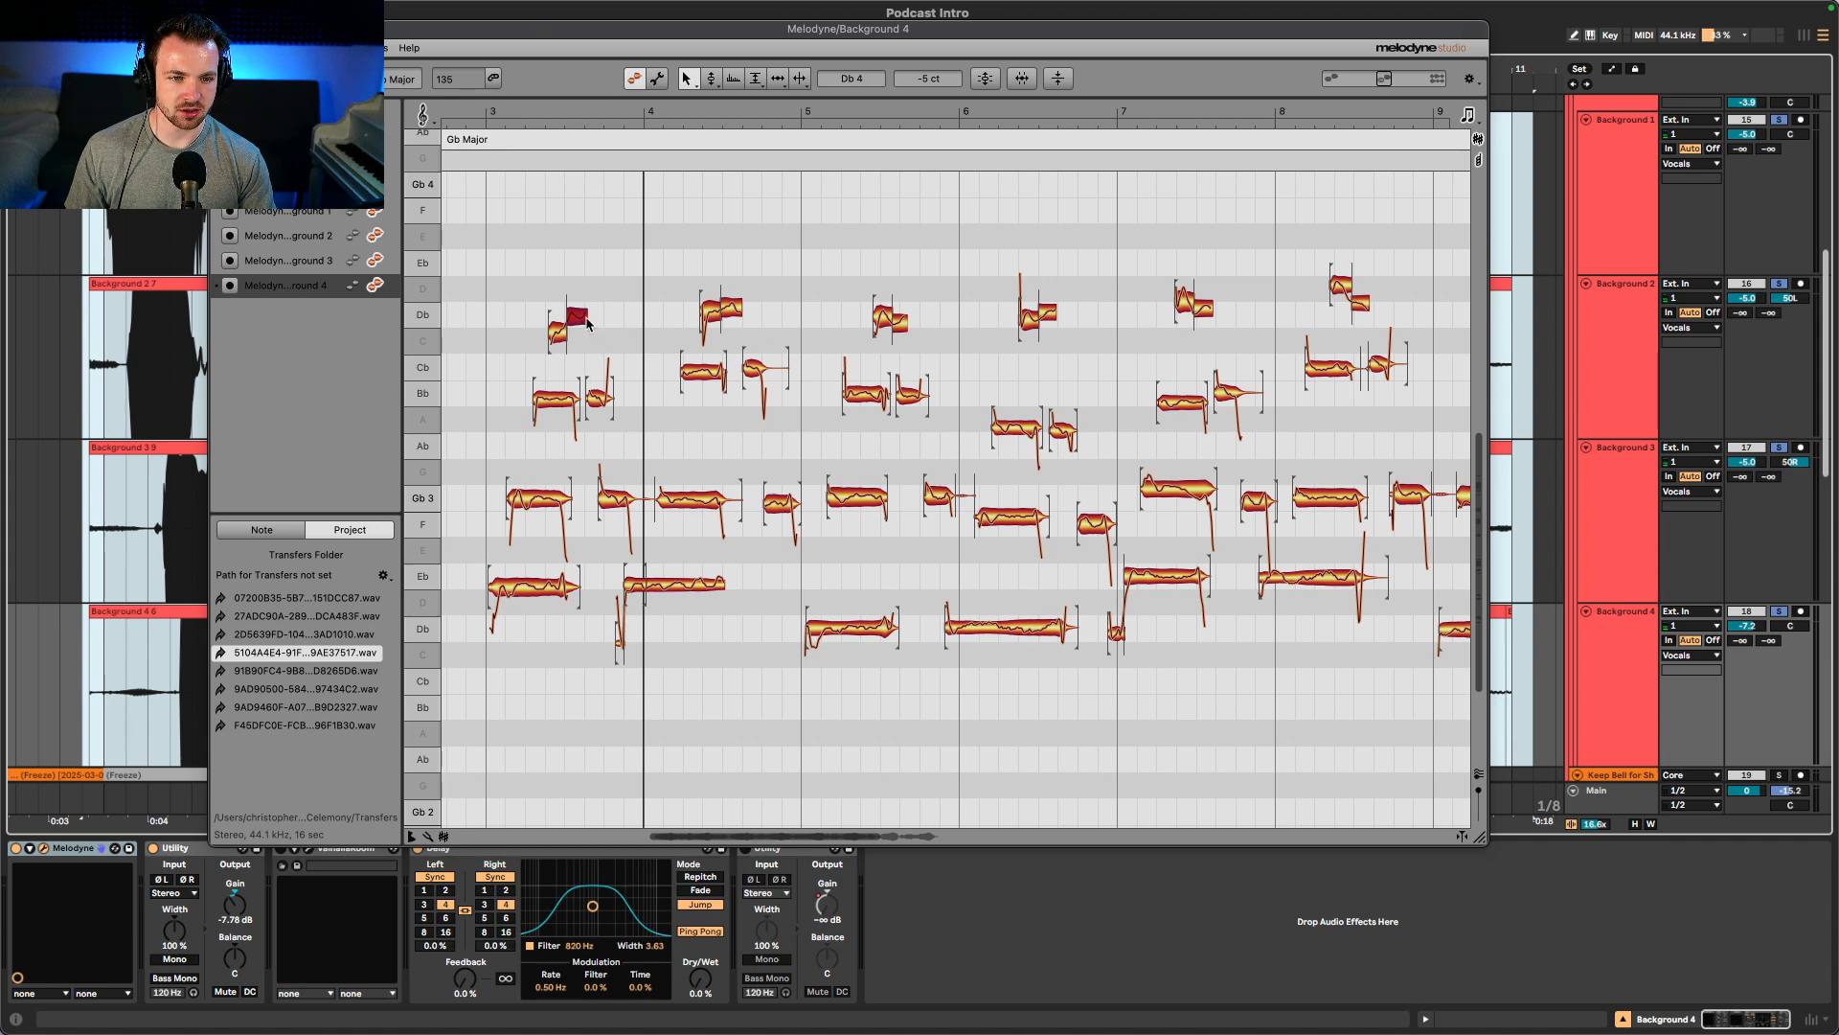
- Audition the background vocal notes, picking out the Bb 3 and Db 4 notes just before bar 4
key("space")
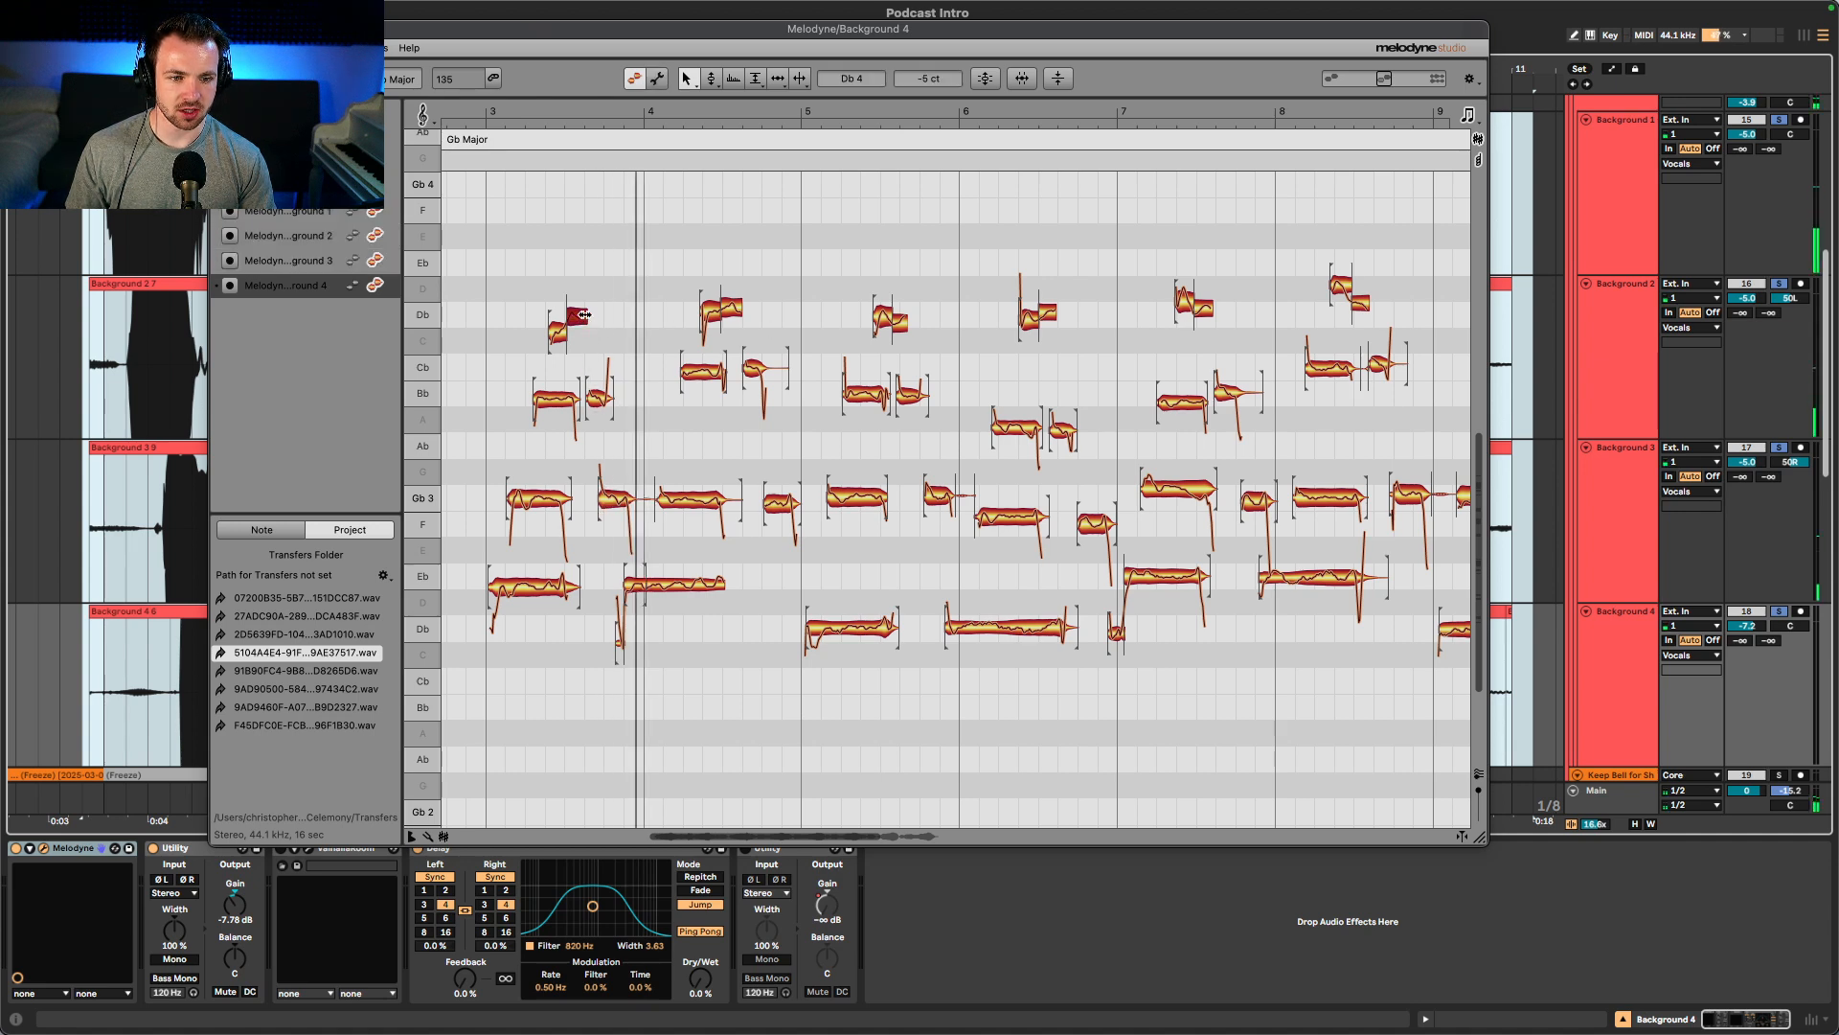
left_click(593, 398)
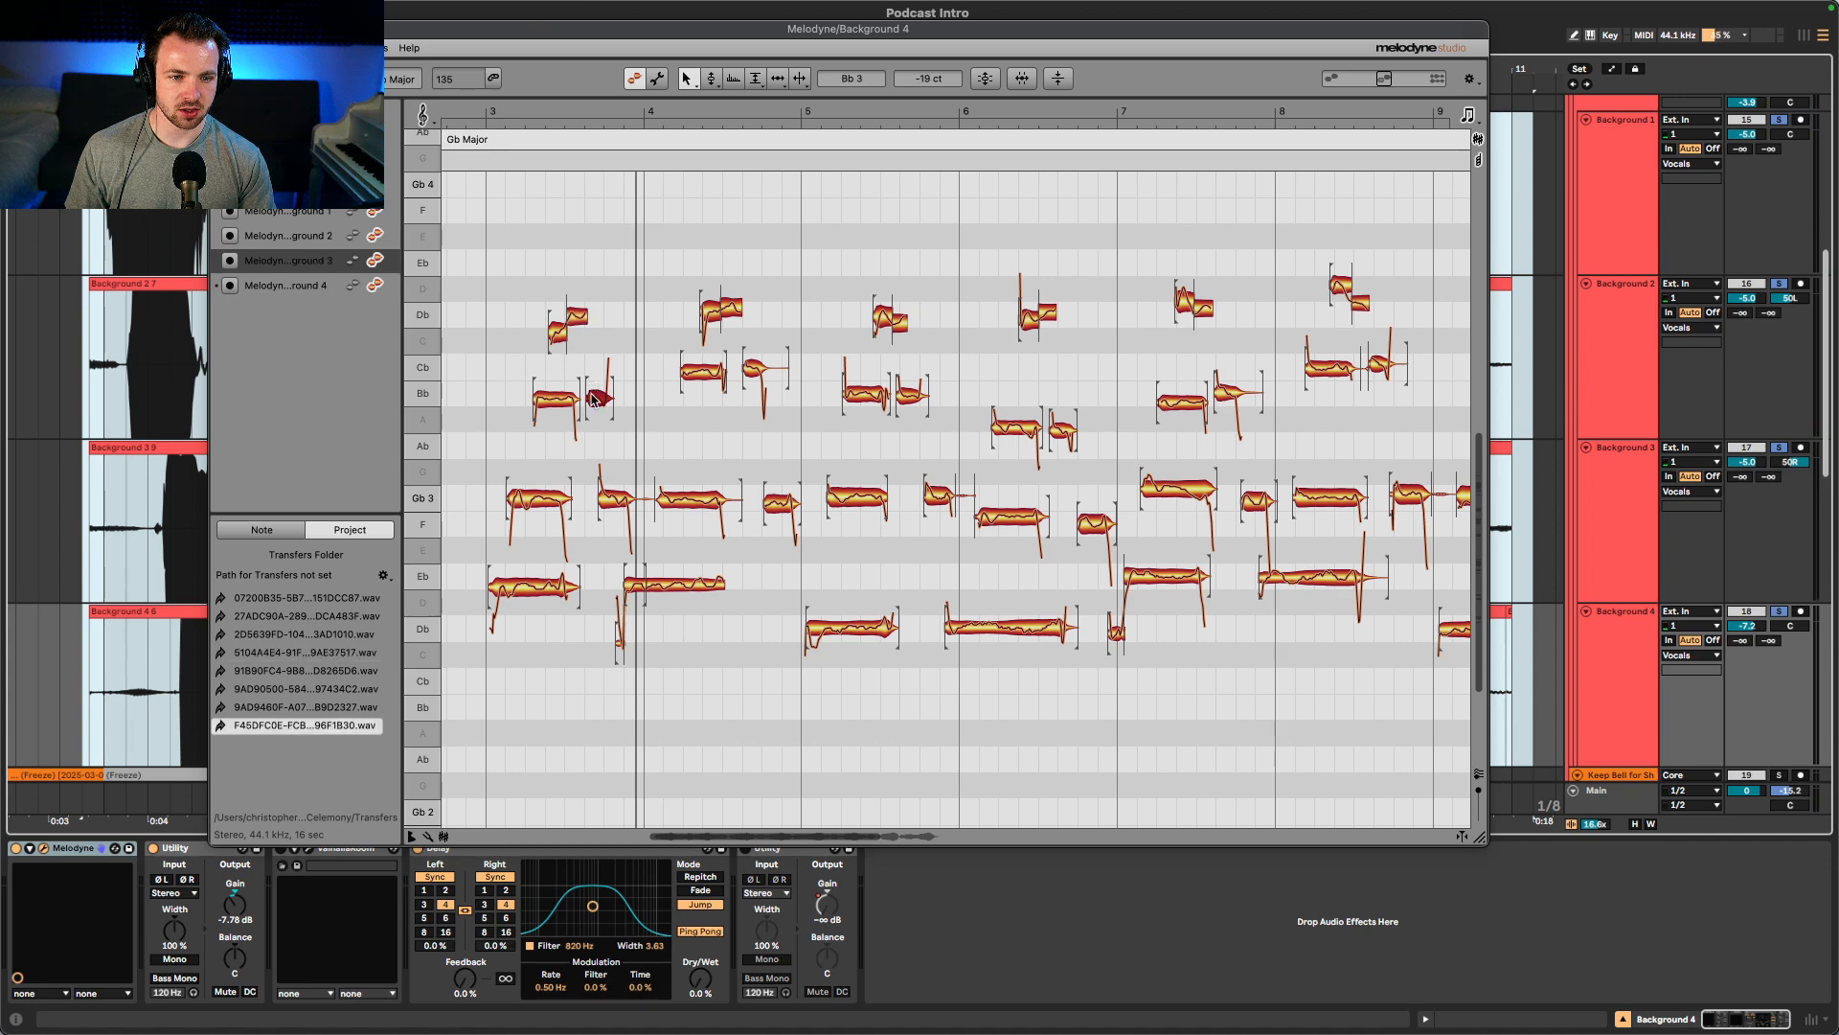
left_click(537, 382)
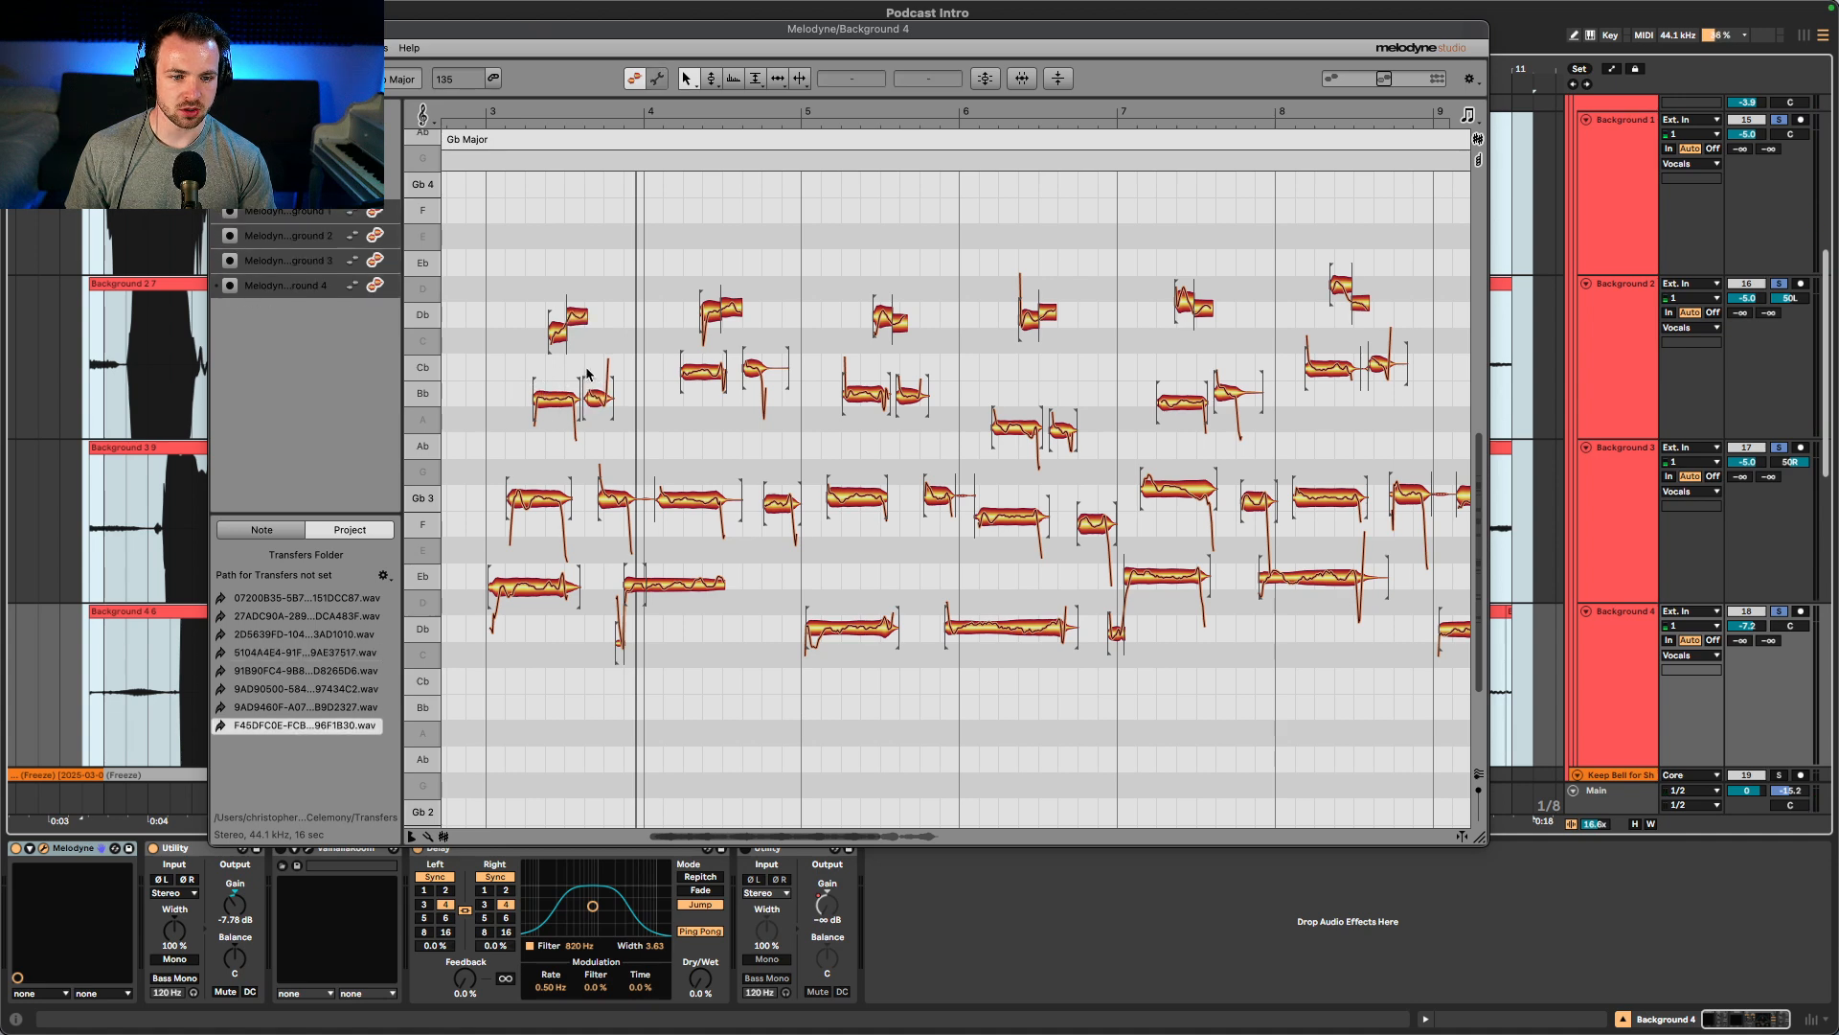
left_click(578, 315)
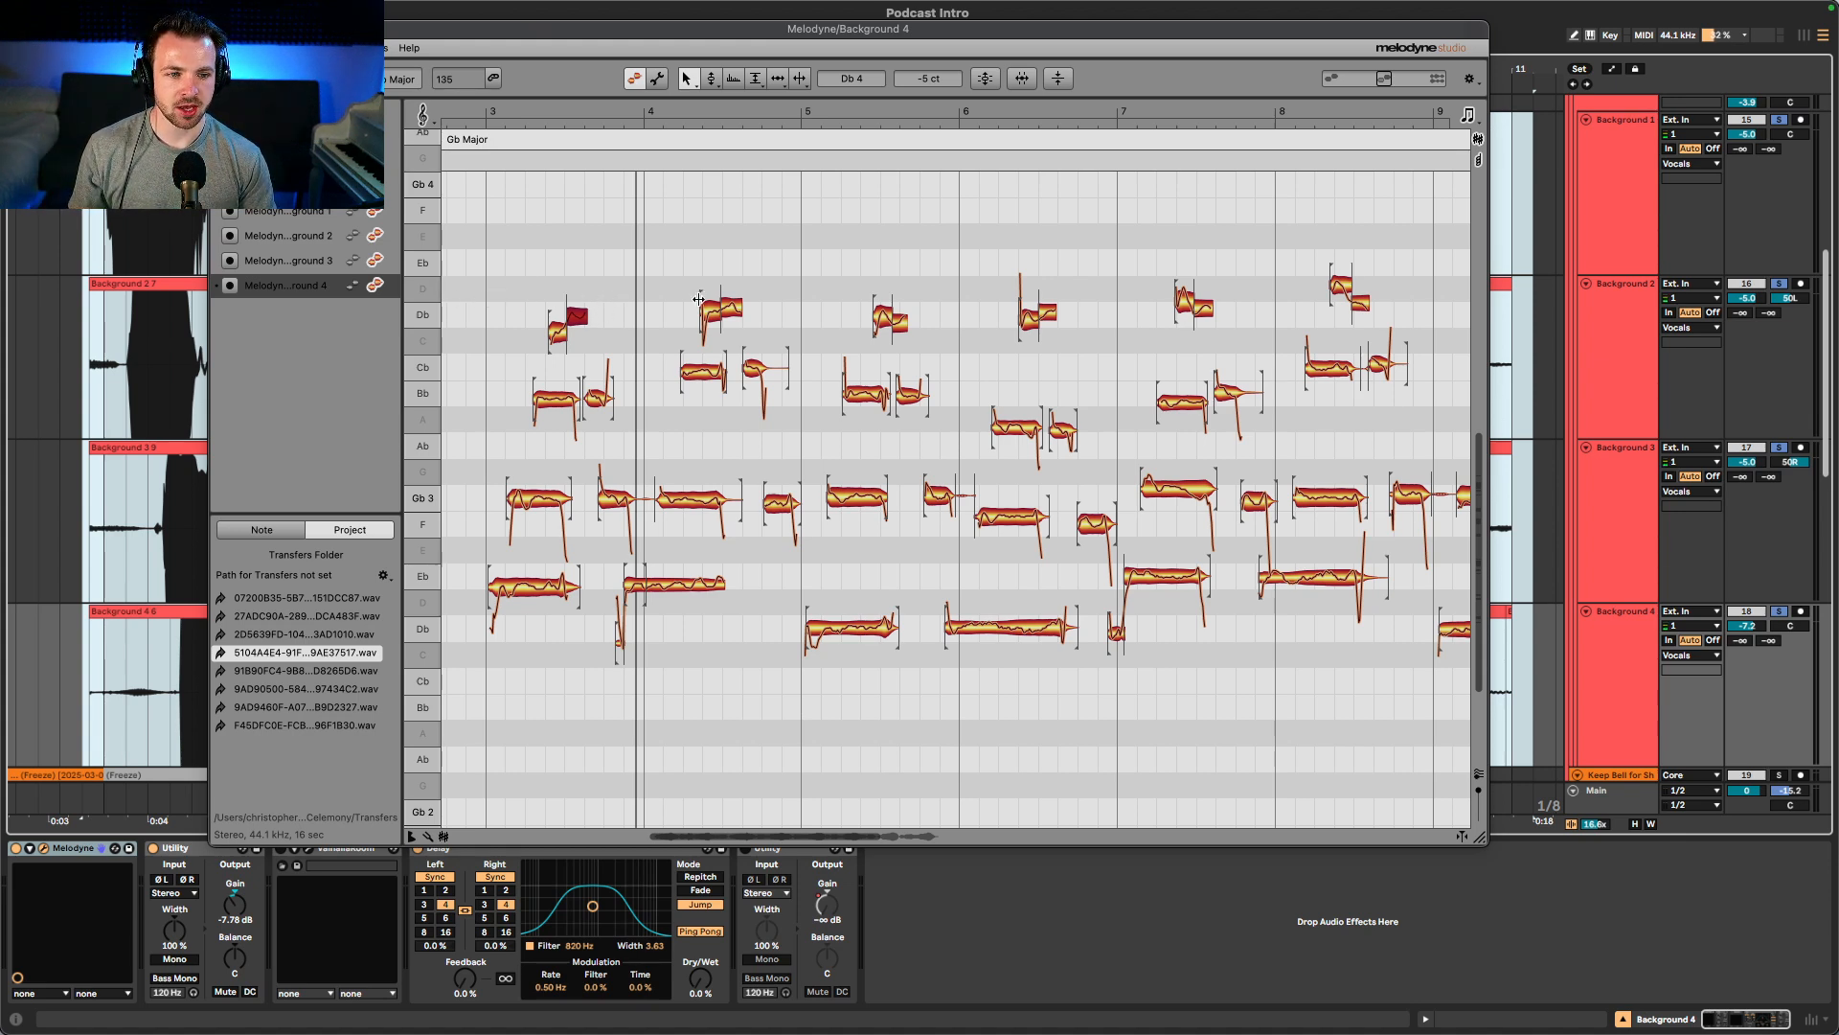
key("space")
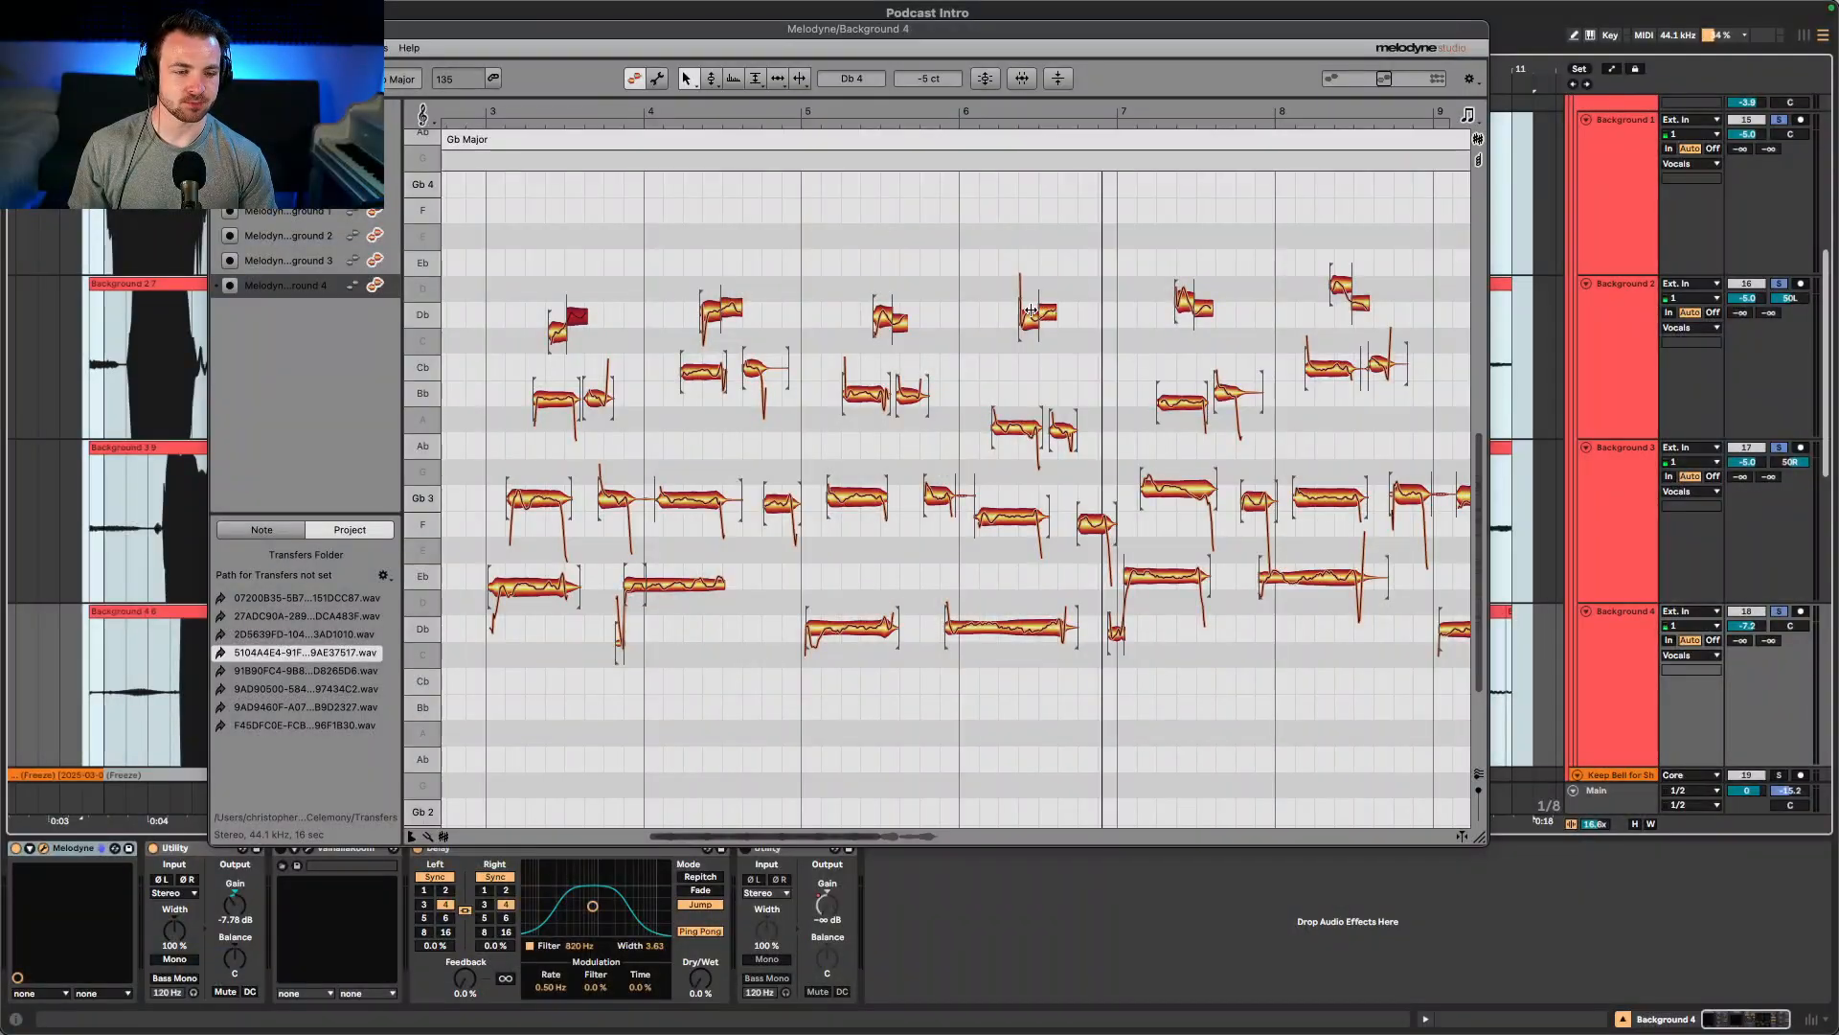
- Undo the last change to the background vocal notes in Melodyne and play the harmonies back
left_click(859, 259)
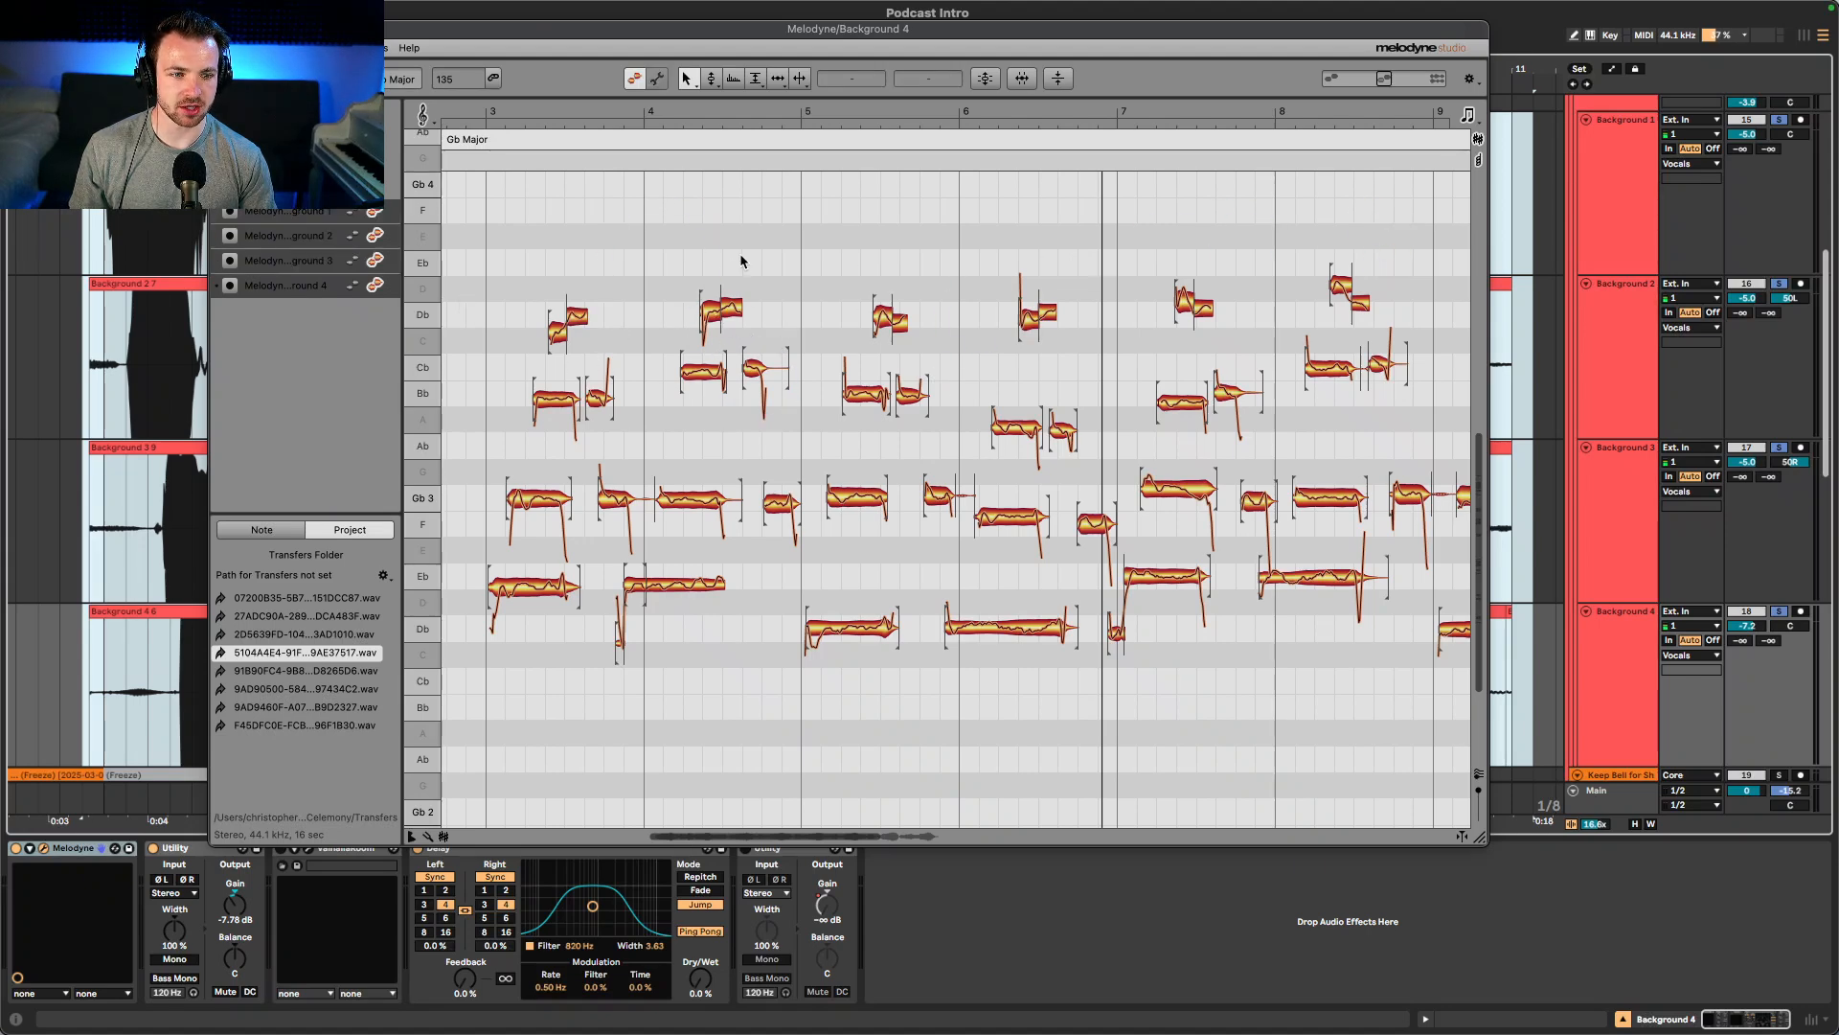
key("super+z")
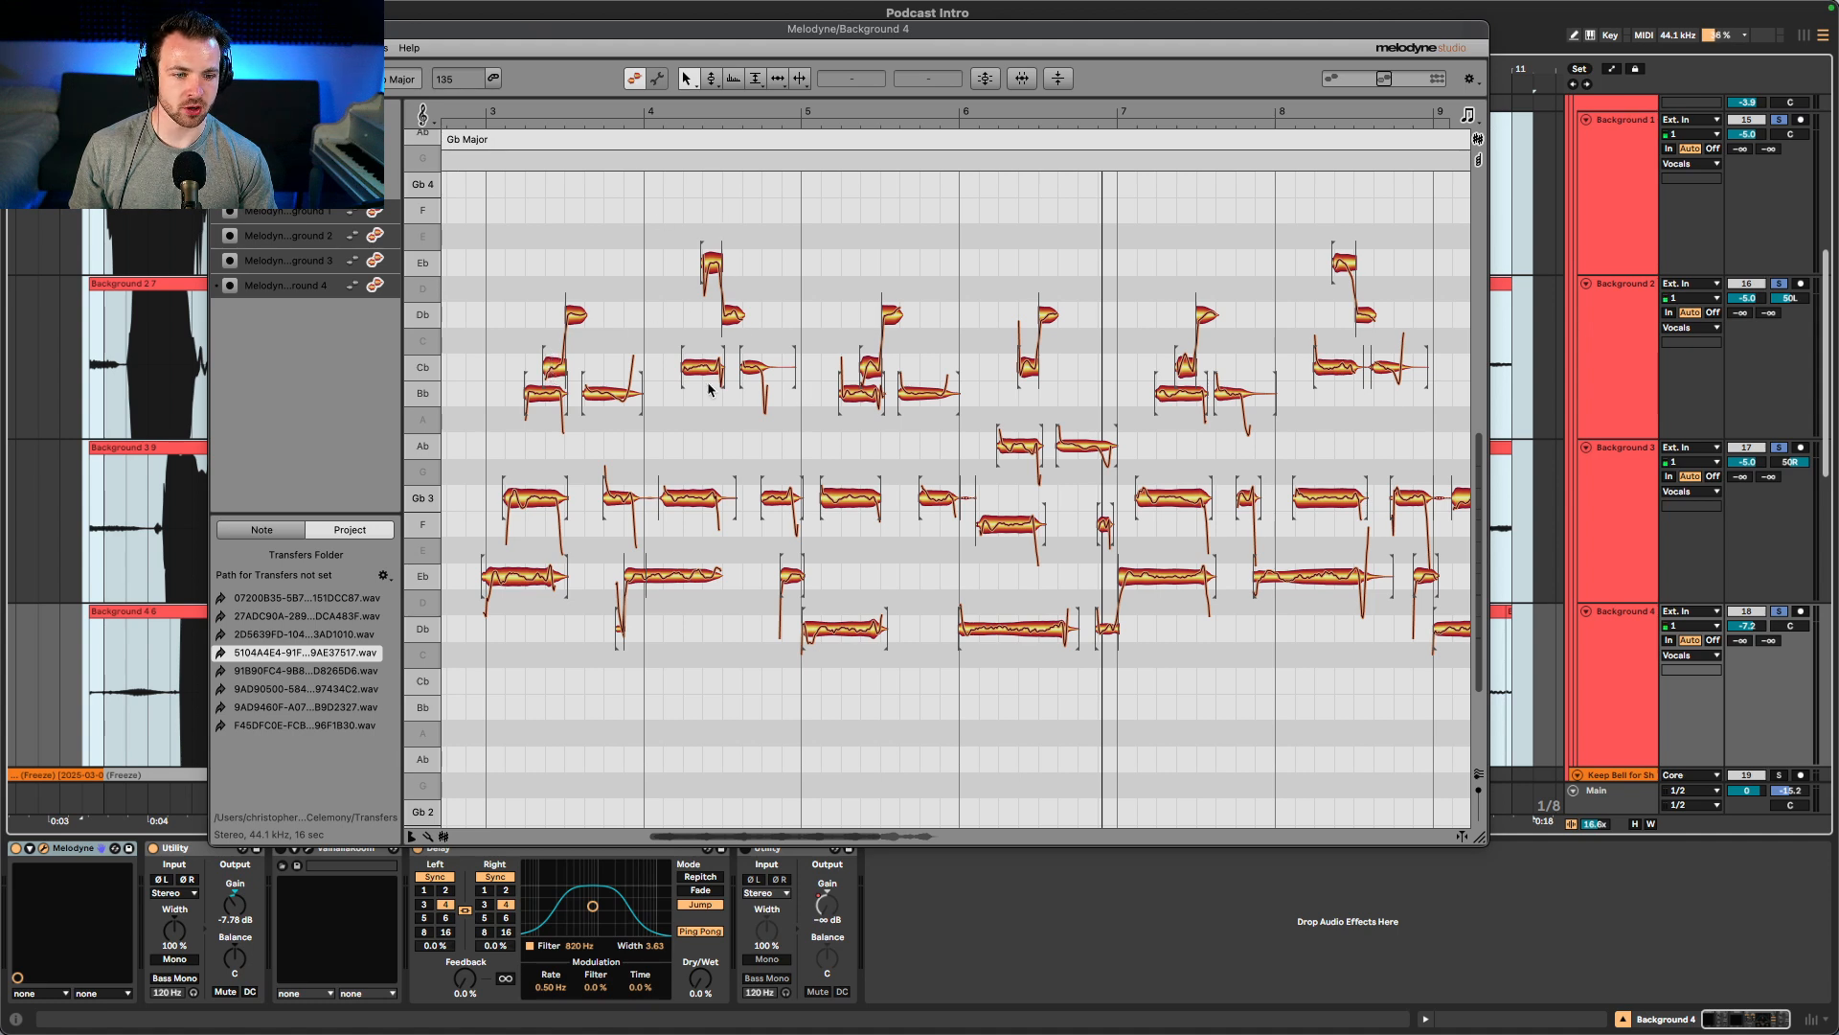
key("space")
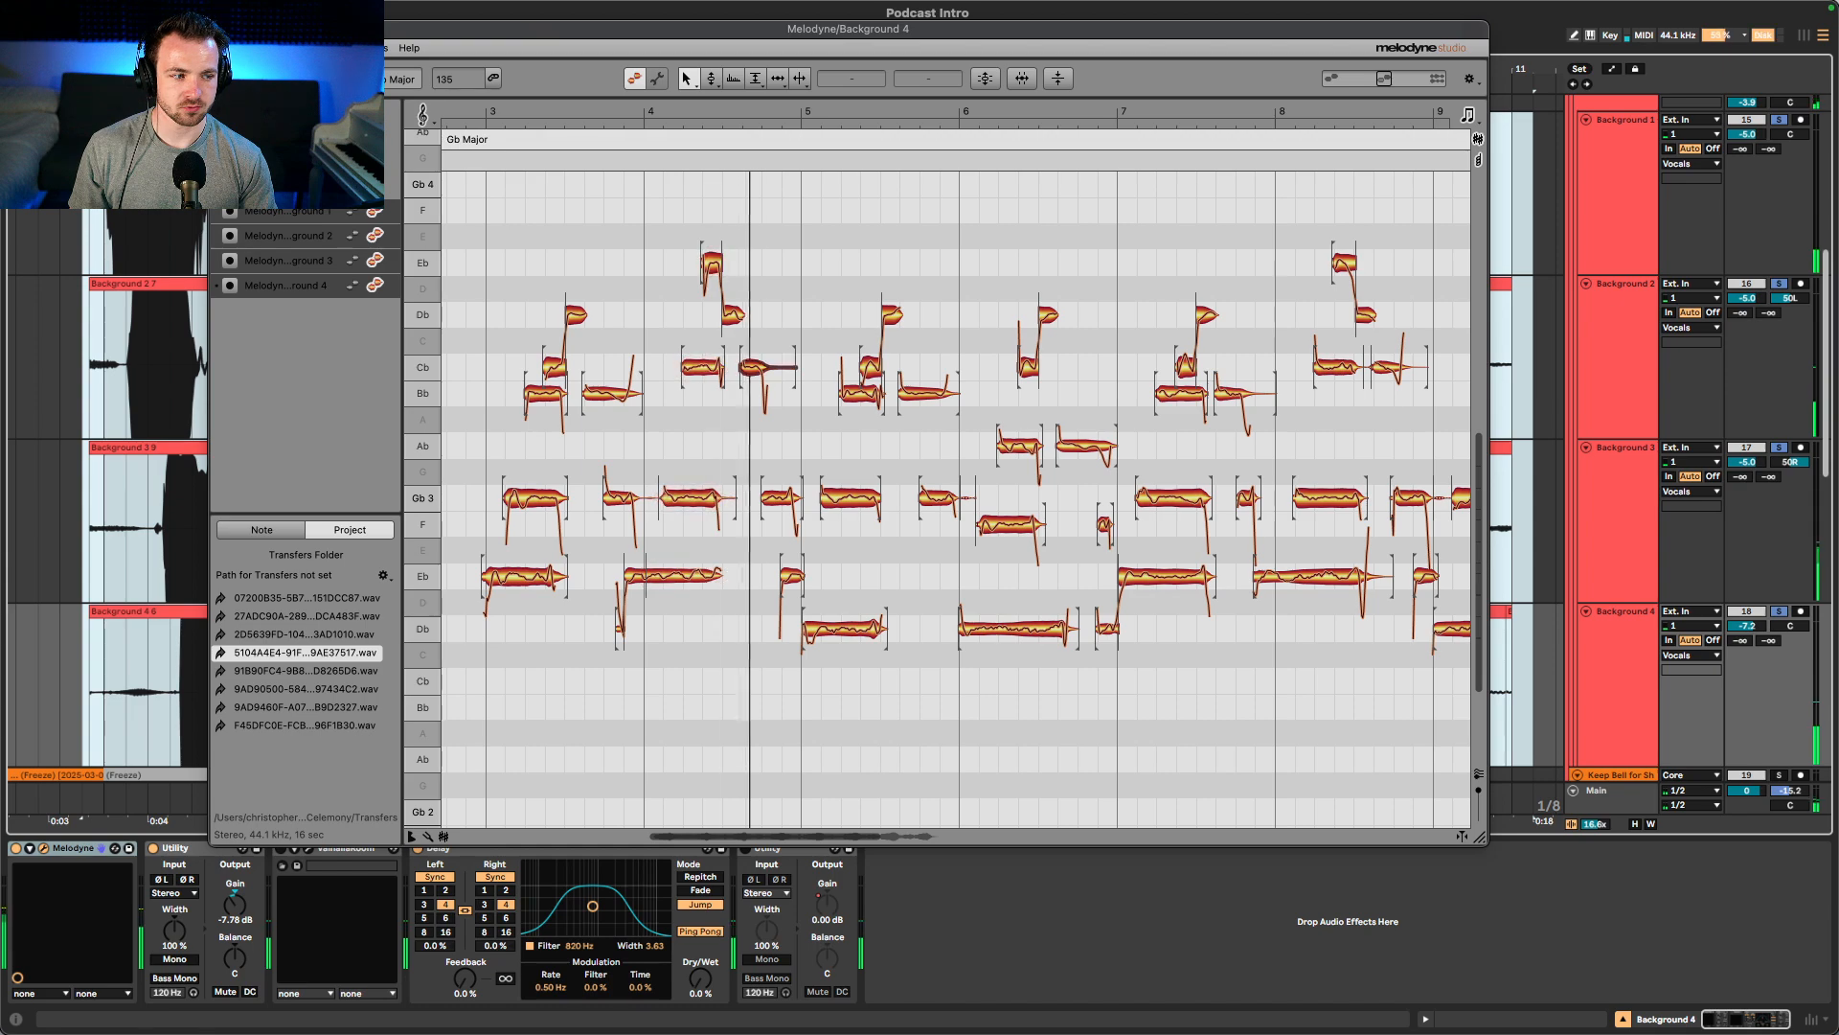
- Close the Melodyne window and show the Vocals group's effect chain while the background vocals play
key("super+w")
scroll(1462, 354, "up", 5)
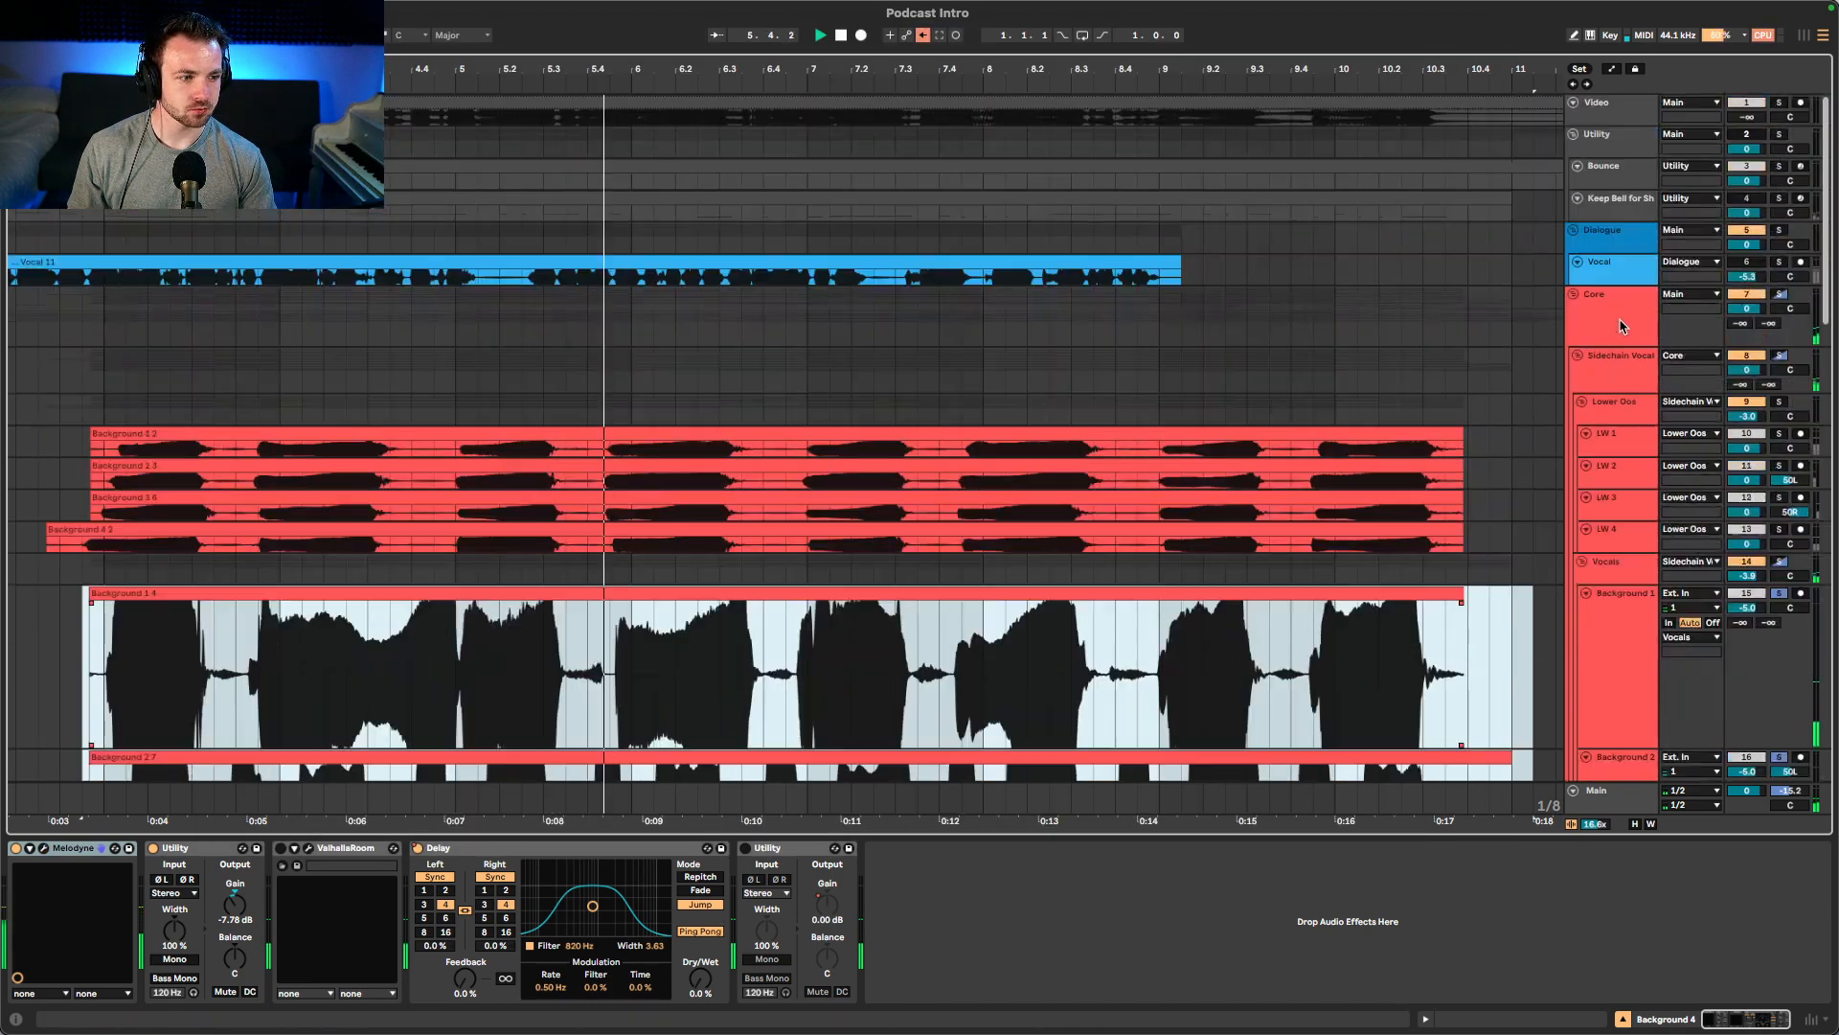
left_click(1629, 573)
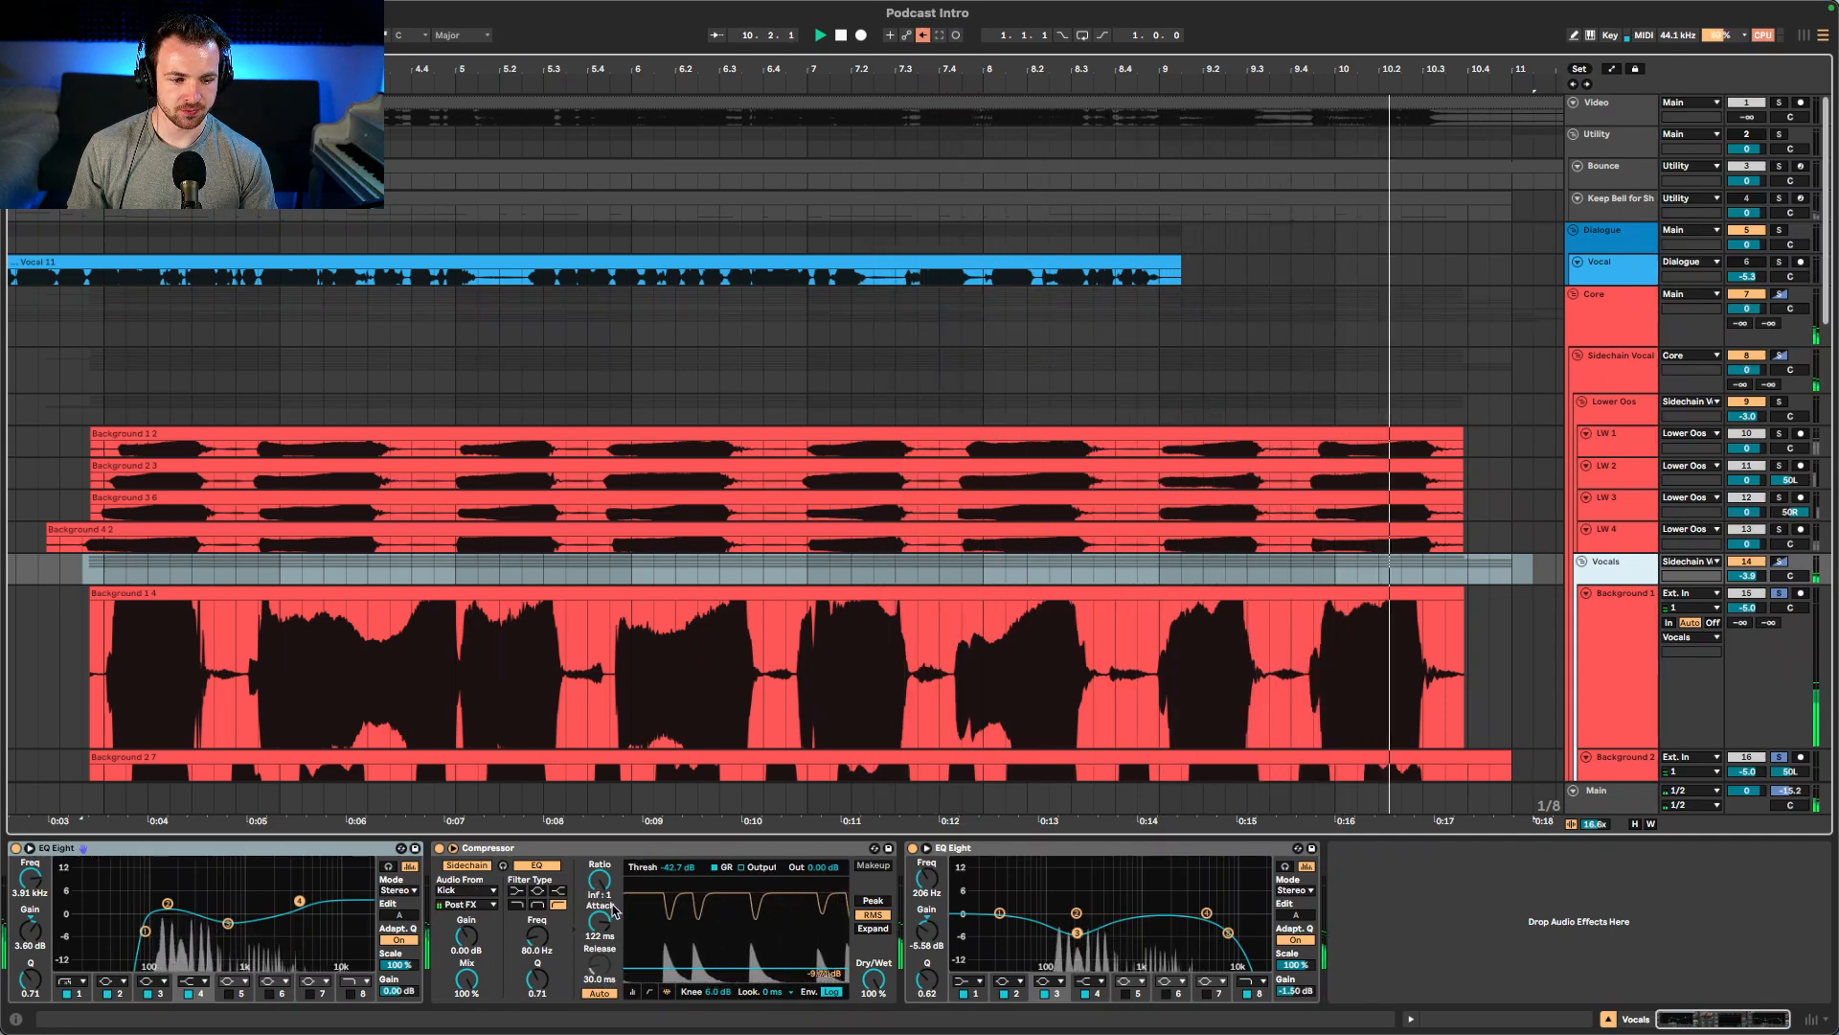
key("space")
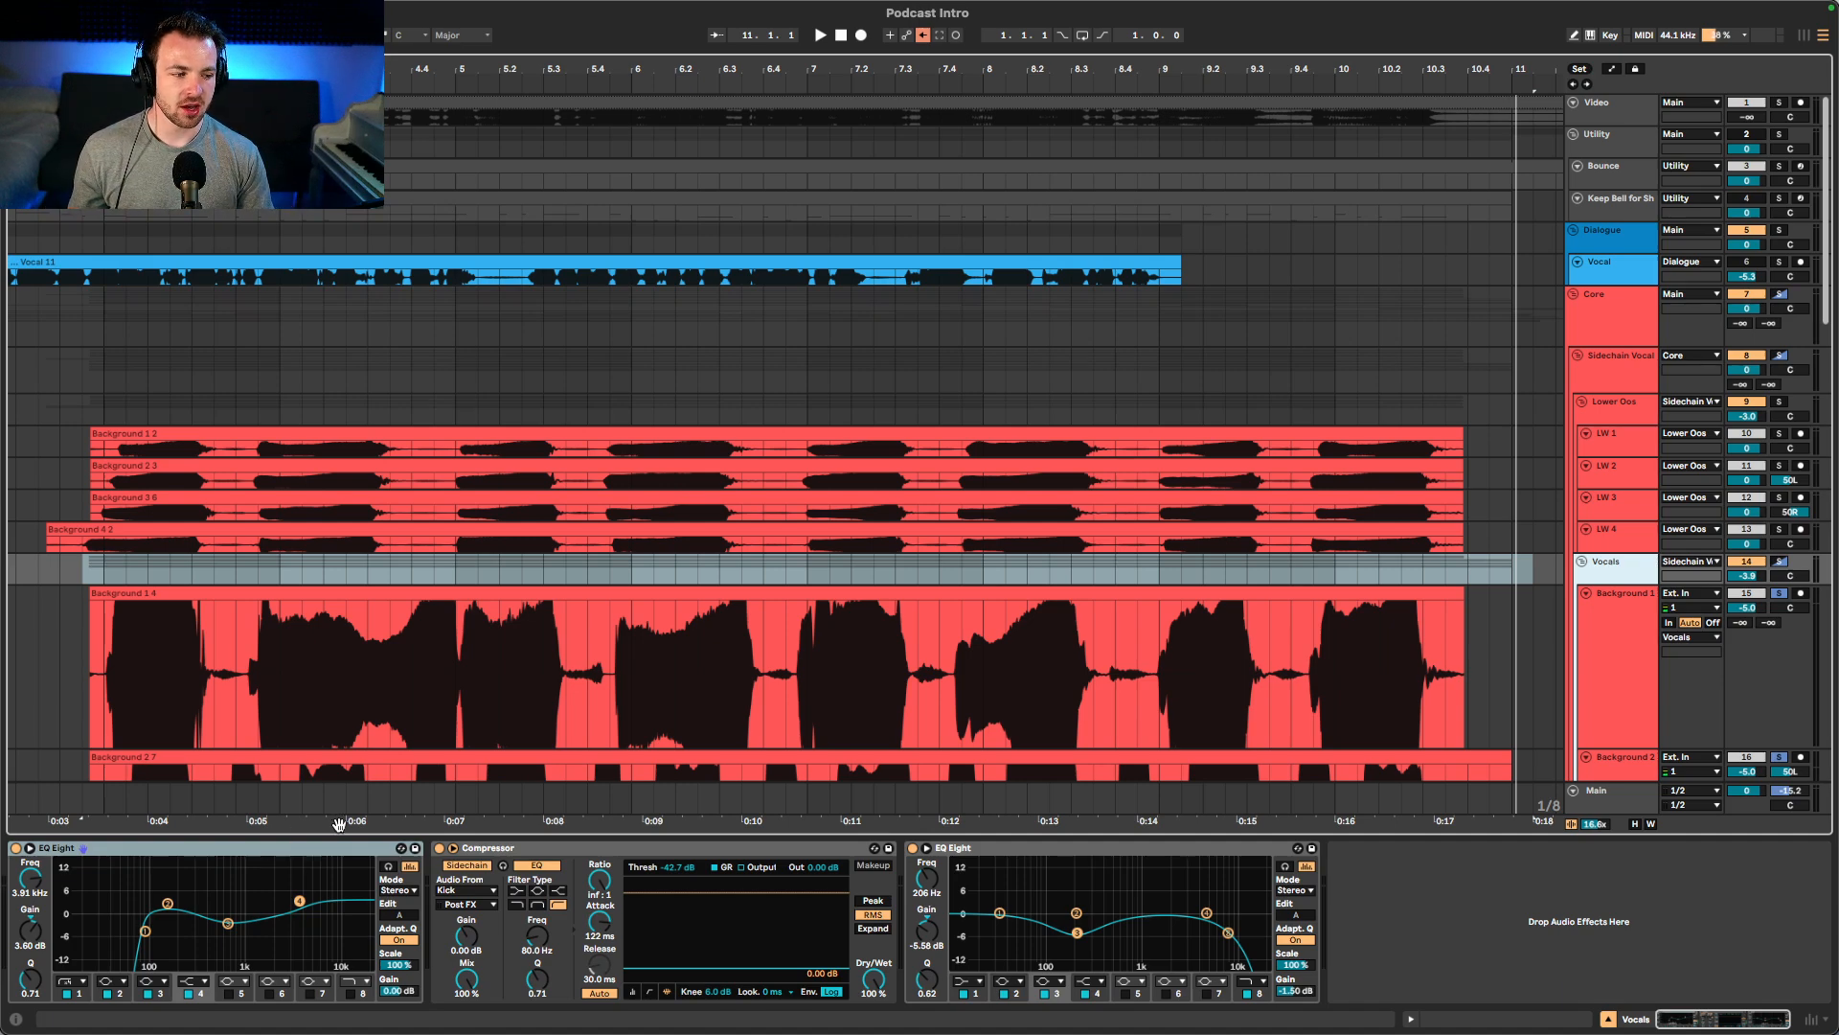
- Open the Pro-C 2 compressor on the Sidechain Vocals group and place its window over the arrangement
scroll(1596, 394, "down", 5)
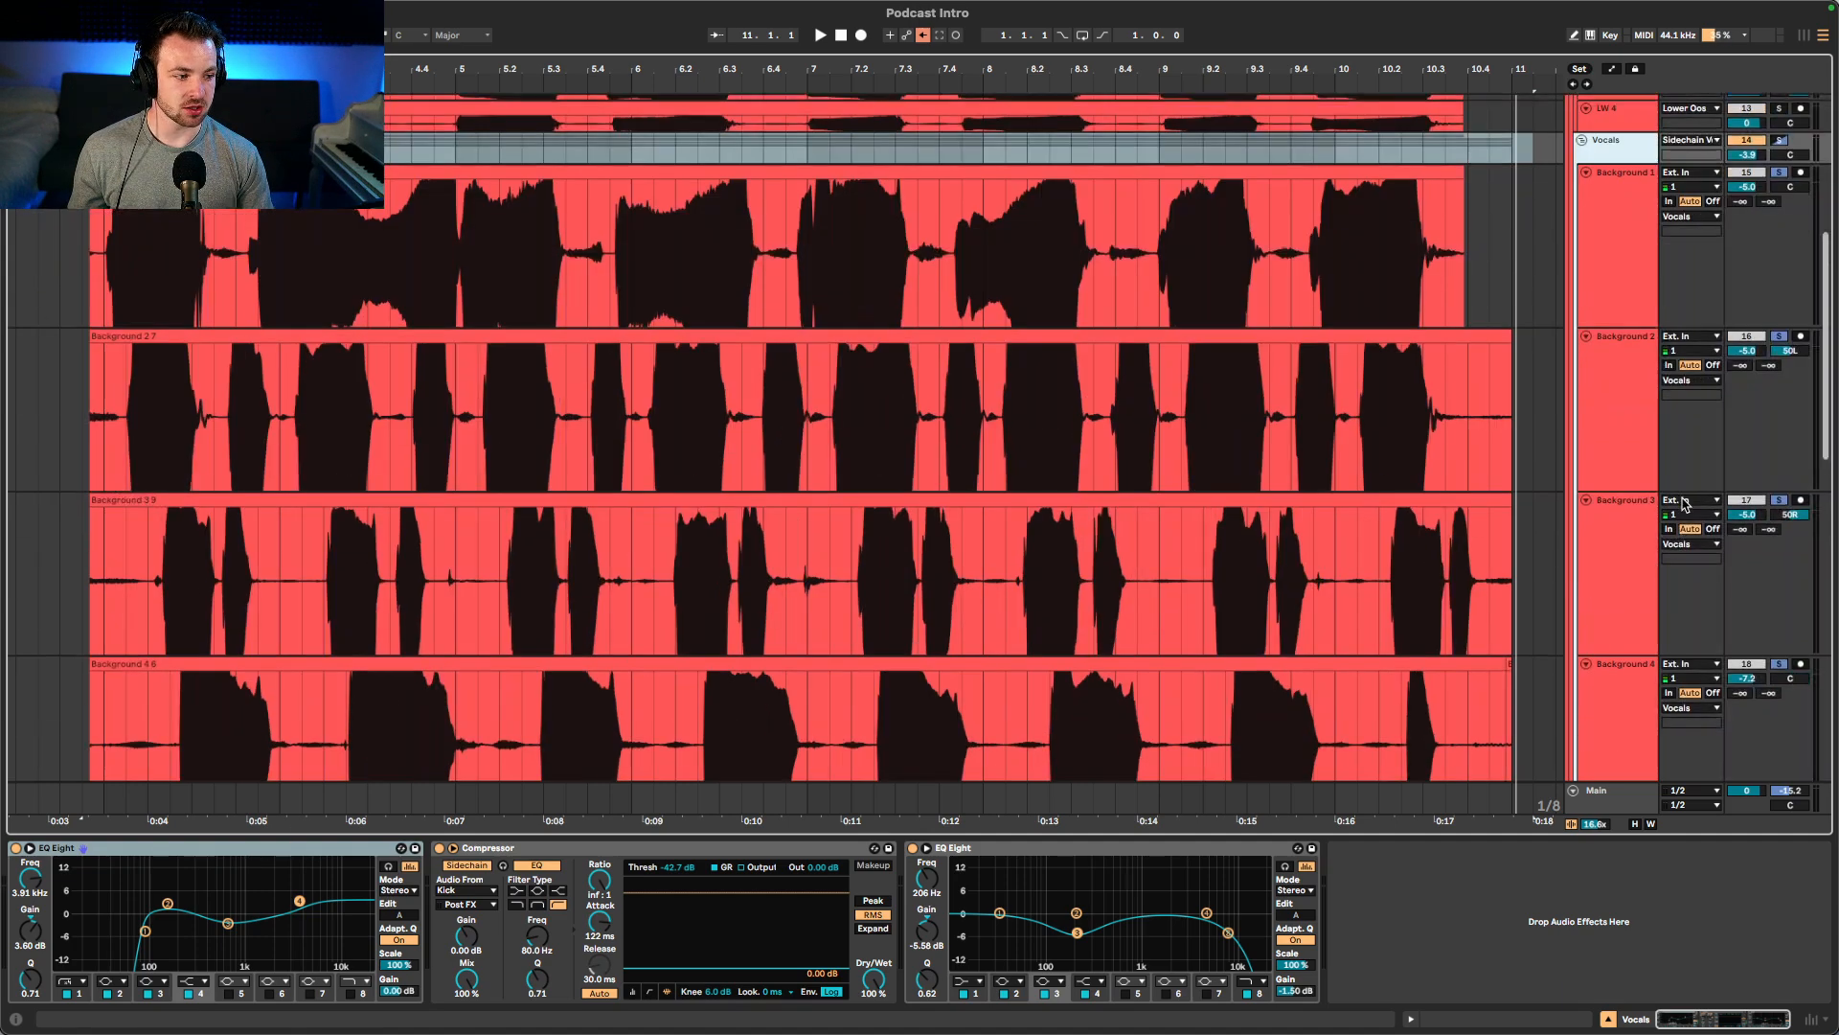
scroll(1681, 538, "up", 5)
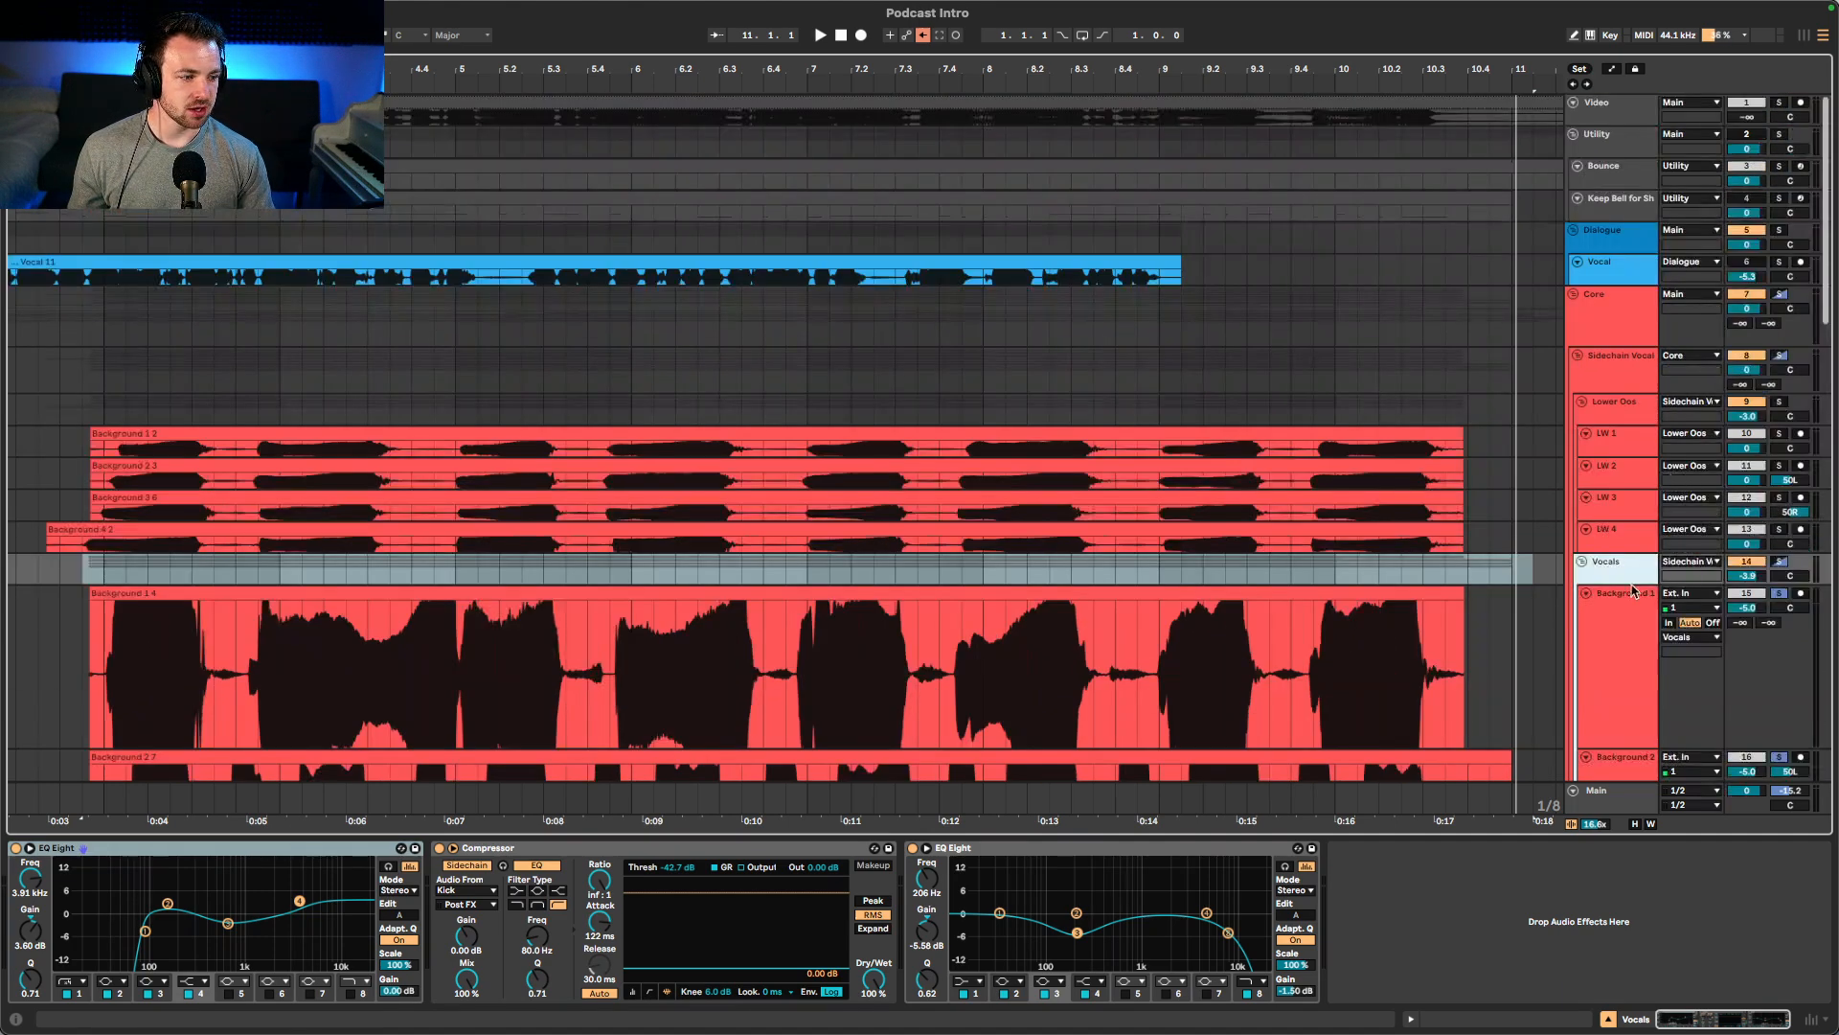
scroll(1602, 580, "down", 1)
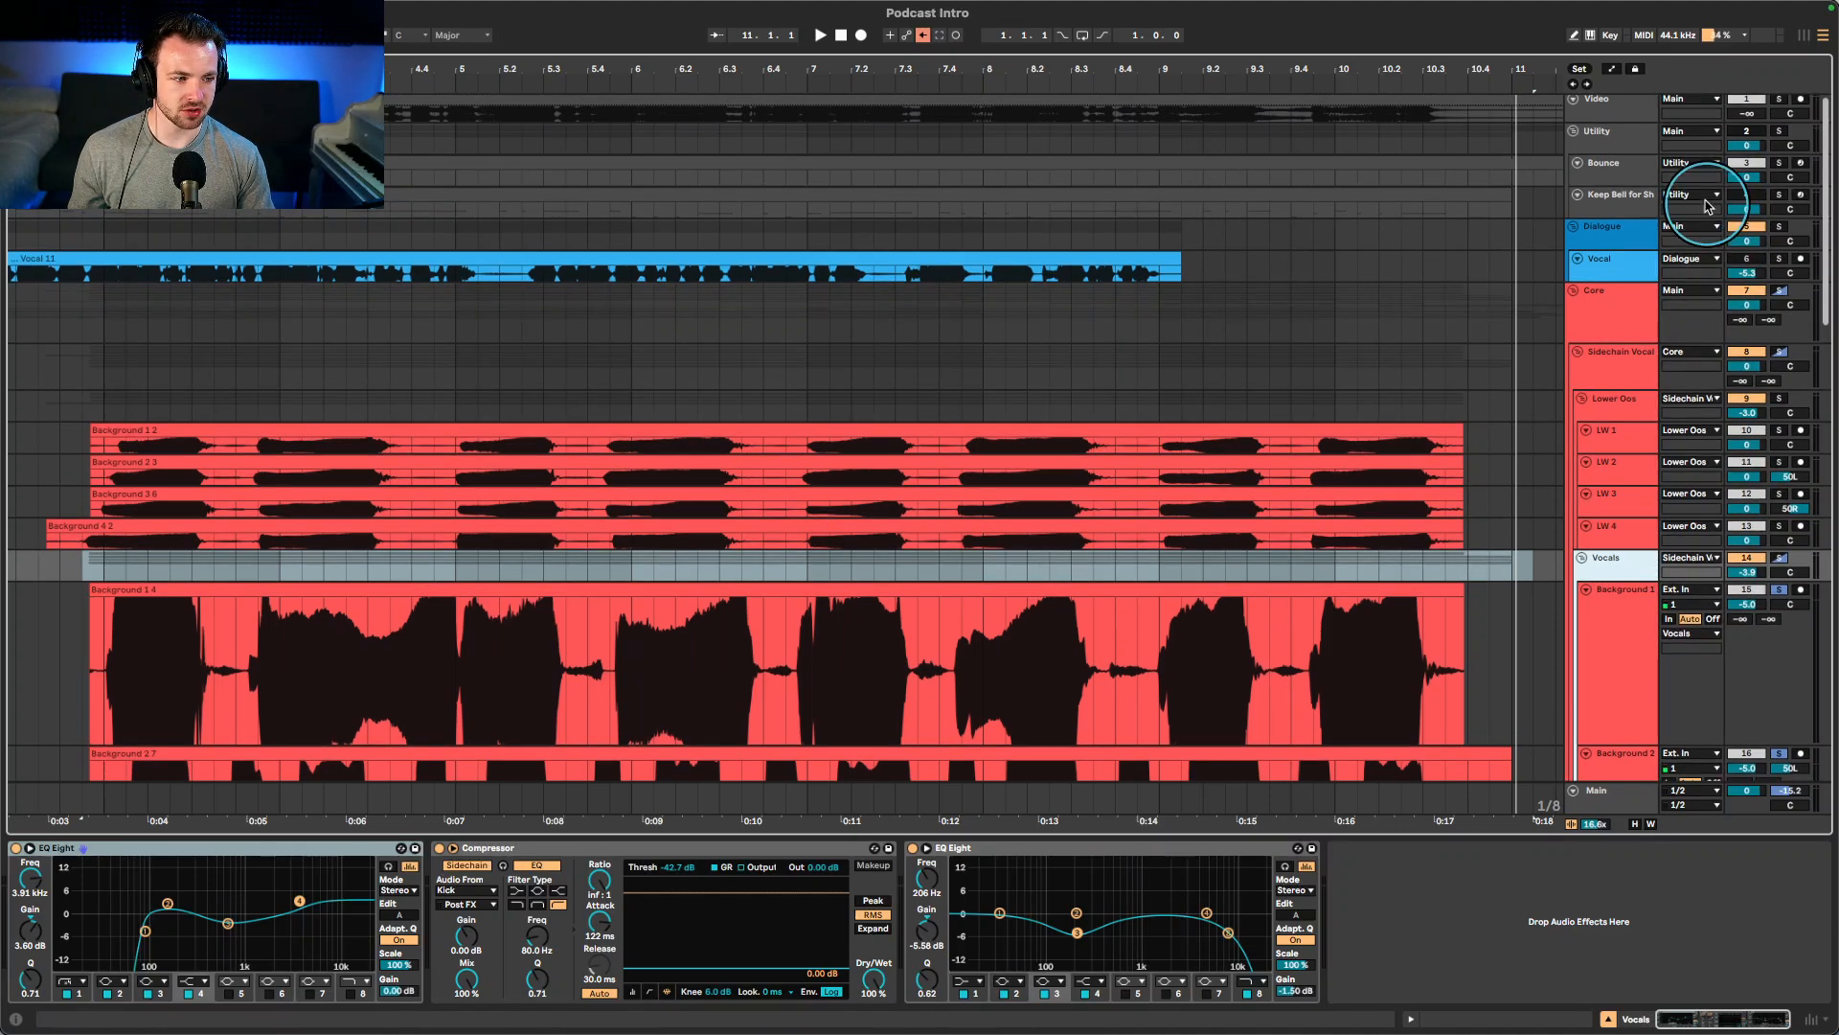
left_click(1635, 347)
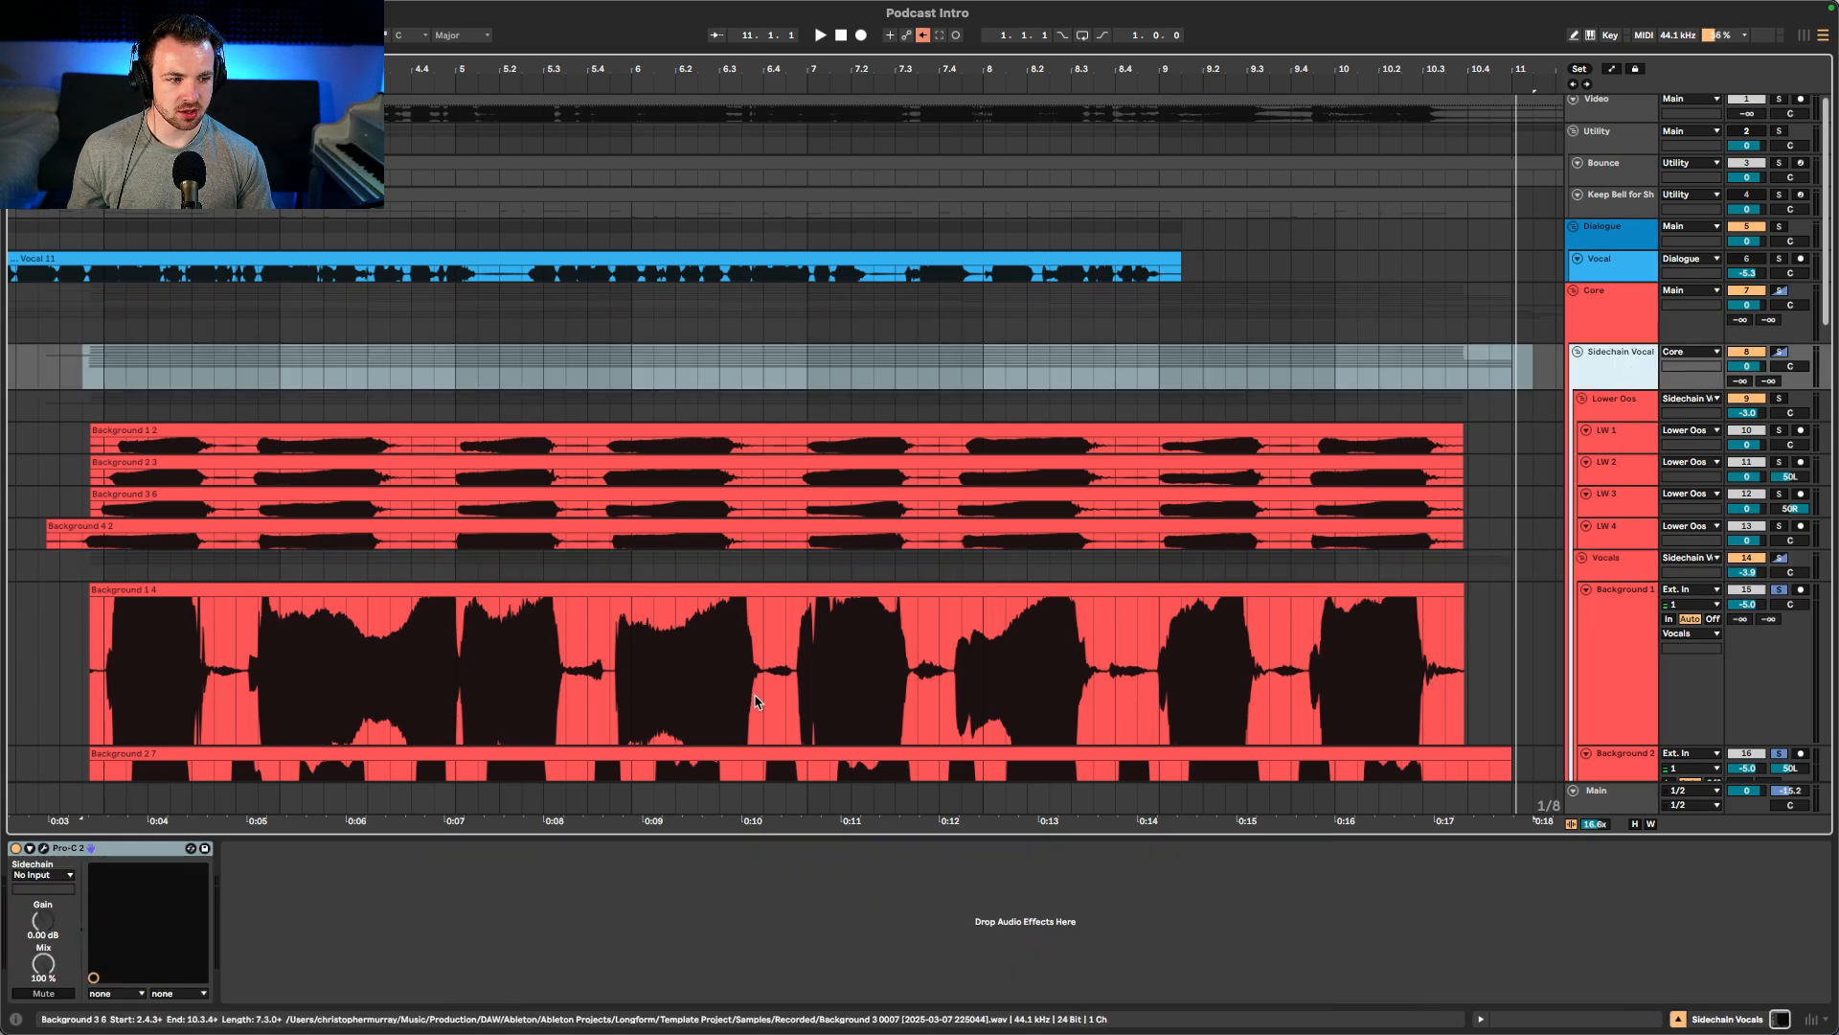
left_click(43, 848)
left_click_drag(1210, 356, 937, 159)
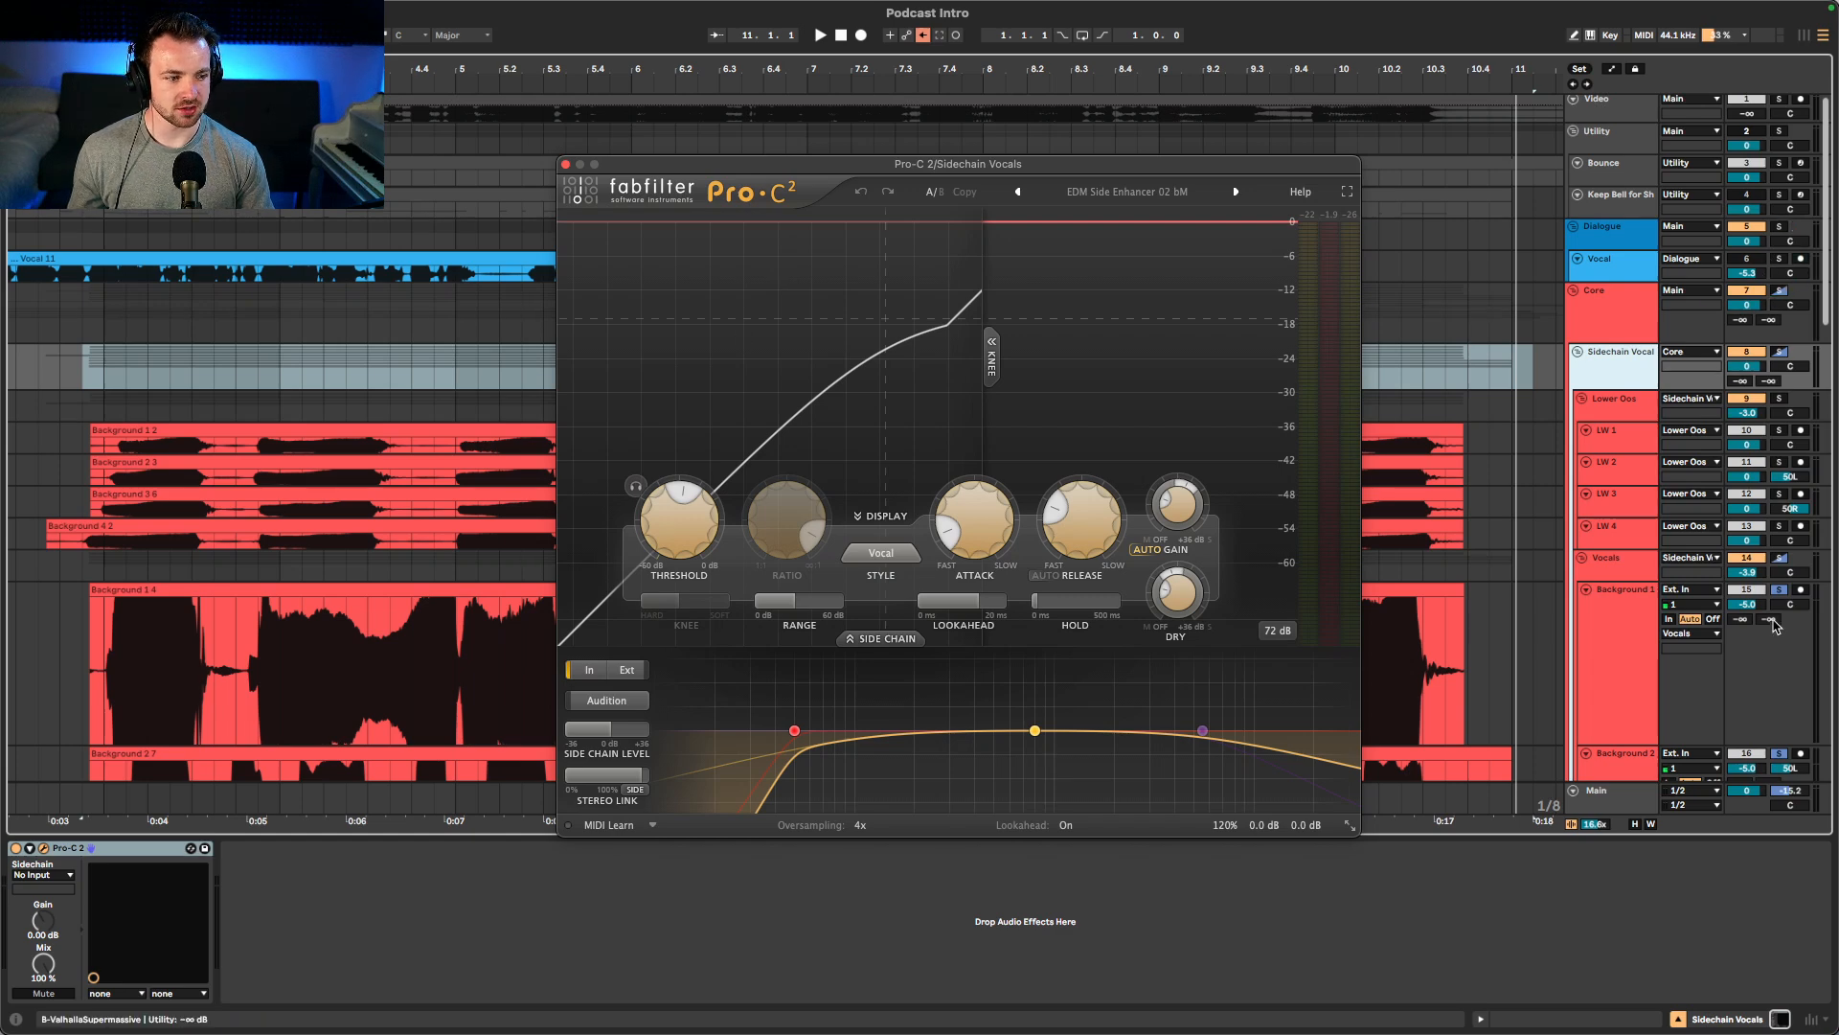
- Clear the solo on the Background tracks, solo the Sidechain Vocals group and play it
left_click(1778, 591)
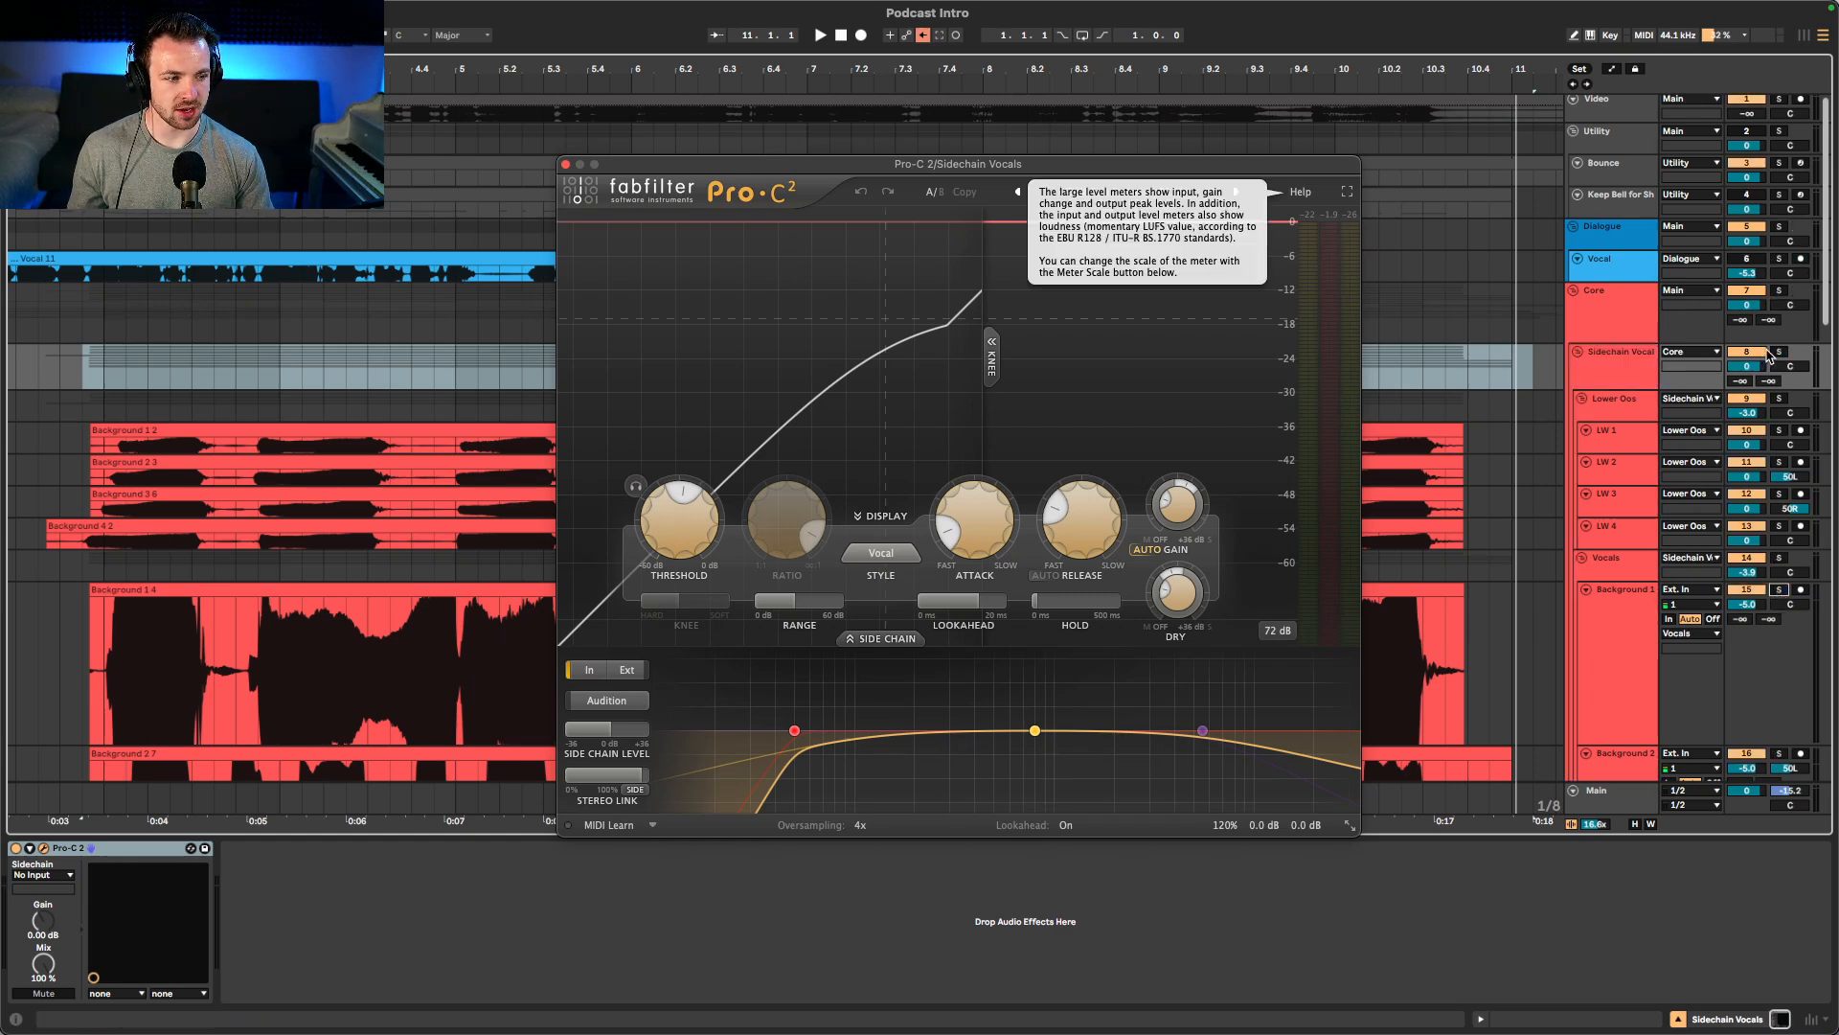
left_click(1777, 353)
key("space")
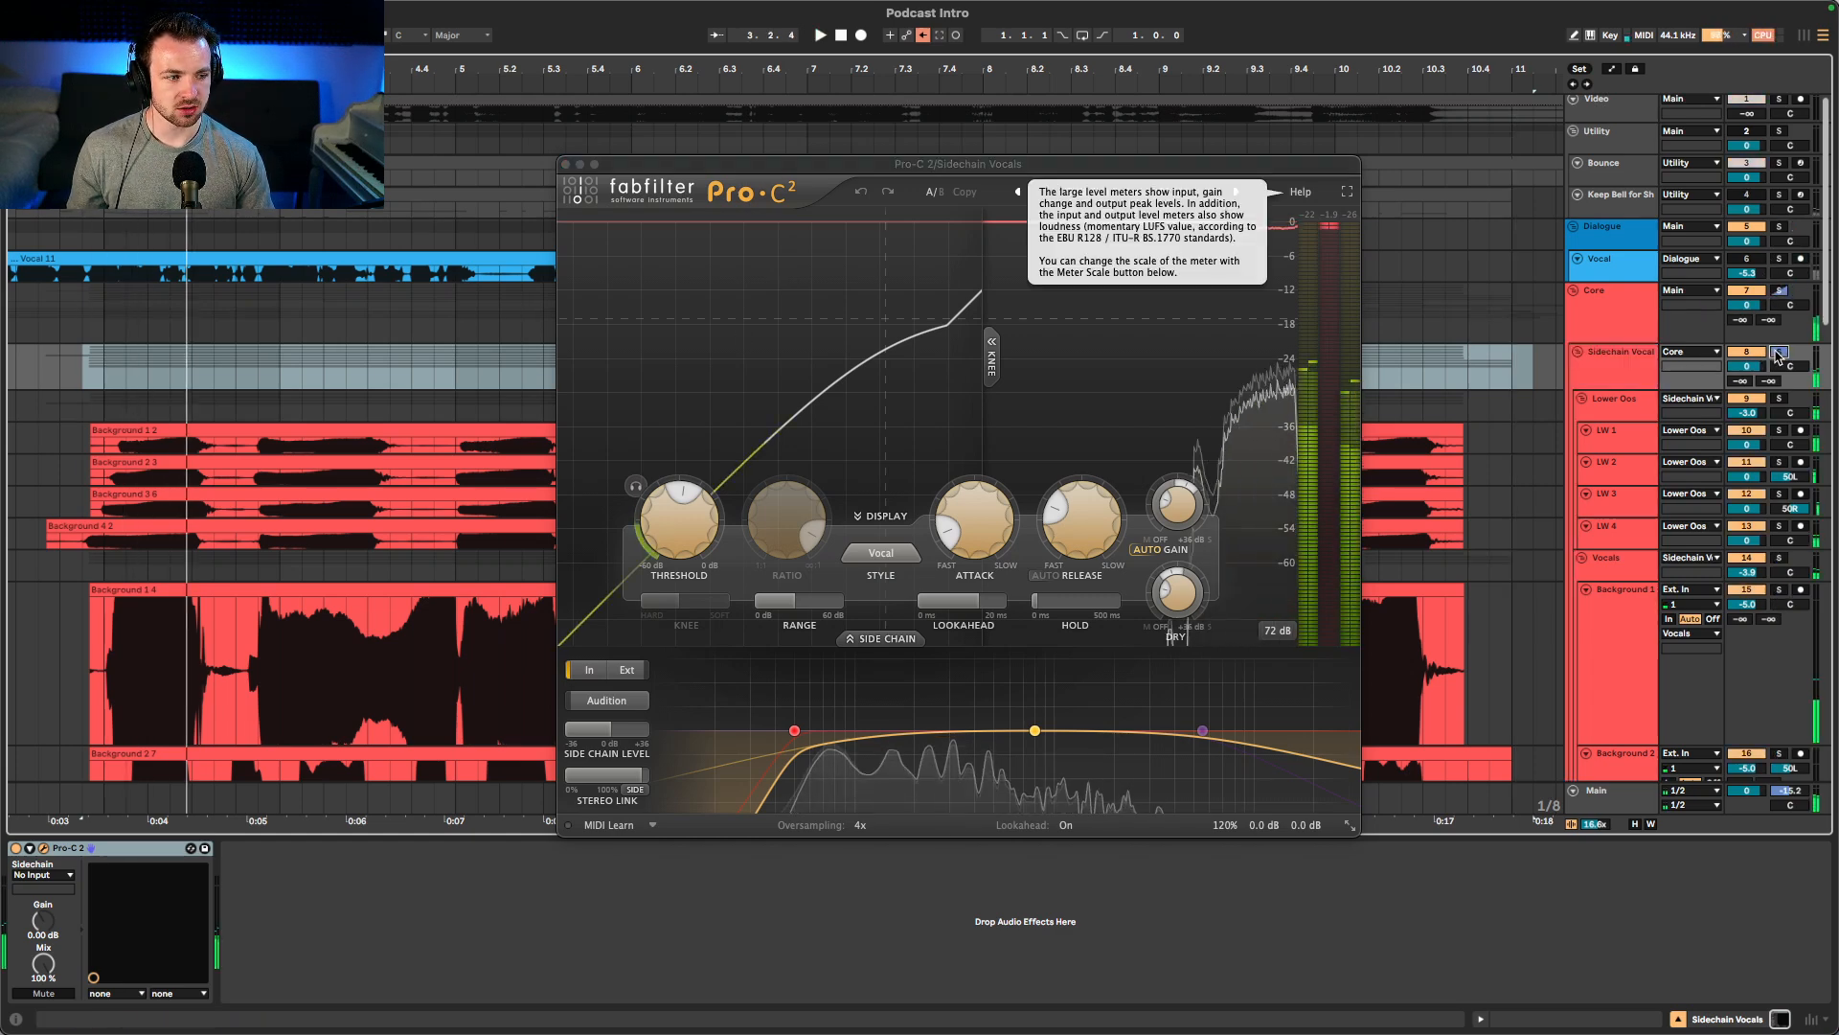
- Audition the Lower Oos group in solo, watching its level in the Pro-C 2 display, and clear the solo
left_click(1617, 408)
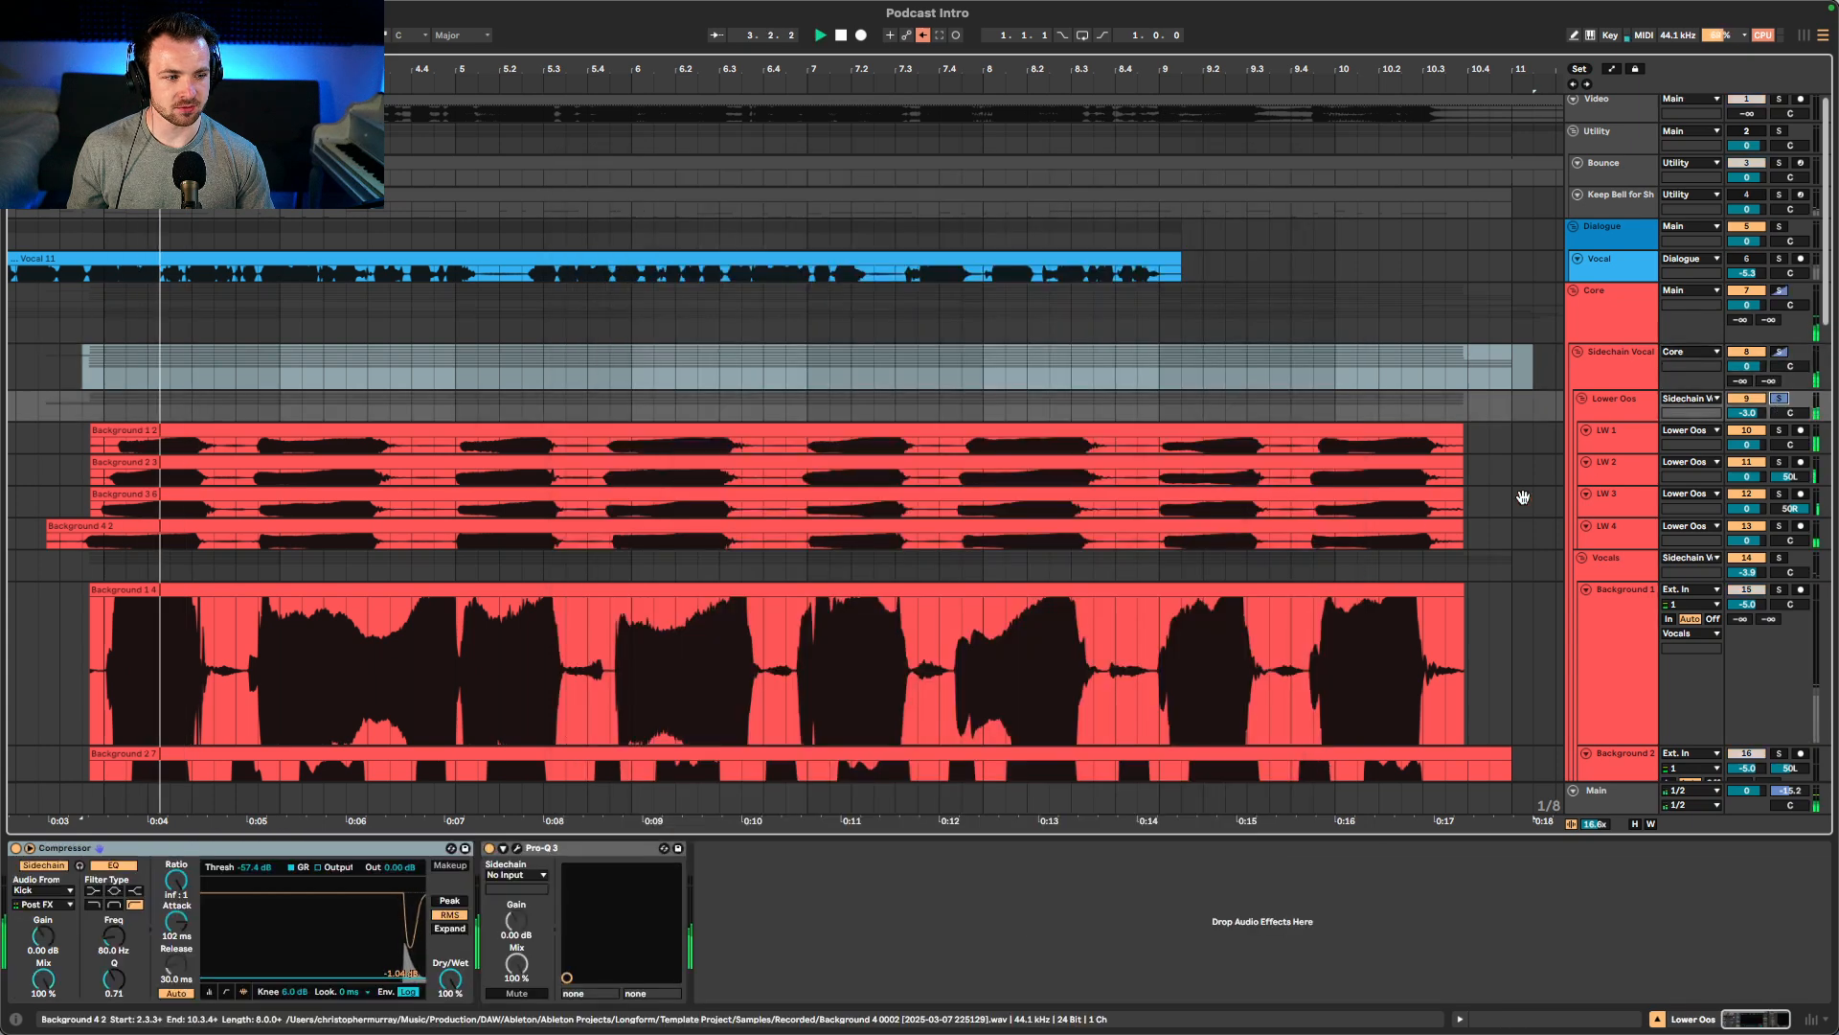
left_click(1619, 383)
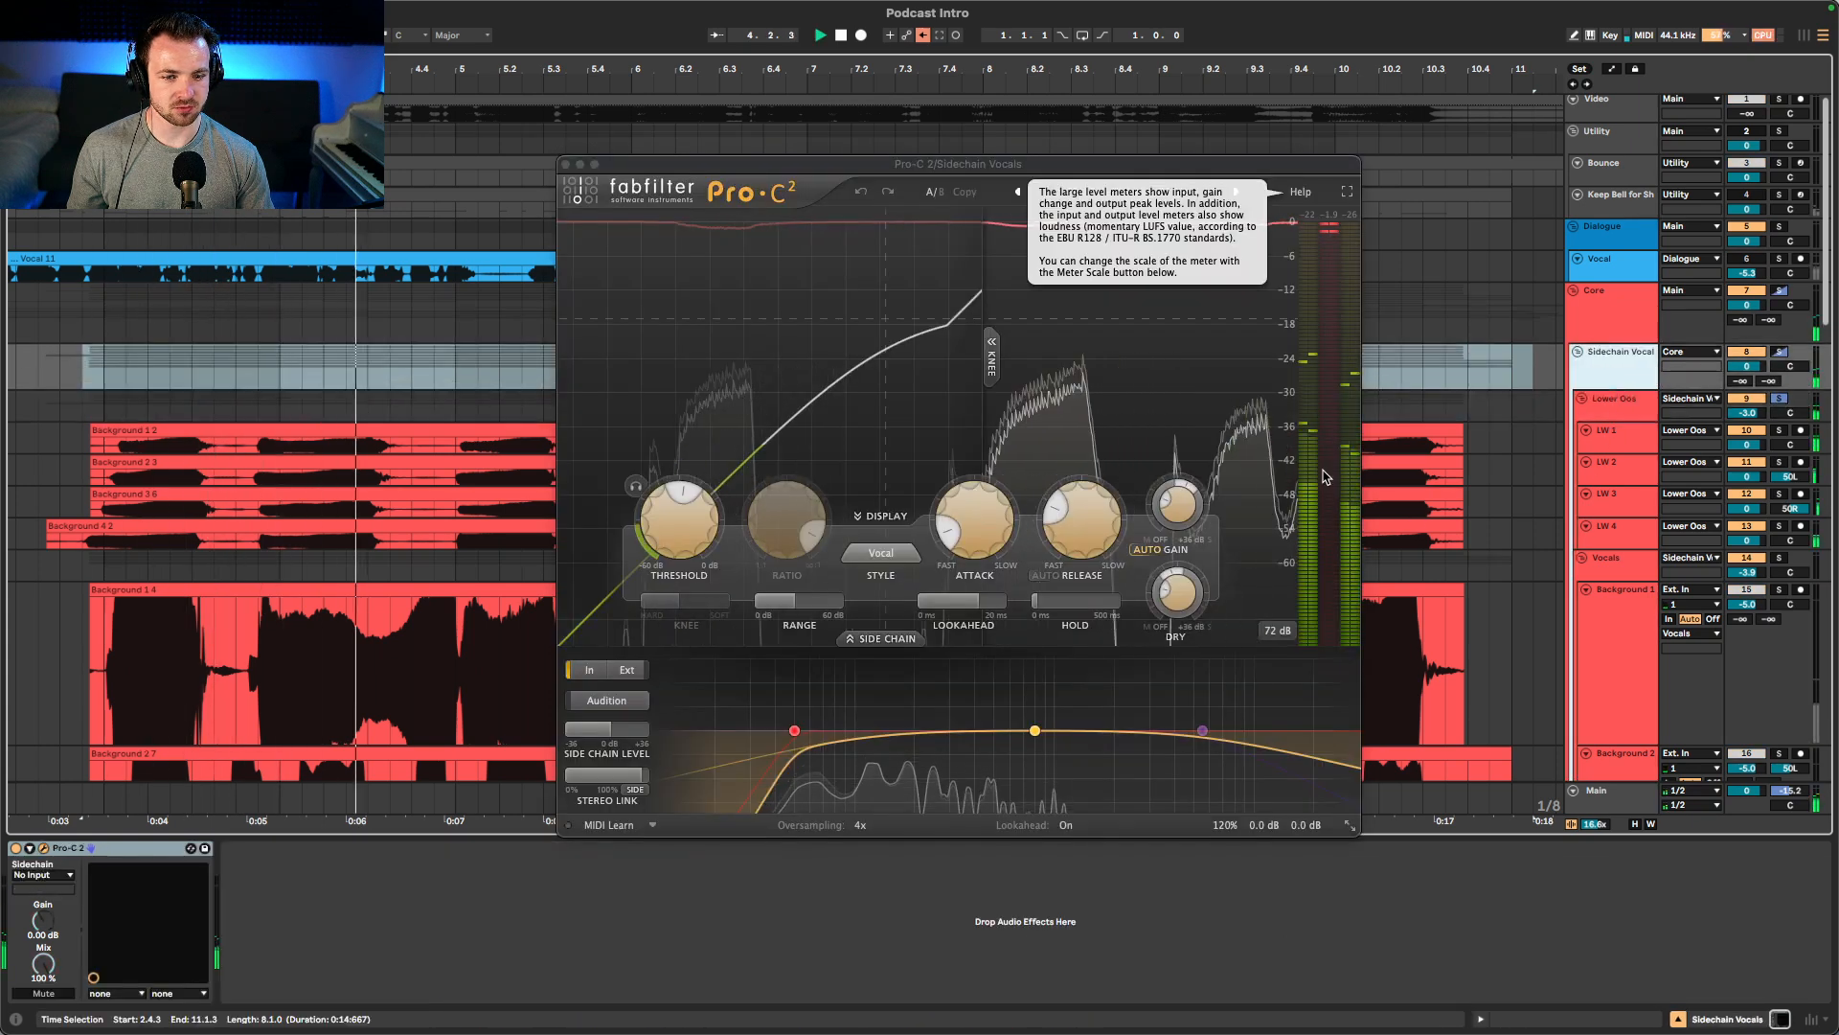
left_click(1777, 352)
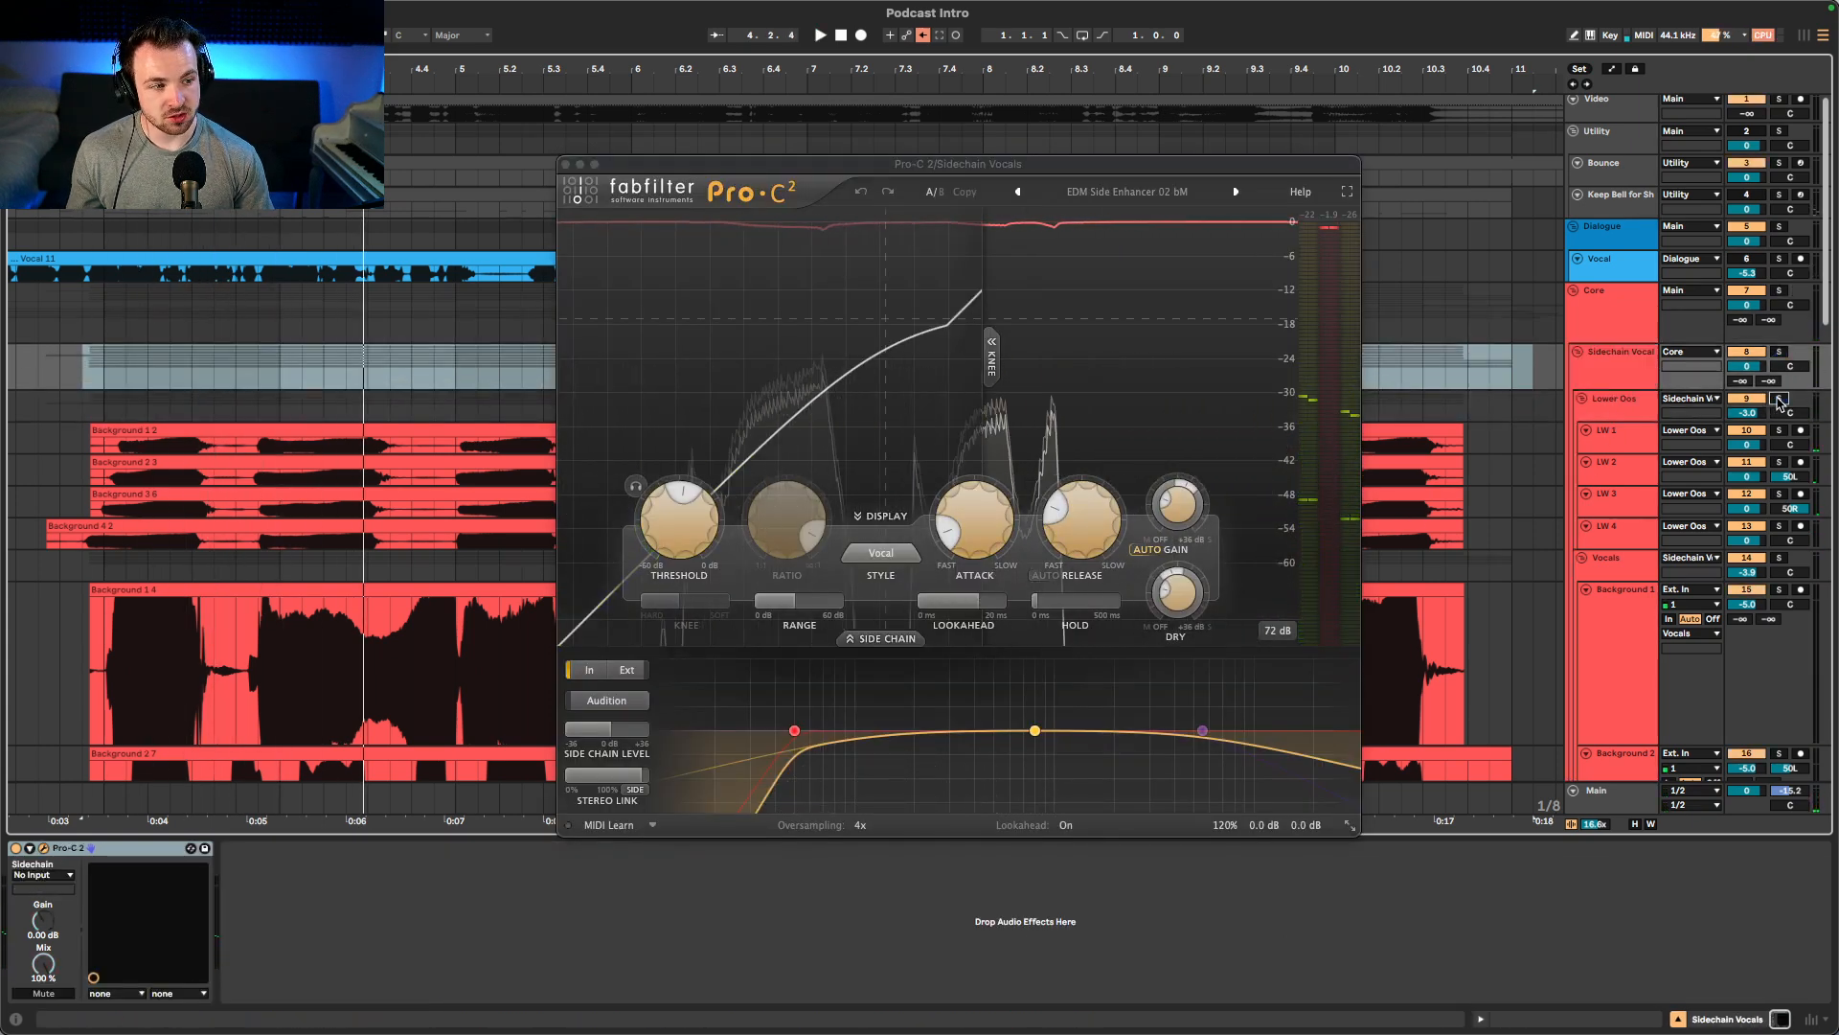
- Play the Sidechain Vocals group in solo again and move the Pro-C 2 window clear of the track controls
left_click(1779, 351)
key("space")
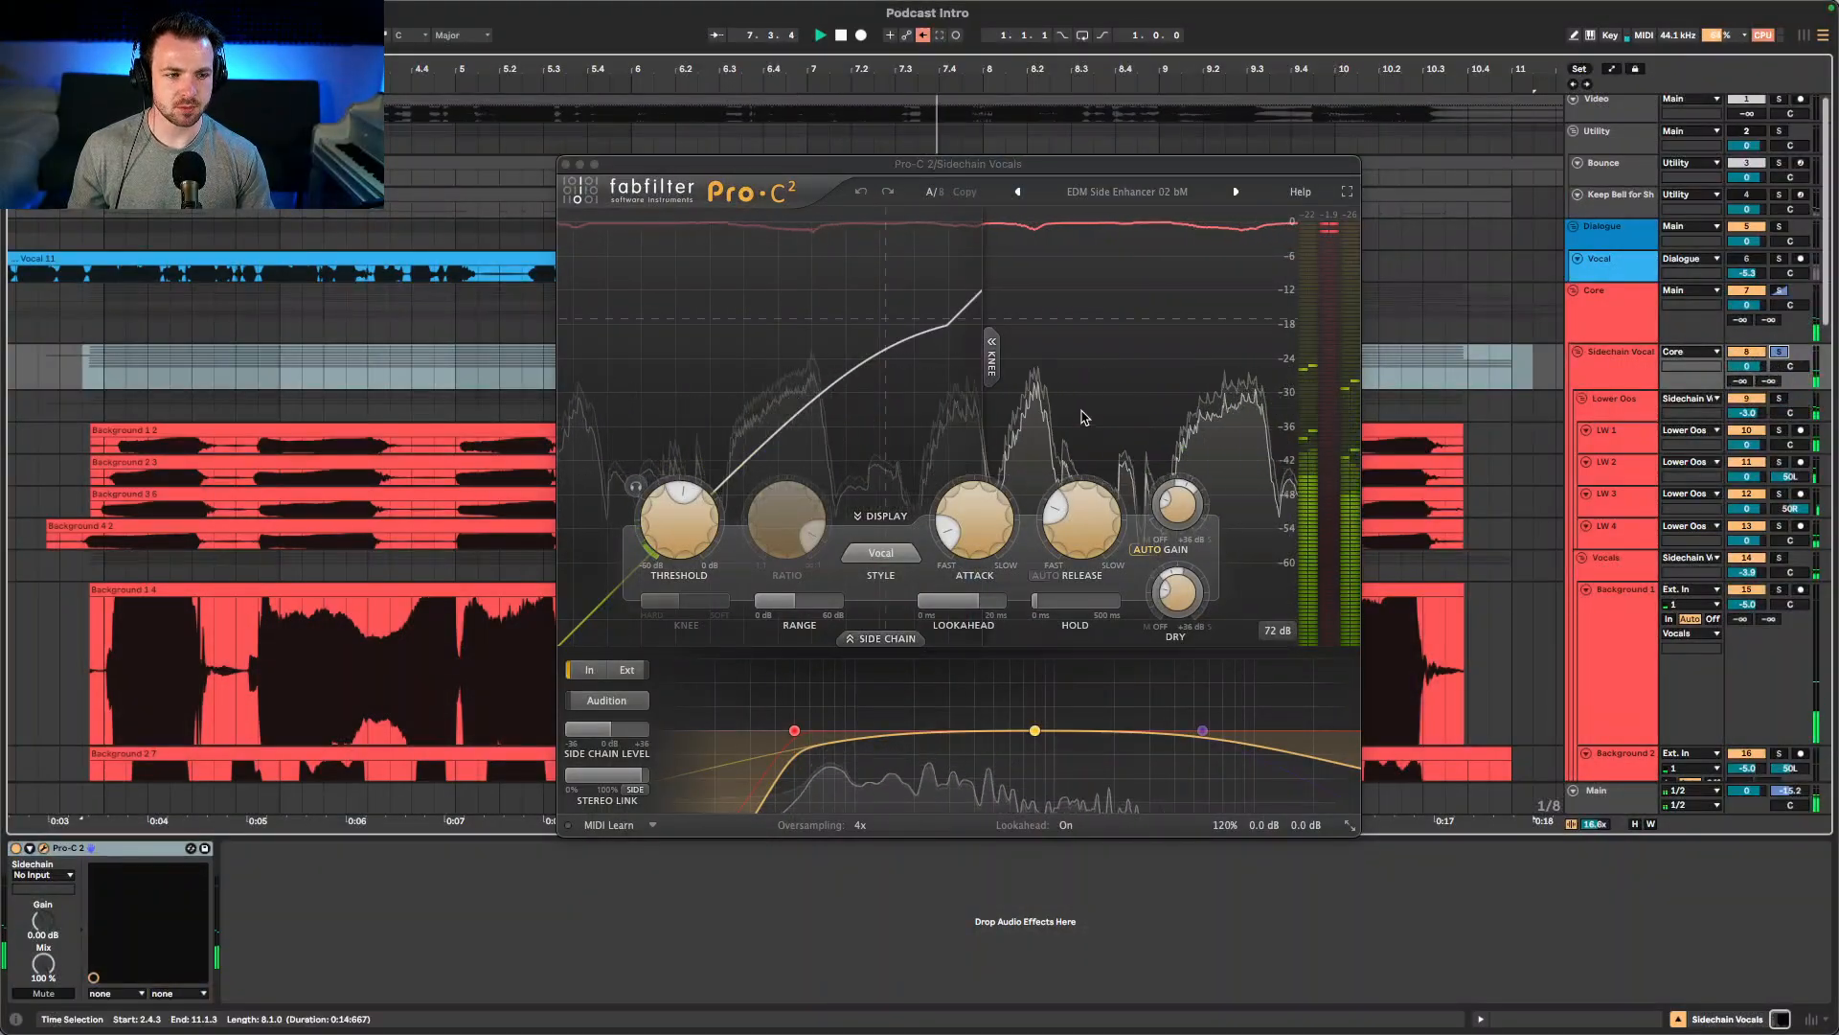
left_click_drag(713, 163, 490, 105)
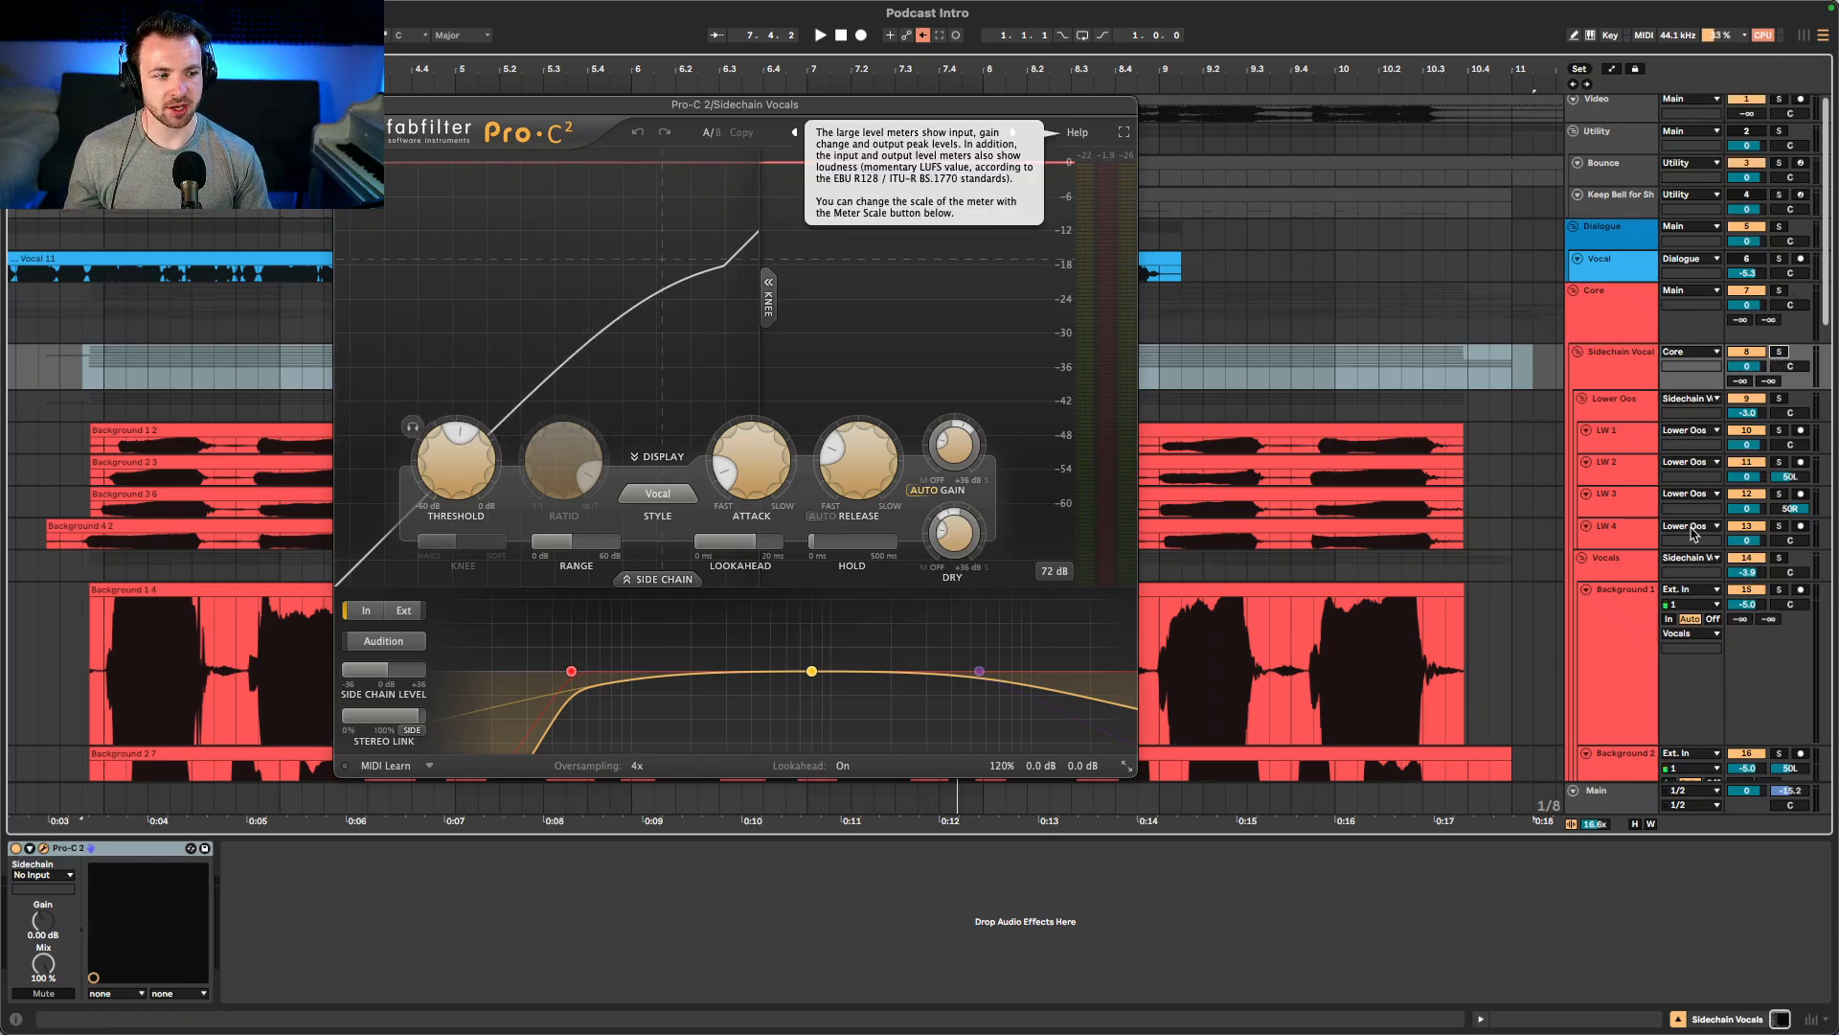
- Play the mix without any solo and mute the Vocals group to hear the difference
scroll(1628, 548, "down", 2)
key("space")
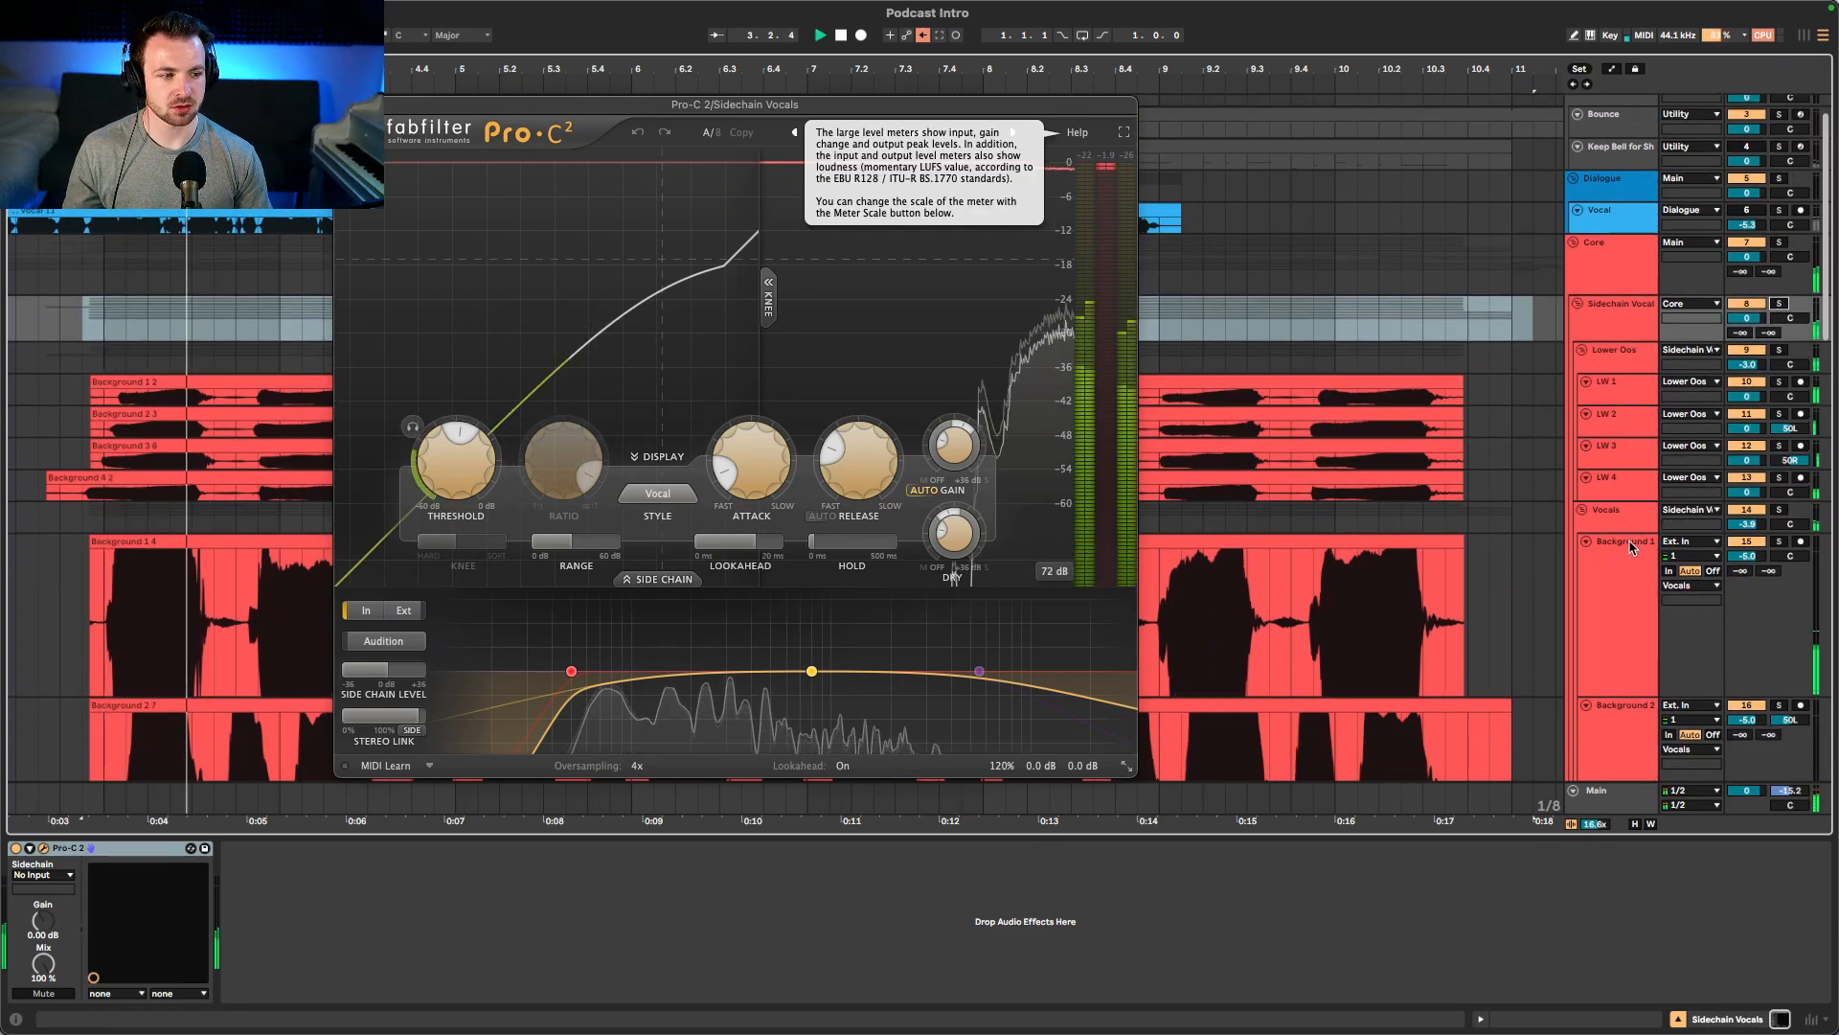
scroll(1627, 532, "down", 5)
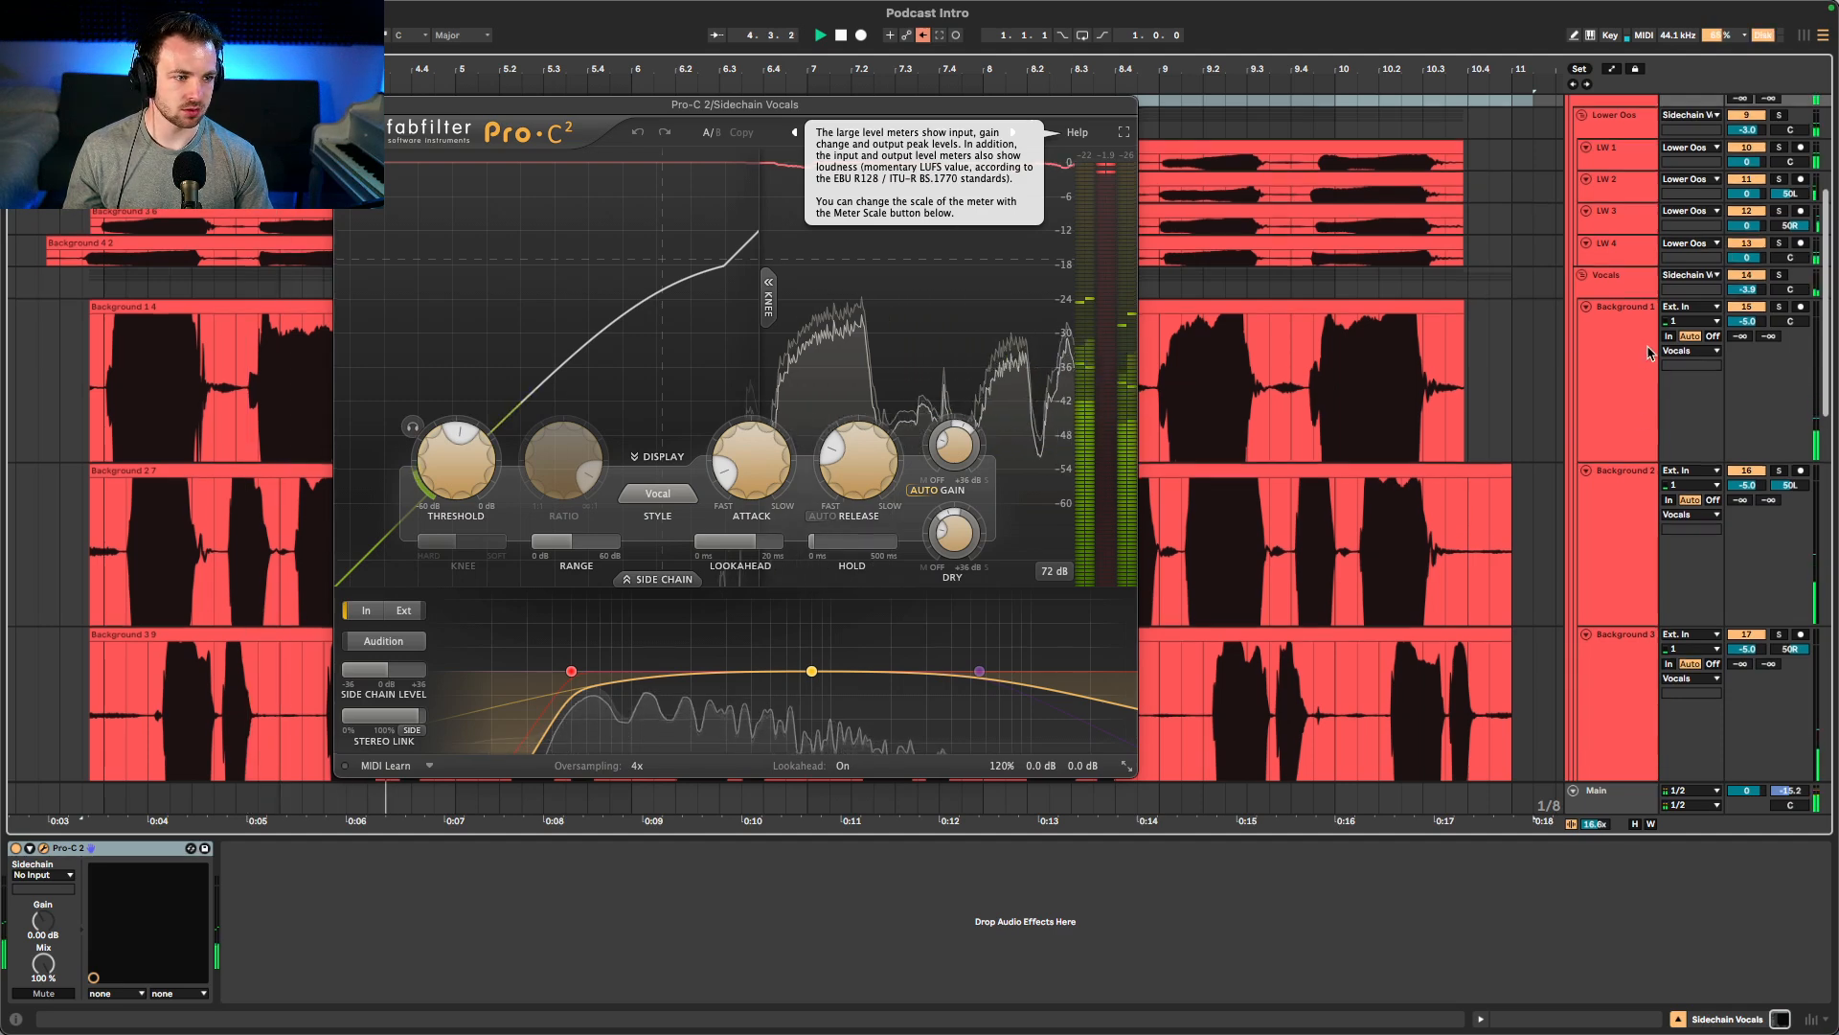
left_click(1636, 281)
key("space")
left_click(1747, 277)
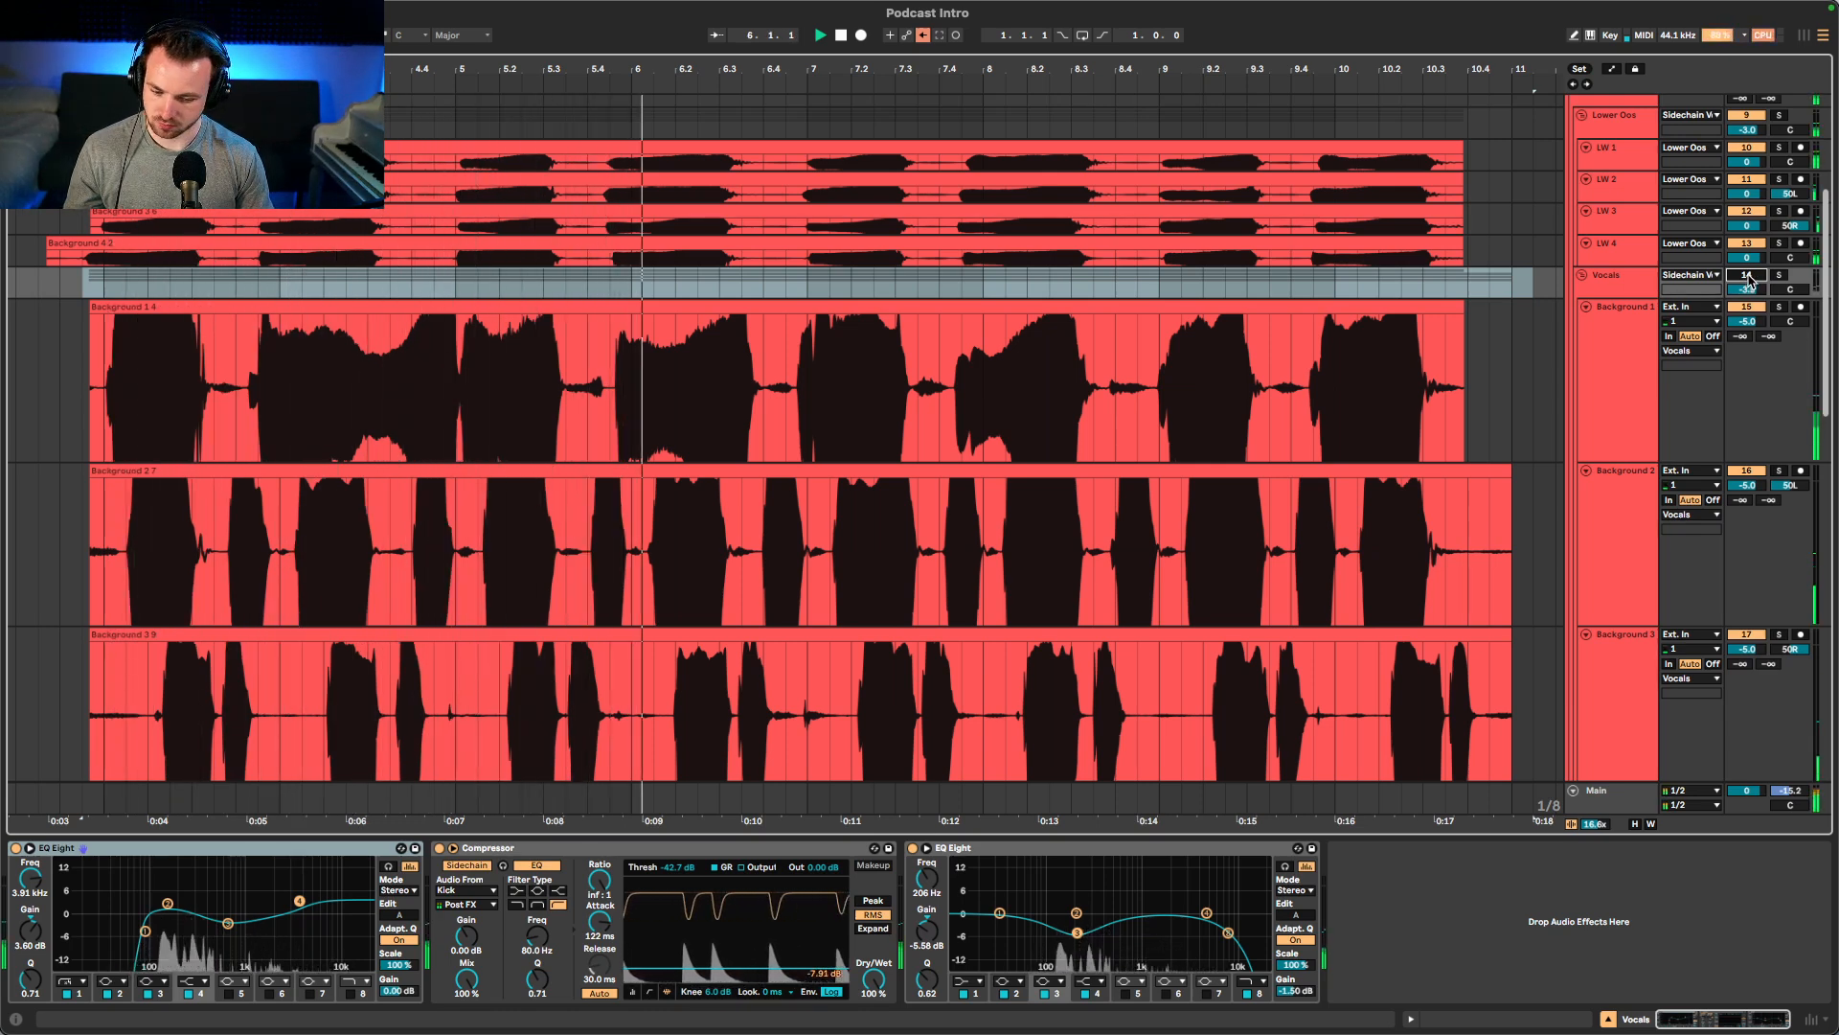
key("space")
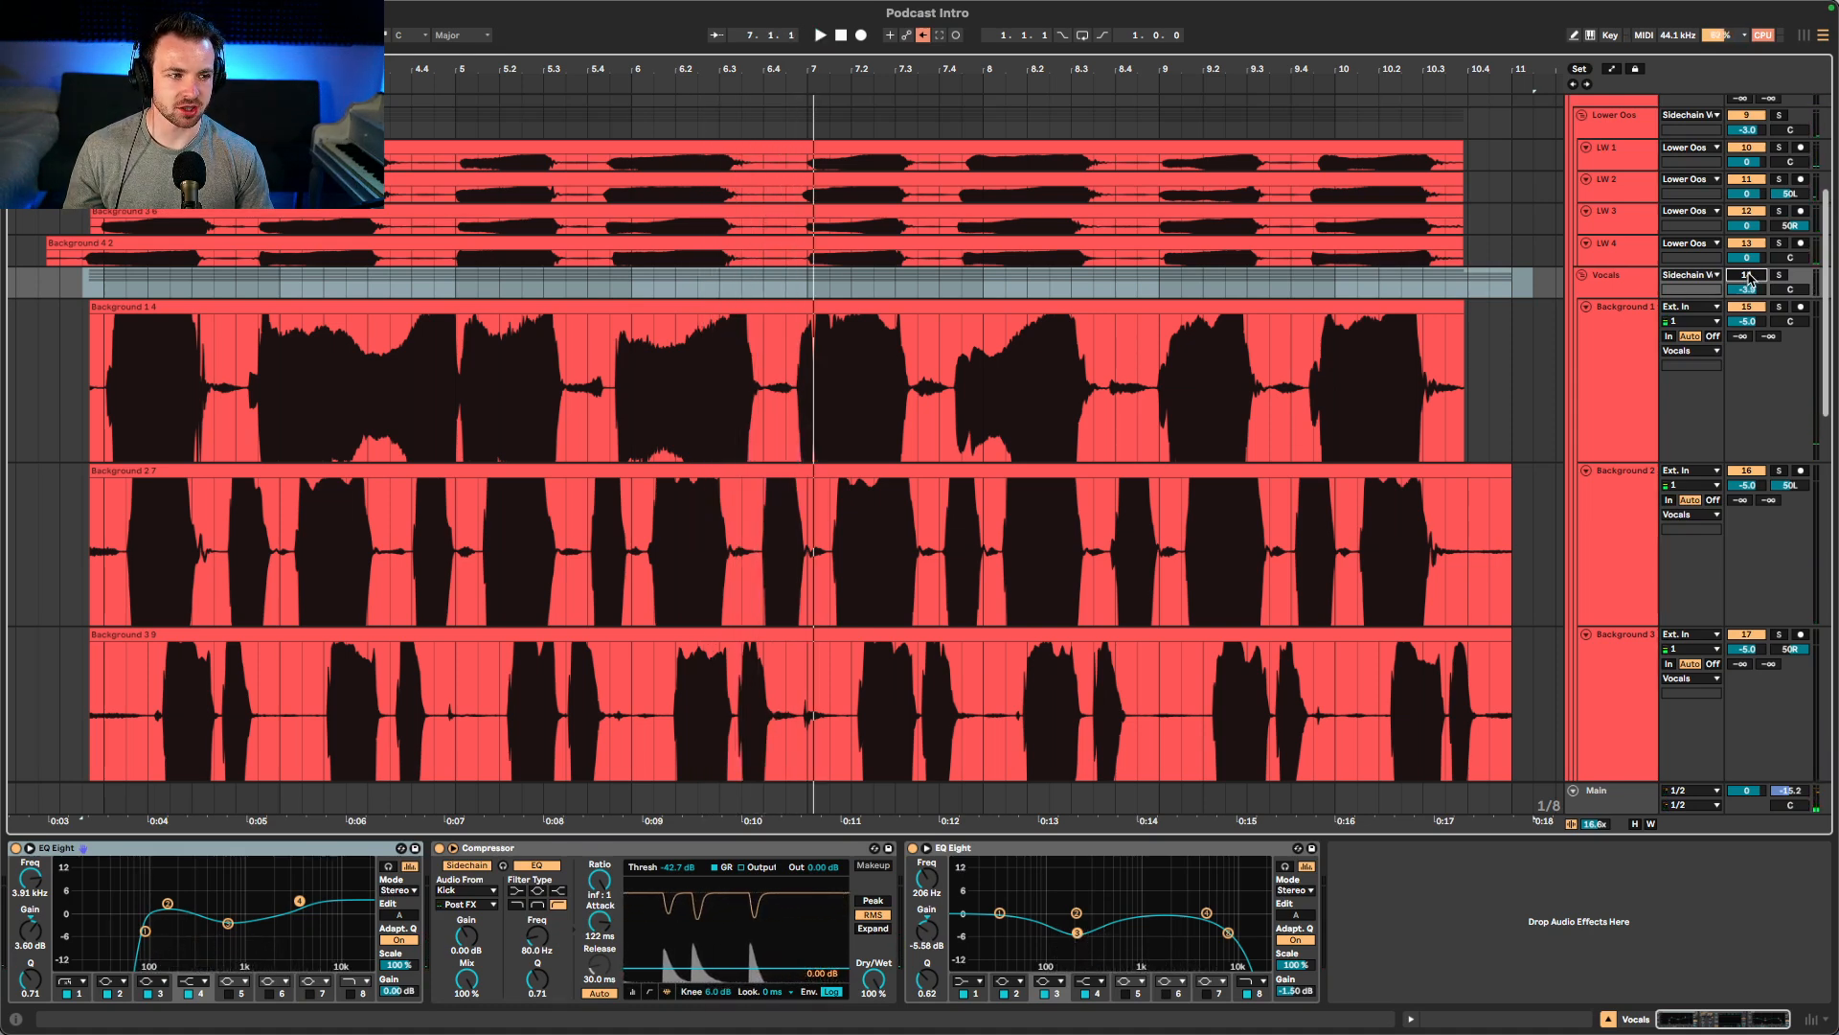
- Play the soloed instrument tracks, take the Stutter Core track out of solo and audition the remaining ones
key("space")
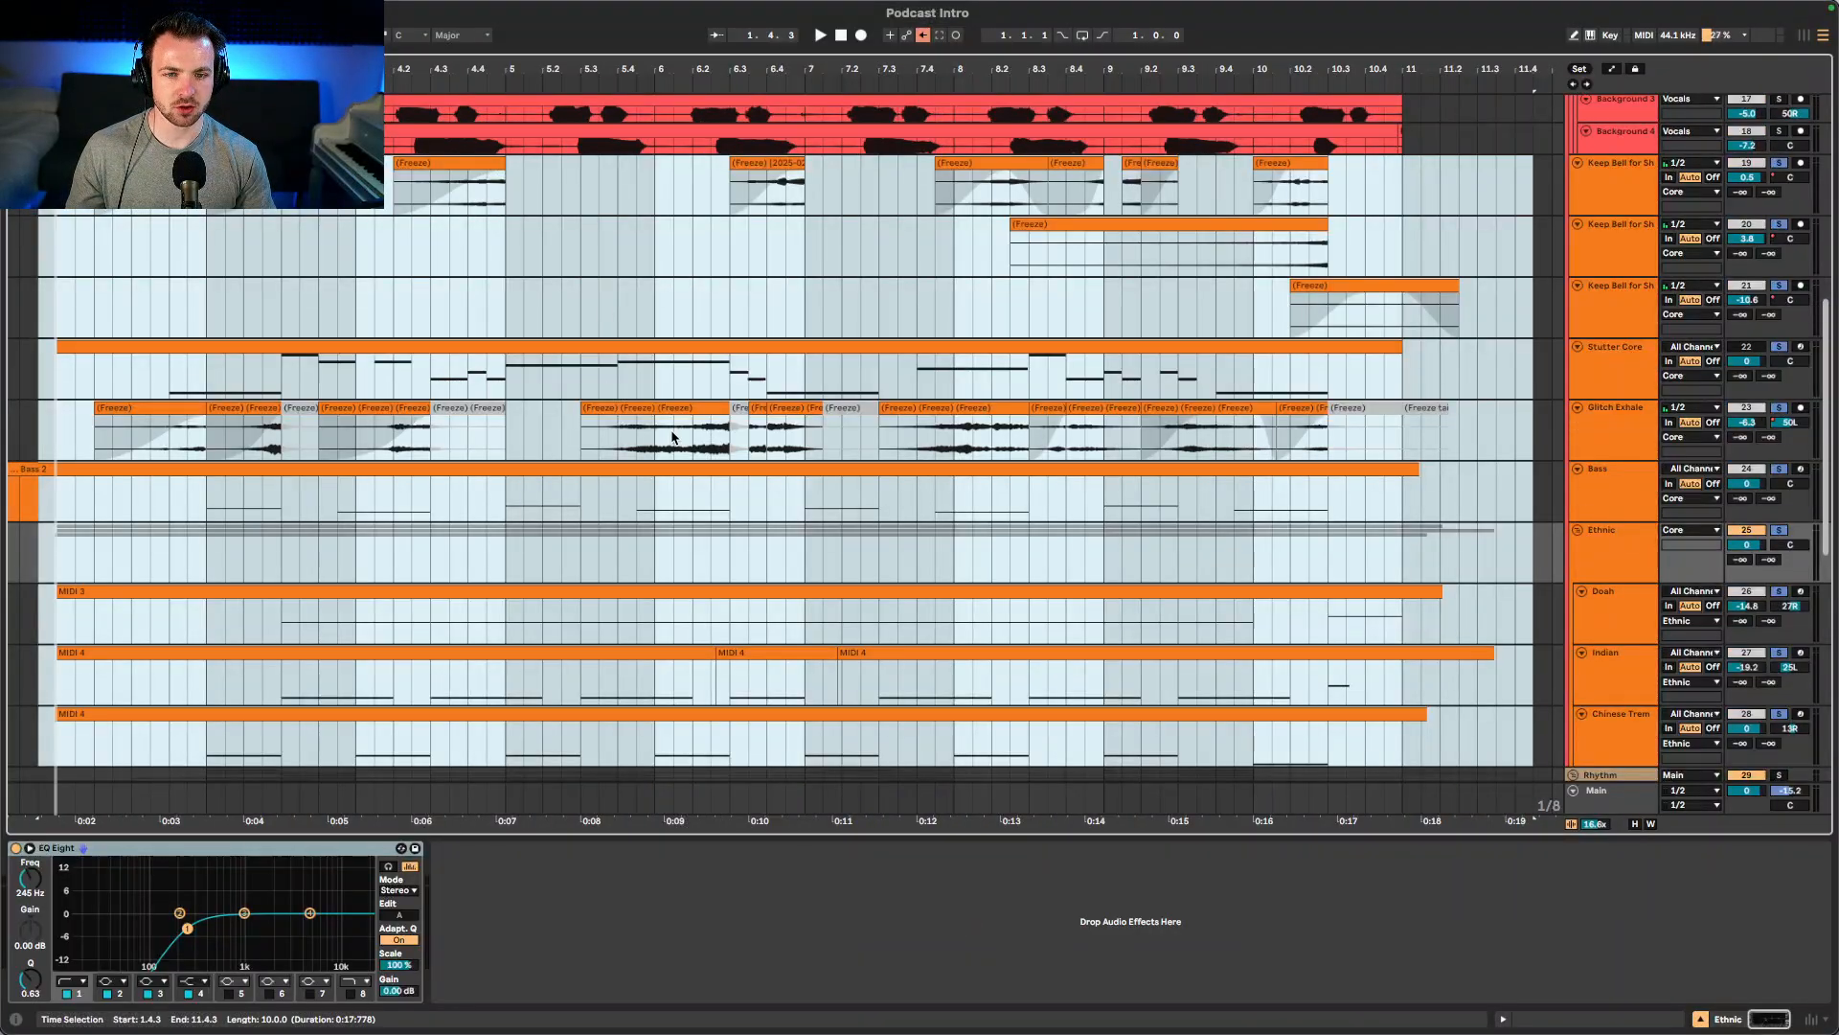
key("space")
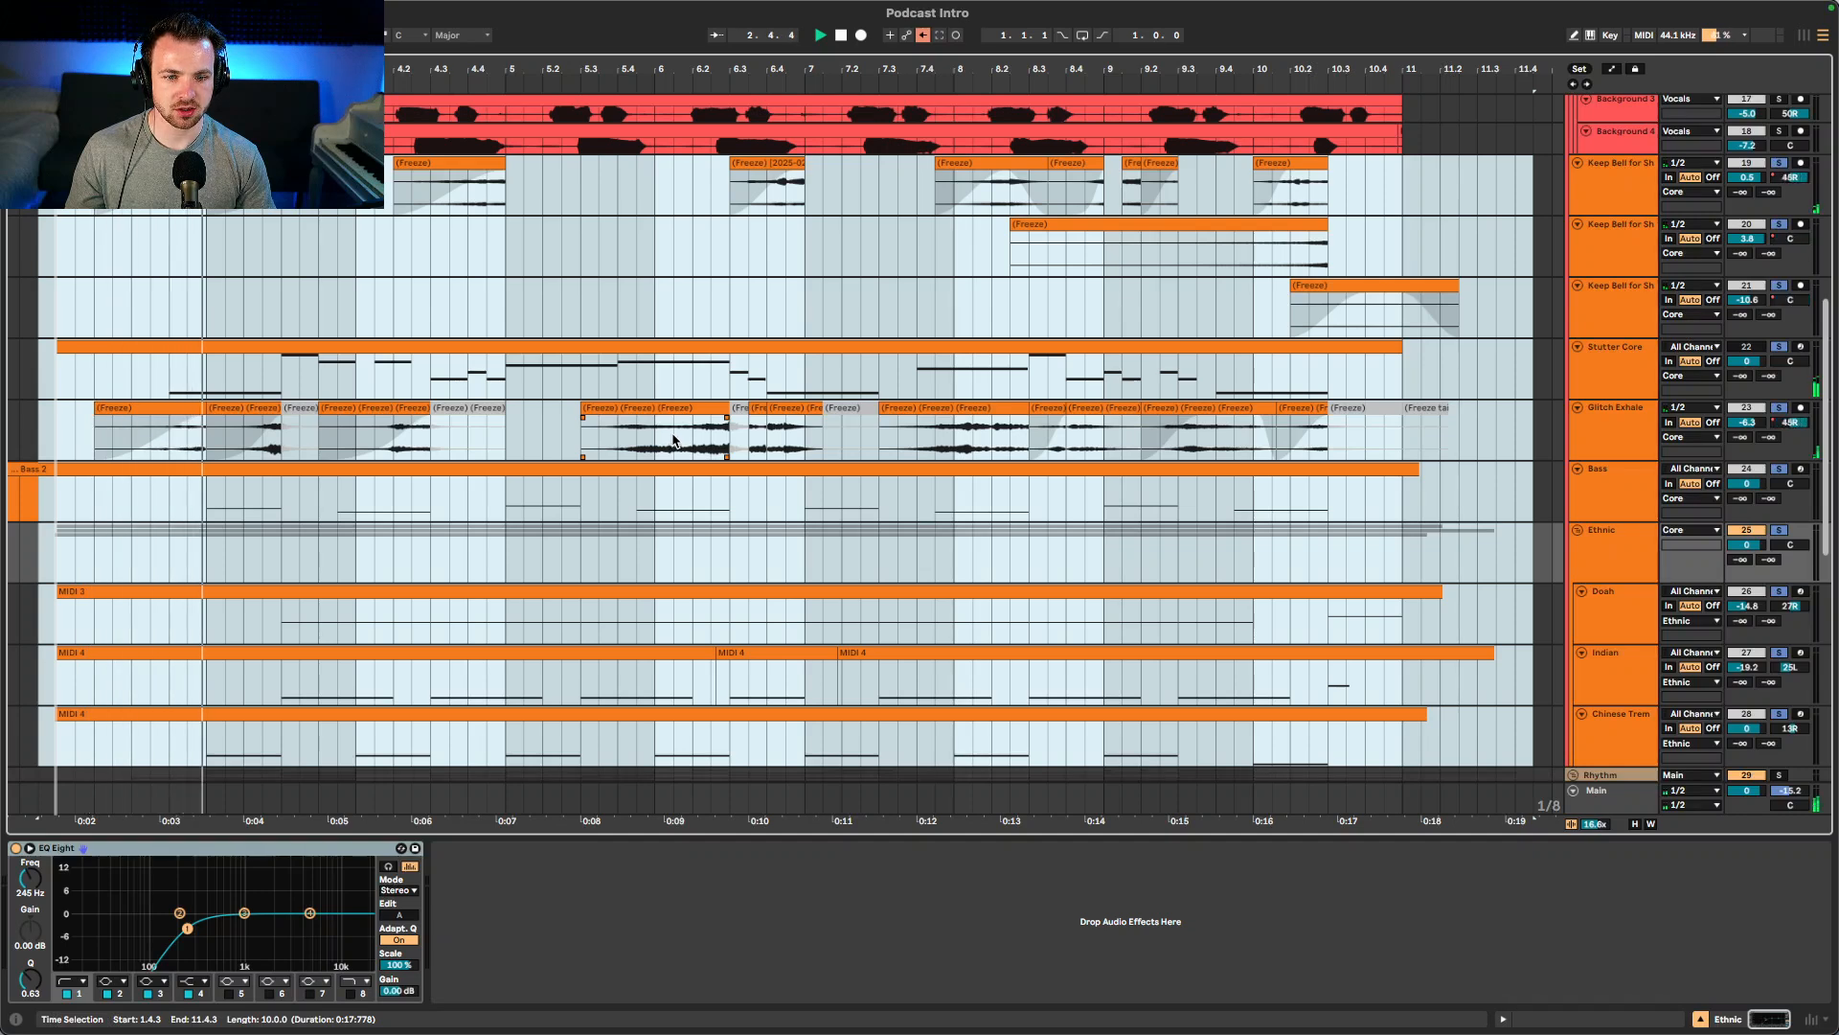
left_click(1615, 380)
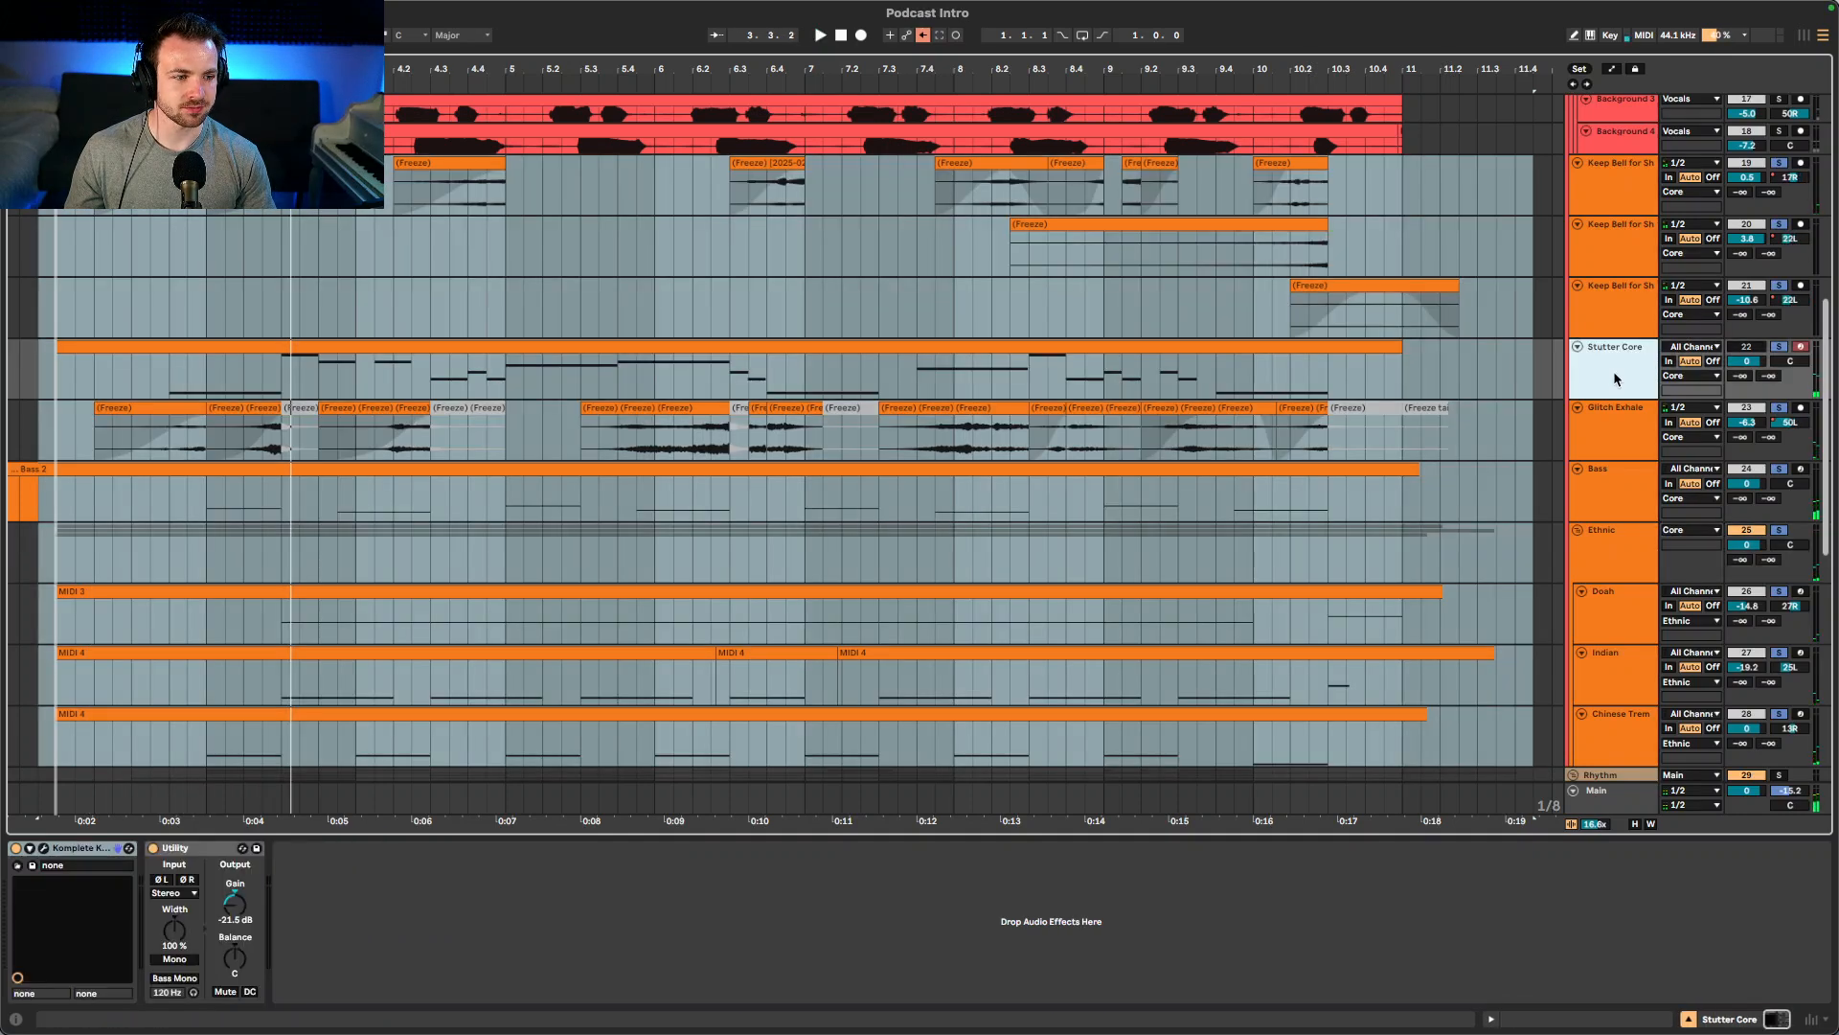
left_click(1780, 347)
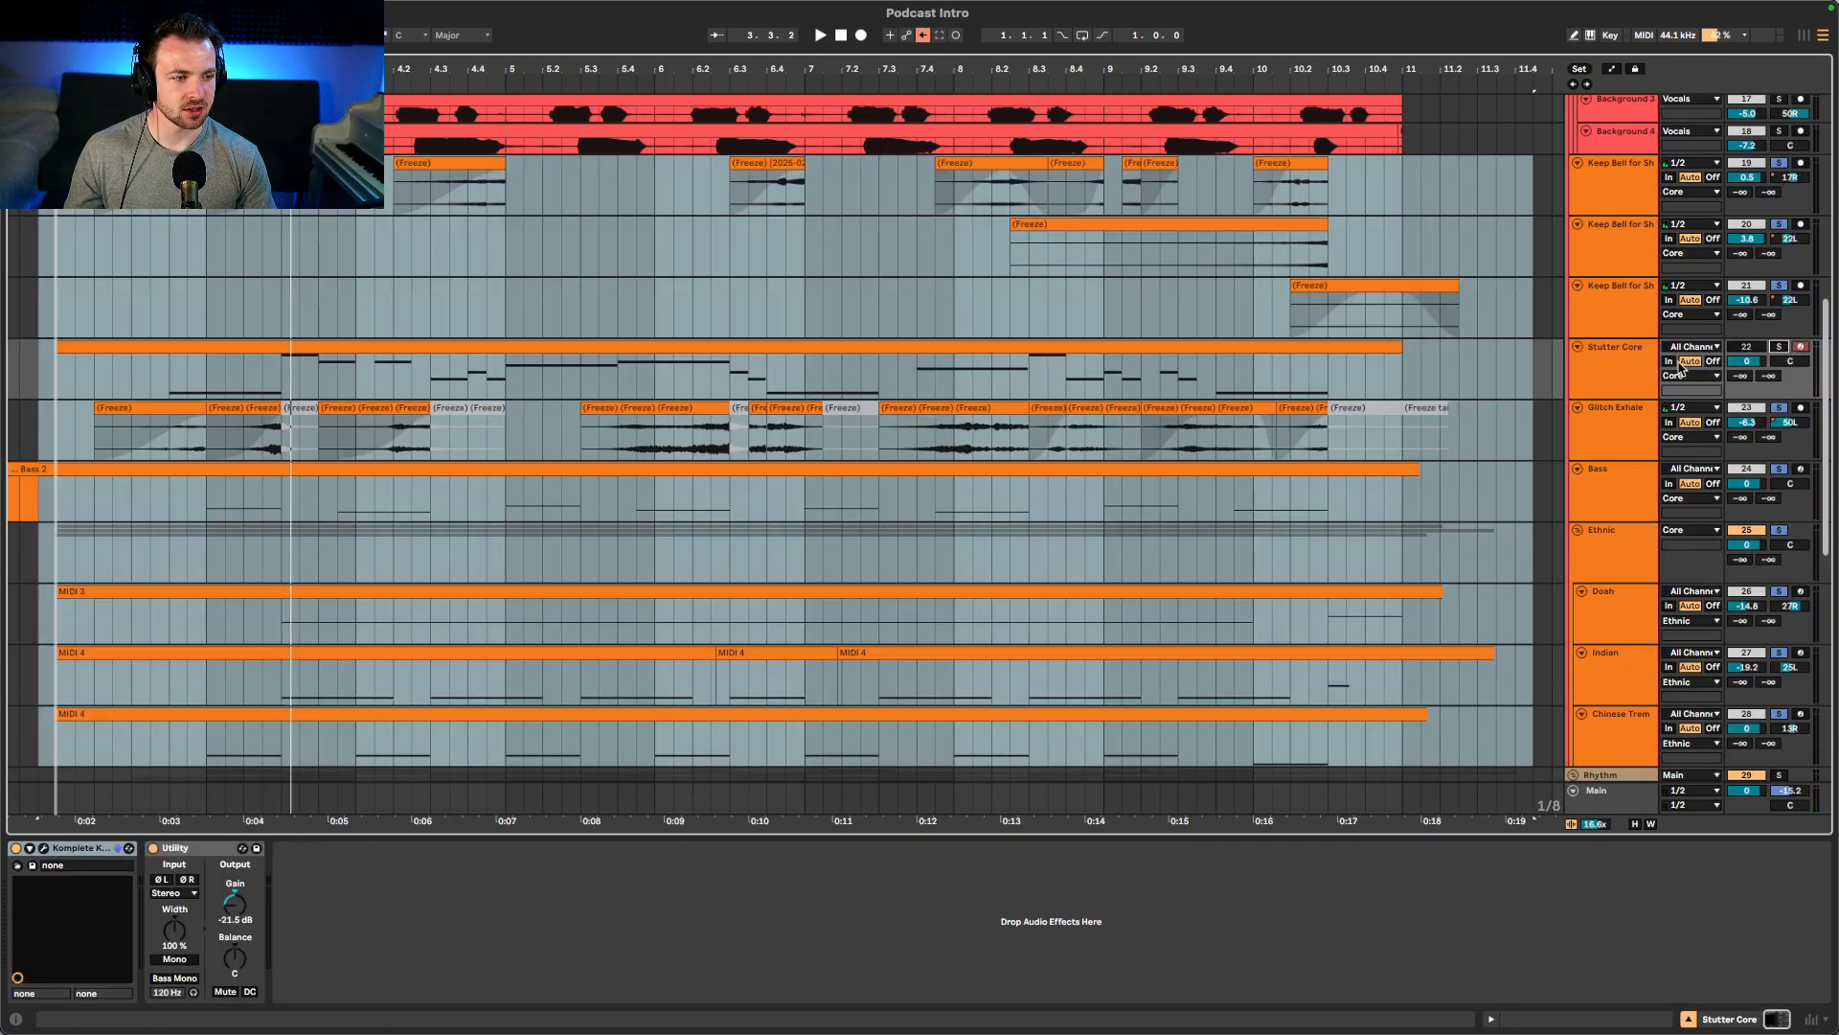
key("space")
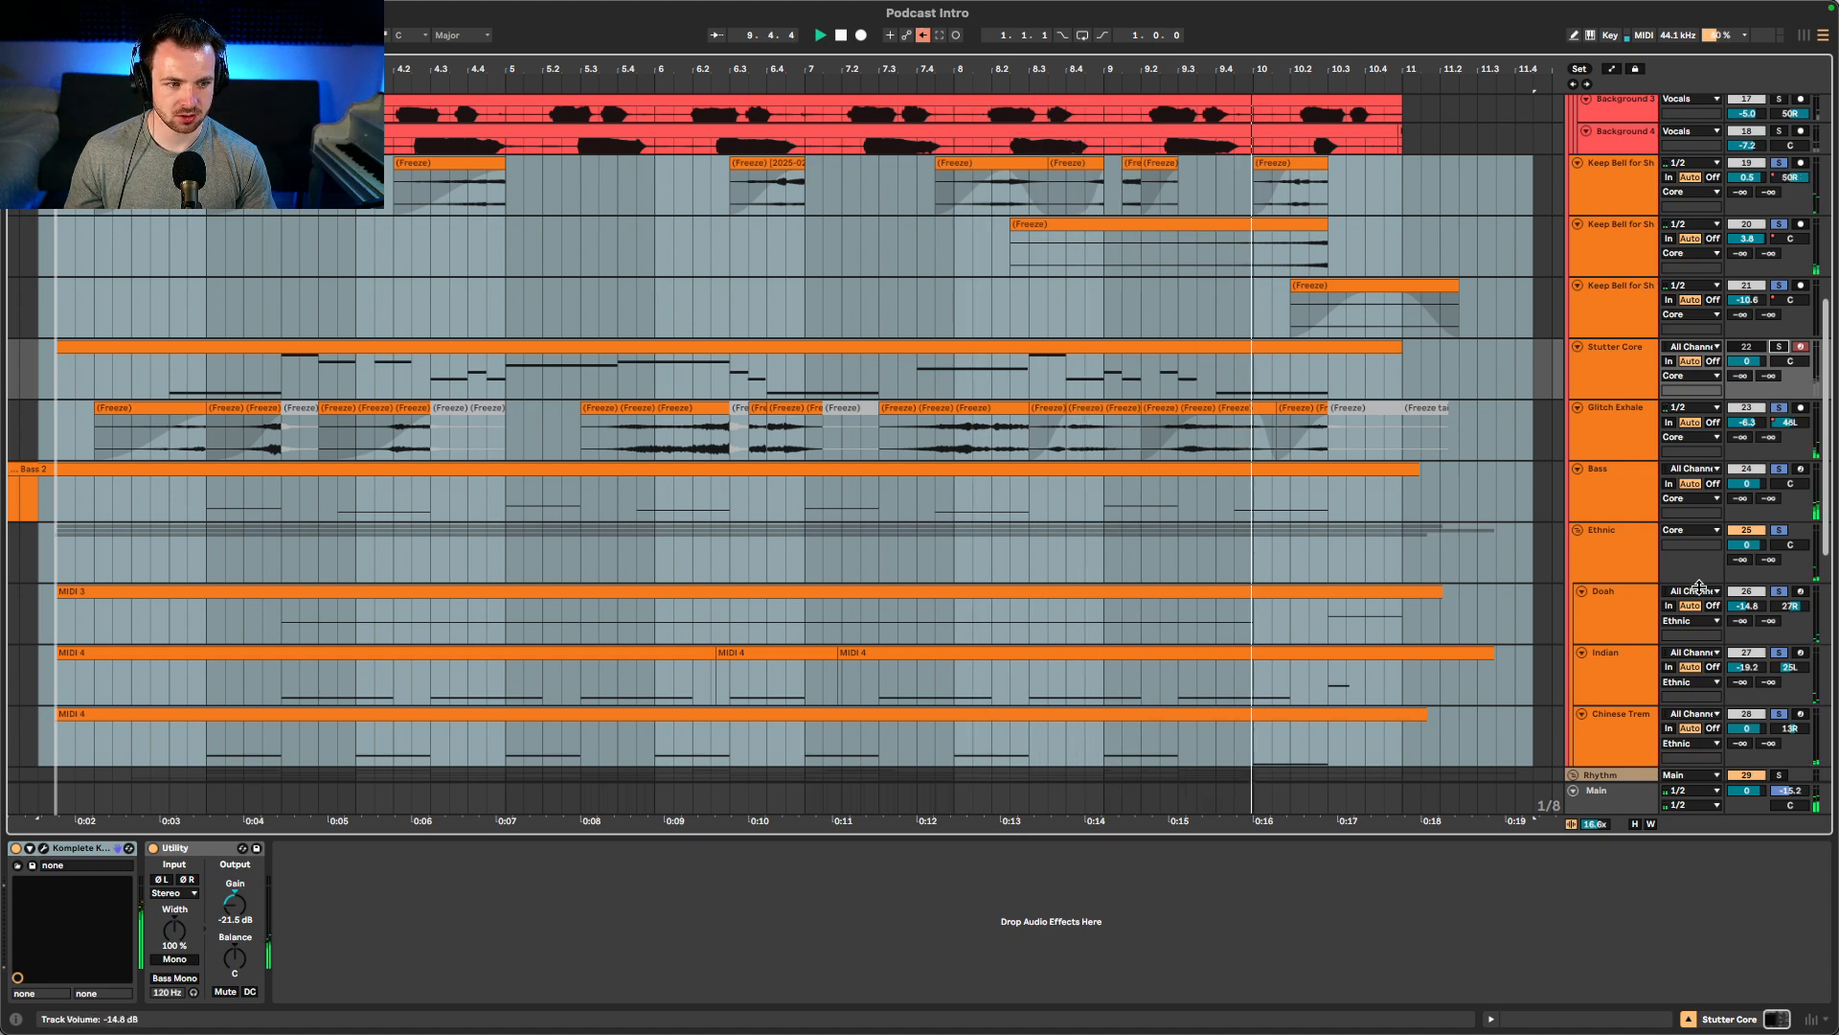
- Raise the Glitch Exhale track's volume to -4.2 dB
left_click(1644, 440)
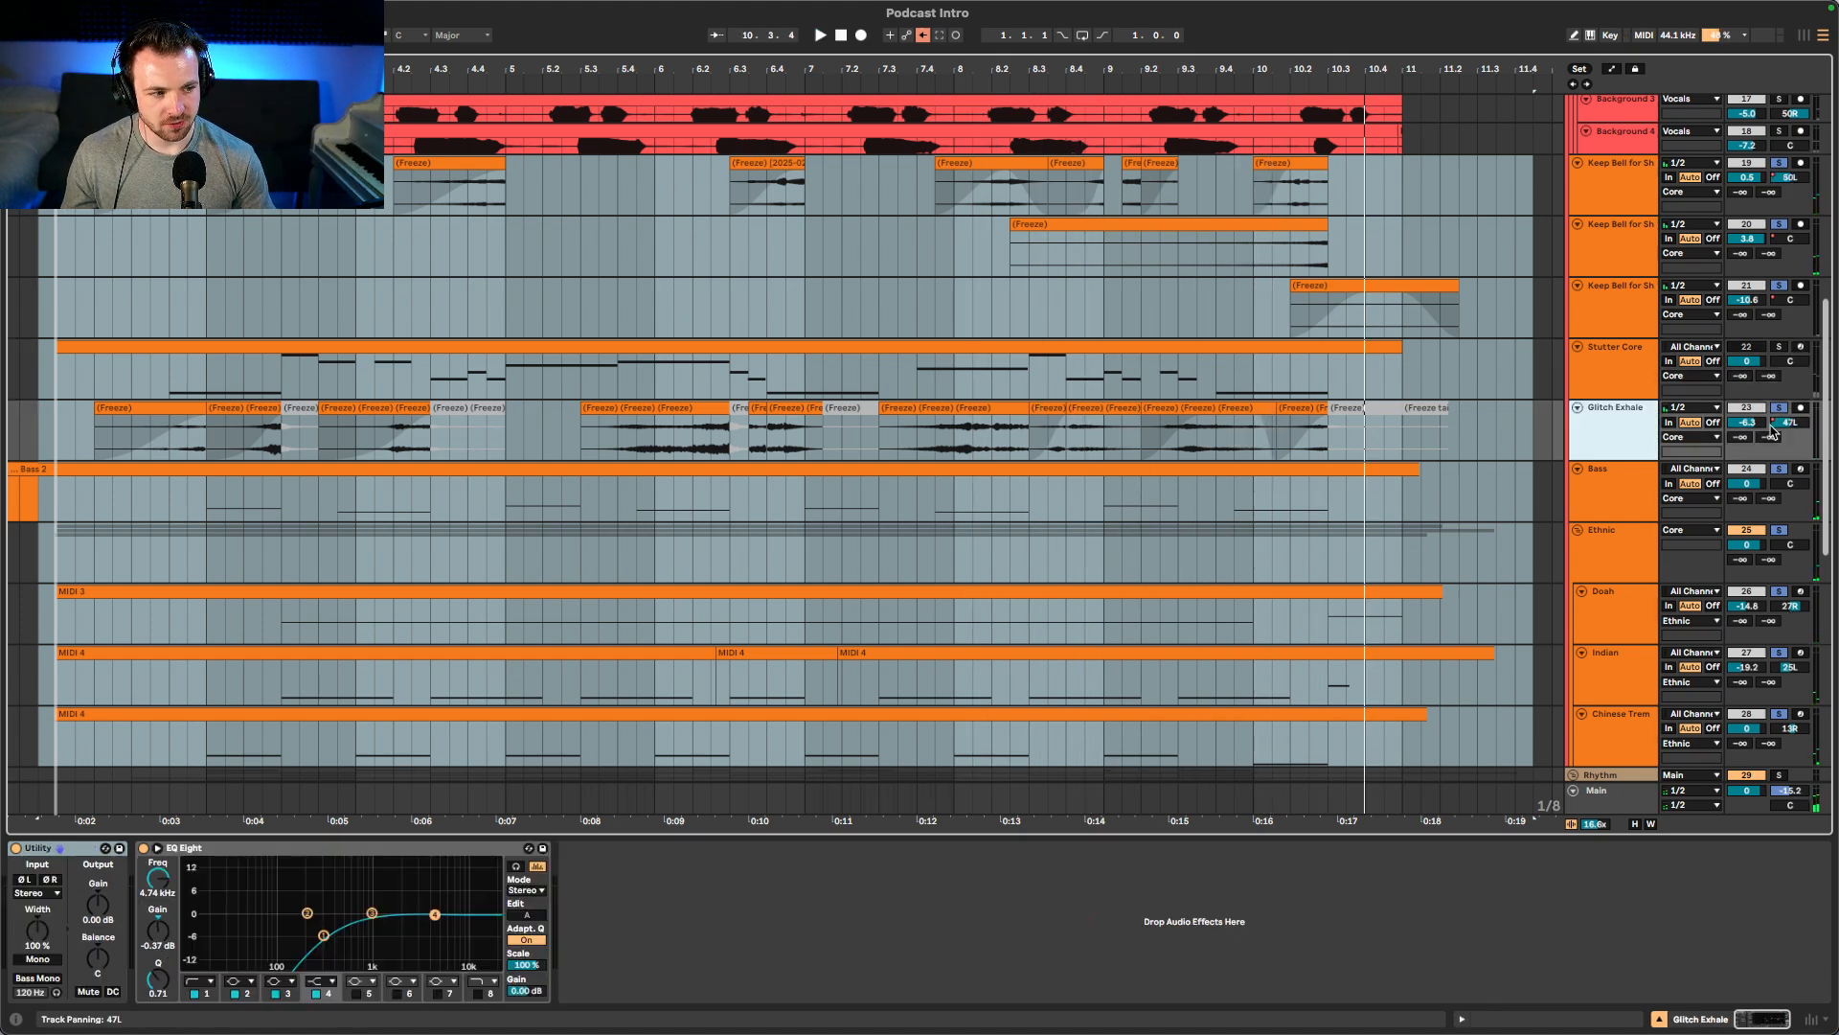
left_click_drag(1760, 425, 1761, 415)
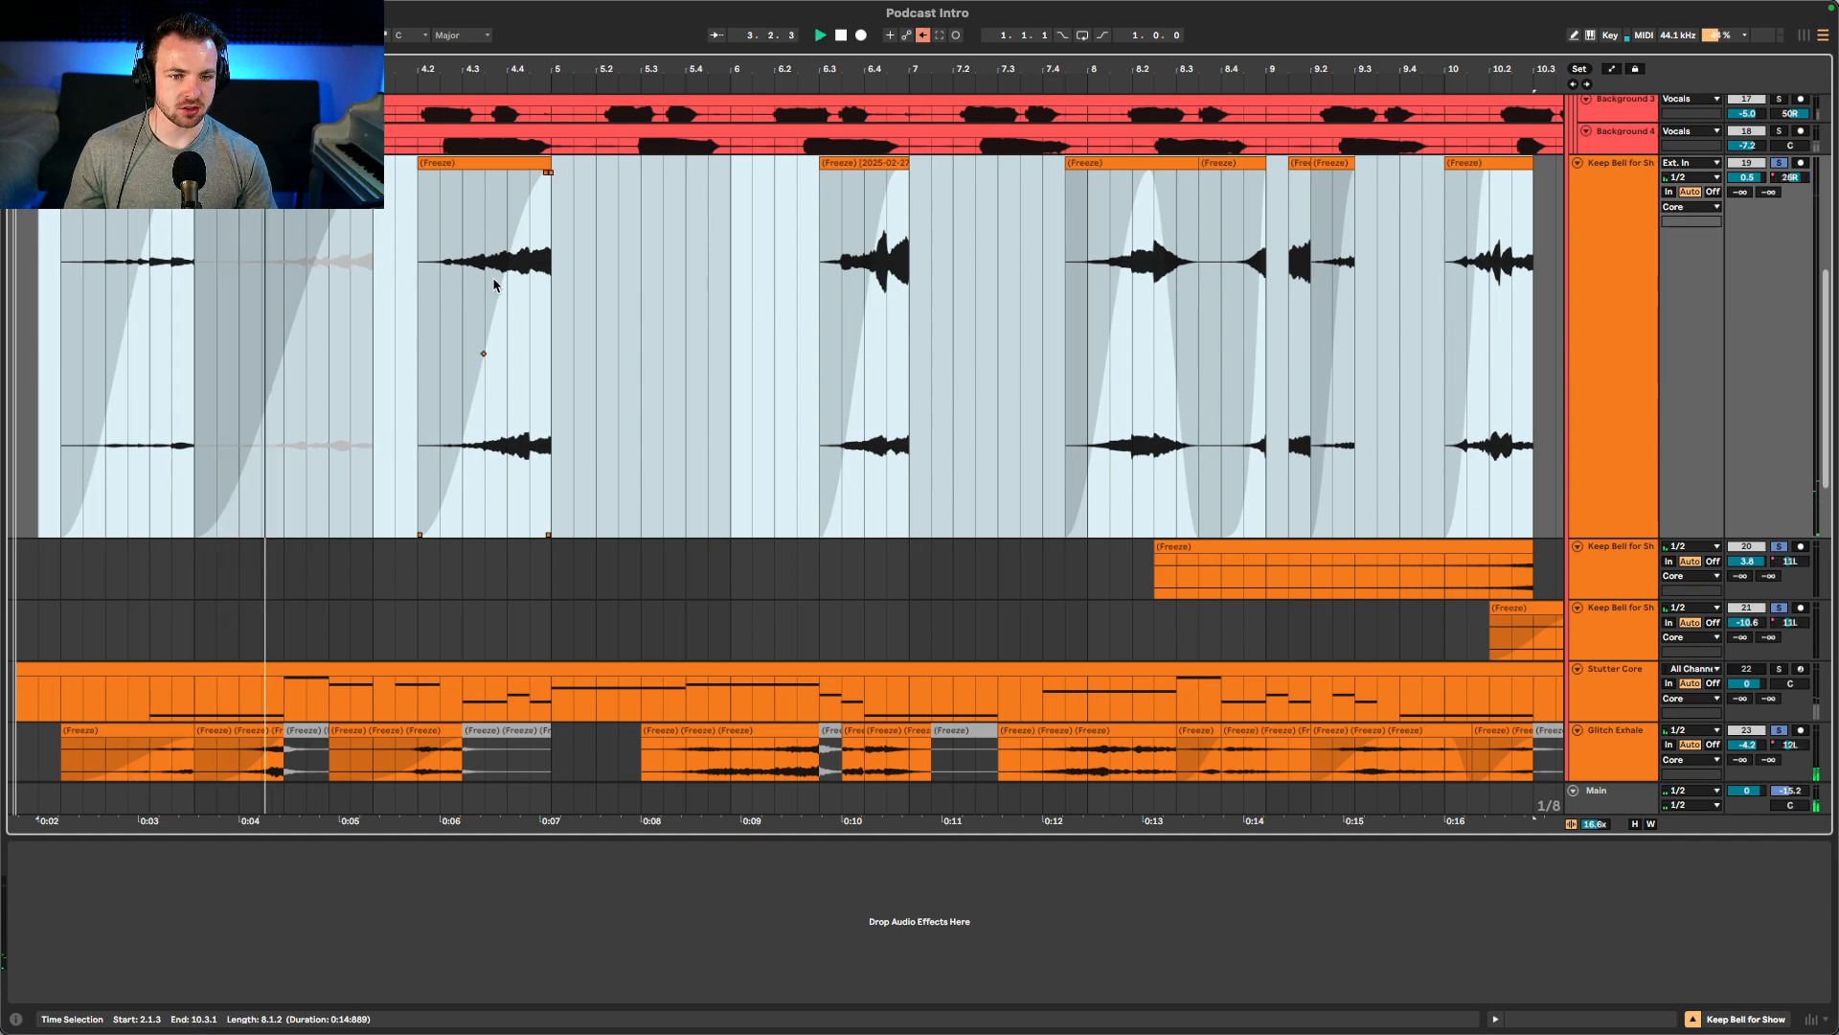
- Solo only the first Keep Bell for Show track and play its frozen clips
left_click(1777, 165)
left_click(1777, 164)
key("space")
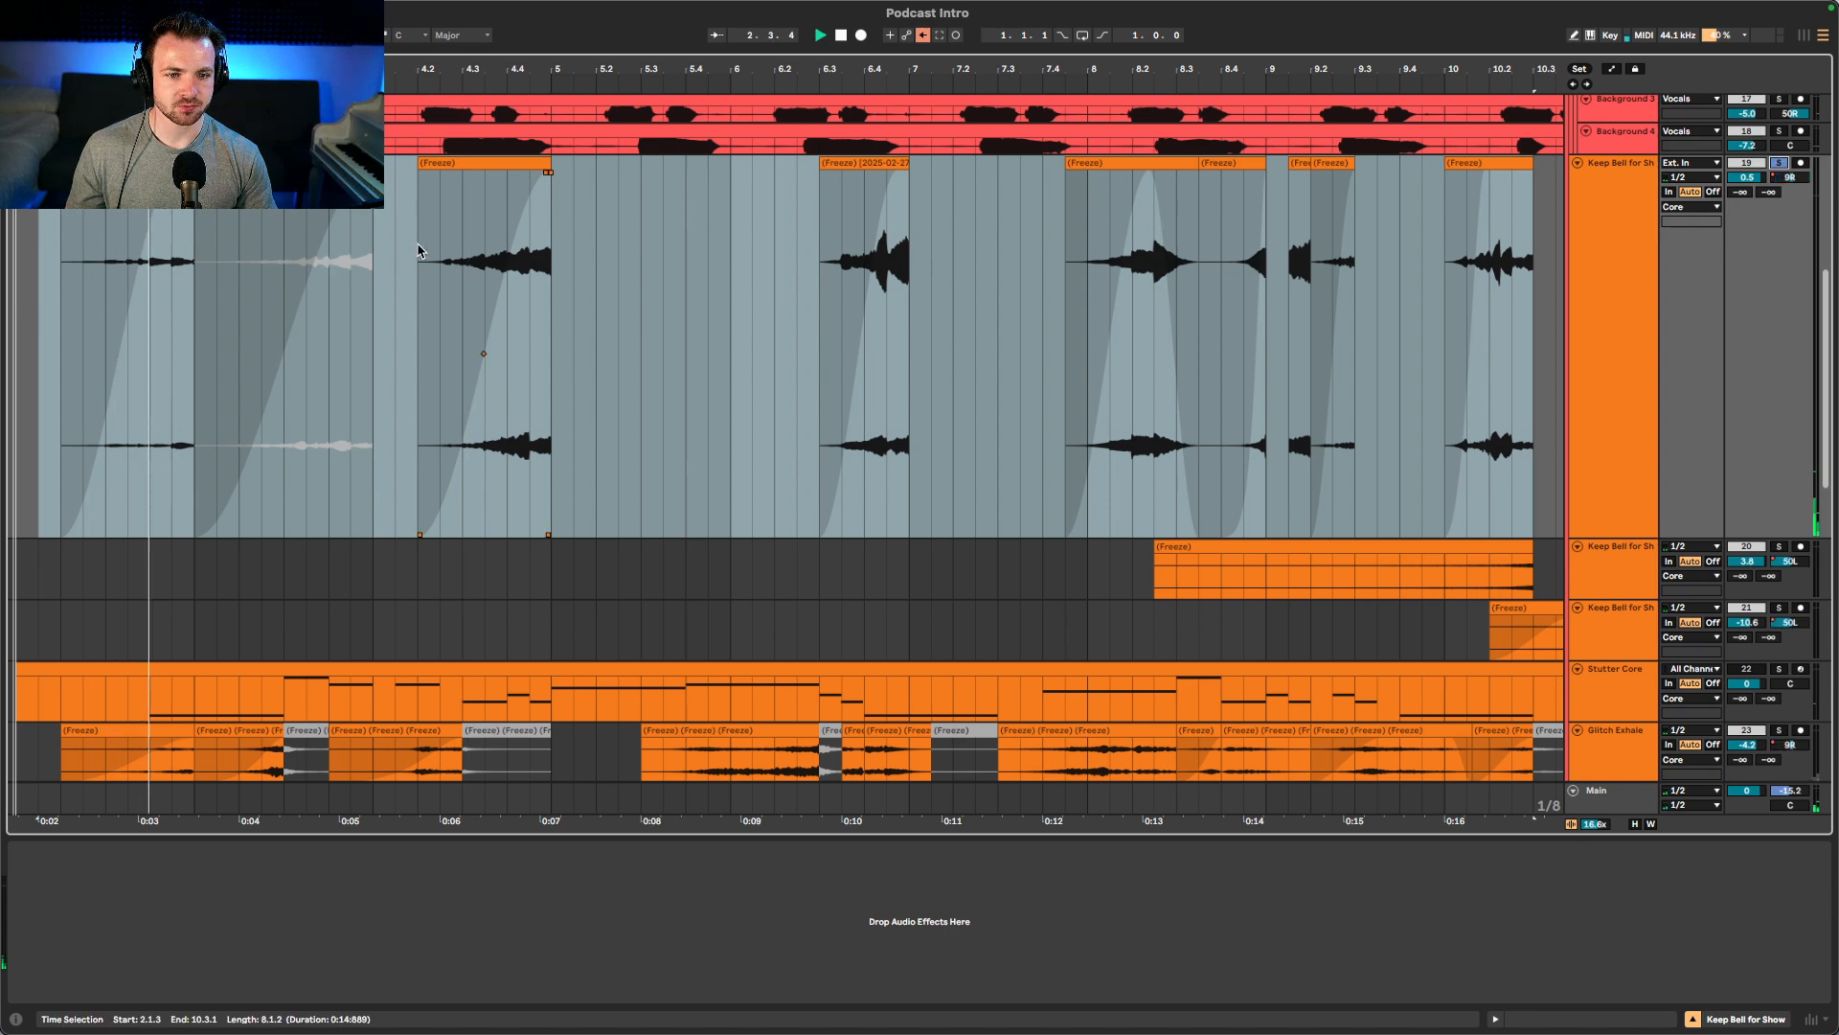
- Play the remaining frozen clips of the first Keep Bell for Show track from 4.2.1, 6.3.1 and 7.4.3
left_click(427, 295)
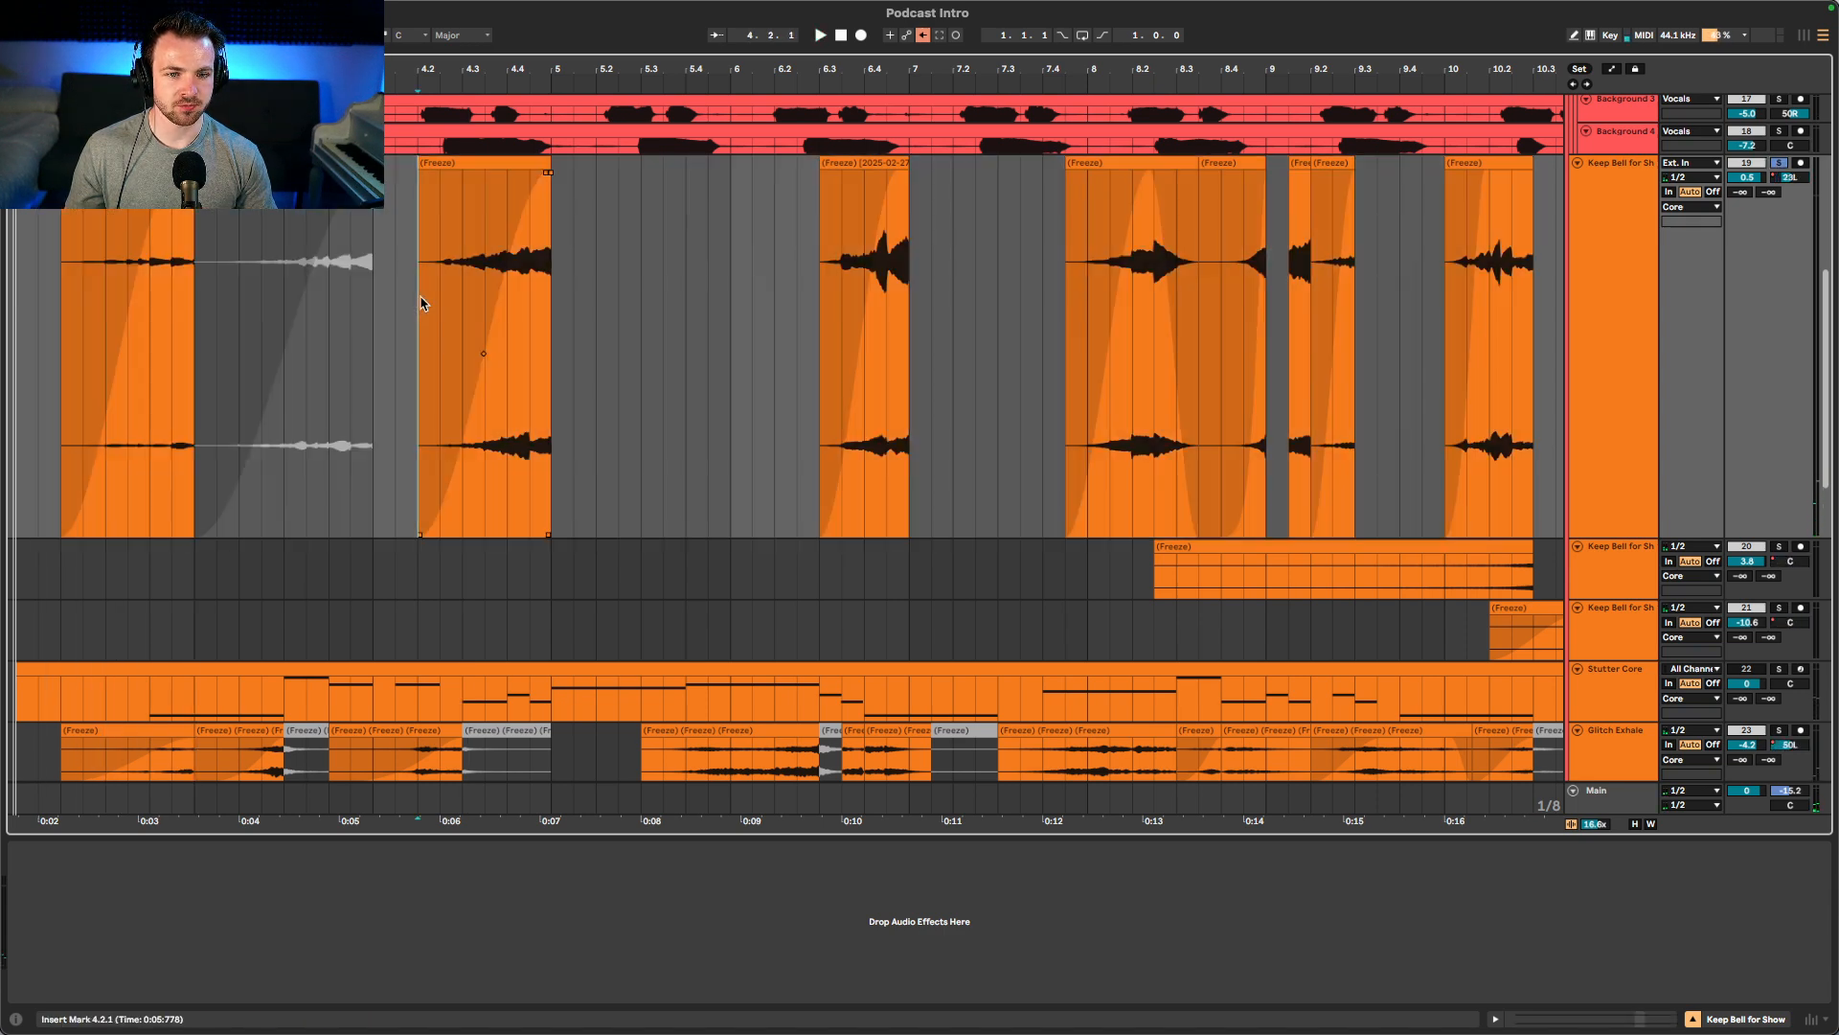
left_click(826, 284)
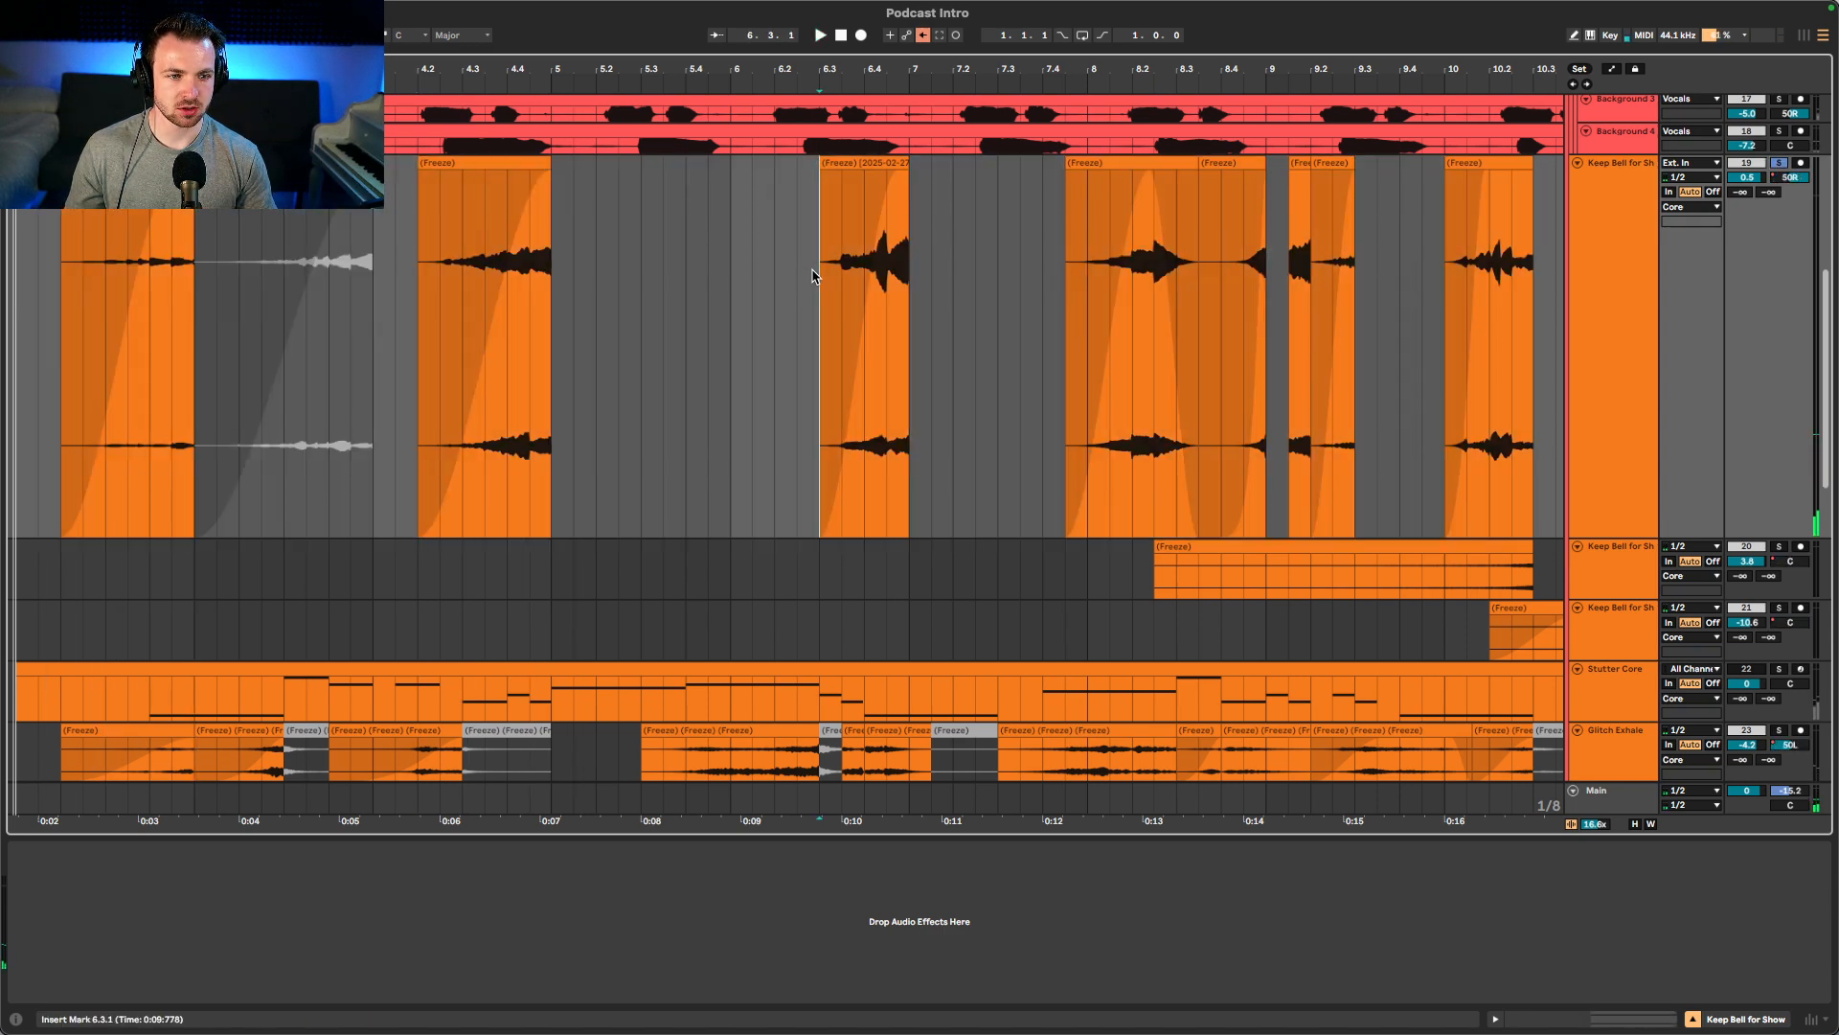
left_click(1065, 284)
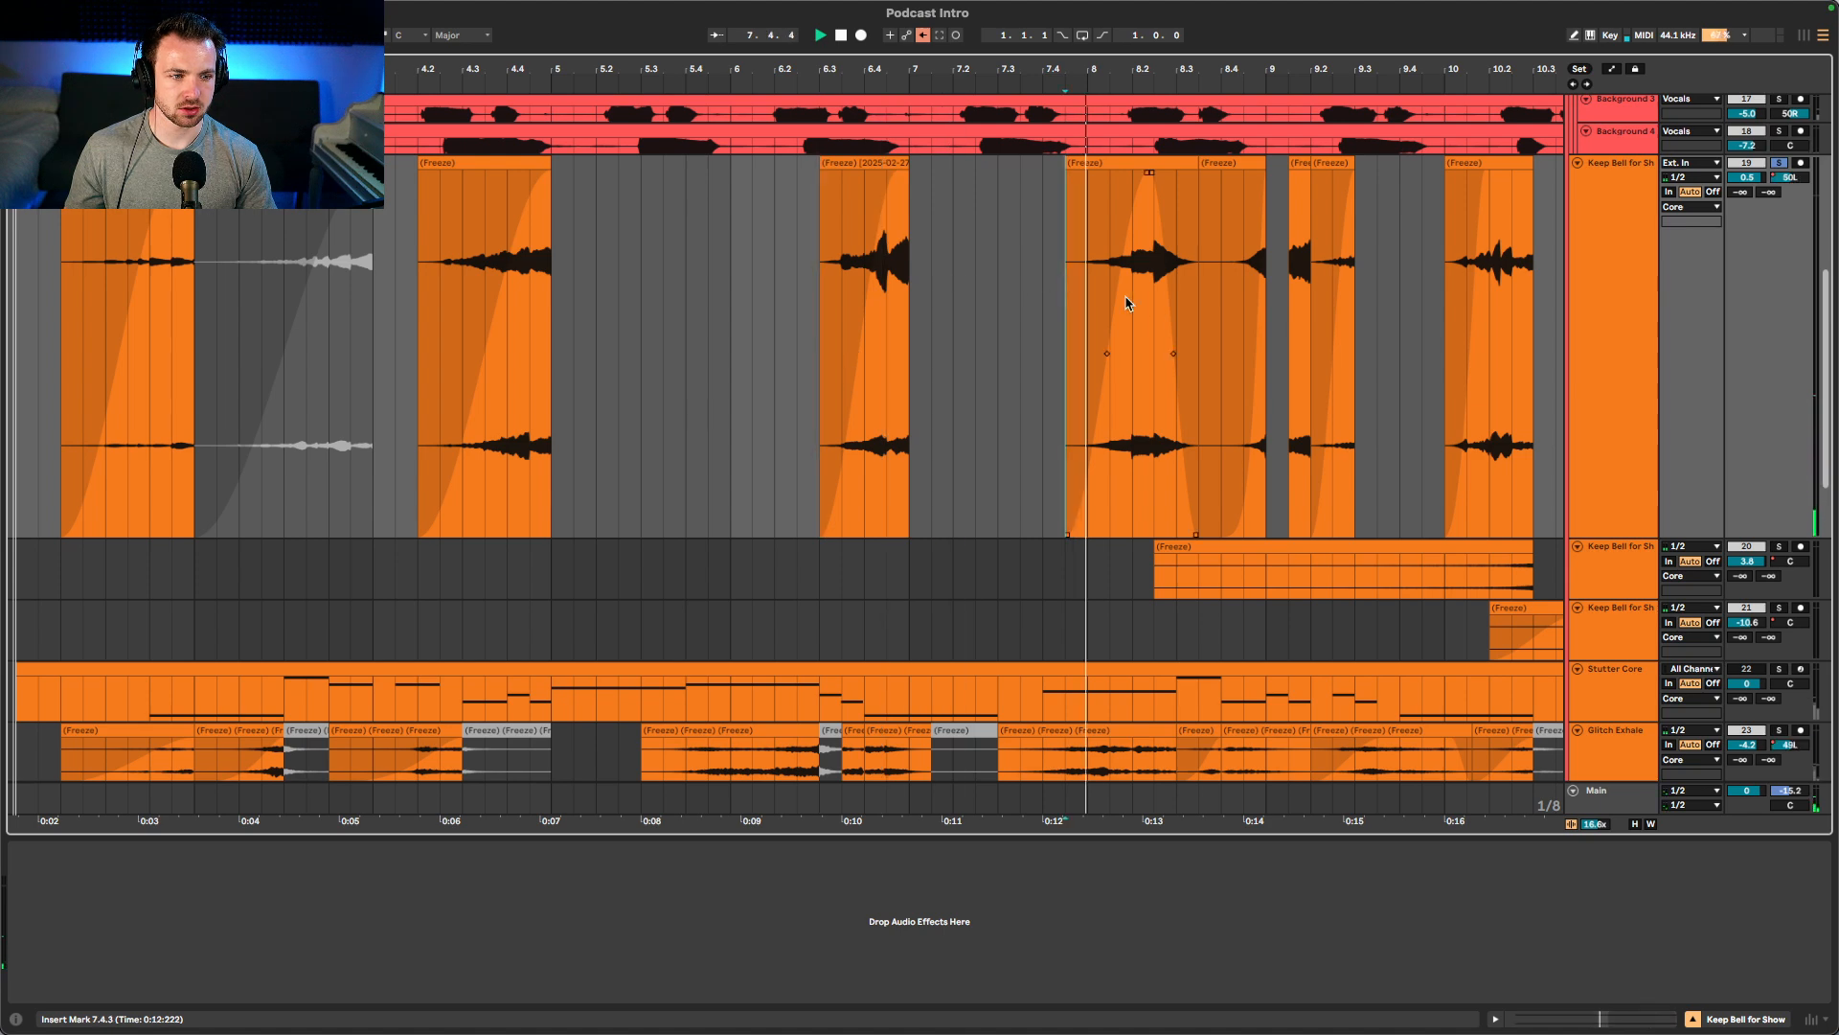
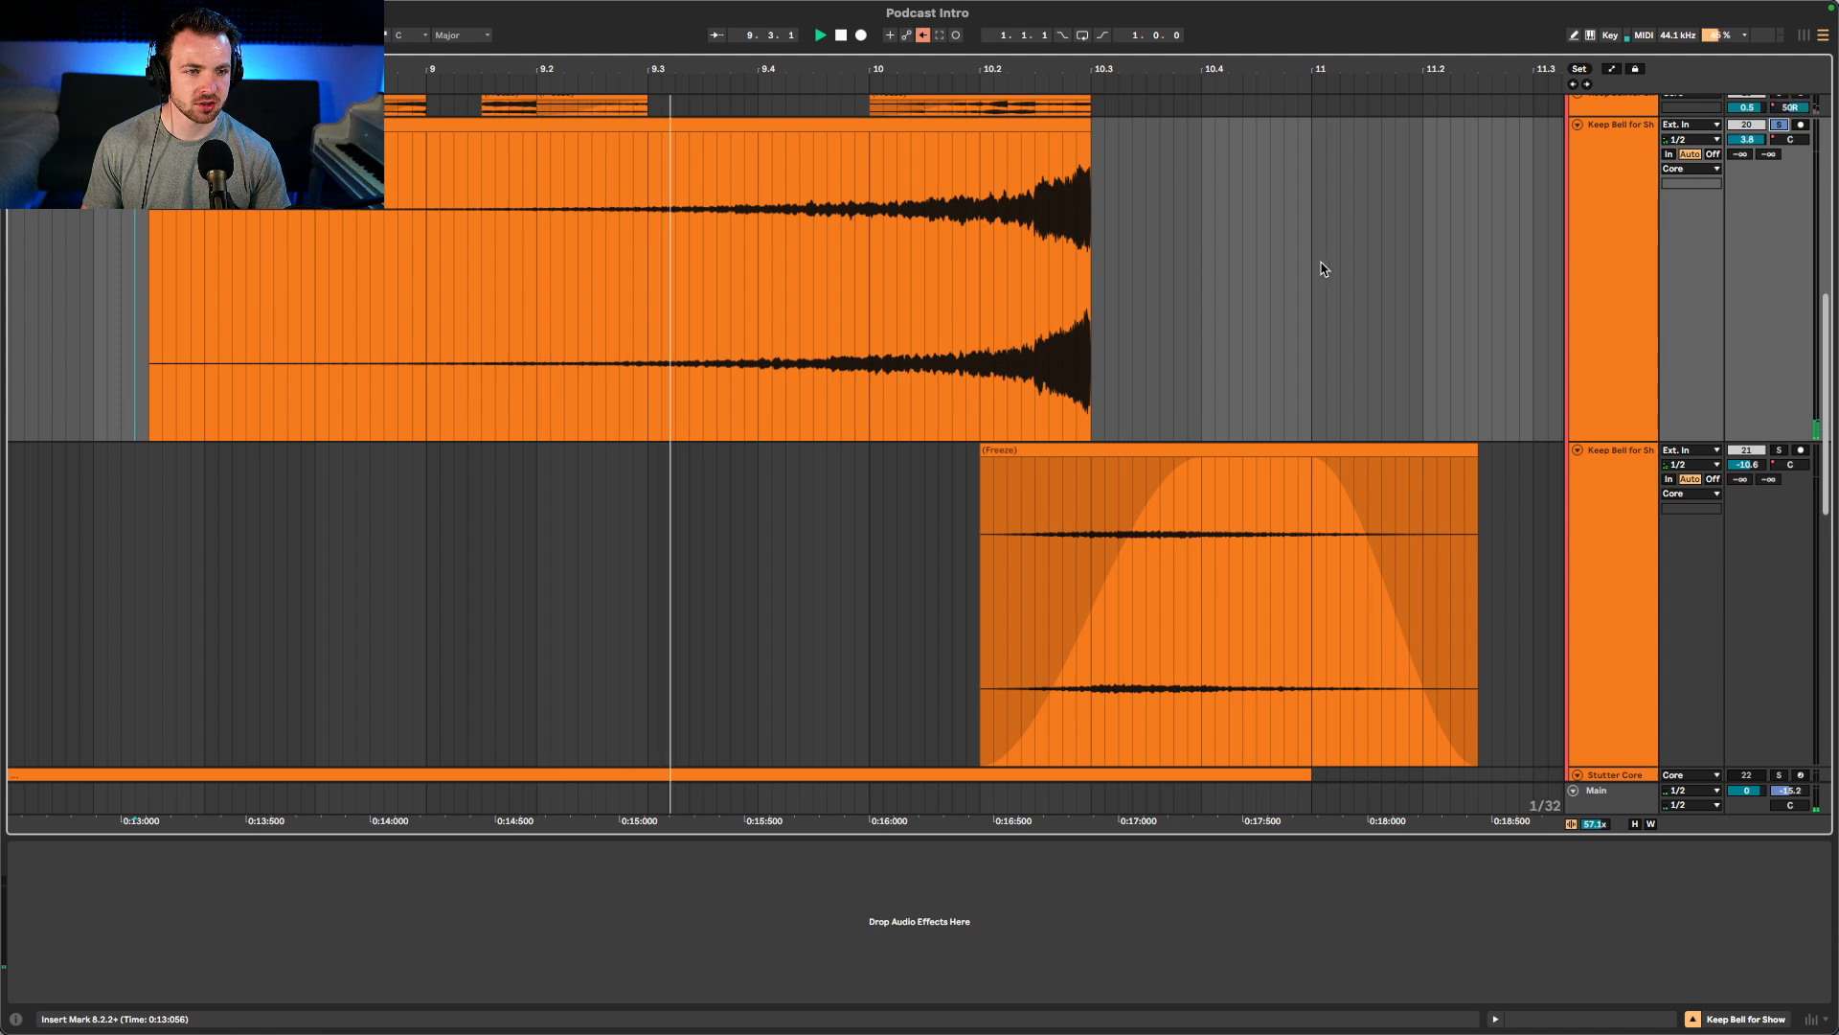
- Play the second Keep Bell for Show track's ending, and solo the third one alongside it to audition both from just before 10.2
left_click(979, 233)
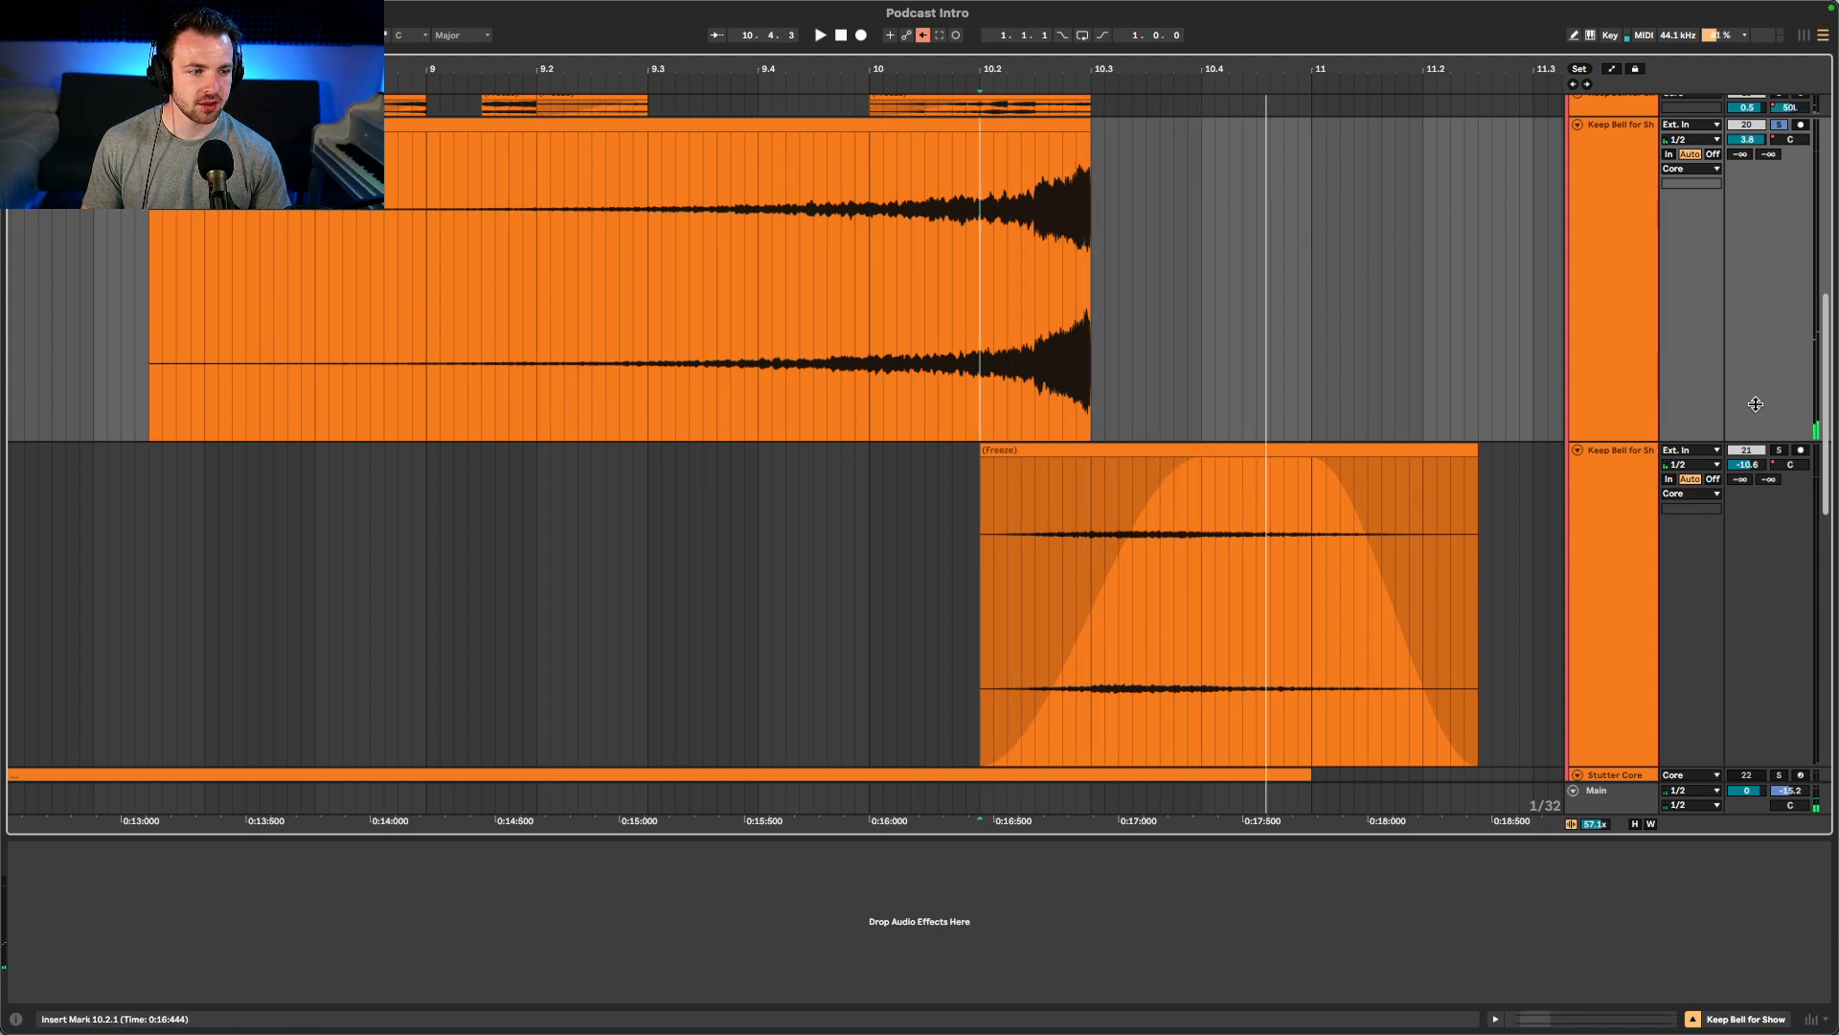
left_click(1778, 450)
left_click(1779, 125)
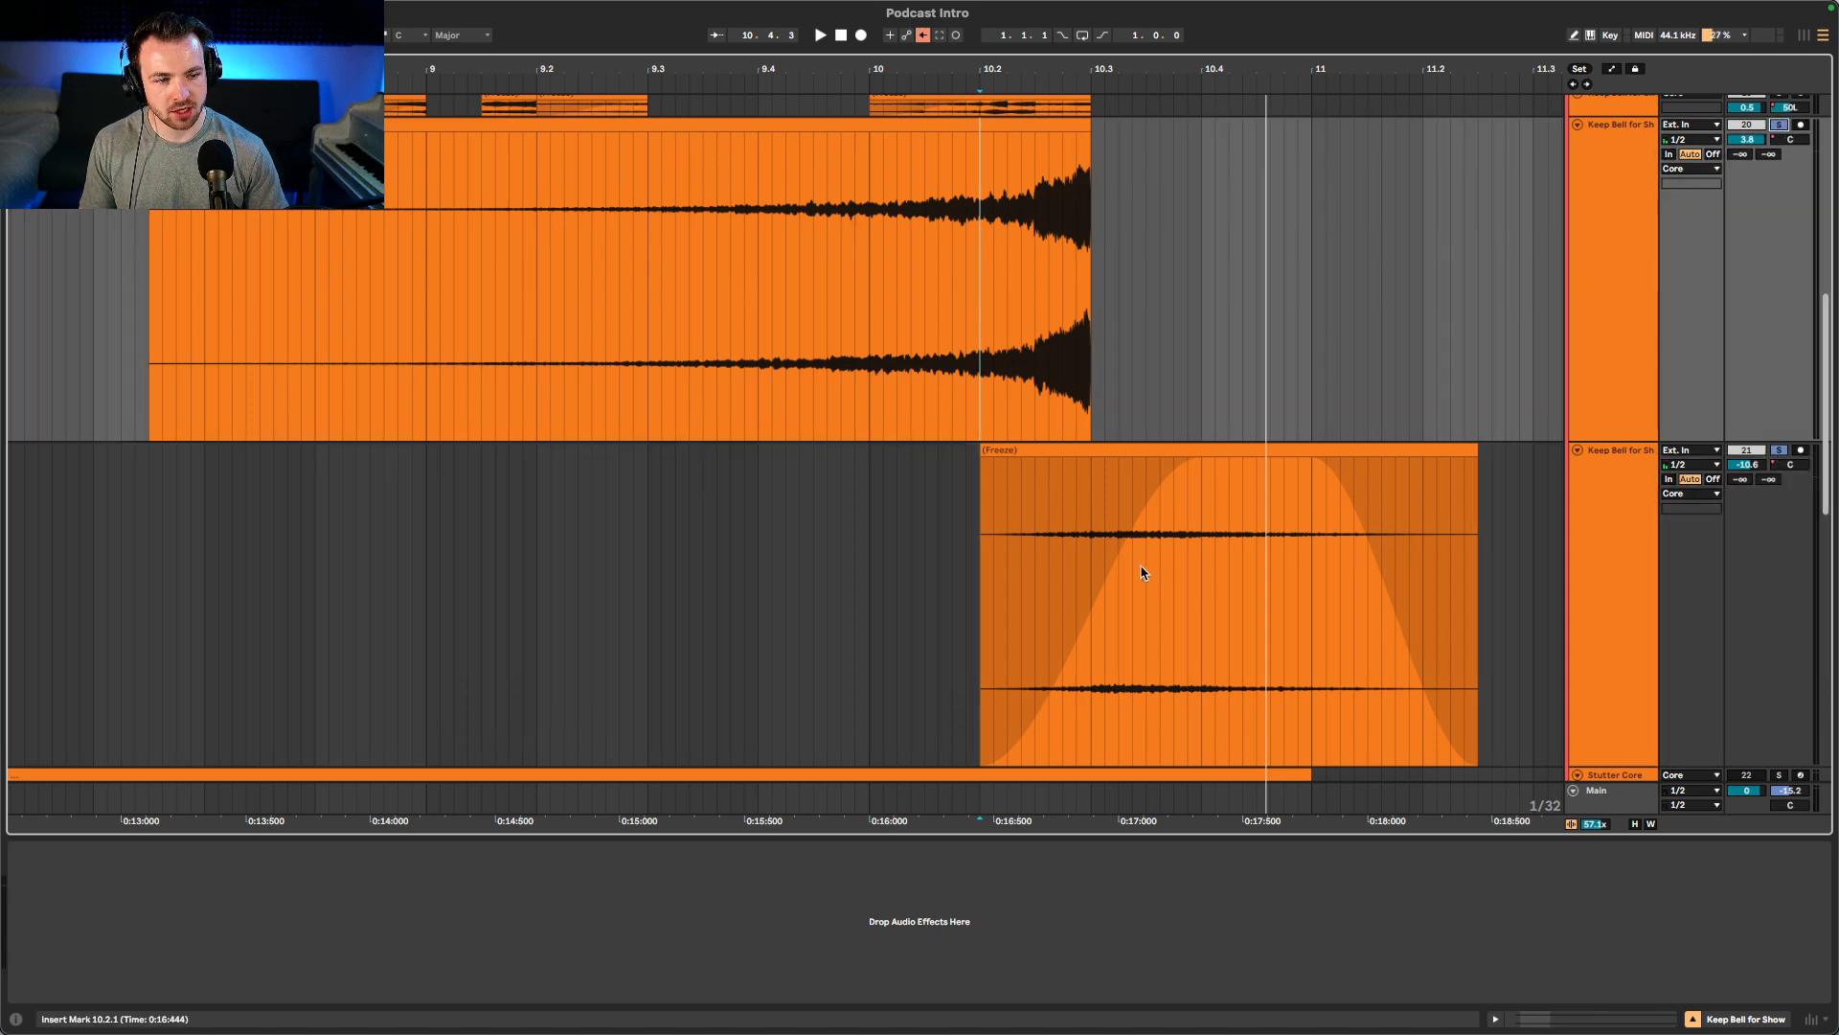
left_click(961, 605)
key("space")
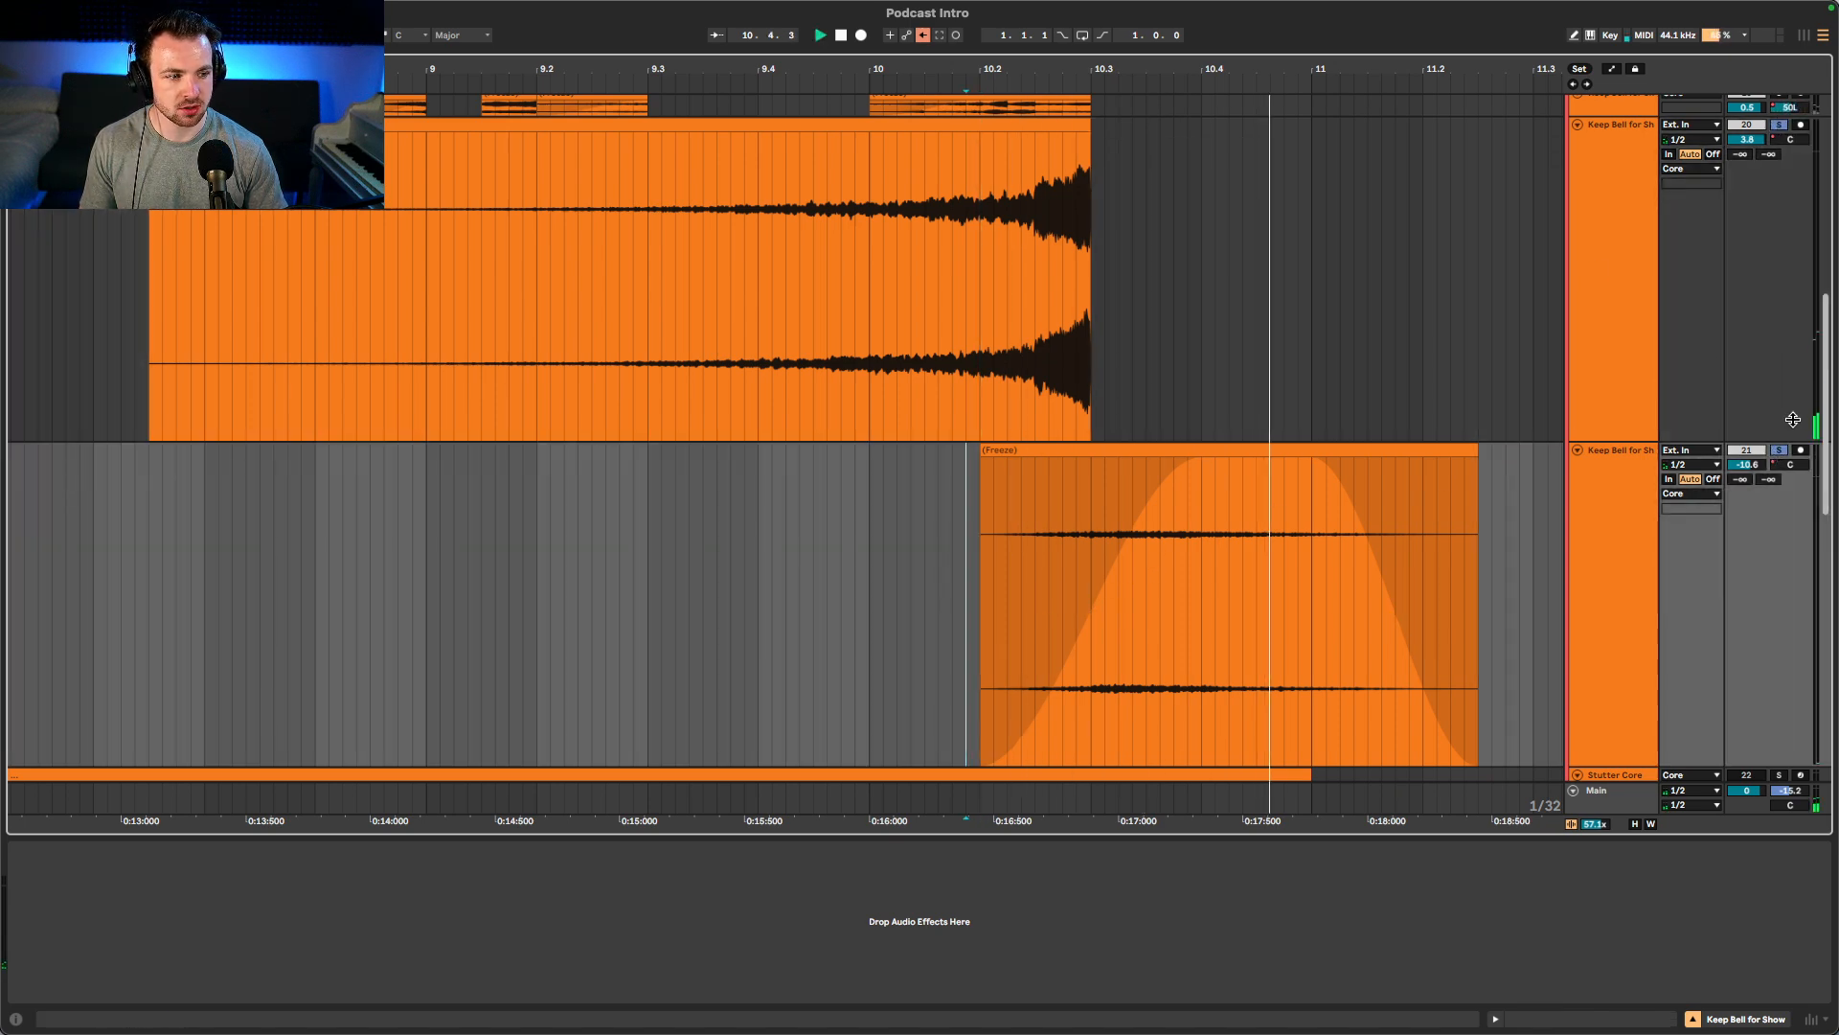
key("space")
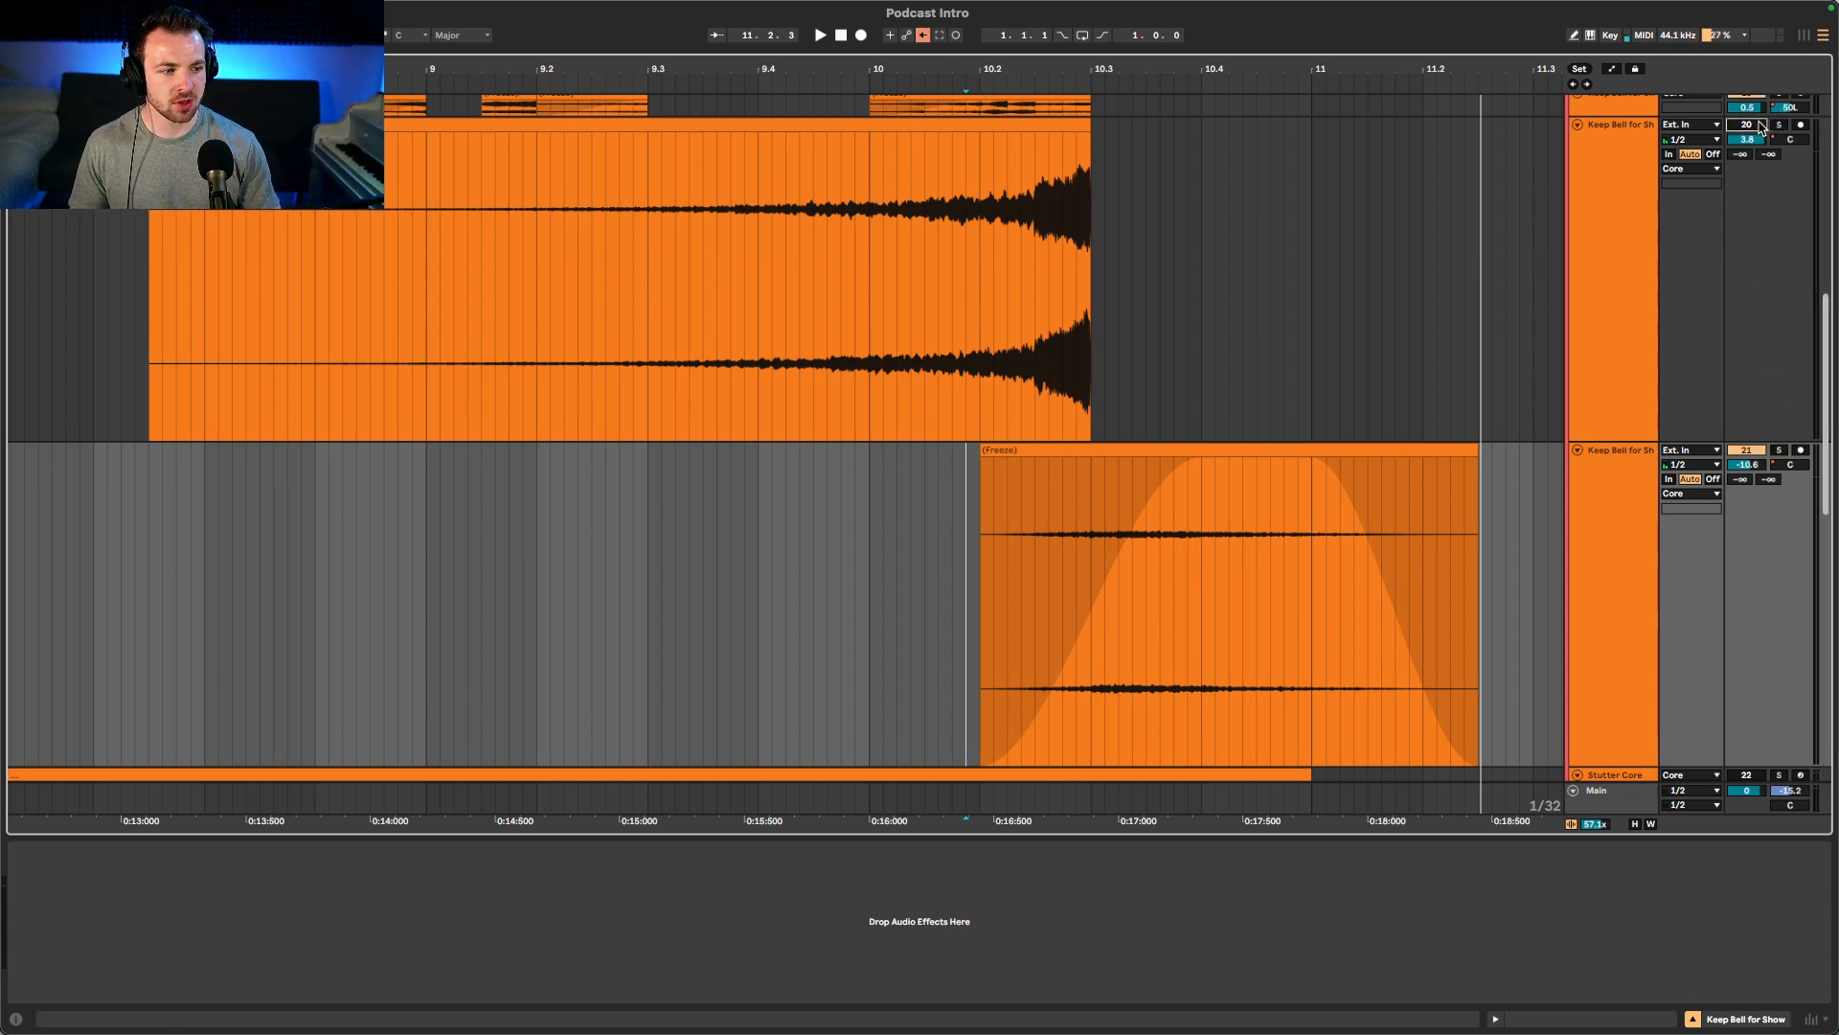
- Play the ending of the unsoloed mix with the second and third Keep Bell for Show tracks muted, and replay it with both active
left_click(728, 233)
key("space")
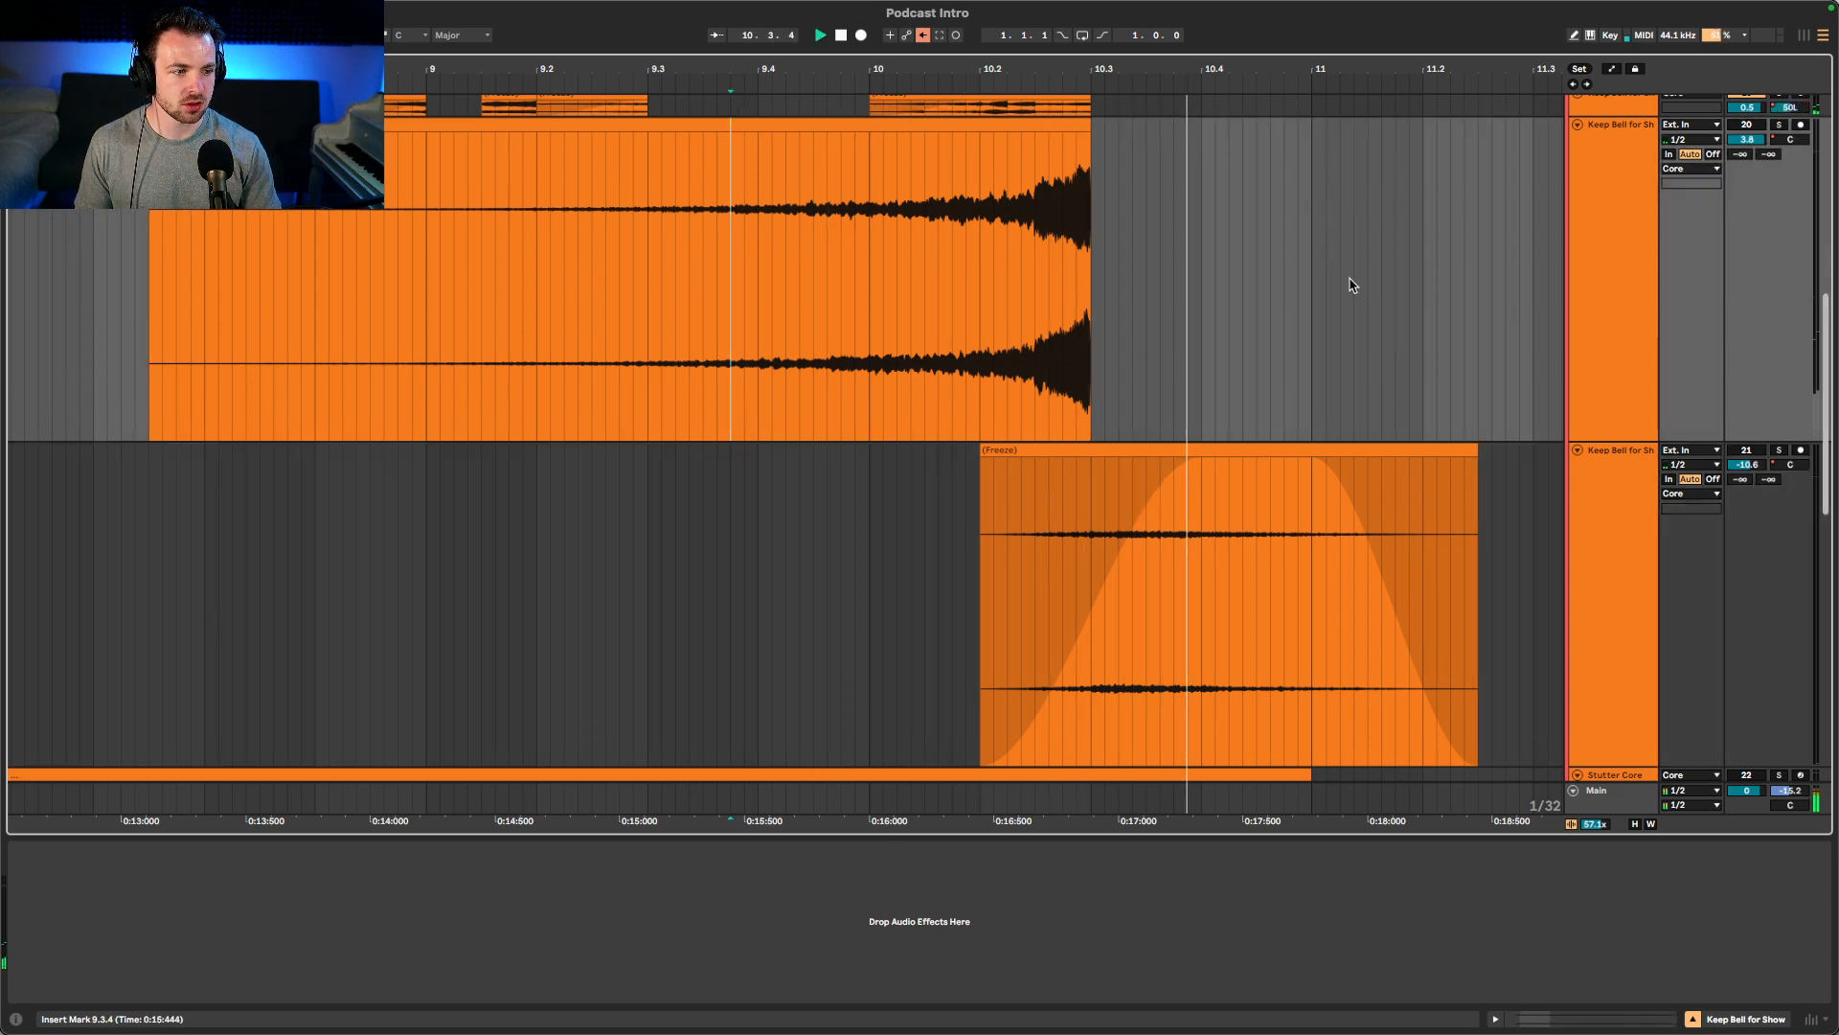
left_click(716, 283)
key("space")
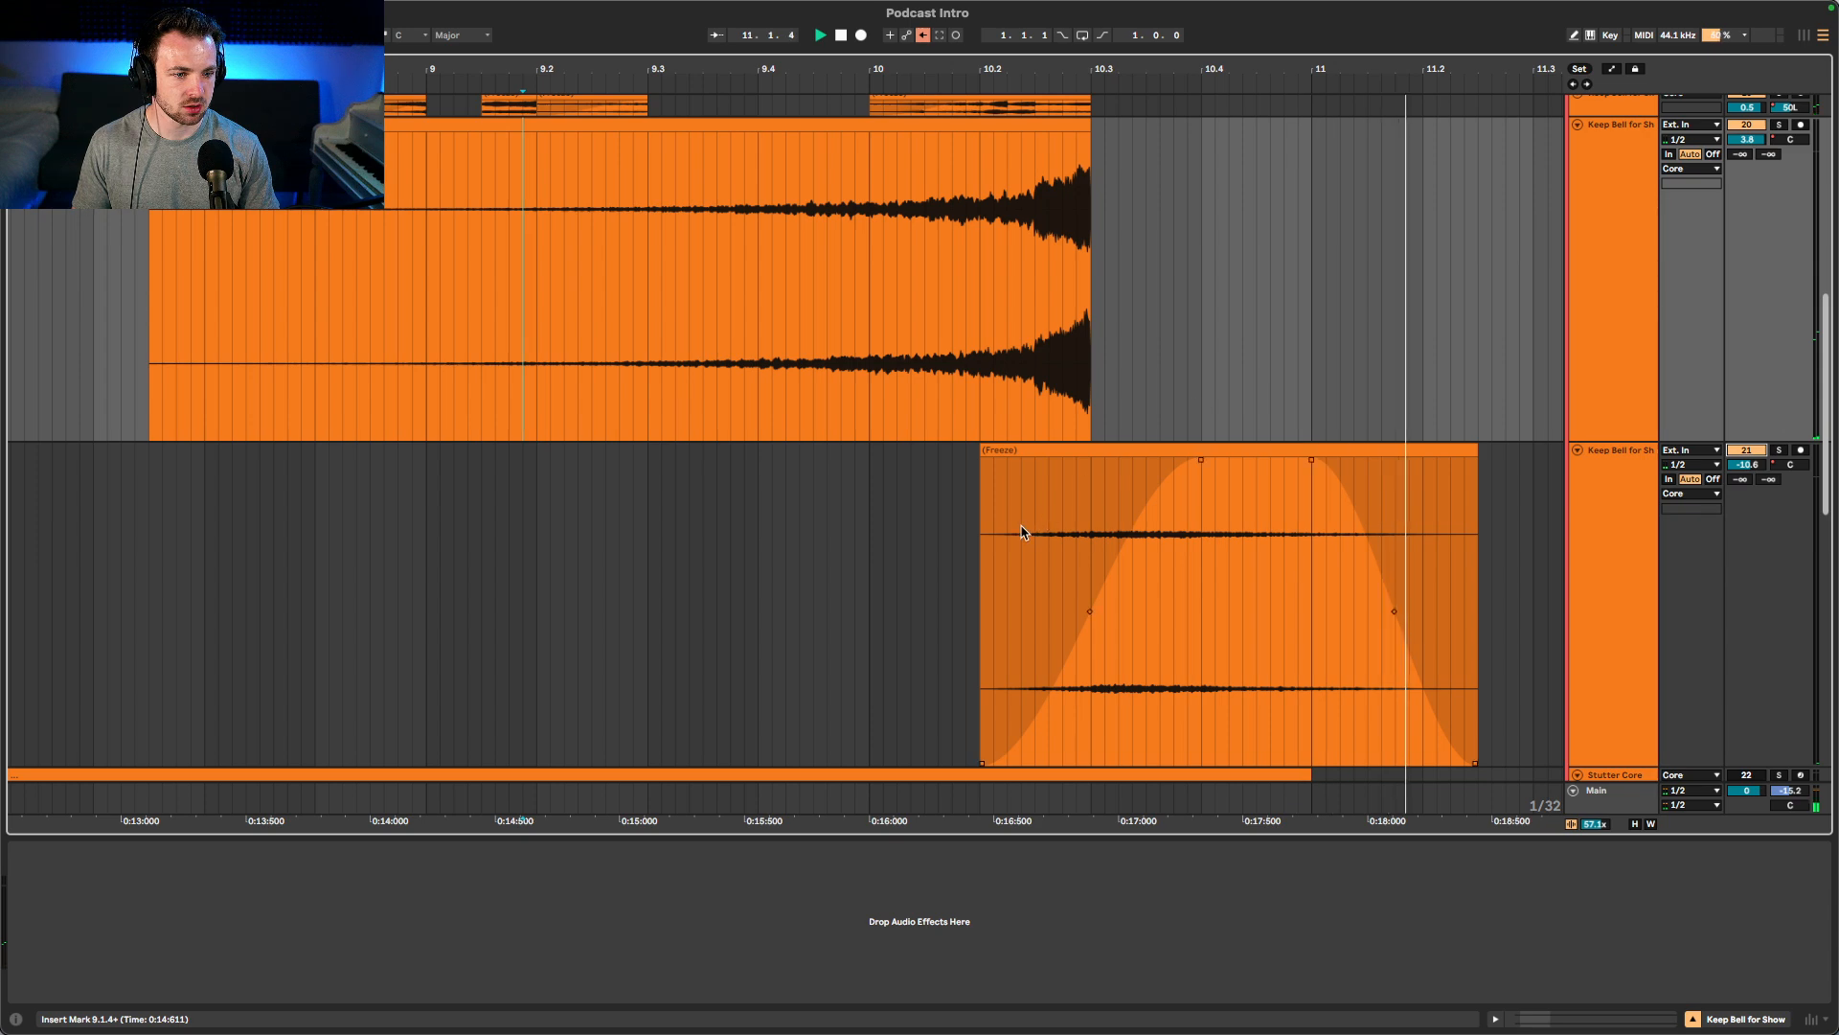
- Replay the full mix from 10.2.1 to hear the third Keep Bell for Show clip in context
left_click(972, 539)
key("space")
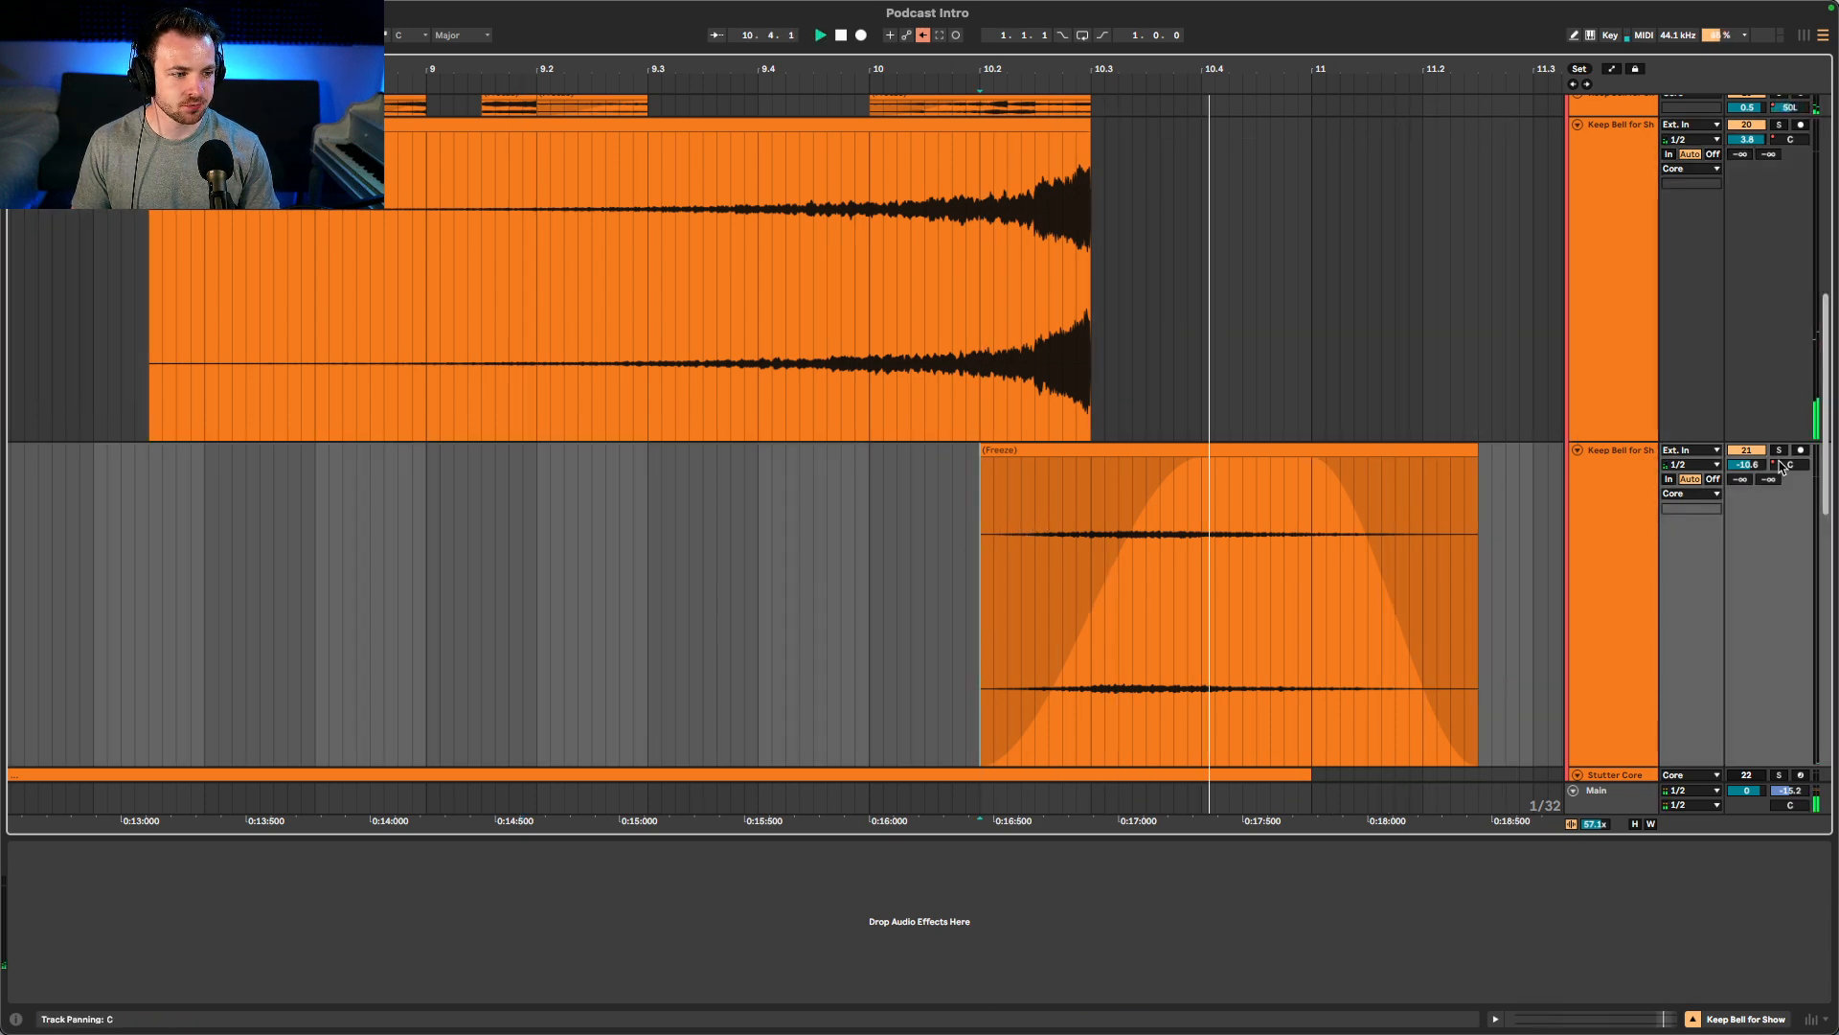
key("space")
left_click_drag(892, 597, 1523, 572)
left_click(973, 547)
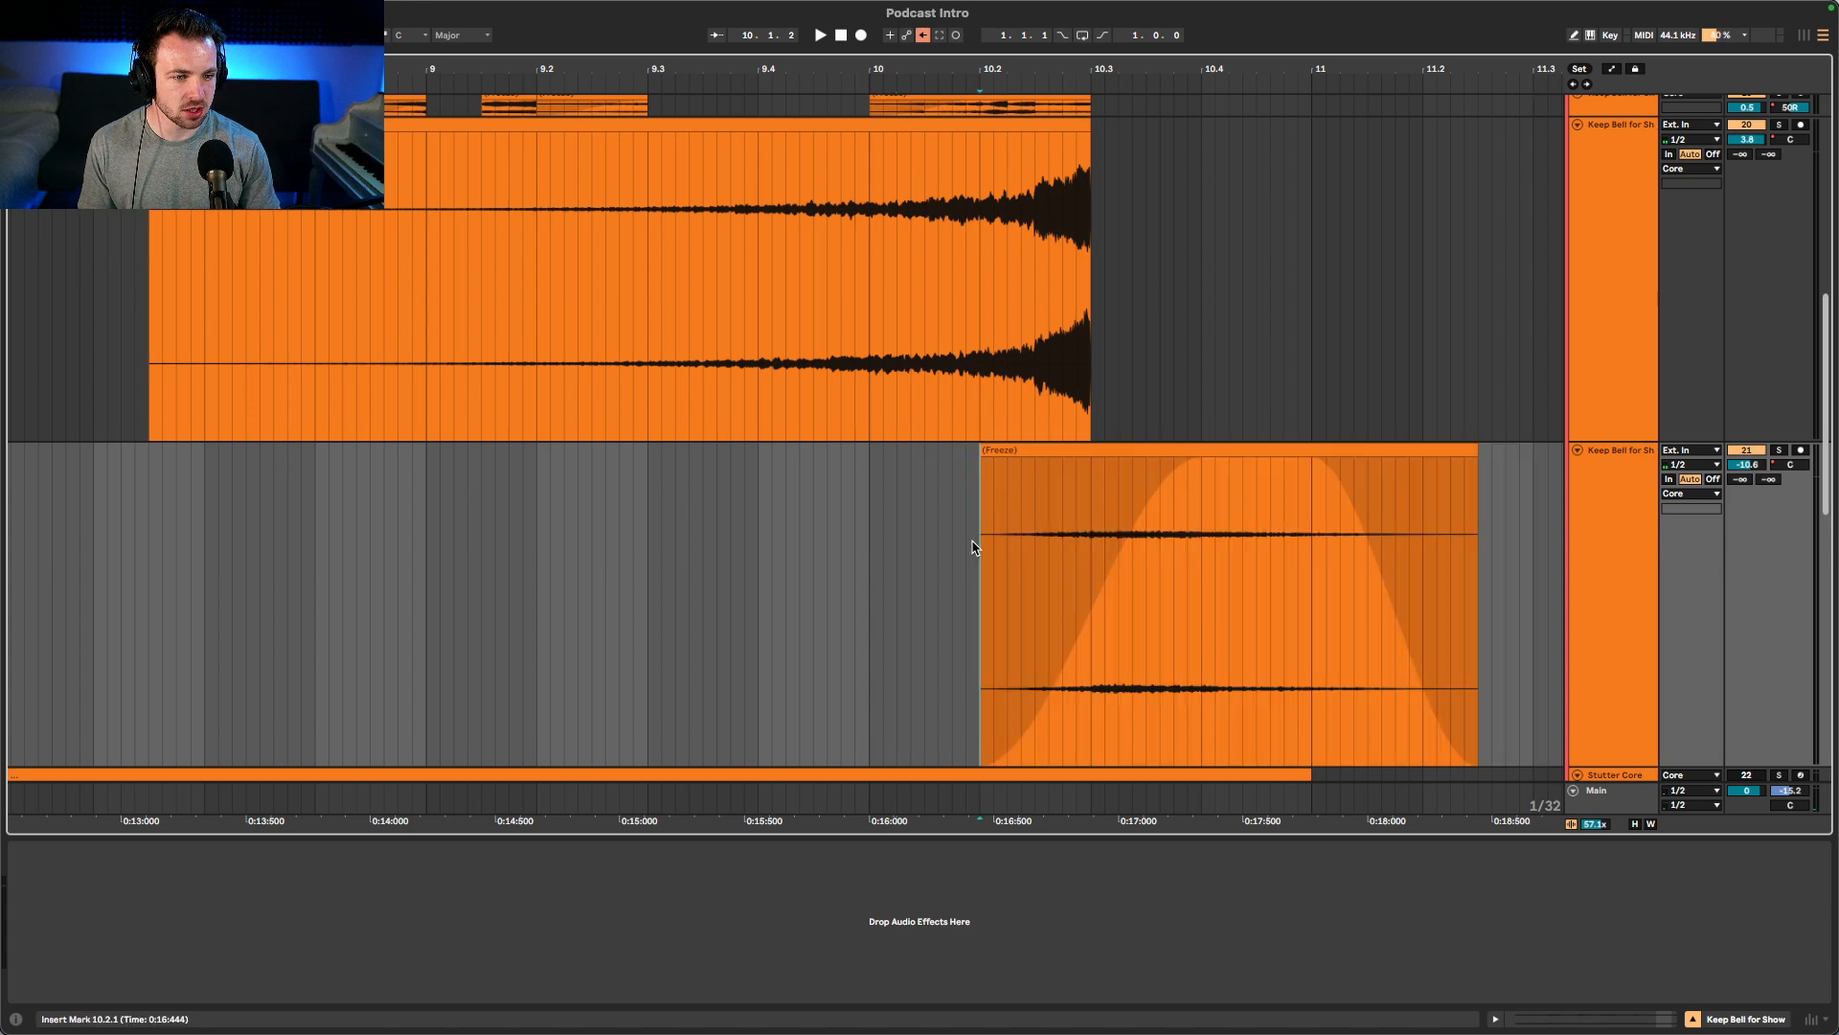
key("space")
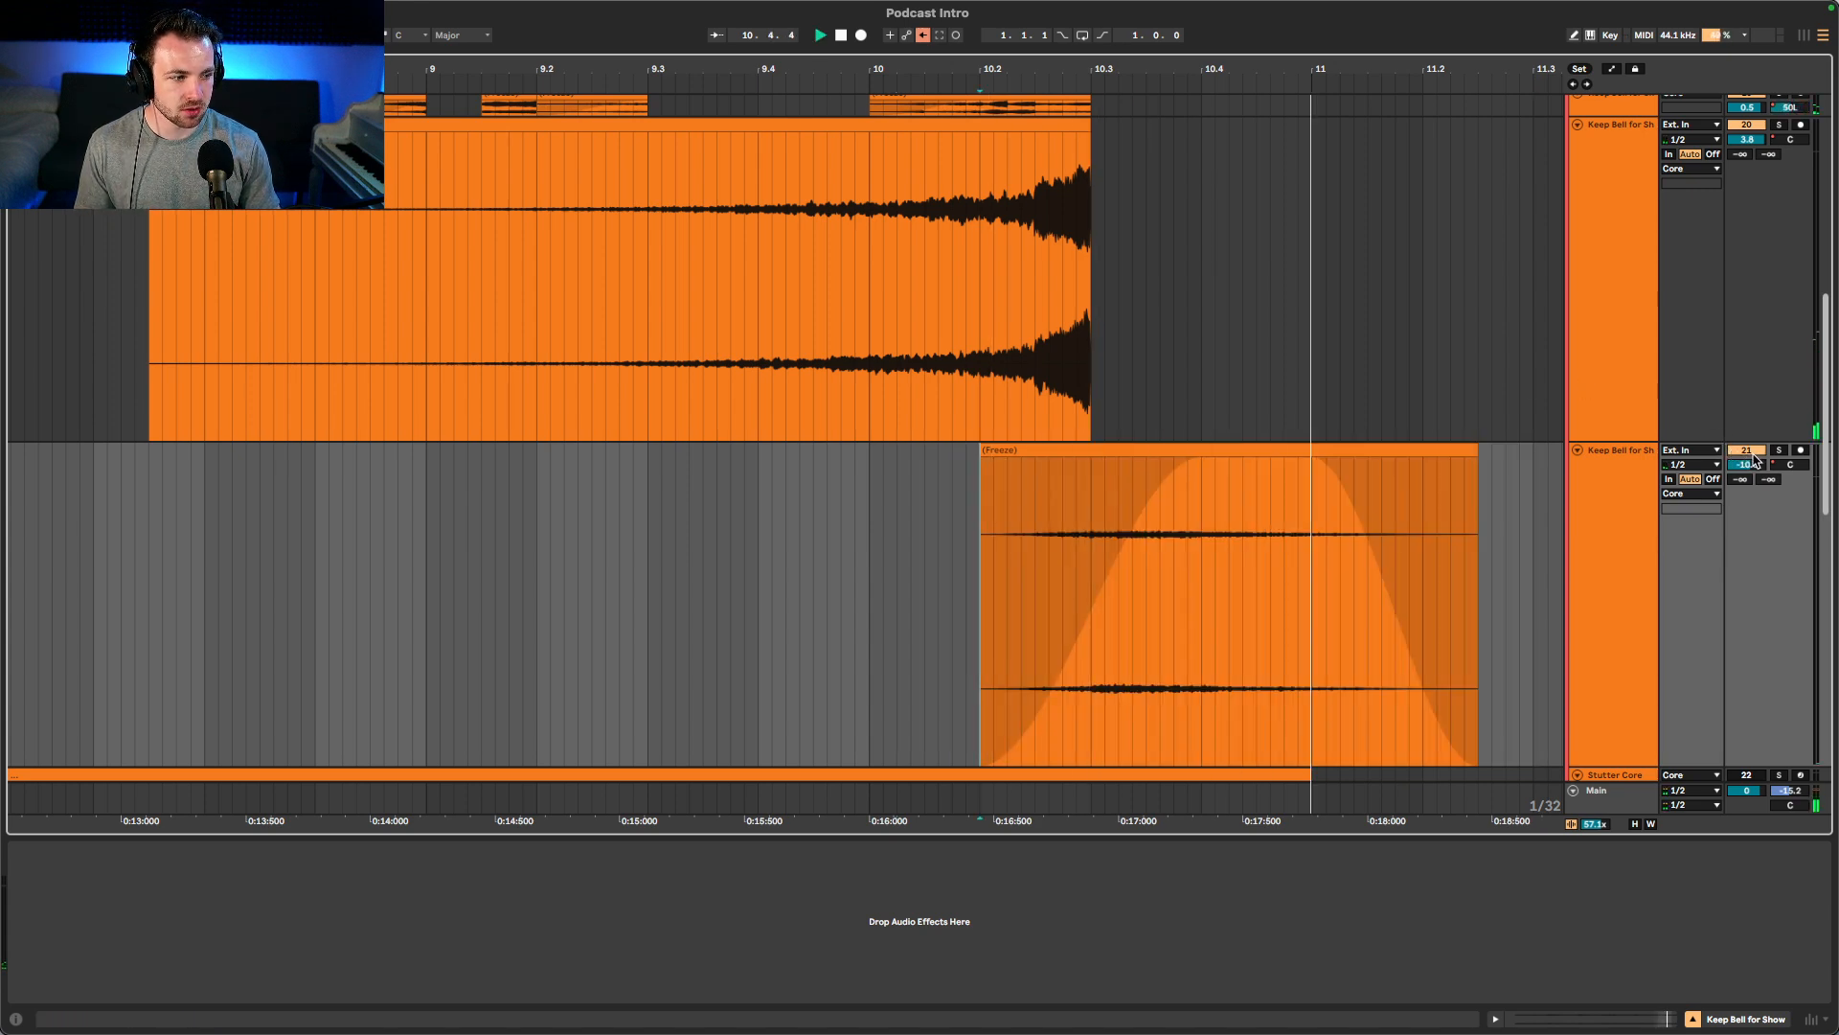
key("space")
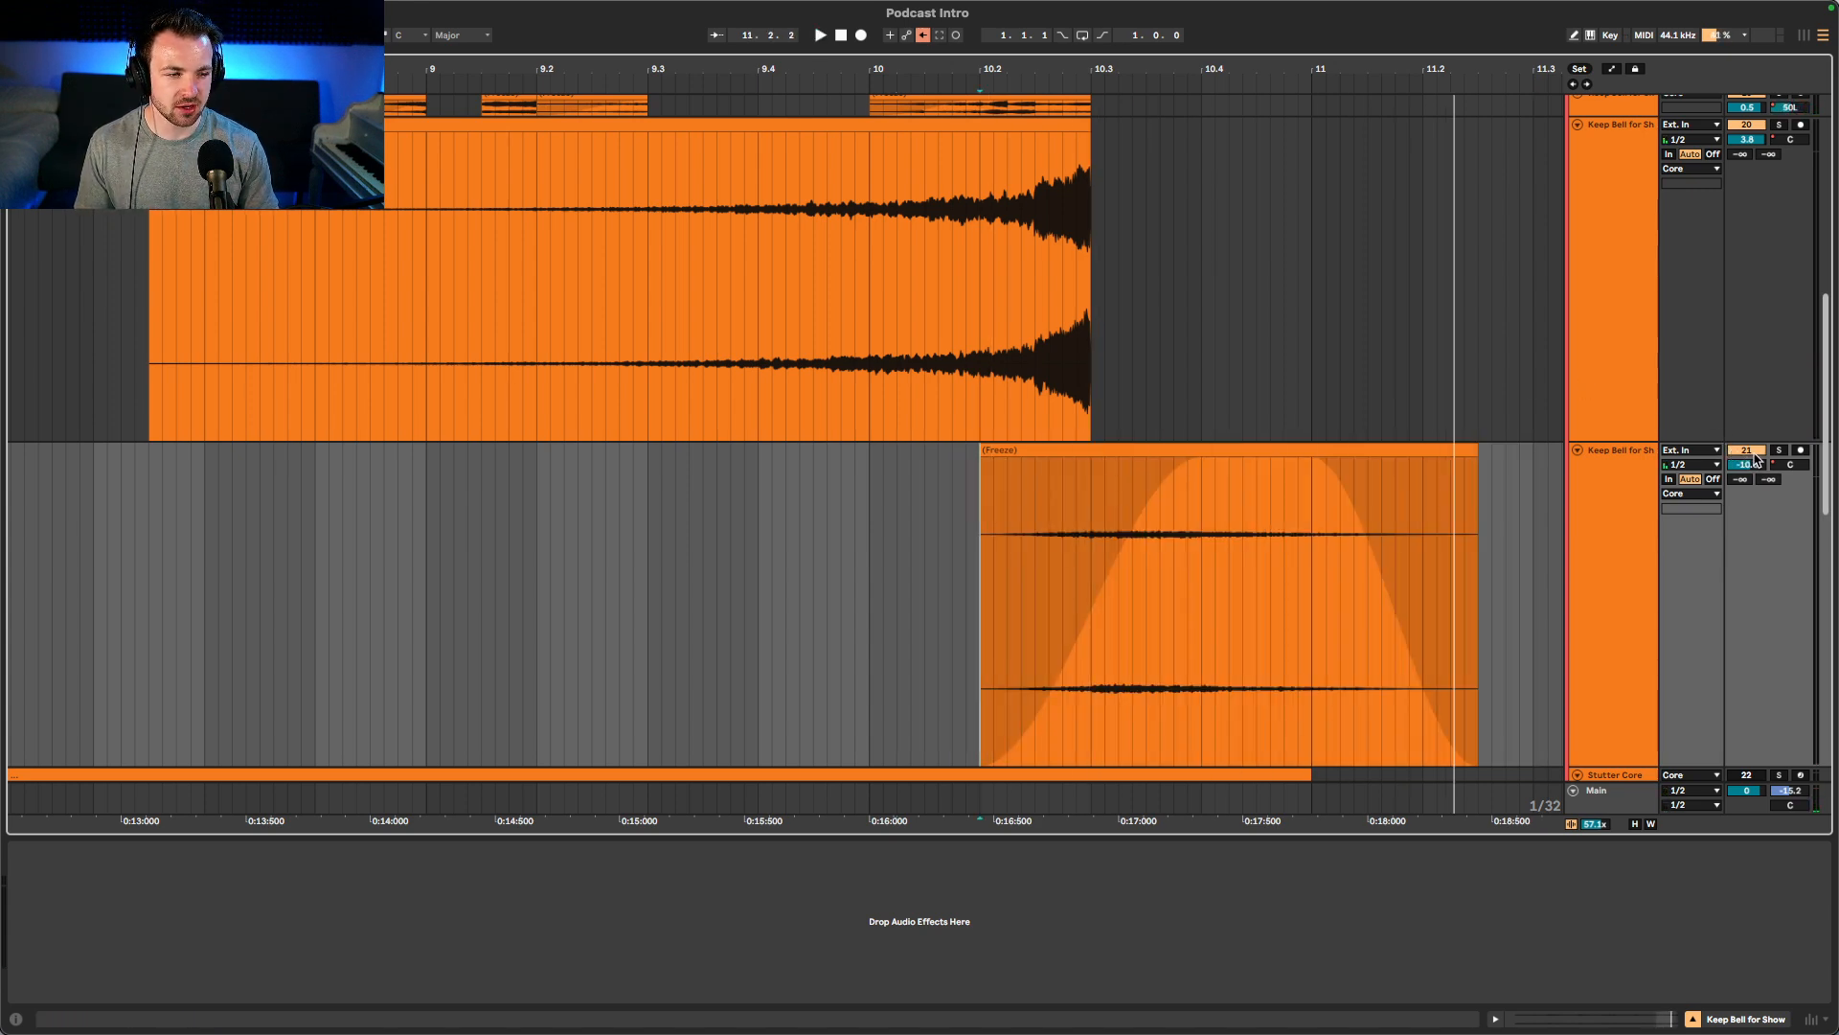
- Compare the ending from 10.2.1 with the third Keep Bell for Show track muted and reactivated
key("space")
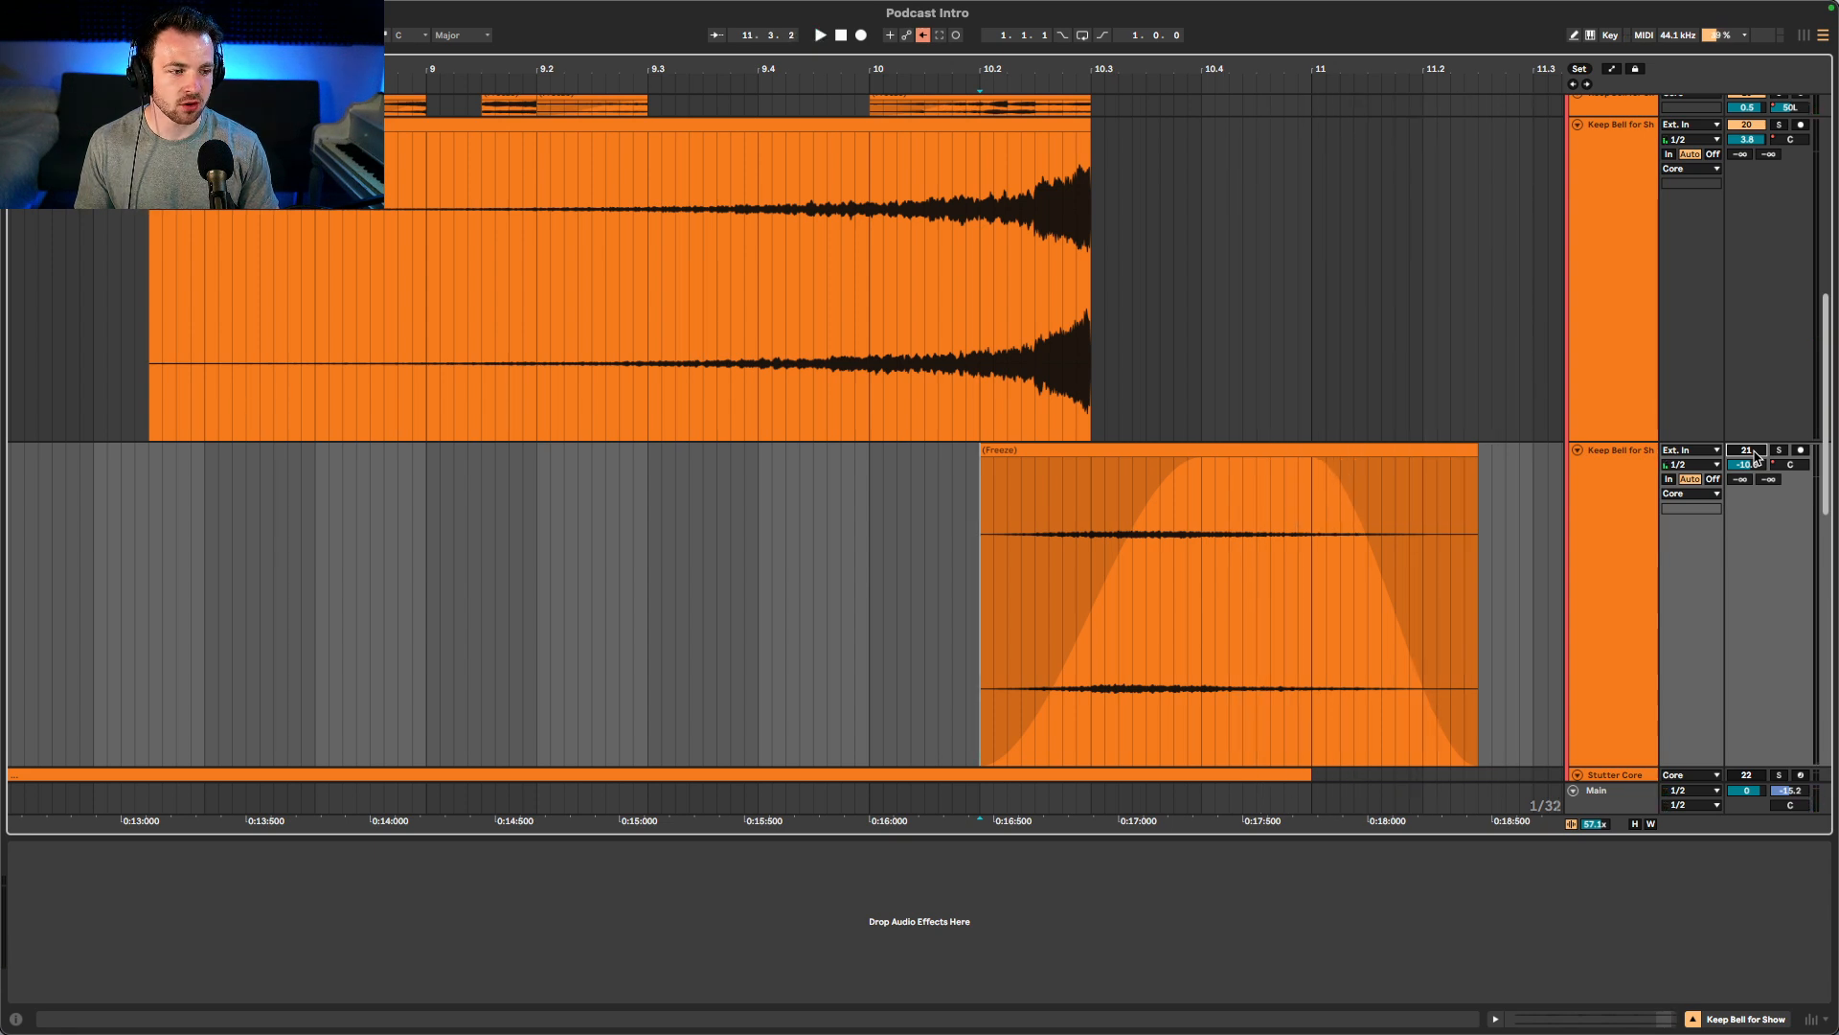
key("space")
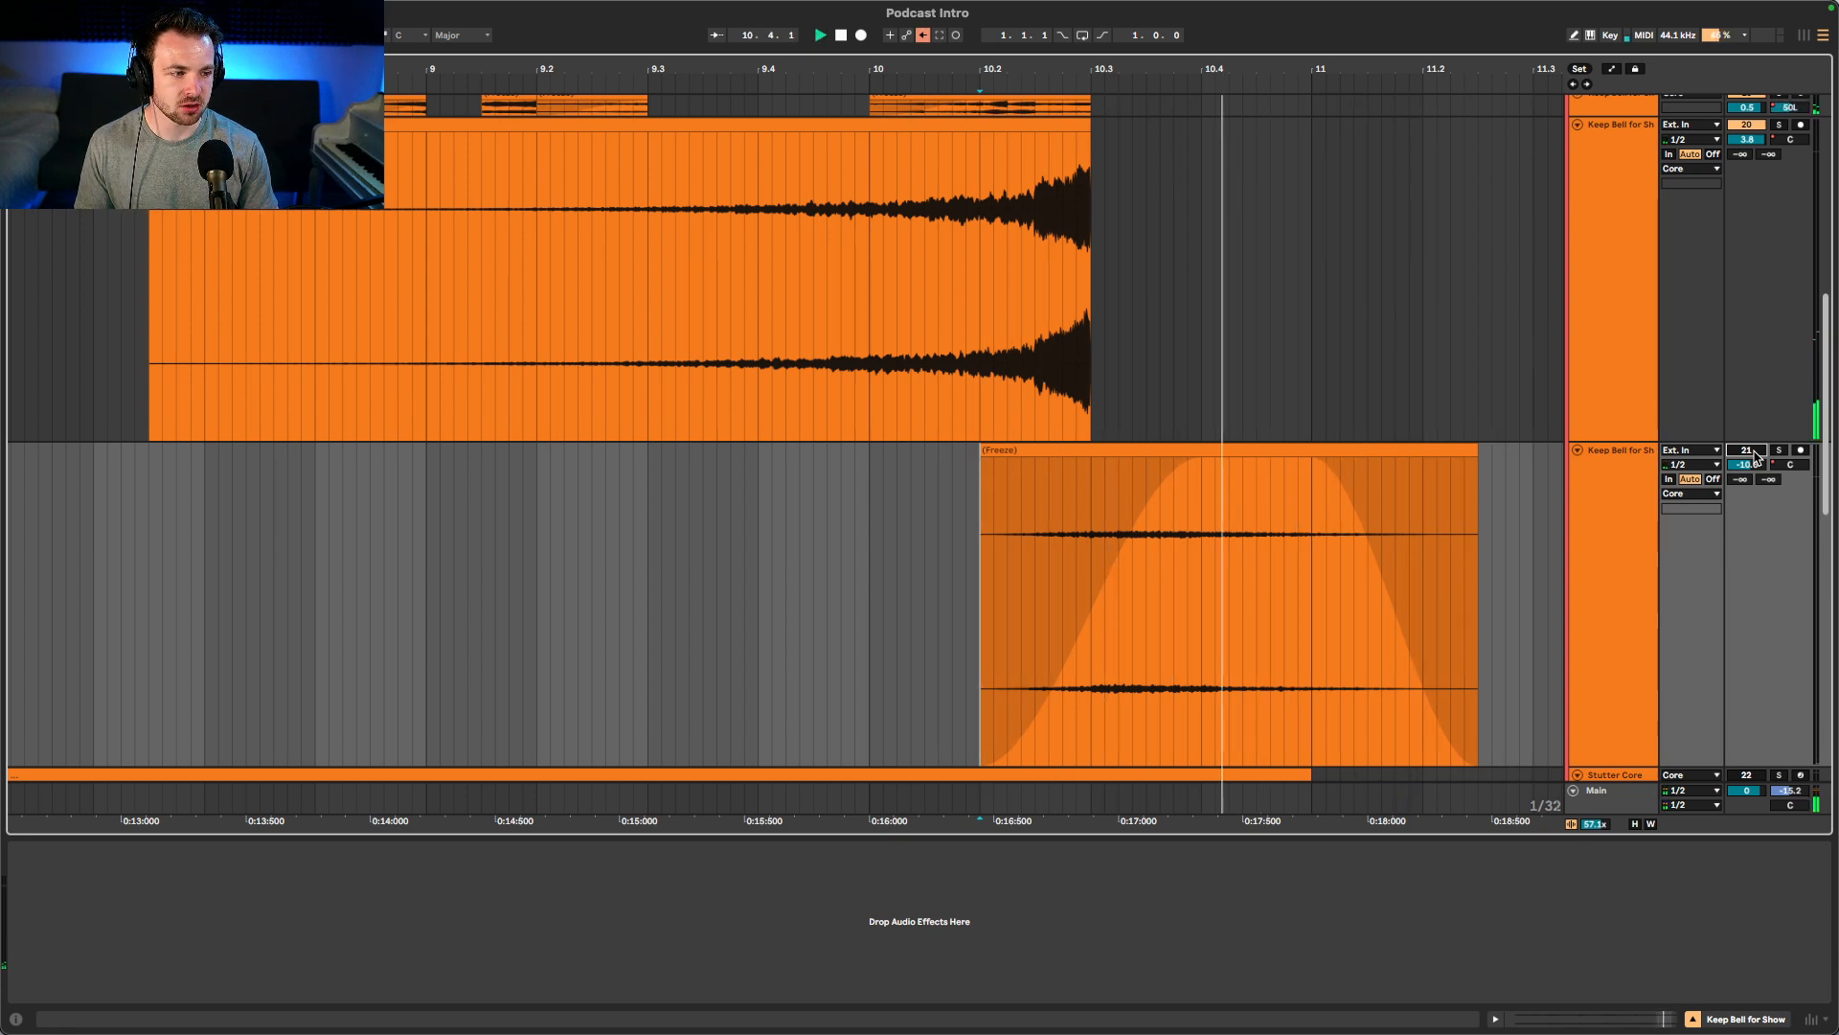
key("space")
left_click(1746, 449)
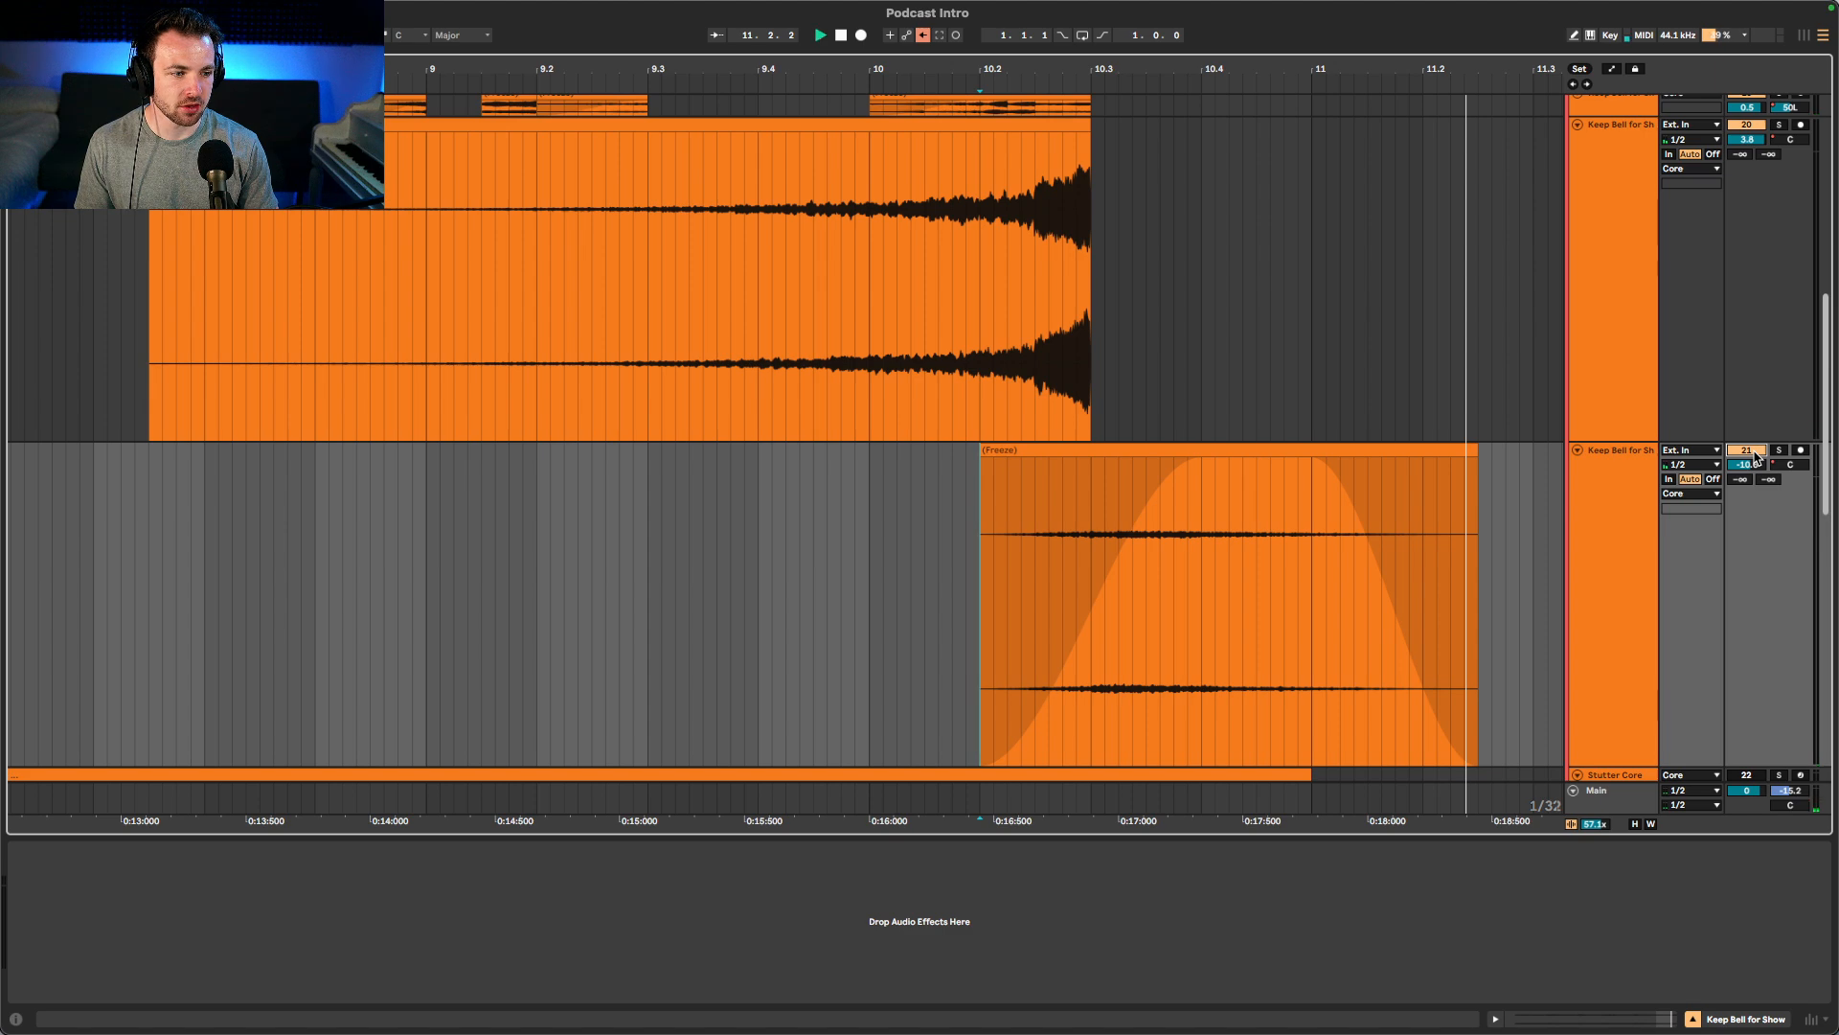
key("space")
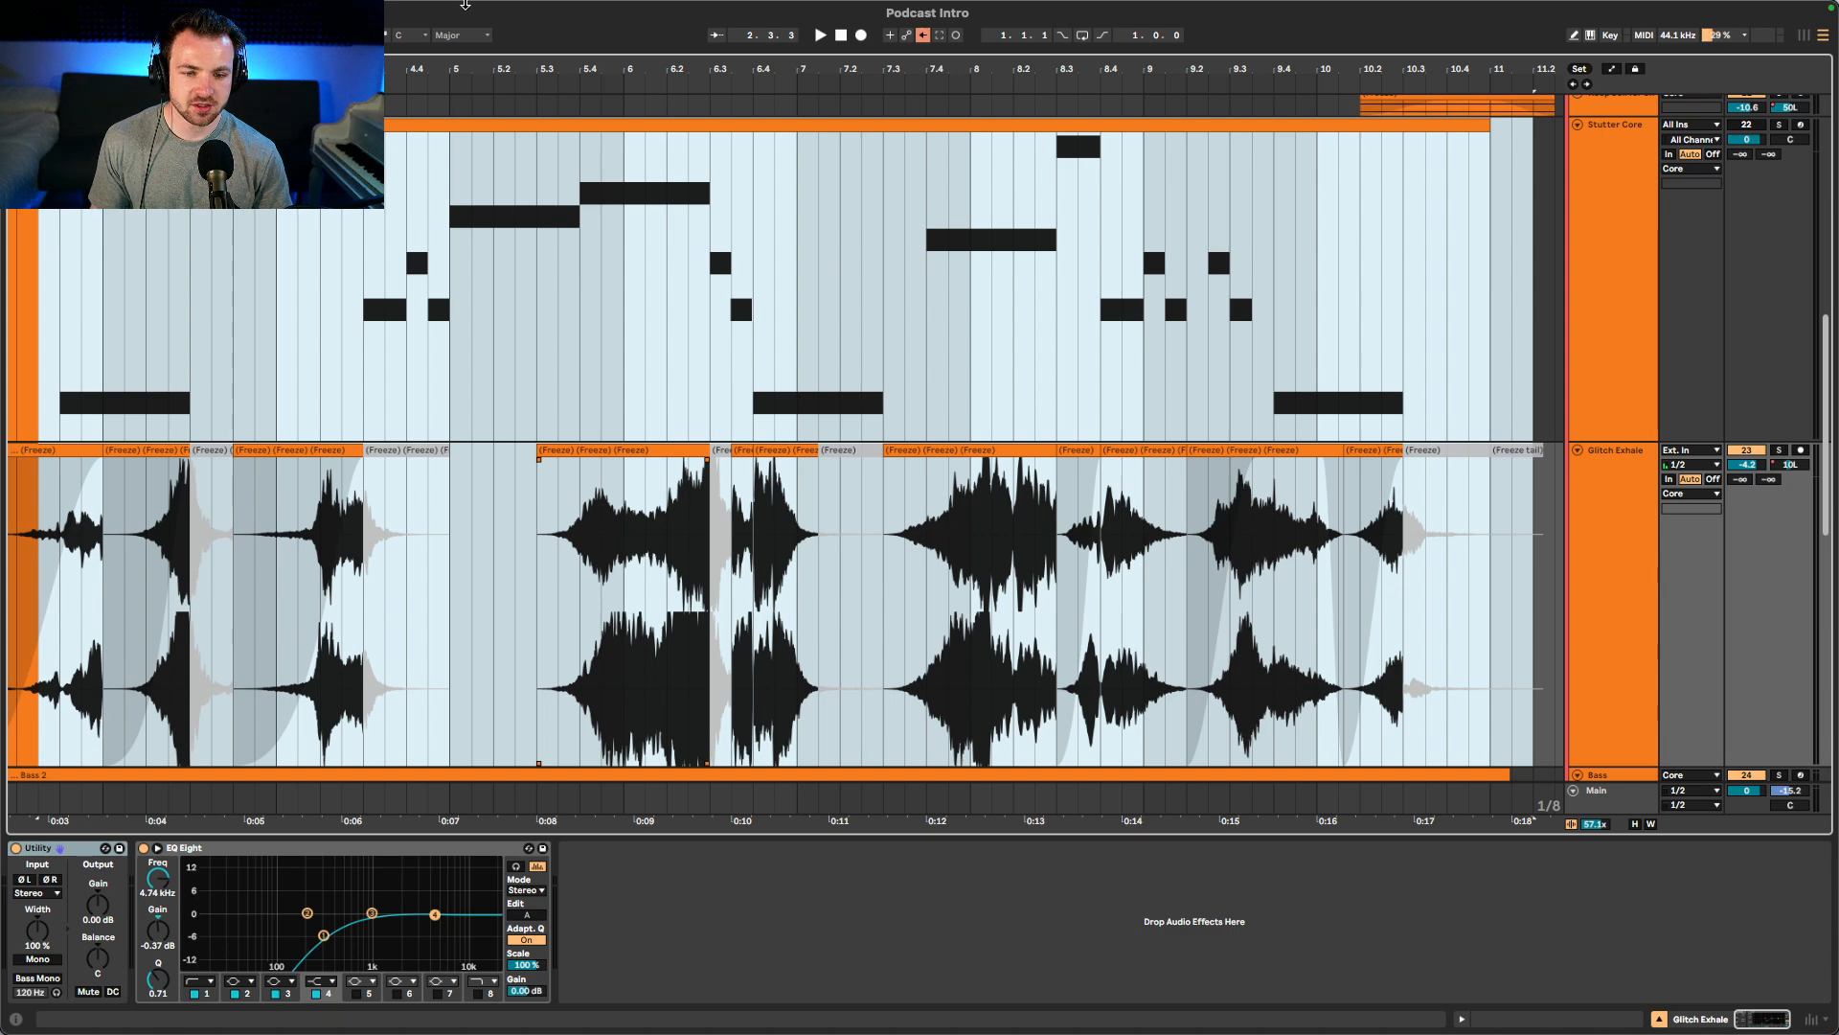
- Open the Stutter Core track's Komplete Kontrol instrument, move its window off the notes, and play the part from 2.4.1
left_click(79, 314)
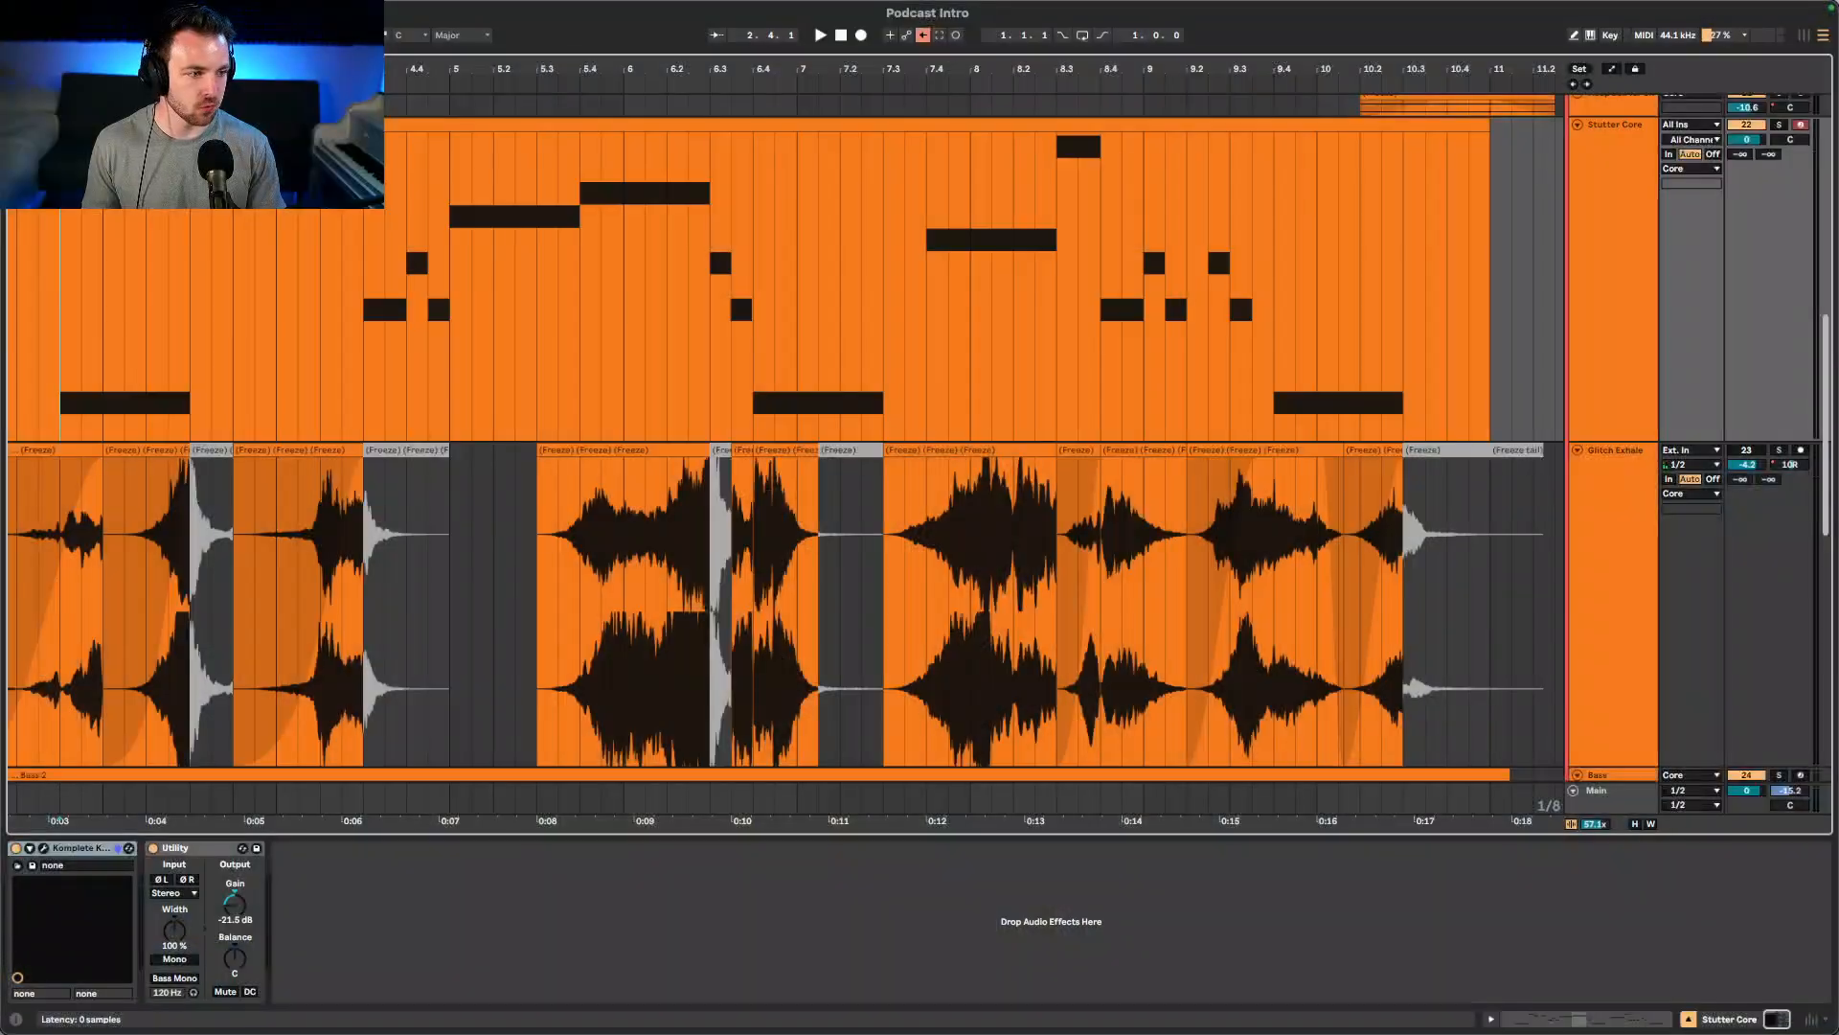
left_click(767, 623)
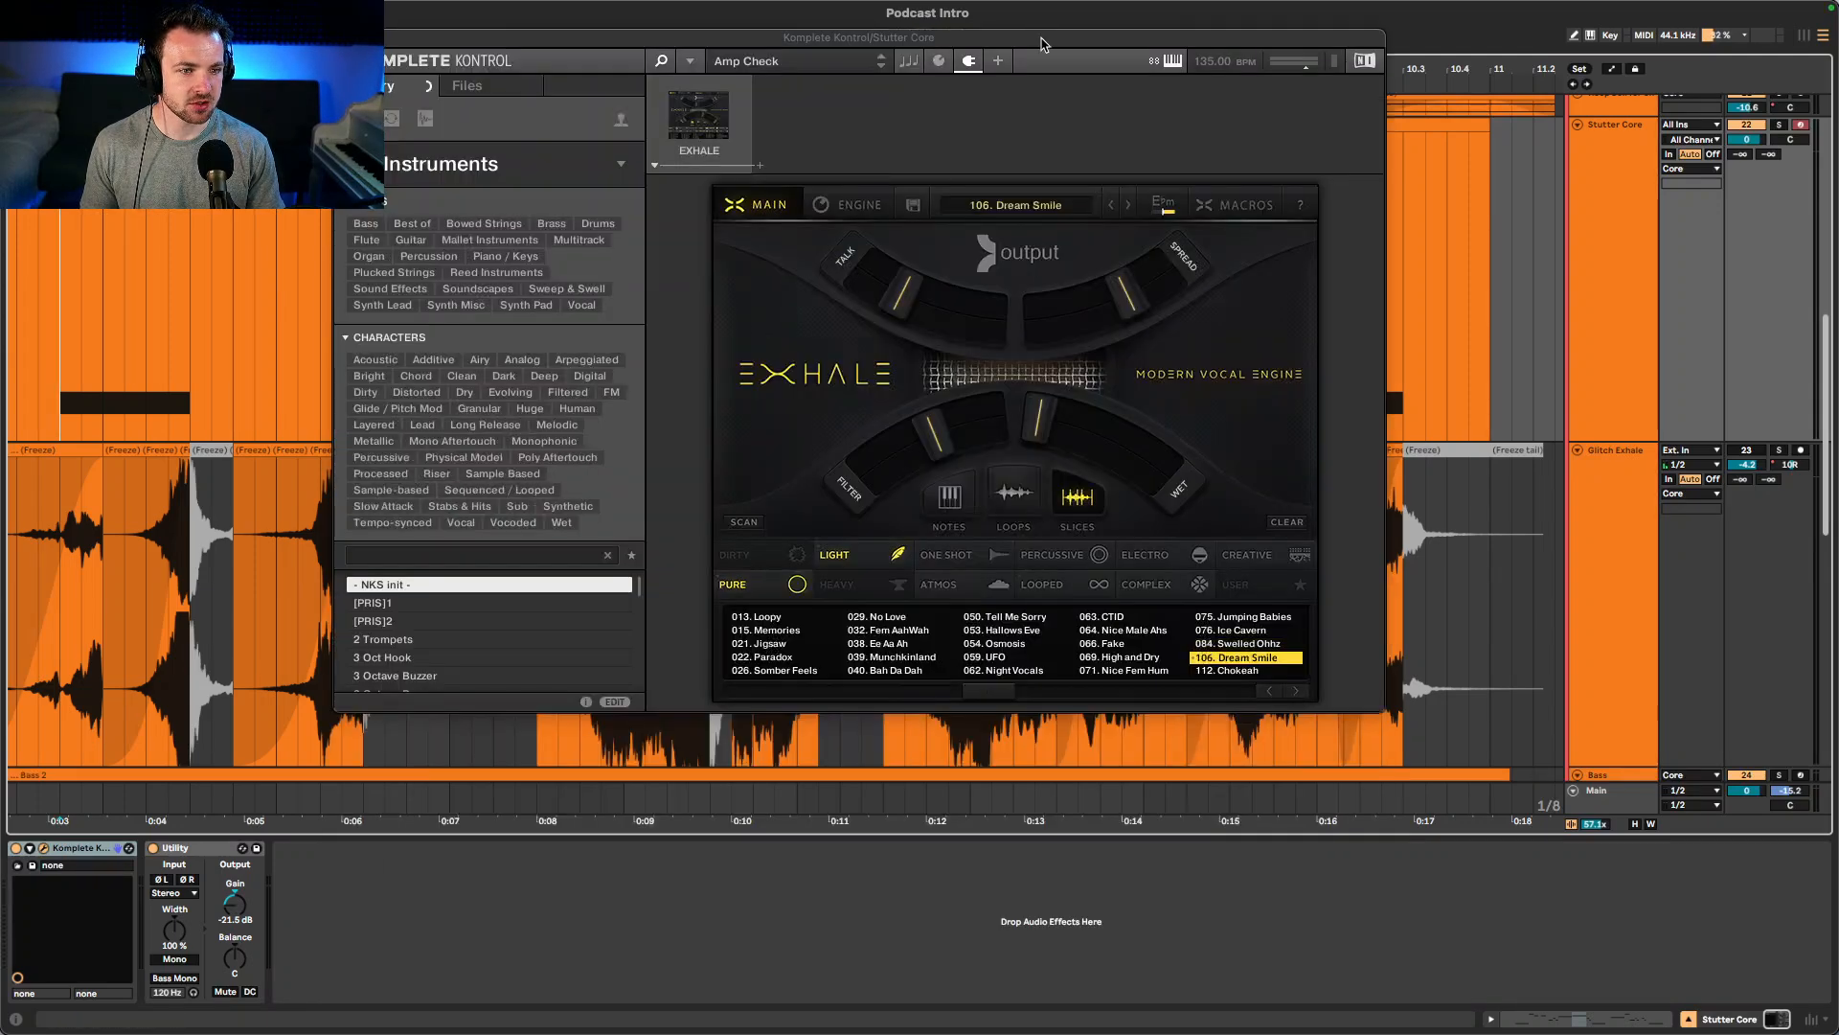
left_click_drag(1044, 44, 1509, 362)
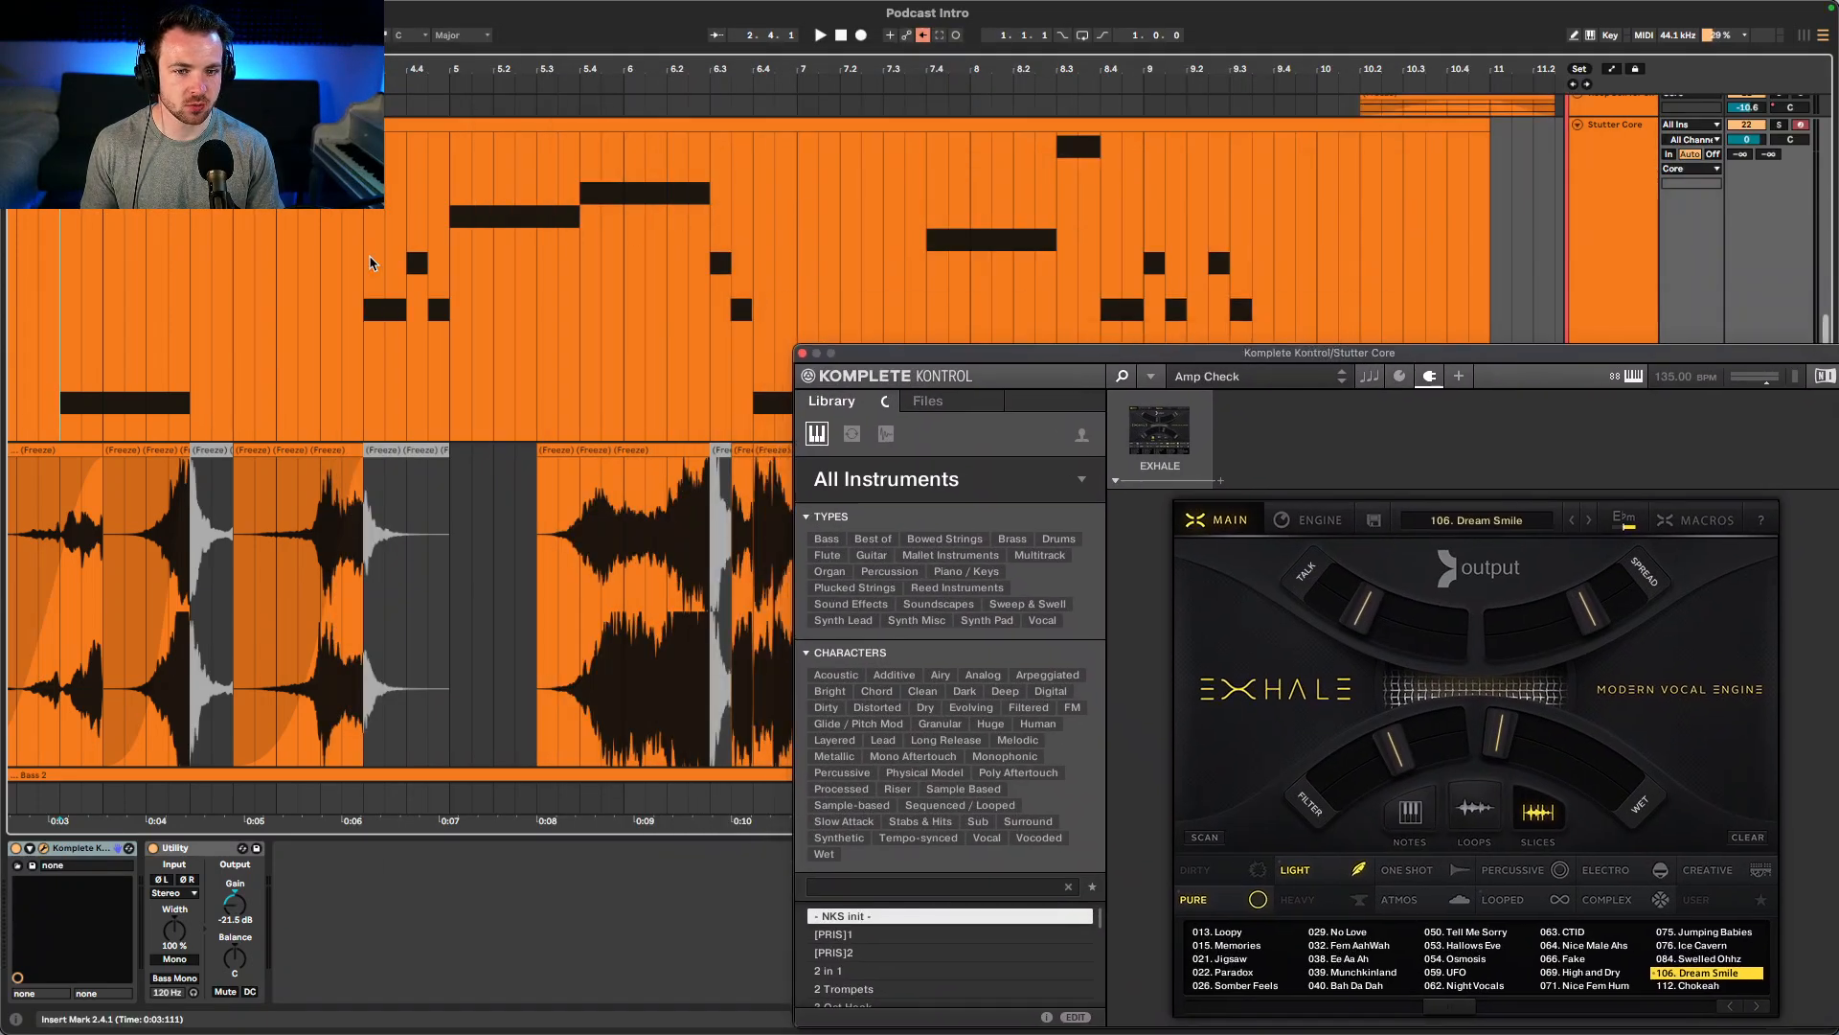
left_click(54, 264)
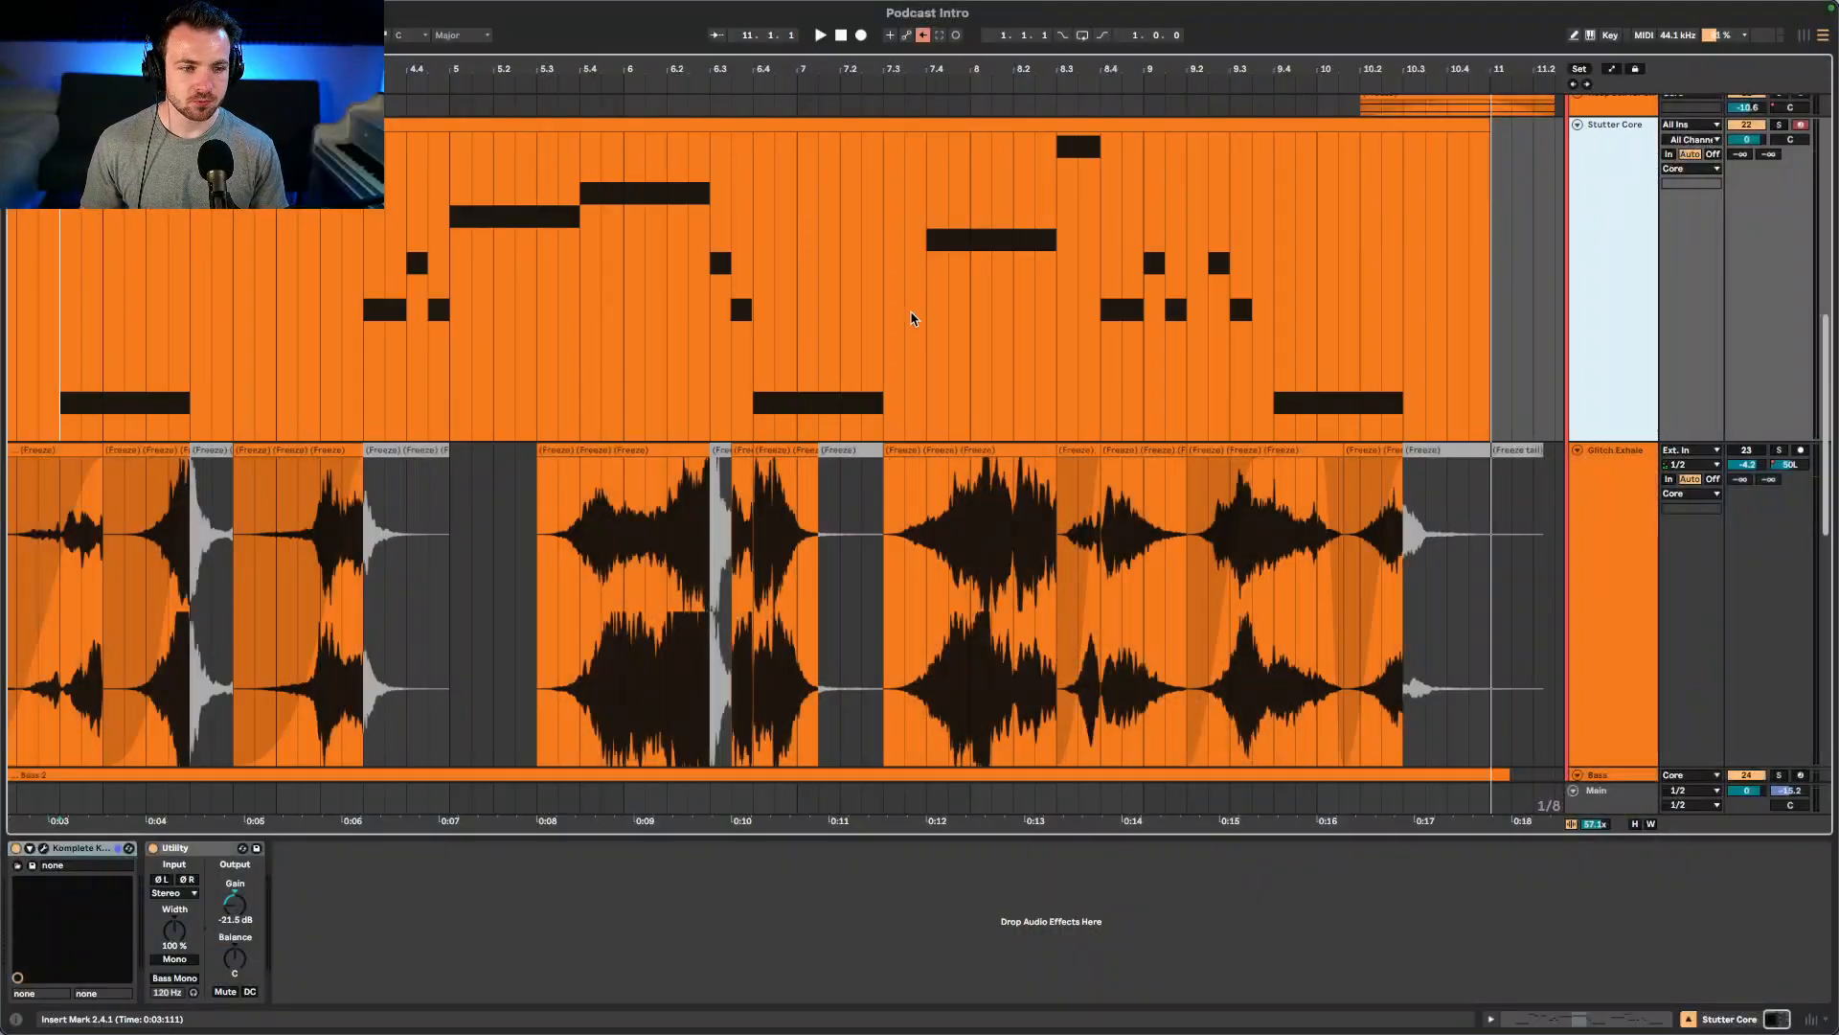
- Mute the Stutter Core track and activate the Glitch Exhale track in its place
scroll(911, 312, "left", 1)
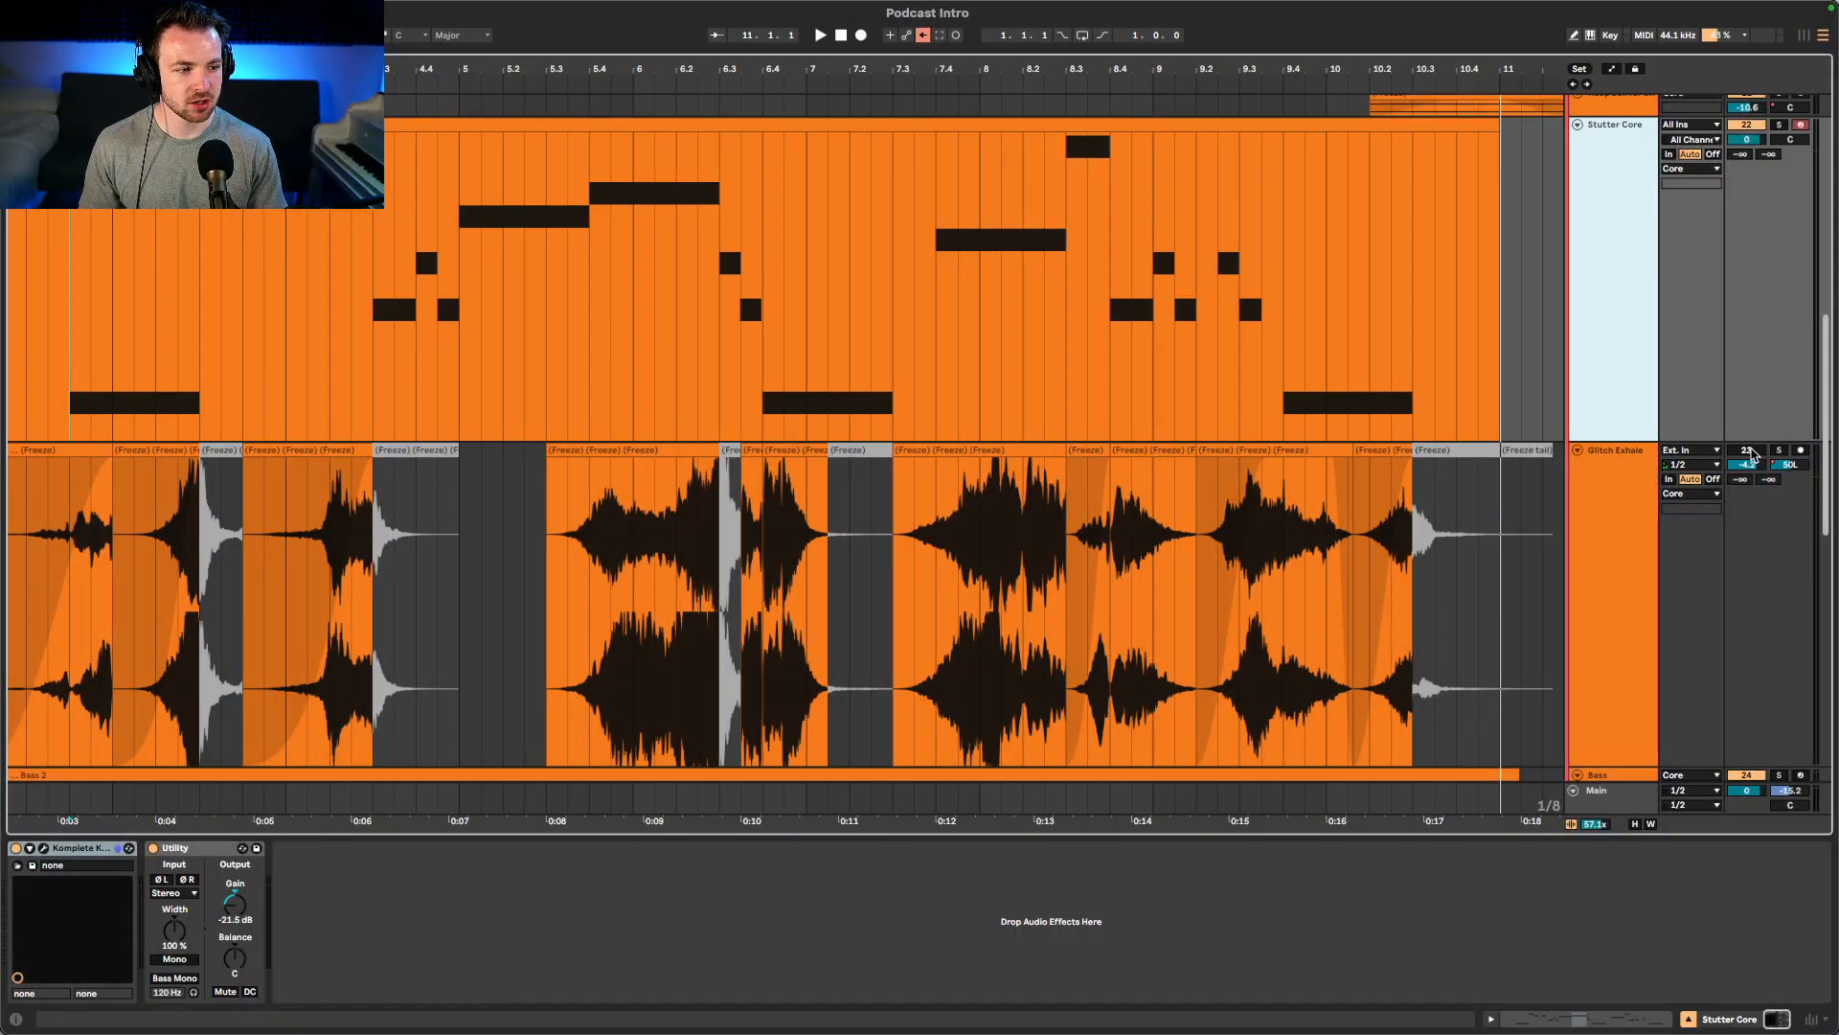
left_click(1749, 451)
scroll(593, 541, "left", 5)
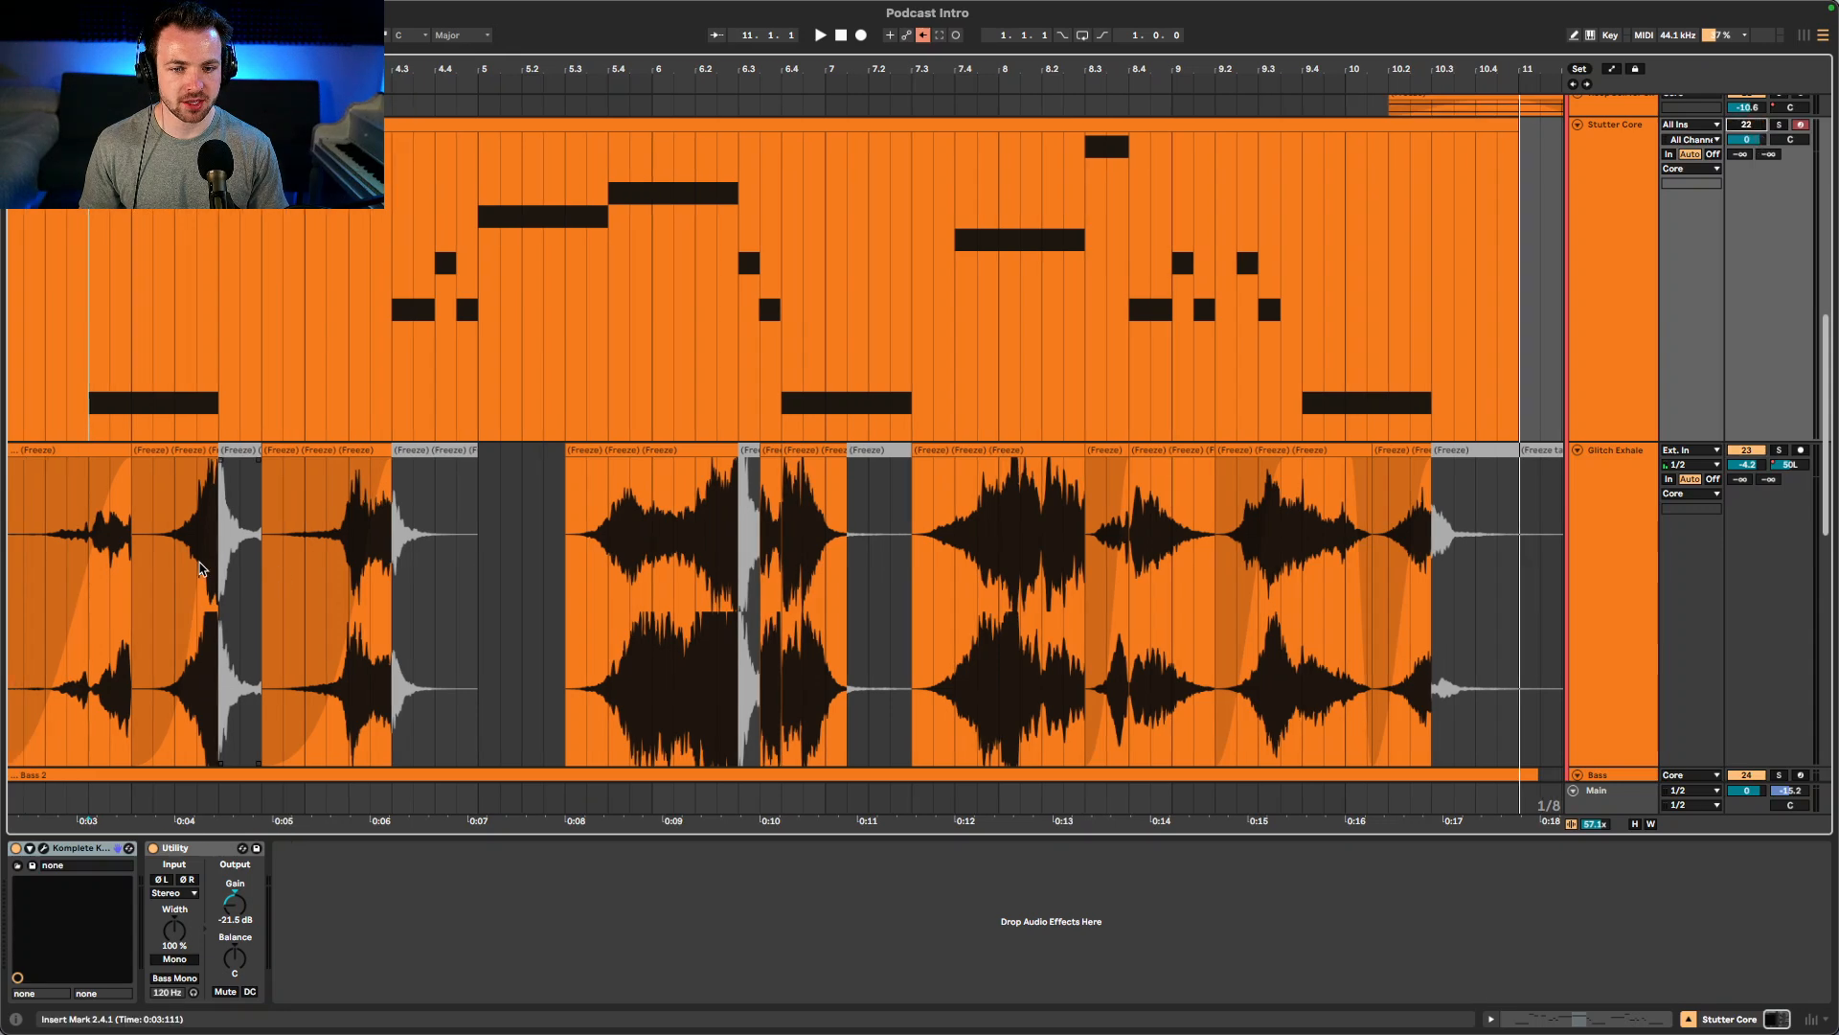
- Audition the Stutter Core track in solo from 2.4.3 and the Glitch Exhale track in solo from 2.2.1
left_click(172, 559)
scroll(348, 563, "right", 2)
scroll(348, 563, "right", 2)
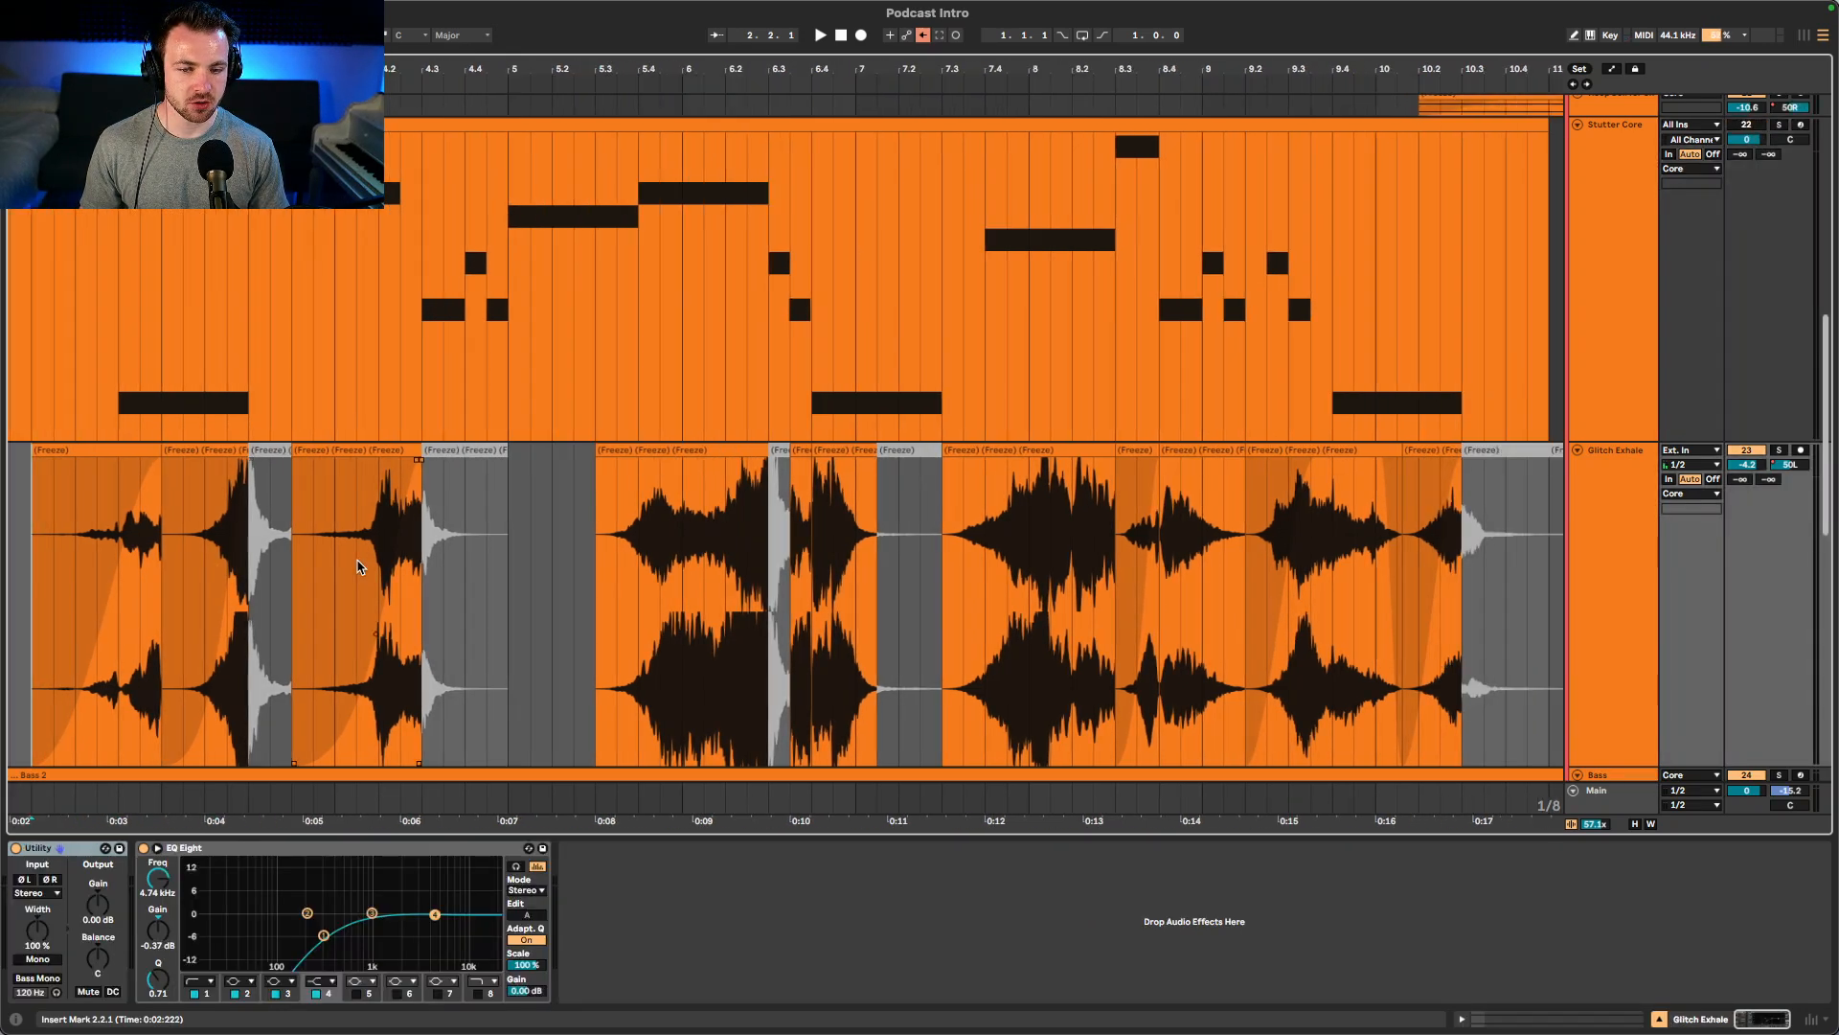
left_click(138, 286)
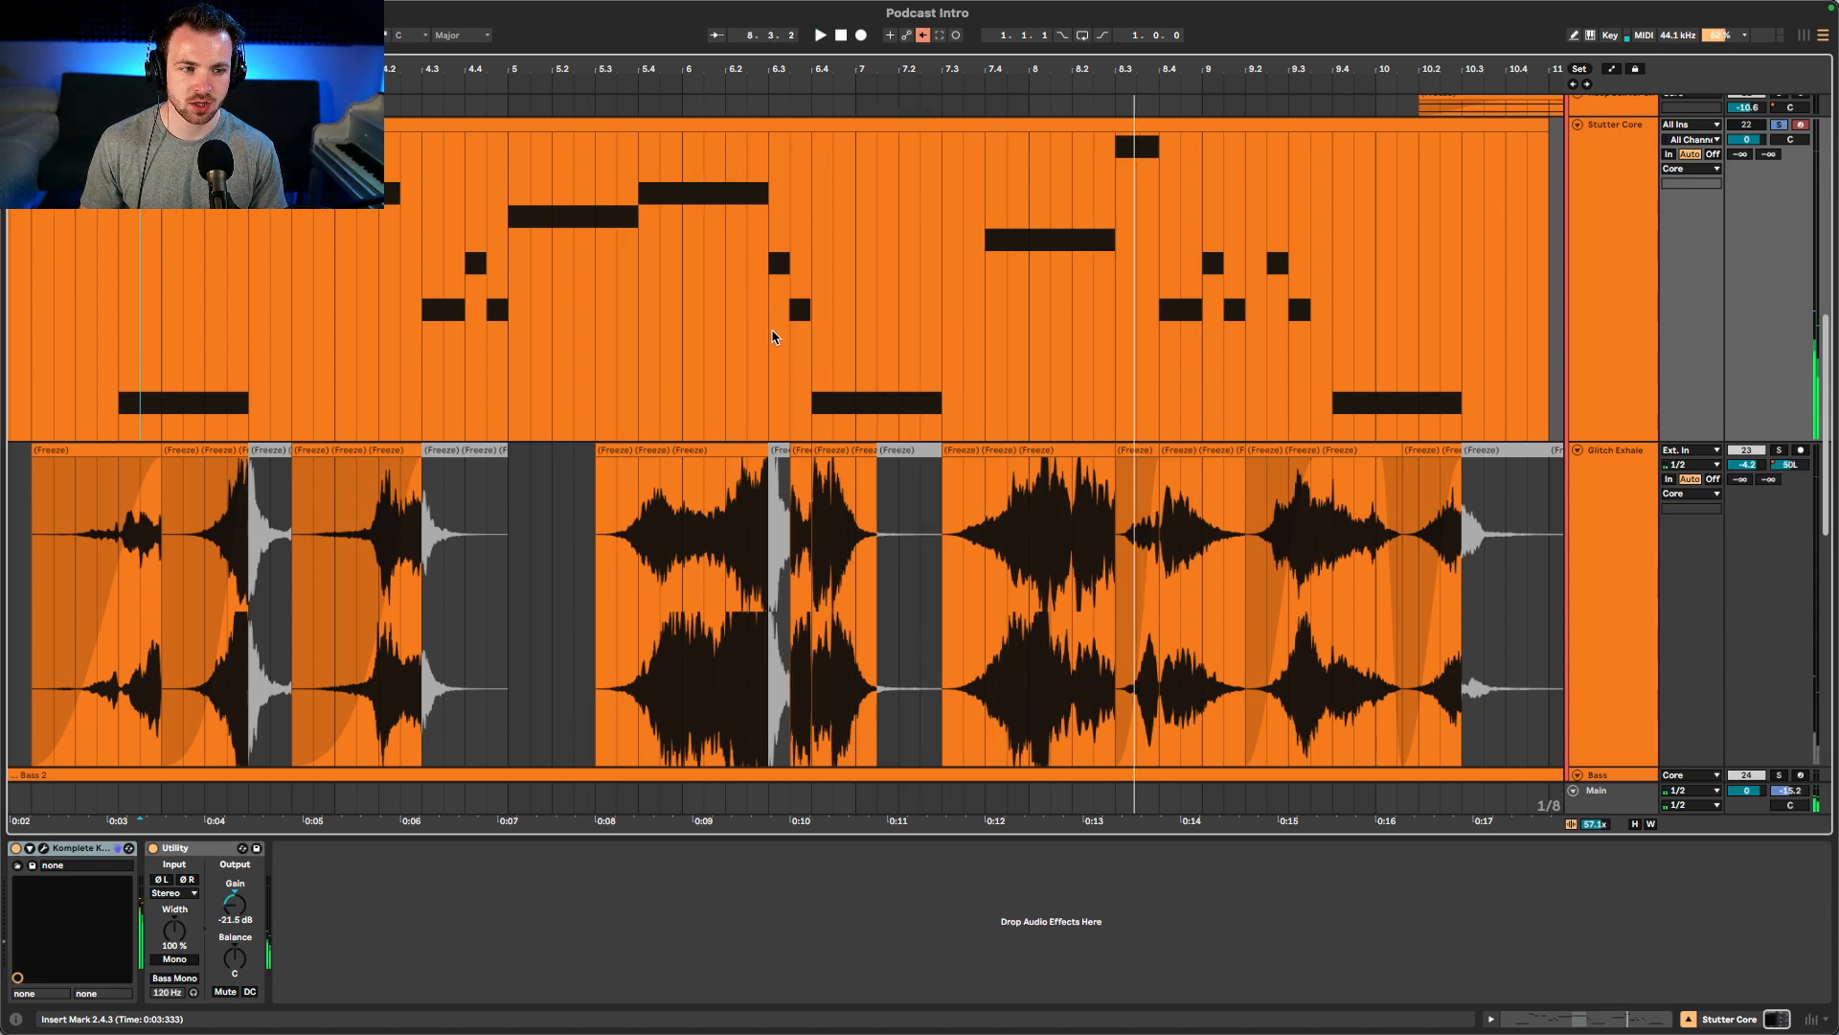
left_click(32, 608)
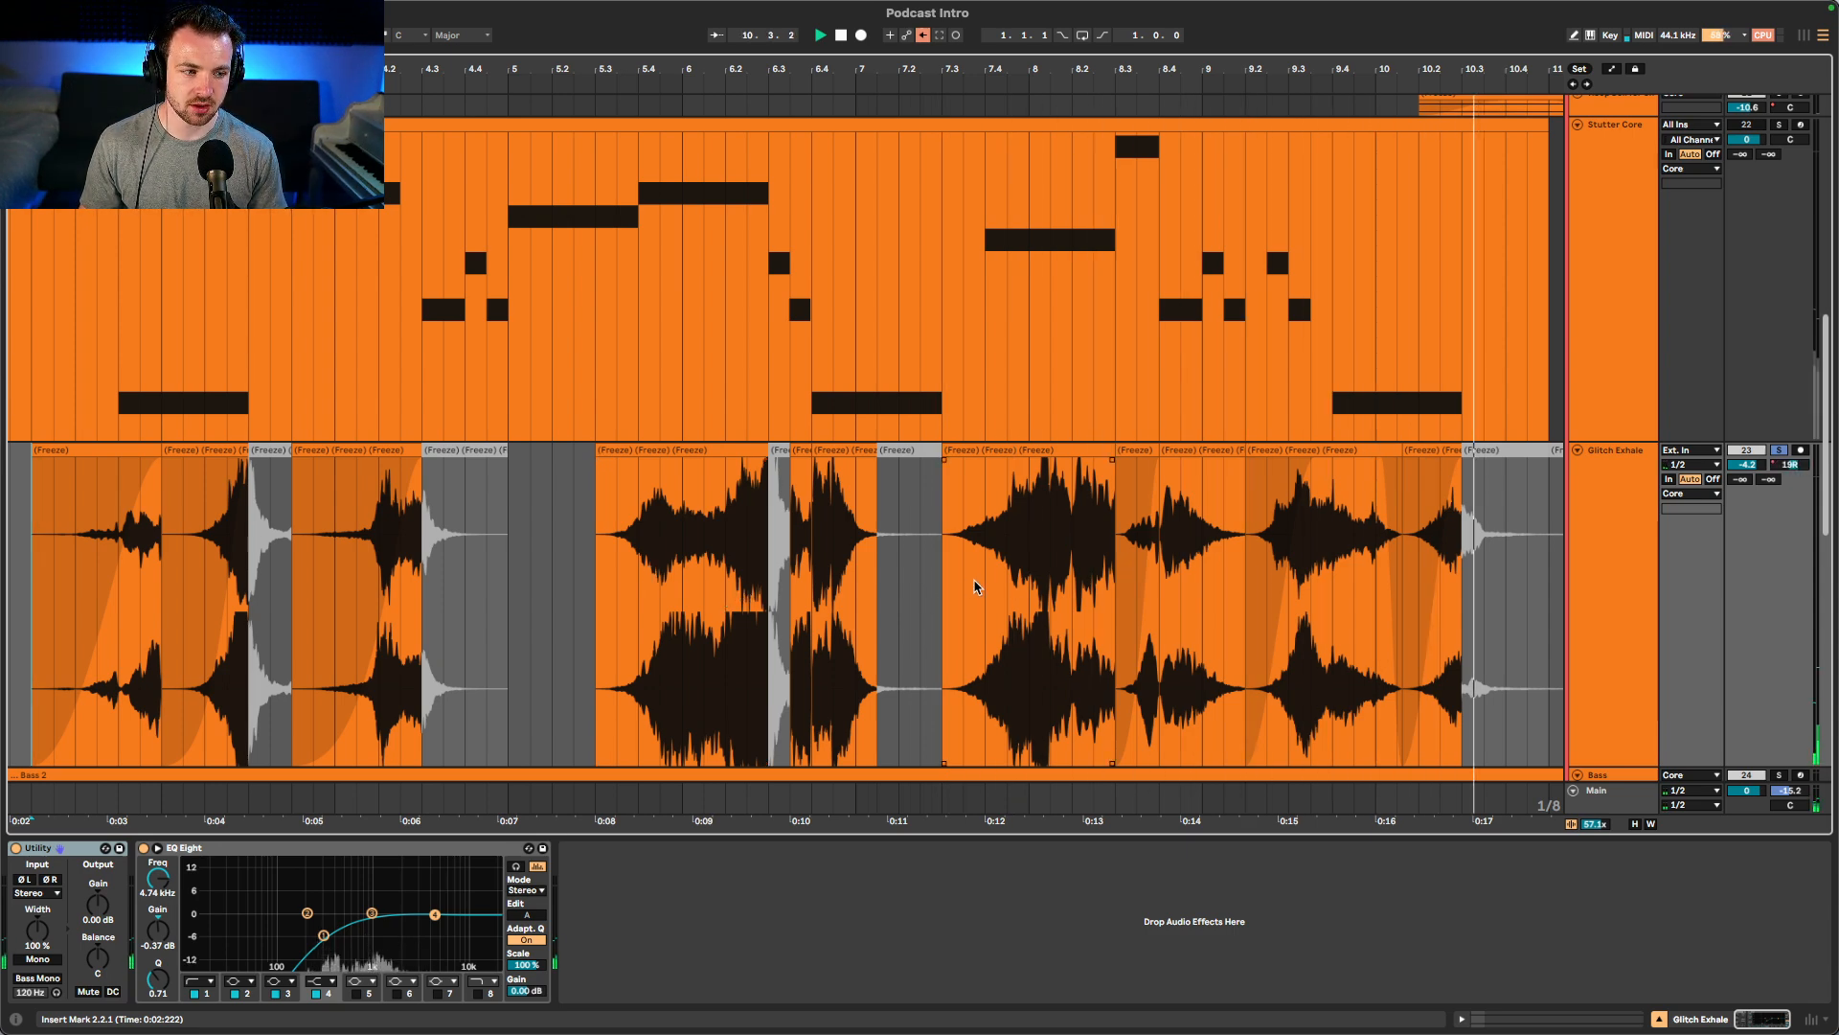
- Raise the Glitch Exhale track's volume to -2.6 dB
scroll(1030, 585, "right", 2)
scroll(1020, 586, "left", 5)
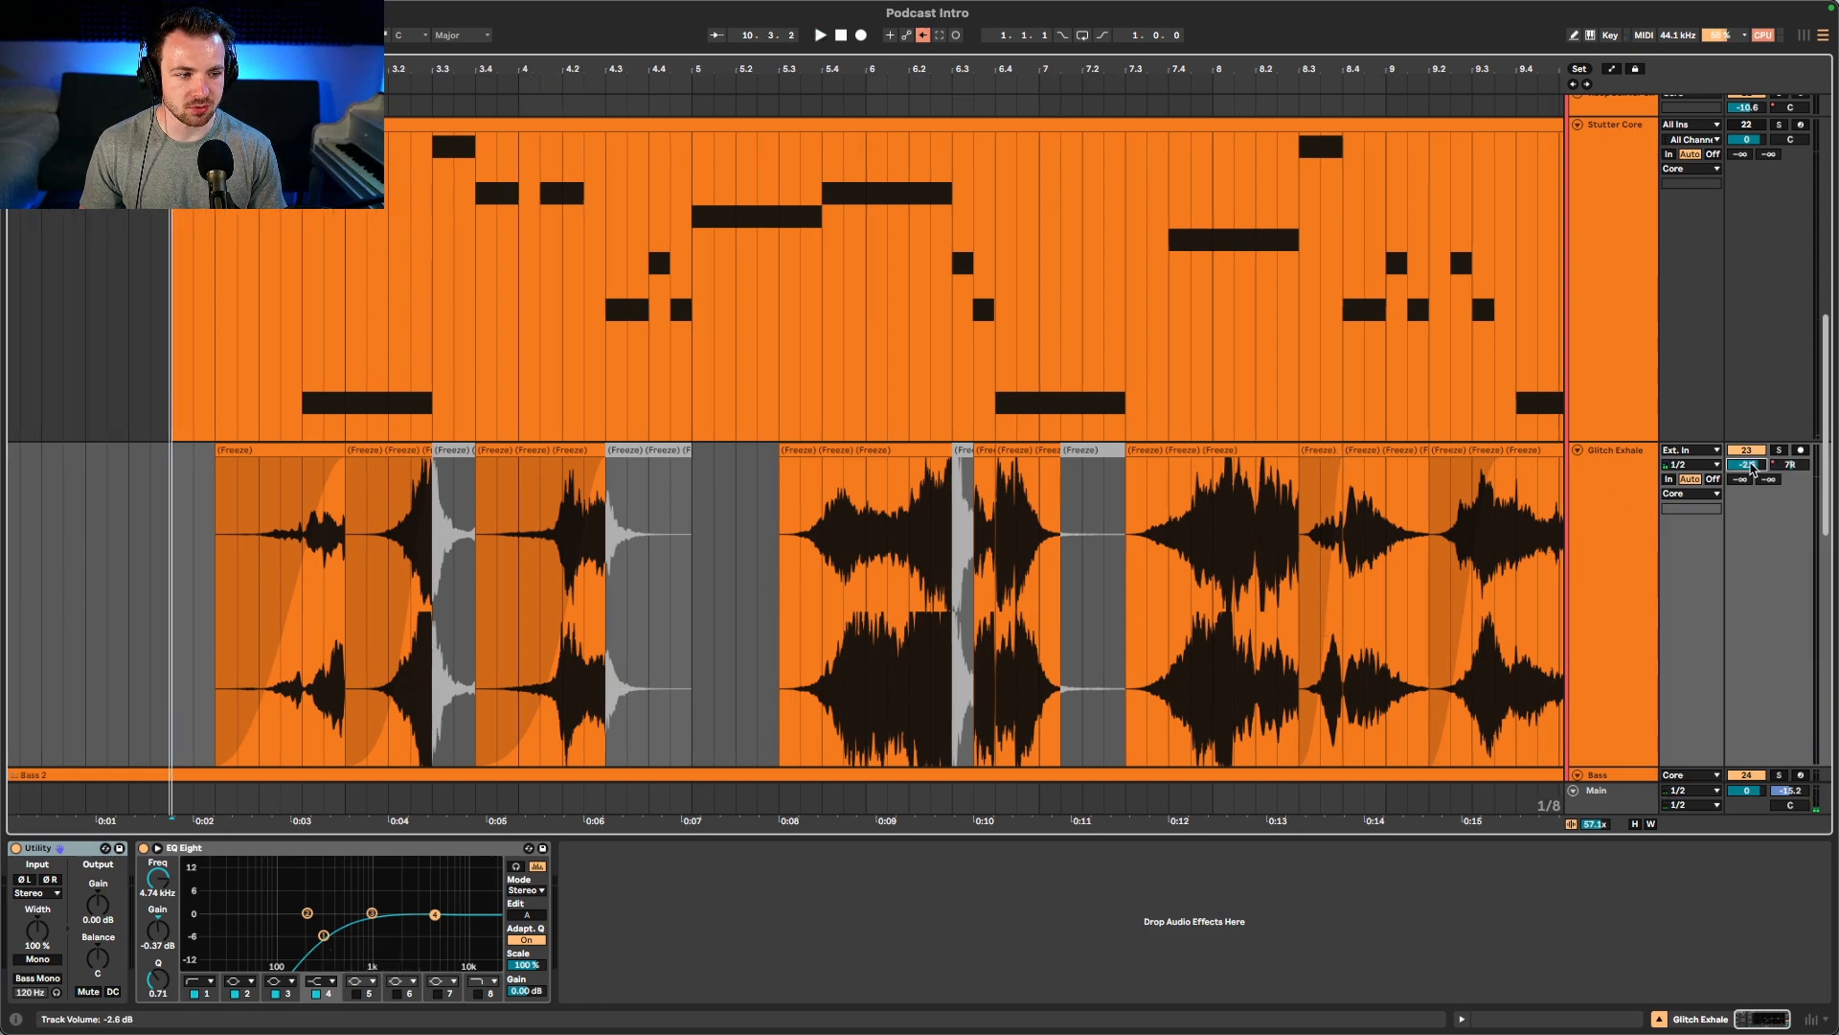
left_click(1631, 567)
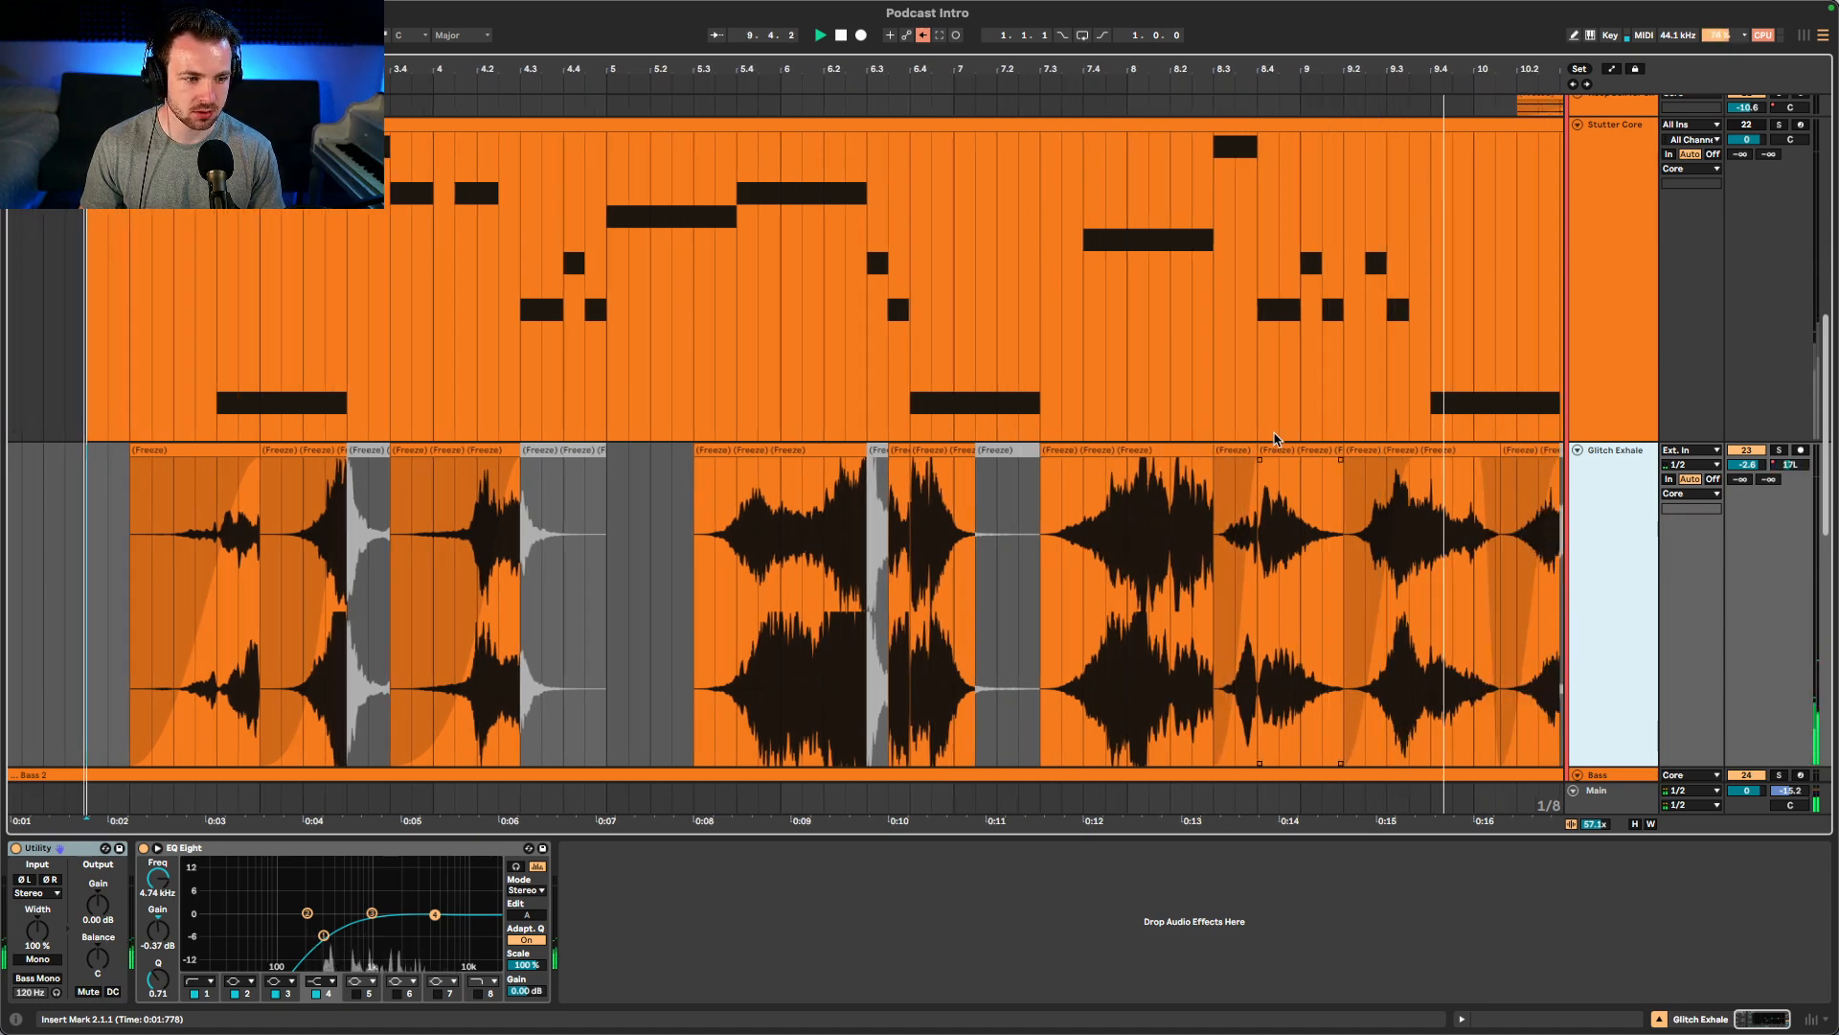
- Remove the fade-in from the short Glitch Exhale clip that starts at about 8.3
left_click(1213, 464)
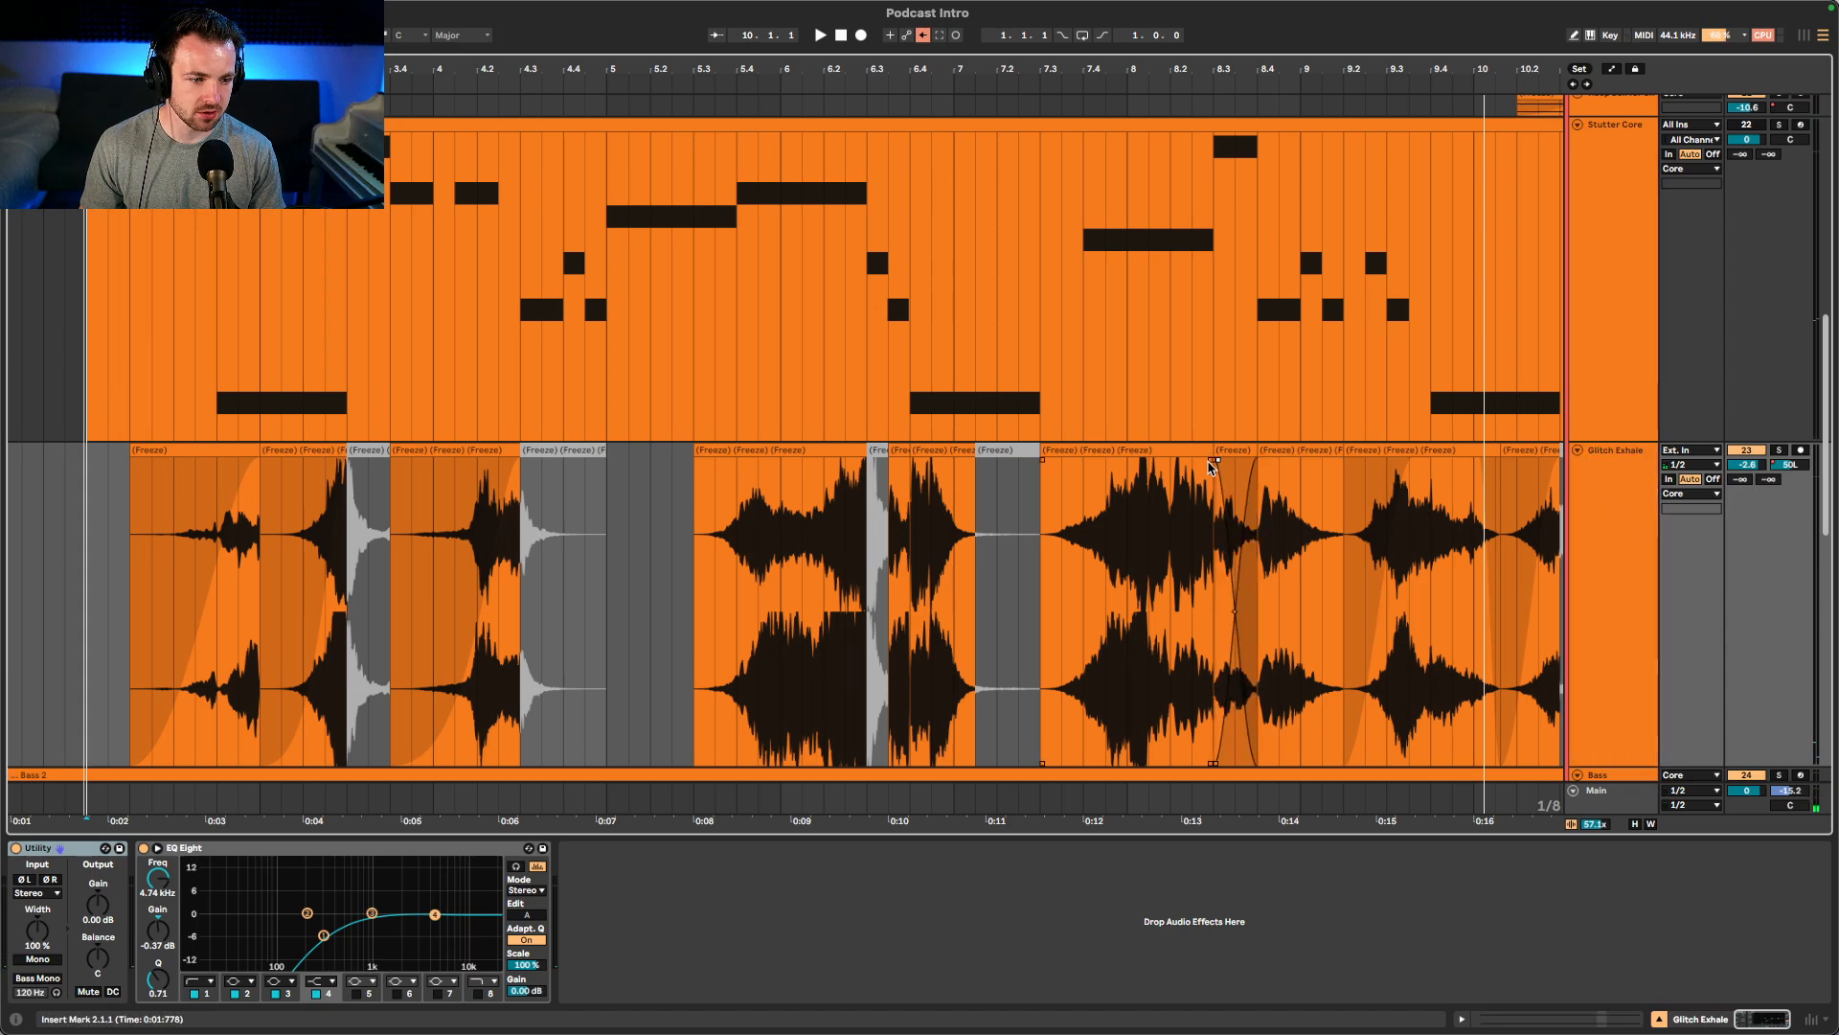
left_click(1320, 479)
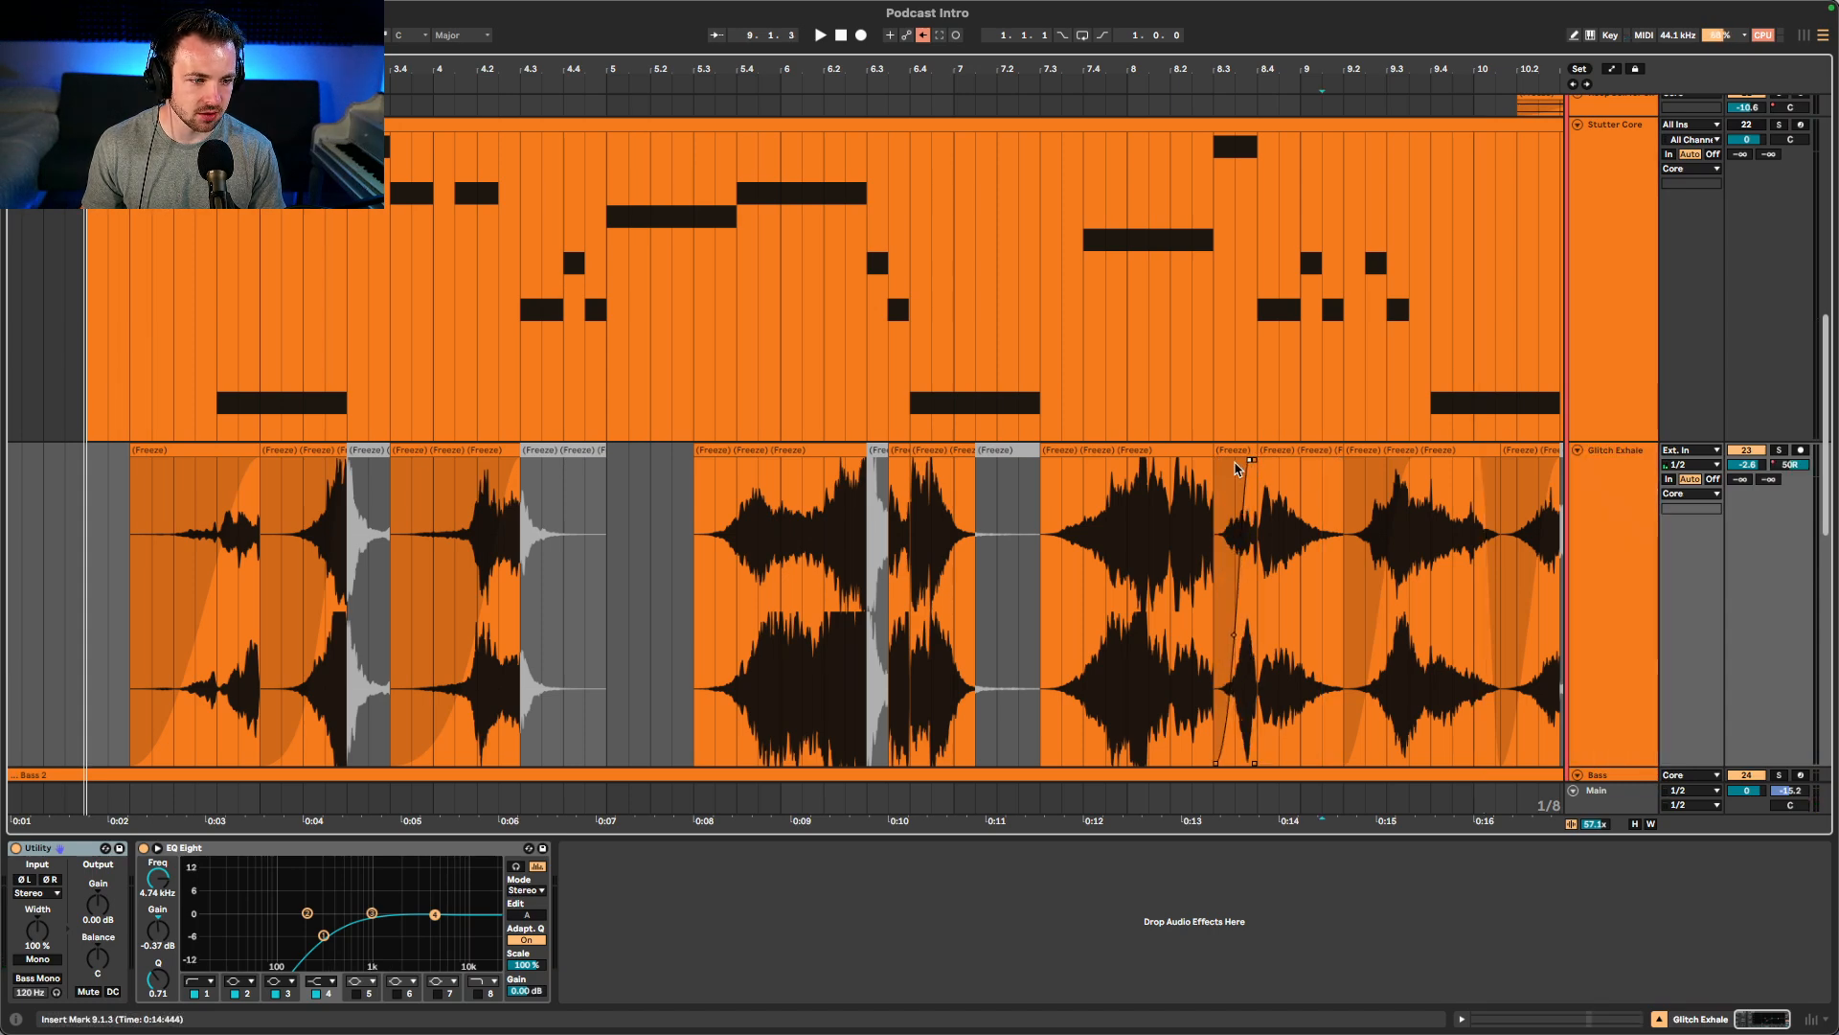
left_click_drag(1236, 469, 1206, 467)
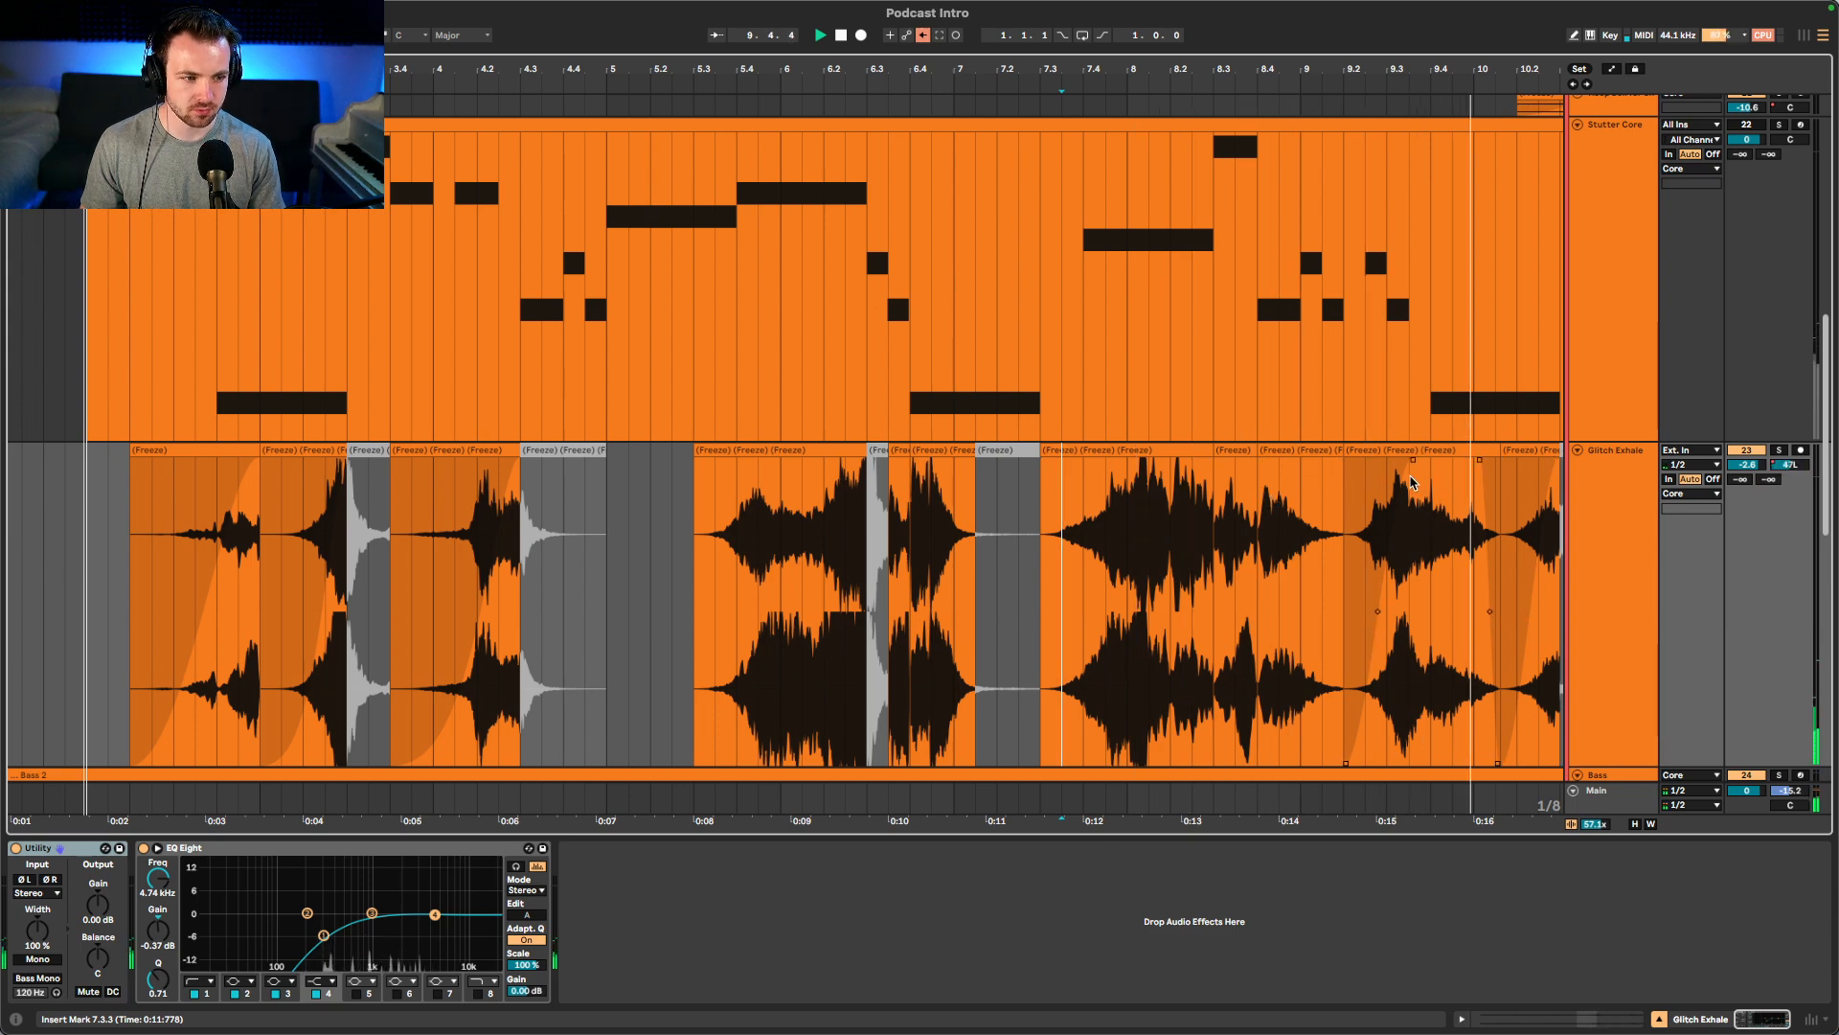
- Shorten the fade-in of the Glitch Exhale clip starting near 9.2 and play the passage from 8.4.1
left_click_drag(1412, 461, 1395, 463)
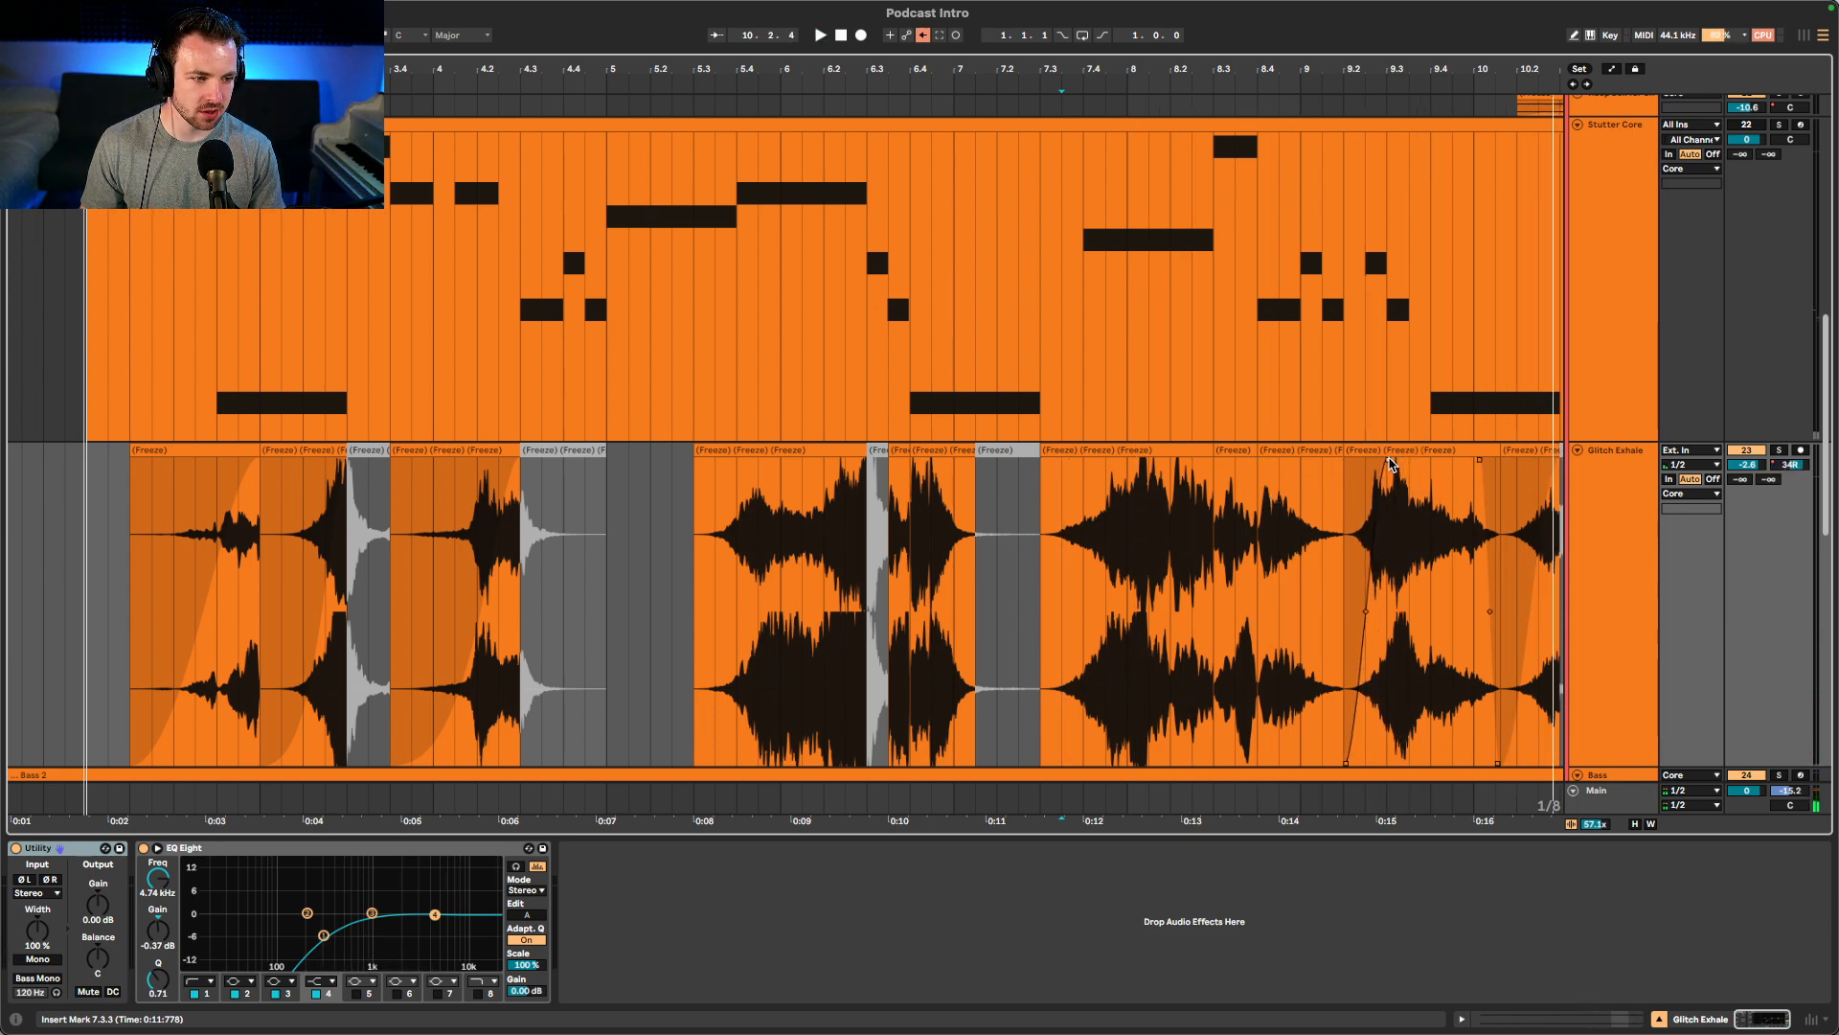
left_click(1284, 527)
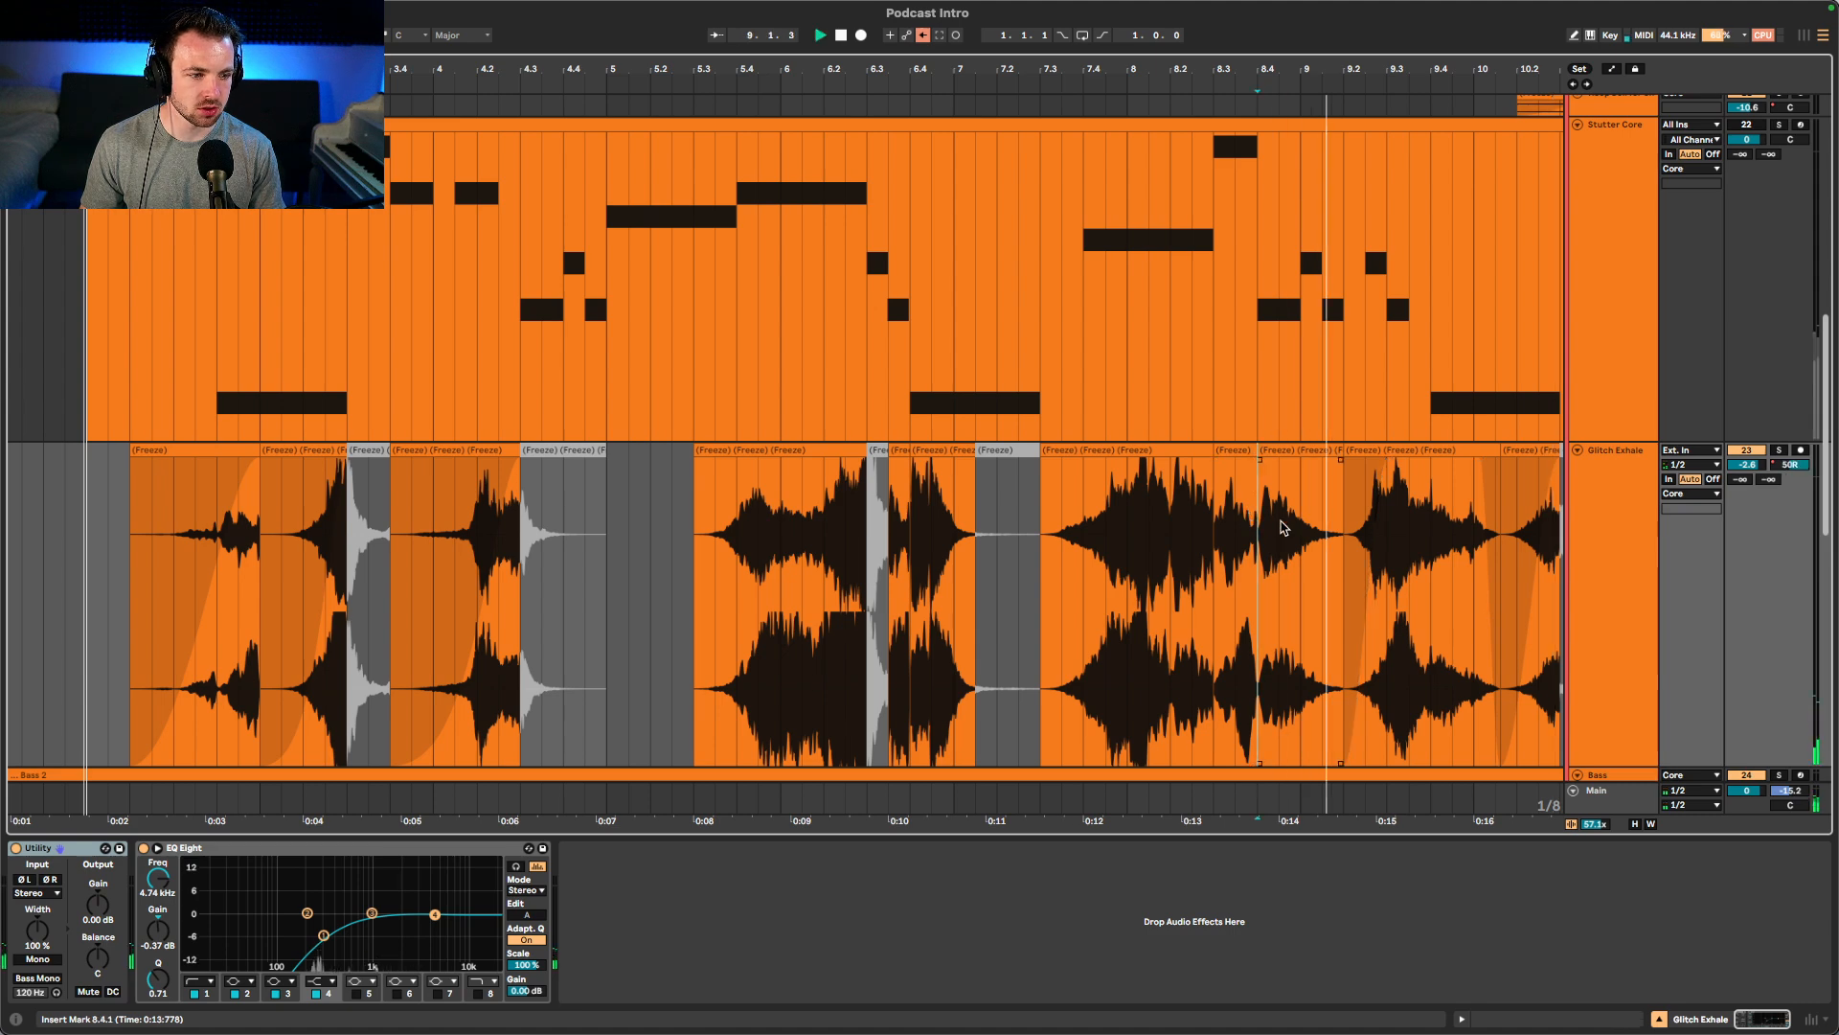
left_click(1380, 479)
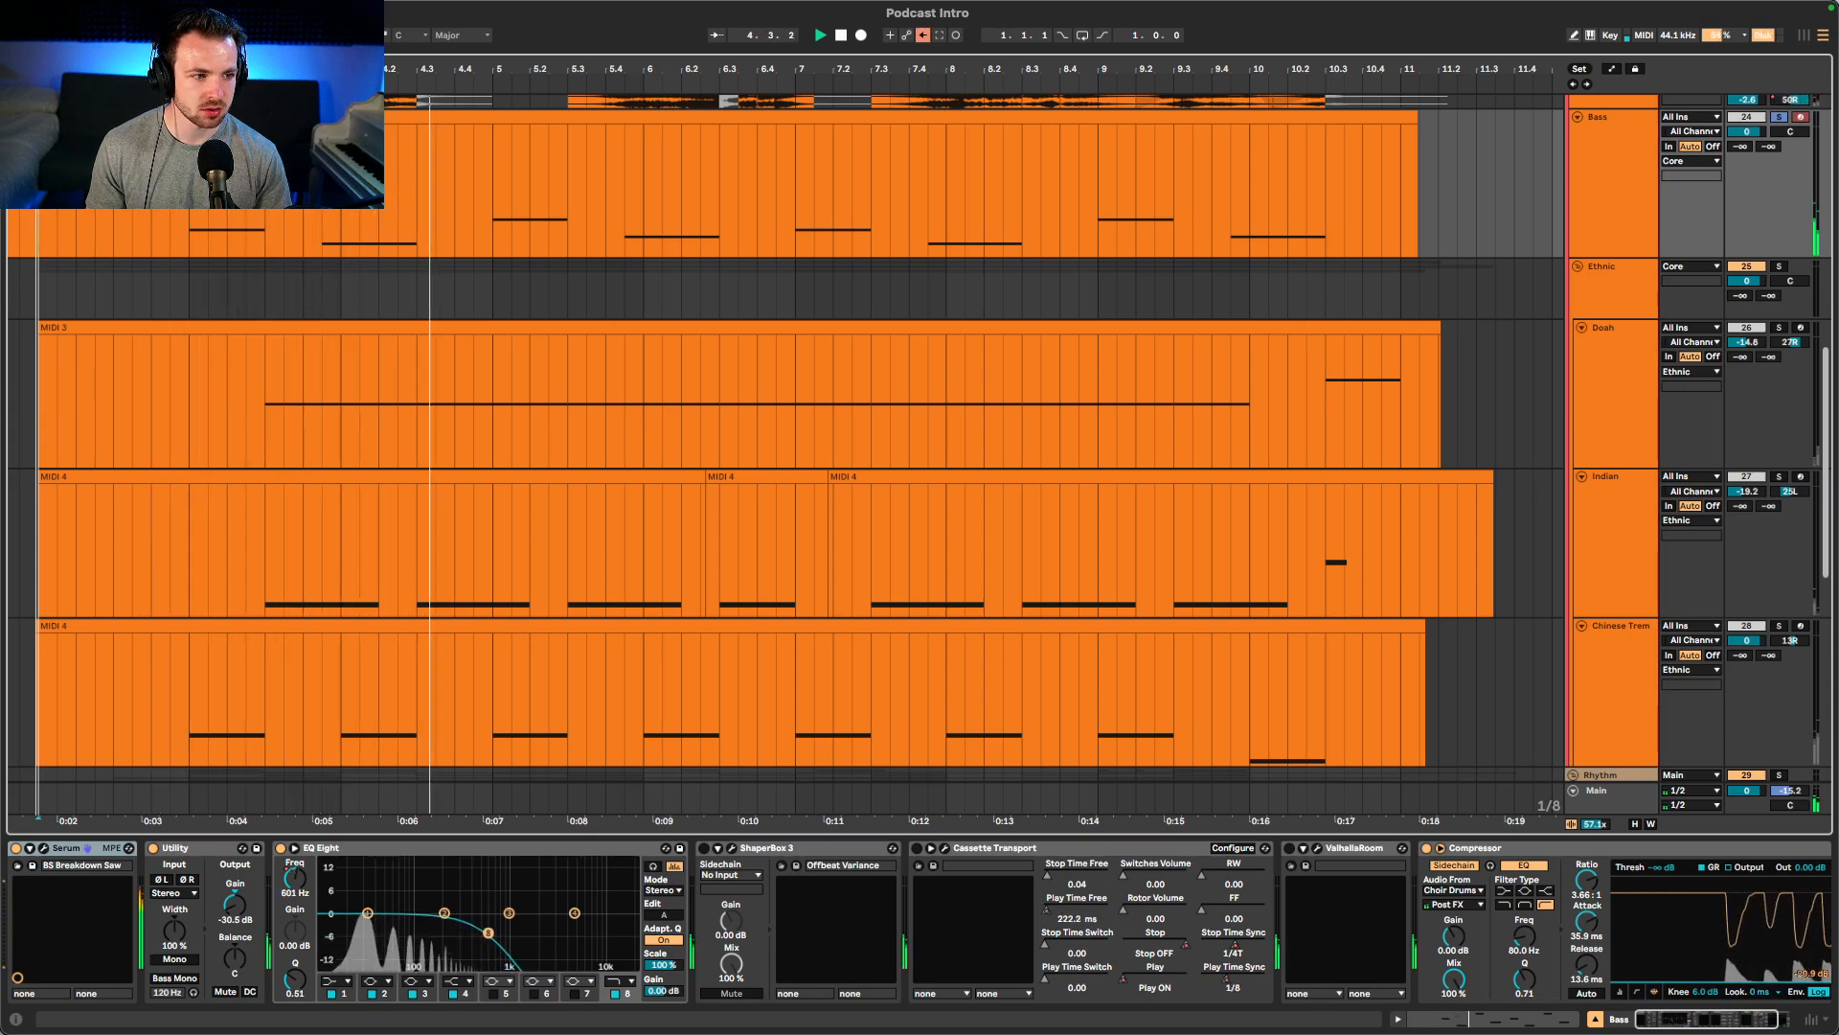
- Select the Bass track and open its Cassette Transport plug-in window over the arrangement to examine its controls
left_click(1619, 172)
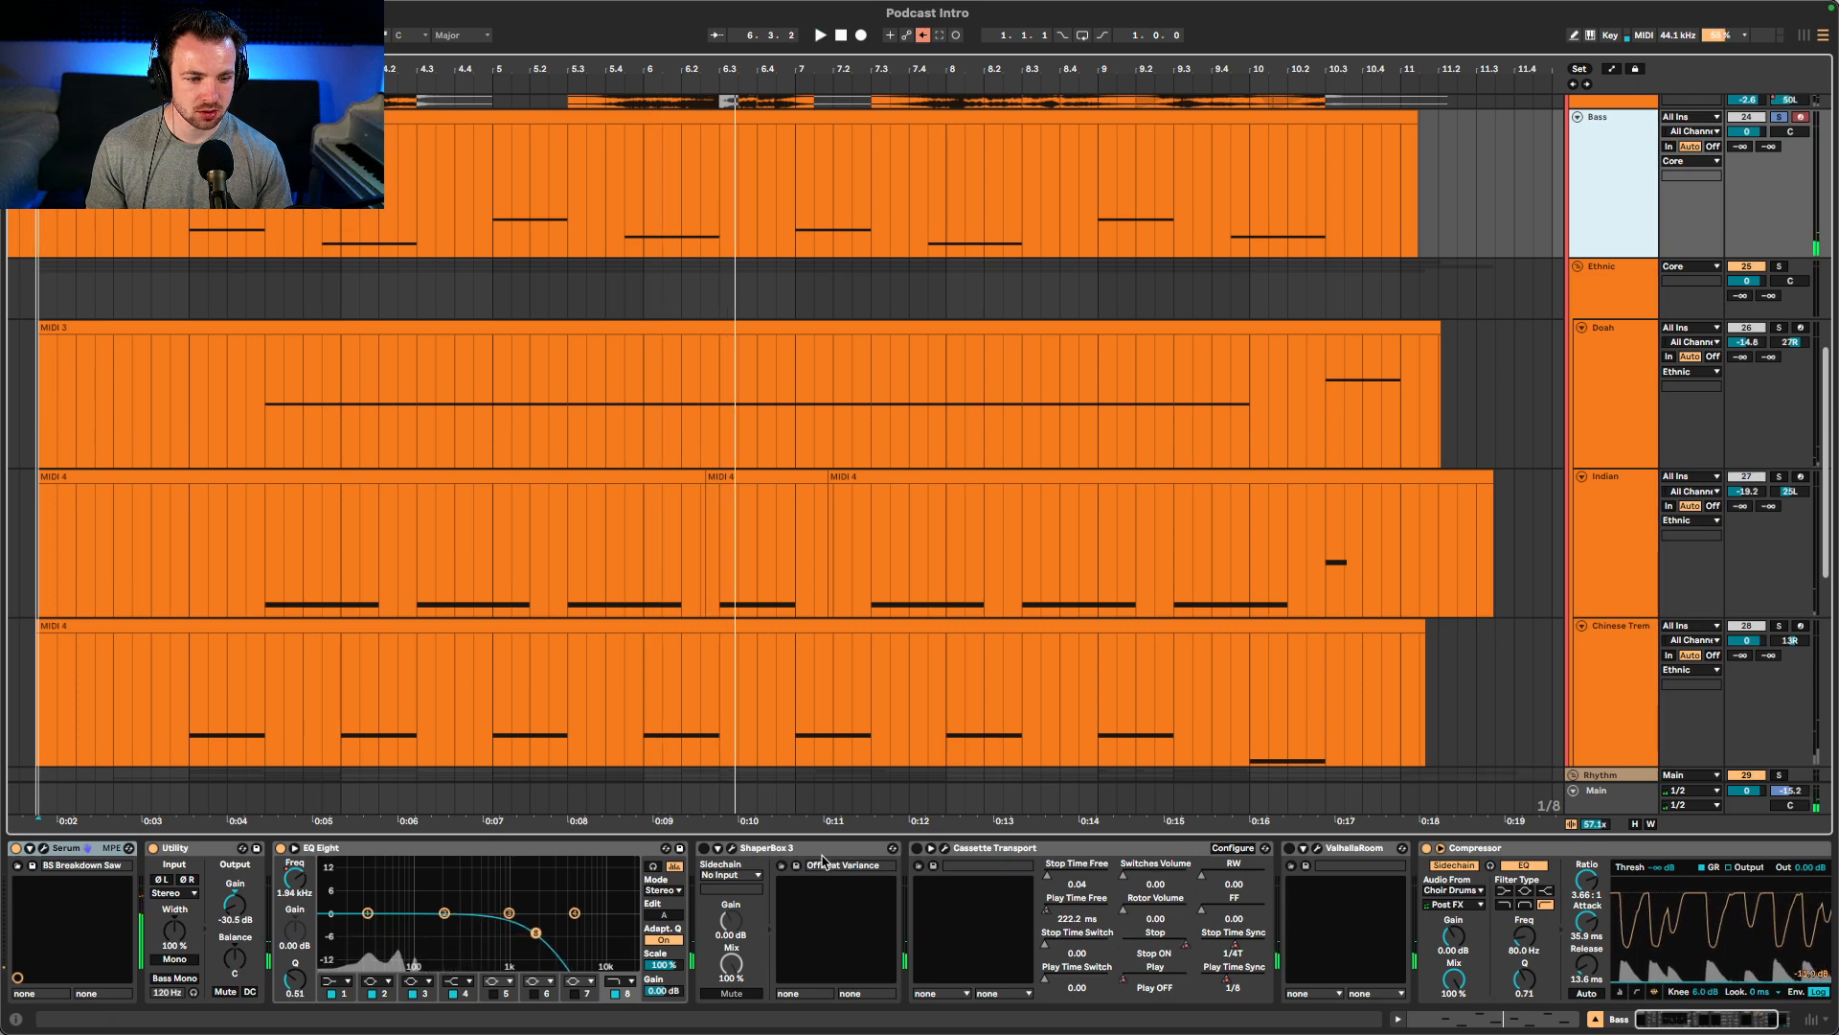
left_click(1156, 853)
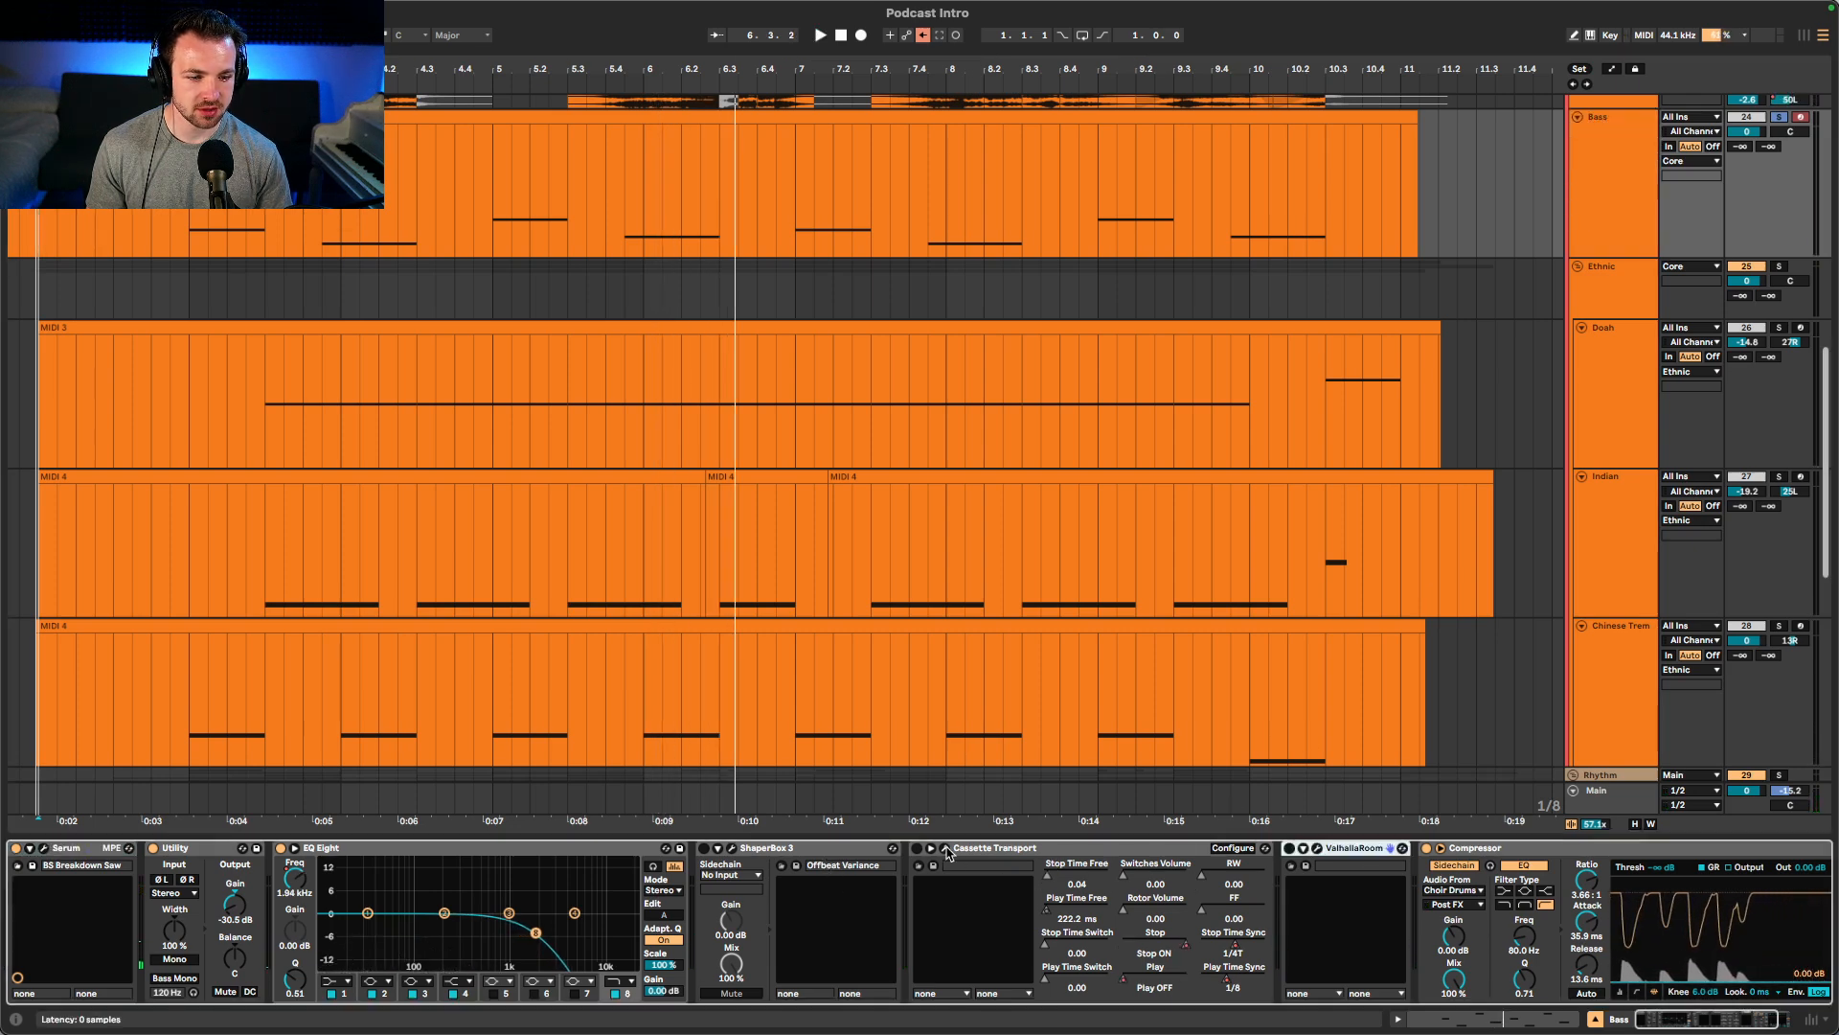
left_click(795, 848)
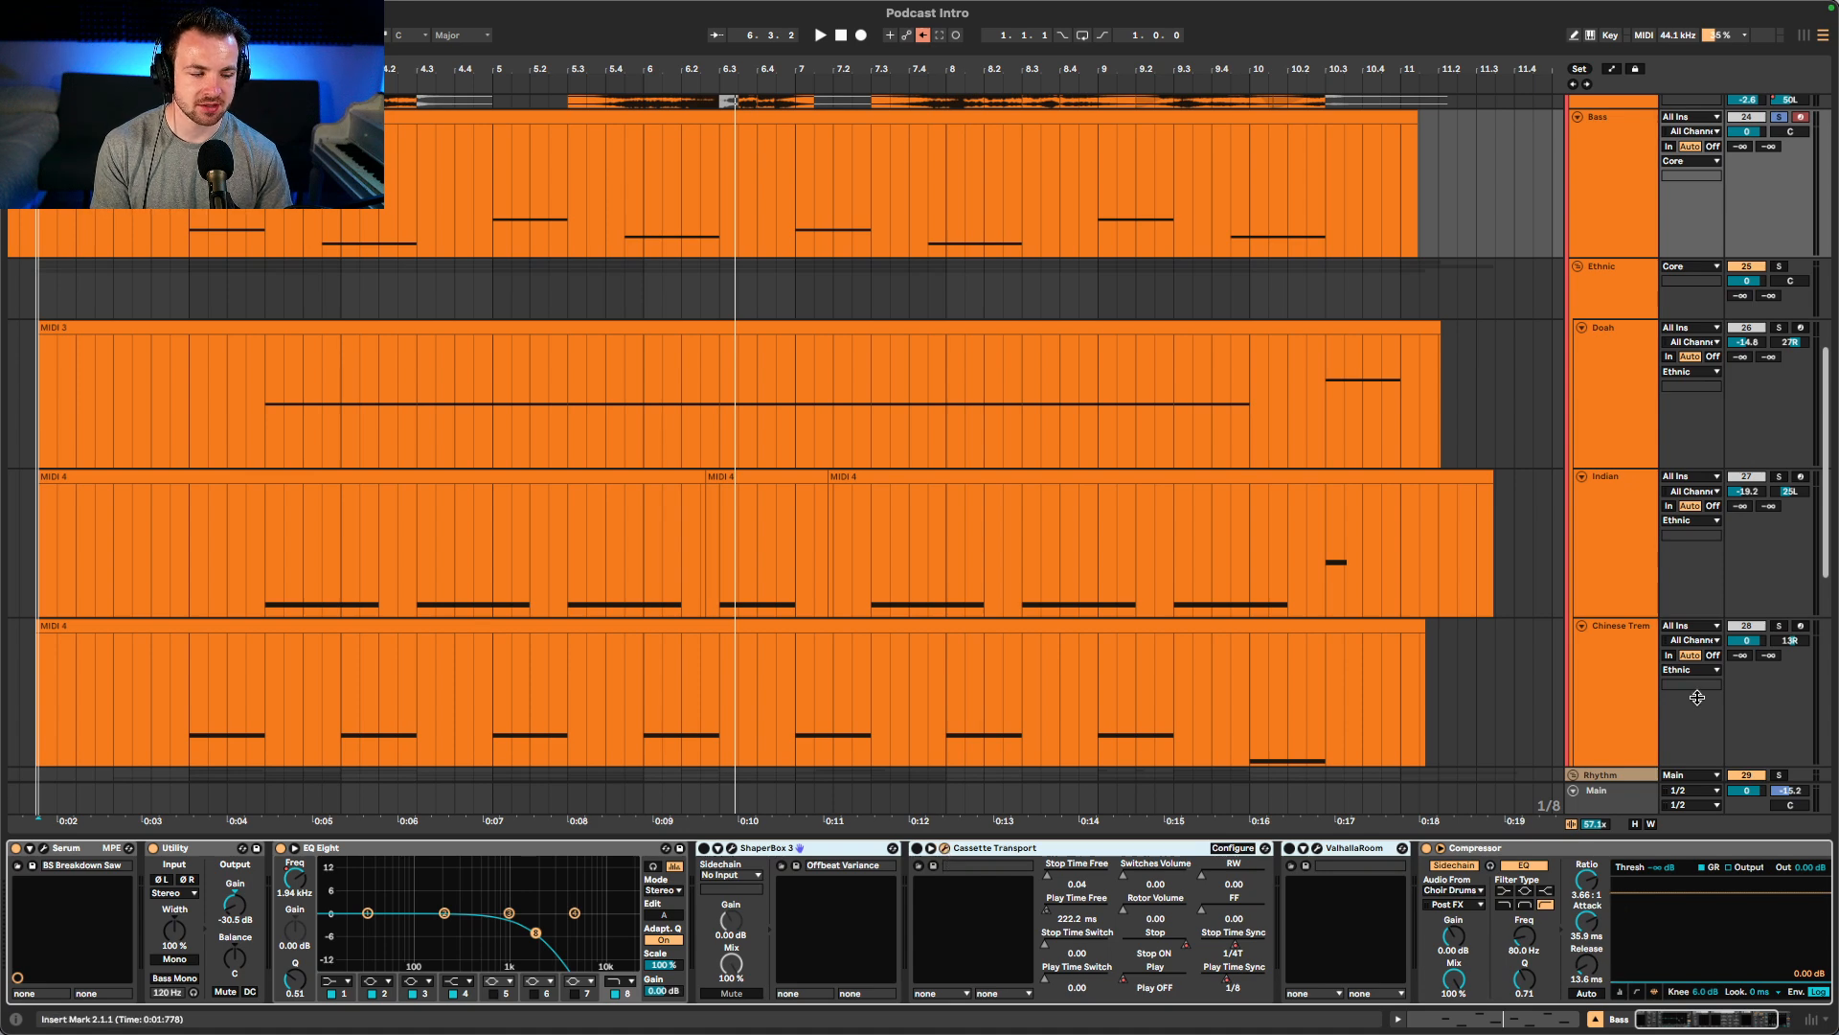
left_click_drag(1838, 383, 817, 265)
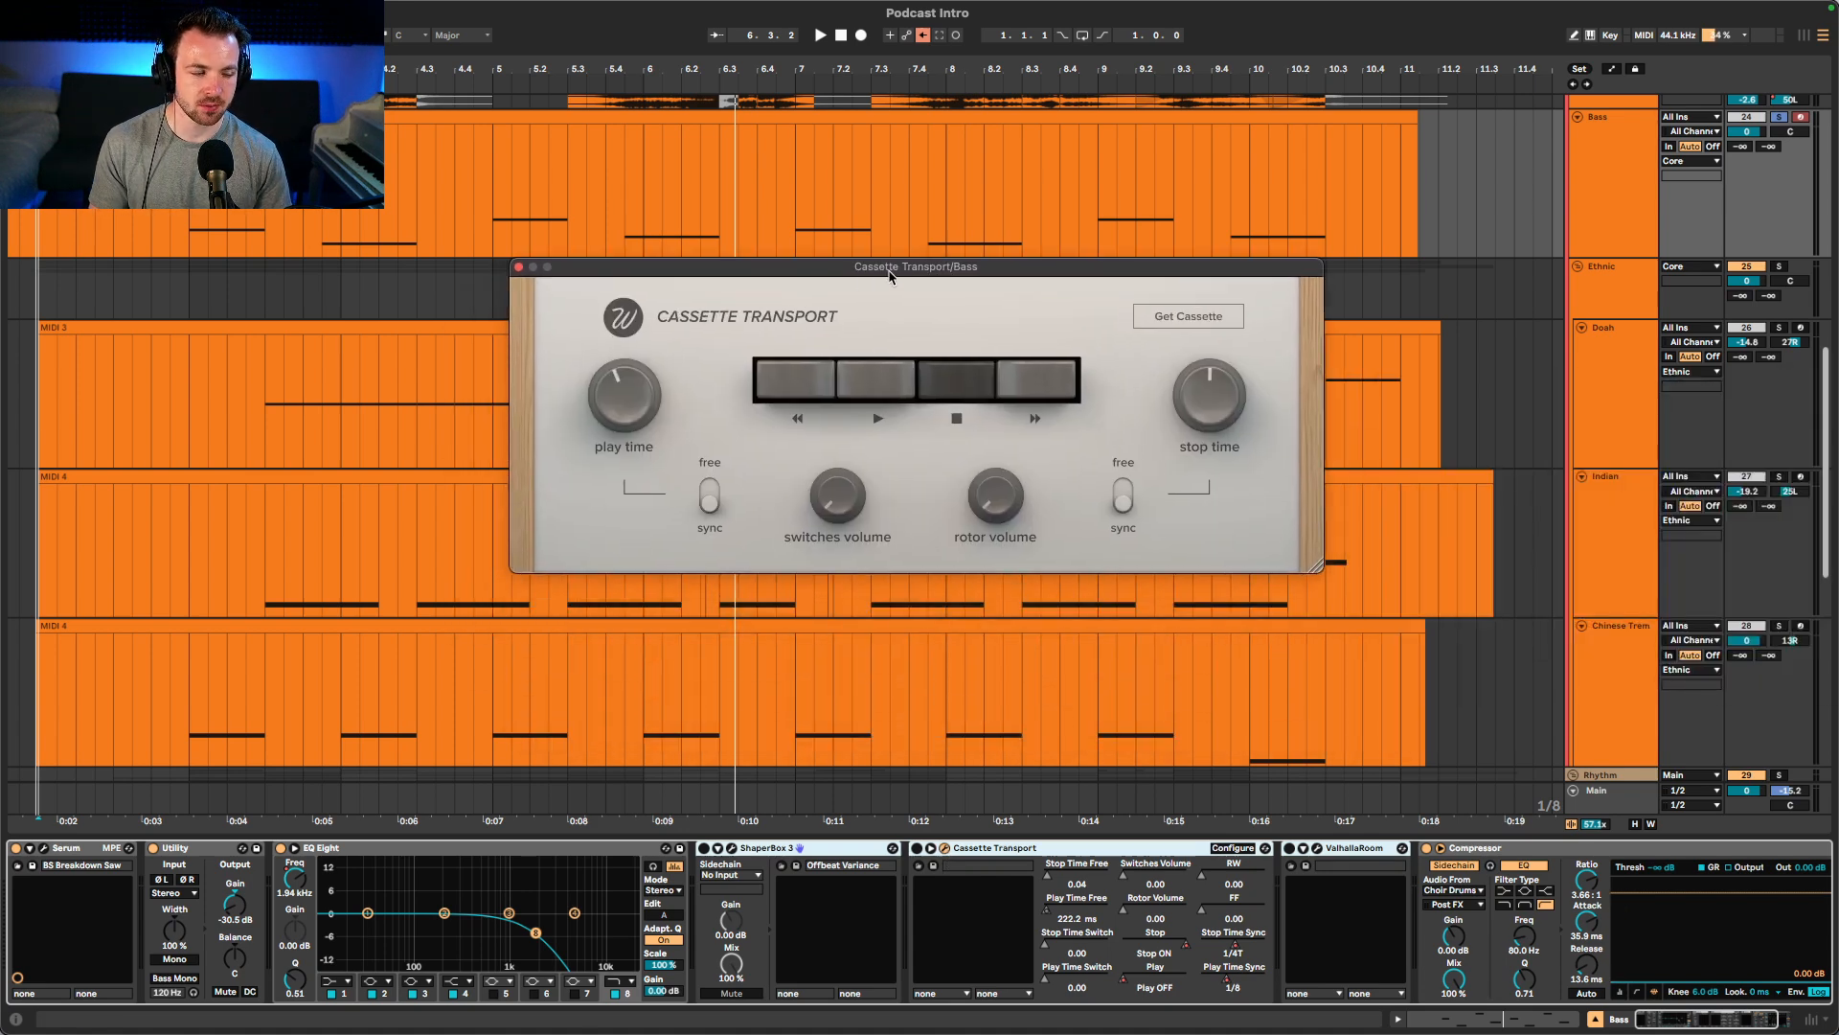
left_click_drag(888, 276, 1075, 165)
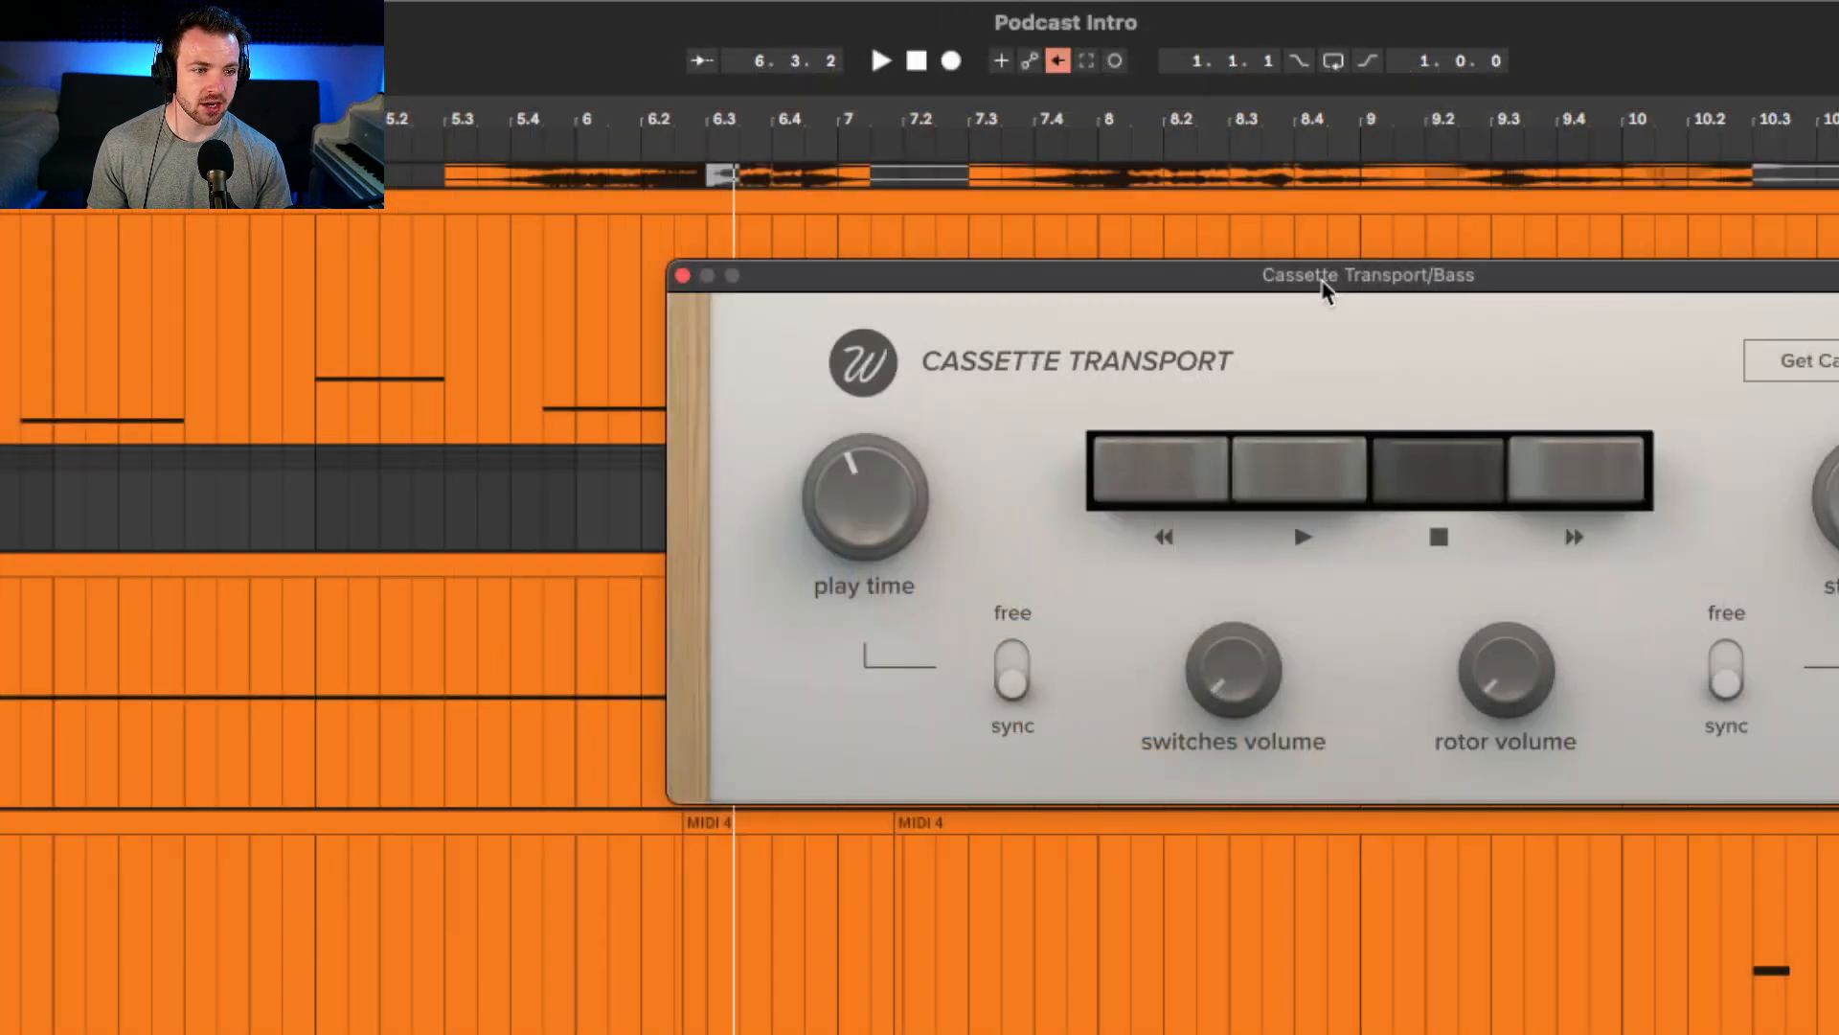
left_click_drag(1324, 287, 891, 201)
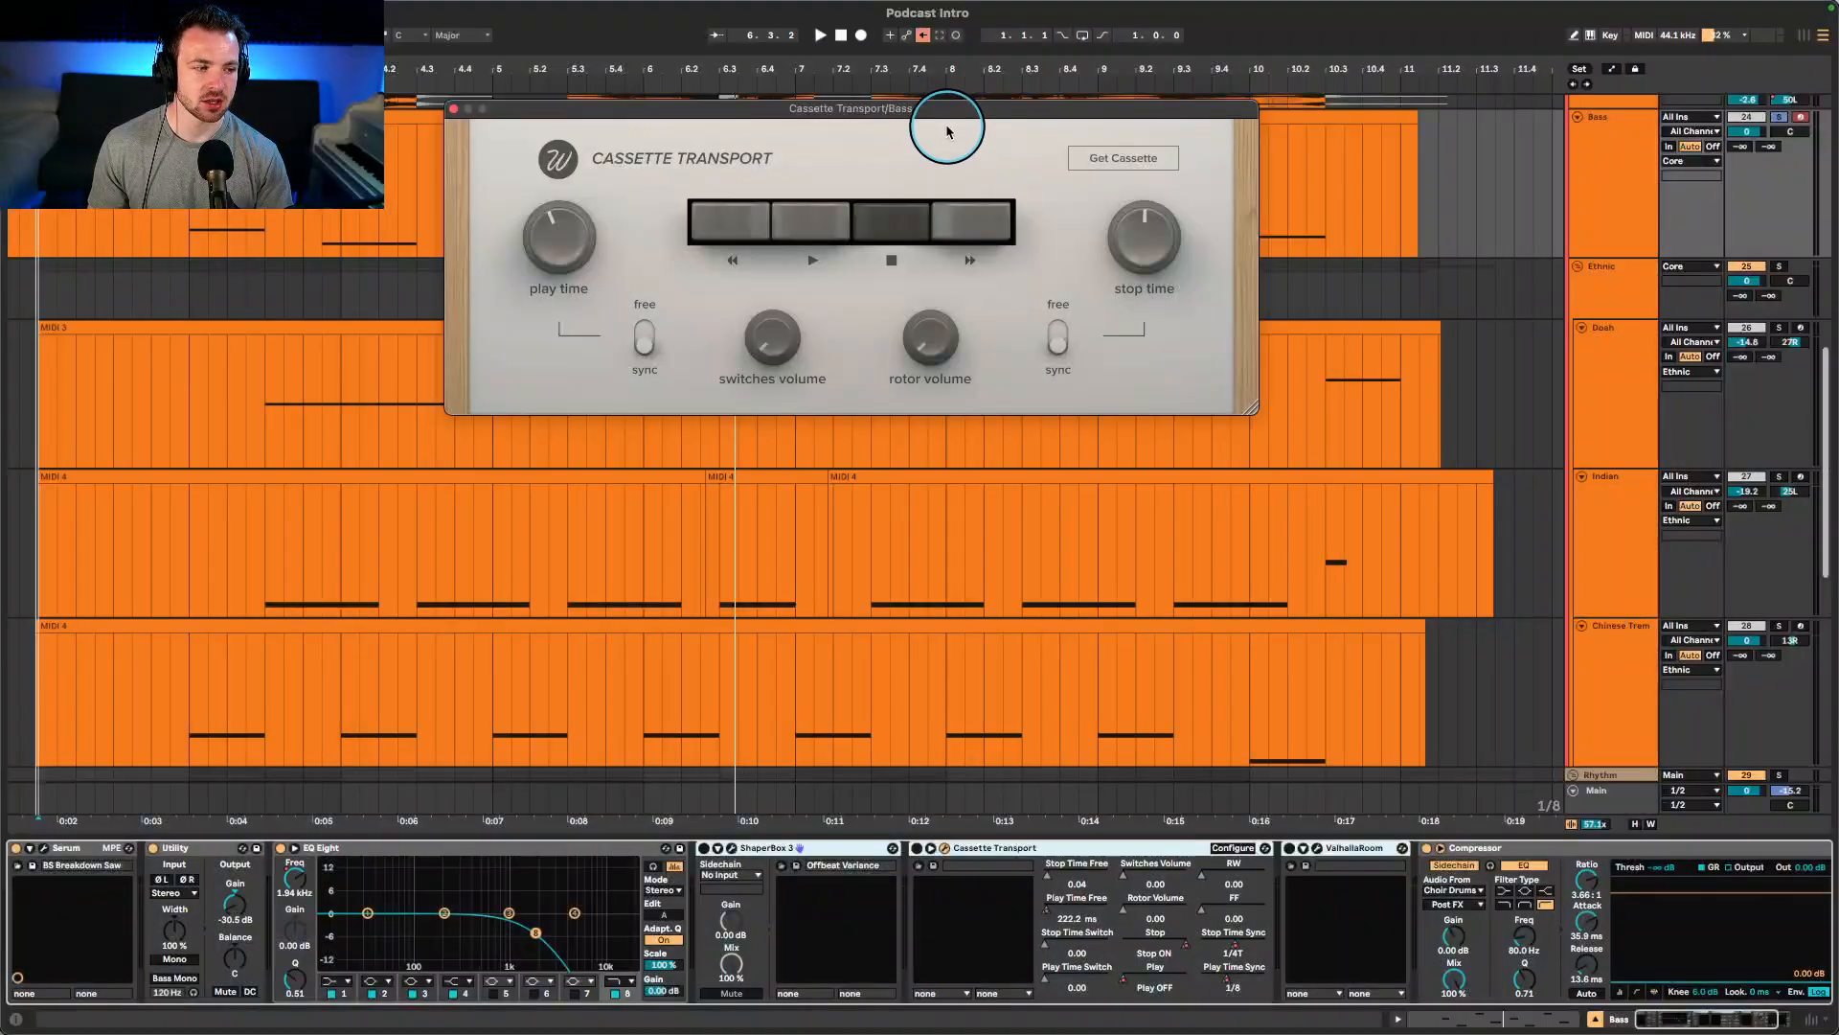
left_click_drag(536, 123, 741, 201)
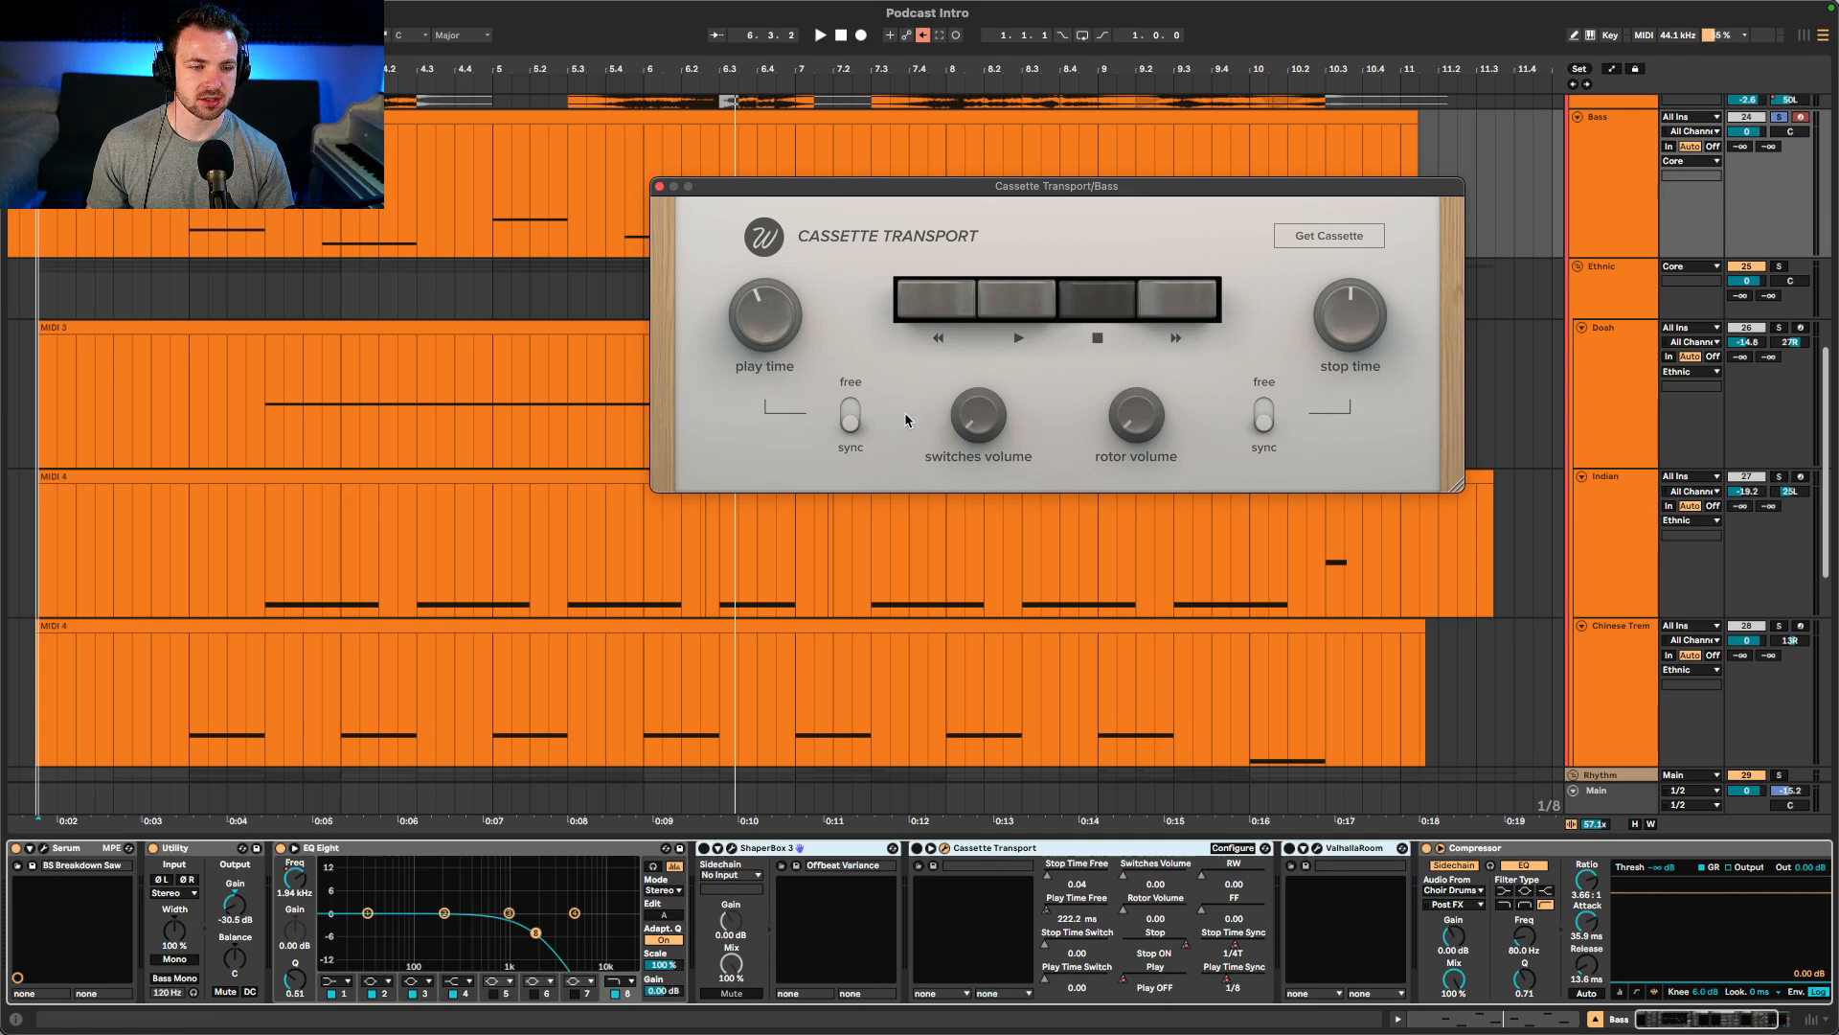
- Delete the ShaperBox 3, Cassette Transport and ValhallaRoom devices from the Bass track
left_click(1058, 854)
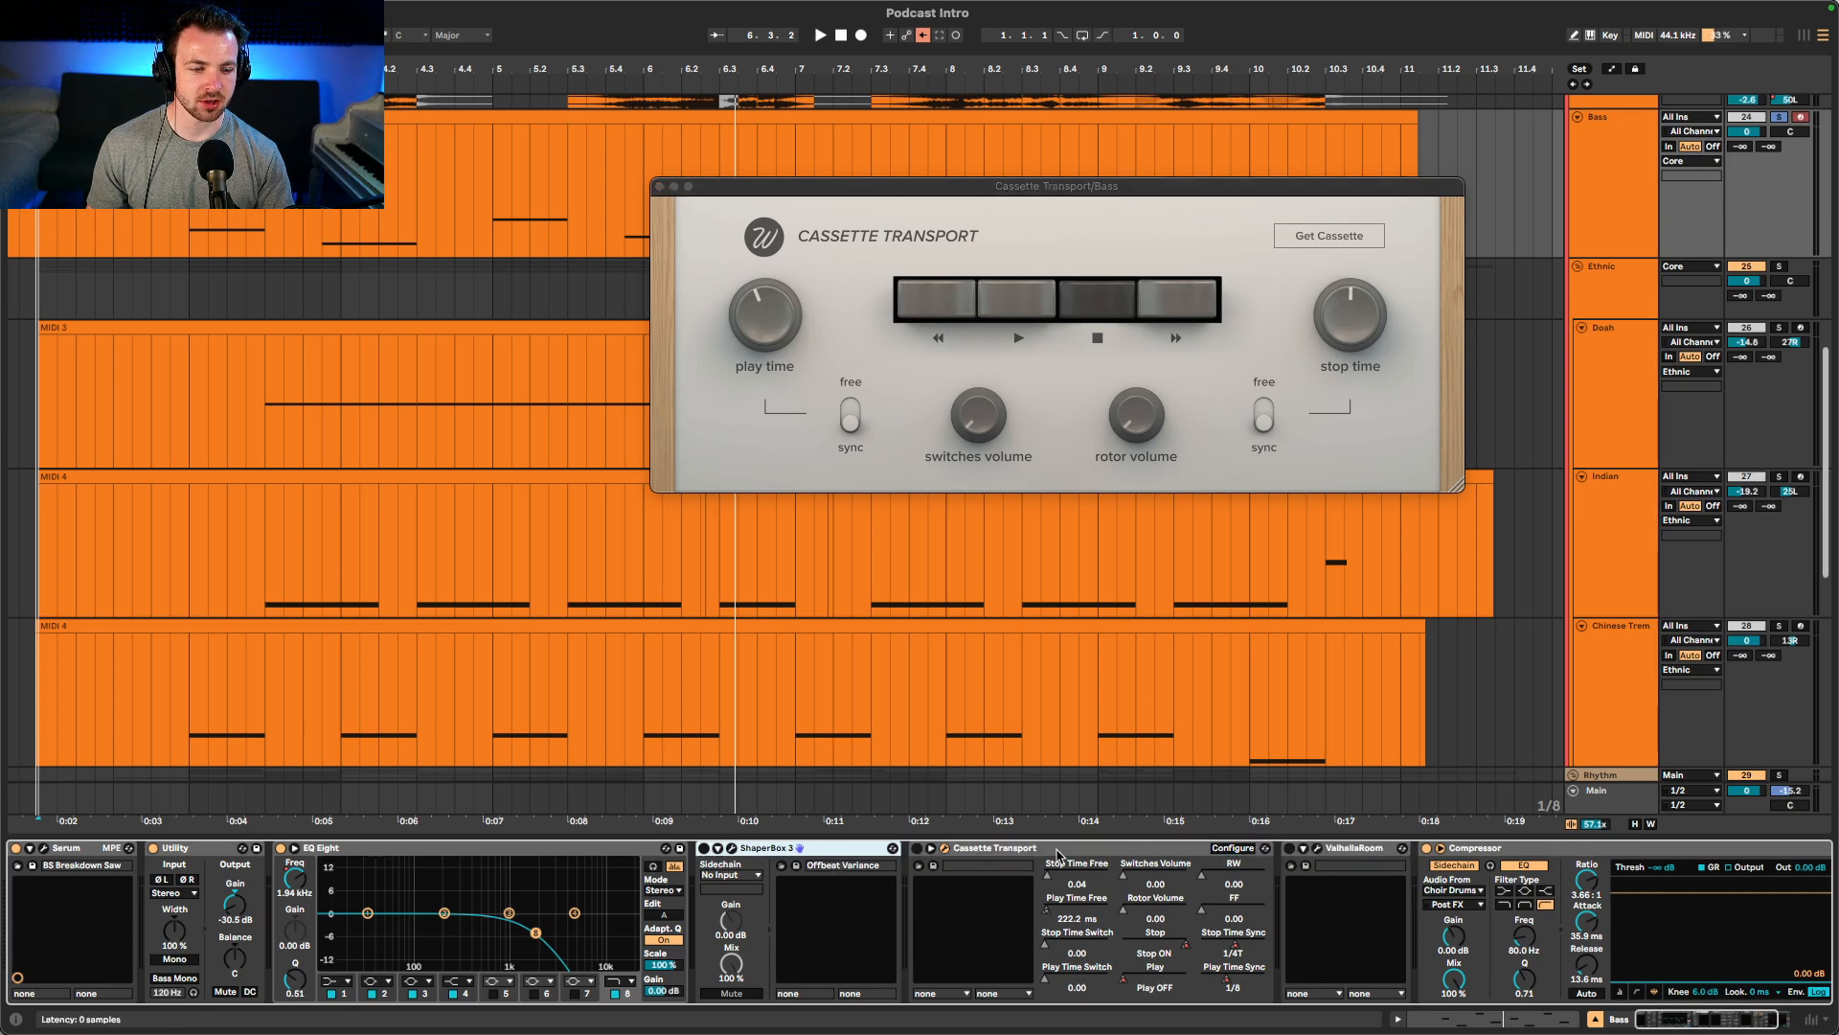
left_click(1344, 852)
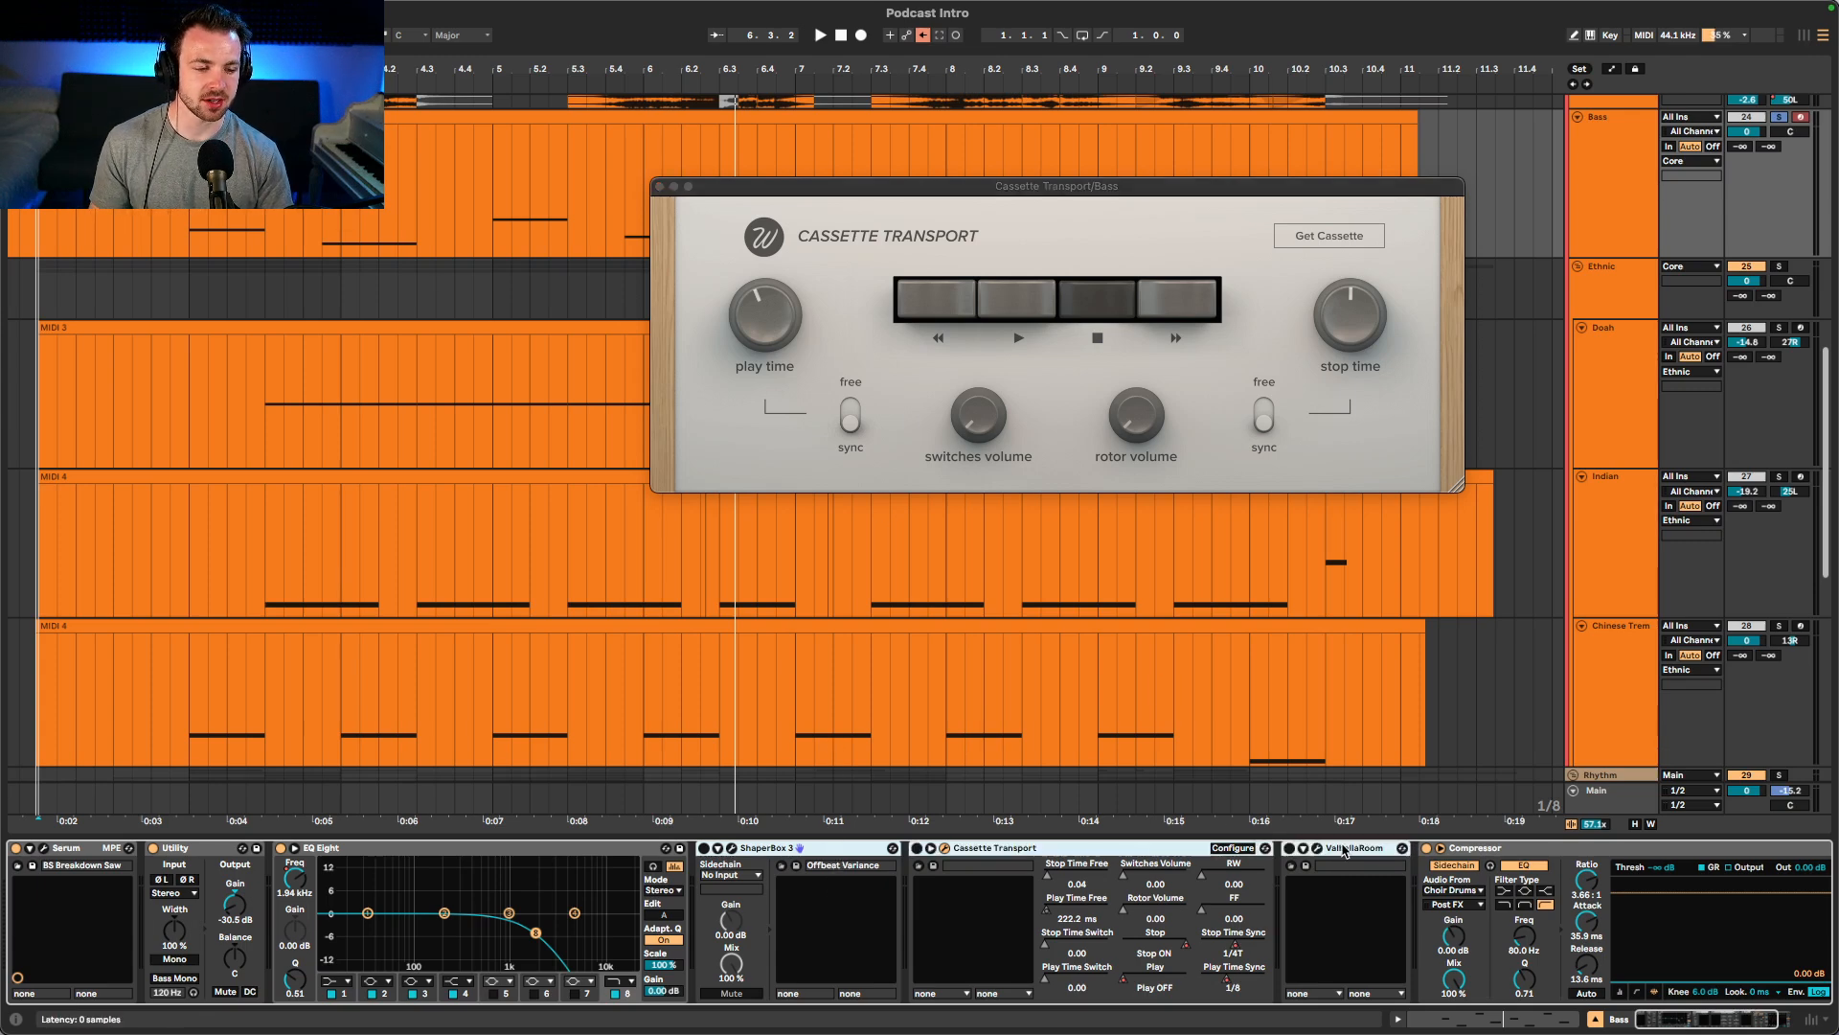
key("Delete")
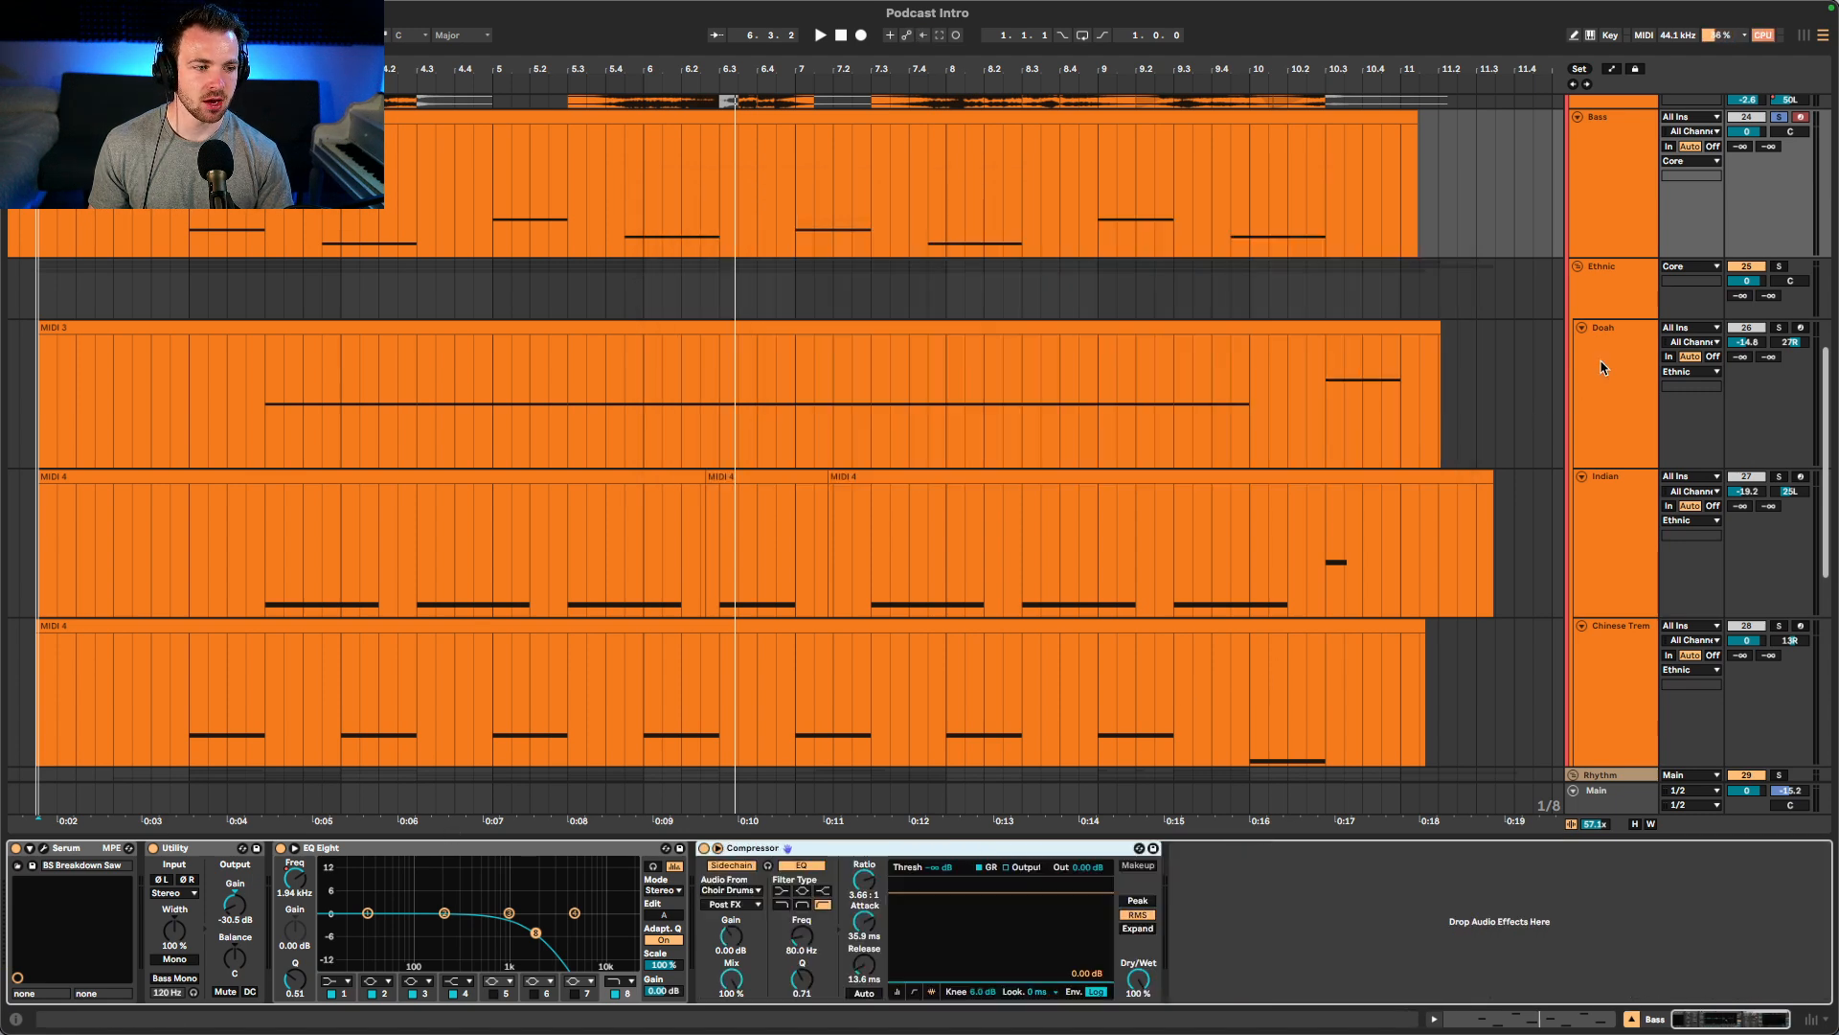
- Play the soloed Bass track from 4.4.1 and from 3.1.1, switching its EQ Eight off and on to compare
left_click(457, 192)
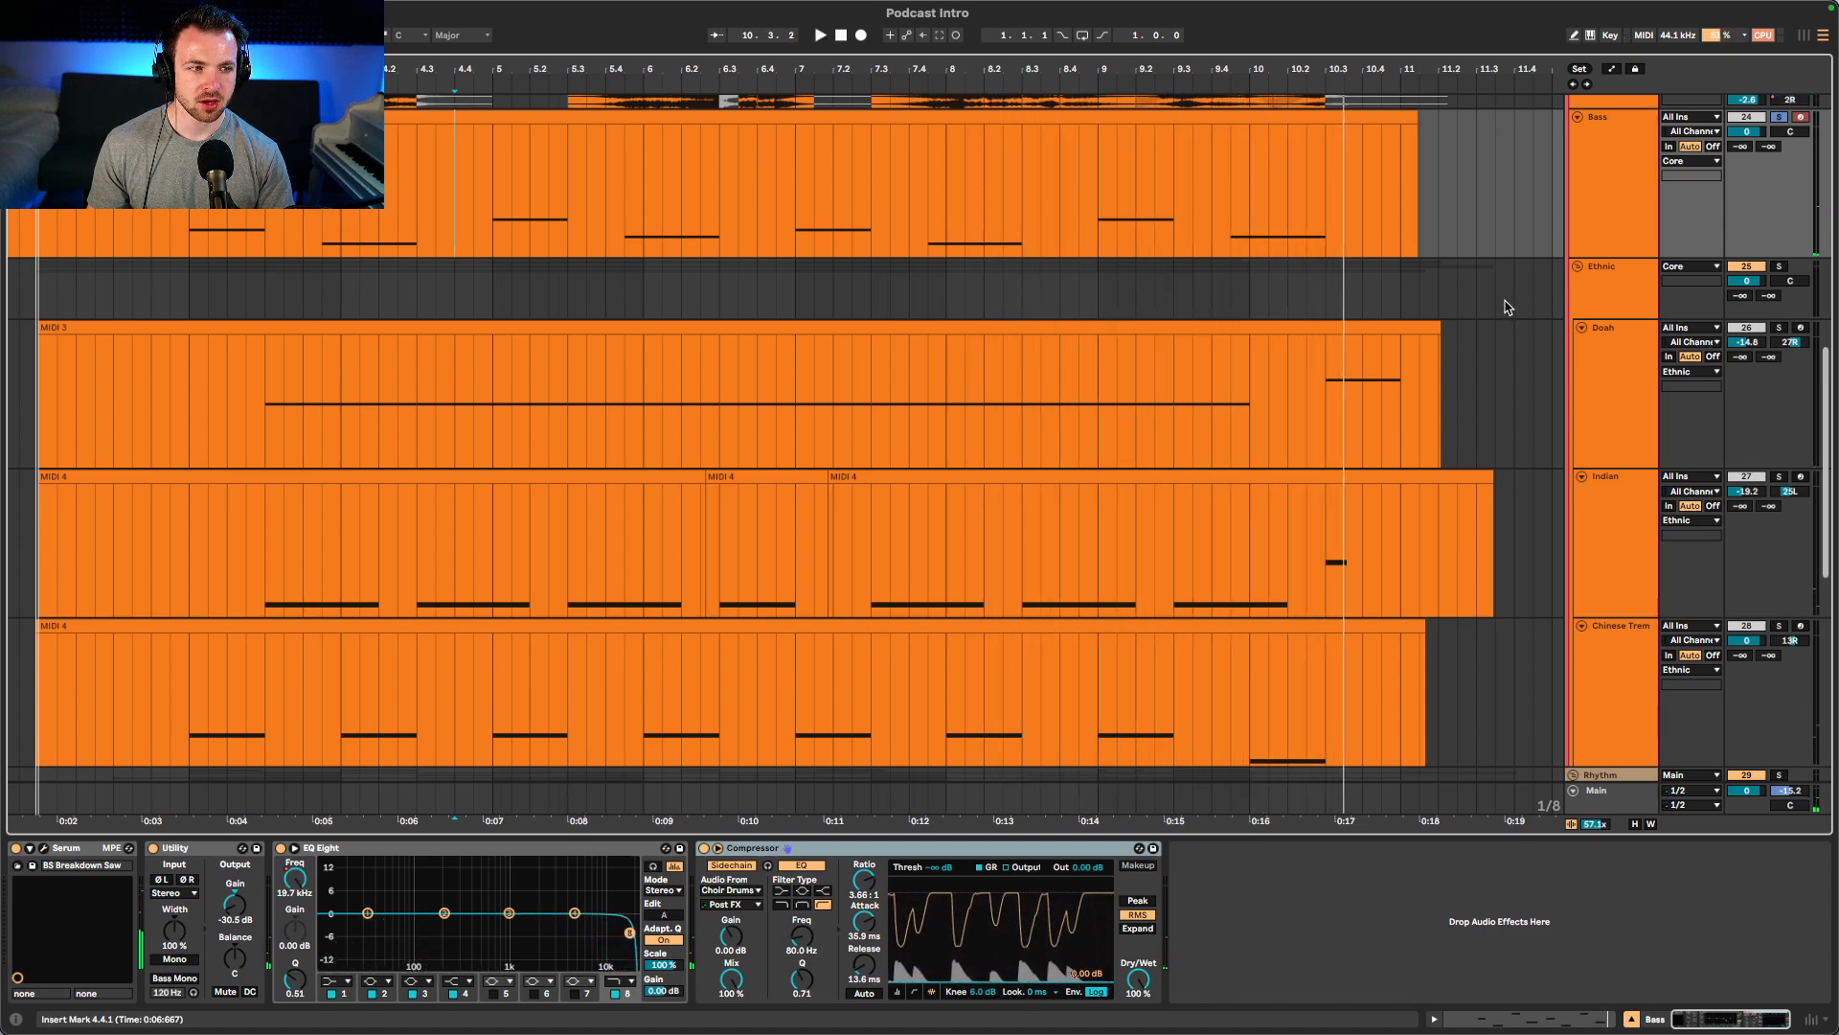
key("space")
left_click(281, 848)
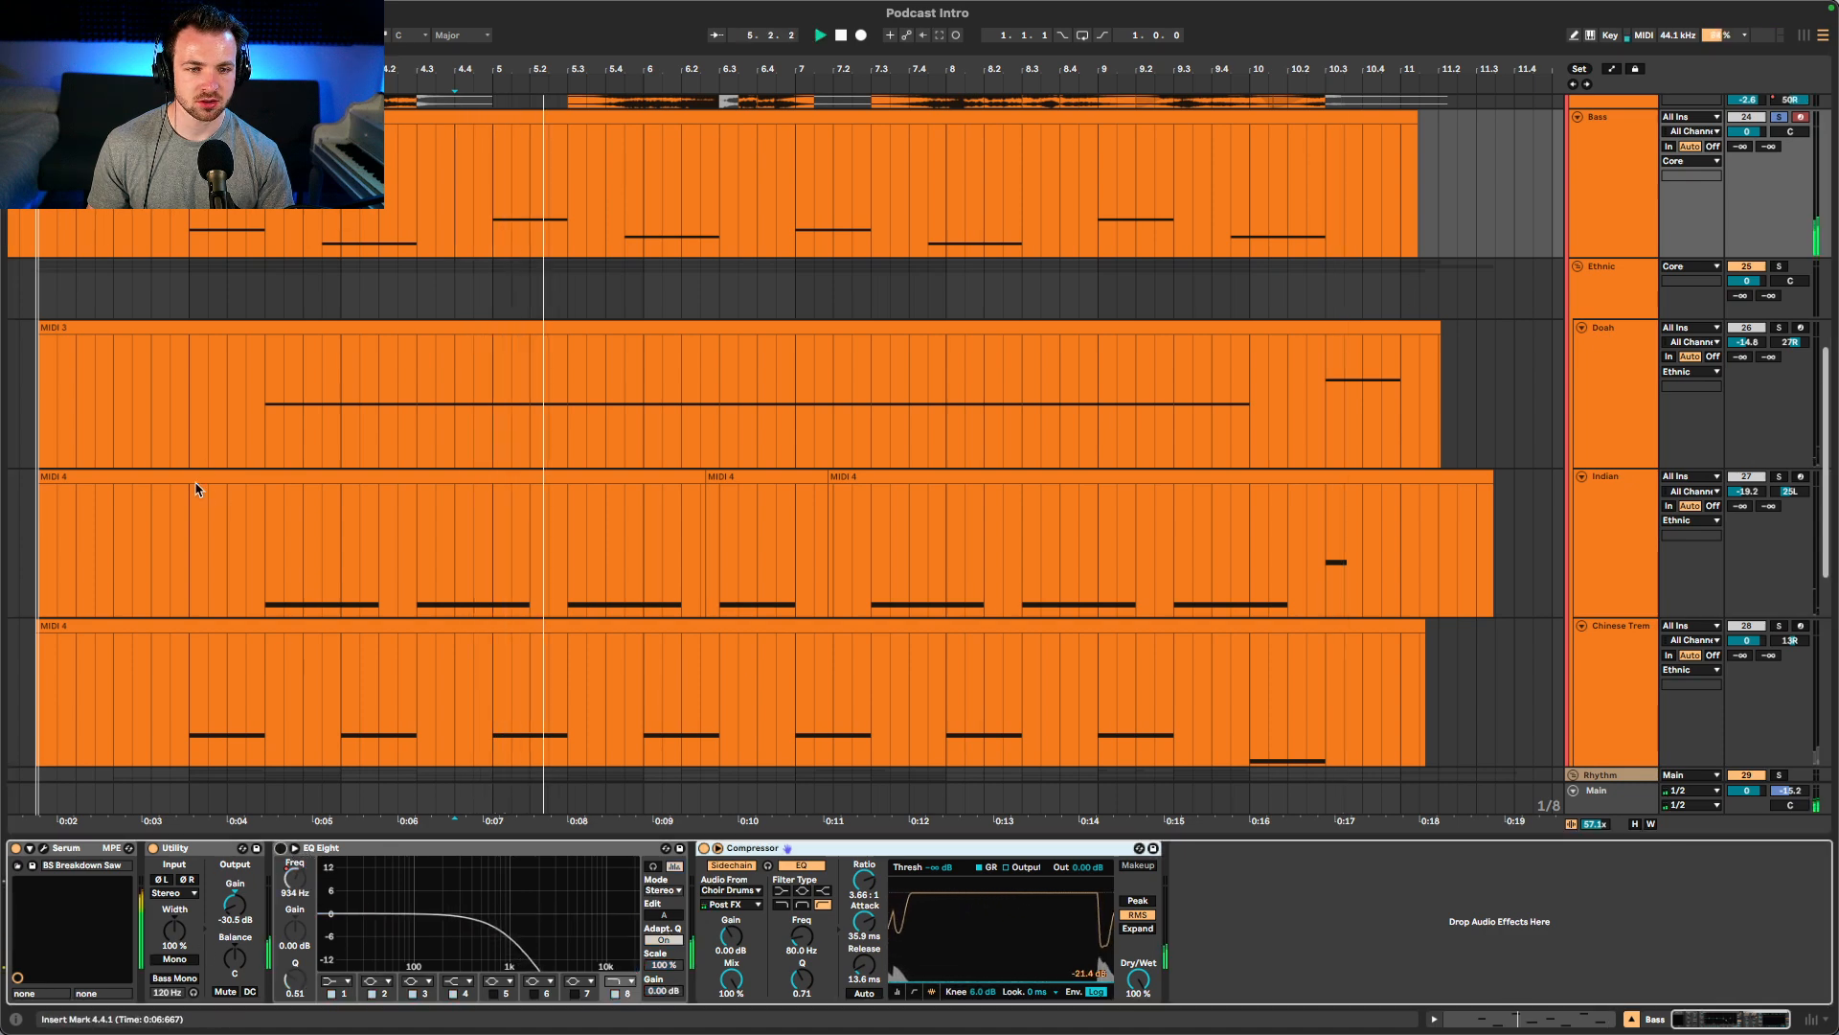
left_click(192, 236)
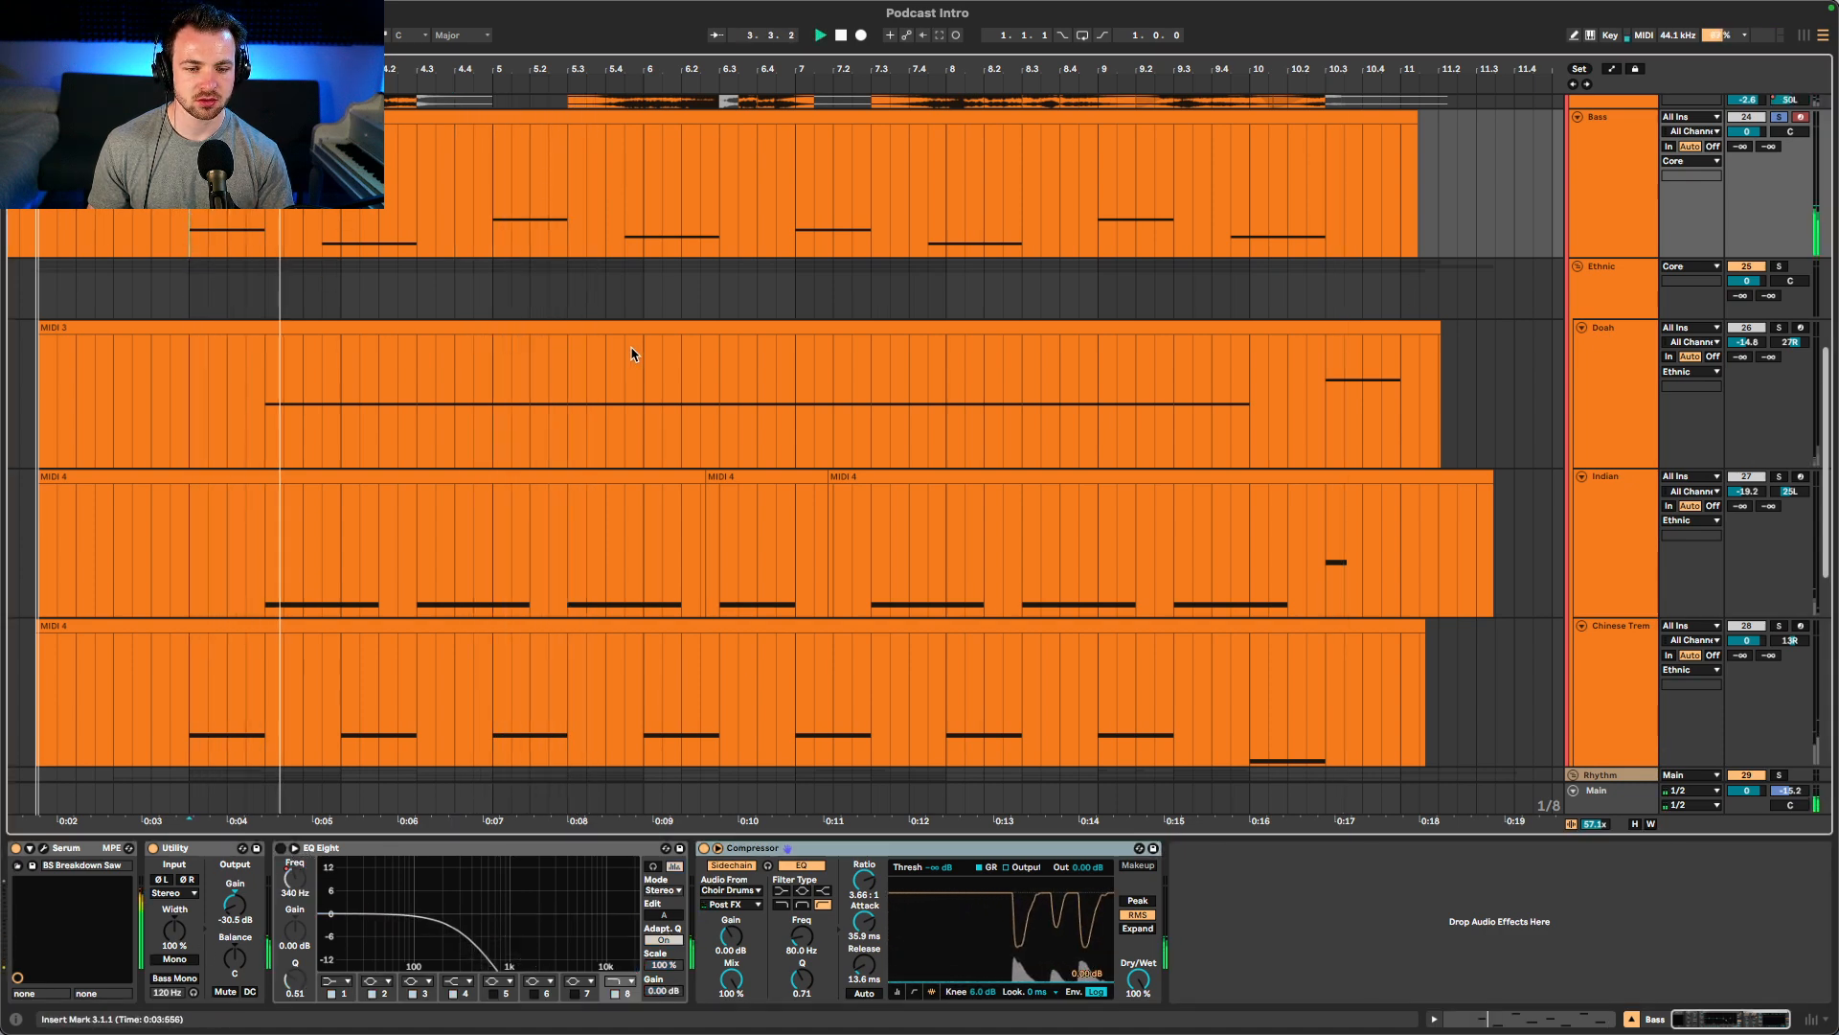
left_click(281, 849)
key("space")
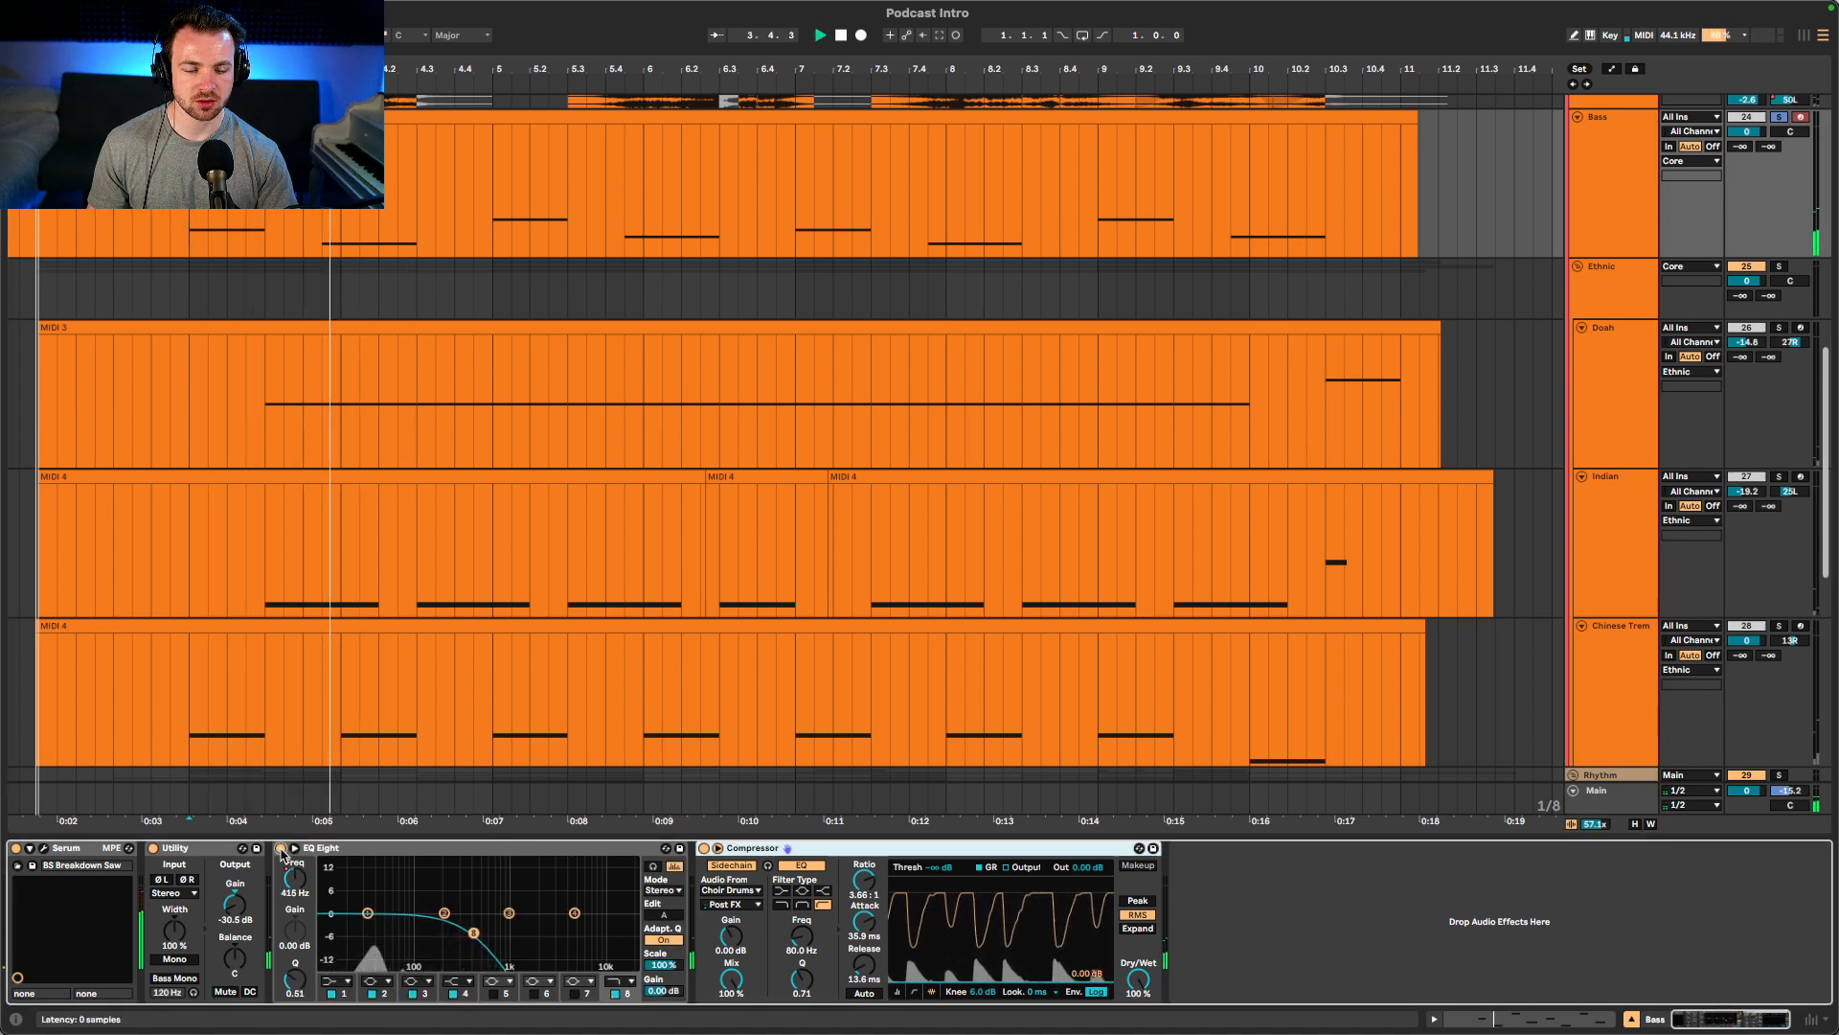
key("space")
left_click(280, 849)
- Solo the LW 1 vocal together with the Bass and compare the pair with the Bass EQ Eight off and on
scroll(1141, 304, "up", 10)
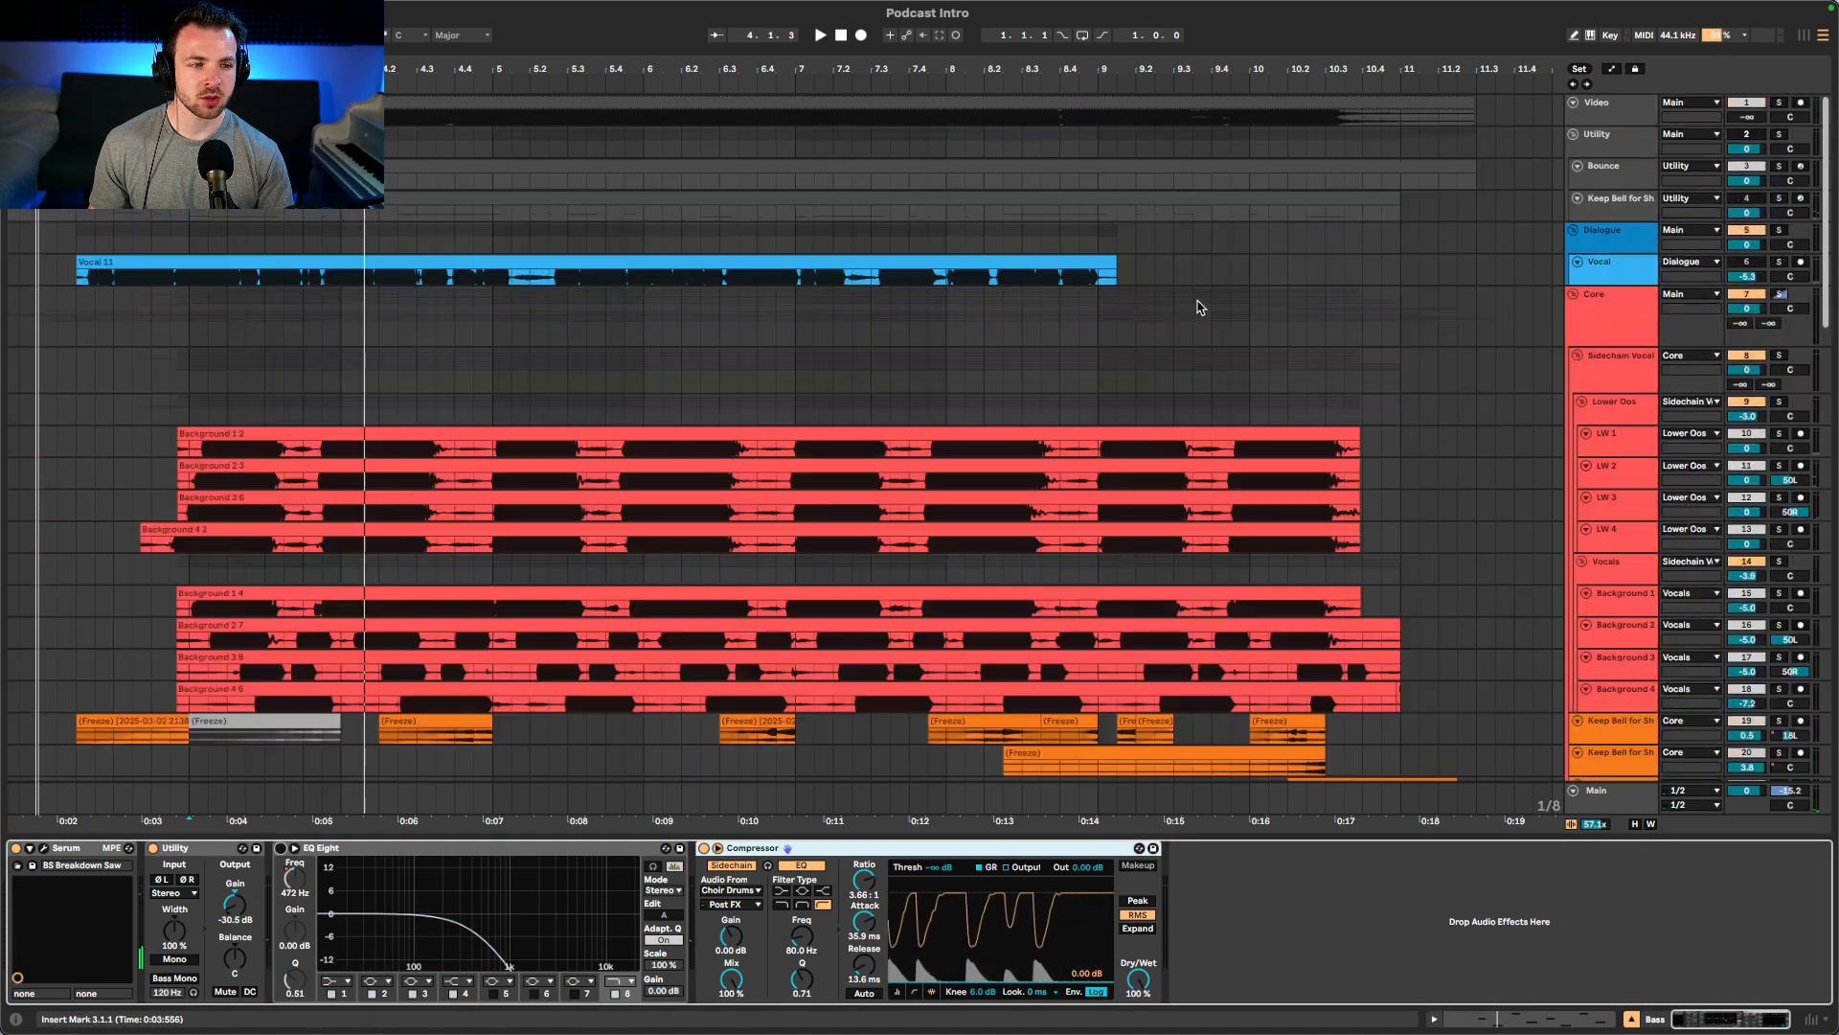
scroll(1614, 442, "down", 1)
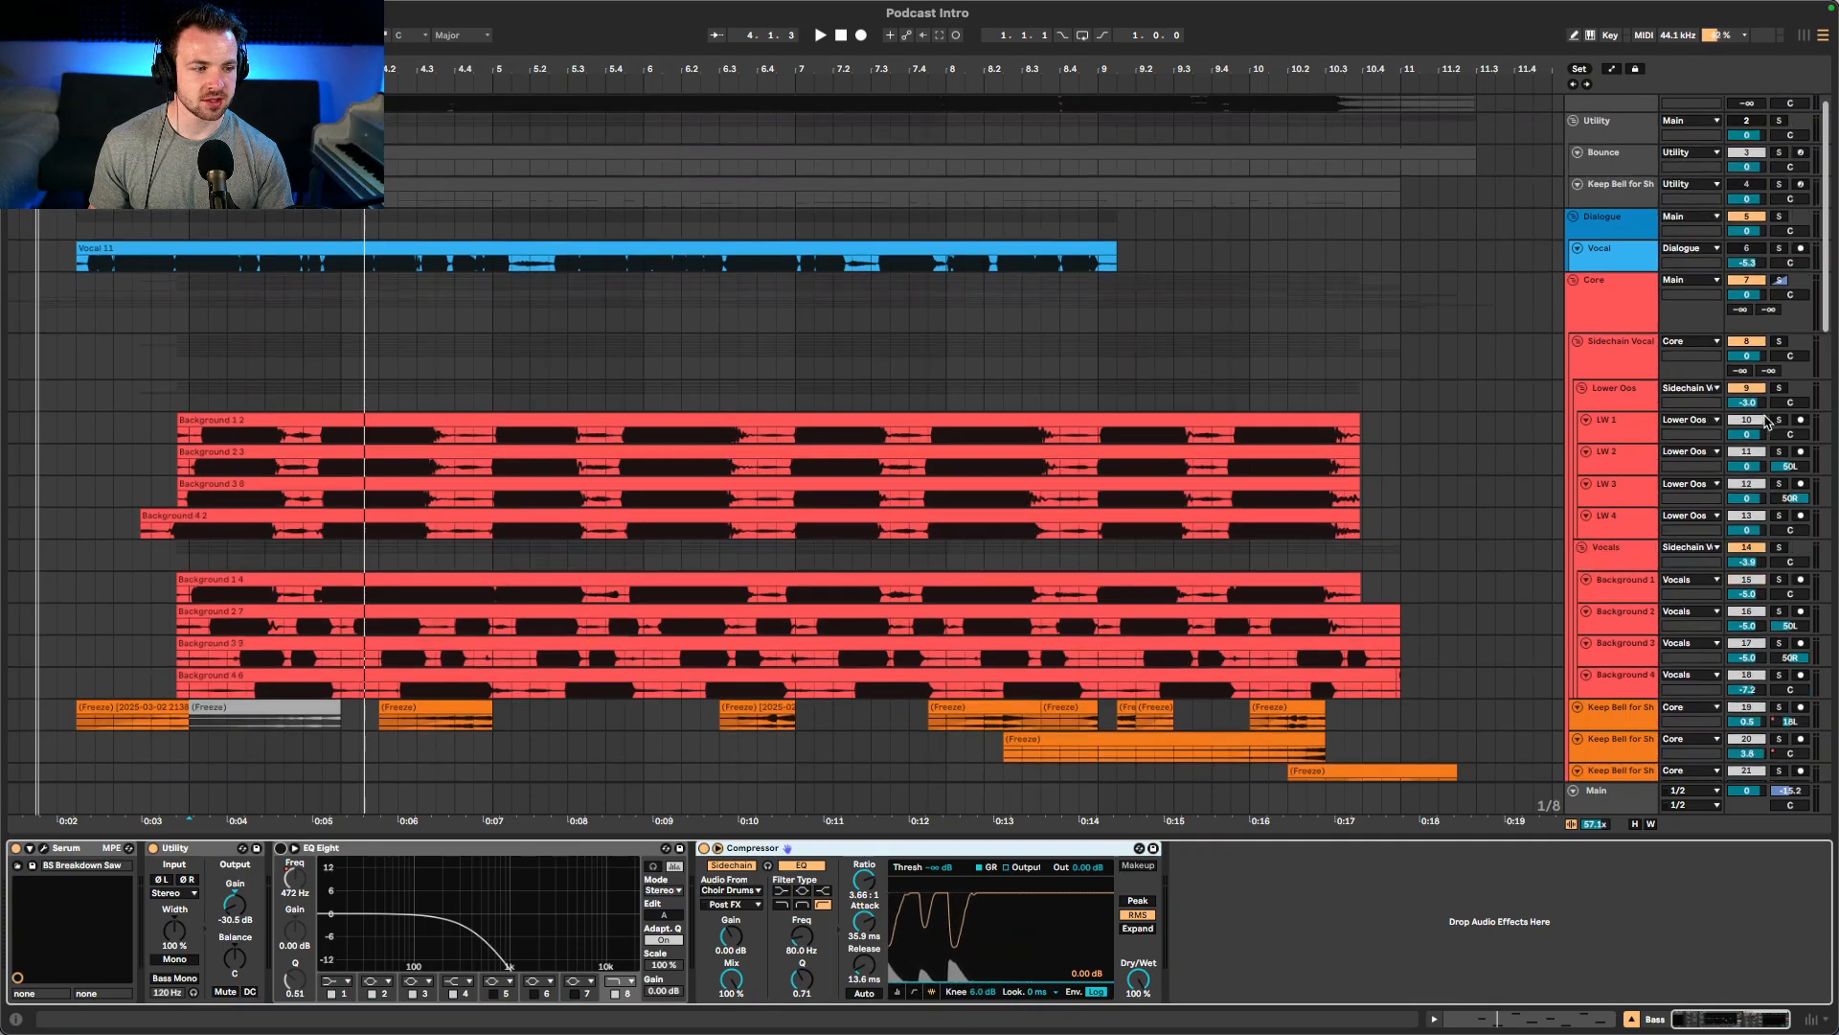
left_click(1777, 422)
scroll(1073, 427, "down", 10)
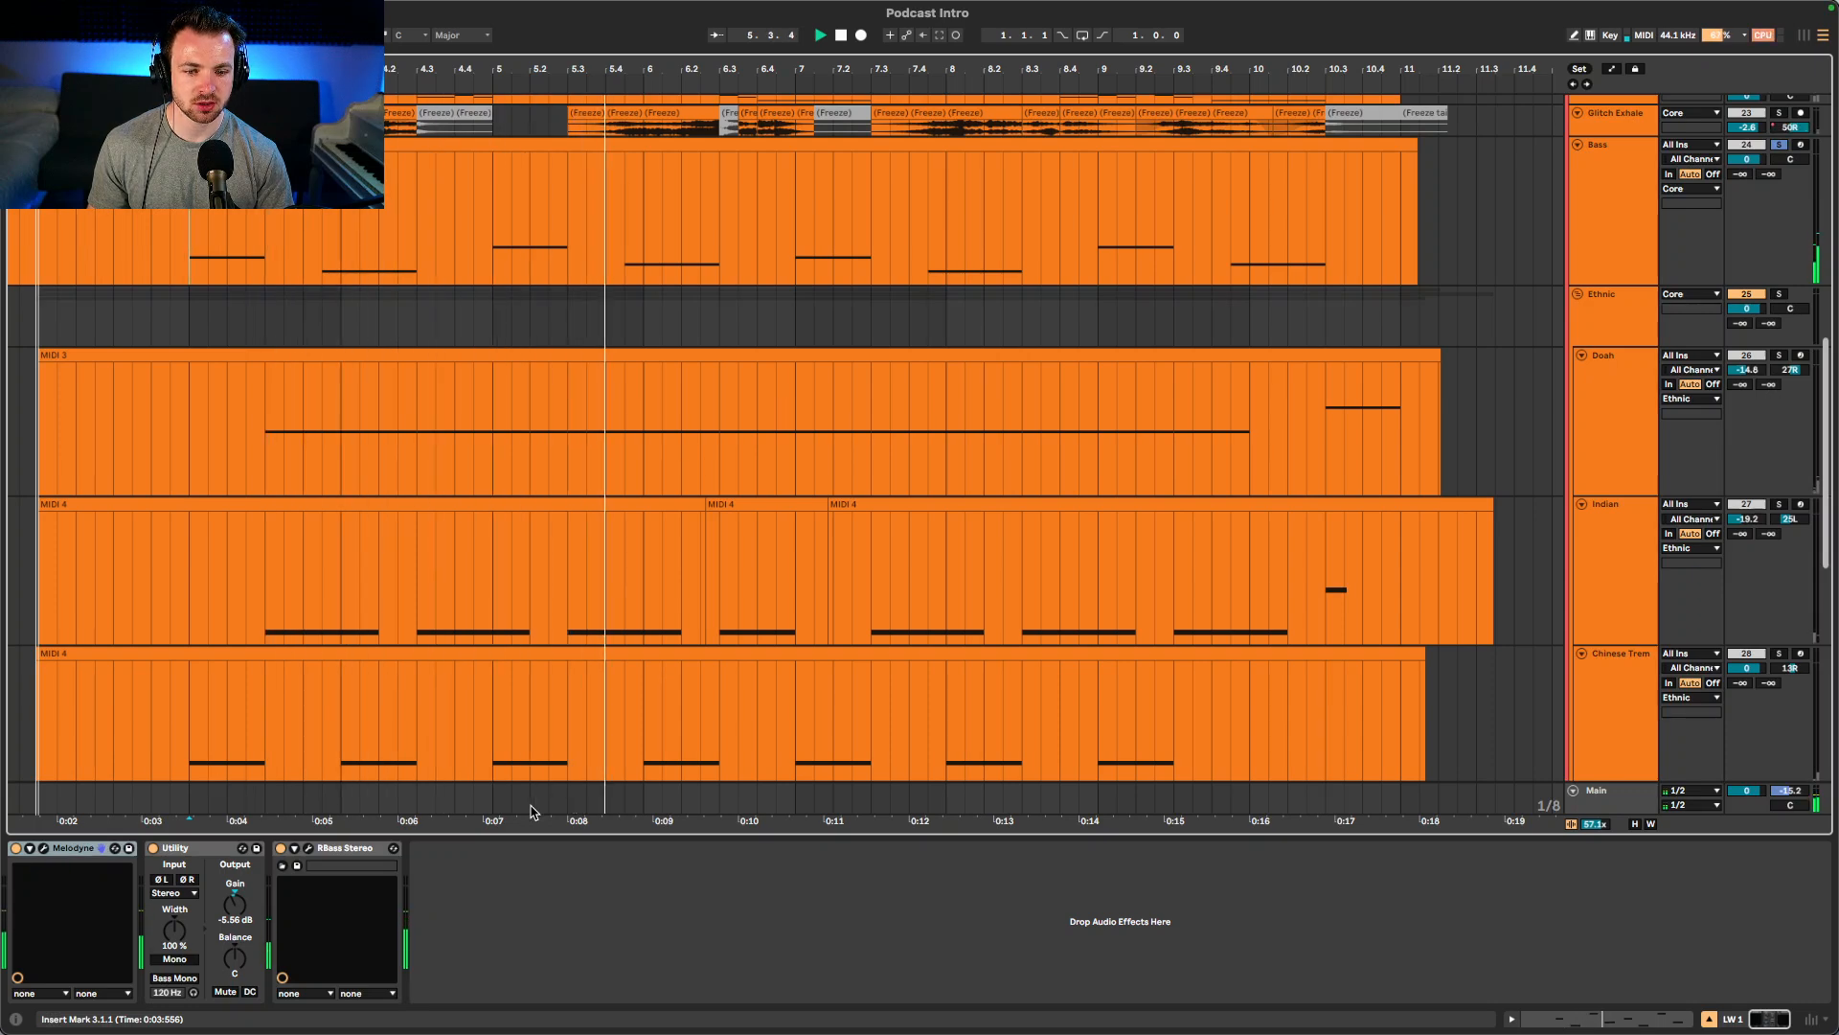
left_click(1609, 203)
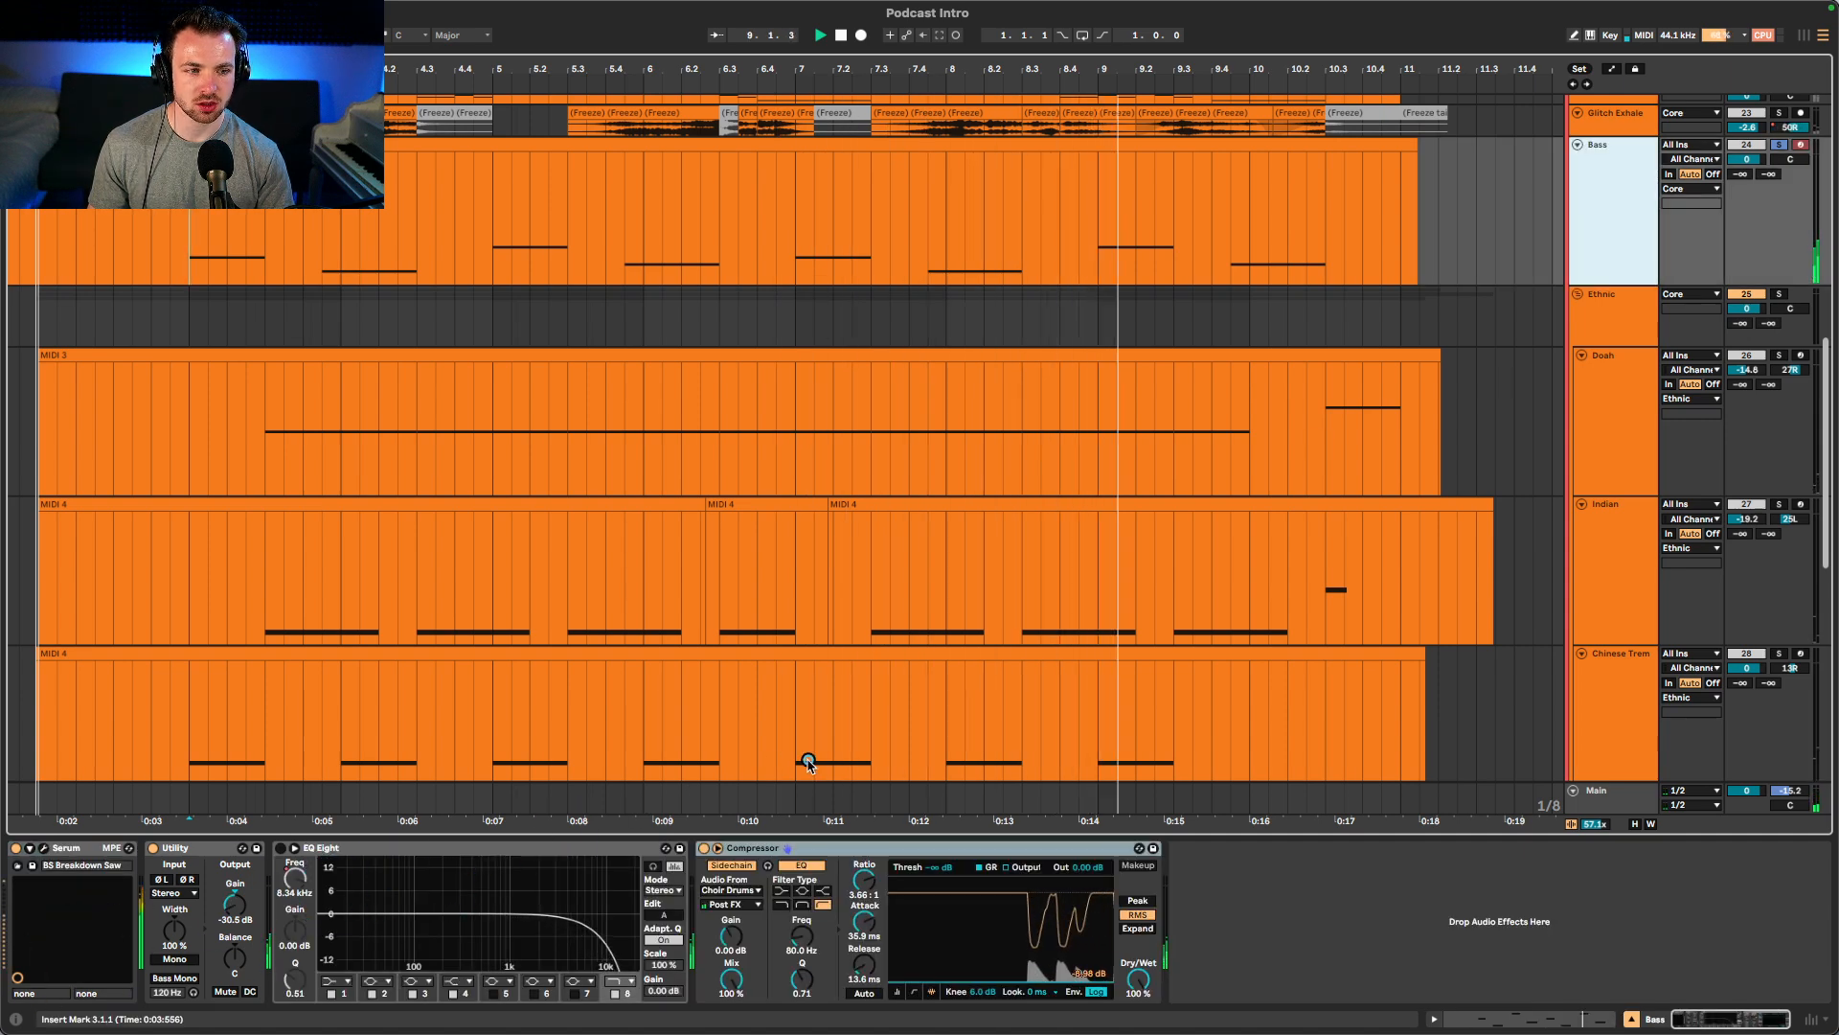
left_click(282, 849)
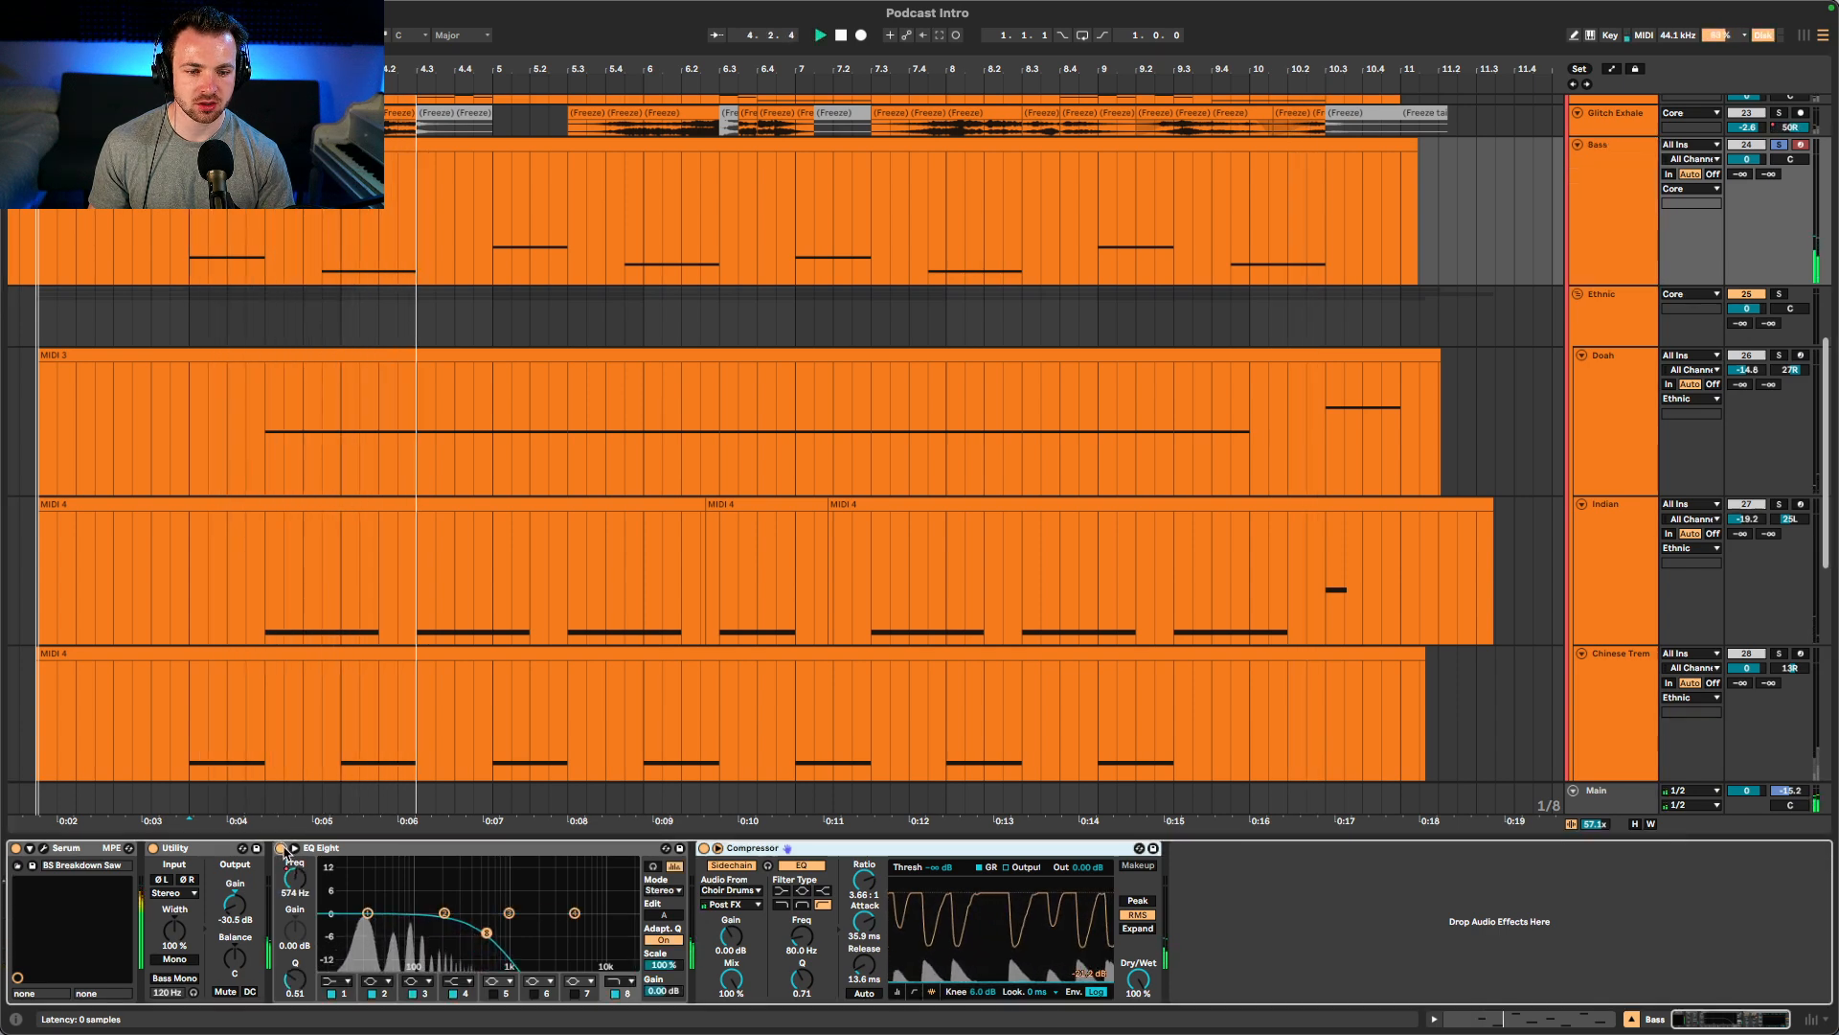
key("space")
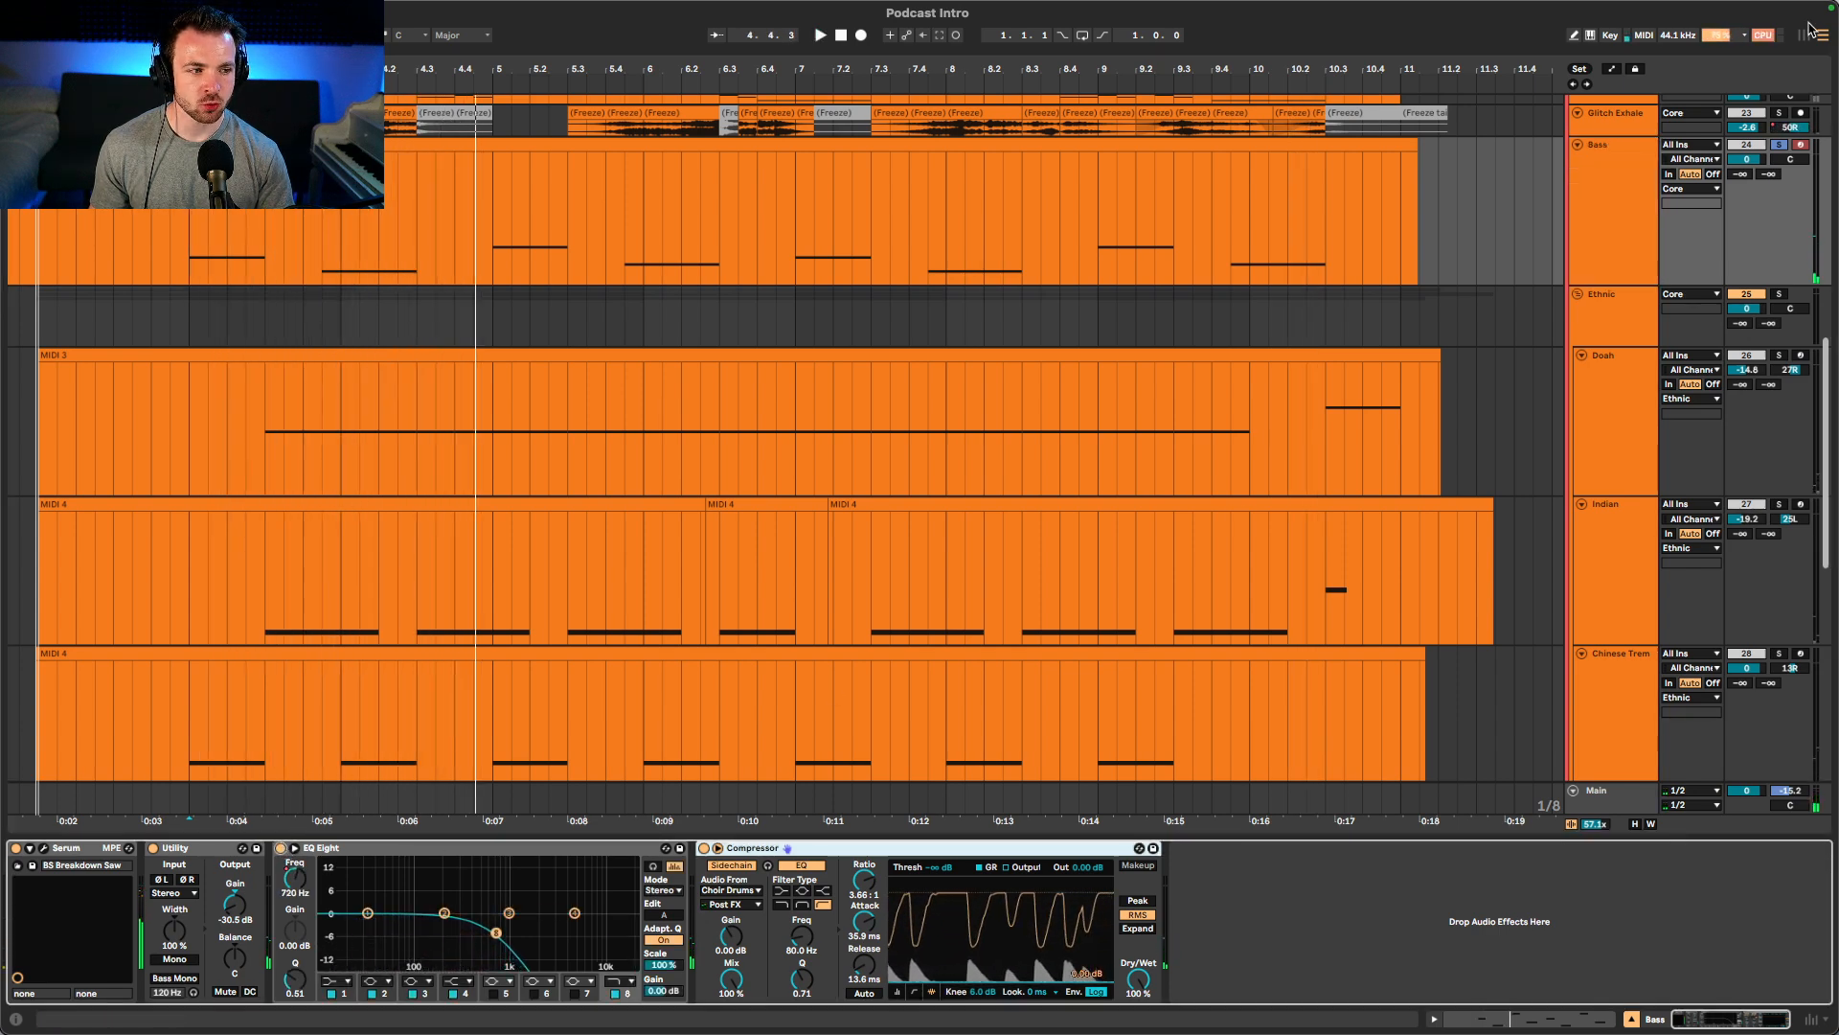
- Take the tracks out of solo and play the full mix with the Bass EQ Eight bypassed and active
left_click(1780, 148)
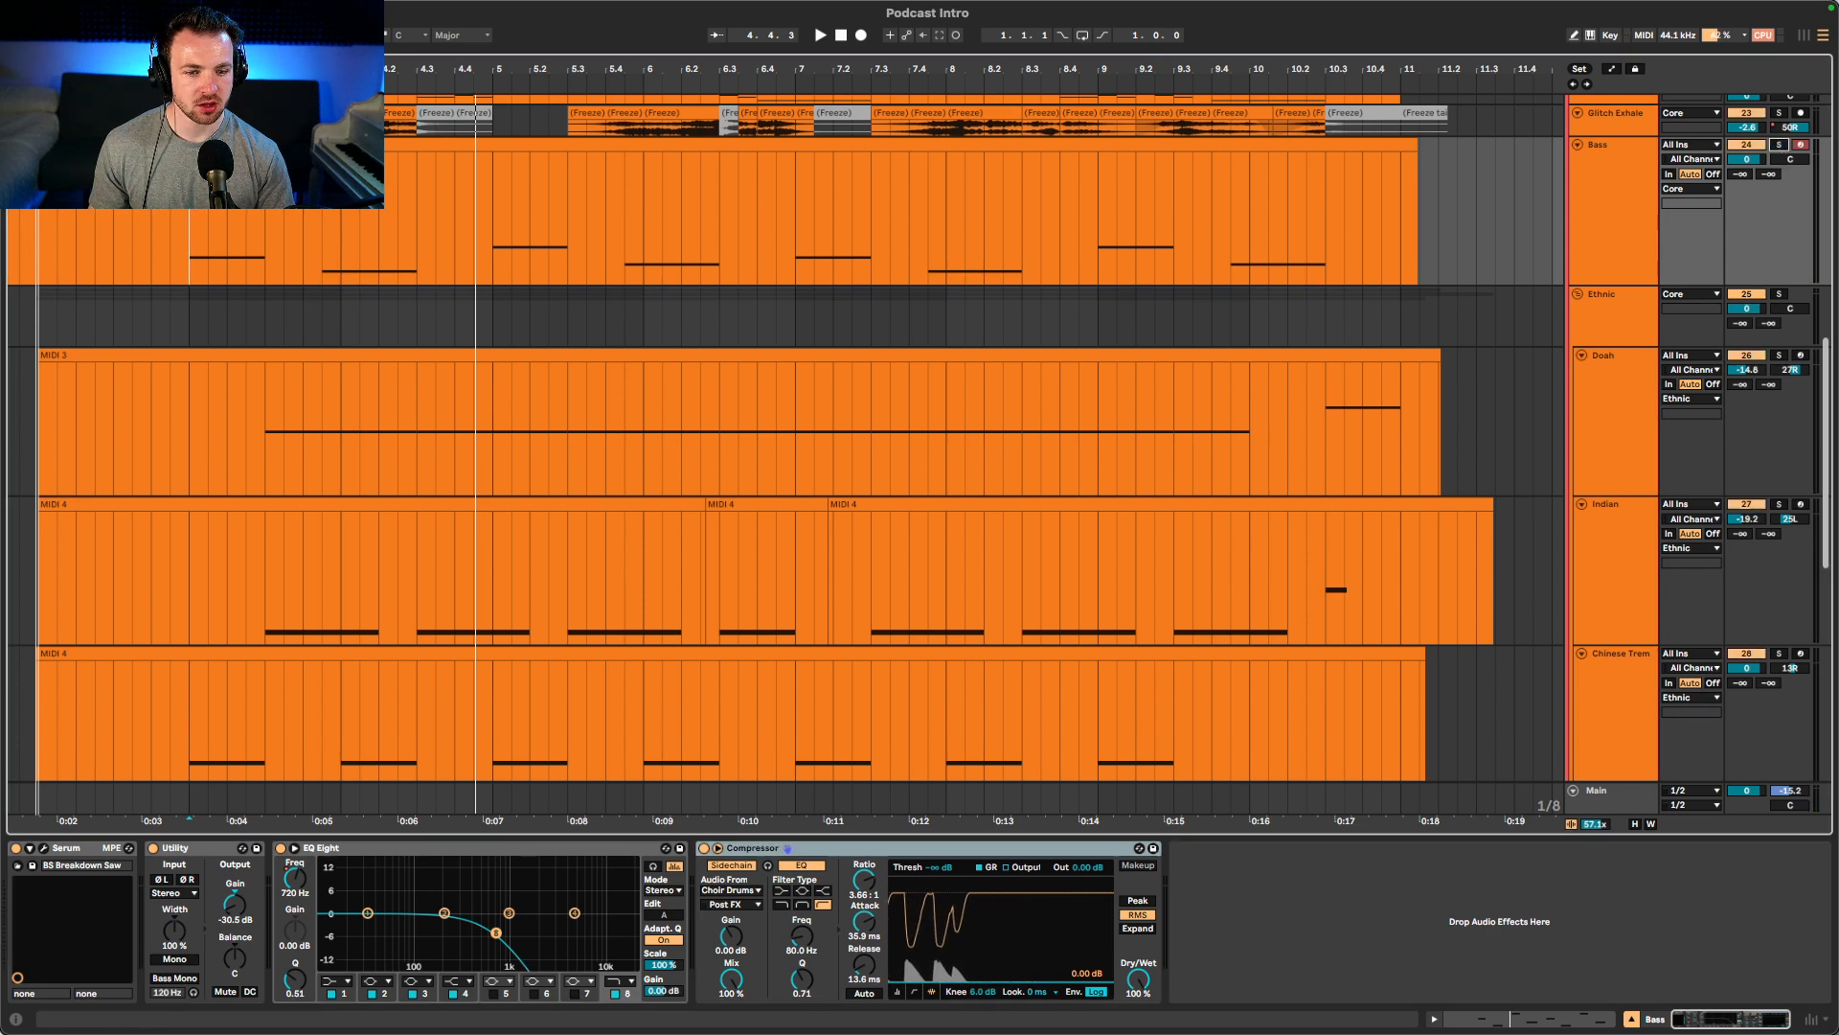
left_click(279, 849)
key("space")
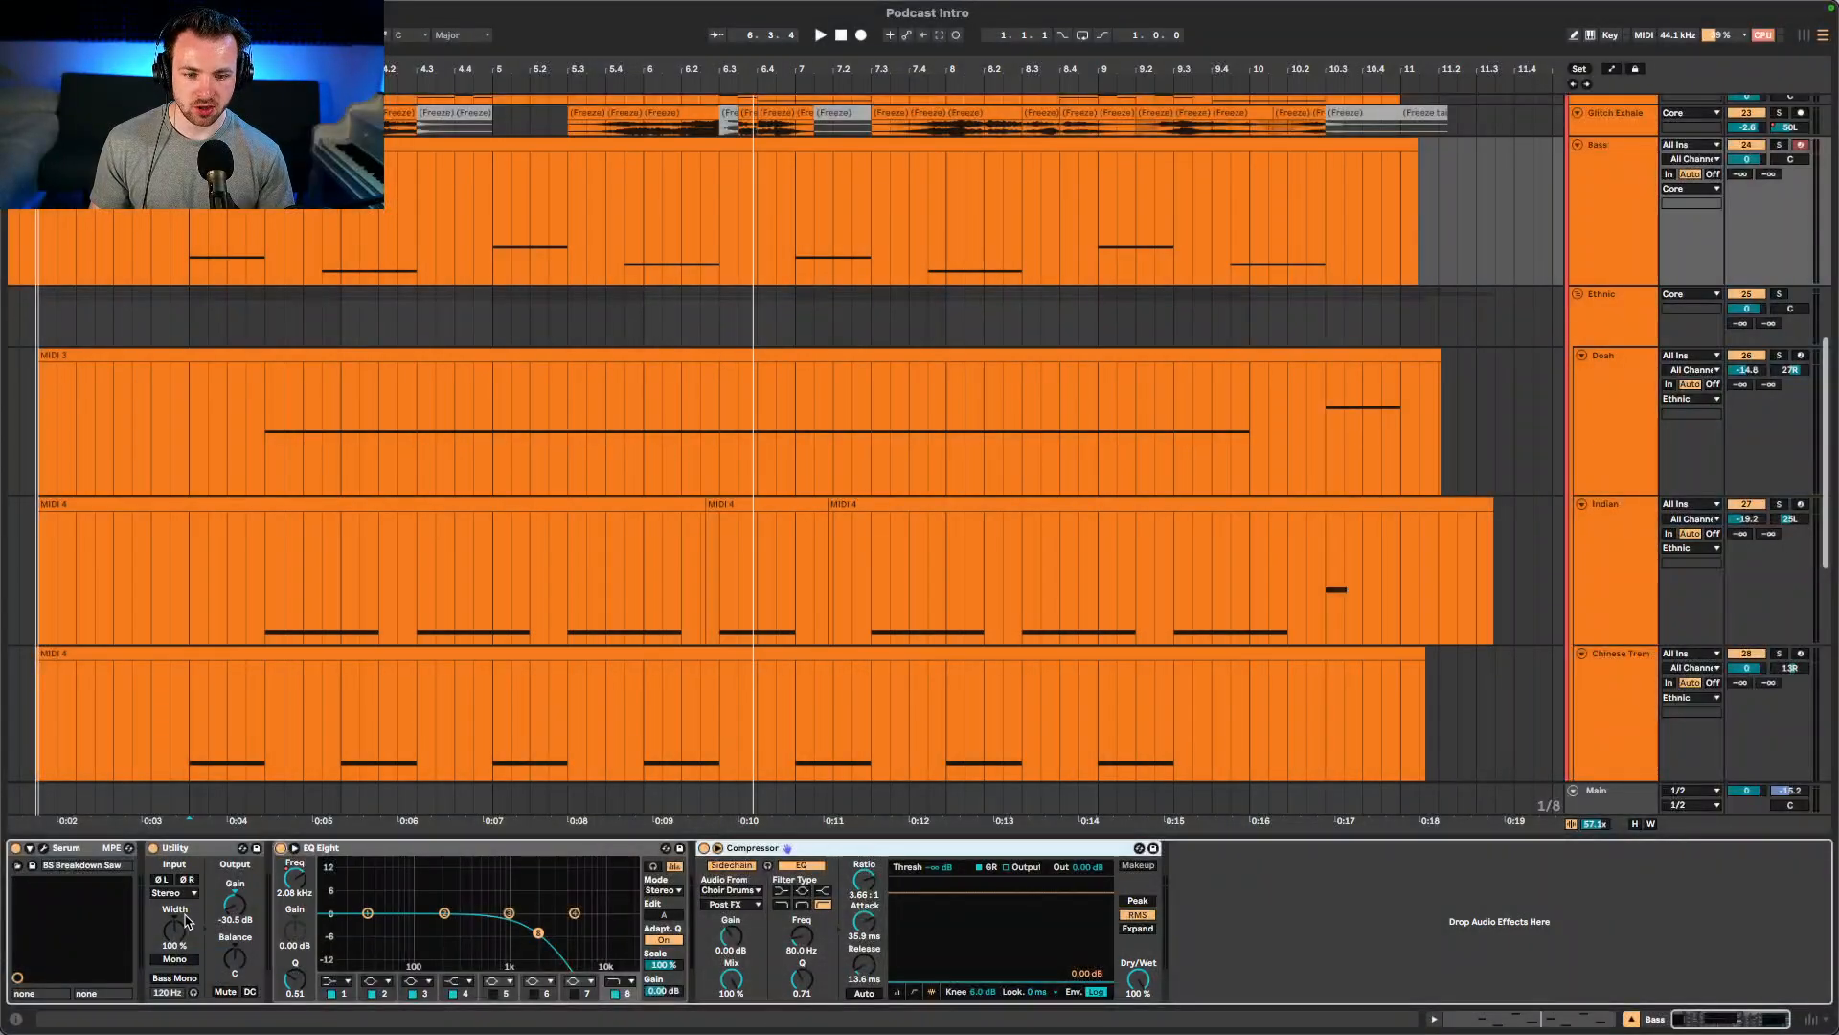
key("space")
mouse_move(293, 881)
left_mouse_down()
mouse_move(293, 920)
mouse_move(295, 871)
left_mouse_up()
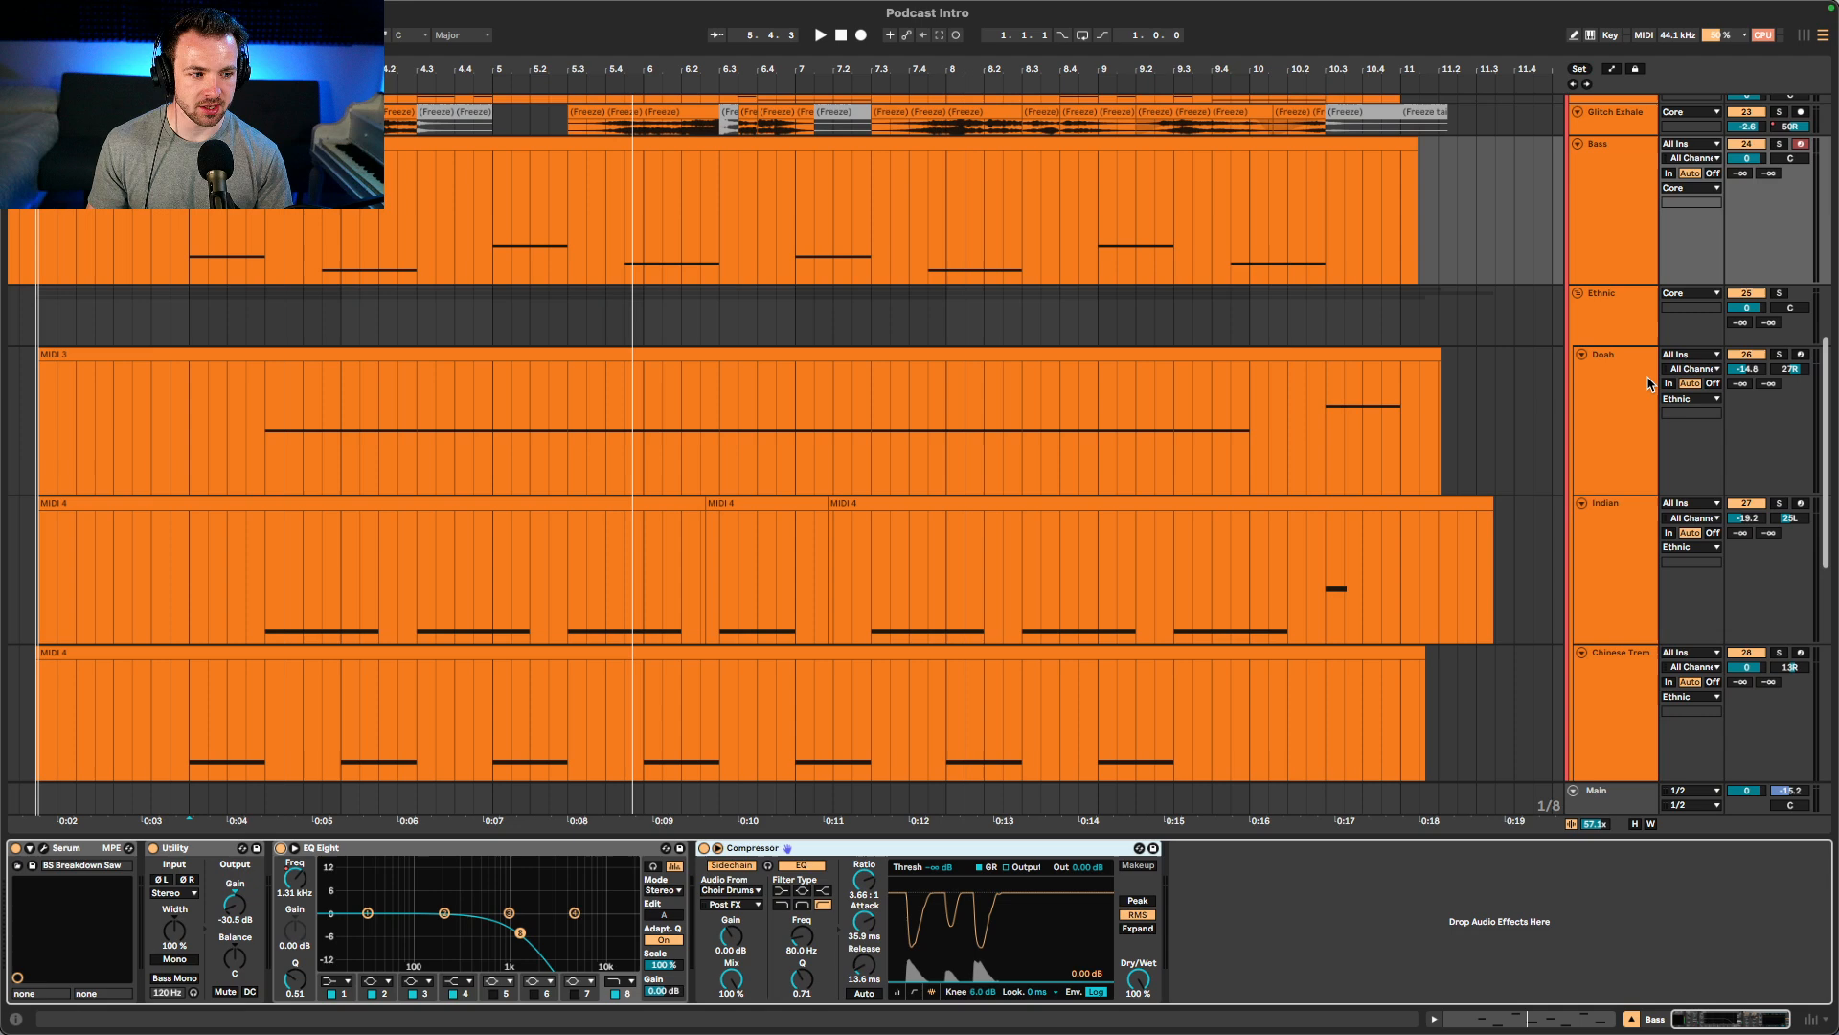
- Select 2.4.3 to 11.2.1 across the Doah, Indian and Chinese Trem tracks and play them in solo
left_click(1609, 379)
left_click(1605, 694, "shift")
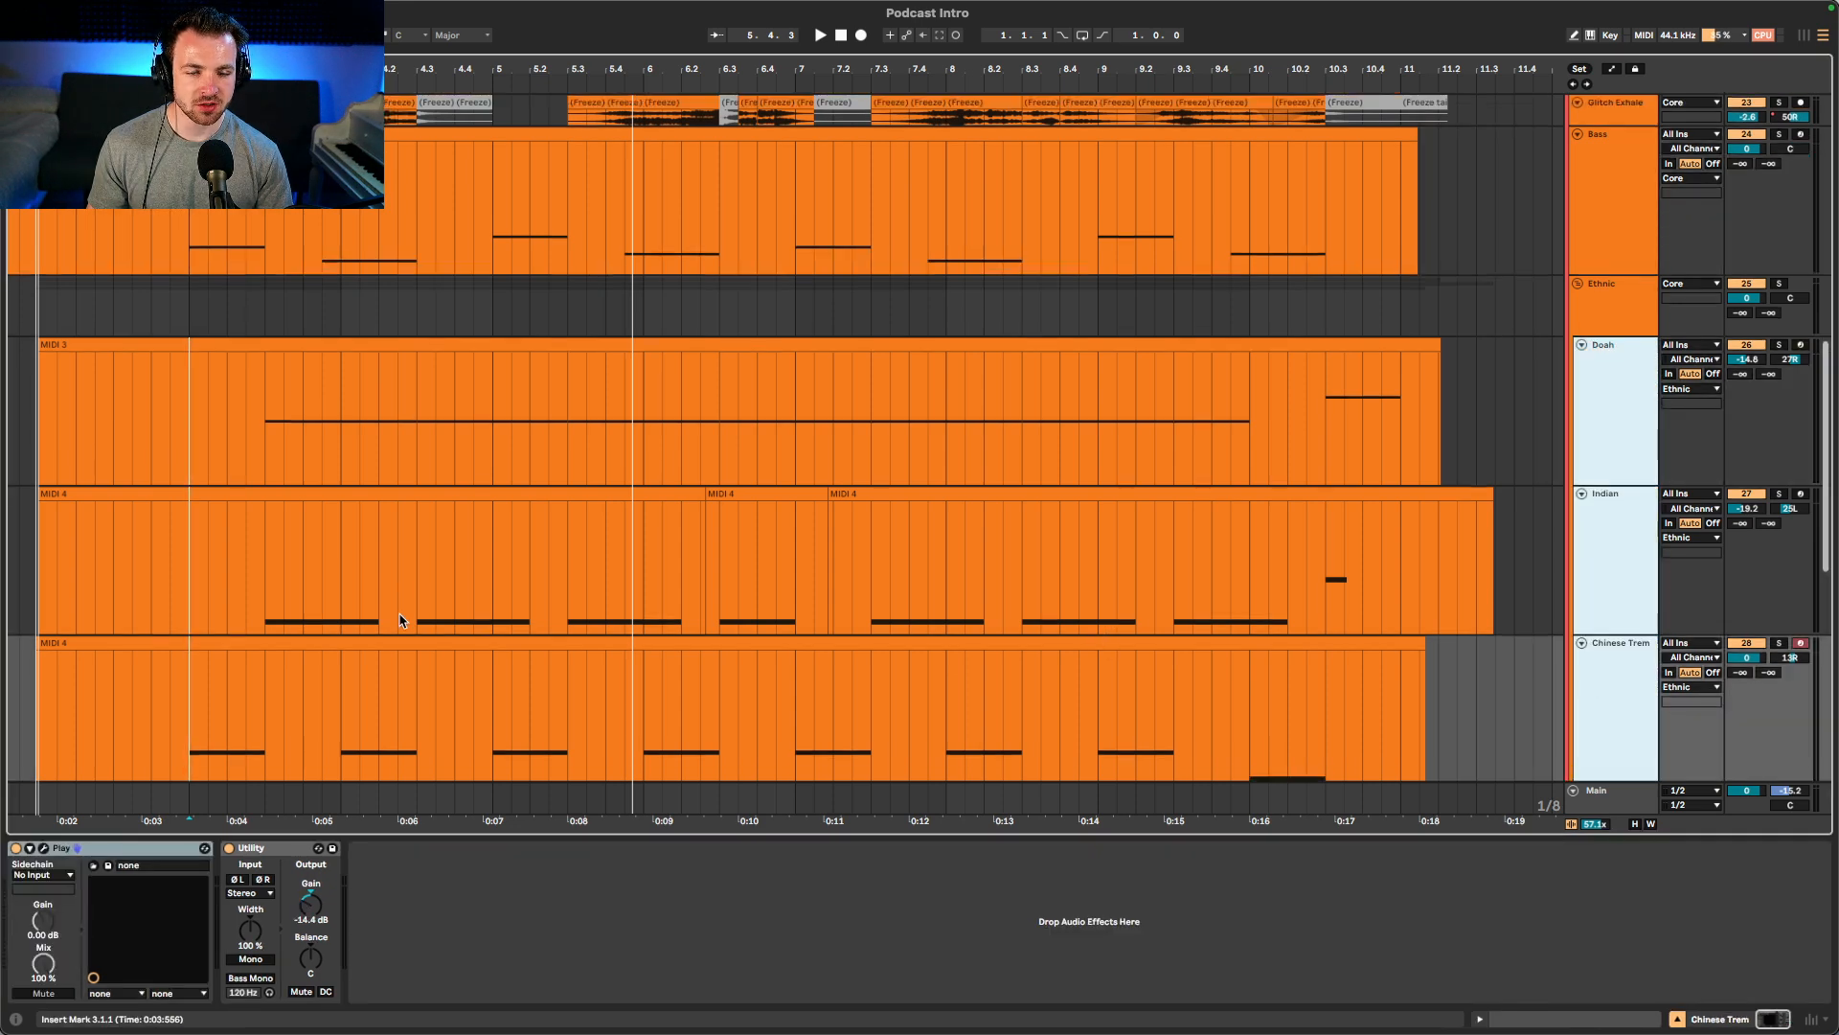
scroll(262, 462, "down", 1)
left_click_drag(171, 390, 1422, 666)
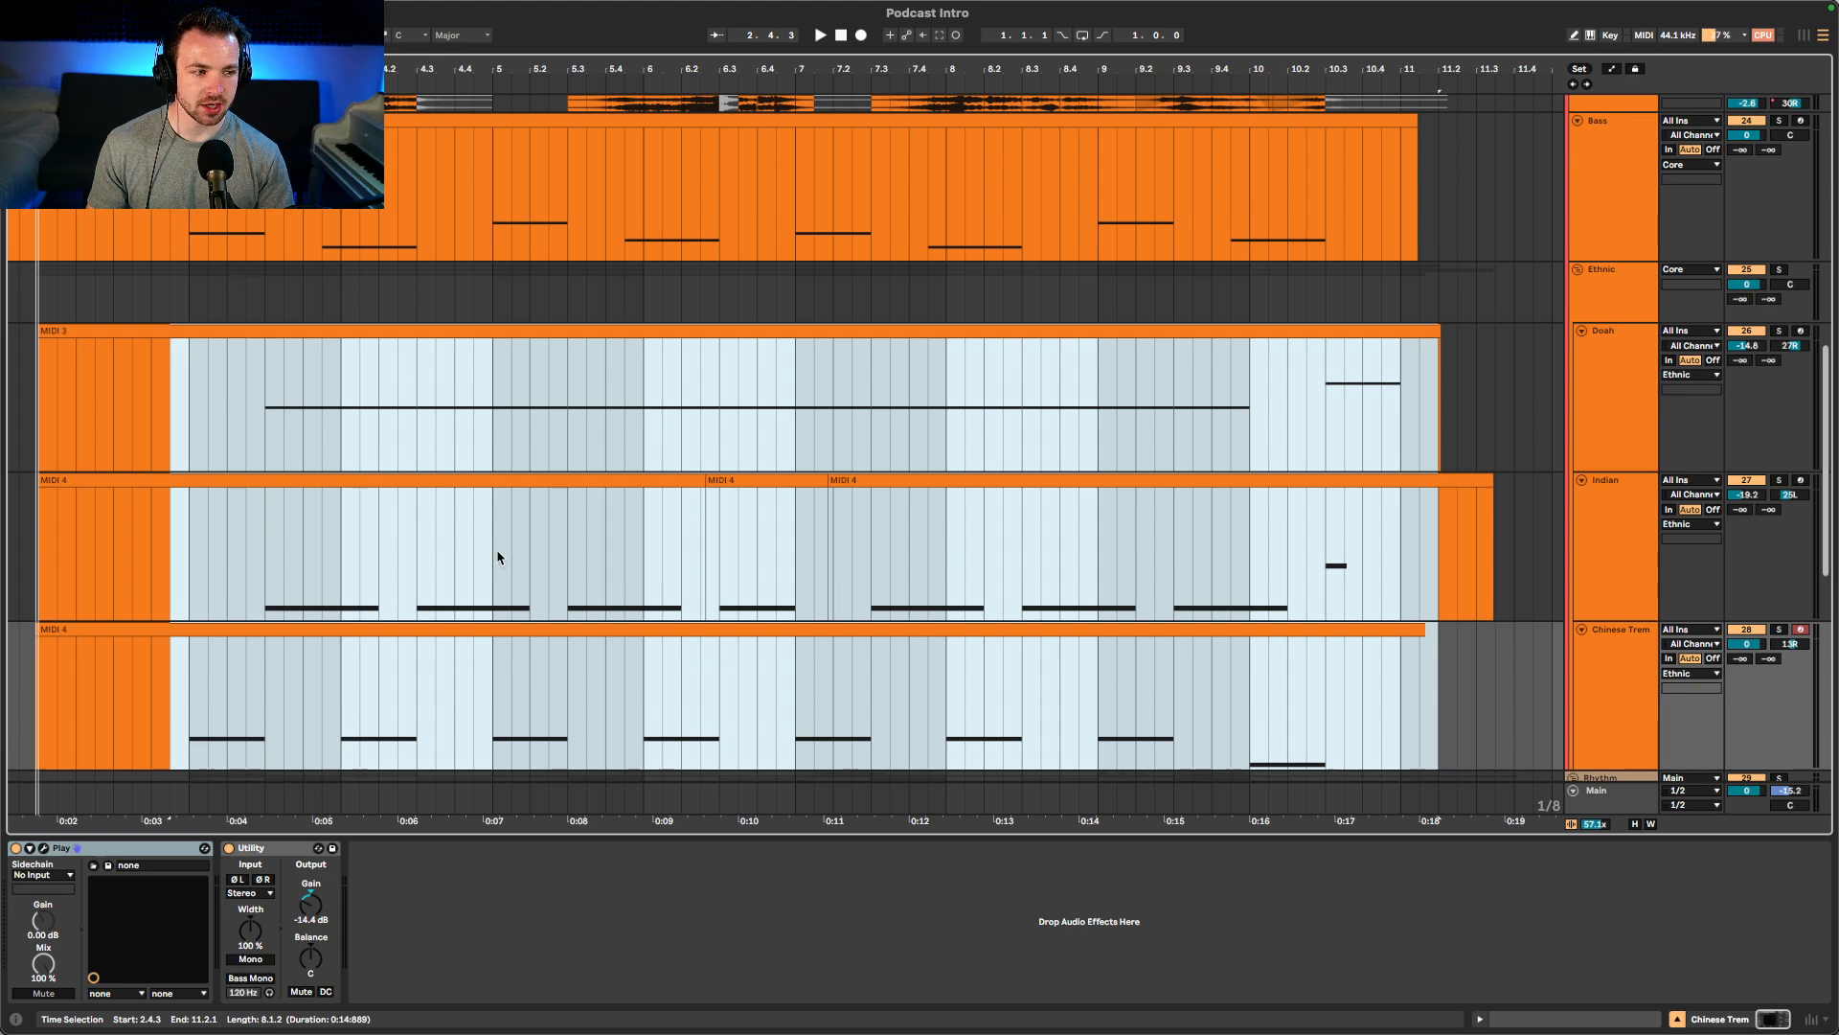
key("s")
key("space")
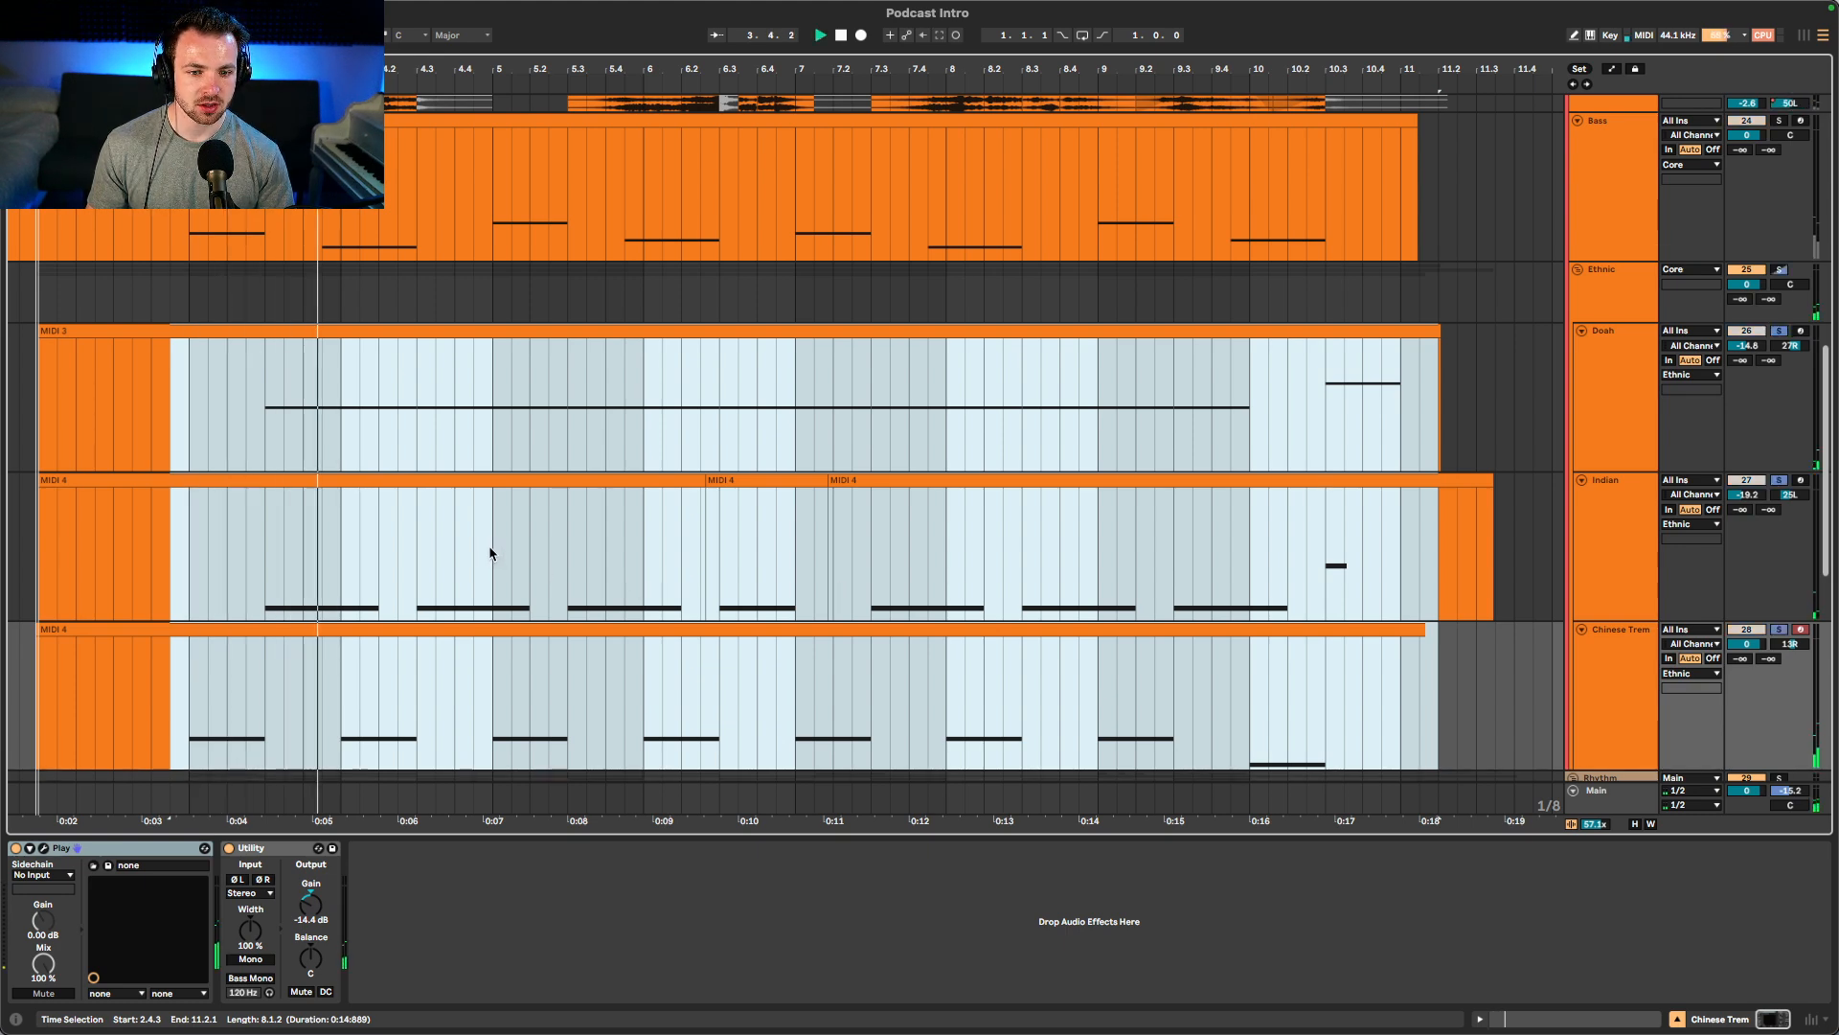
- Raise the Doah track's volume to -13.6 dB and the Indian track's volume to -18.0 dB
left_click(1597, 403)
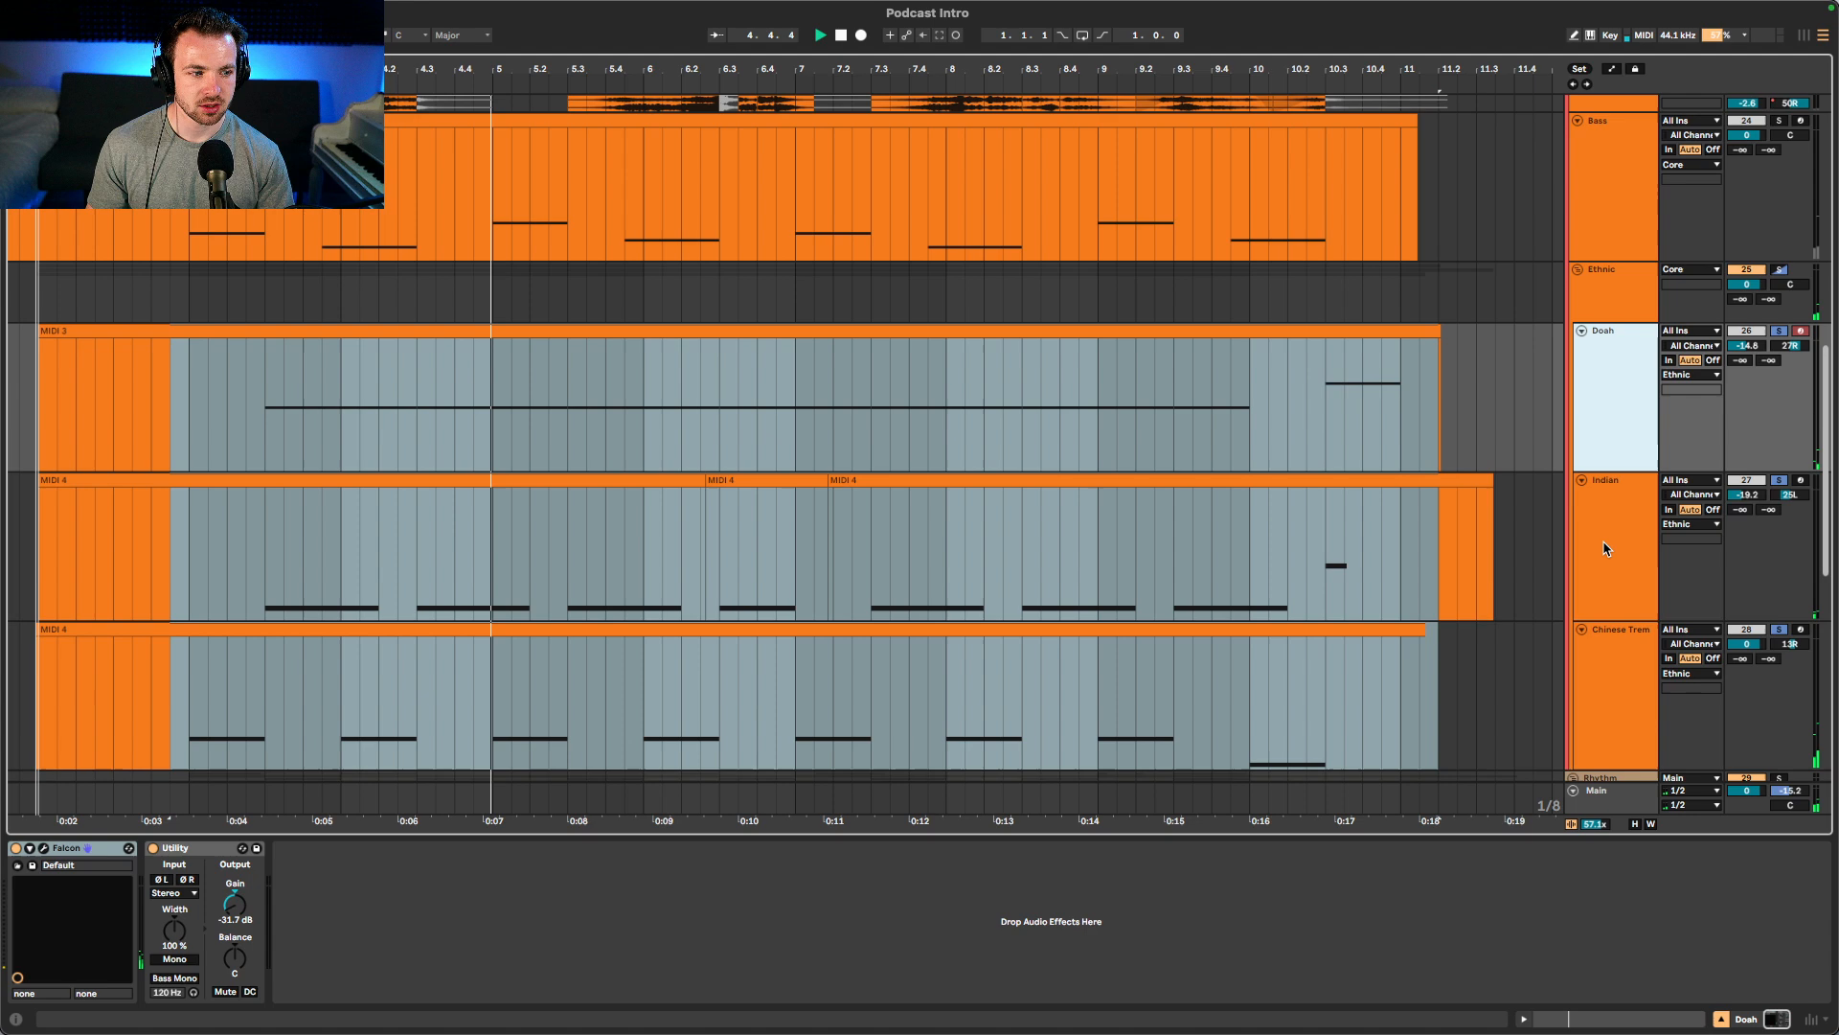
left_click(1607, 549, "shift")
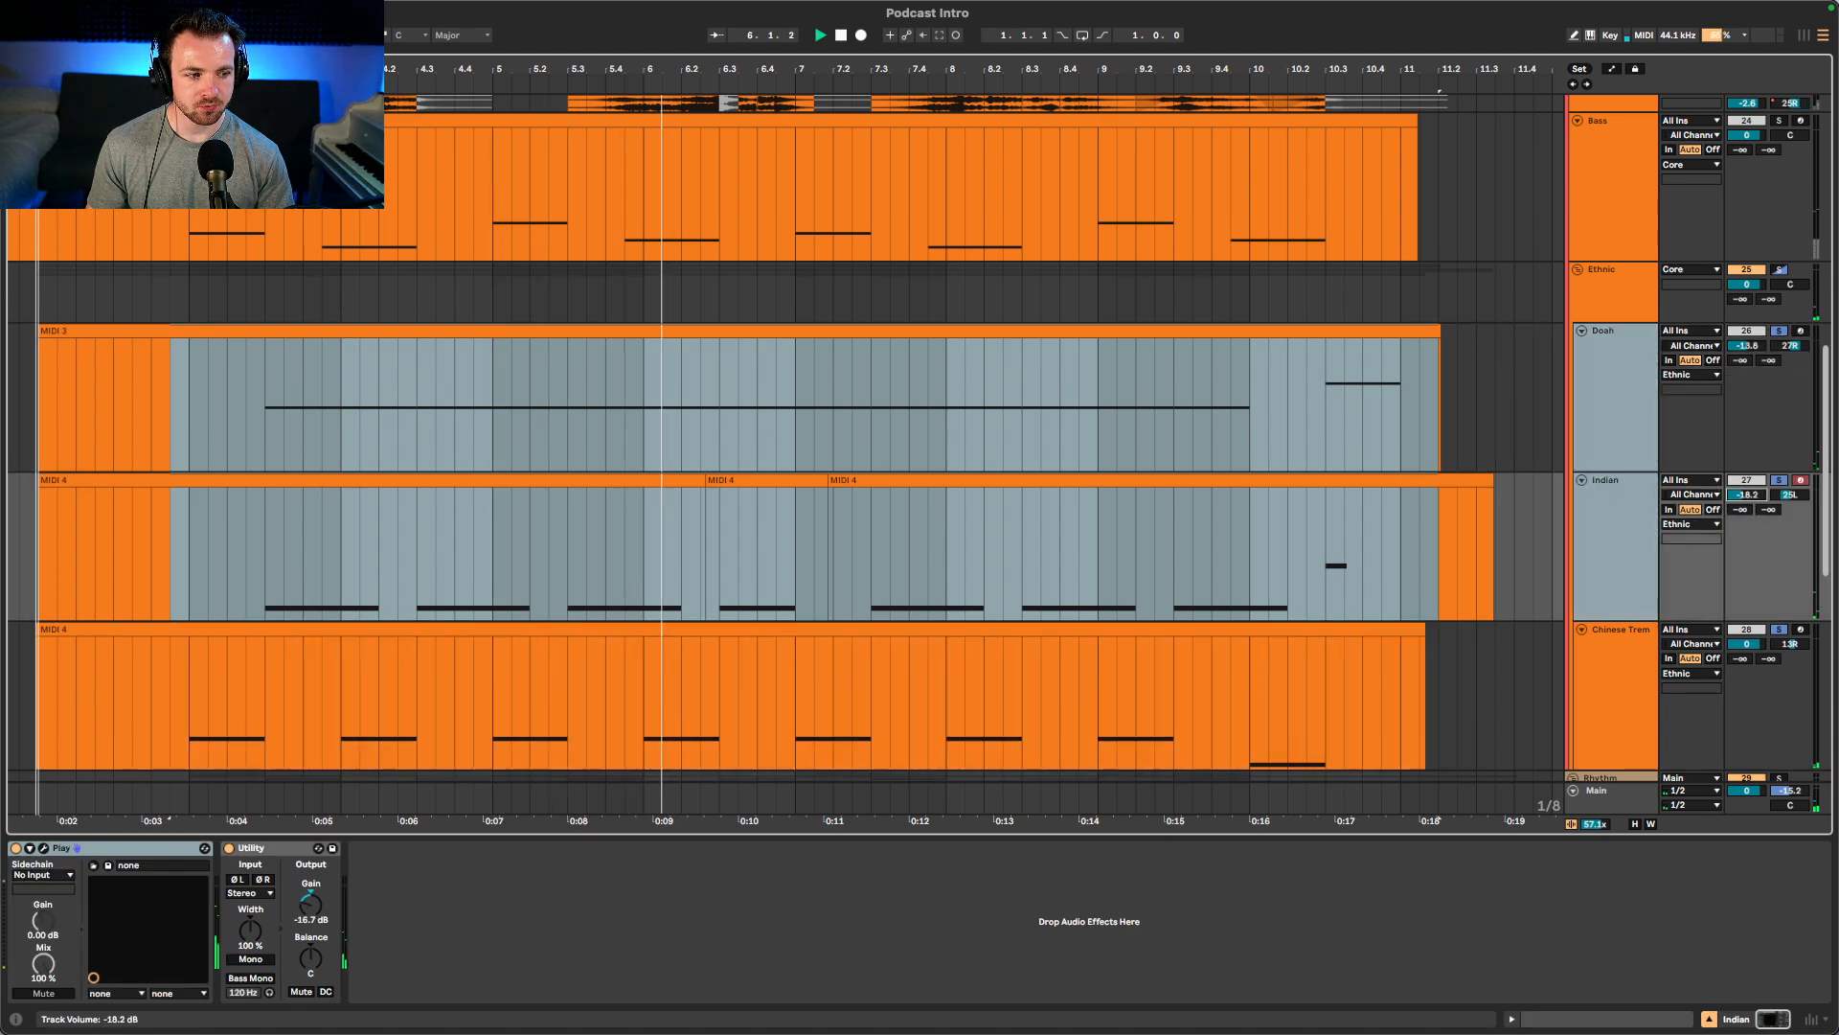
left_click(479, 439)
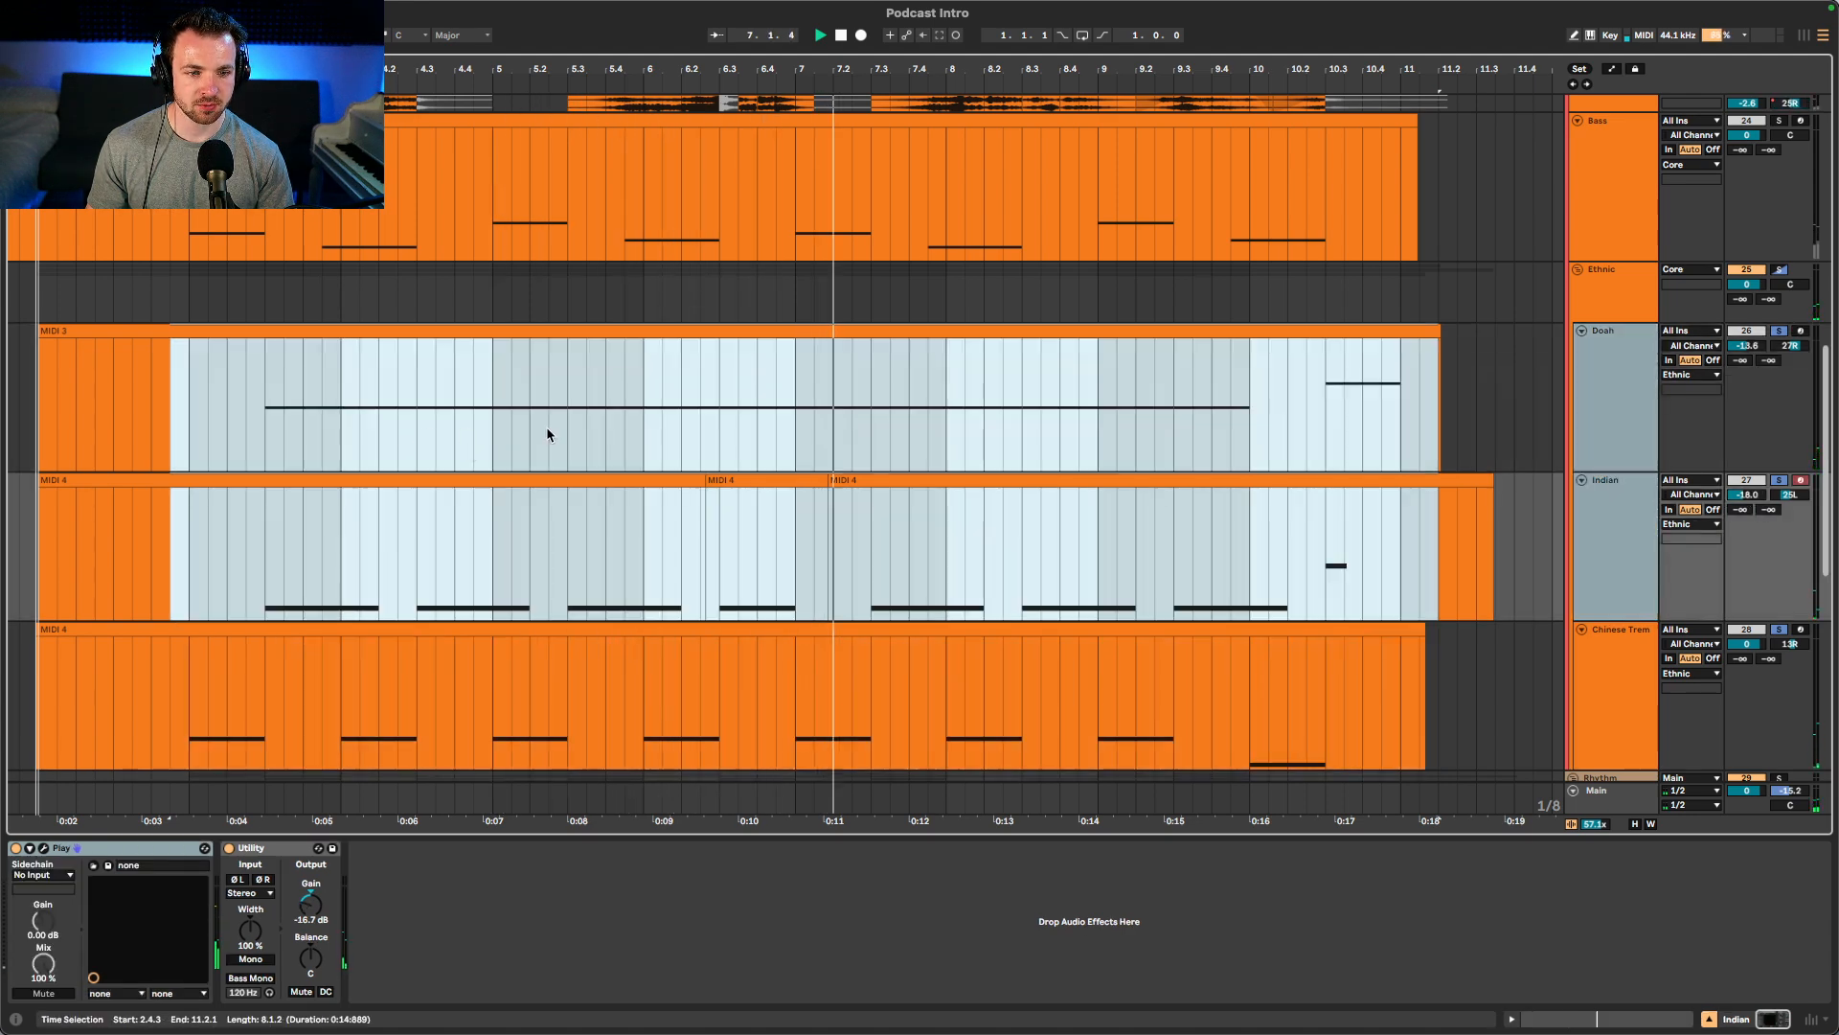
left_click(701, 445)
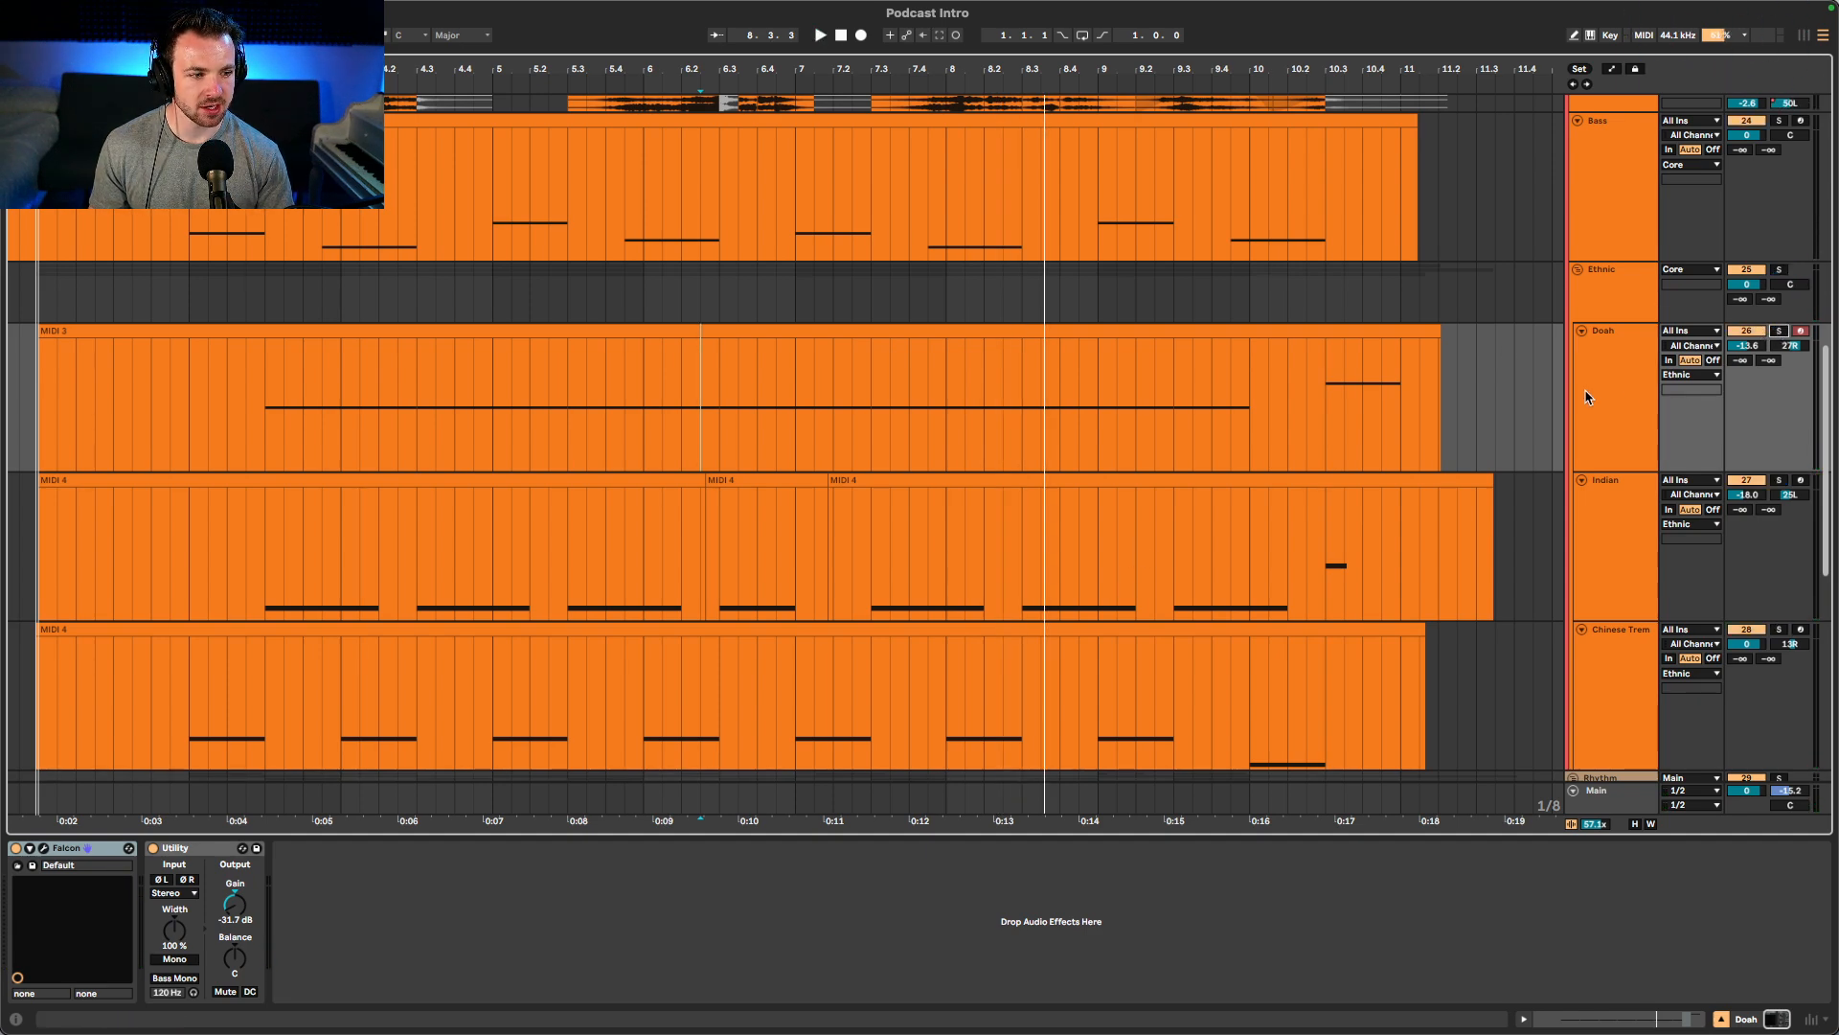
- Play the mix from 6.2.3 with the Doah, Indian and Chinese Trem tracks deactivated and reactivated to compare
left_click(1594, 450)
left_click(1595, 658, "shift")
left_click(1746, 330)
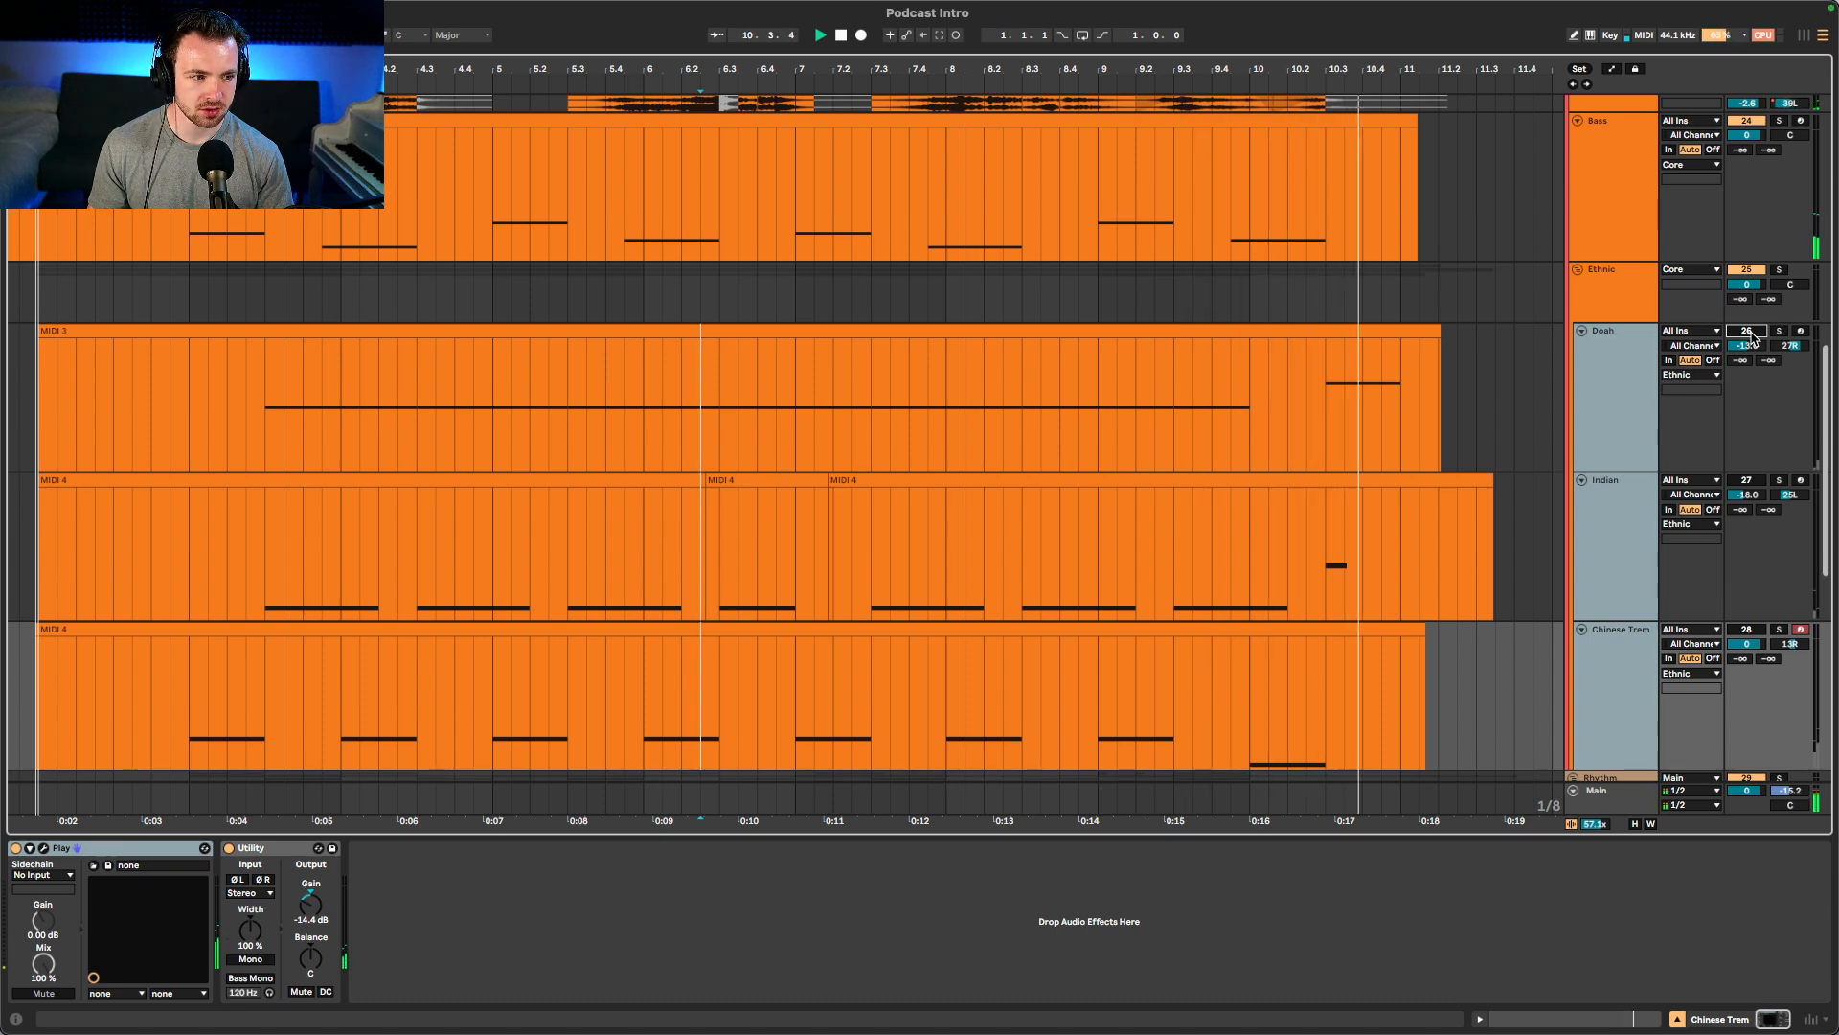
key("space")
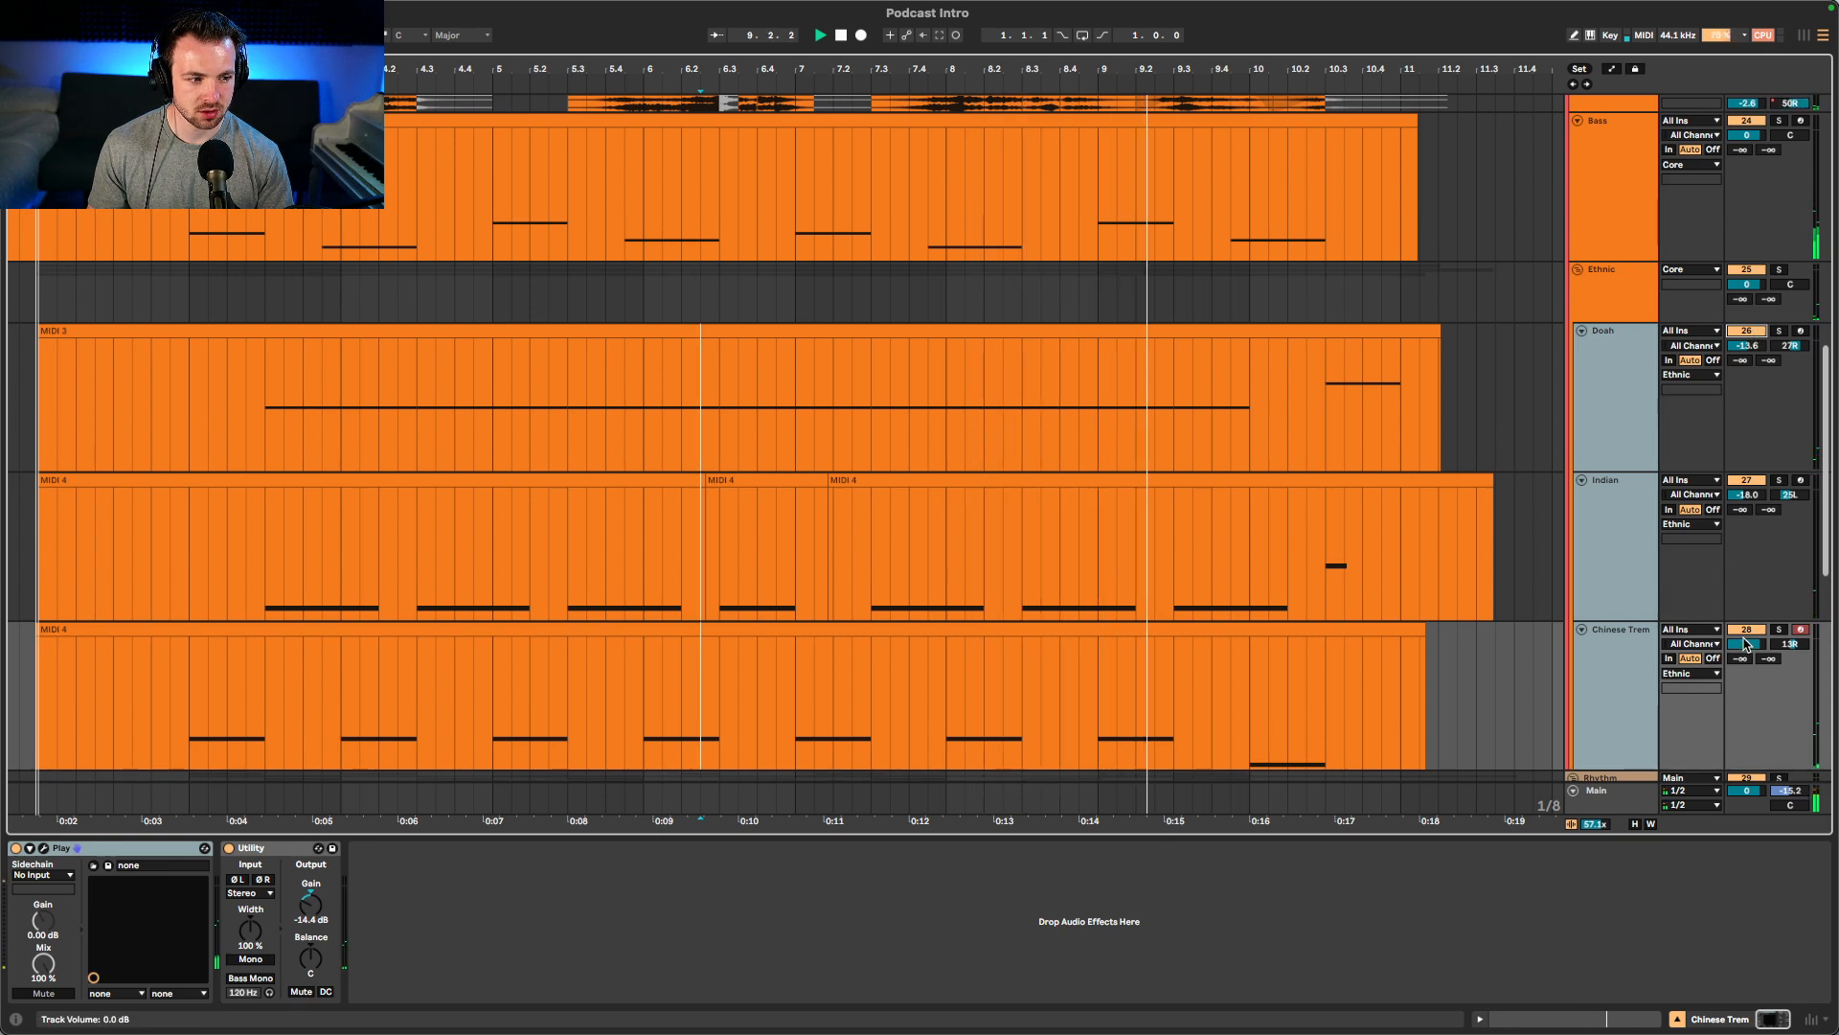
key("space")
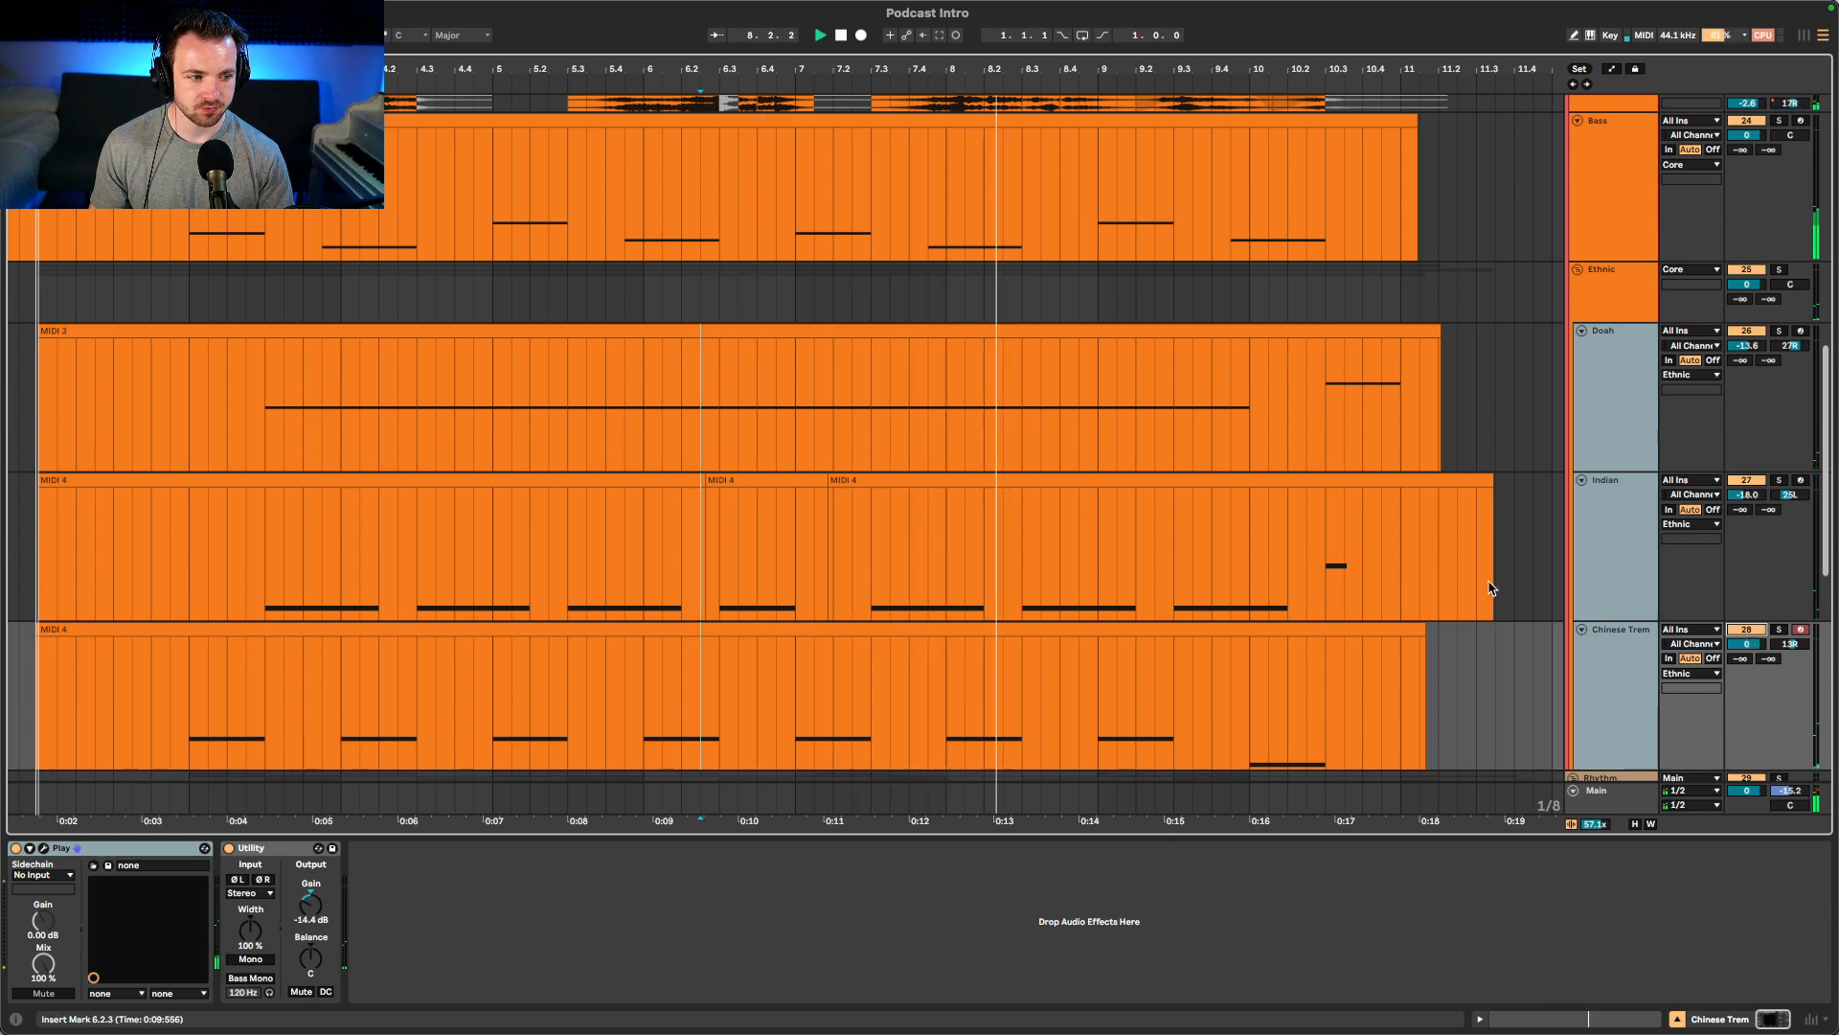
- Fit the arrangement to the window's width and height to show the Rhythm and Effects groups
scroll(1246, 509, "down", 5)
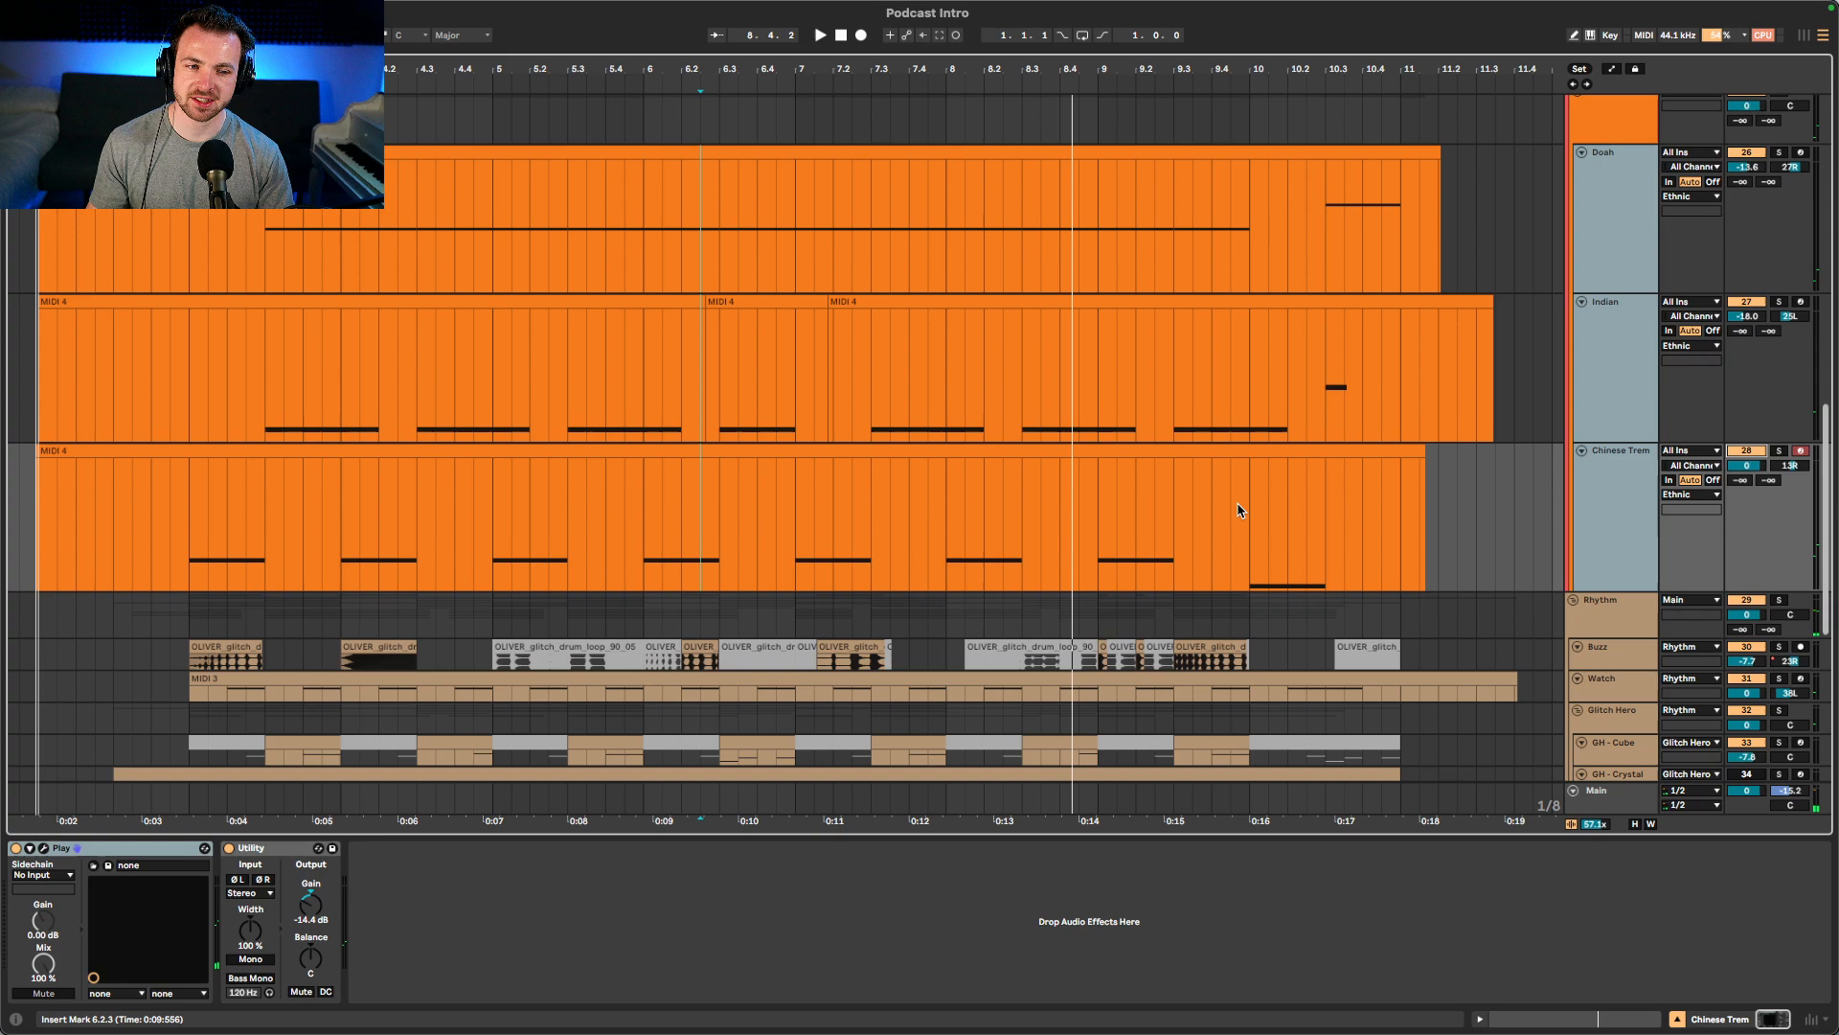
key("w")
key("h")
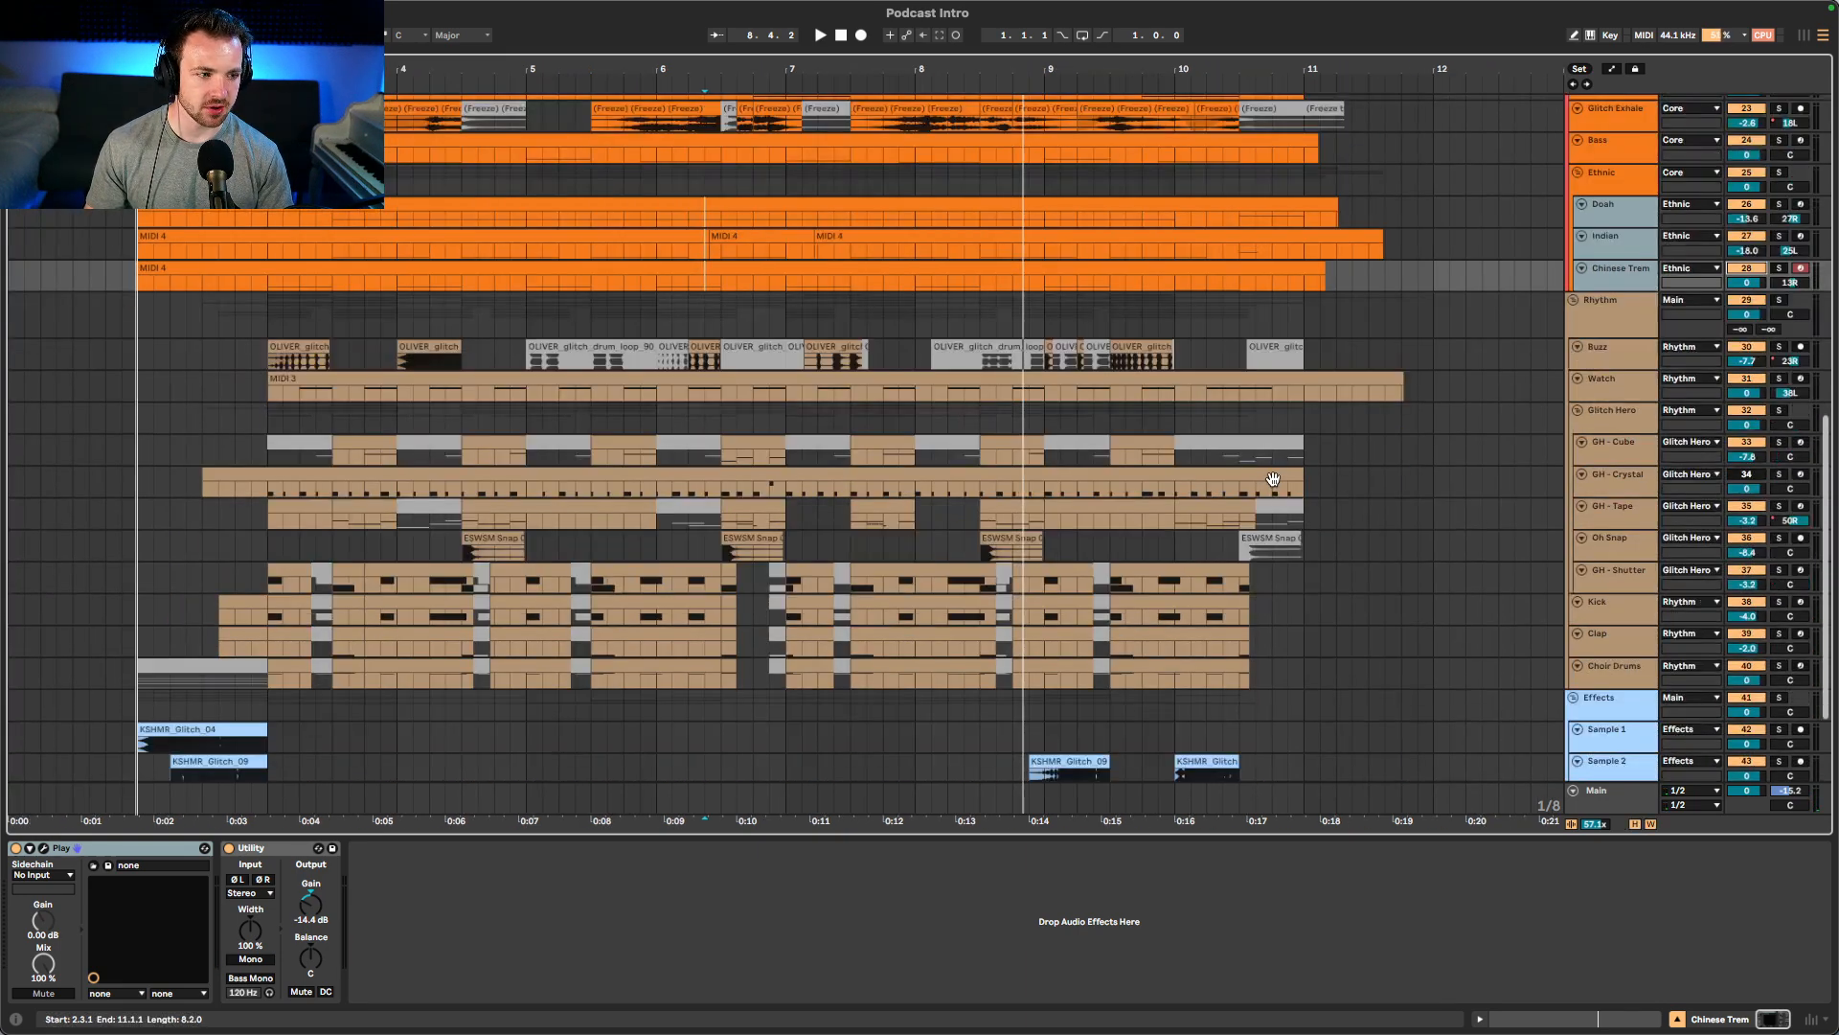
- Play the arrangement, select the Rhythm group's clips up to bar 11 and zoom in on the selection
scroll(1533, 412, "up", 10)
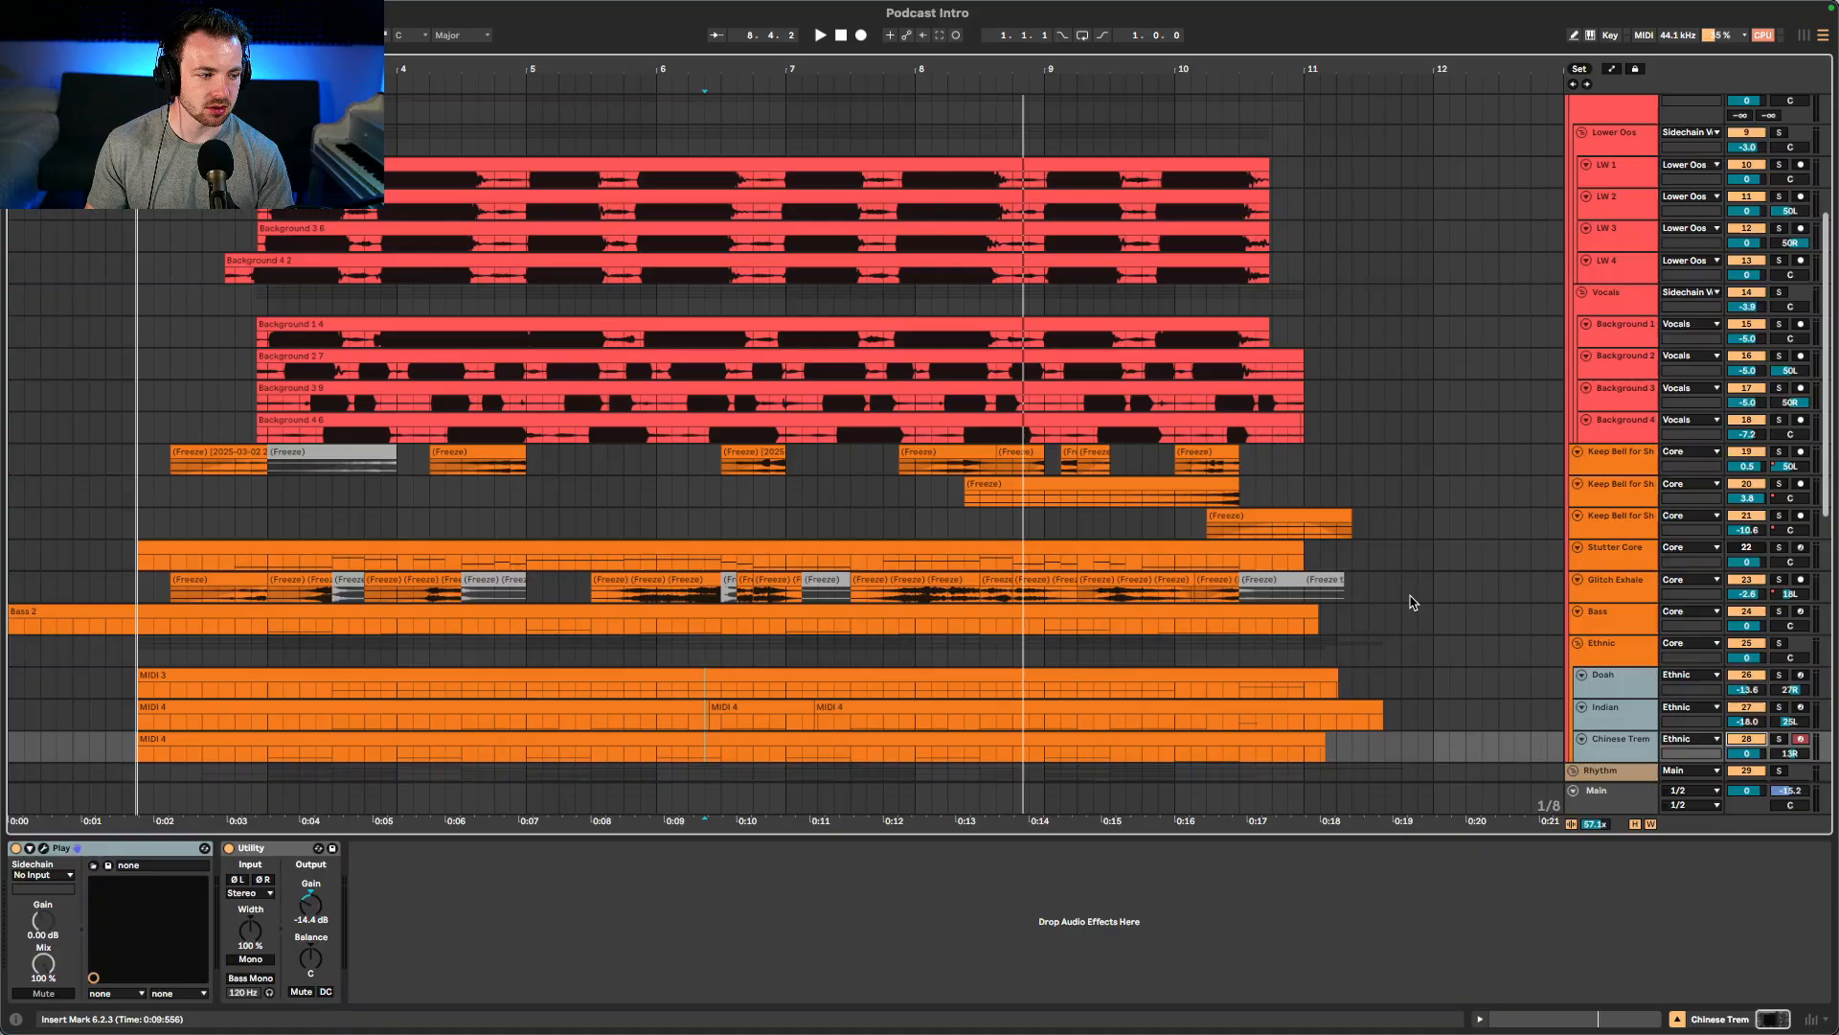
scroll(1410, 601, "down", 10)
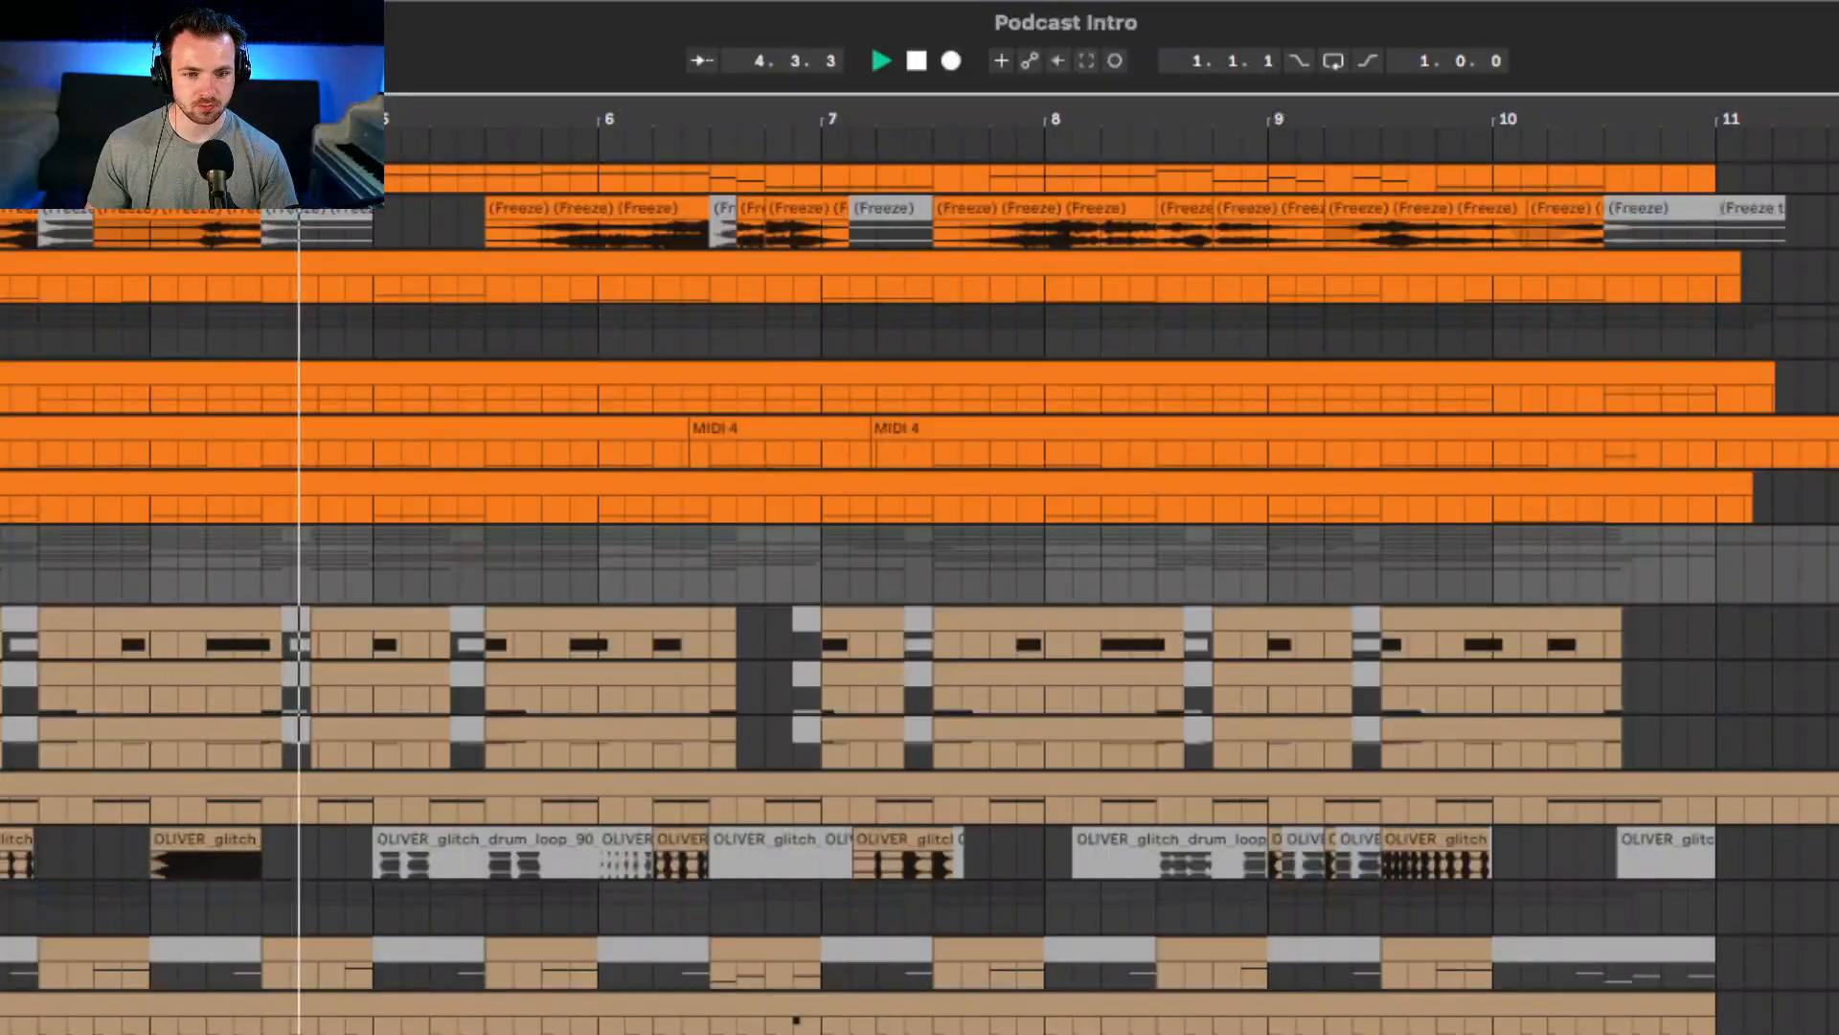
scroll(920, 594, "down", 1)
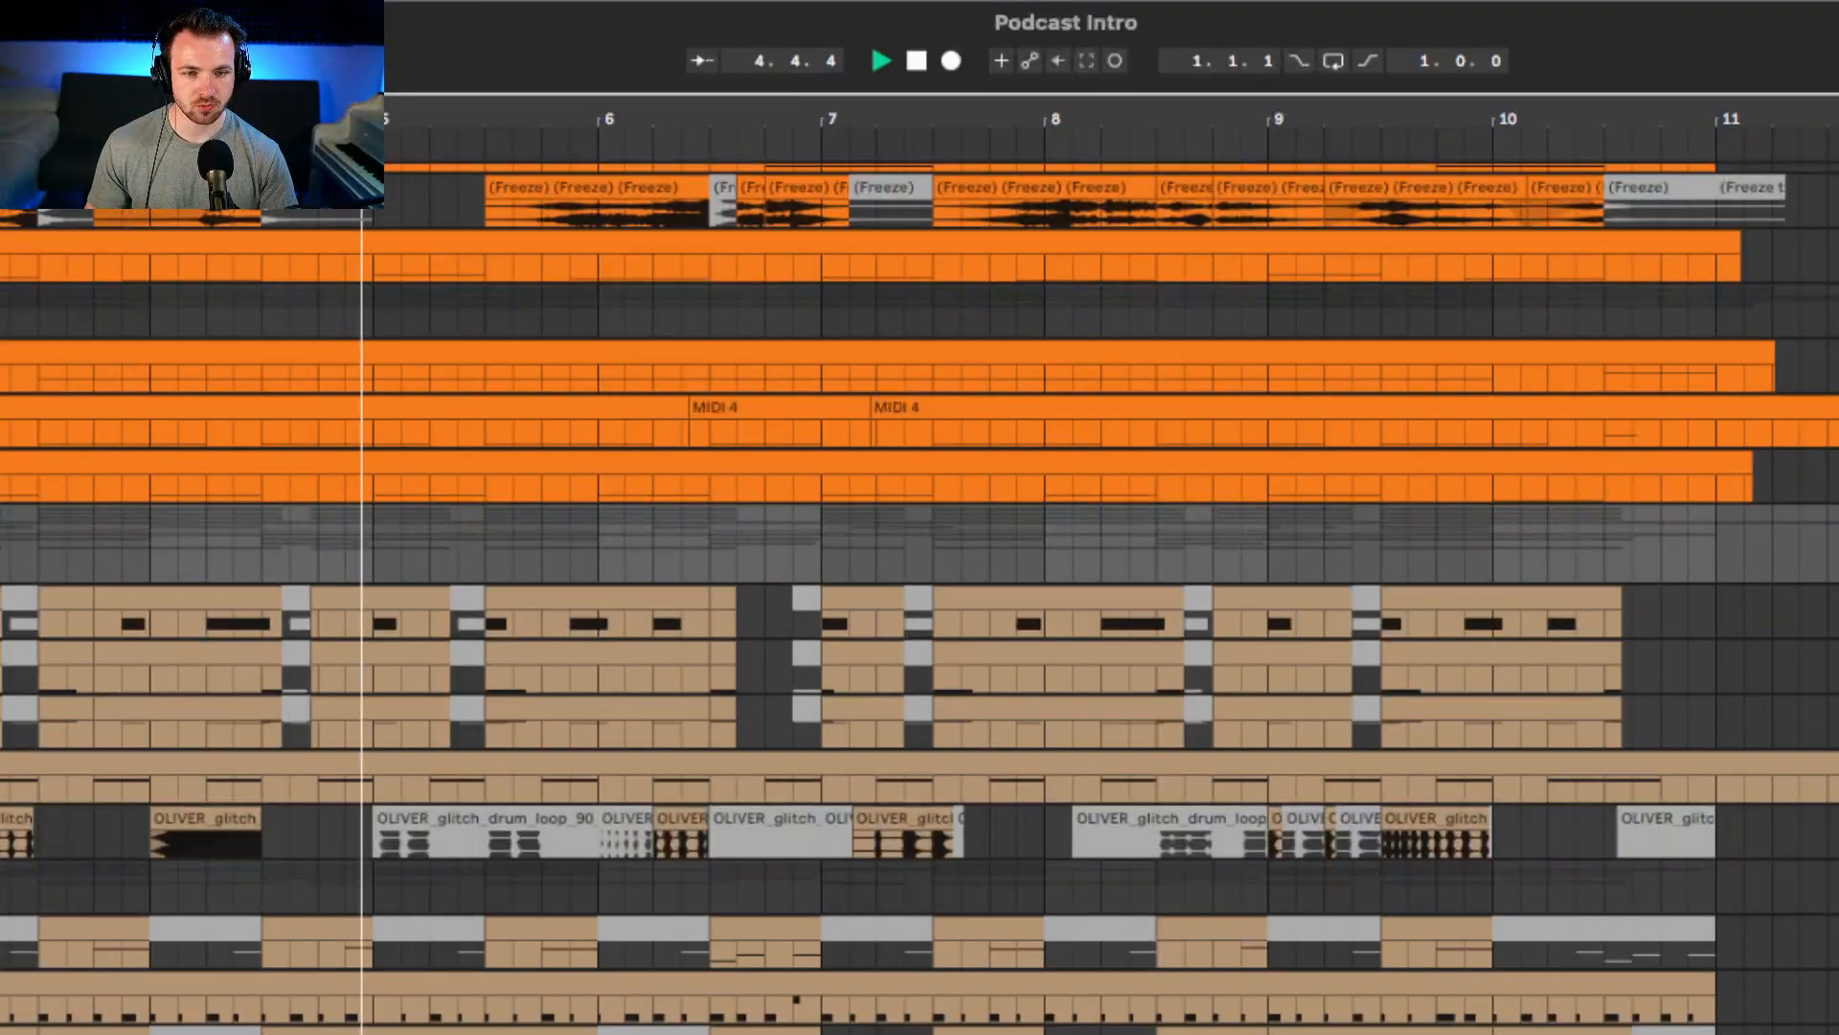
left_click_drag(4, 618, 1715, 1017)
key("z")
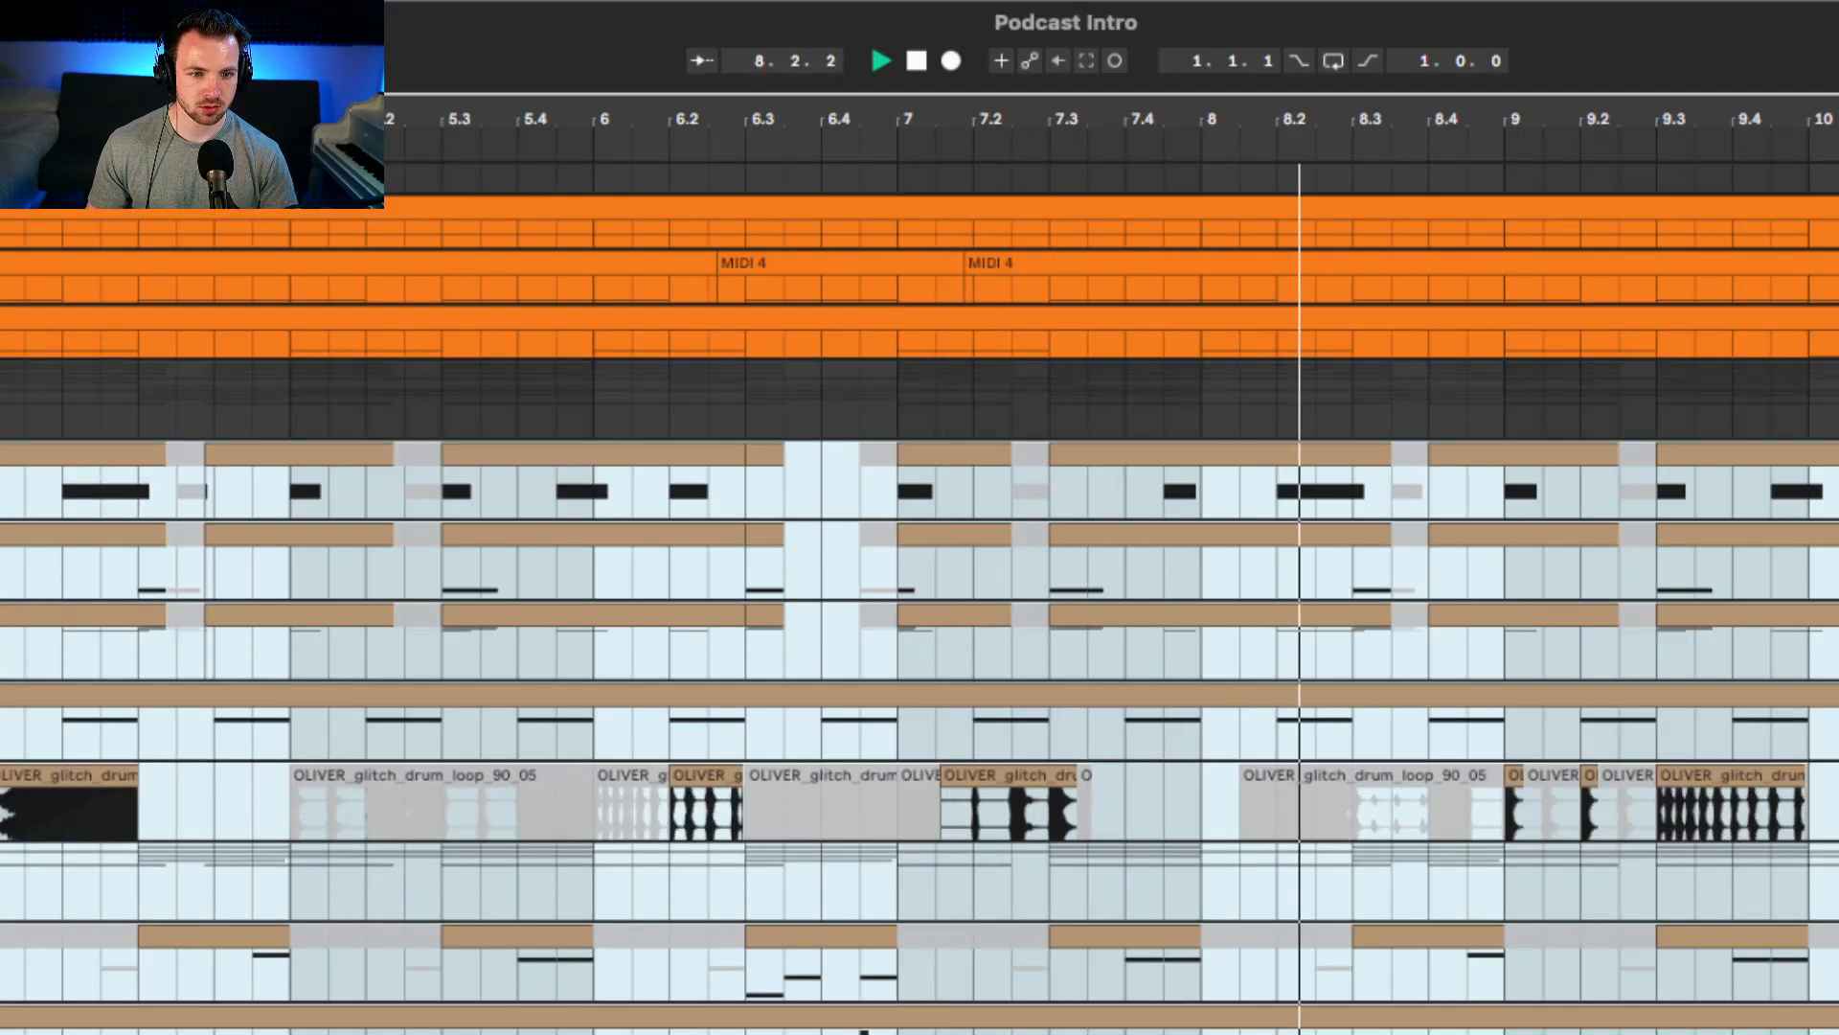
key("Escape")
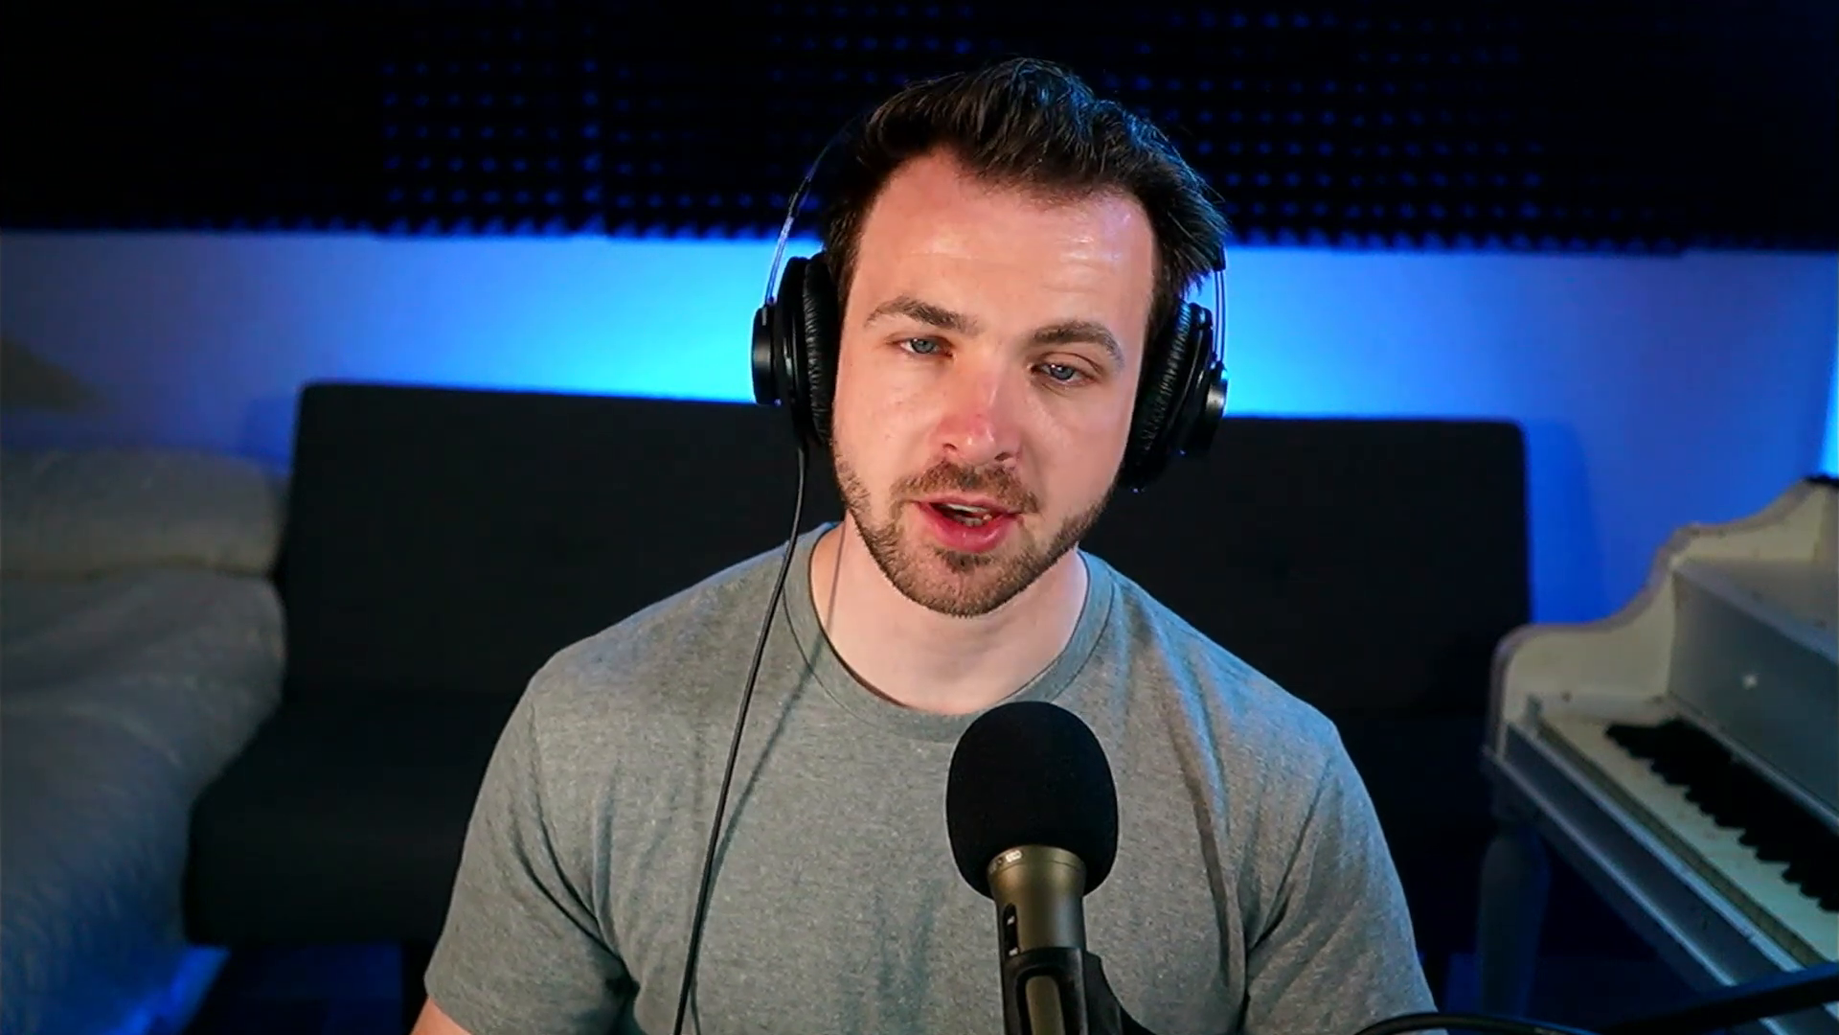
- Play the Rhythm group in solo from 3.1.1
left_click(134, 286)
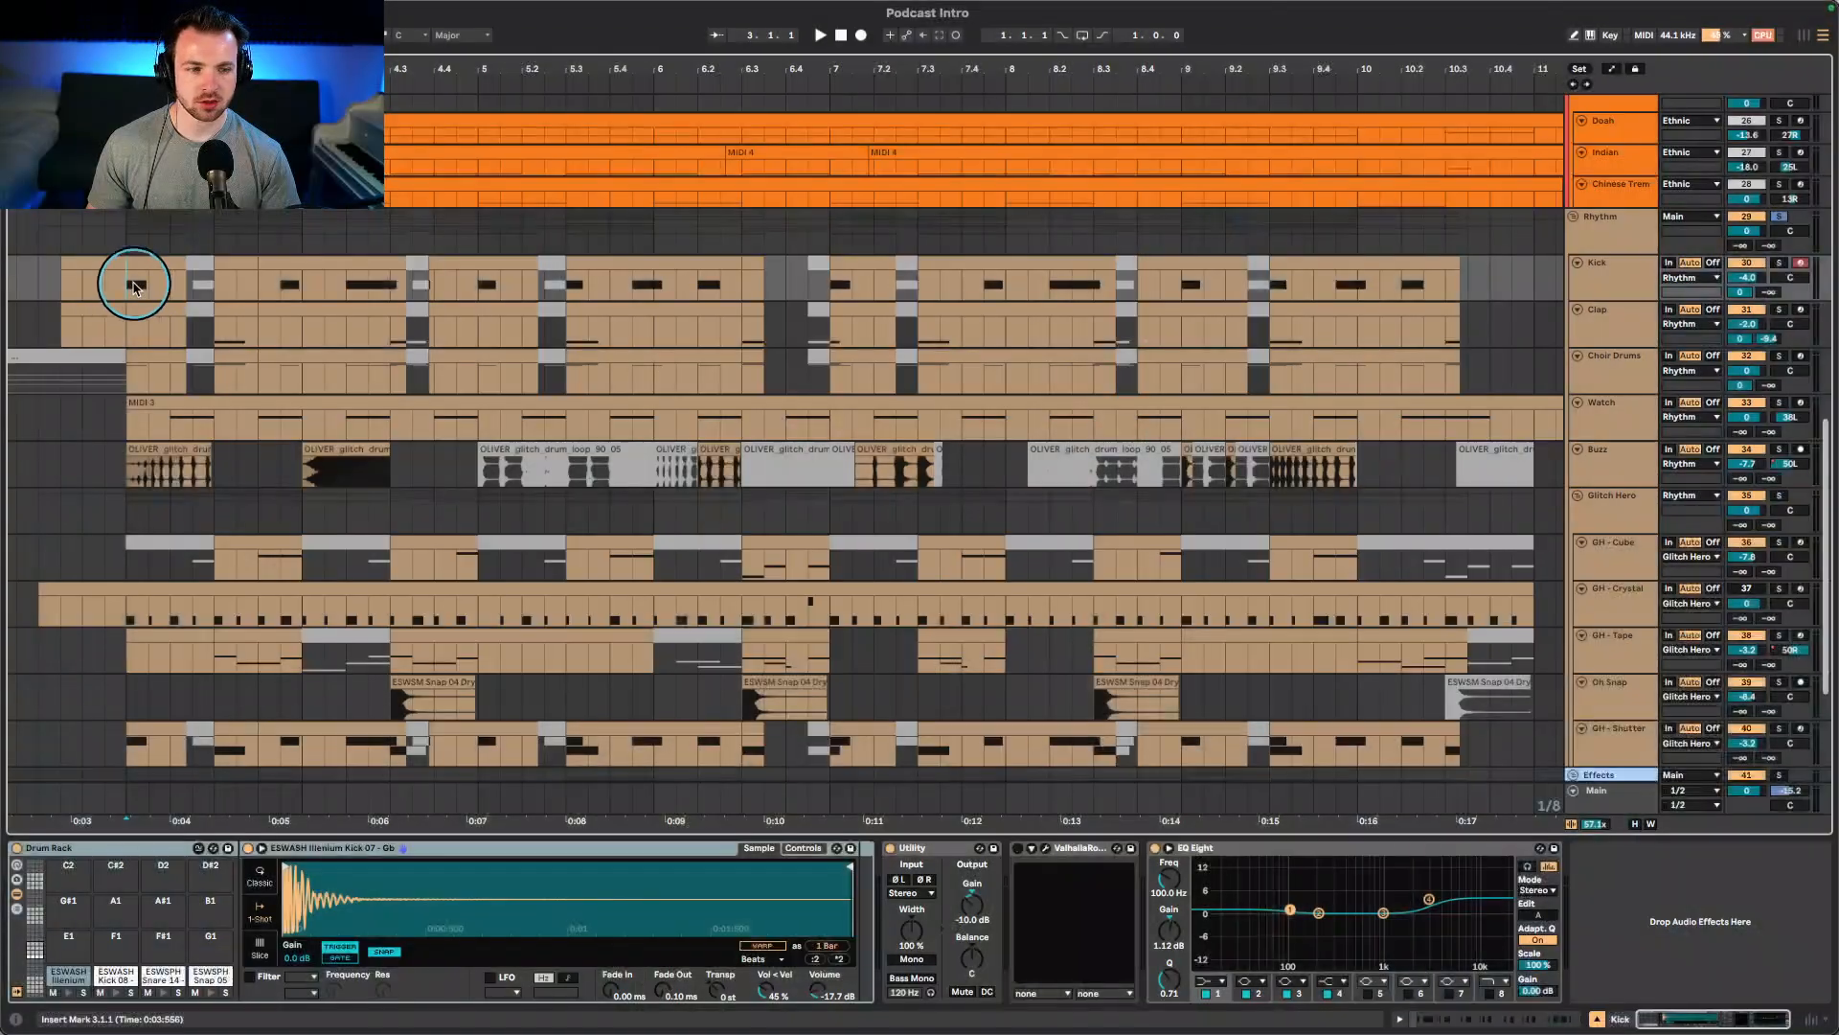
key("s")
key("space")
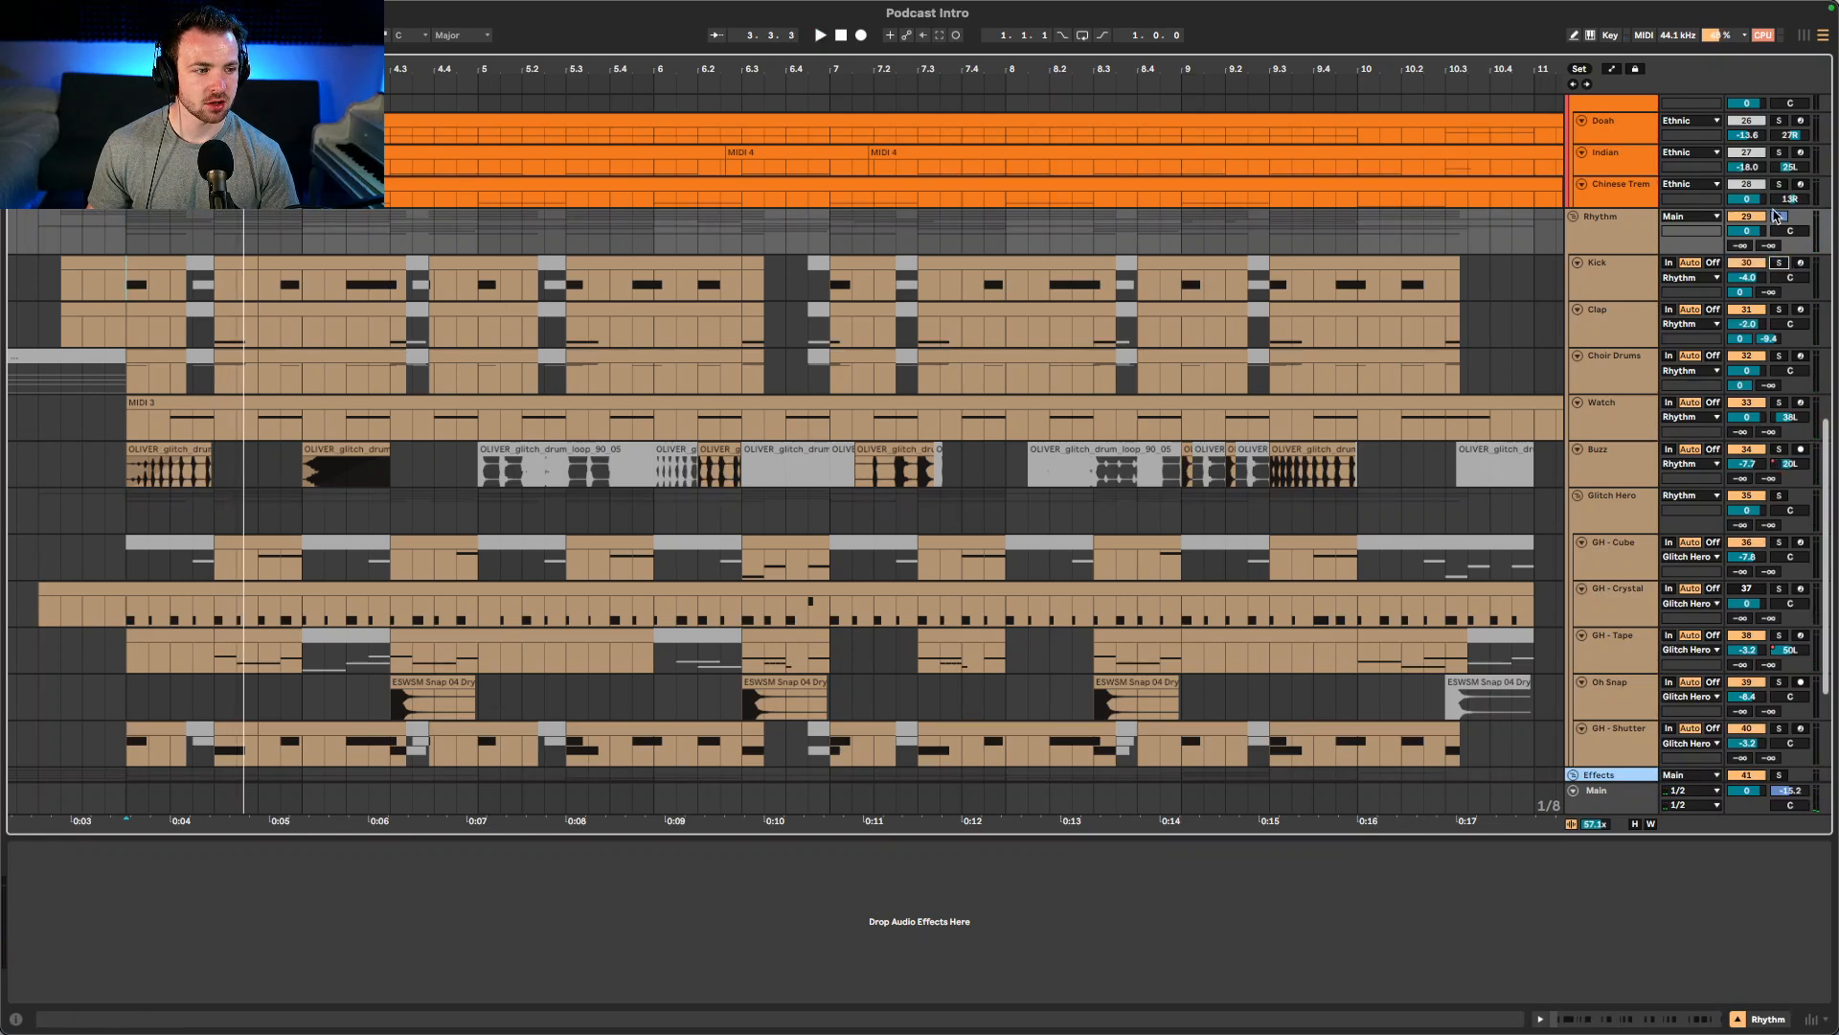
- Solo the Kick track and play it from 3.1.1, and add the Clap track to the solo for another playback
left_click(1779, 263)
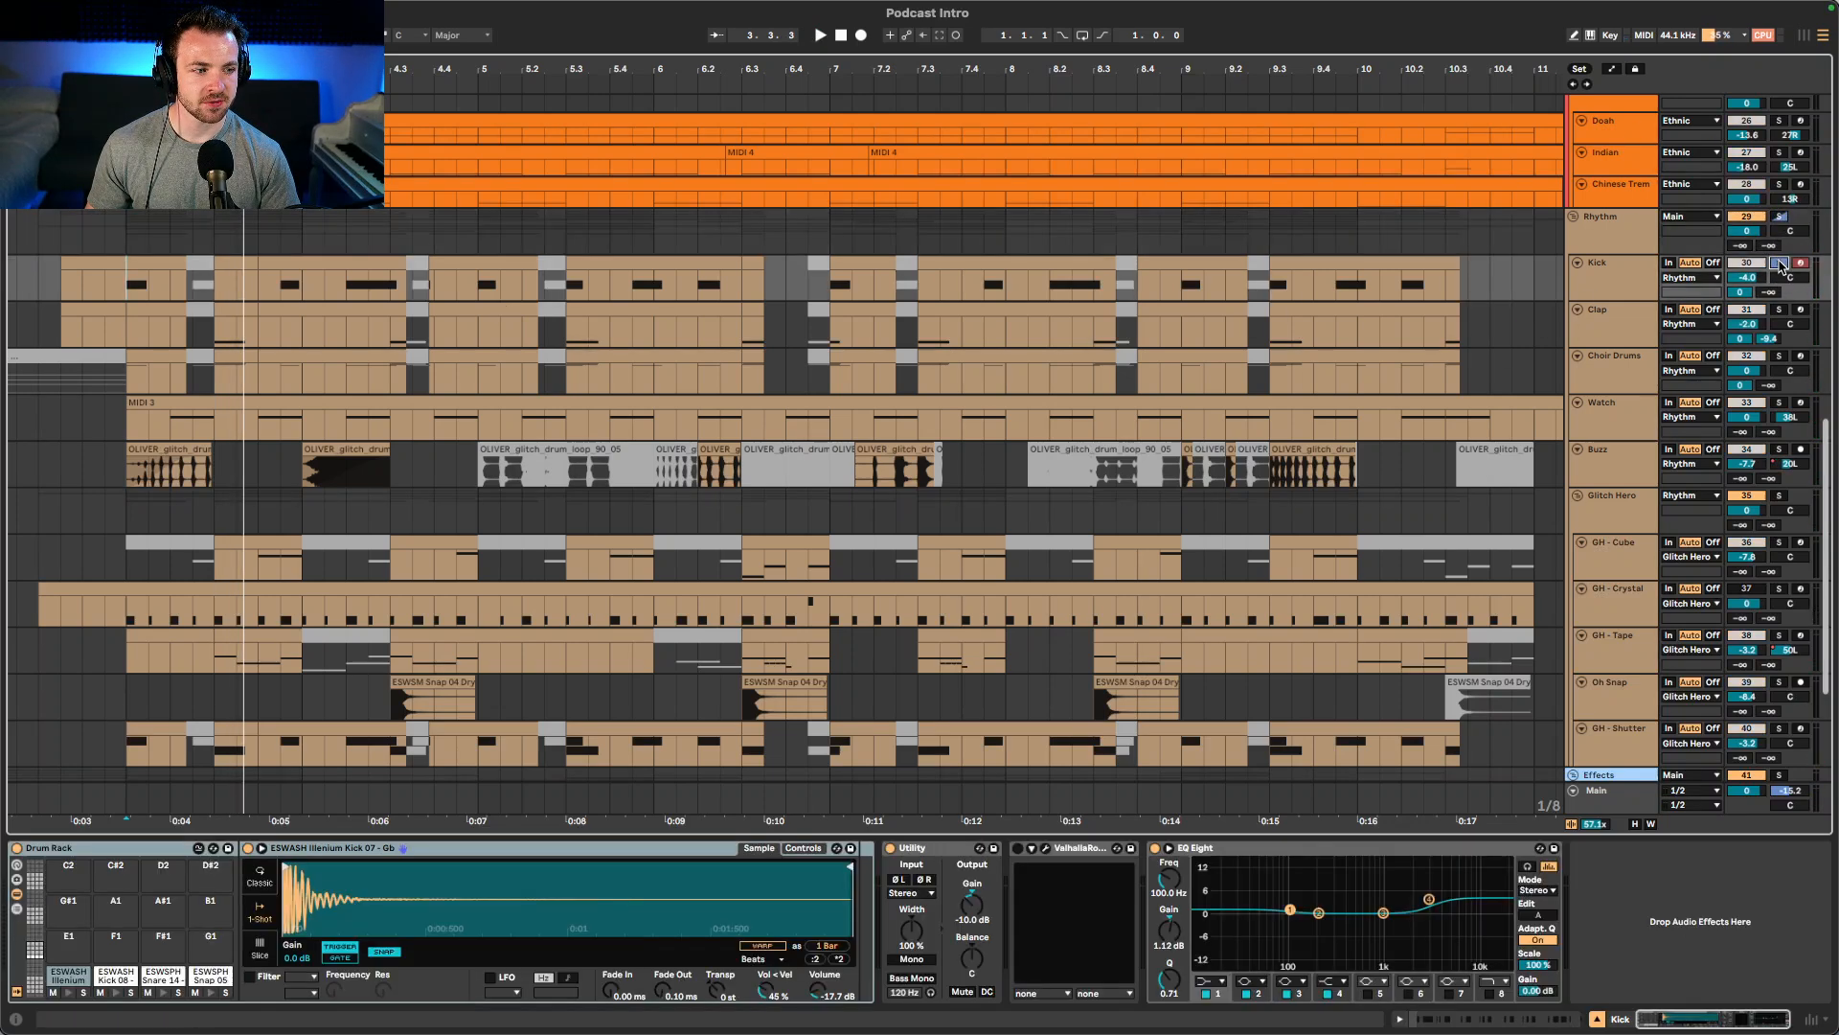
key("space")
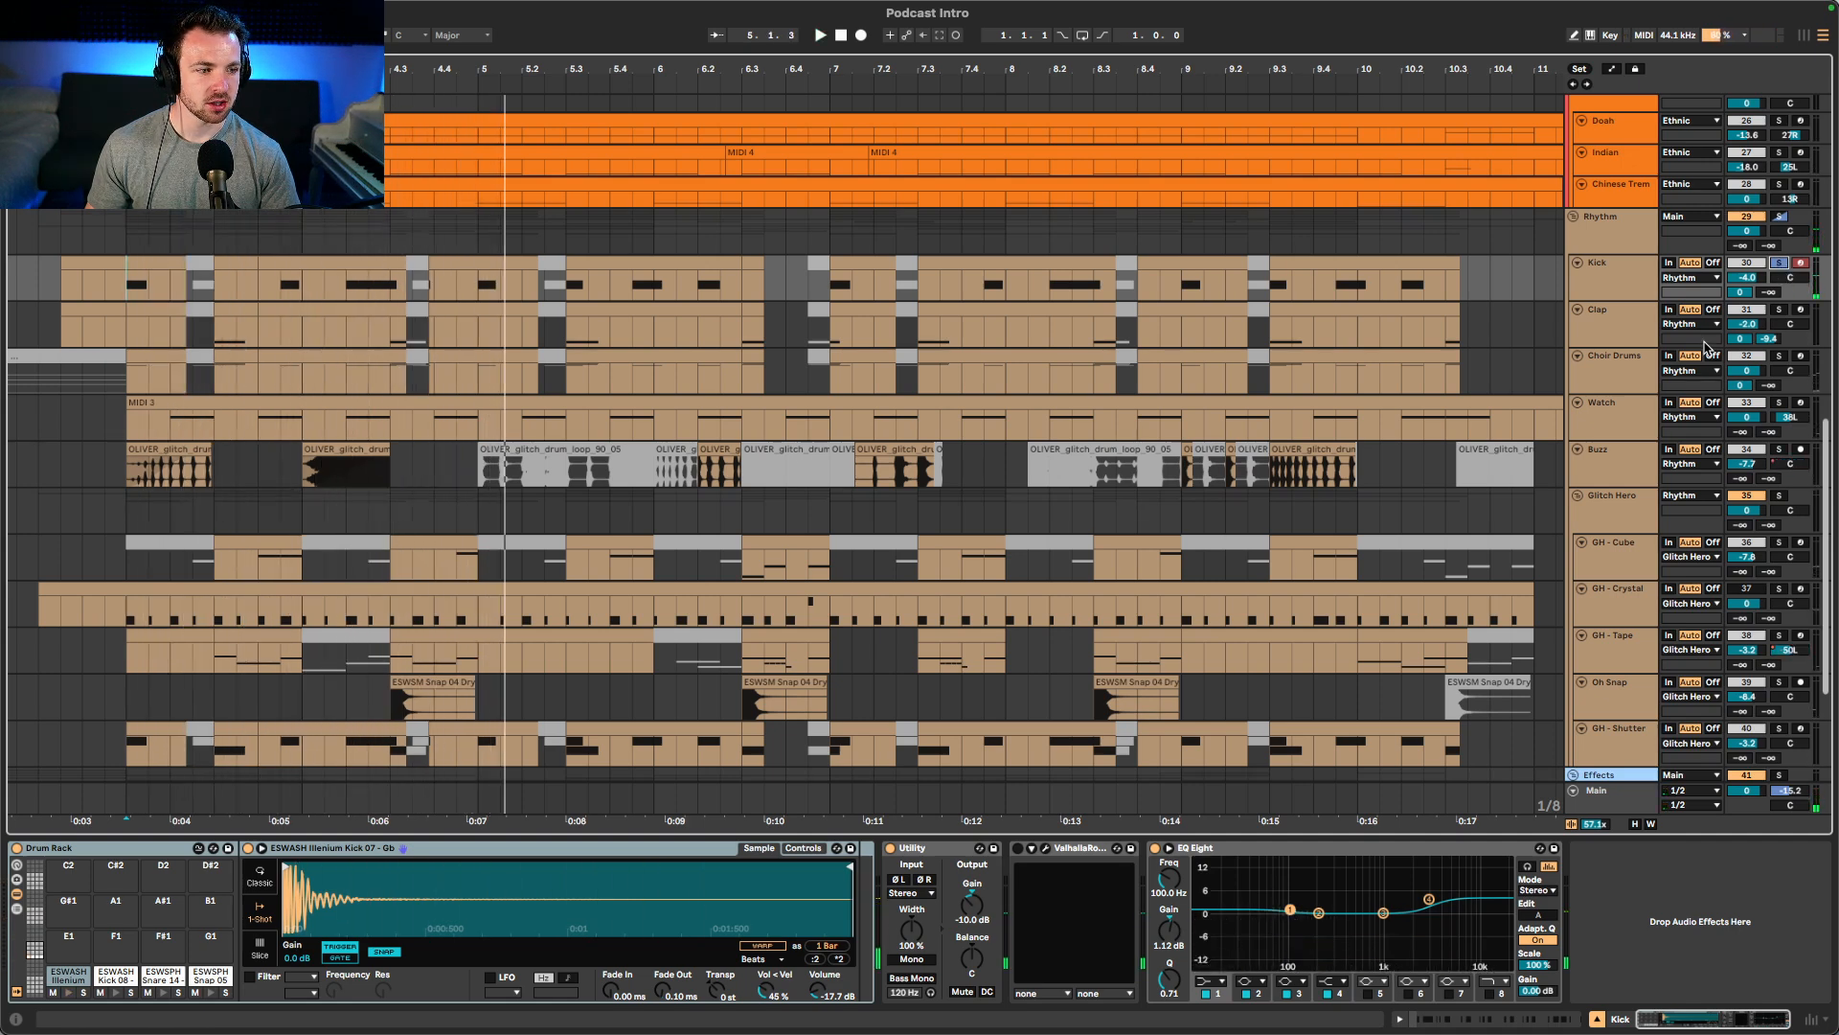
left_click(1628, 378)
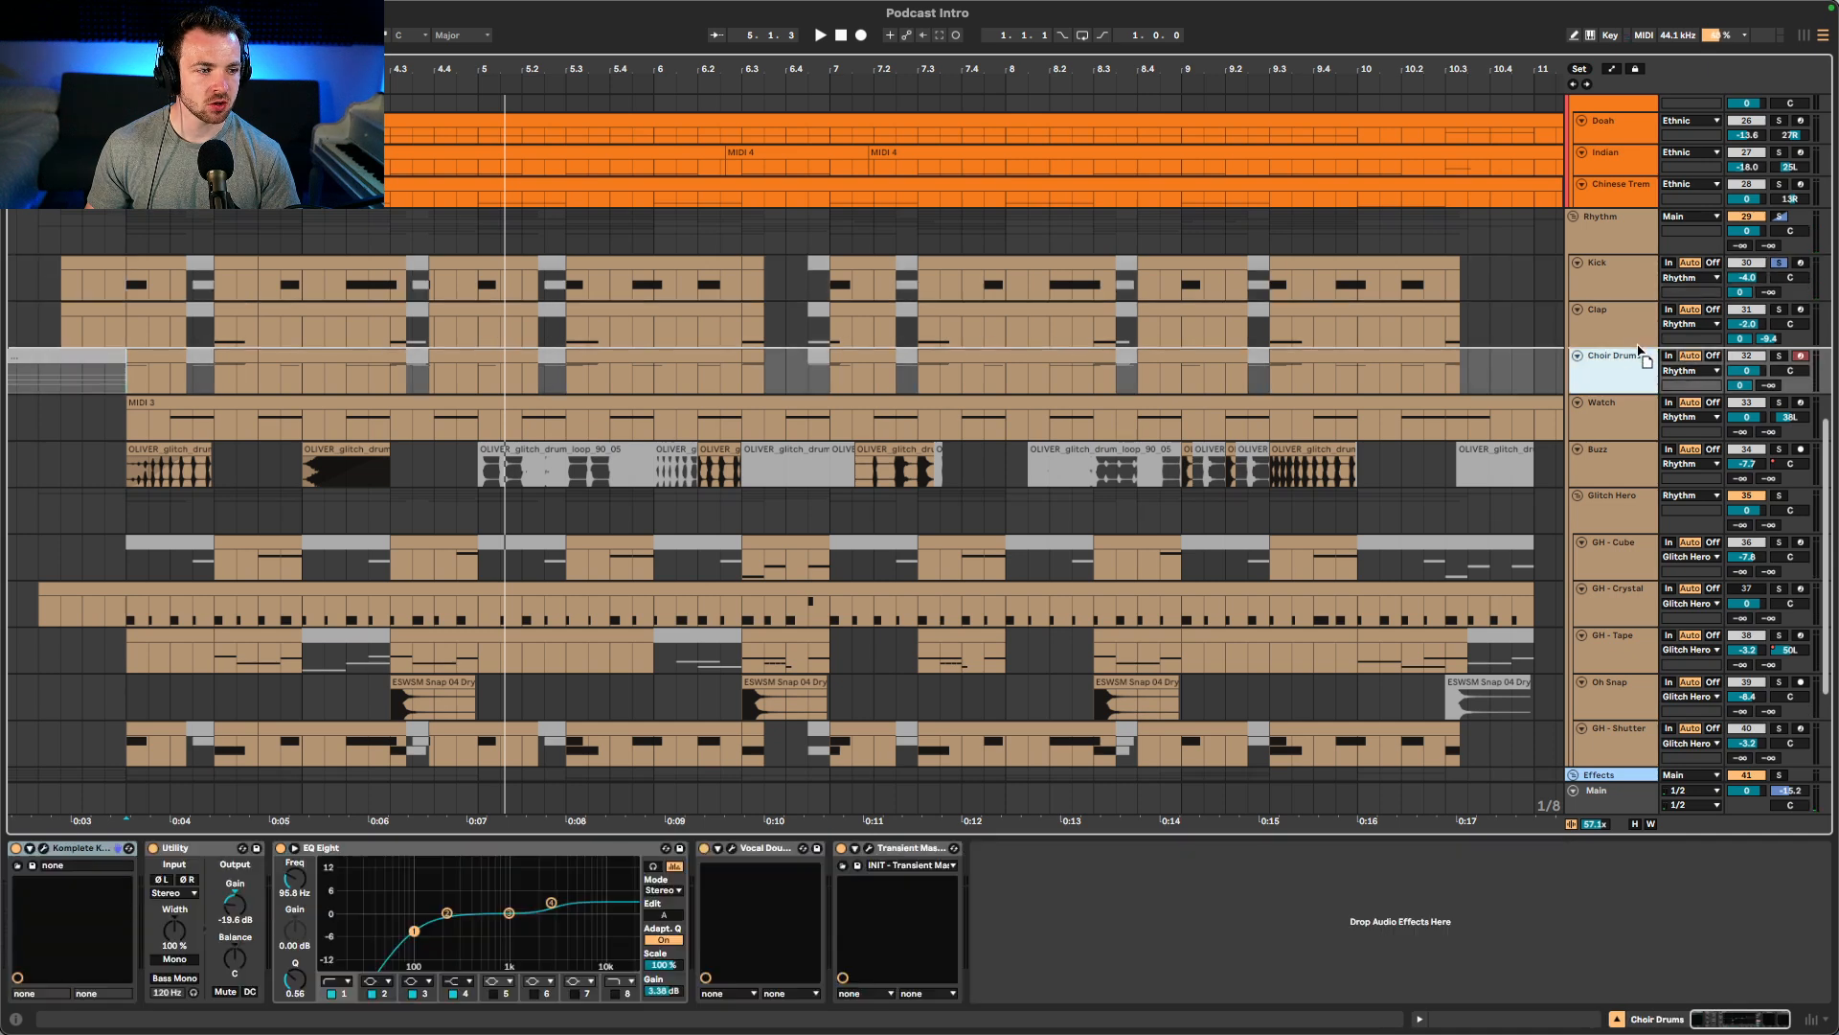
left_click(1778, 310)
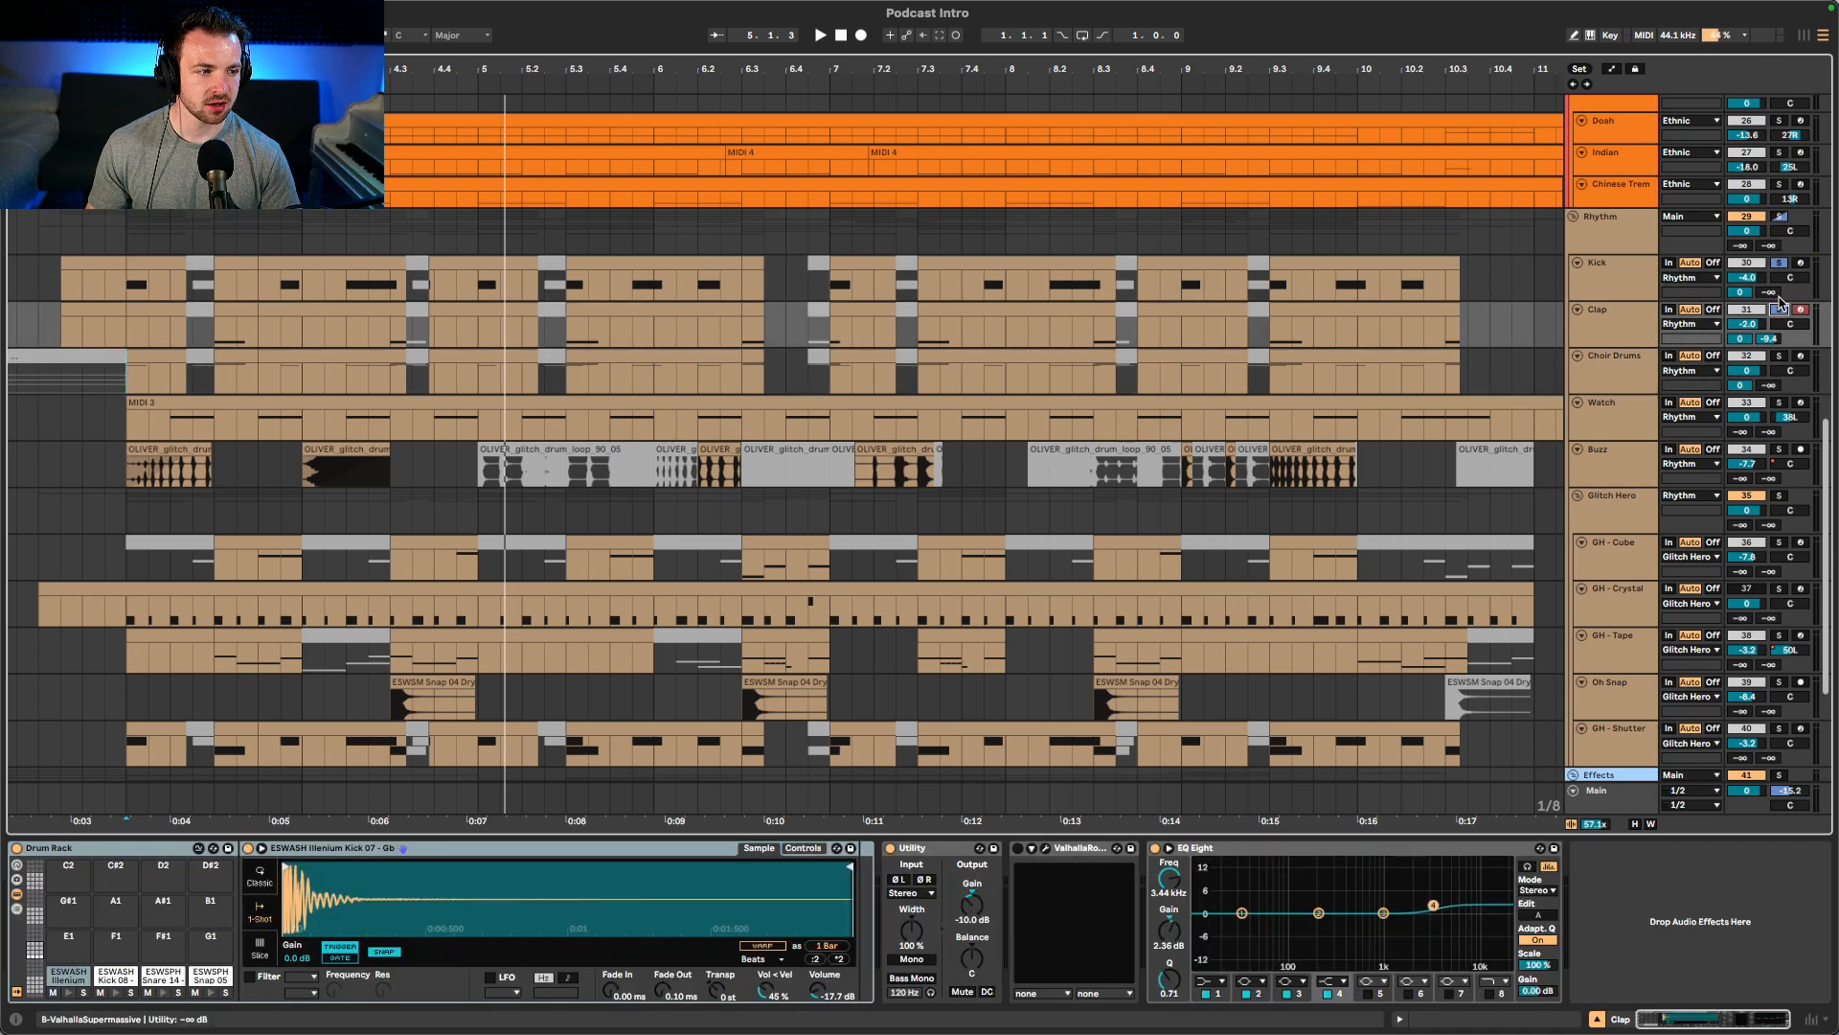
key("space")
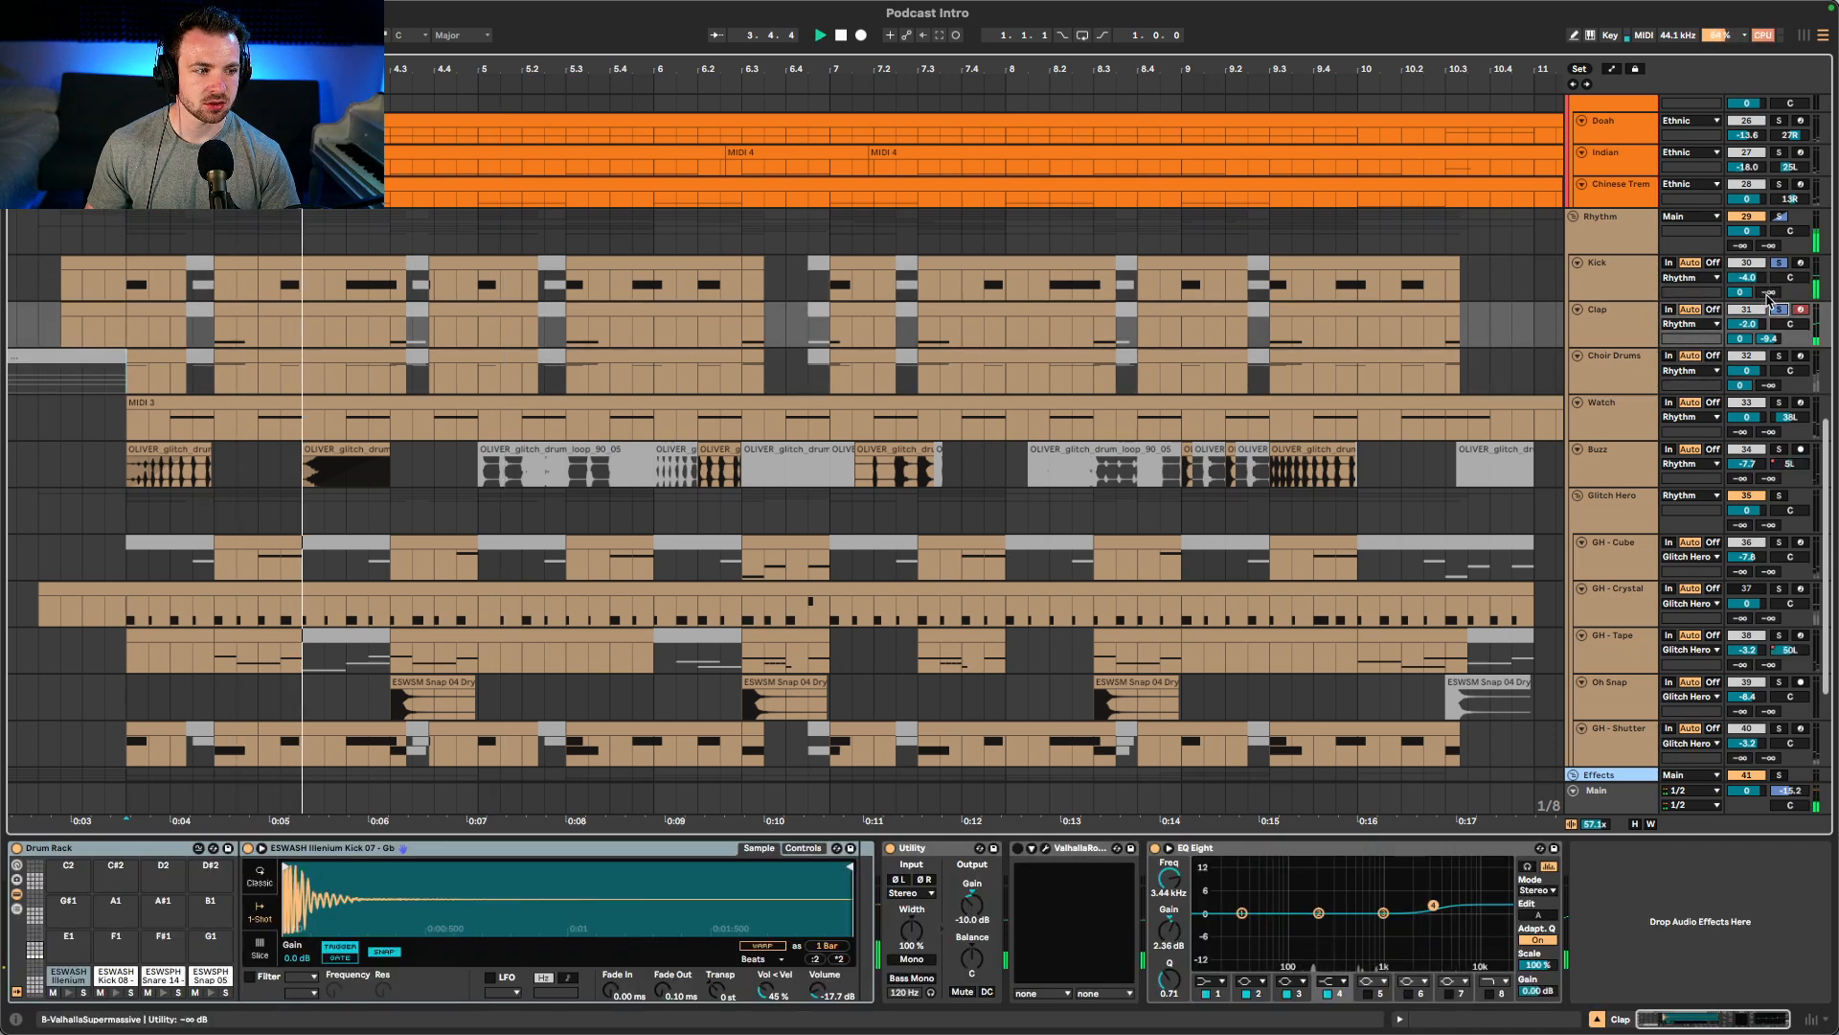
left_click(1612, 275)
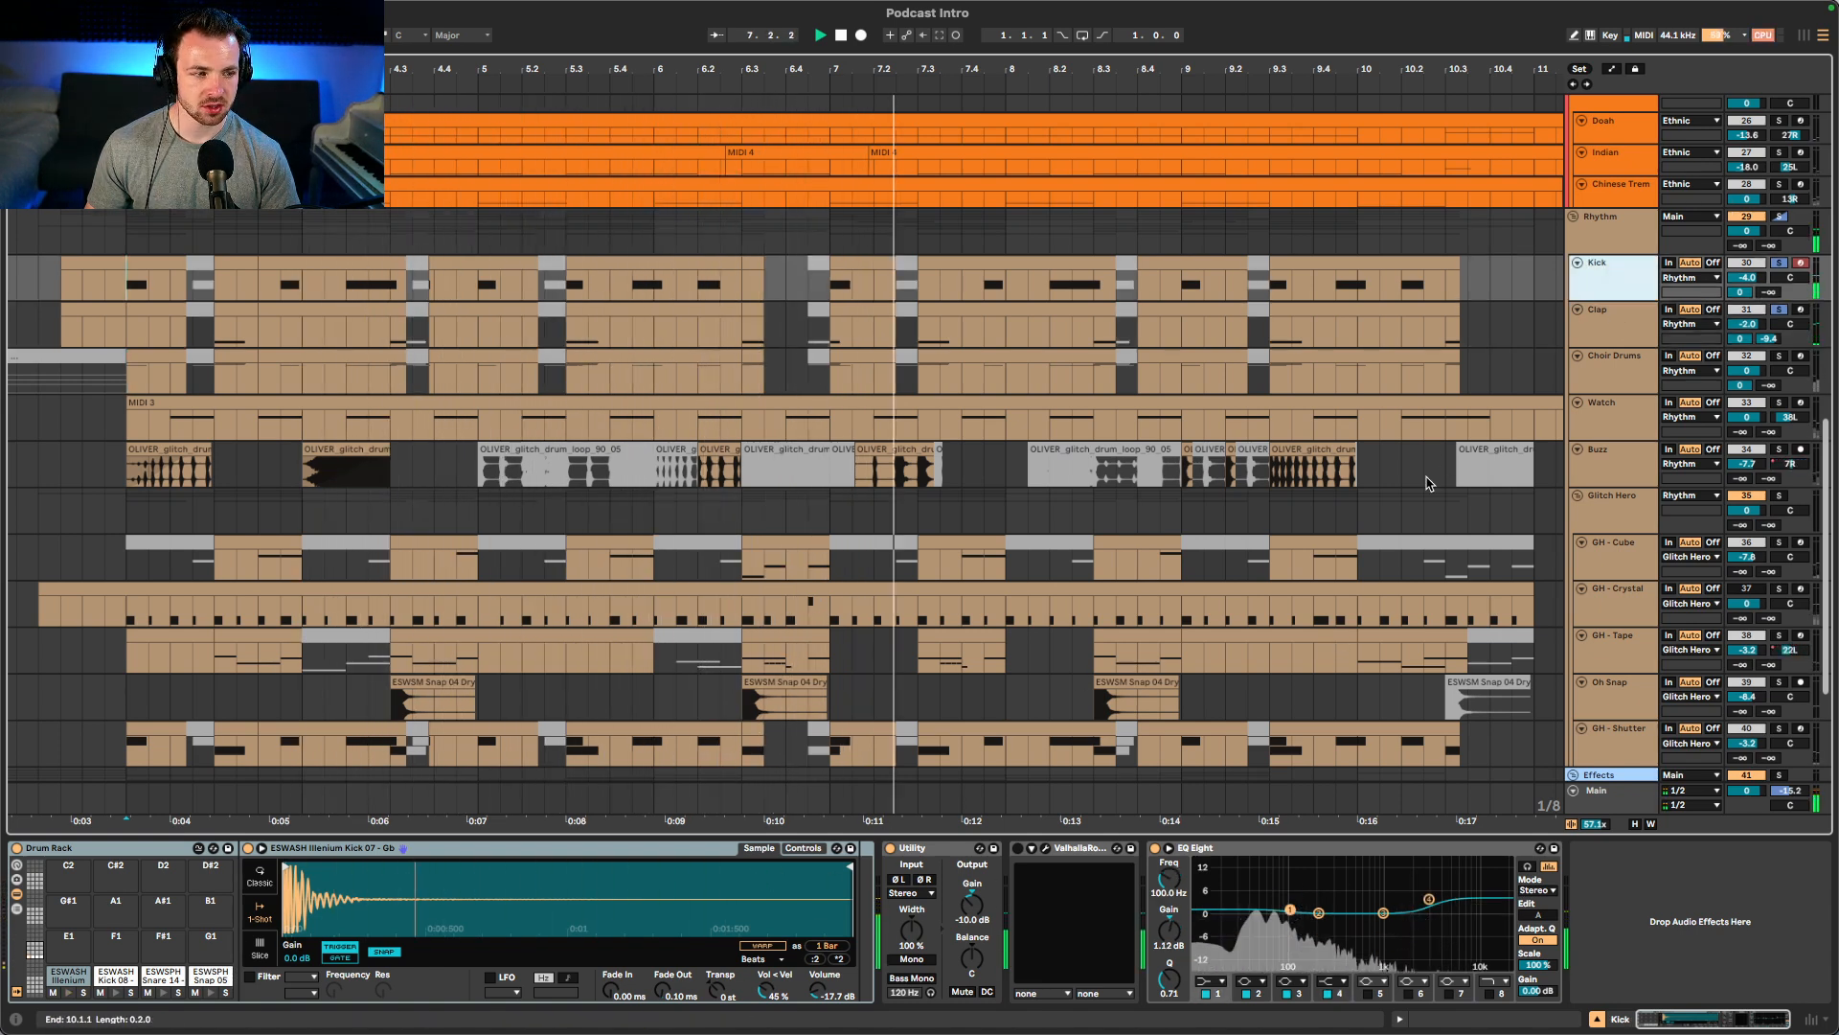
key("space")
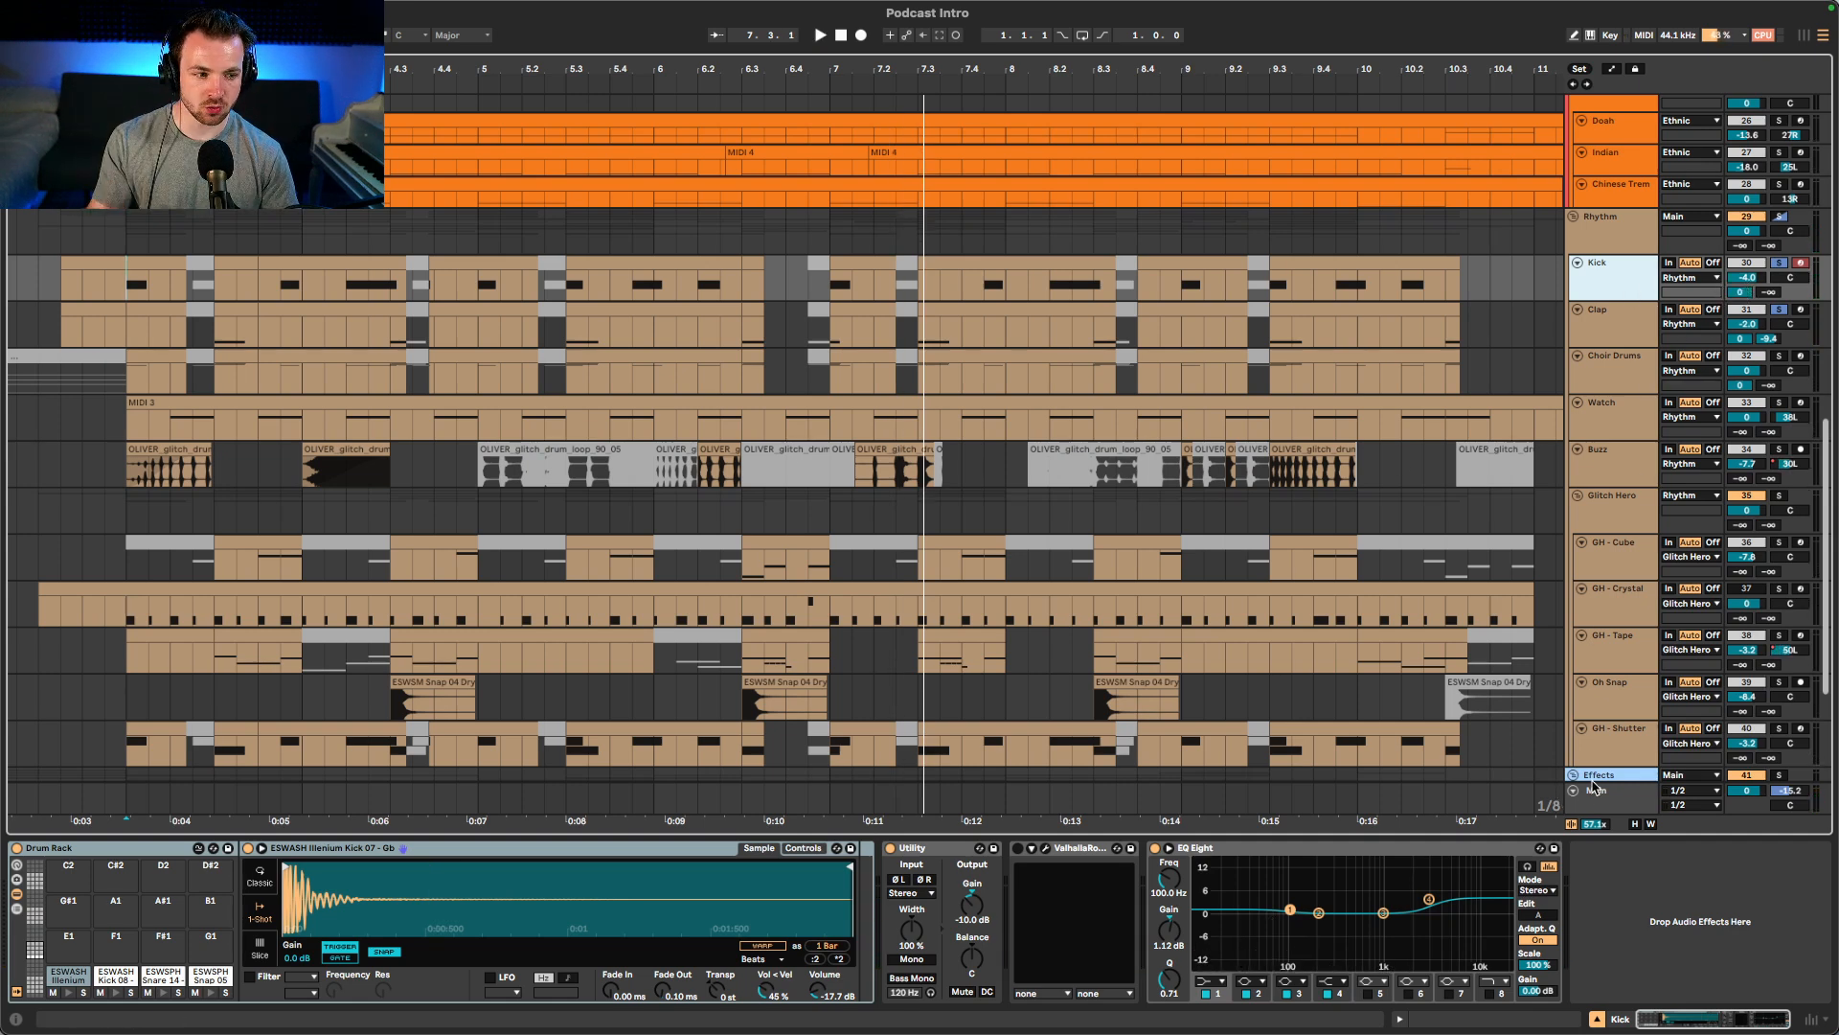
- Display the return tracks below the Rhythm group and show the automation lanes
scroll(1597, 778, "down", 3)
scroll(1608, 644, "up", 5)
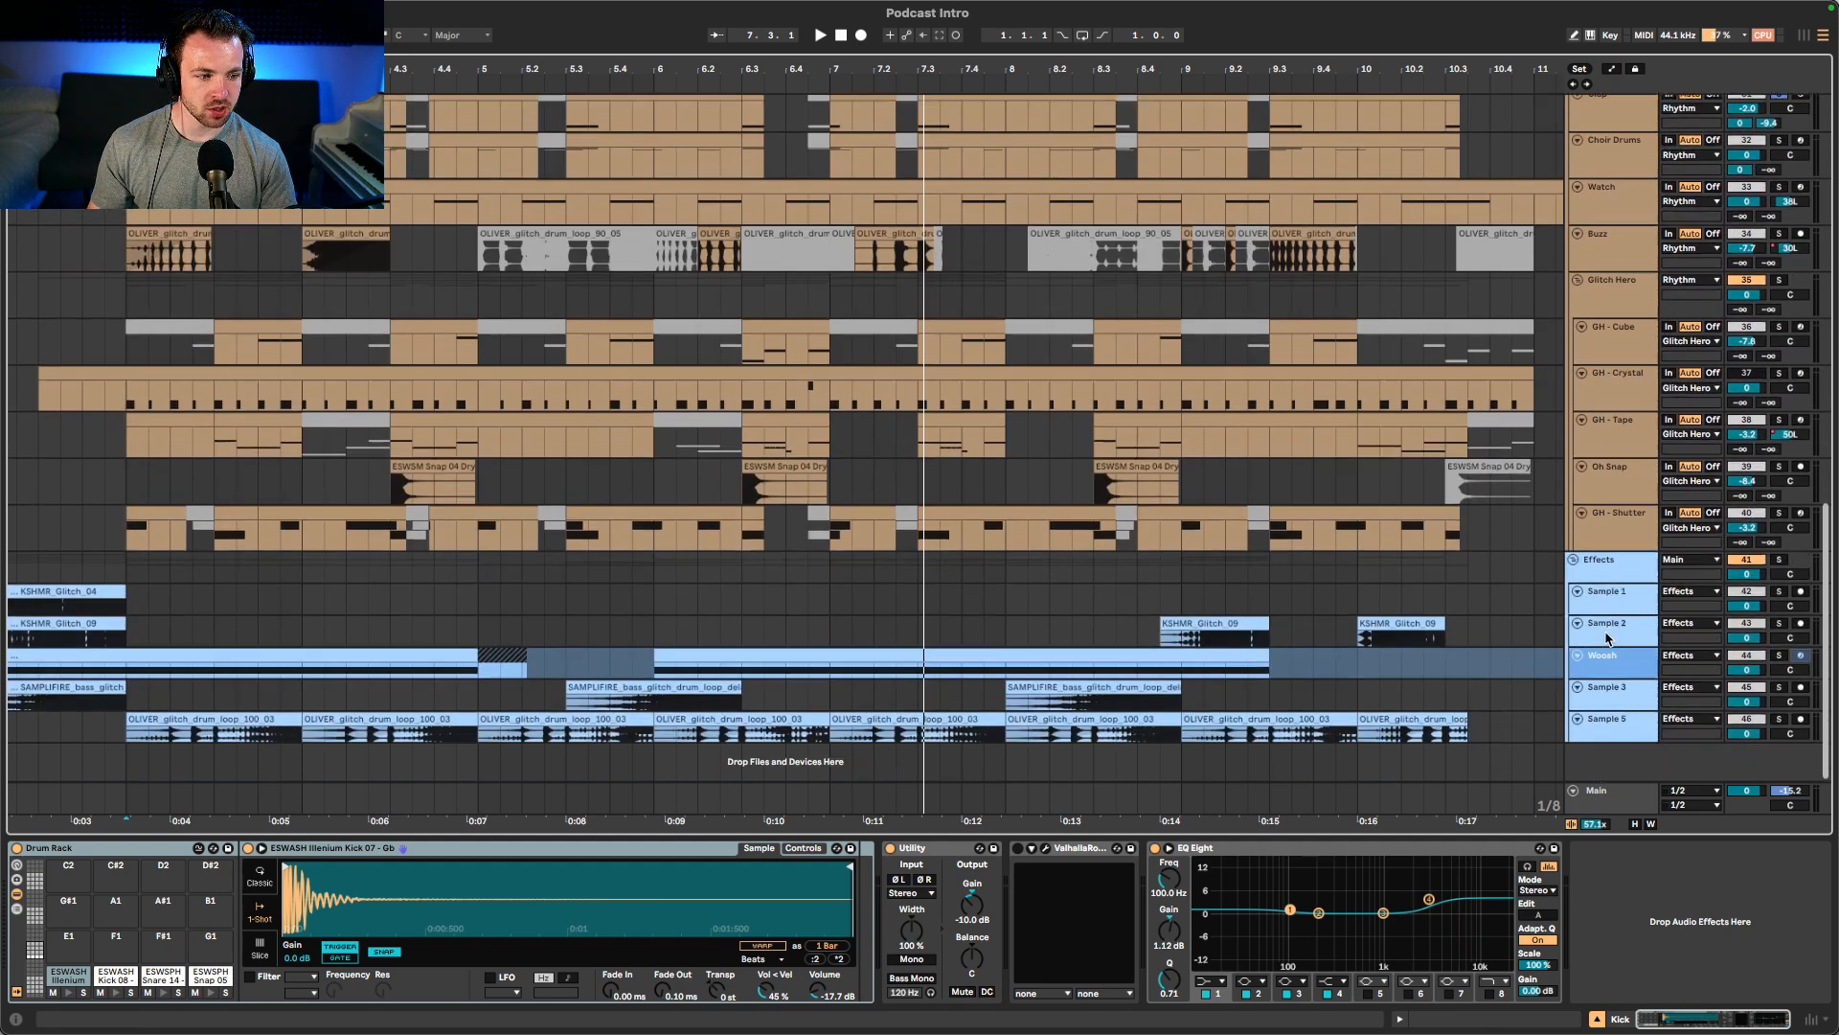
key("super+alt+r")
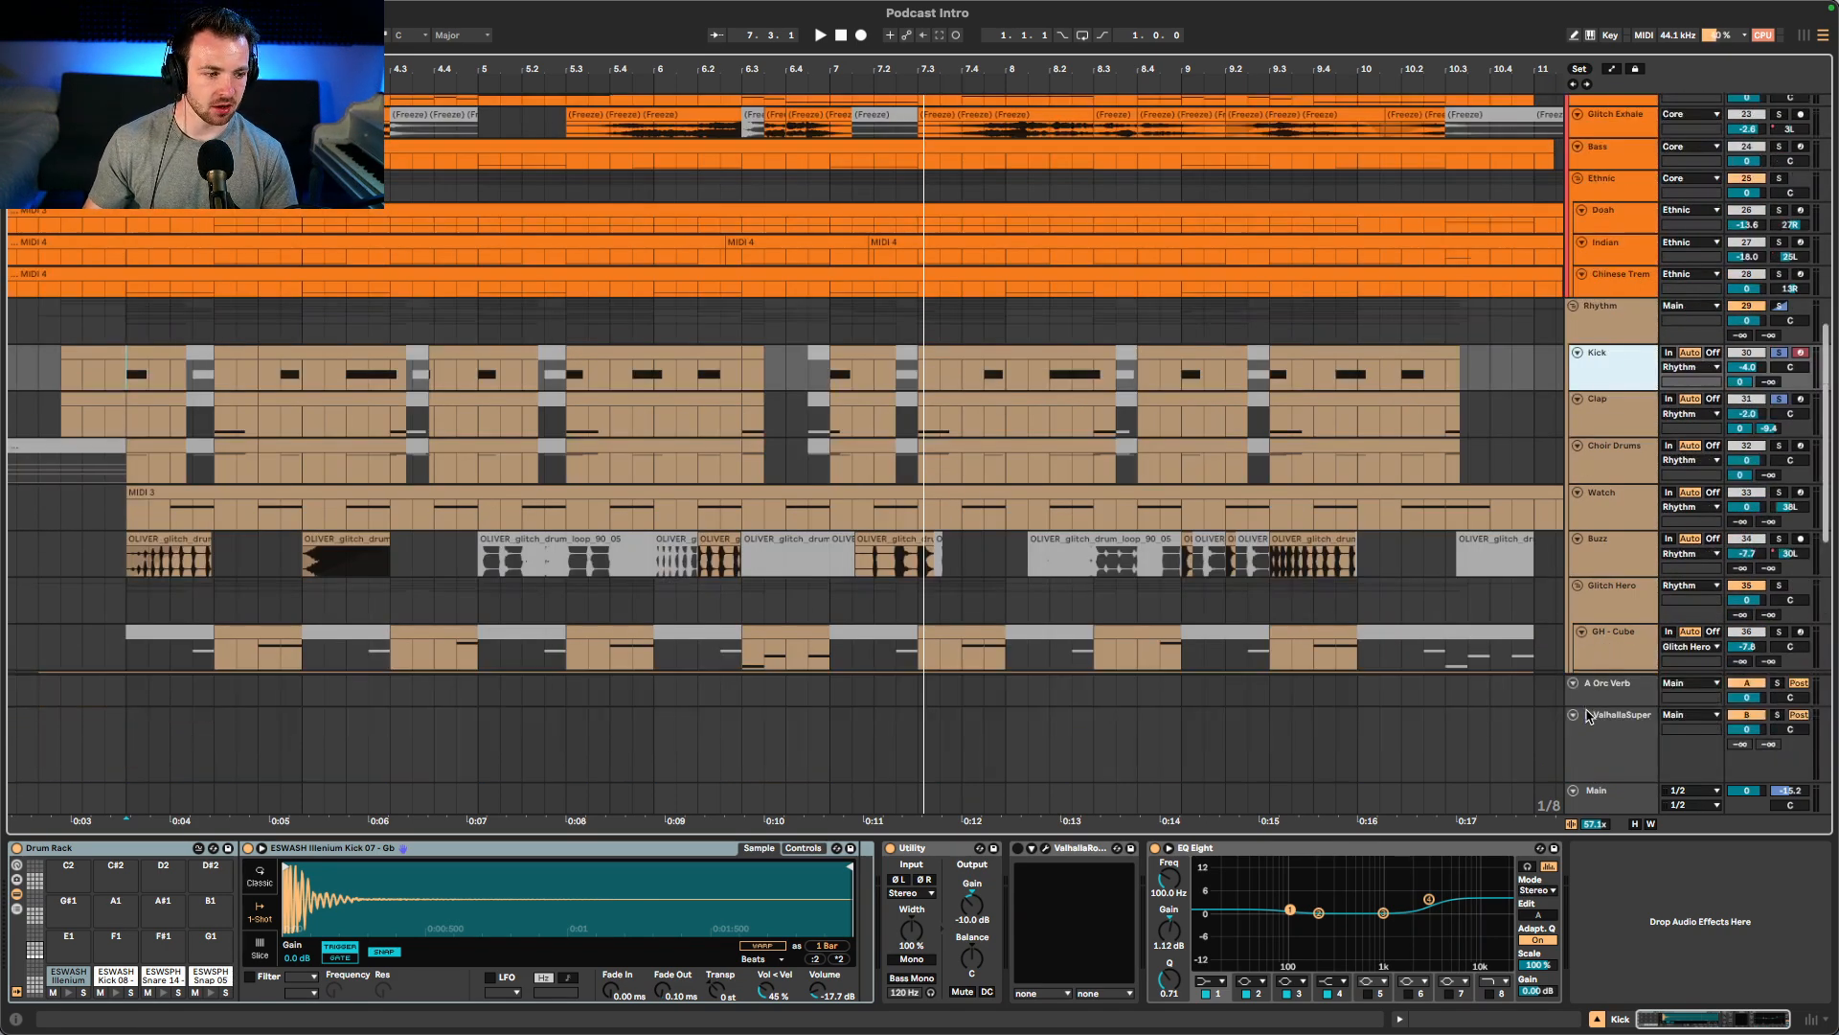
key("a")
- Play the soloed Kick and Clap from 3.1.1 and enlarge the A-Orc Verb return's automation lane
key("space")
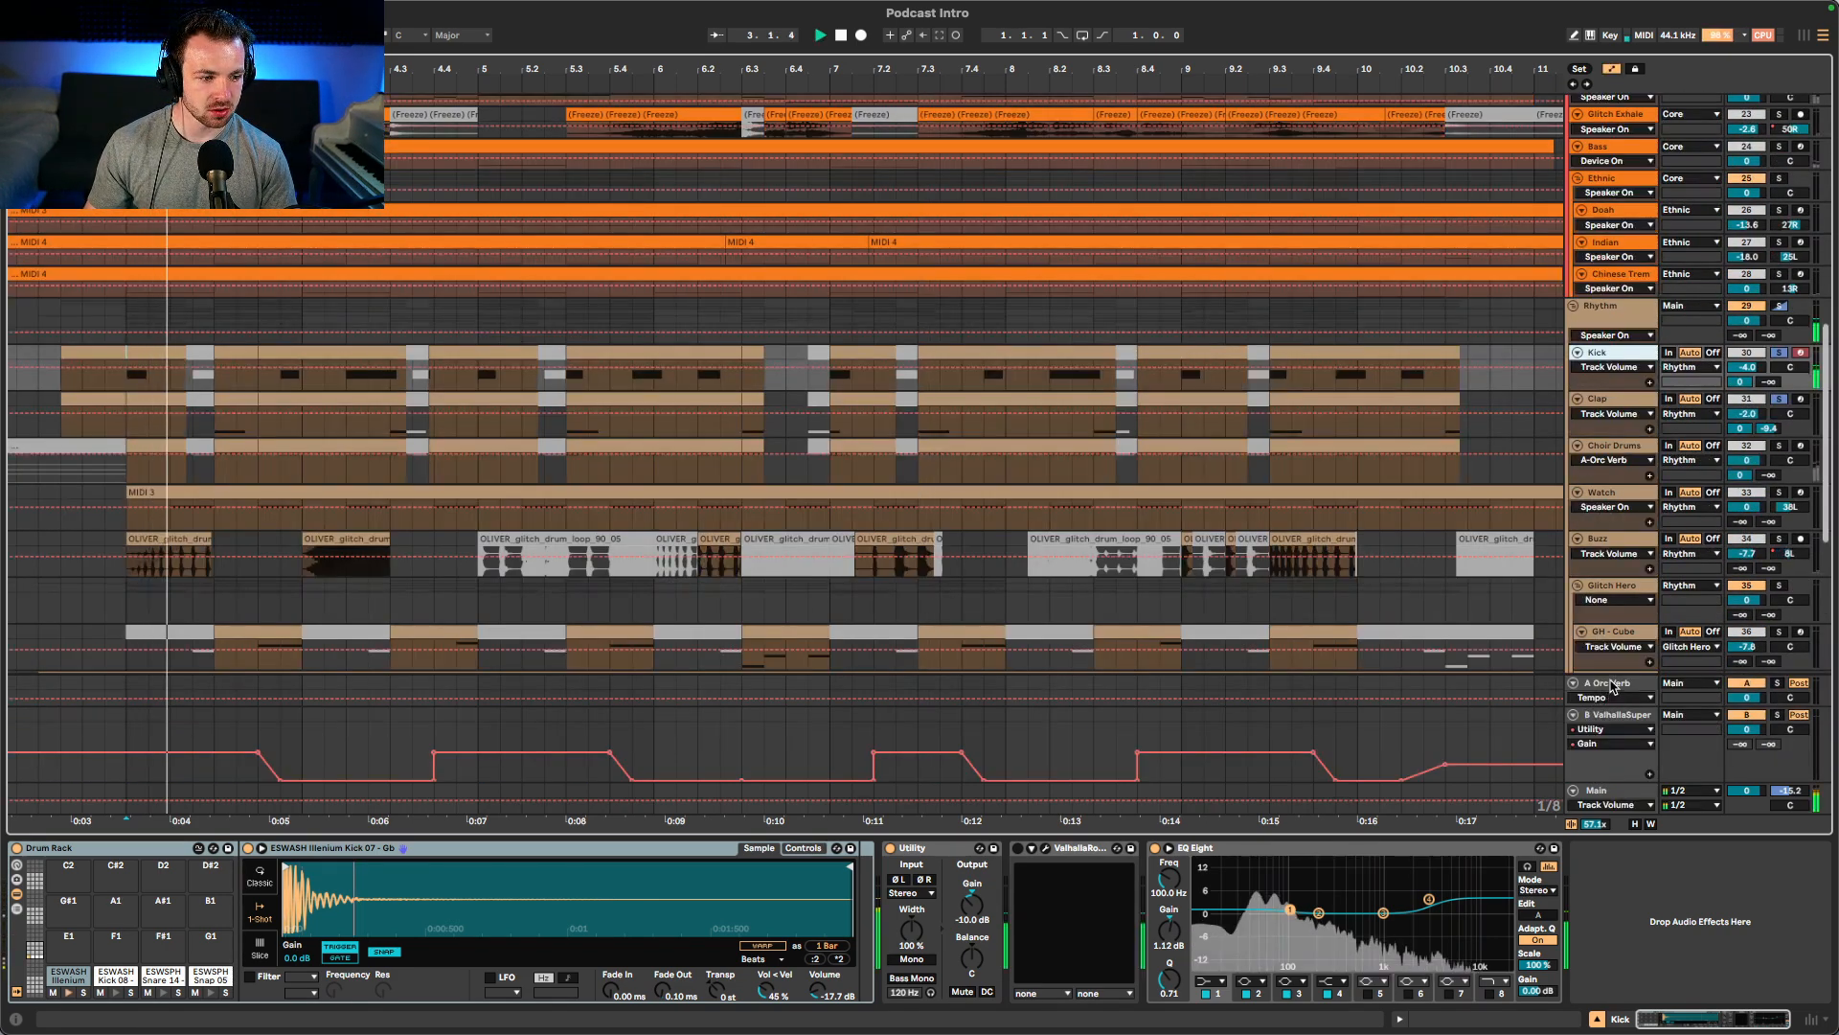
left_click(1610, 688)
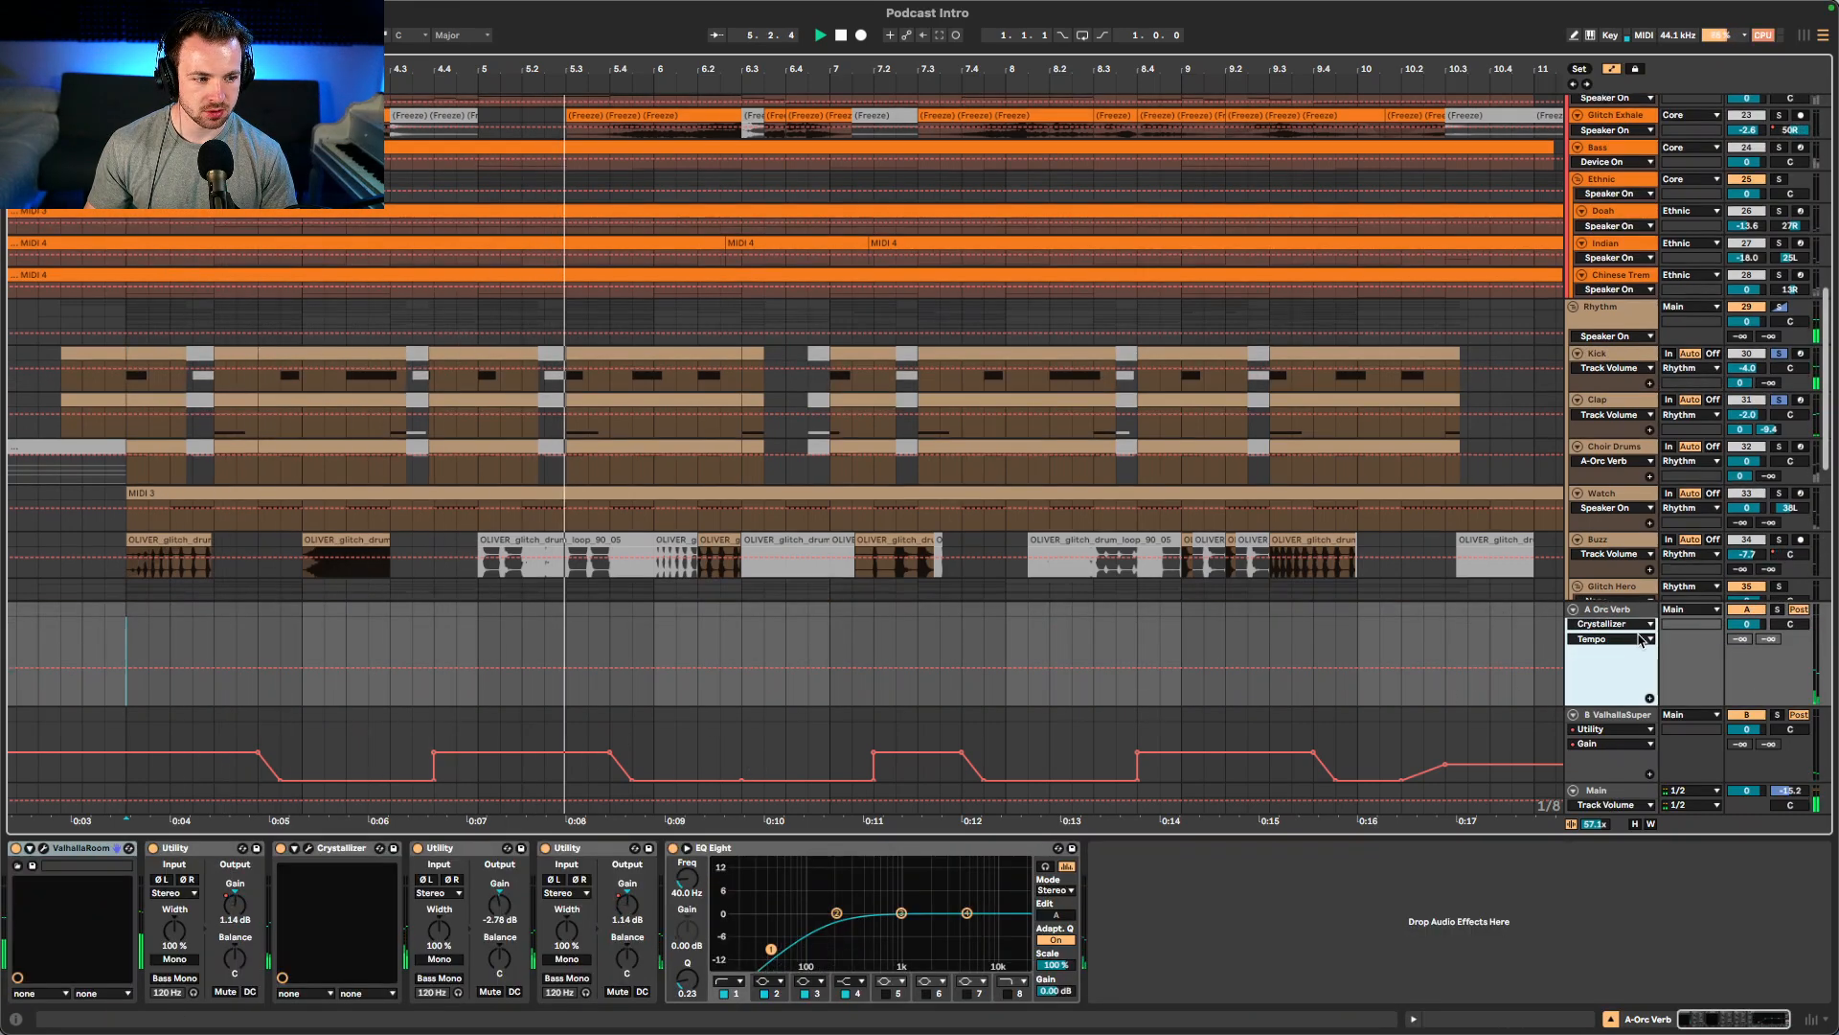
scroll(1341, 671, "up", 1)
key("space")
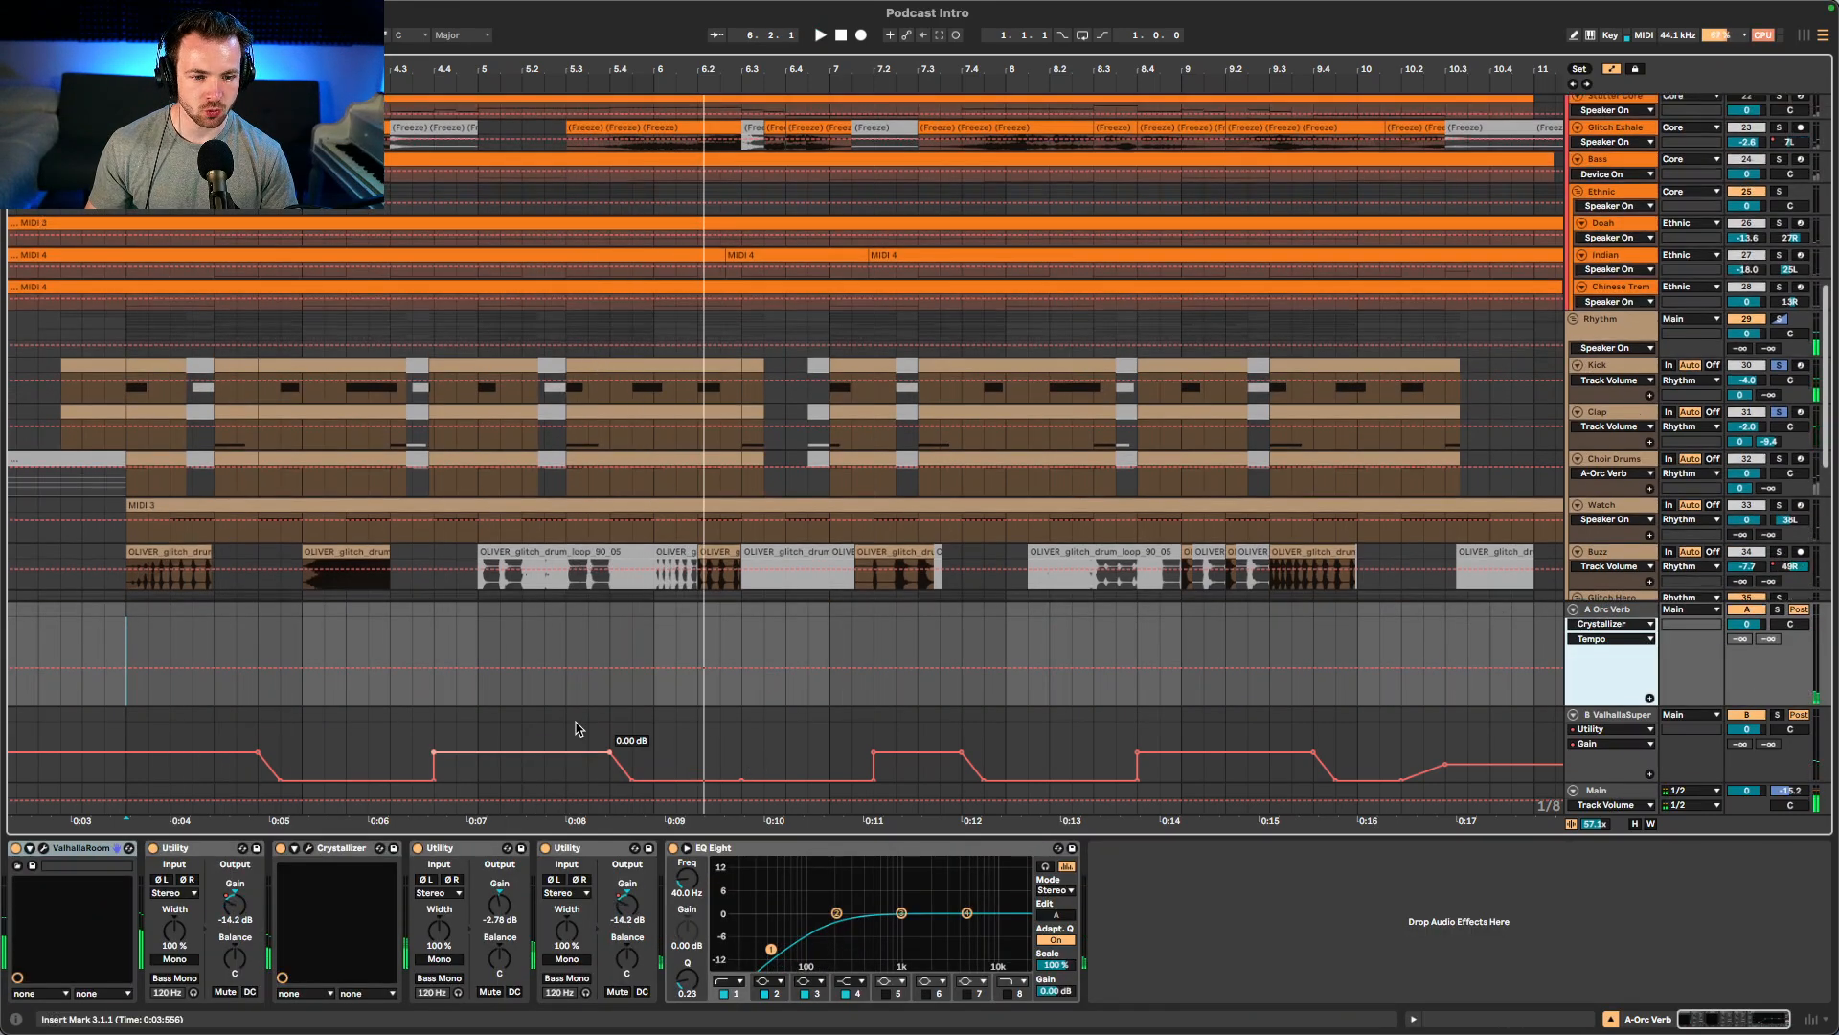
- Select 3.3.1 to 10.3.1 on the ValhallaSupermassive return, zoom to it and enlarge its Utility Gain automation lane
left_click_drag(218, 779, 1473, 744)
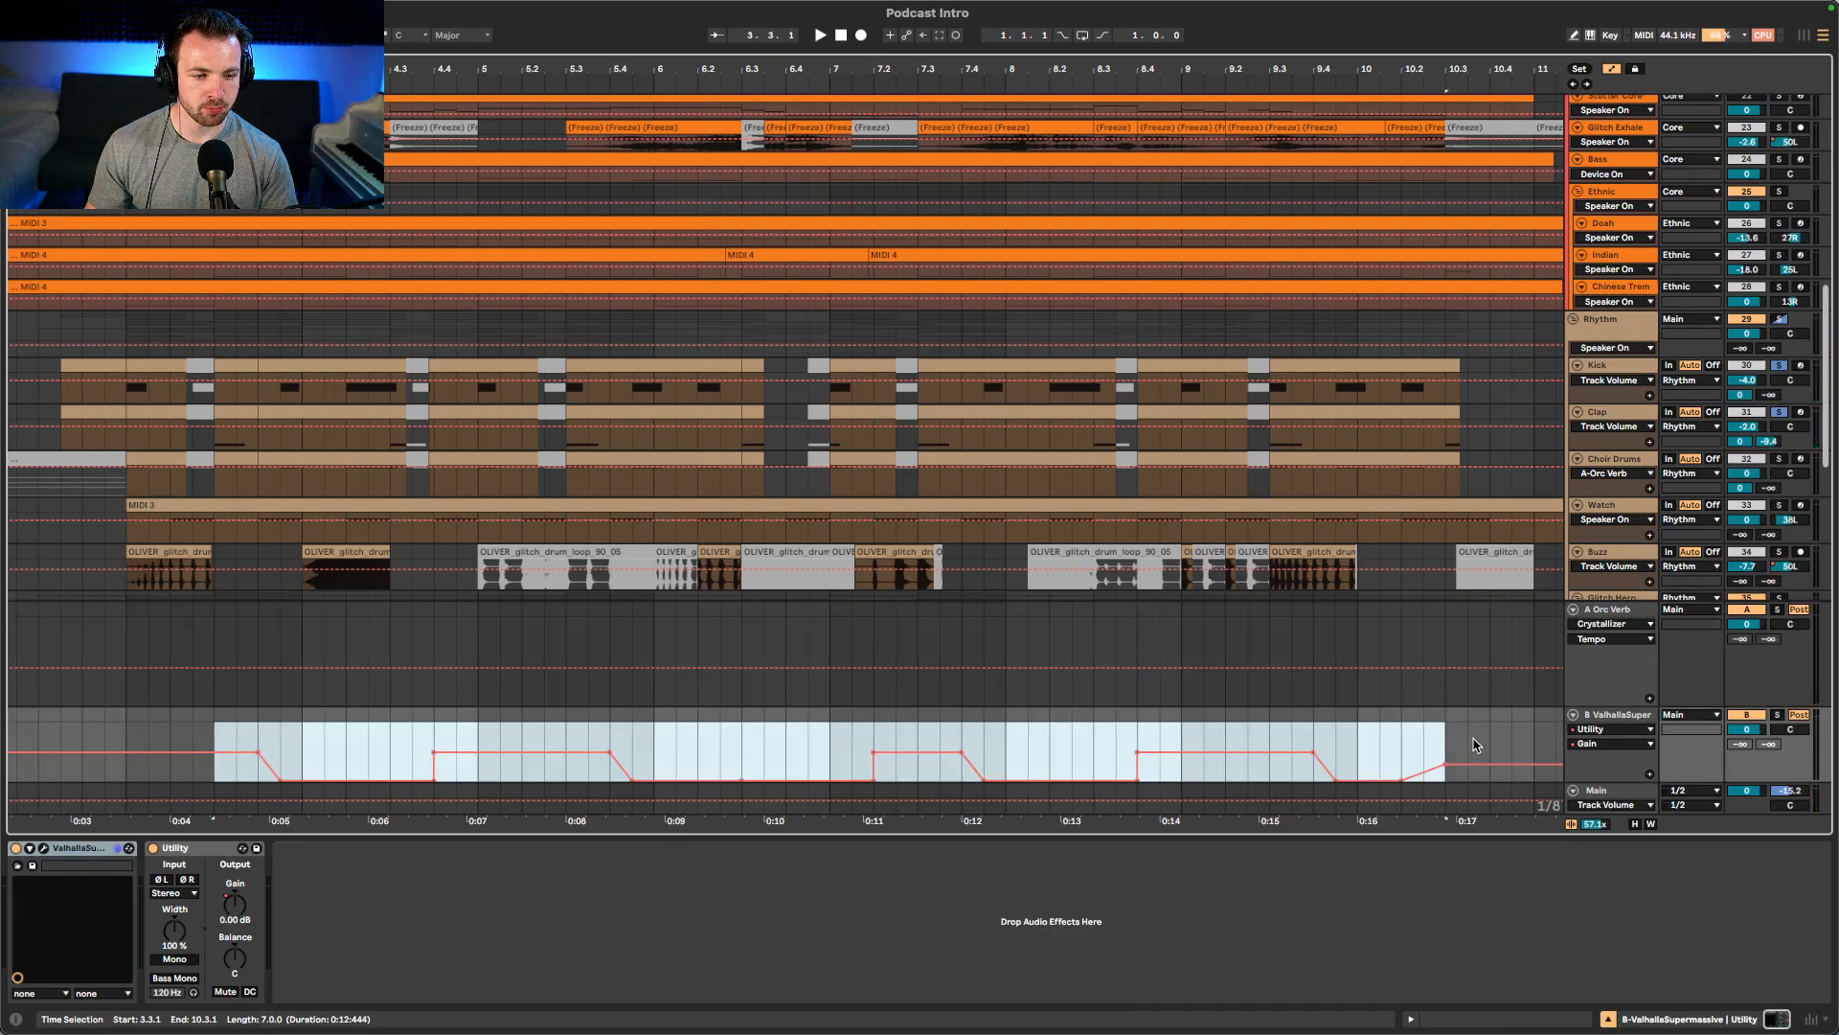
key("z")
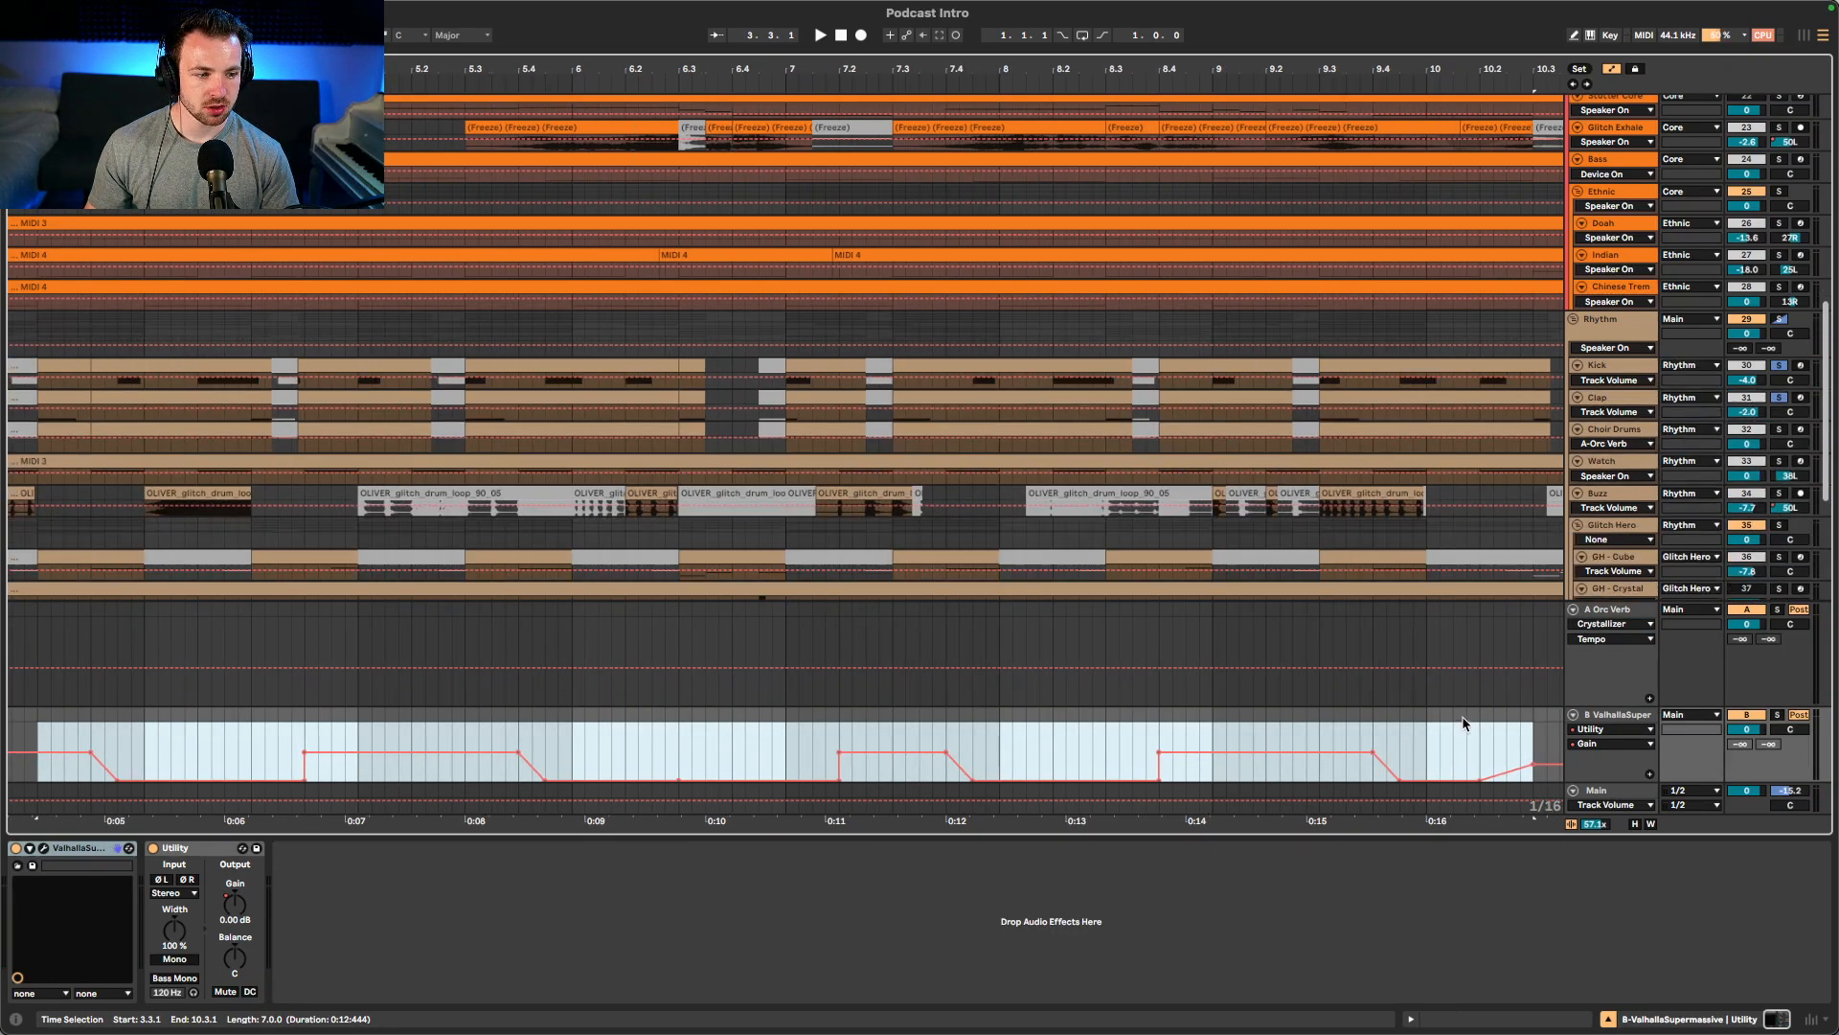
left_click_drag(1637, 707, 1624, 370)
left_click(1623, 330)
left_click(1622, 329)
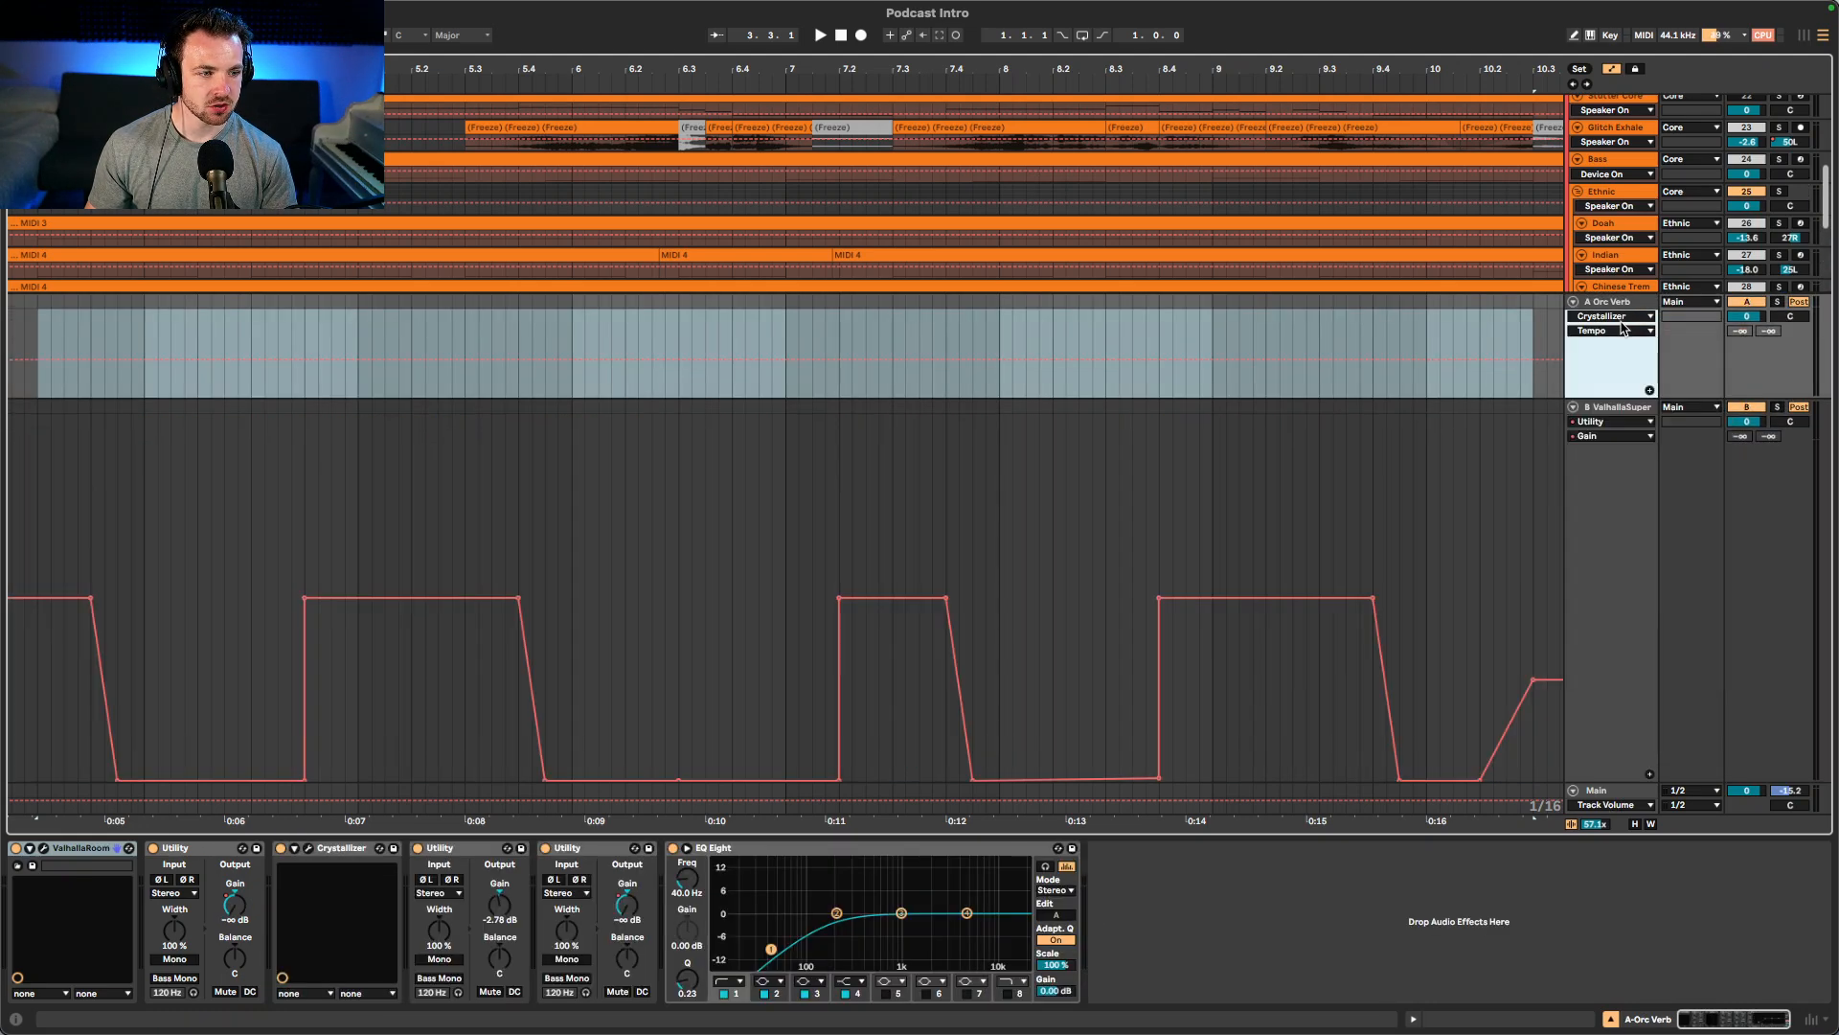
- Play through to the end and set the ValhallaSupermassive return's lower gain automation breakpoint at 8.4 to -∞ dB
scroll(393, 680, "left", 4)
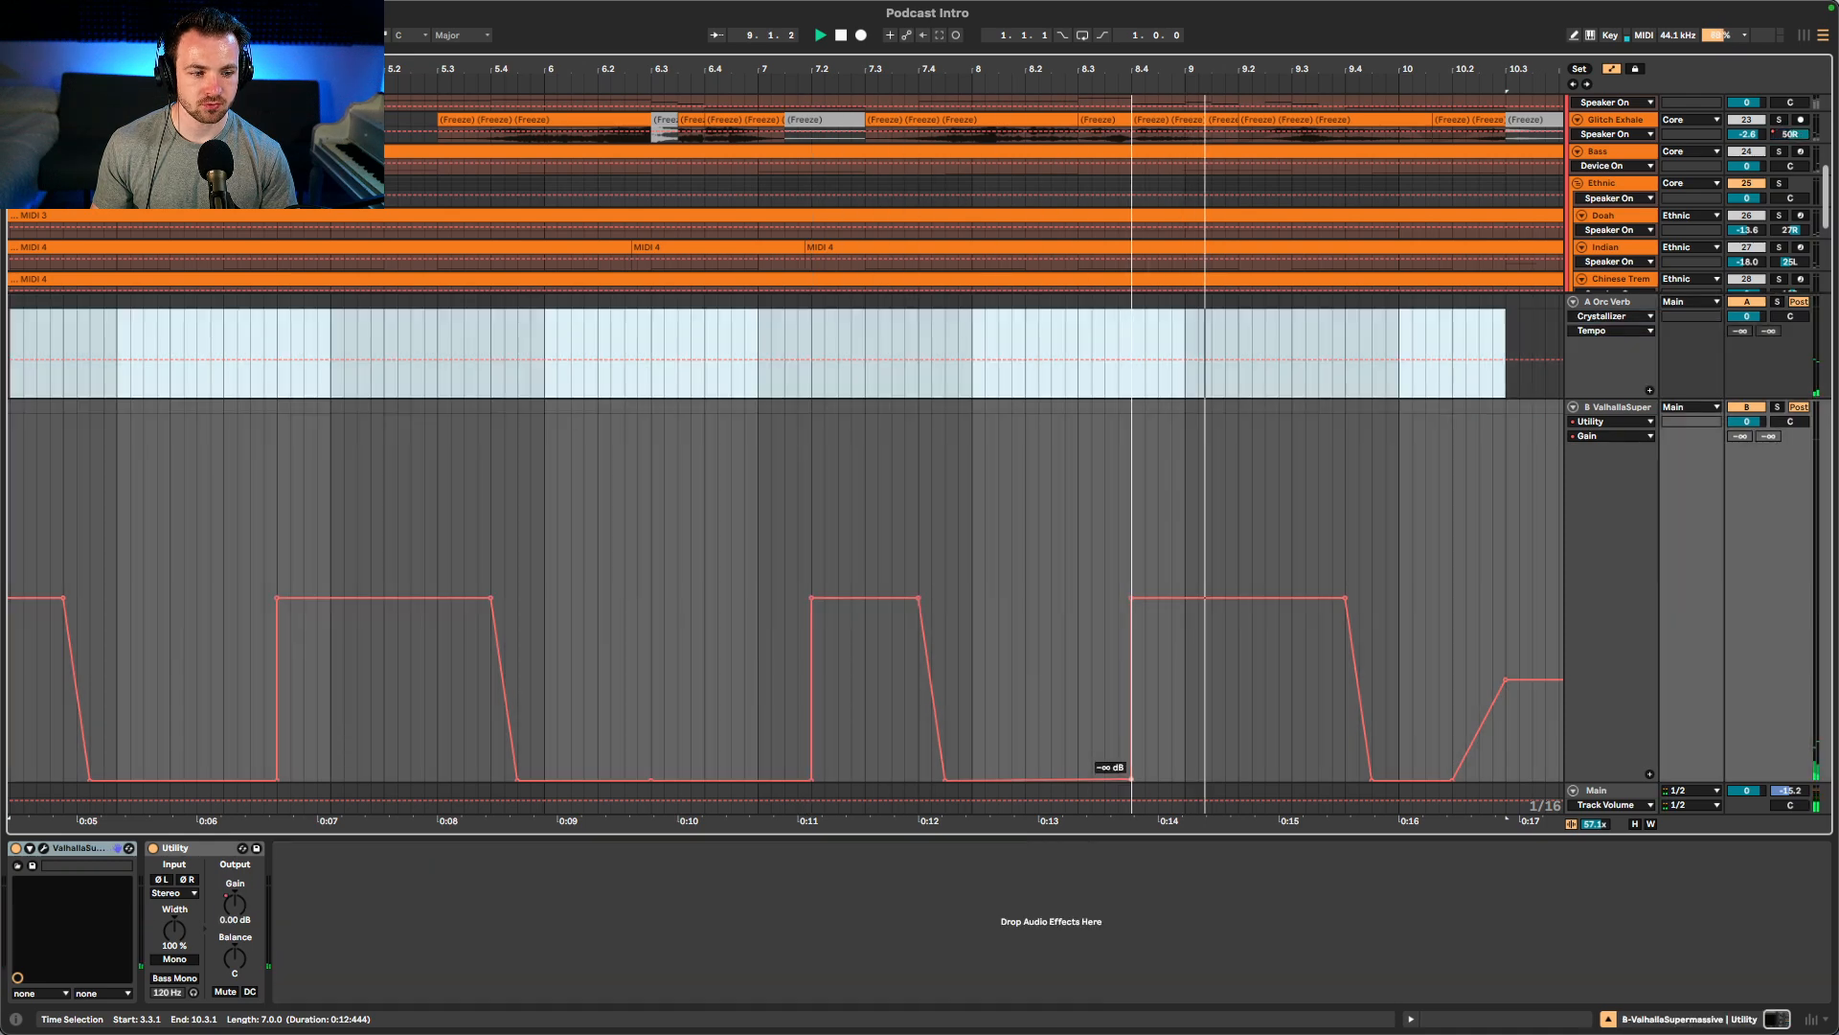
left_click(1133, 780)
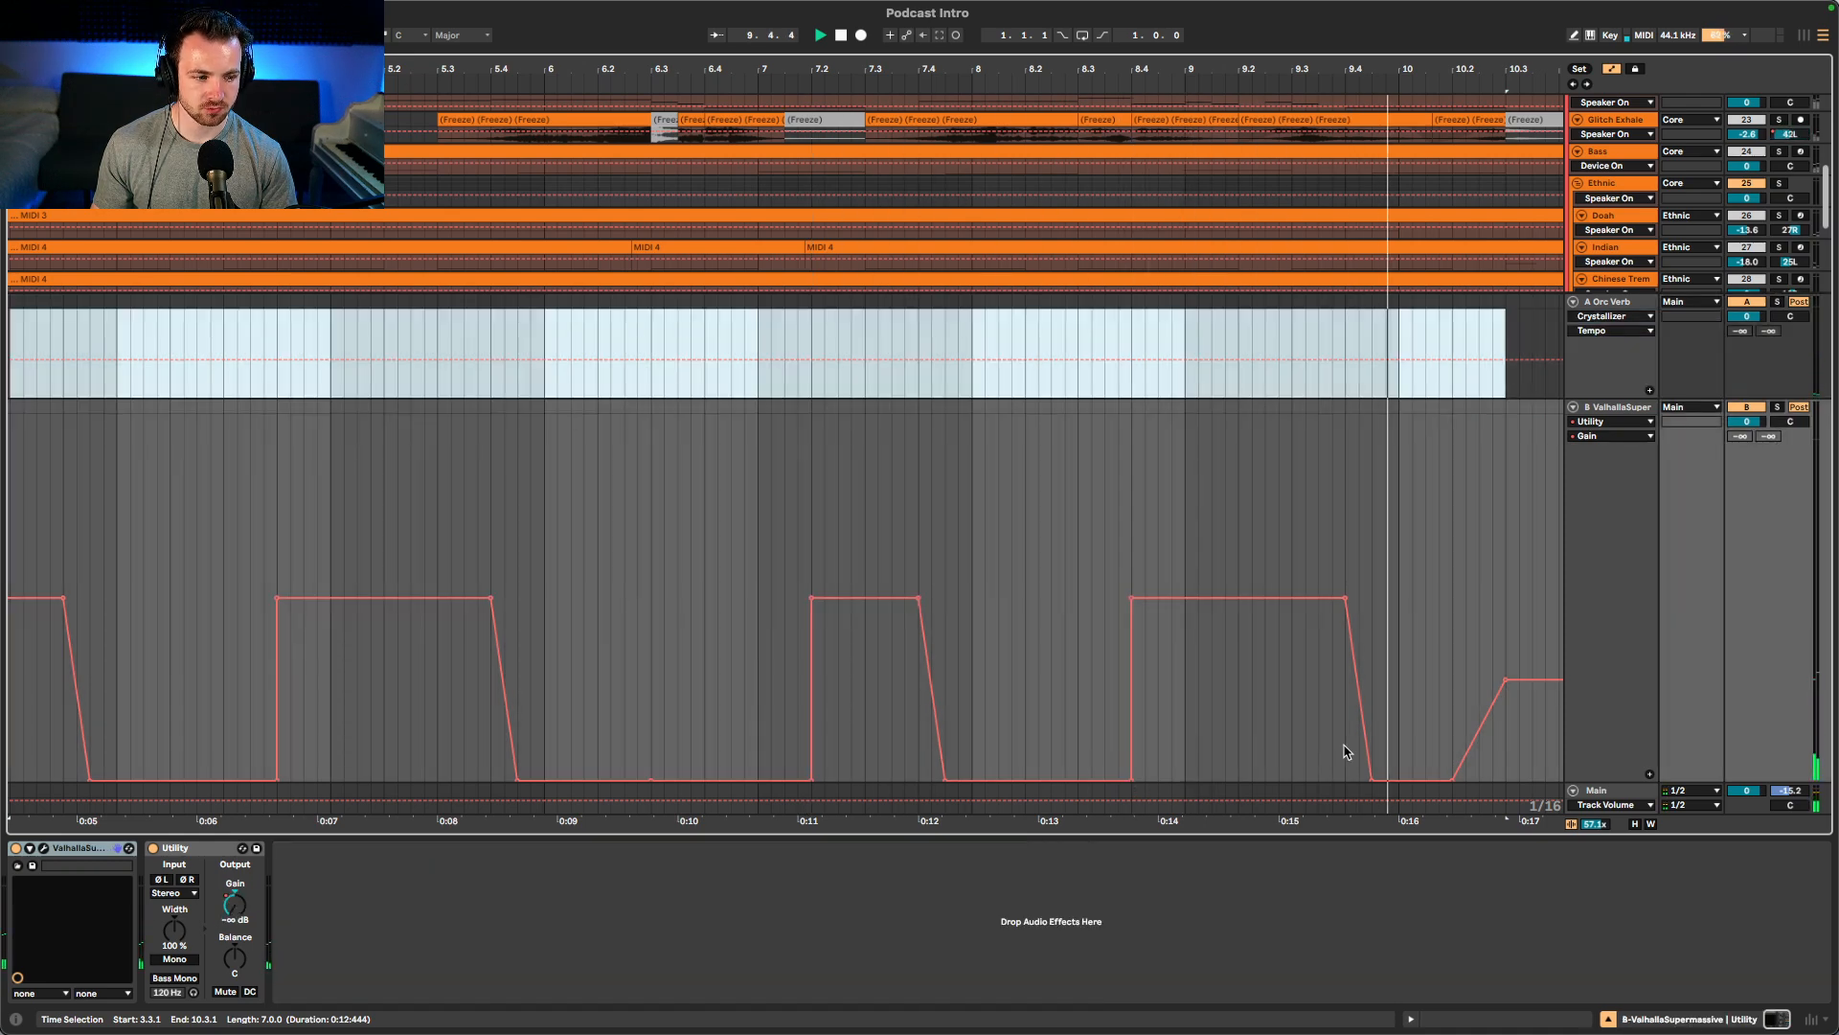
scroll(1443, 725, "right", 3)
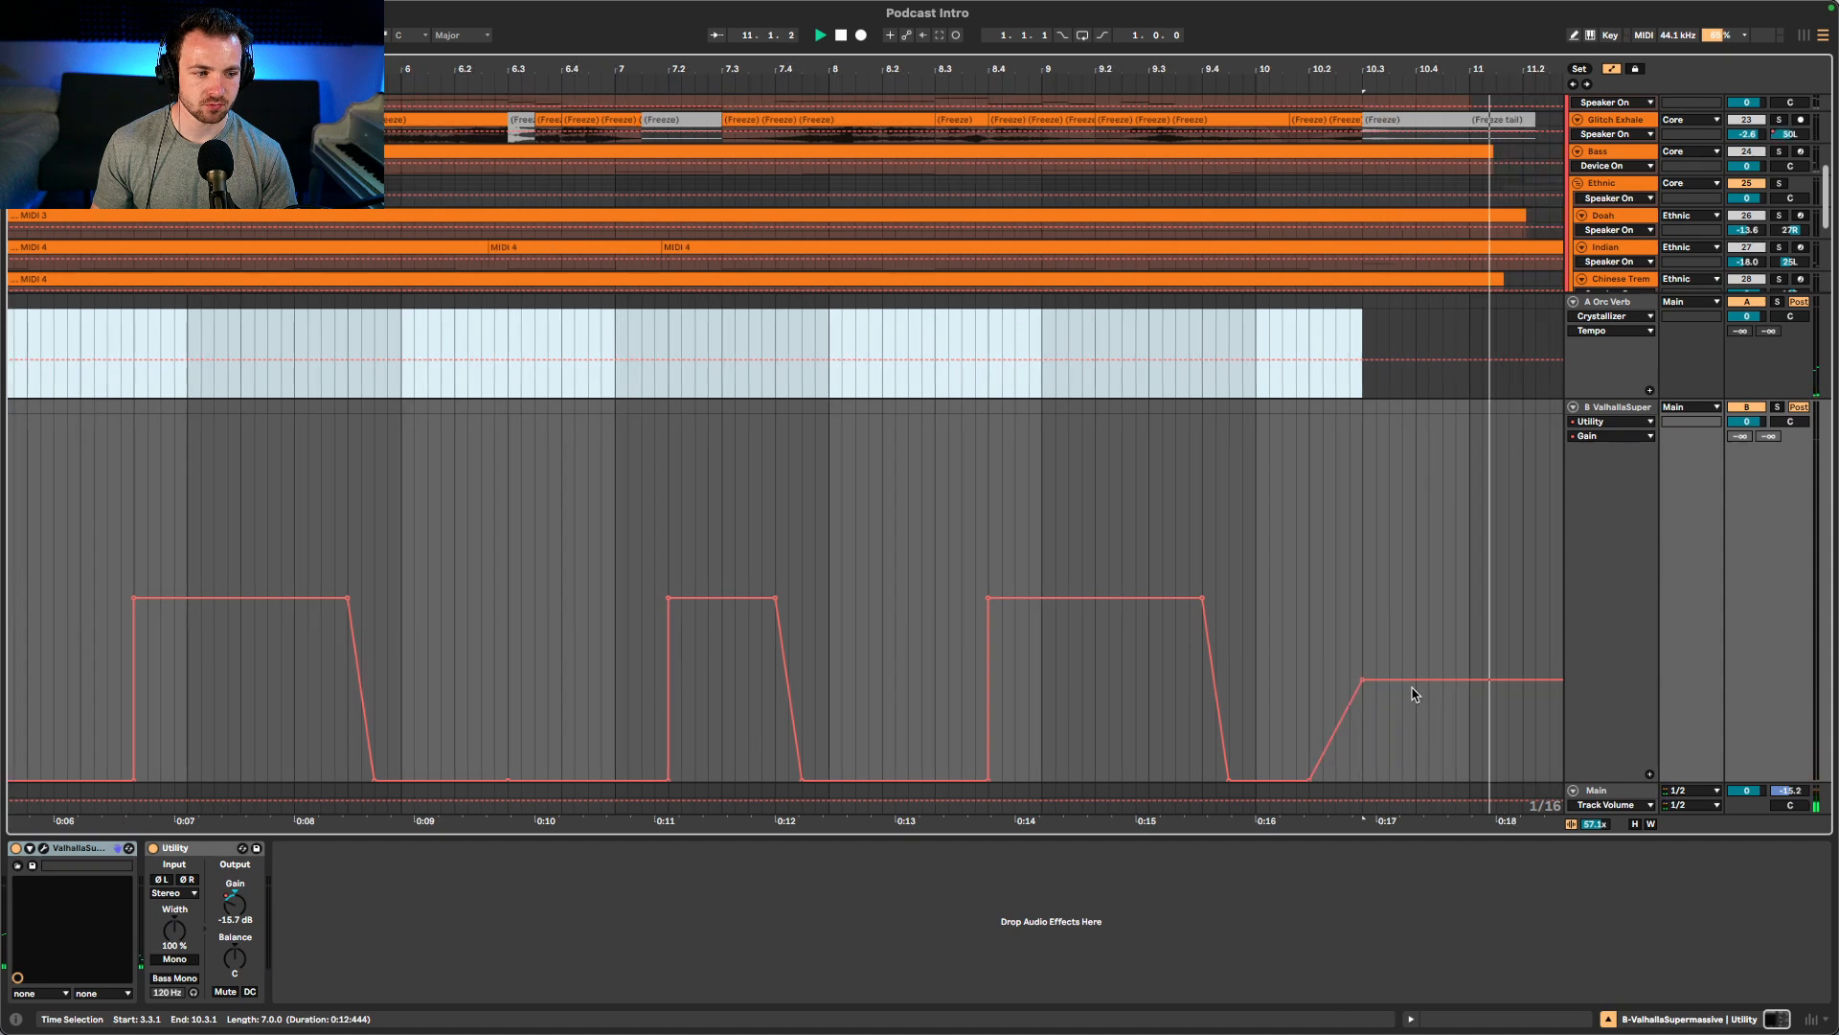
key("space")
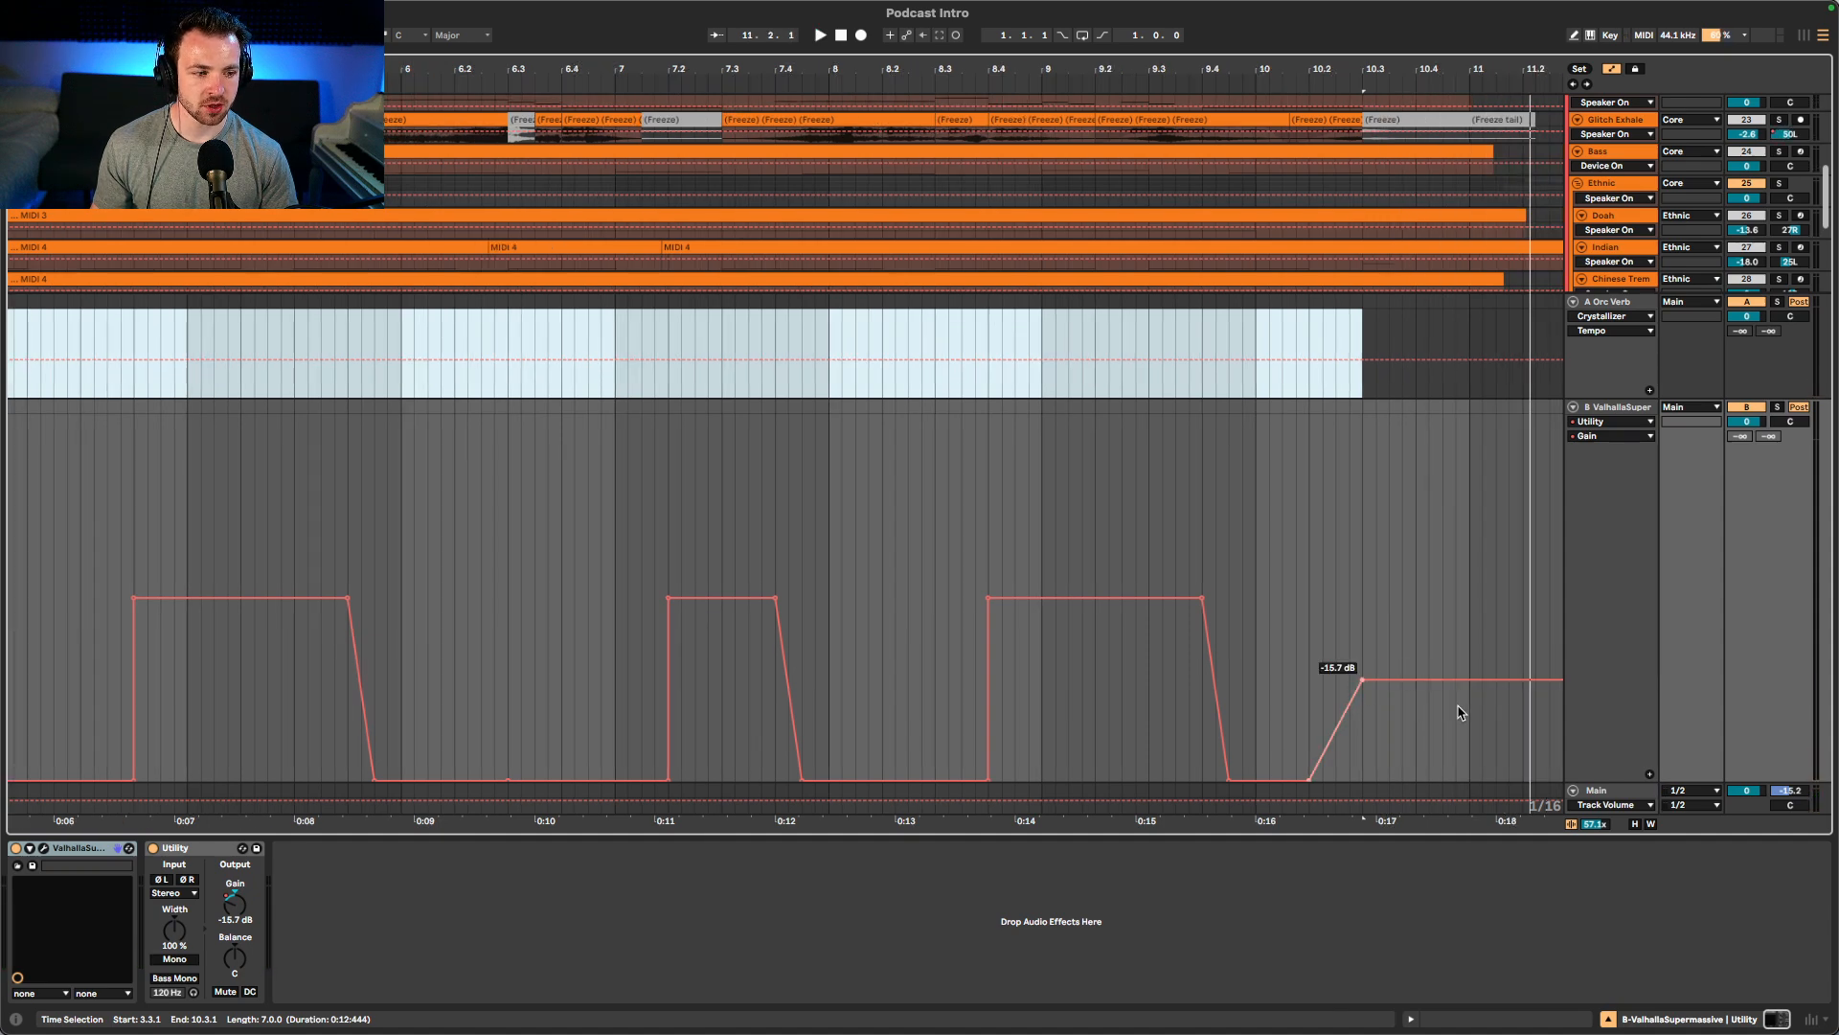
- Shrink the ValhallaSupermassive return's lane, show the A-Orc Verb return's Utility Gain automation and play the passage
scroll(1474, 539, "left", 2)
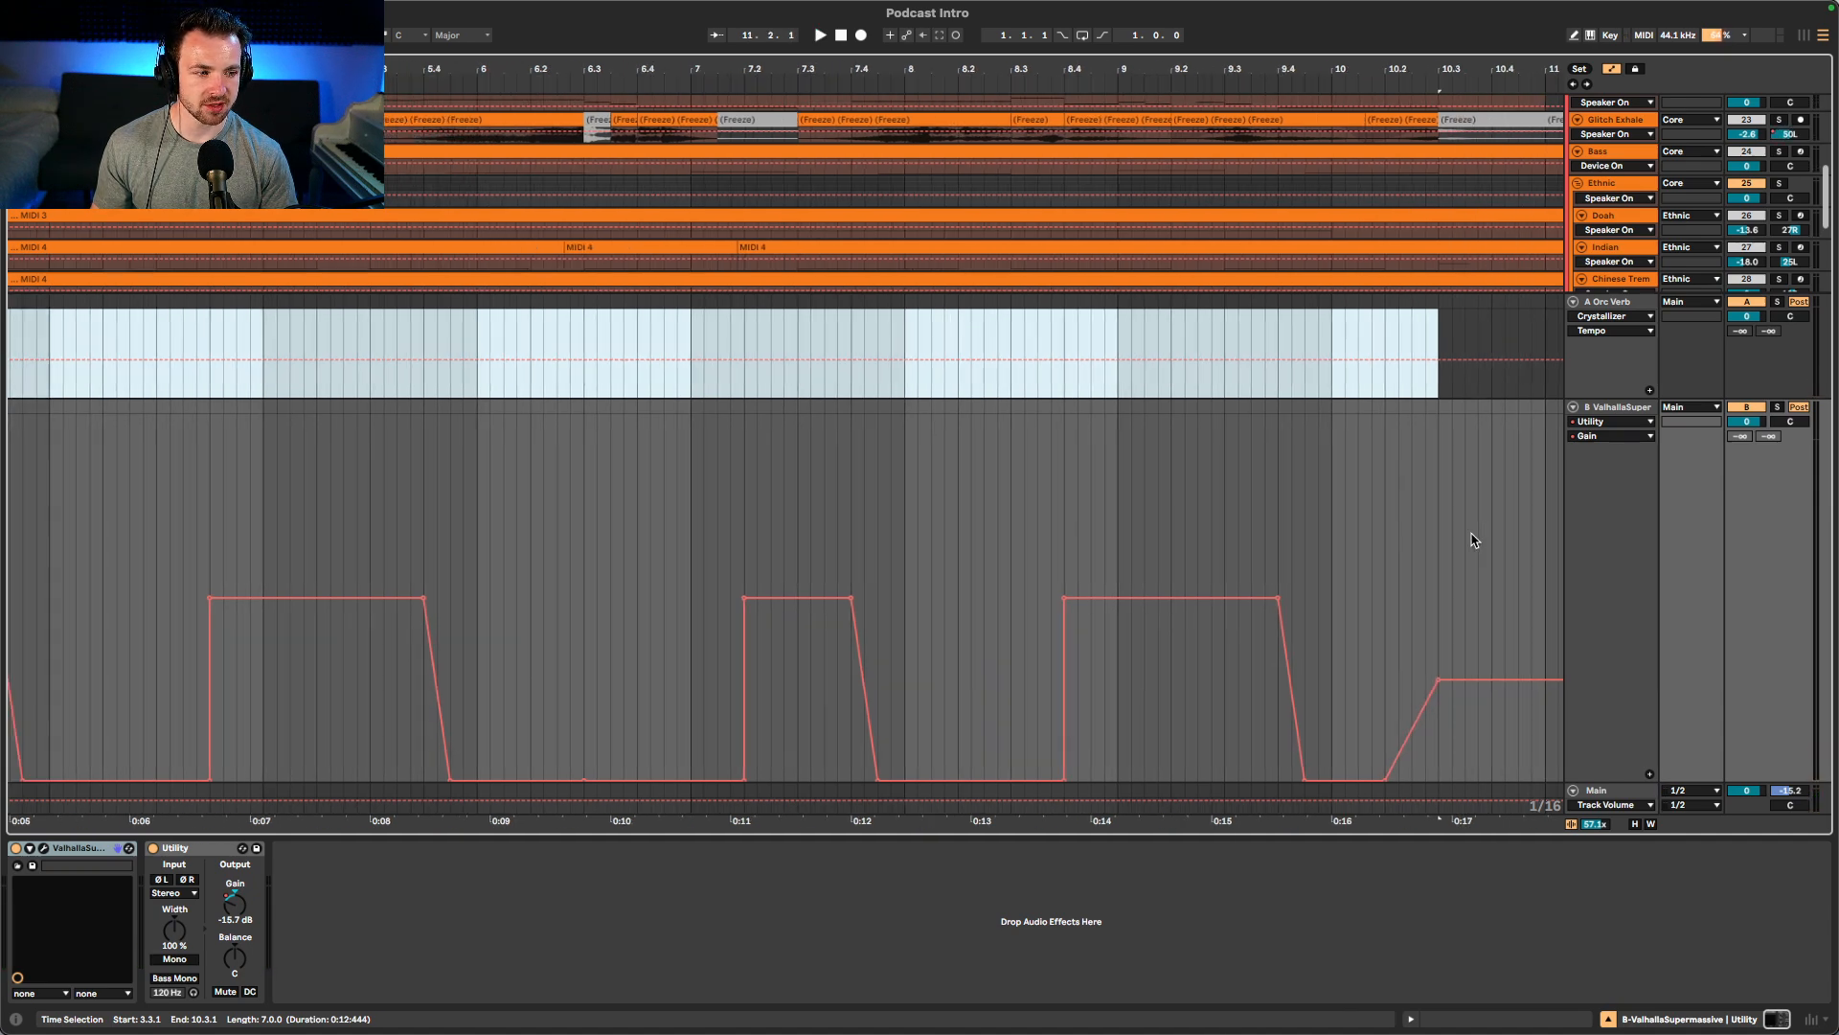
left_click_drag(1616, 399, 1626, 655)
left_click(1625, 631)
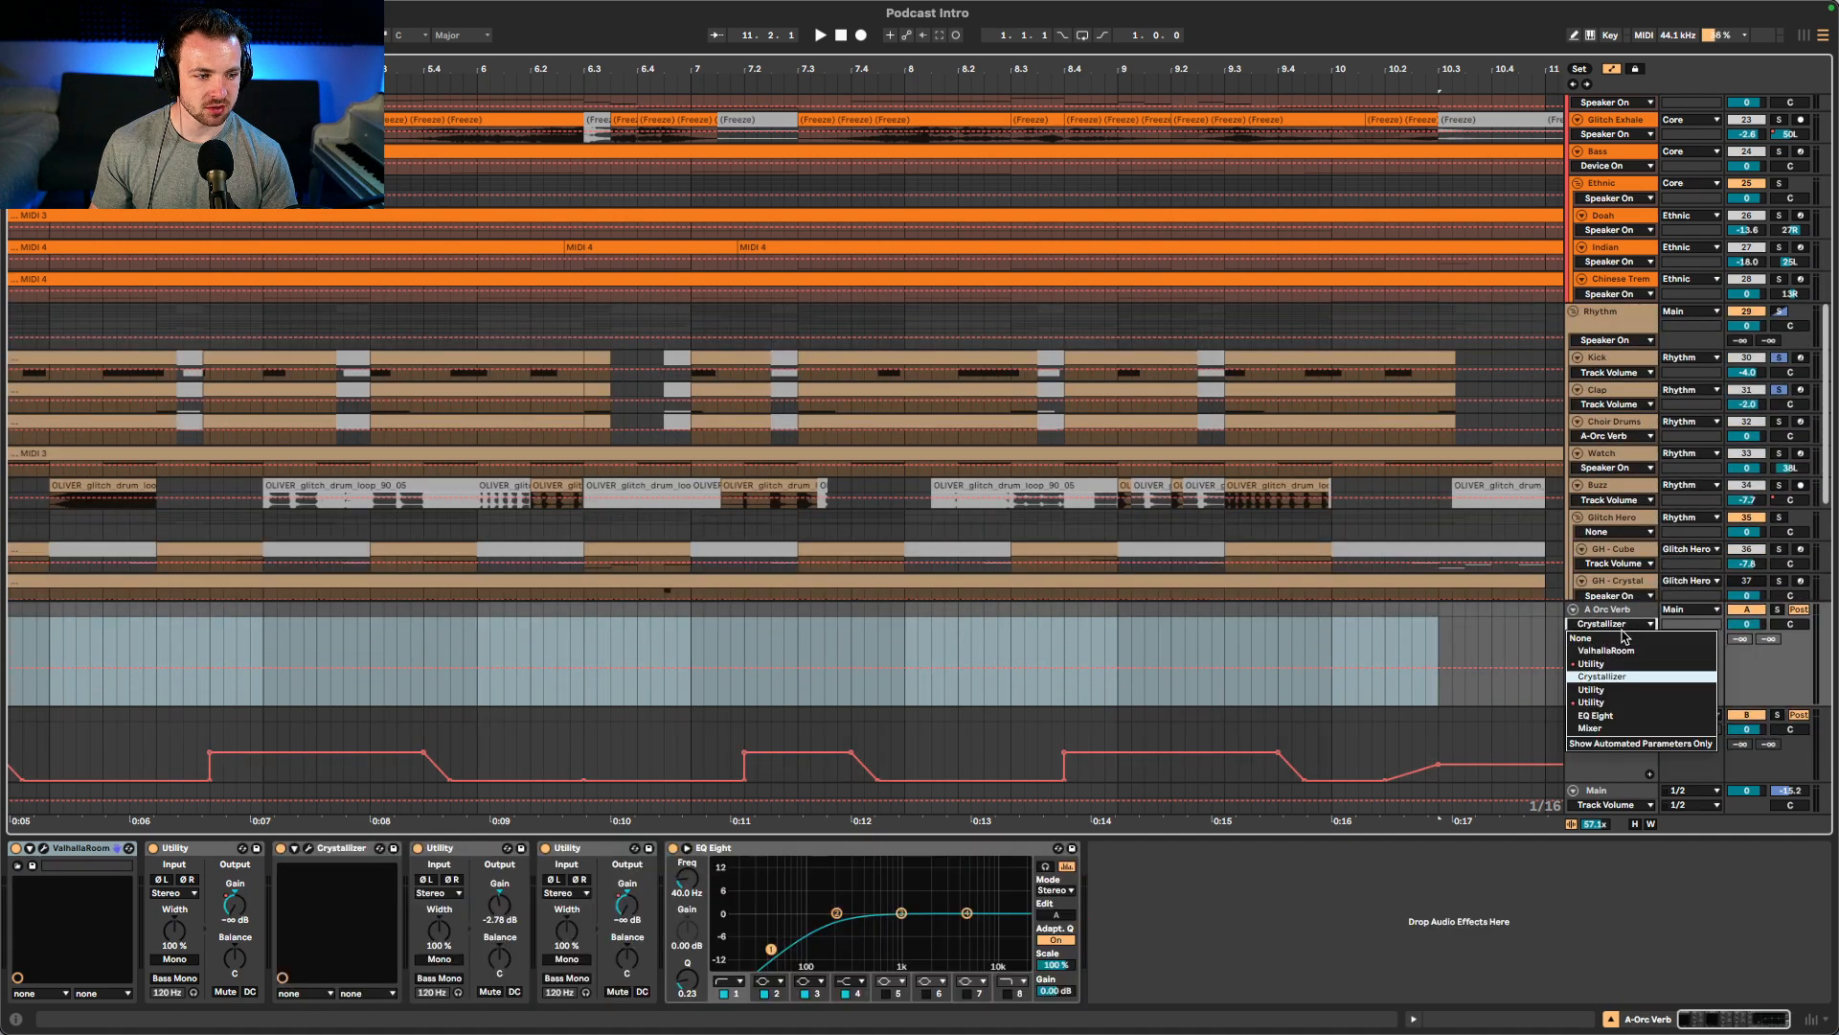
left_click(1615, 663)
key("space")
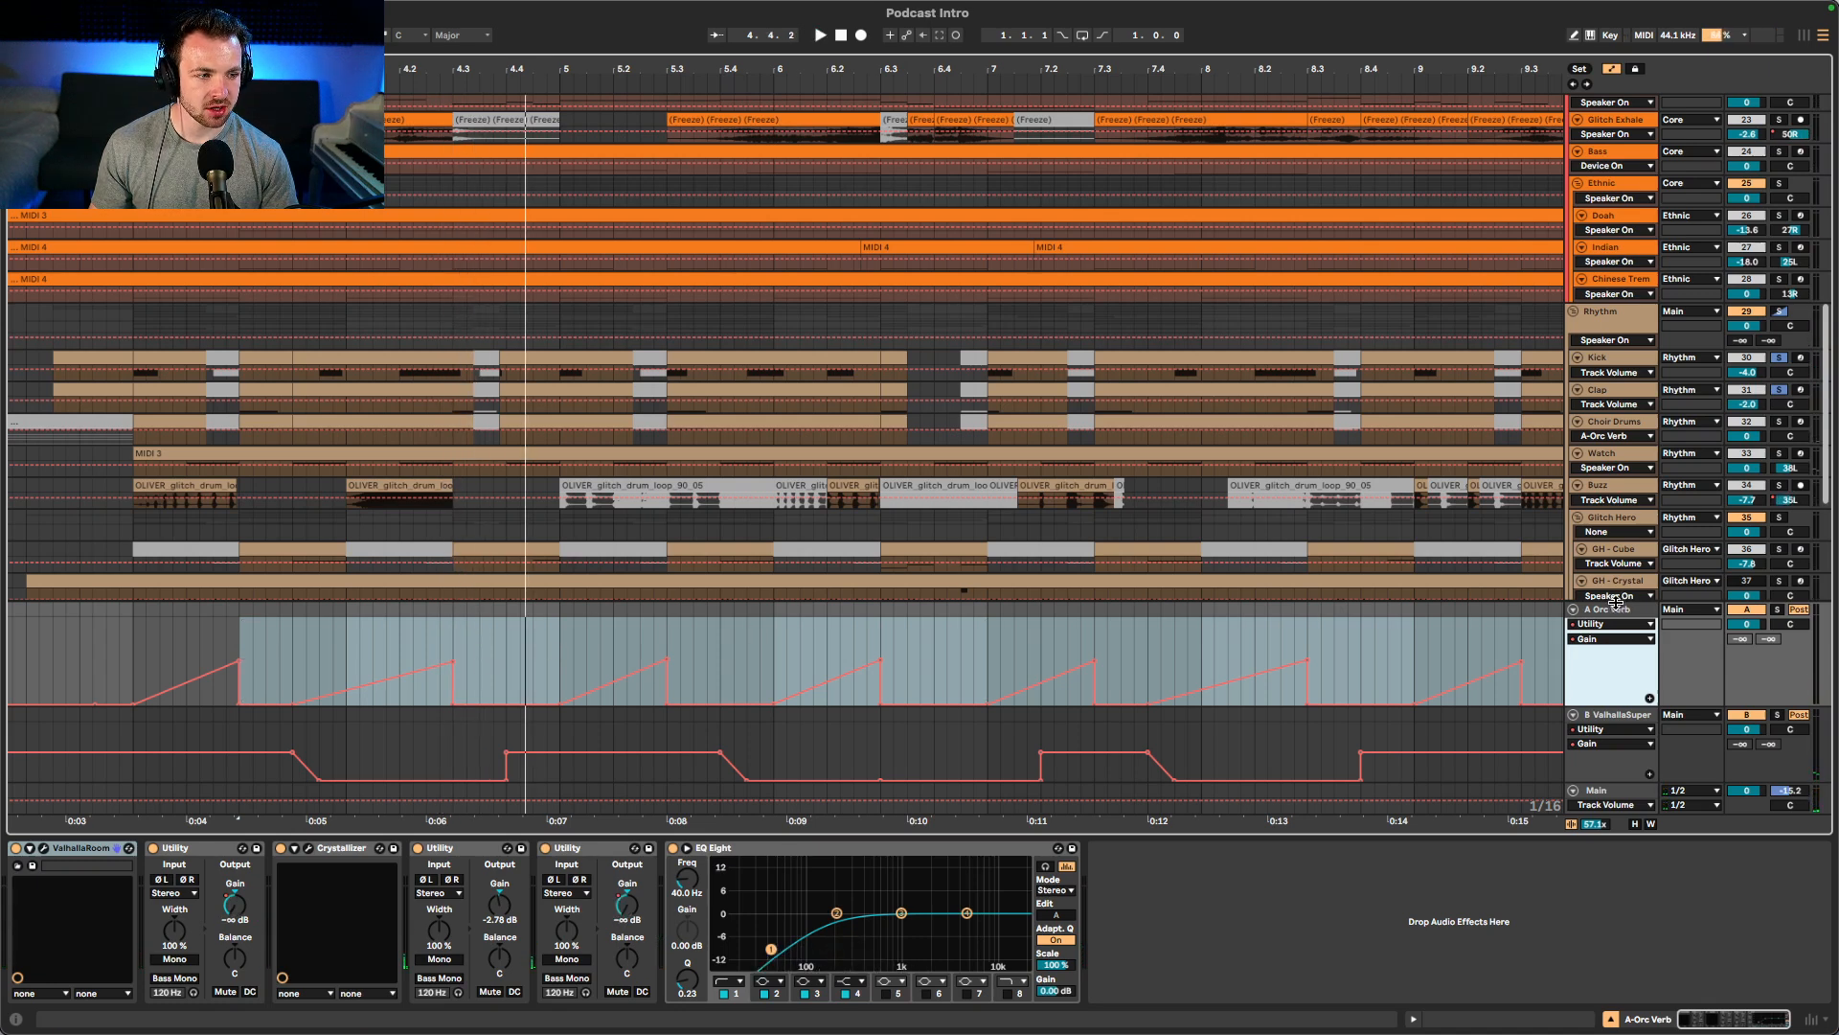
left_click(1645, 640)
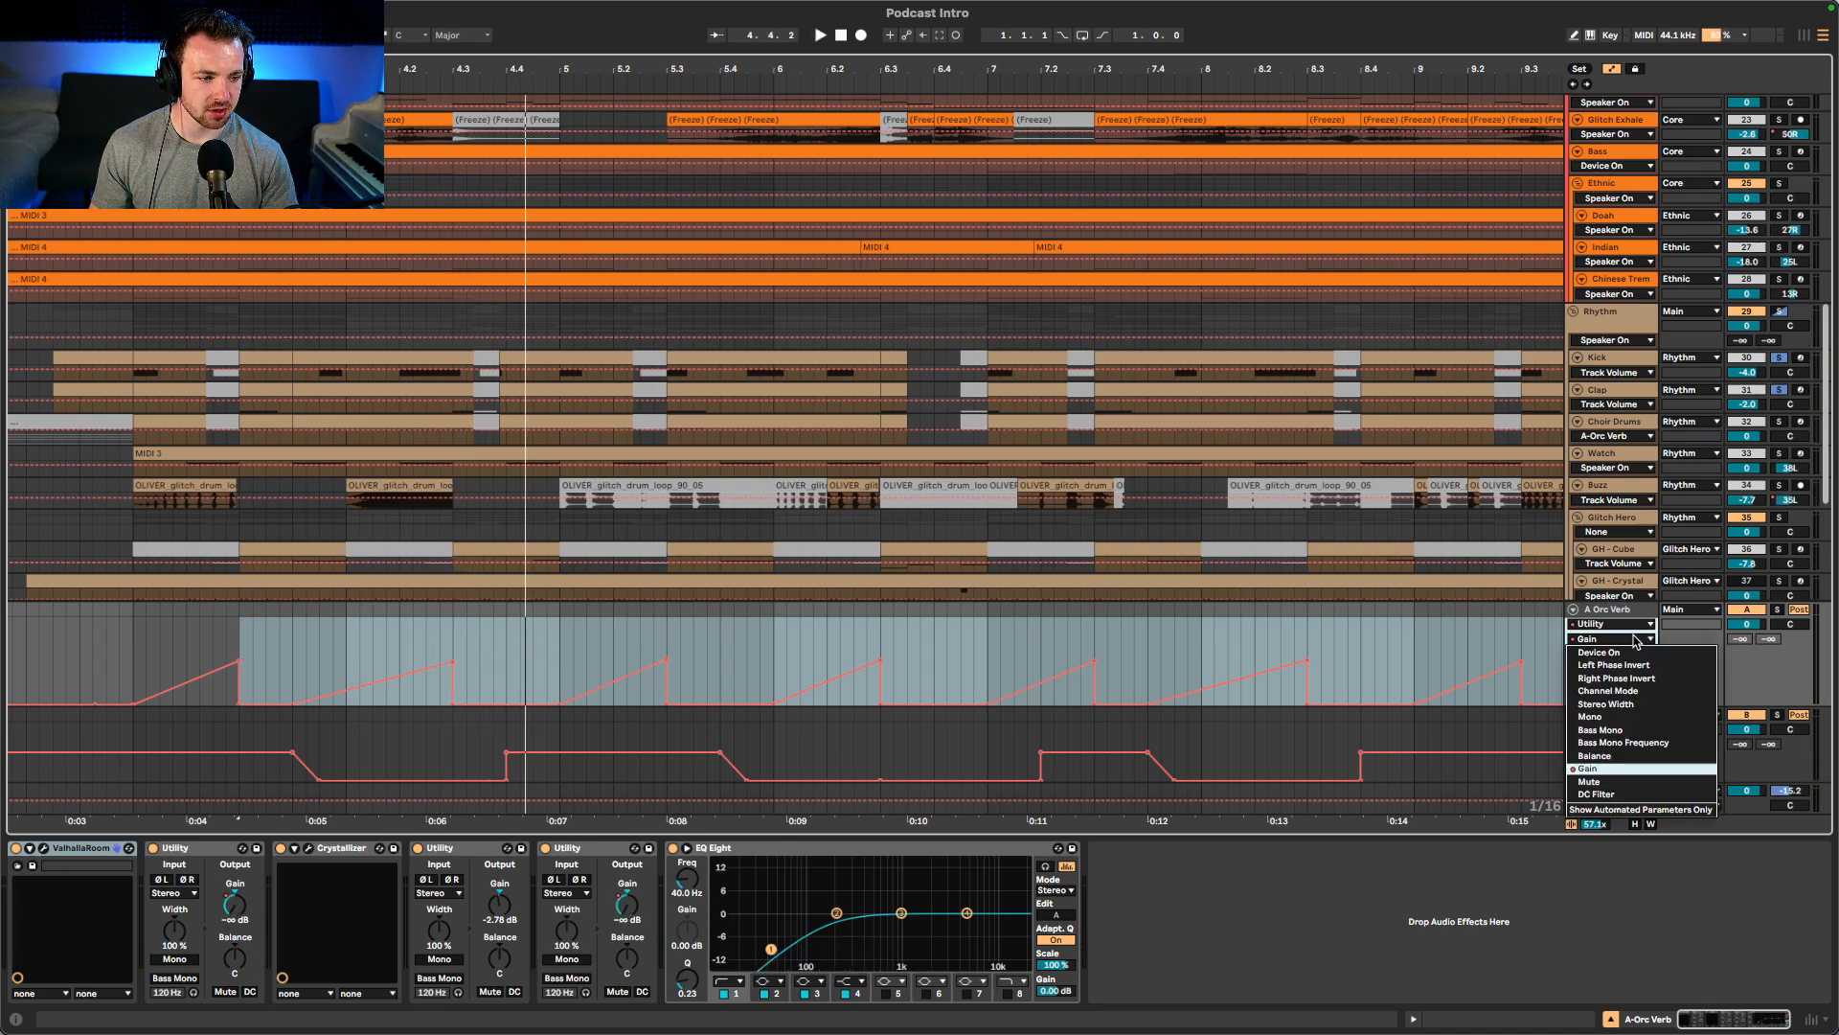
left_click(1635, 638)
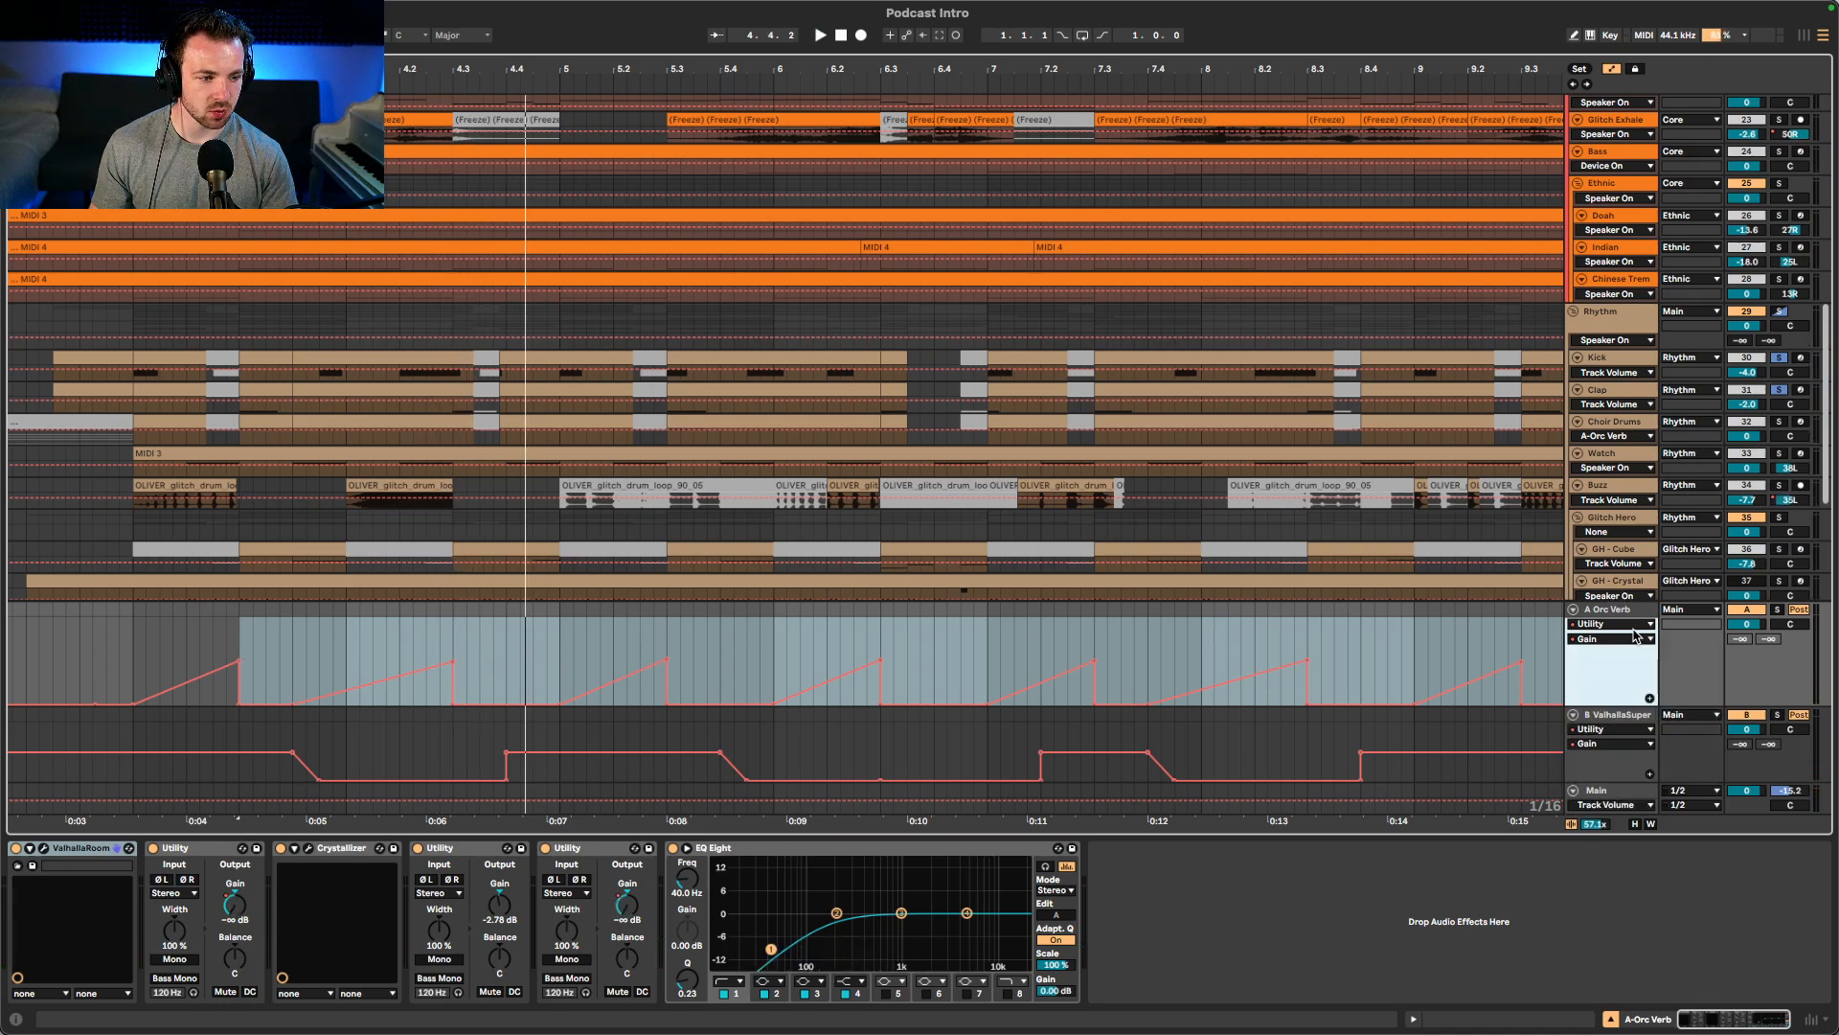
- Open Crystallizer on the A-Orc Verb return and compare the passage with the device off and on
left_click(323, 860)
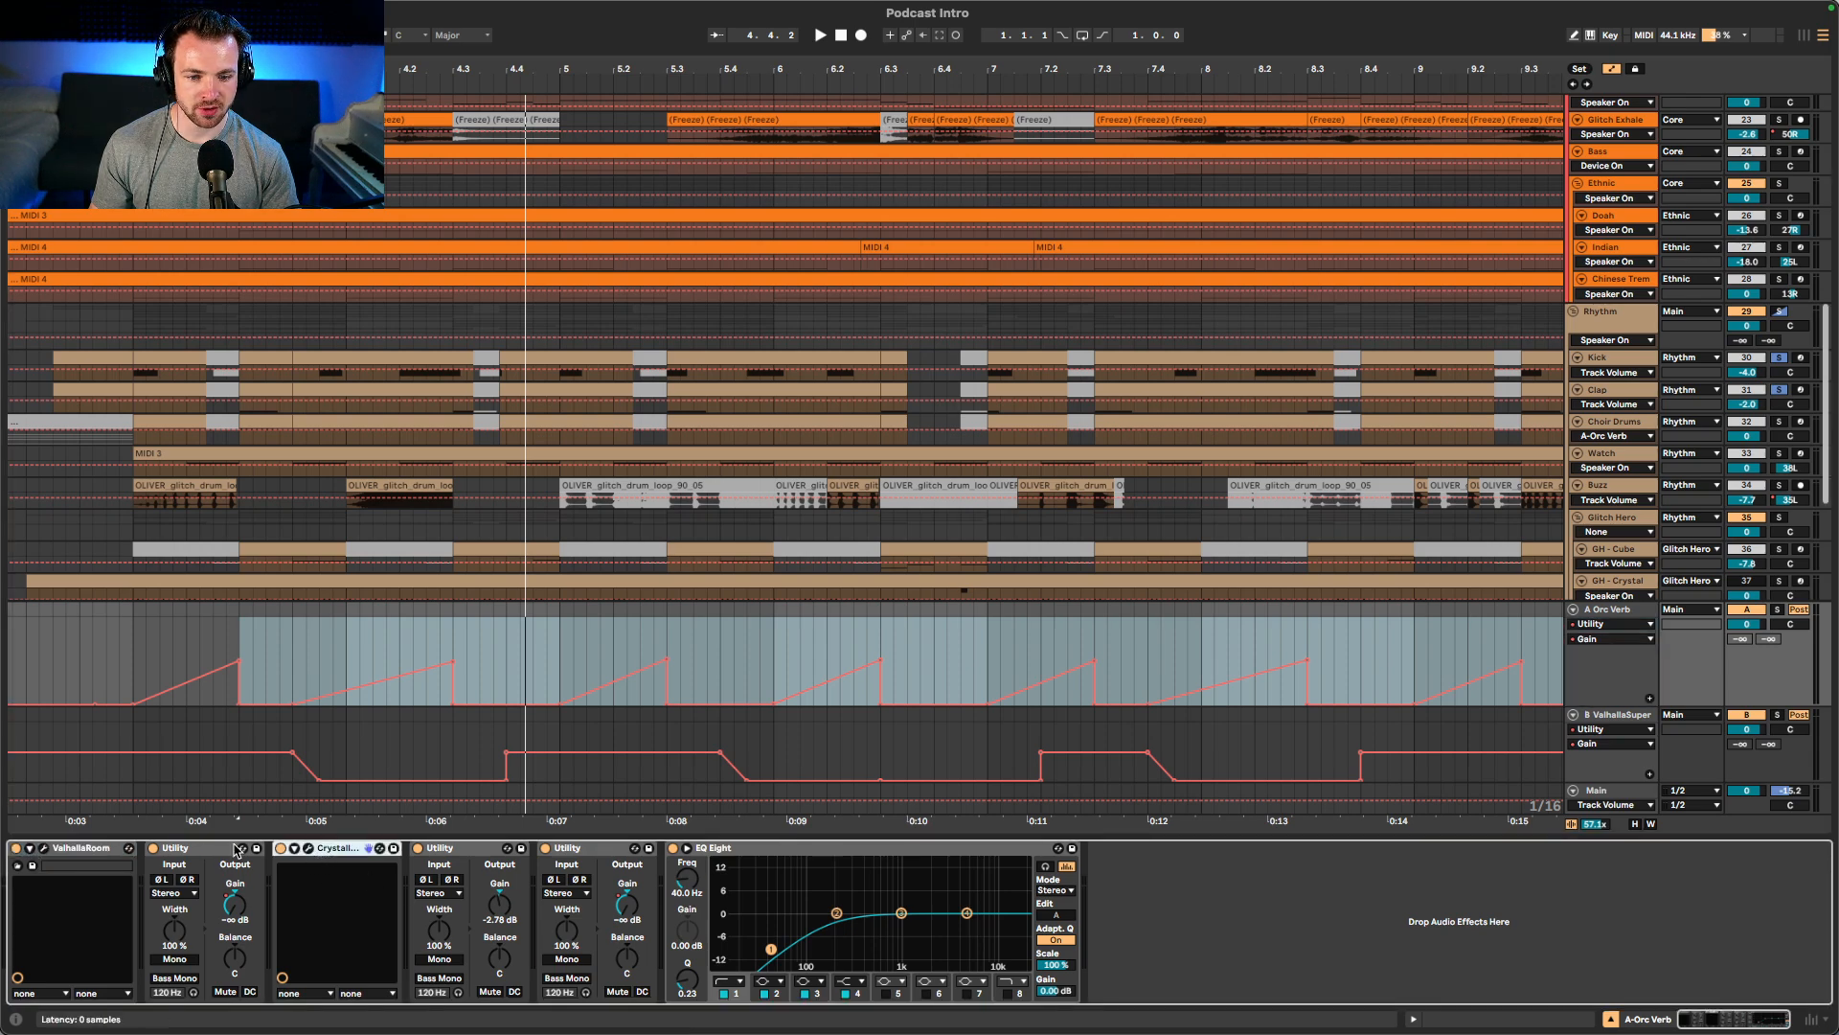
left_click(308, 849)
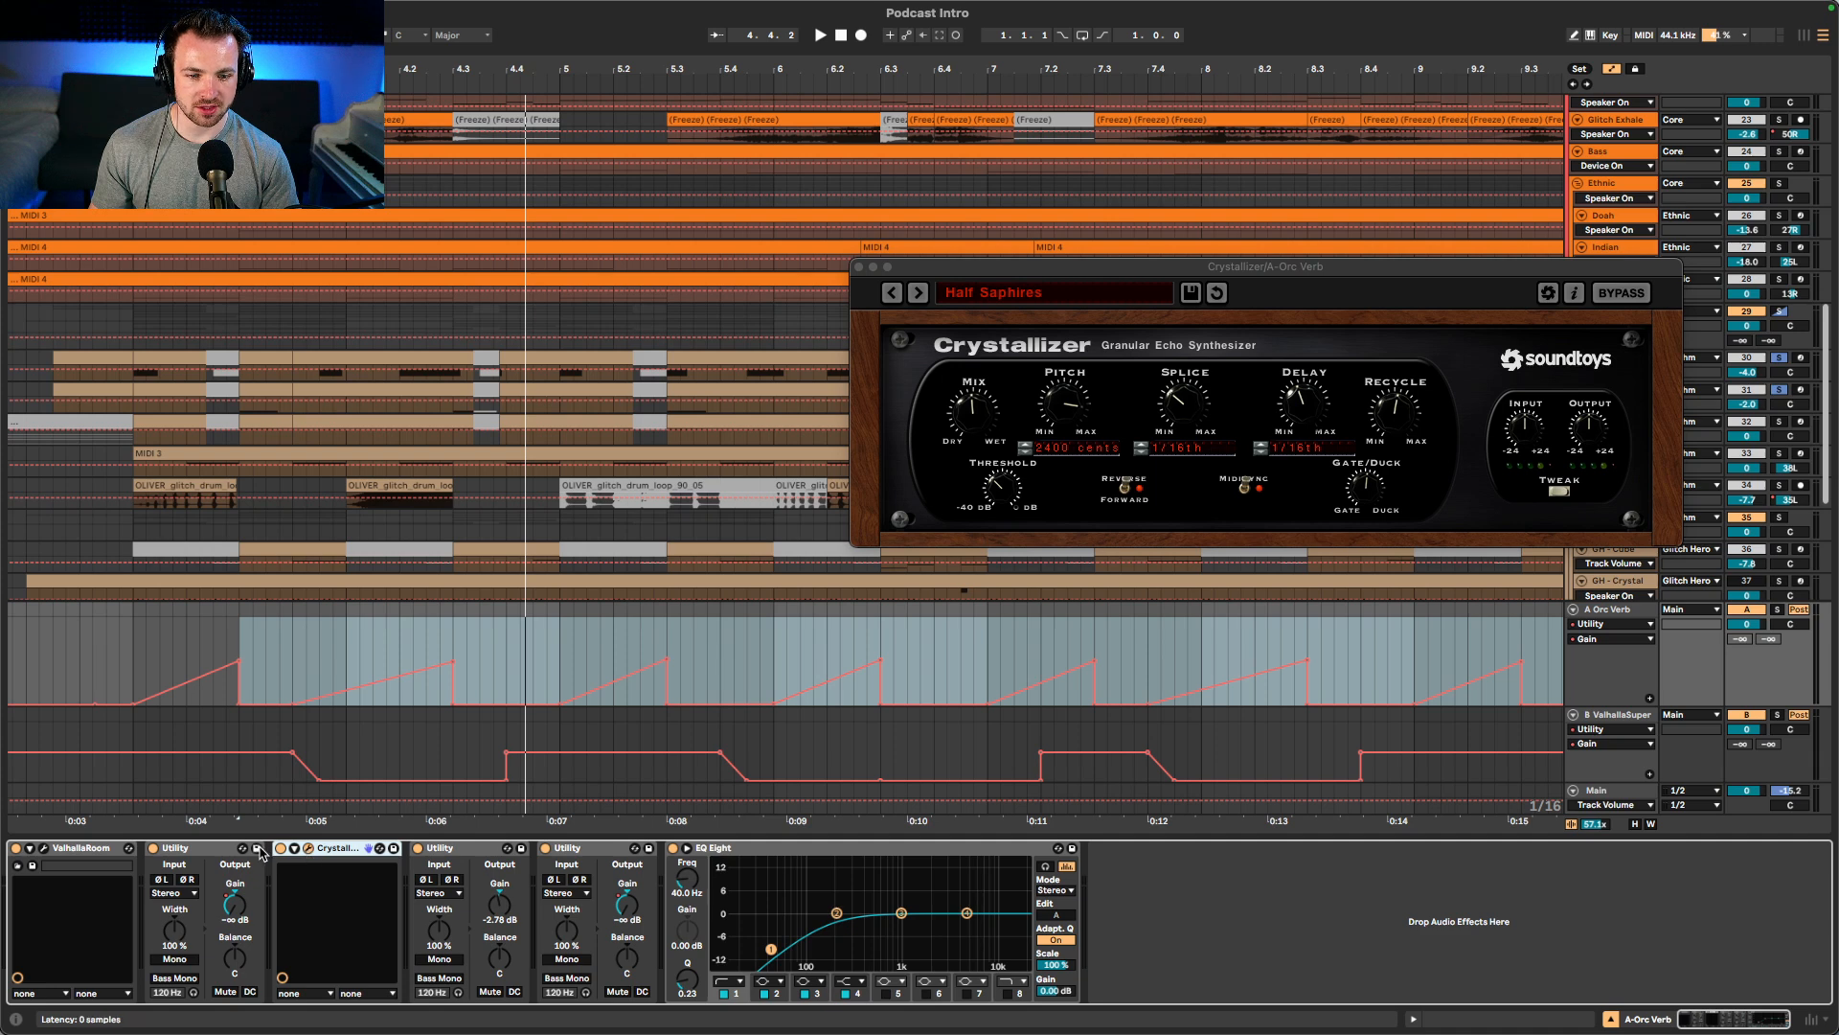
key("space")
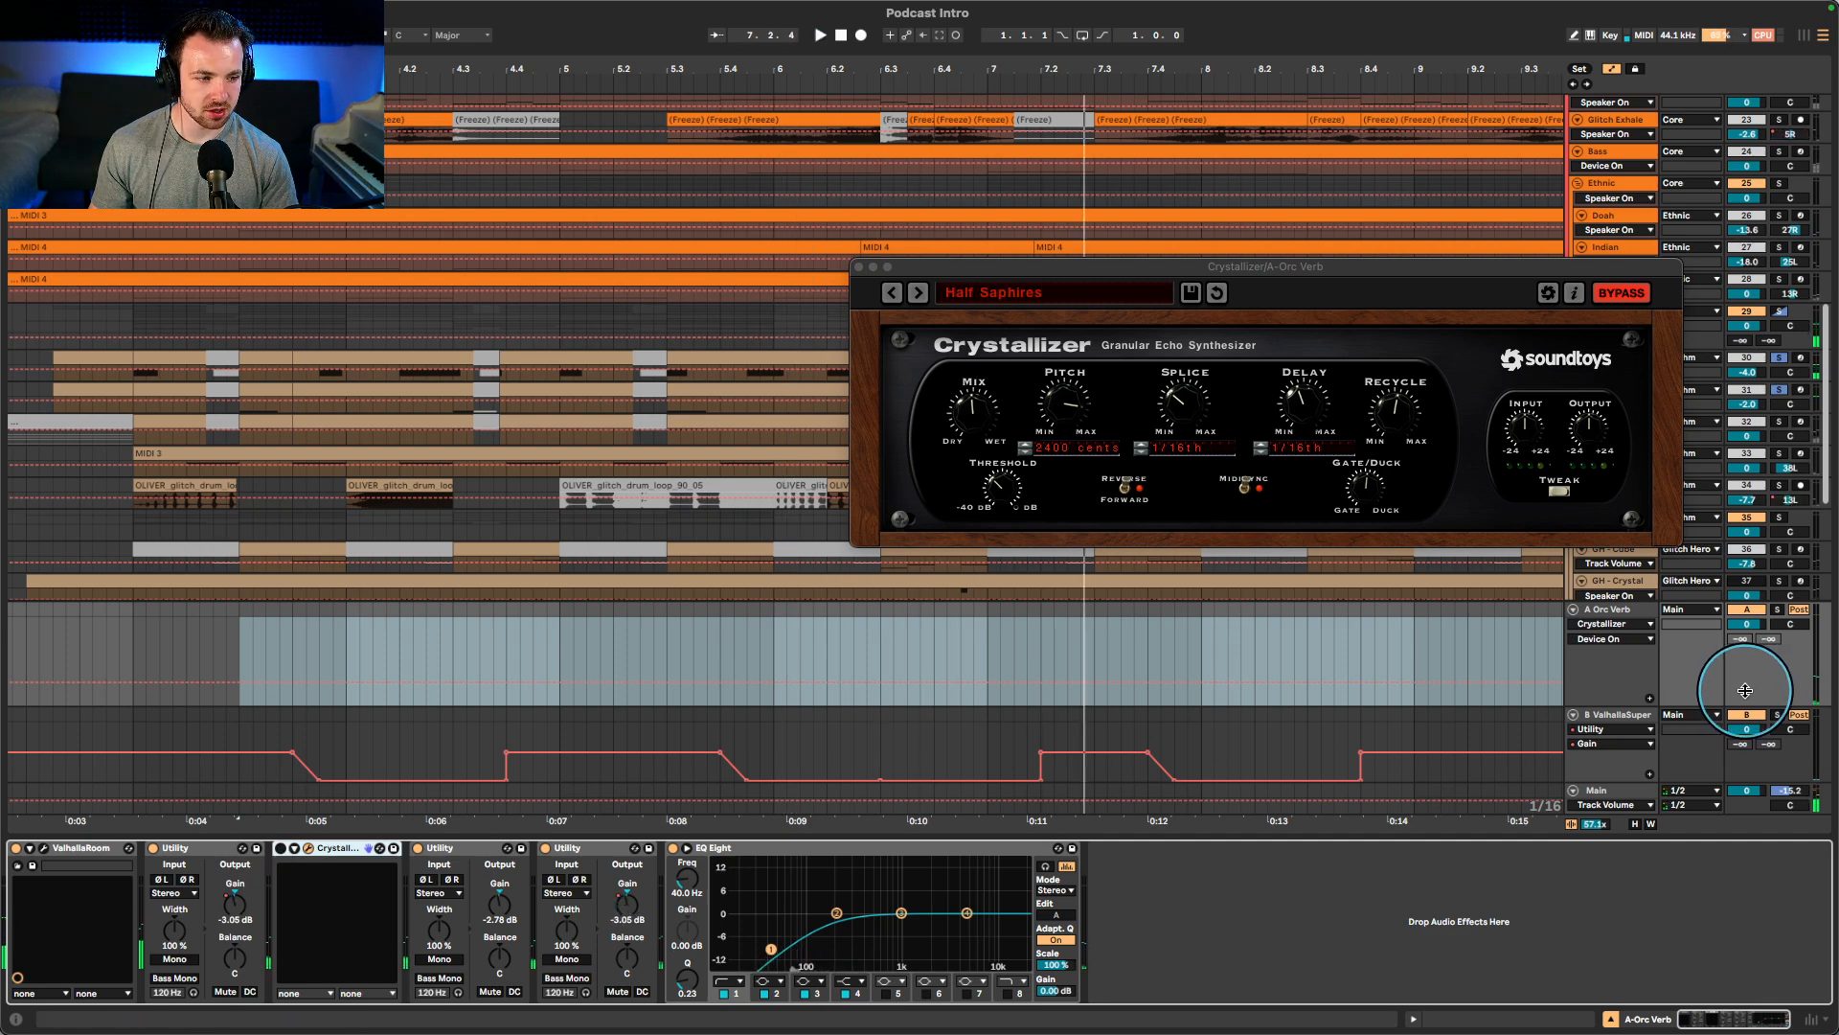
left_click(1634, 626)
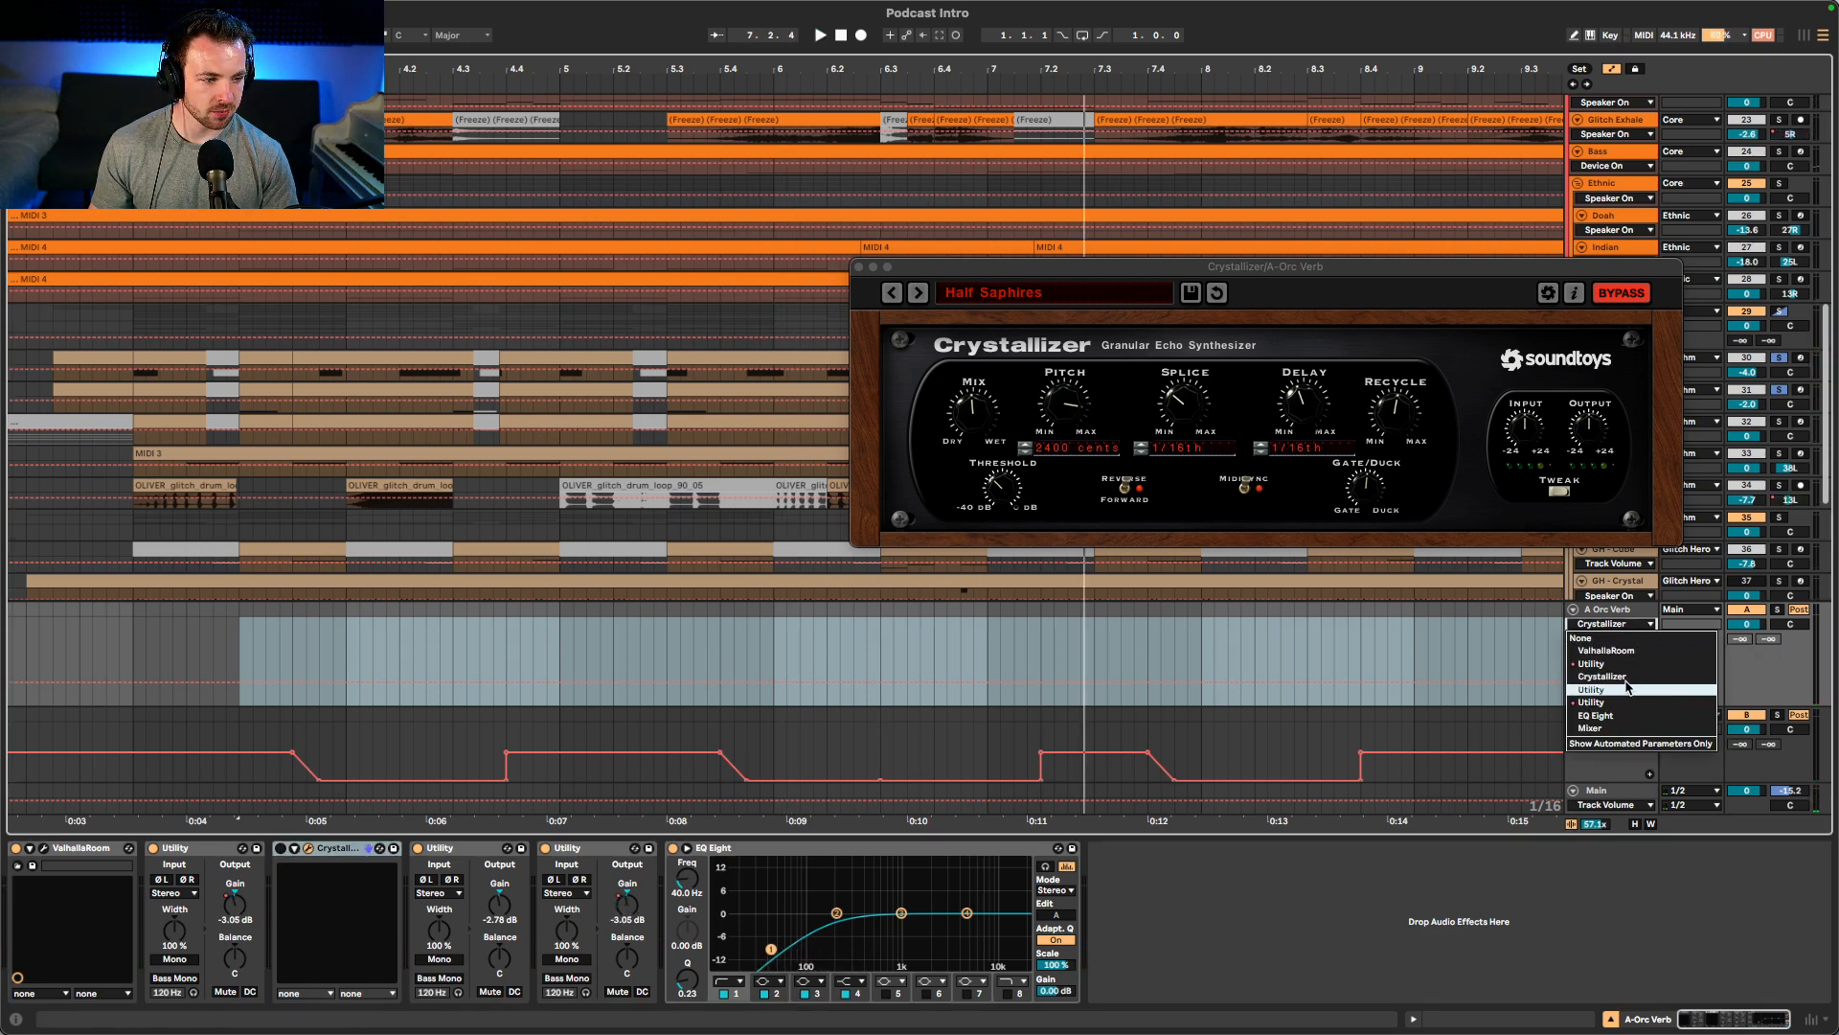
left_click(1634, 664)
key("space")
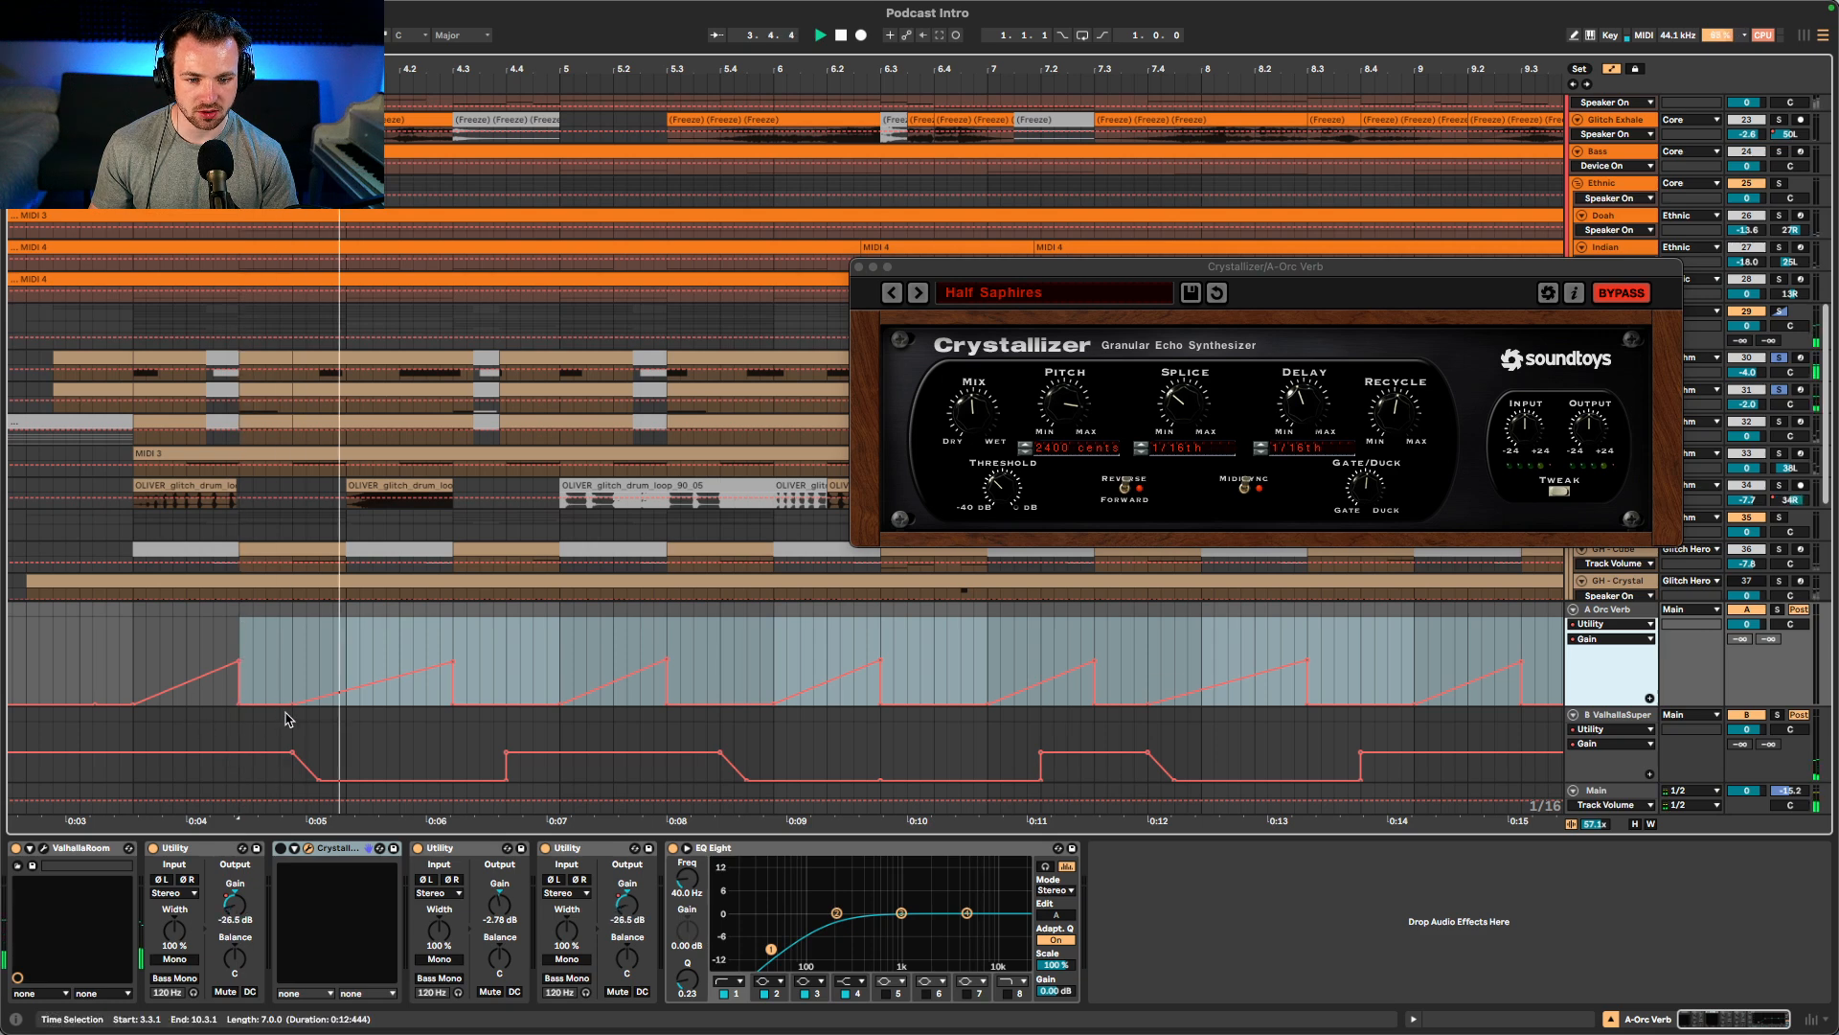
left_click(284, 852)
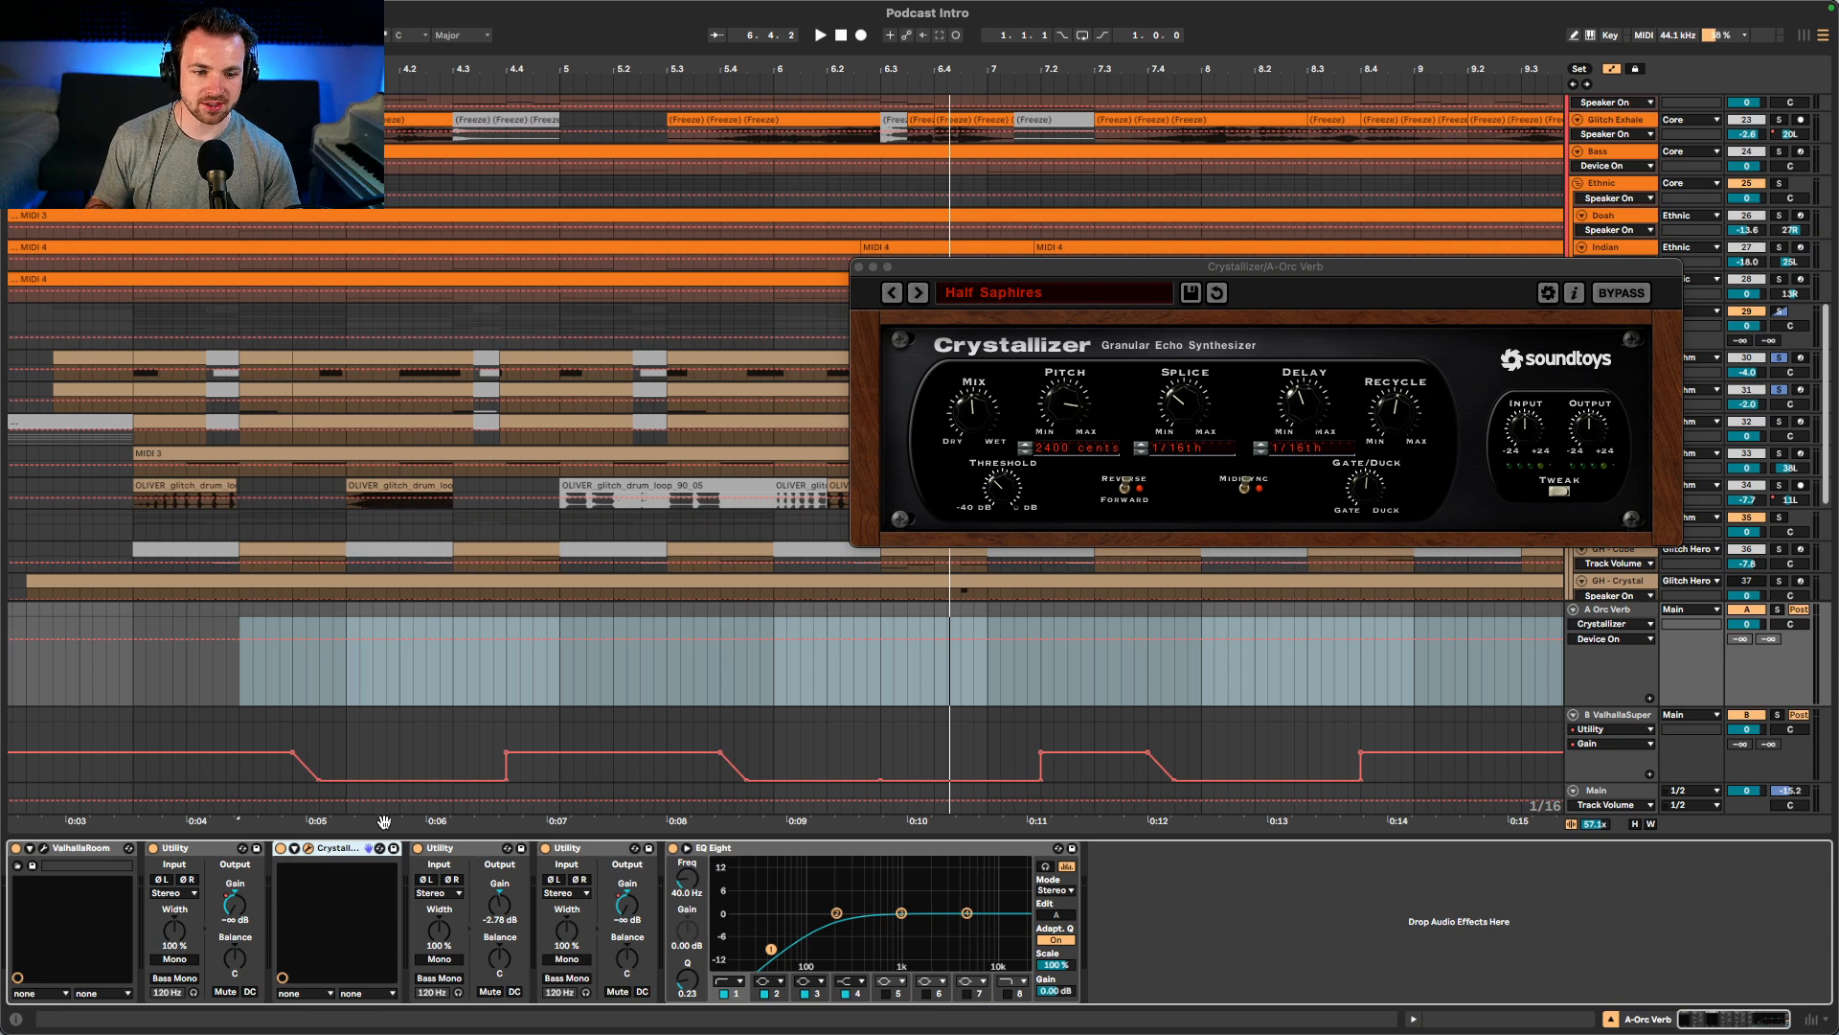
- Compare playback with the A-Orc Verb return's last Utility off and on, and close the Crystallizer window
left_click(579, 846)
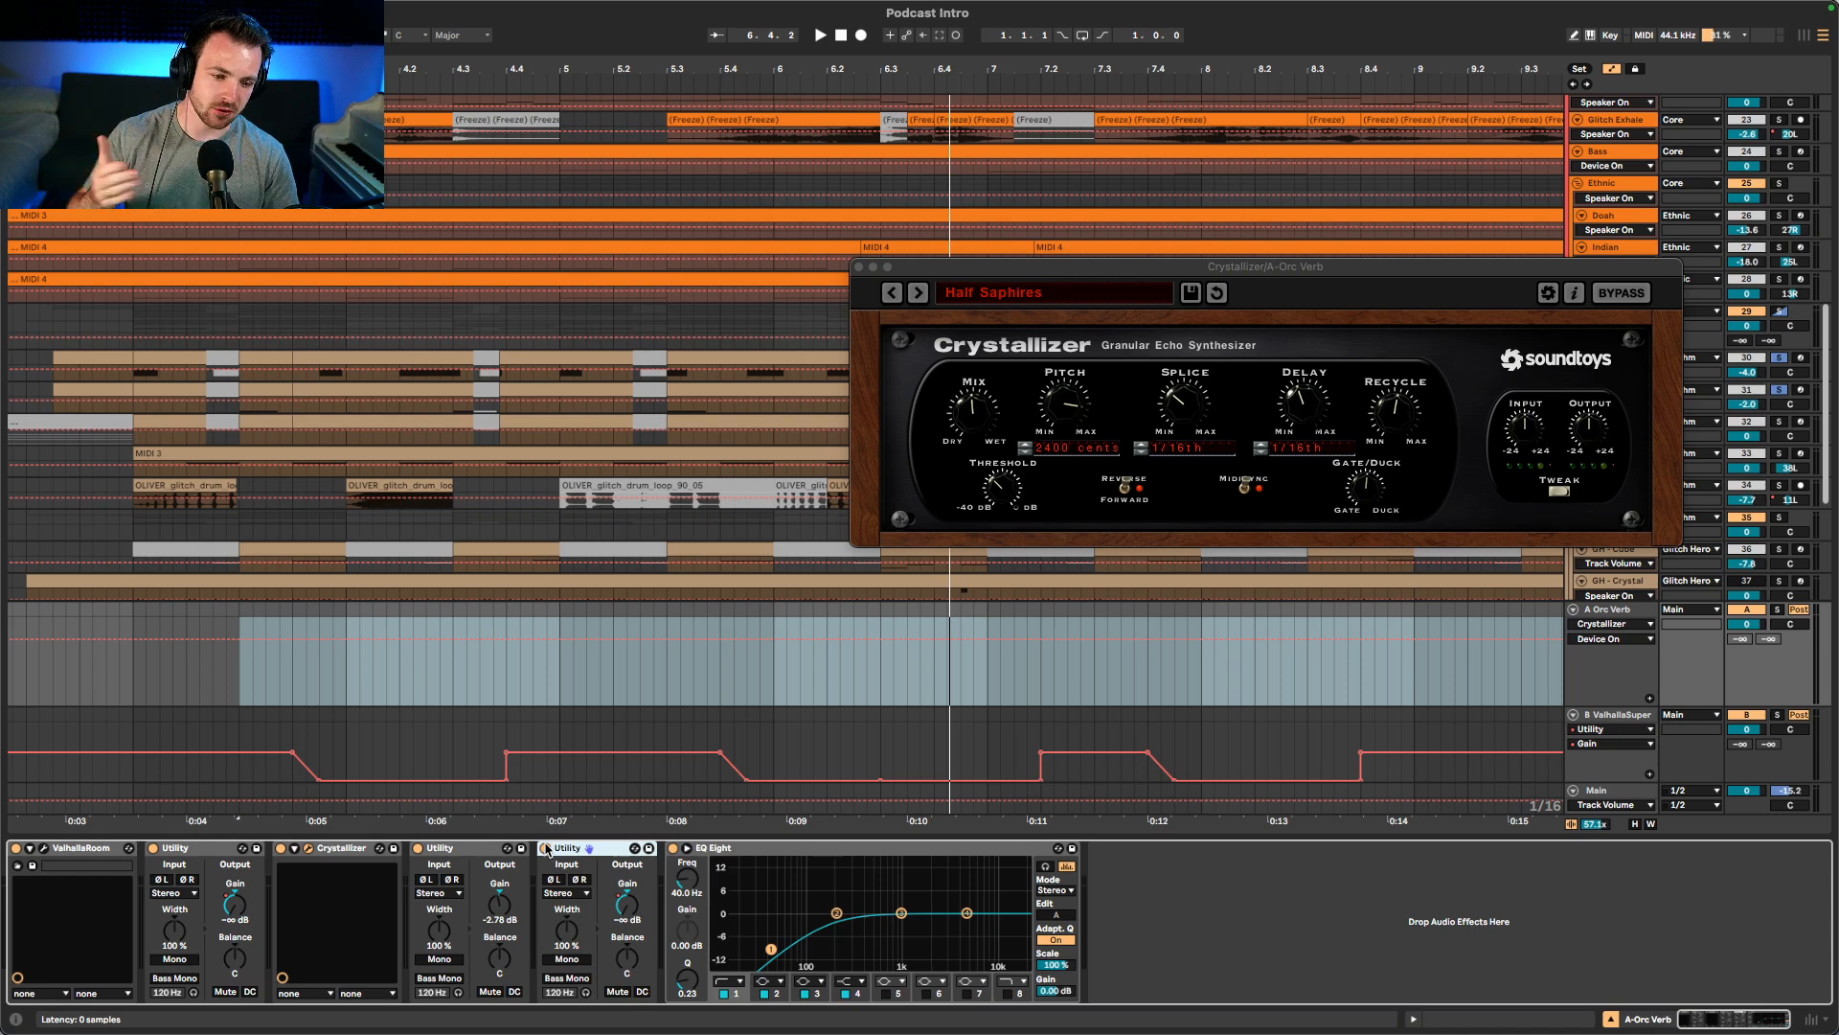
key("space")
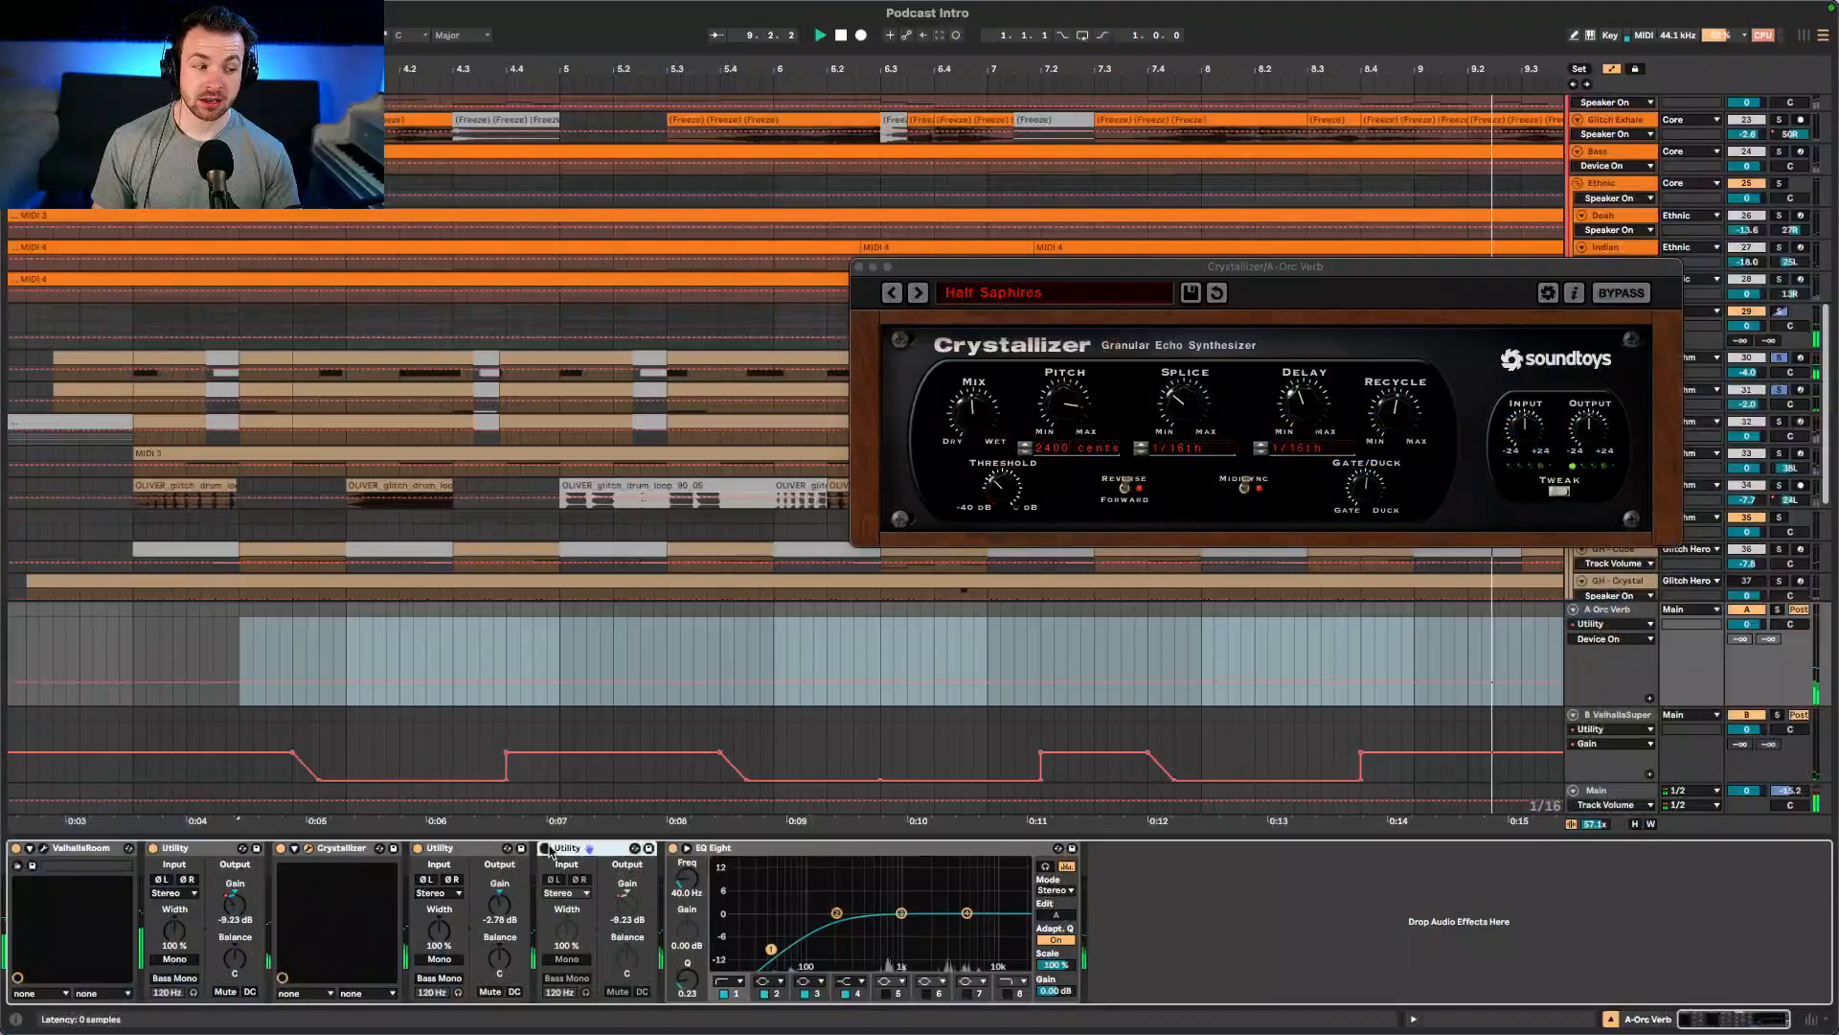
key("space")
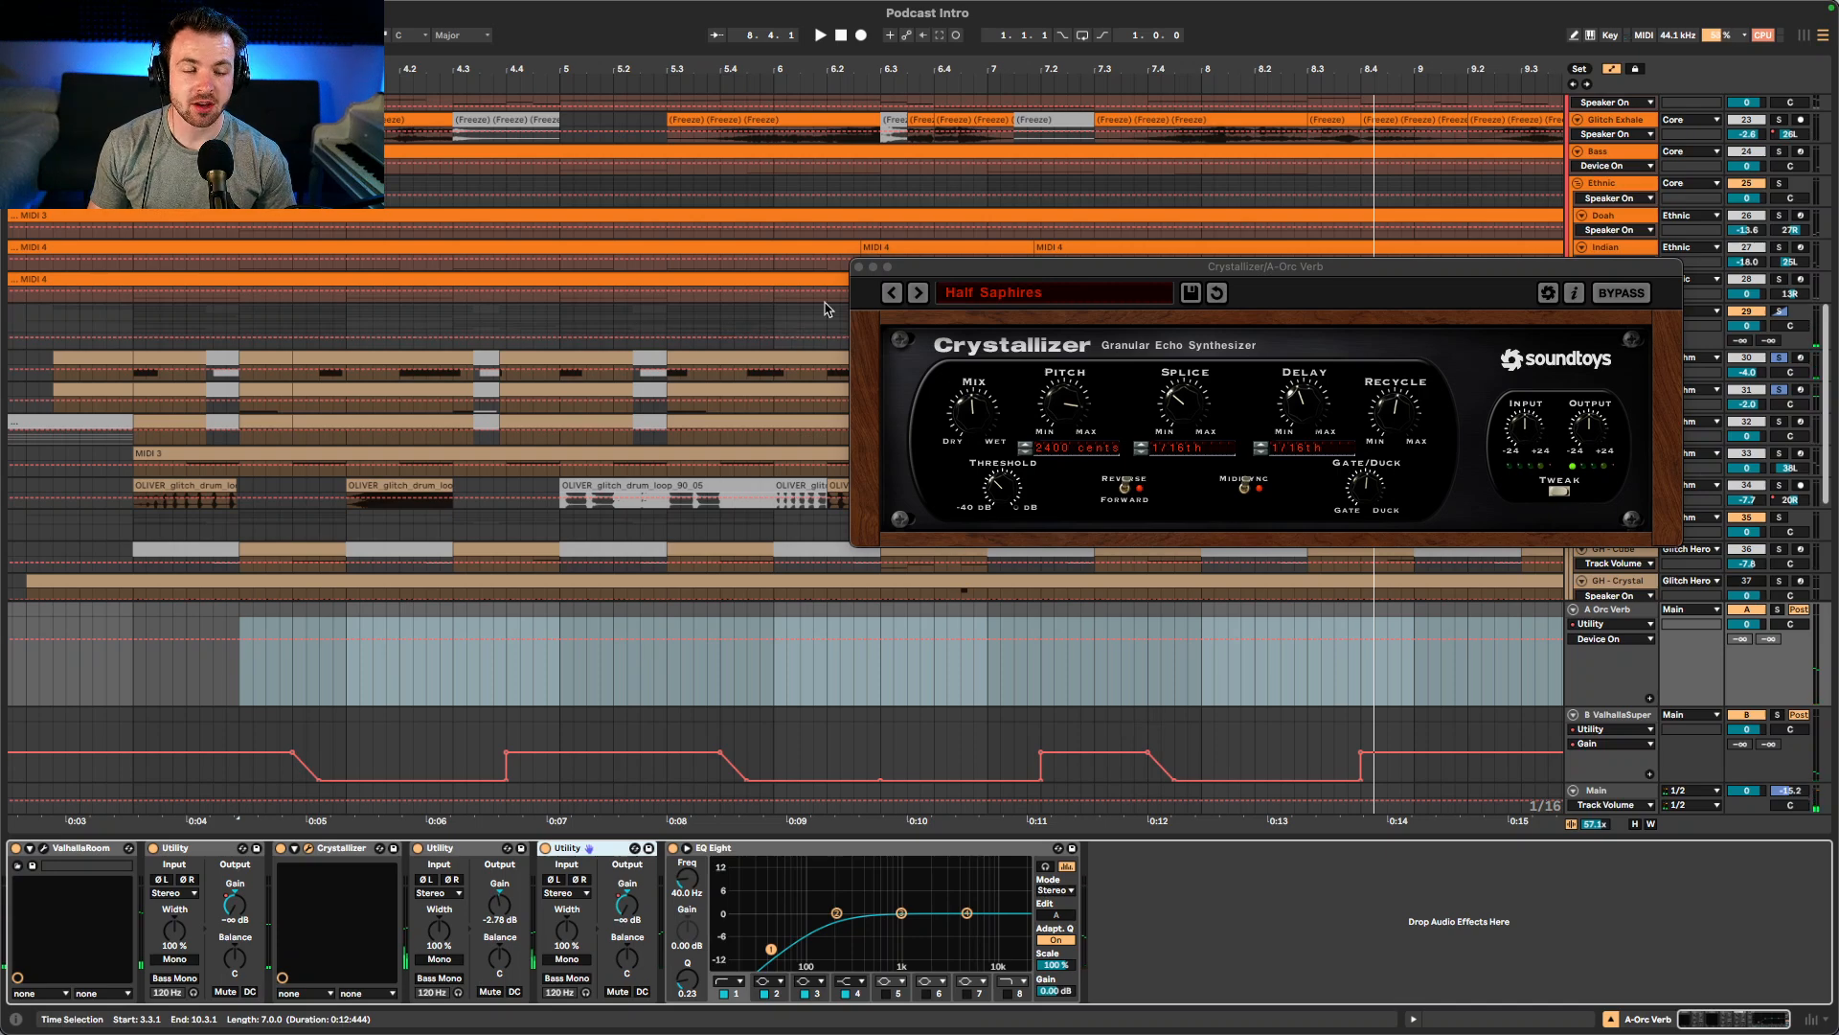
left_click(858, 269)
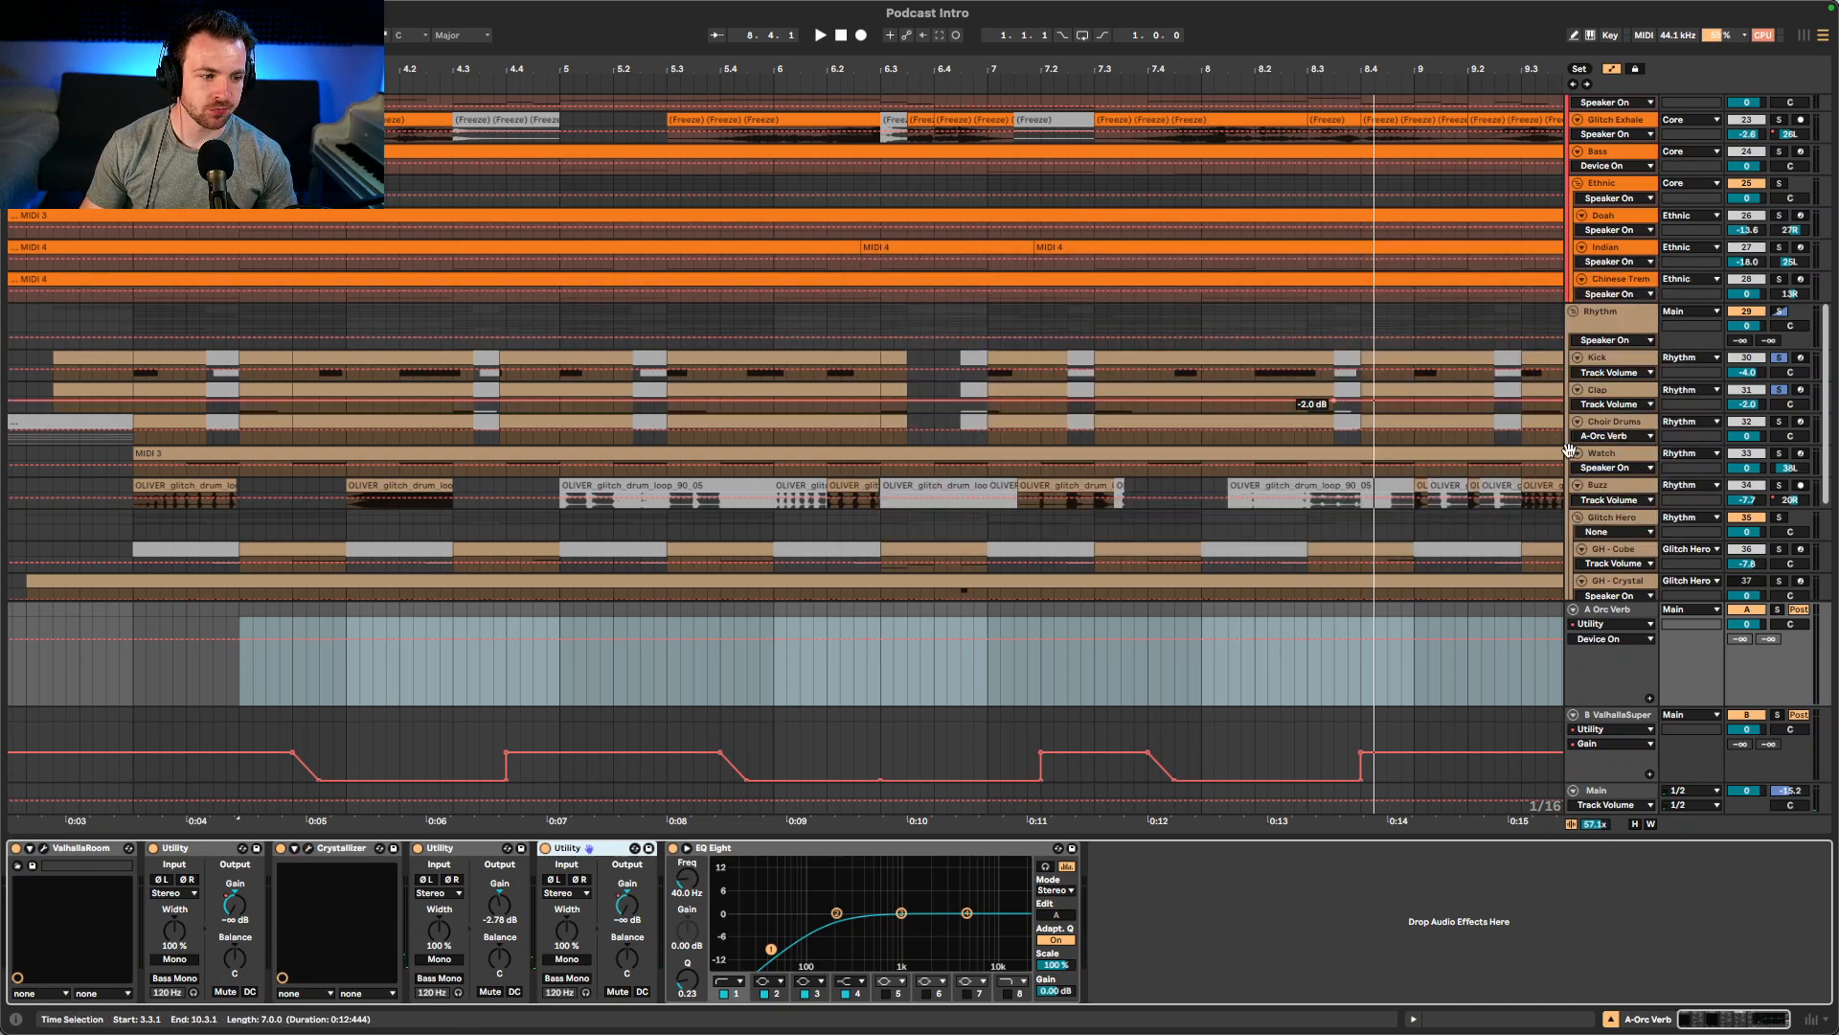
- Shrink the A-Orc Verb return's lane, select the ValhallaSupermassive return and hide the automation lanes
left_click_drag(1647, 601, 1635, 709)
left_click(1633, 714)
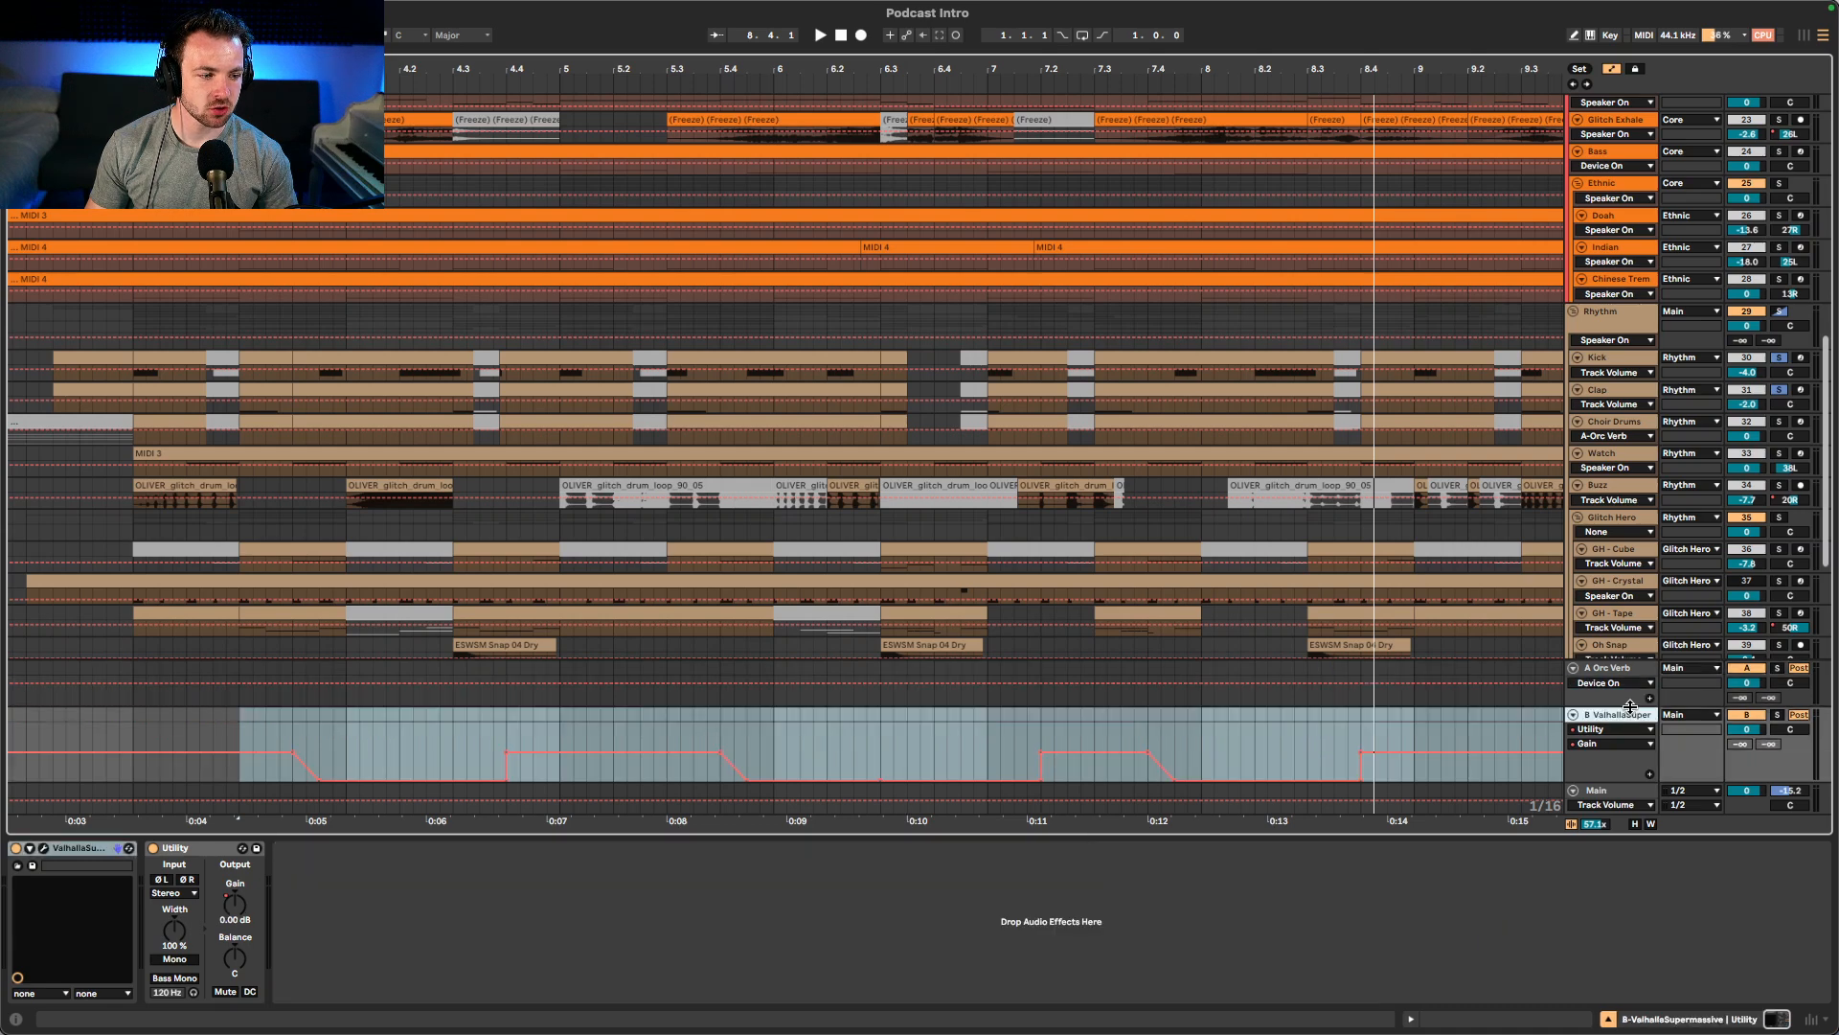
scroll(1229, 454, "up", 5)
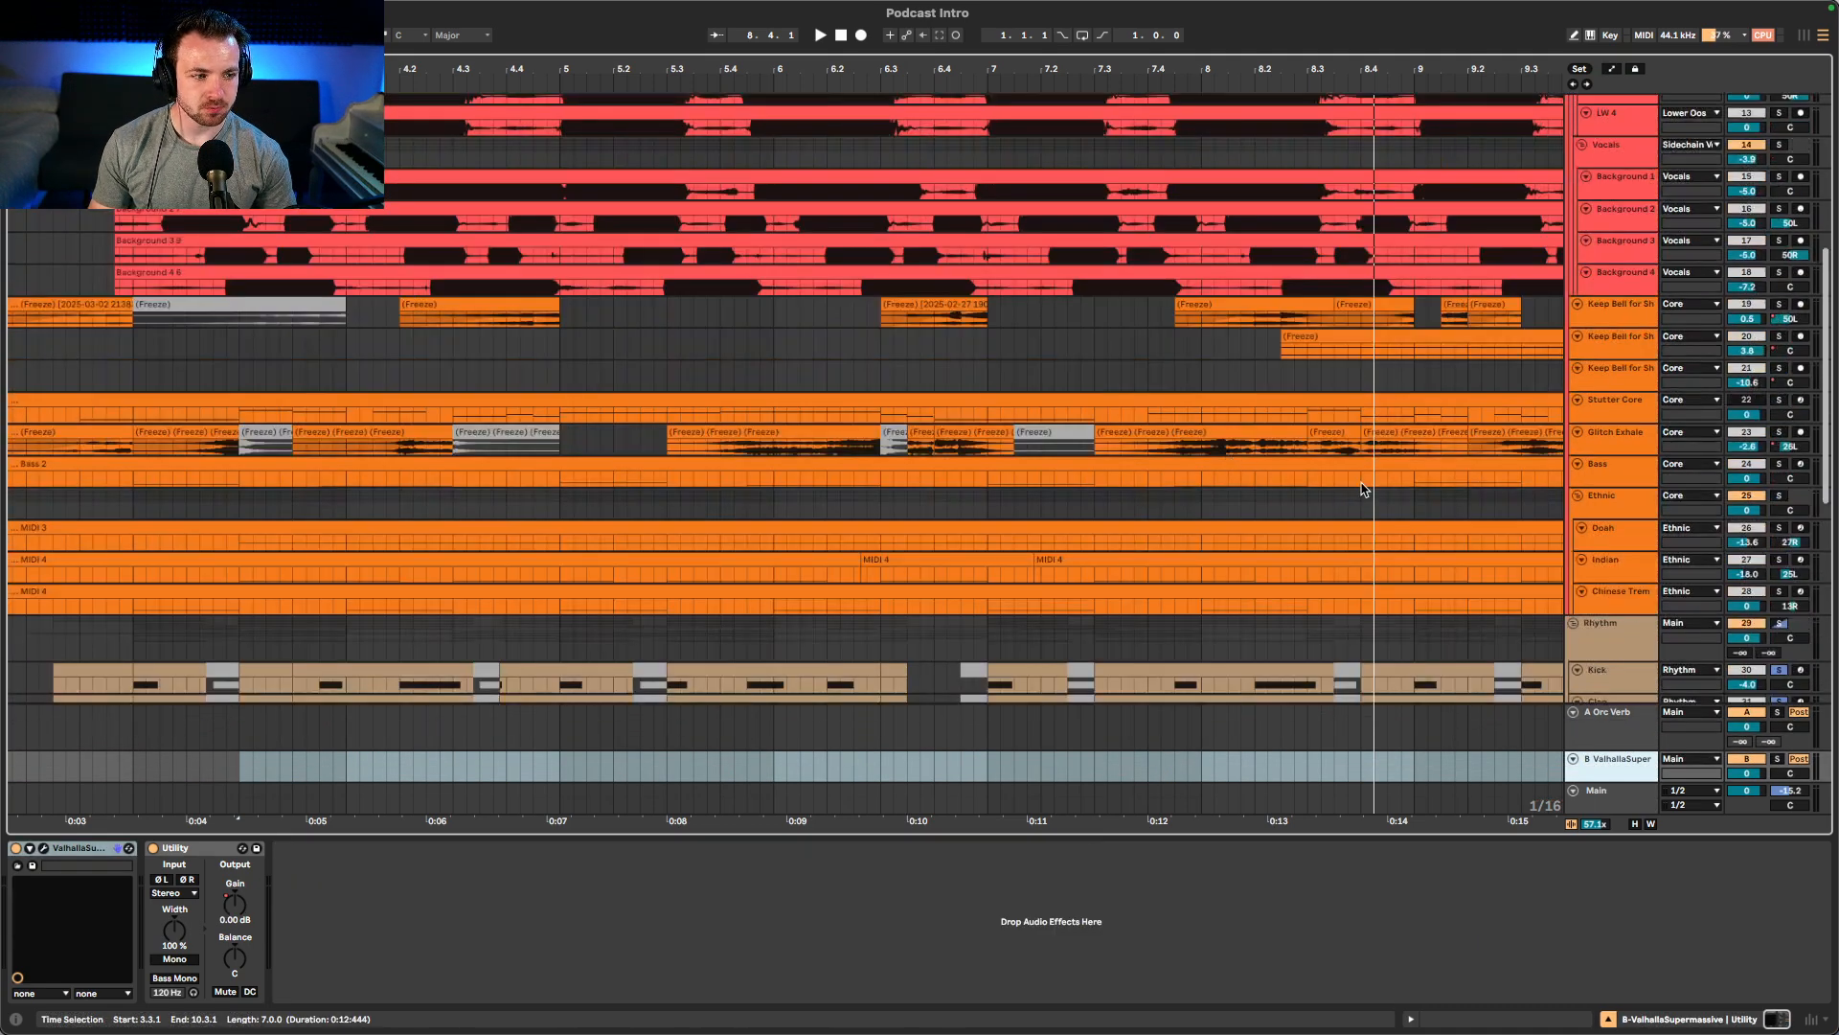
scroll(1364, 490, "down", 10)
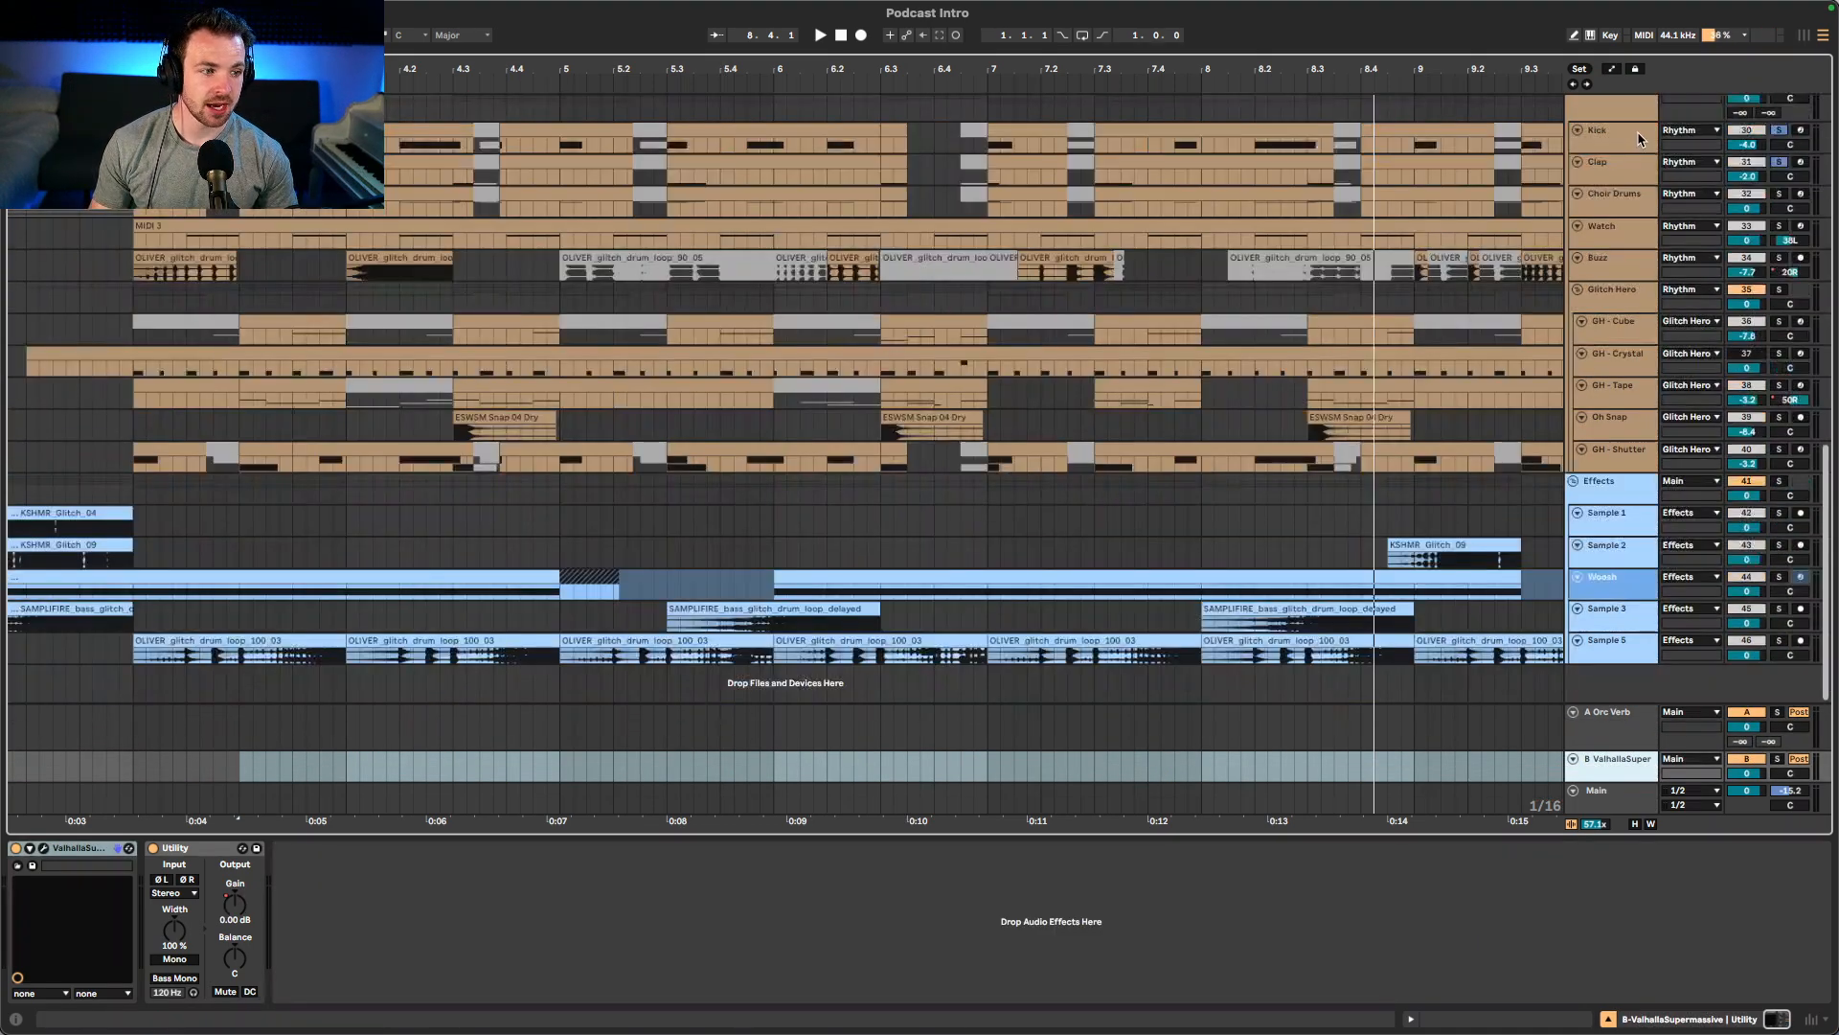
- Play the soloed Kick and Clap tracks again and turn their solo off
left_click(1636, 144)
left_click(1633, 165)
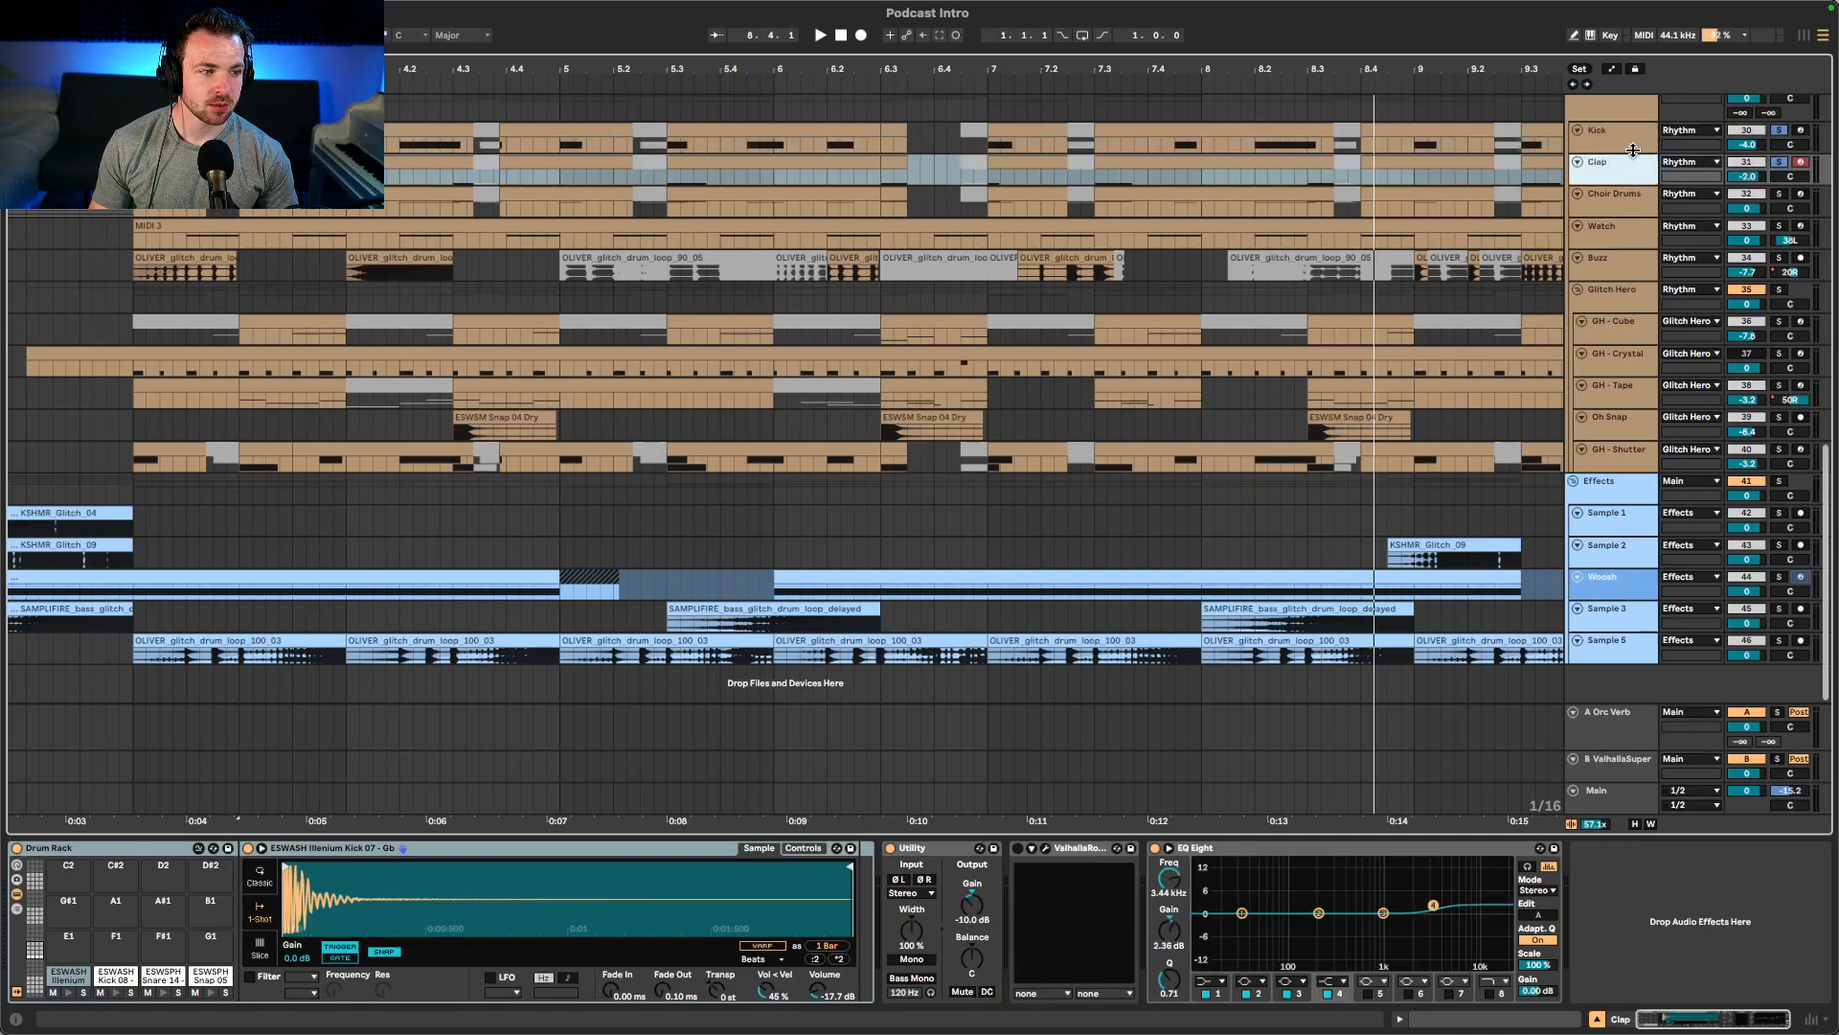
left_click(1633, 146)
left_click(1634, 164)
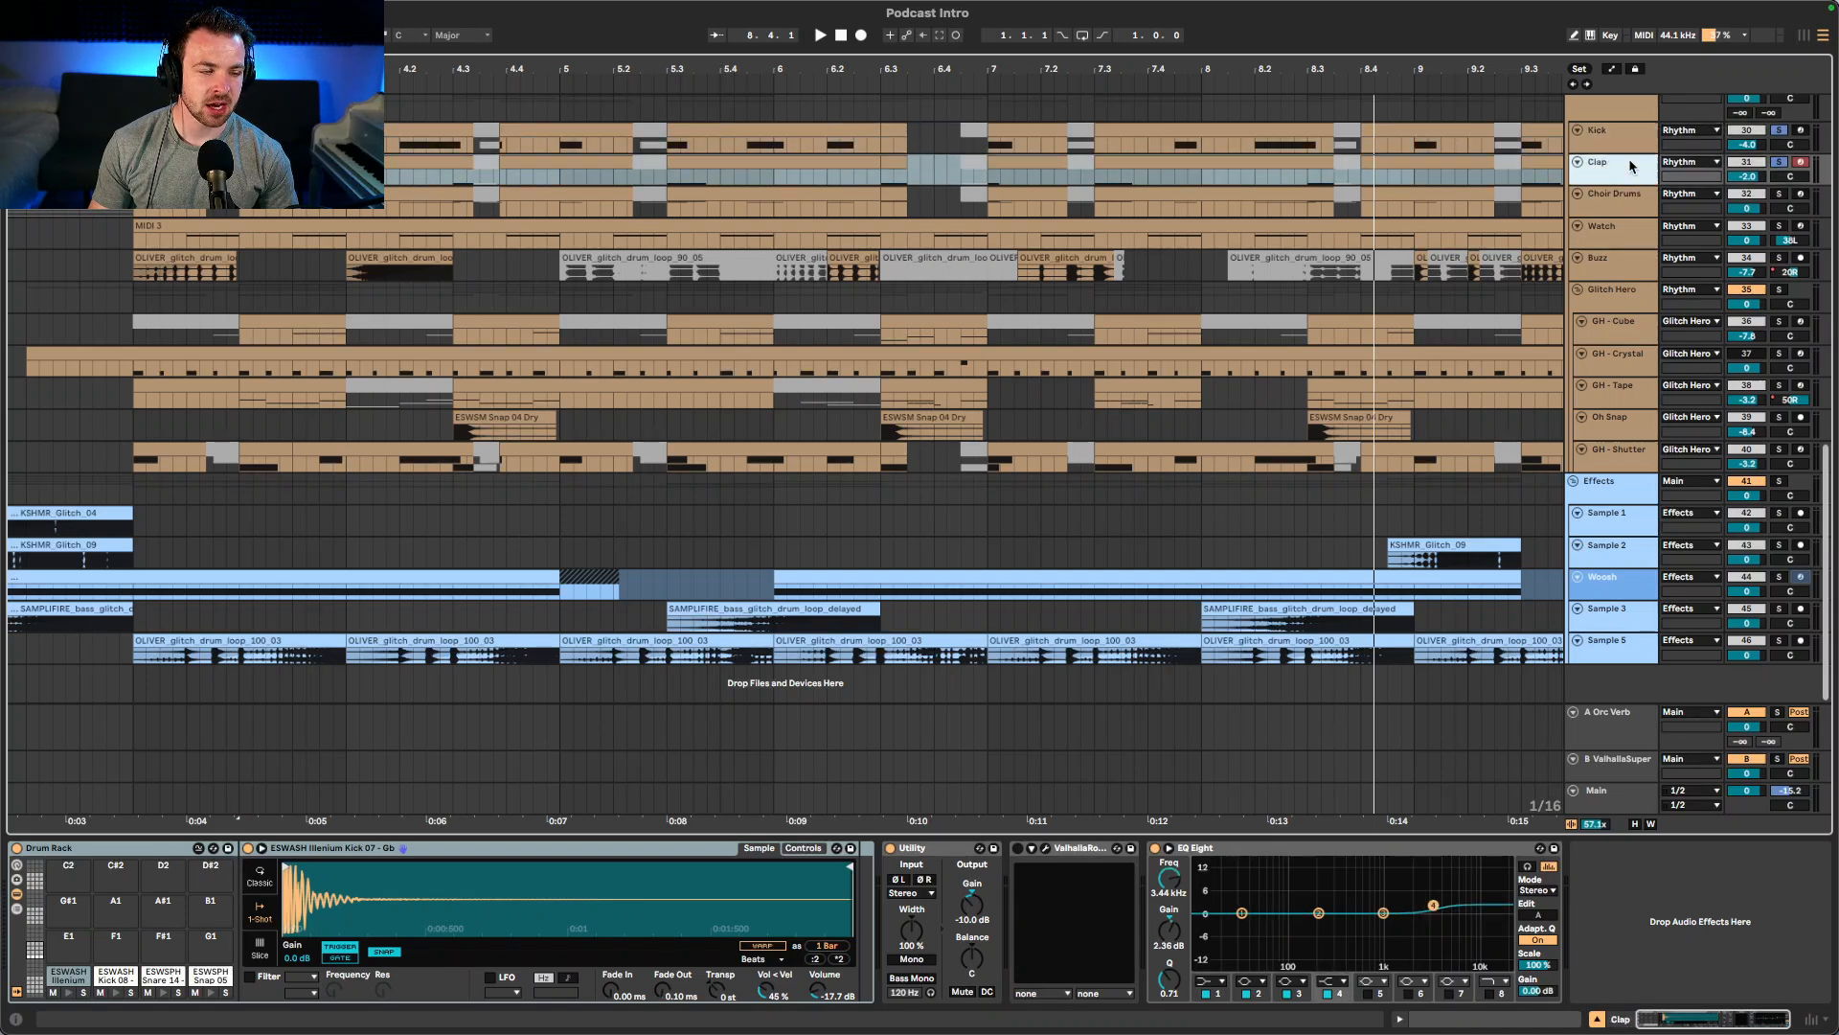
key("space")
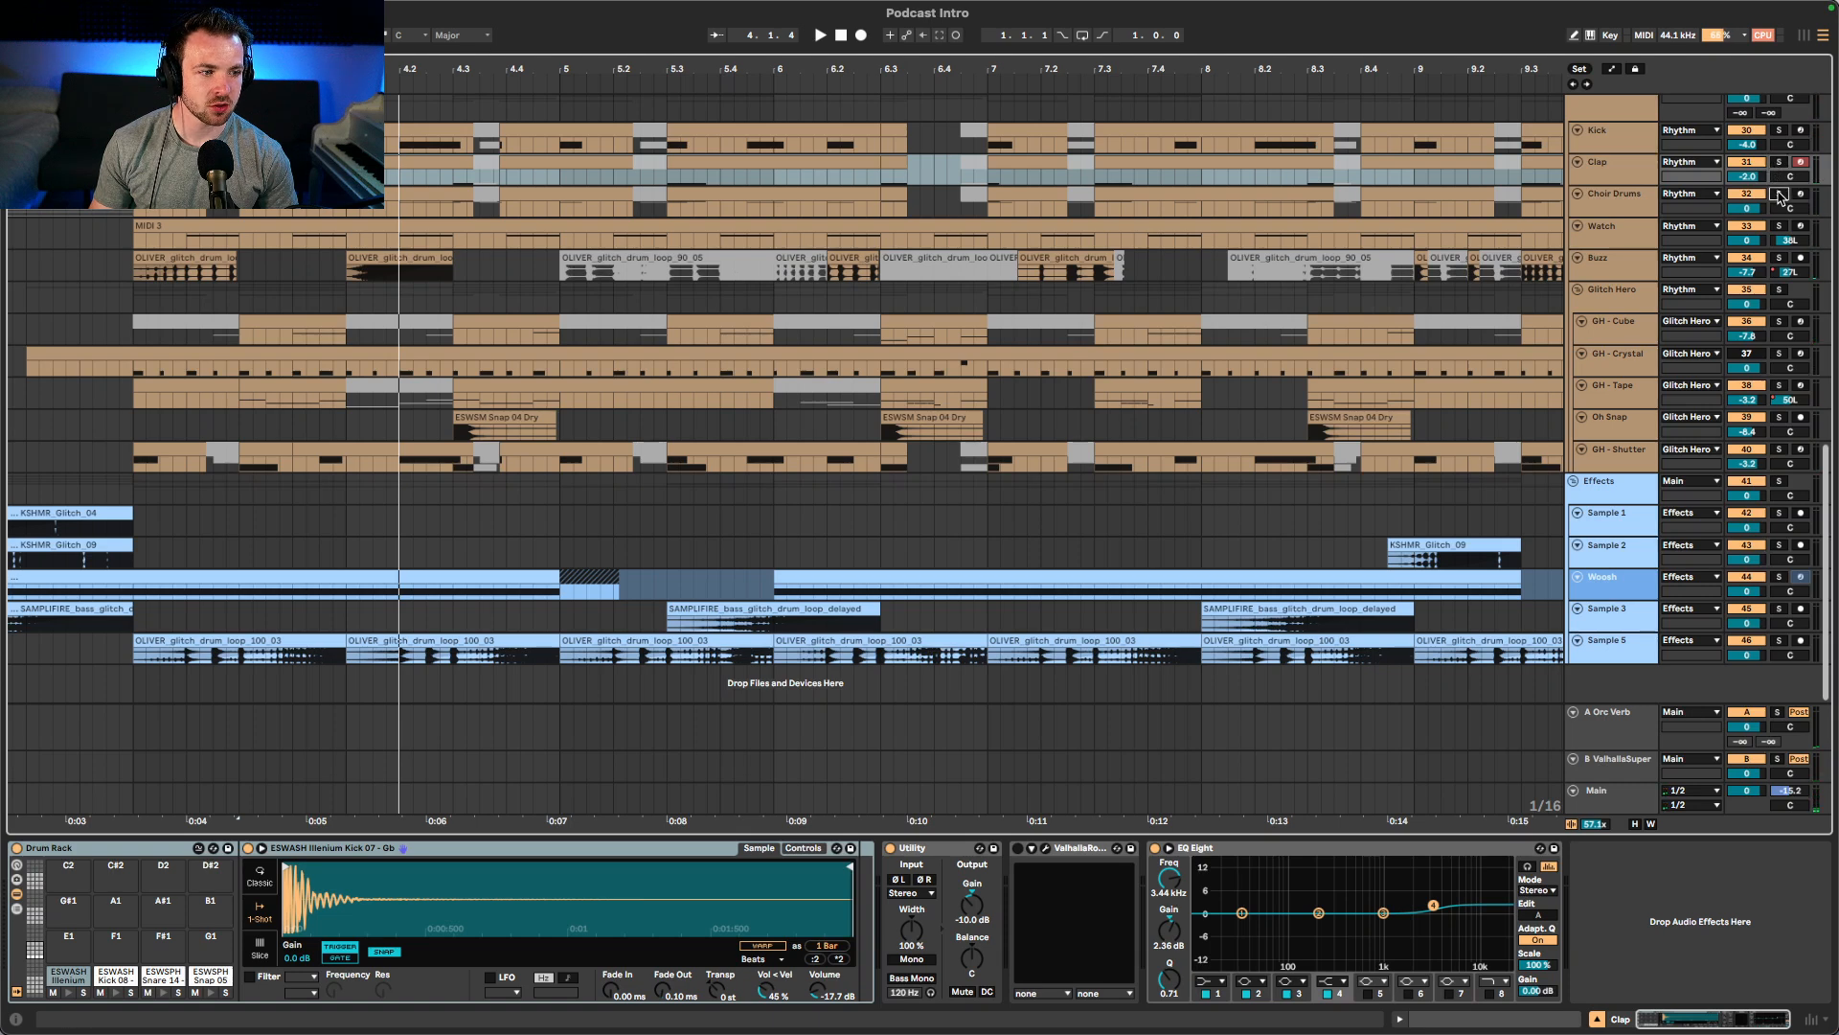
- Solo the Choir Drums track and play it on its own
left_click(1647, 196)
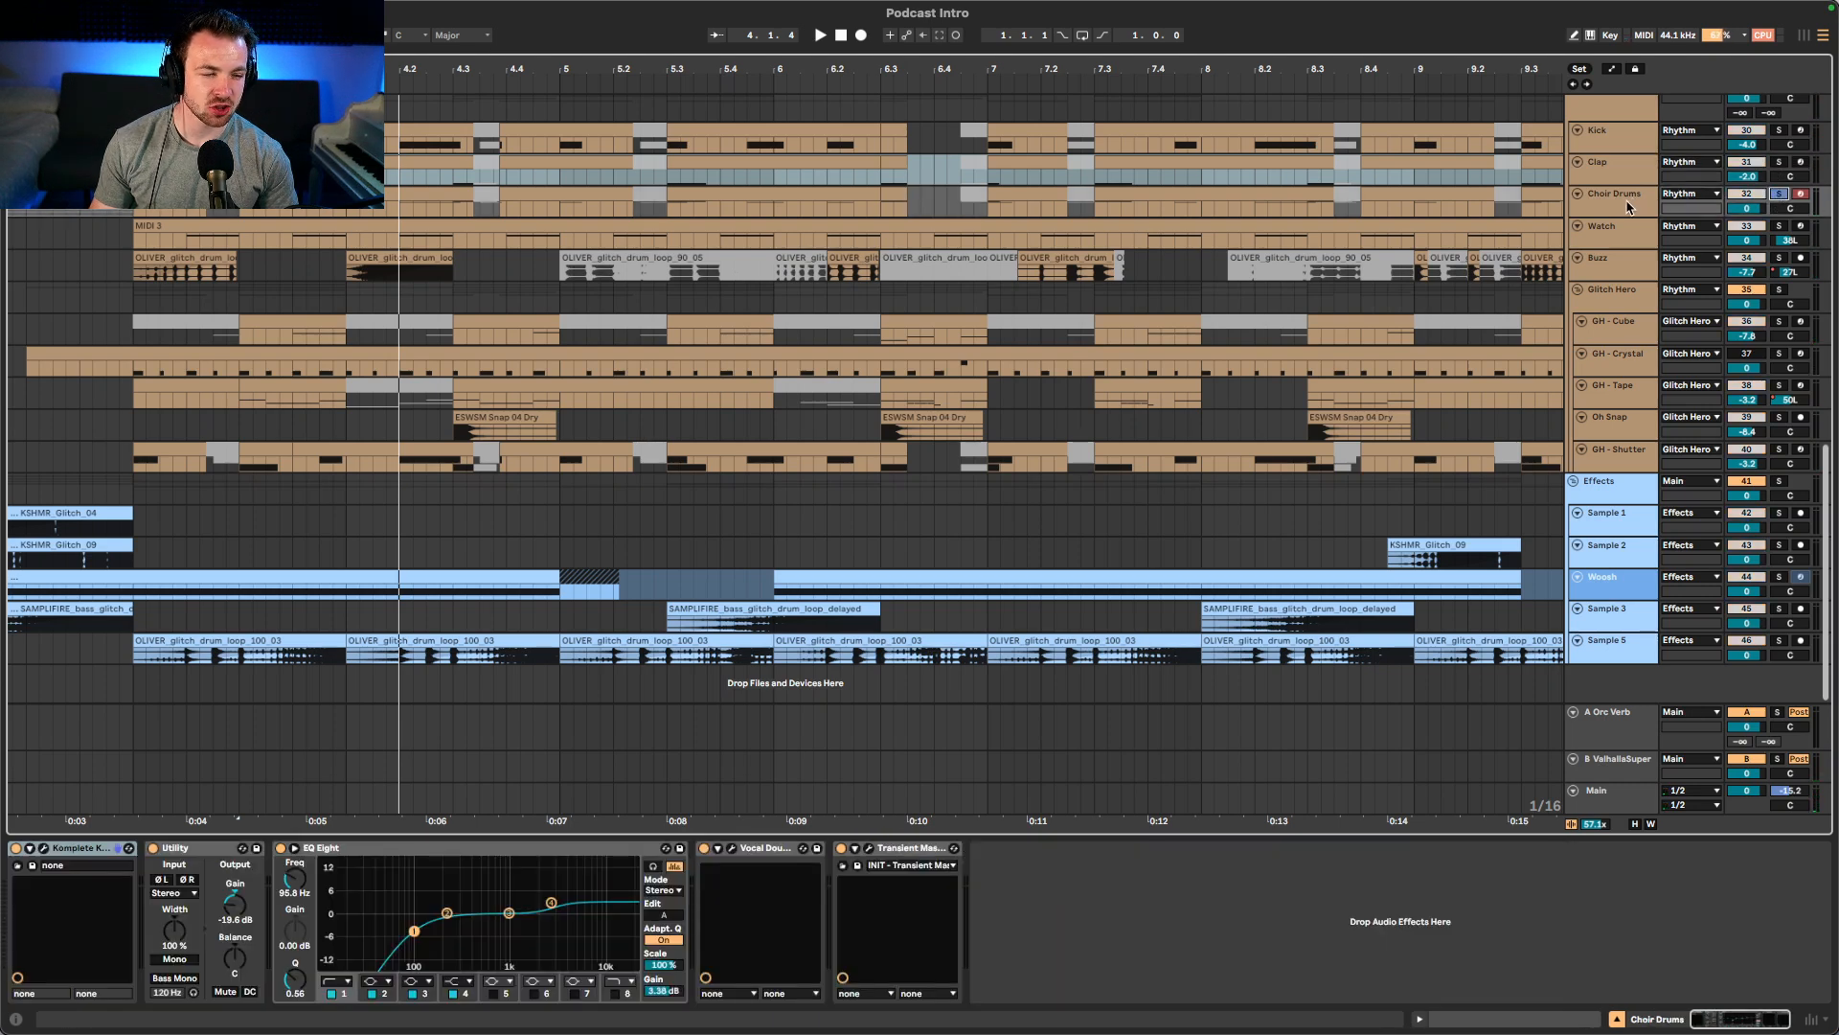
left_click(1628, 201)
key("space")
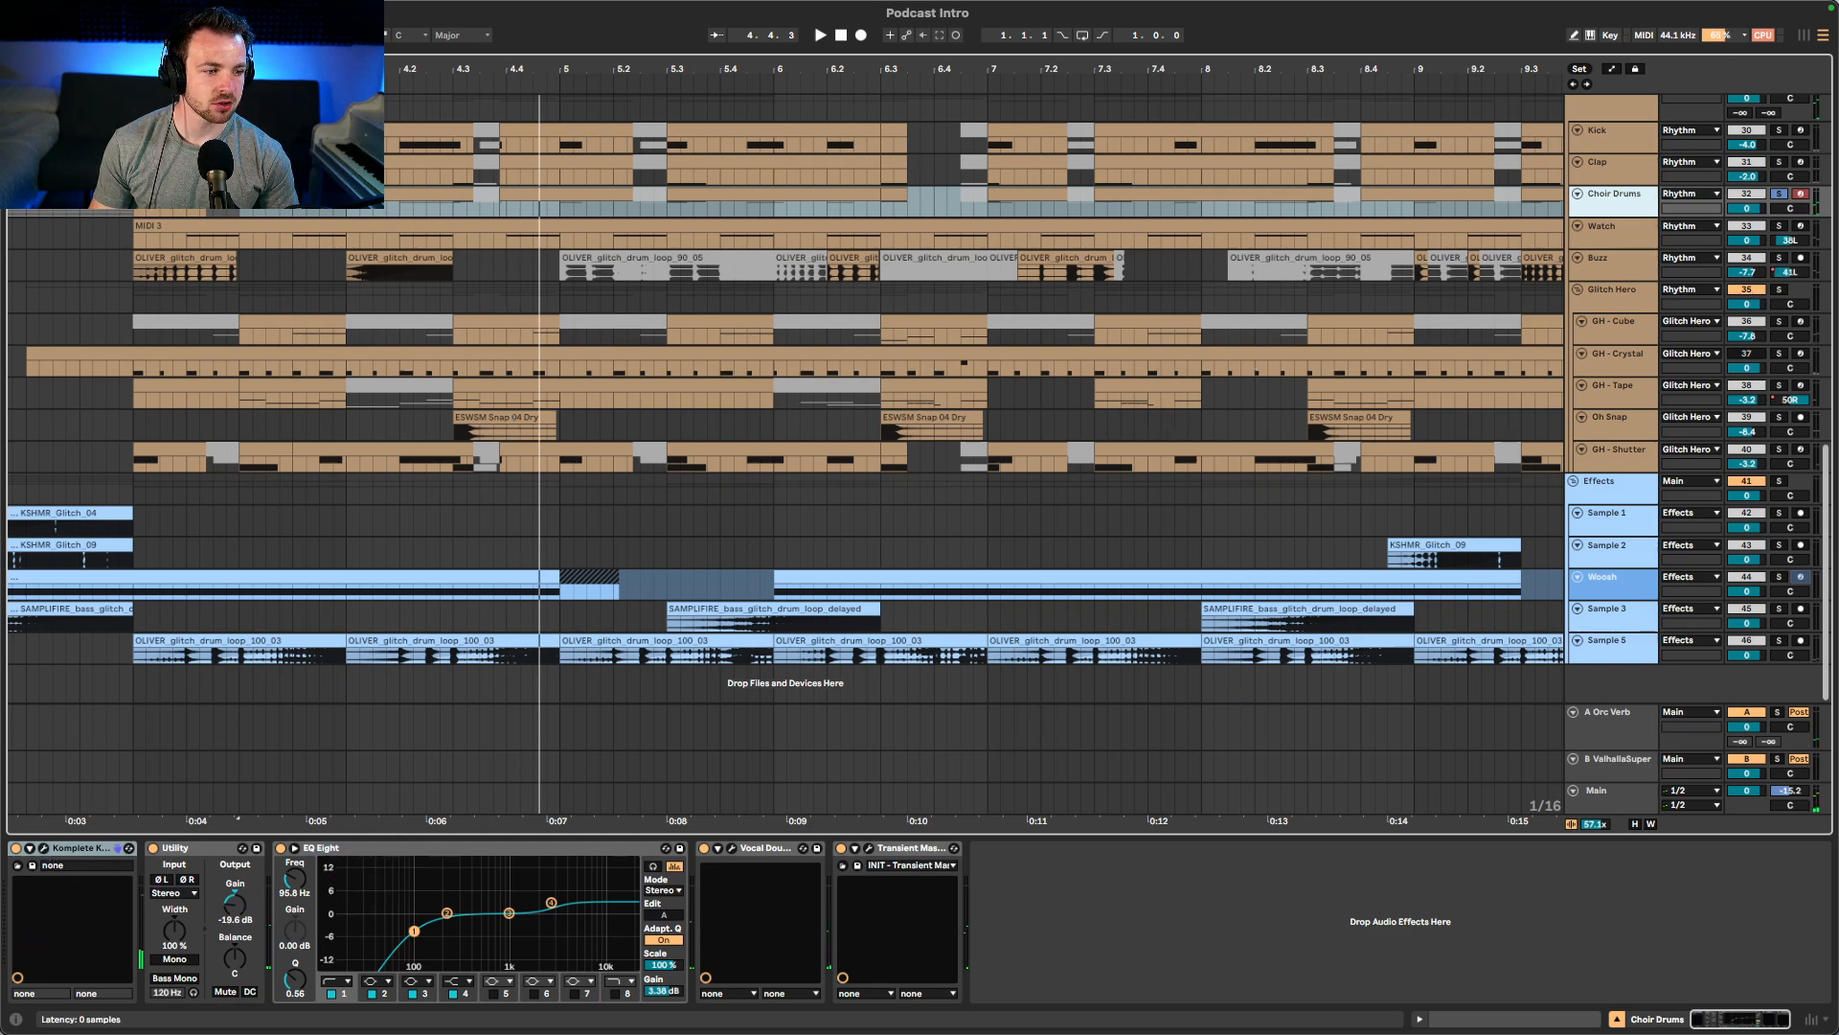
- Show the Choir Drums' Jacob Collier Audience Choir instrument in Komplete Kontrol during playback and close its window
left_click(43, 848)
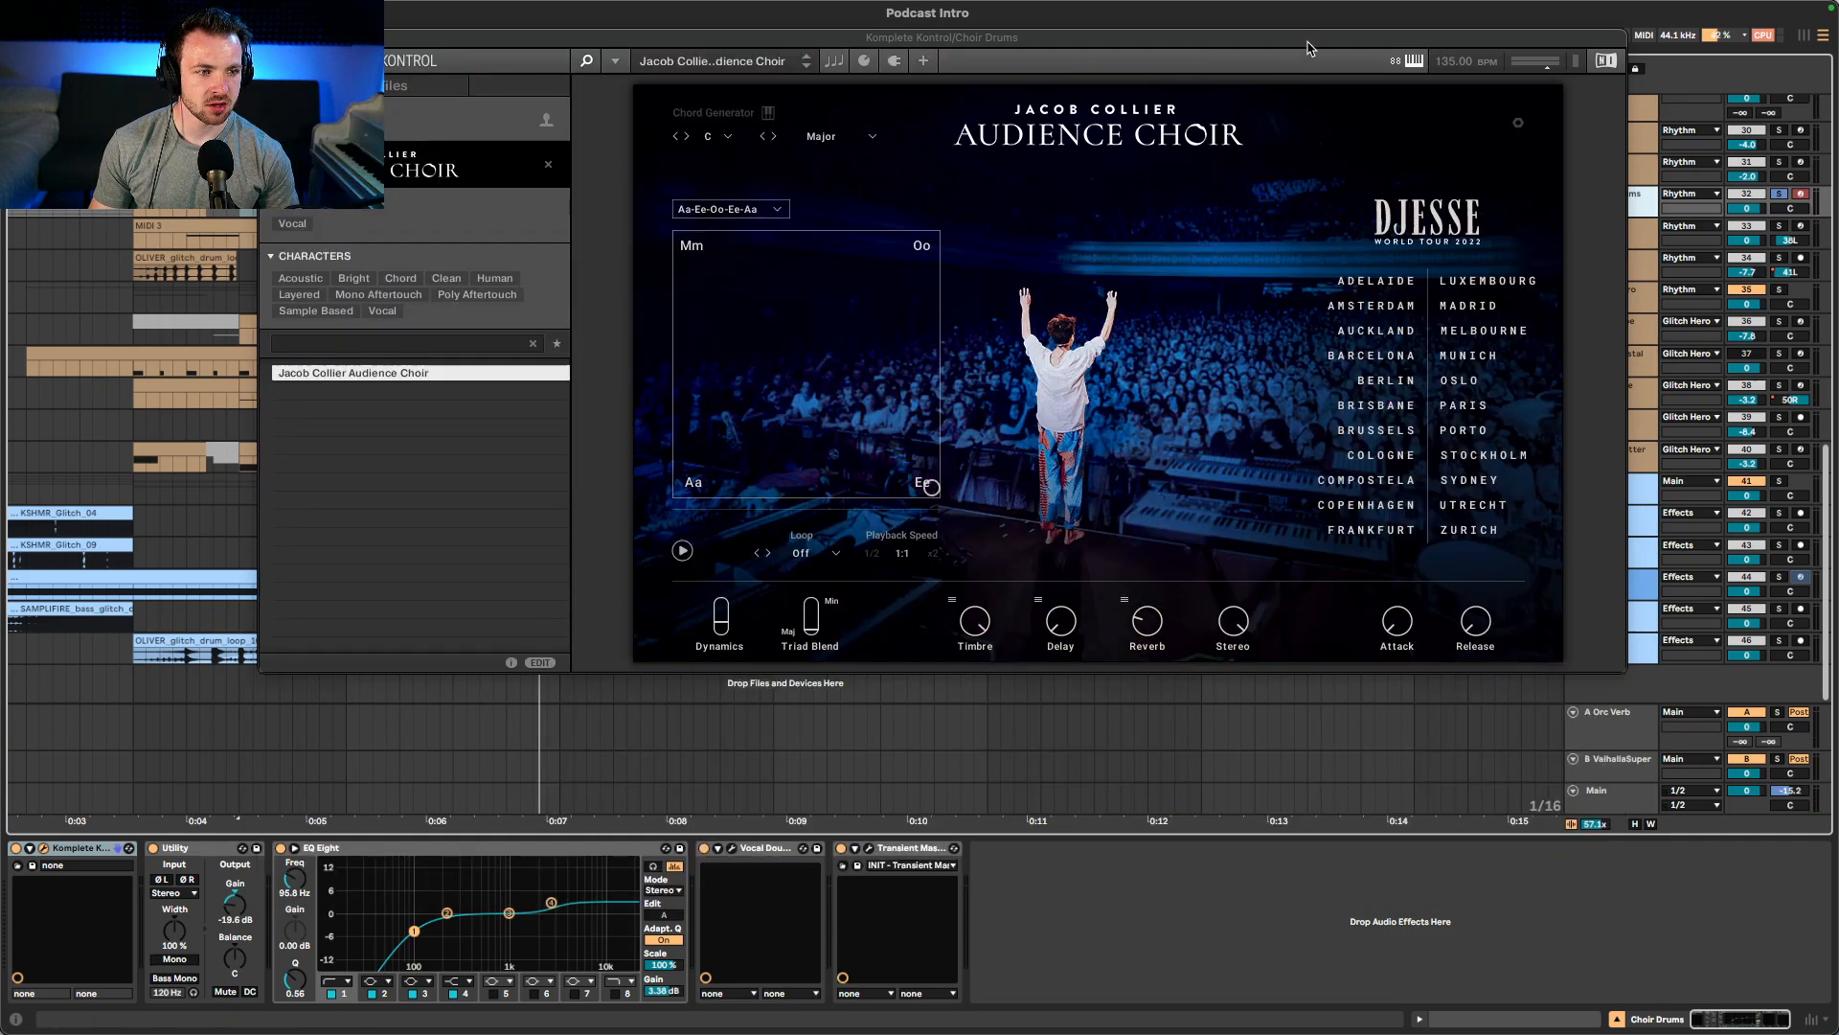
left_click_drag(1308, 48, 1309, 62)
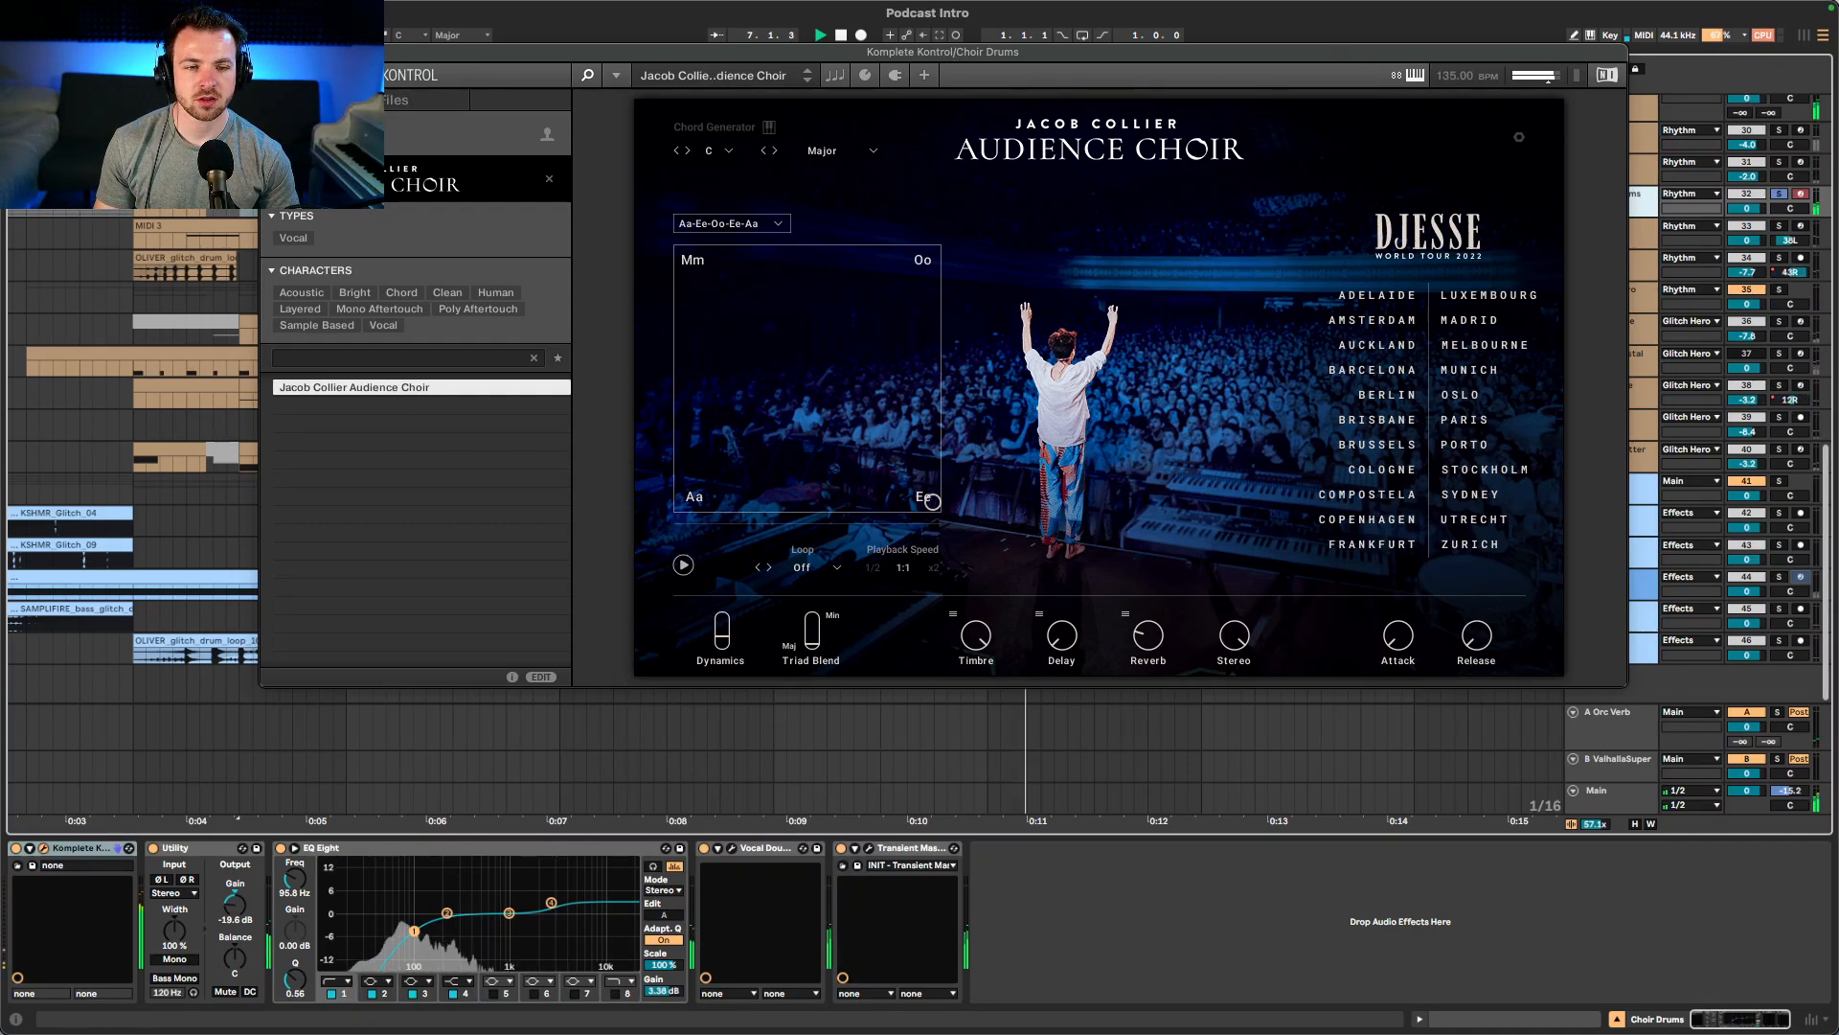
key("super+w")
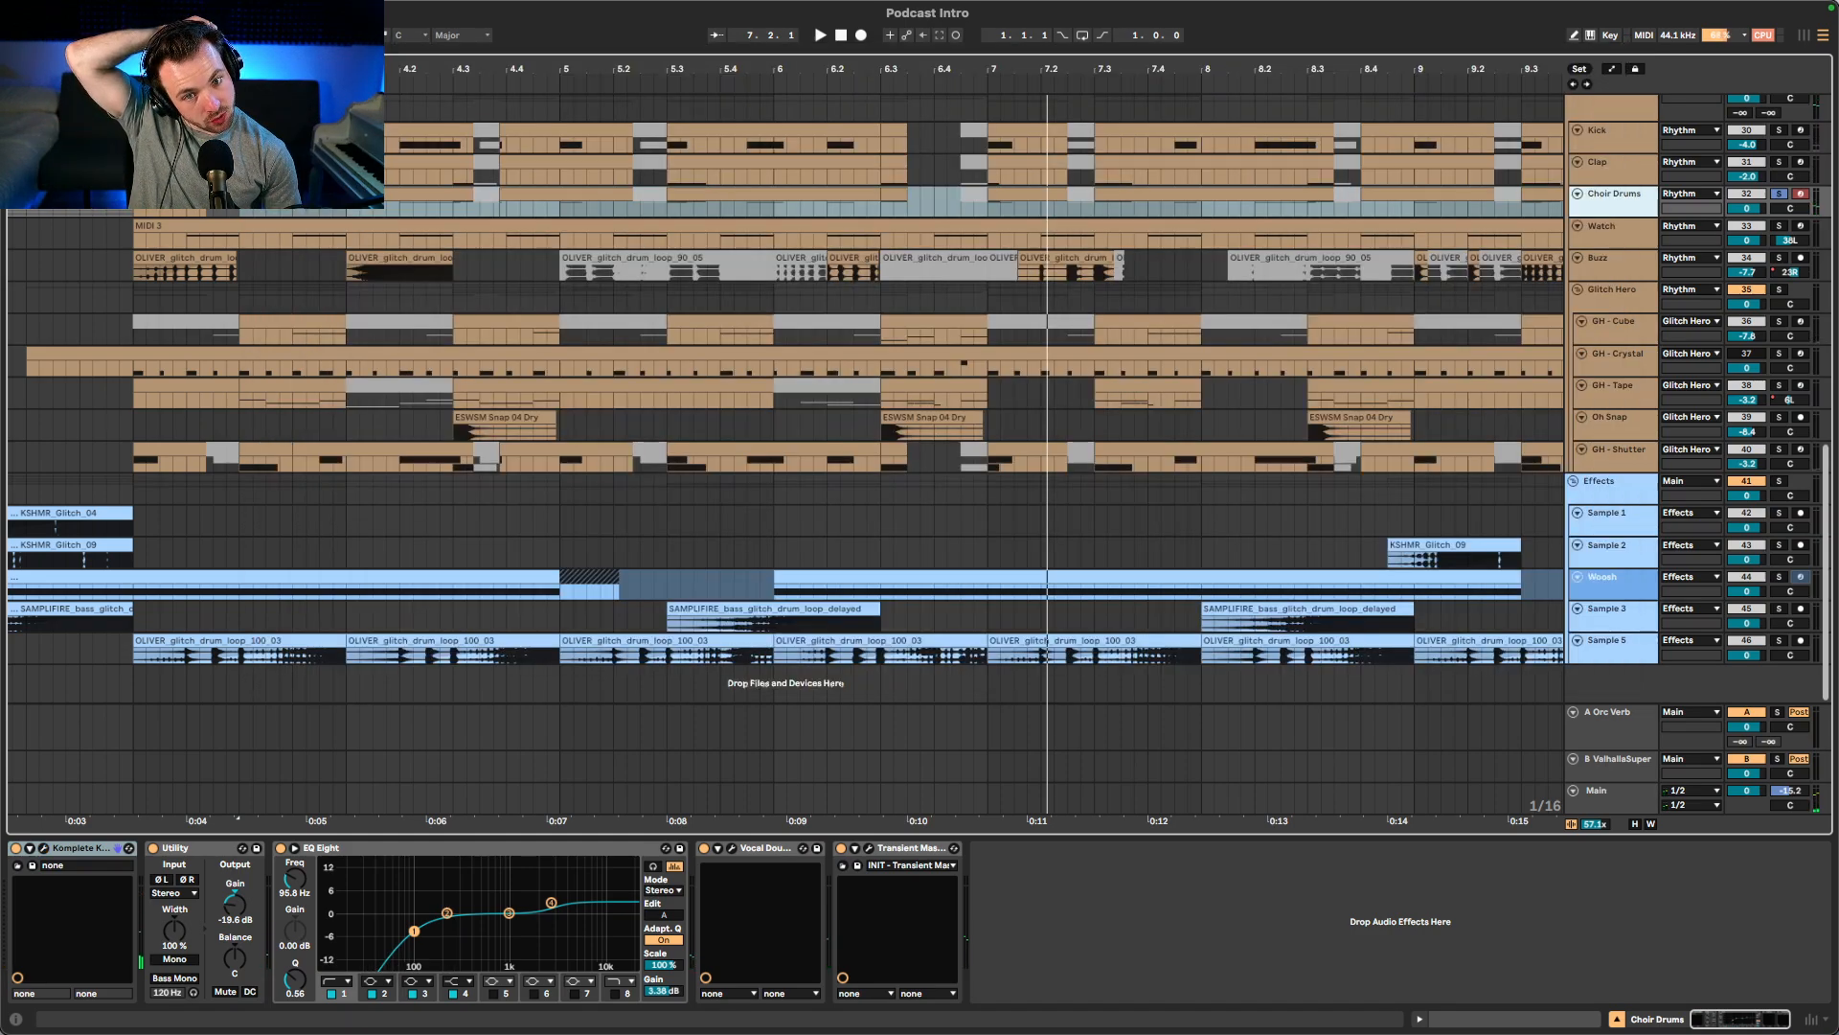
- Solo the Kick and Clap tracks together with Choir Drums and play the passage
left_click(1636, 170)
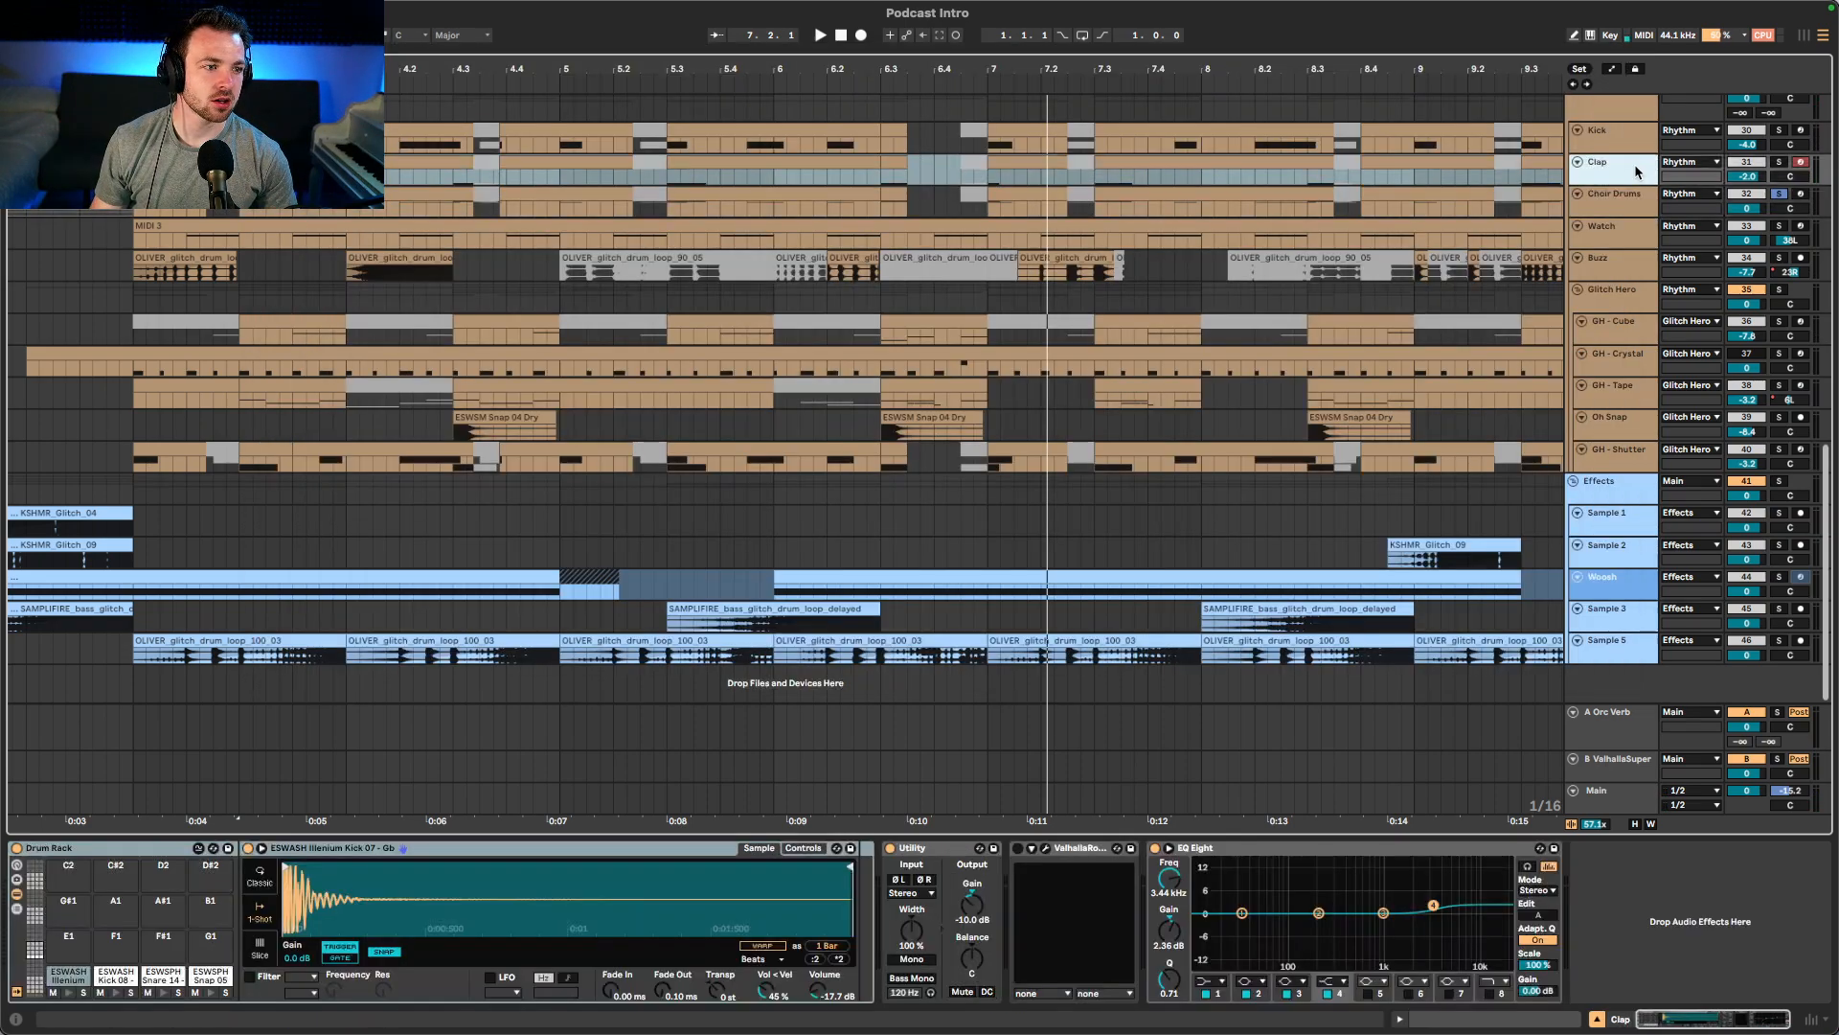
left_click(1636, 149, "shift")
left_click(1781, 132)
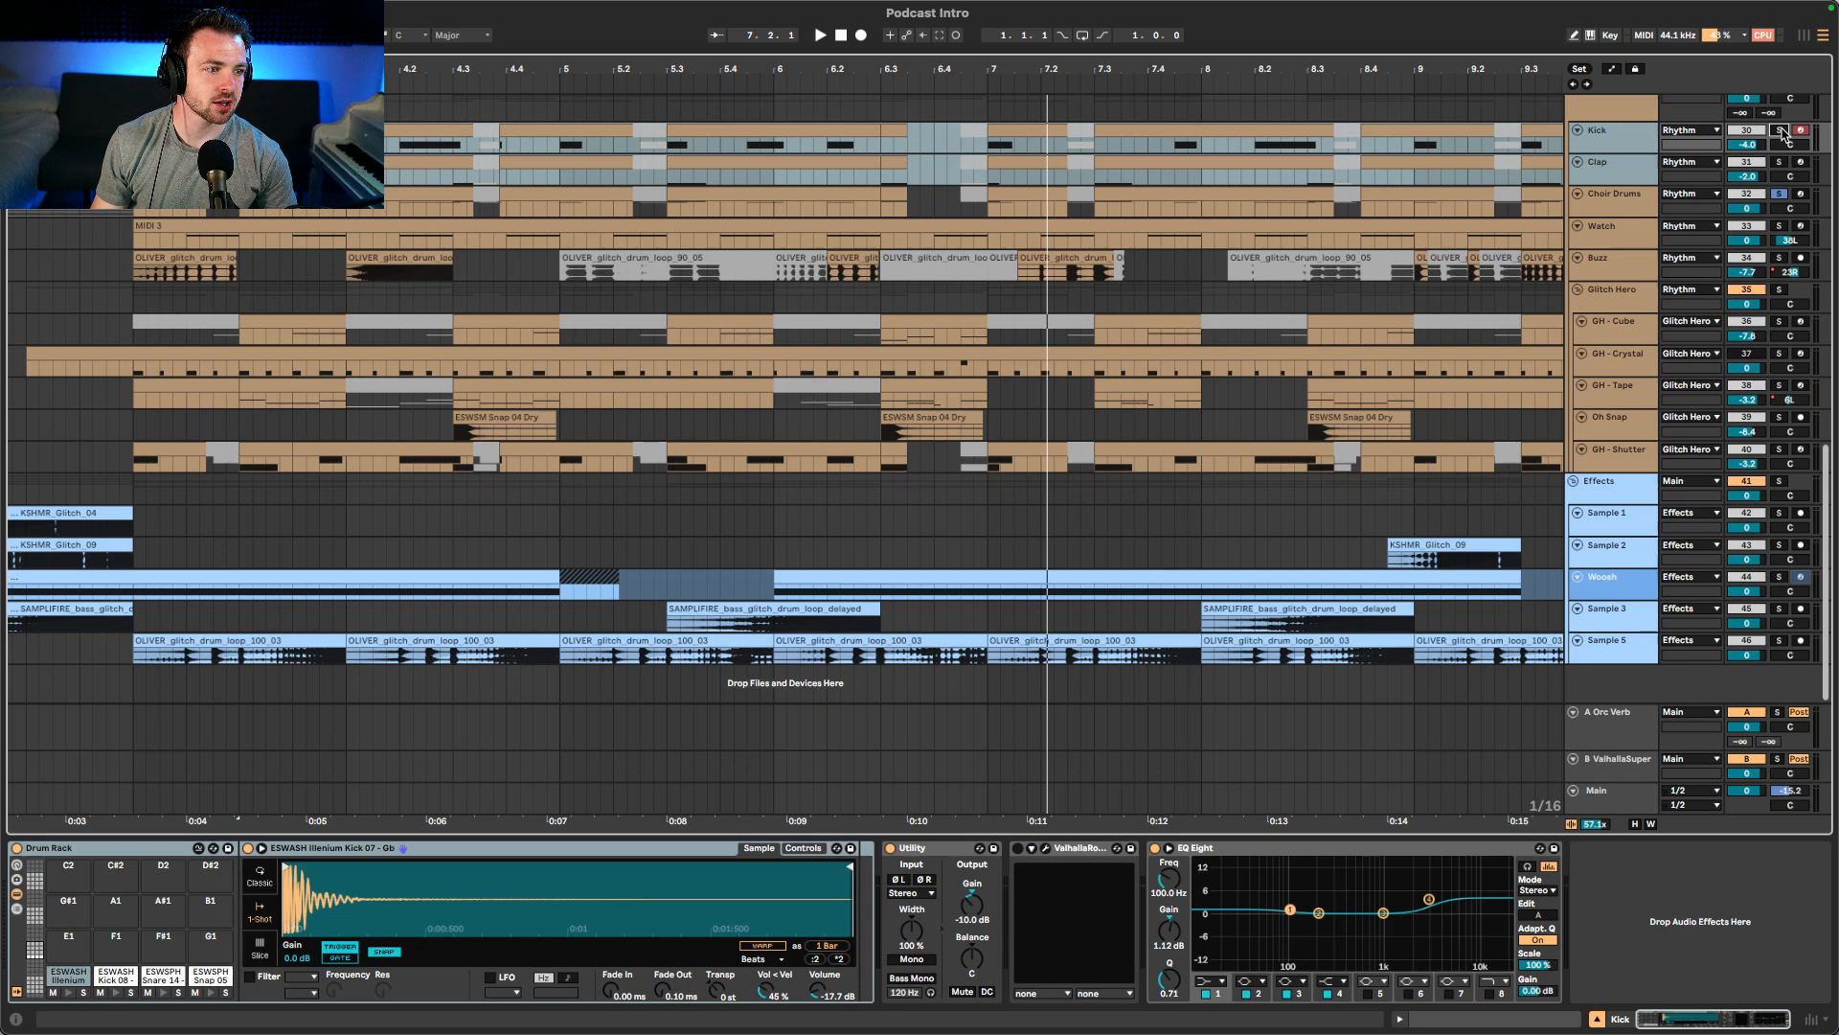
key("space")
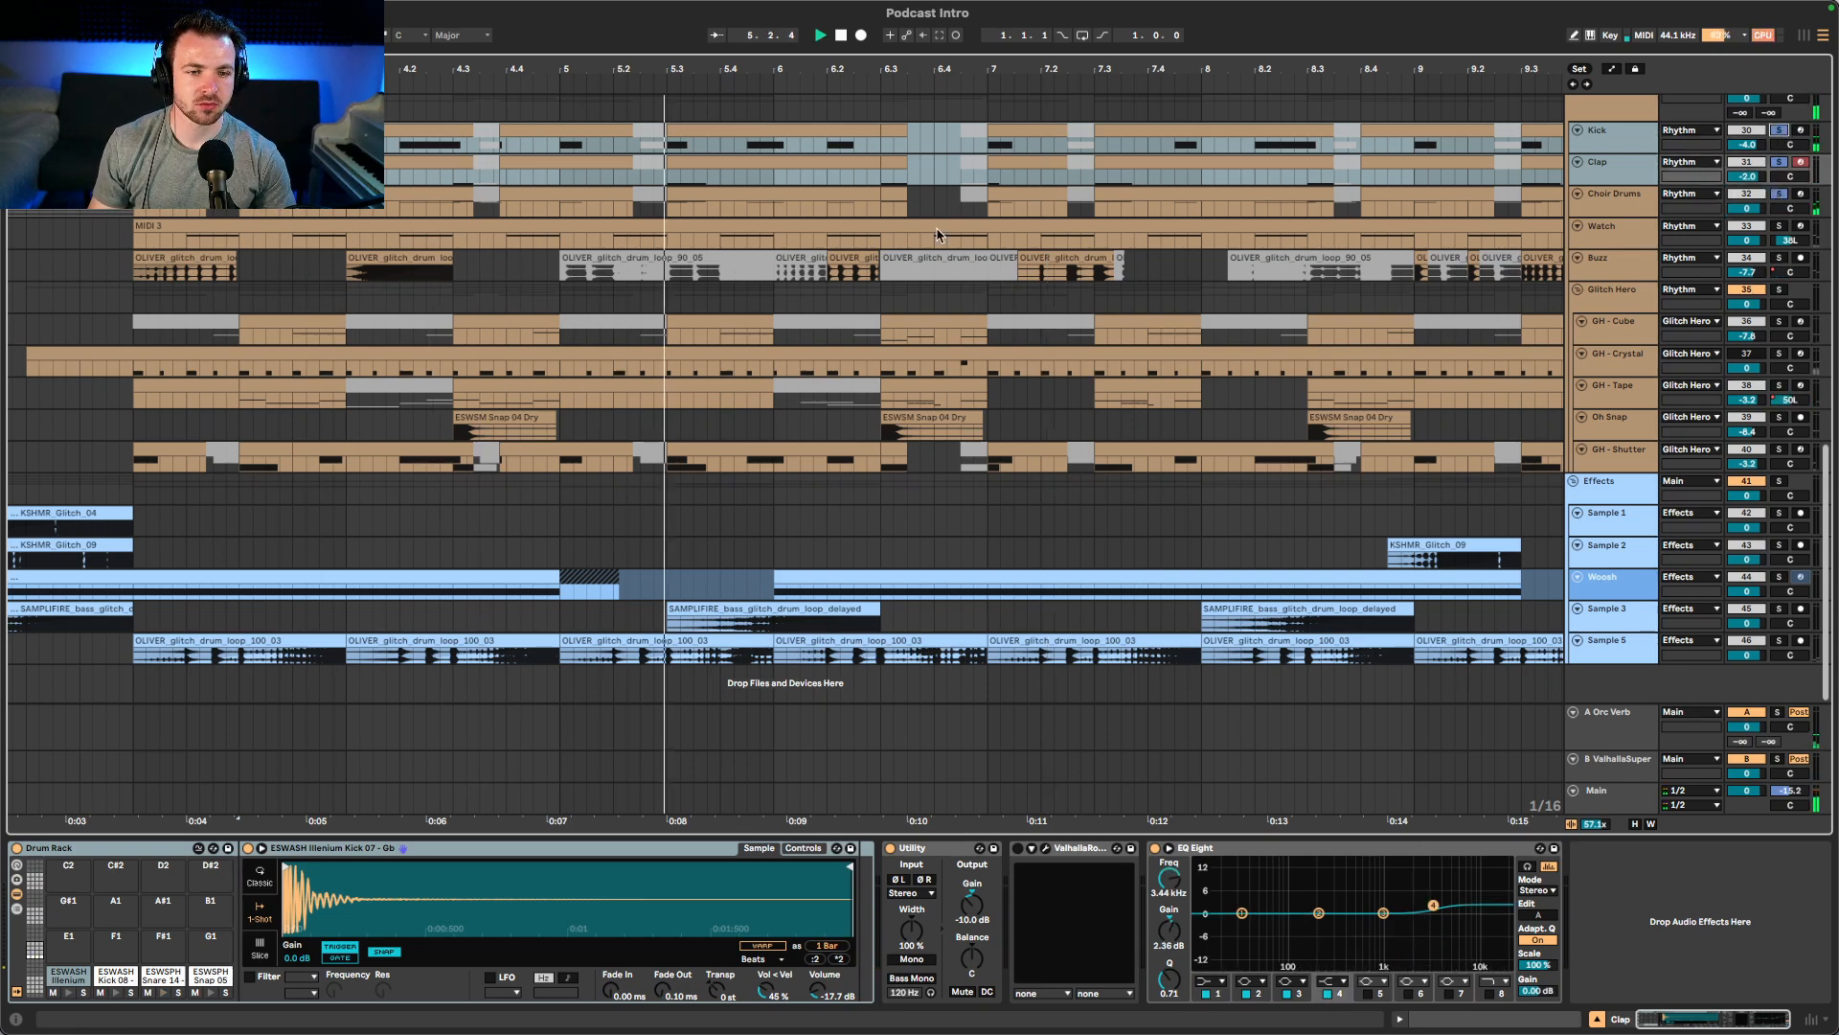
- Move the playback start to 3.1.3 and replay Choir Drums with the Kick and Clap
key("space")
left_click(386, 211)
key("space")
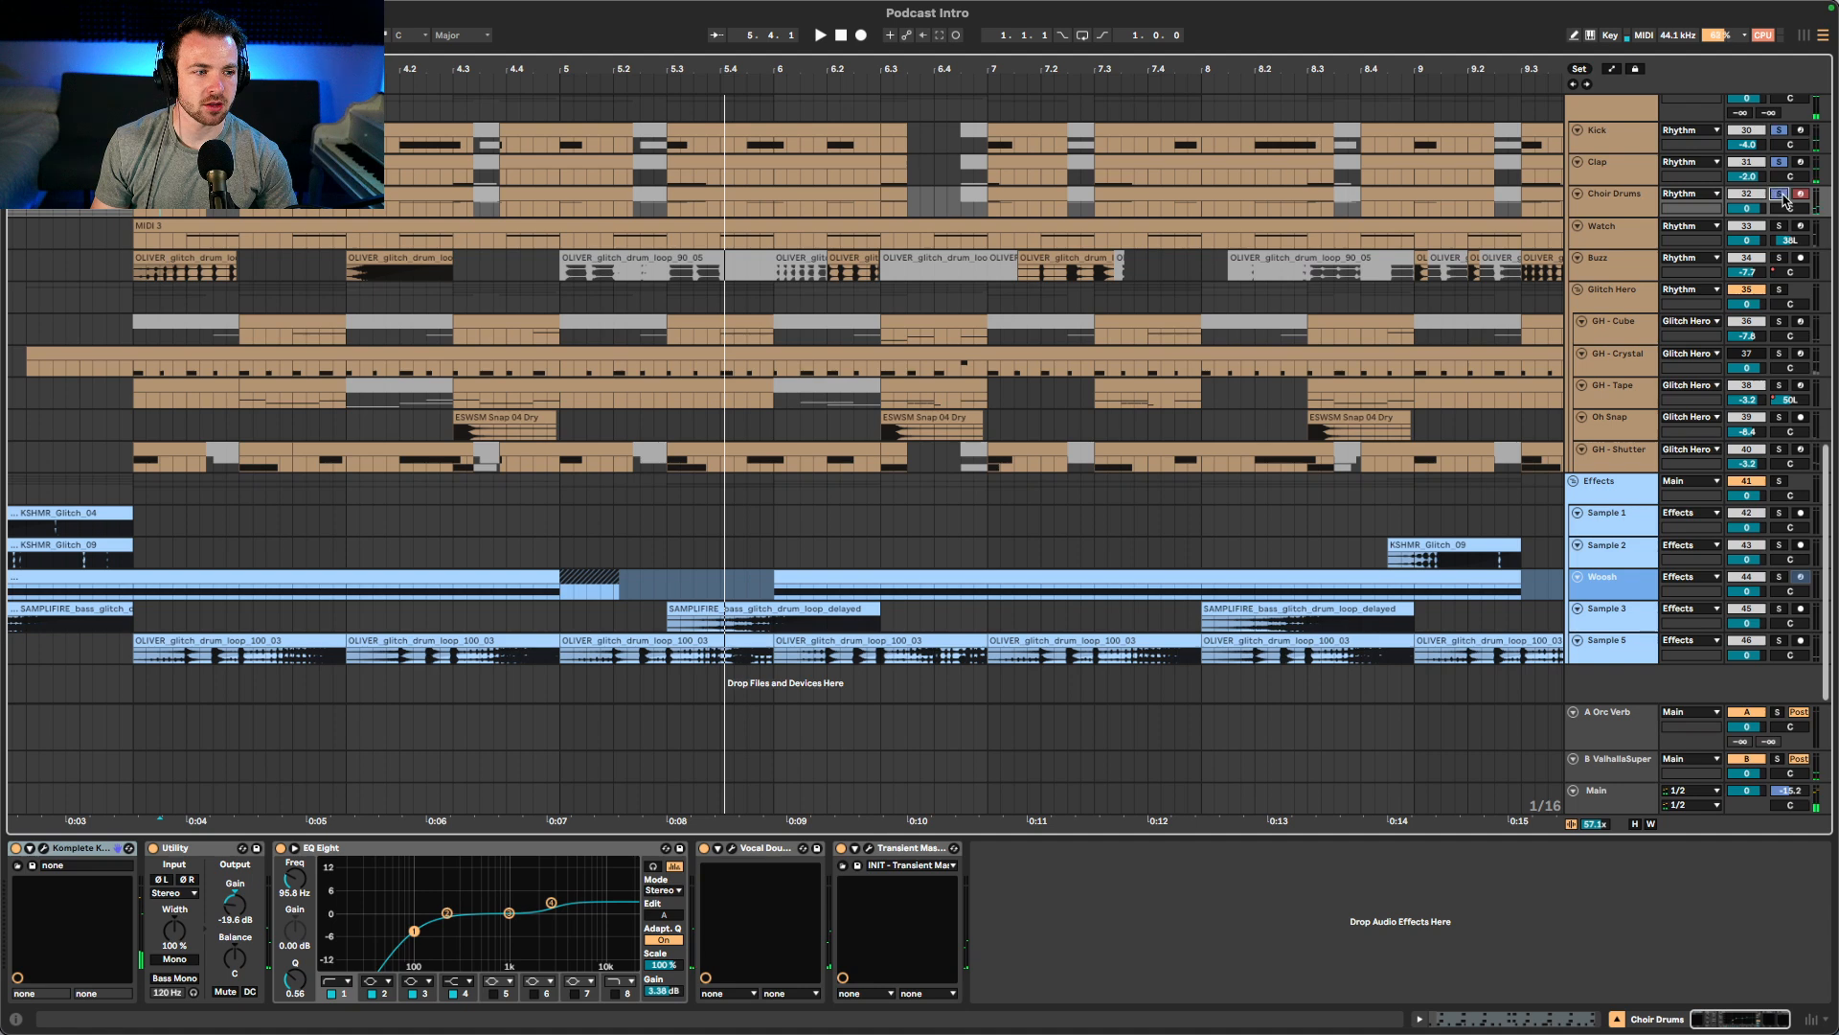
key("space")
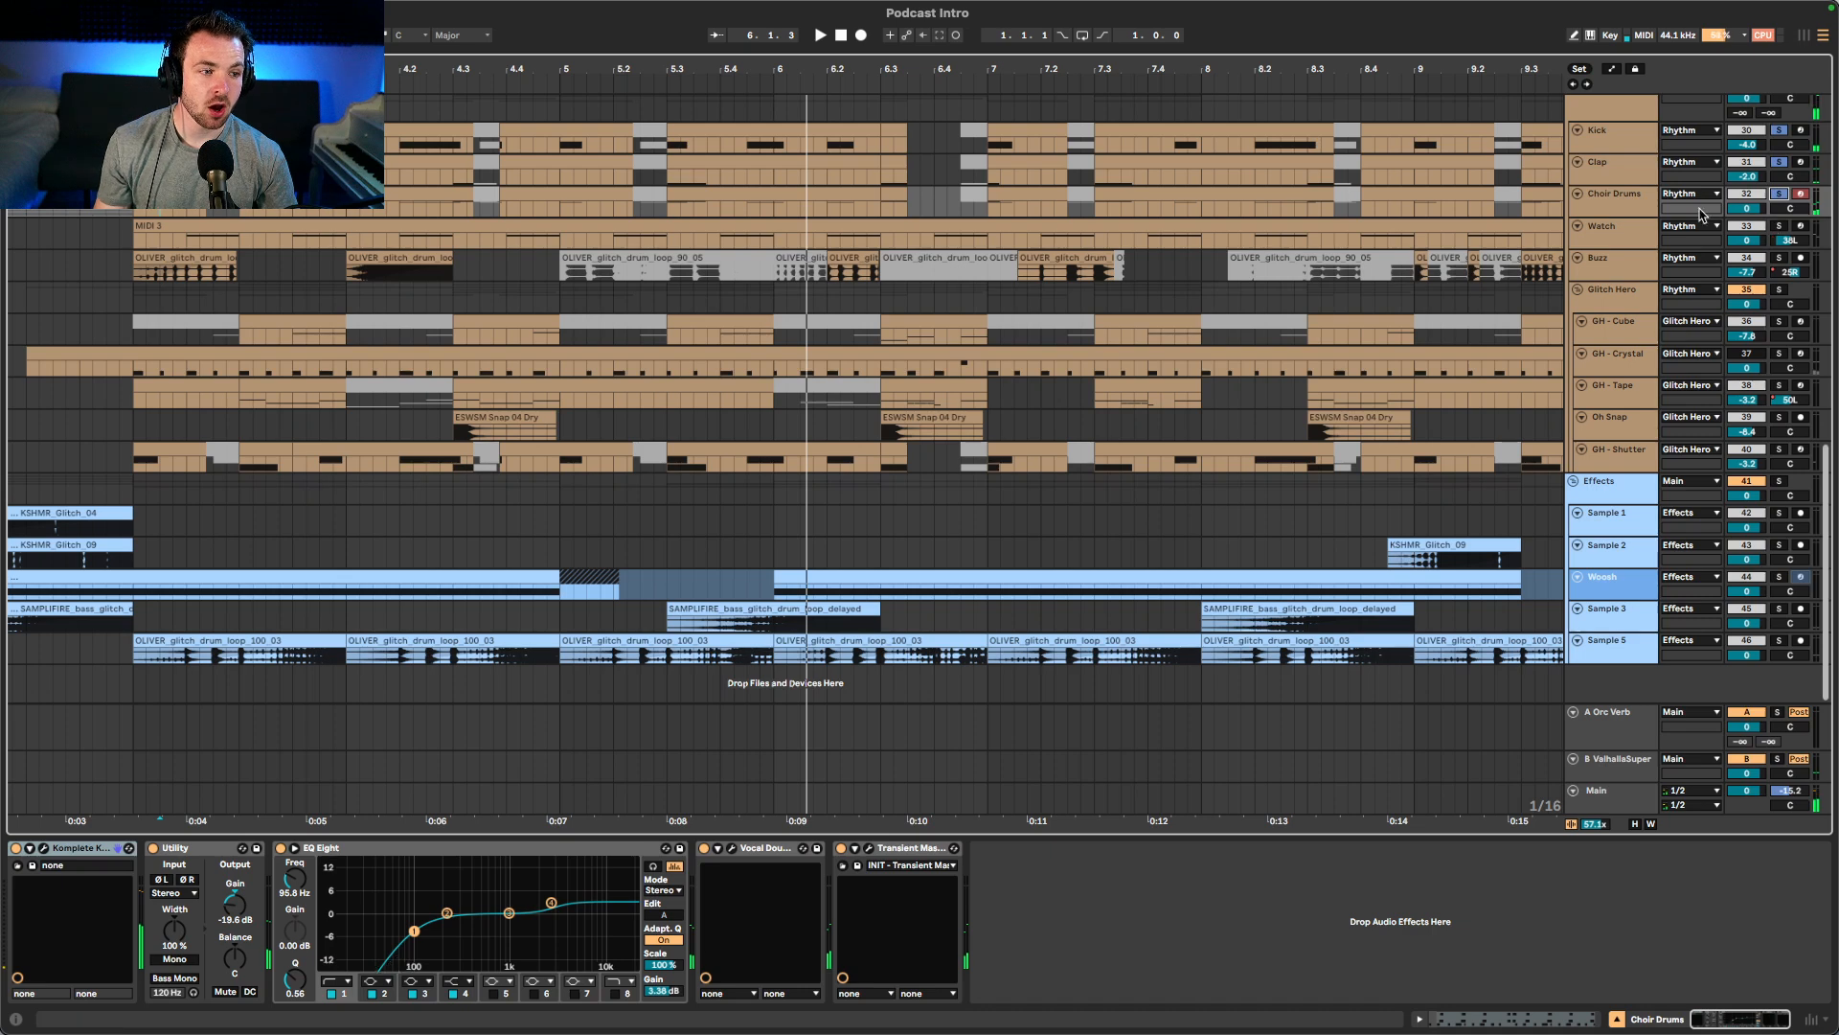
- Open Vocal Doubler on the Choir Drums track, move its window aside and play the passage
left_click(743, 849)
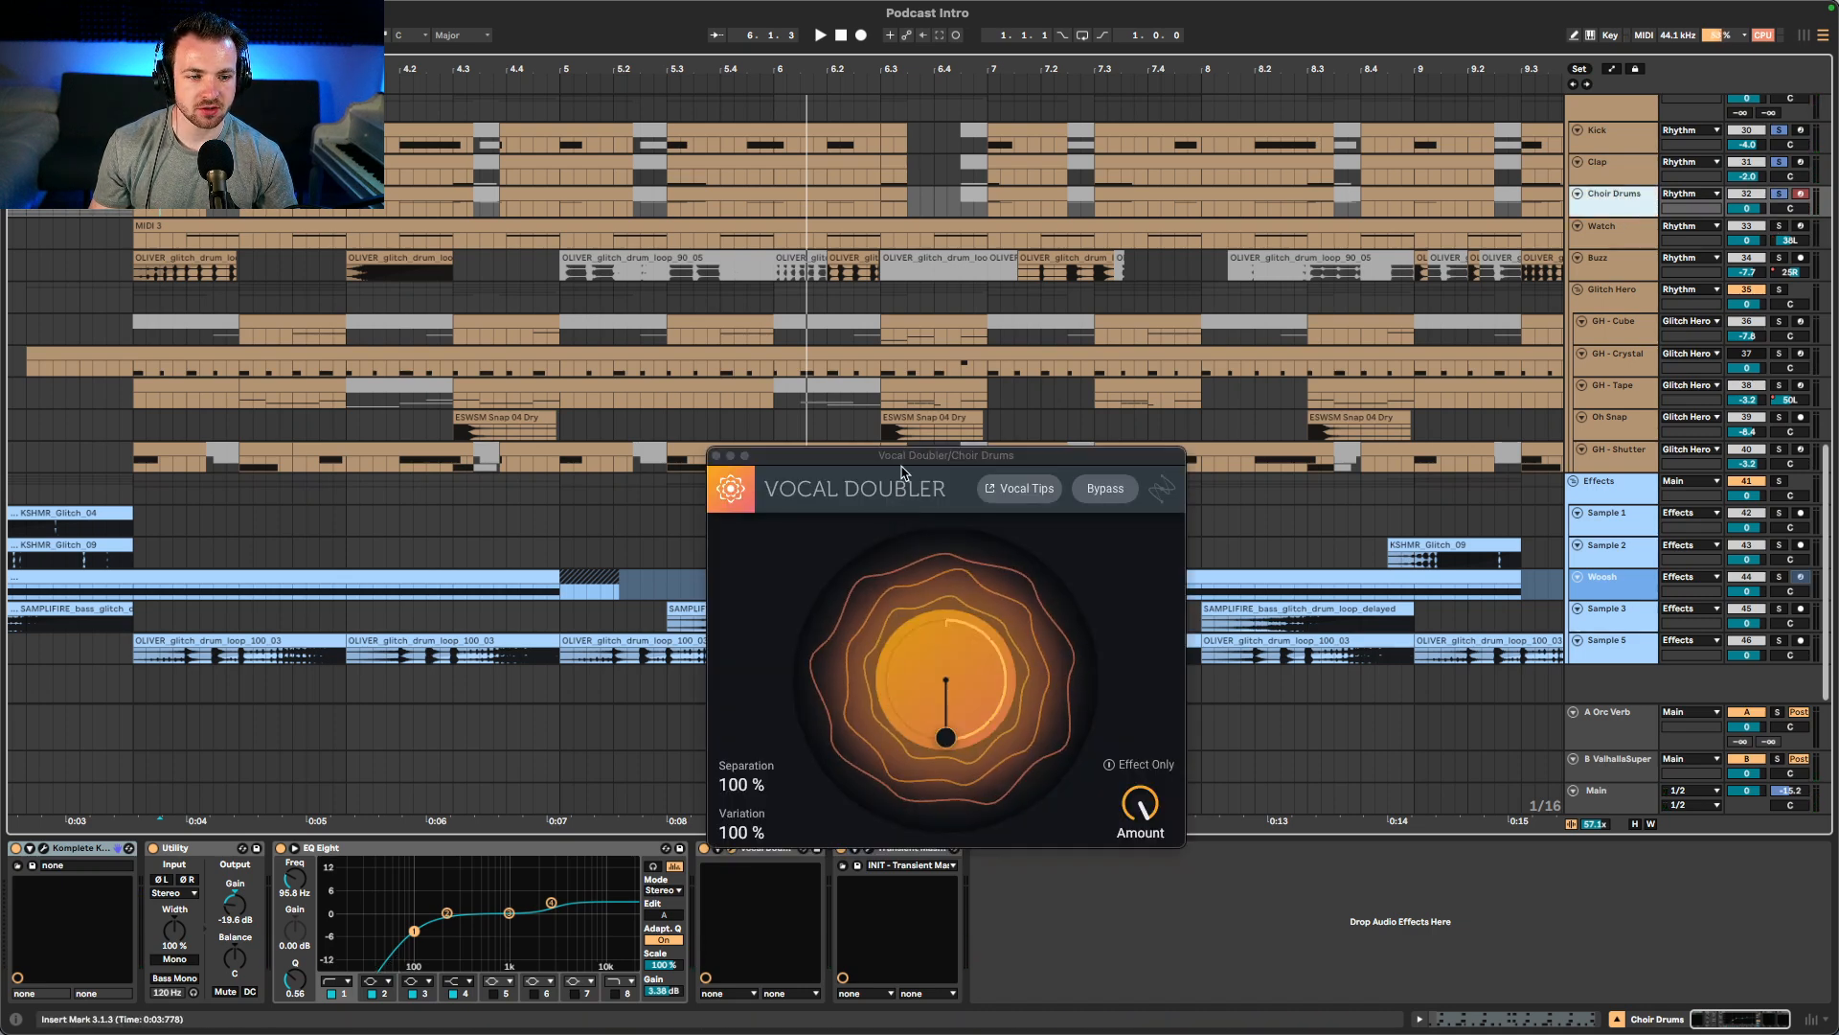
left_click_drag(902, 470, 530, 247)
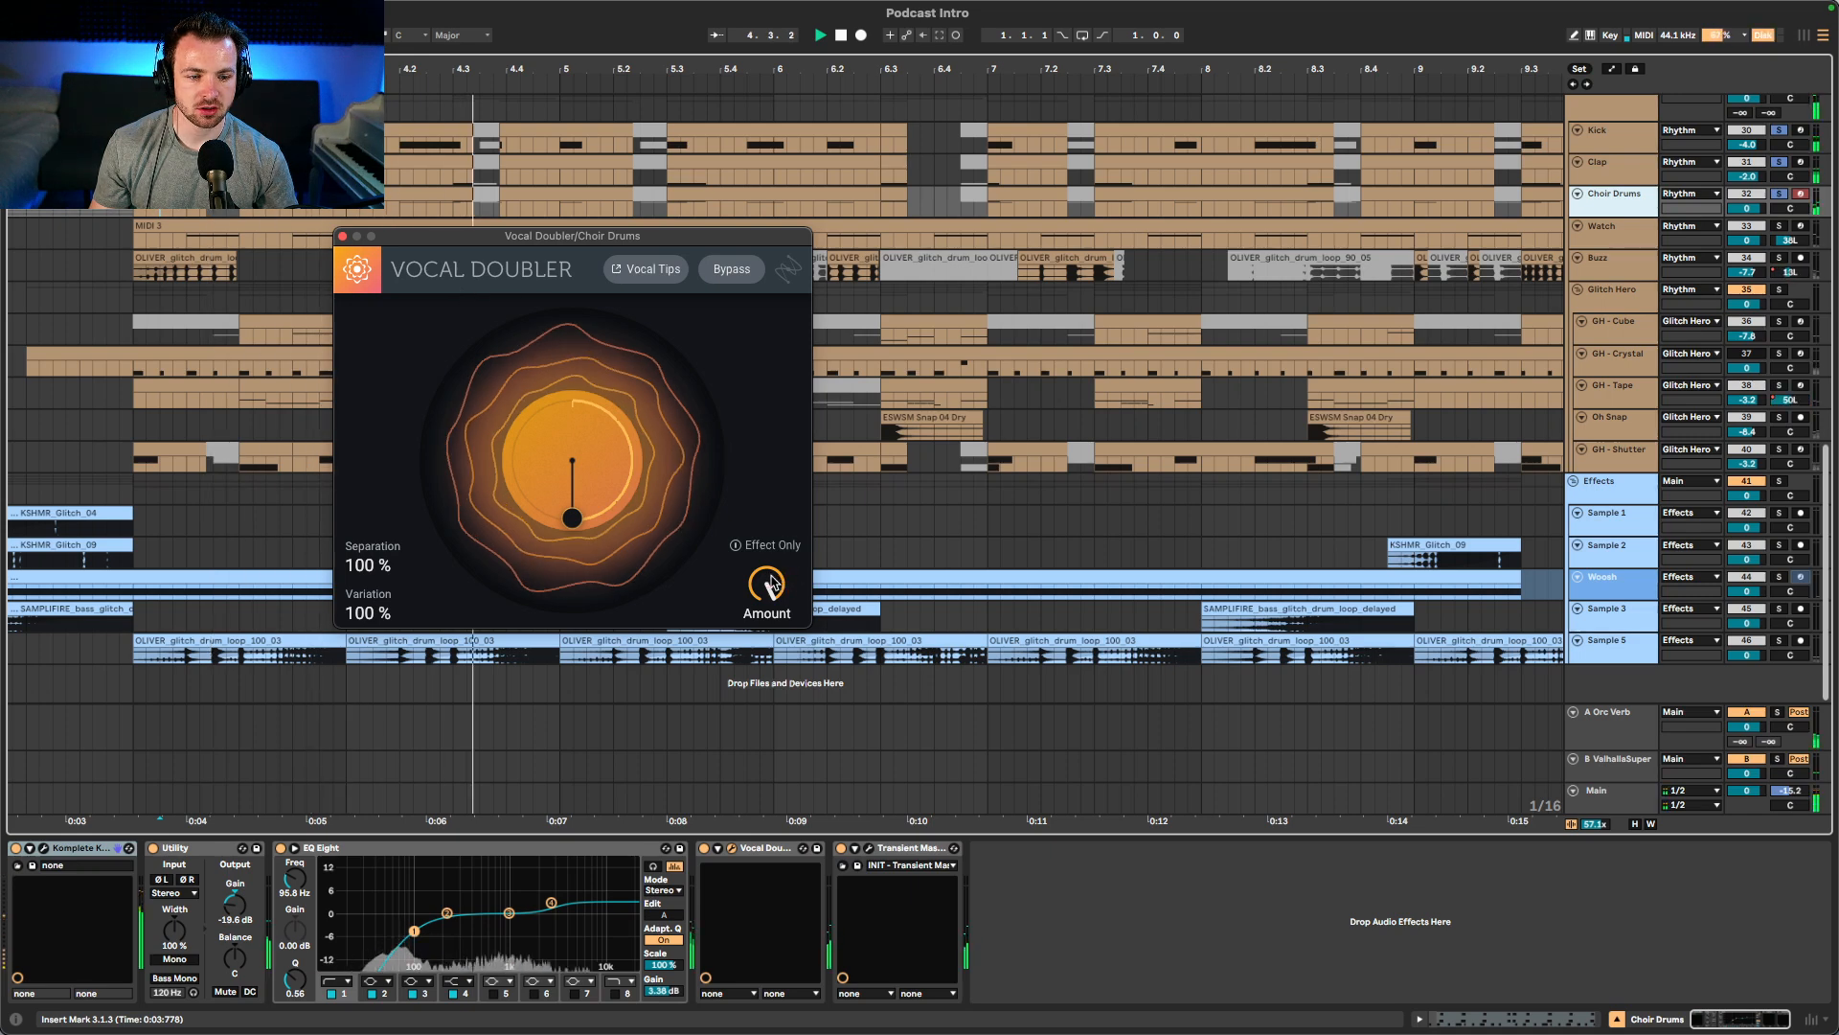
key("space")
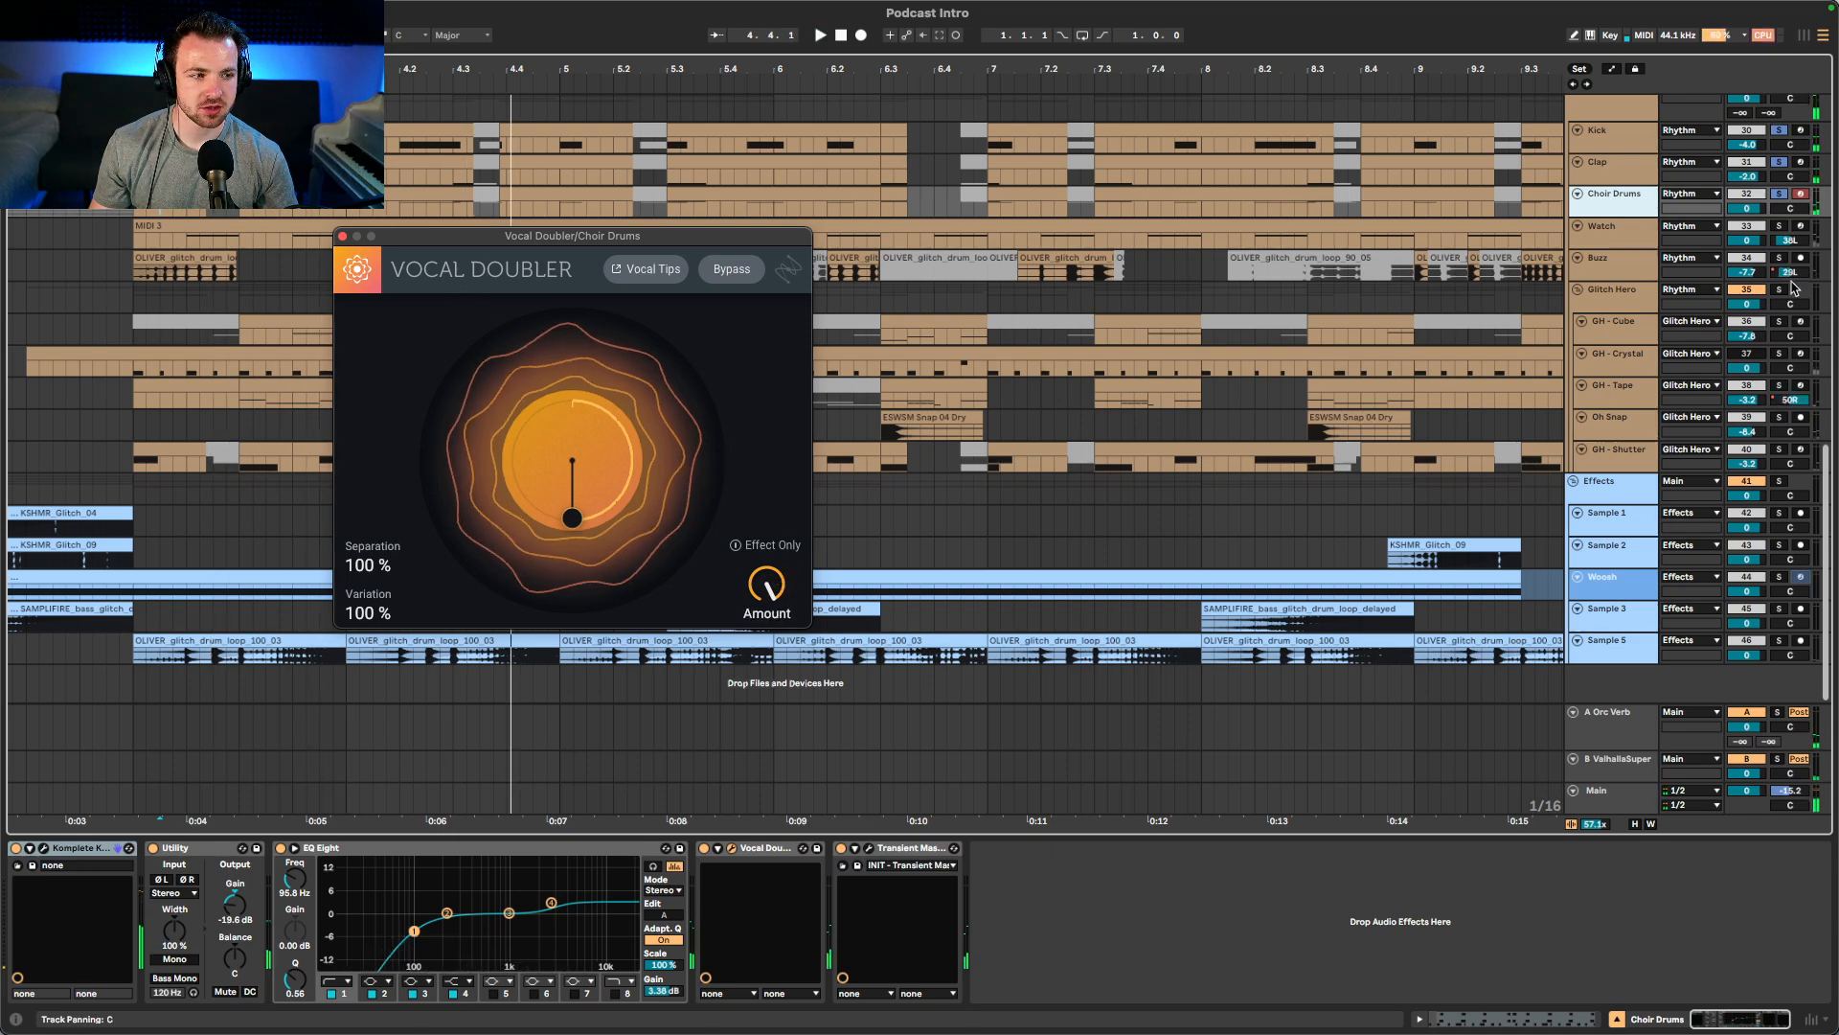
- Solo only the Choir Drums track and play it with Vocal Doubler active
left_click(1781, 197)
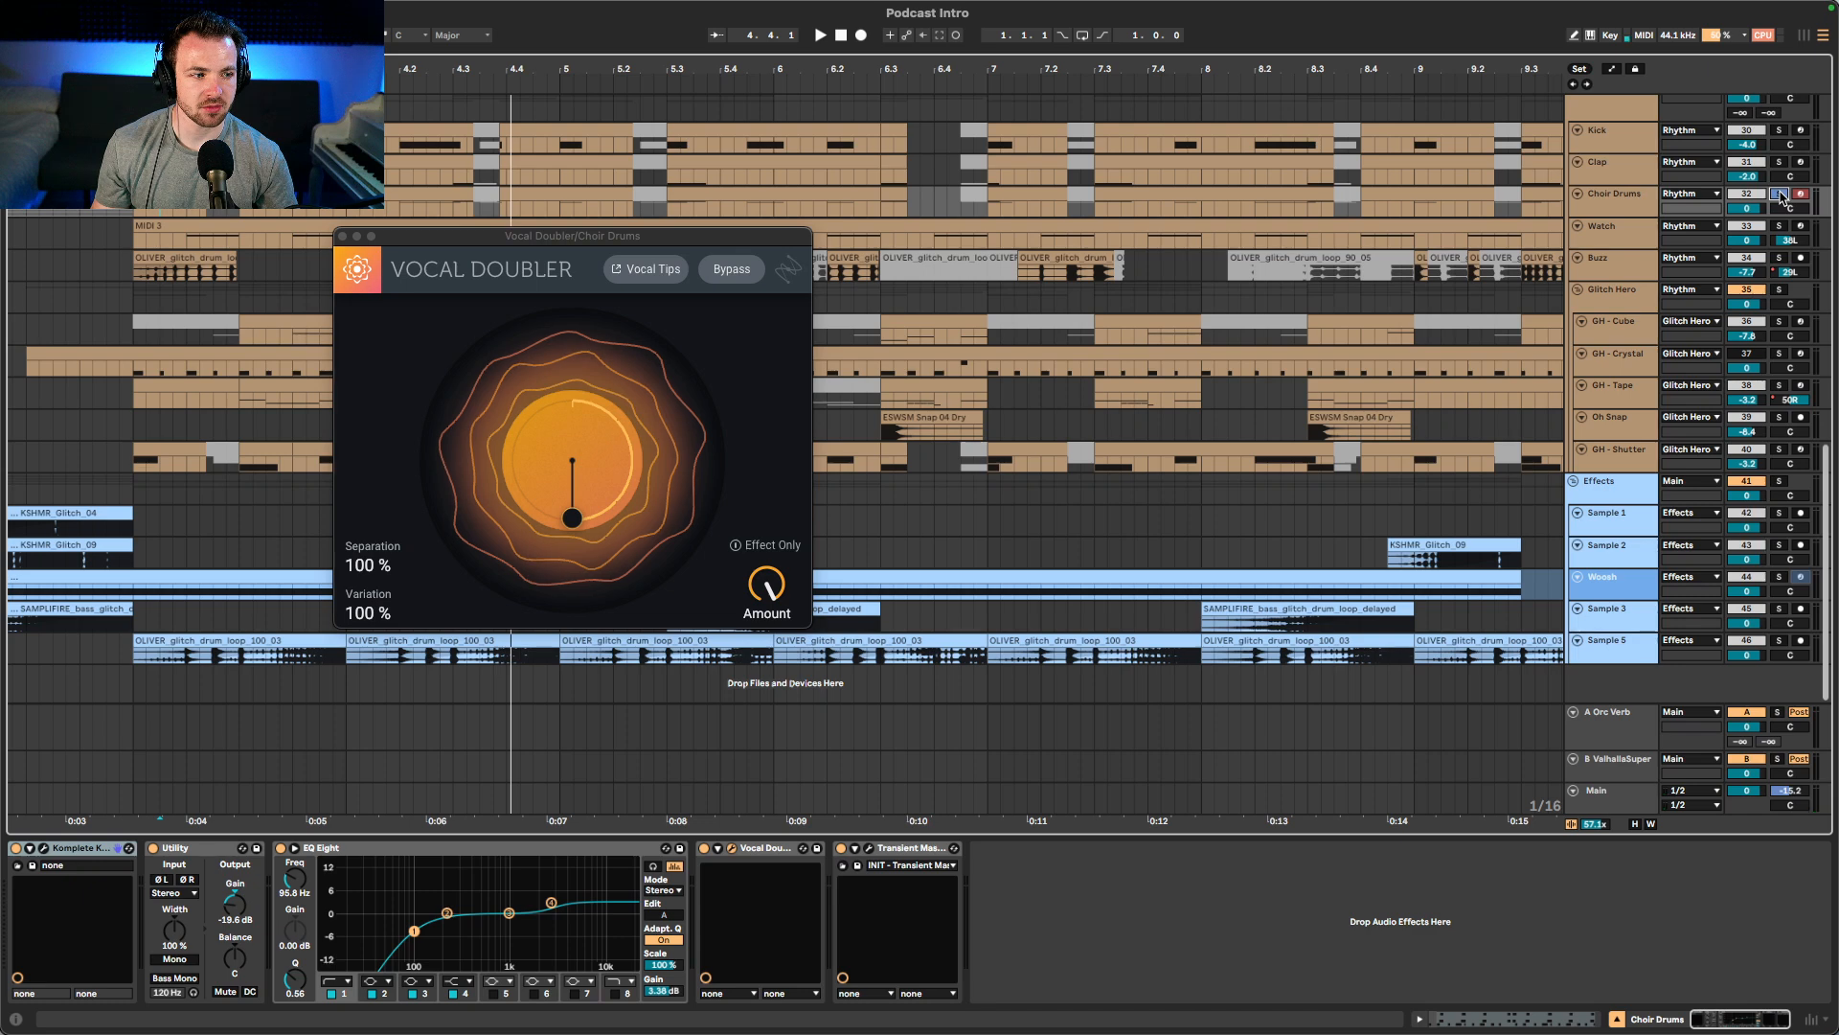
key("space")
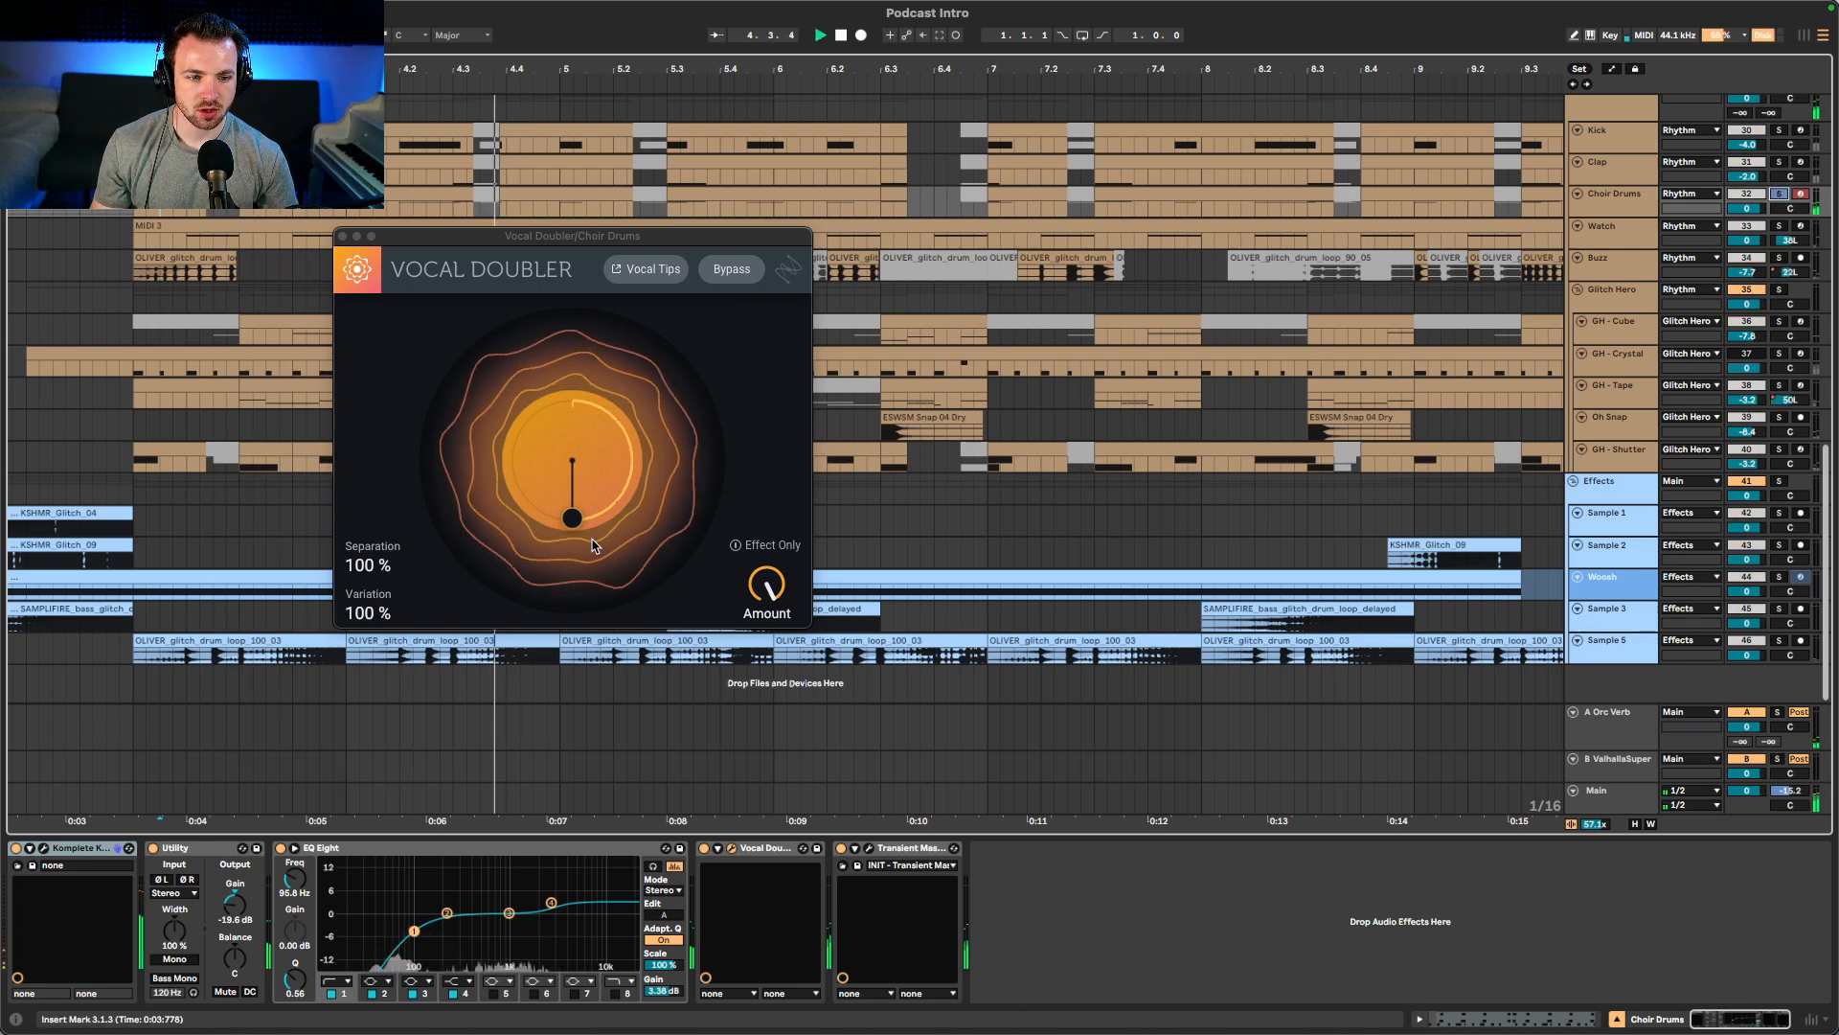
key("space")
- Compare the Choir Drums with Vocal Doubler set to Effect Only, bypassed and fully active
left_click(736, 546)
key("space")
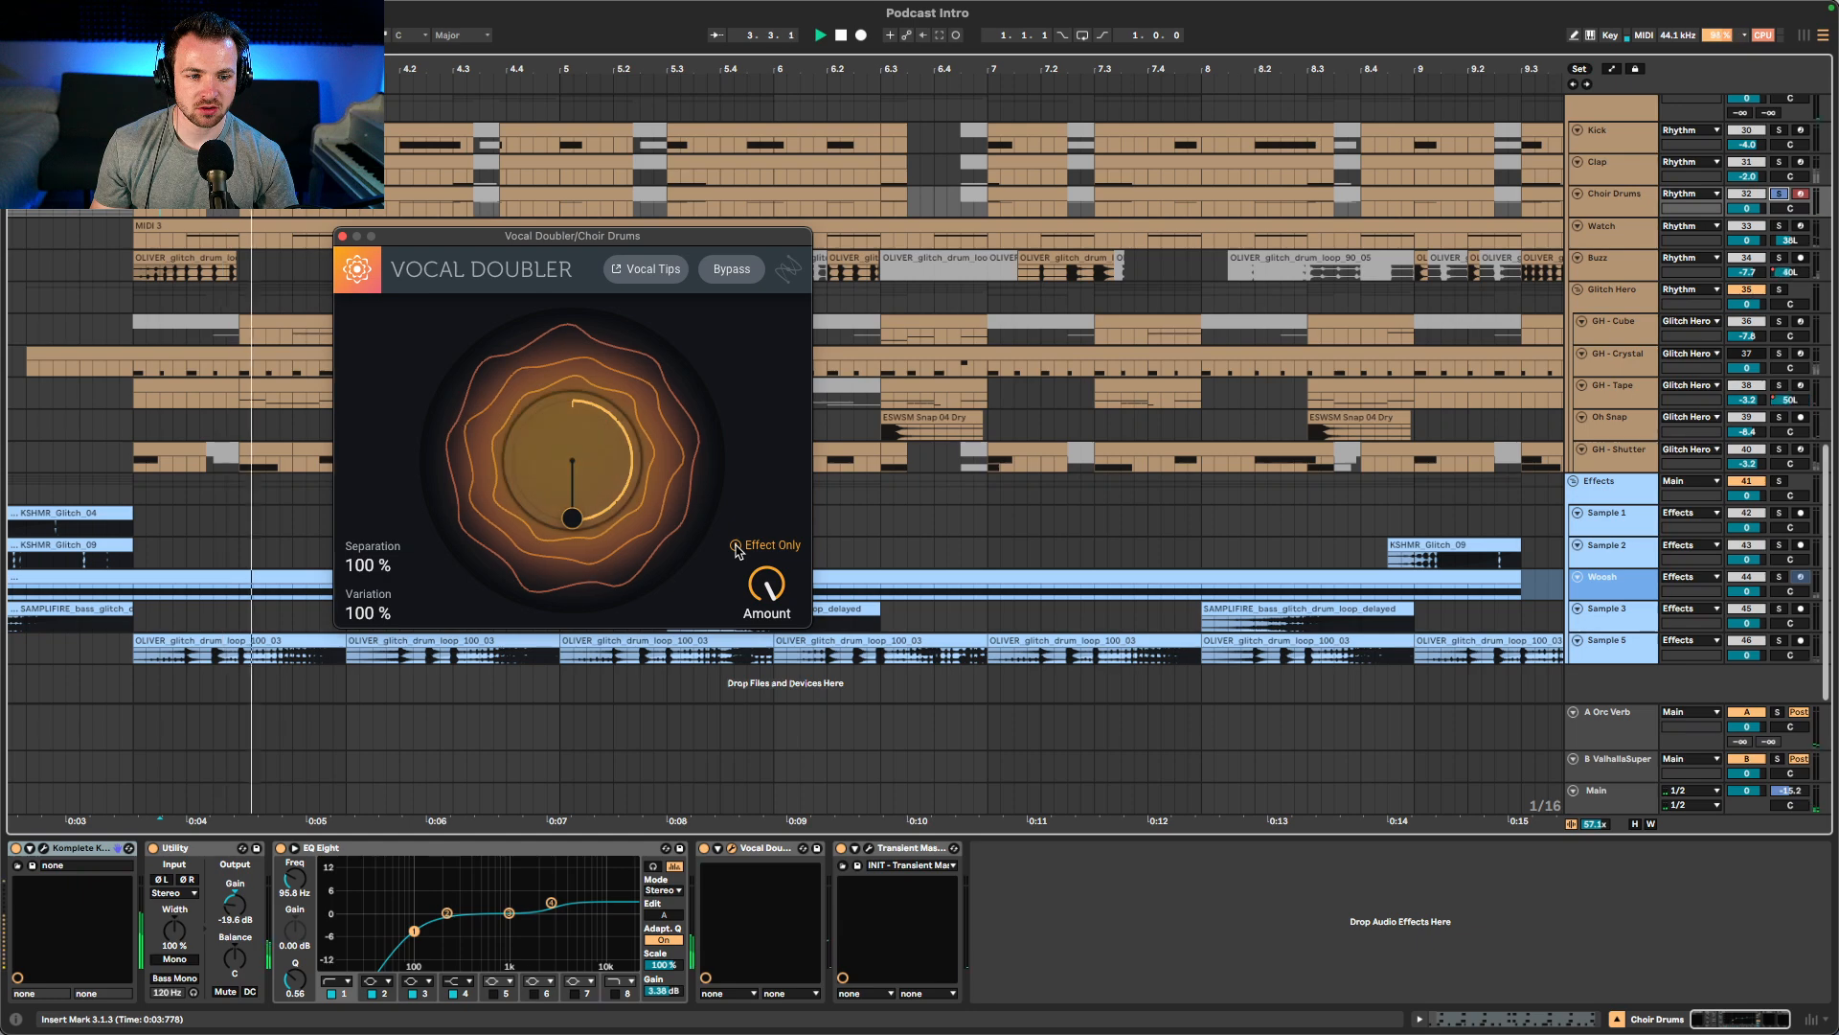
left_click(738, 271)
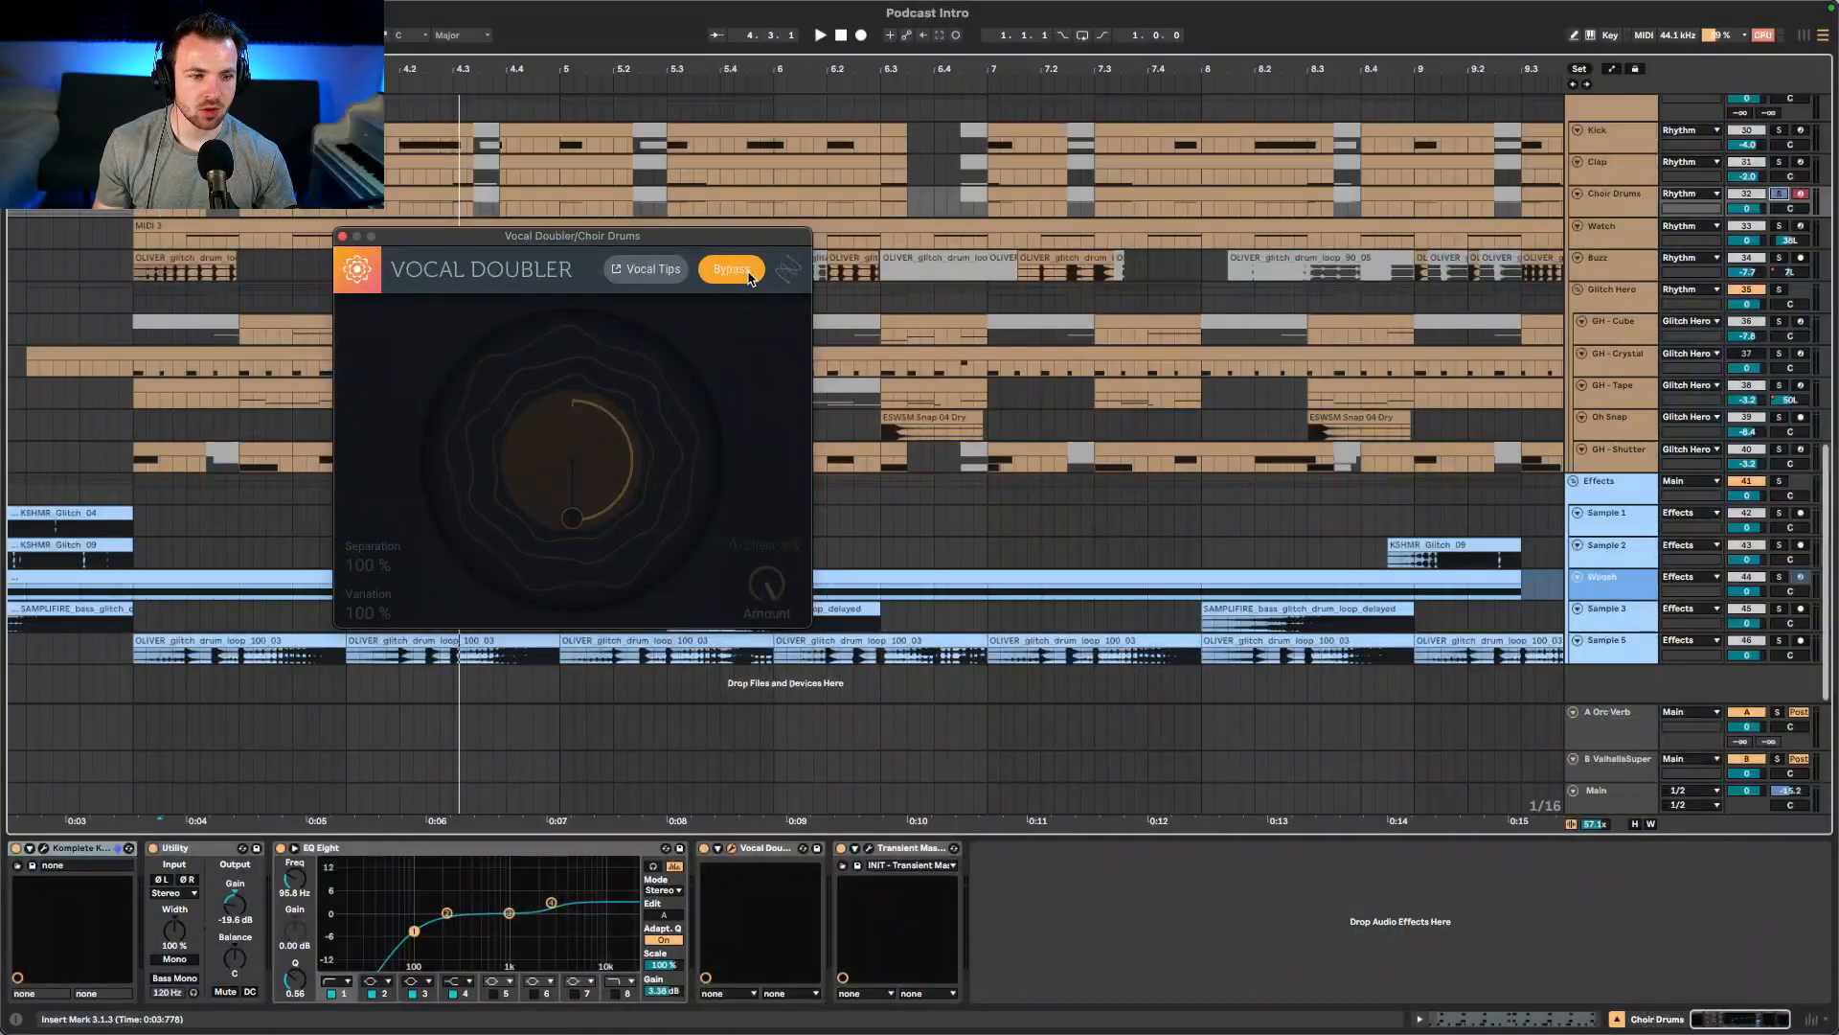
left_click(731, 269)
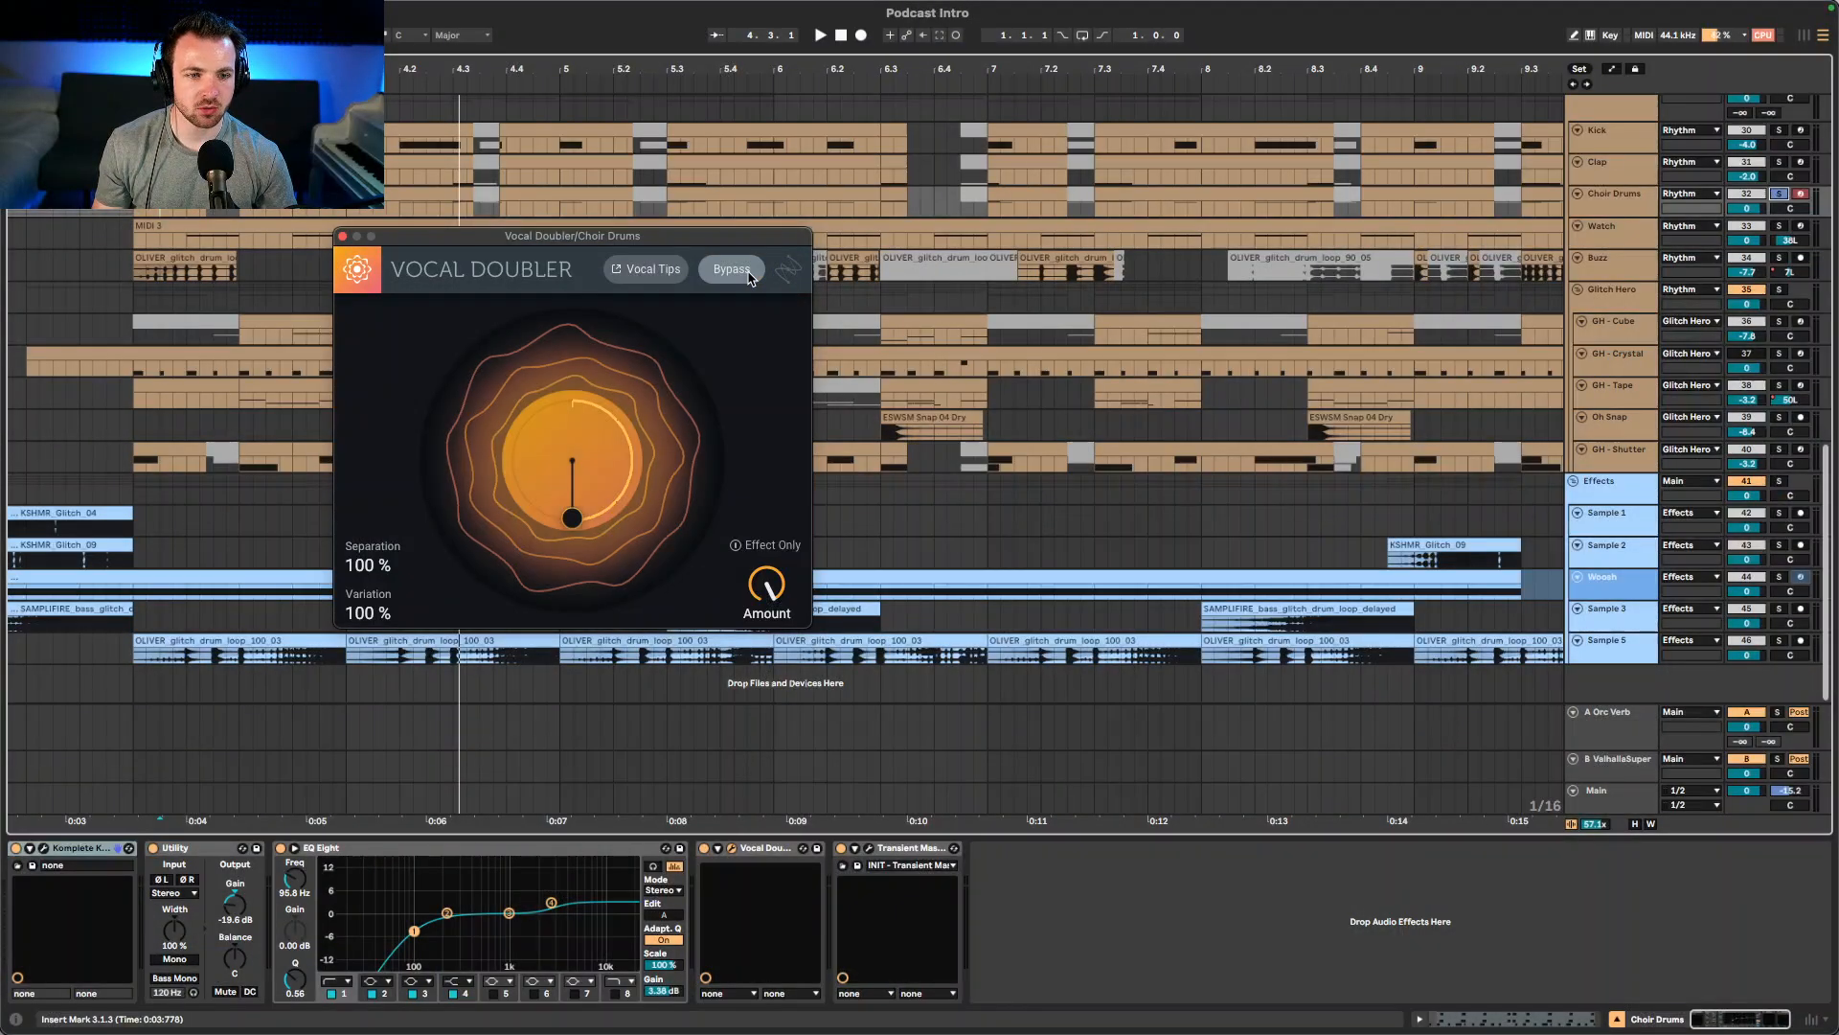
key("space")
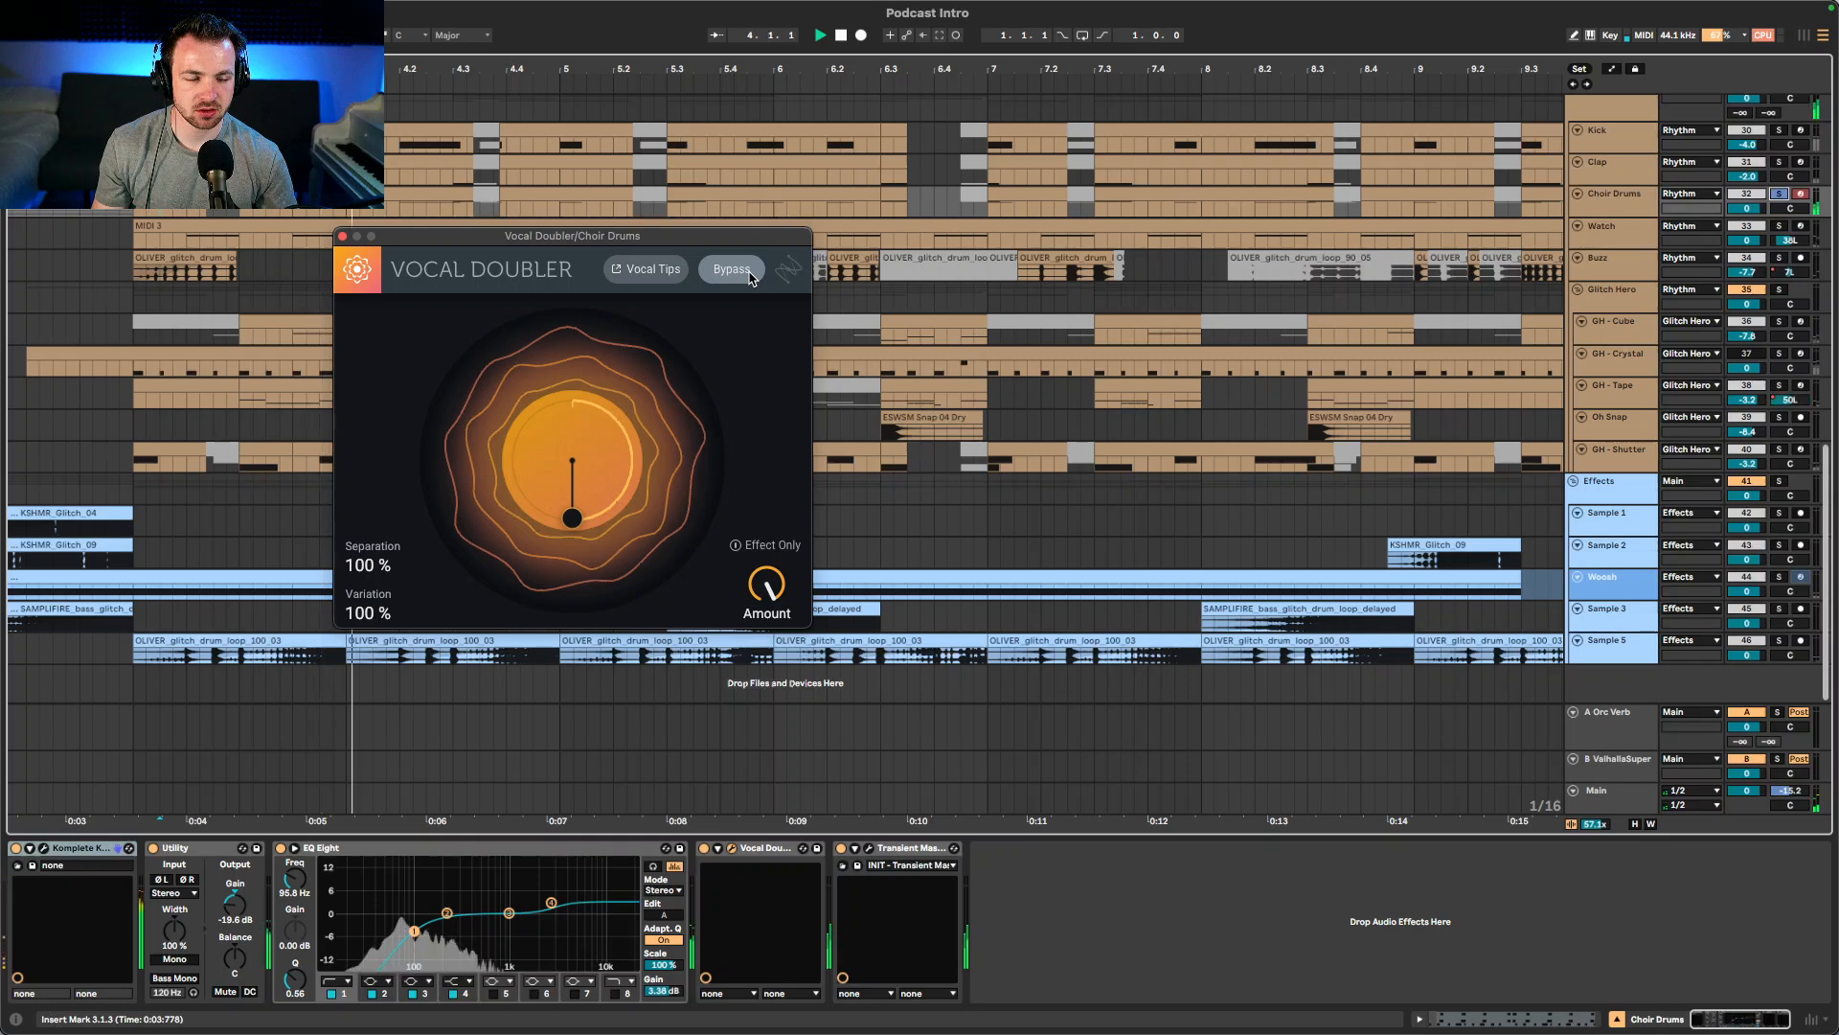
- Bypass Vocal Doubler once more during soloed Choir Drums playback, then reactivate it to hear the difference
left_click(742, 277)
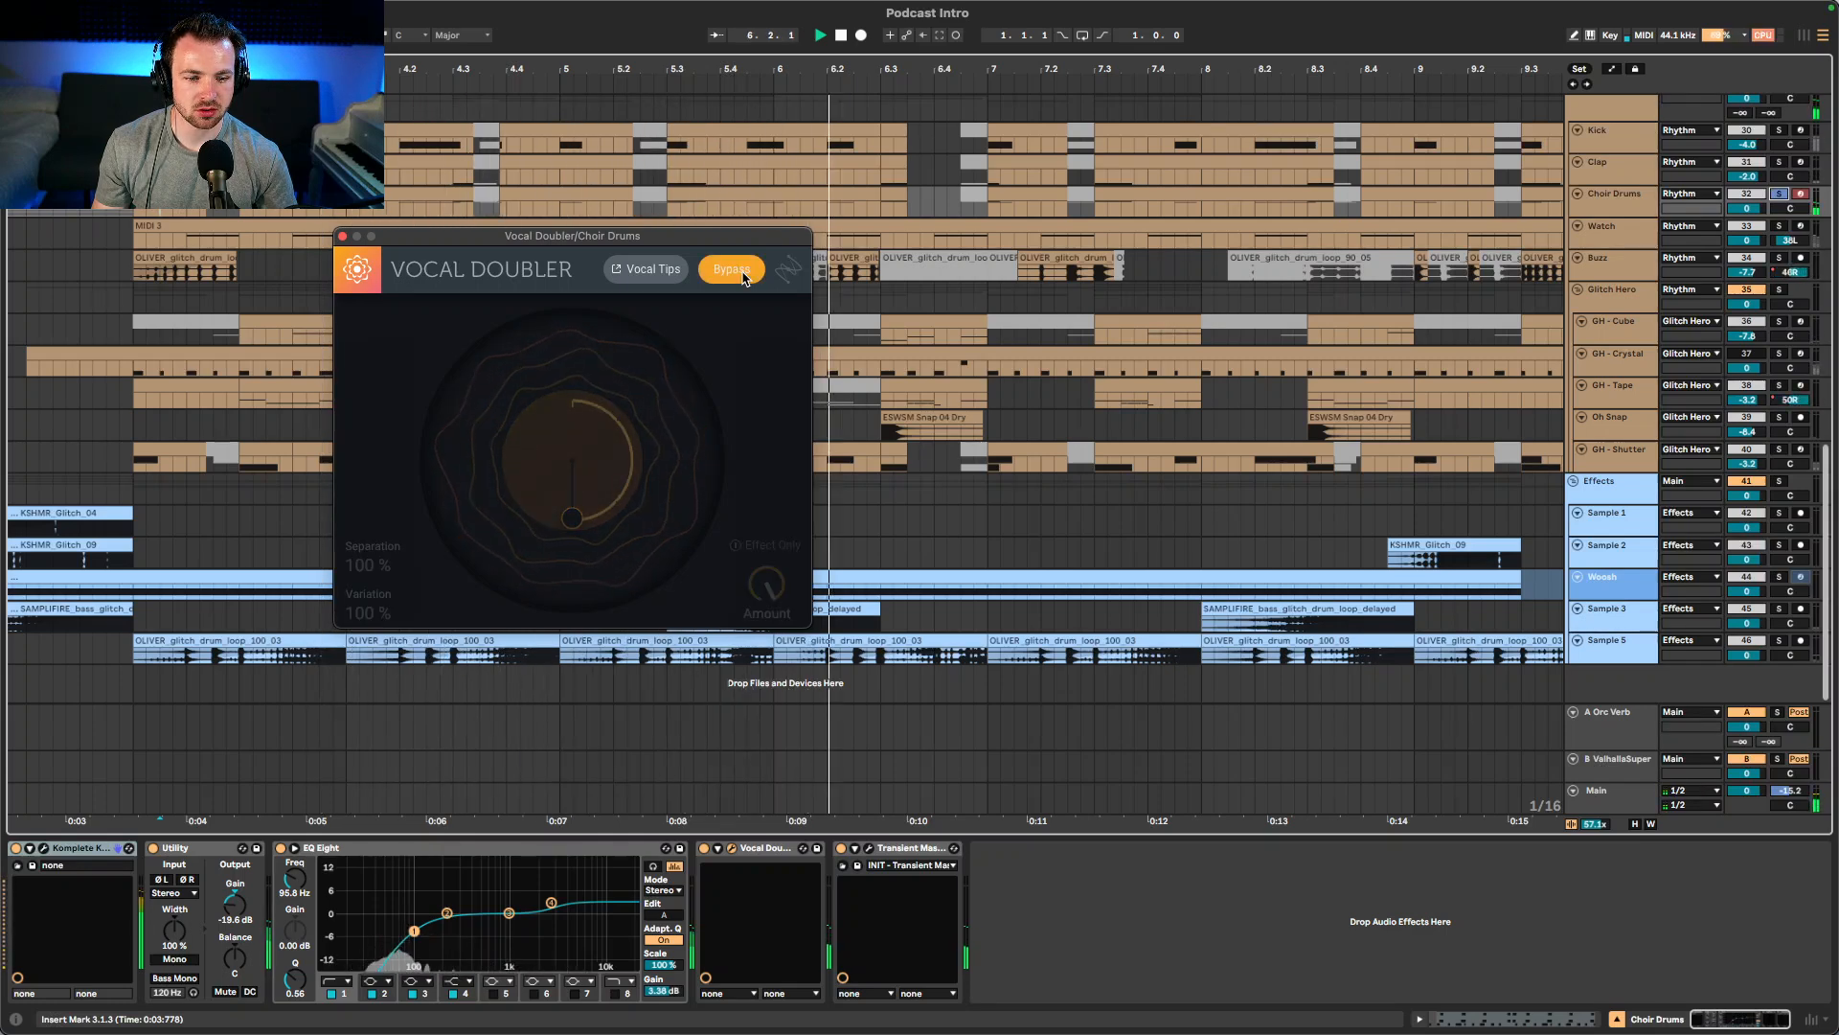
left_click(742, 276)
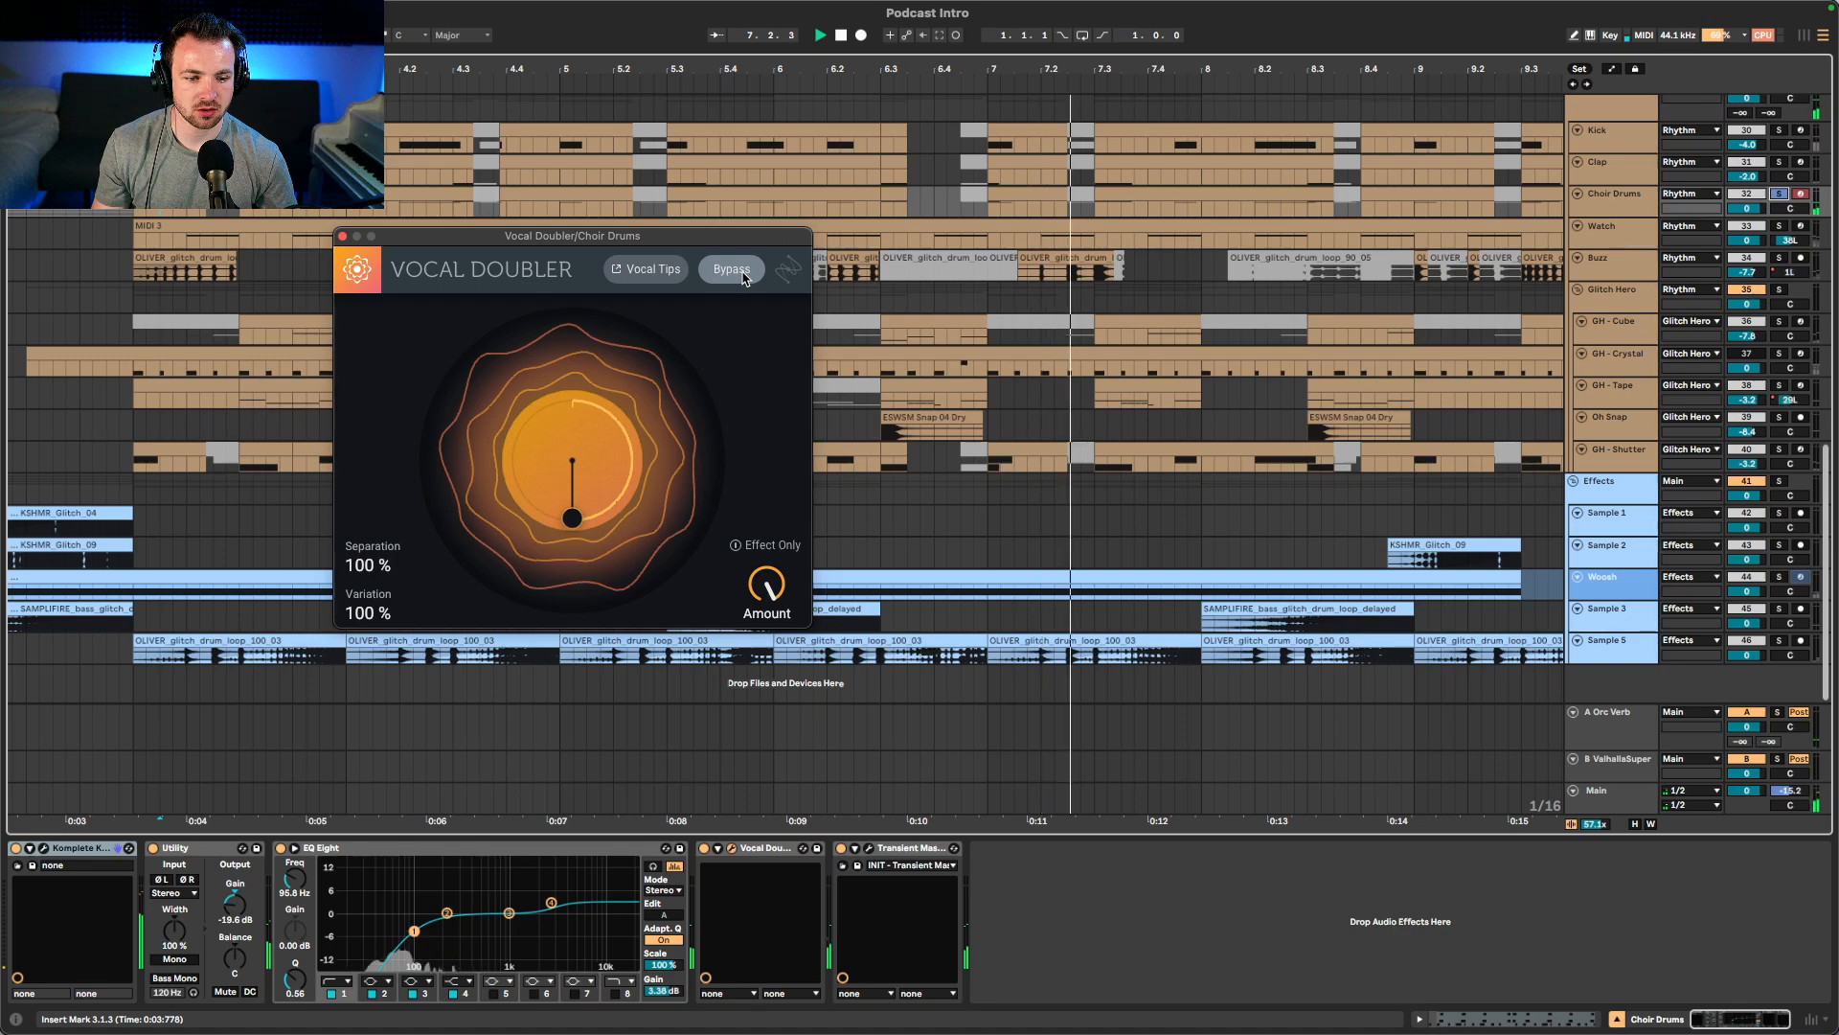
- Open Transient Master on the Choir Drums track, check its Attack and Sustain settings and move its window above Vocal Doubler
left_click(870, 849)
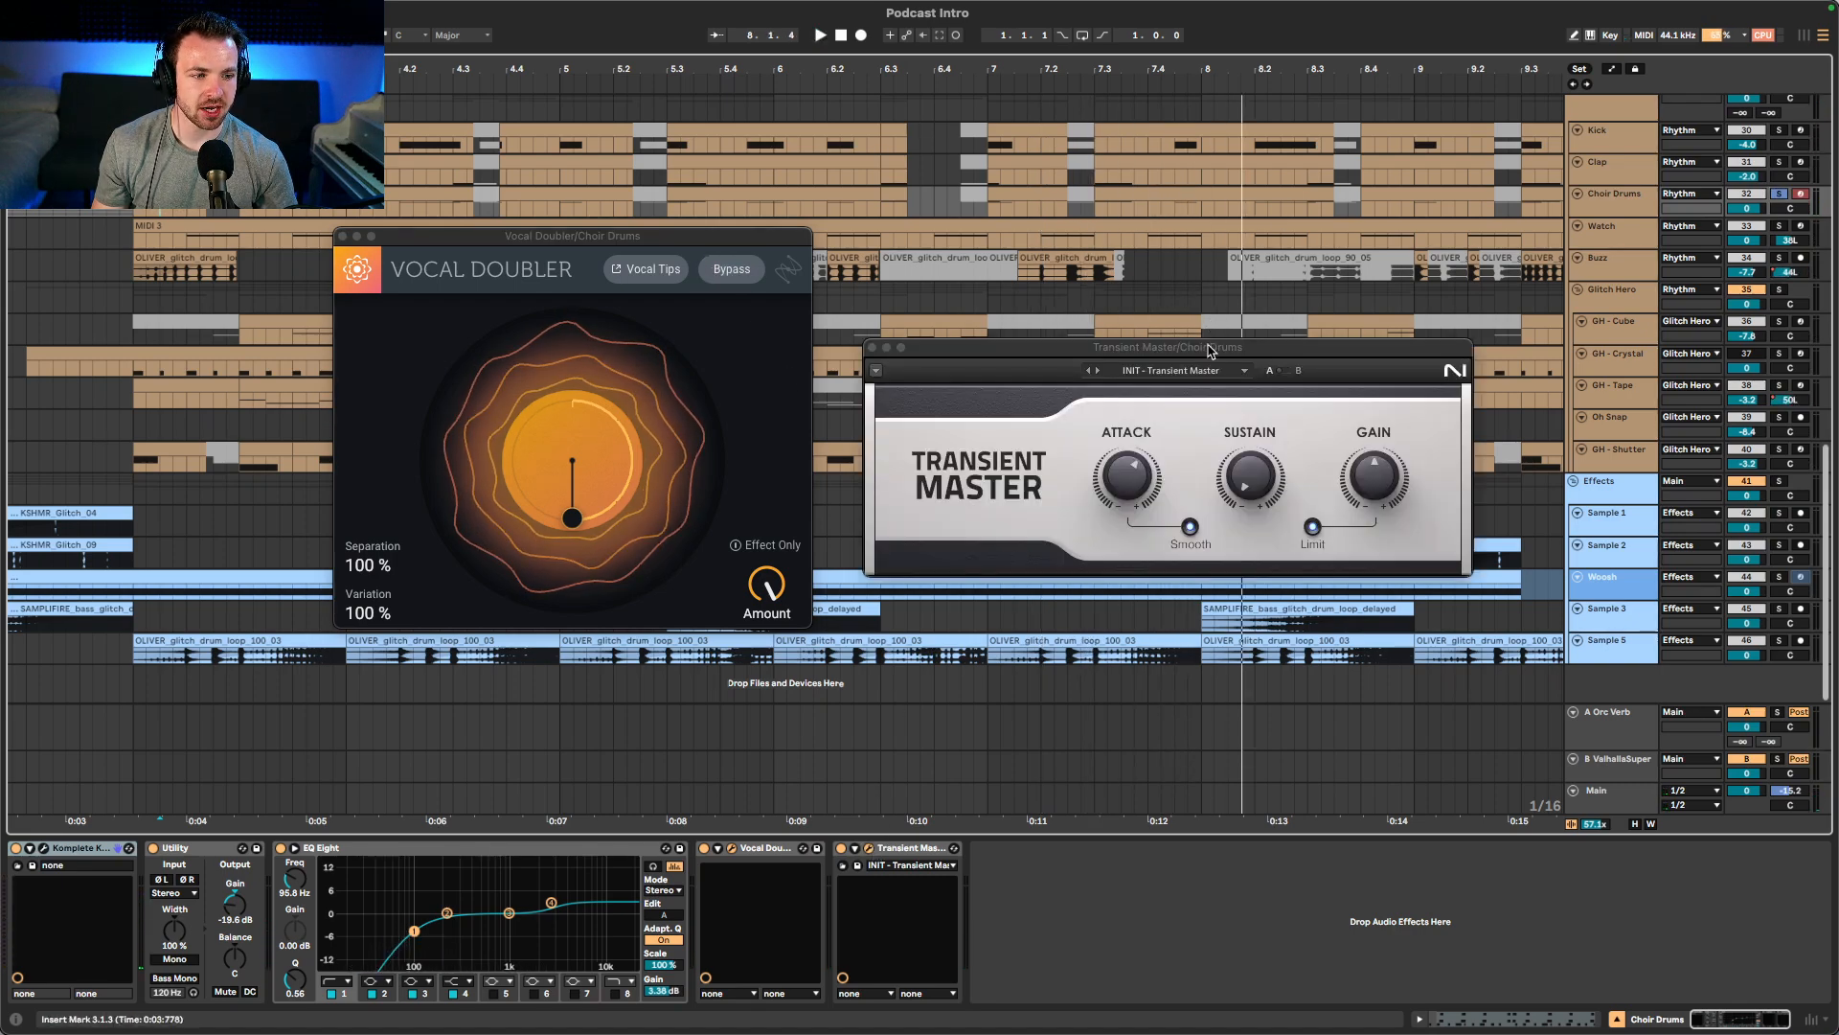
left_click_drag(1209, 351, 1095, 84)
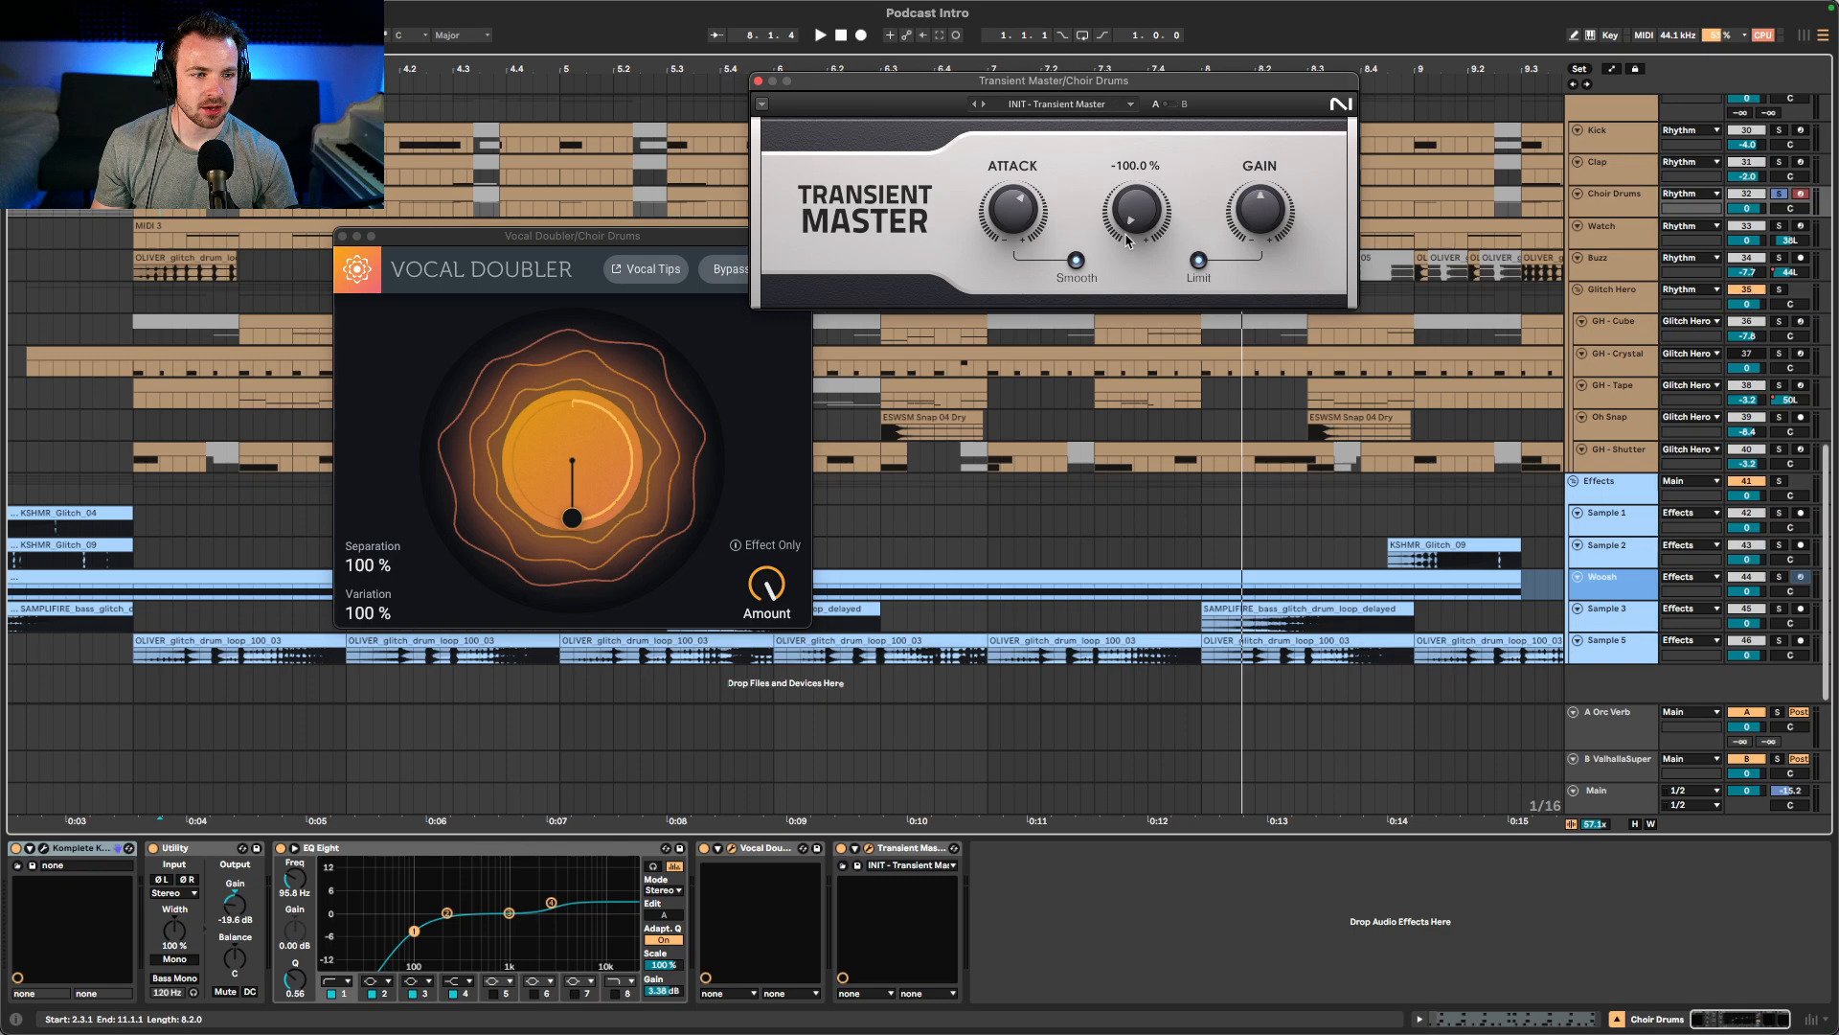
left_click(1017, 232)
left_click(1148, 394)
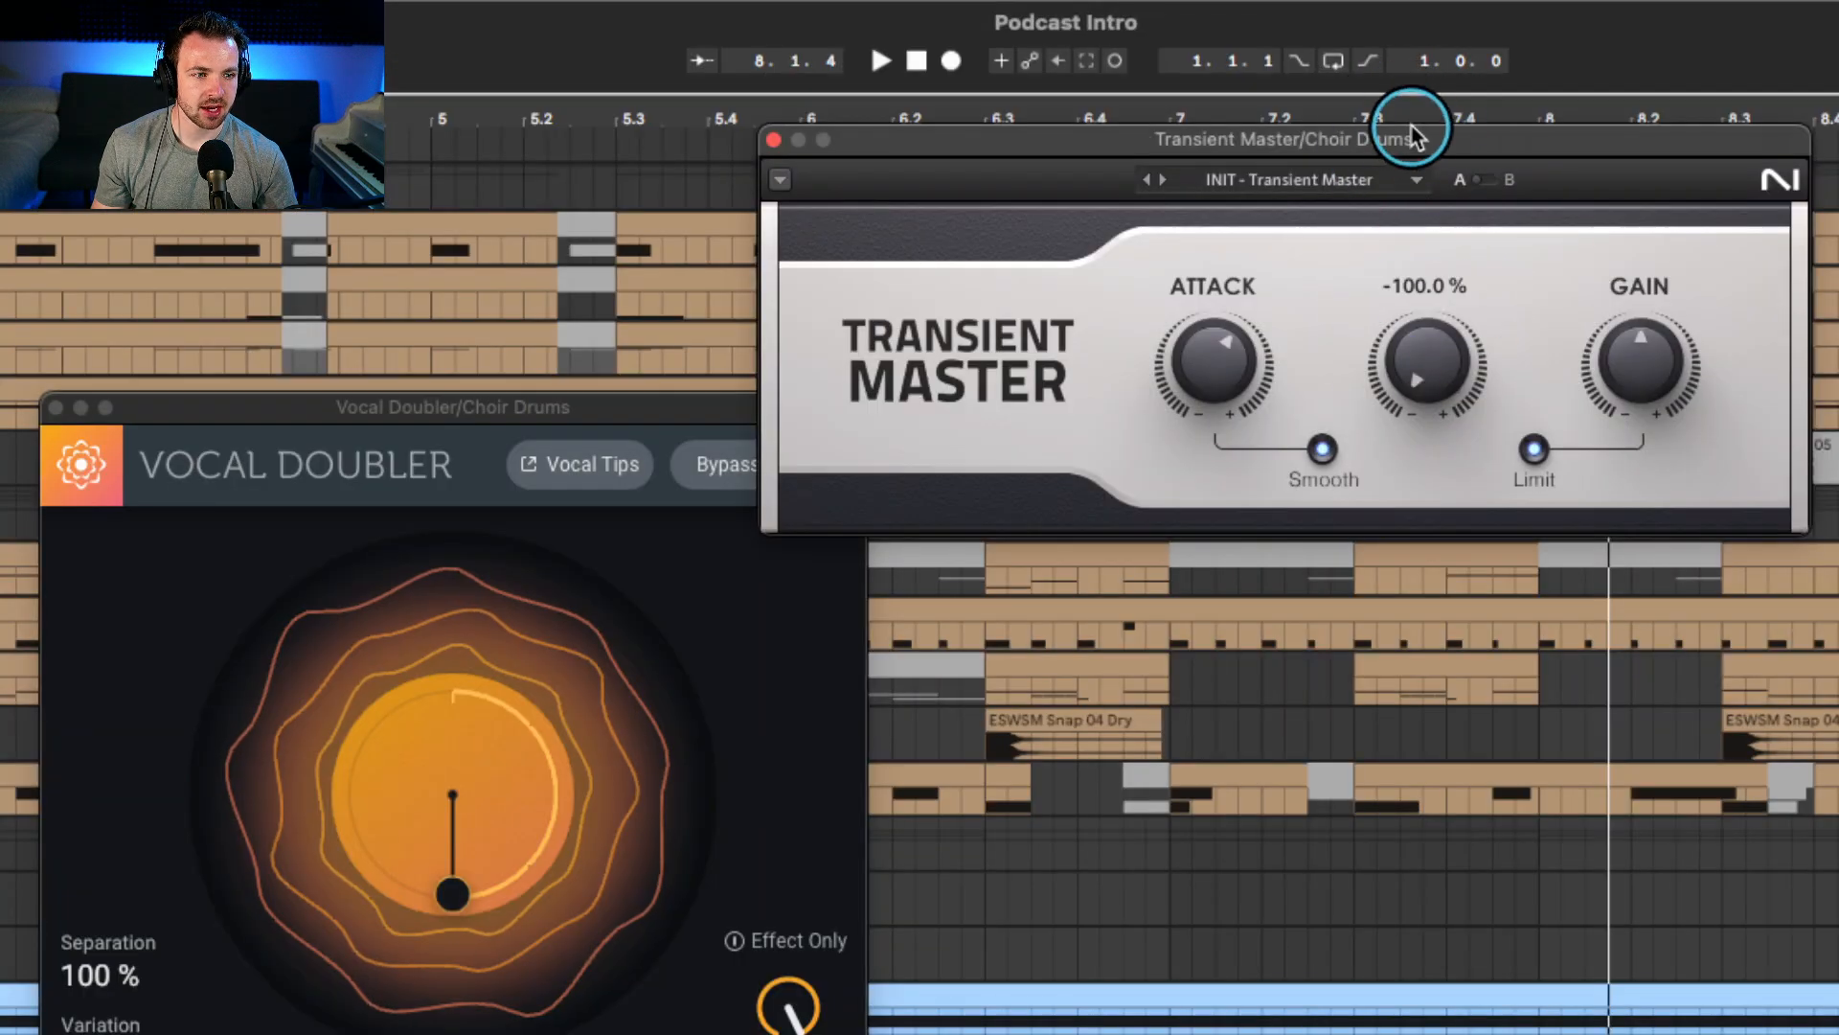
left_click_drag(1125, 81, 996, 45)
left_click_drag(1186, 77, 1134, 98)
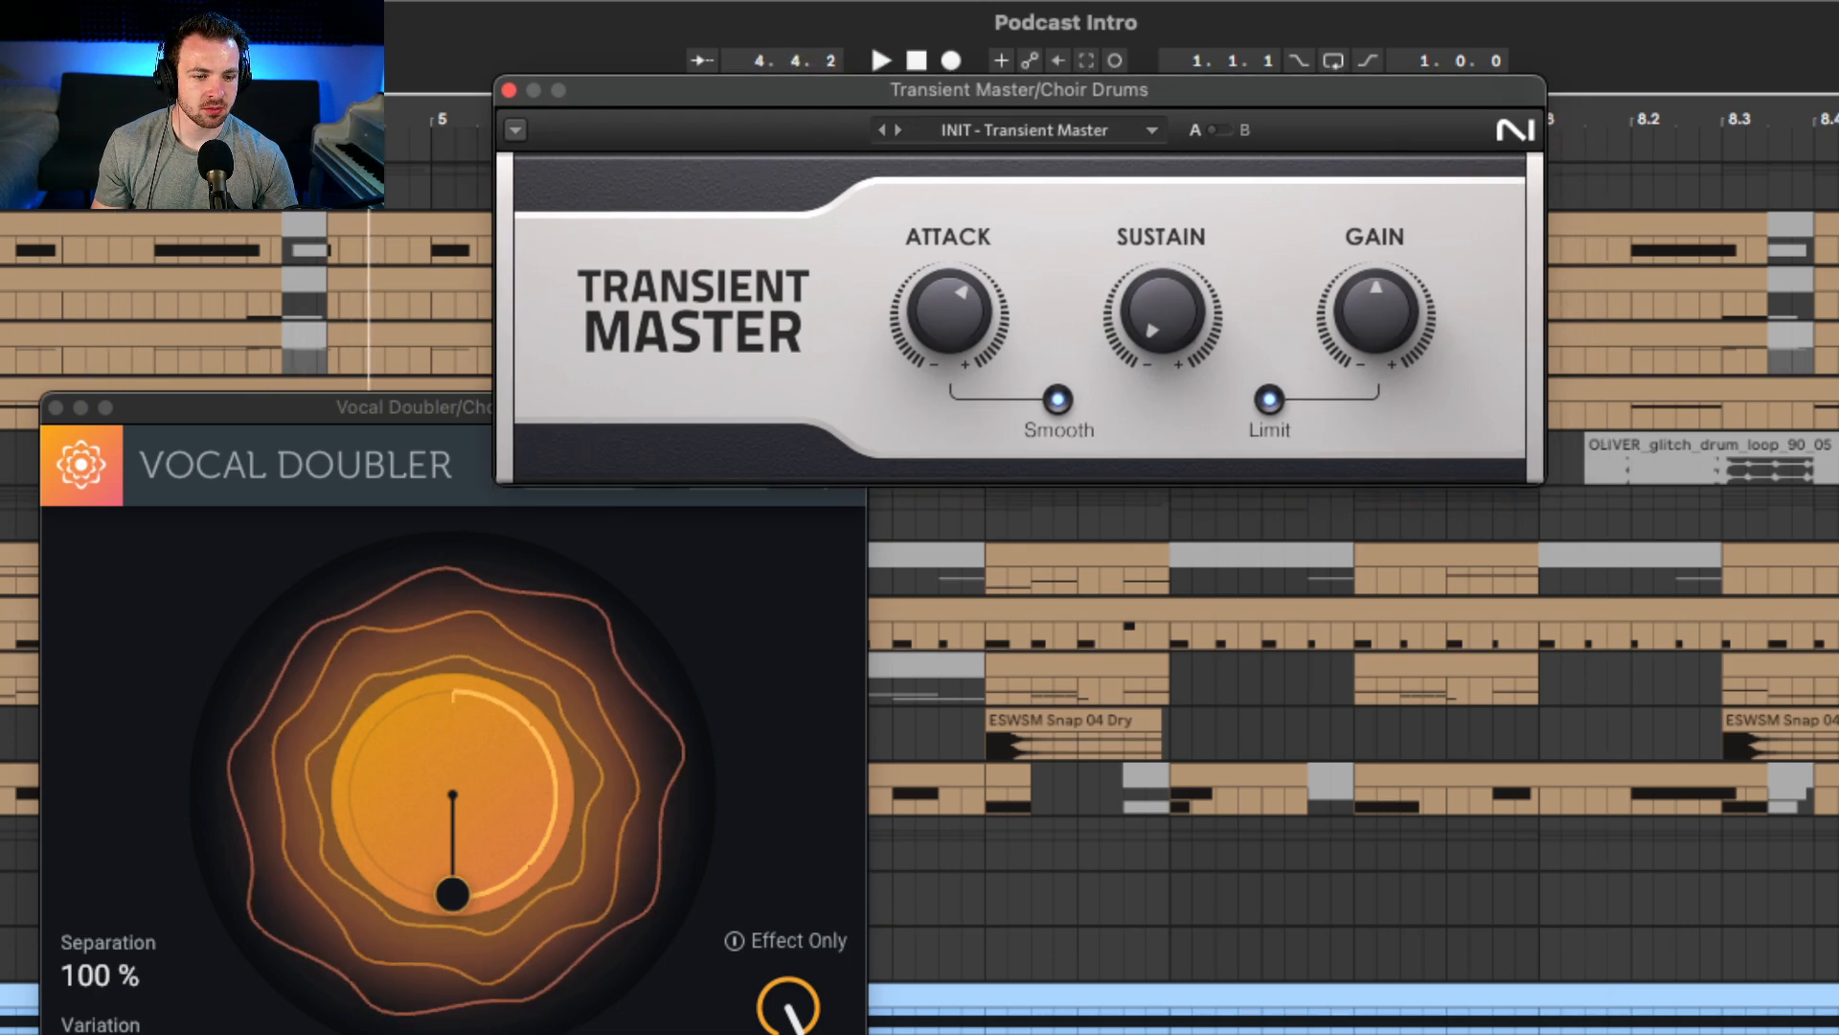
- Compare the Choir Drums with Transient Master switched off and on, first soloed and then unsoloed in the full mix
key("space")
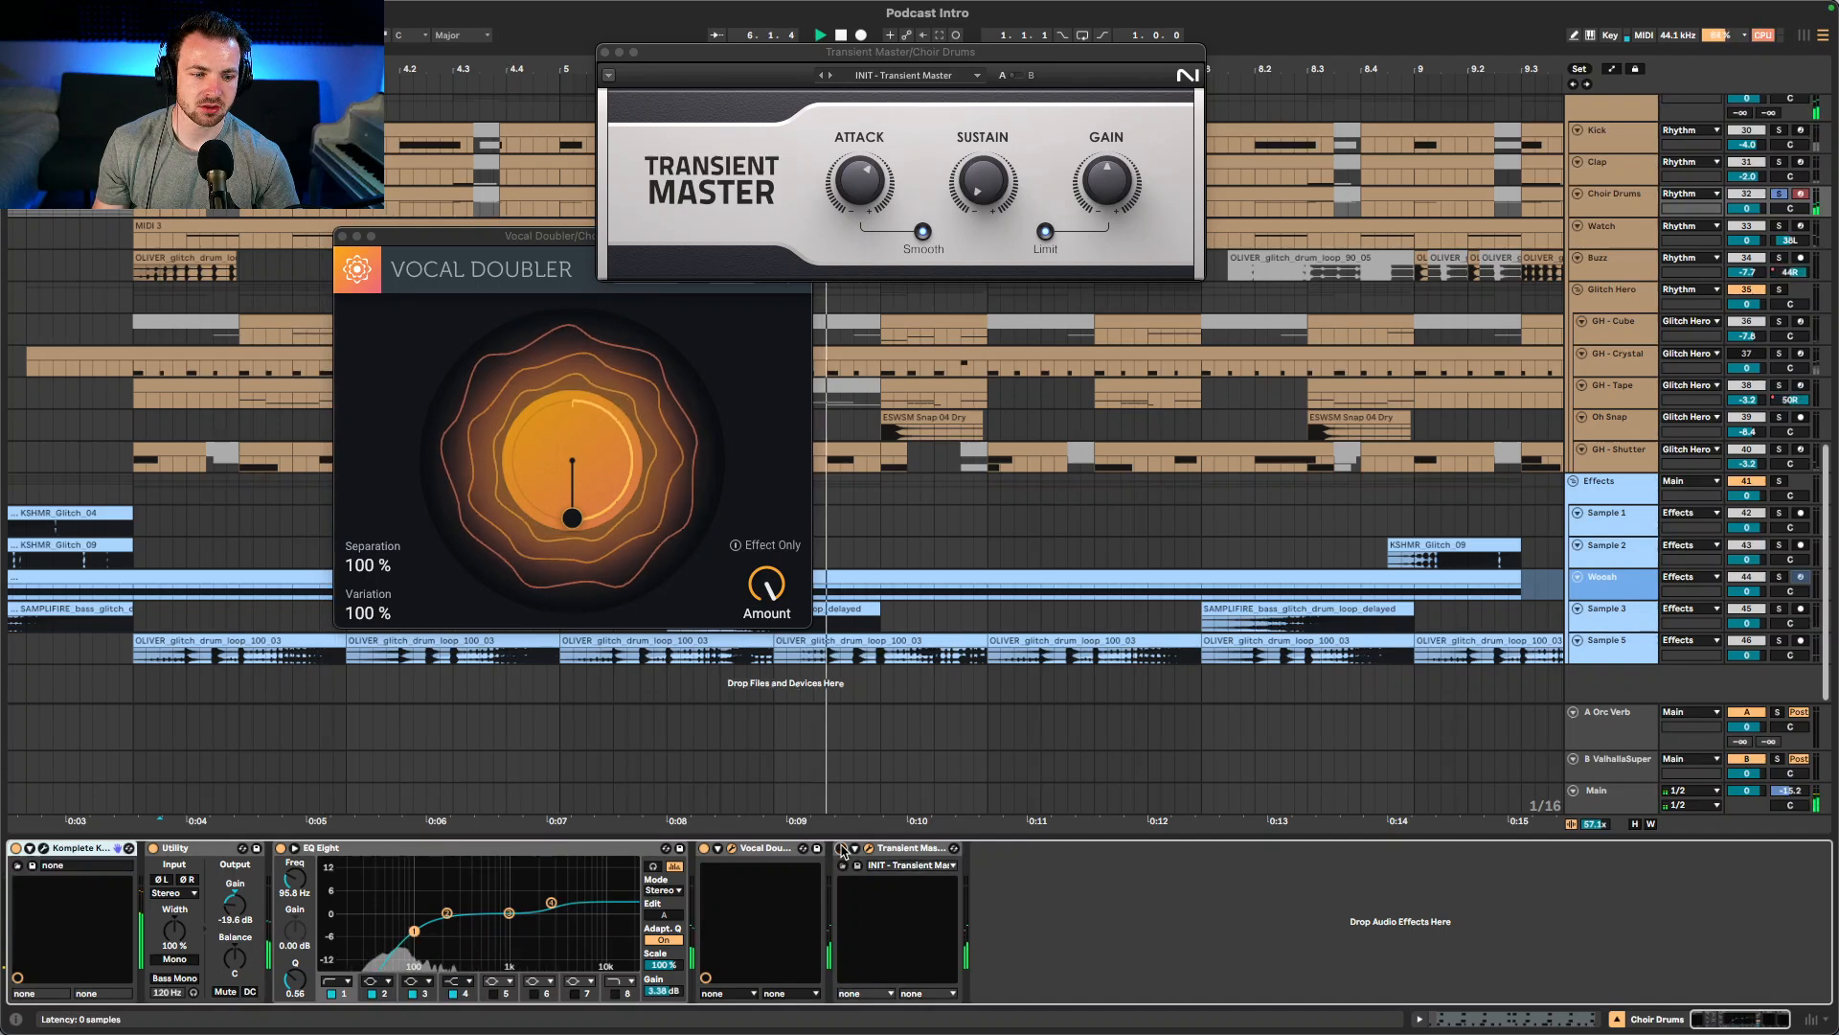
left_click(1780, 194)
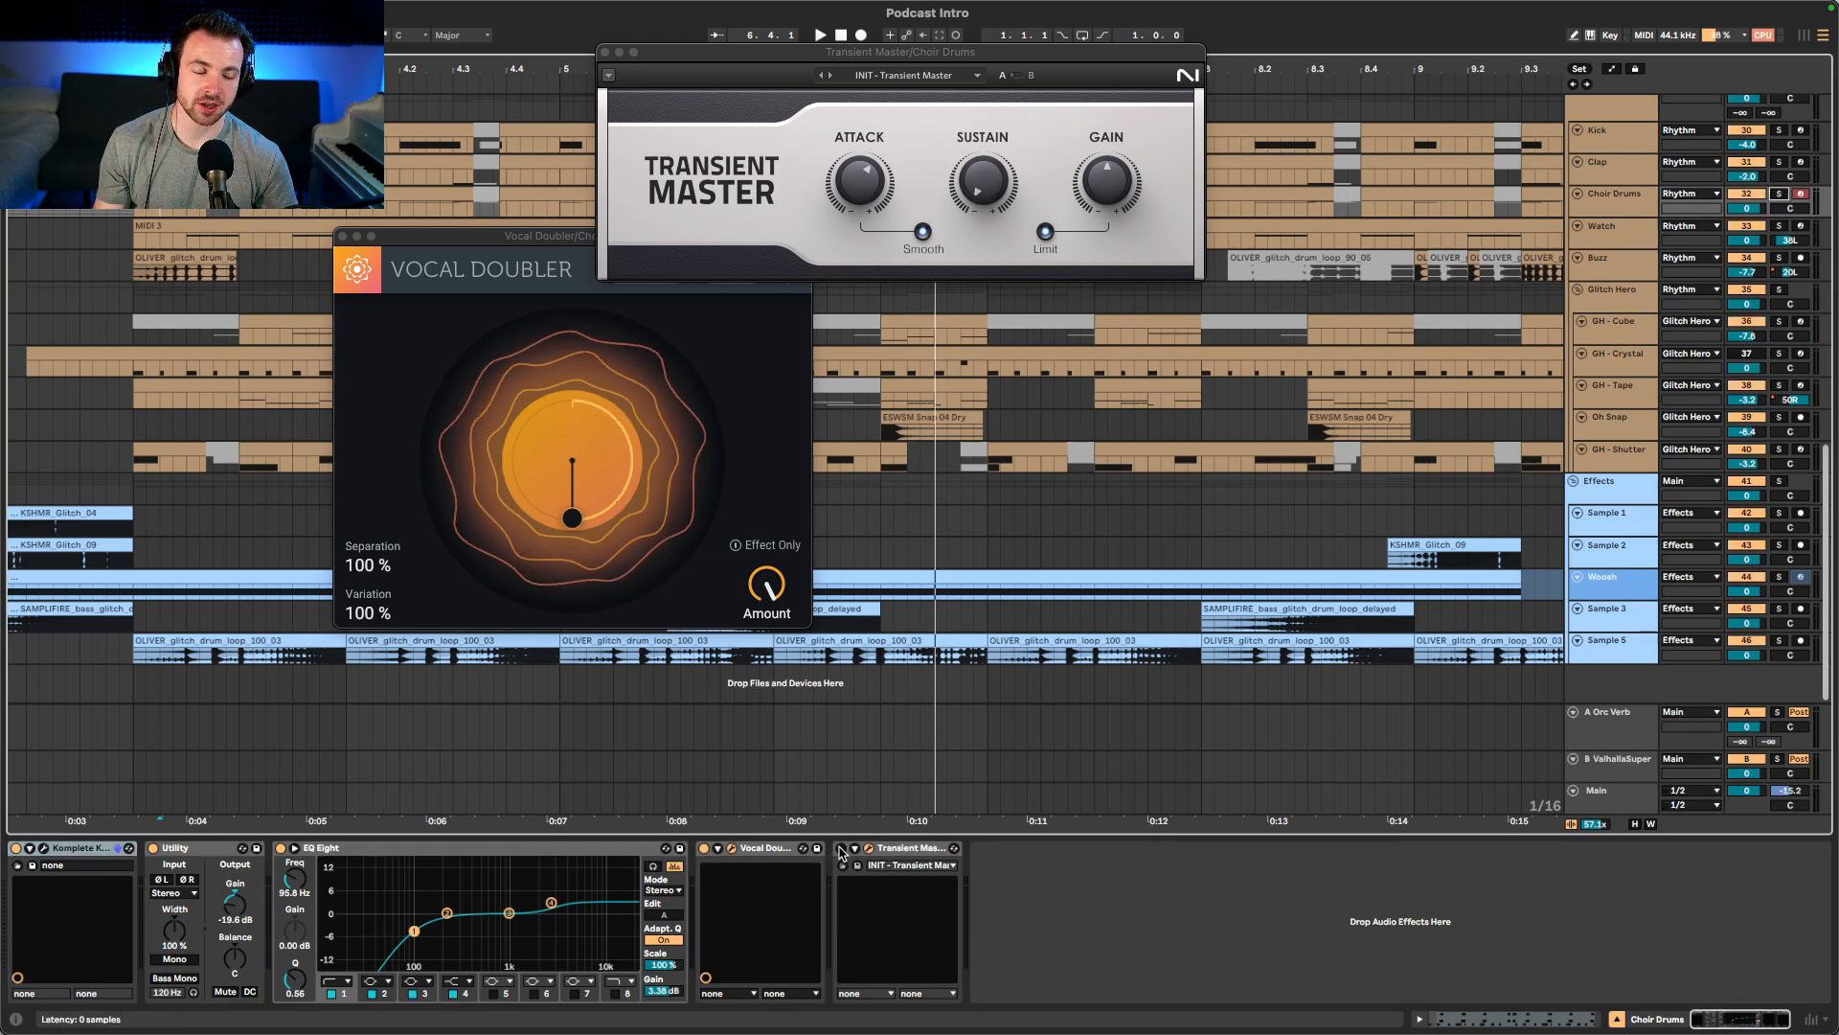
key("space")
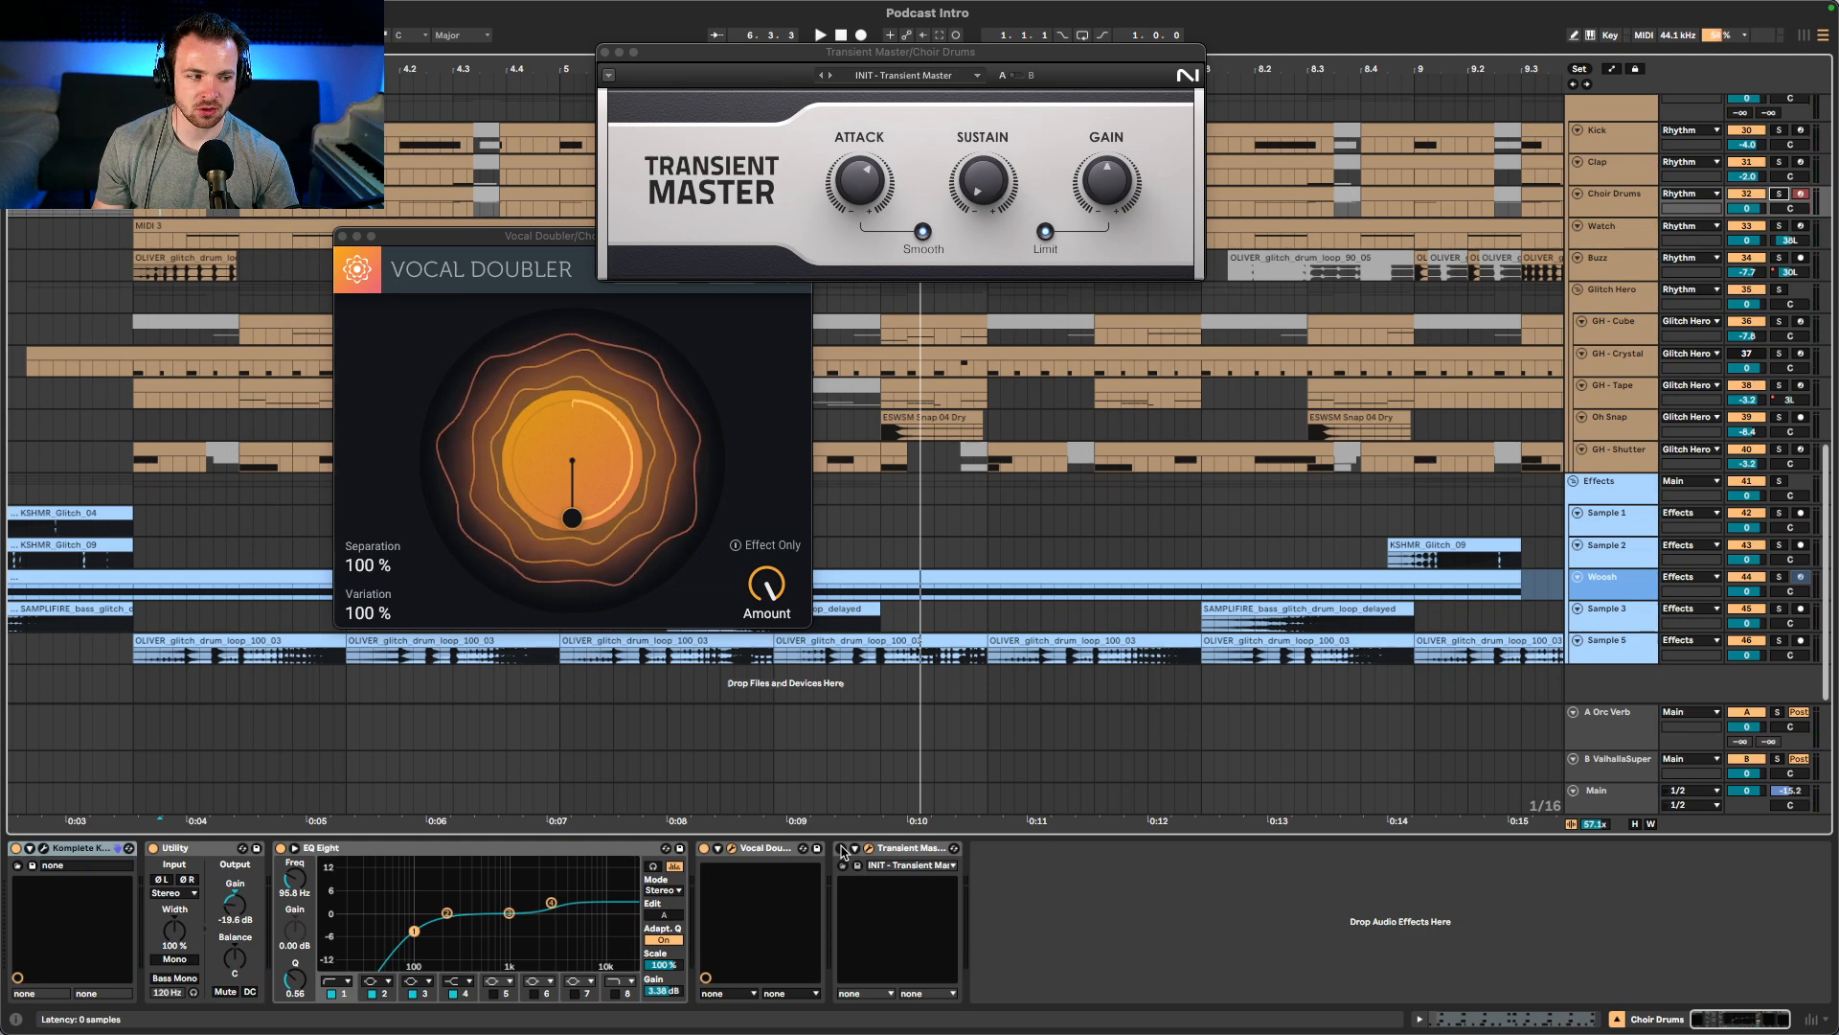
left_click(842, 852)
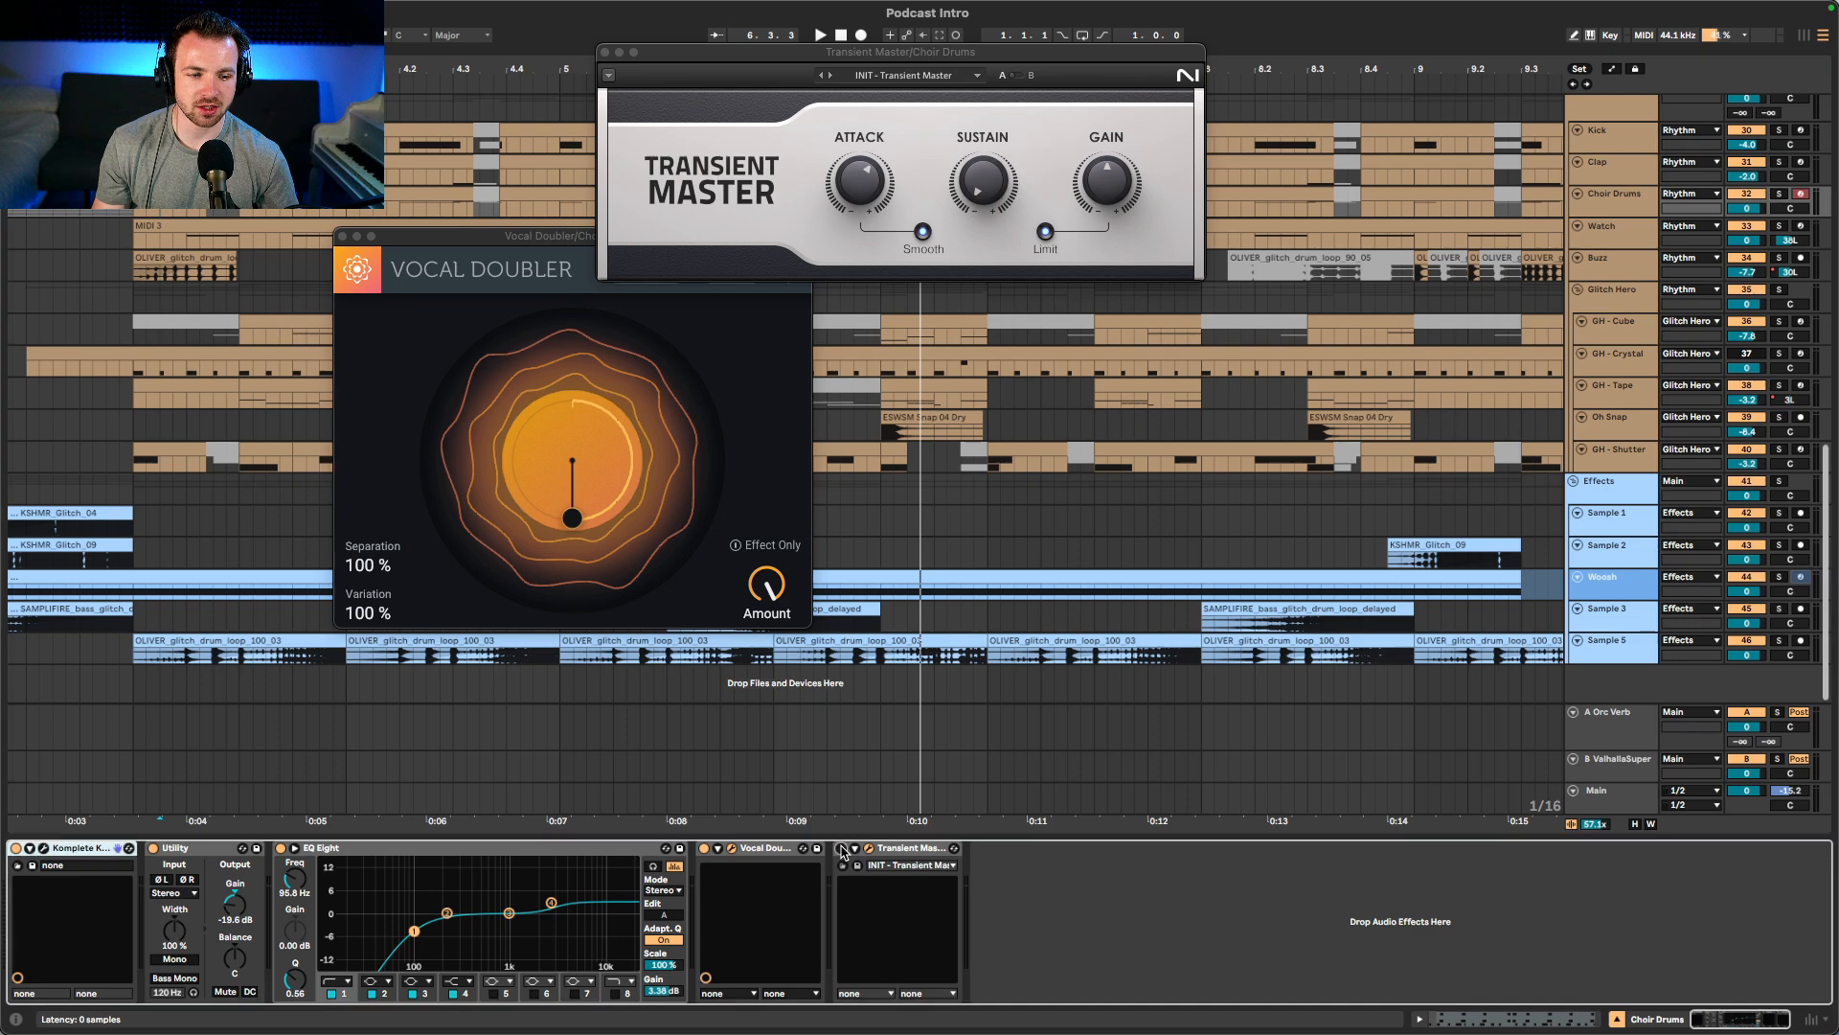
key("space")
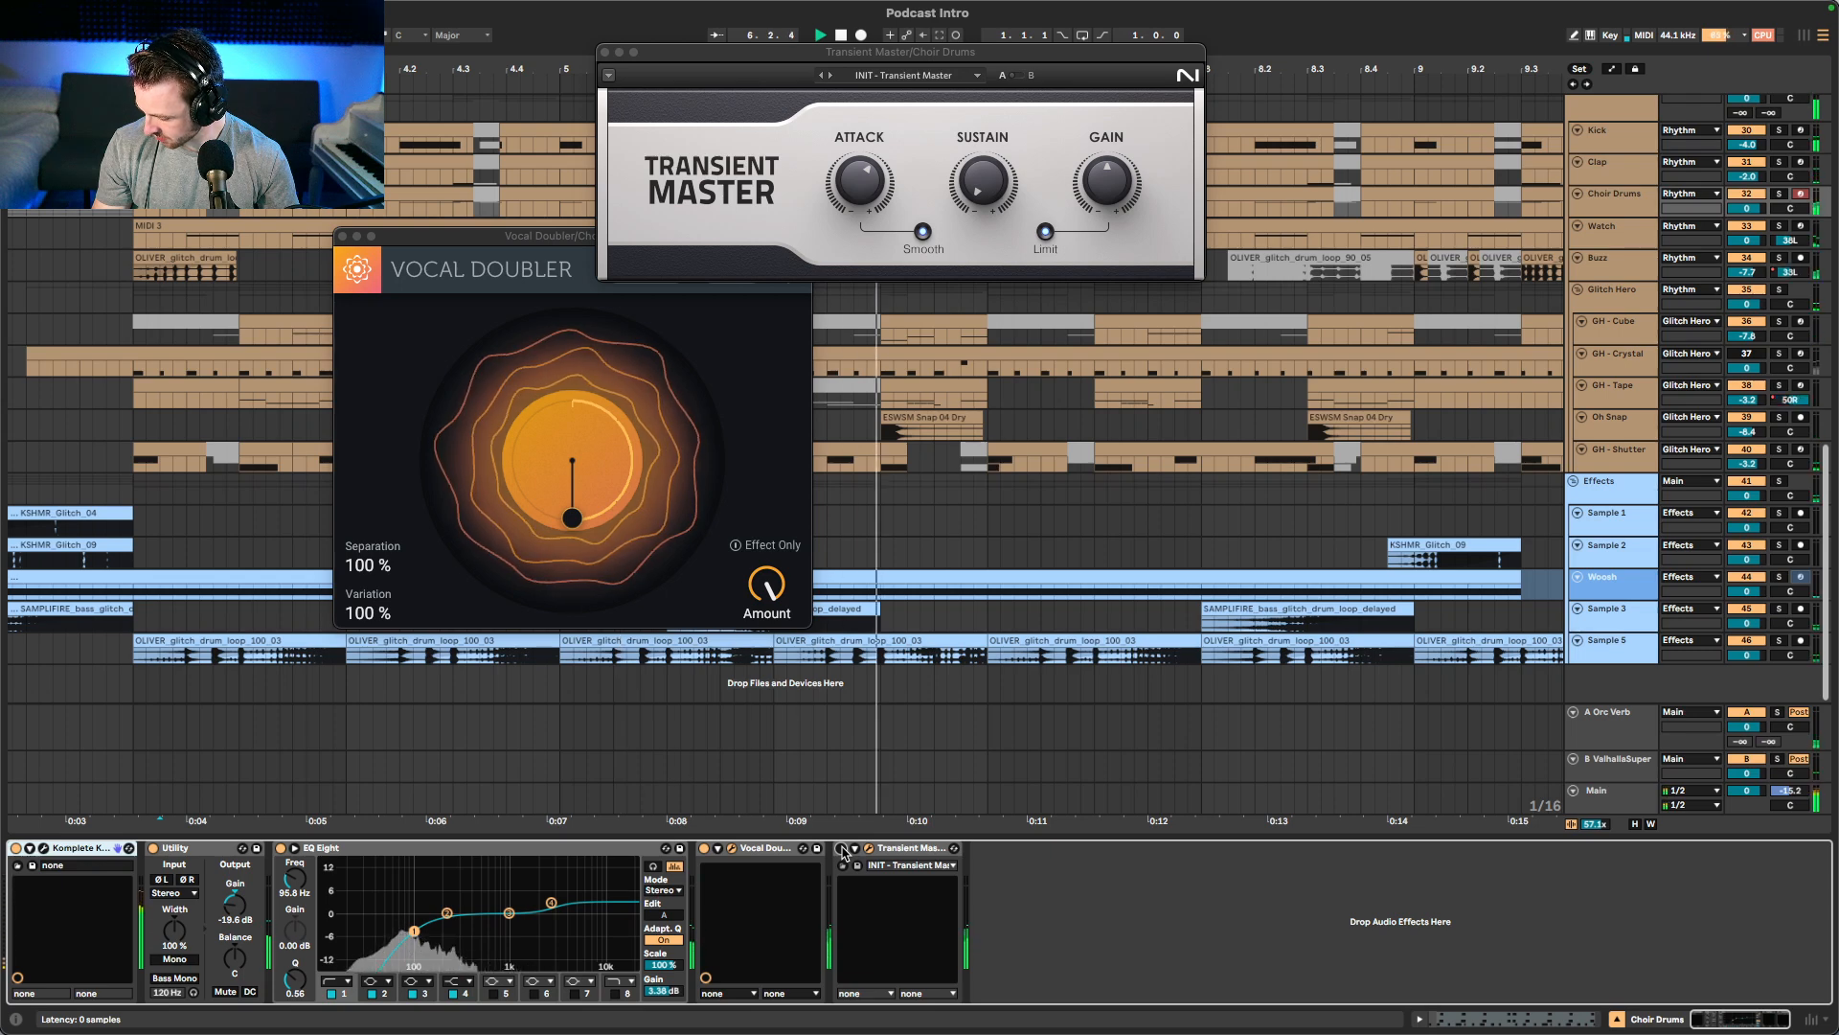
key("space")
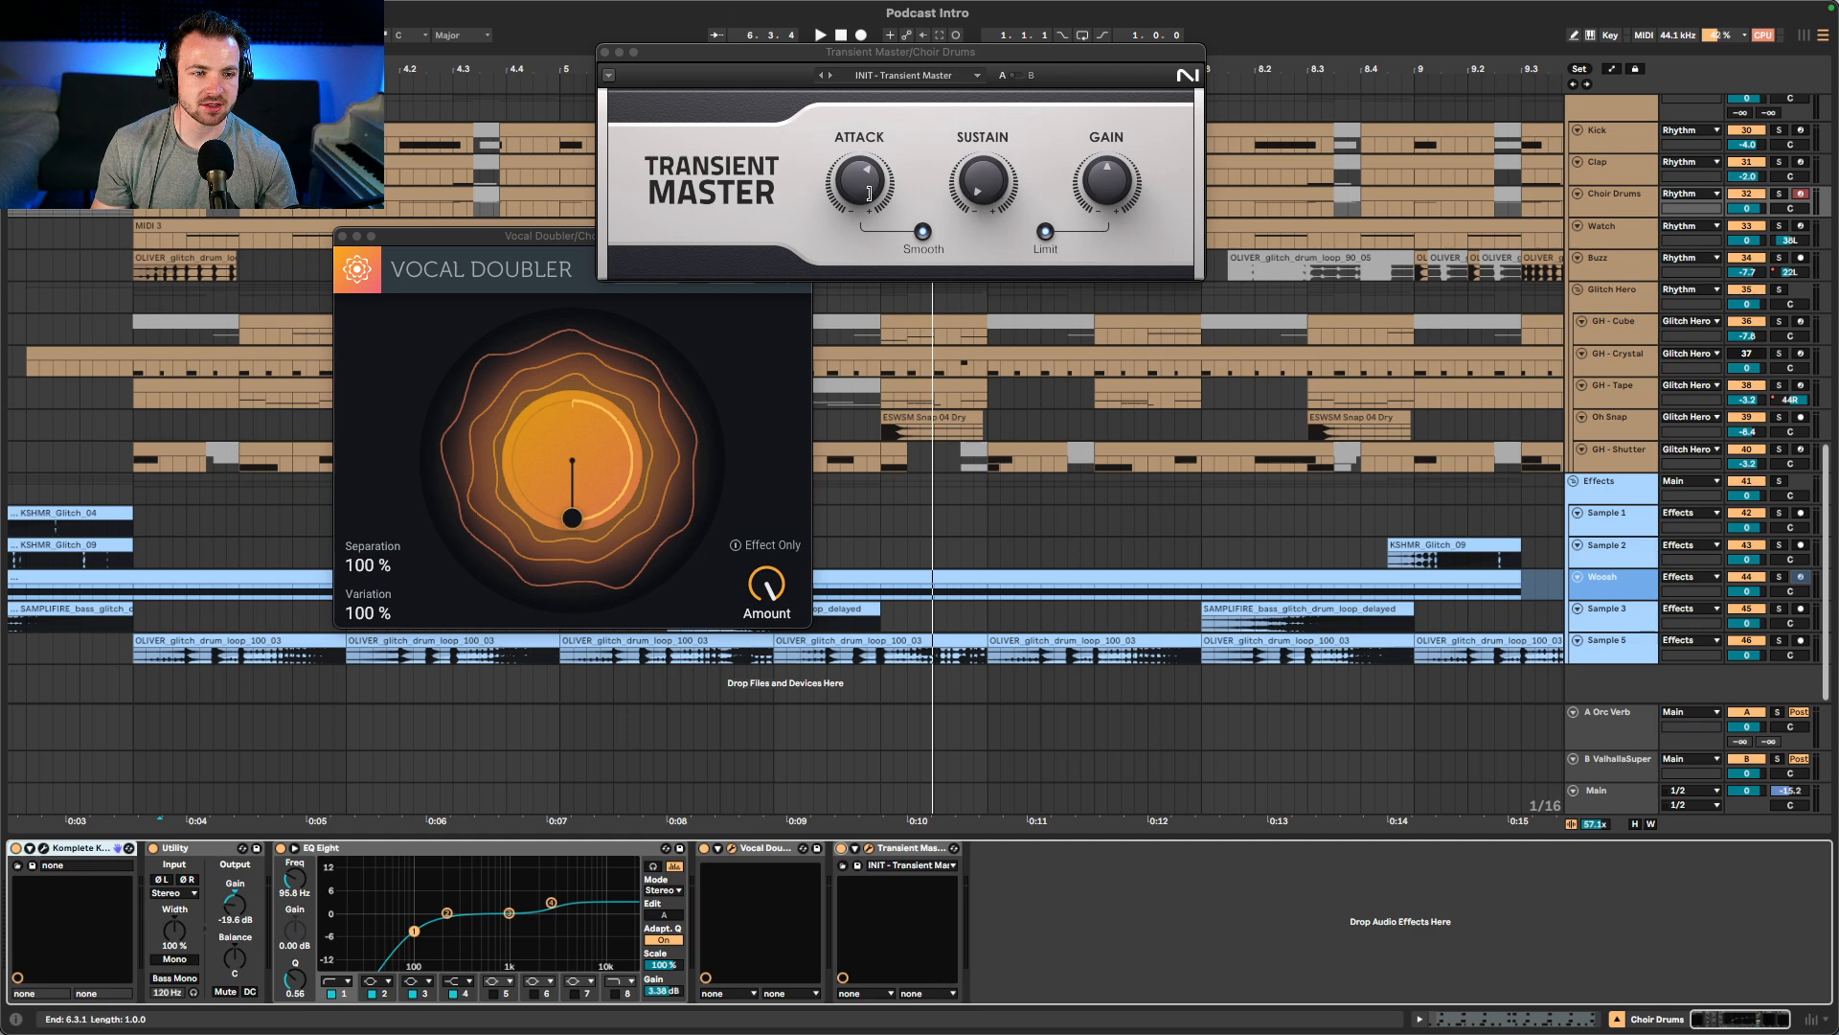
- Set Transient Master's Attack to 100%, turn off Smooth and adjust Sustain to about -38% while playing the full mix
left_click_drag(868, 193, 868, 188)
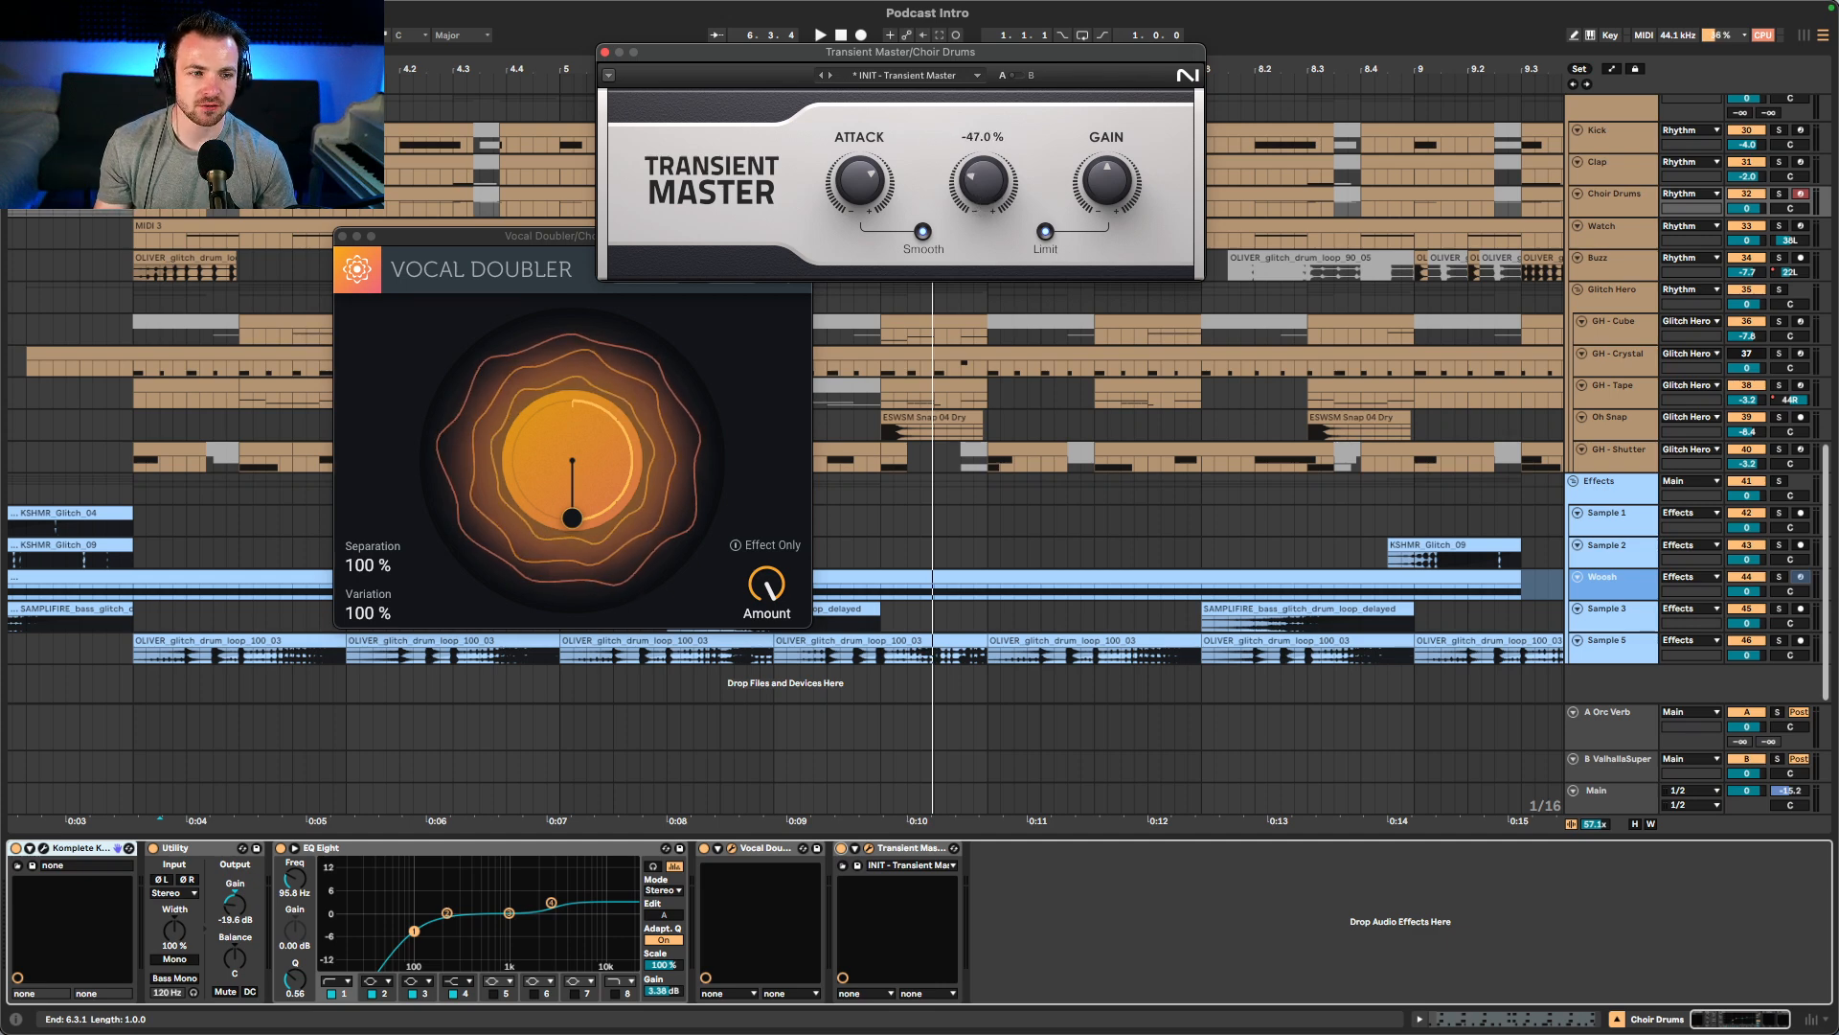
left_click_drag(982, 228, 982, 230)
key("space")
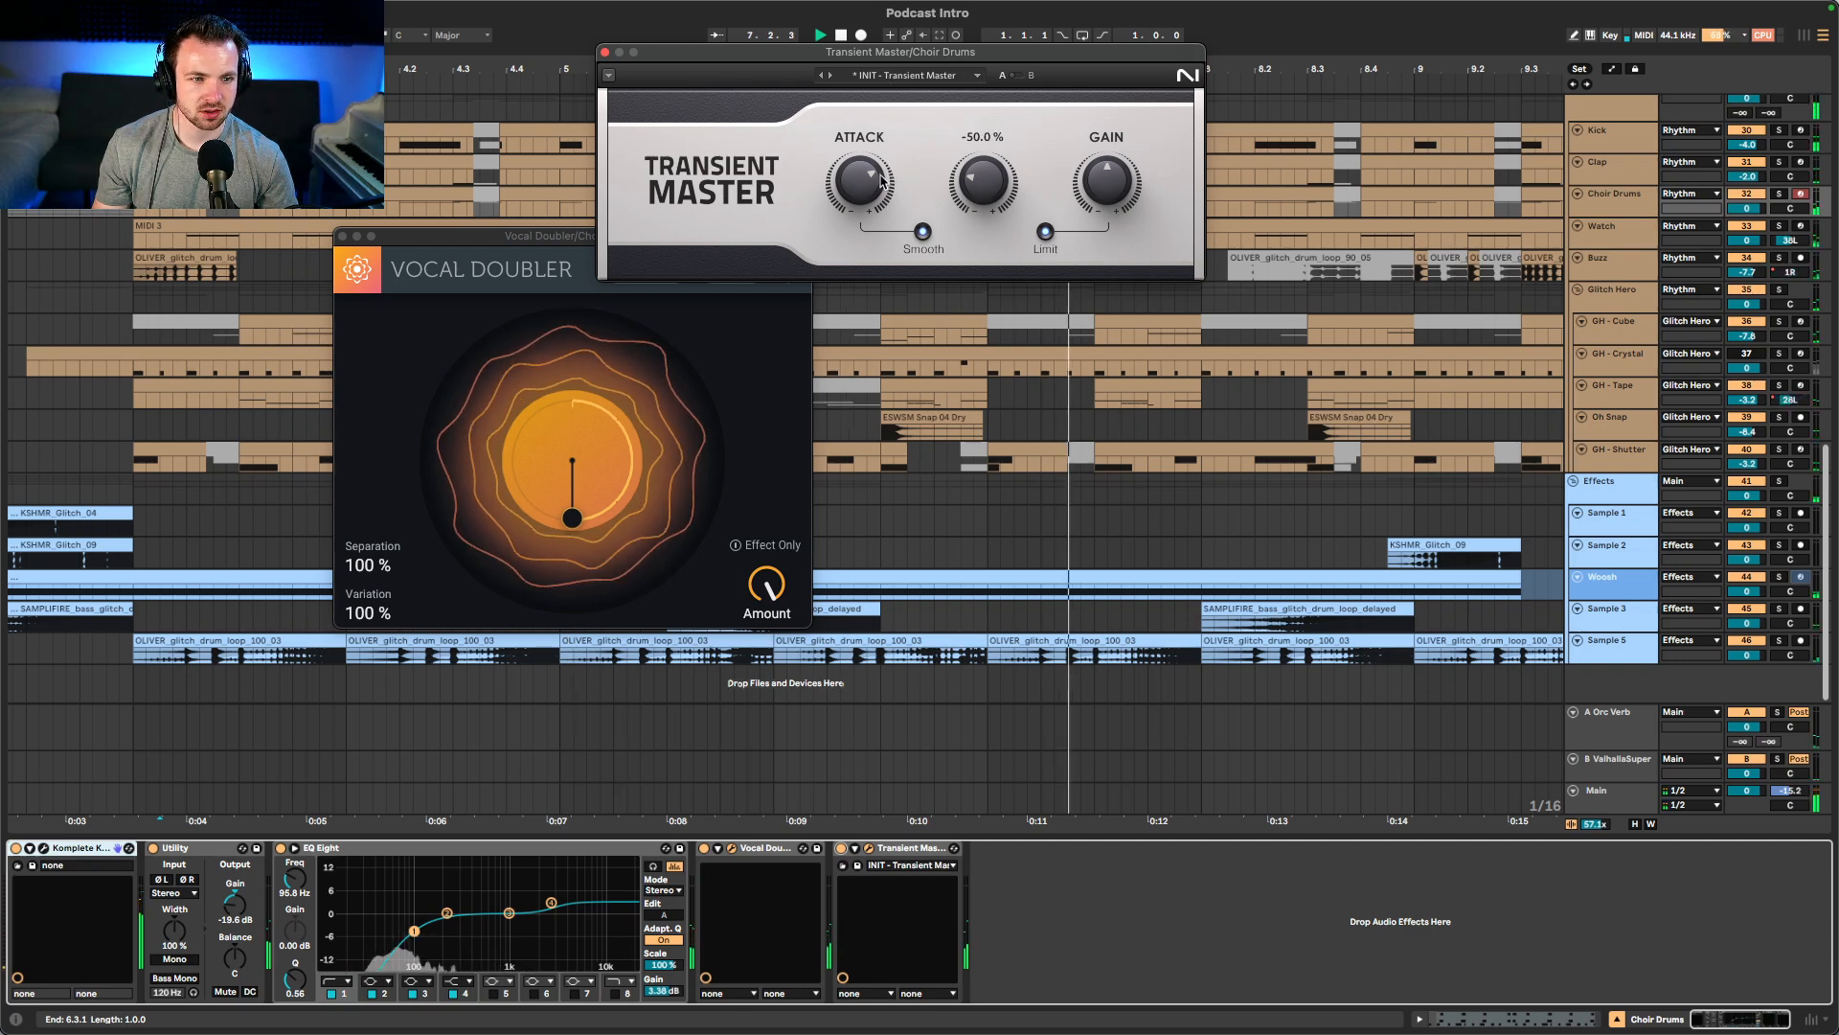
mouse_move(855, 201)
left_click_drag(855, 196, 874, 186)
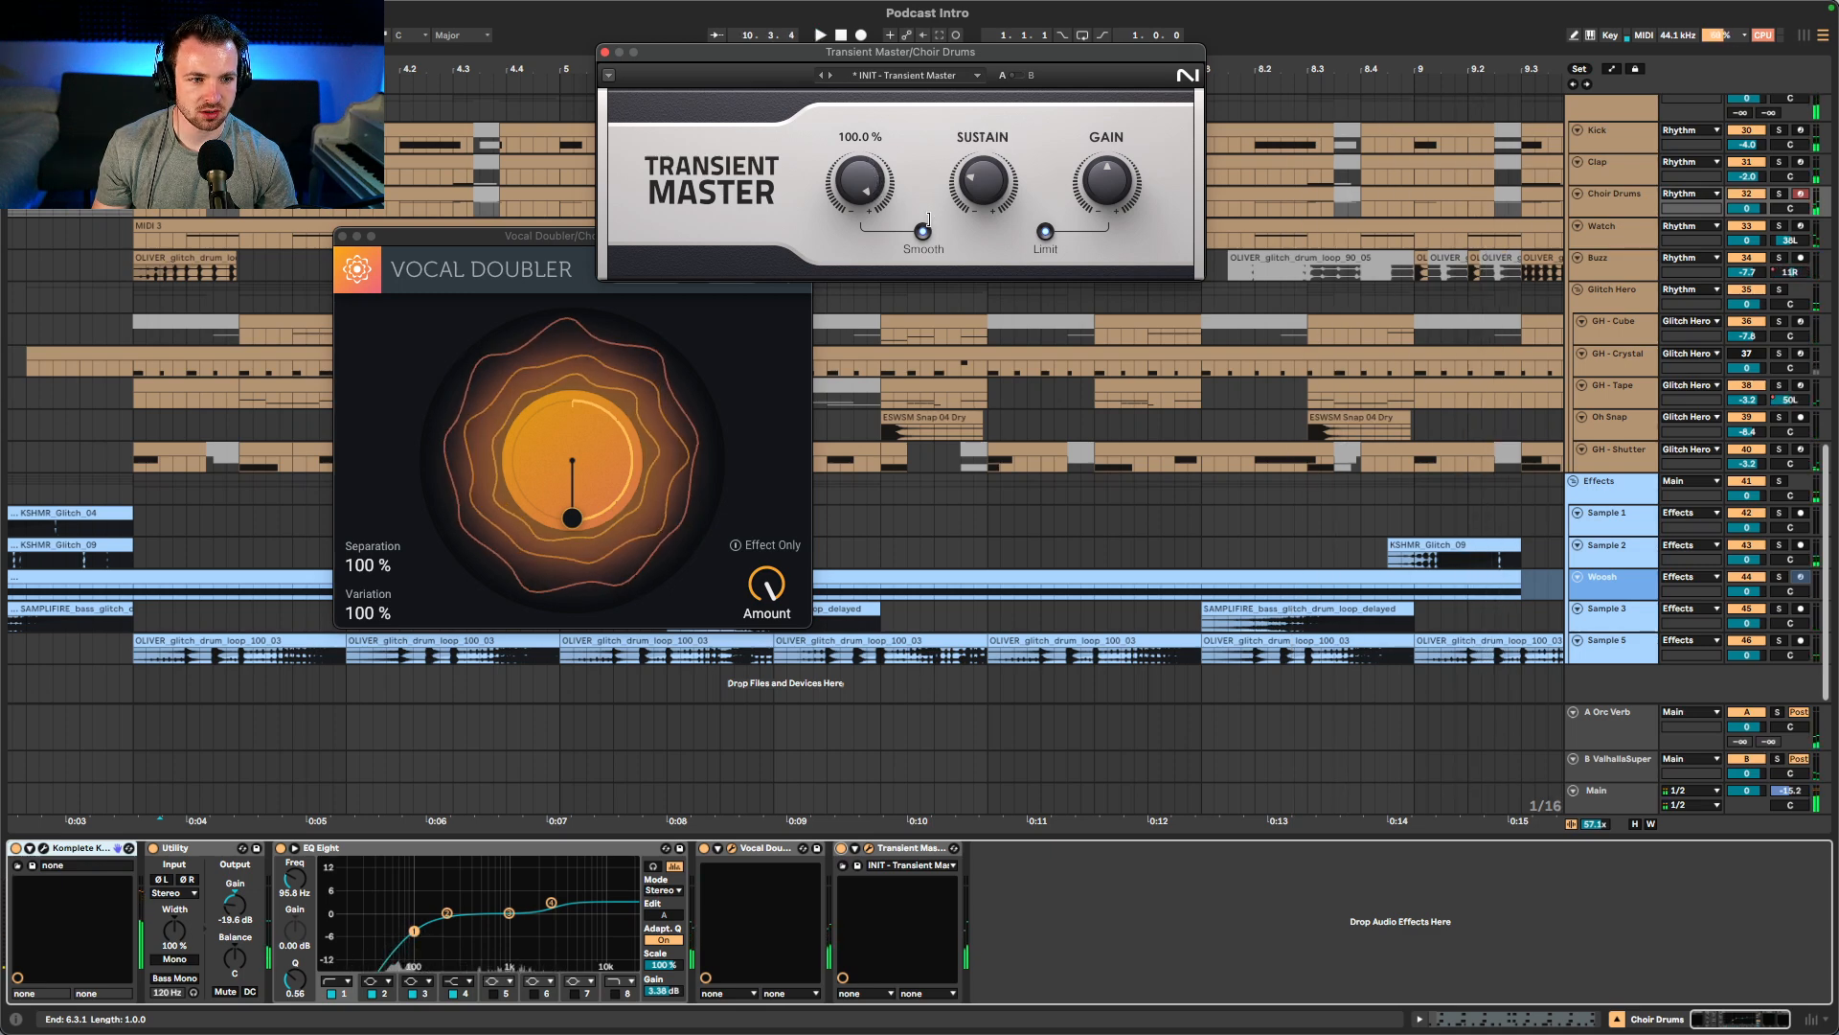
key("space")
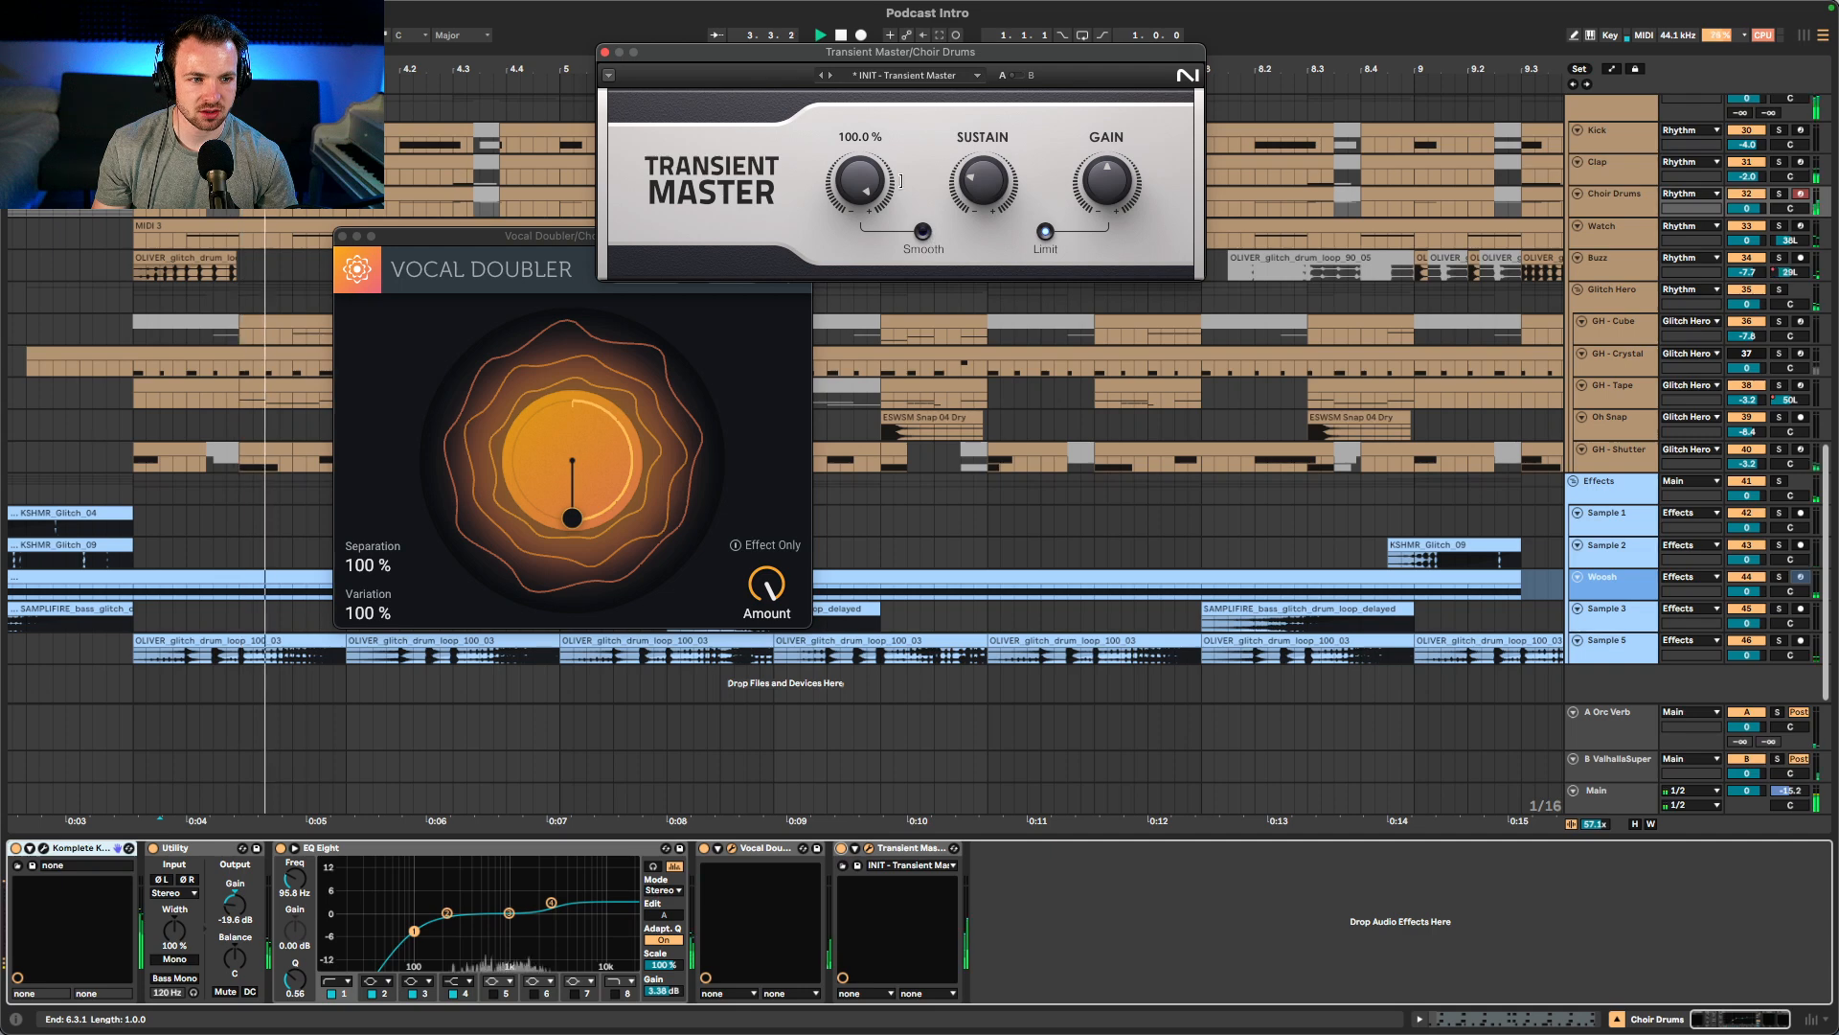
left_click_drag(858, 169, 857, 192)
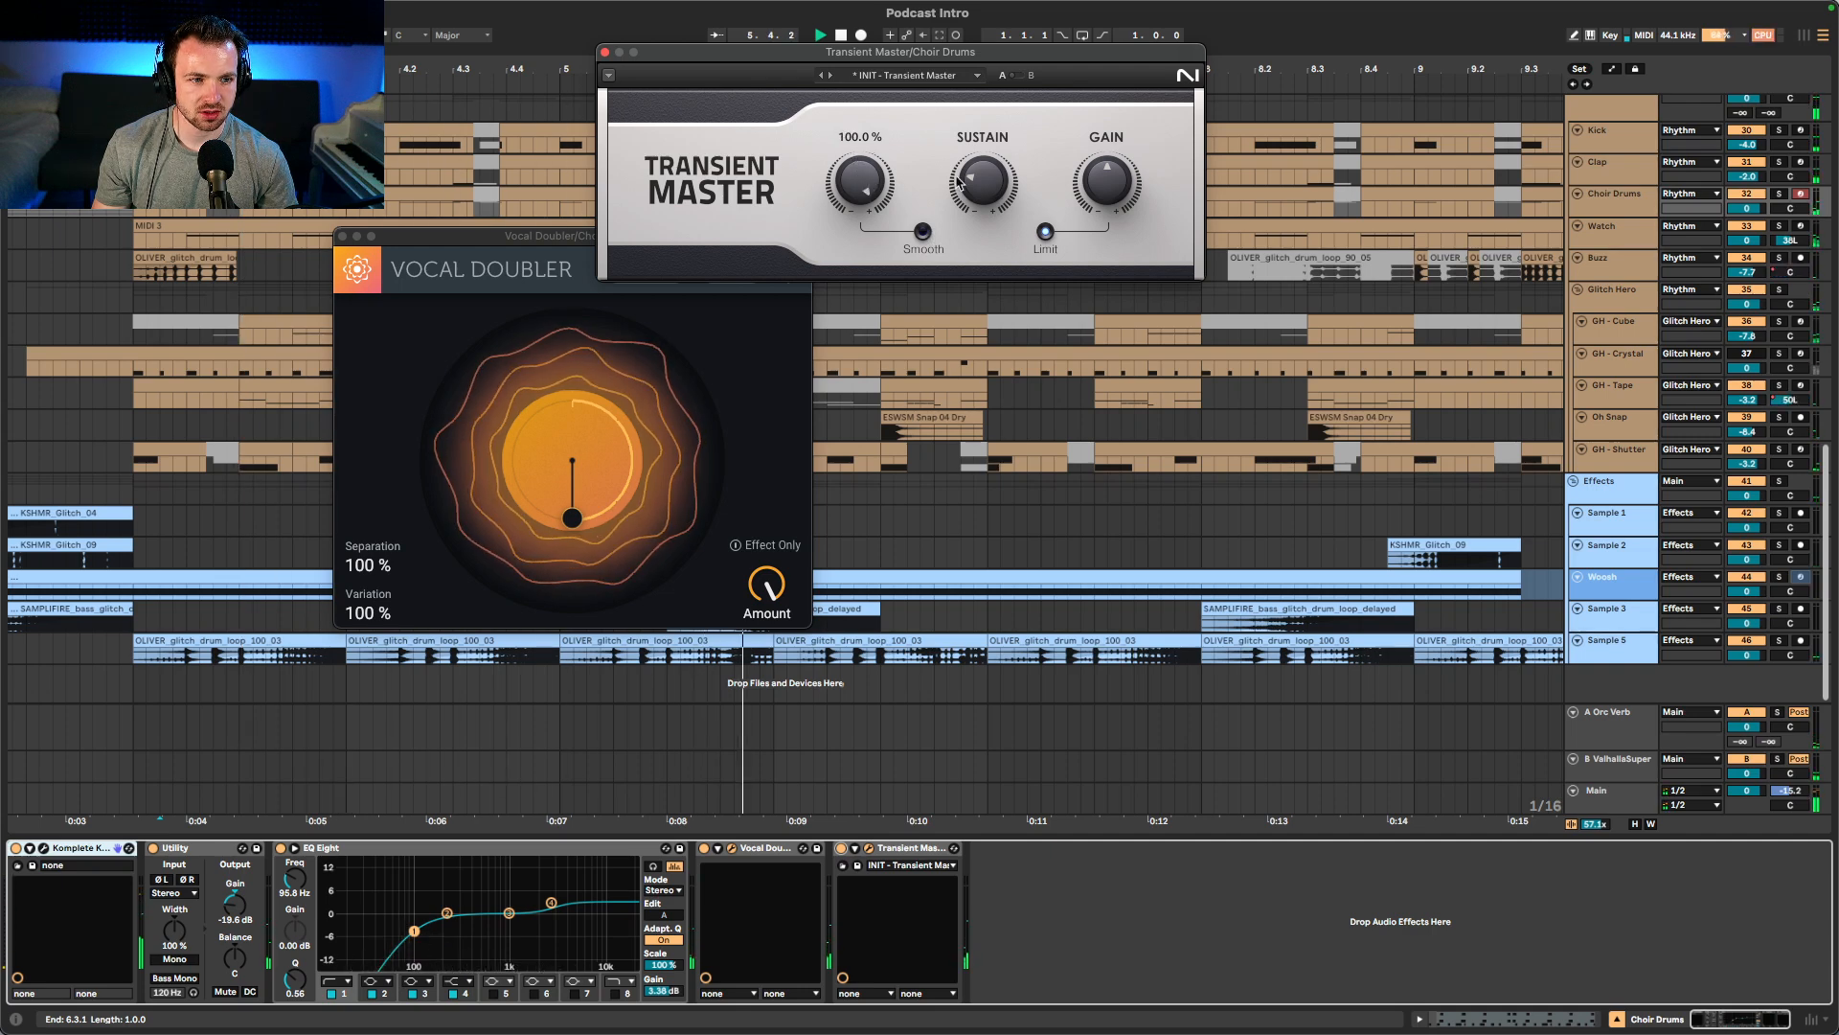
left_click_drag(983, 180, 983, 209)
- Lower the Choir Drums track volume to -3.8 dB while playing it with the rest of the mix
left_click(1621, 205)
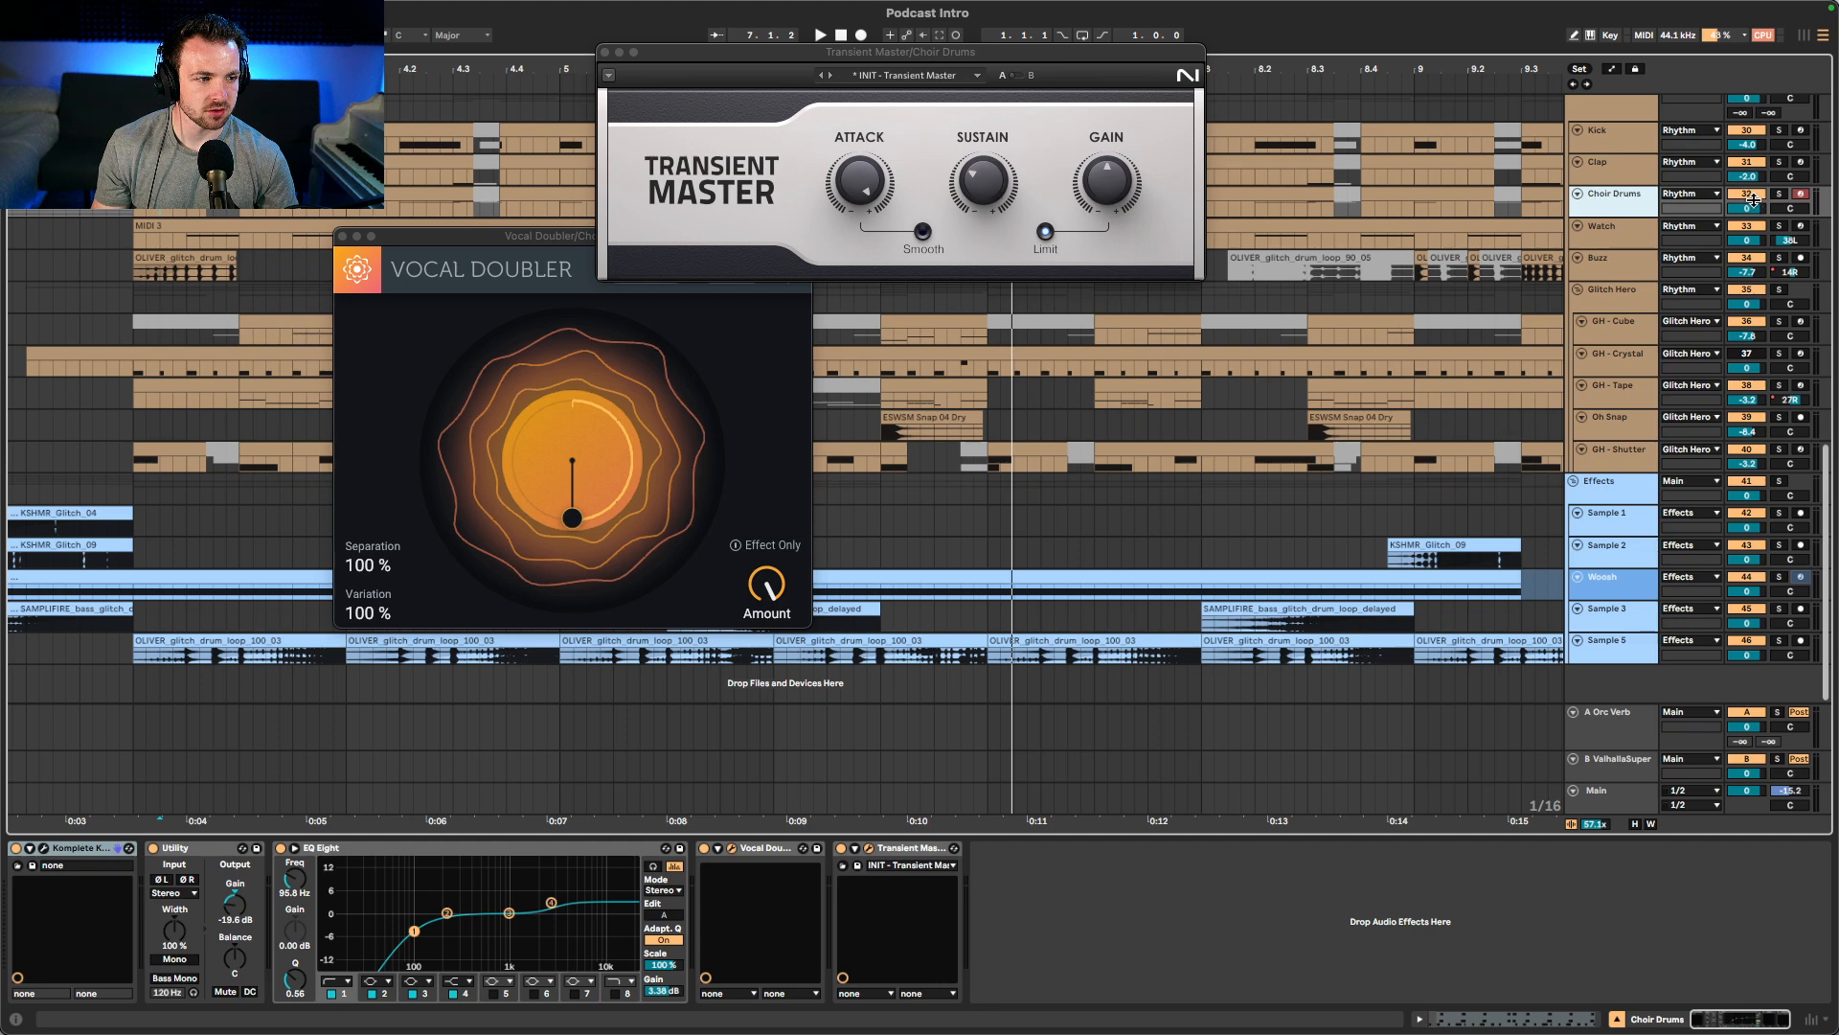
left_click_drag(1749, 207, 1750, 206)
key("space")
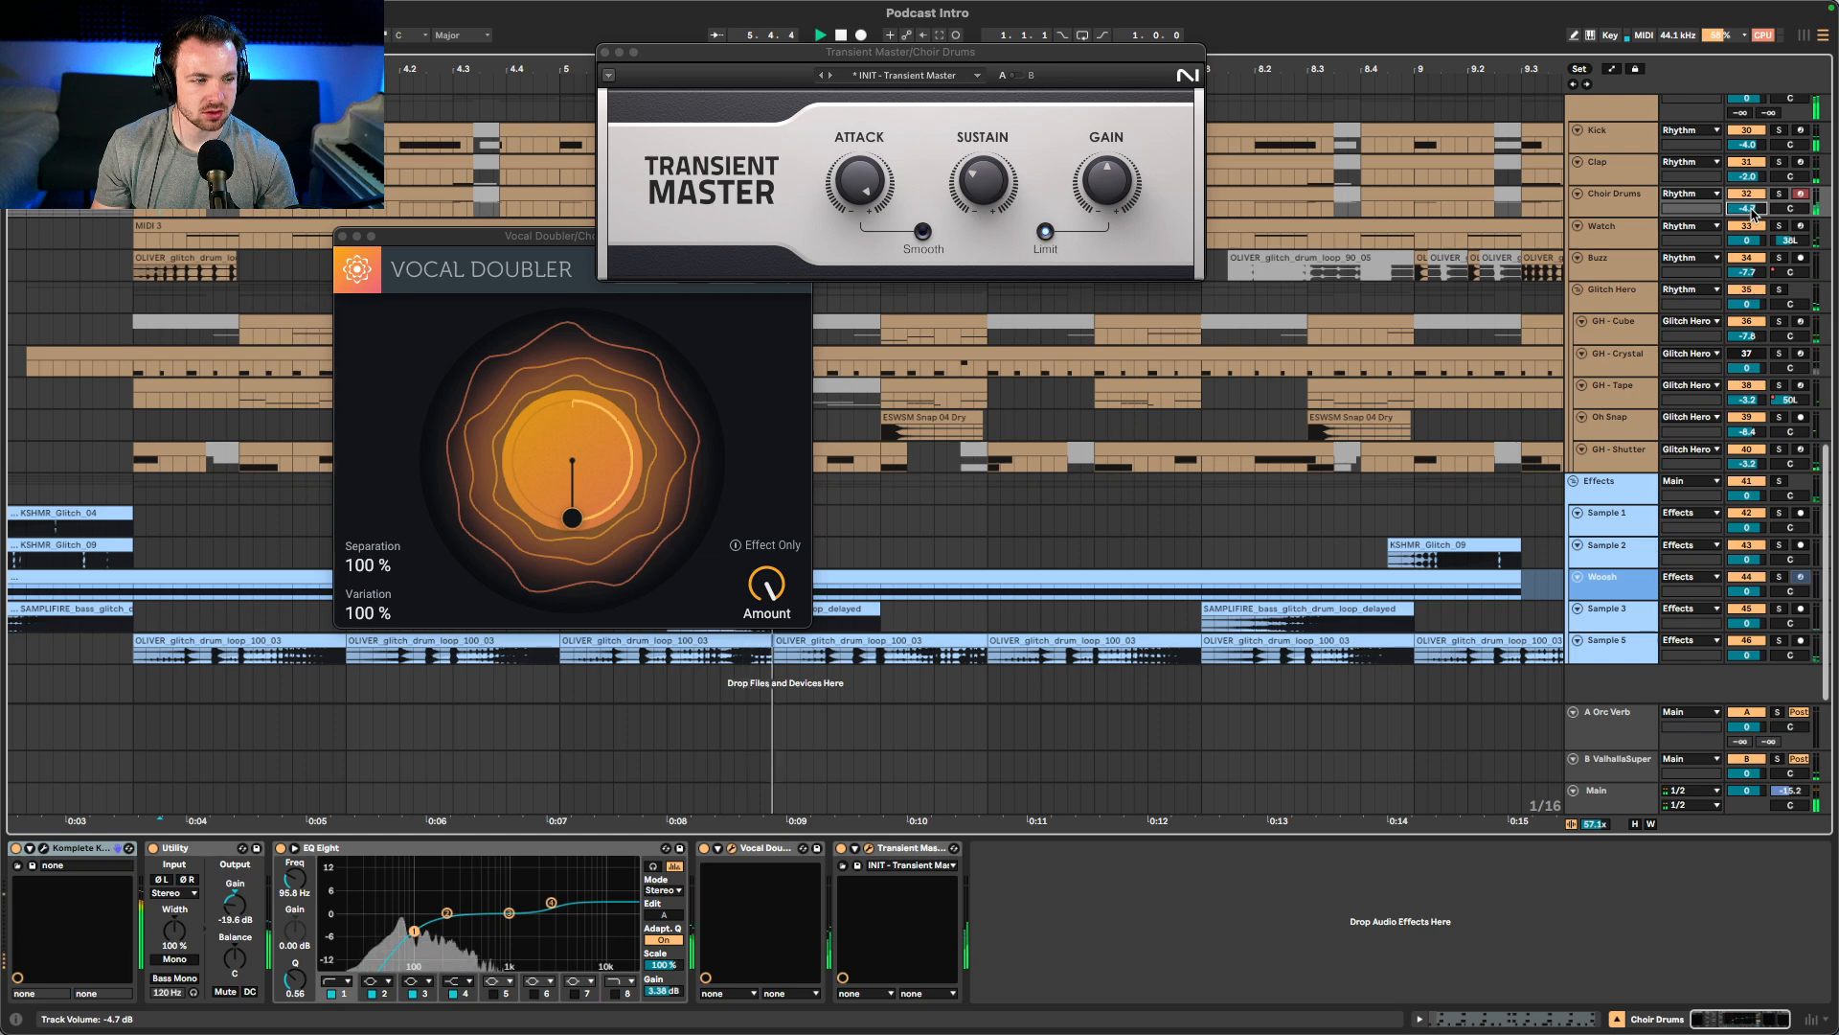
left_click_drag(1753, 210, 1753, 205)
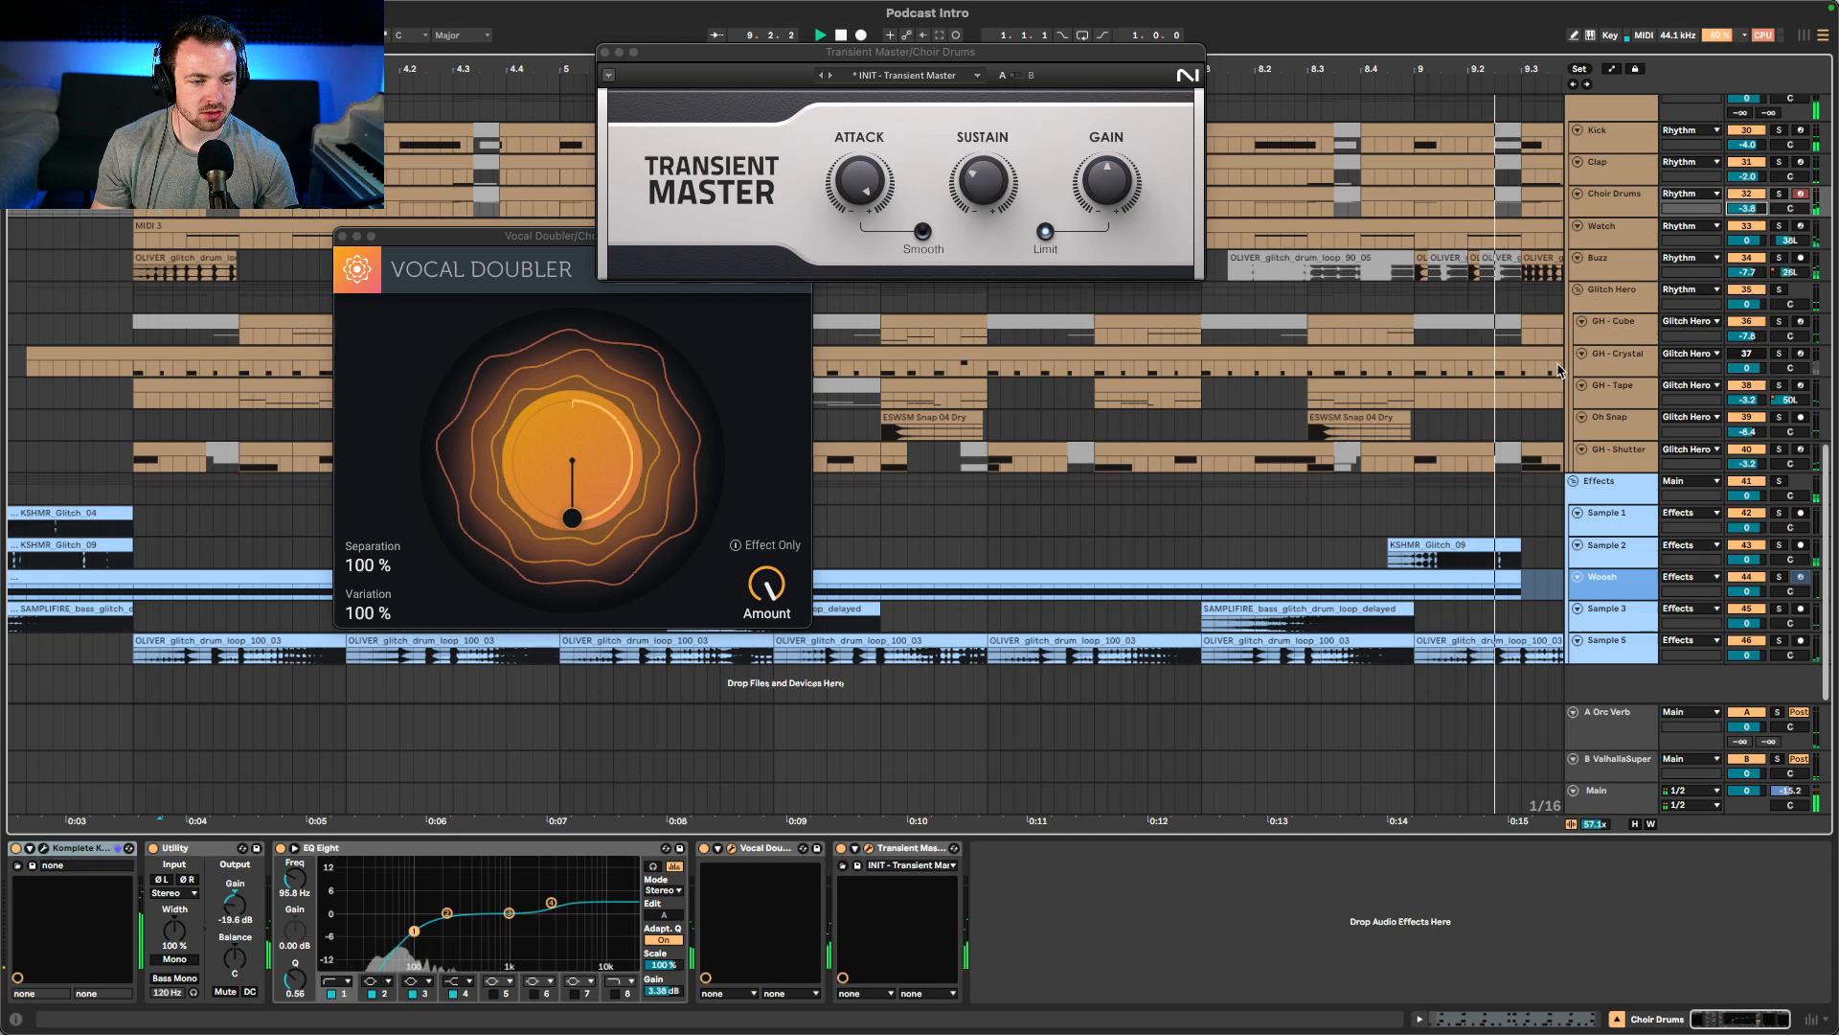
- Solo the Choir Drums and try different Transient Master Sustain amounts during playback, ending at -39%
left_click(1779, 194)
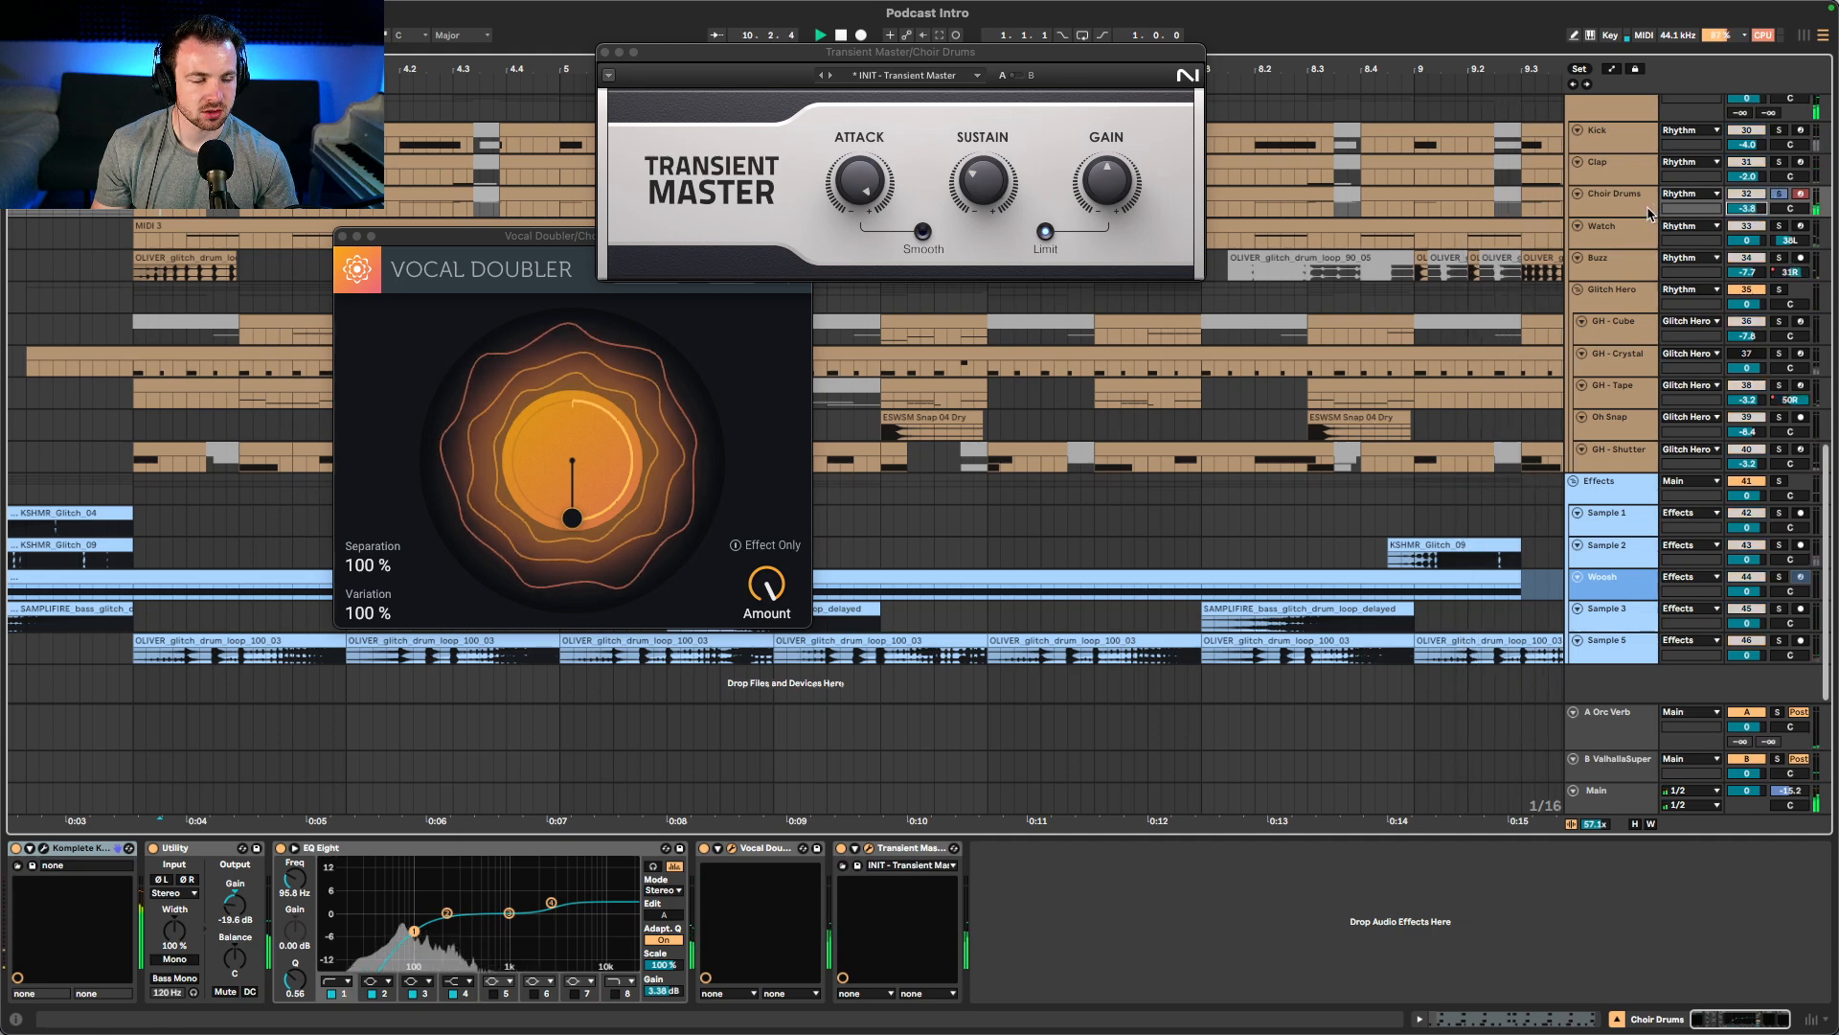
left_click(988, 192)
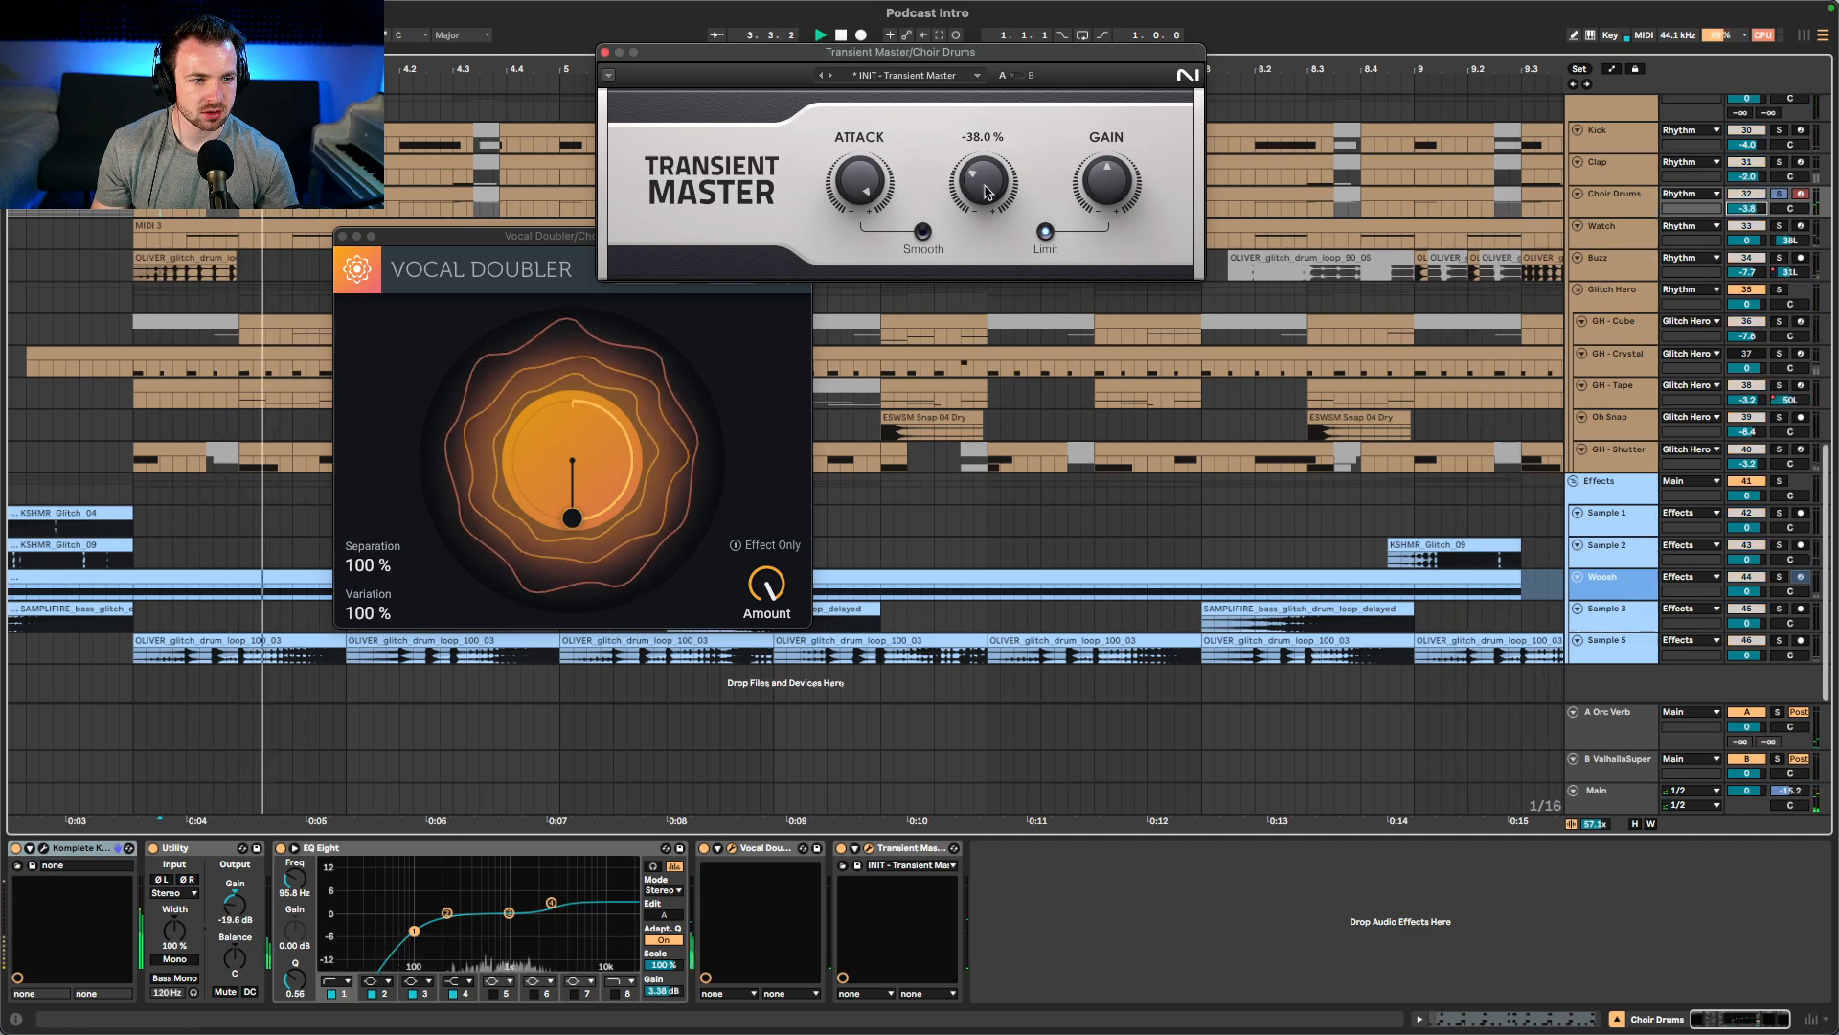
left_click_drag(988, 191, 987, 173)
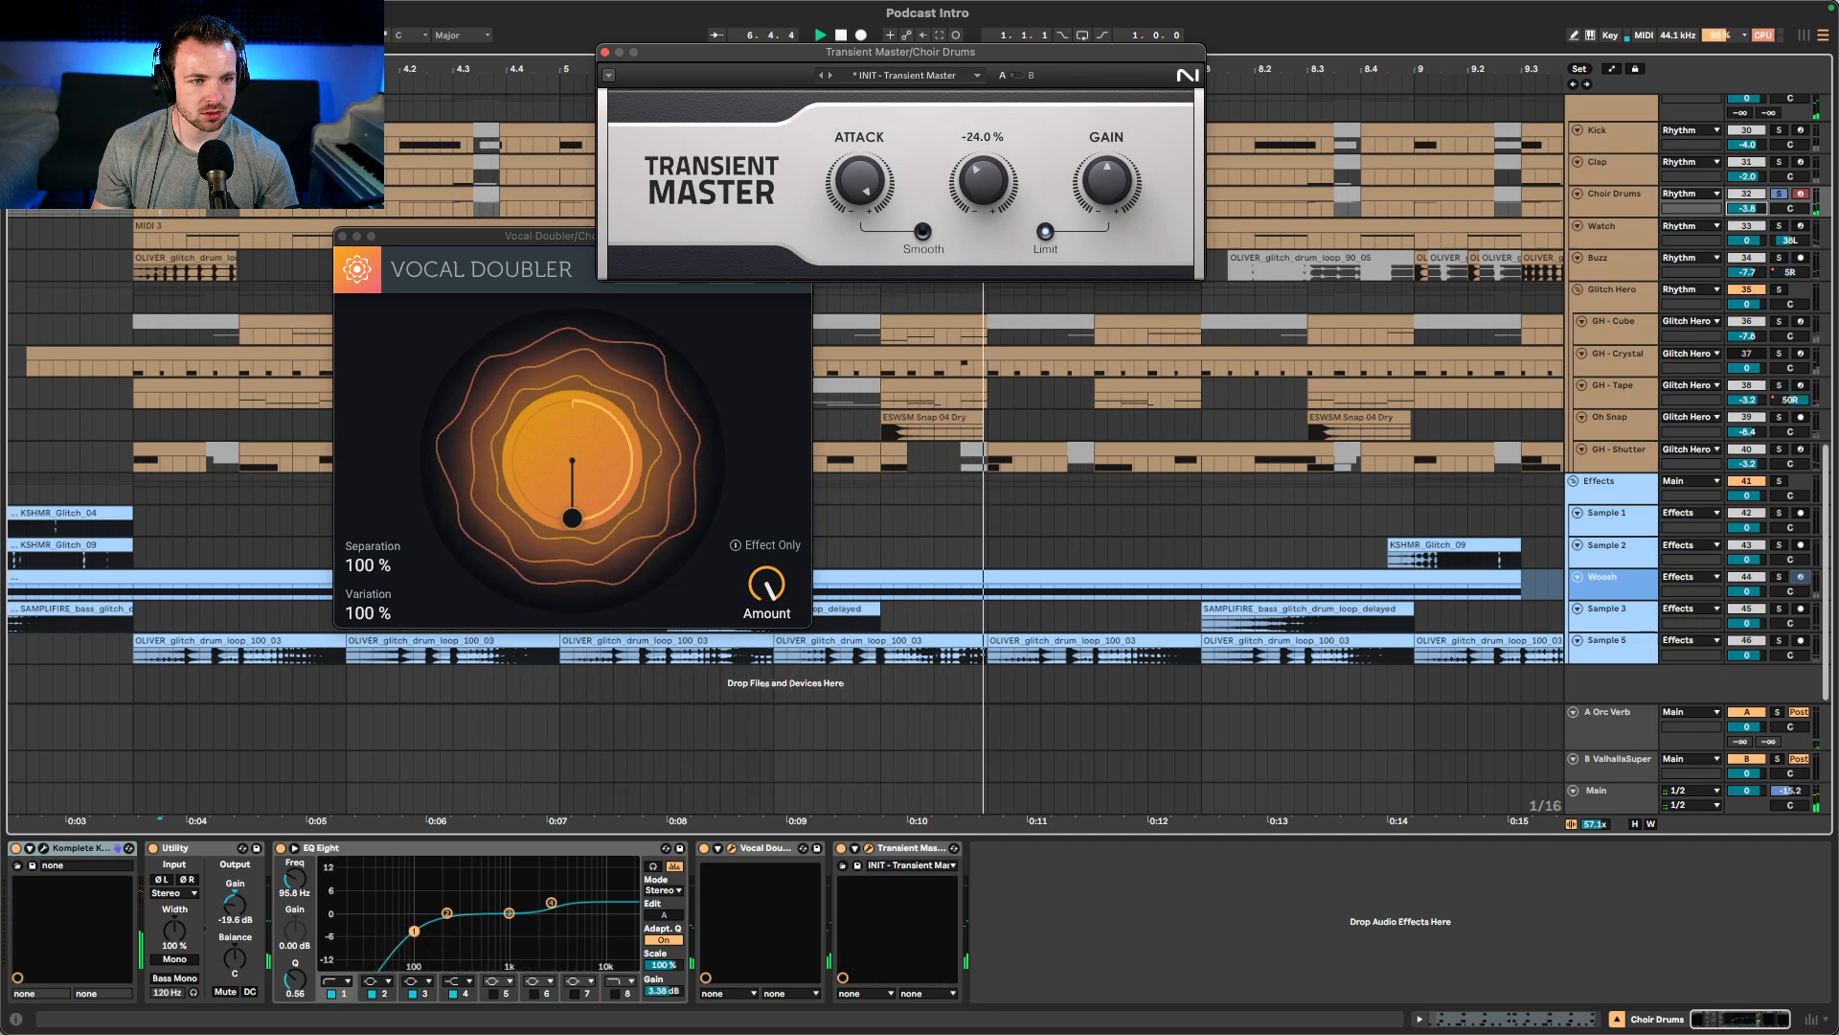
left_click_drag(988, 172, 988, 184)
key("space")
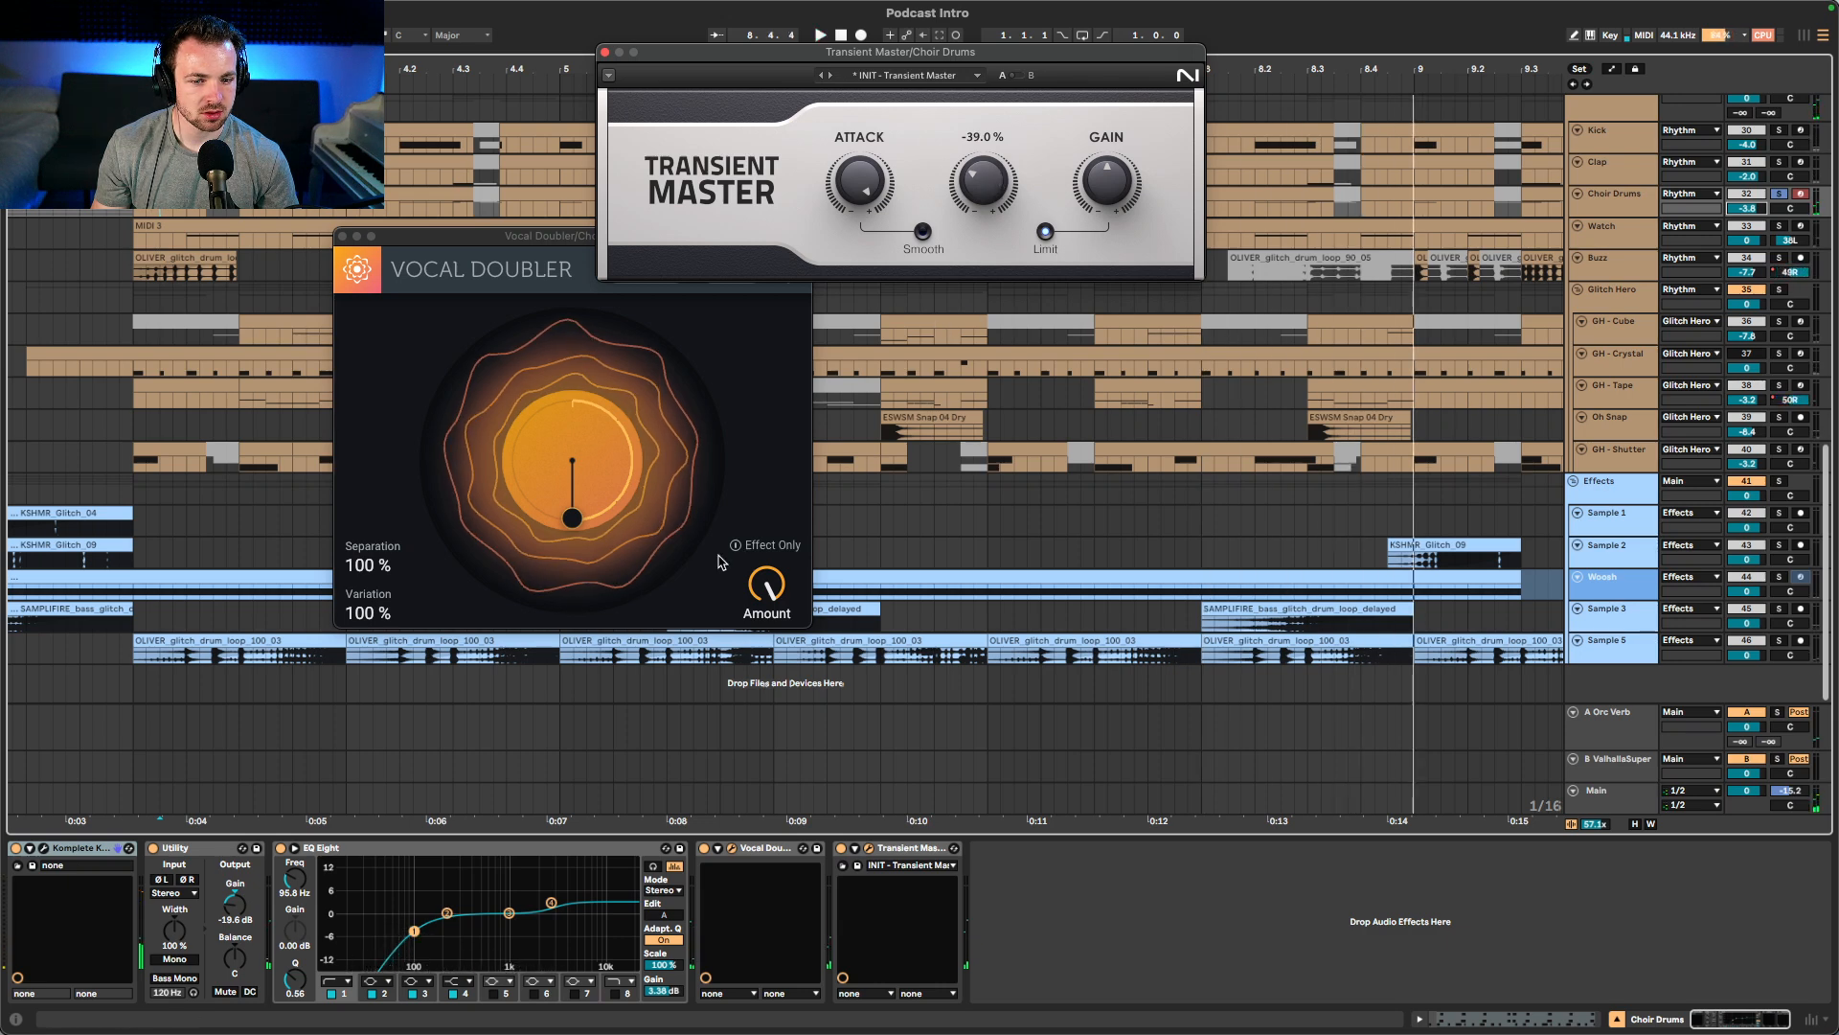
- Open the Choir Drums' Komplete Kontrol instrument and check its Reverb setting while the soloed track plays
left_click(43, 848)
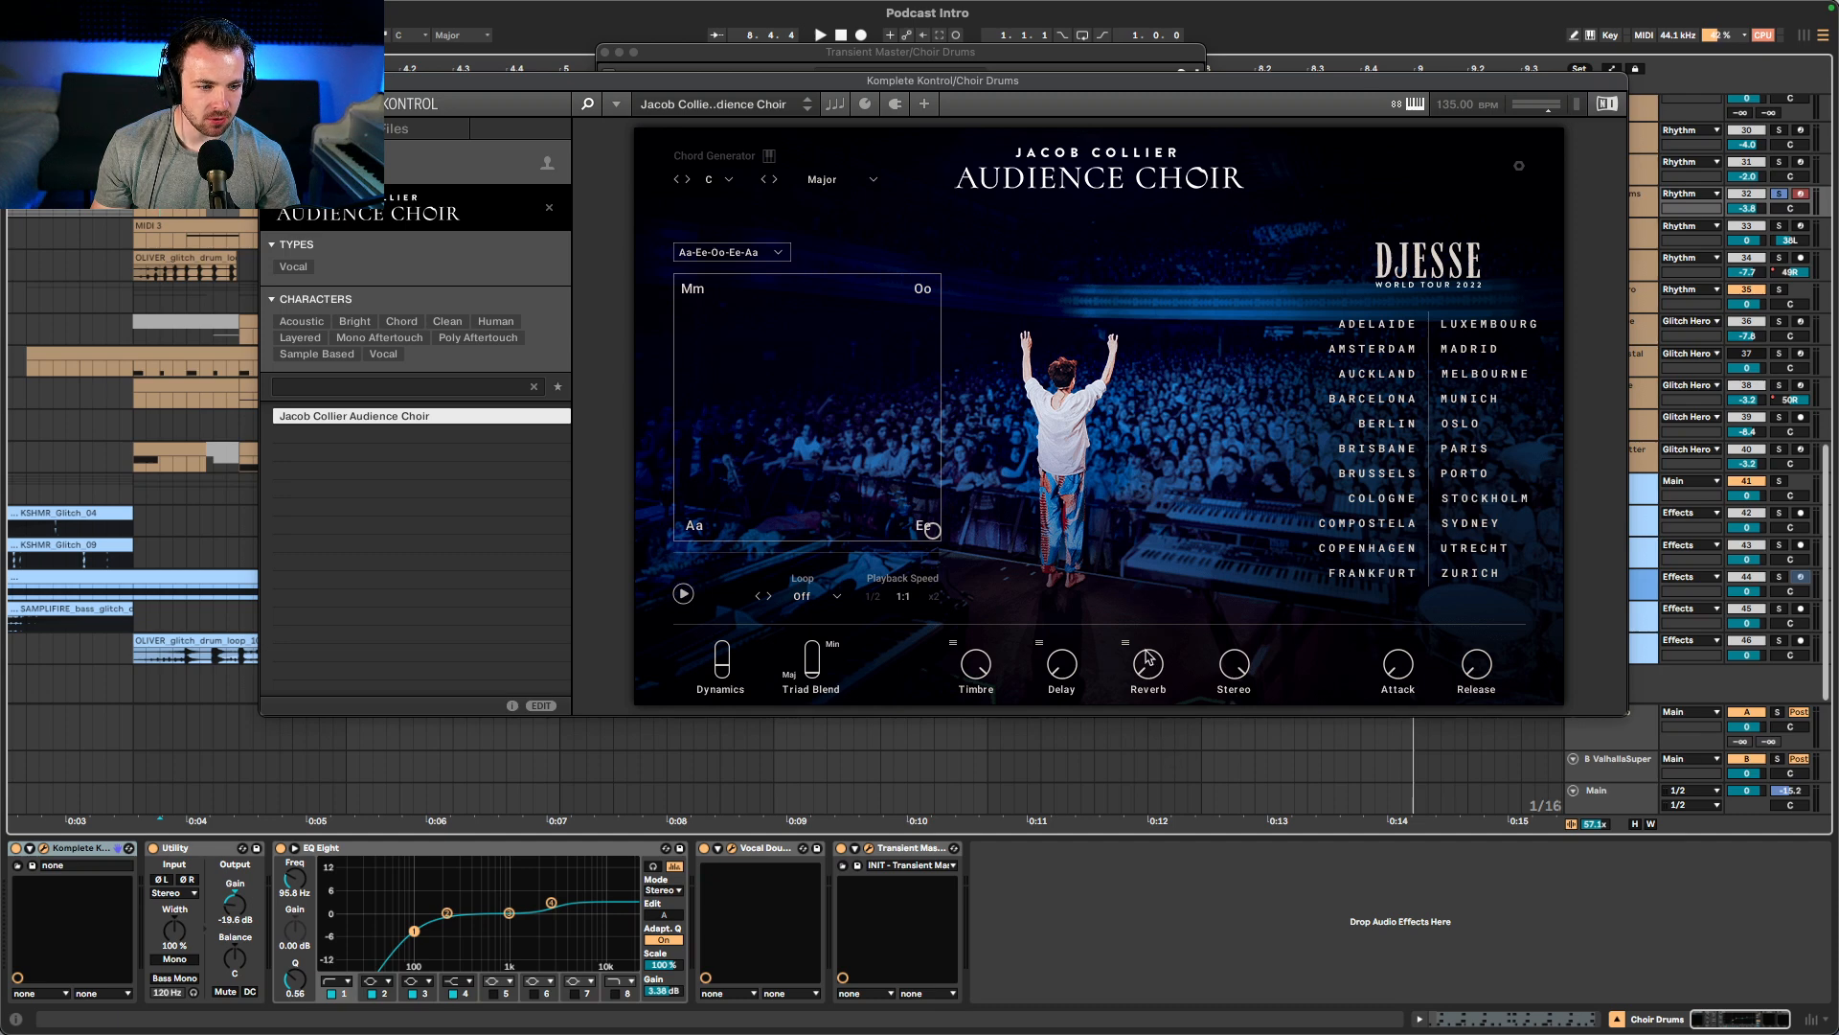
key("space")
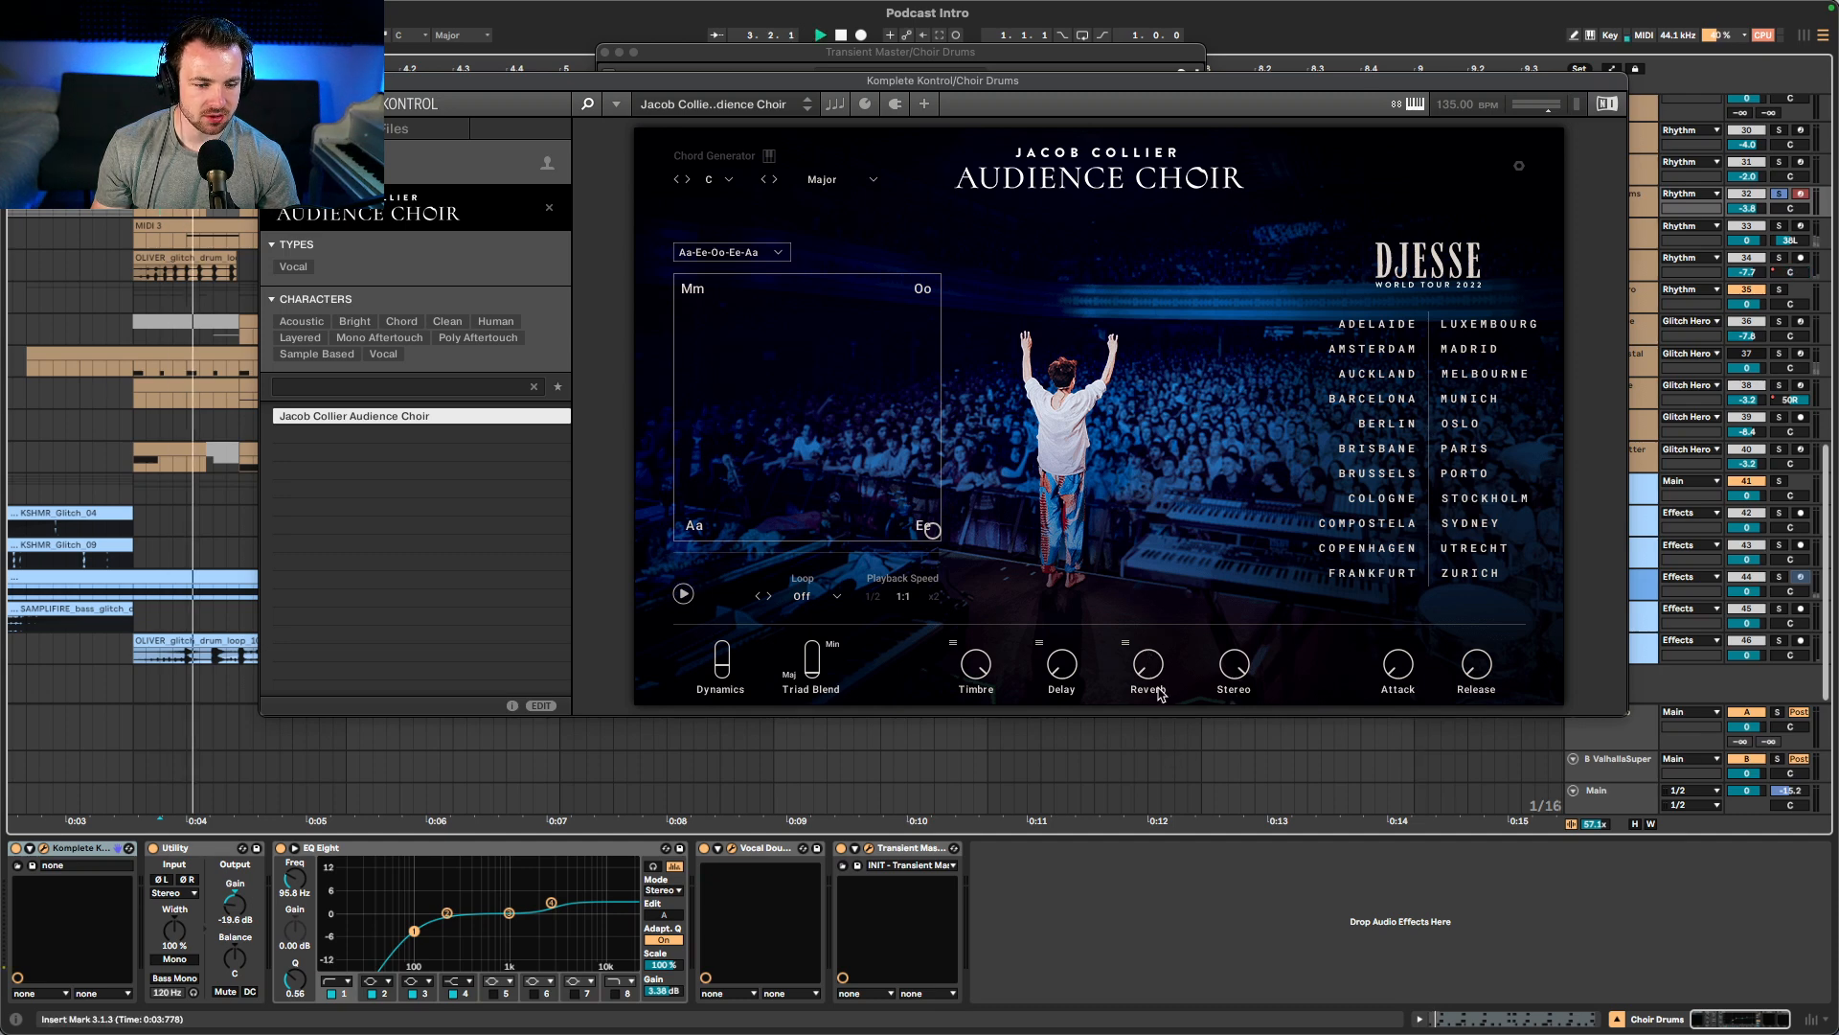
- Reopen Transient Master, set Sustain to -38%, and replay the unsoloed Choir Drums in the mix while checking the Attack value
left_click(868, 849)
left_click(869, 849)
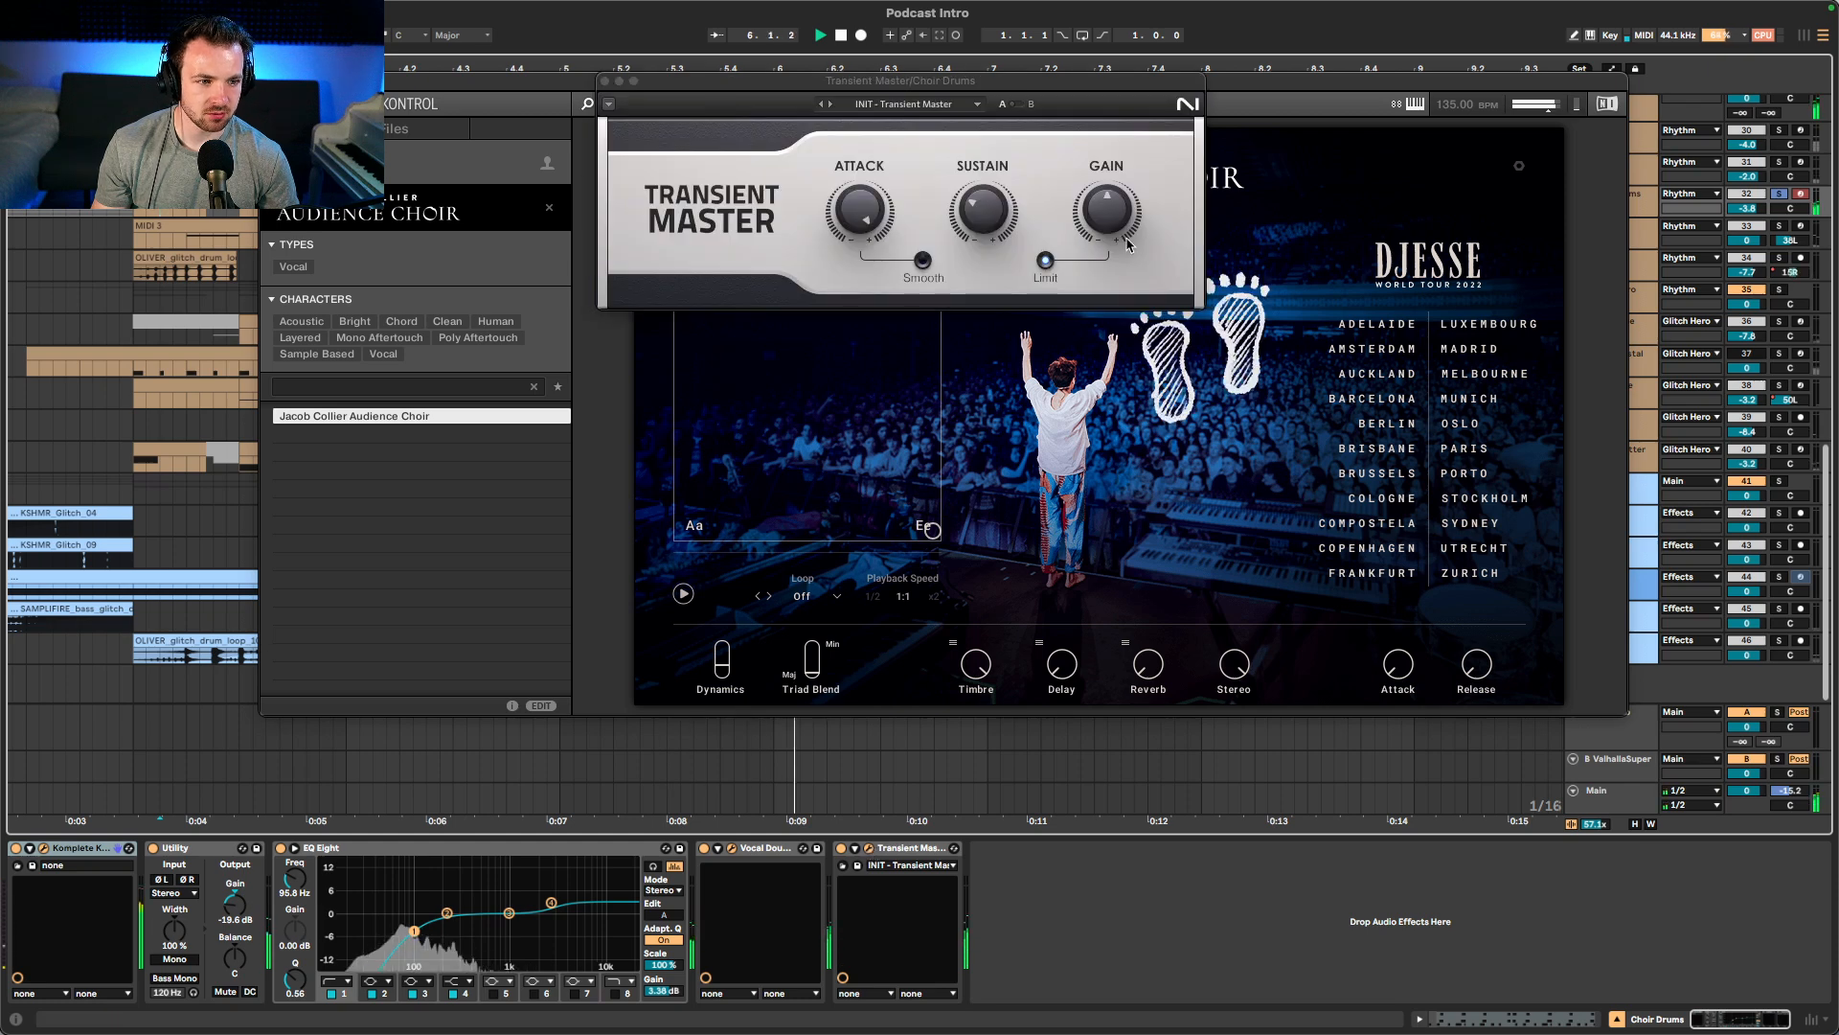
left_click_drag(979, 221, 987, 229)
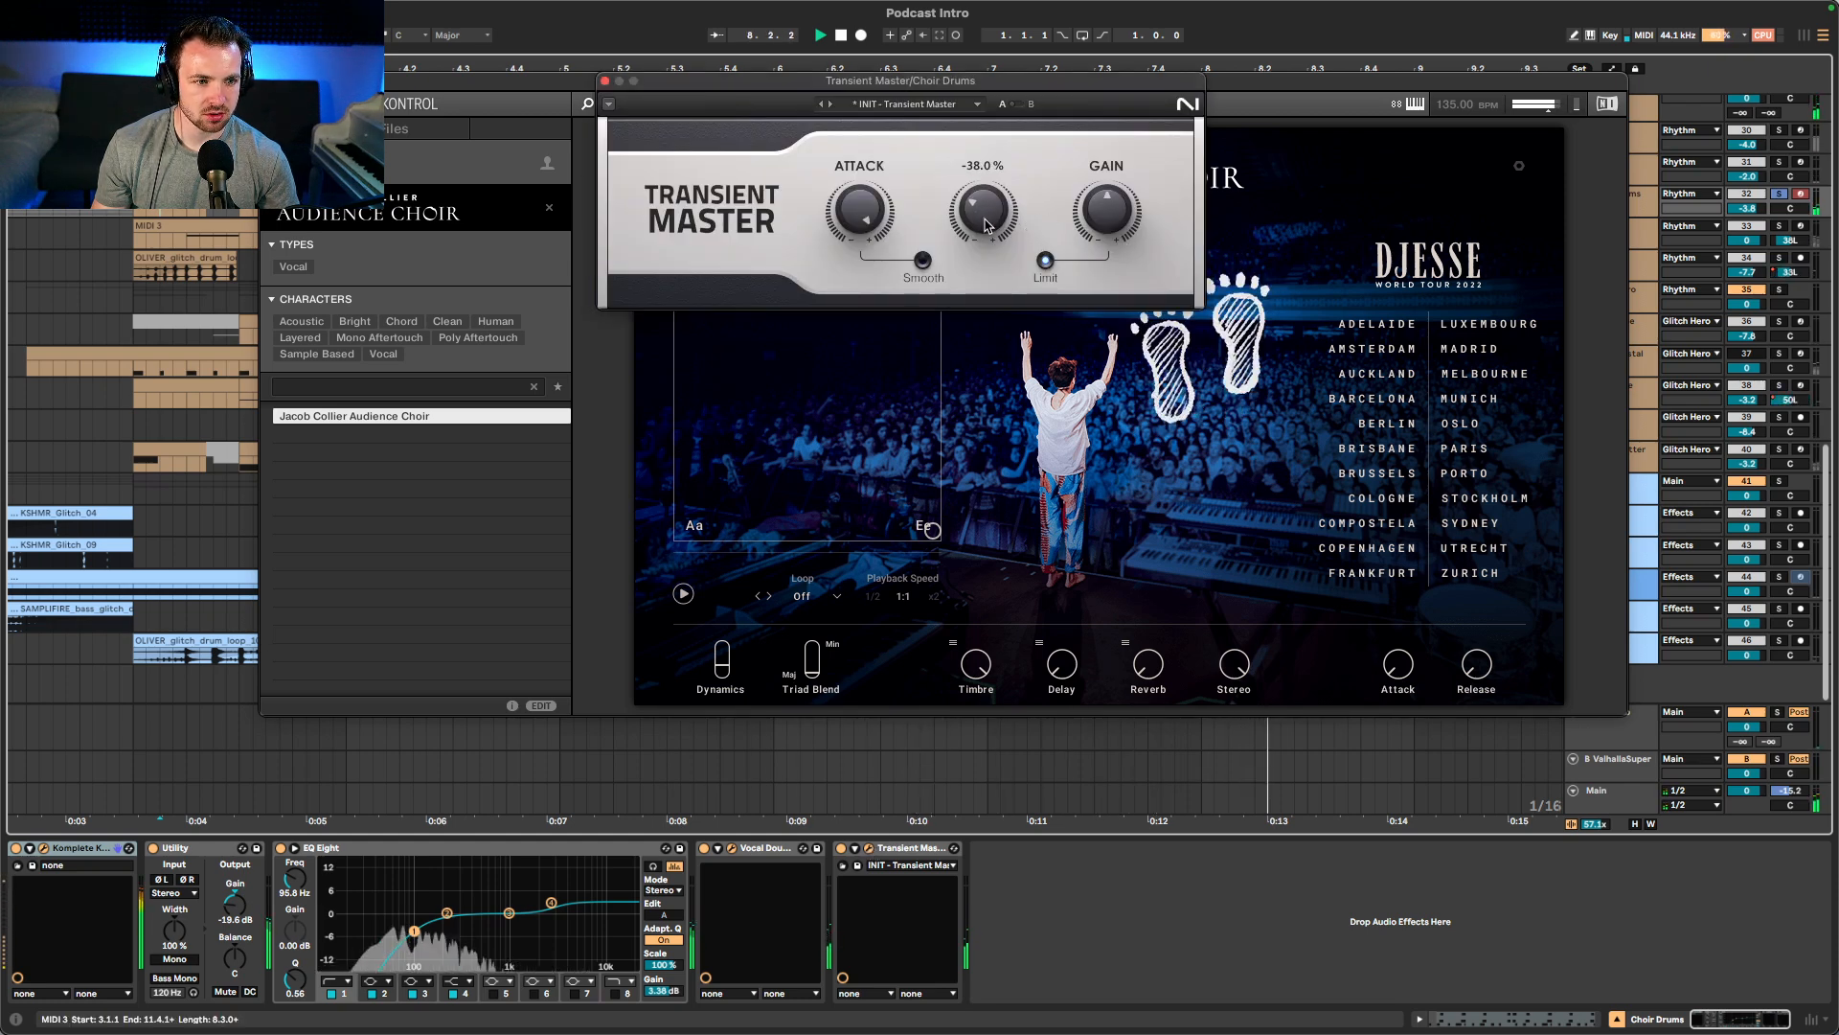
key("space")
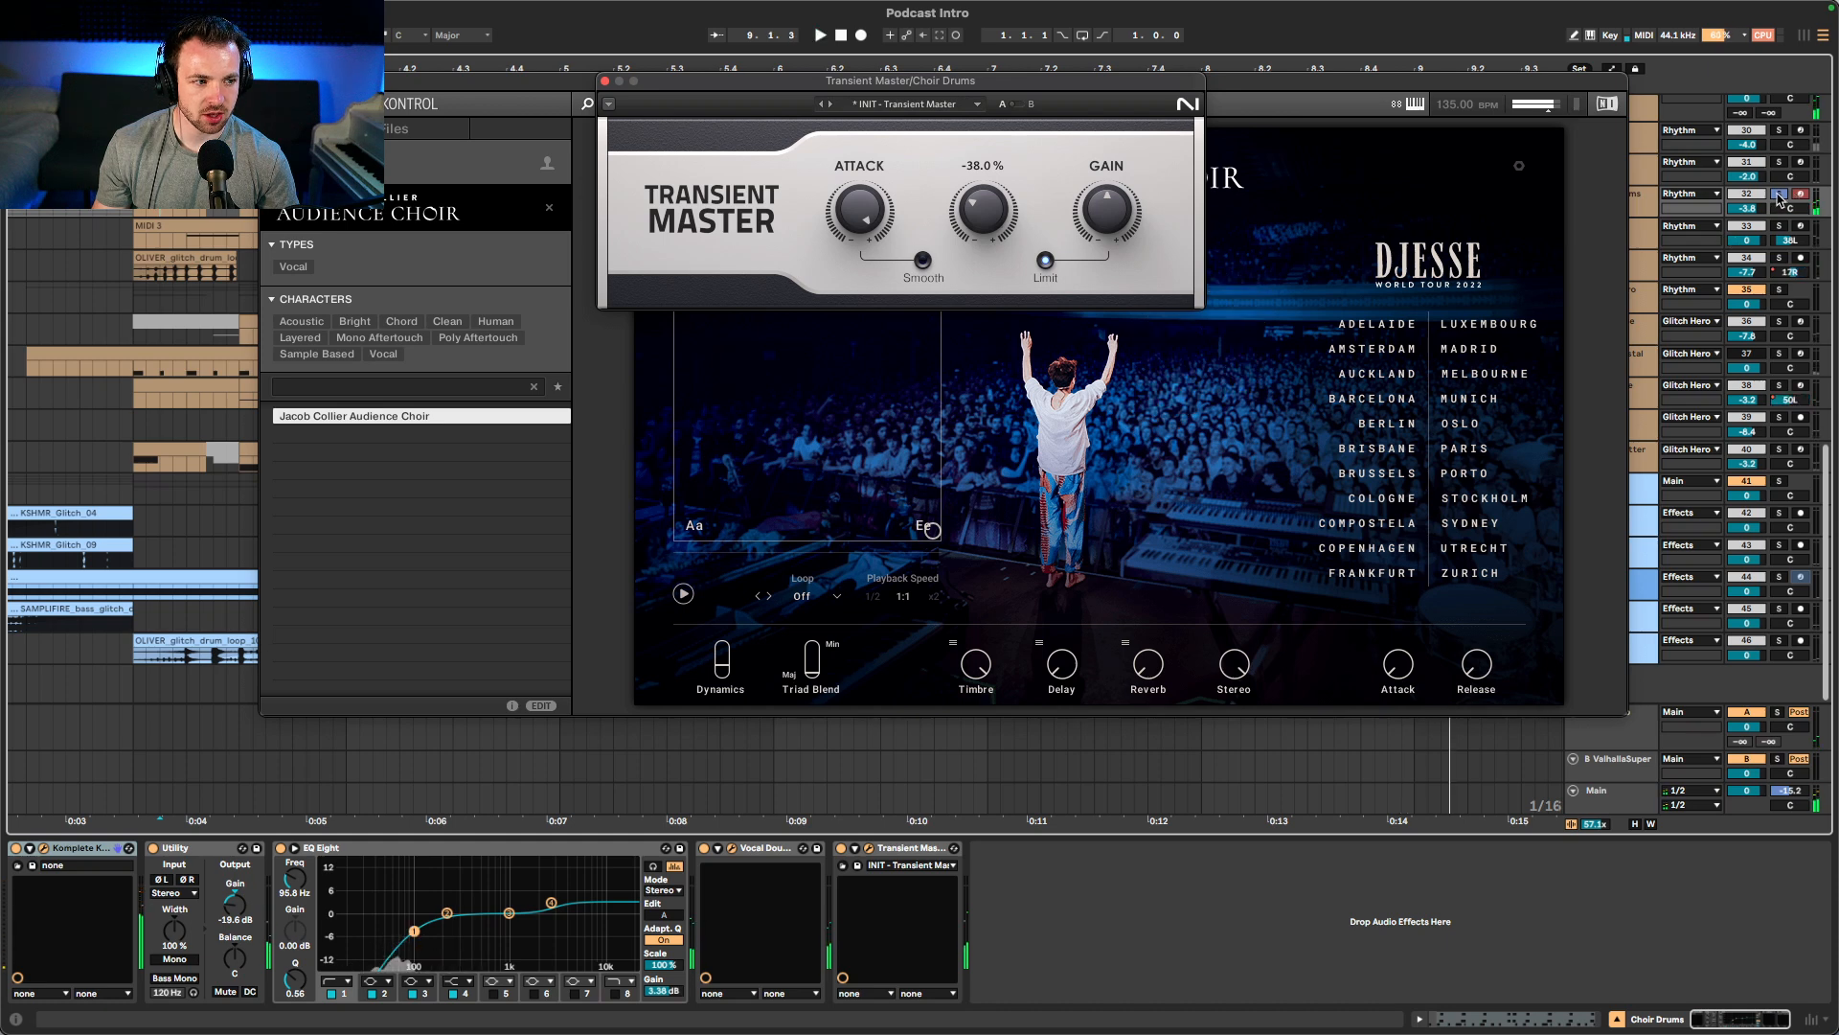
left_click(867, 217)
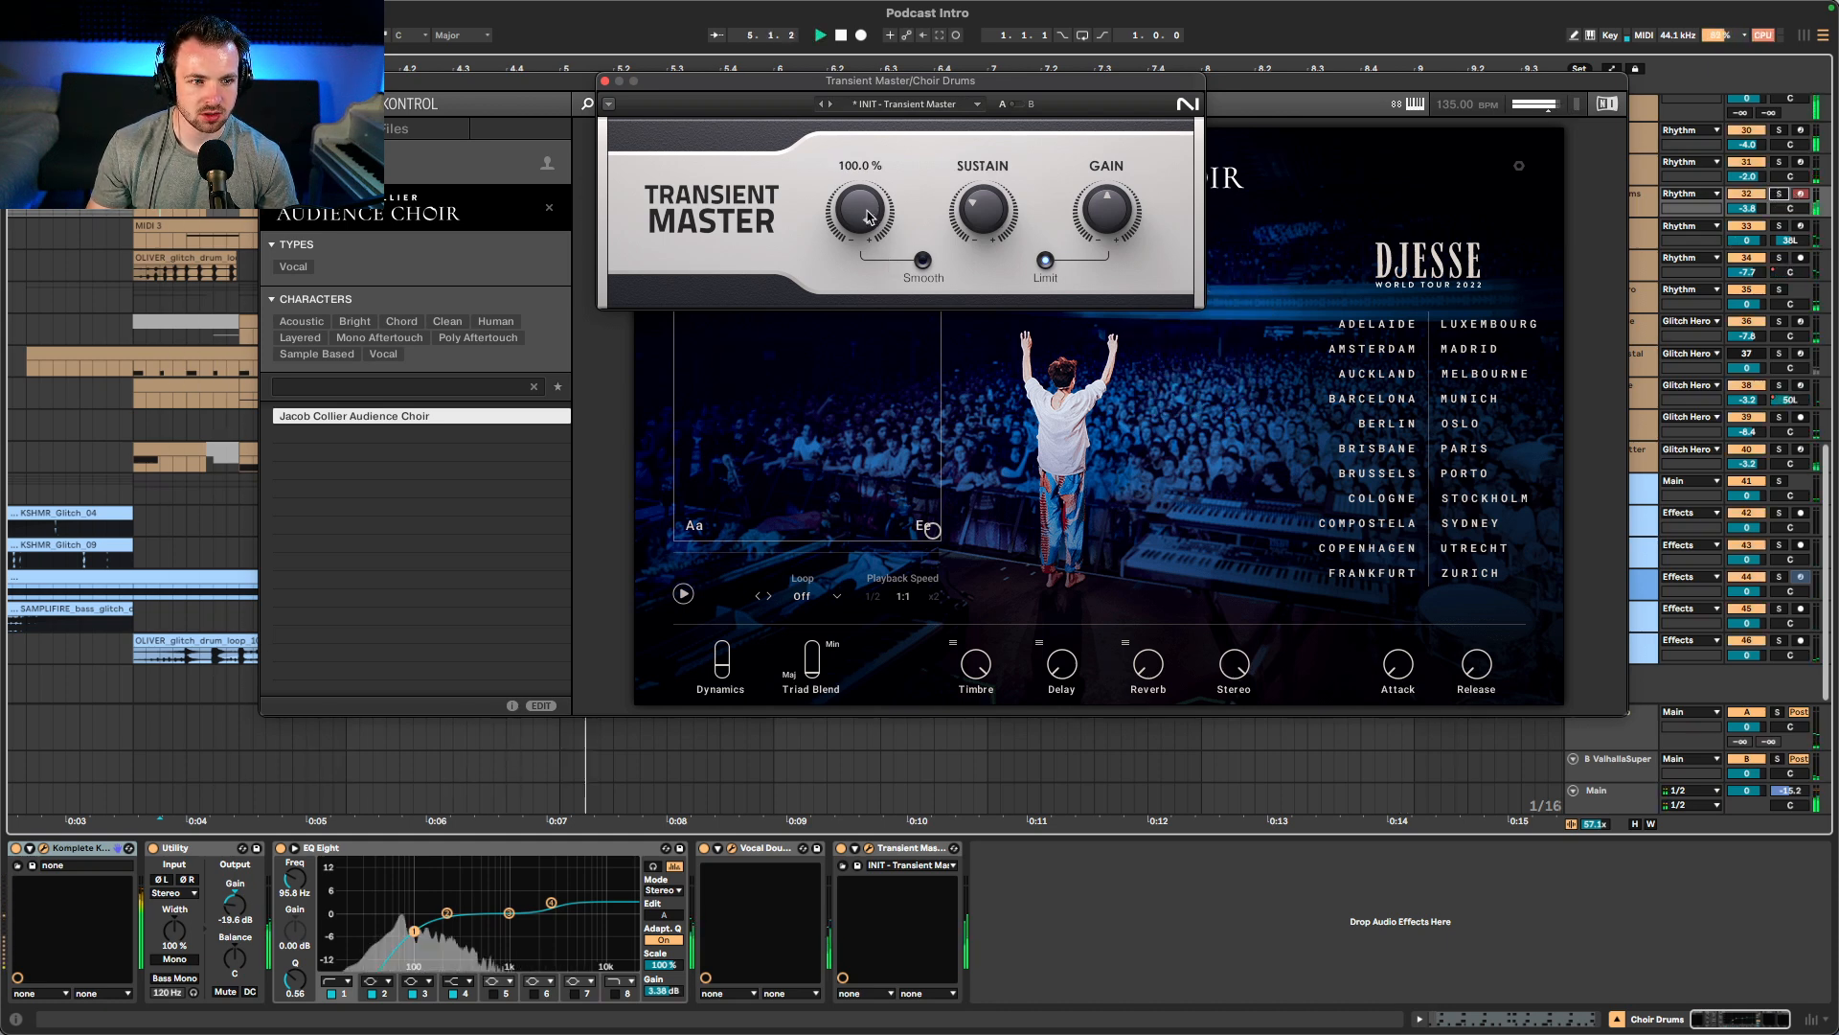
- Audition the Choir Drums soloed and in the full mix with Transient Master's attack at 100%, and close the plugin windows
mouse_move(980, 229)
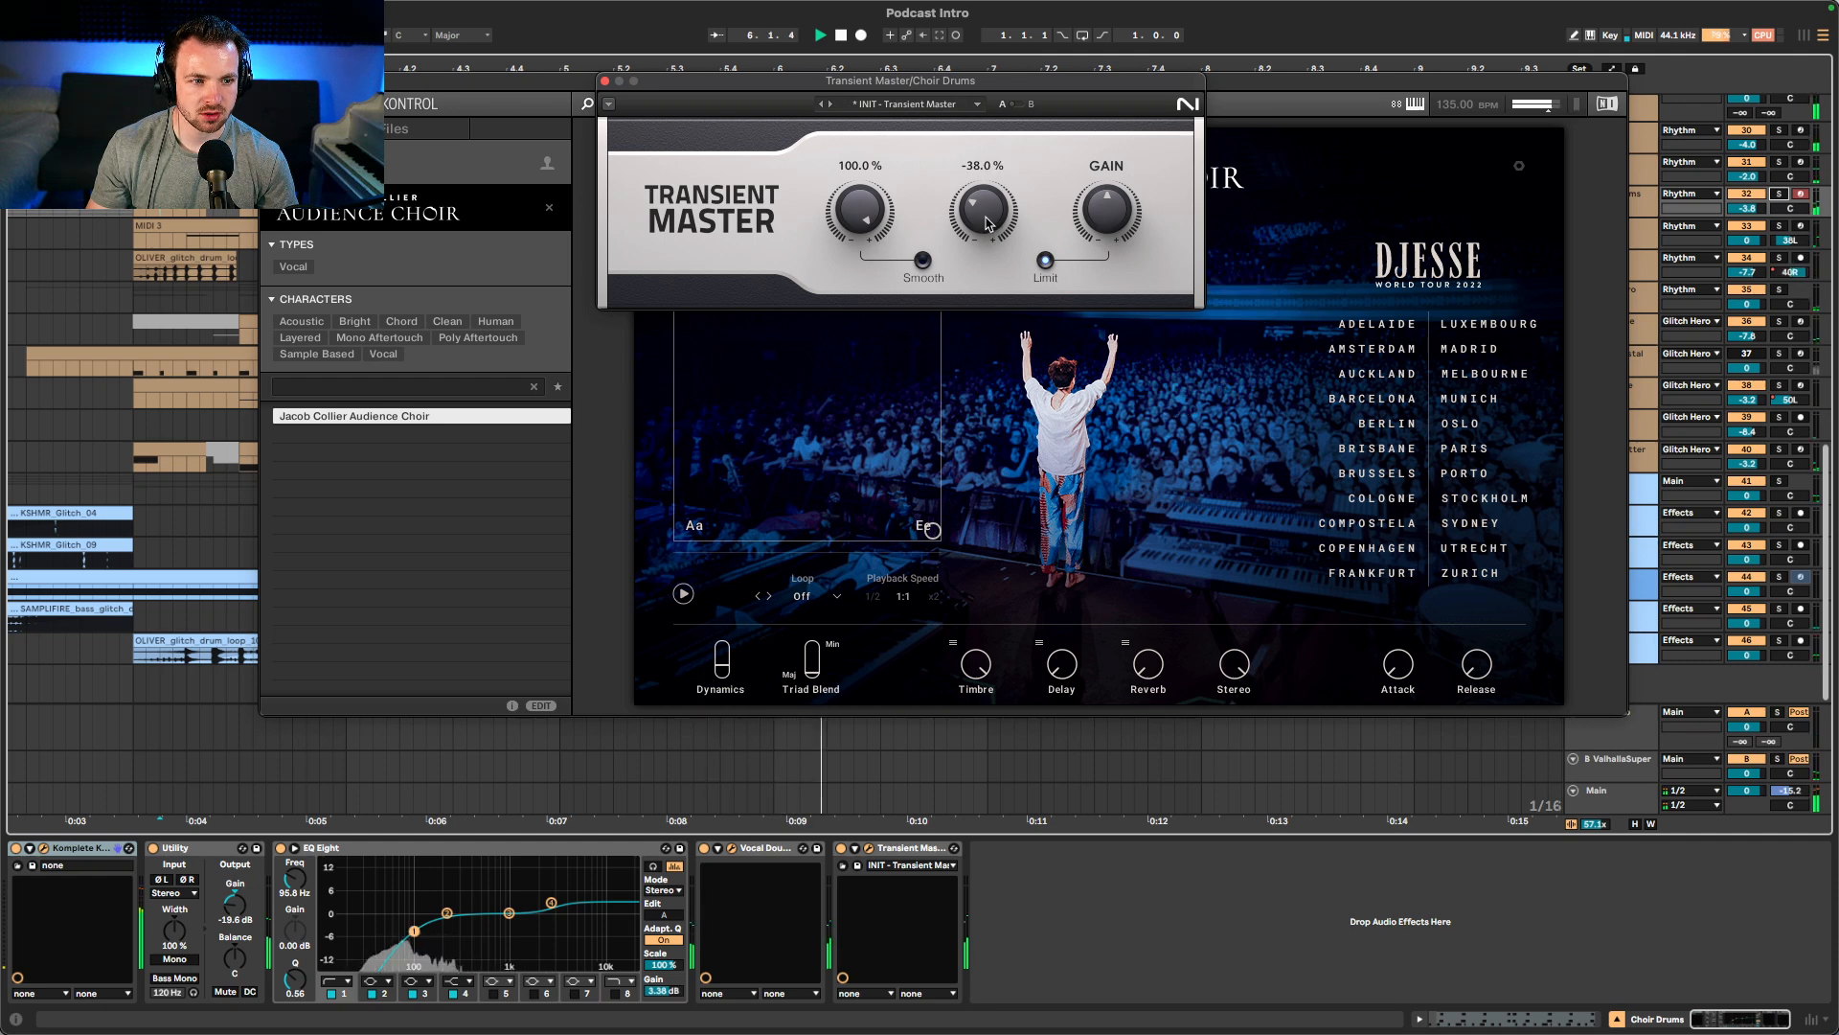
left_click(1651, 212)
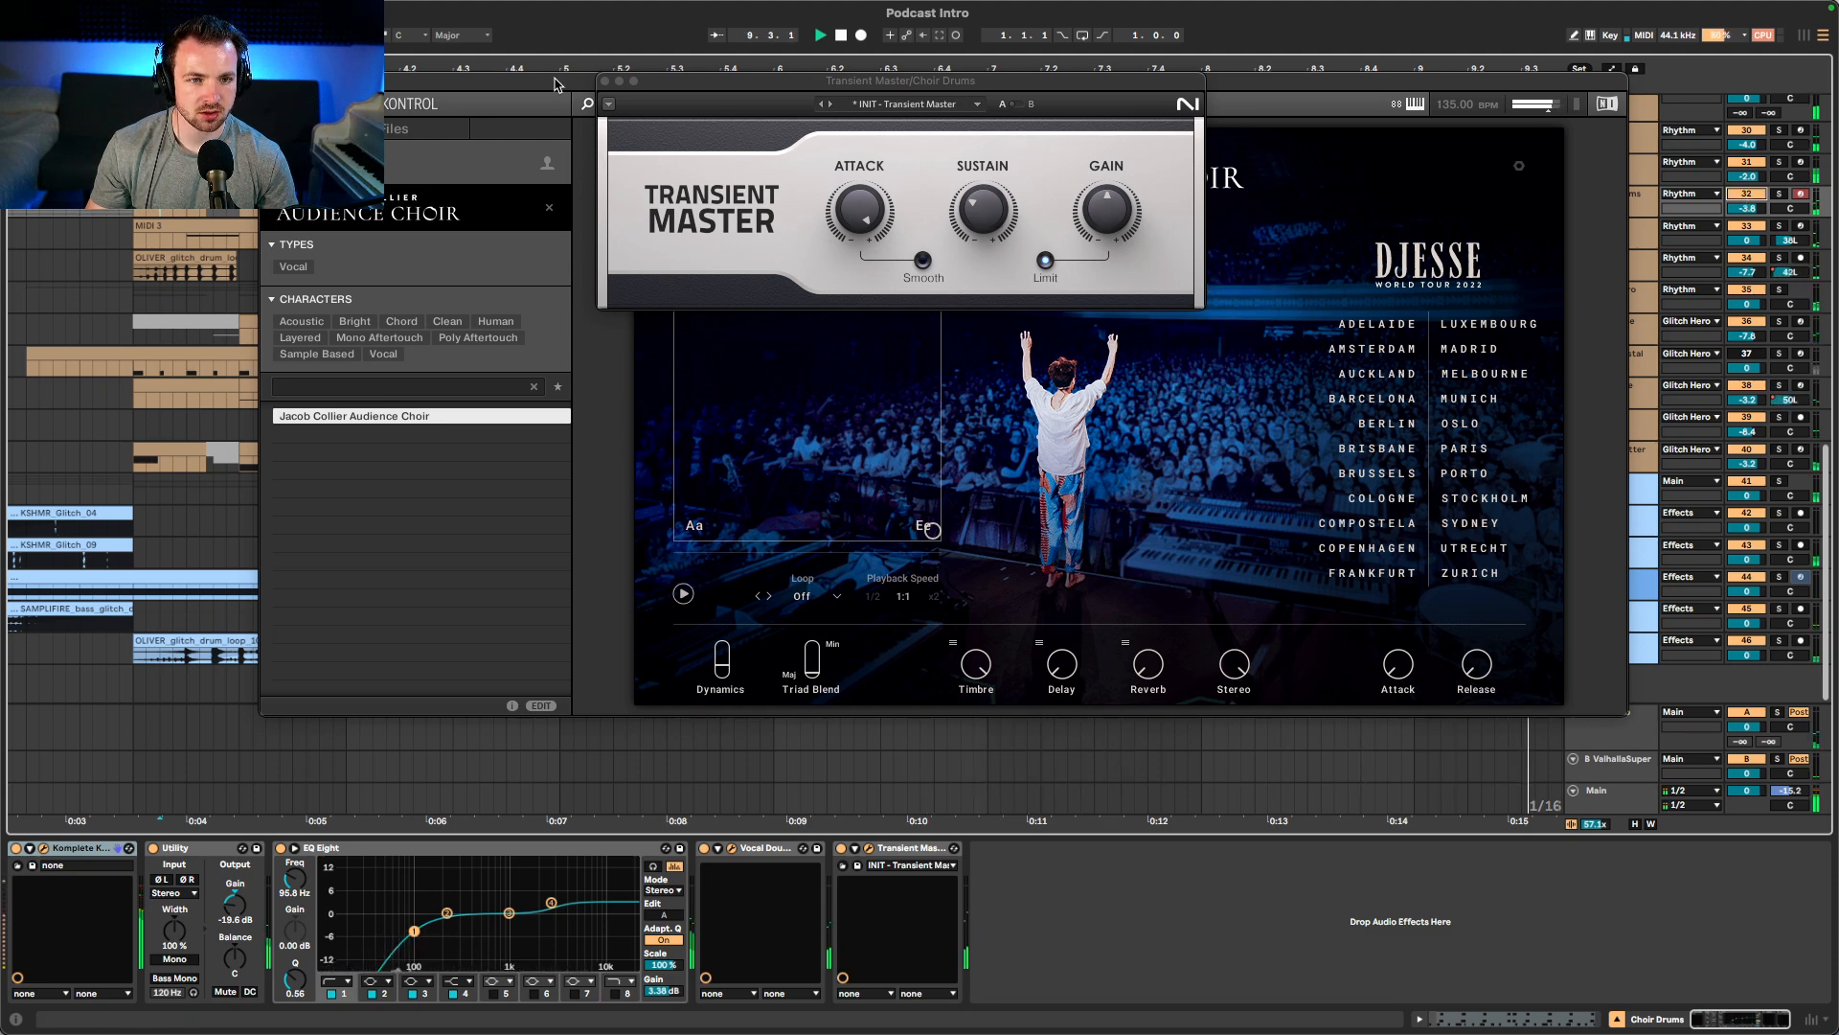
mouse_move(861, 218)
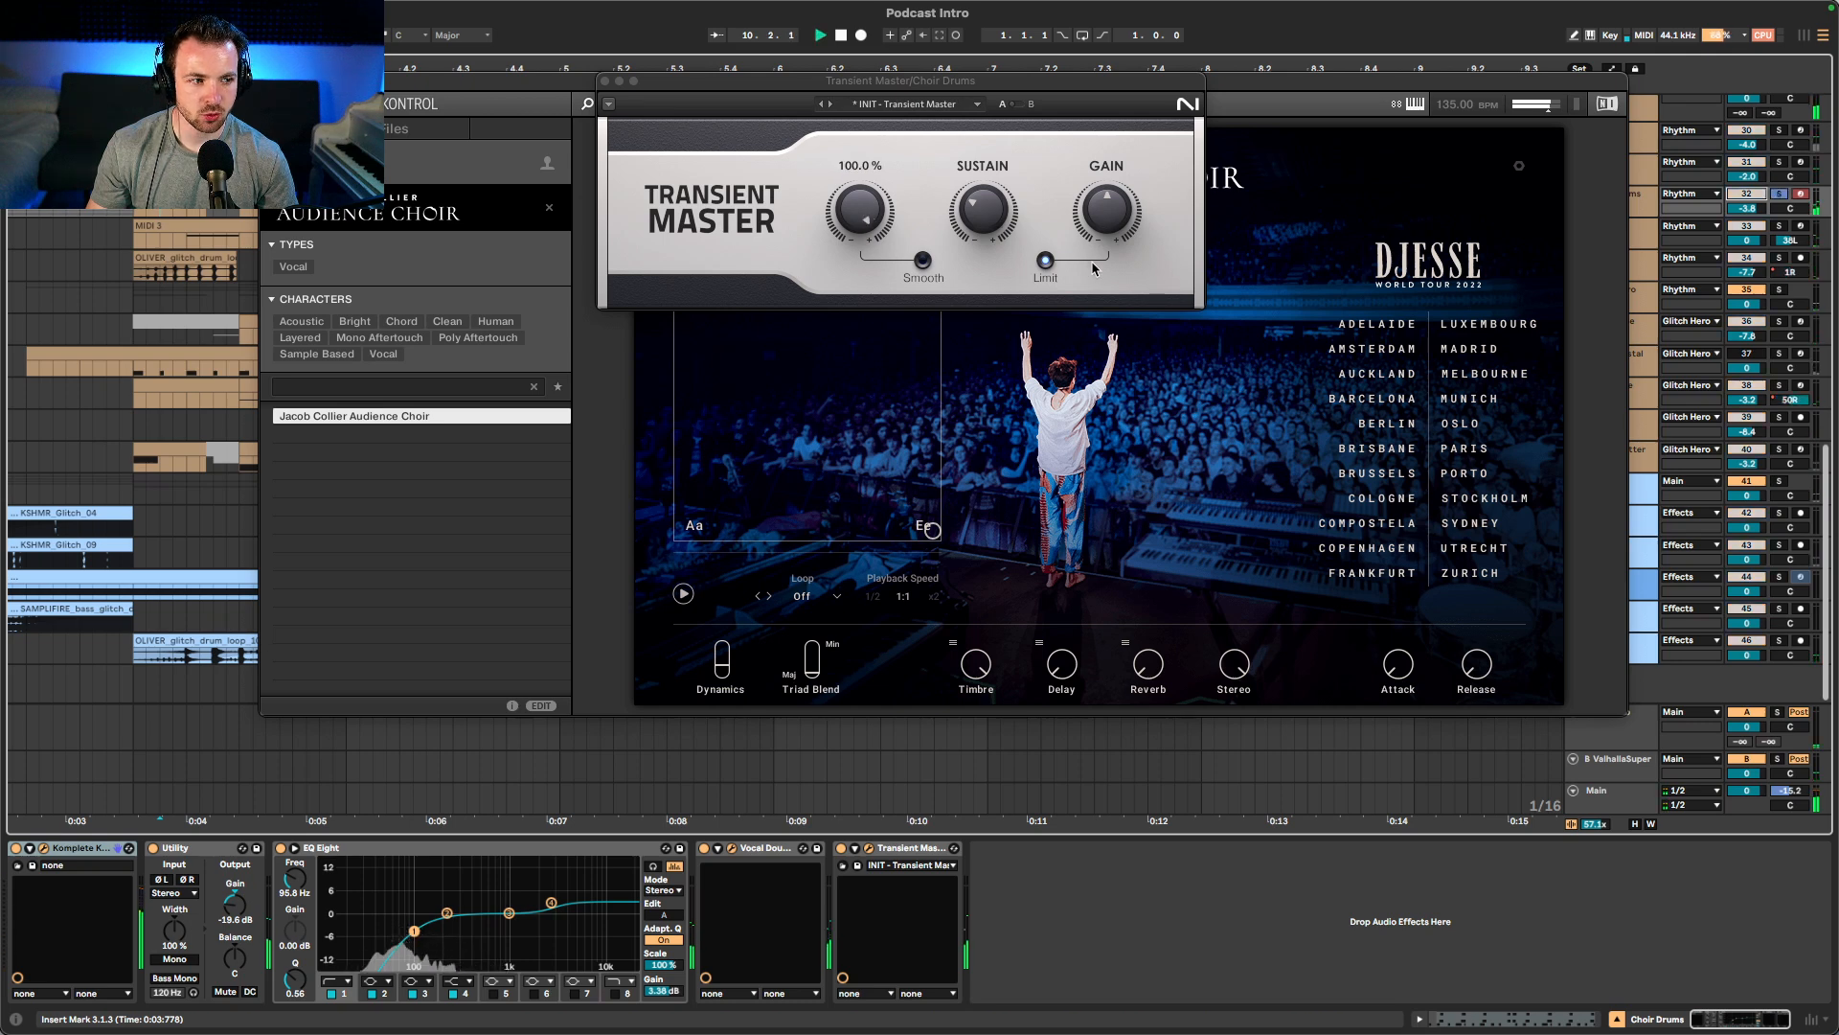
left_click_drag(861, 218, 865, 135)
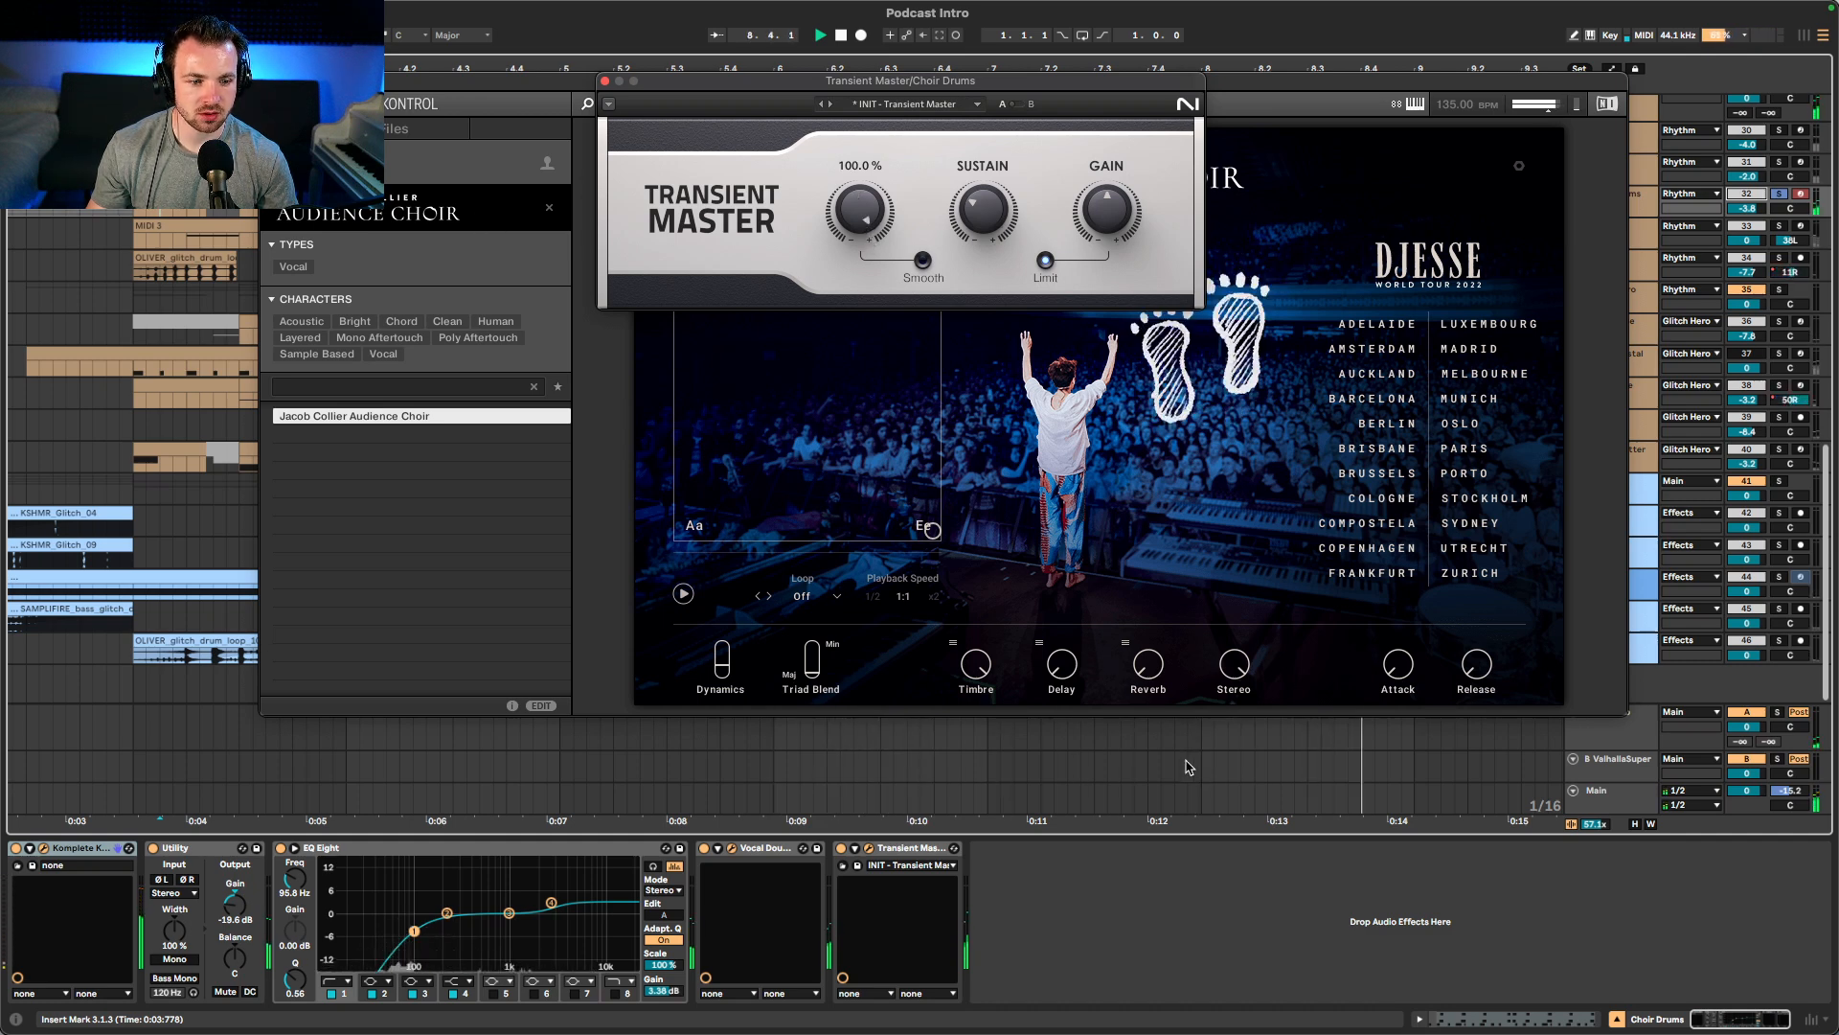
left_click(1778, 198)
key("space")
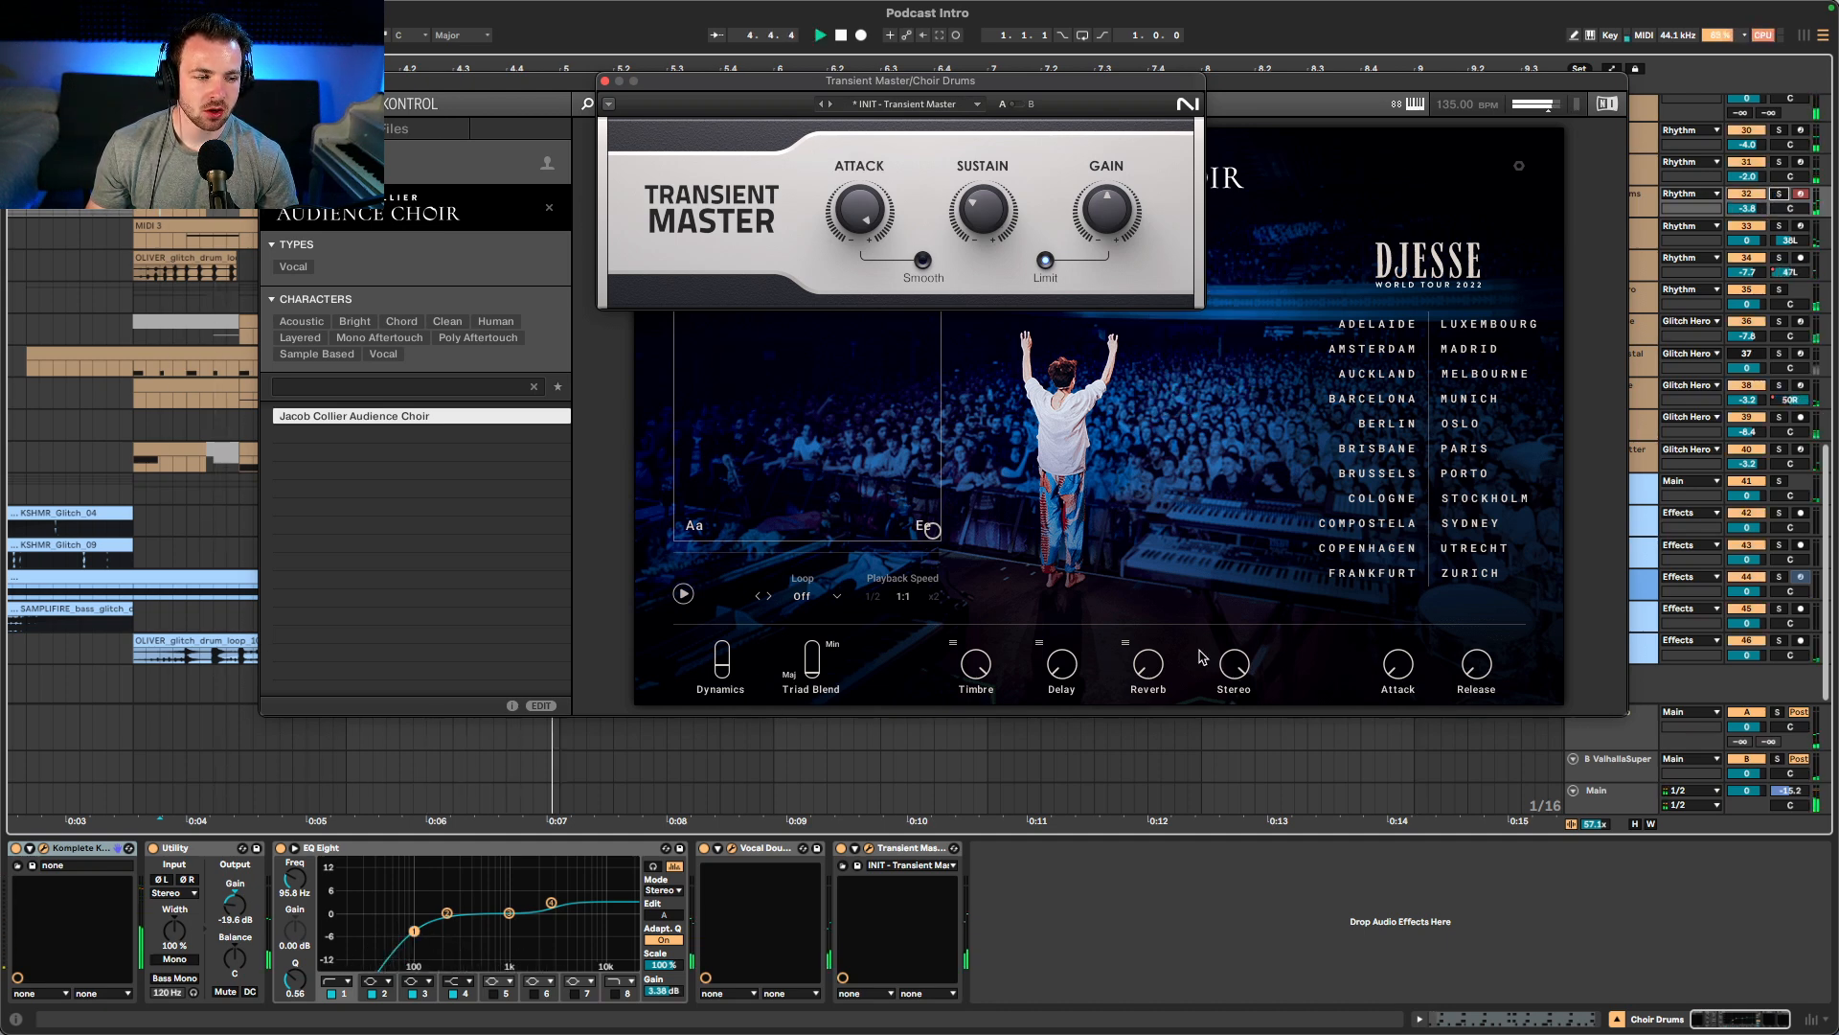
key("space")
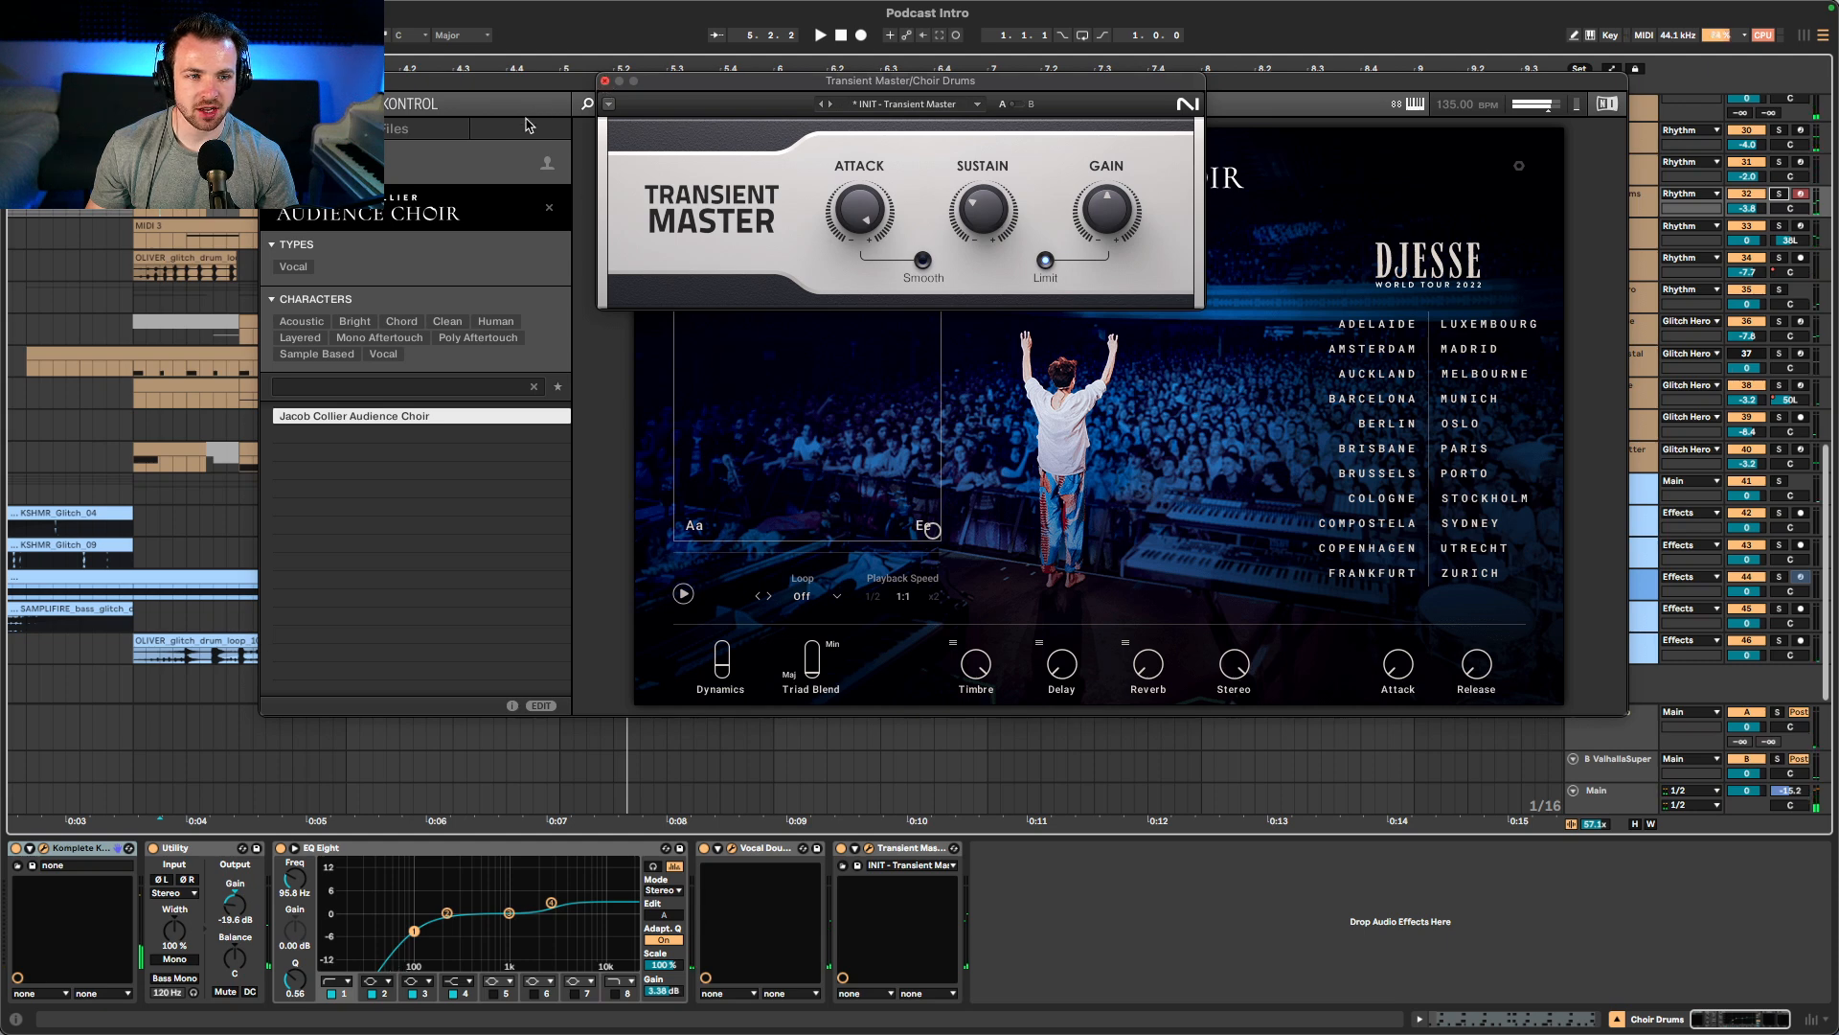
left_click(529, 125)
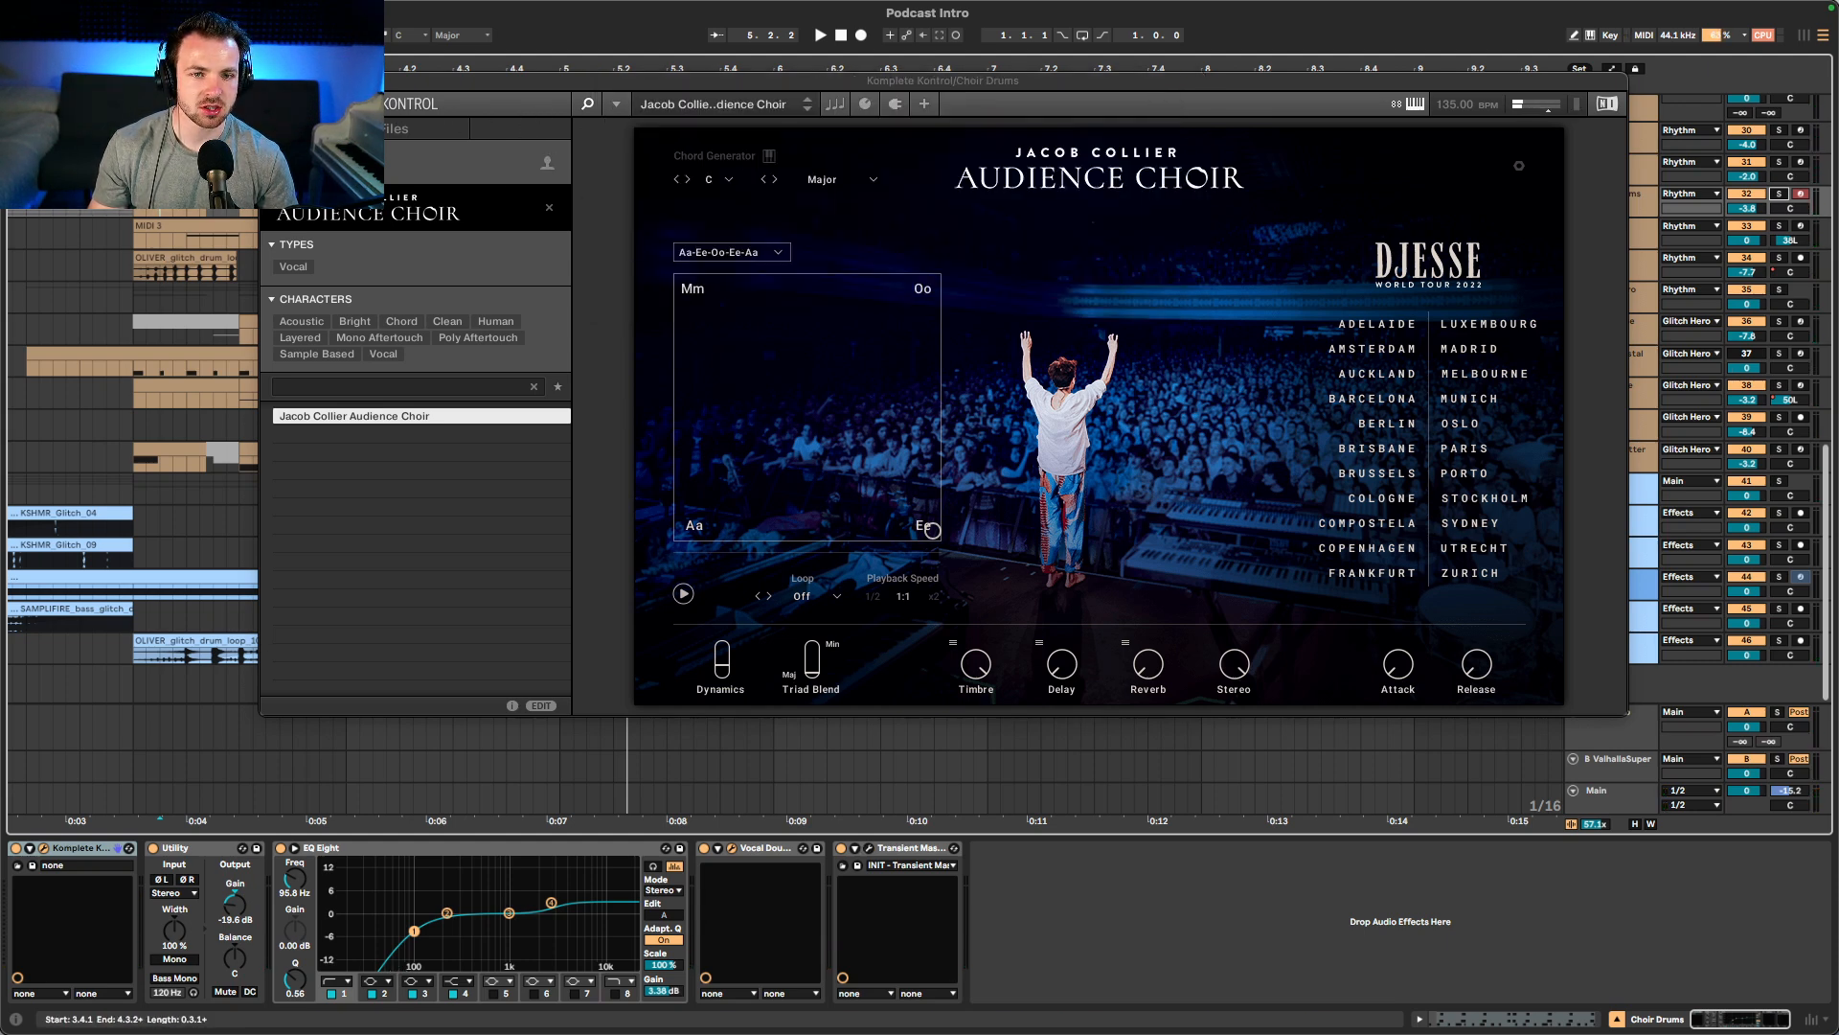
left_click(269, 81)
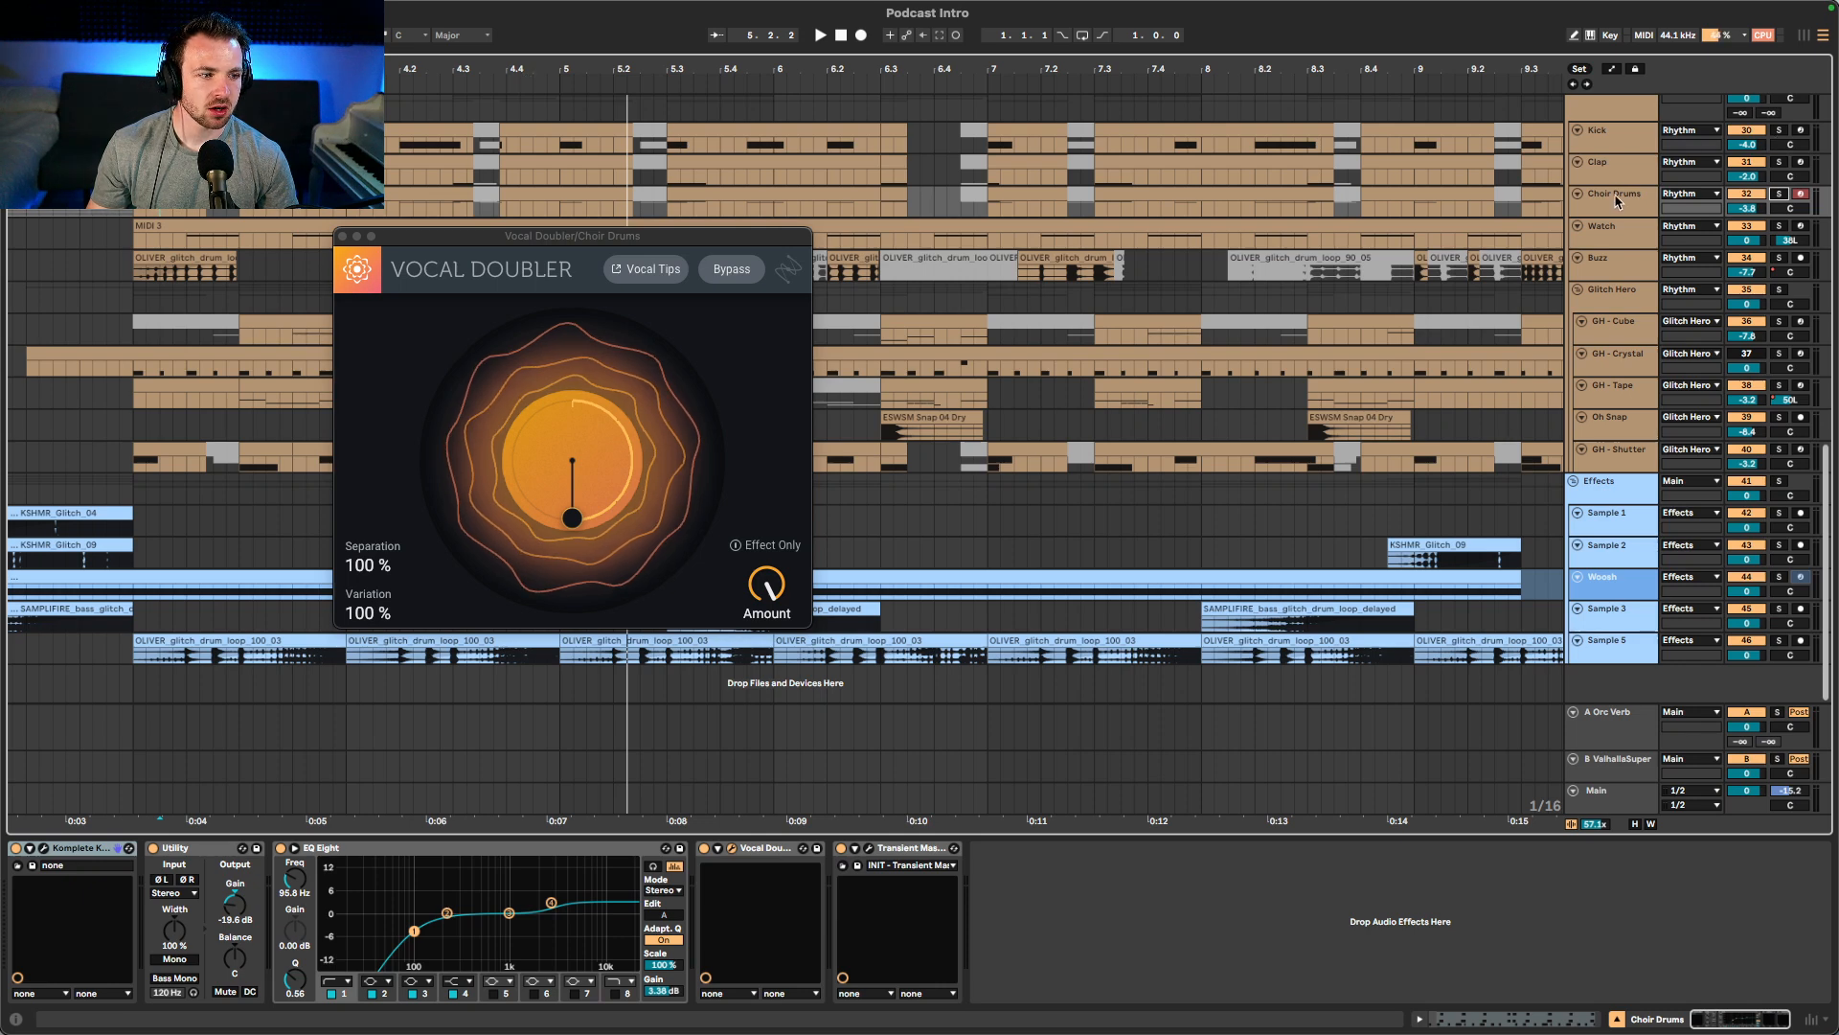
- Lower the Kick track to -5.5 dB and the Clap track to -3.5 dB together while playing the mix
left_click(1625, 168)
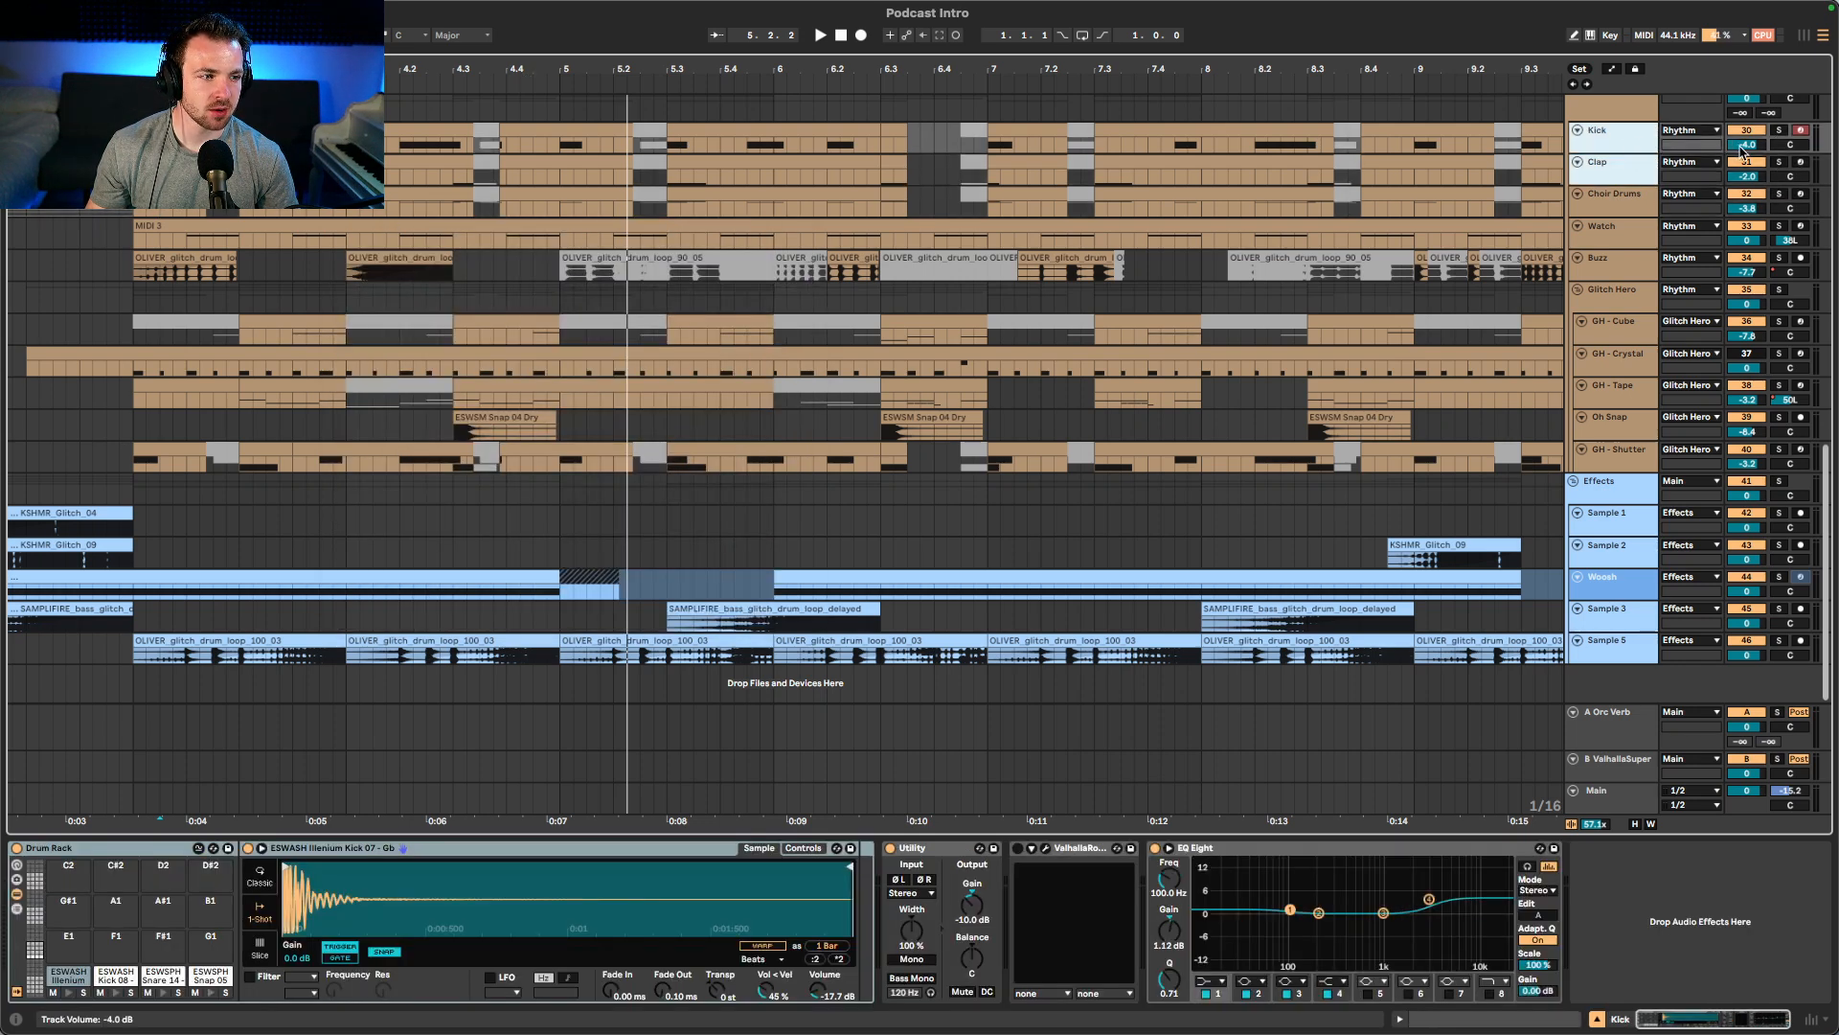
left_click_drag(1741, 149, 1741, 155)
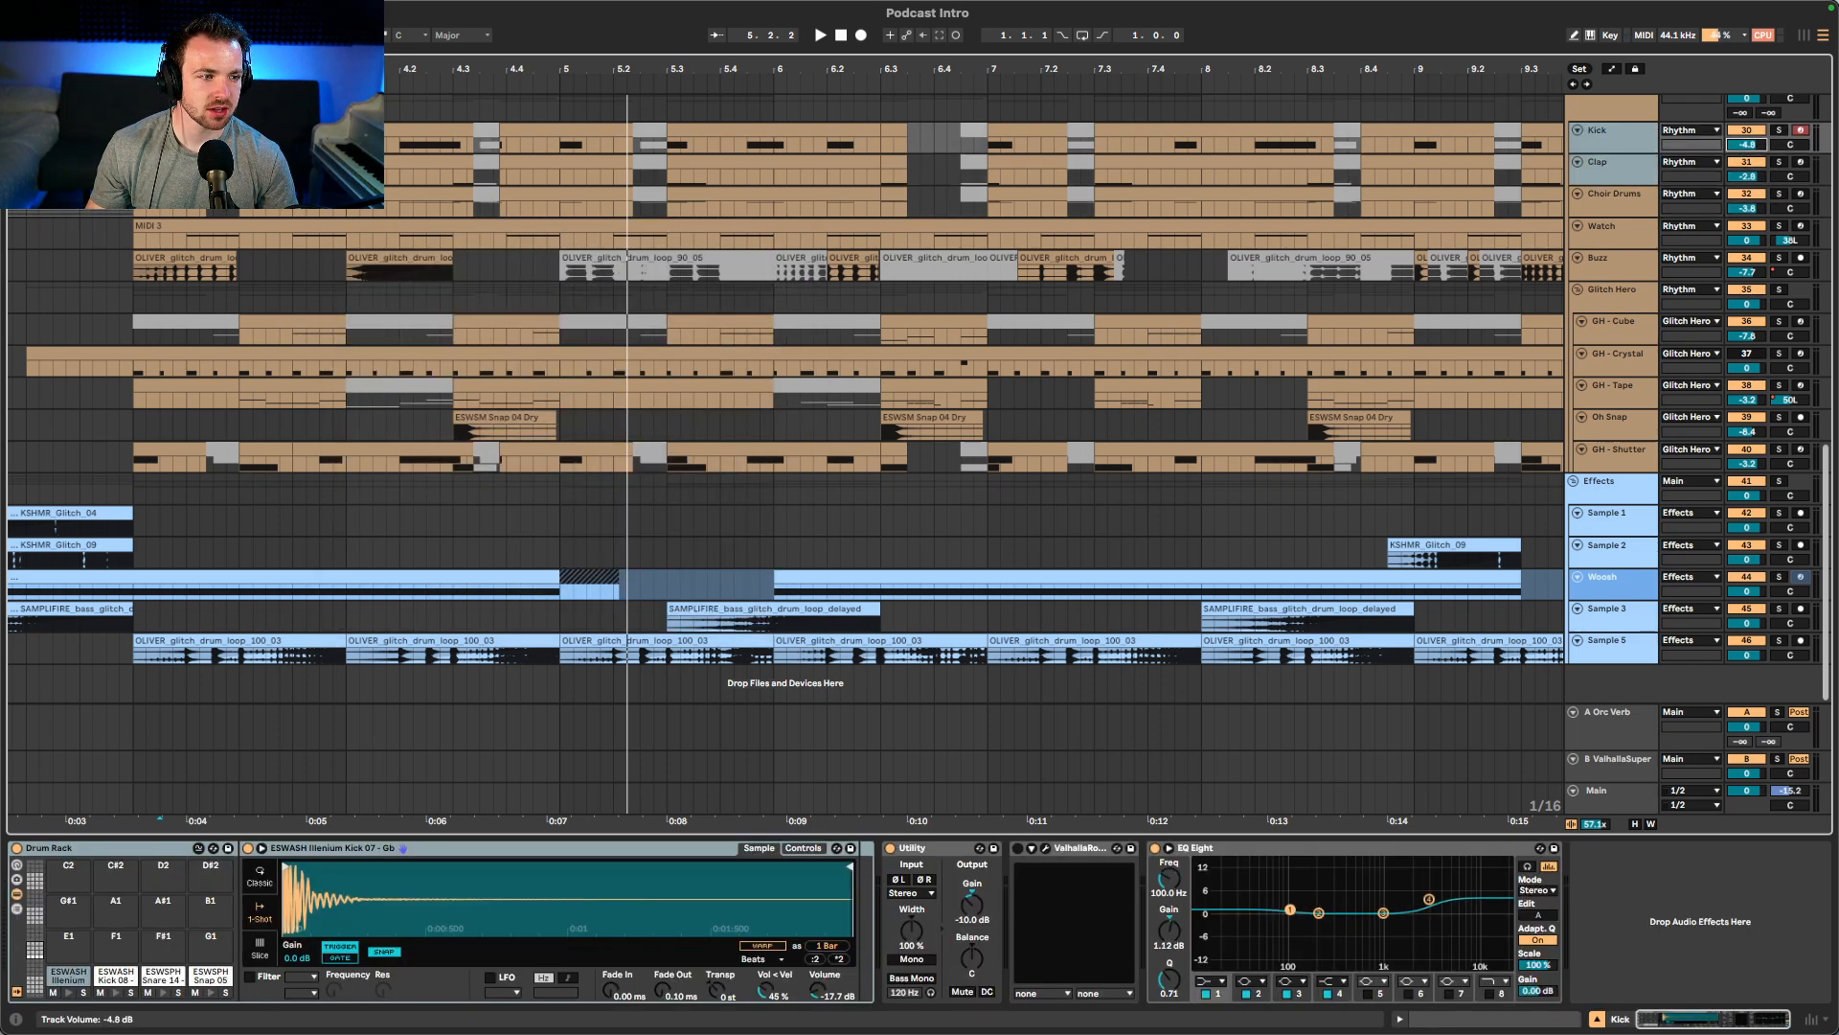
key("space")
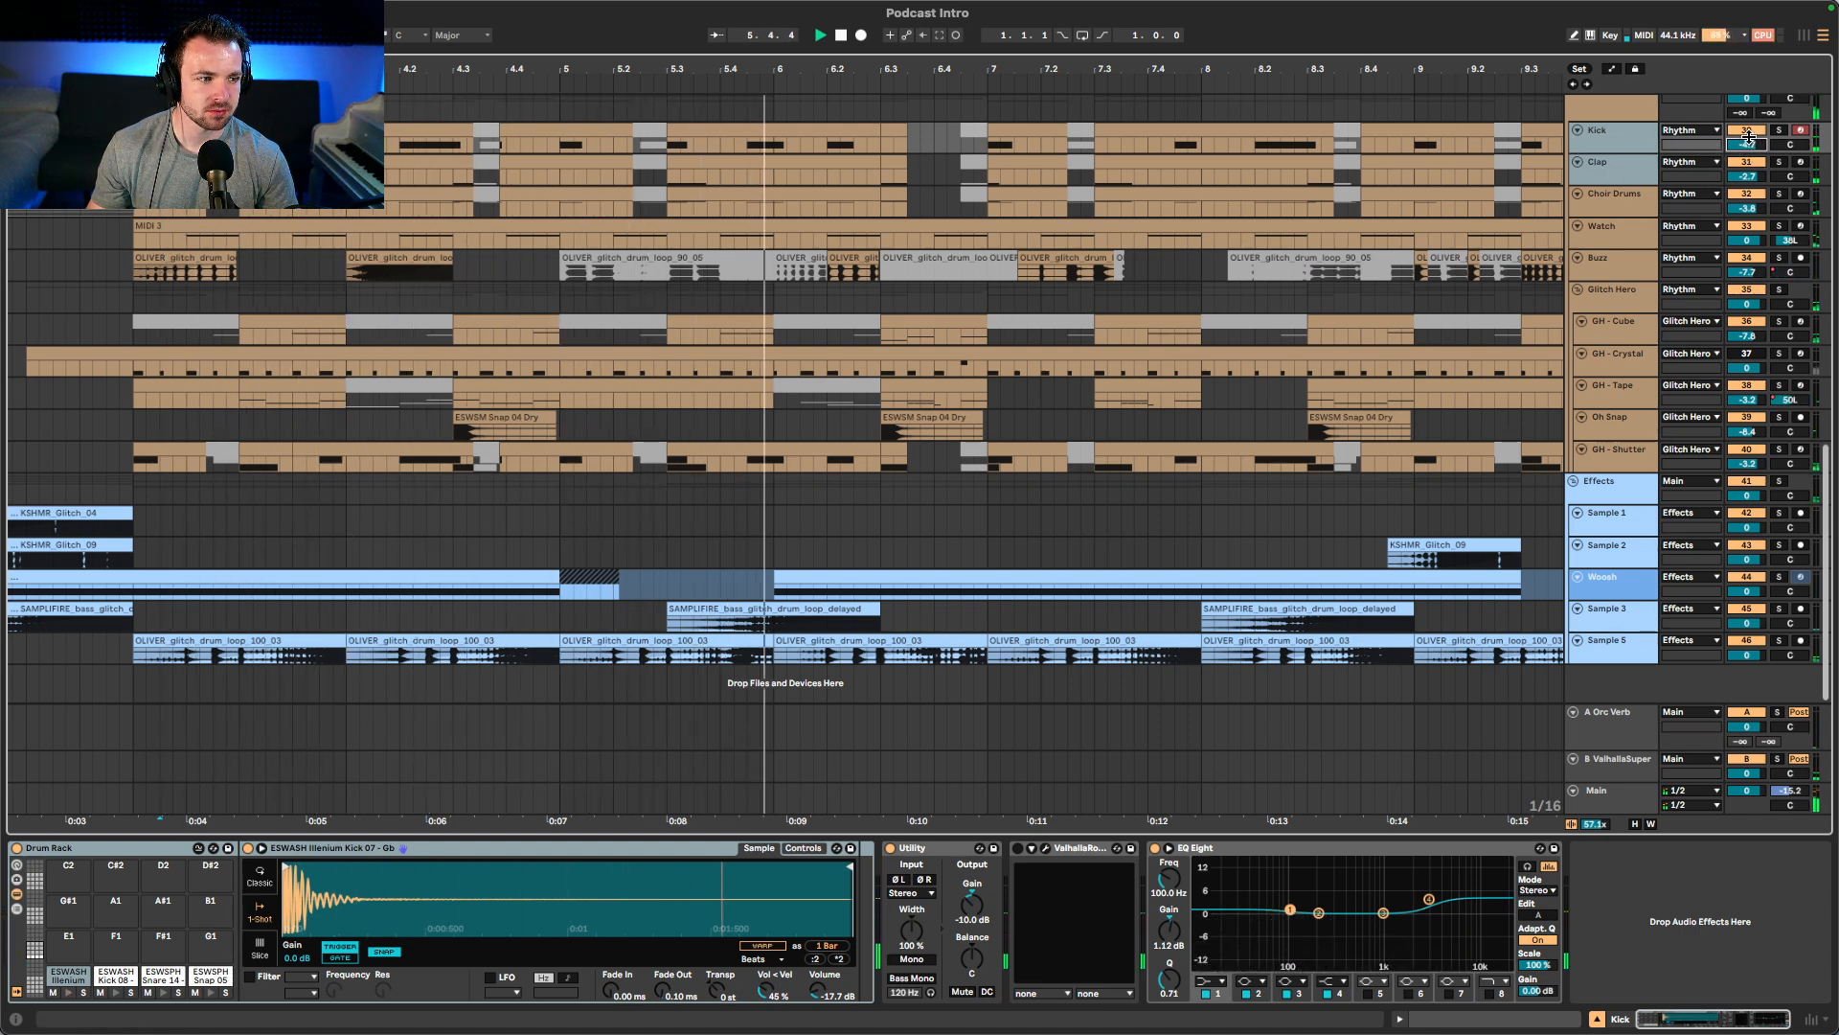
left_click_drag(1749, 144, 1749, 154)
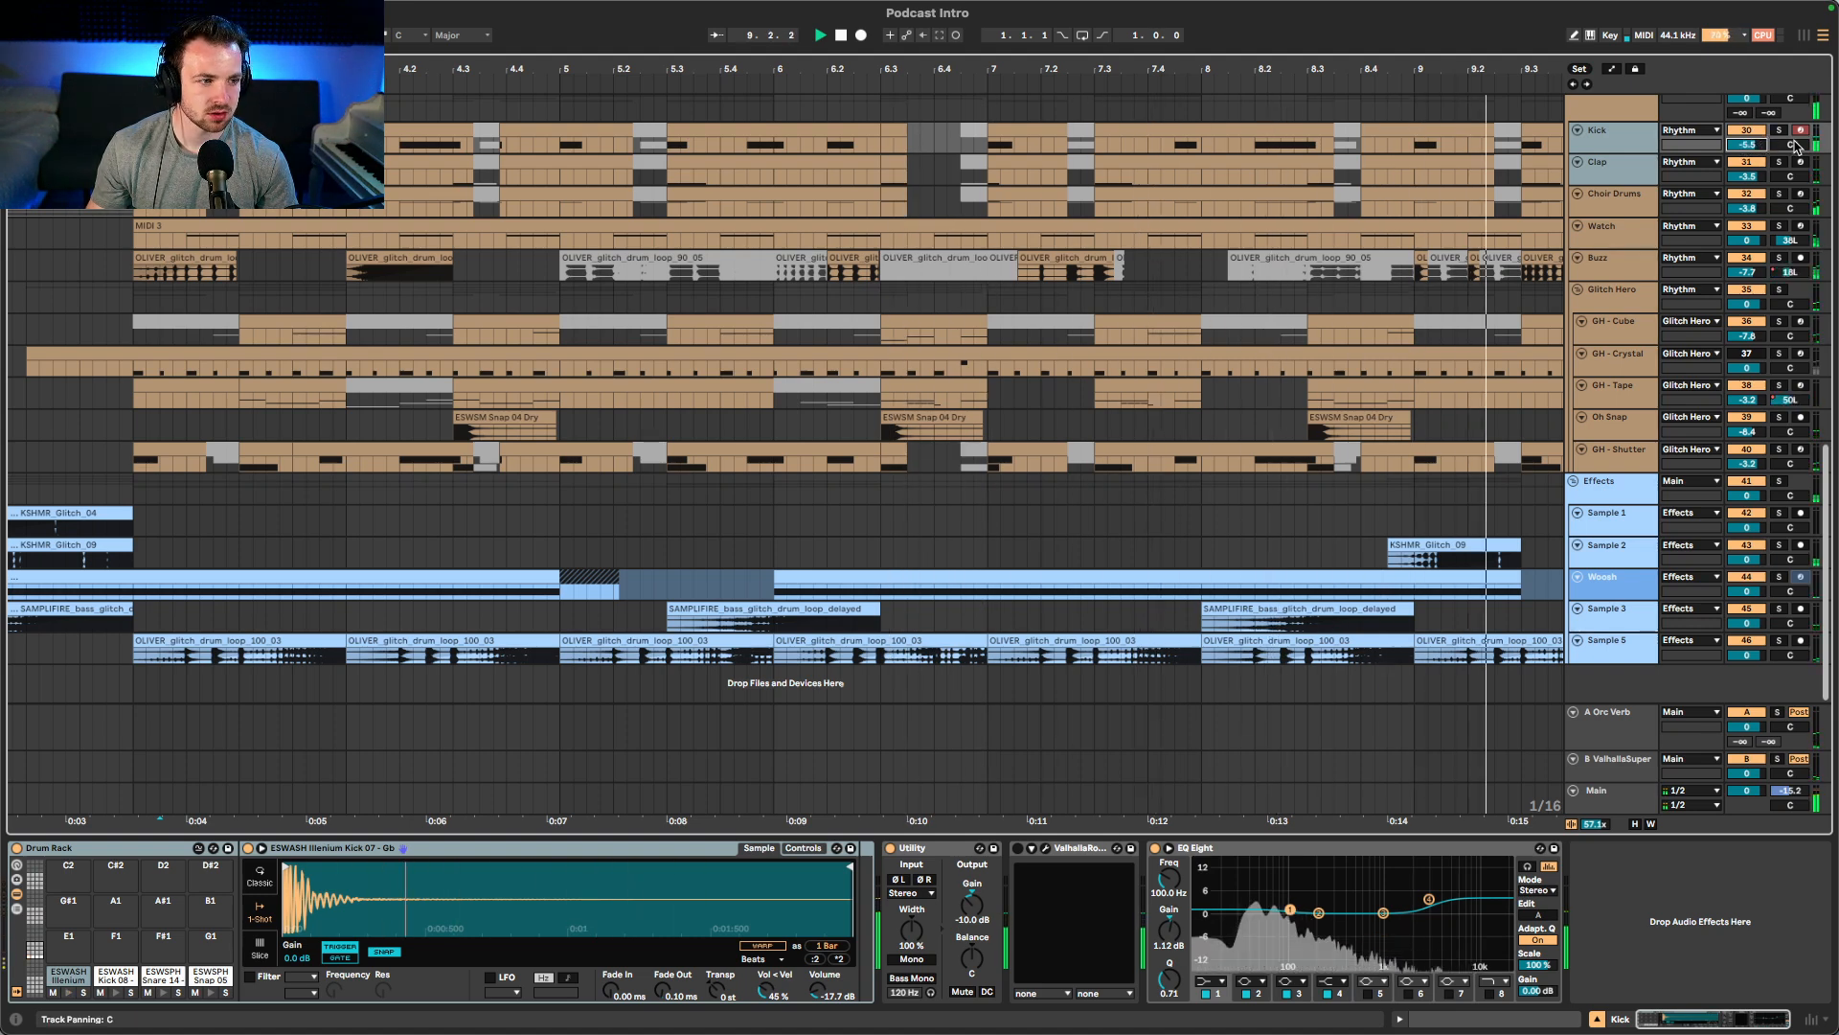
key("space")
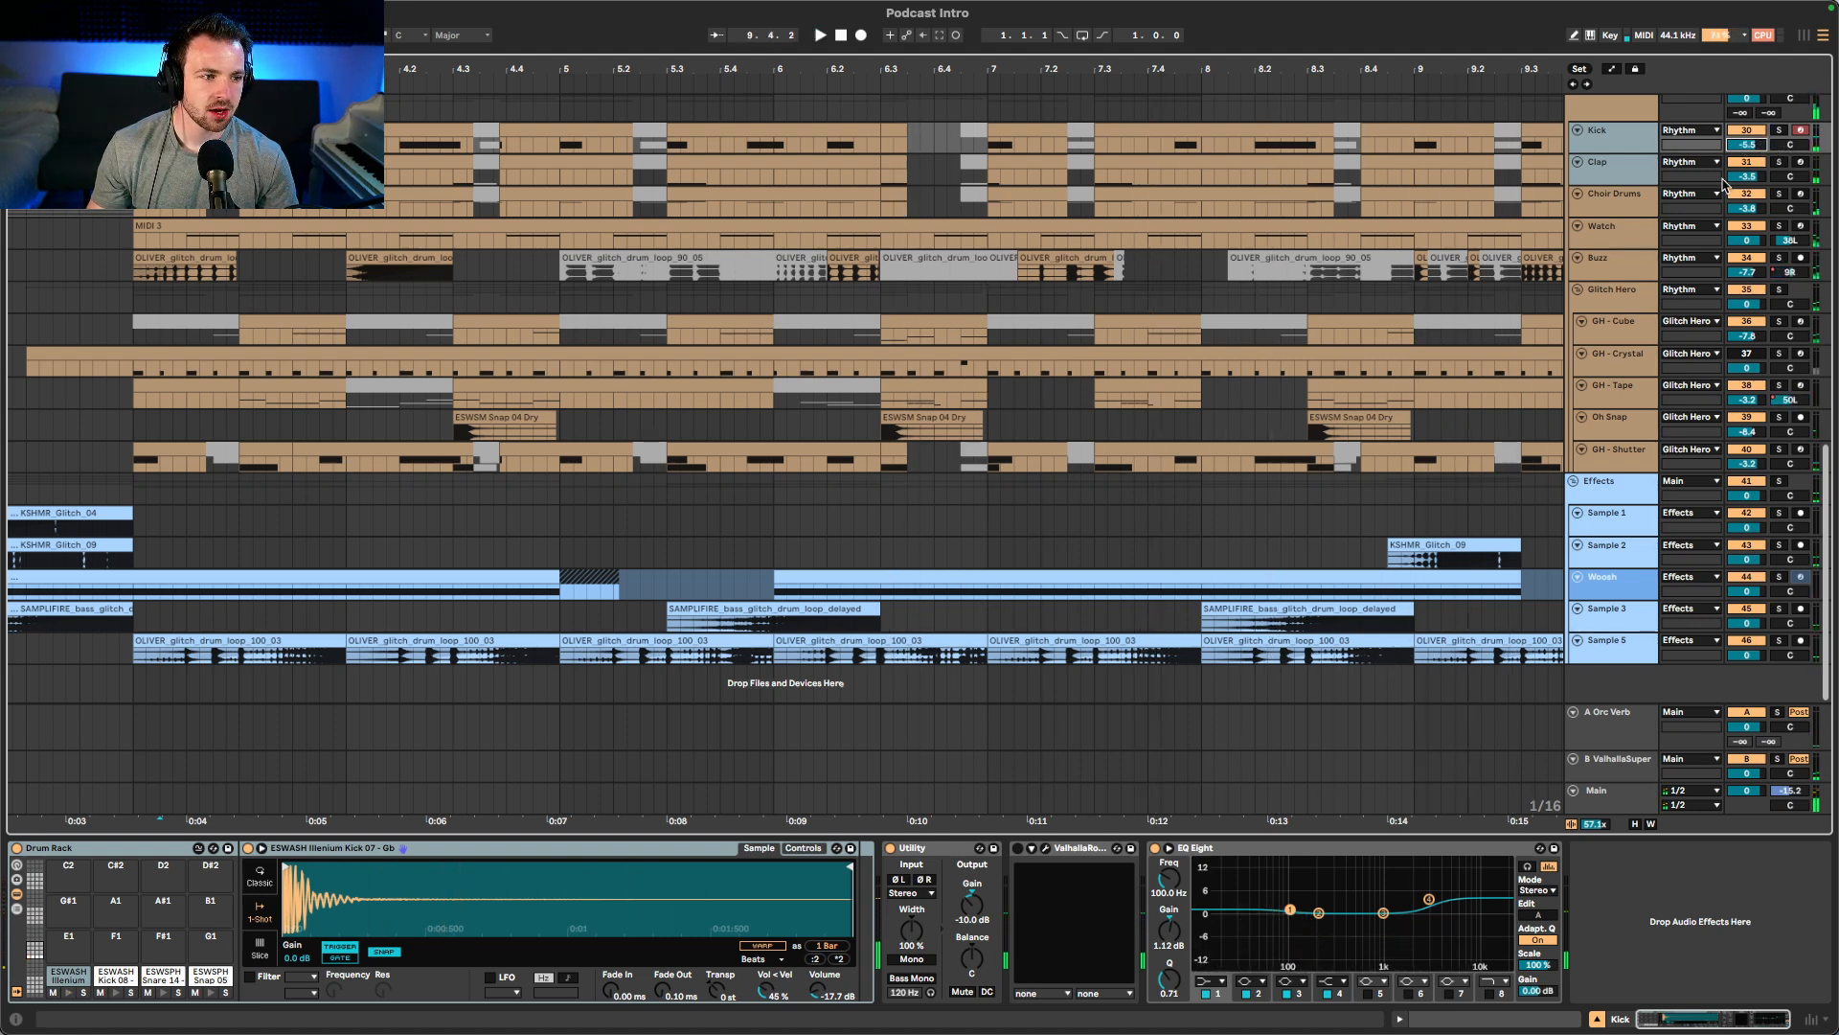
- Audition the Watch track in solo from 3.1.1, and play the full mix with it deactivated
left_click(1604, 197)
left_click(1602, 228)
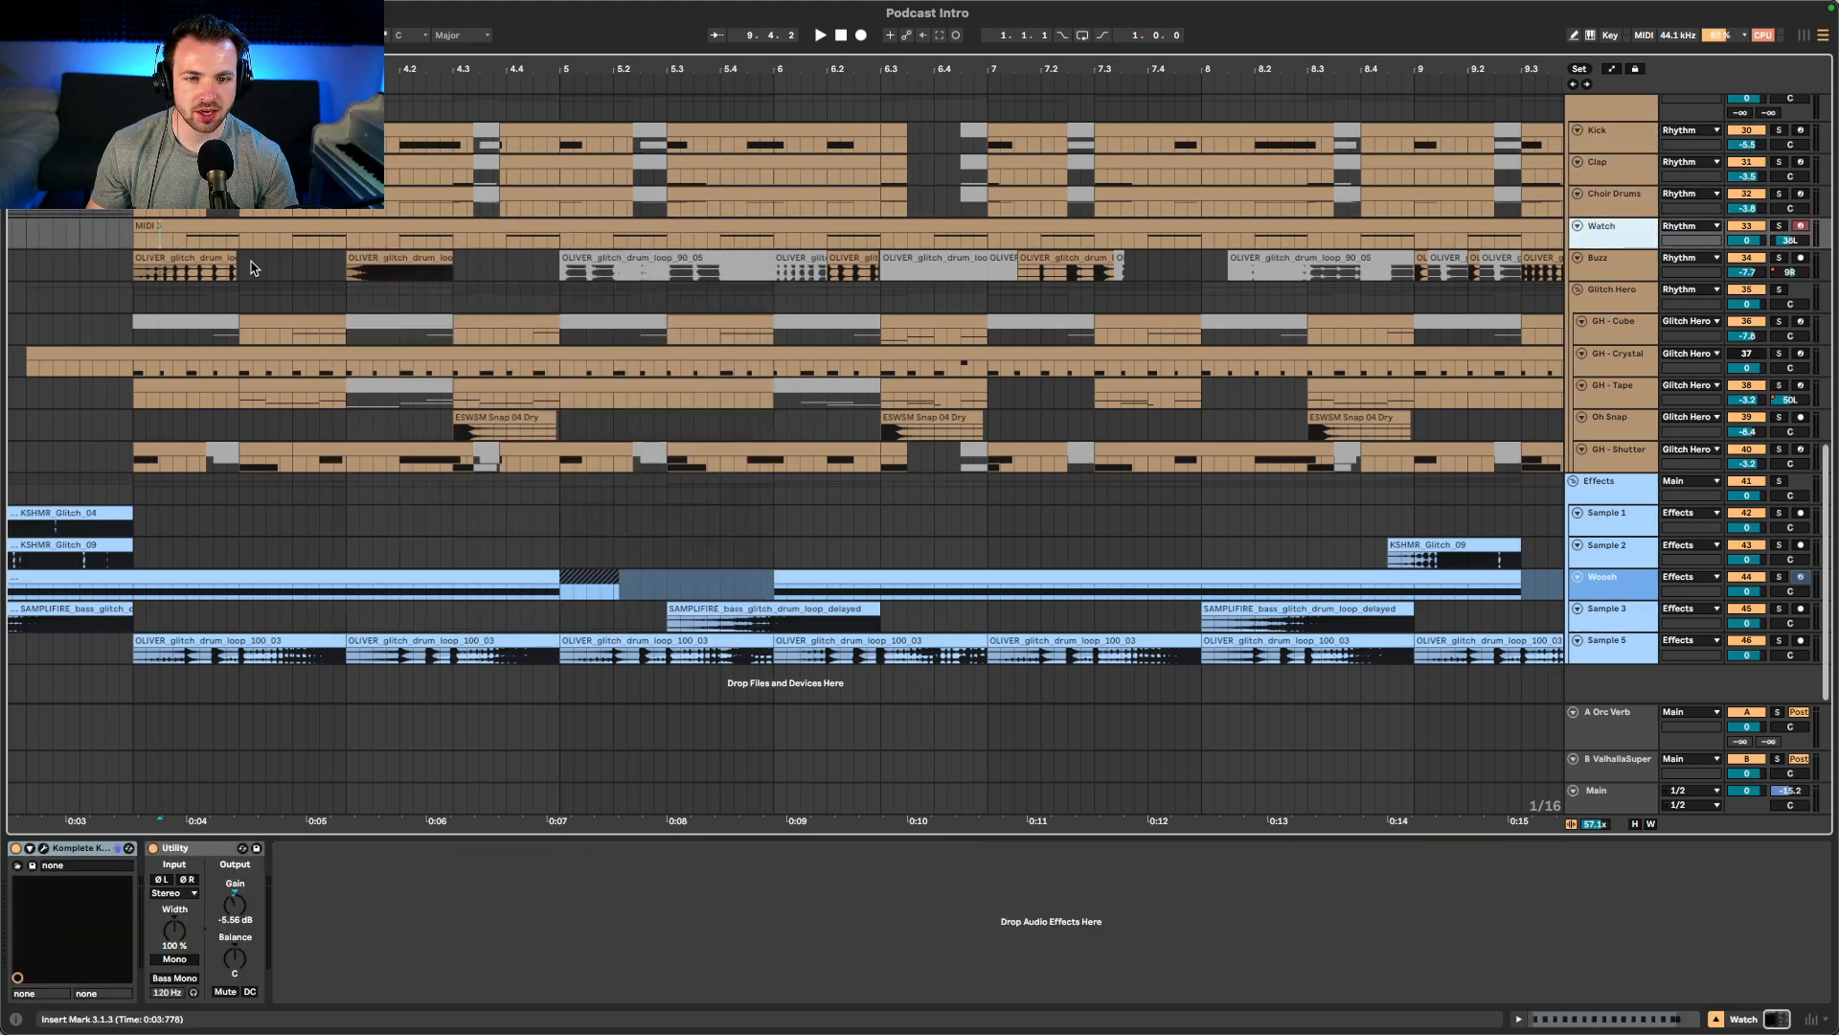
left_click(142, 252)
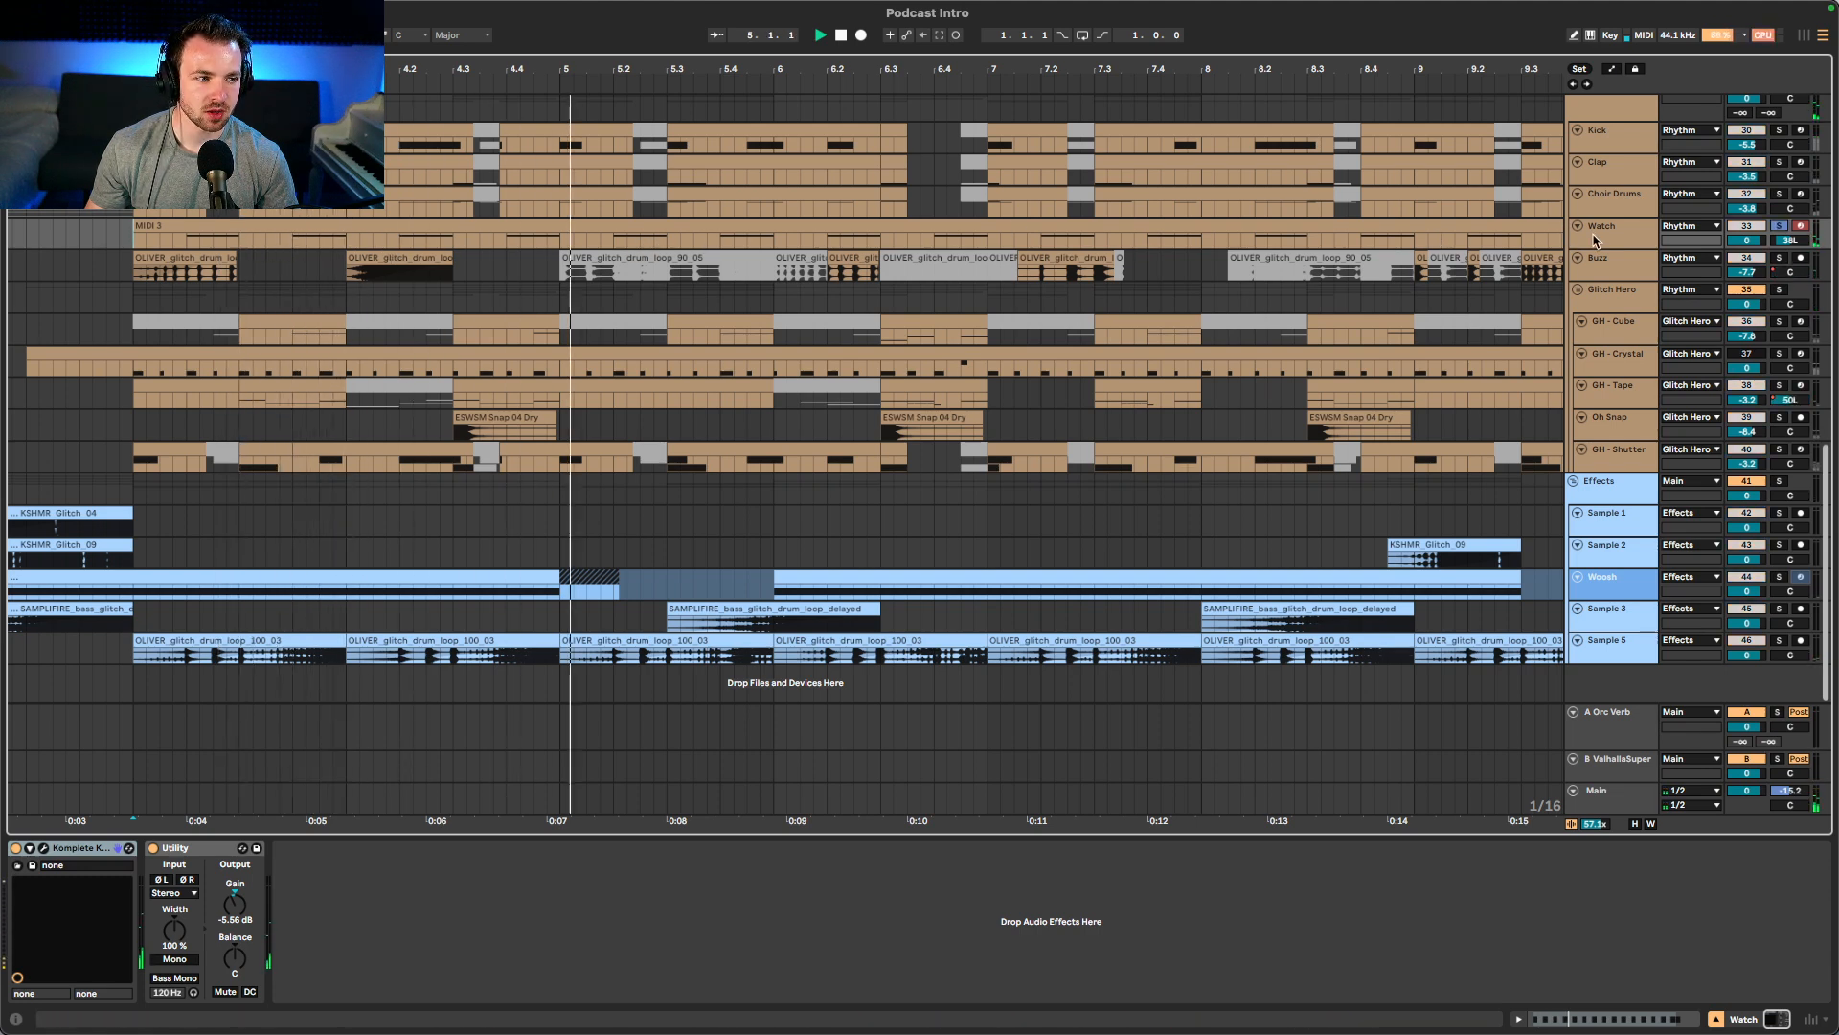
left_click(1642, 726)
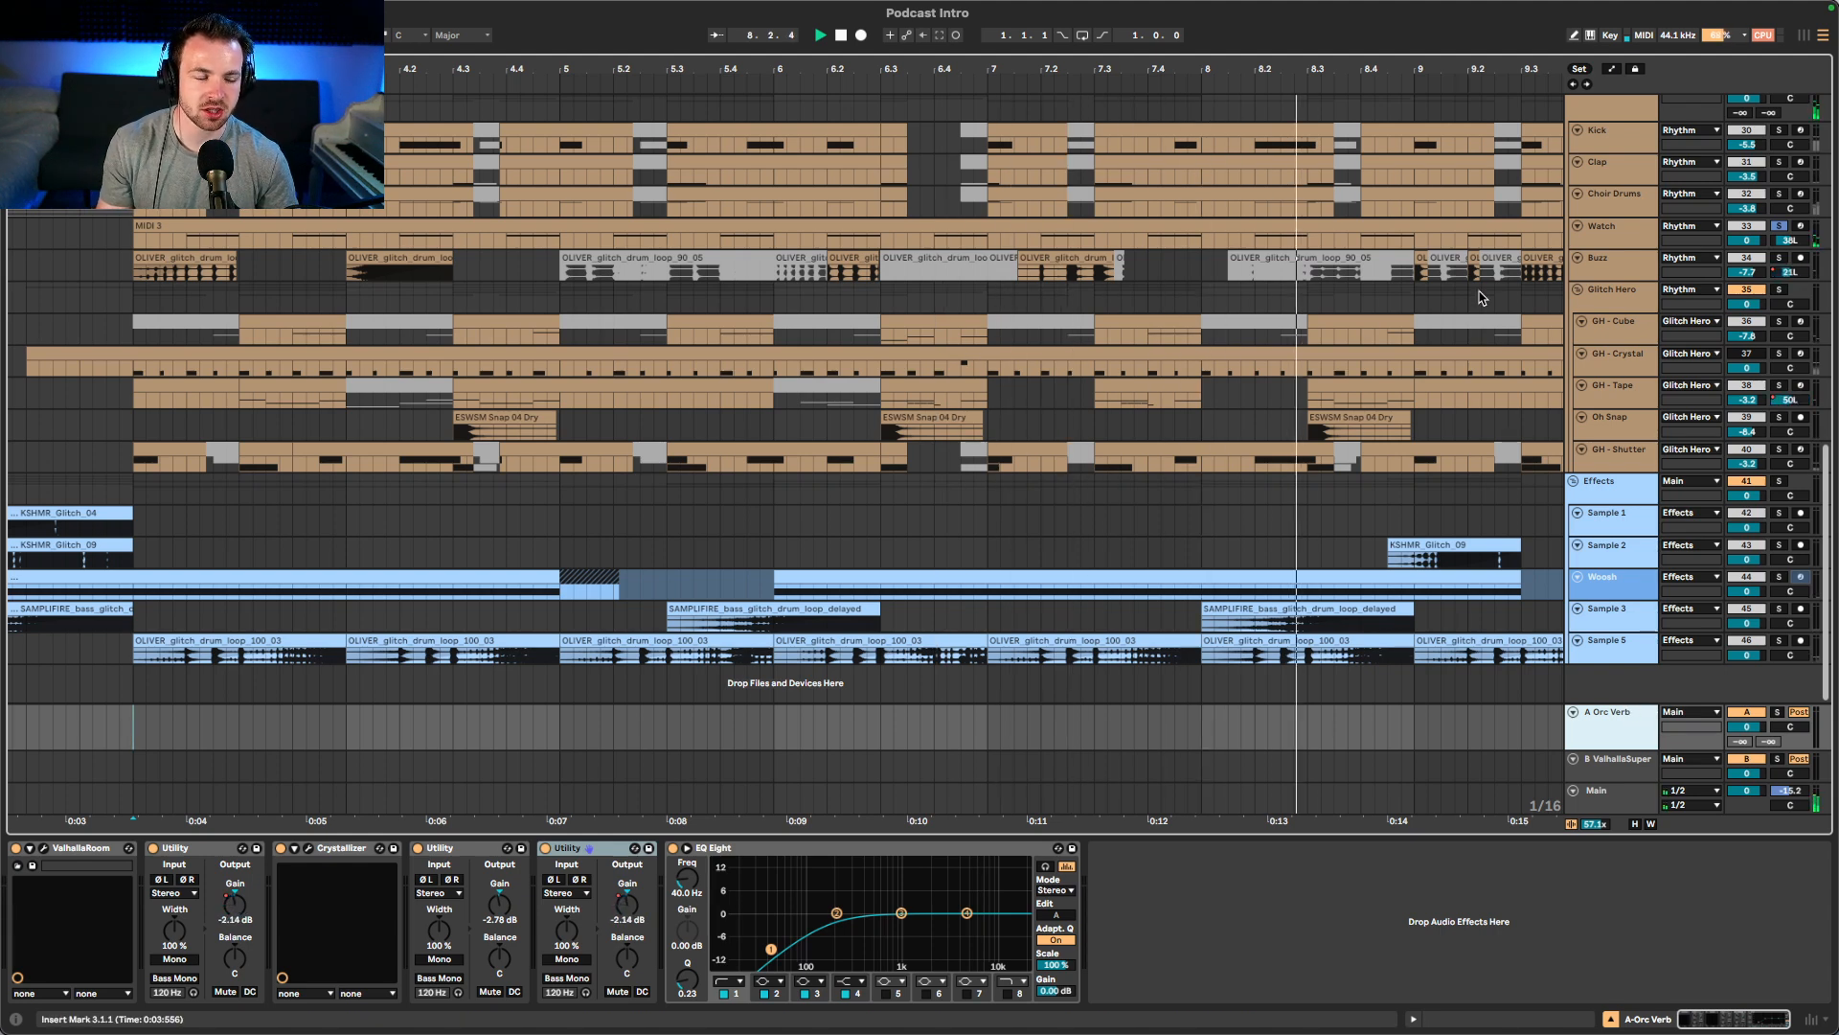
left_click(1778, 227)
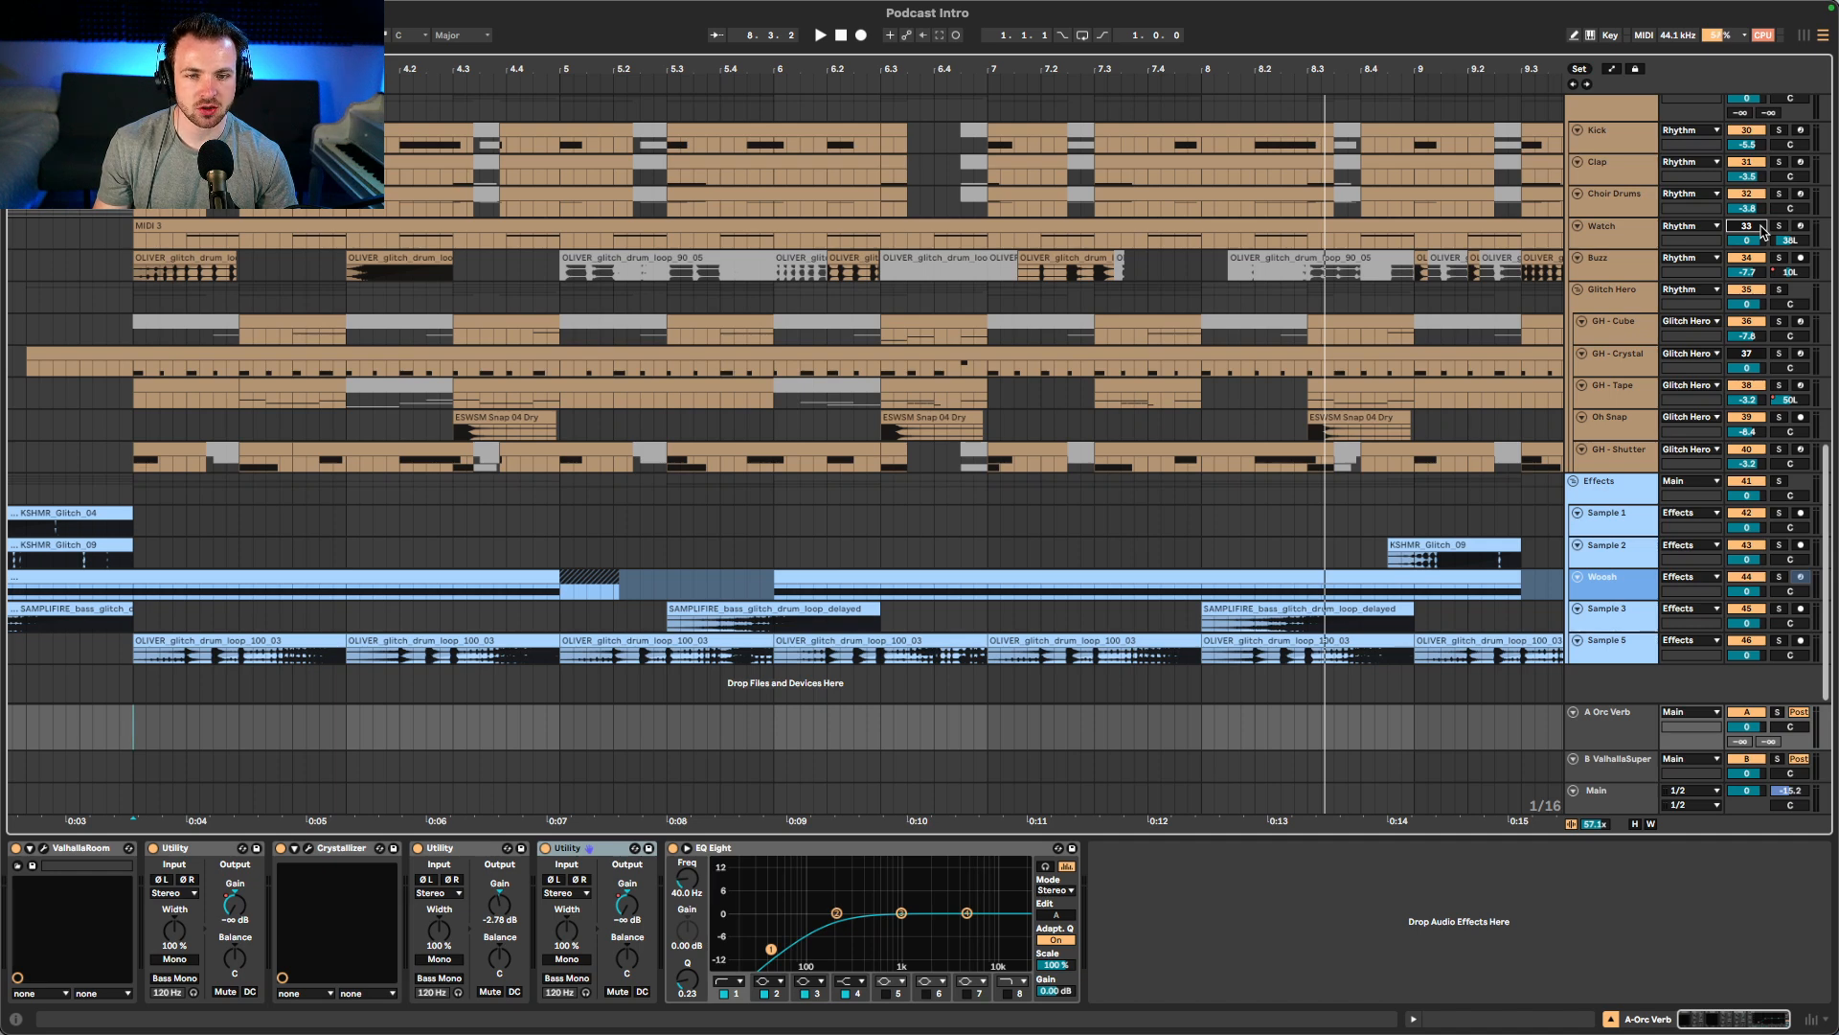
key("space")
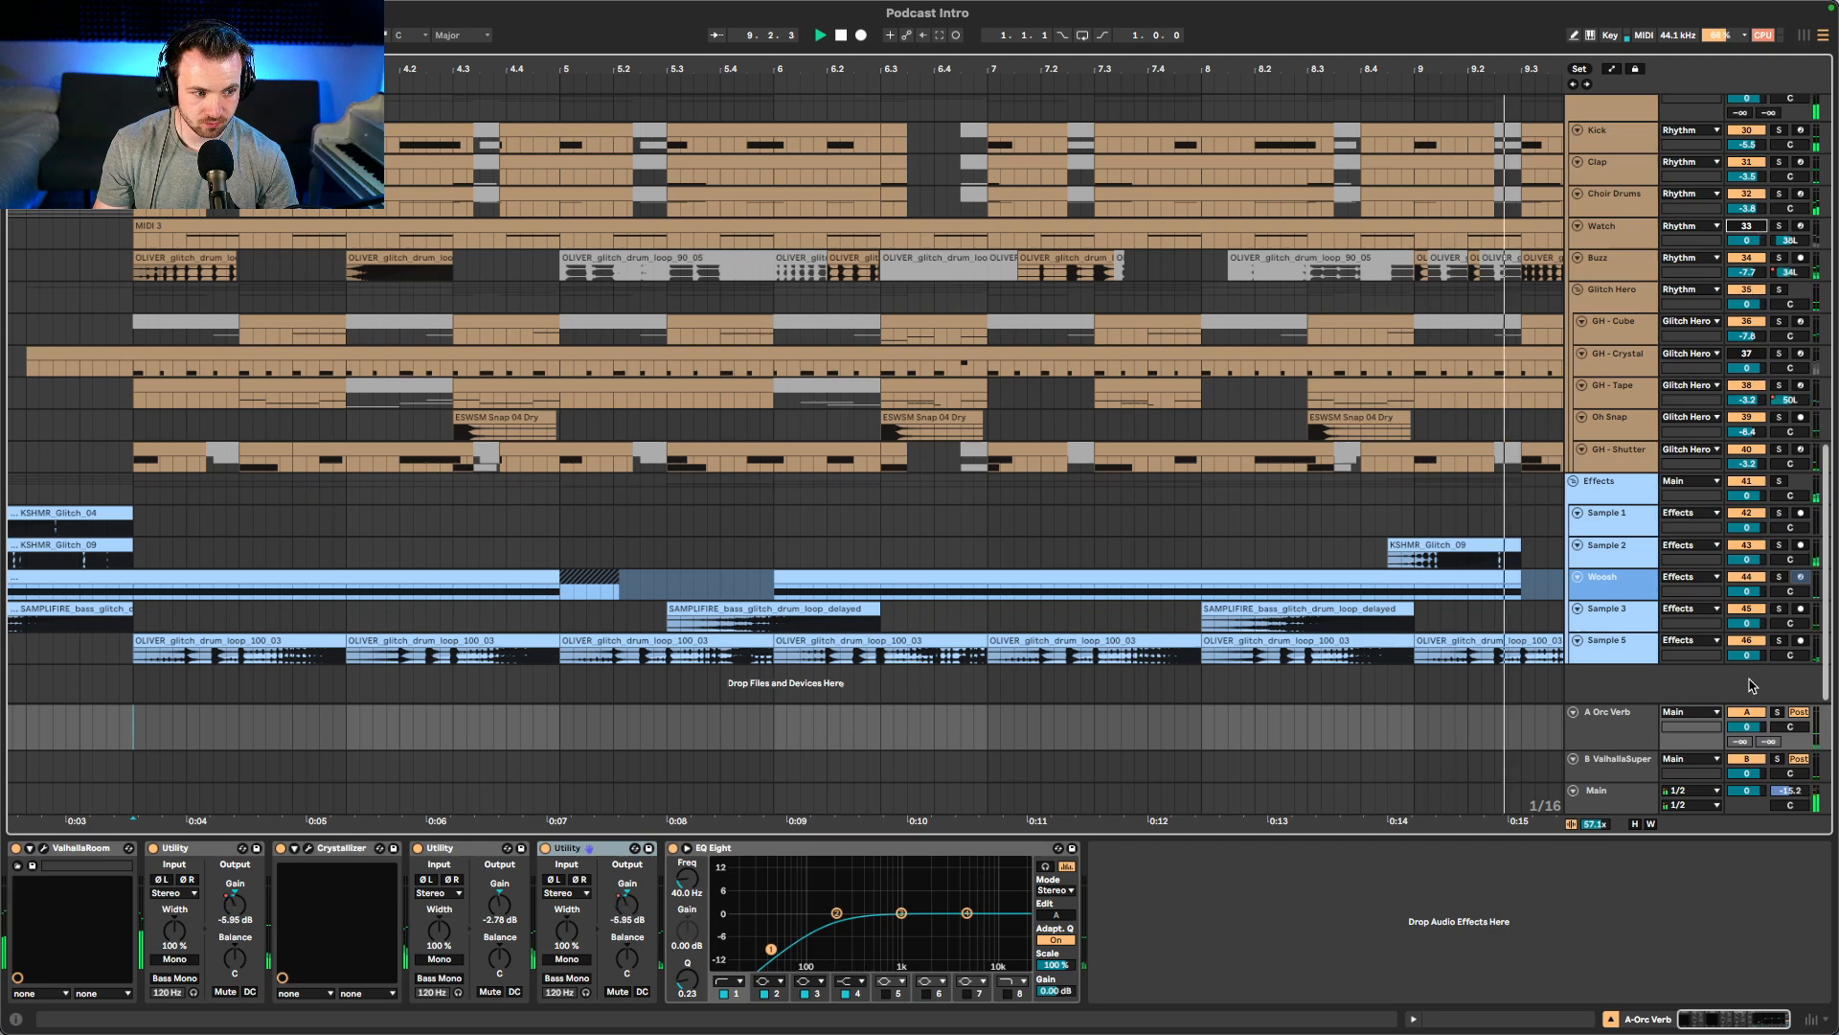
- Compare the mix with Sample 5 off and on, and lower that track's volume to -5.5 dB
left_click(1651, 659)
left_click(1743, 641)
key("space")
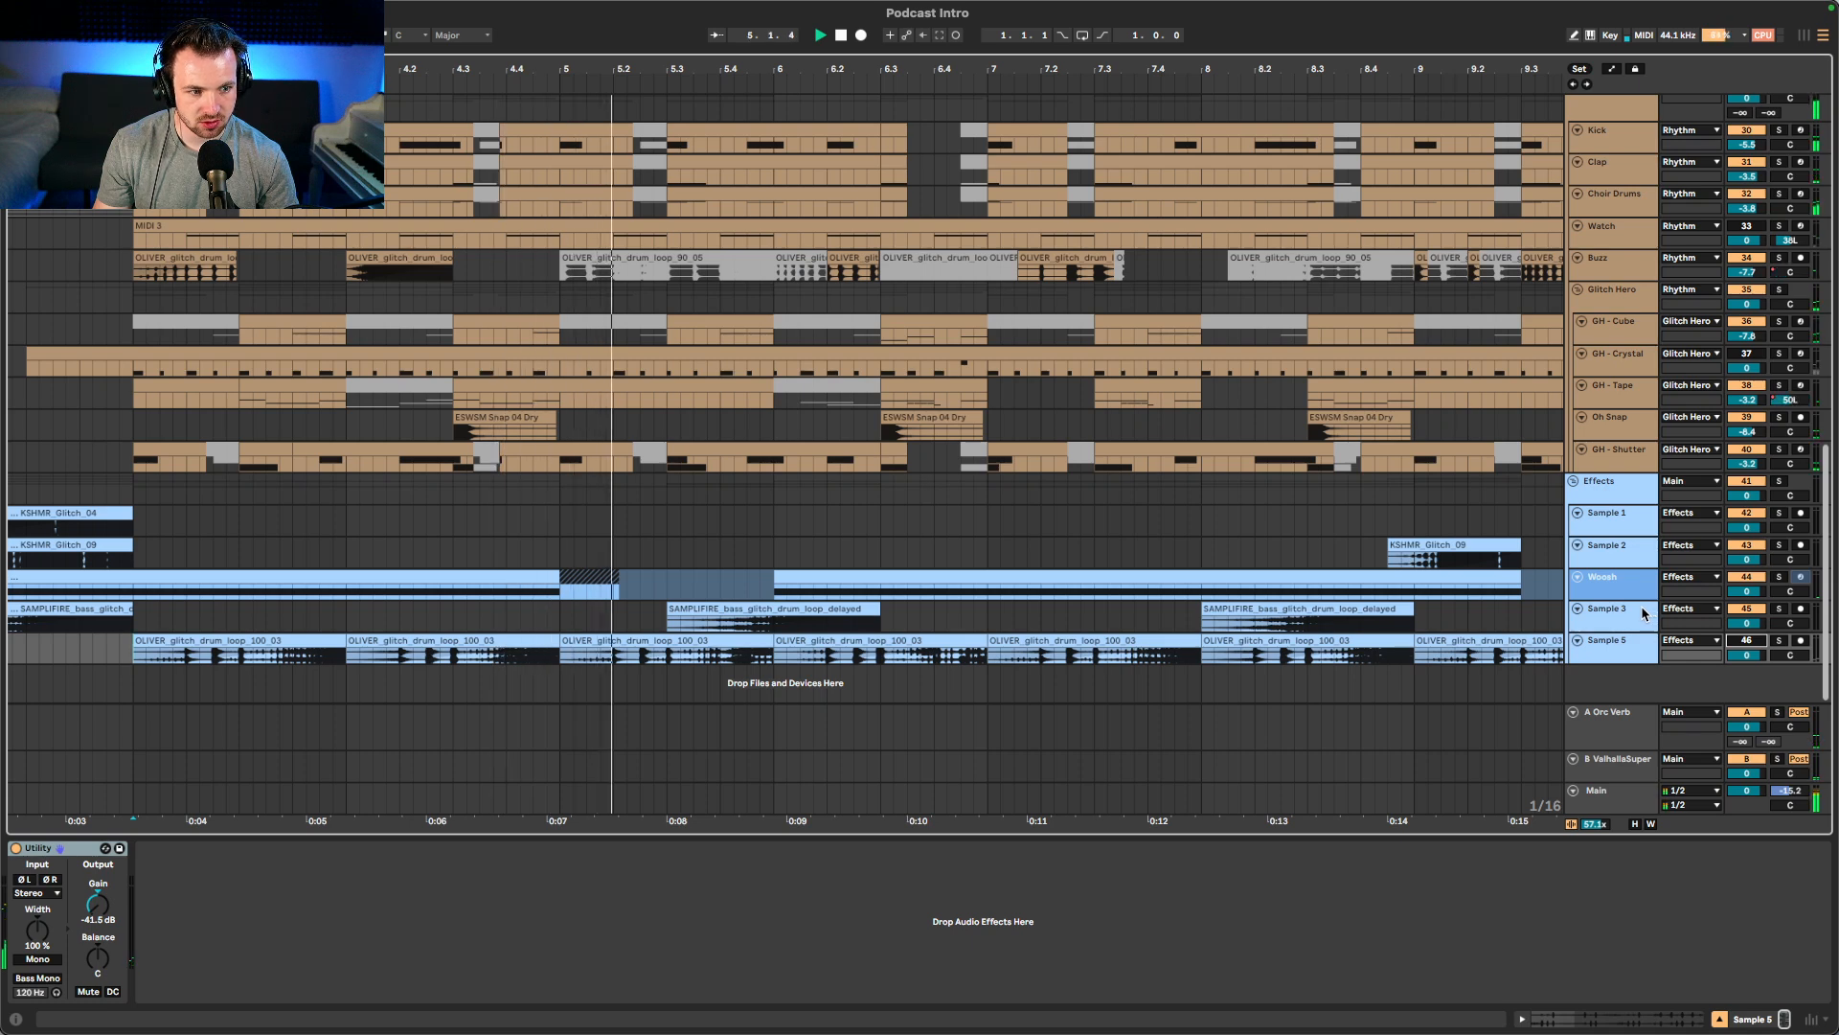
left_click_drag(1744, 655, 1745, 667)
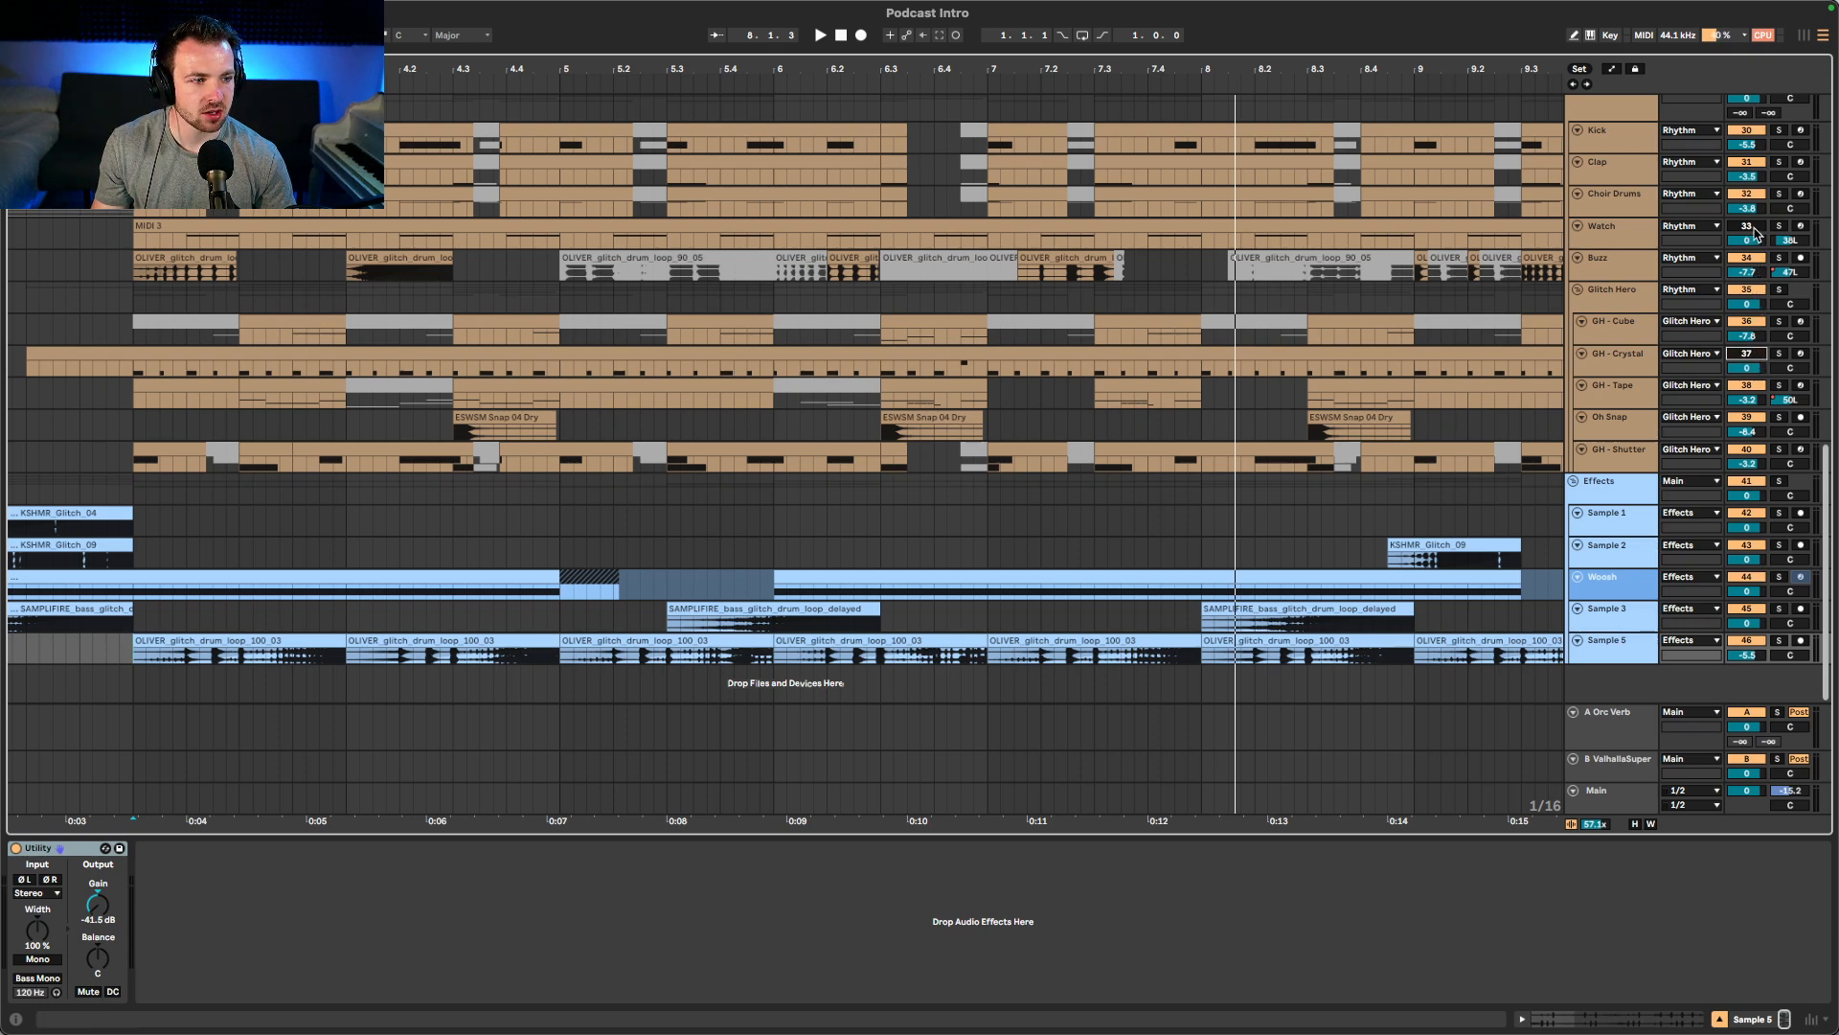
- Compare the mix with the Watch track off and on, and examine its Watchmaker instrument in Komplete Kontrol
key("space")
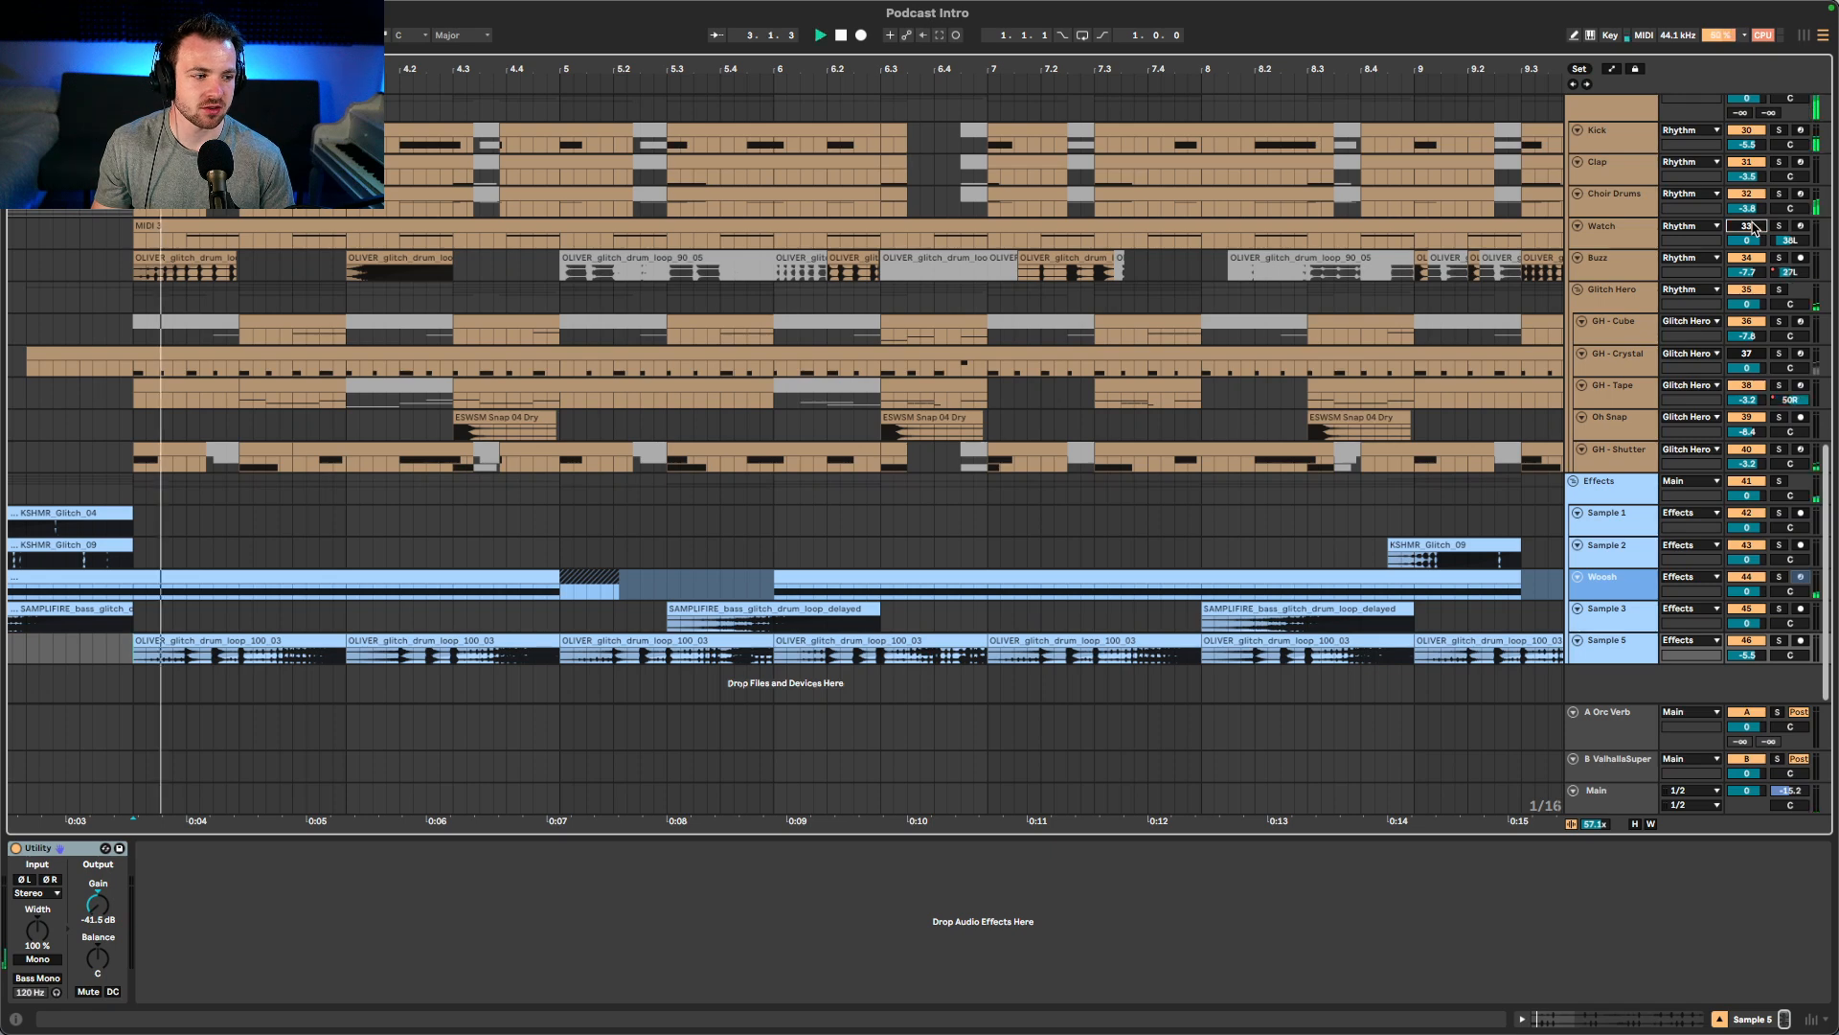
left_click(1648, 232)
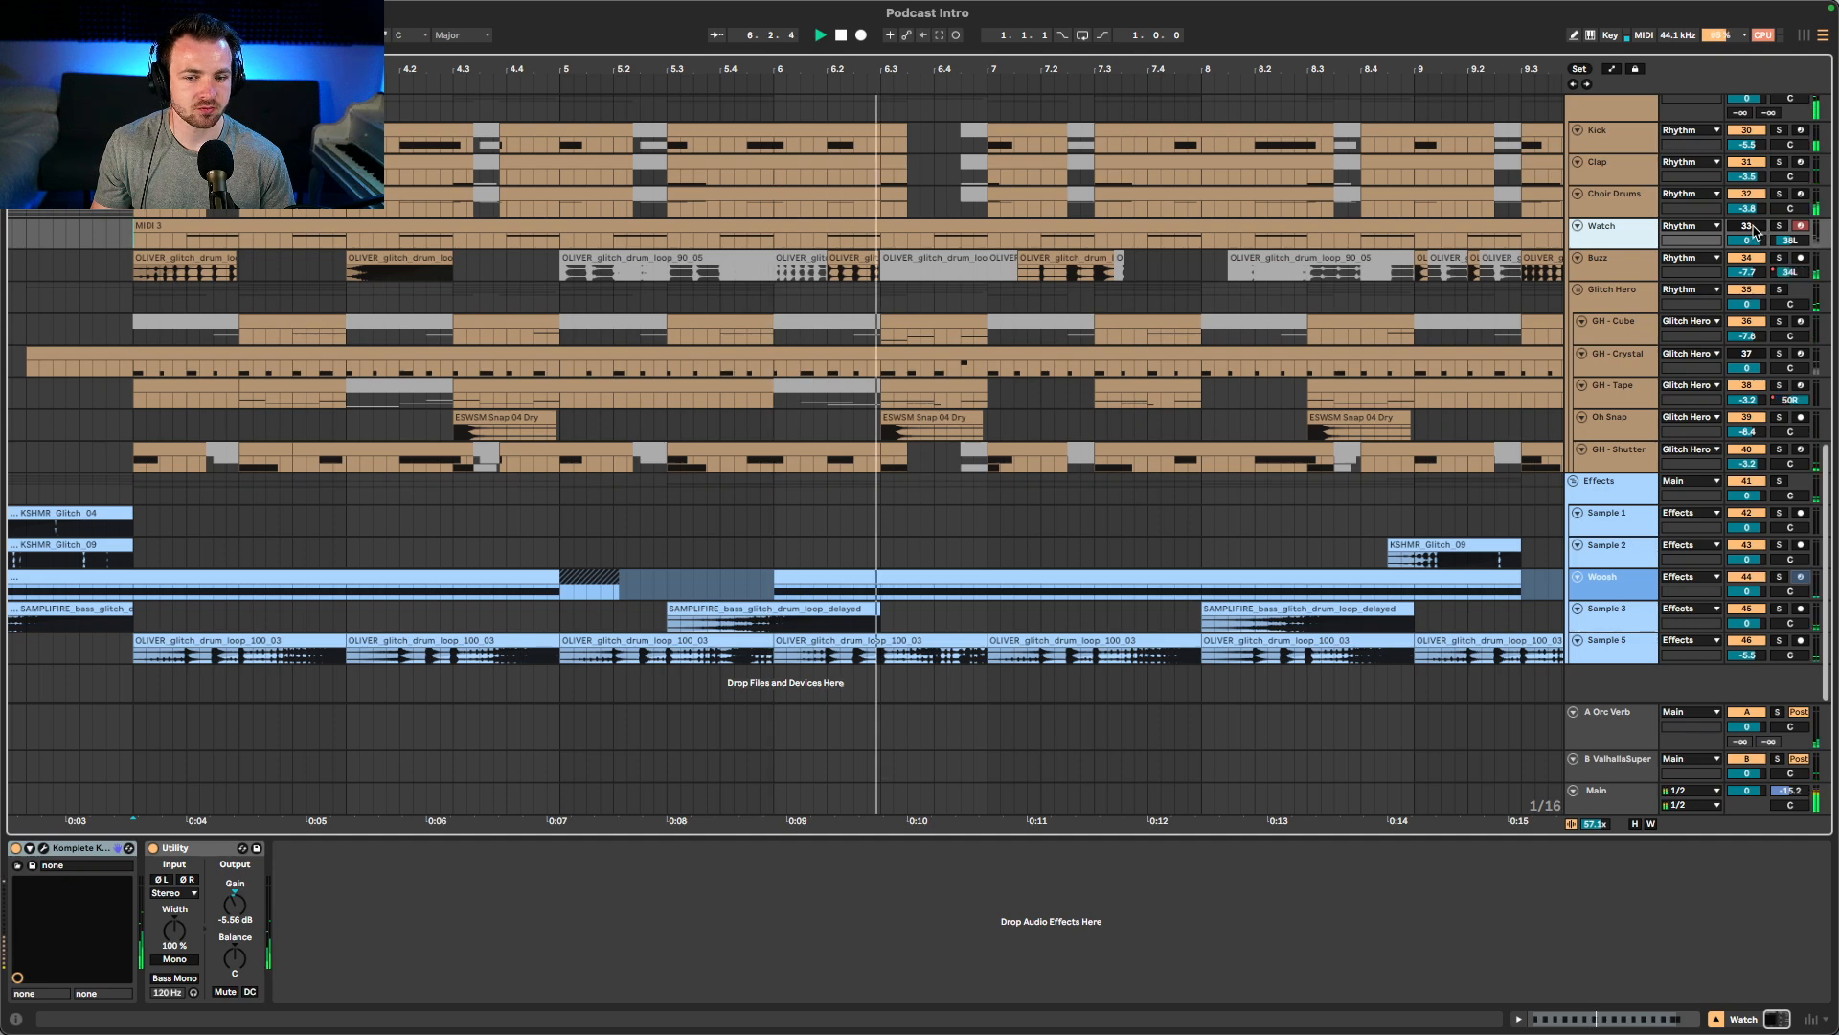
key("space")
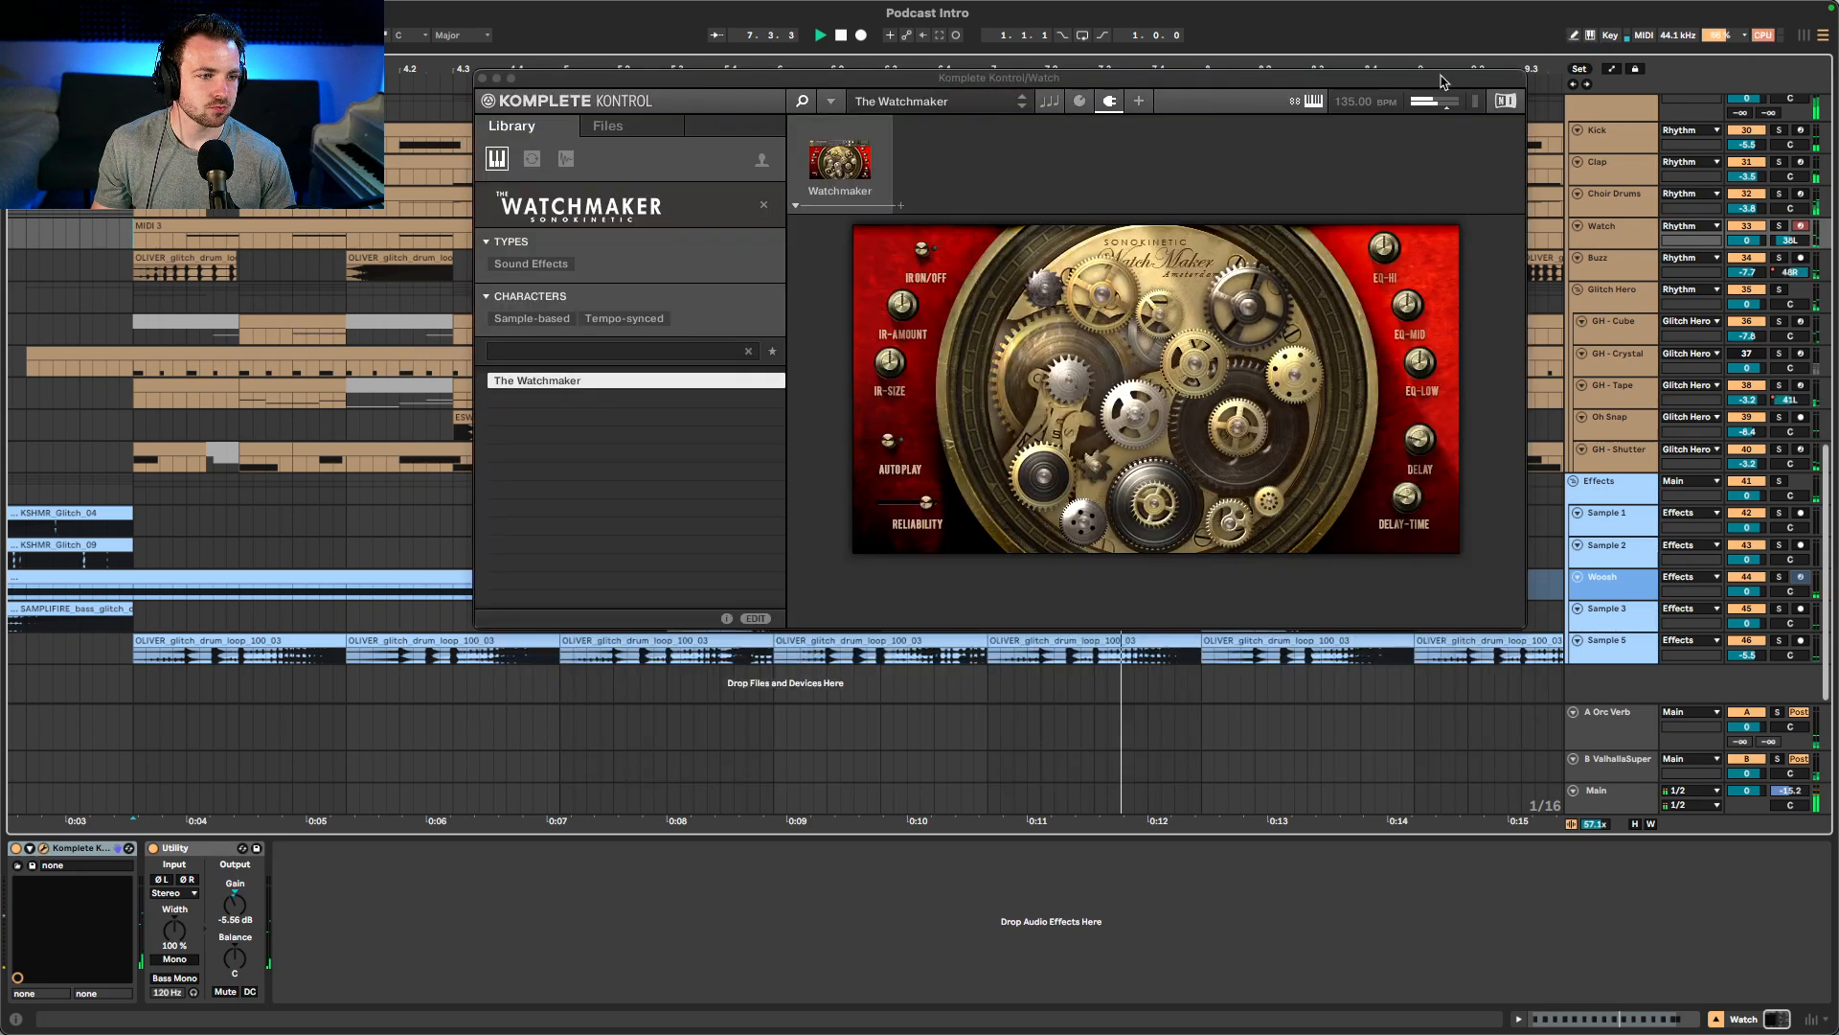
left_click_drag(1443, 81, 1464, 57)
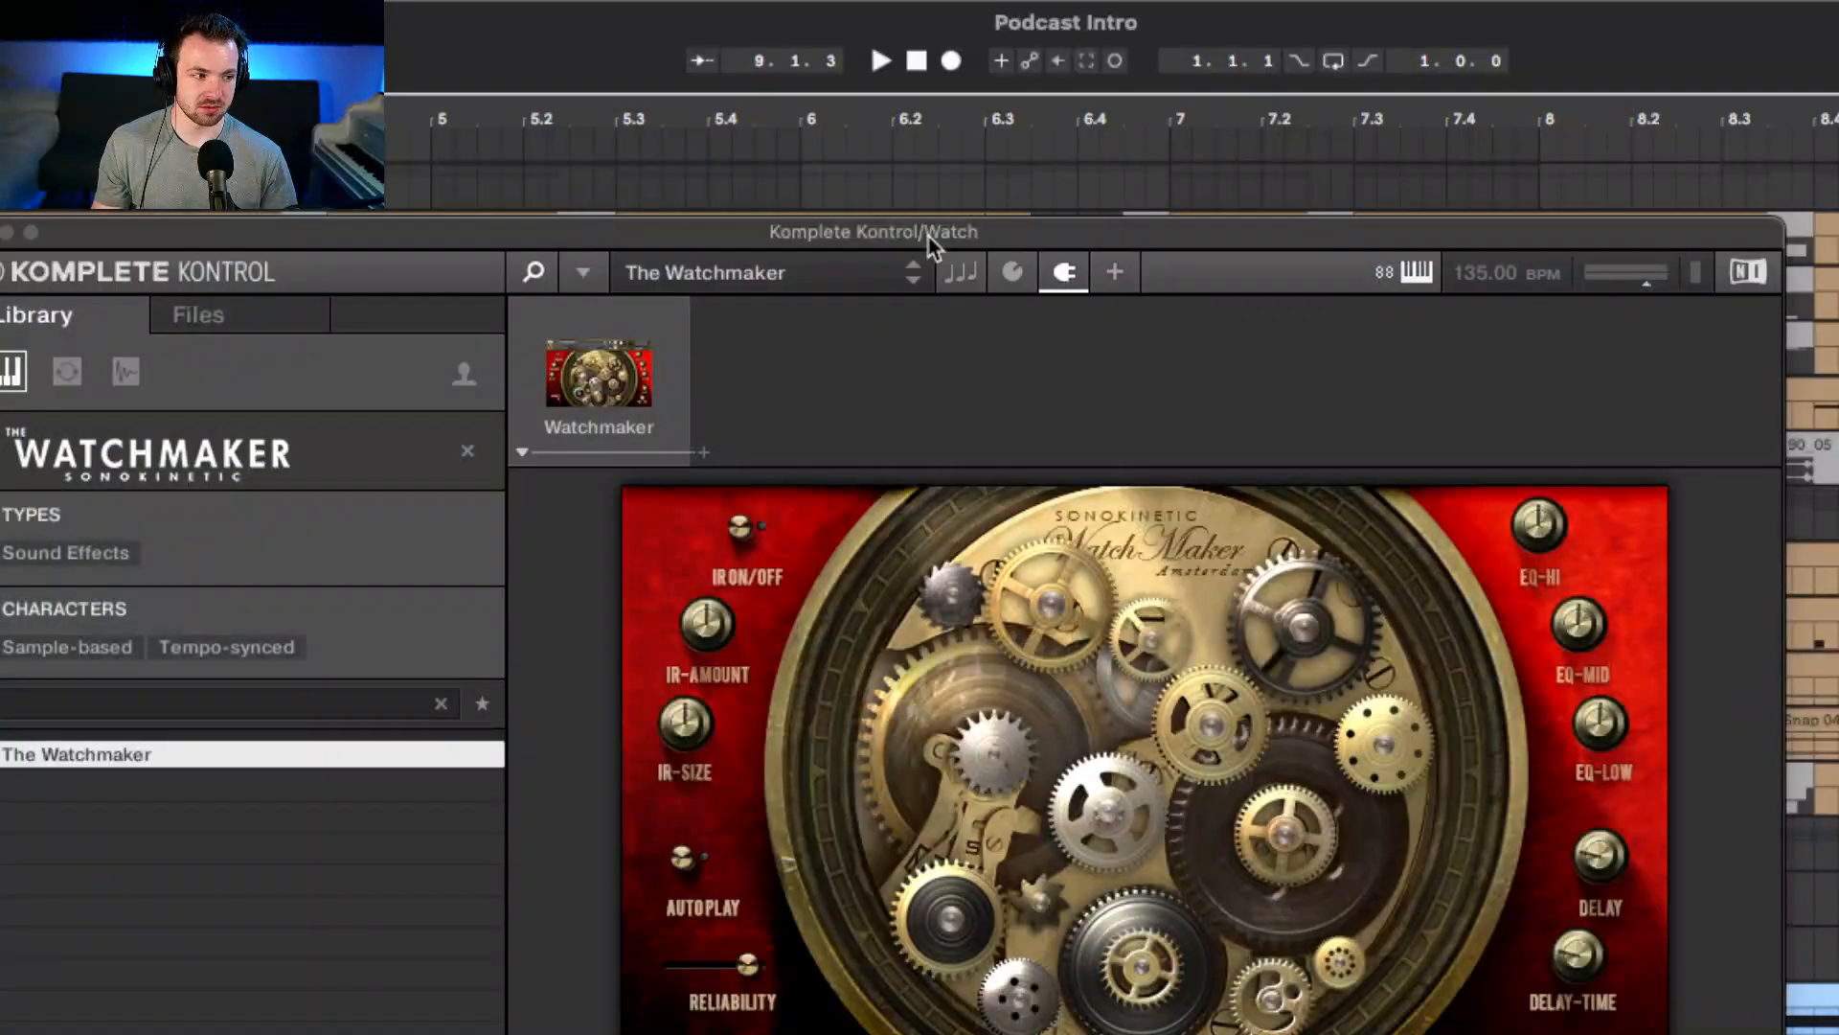
left_click_drag(929, 233, 959, 80)
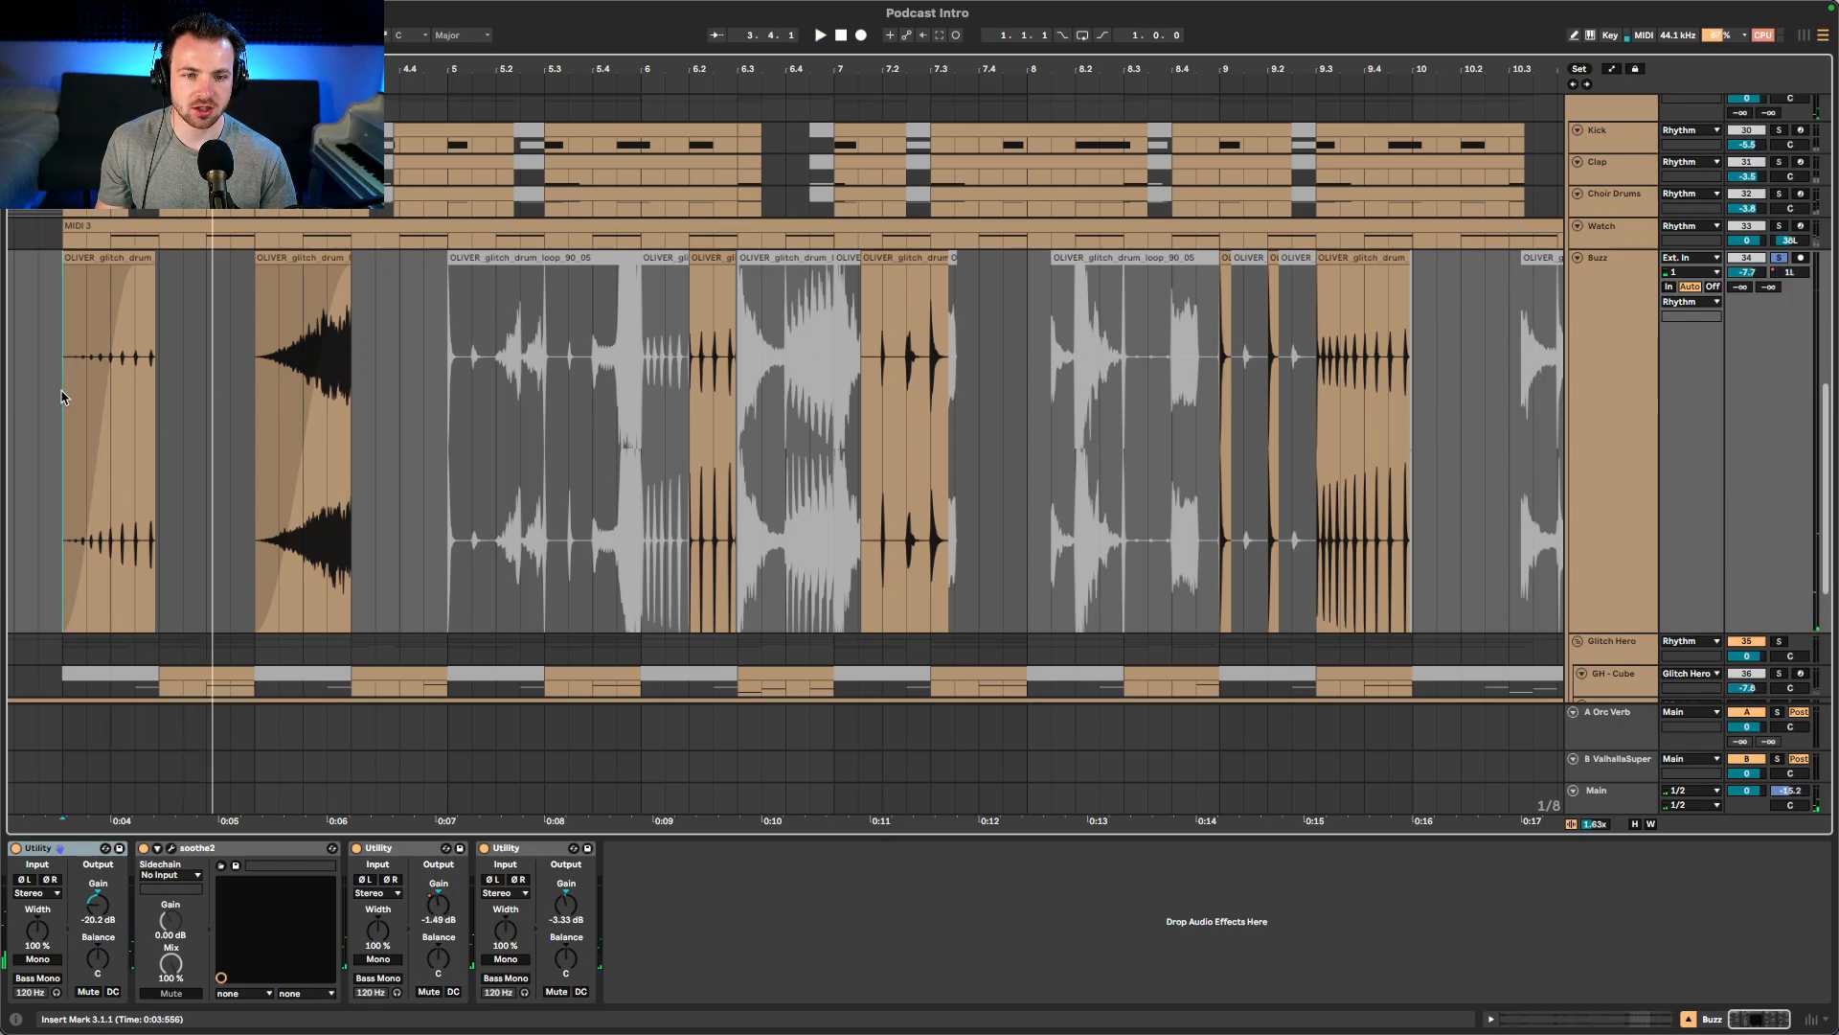
- Audition the soloed Buzz clips from 3.1.1 to 10.1.3 and examine the pitch control in a glitch loop's clip settings
left_click_drag(62, 406, 1436, 462)
key("space")
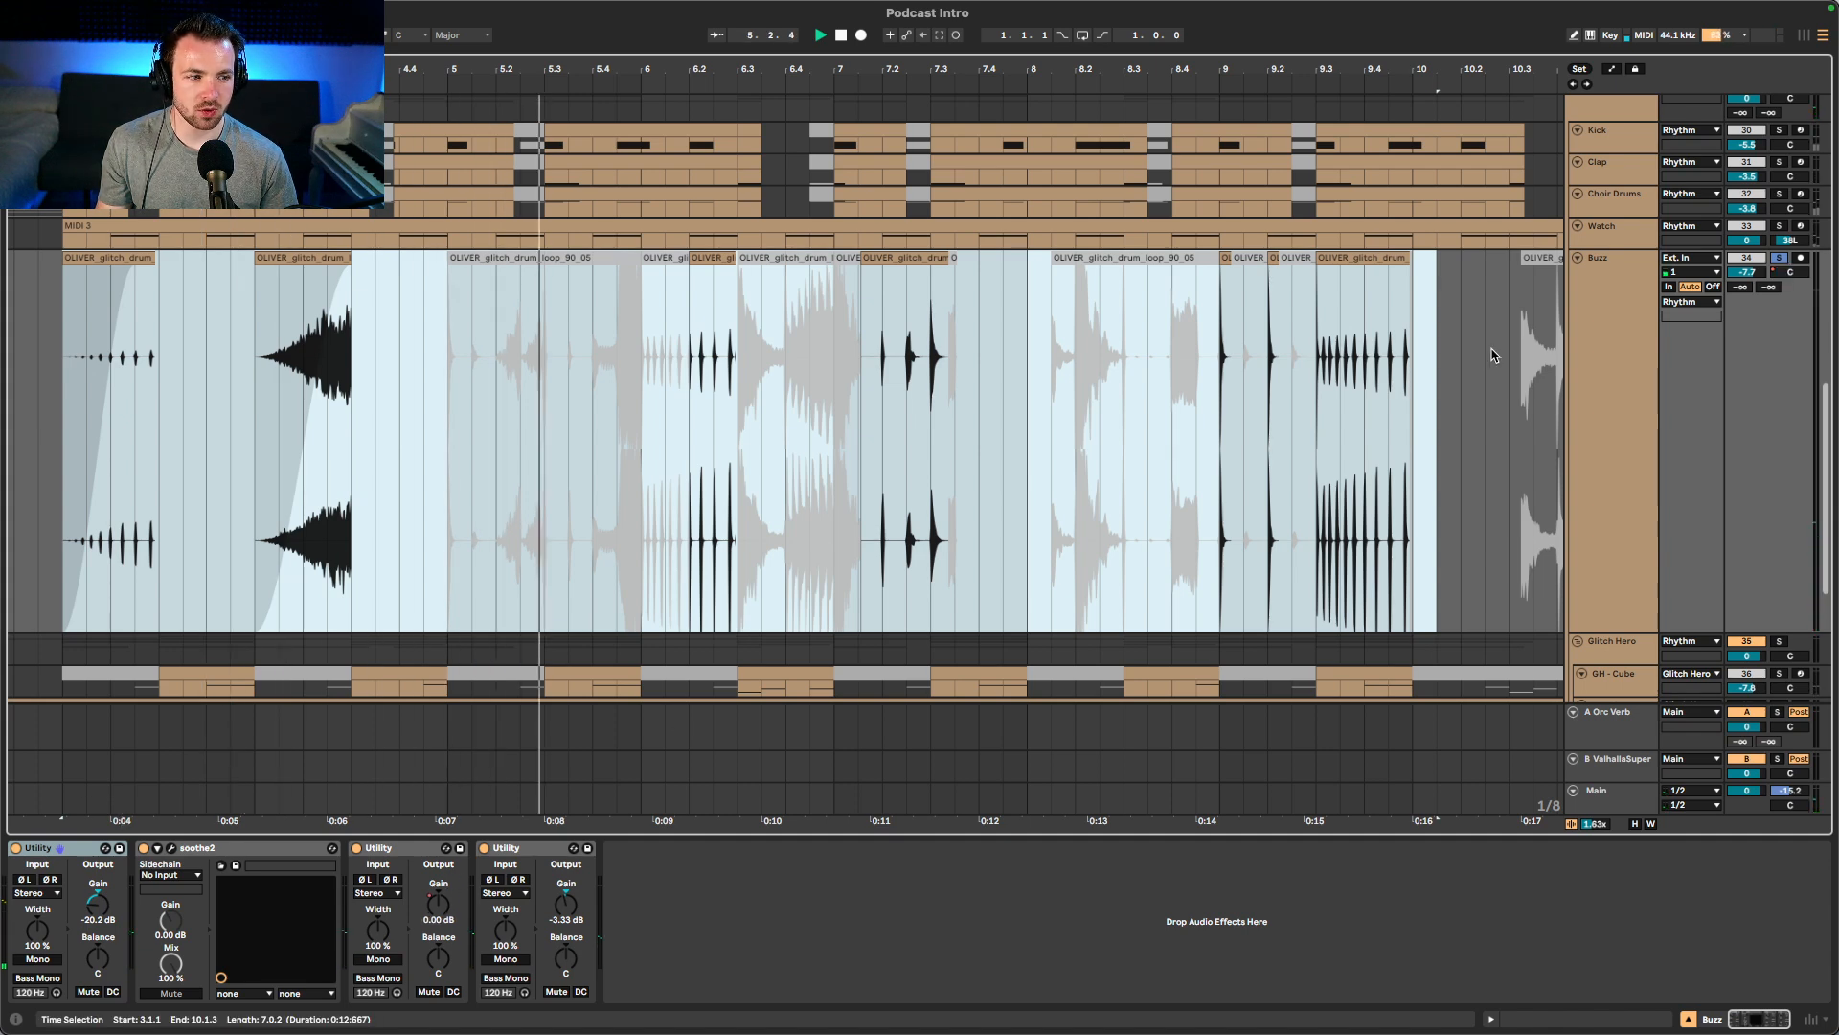
key("shift+Tab")
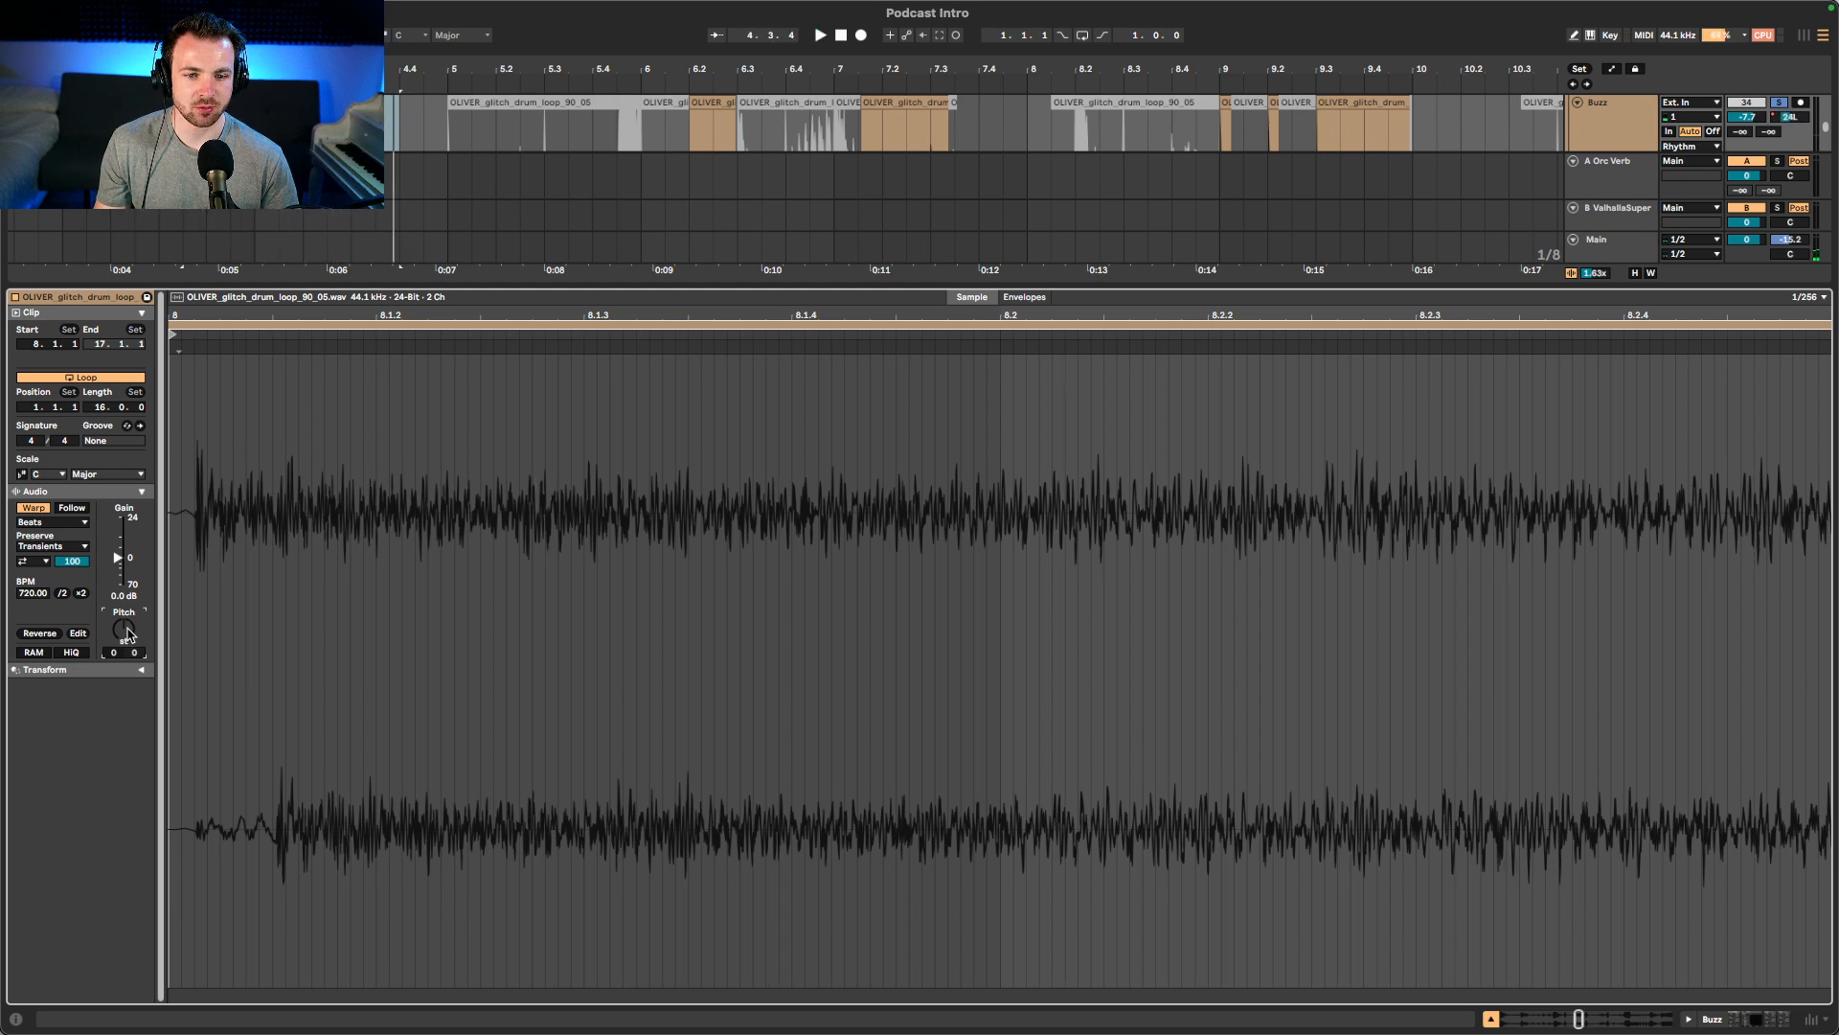
left_click_drag(127, 633, 130, 633)
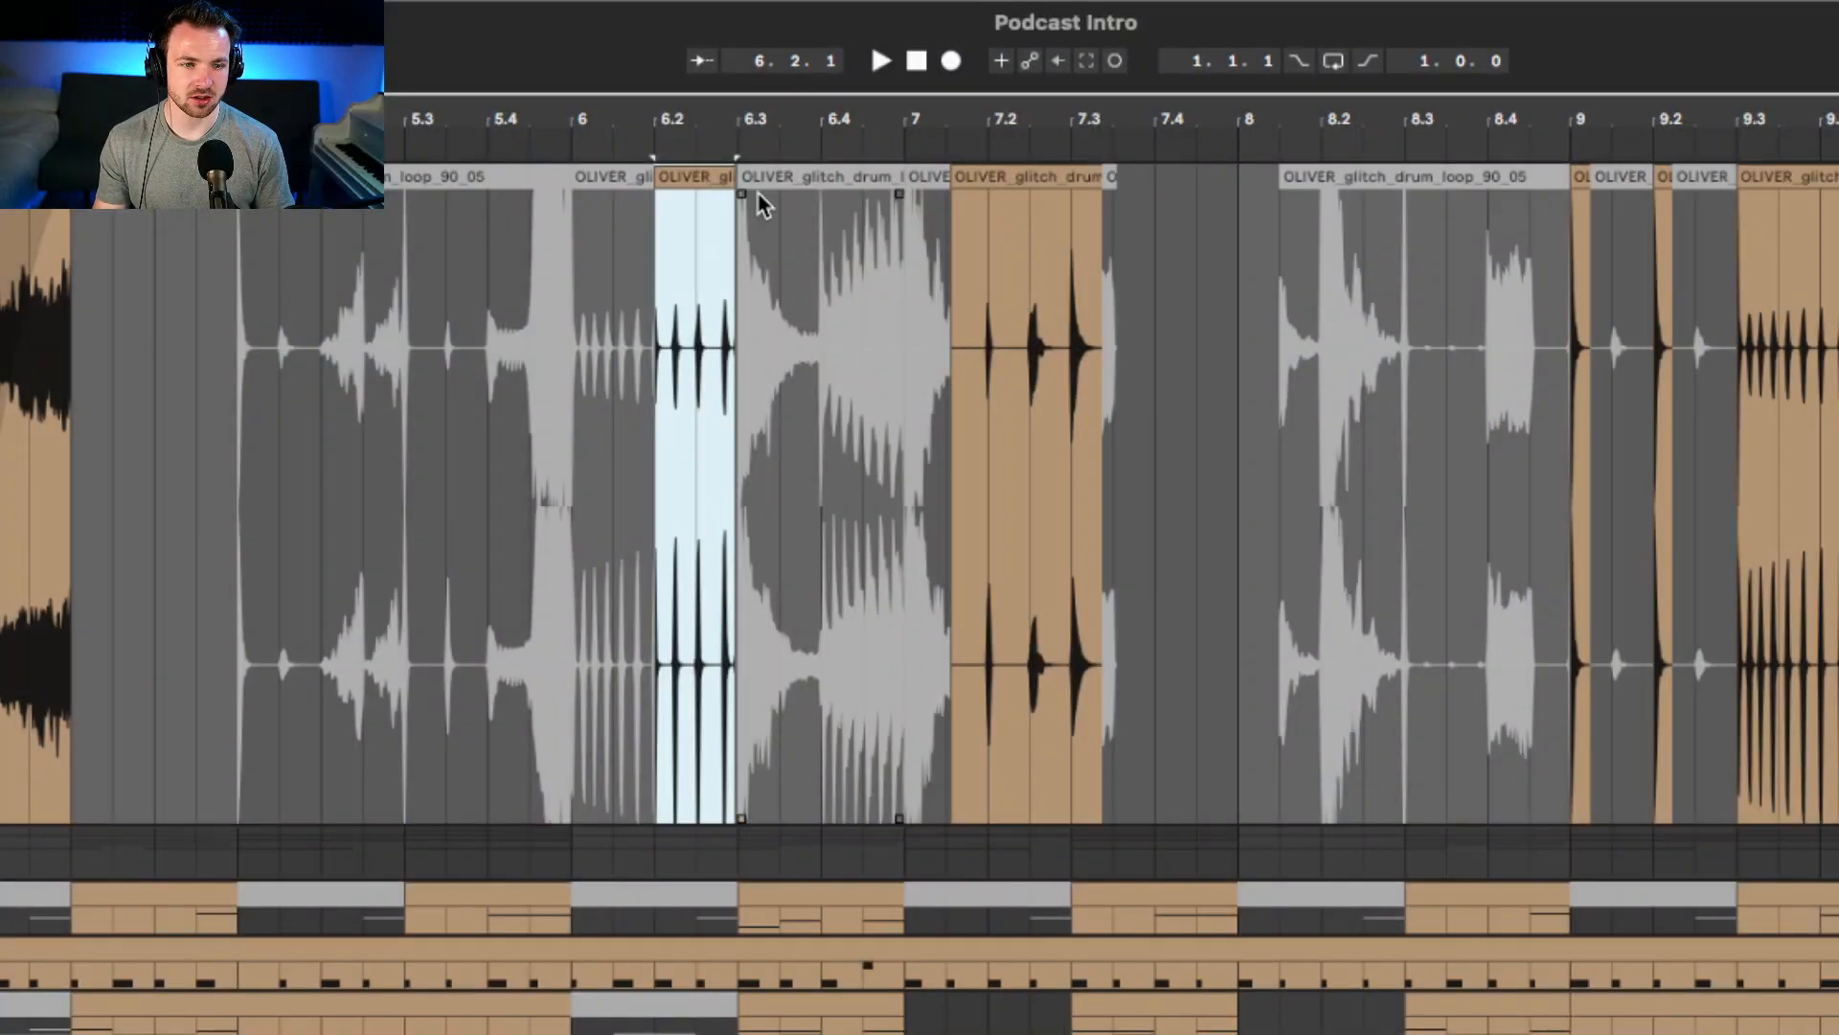
- Examine the short Buzz glitch clips at 6.2 and 7.1.3, checking the sample waveform in the clip editor
key("shift+Tab")
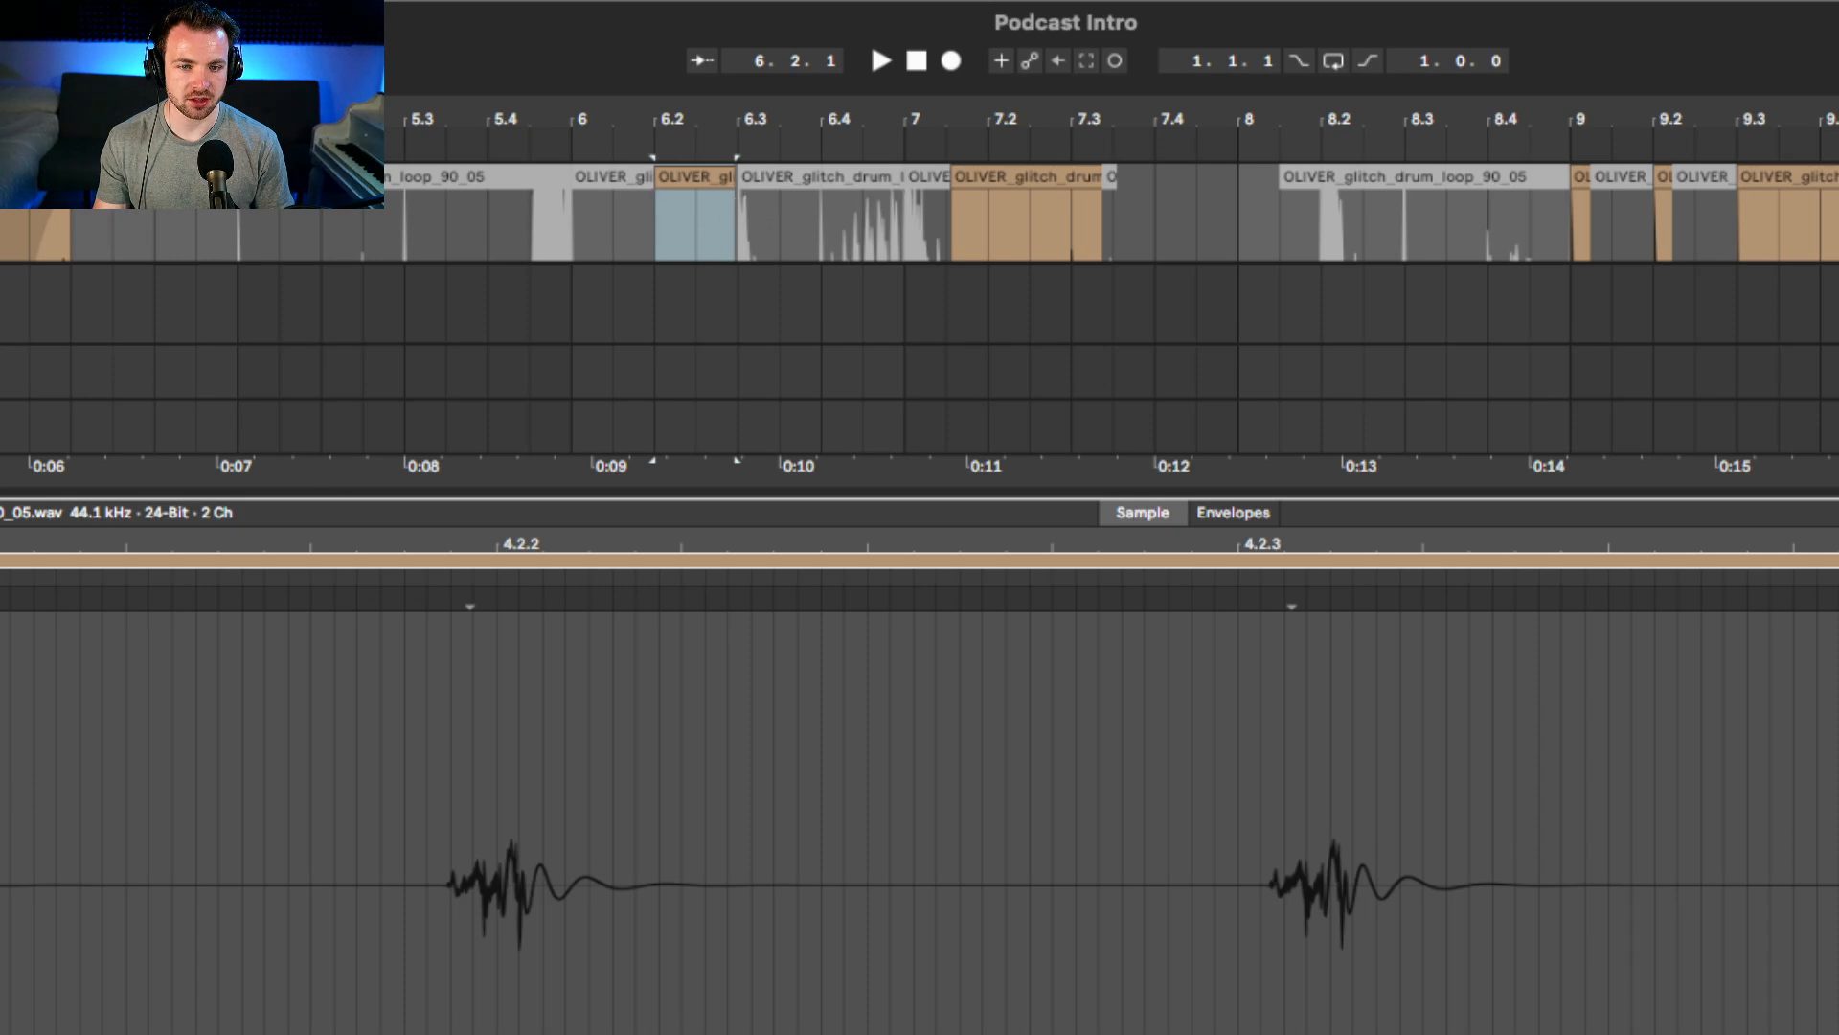
key("super+alt+l")
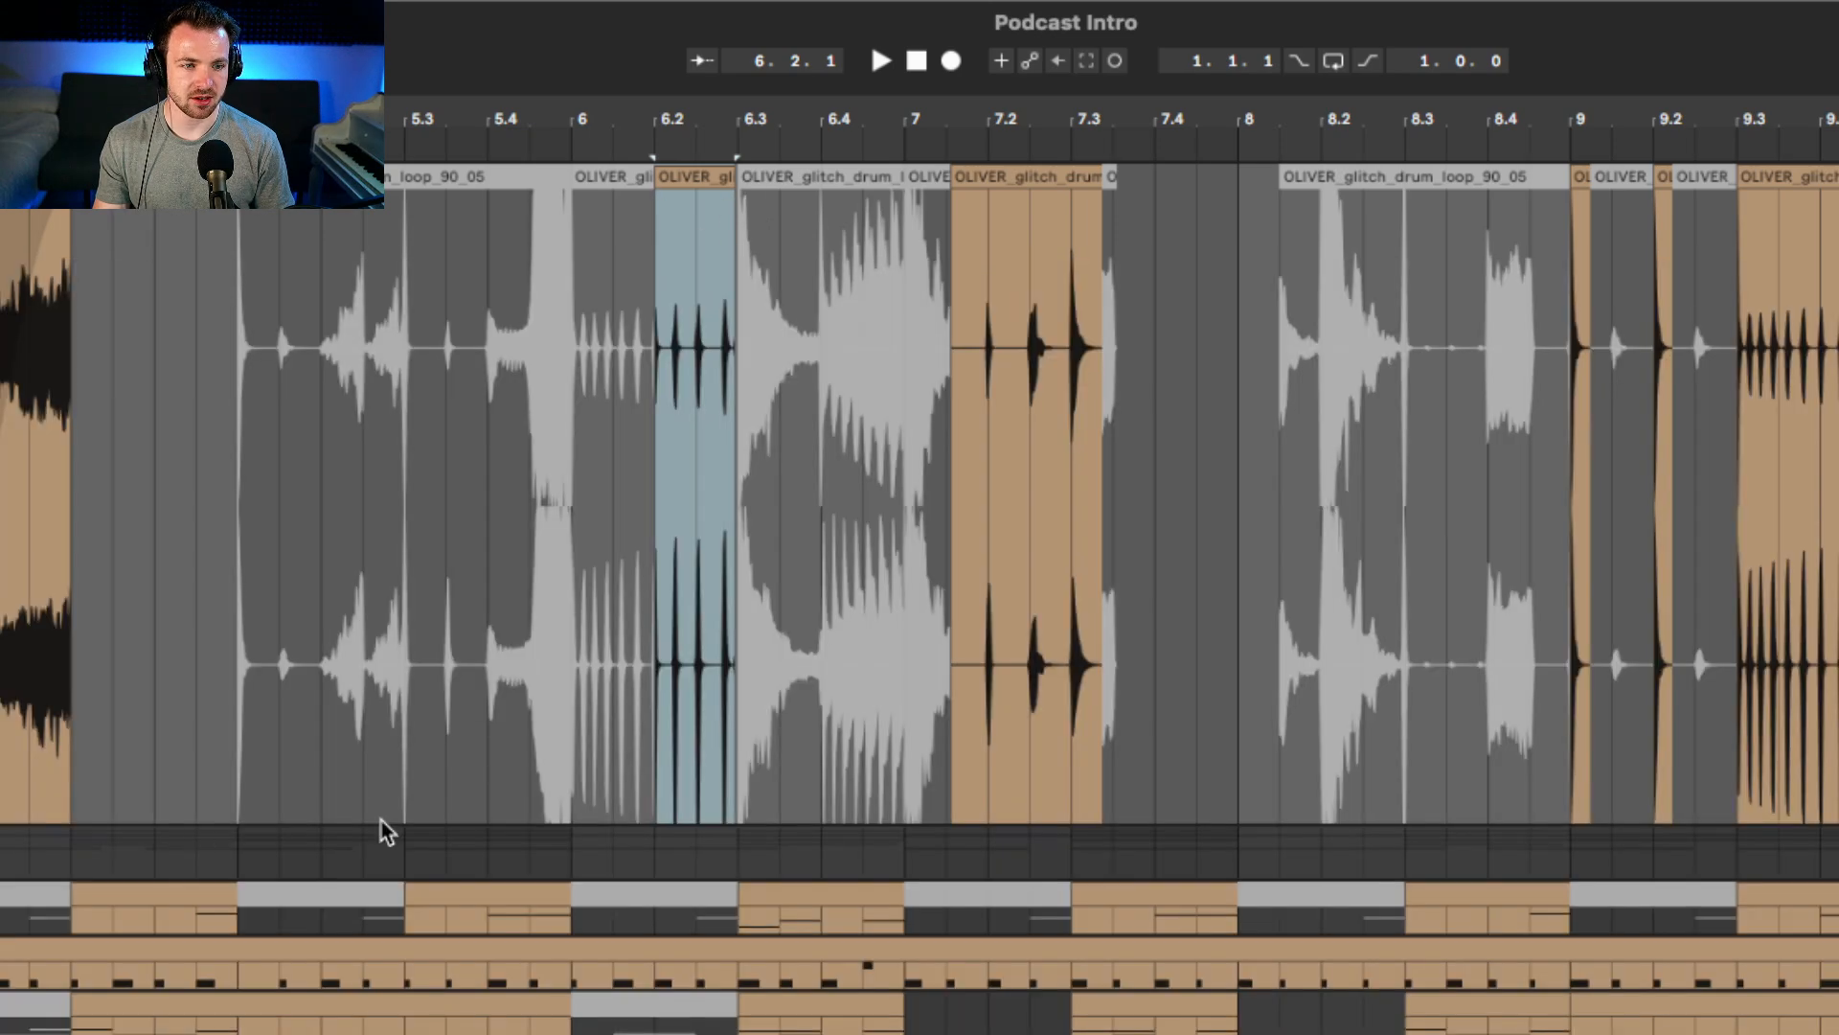
left_click(987, 228)
key("super+alt+l")
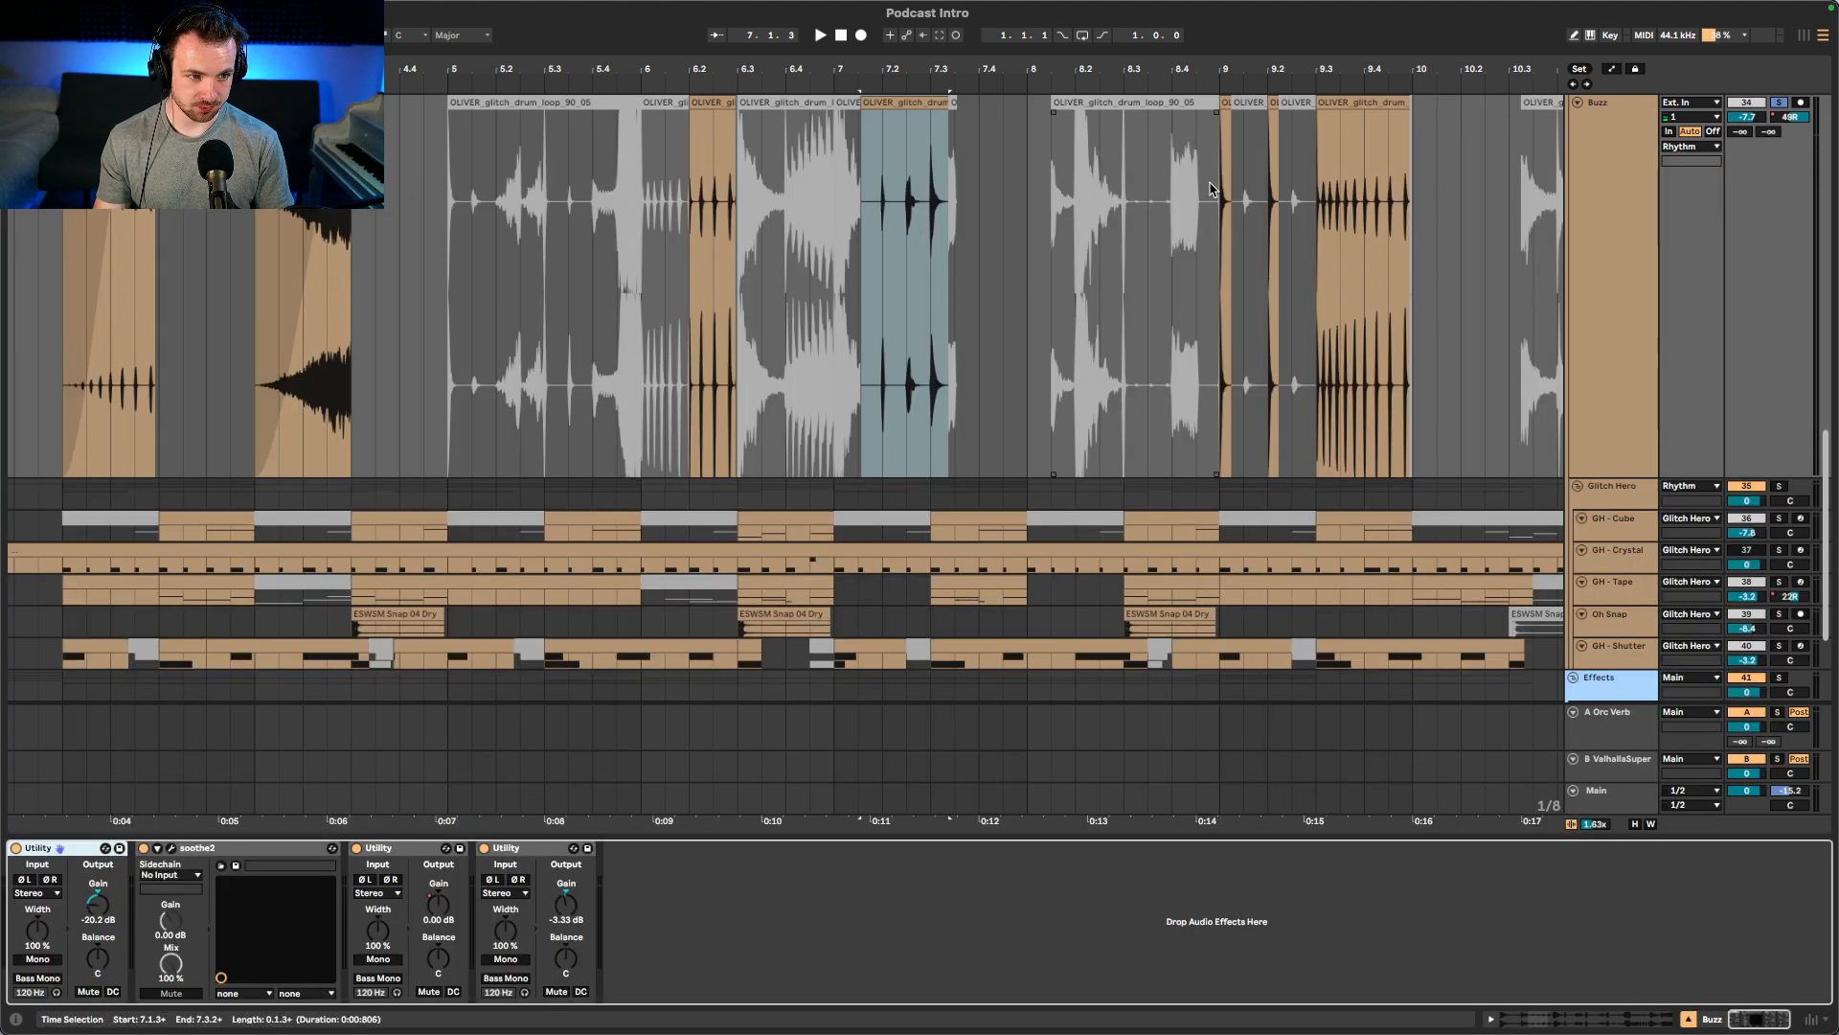
- Play the Buzz track from 9.1.1, reactivate the muted glitch loop clip at 8.1.3, and audition it
left_click(1216, 192)
key("space")
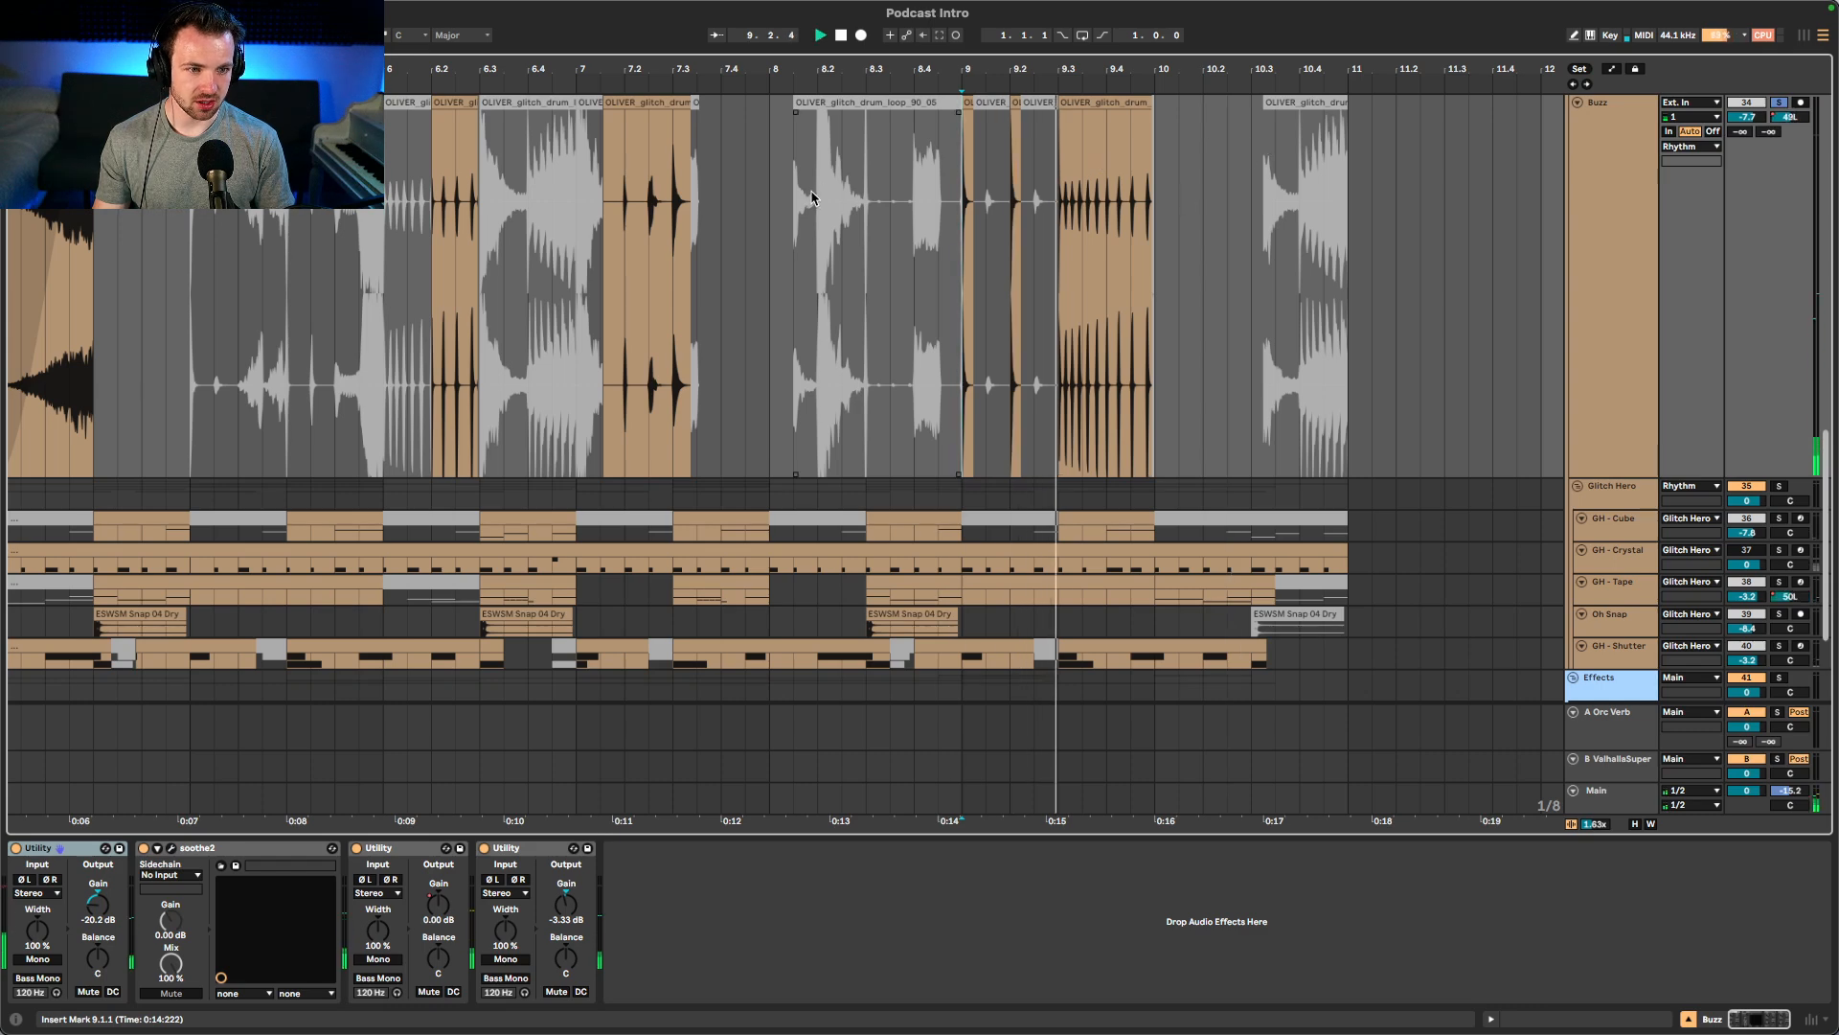
left_click(848, 104)
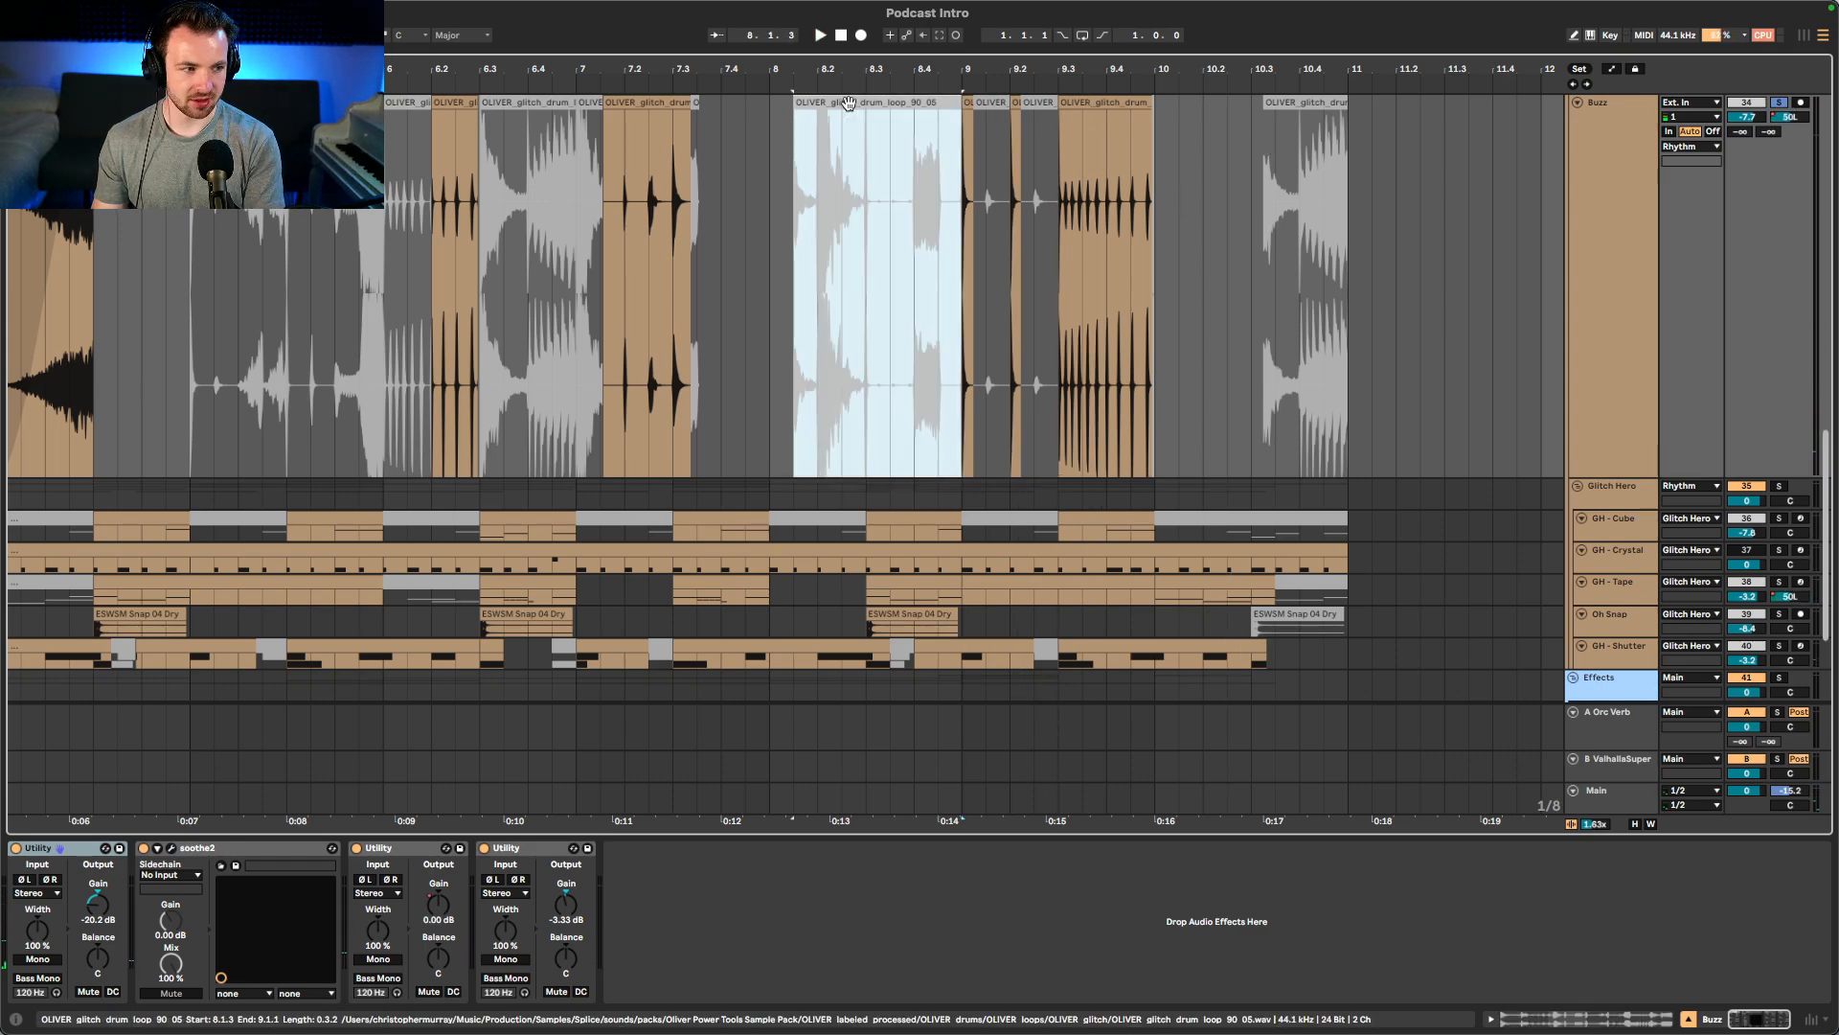
key("space")
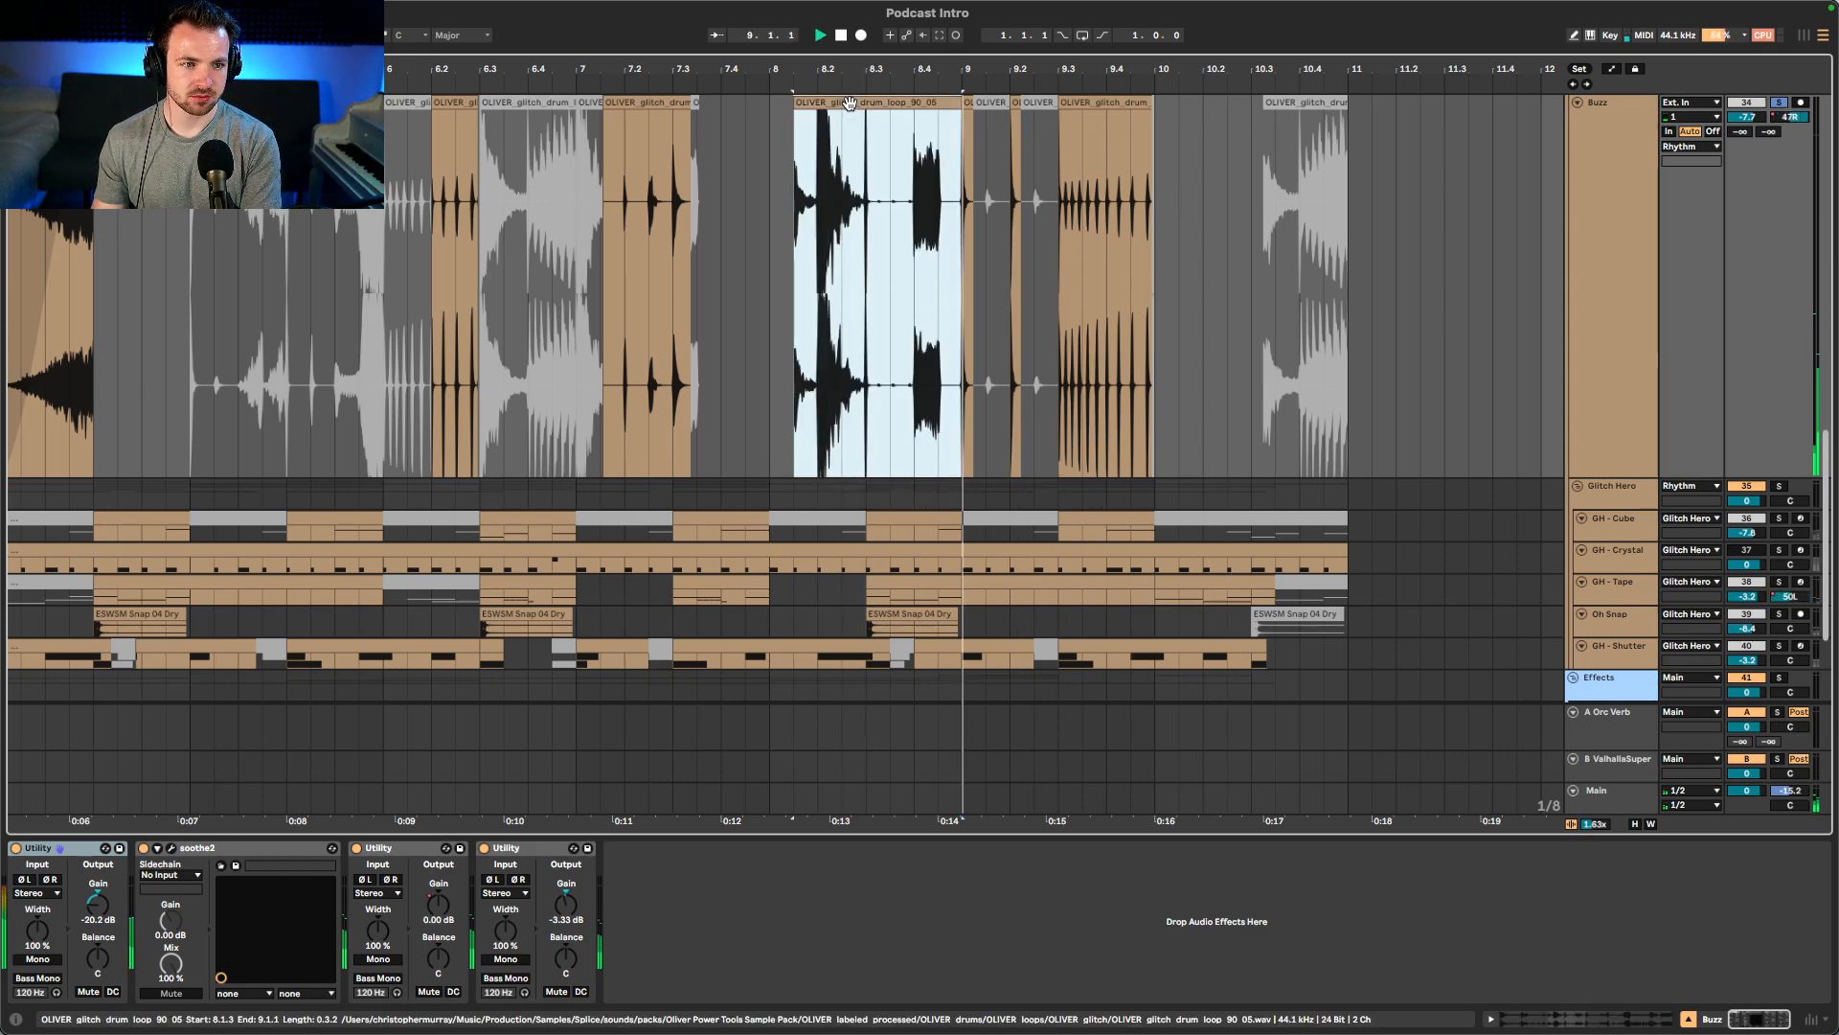
key("space")
key("space")
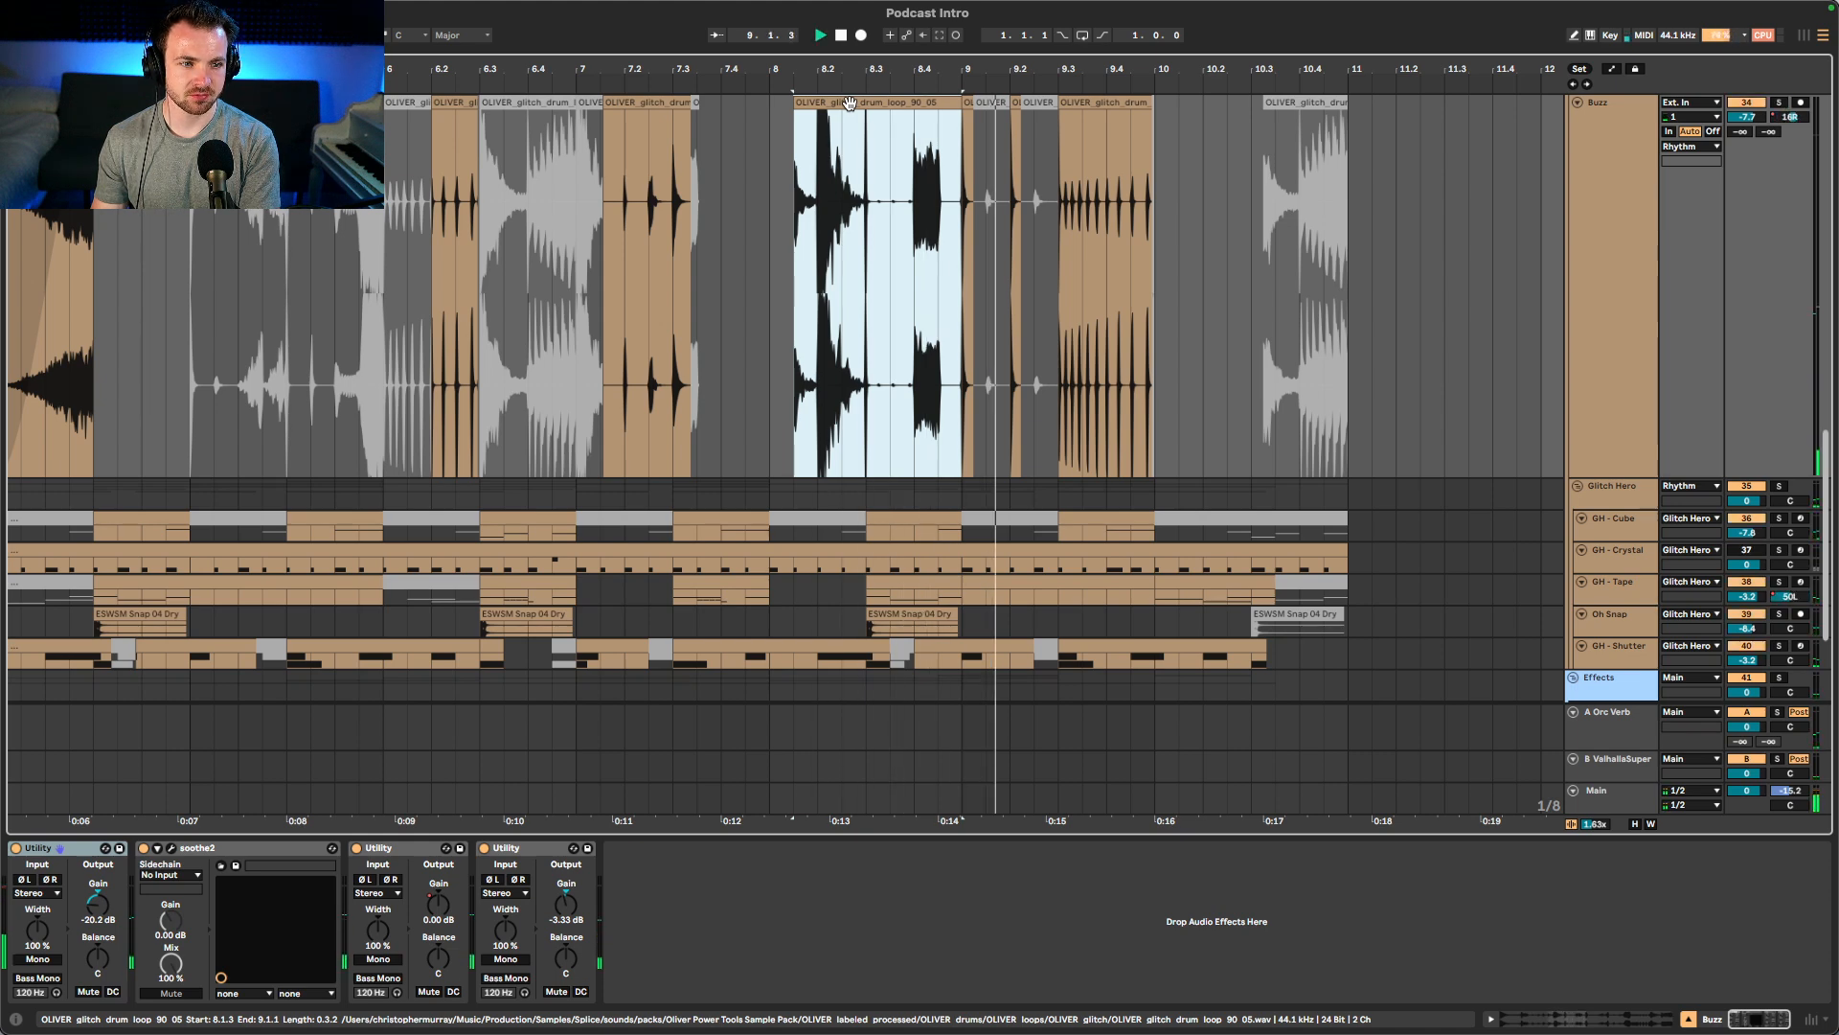
- Audition the reactivated Buzz glitch loop at 8.1.3 several times within the full mix
key("space")
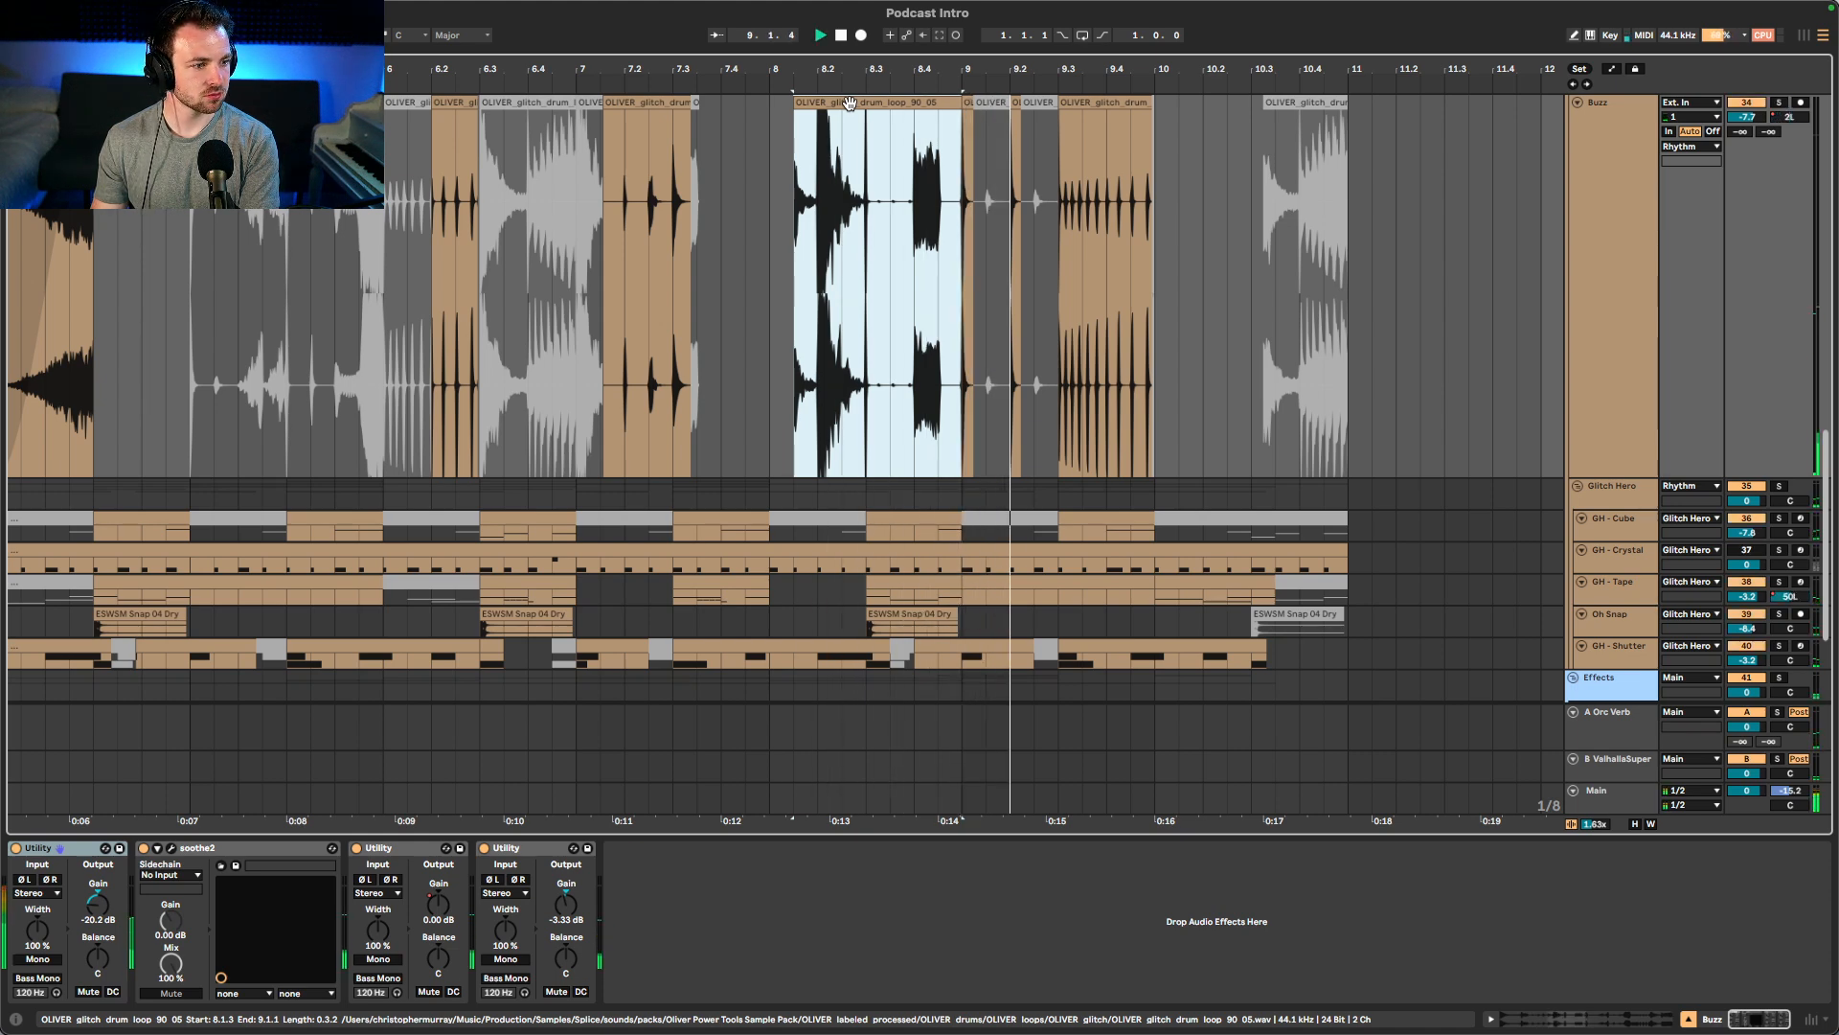
key("space")
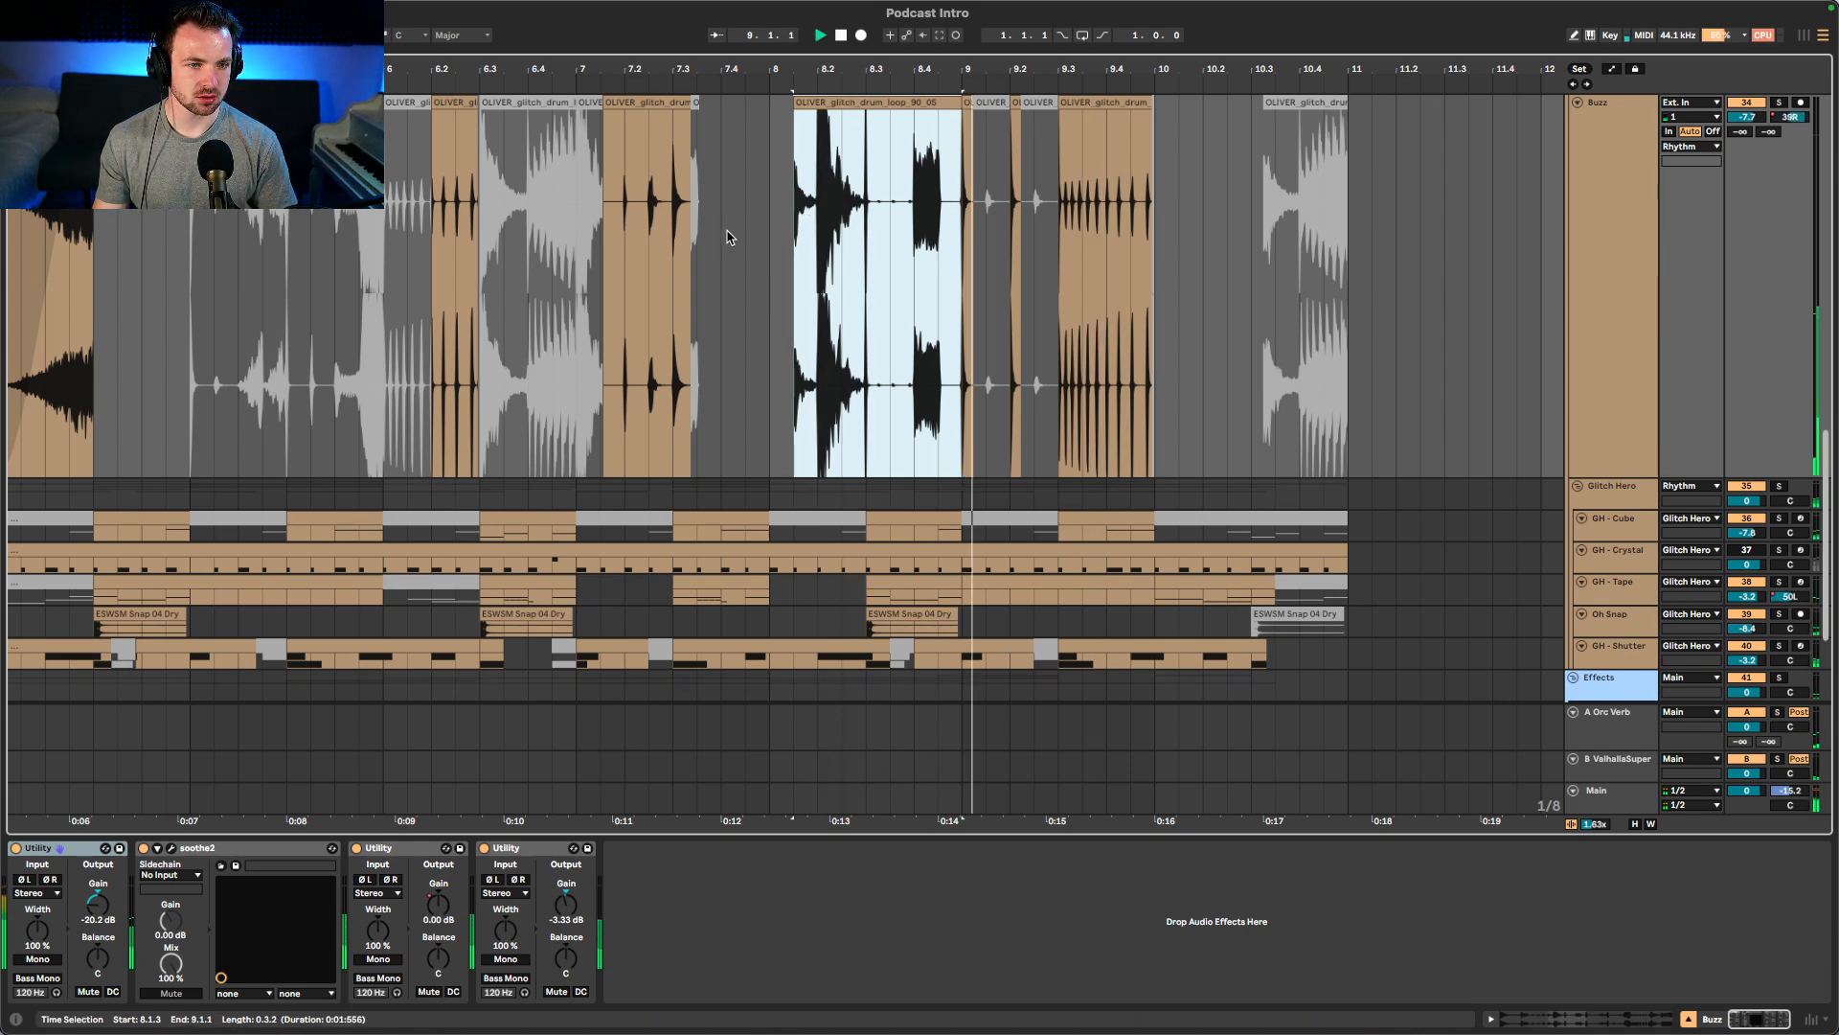
key("space")
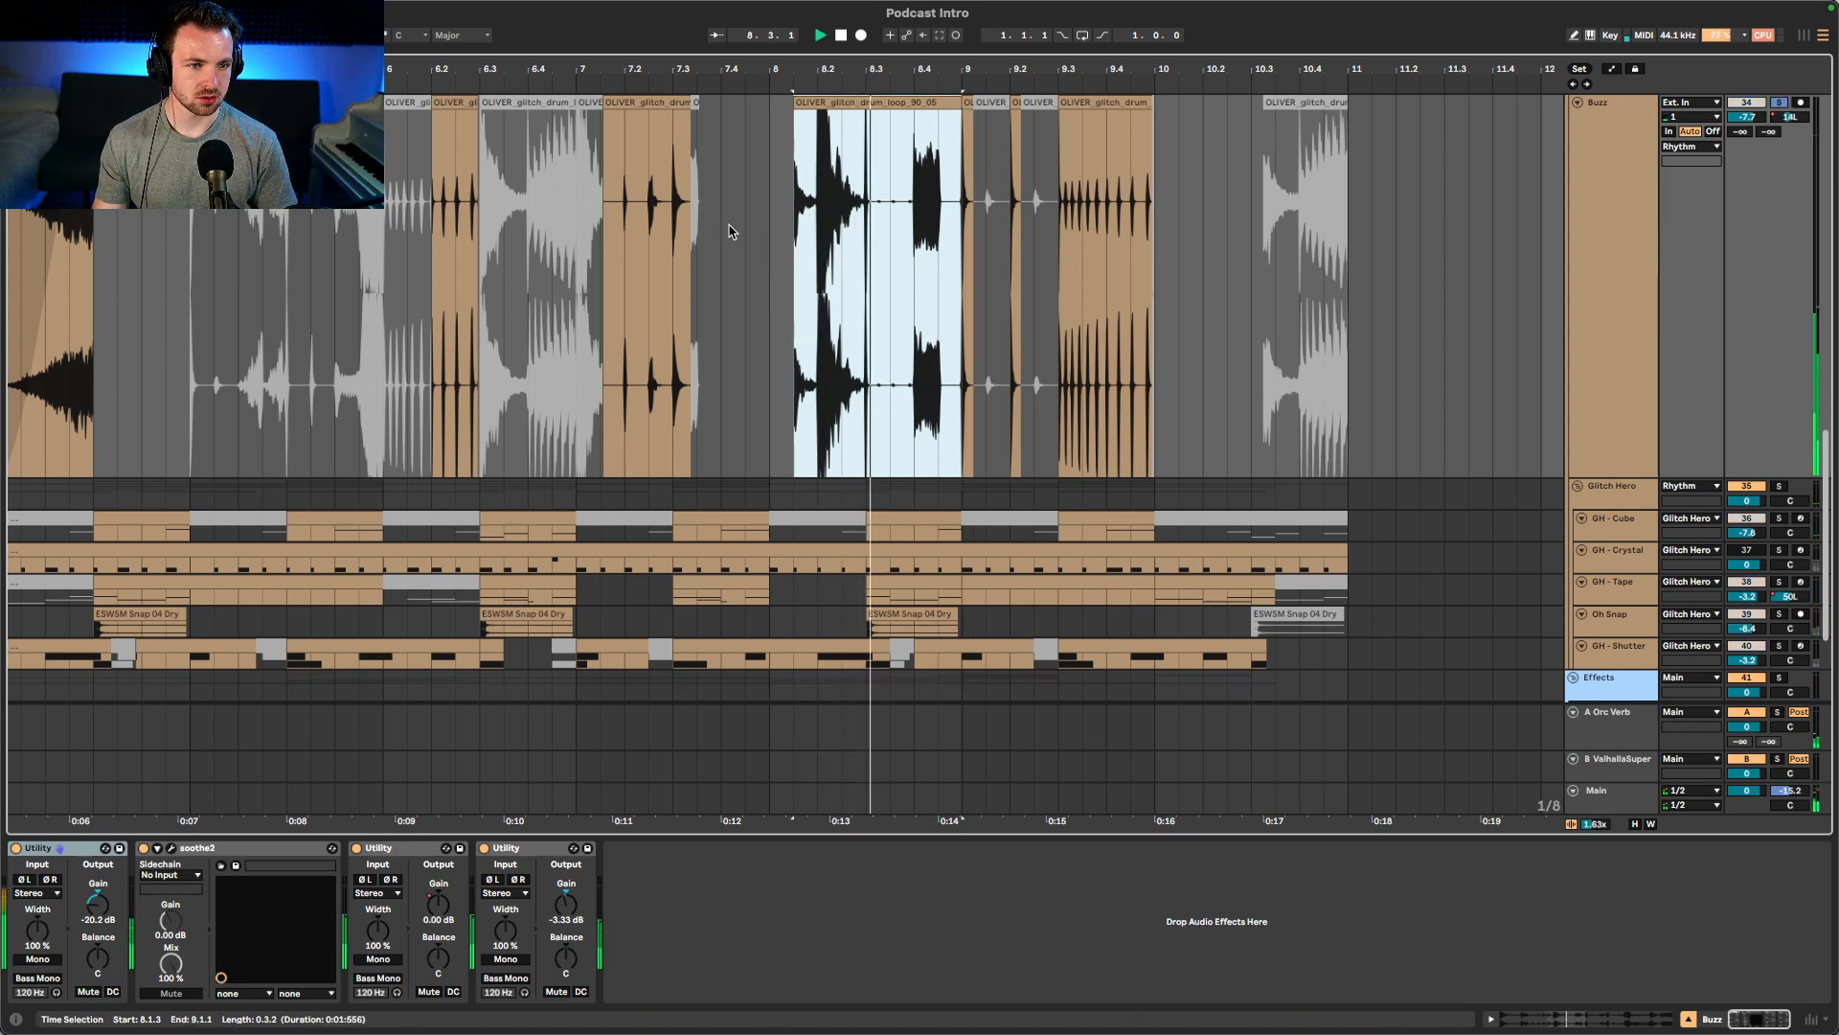
key("space")
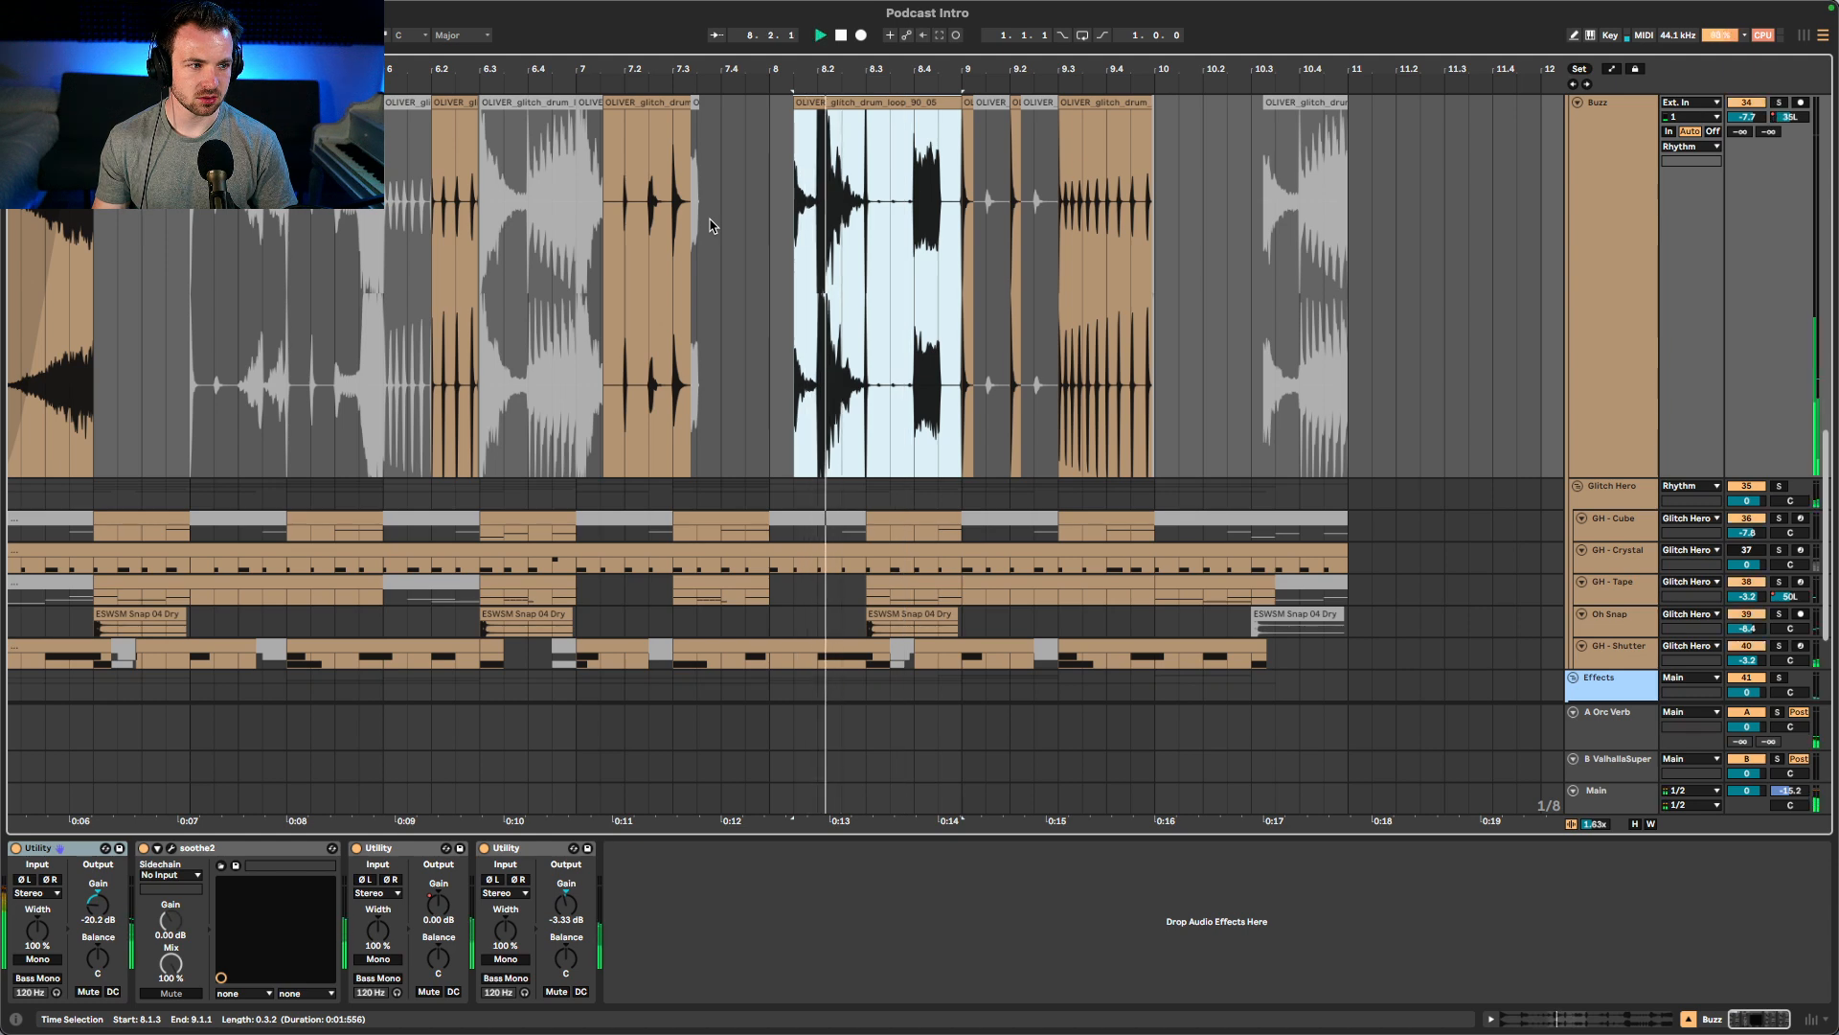
left_click(745, 209)
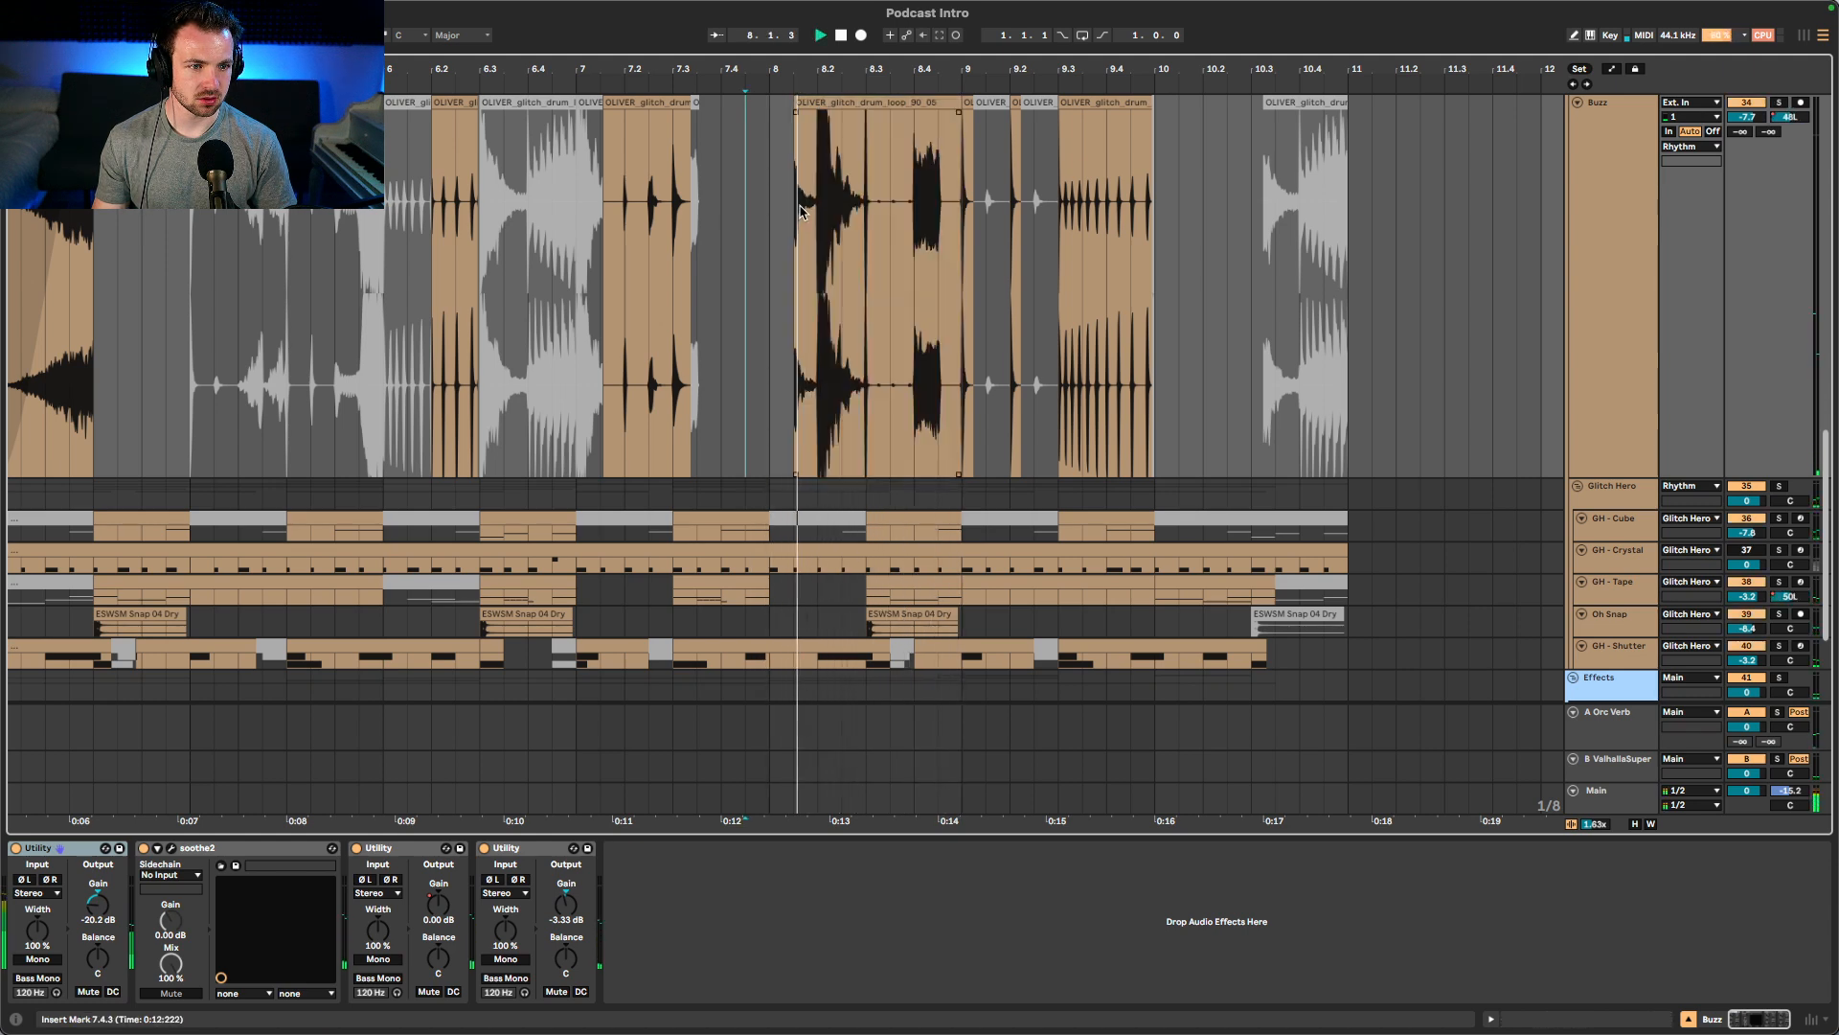
- Set the clip gain of the Buzz glitch loop at 8.1.3 to -21.2 dB and play it in the mix
left_click(890, 105)
key("space")
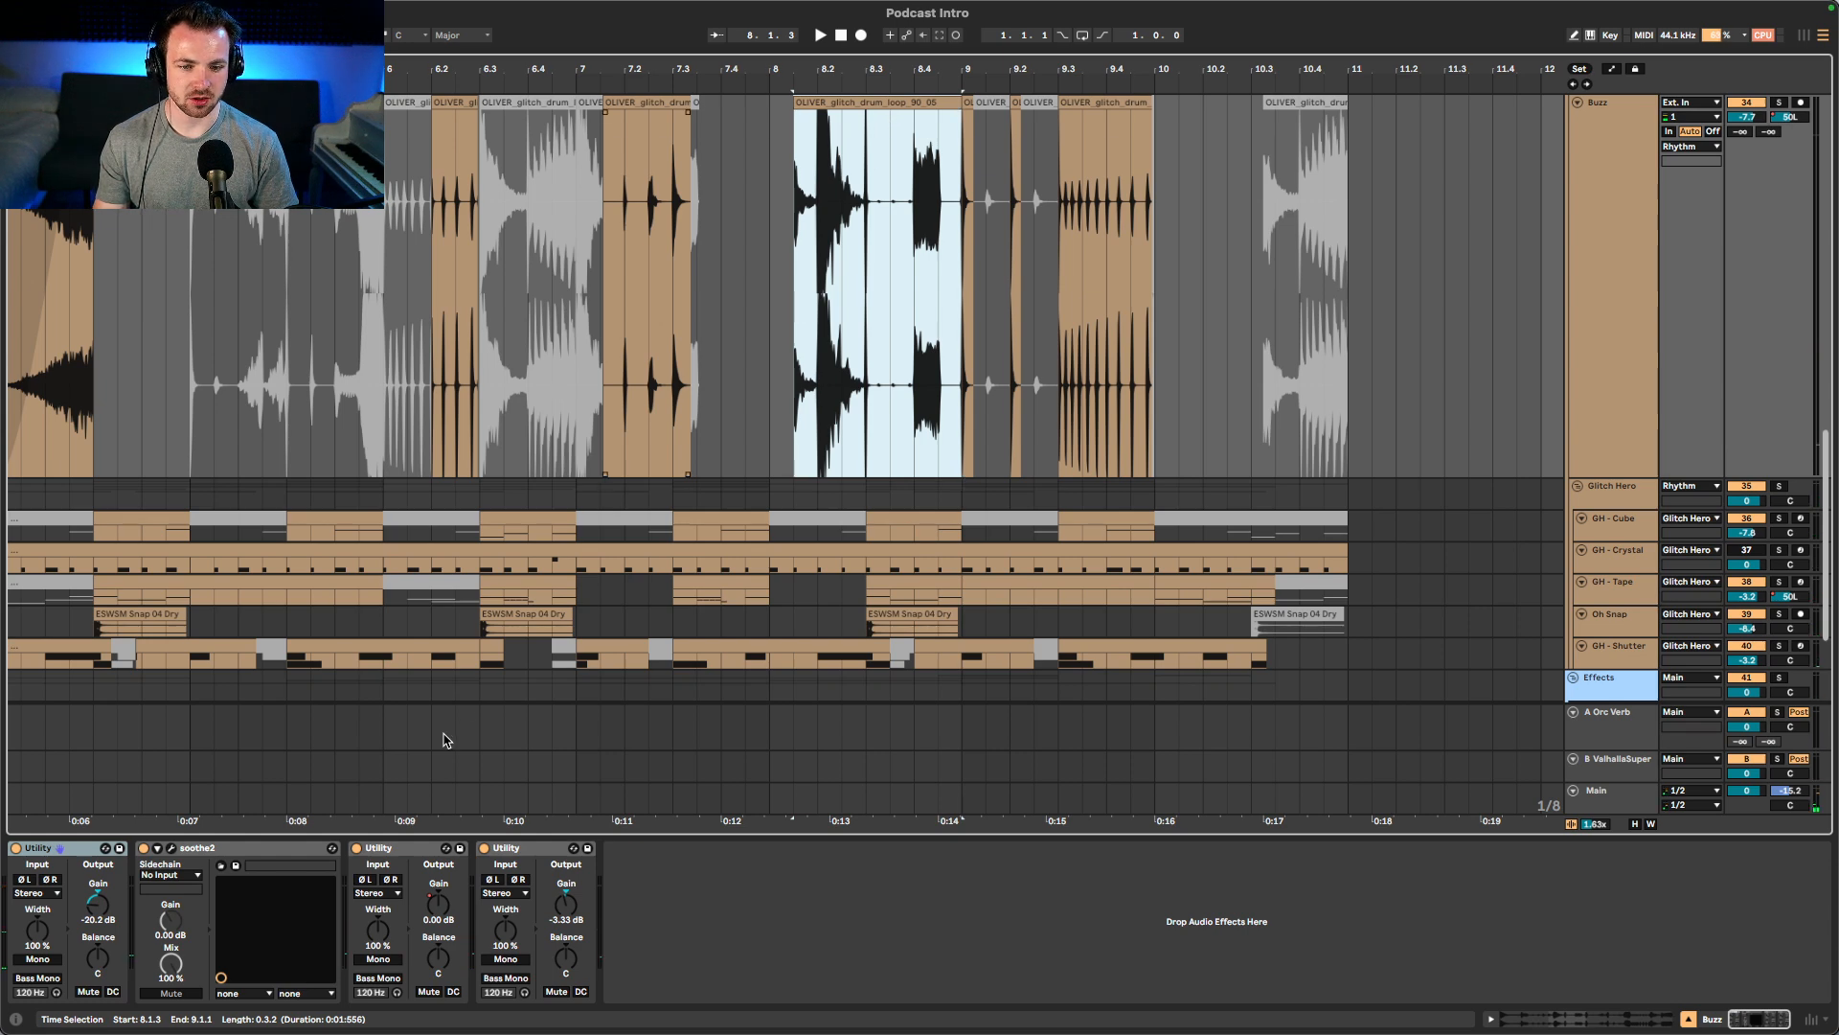
key("shift+Tab")
left_click_drag(121, 559, 126, 579)
key("space")
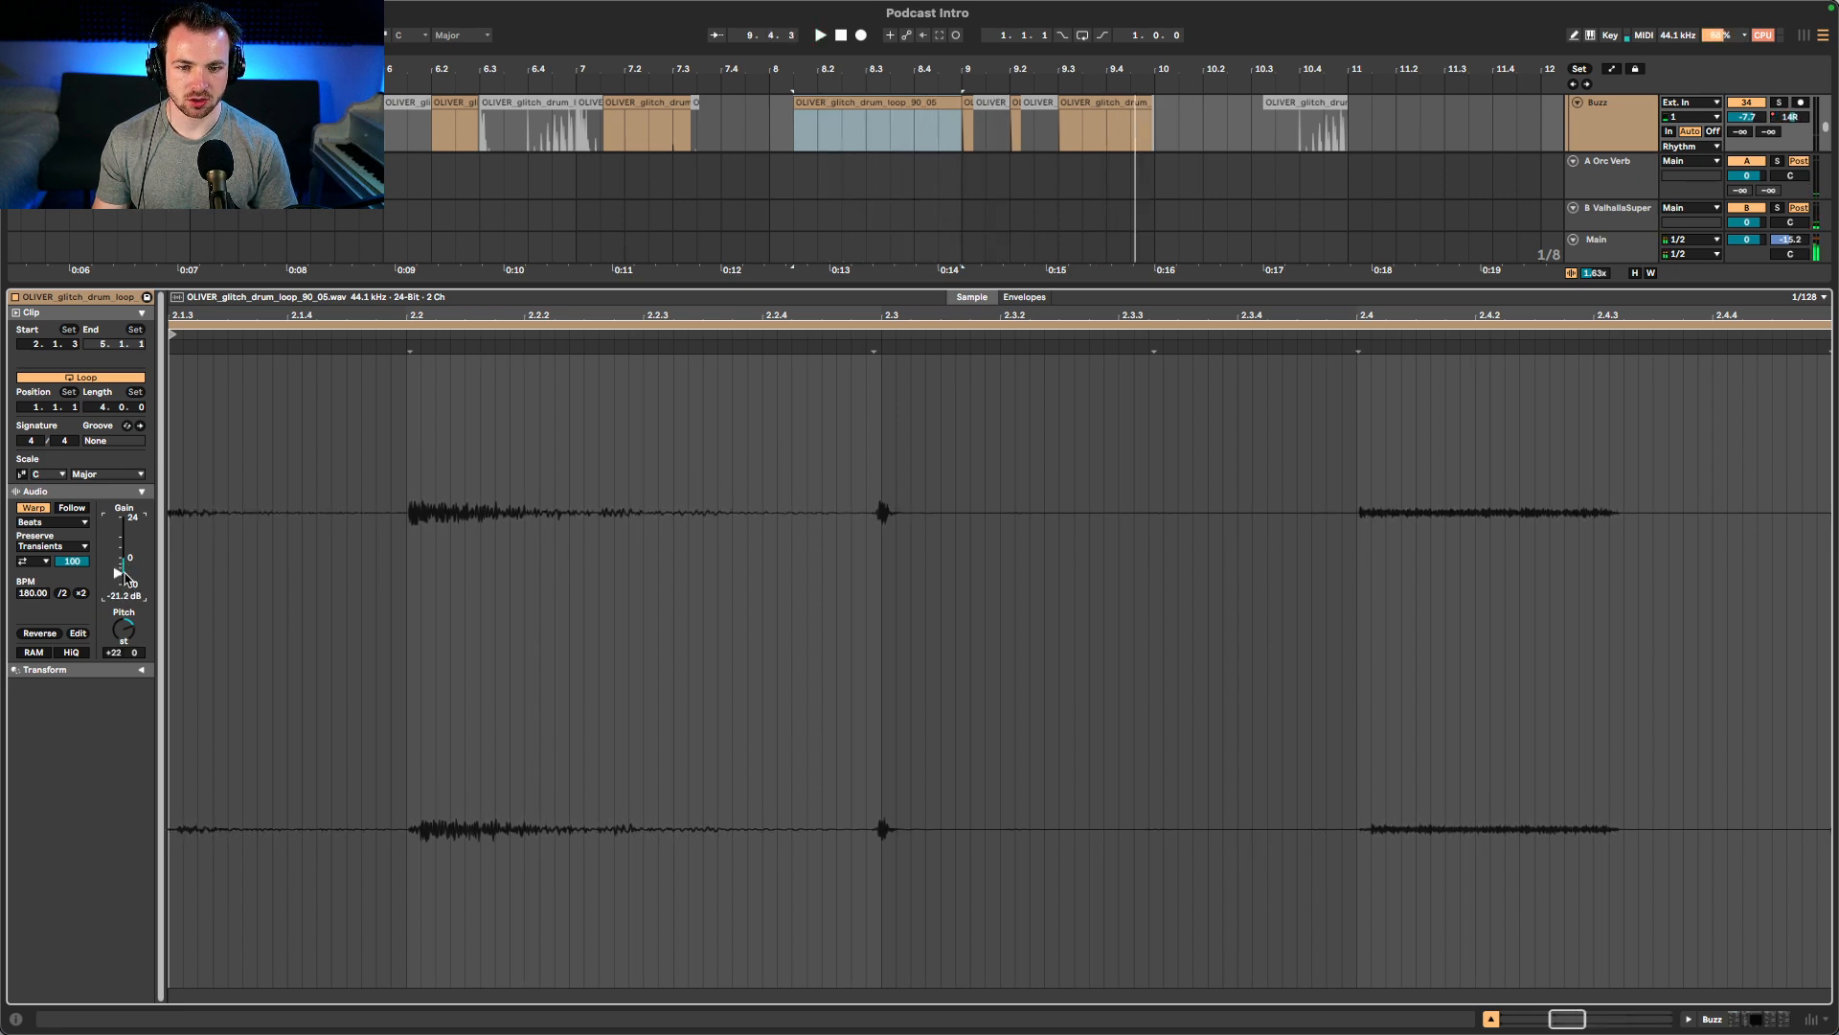
key("space")
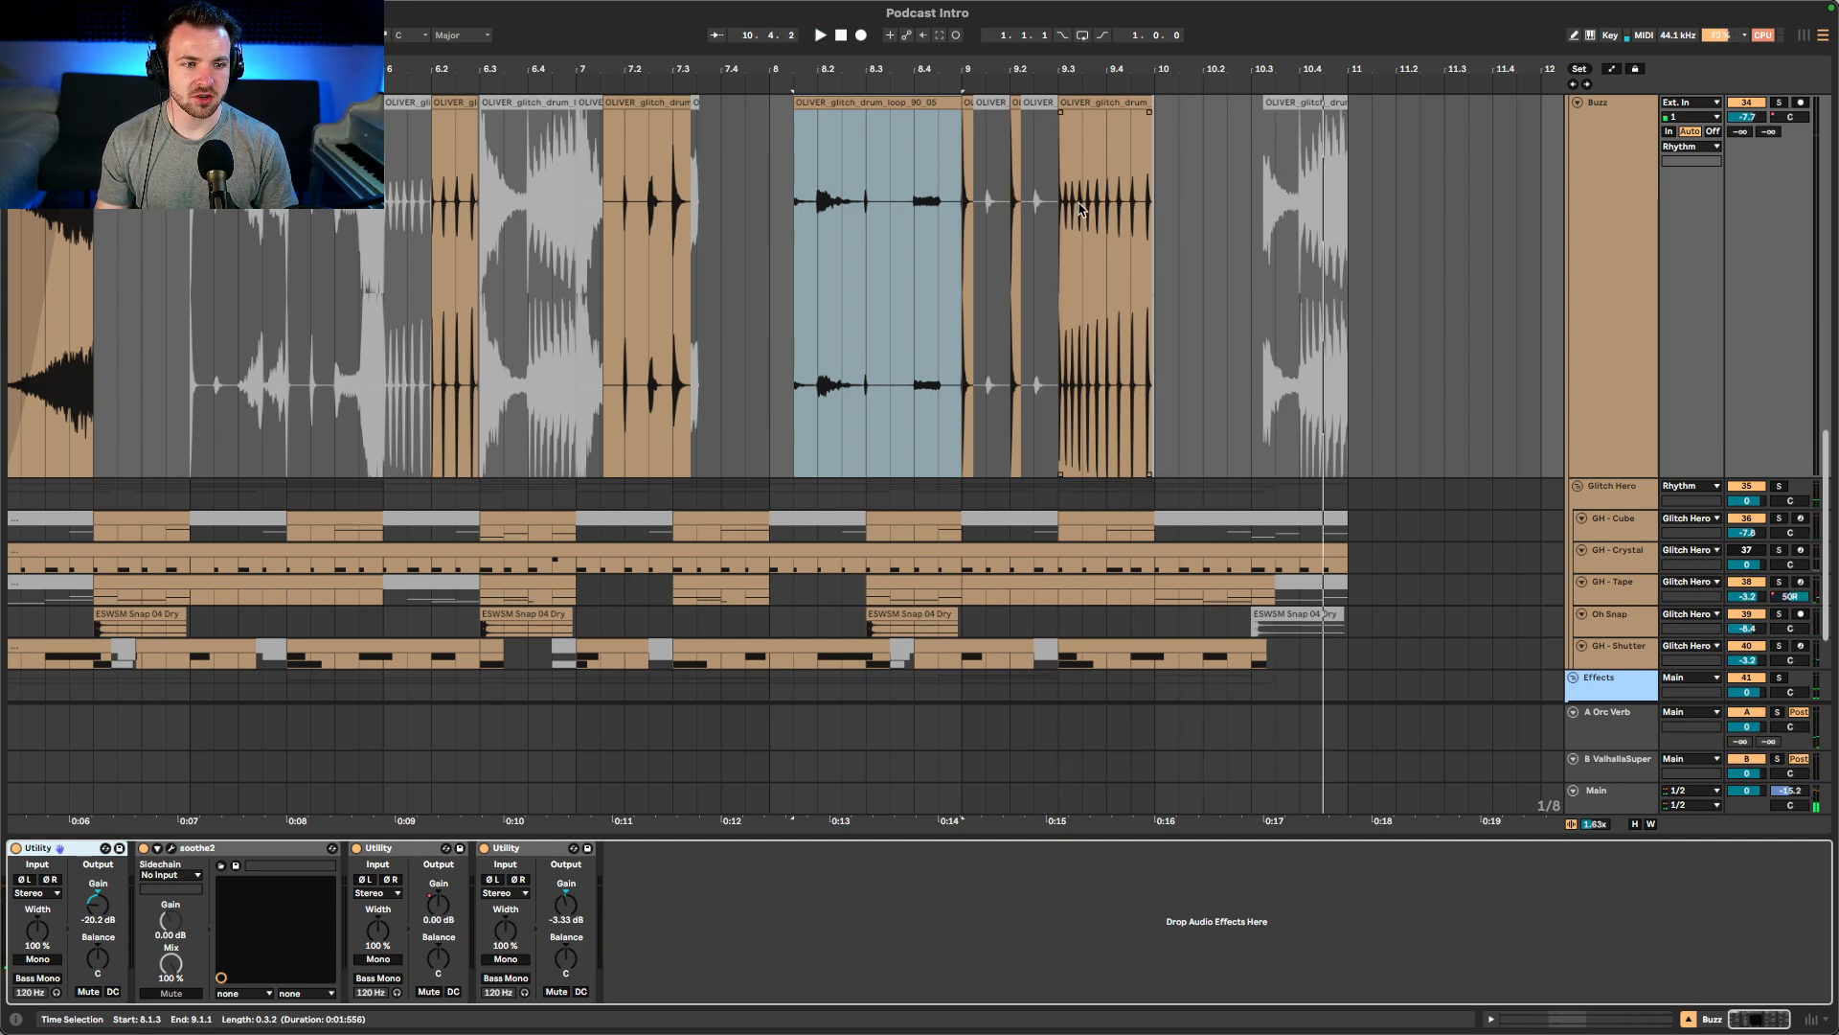
- Examine the clips of the Glitch Hero group's tracks, from GH - Cube to GH - Shutter
scroll(1252, 321, "left", 2)
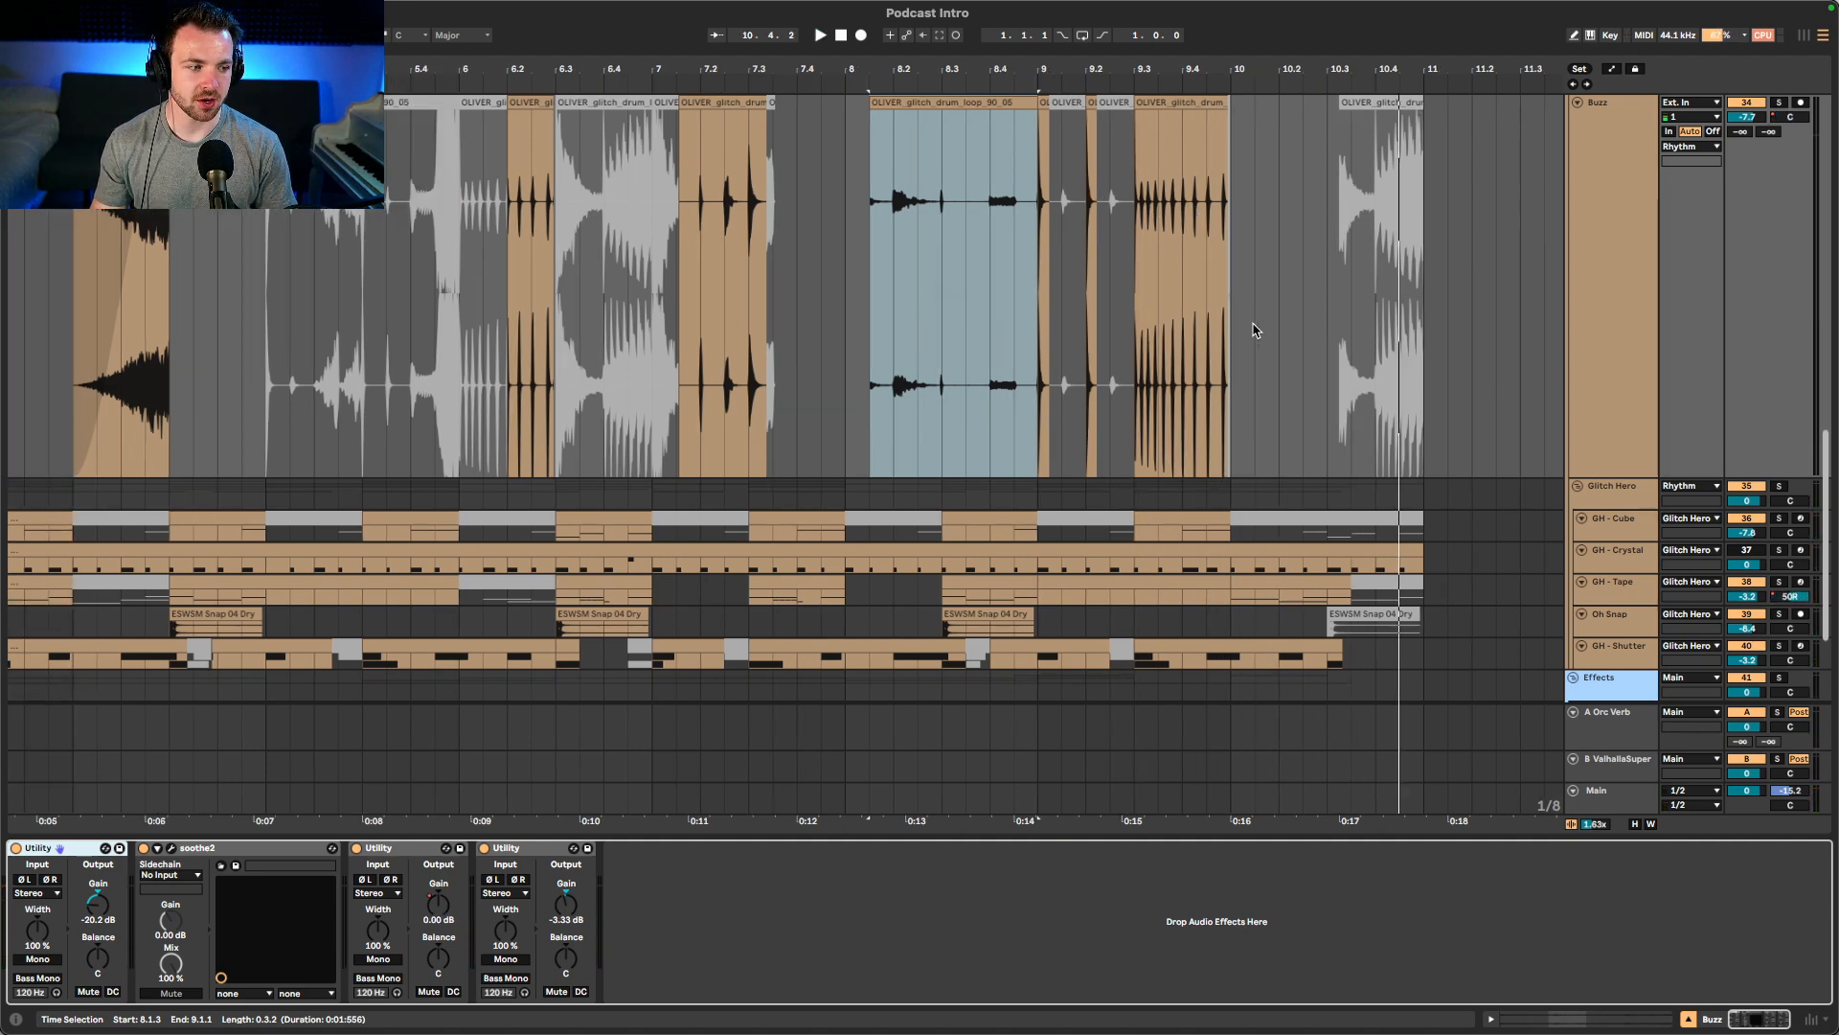
scroll(1361, 421, "down", 2)
scroll(1600, 414, "down", 1)
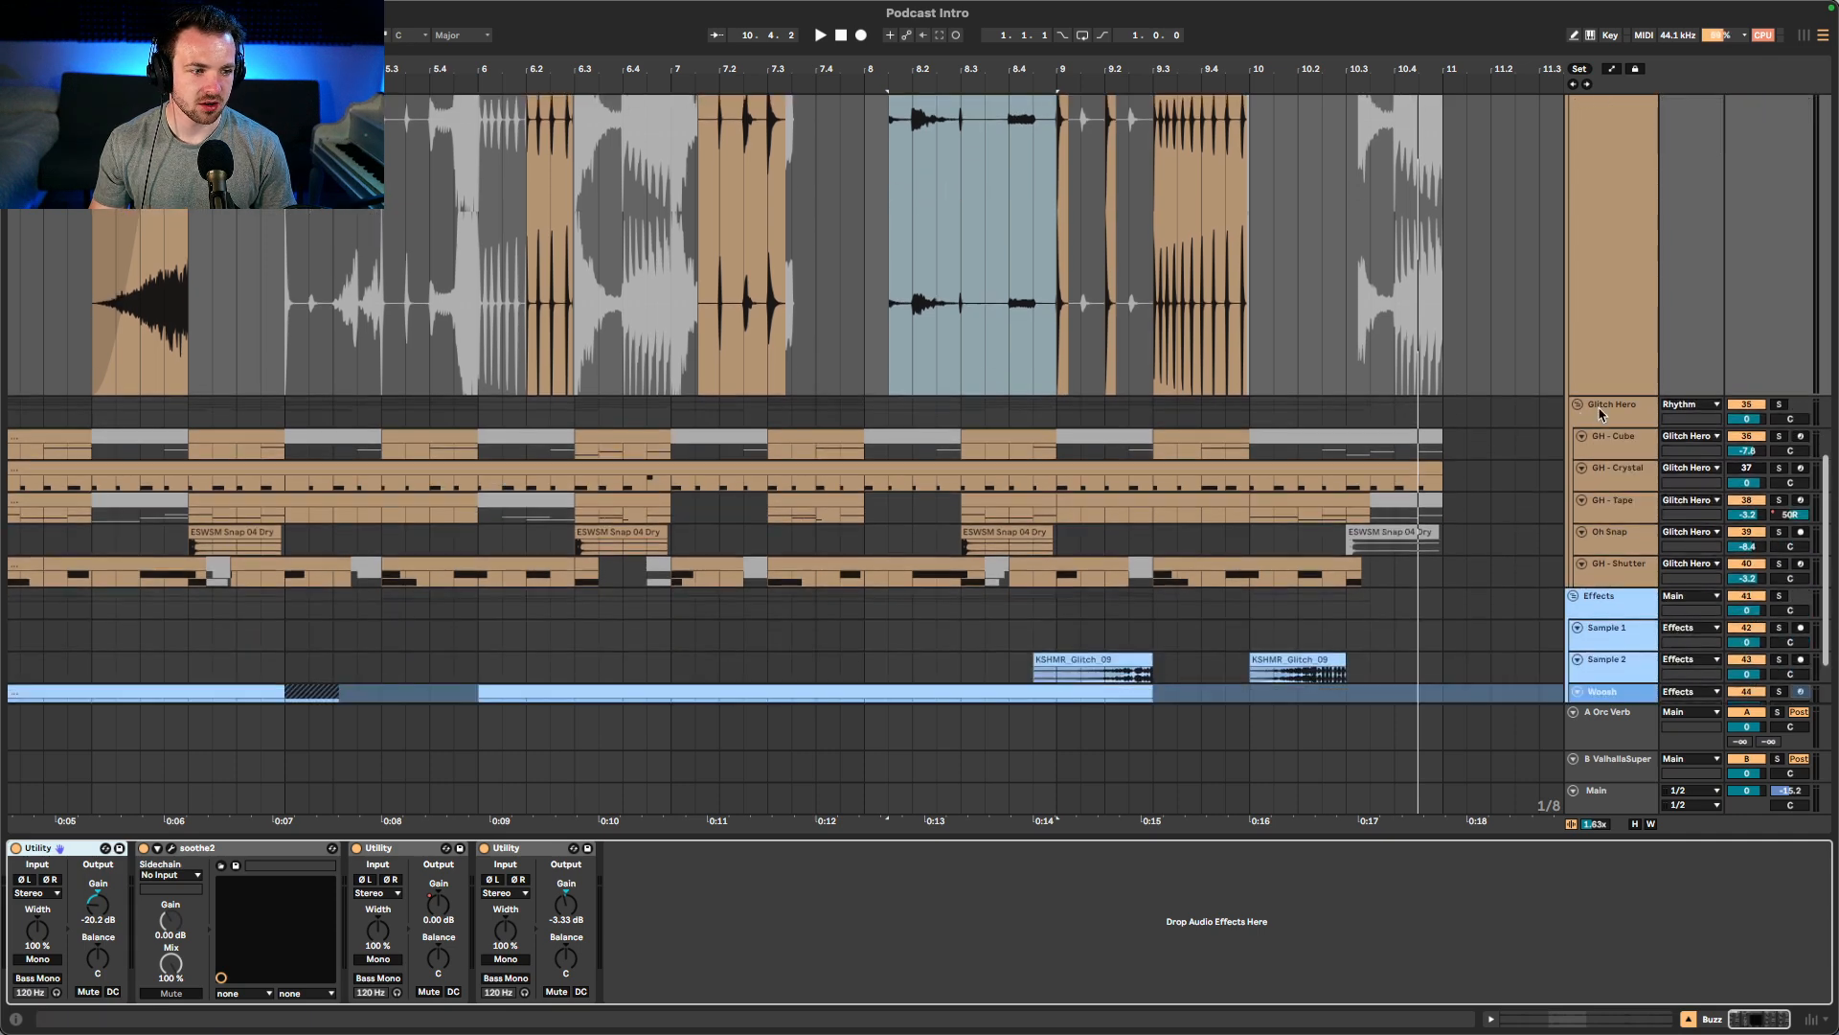
left_click(1608, 410)
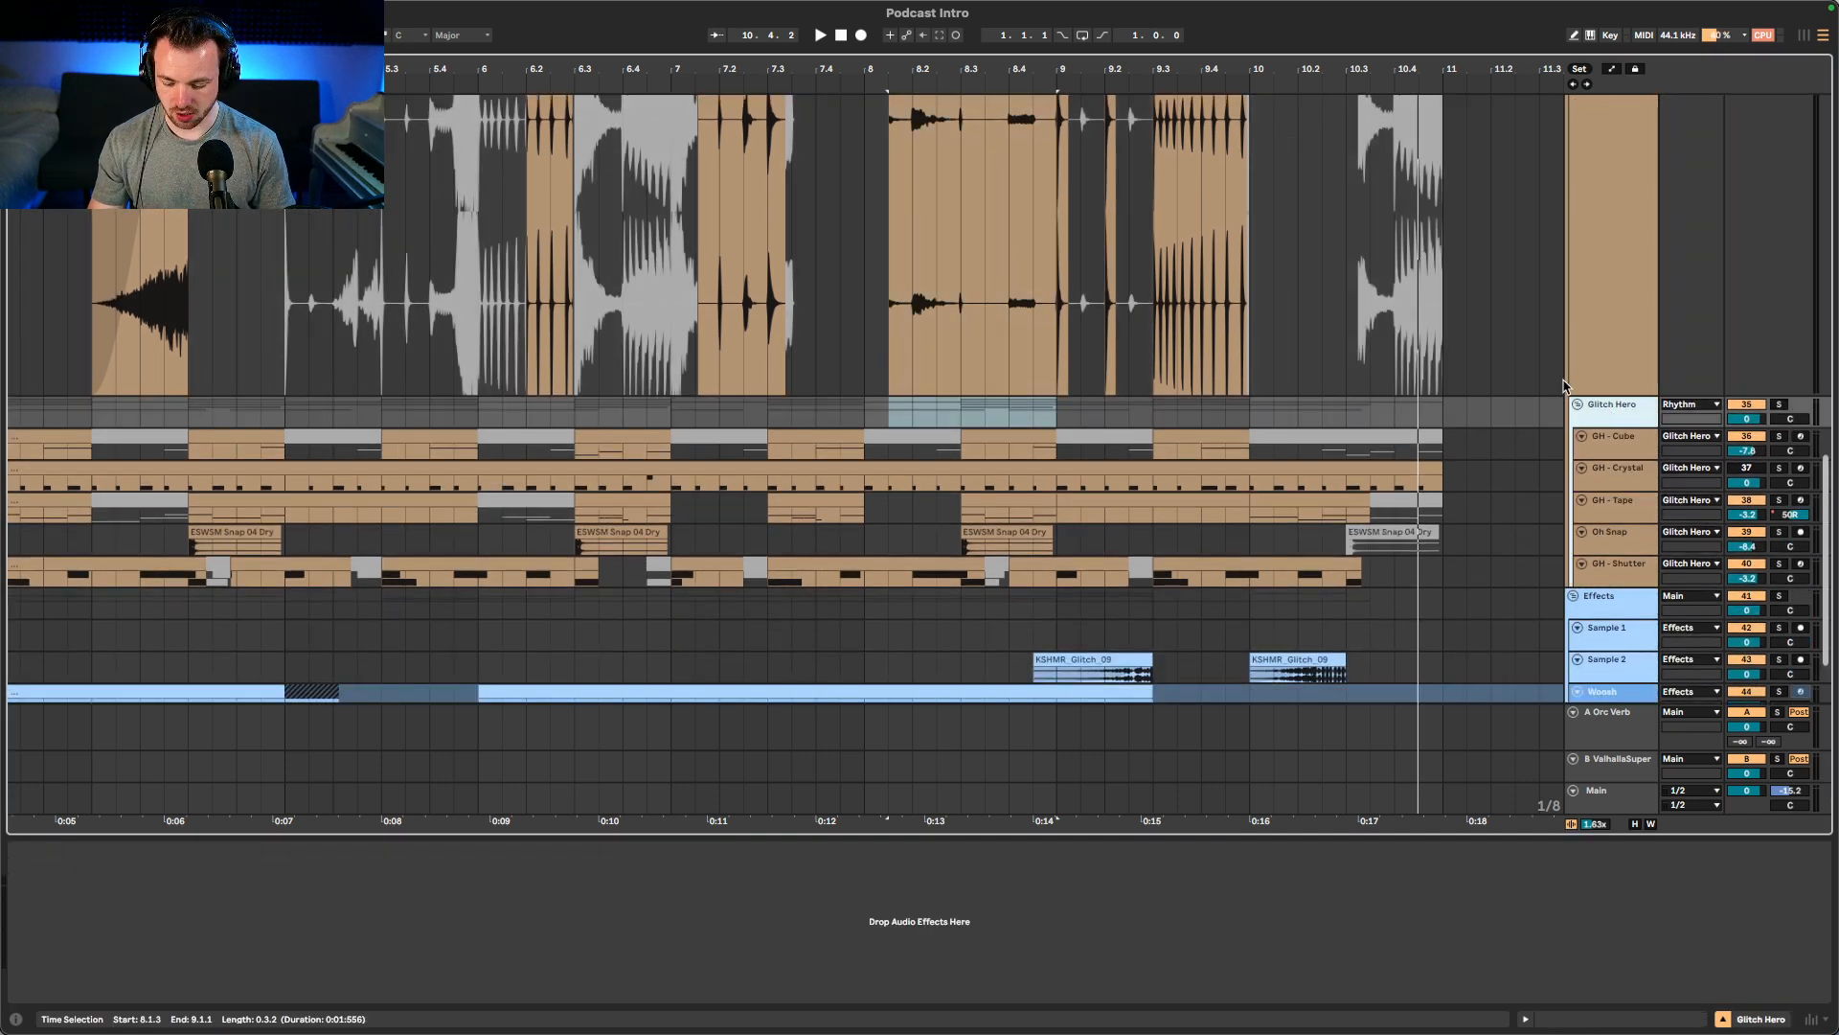
key("w")
key("h")
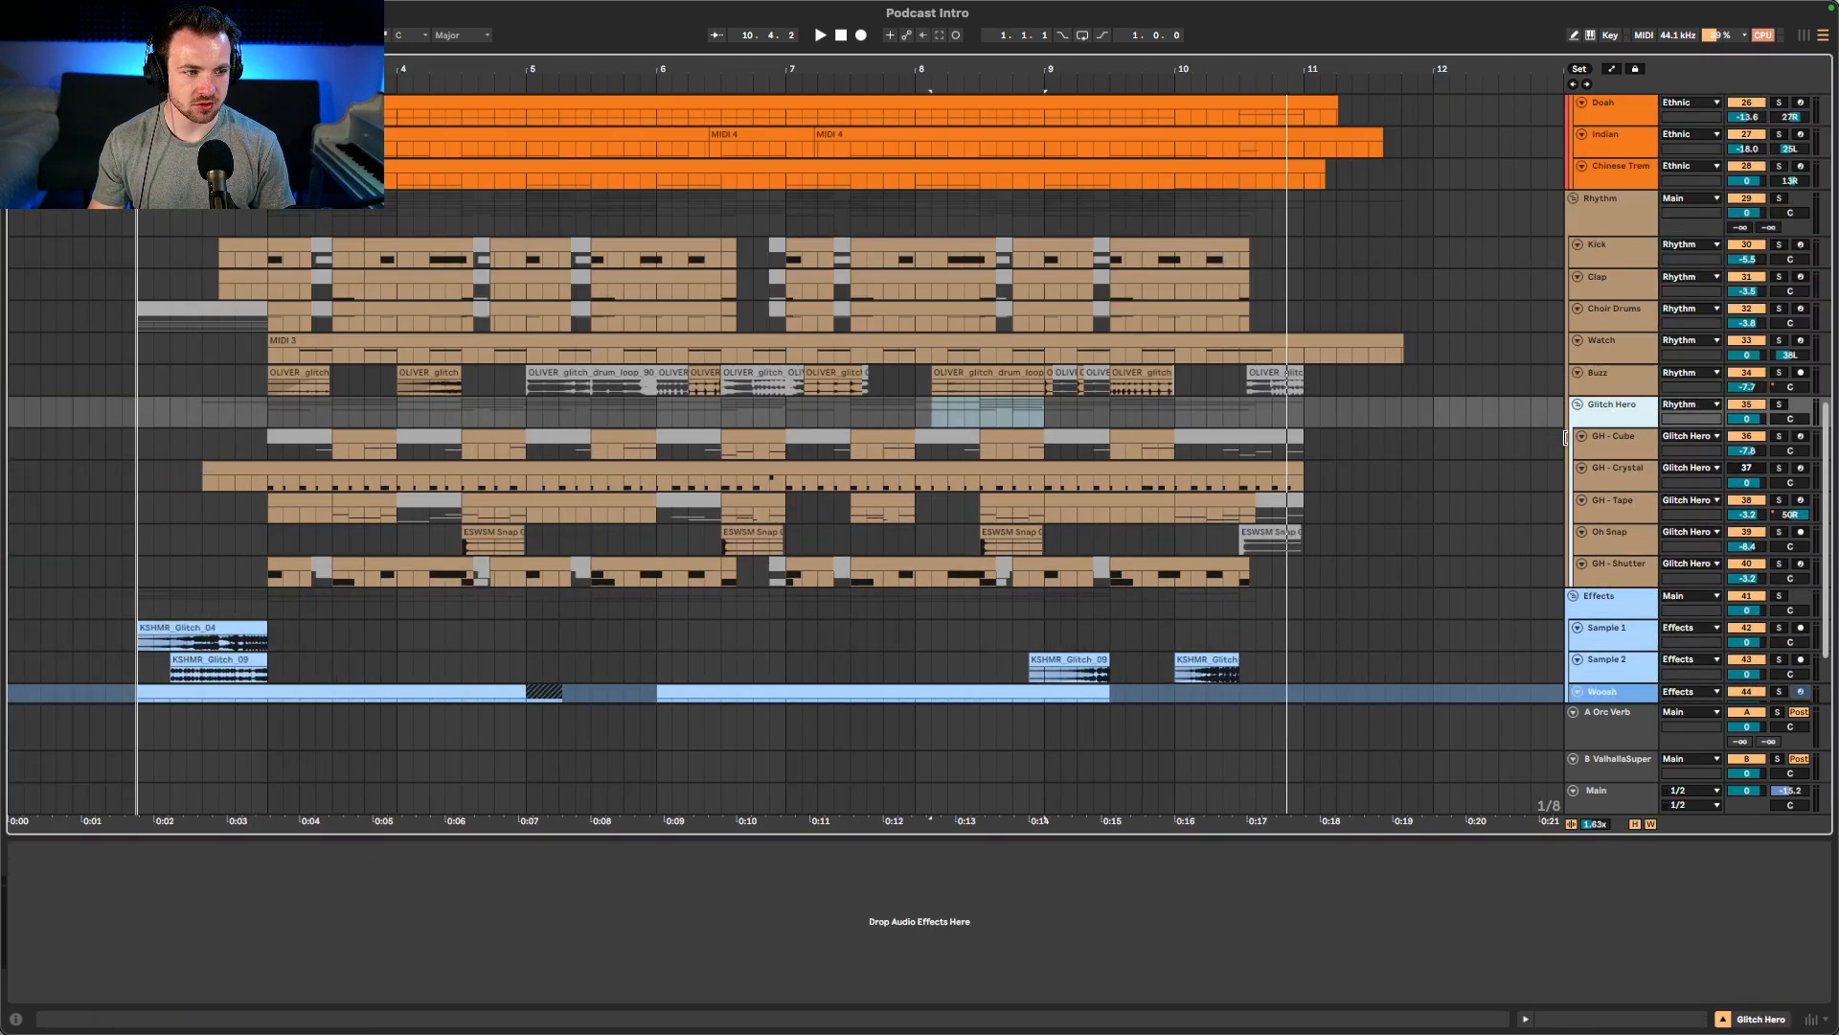
left_click_drag(1512, 436, 240, 572)
key("z")
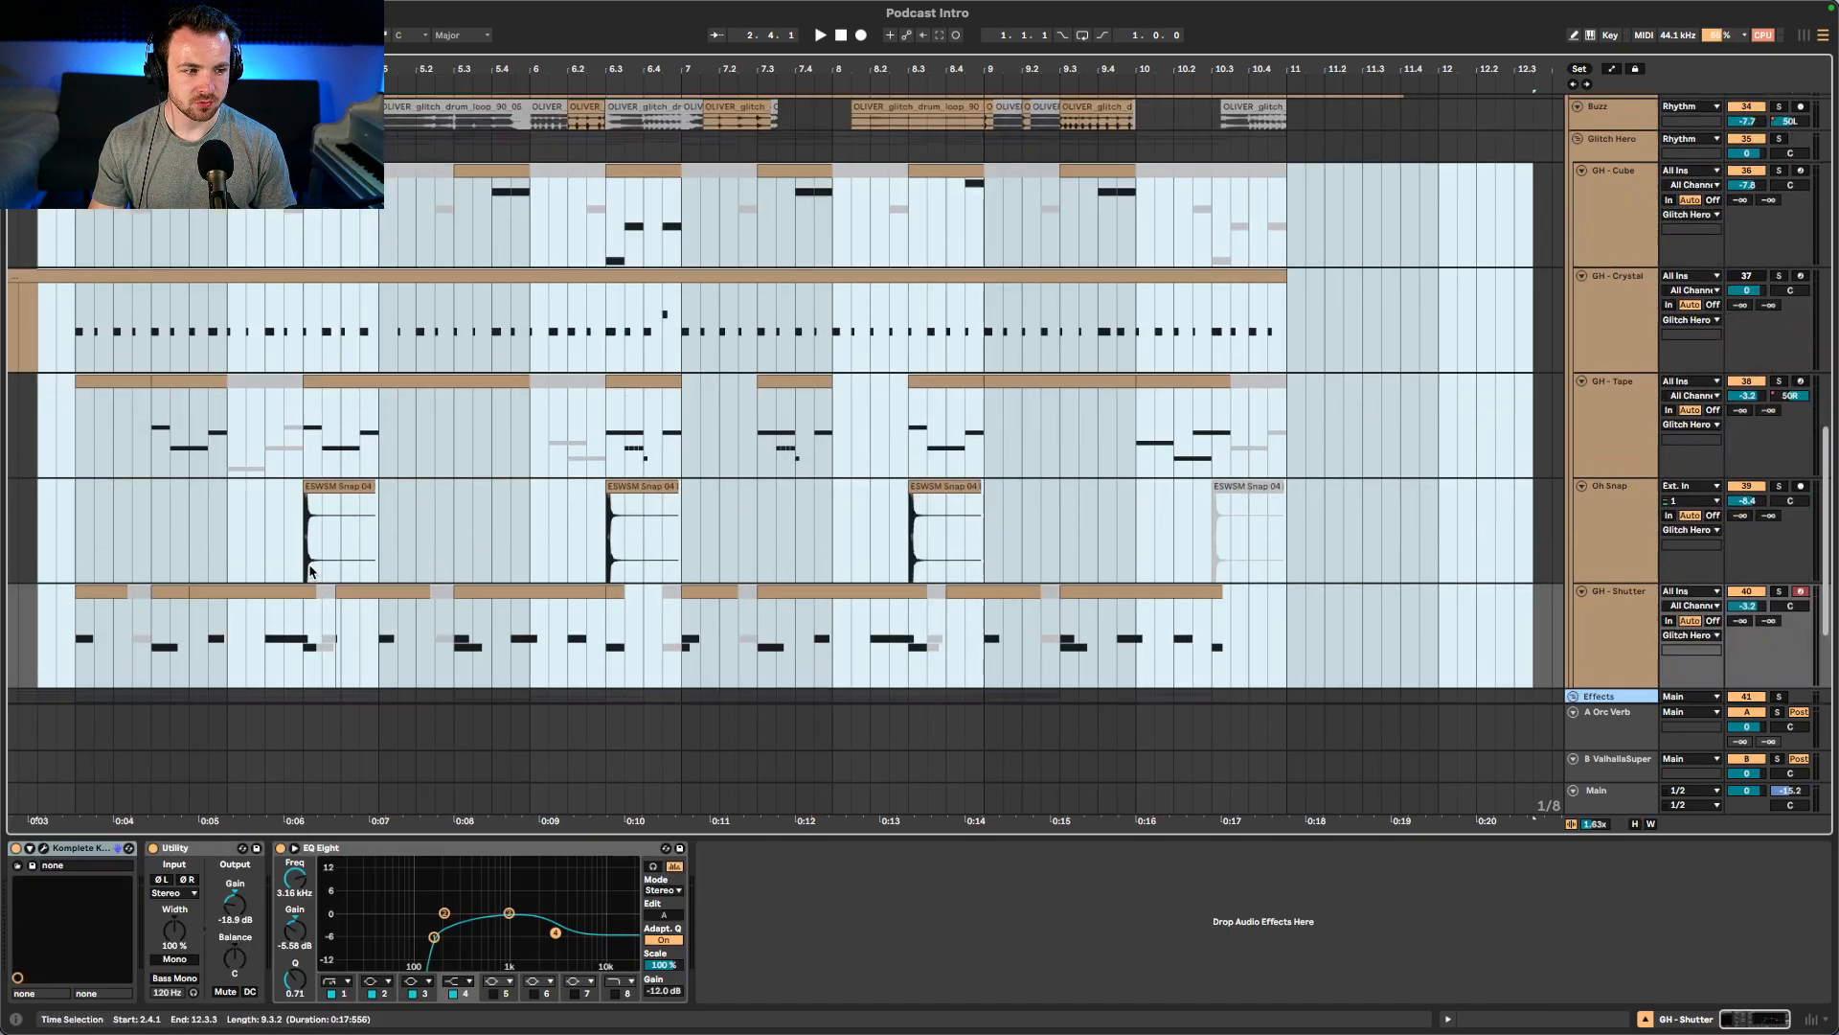
- Audition the soloed GH - Cube track from 3.2.1 and examine its Glitch Hero Cube Ensemble instrument in Komplete Kontrol
left_click(134, 255)
left_click(153, 324)
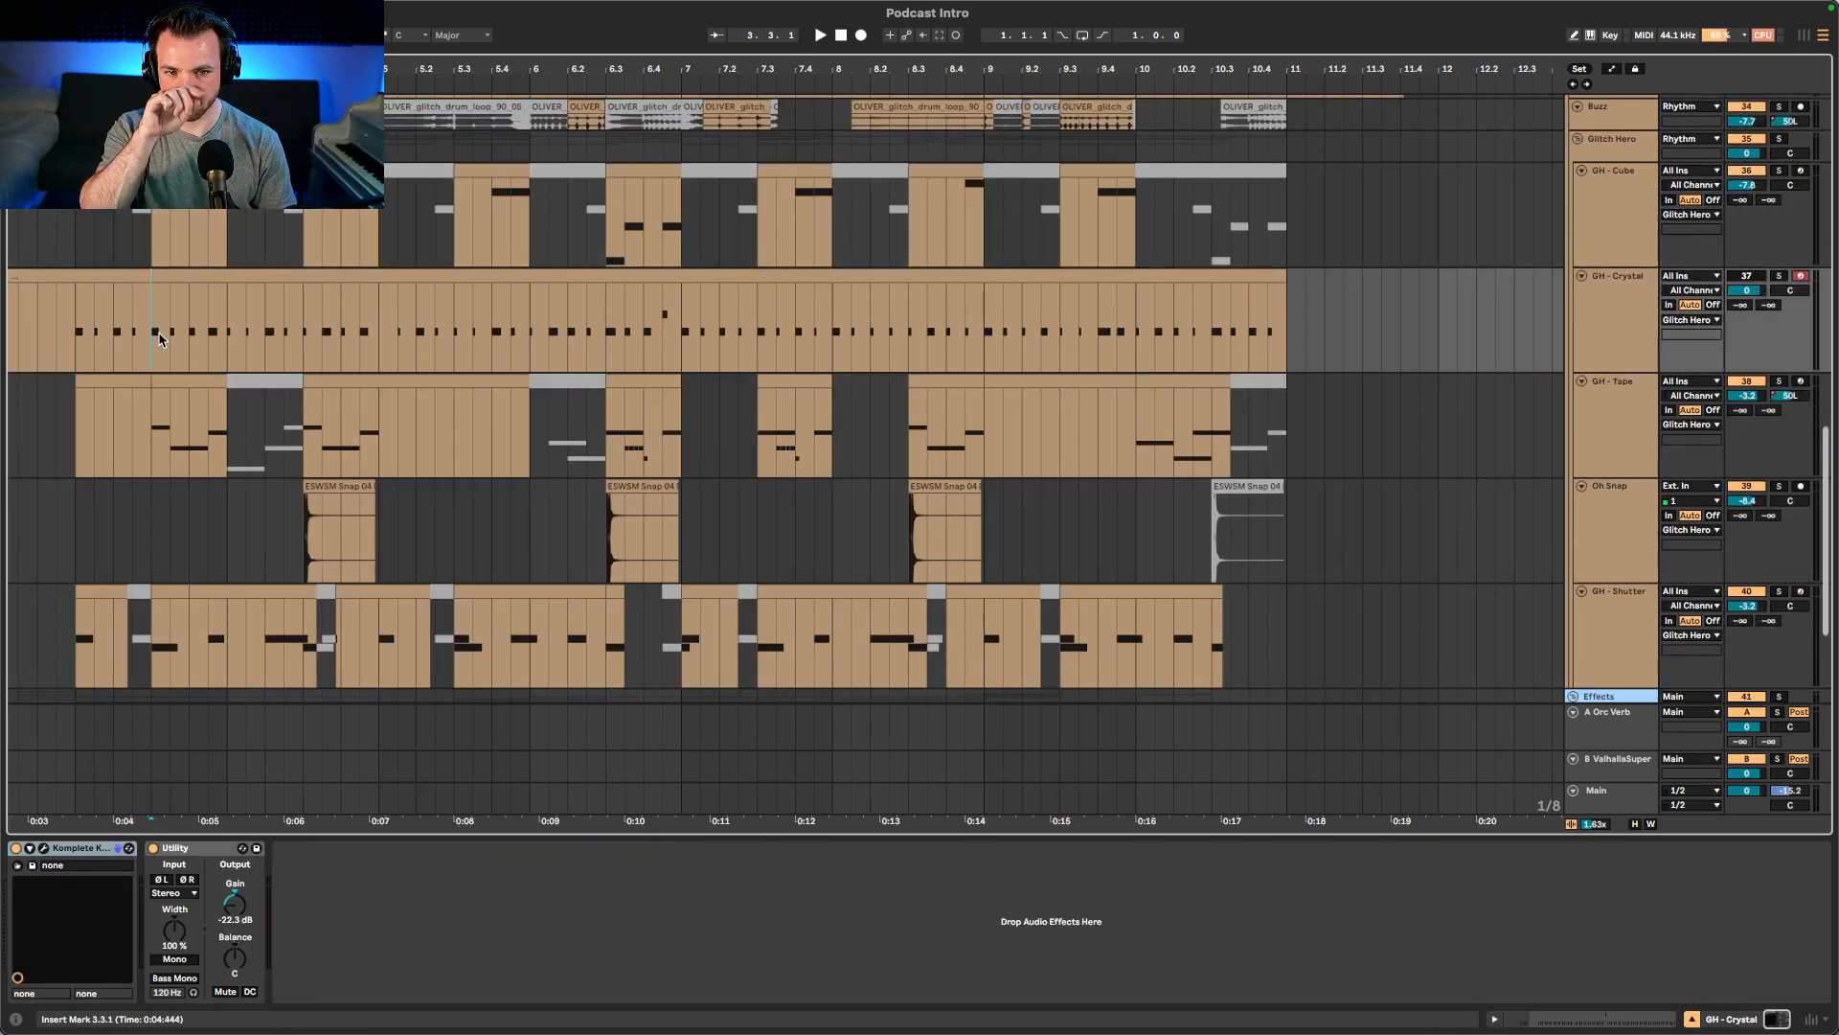
key("Right")
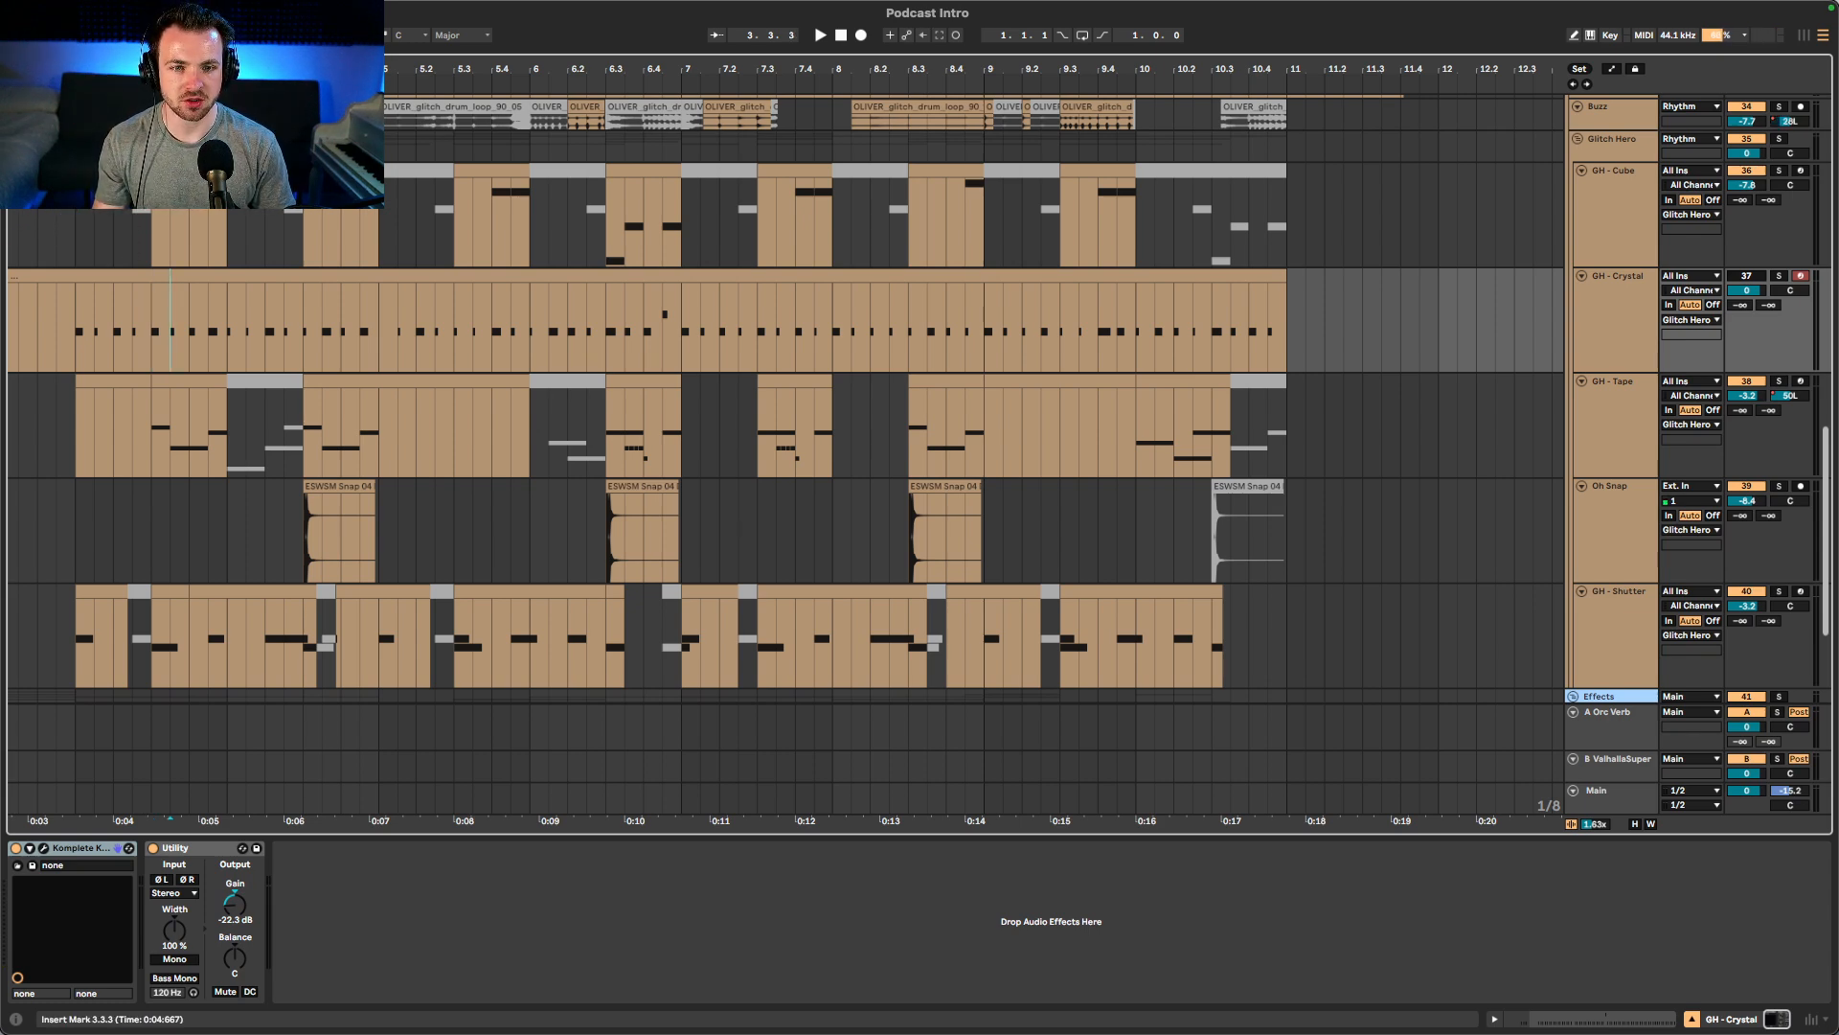
left_click(113, 199)
key("s")
key("space")
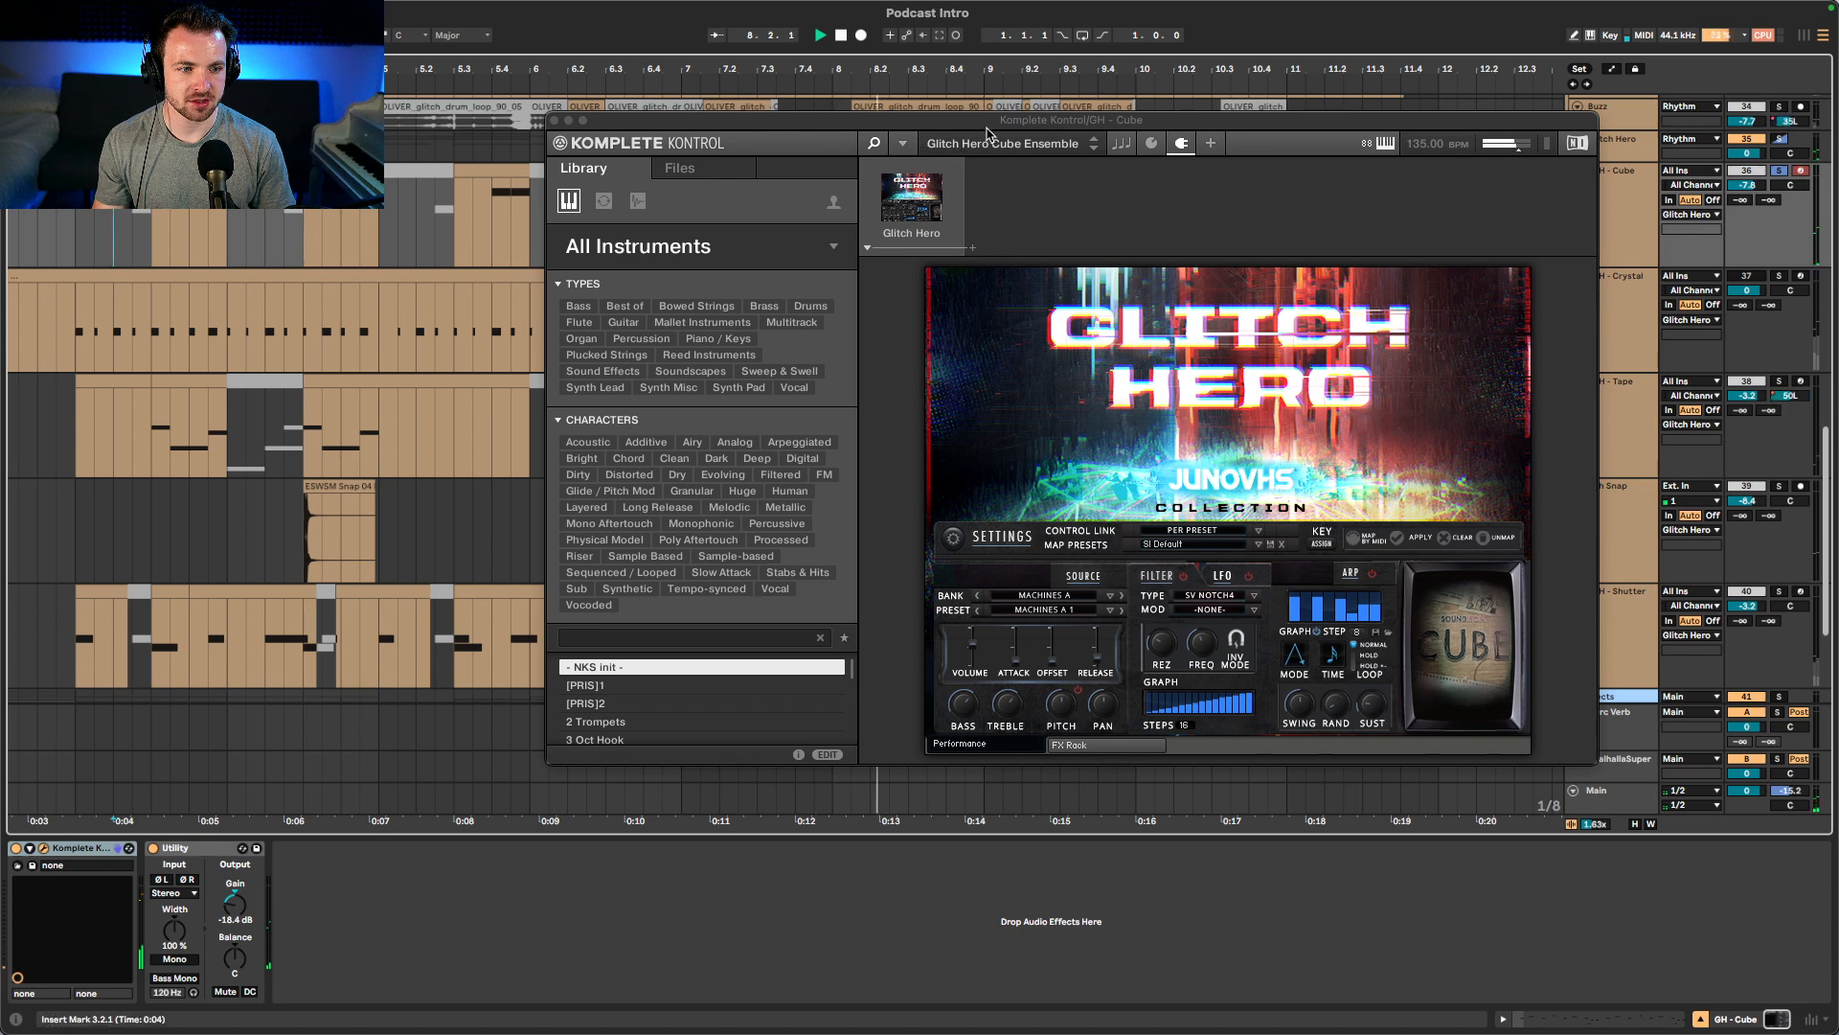
left_click_drag(988, 130, 1047, 119)
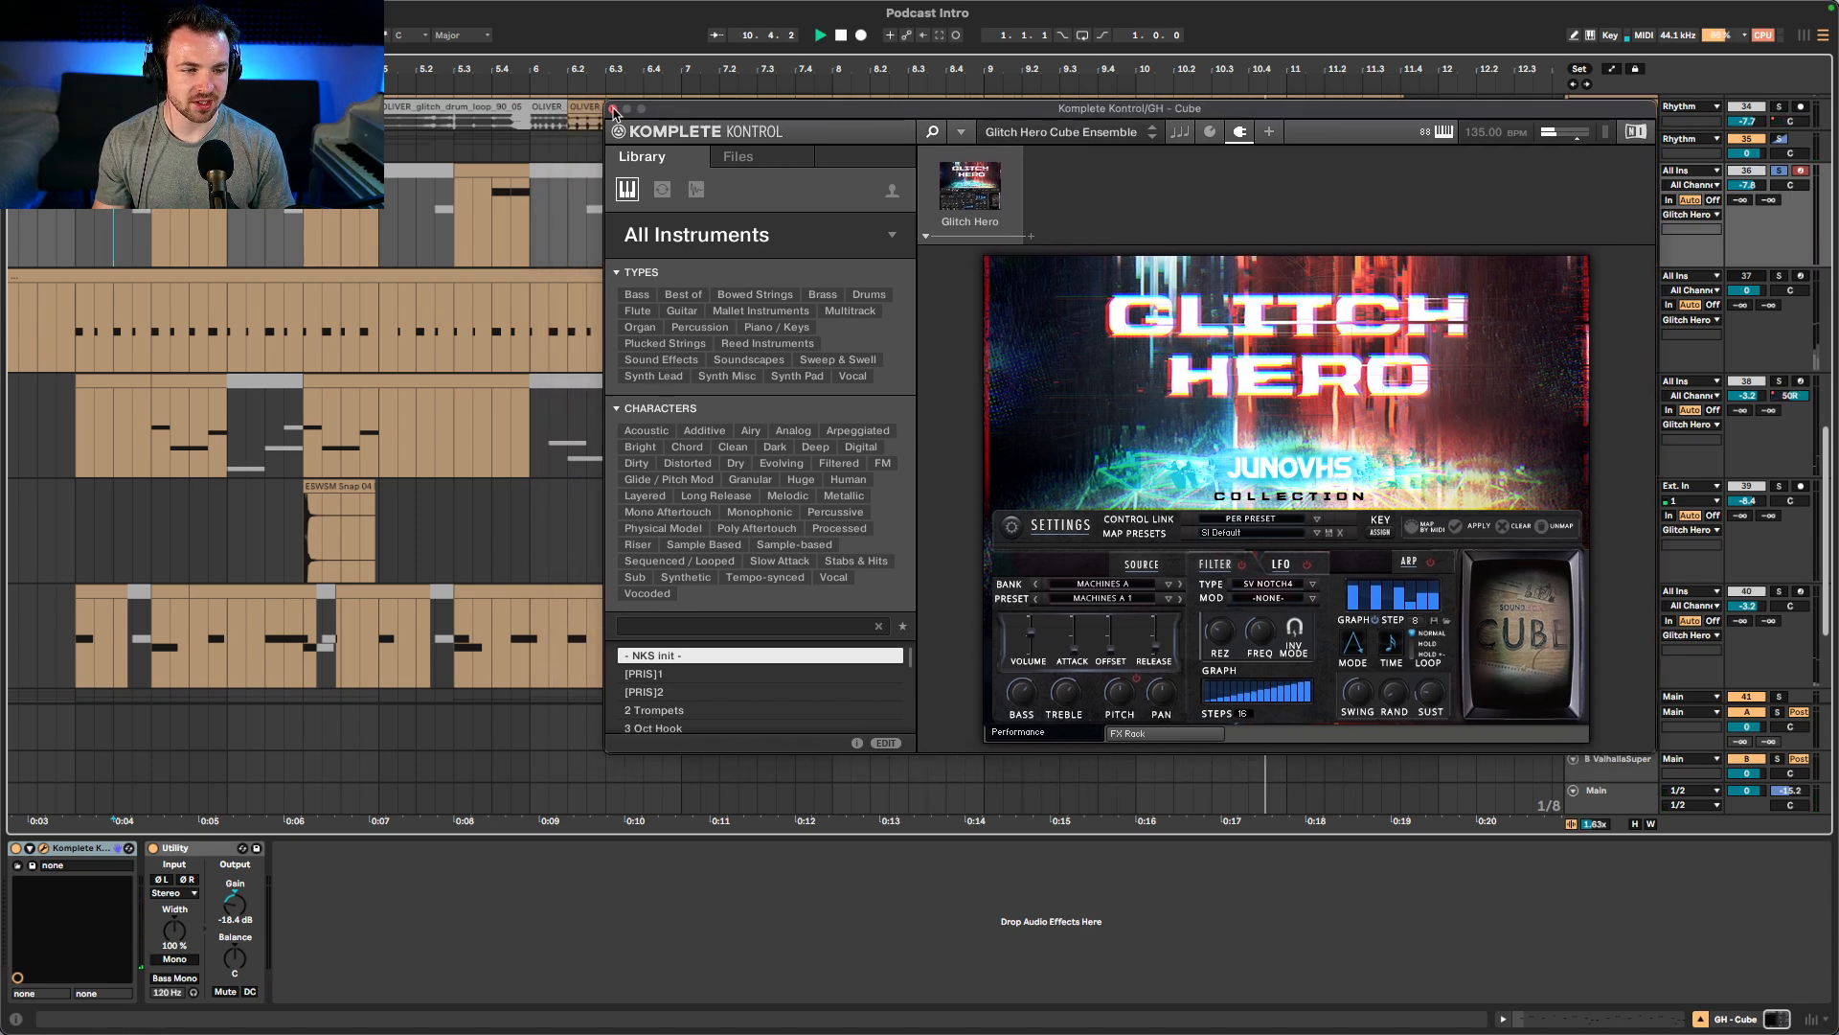
left_click(613, 110)
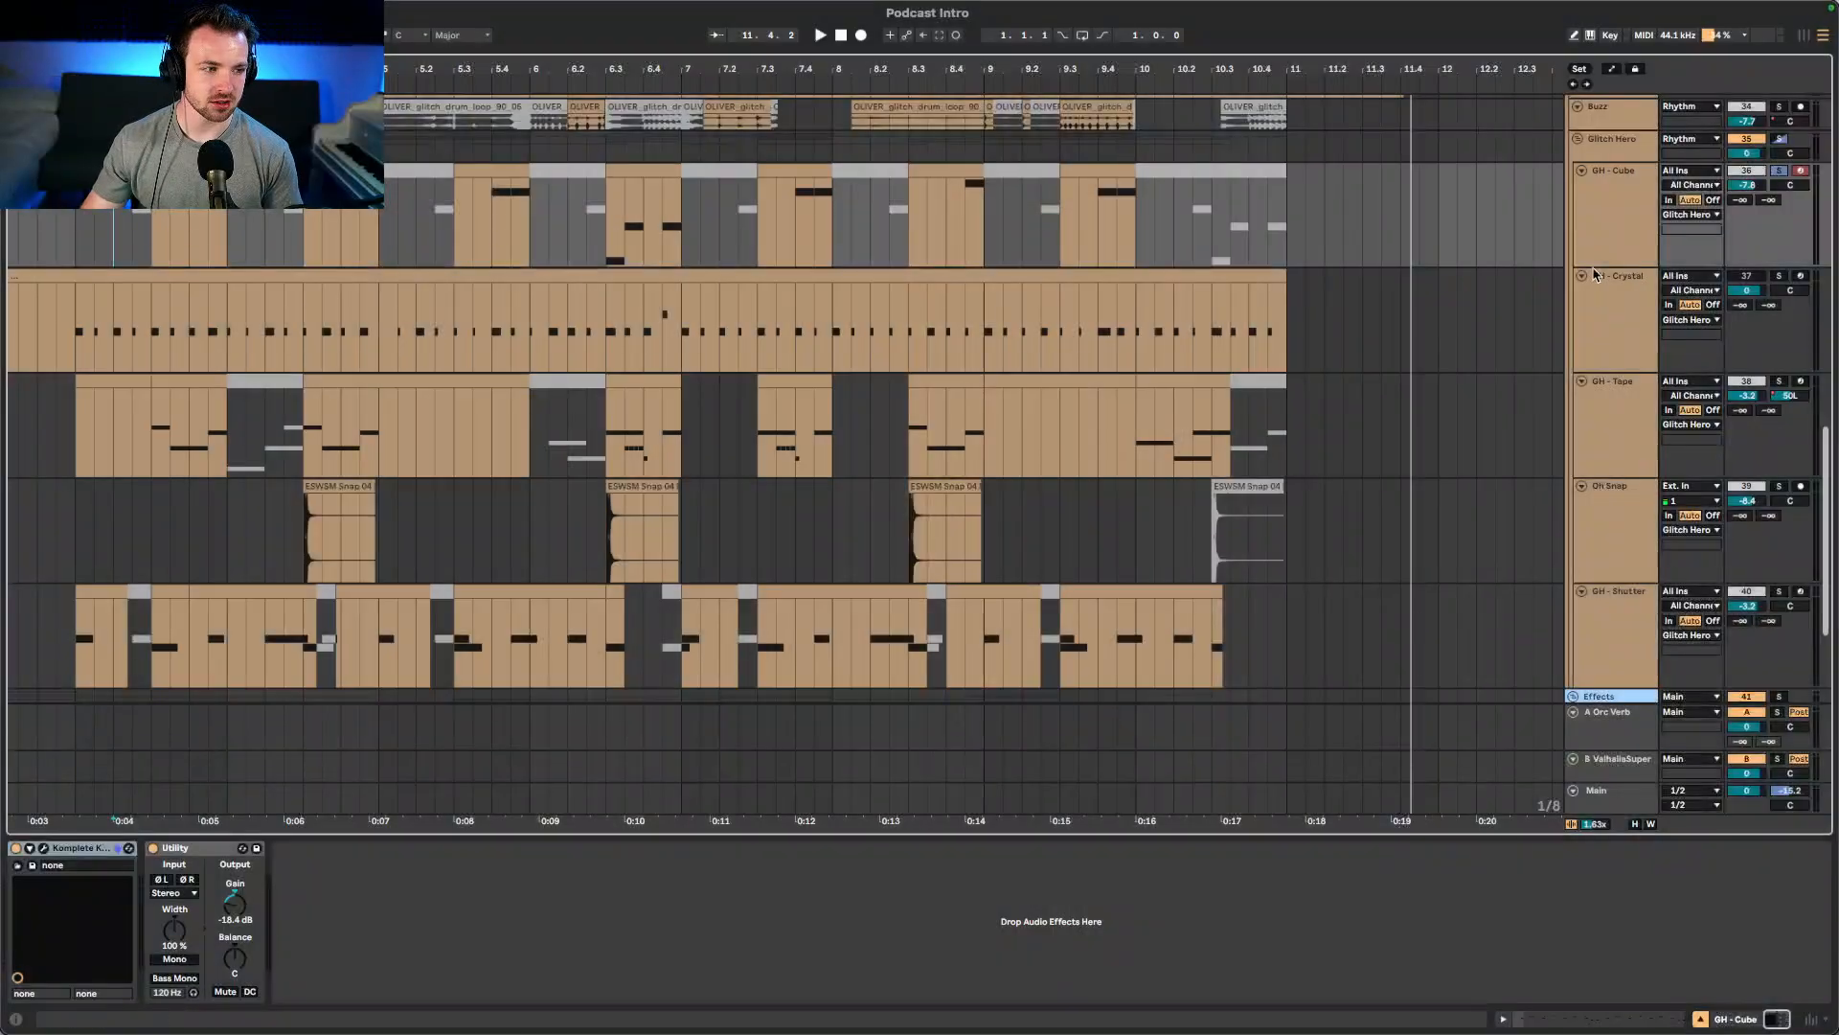
- Add an audio track and a MIDI track below GH - Cube and inspect the audio track's default Utility device
left_click(1616, 206)
key("super+t")
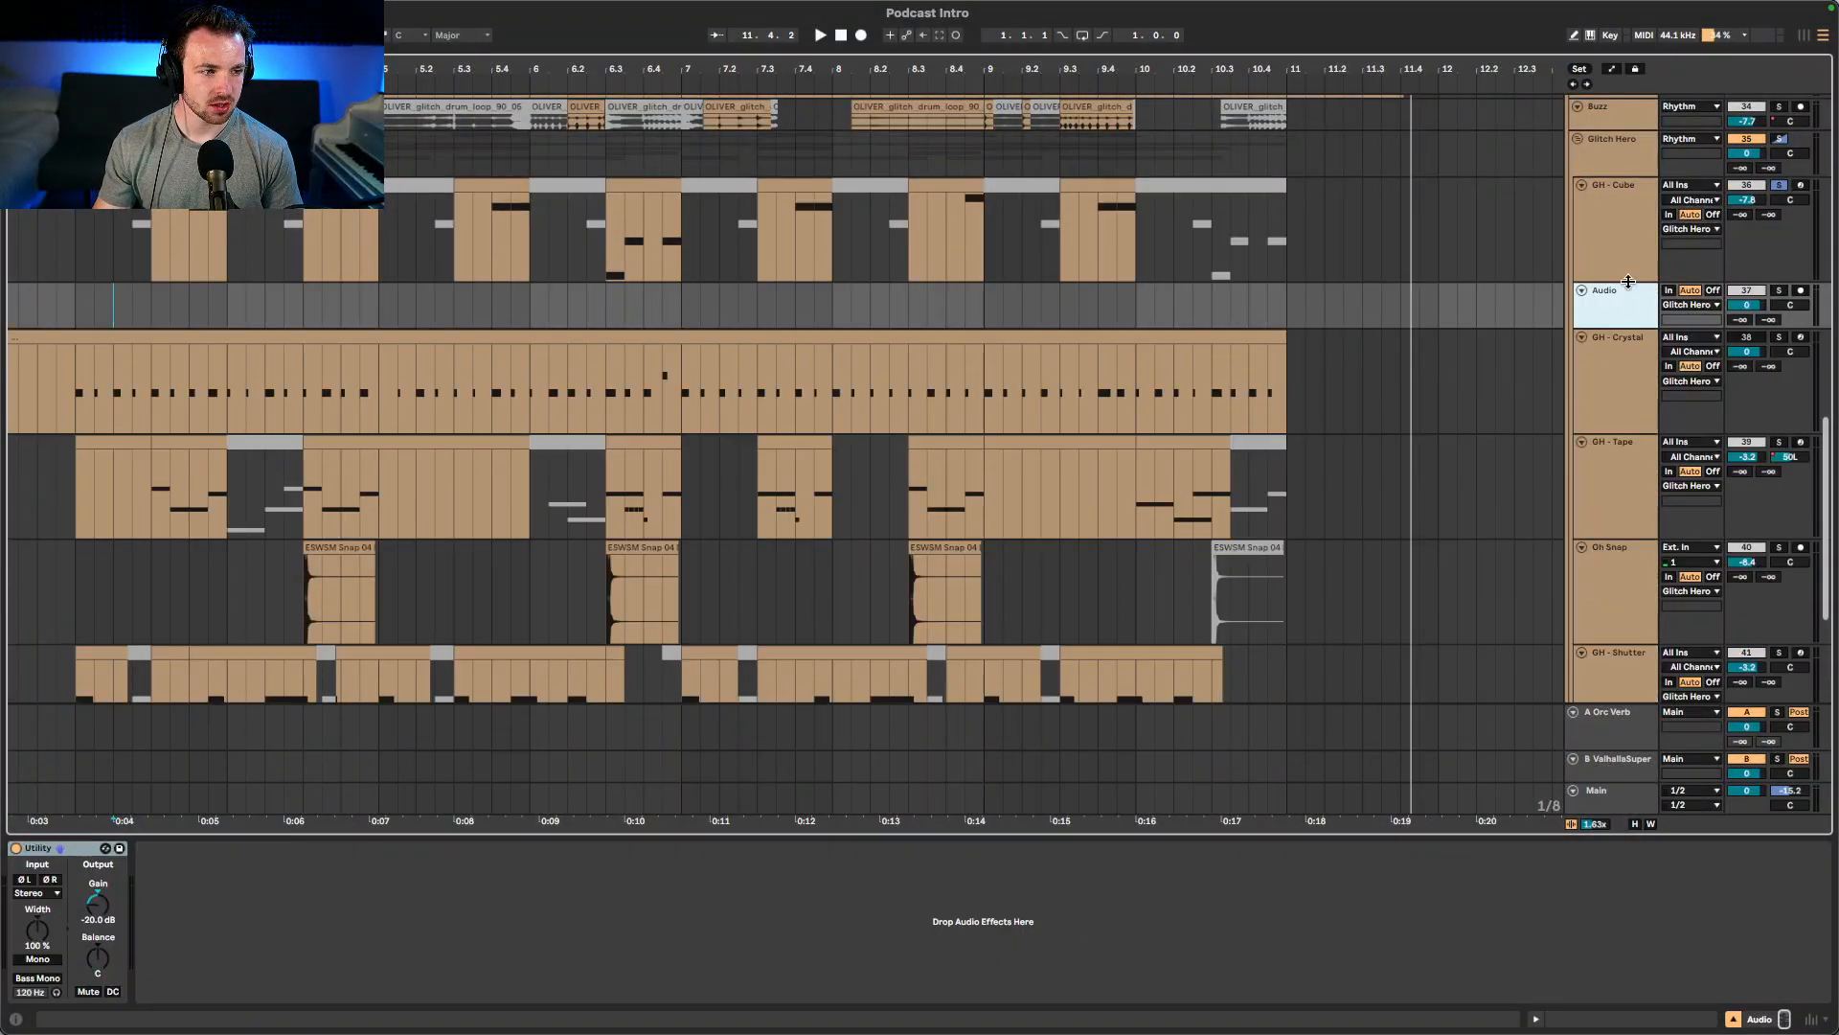
key("super+shift+t")
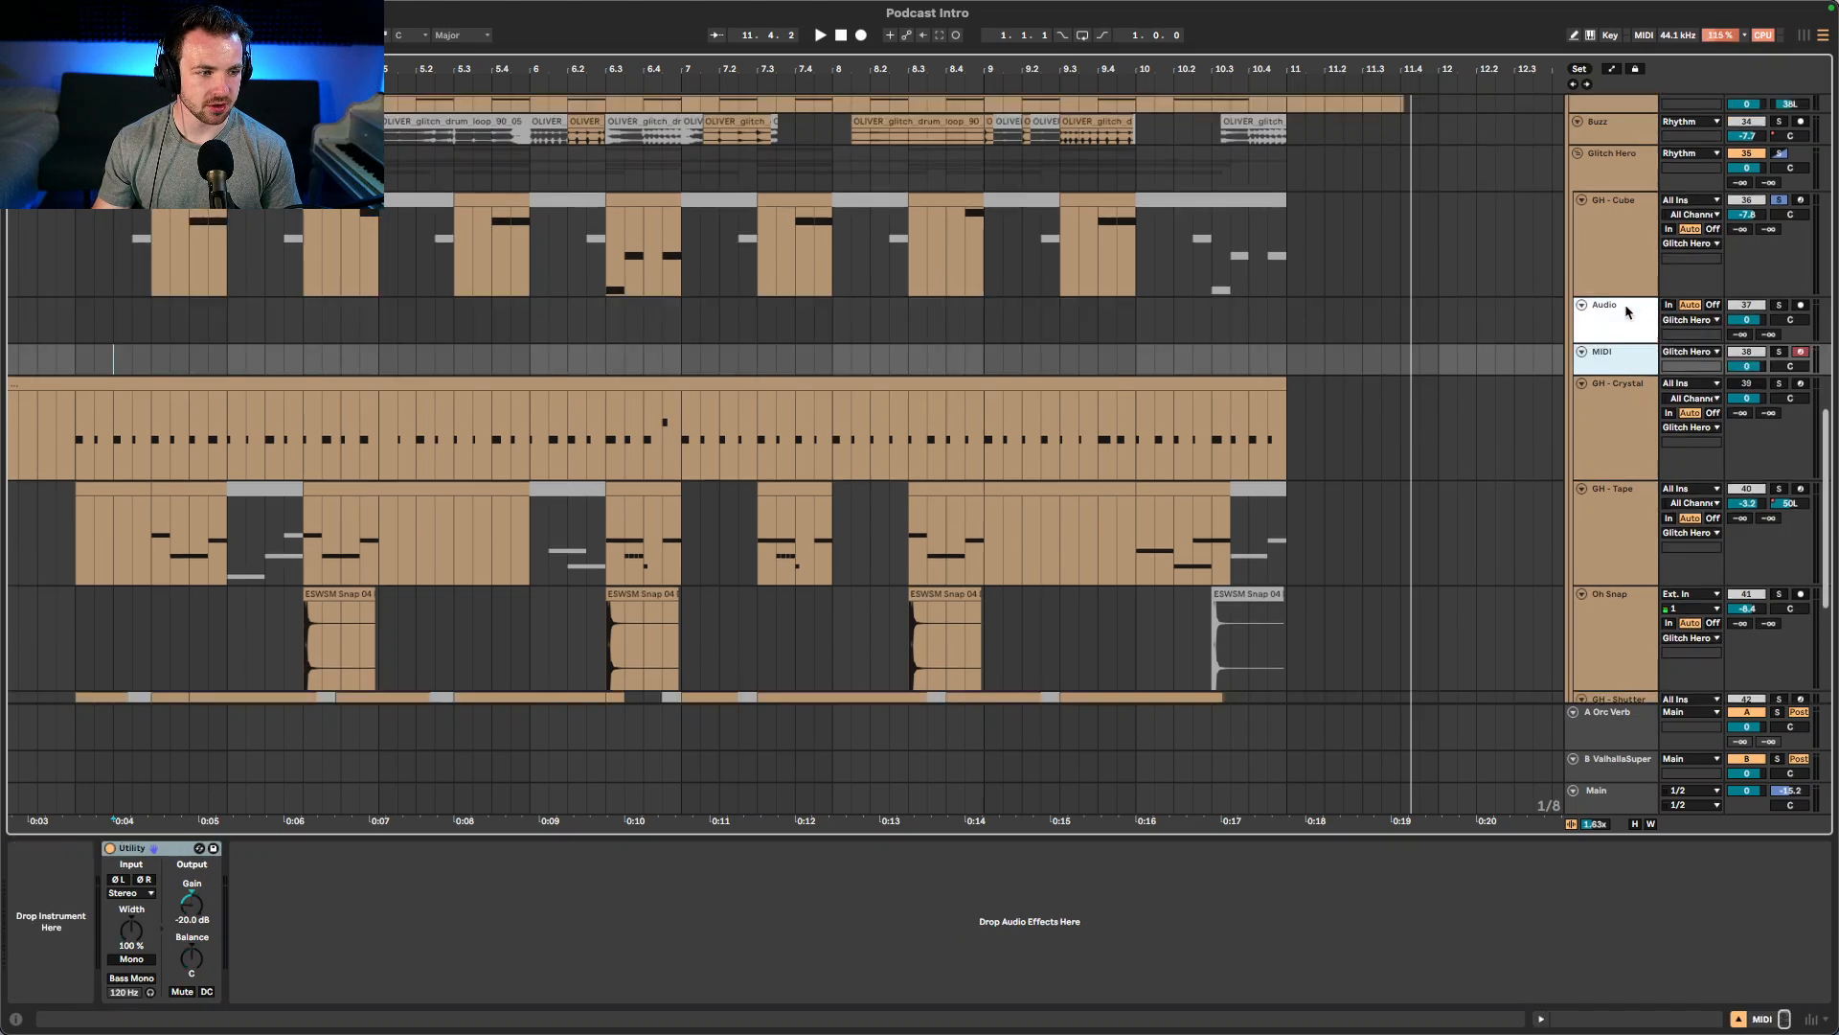
left_click(1623, 309)
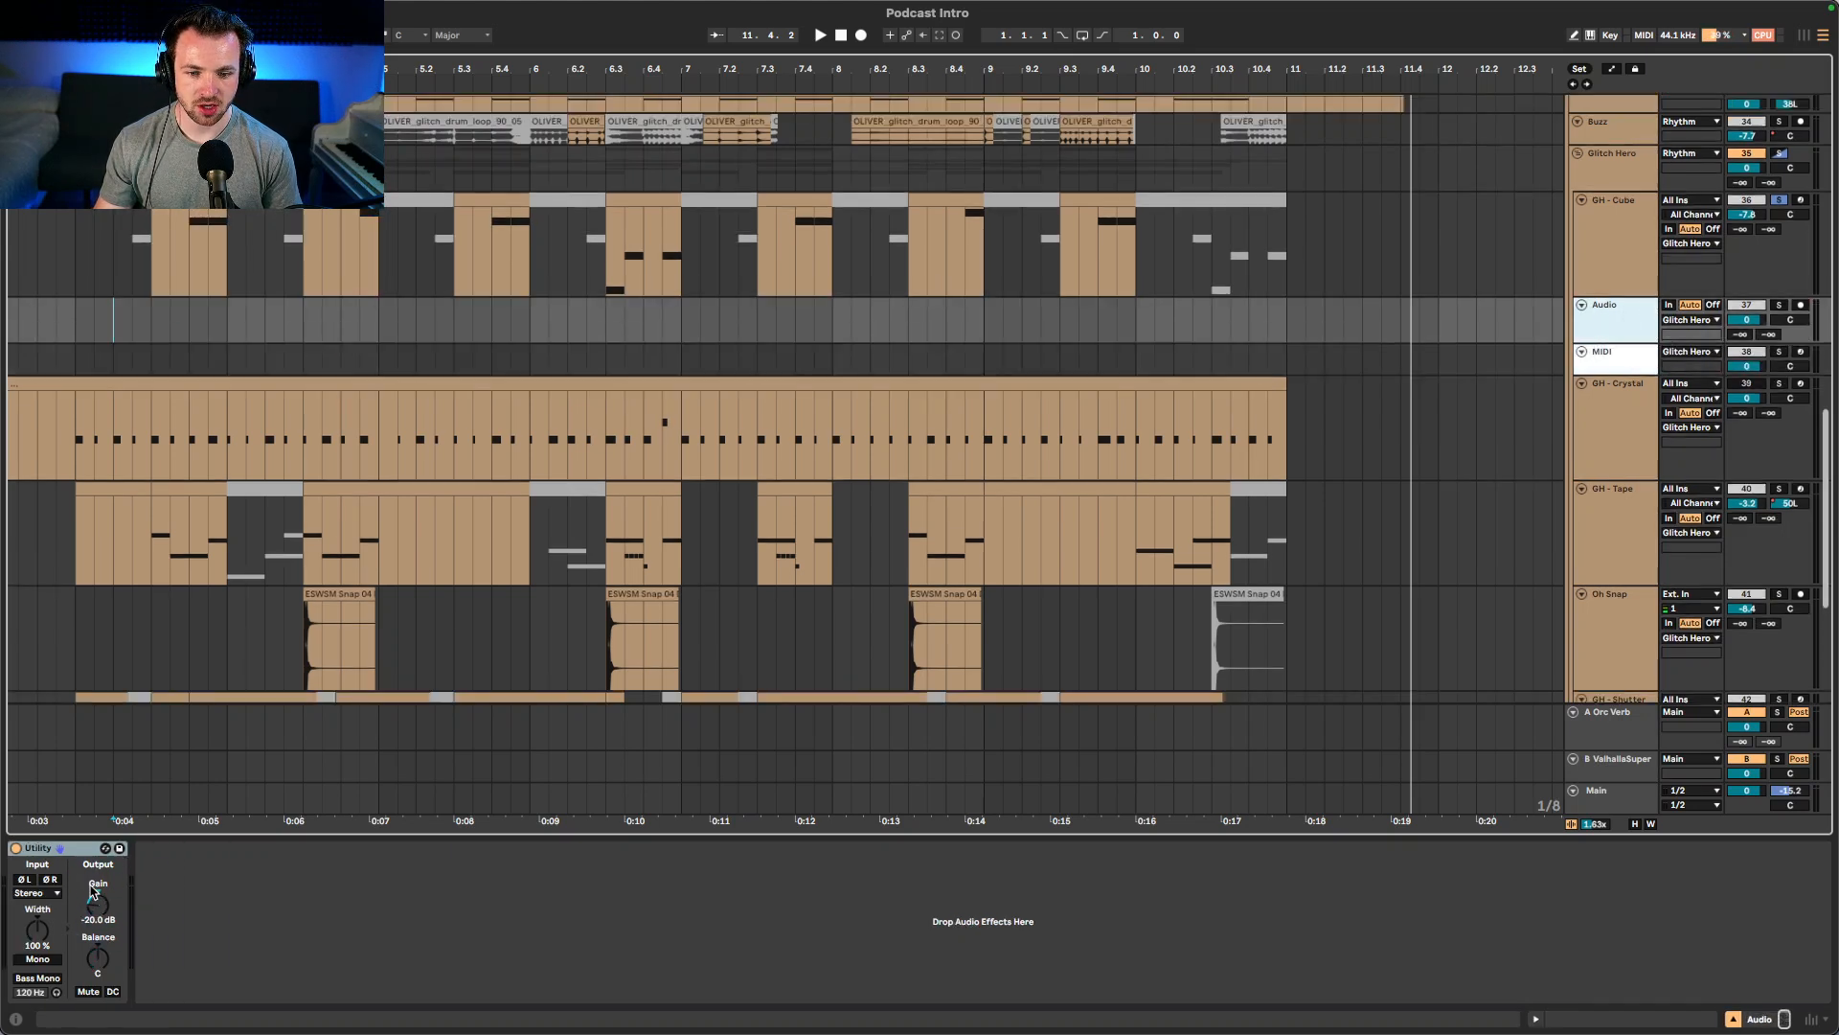
left_click(83, 852)
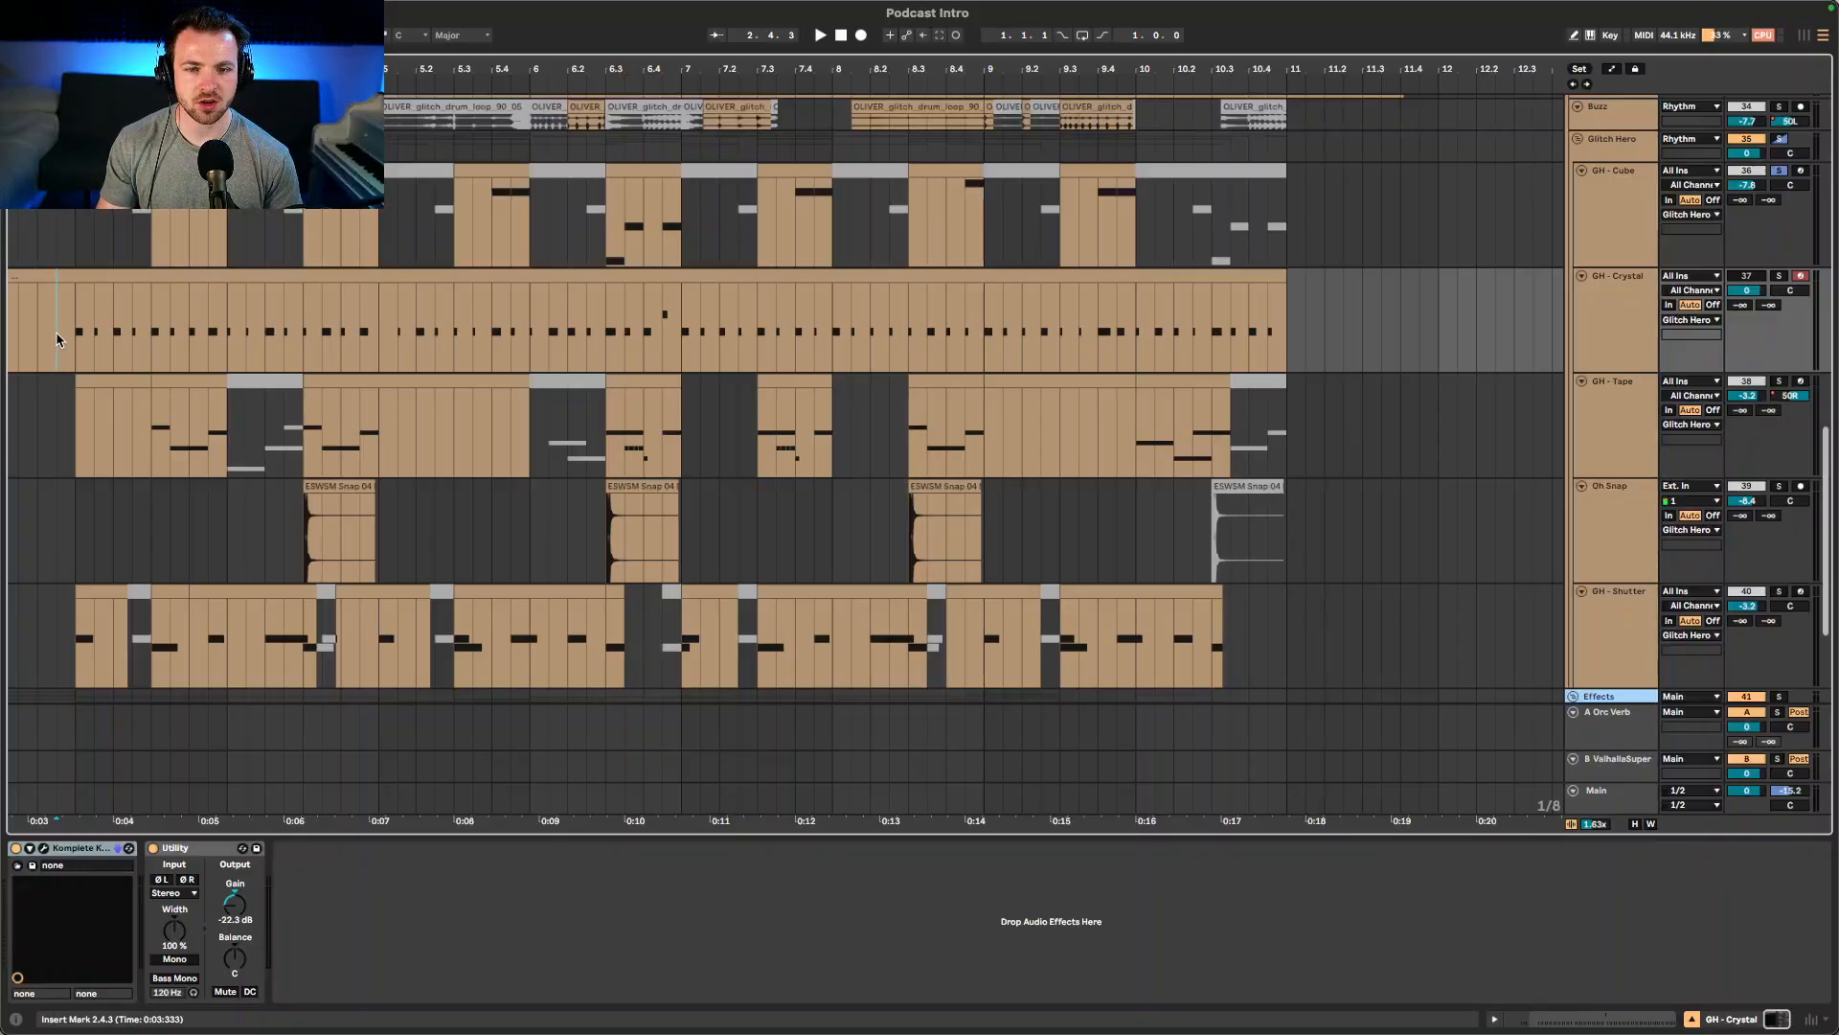
- Audition GH - Crystal in solo with its Utility gain set to -23.8 dB, and delete the track
left_click(151, 201)
key("space")
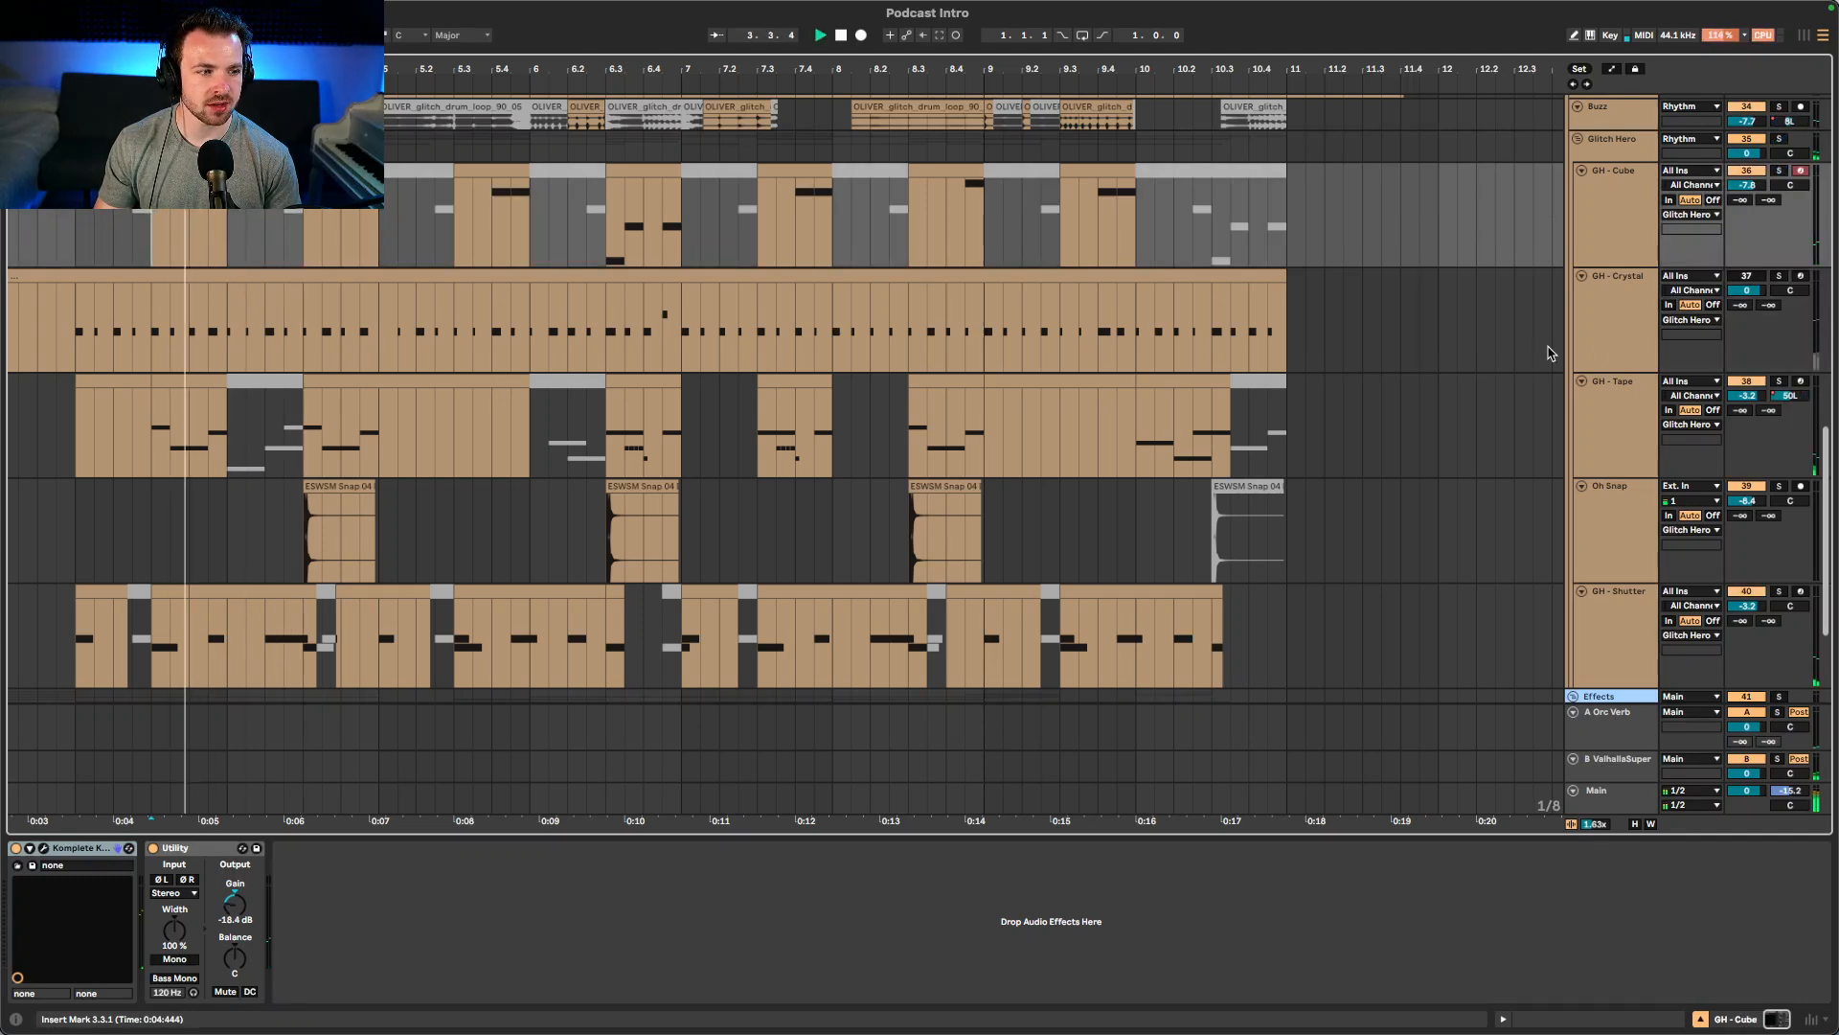
left_click(1629, 356)
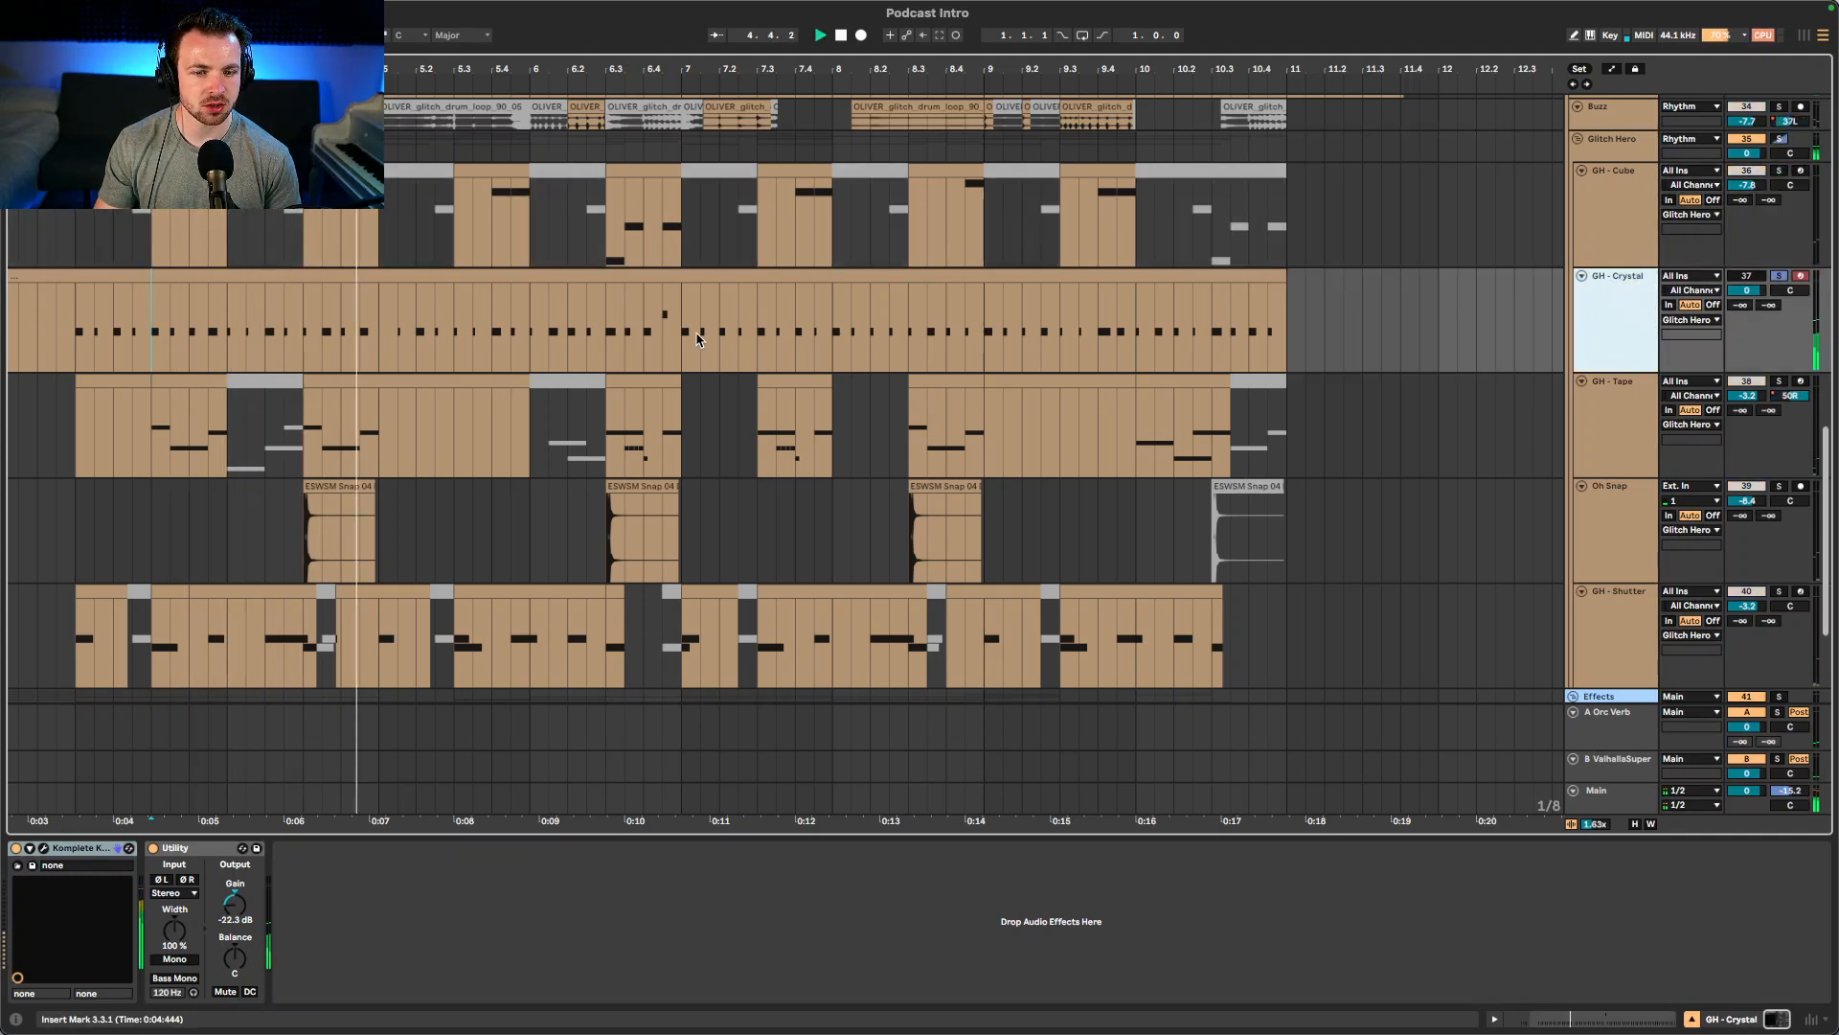
left_click_drag(234, 903, 235, 912)
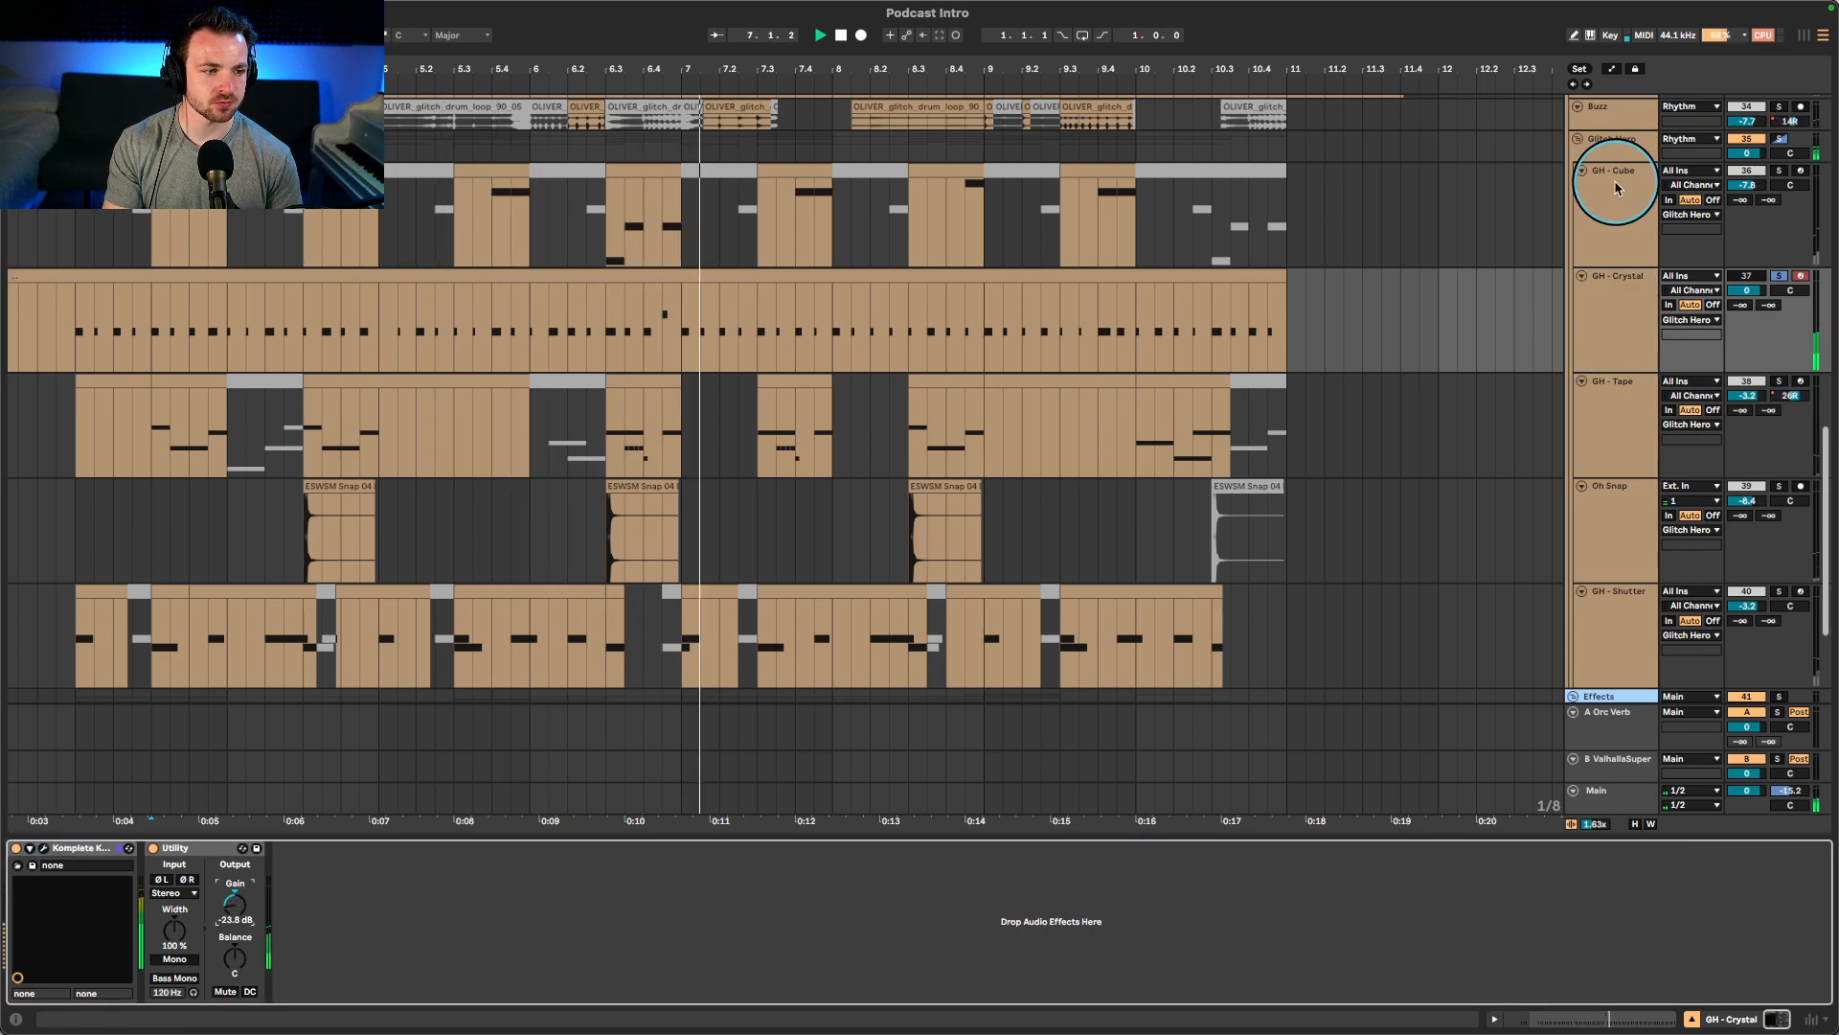
left_click(1614, 297)
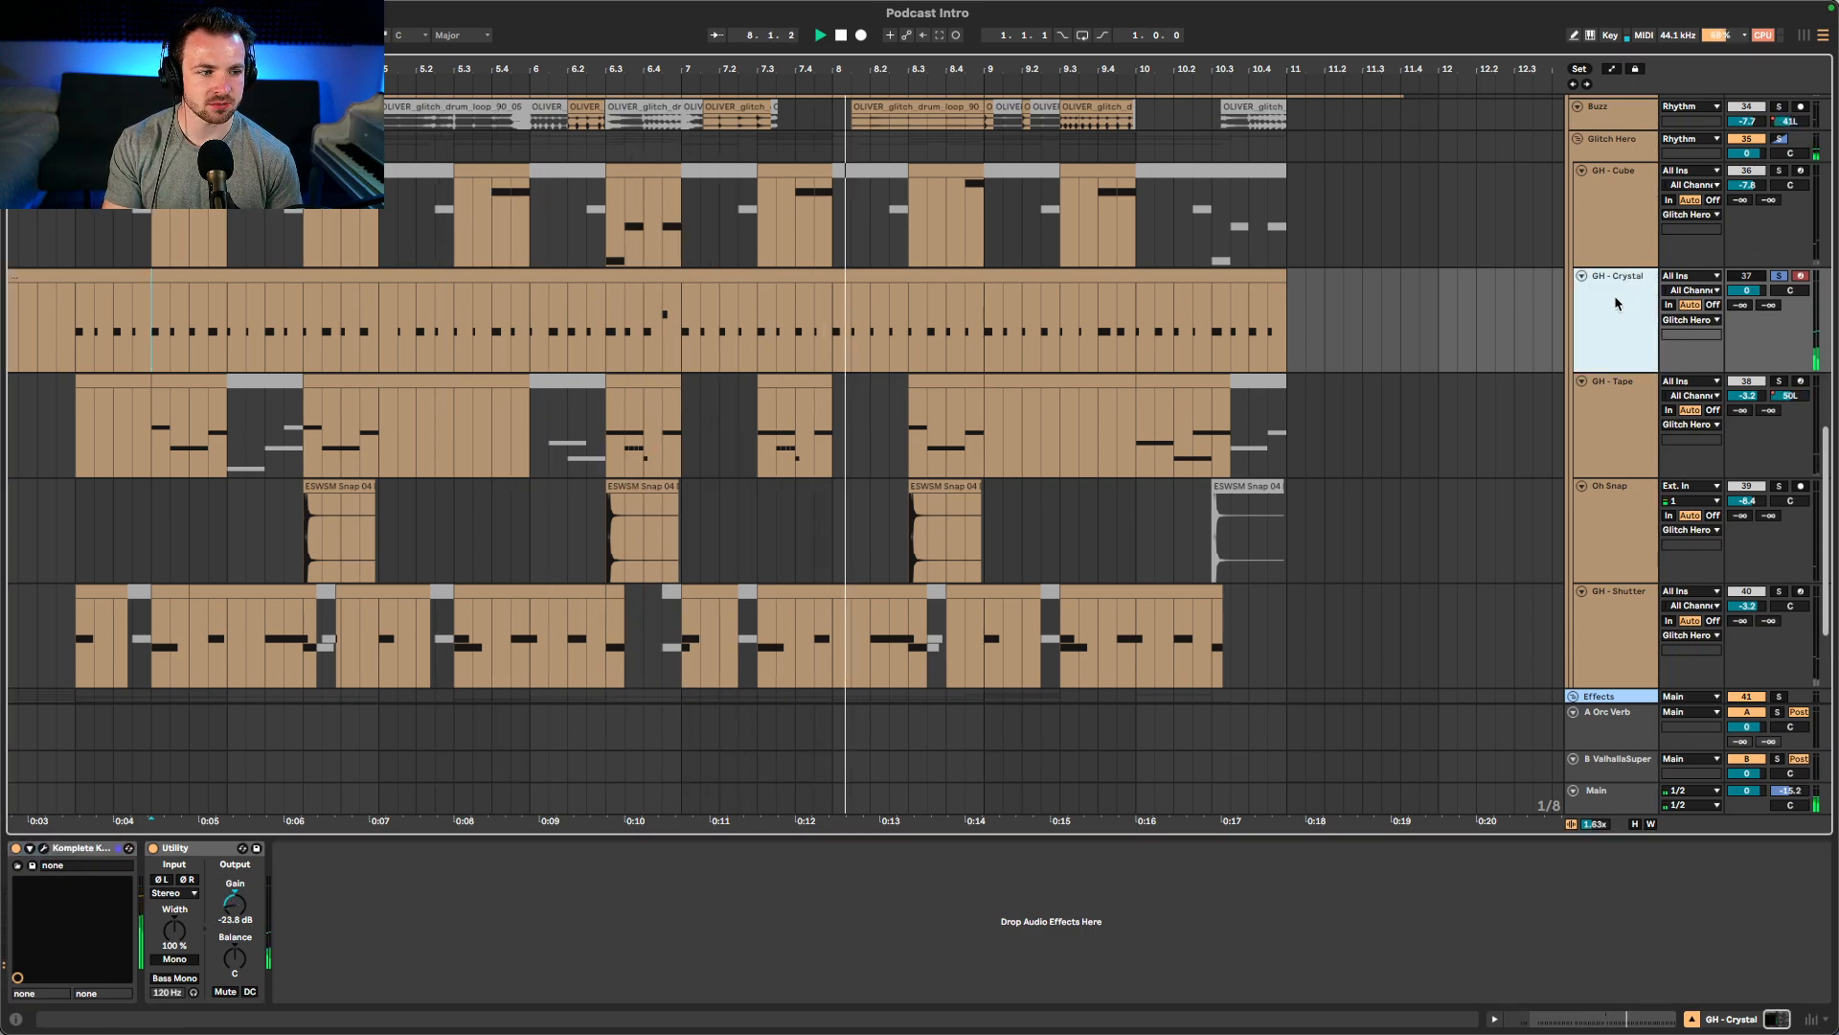
key("Delete")
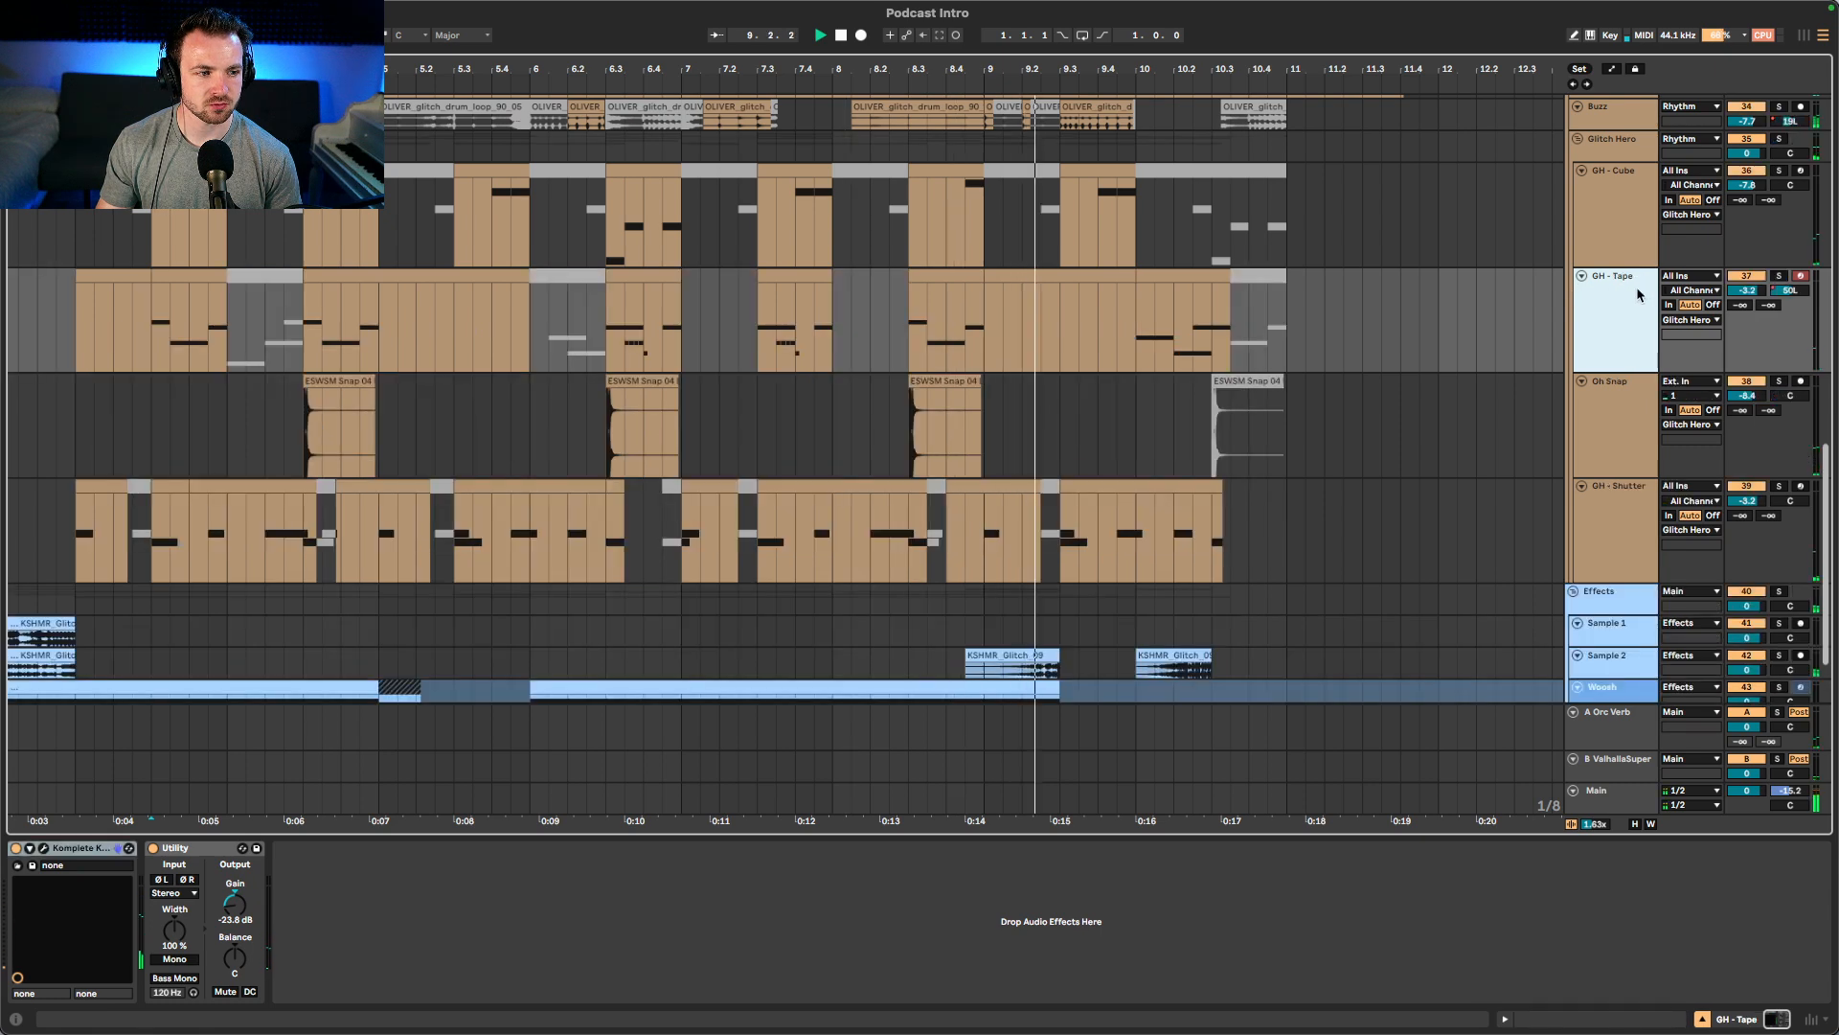
- Audition the GH - Tape track in solo, and in the mix from 6.2.1
key("s")
key("space")
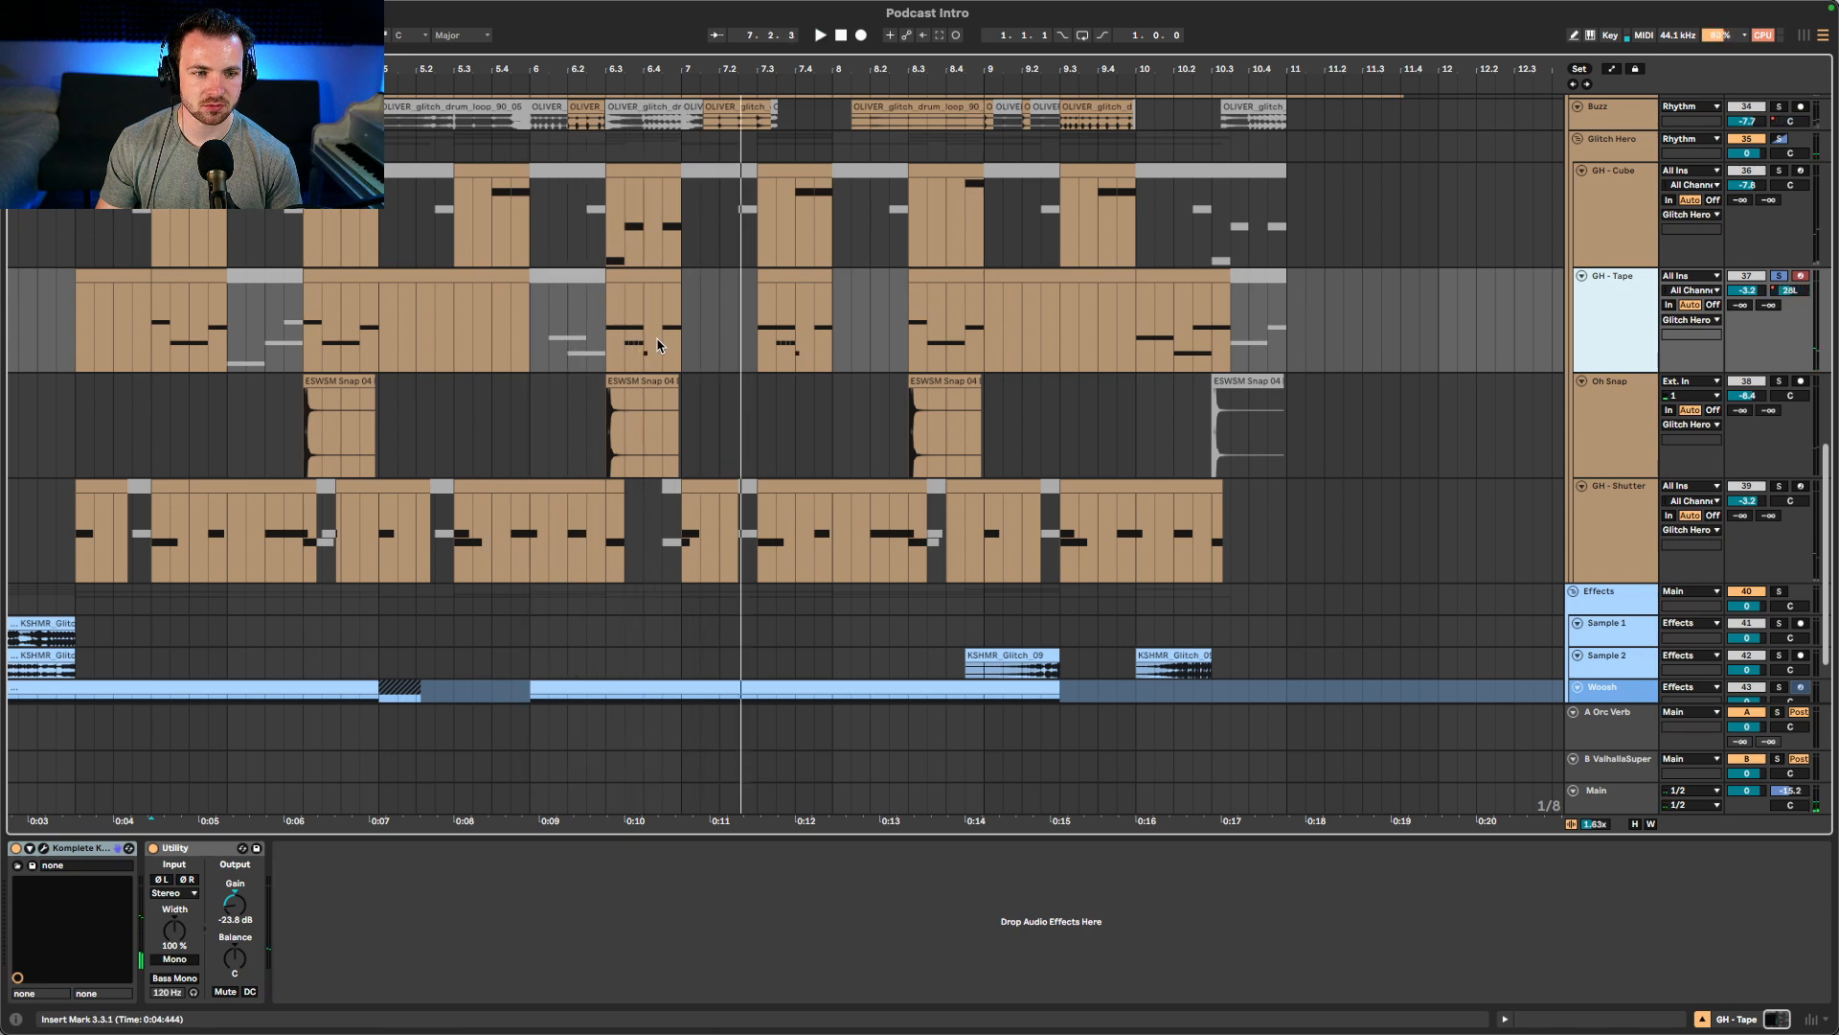
left_click(568, 337)
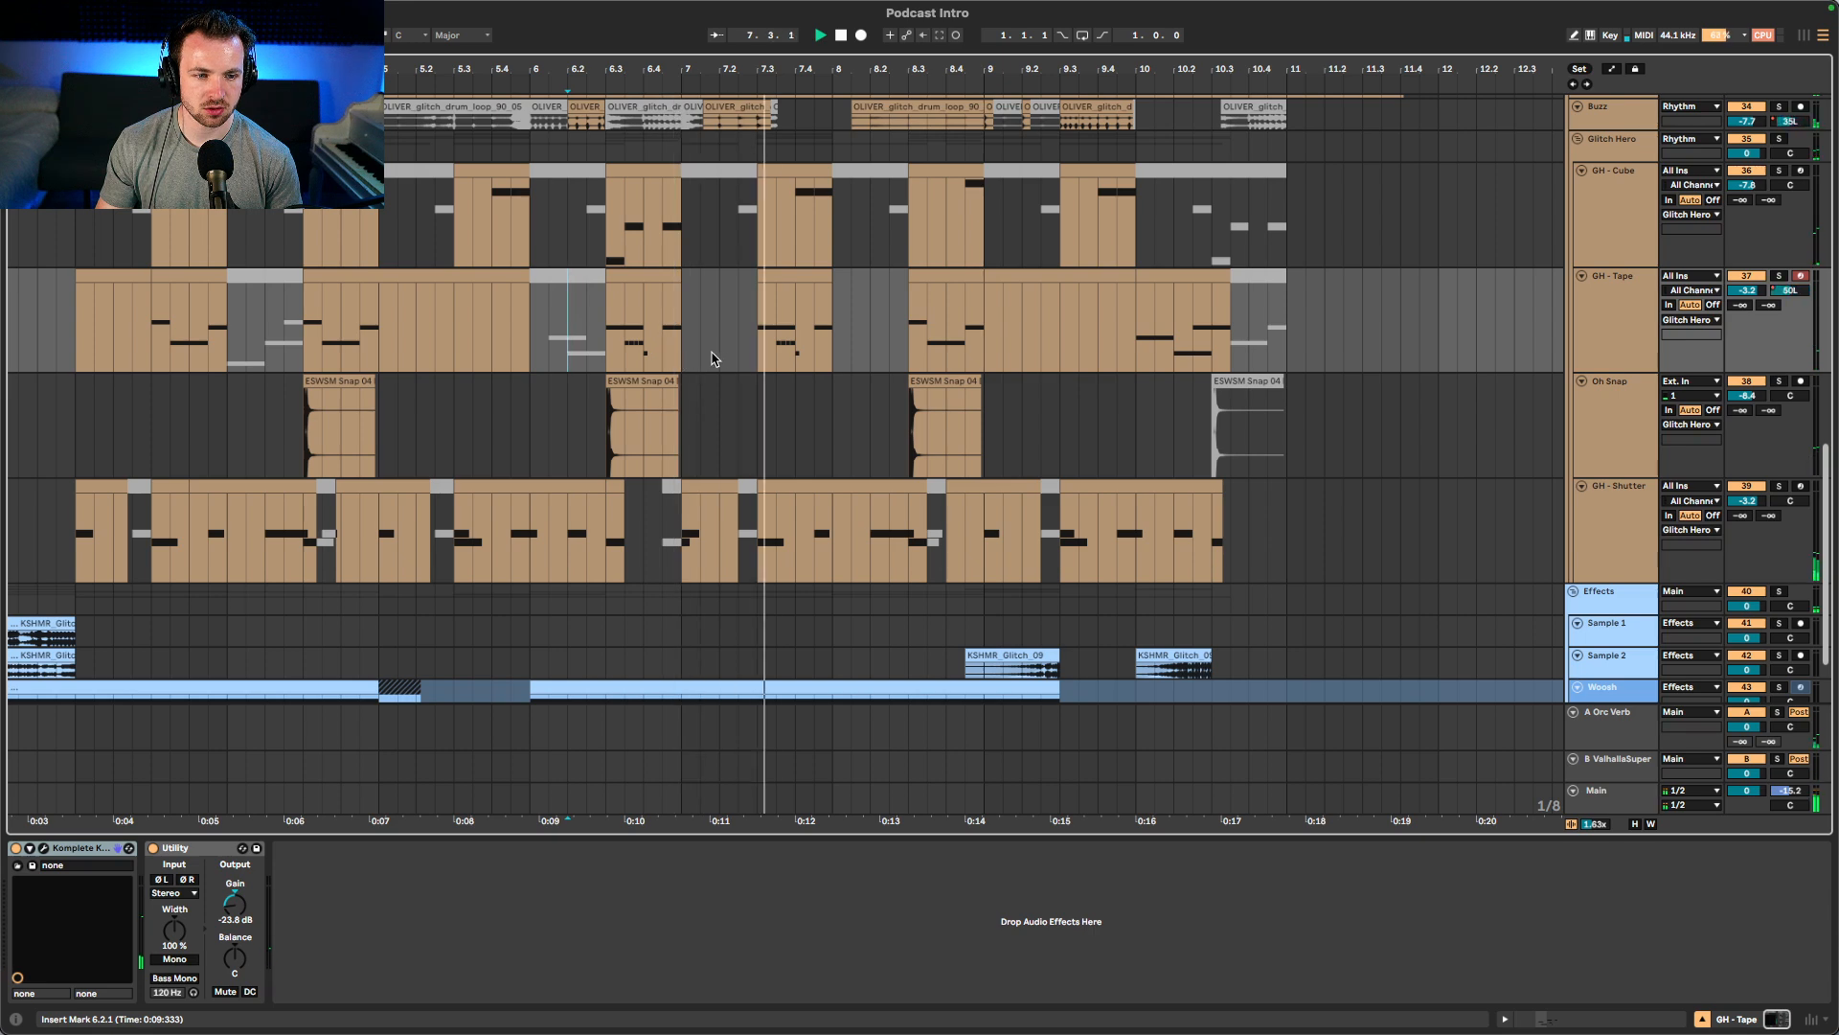
- Open the GH - Tape clips at 6.3 and 7.3 together in the note editor and play them with the mix
left_click(638, 278)
left_click(865, 295, "shift")
key("shift+Tab")
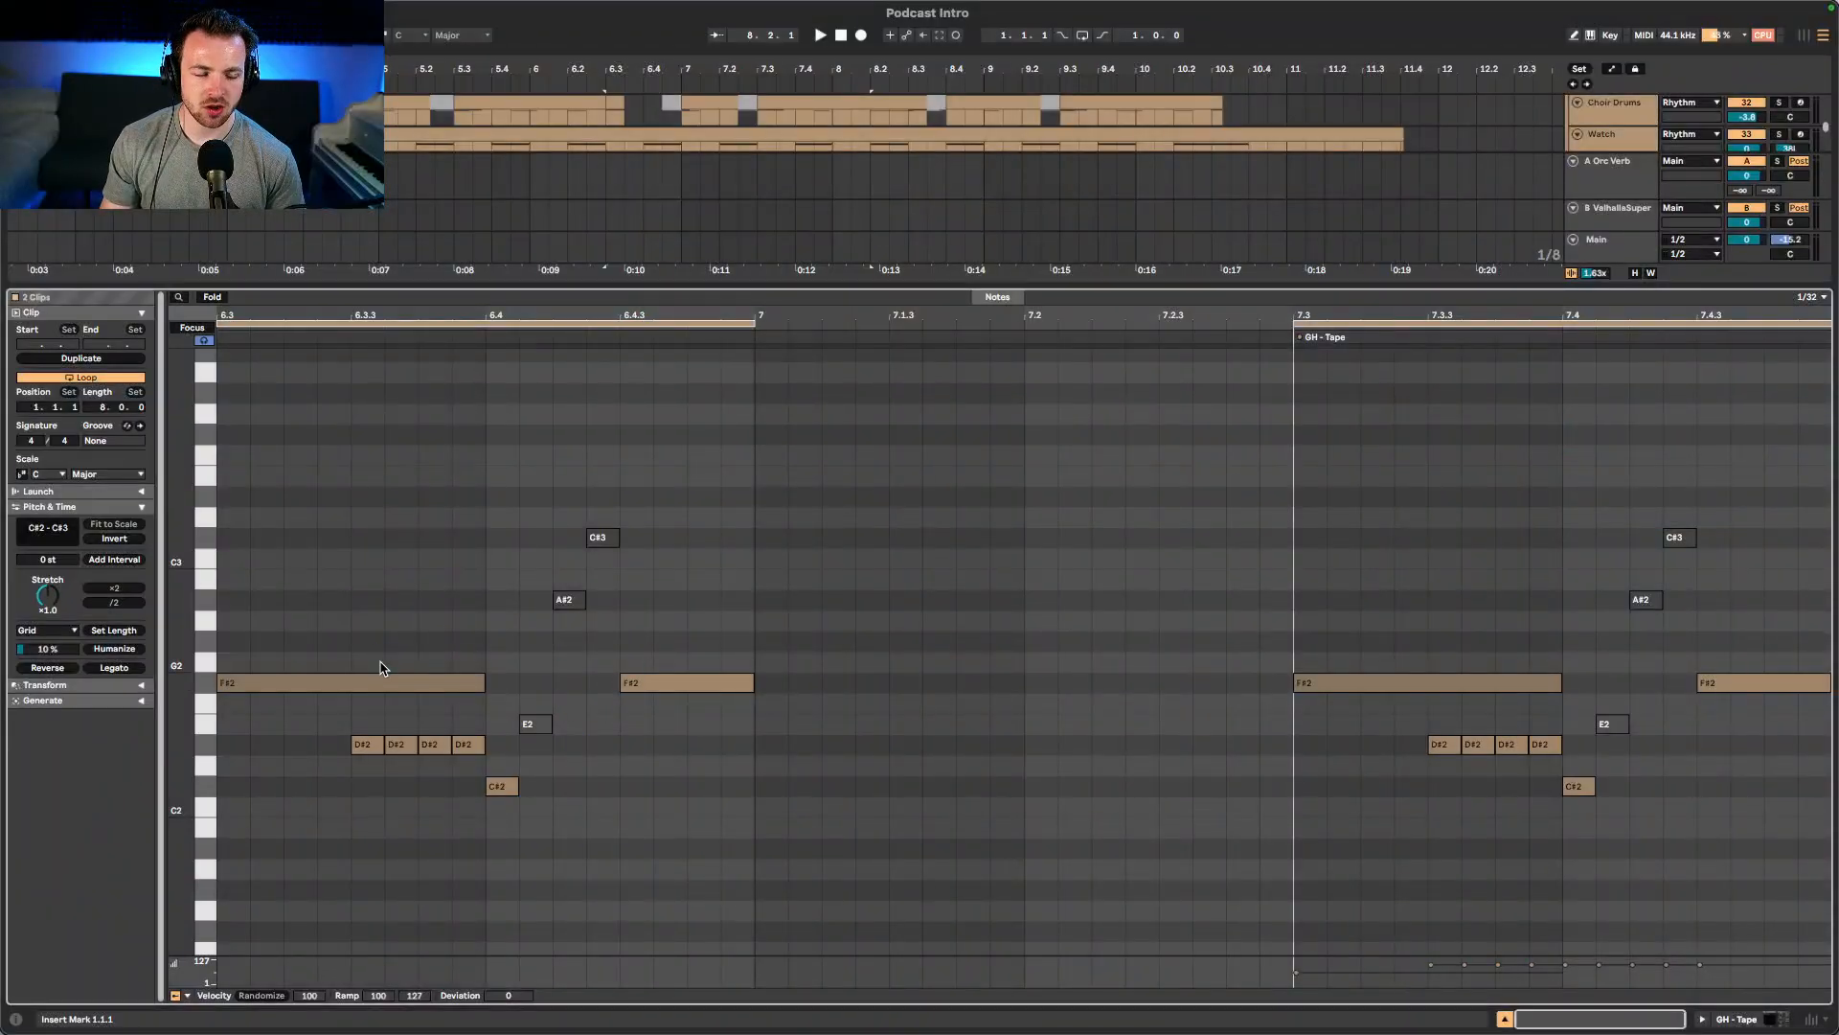
key("space")
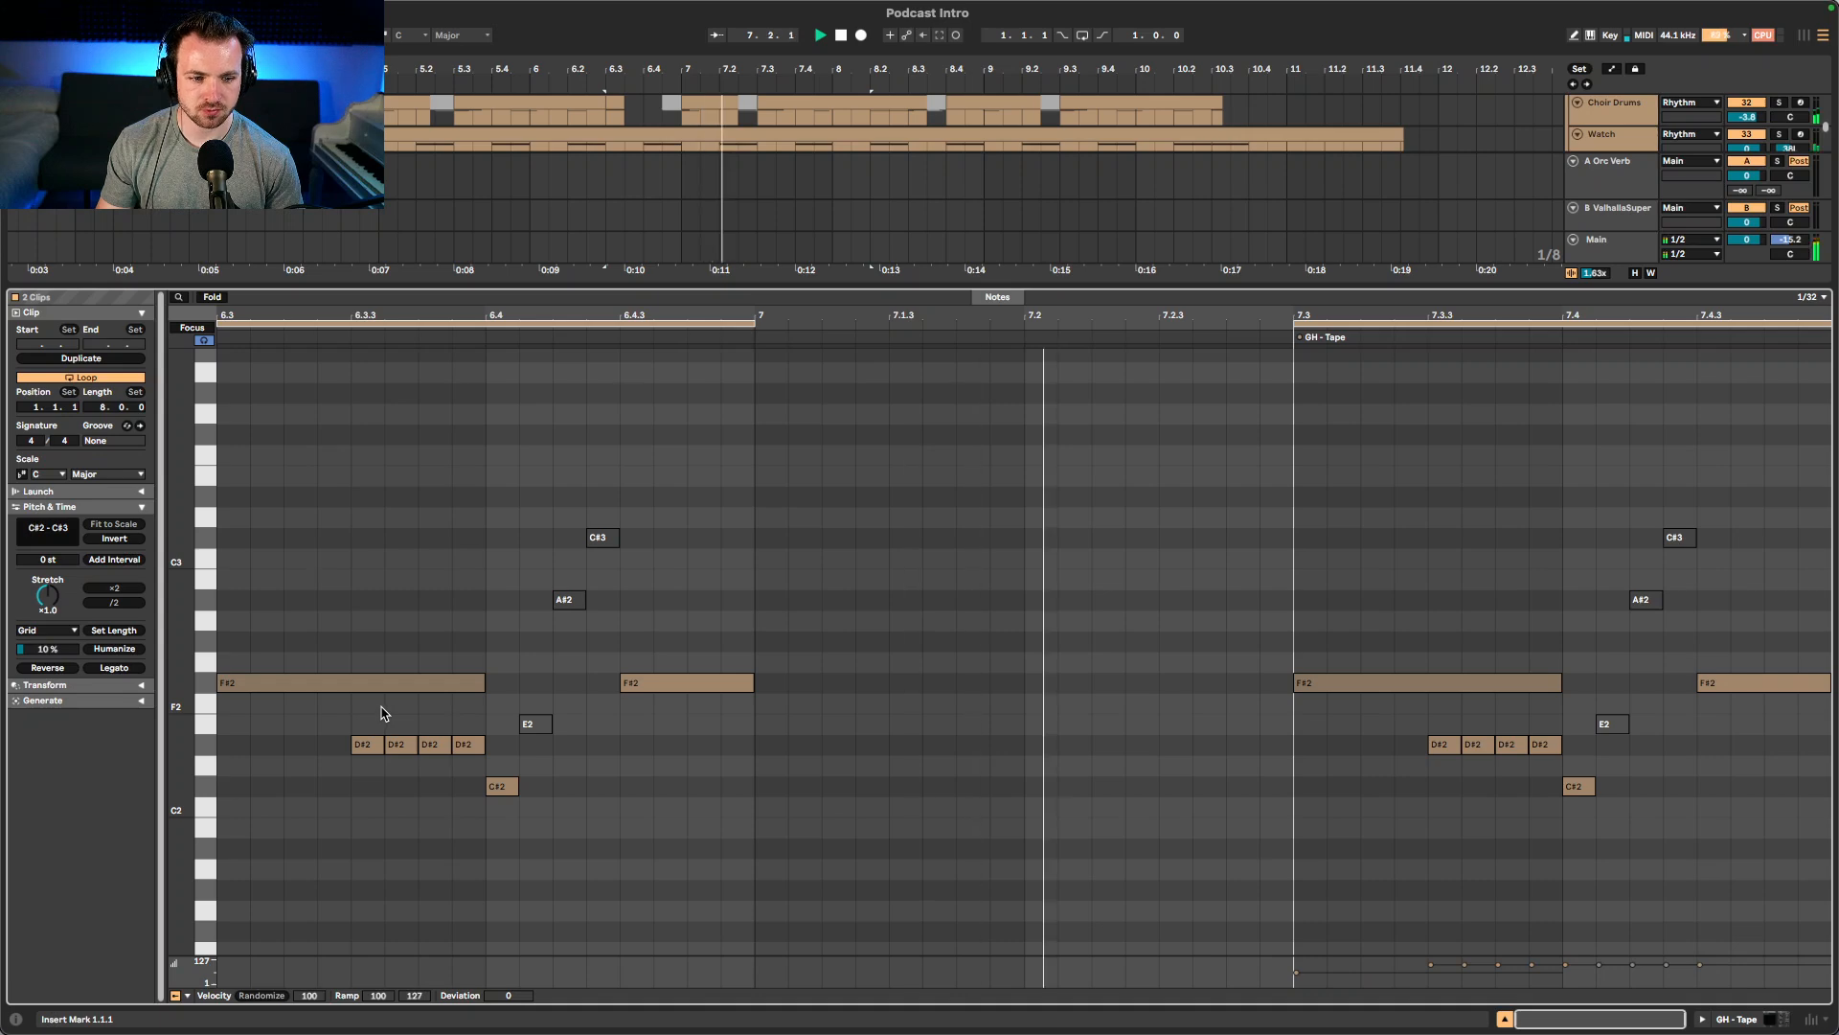
- Deactivate the last D#2 note before 6.4 in the first GH - Tape clip and play the passage
left_click(439, 735)
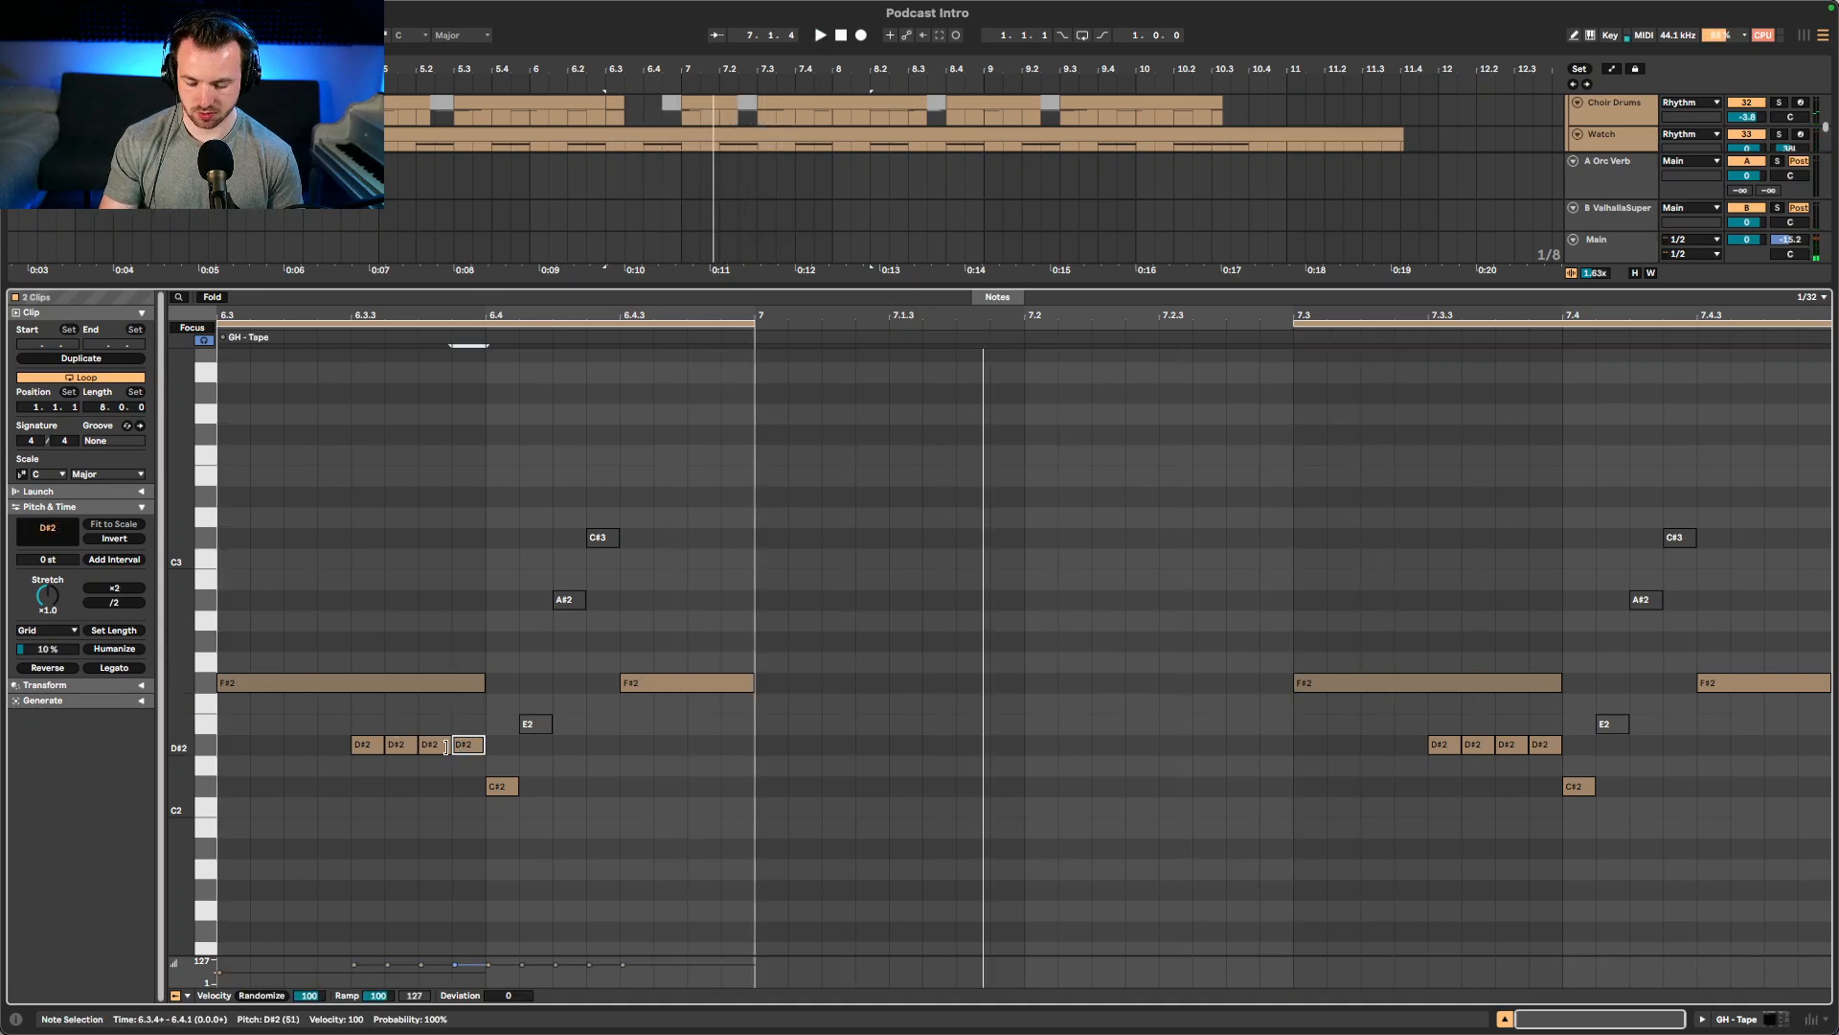
key("space")
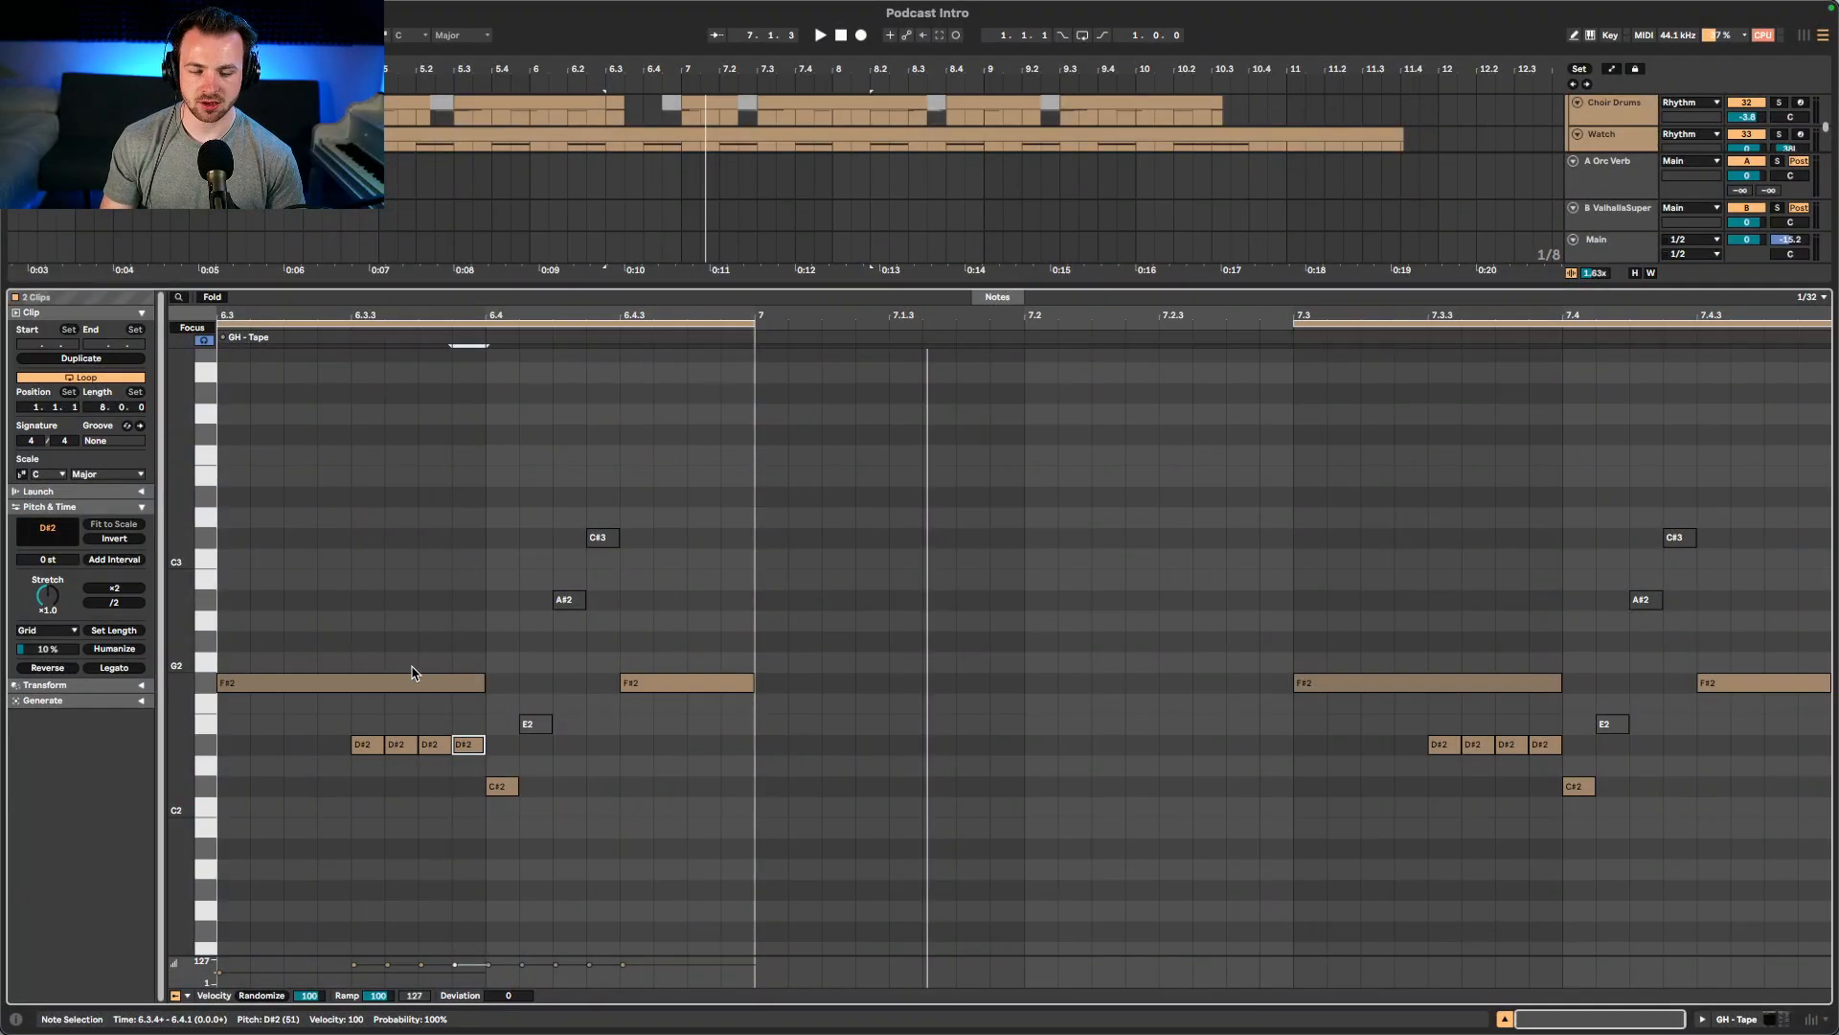
key("space")
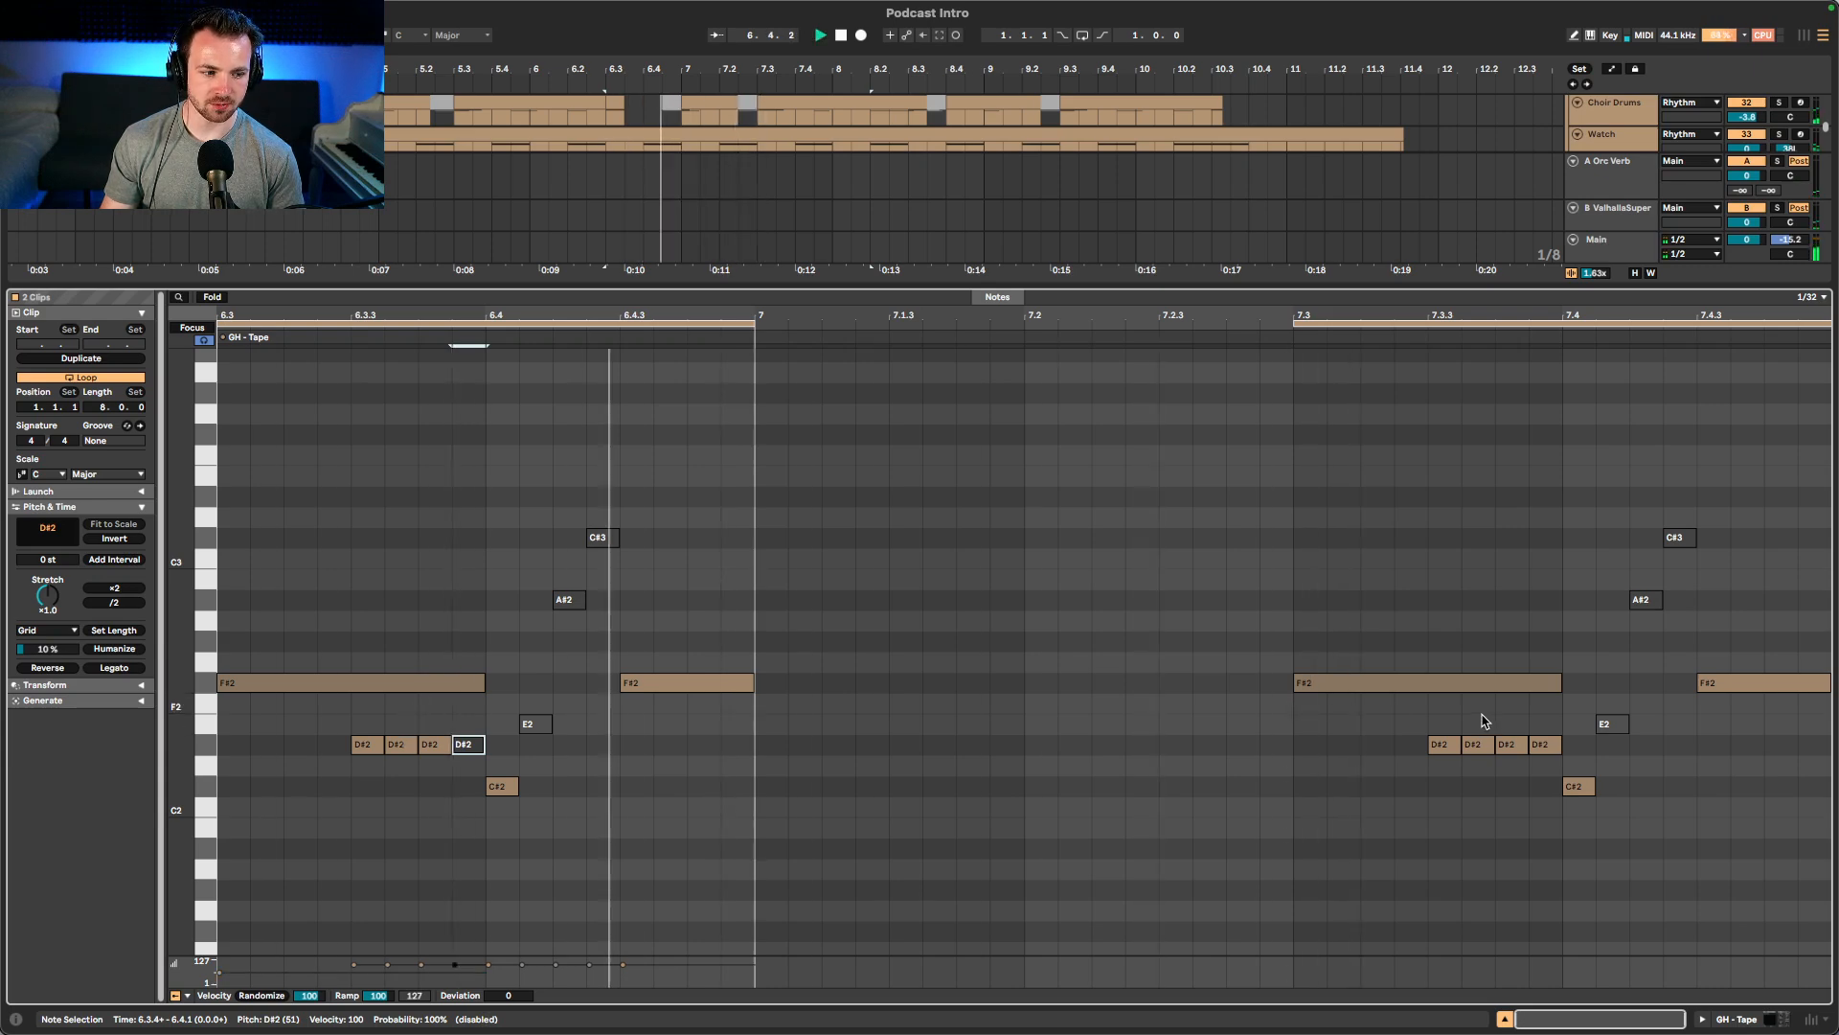
- Try the 7.3 clip with its second and fourth D#2 notes deactivated, then reactivate both and replay both clips
left_click(1479, 745)
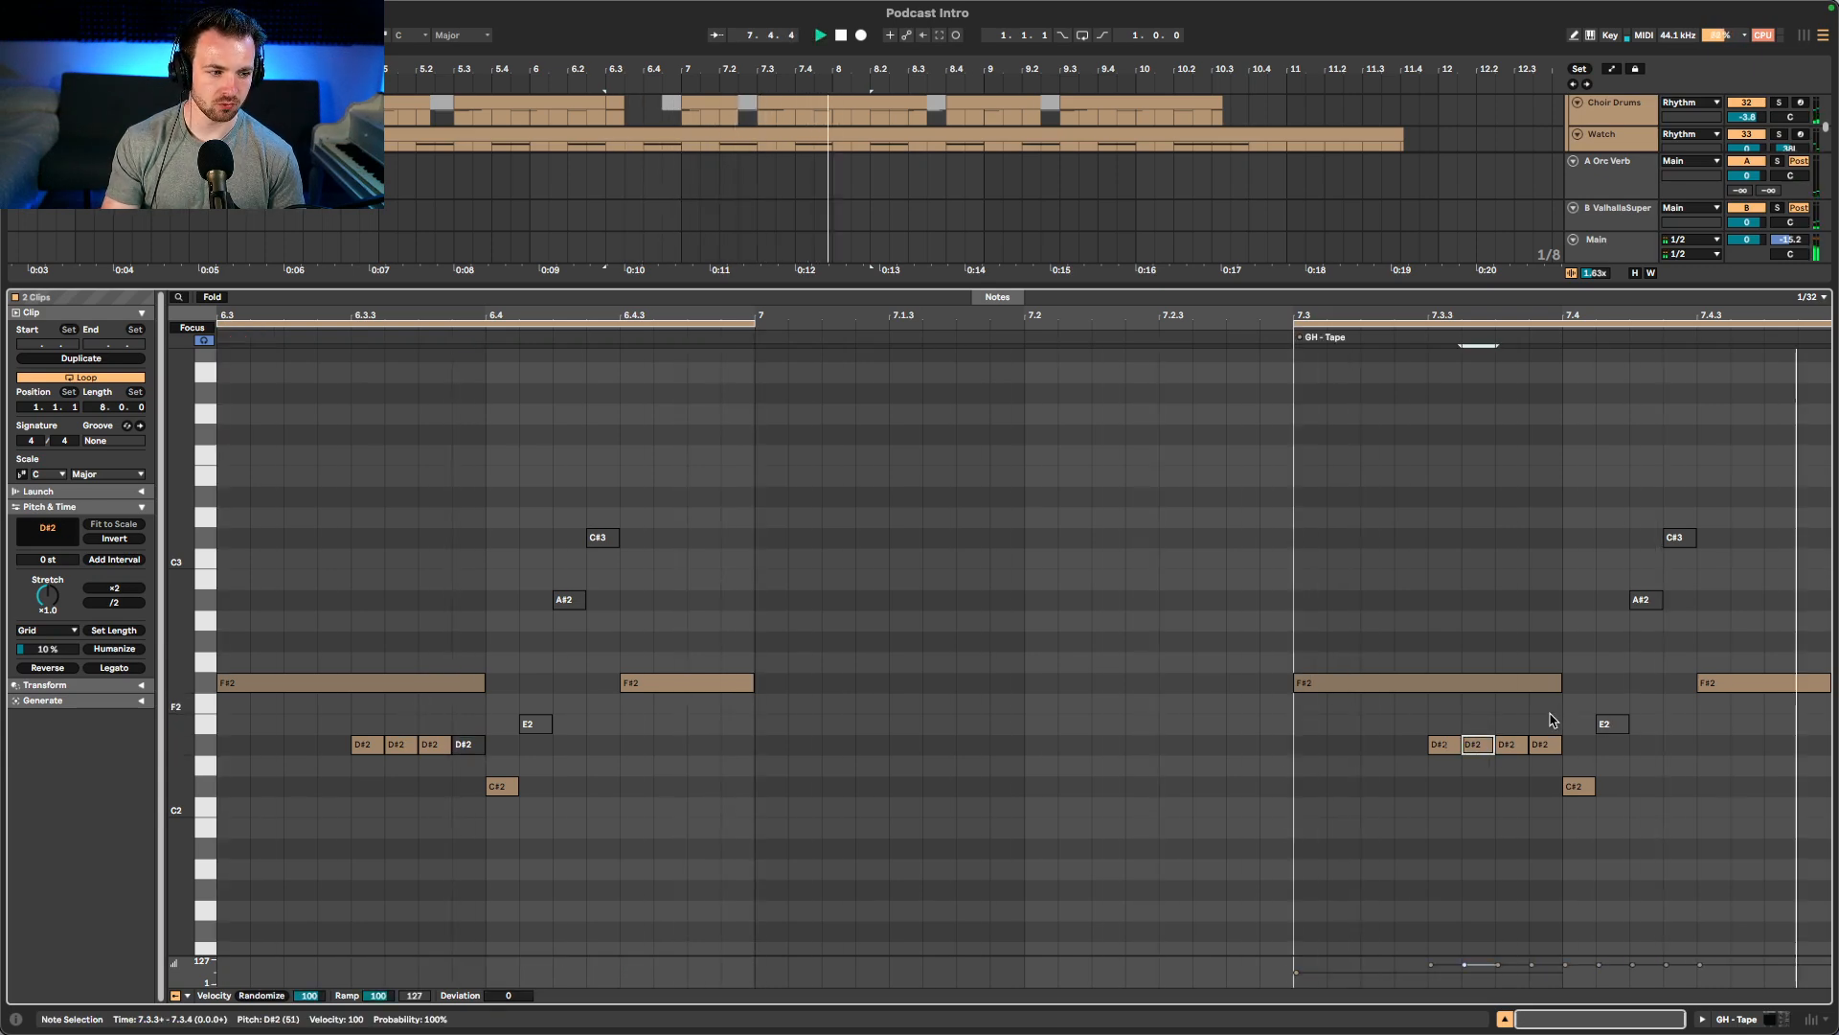
left_click(1547, 763)
left_click(1544, 745)
left_click(1164, 563)
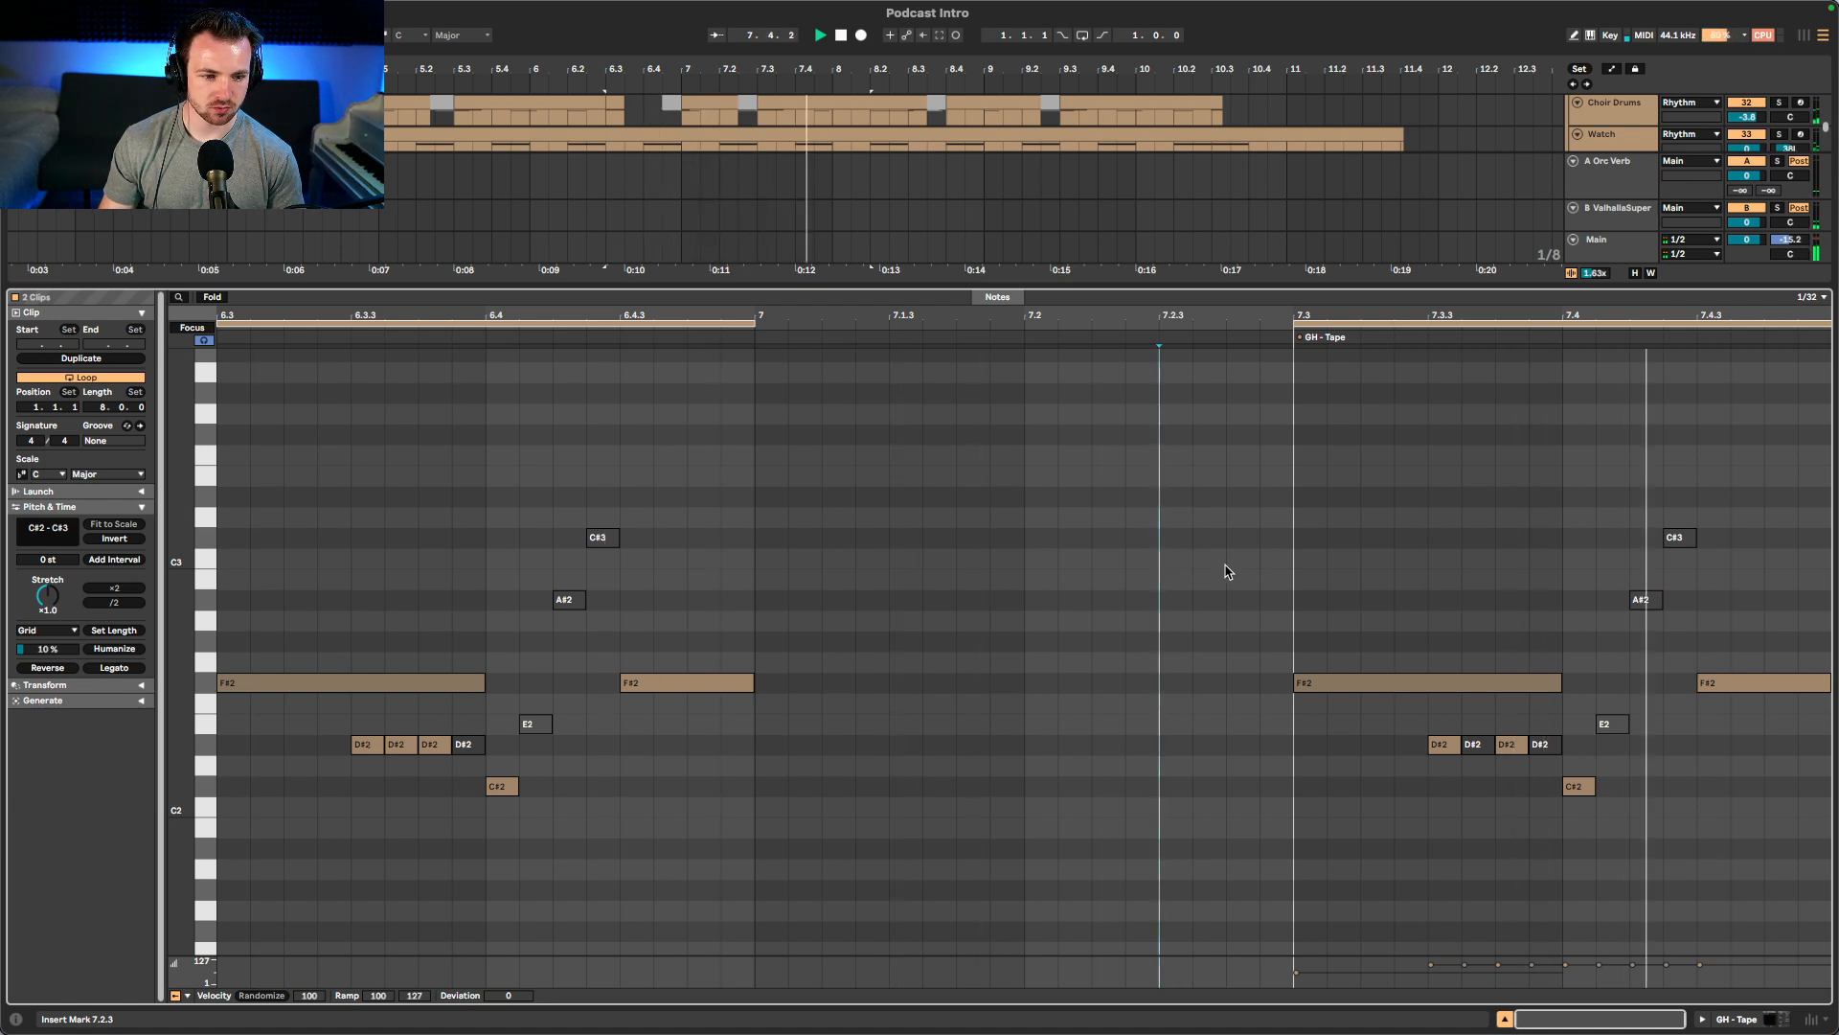
key("super+z")
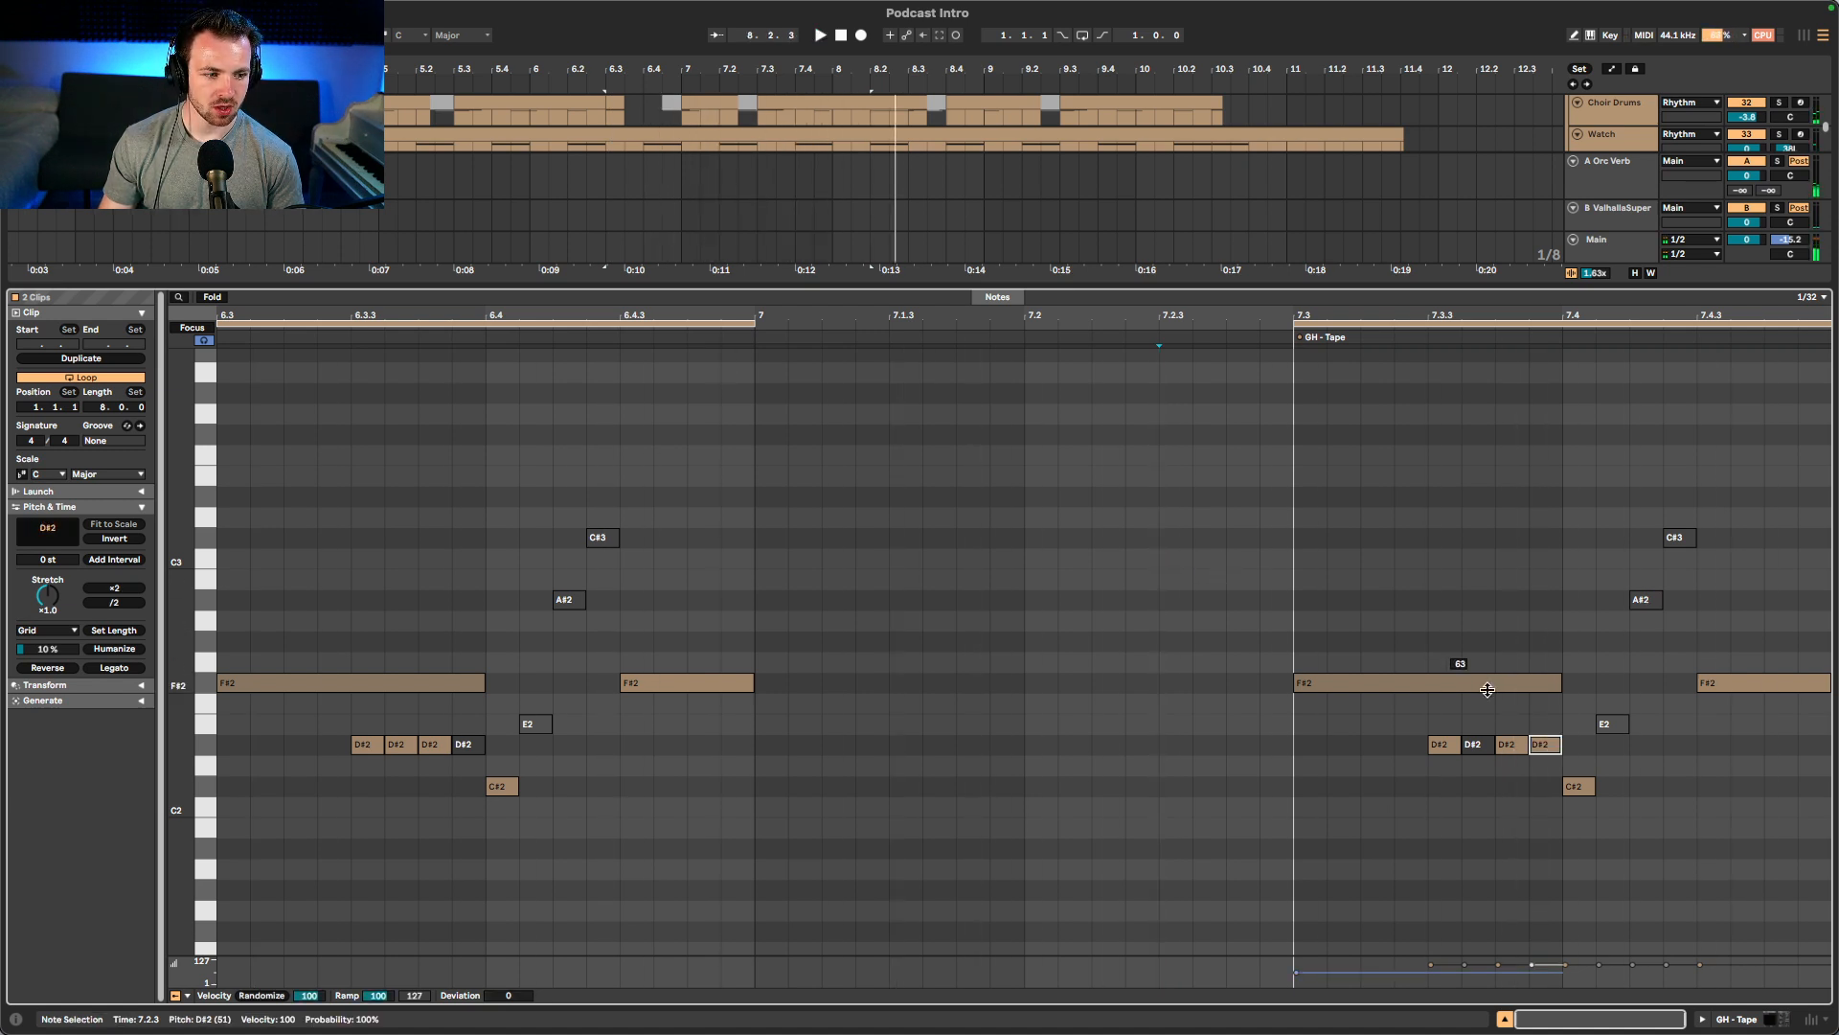
left_click(1434, 745, "shift")
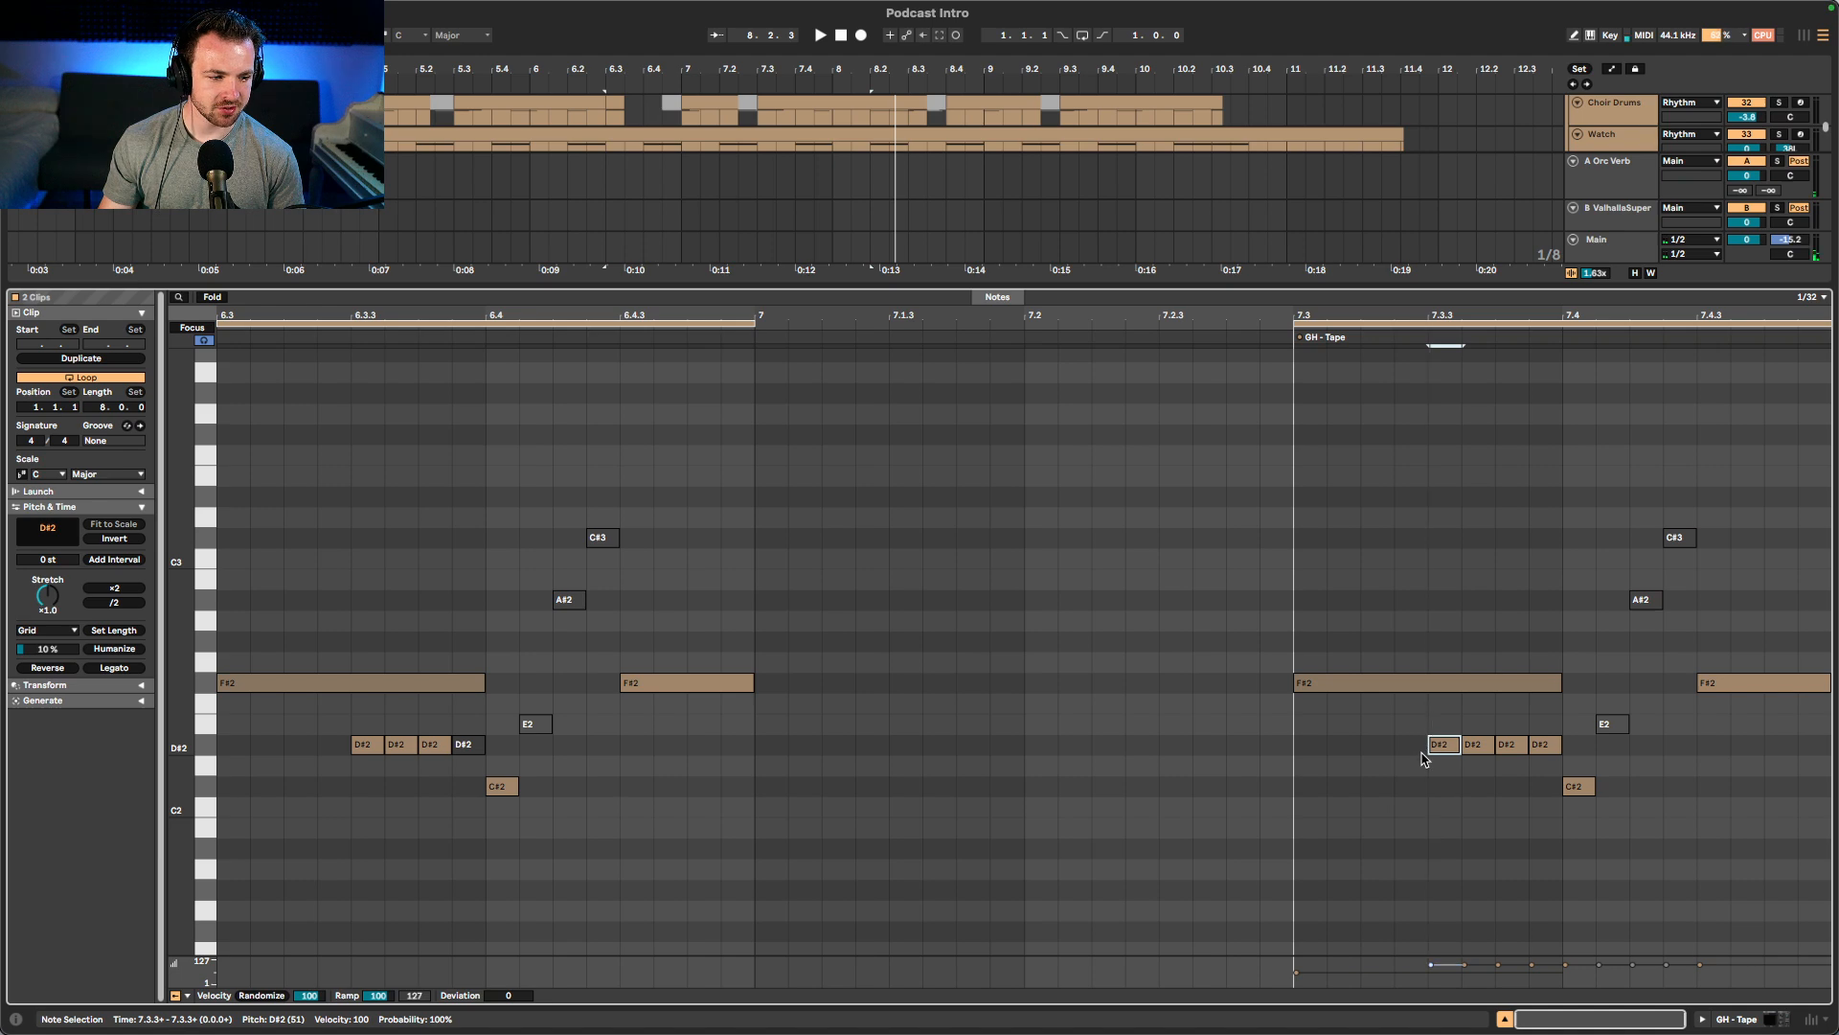
left_click(1362, 614)
key("space")
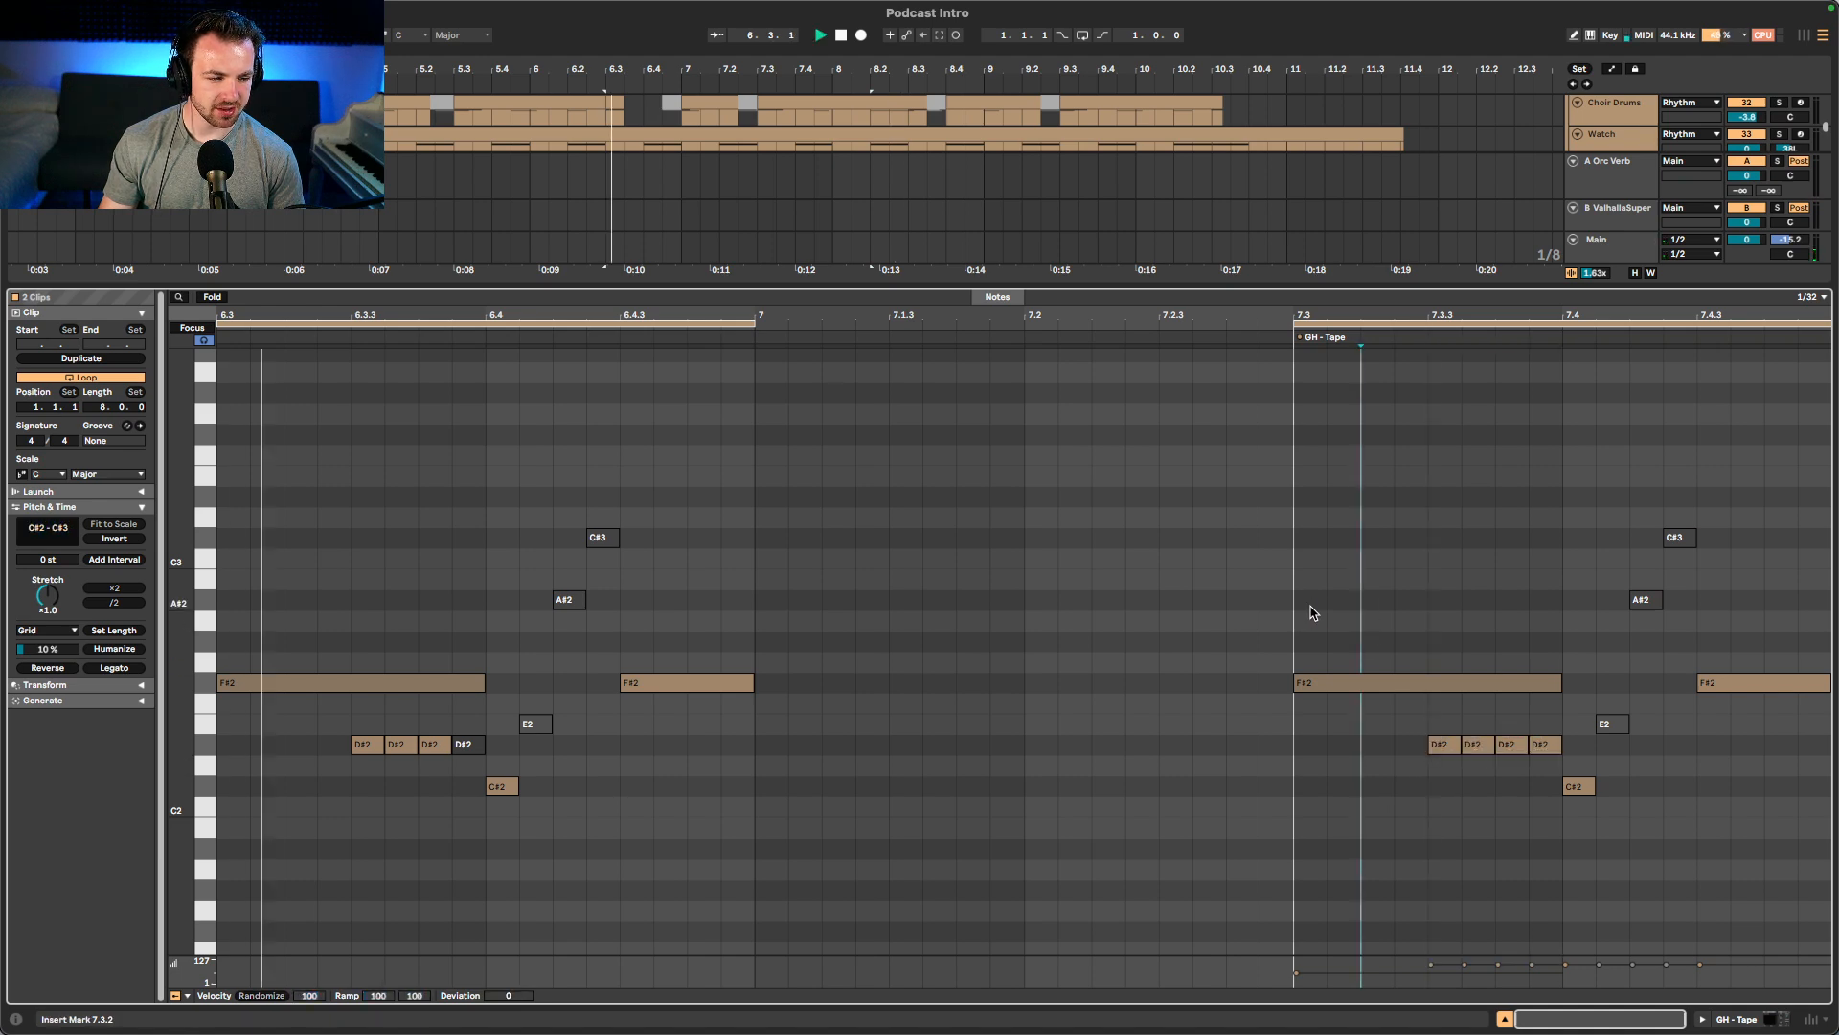
left_click(1235, 632)
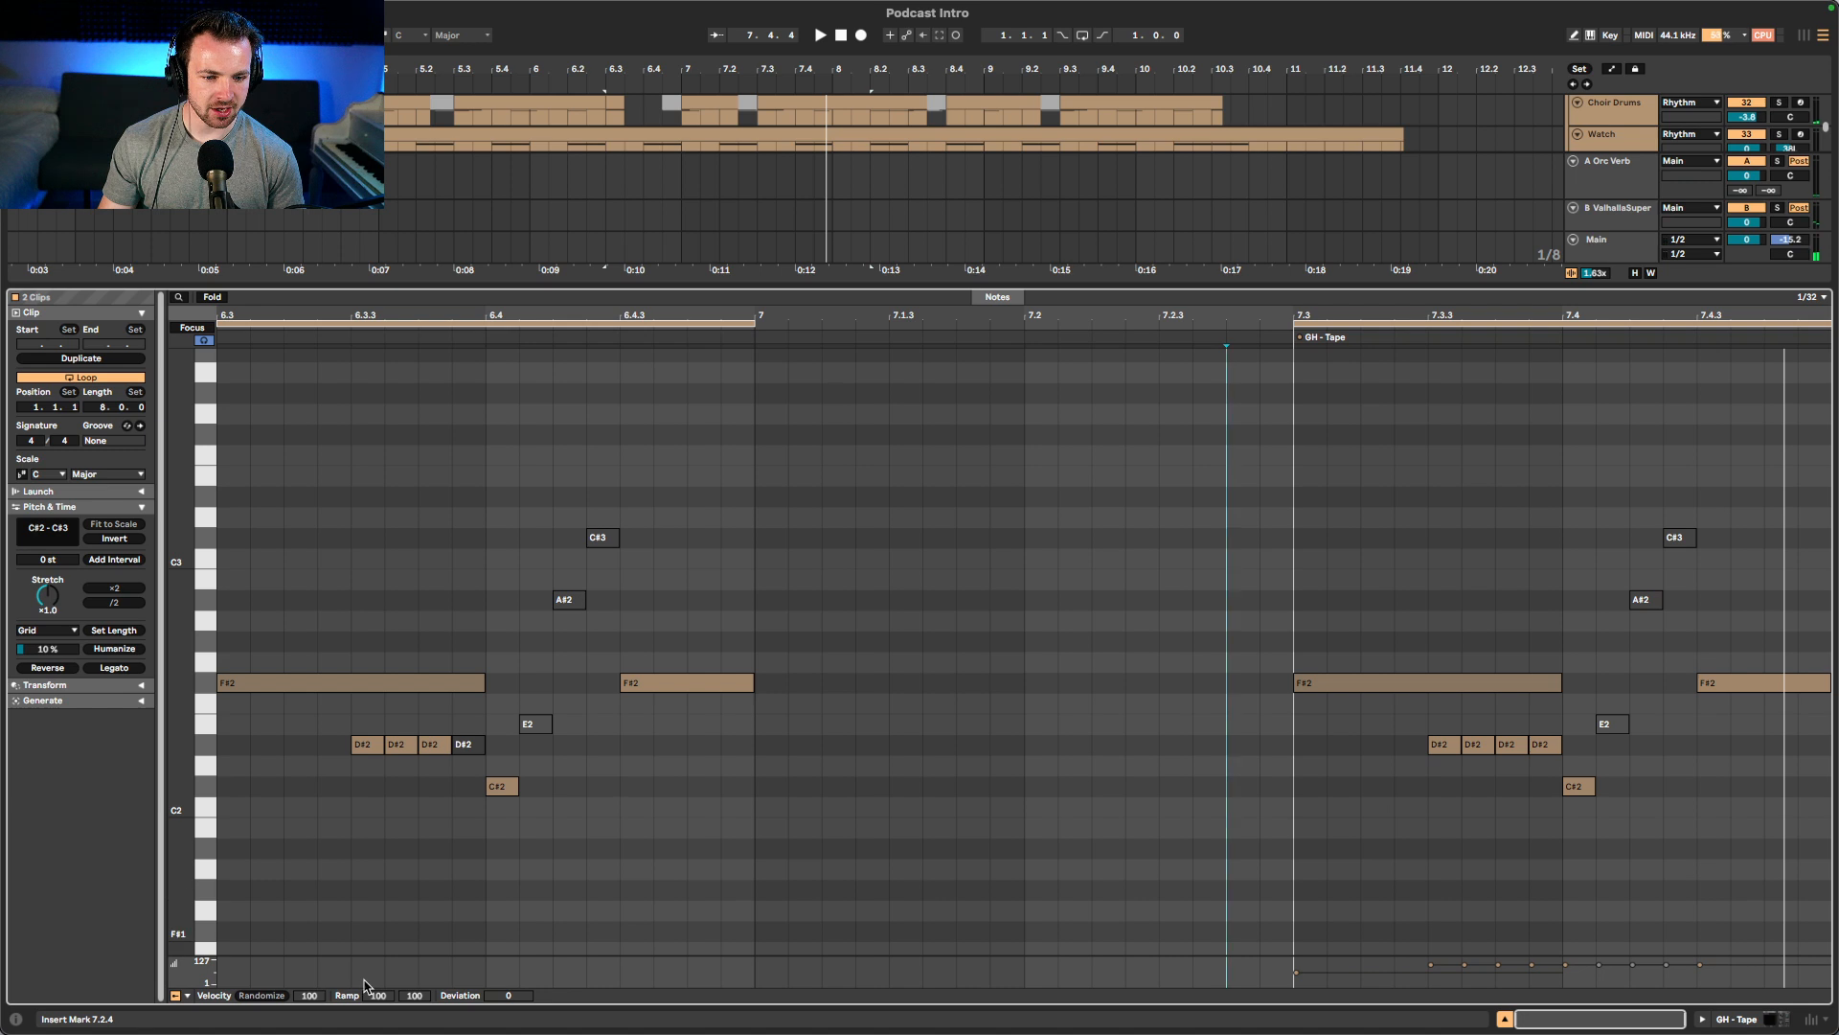
- Enlarge the velocity lane, redraw the 6.3 clip's D#2 velocities between about 64 and 90, and play the passage
left_click_drag(420, 955, 421, 810)
left_click(402, 747)
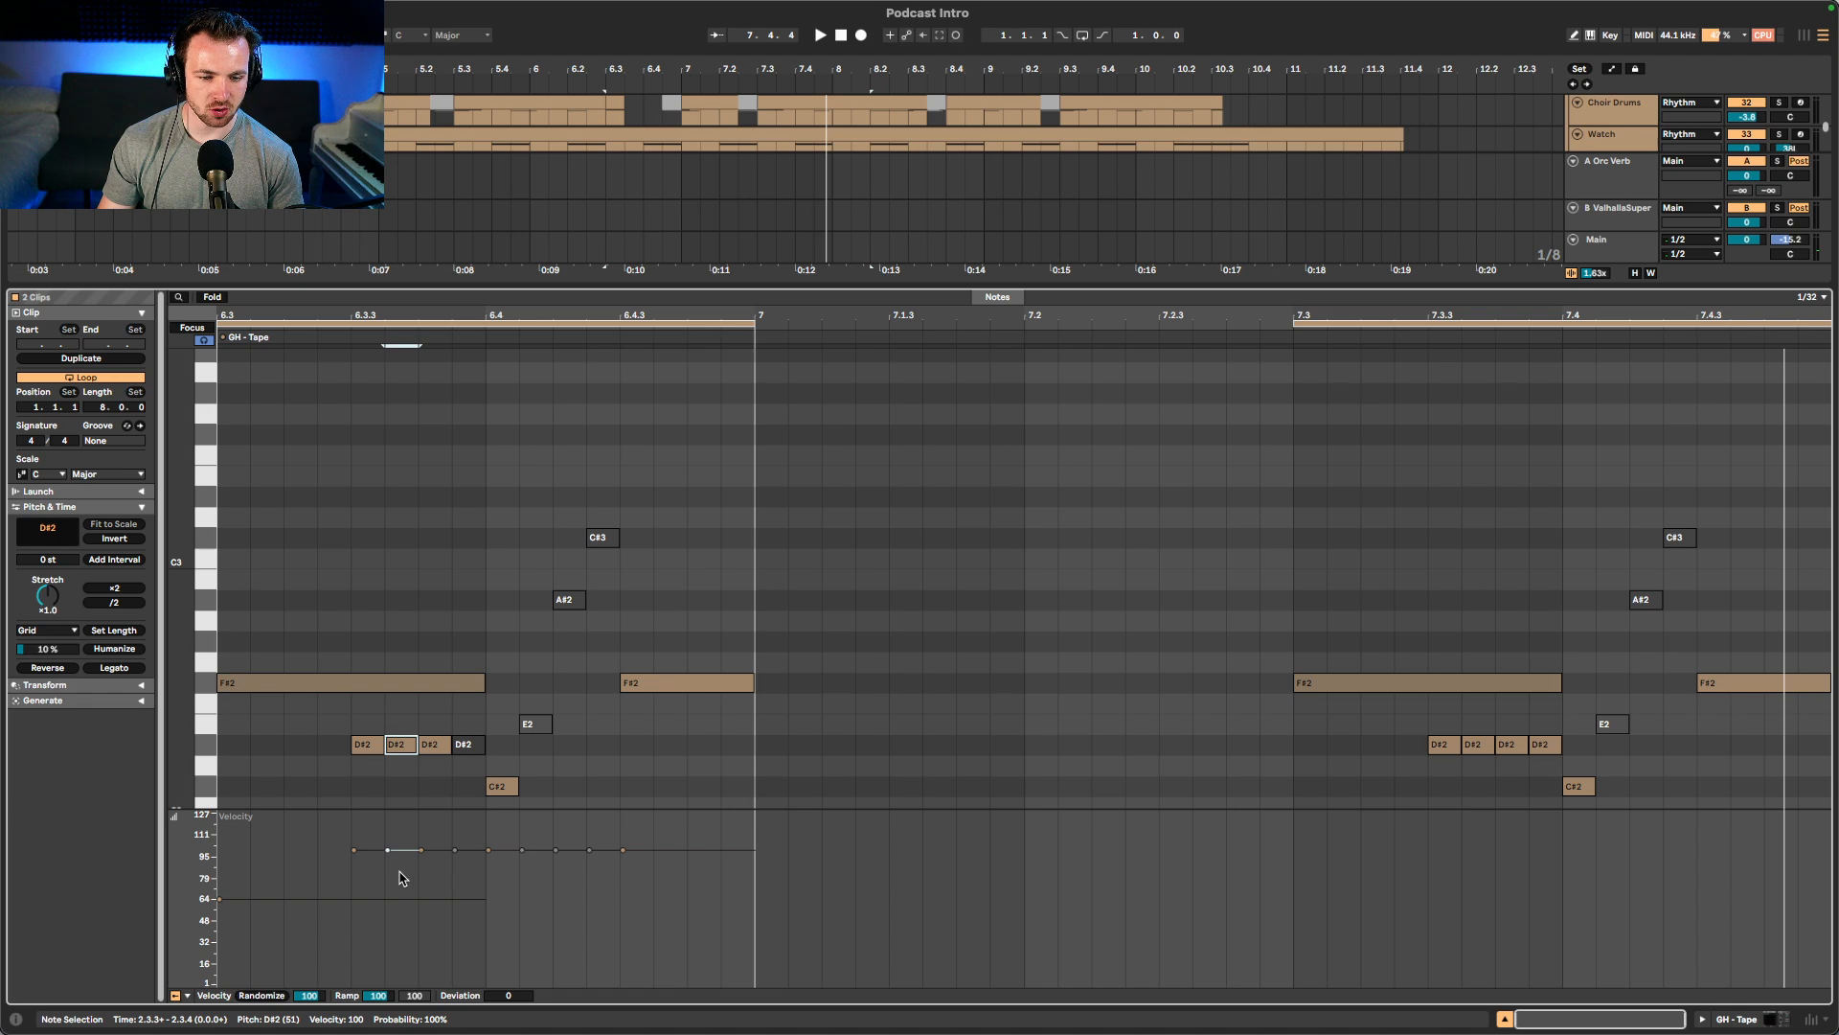
left_click(355, 849)
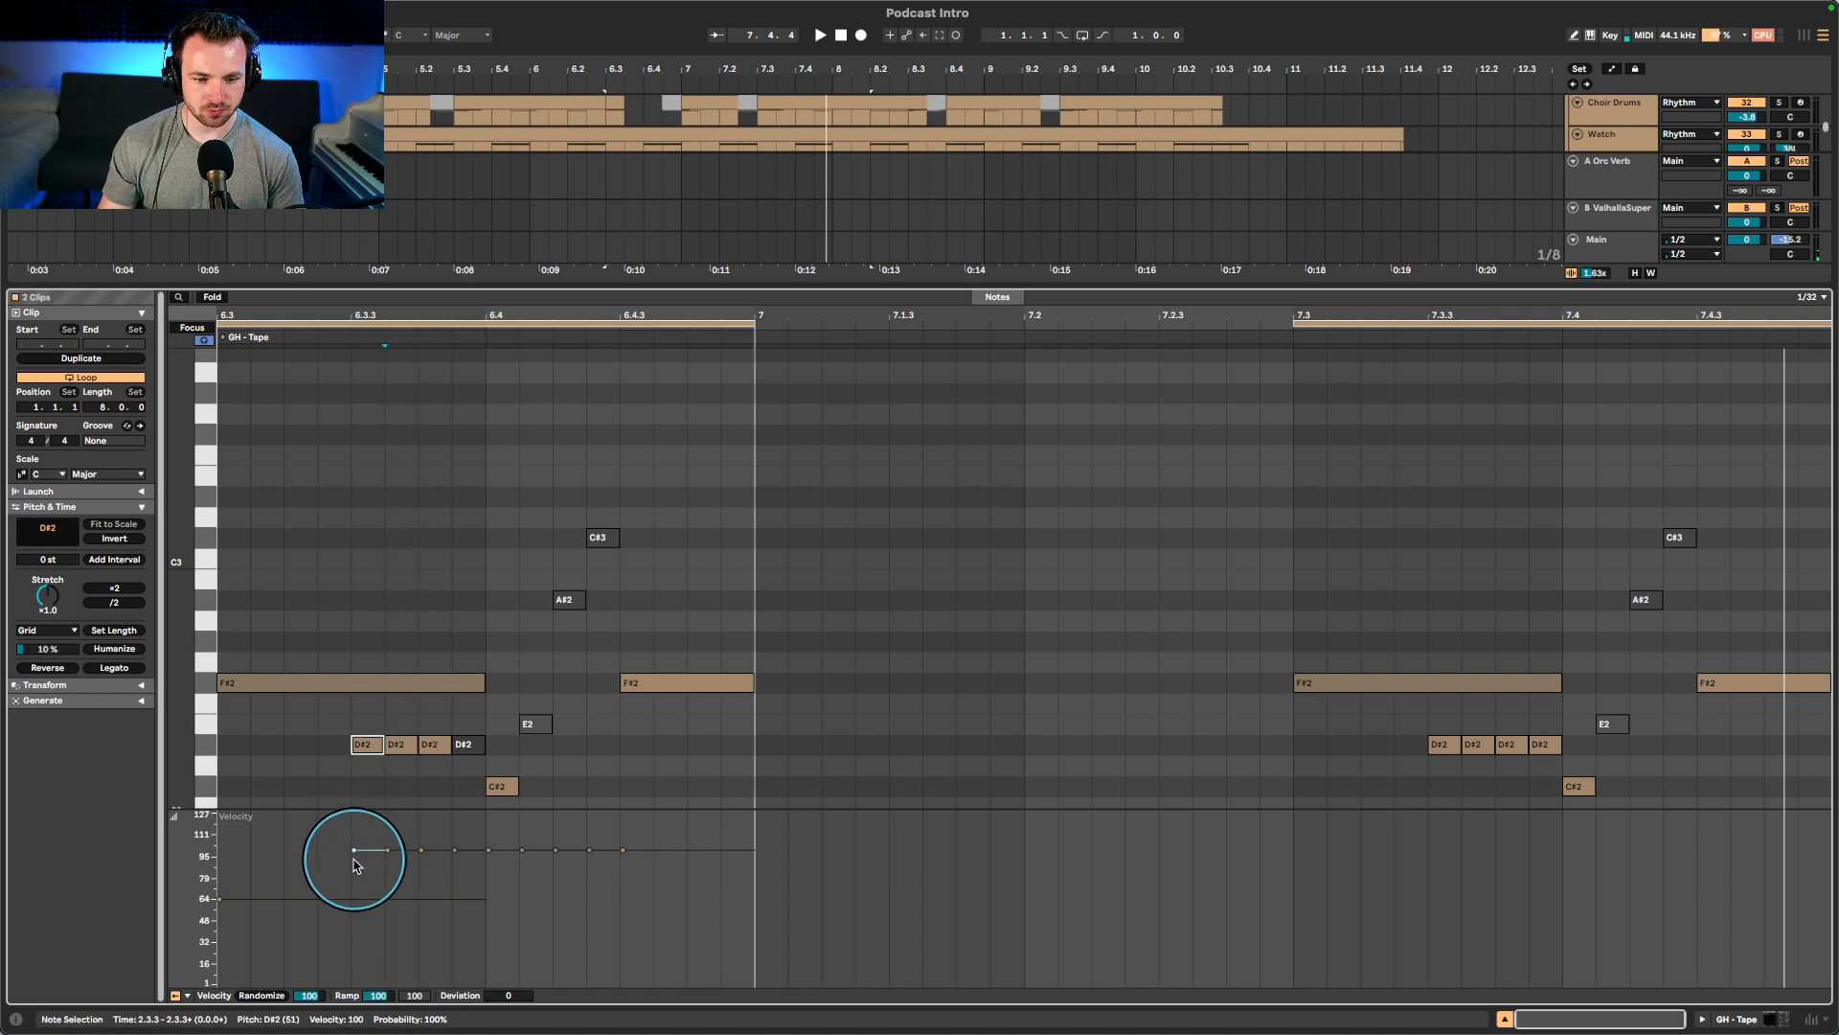
left_click(355, 873)
key("b")
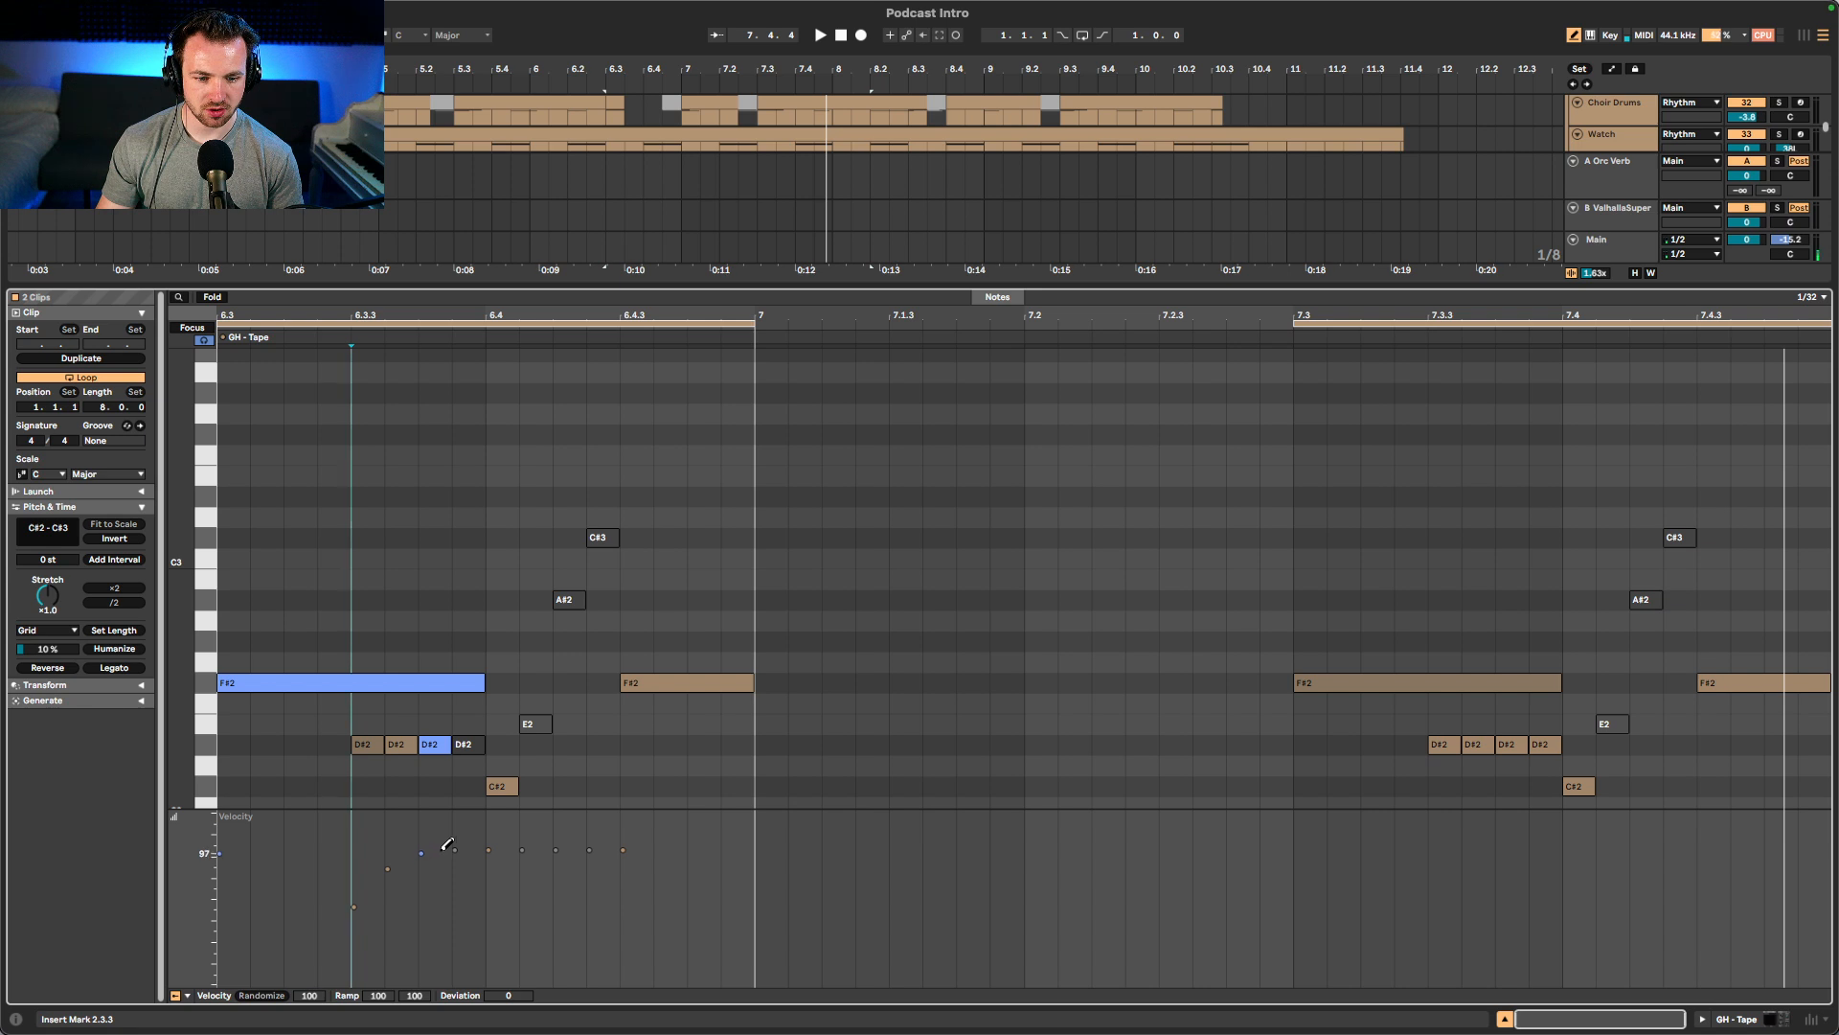
key("space")
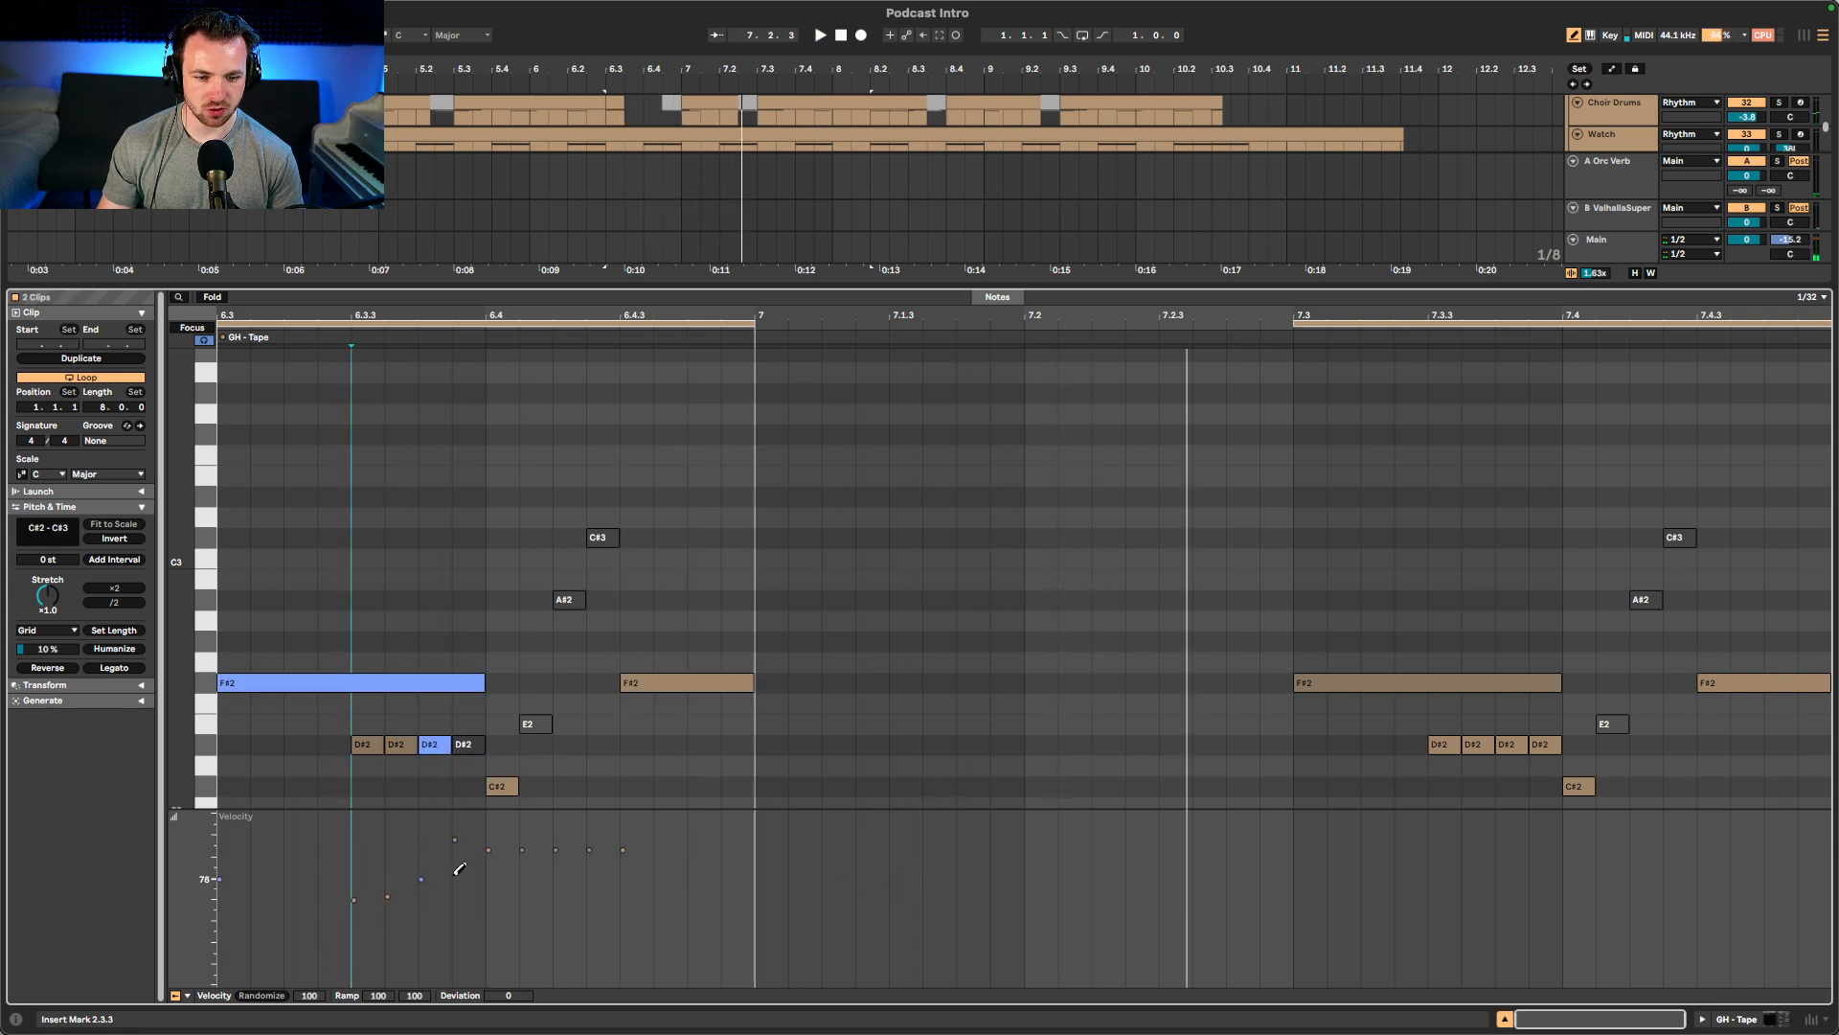
key("space")
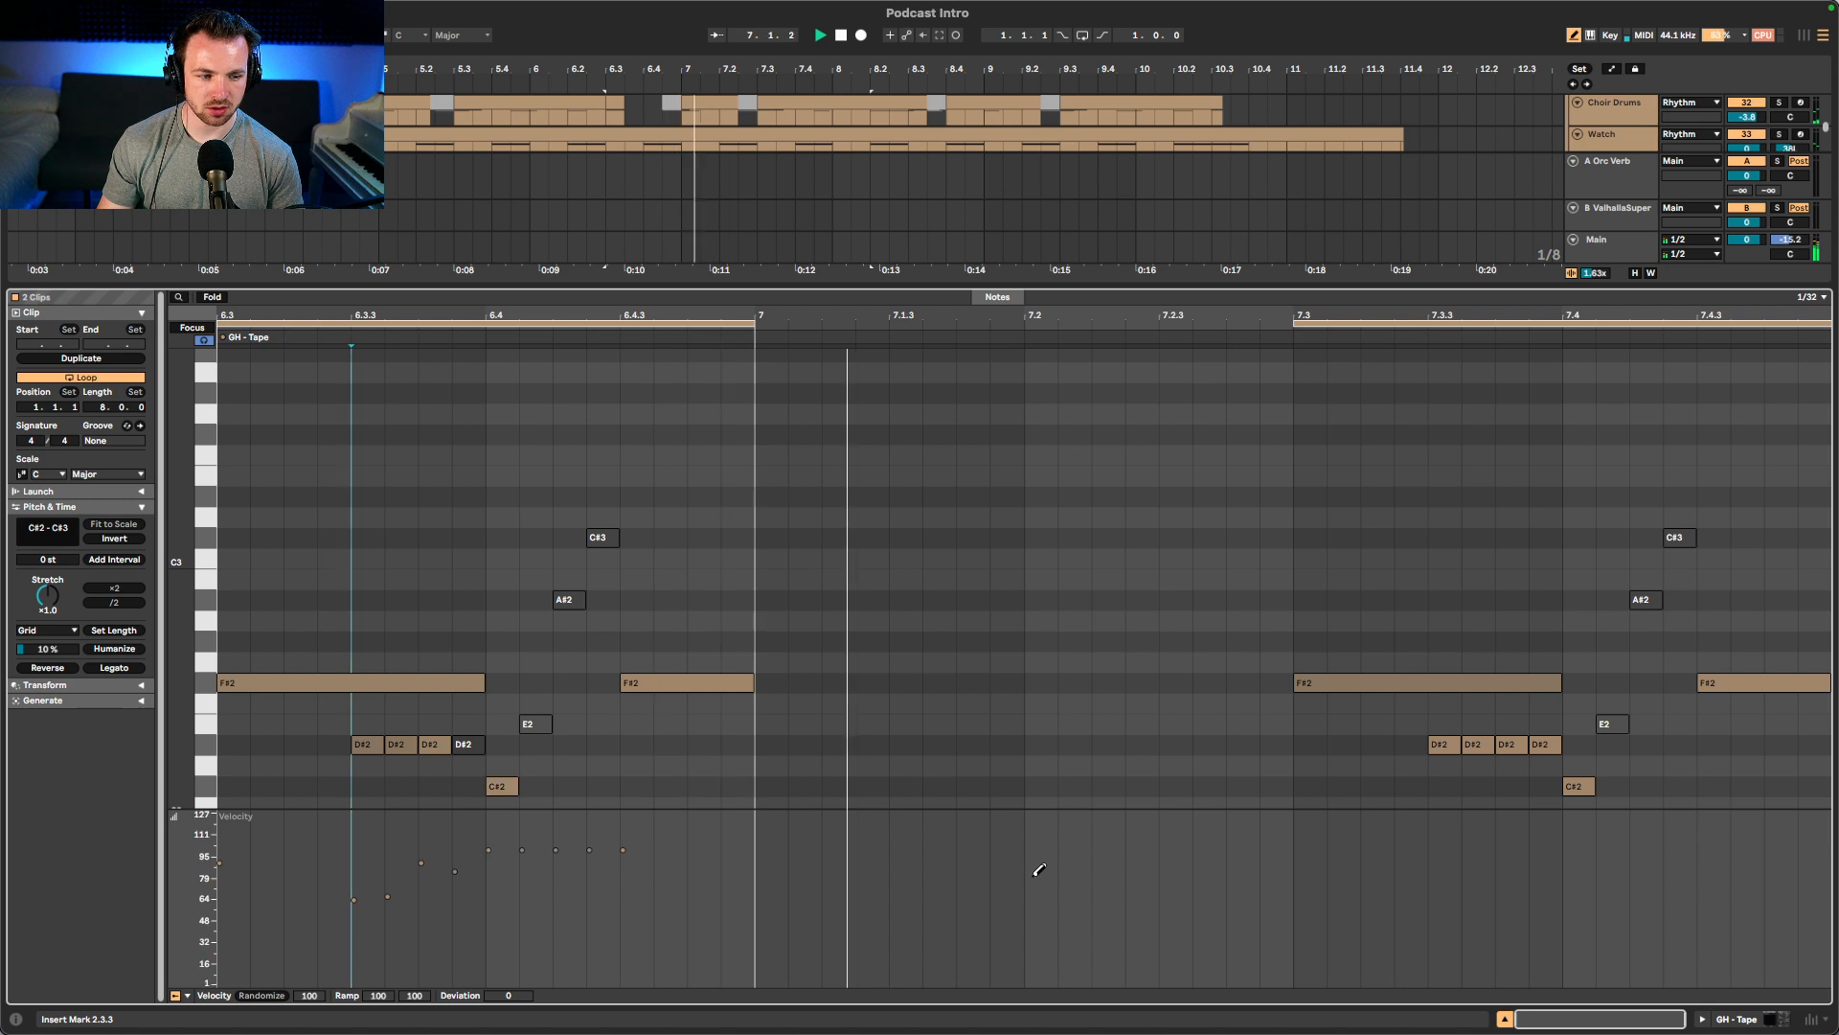
key("space")
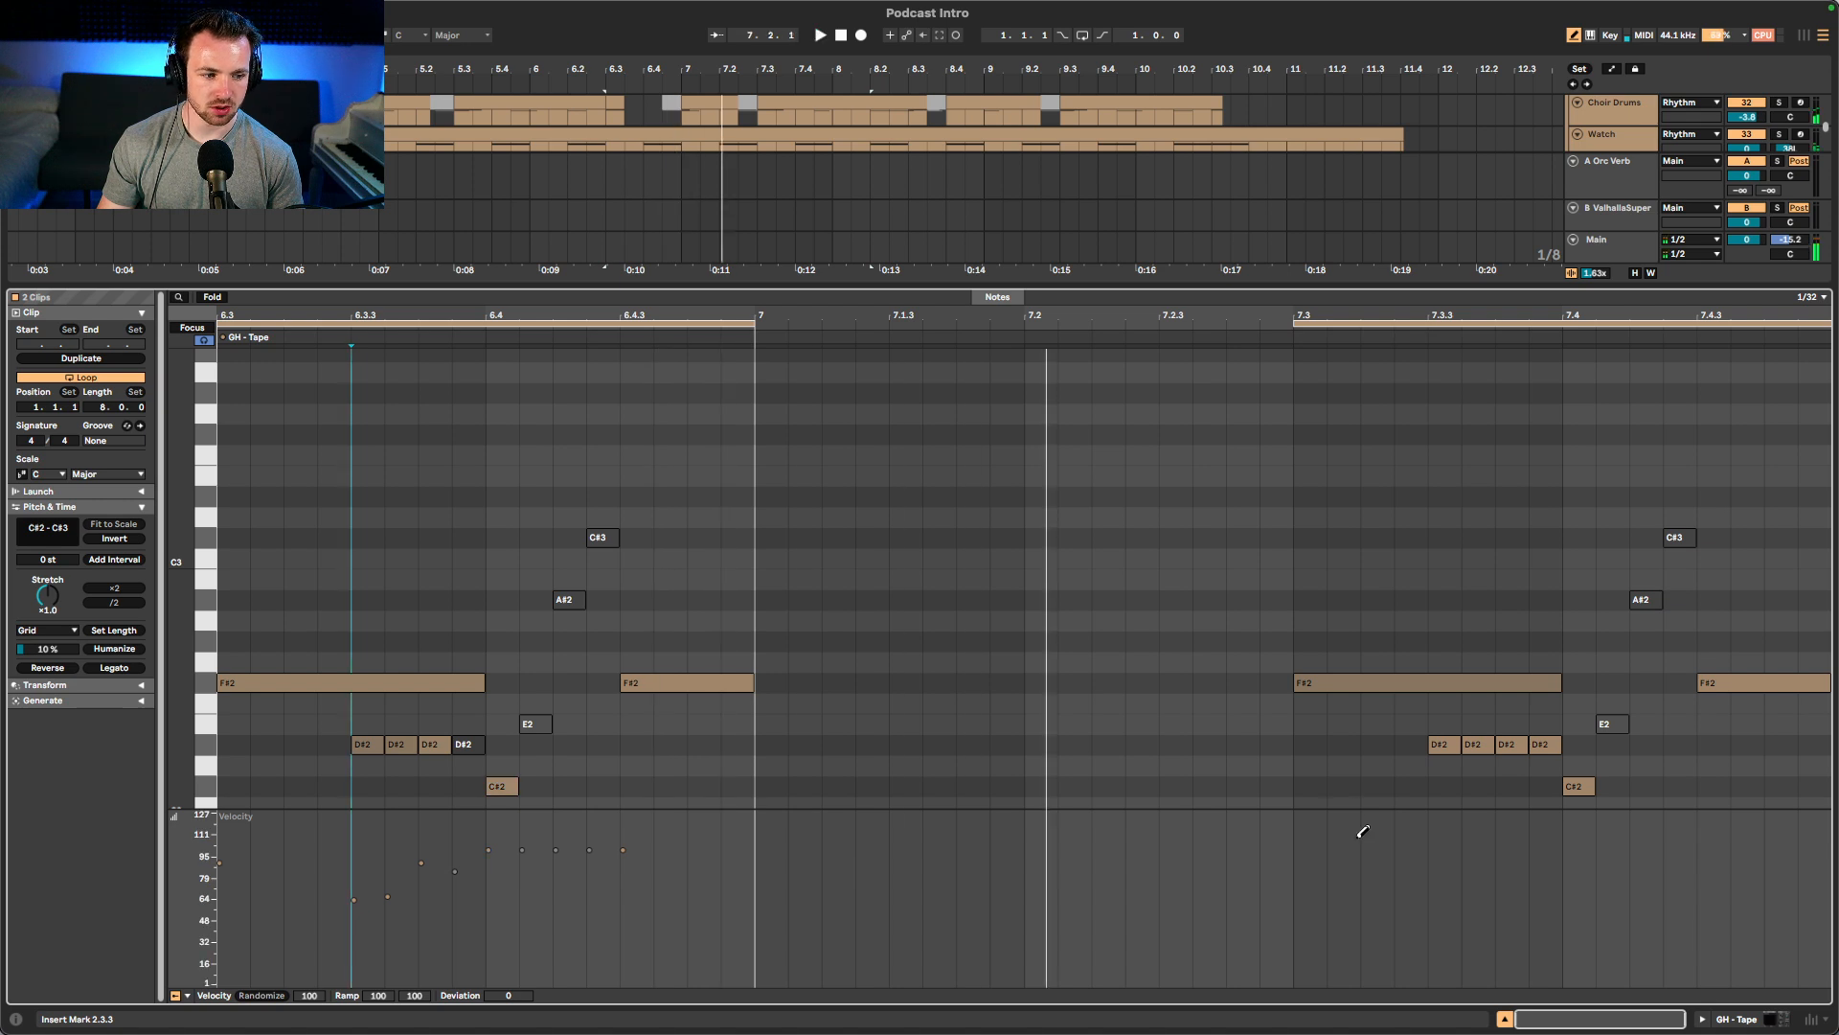
- Draw velocities rising from 65 to 96 across the four D#2 notes in the 7.3 clip and play it
left_click(1369, 765)
left_click_drag(1413, 828, 1414, 911)
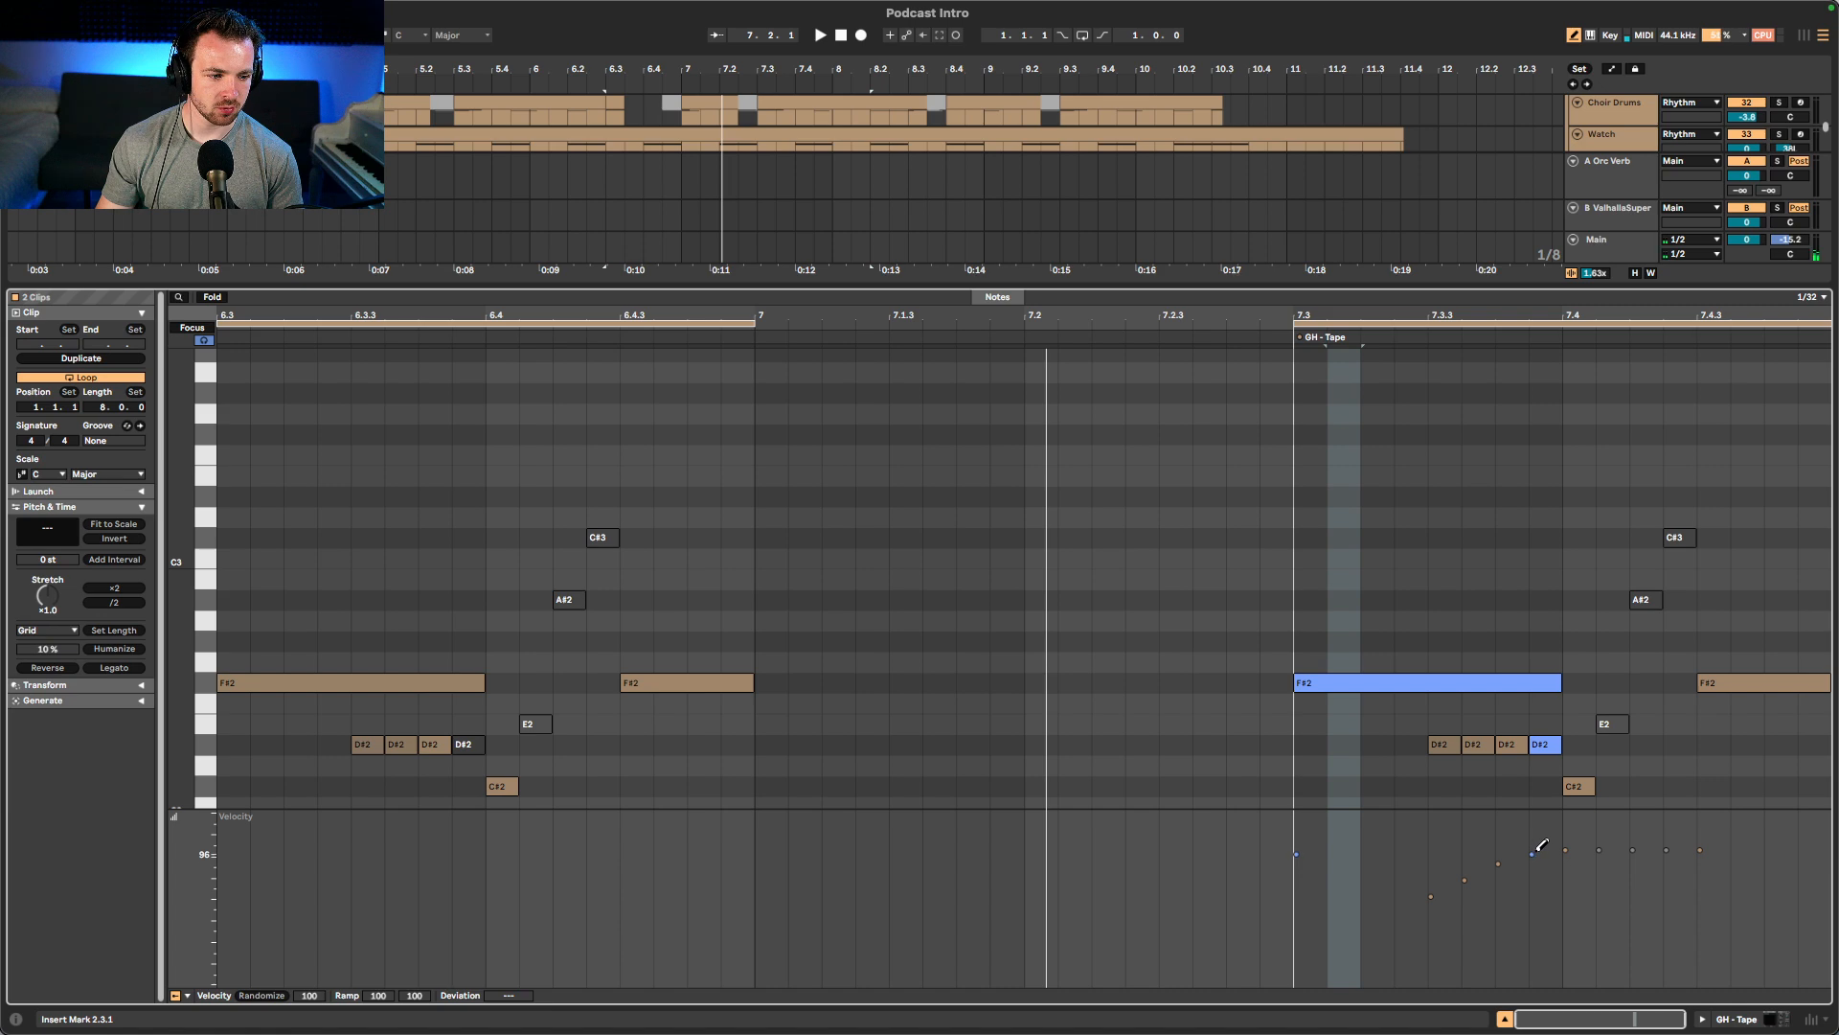
key("space")
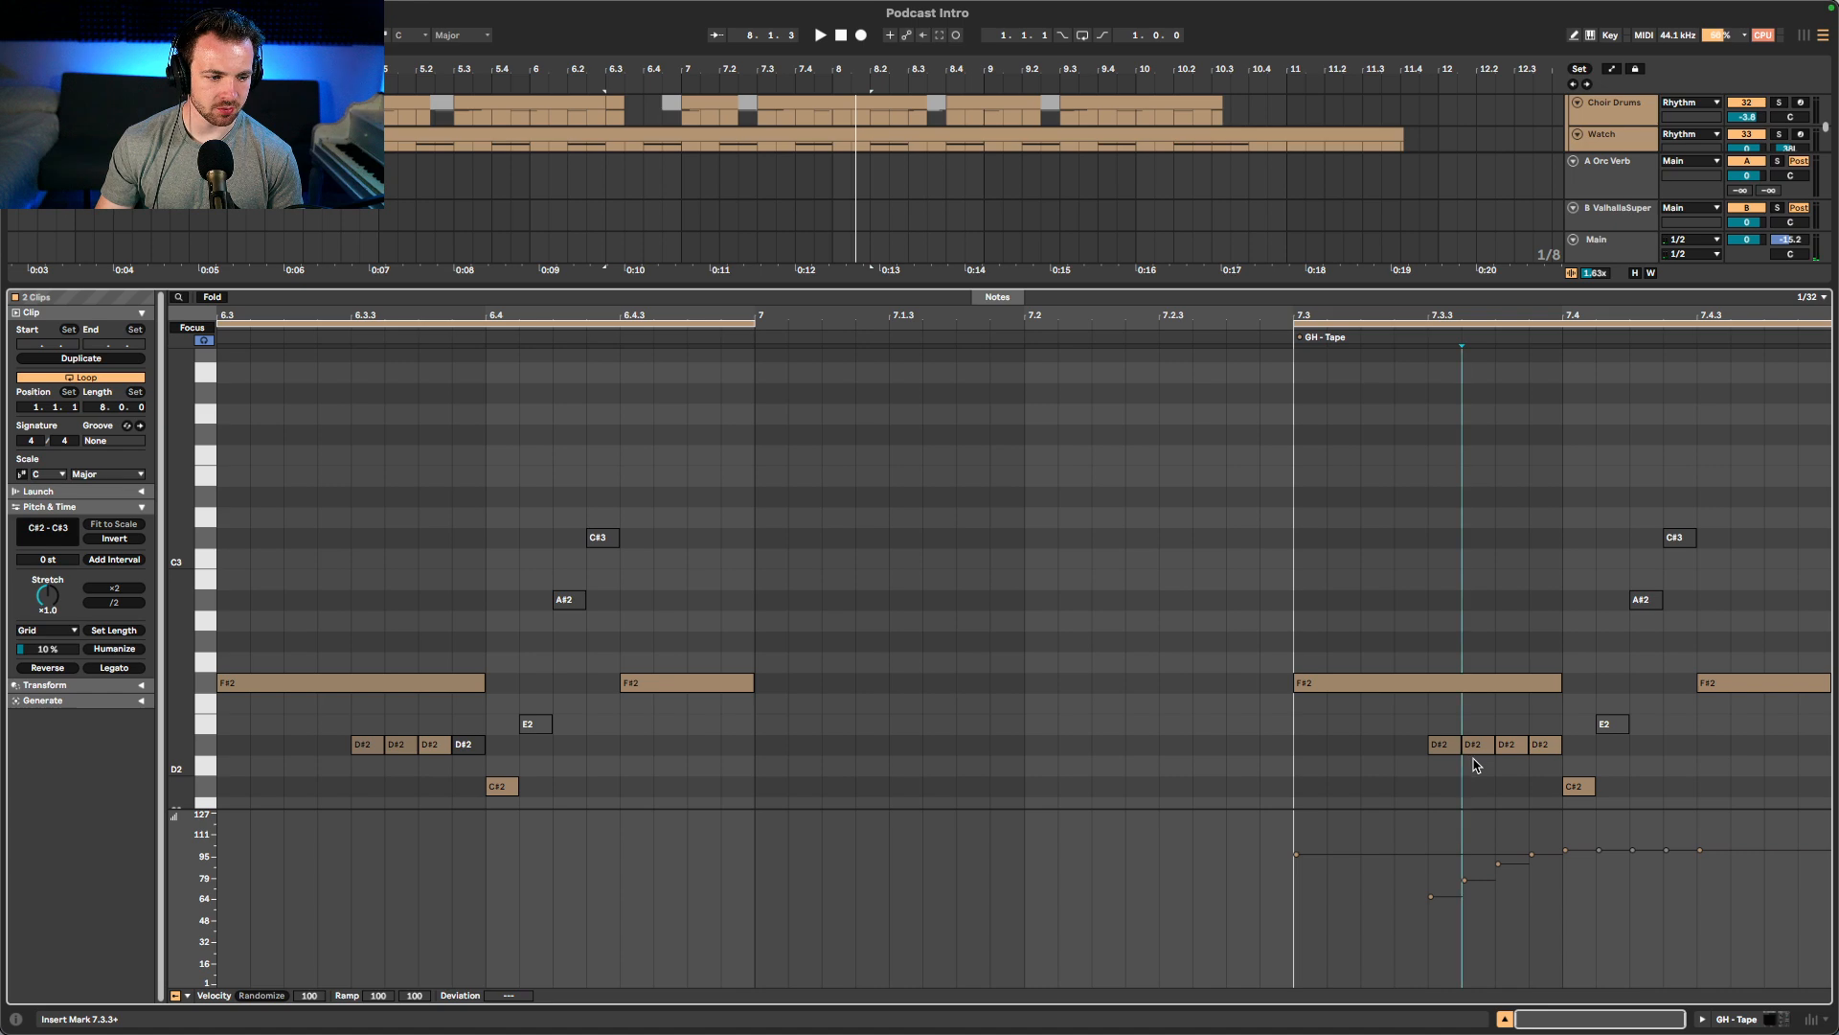
- Deactivate the second D#2 note in the 7.3 clip, then all four D#2 notes, playing back each version
left_click(1476, 743)
left_click(1263, 748)
key("space")
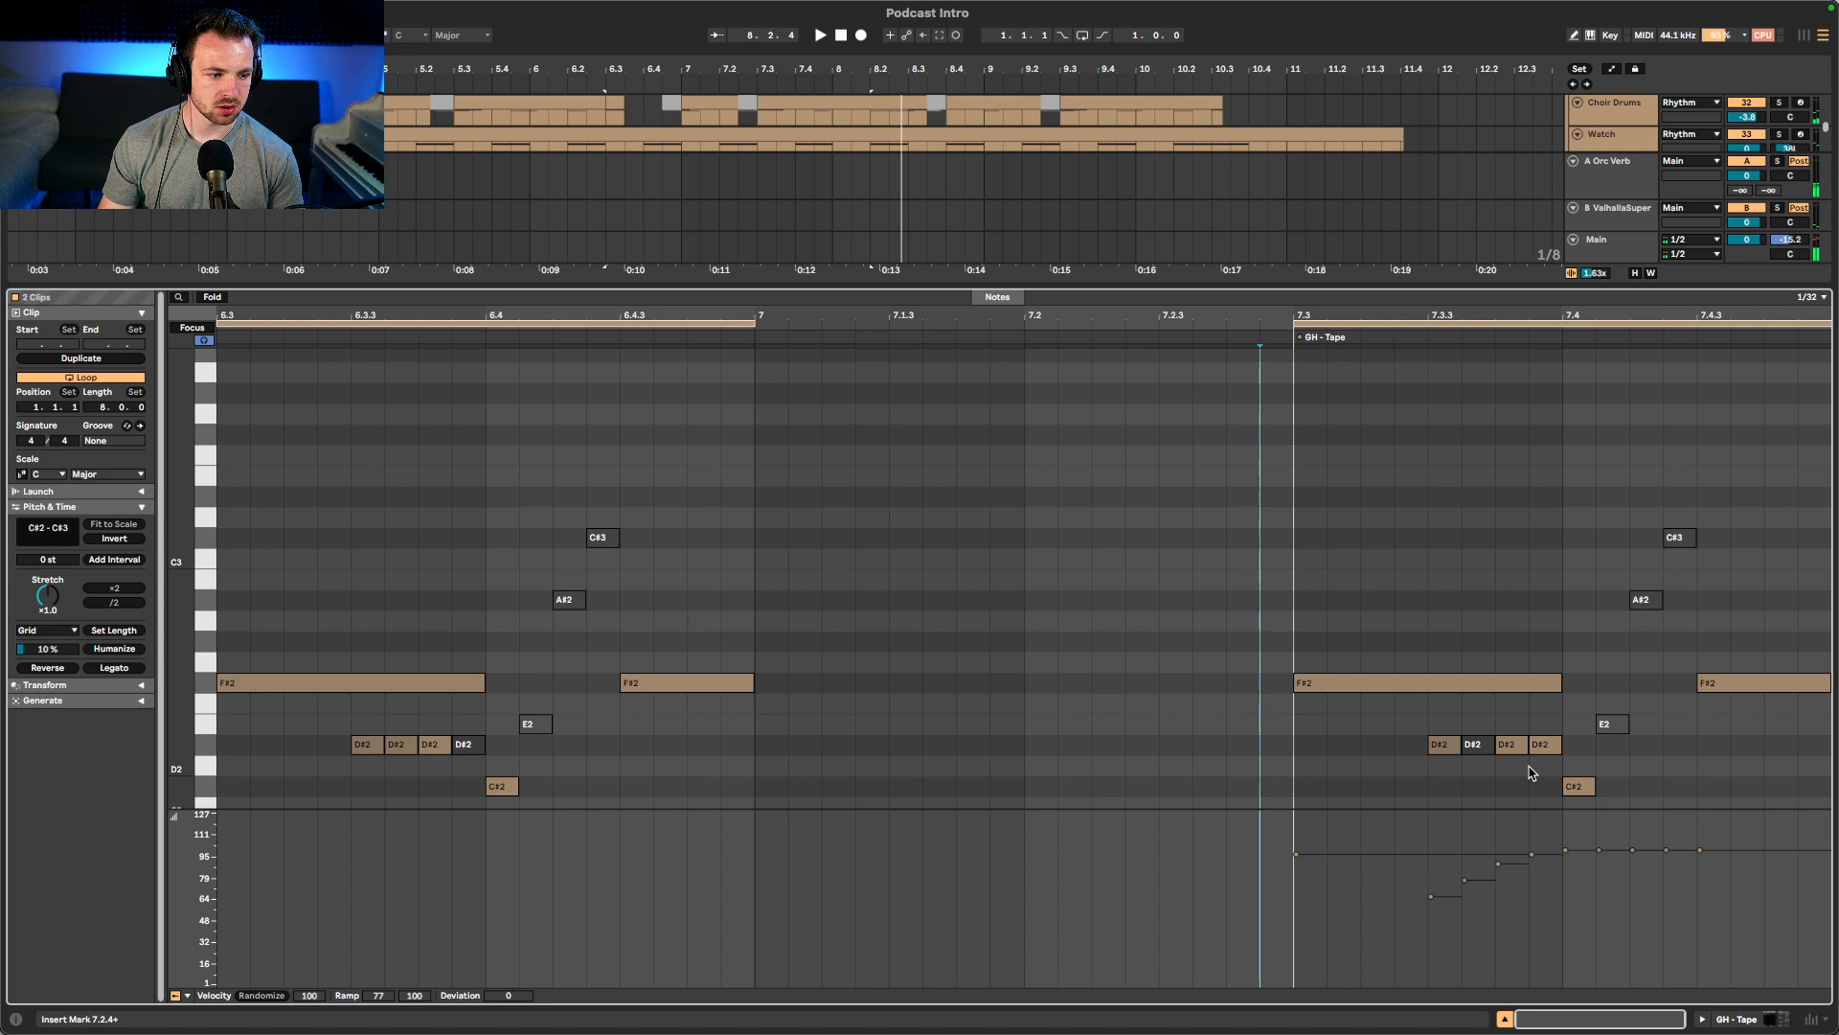
left_click_drag(1395, 741, 1504, 756)
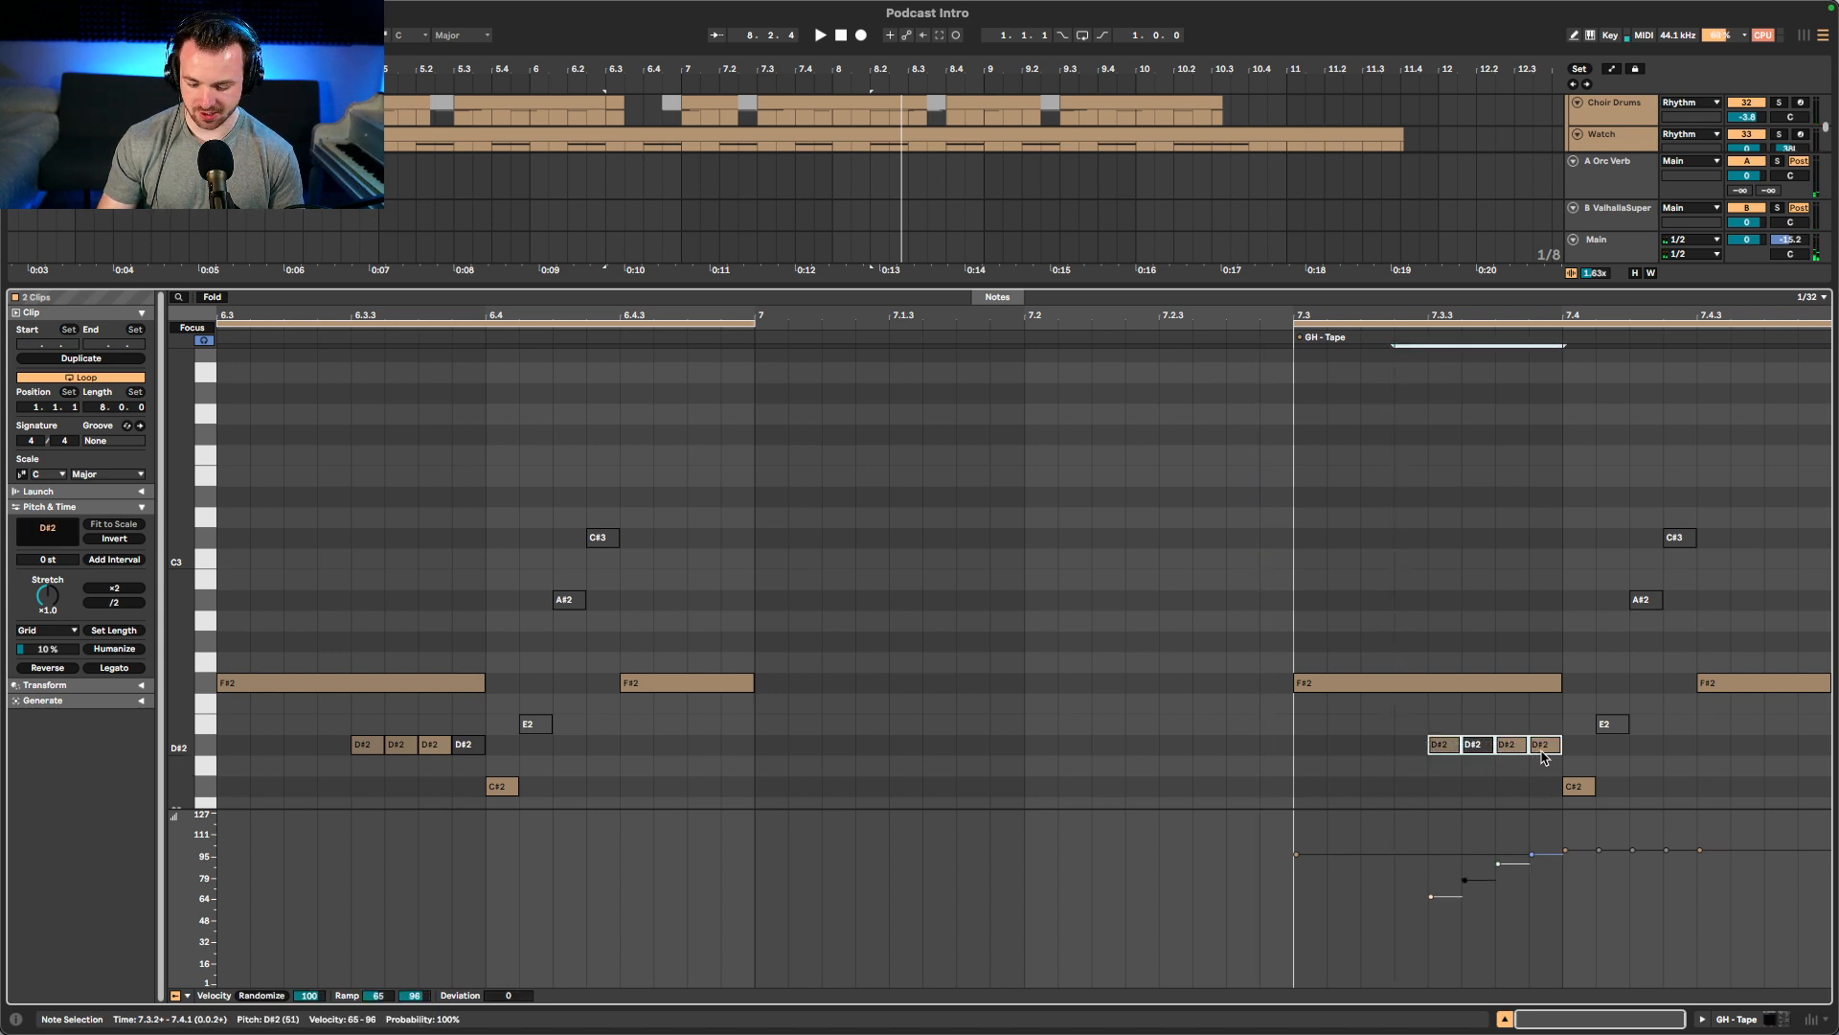
key("space")
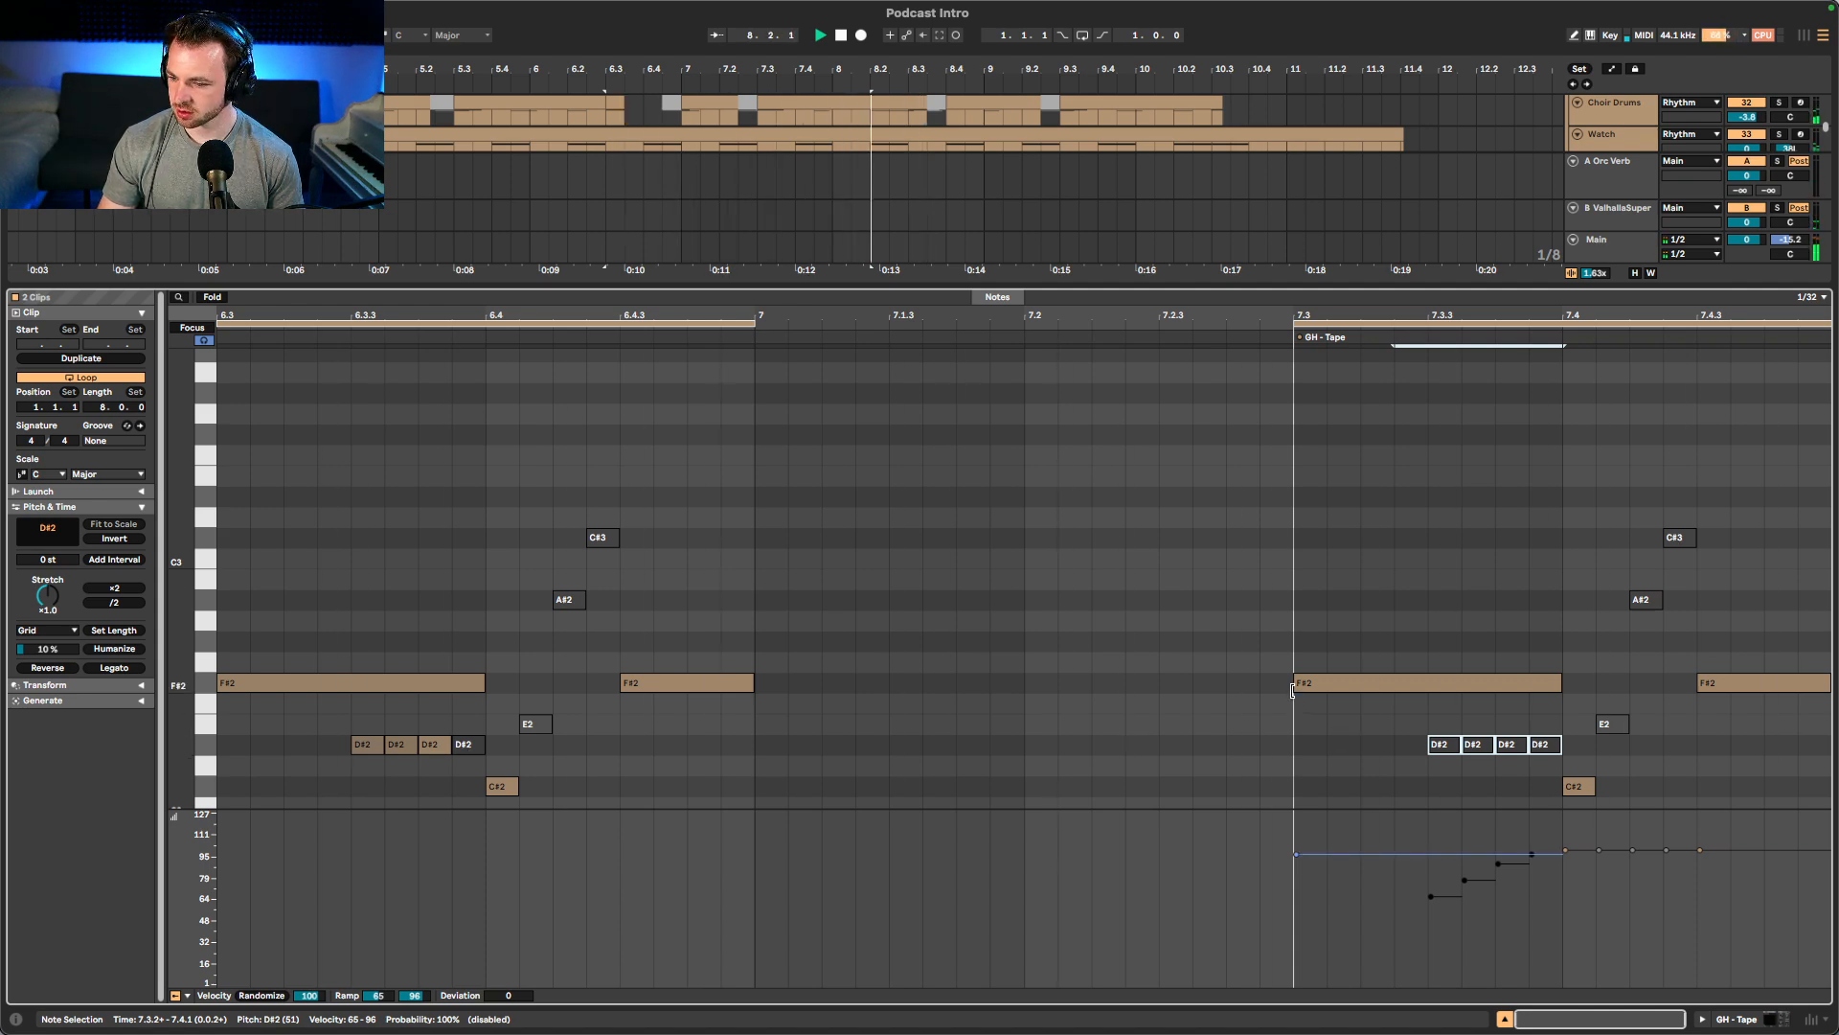
- Reactivate the four D#2 notes in the 7.3 clip and play the passage for comparison
scroll(1519, 743, "down", 2)
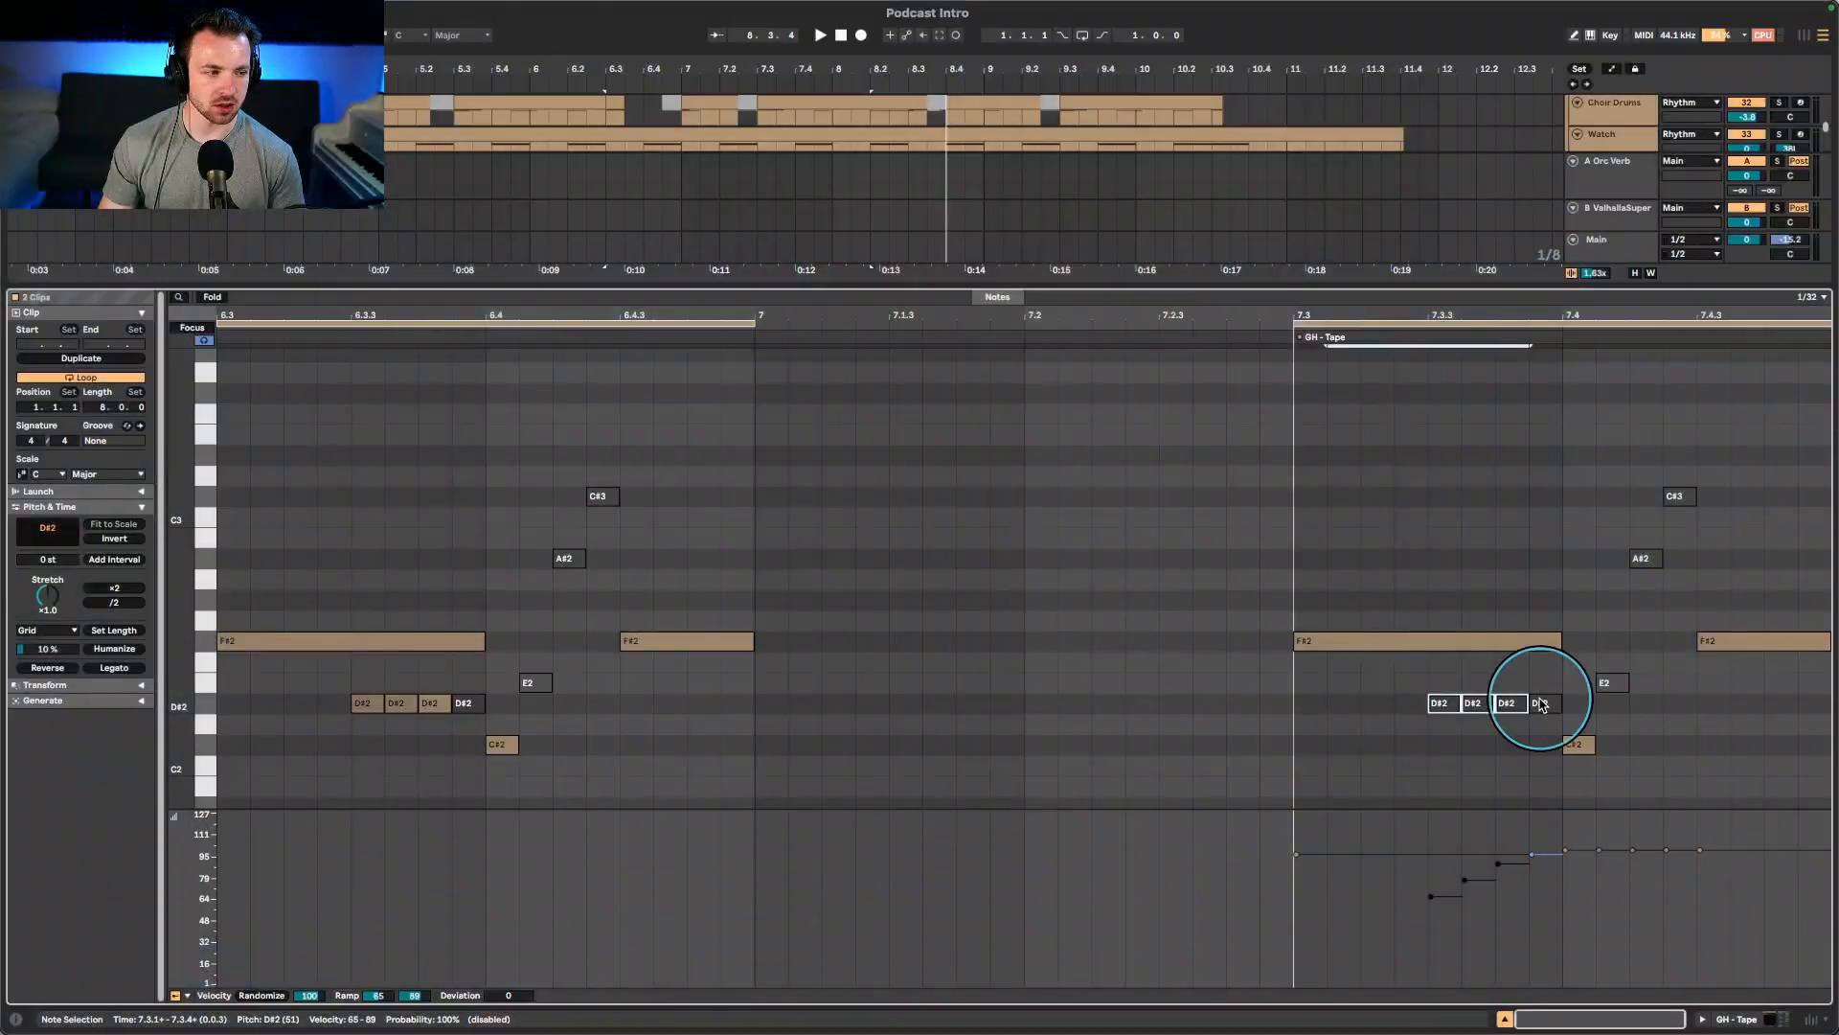
left_click(1437, 733)
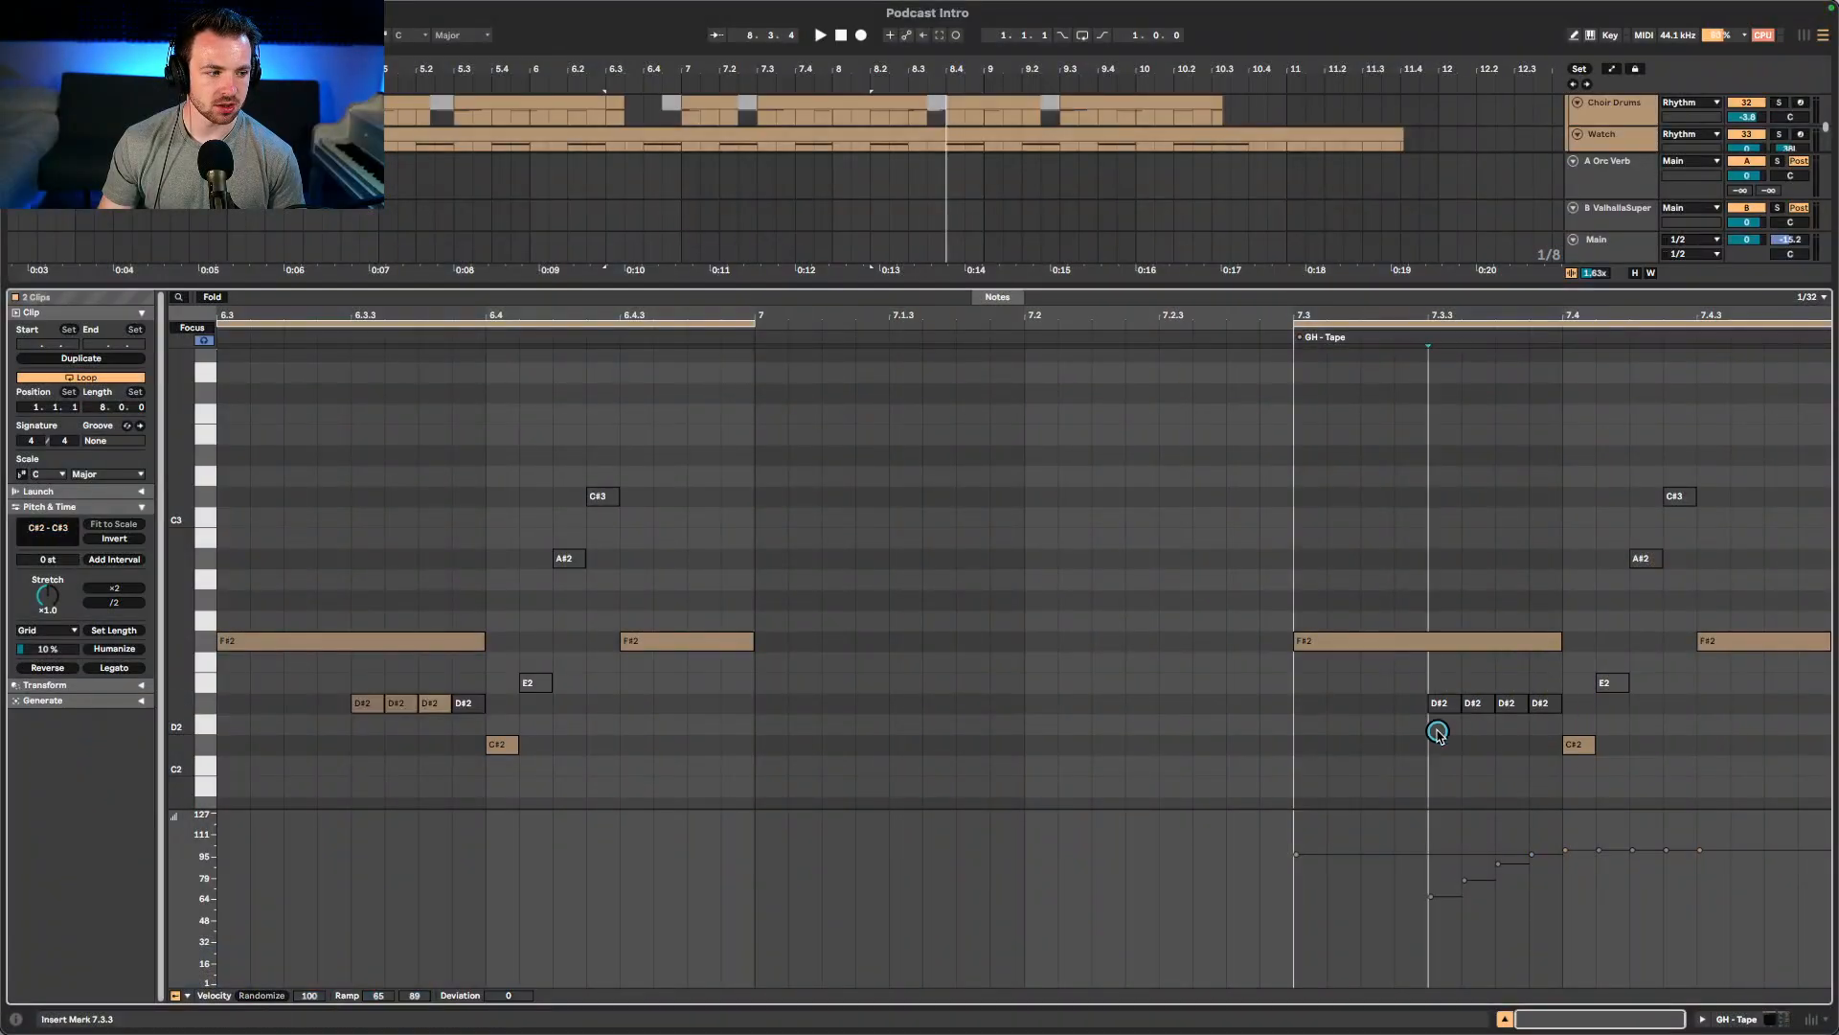
left_click_drag(1437, 733, 1540, 704)
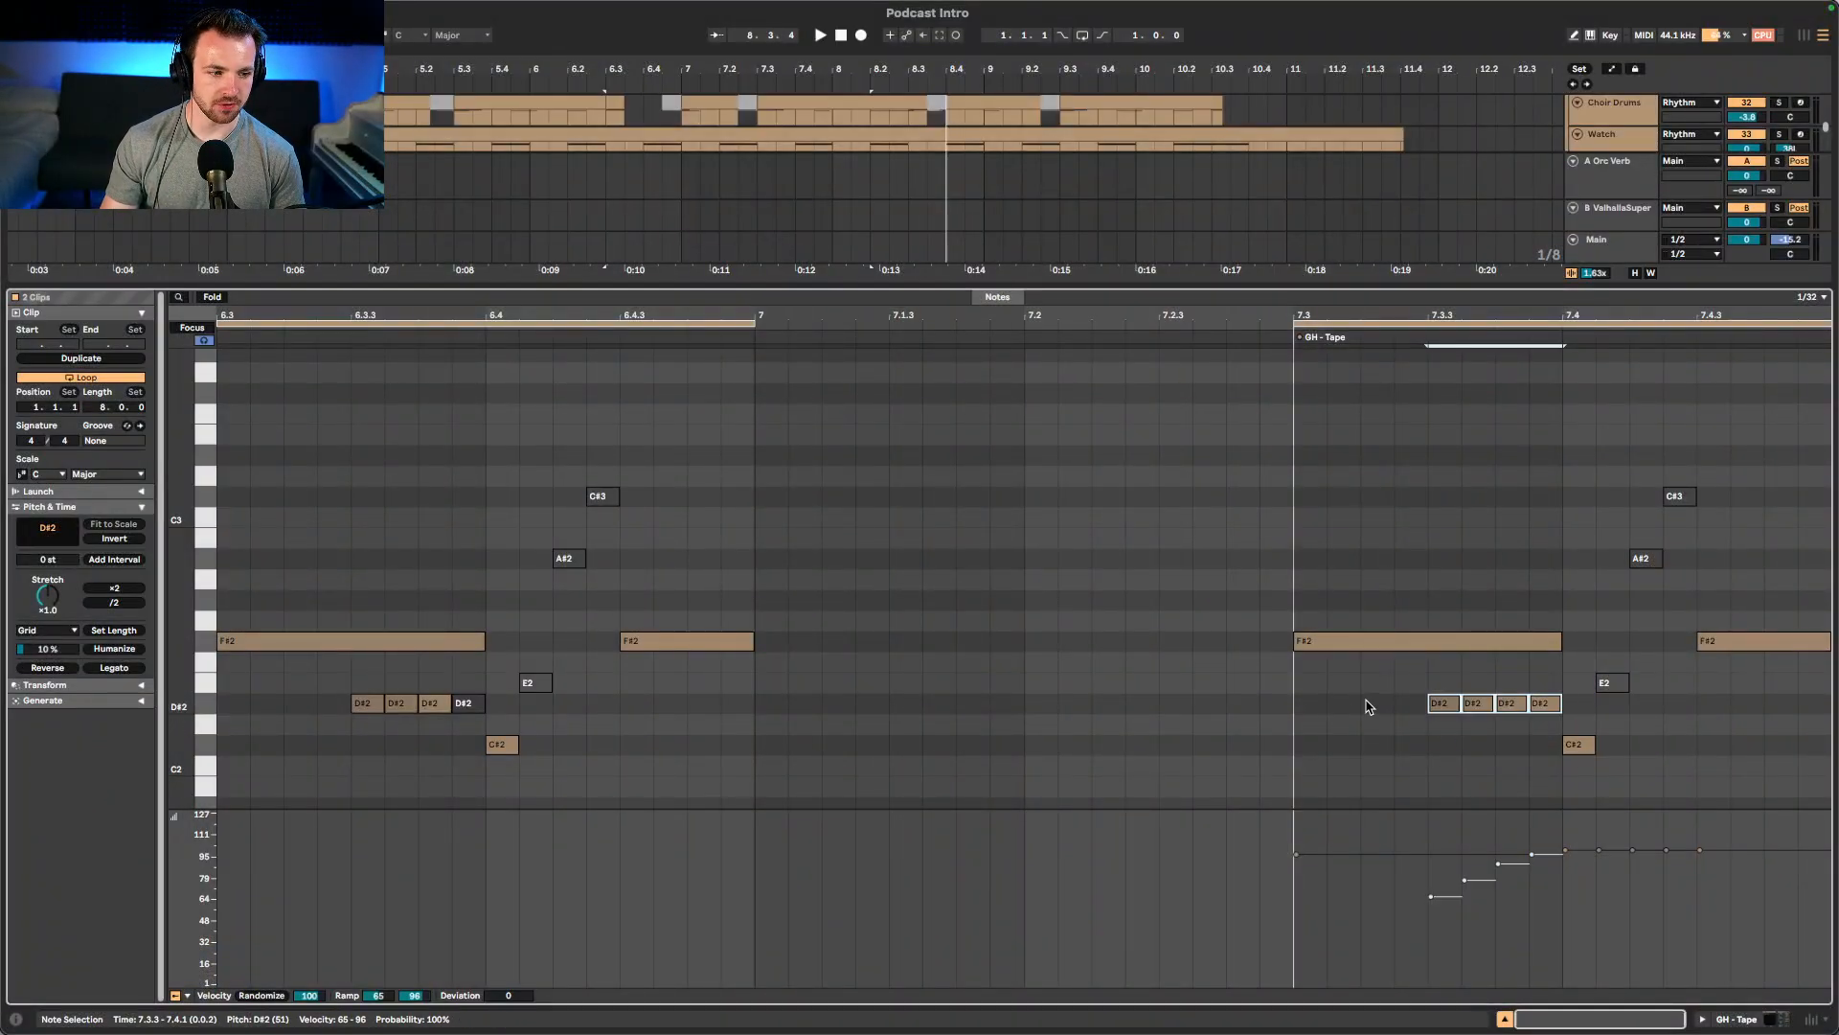
left_click(1330, 711)
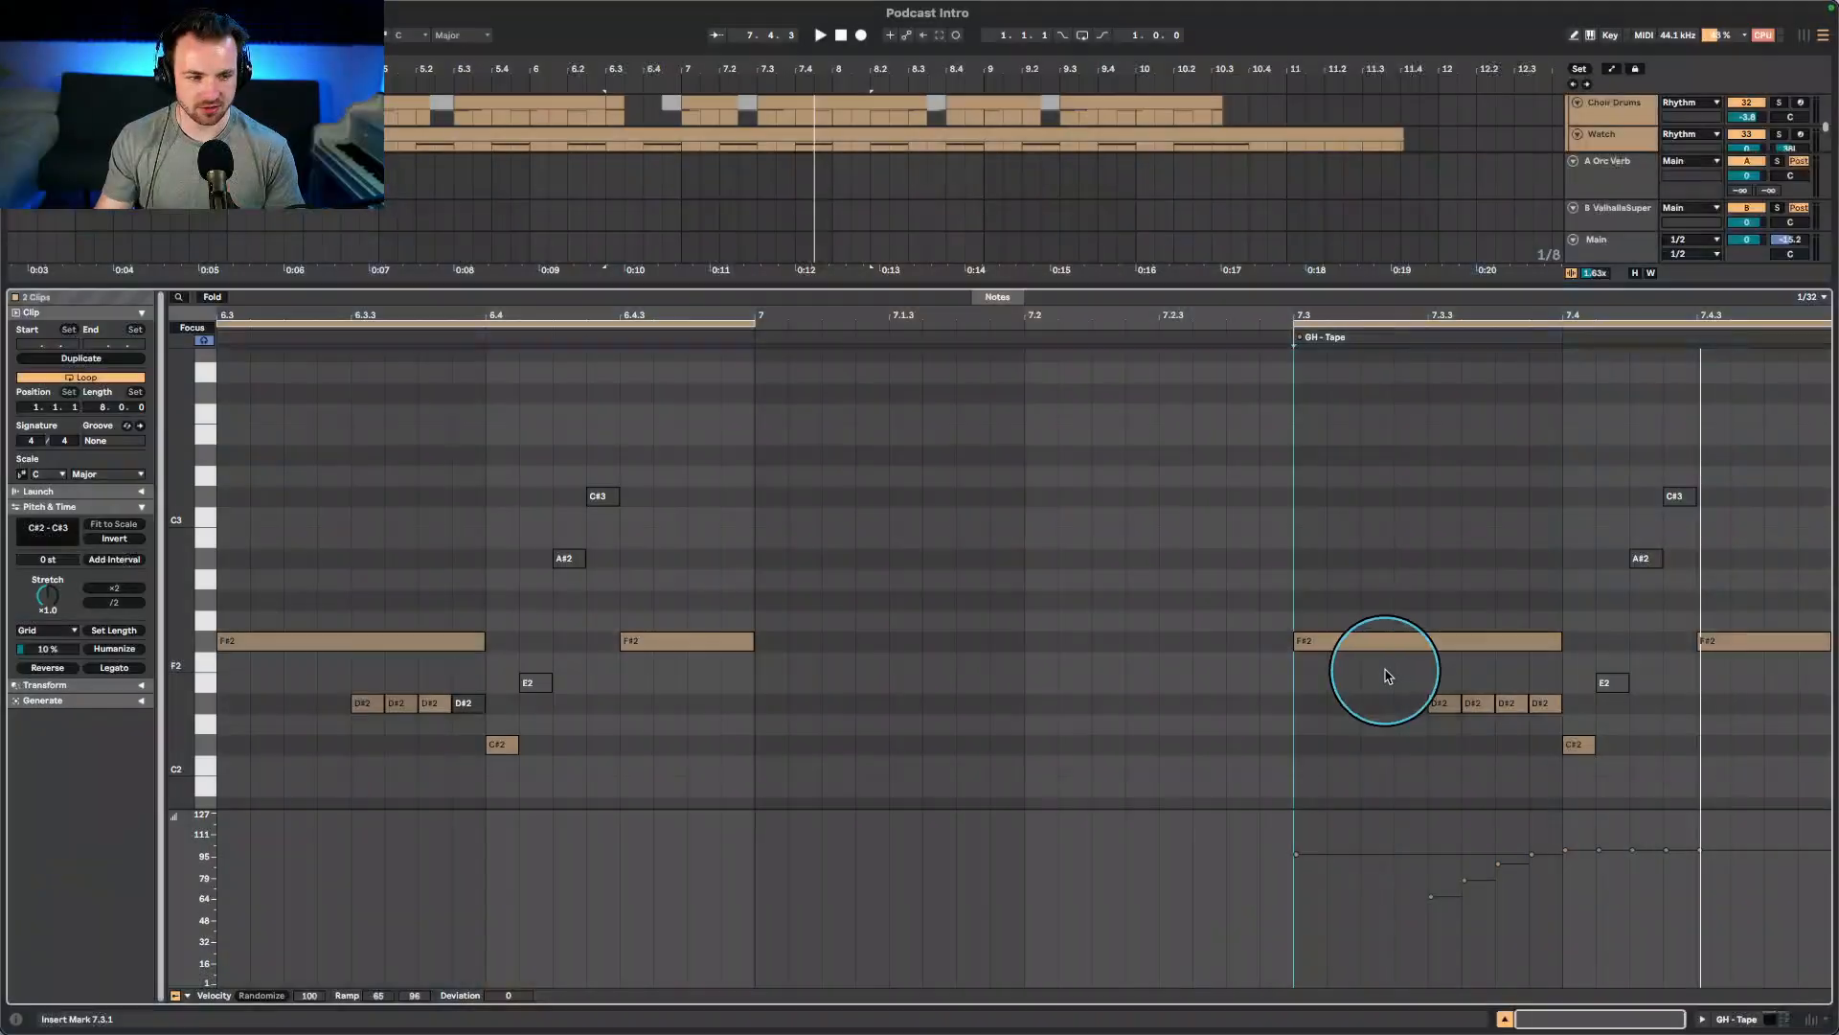
- Deactivate the 7.3 clip's four D#2 notes again and play the passage with the mix
left_click_drag(1491, 689, 1540, 703)
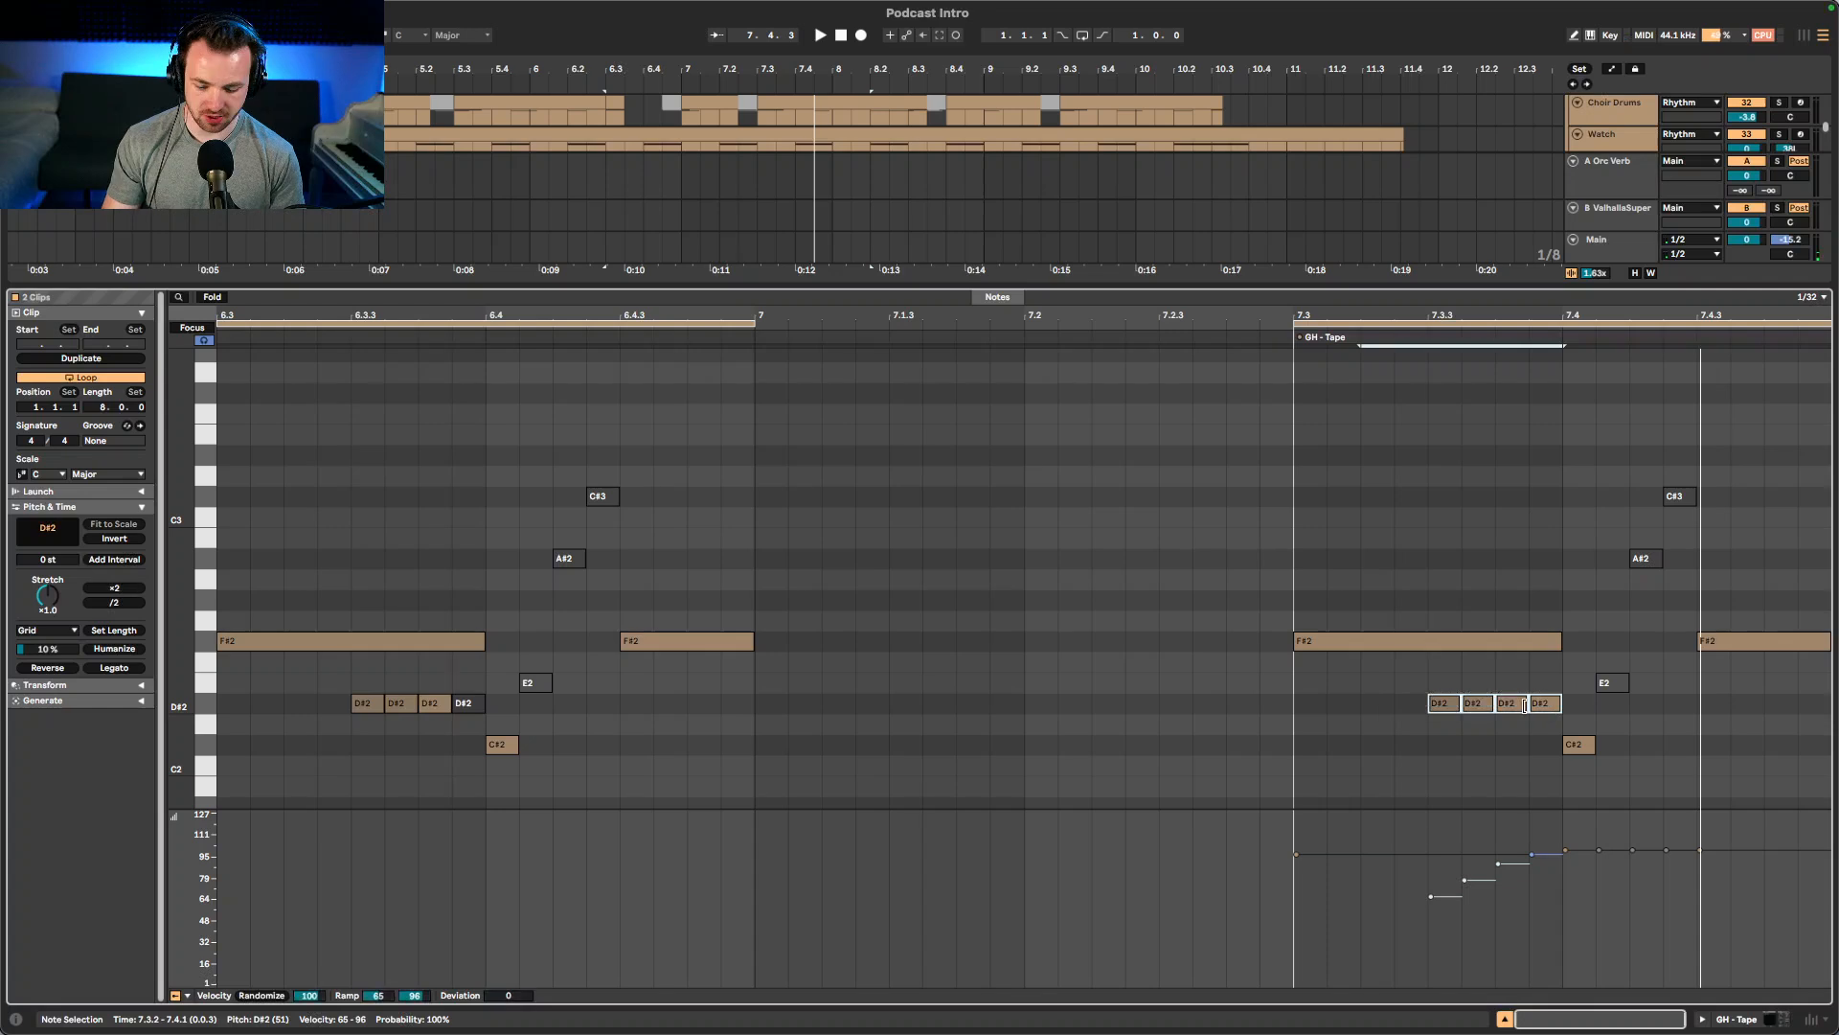
left_click(1093, 628)
key("space")
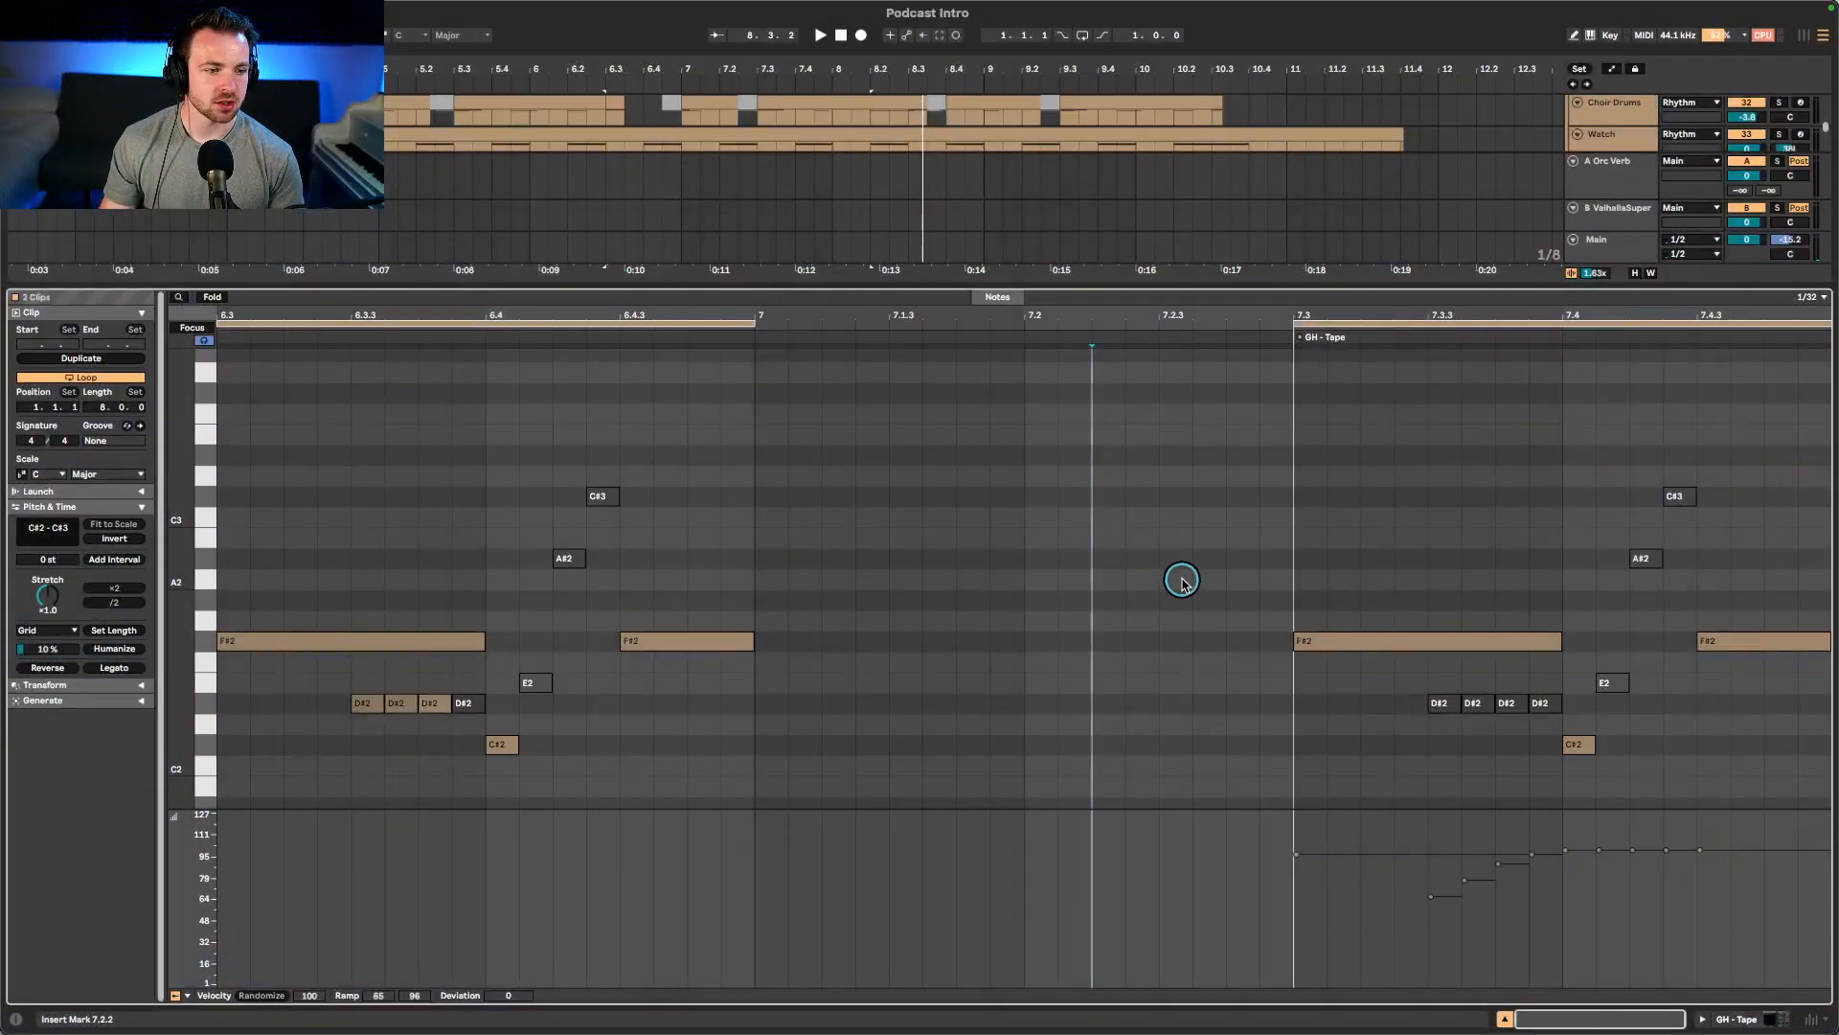
left_click(1150, 502)
key("space")
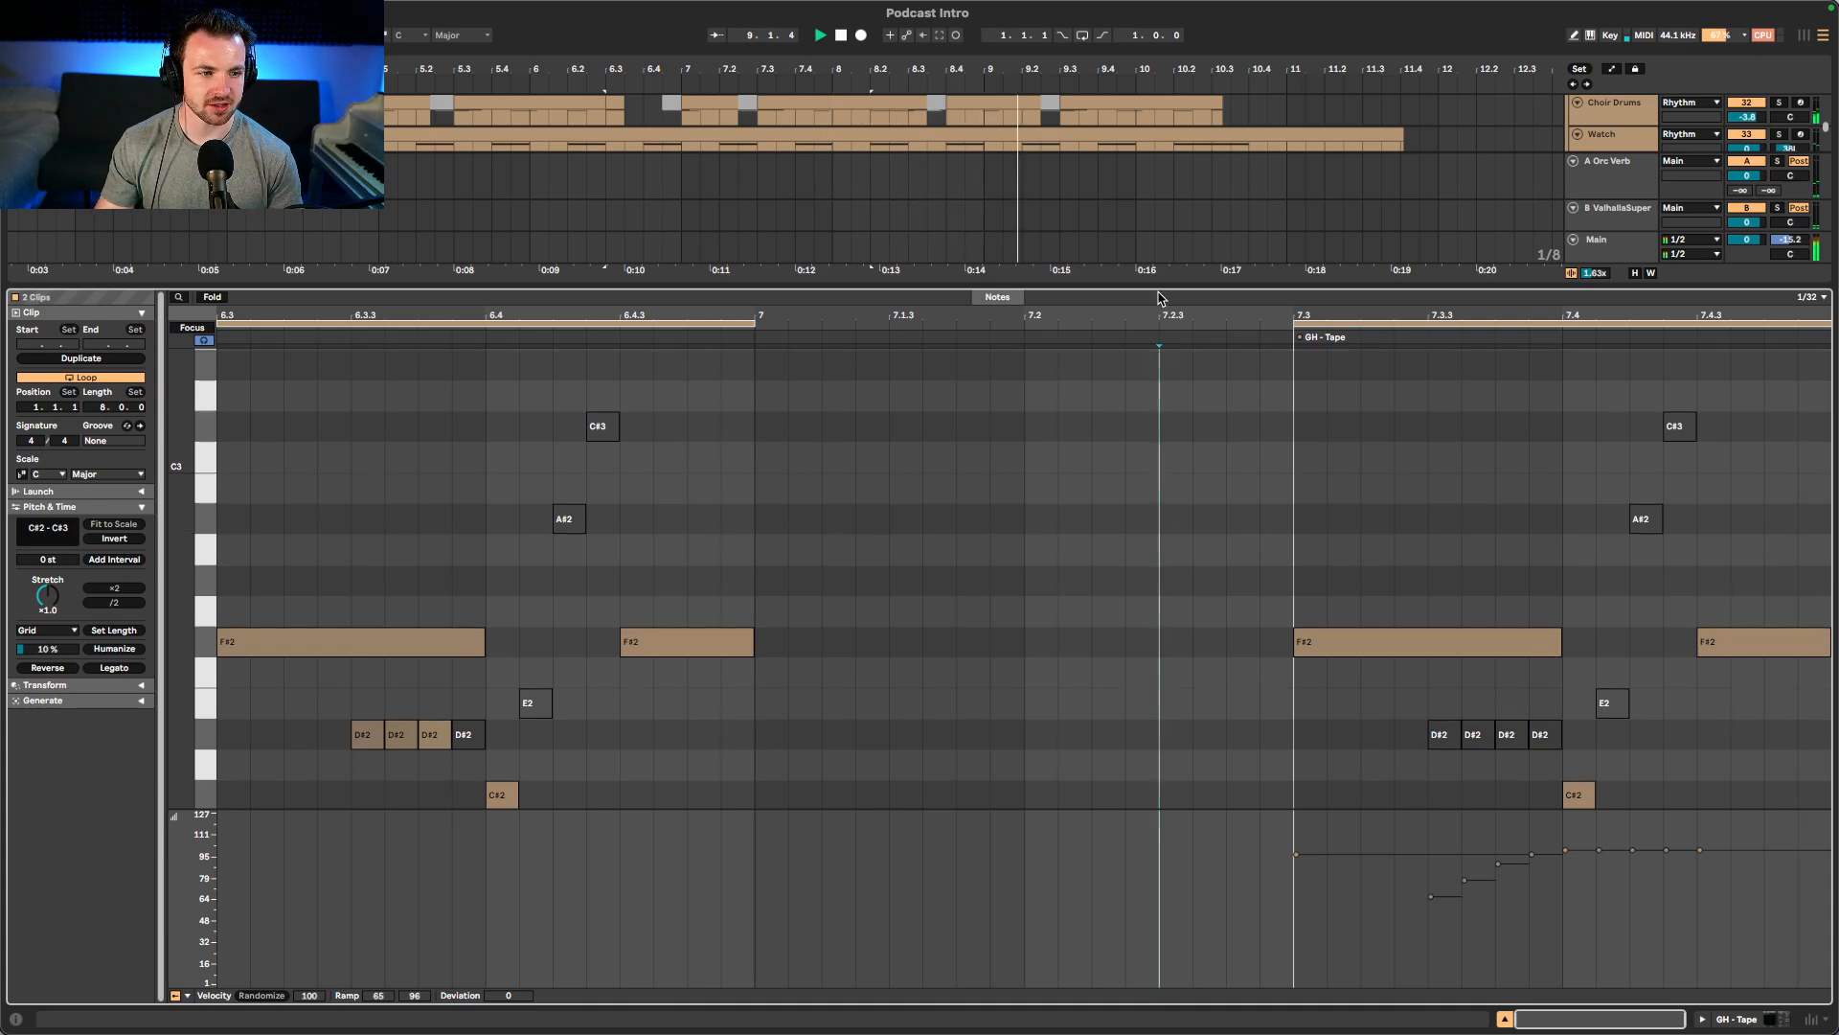
- Return to the full arrangement and select the GH - Tape track from 8.2.1 to about 11.3
key("super+alt+l")
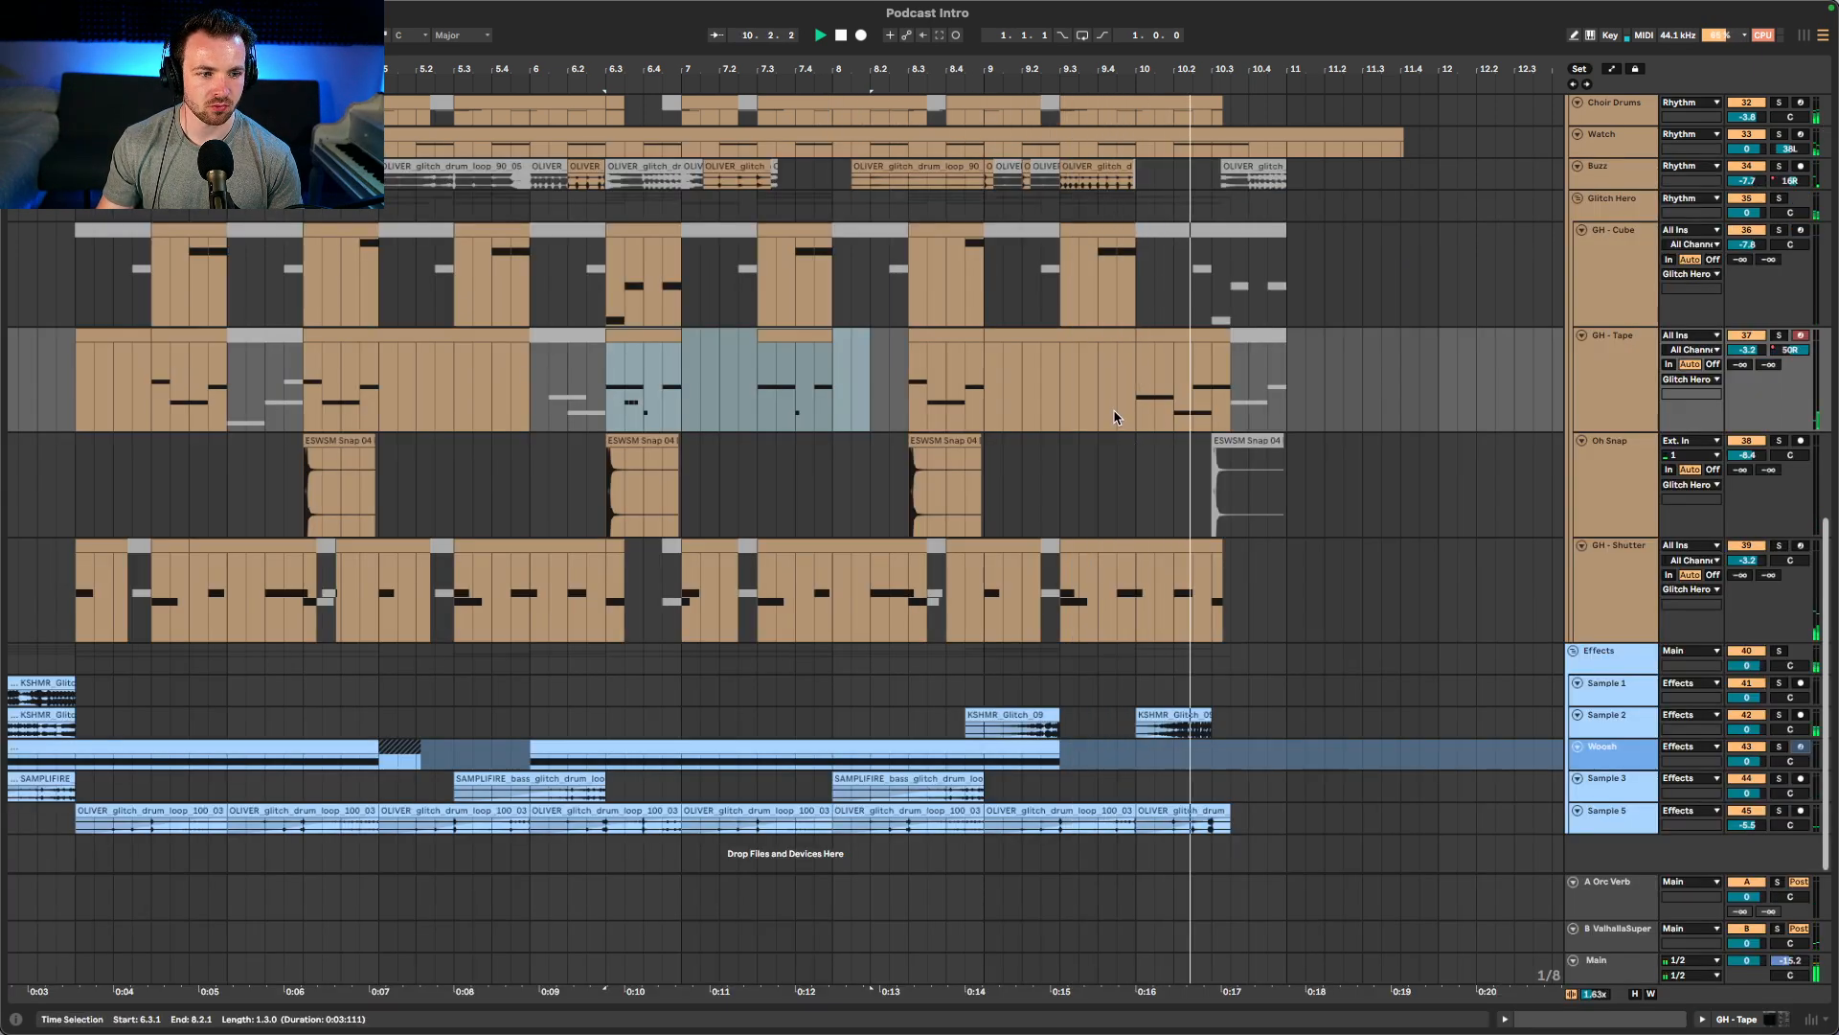
key("space")
left_click(1025, 404)
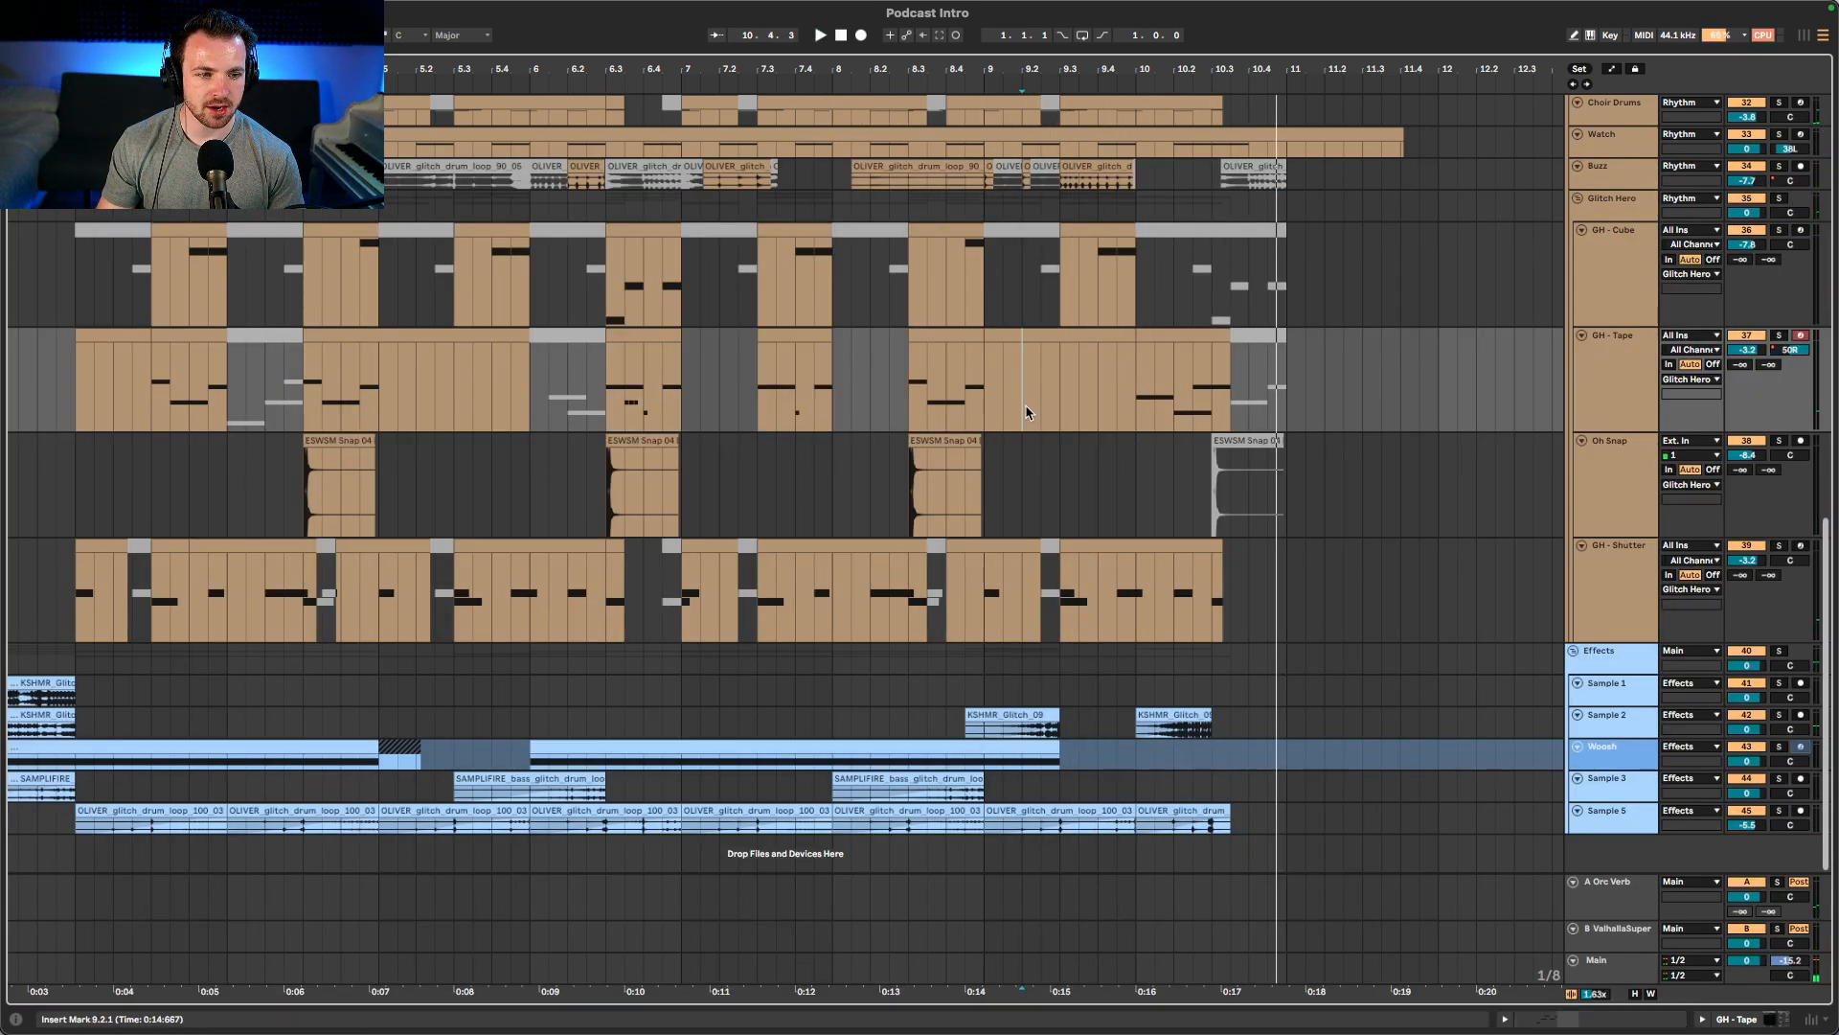
left_click(878, 373)
left_click_drag(892, 373, 1341, 382)
- Examine the selected GH - Tape notes in the enlarged editor, then show the track's devices and play from 8.2.1
key("Tab")
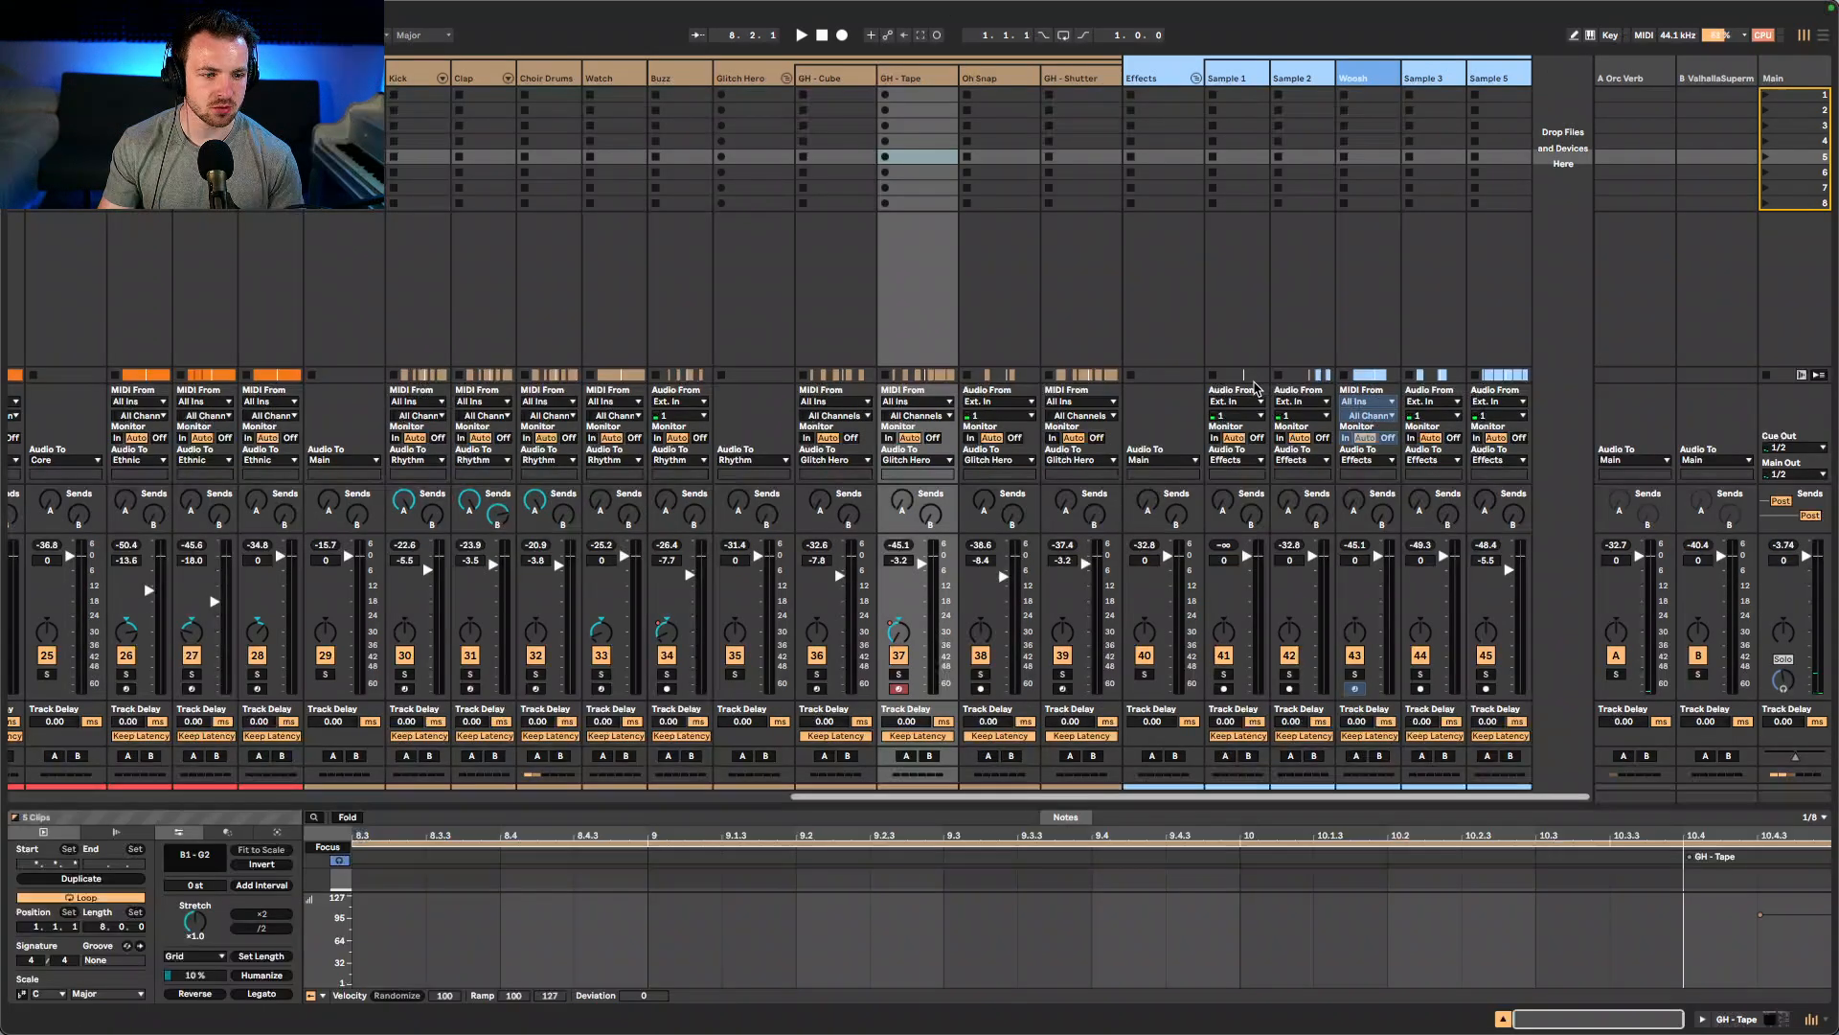
key("Tab")
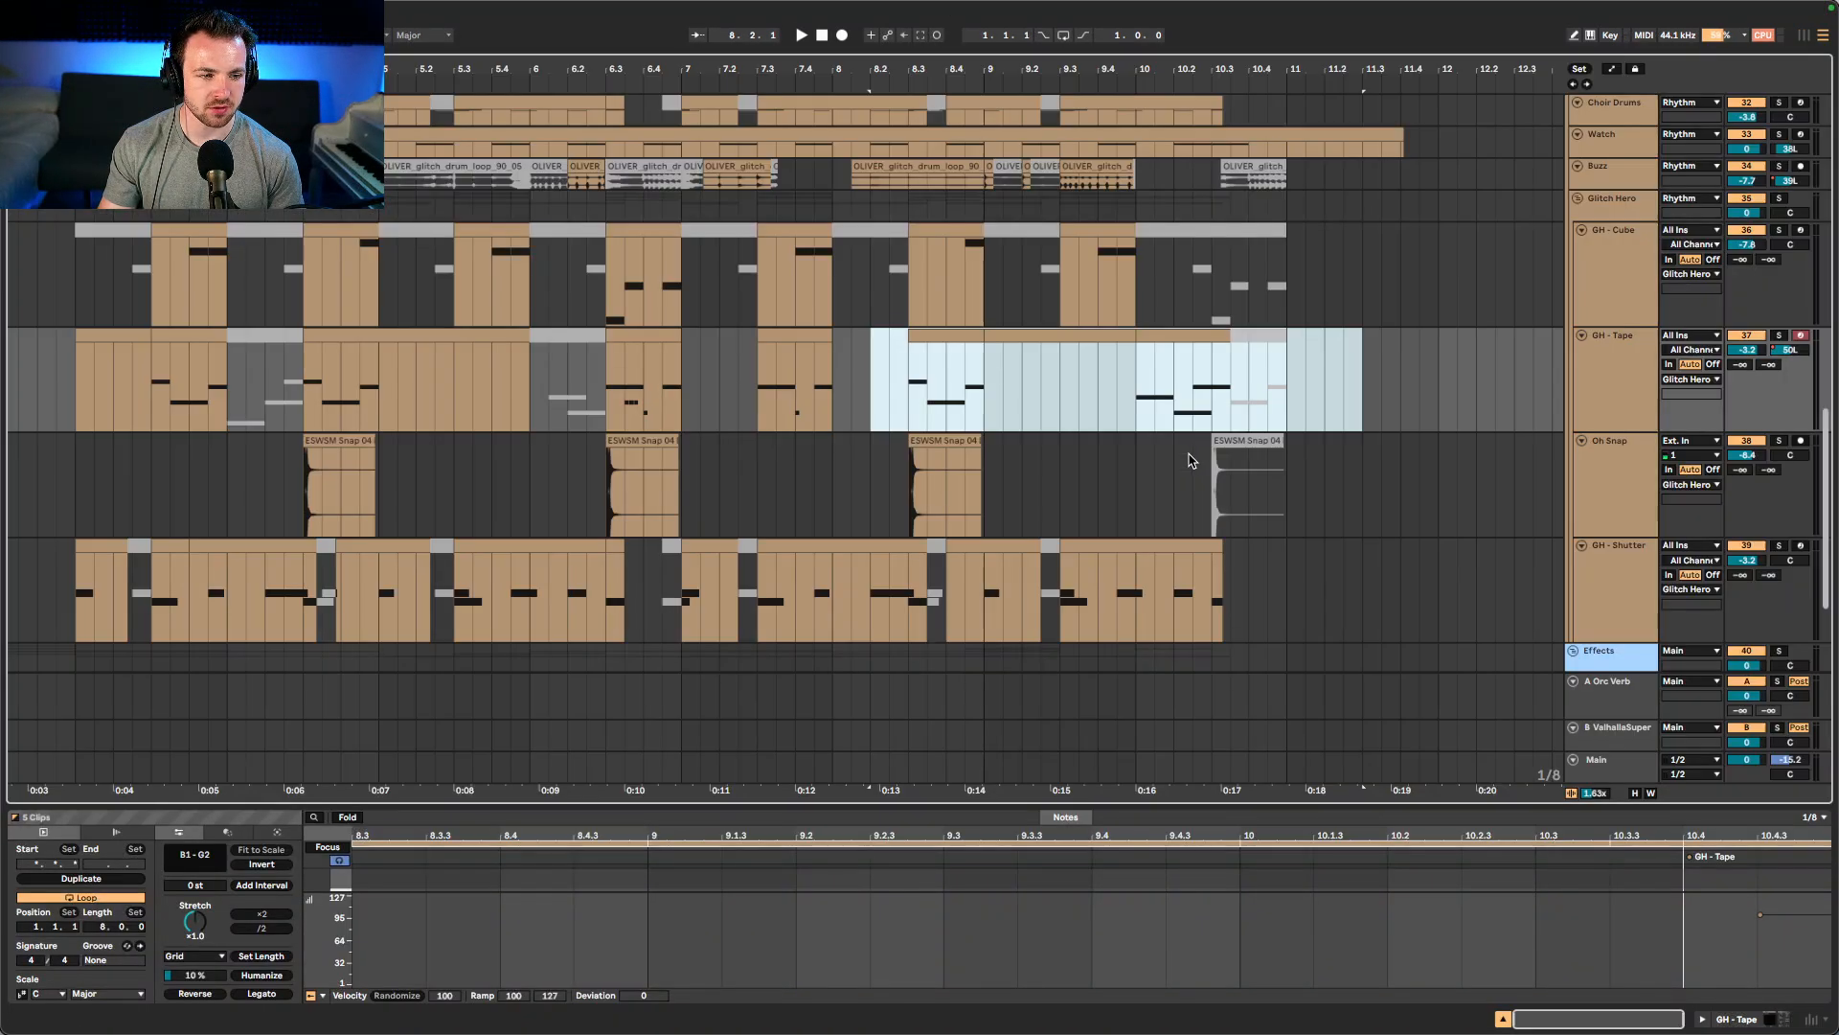
left_click_drag(871, 802, 920, 293)
scroll(913, 621, "down", 2)
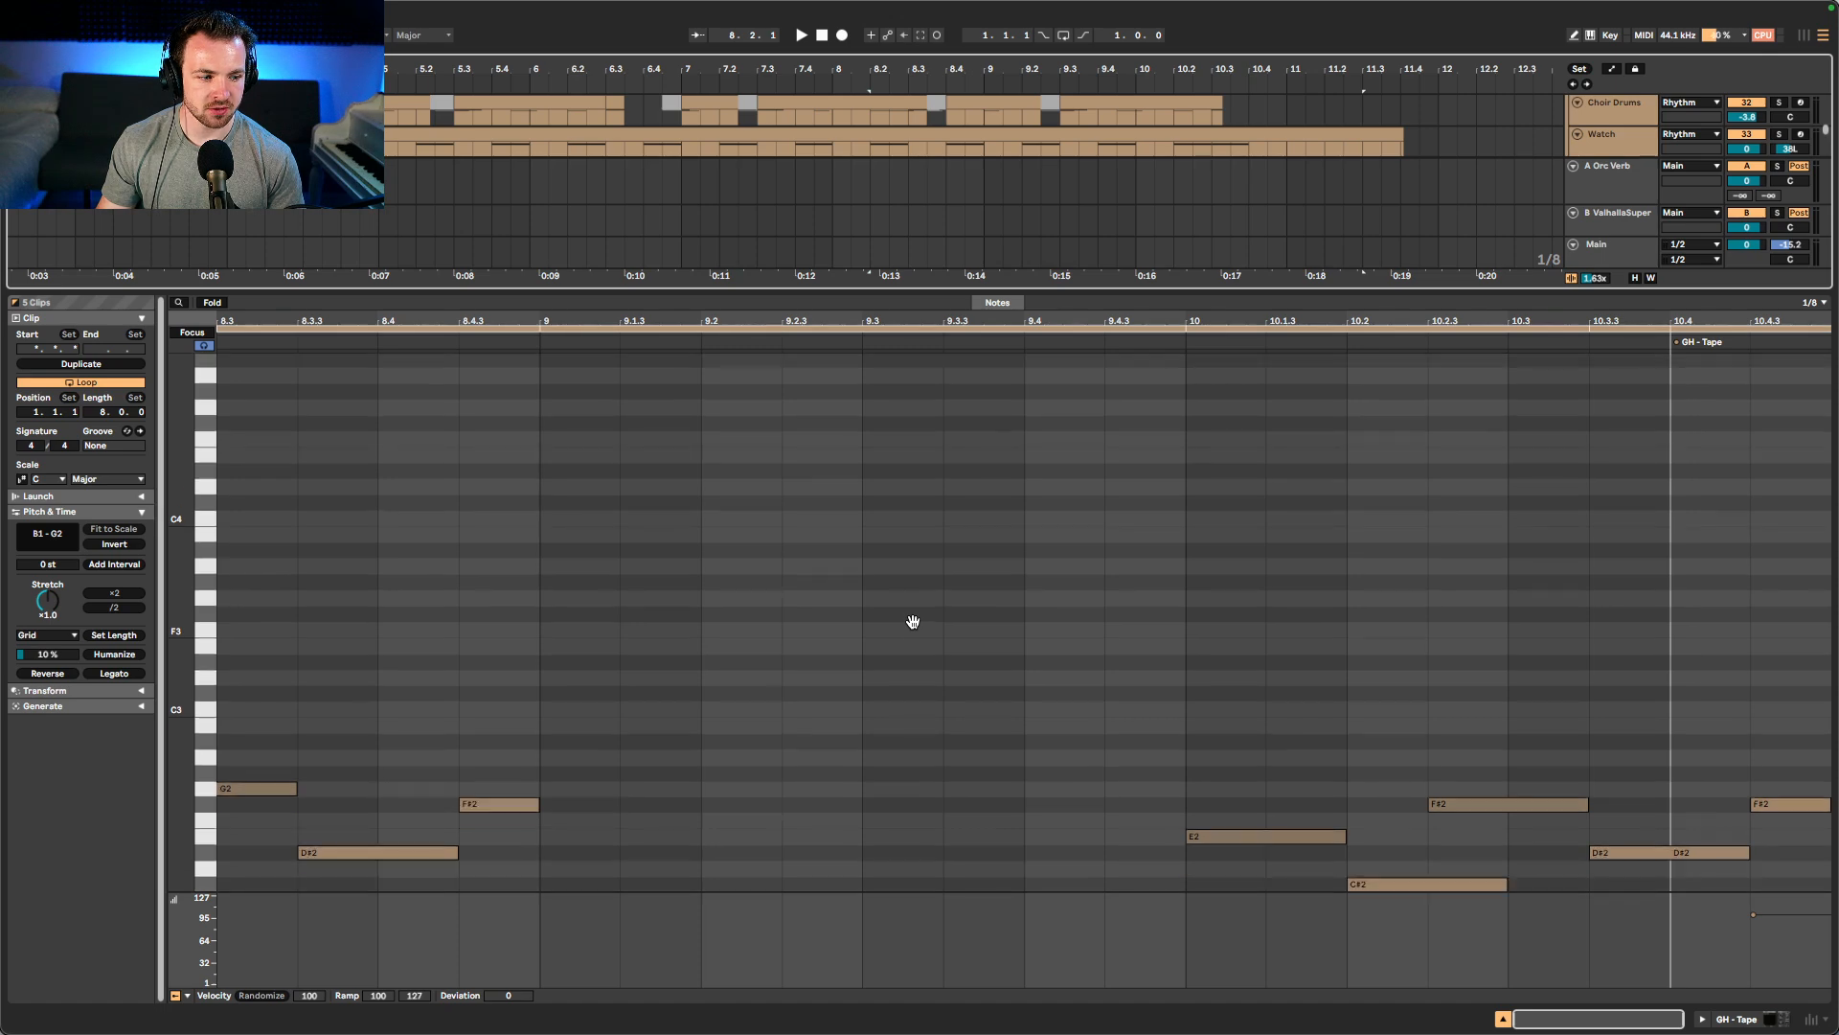
key("shift+Tab")
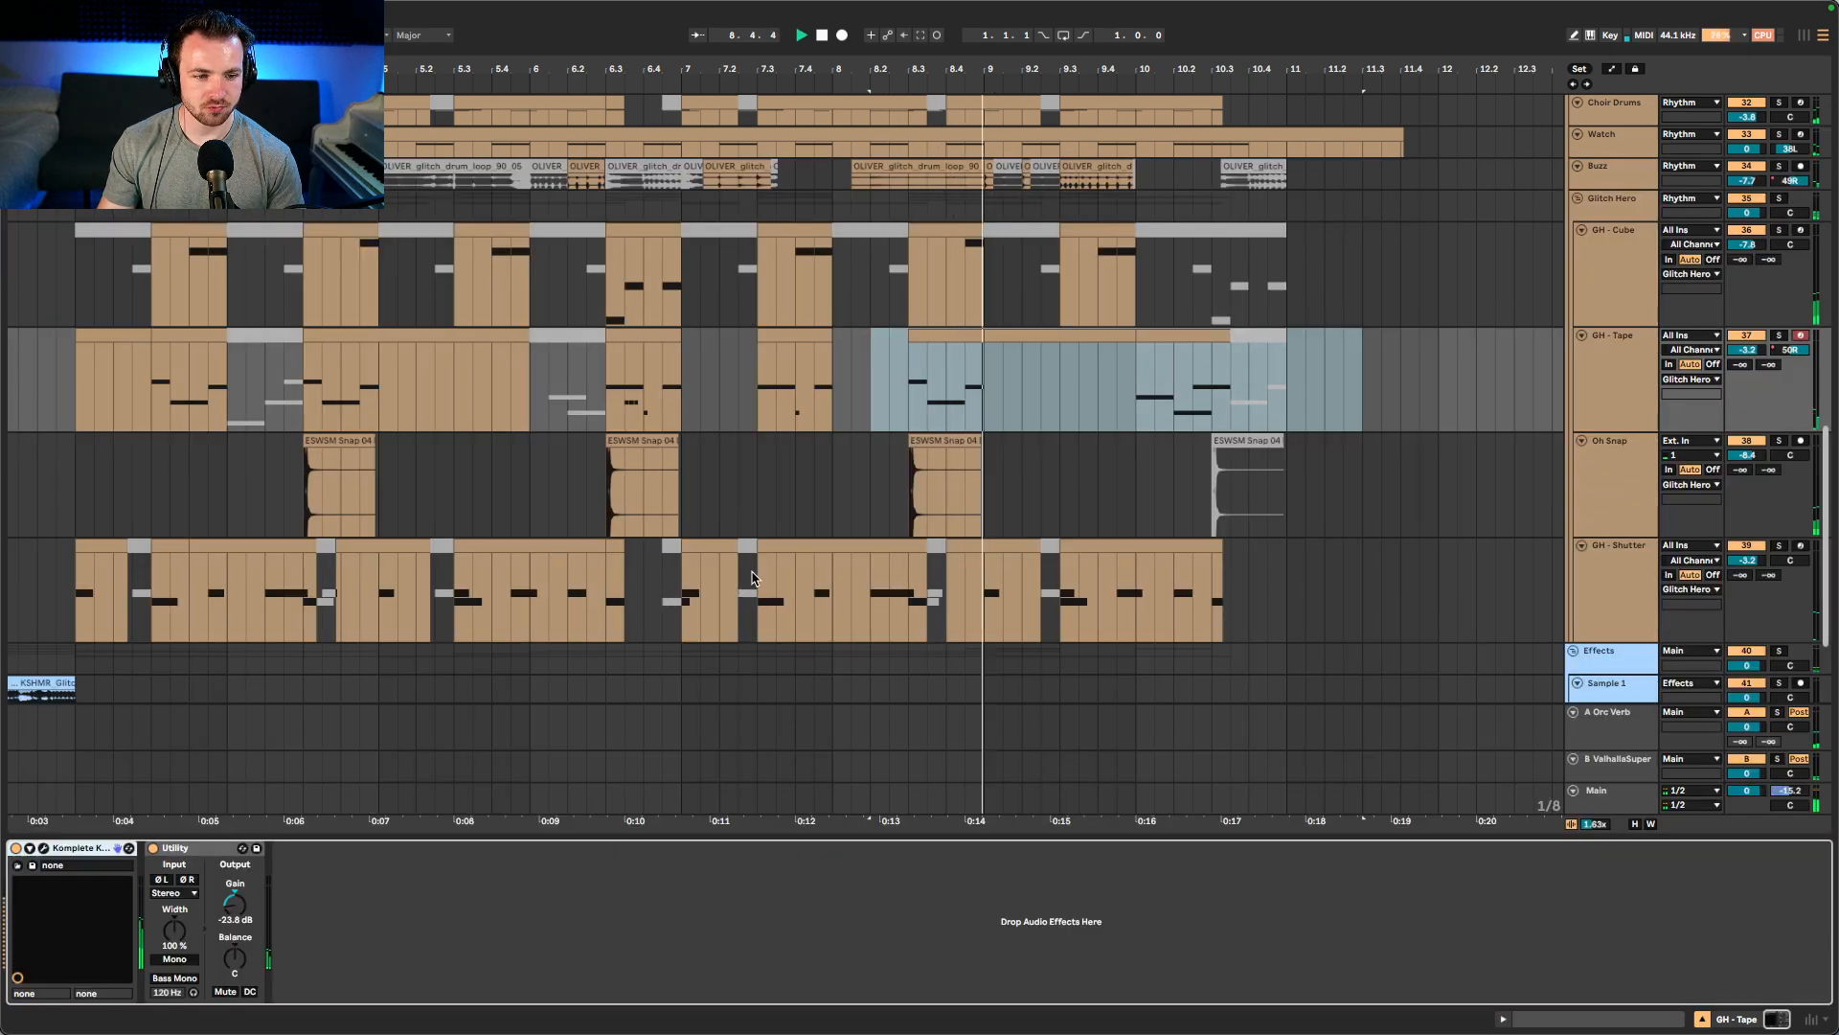
key("space")
- Select the stretch of the Oh Snap track spanning its snap clips and audition the track in solo
left_click_drag(248, 491, 1247, 484)
key("s")
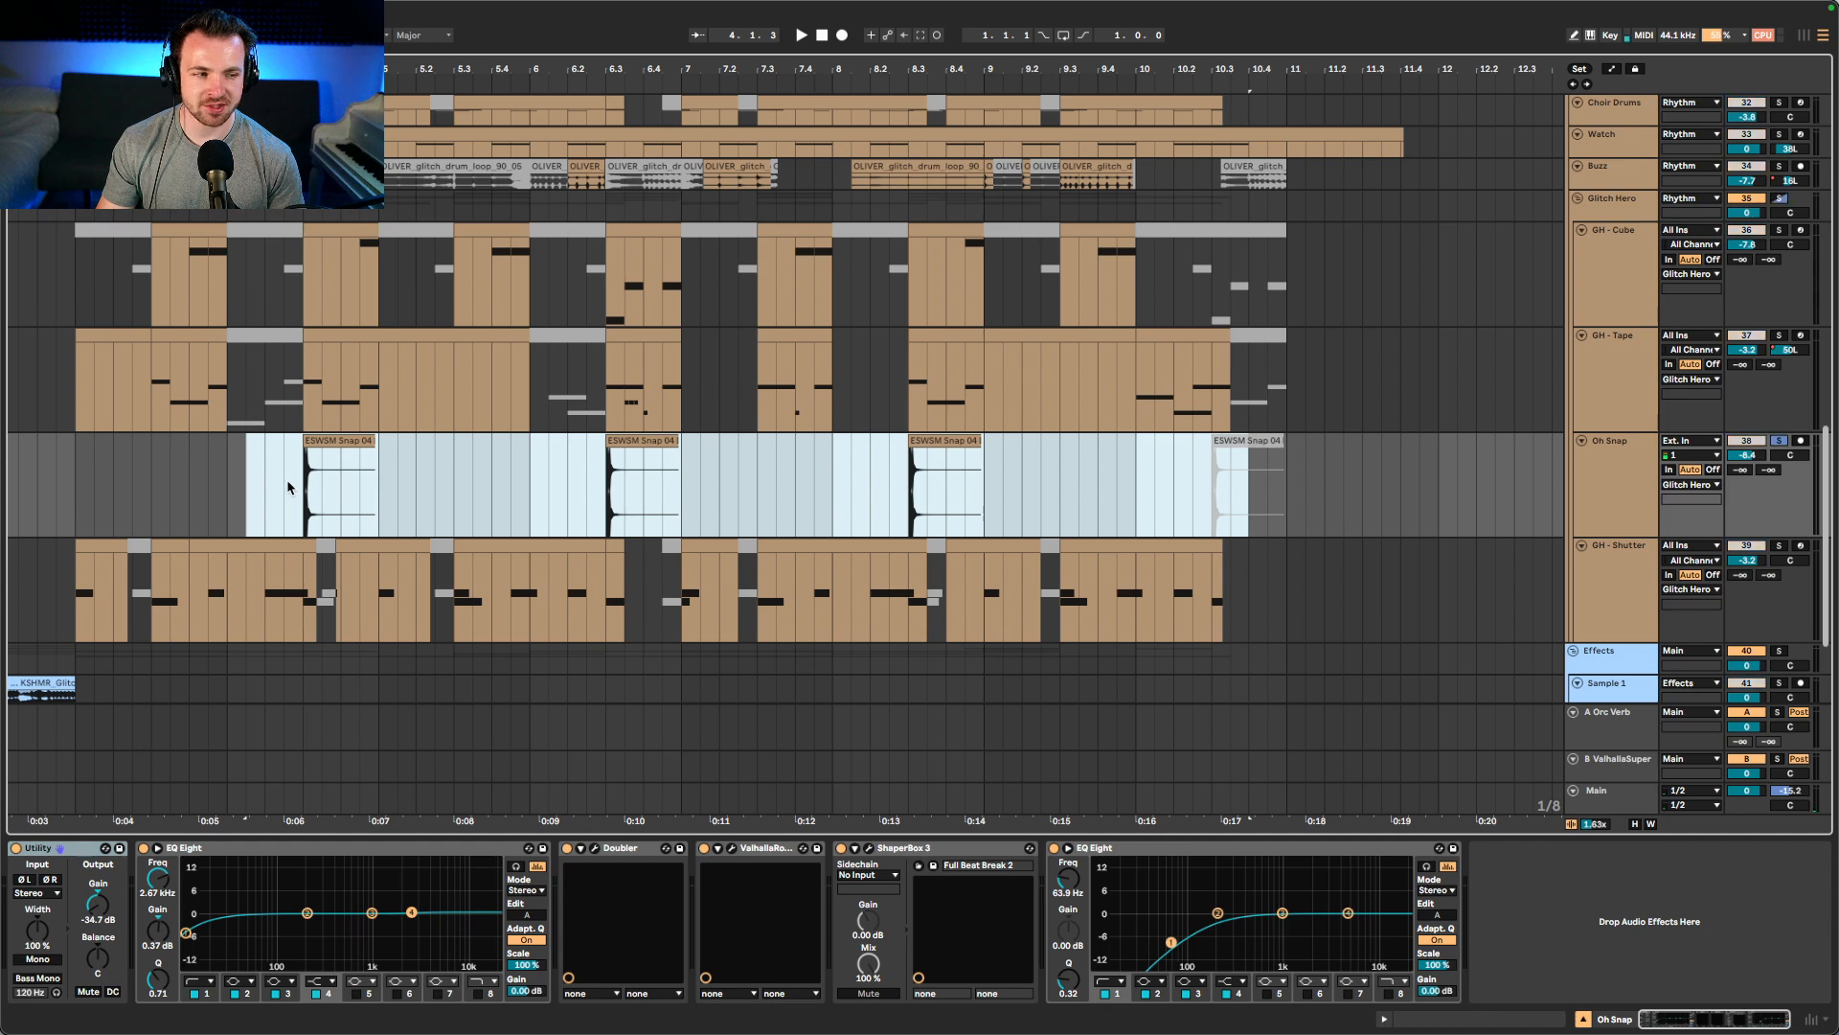
key("space")
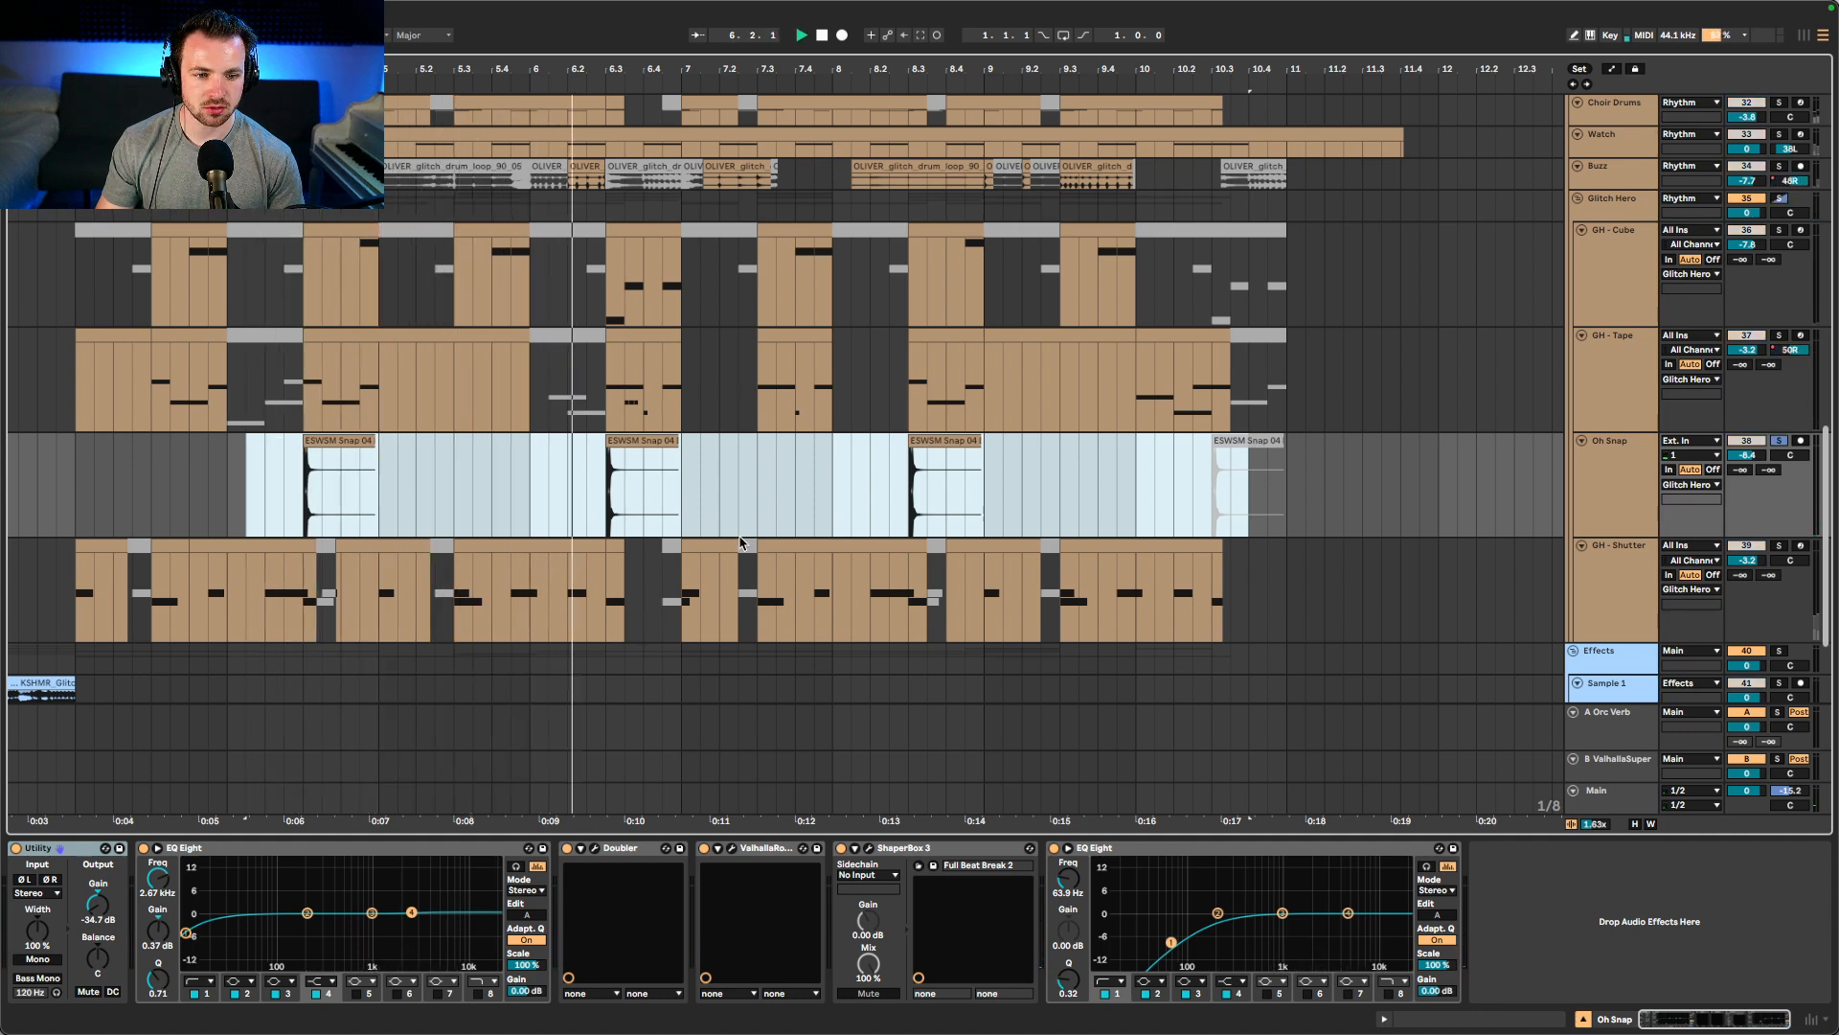
- Open the Oh Snap track's ShaperBox 3 plug-in to view the Full Beat Break 2 preset while playing the track
left_click(869, 848)
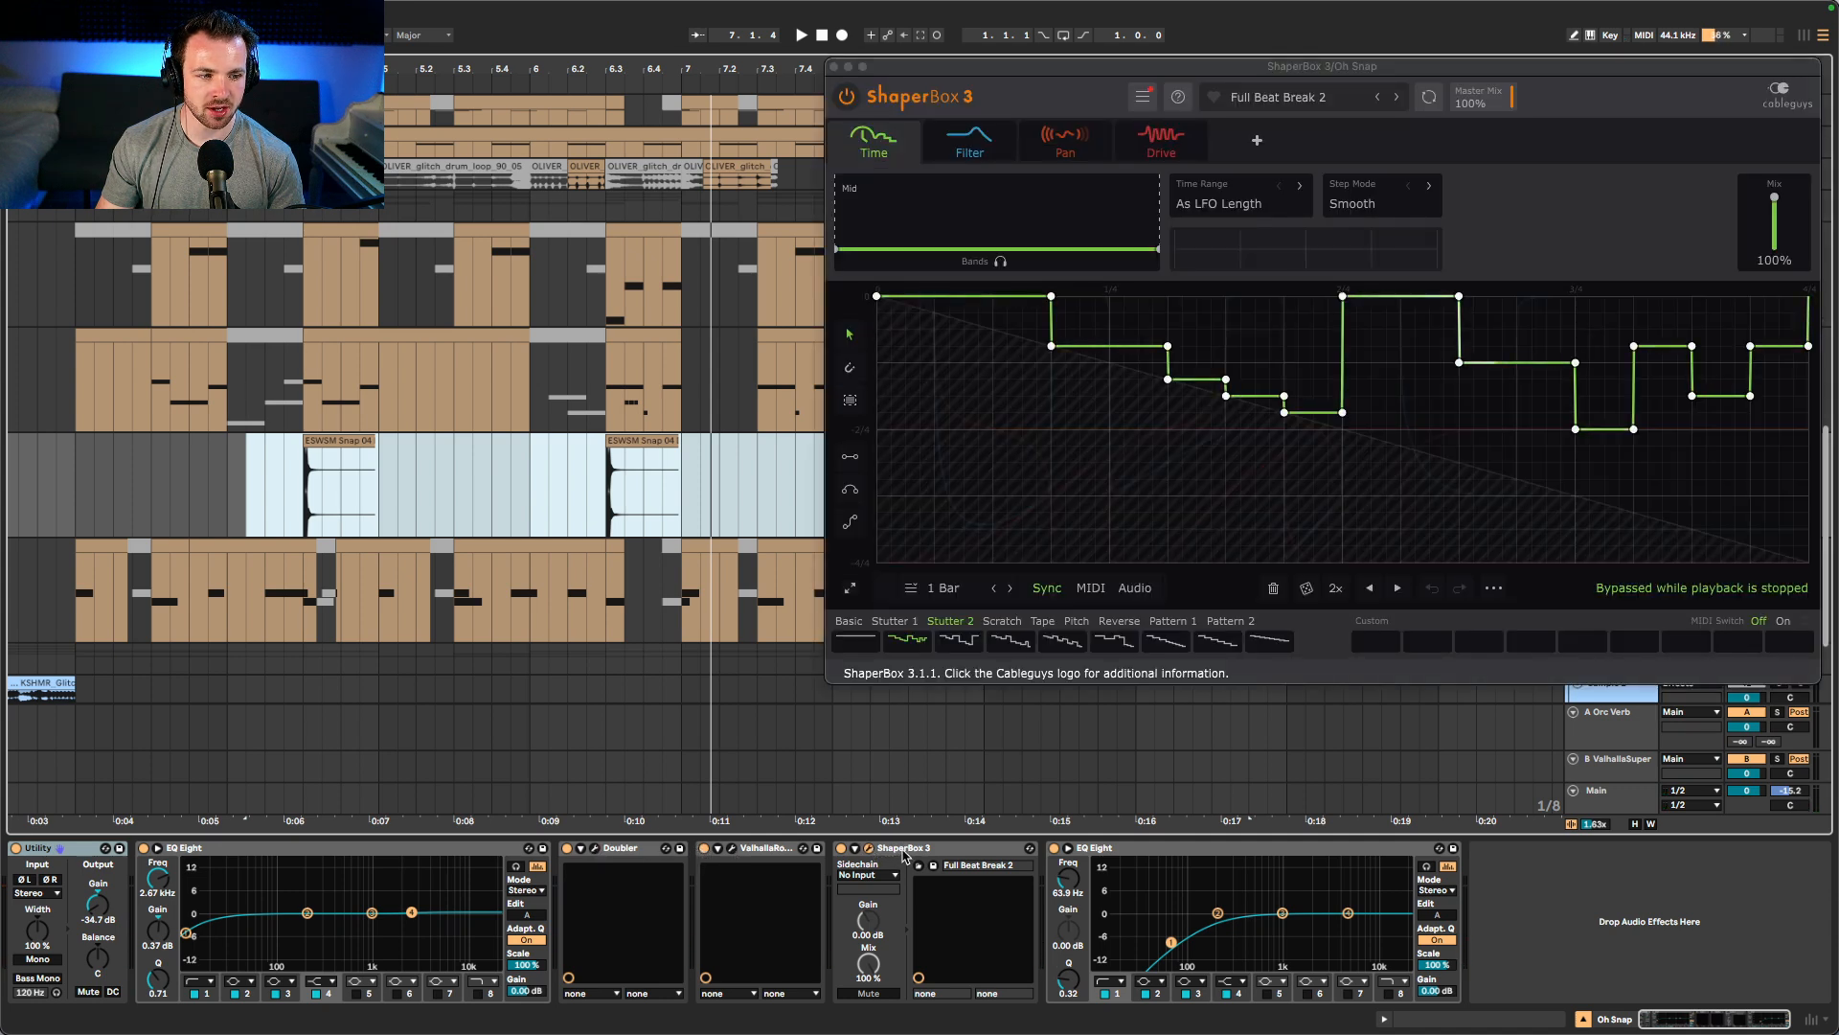
left_click(905, 851)
key("space")
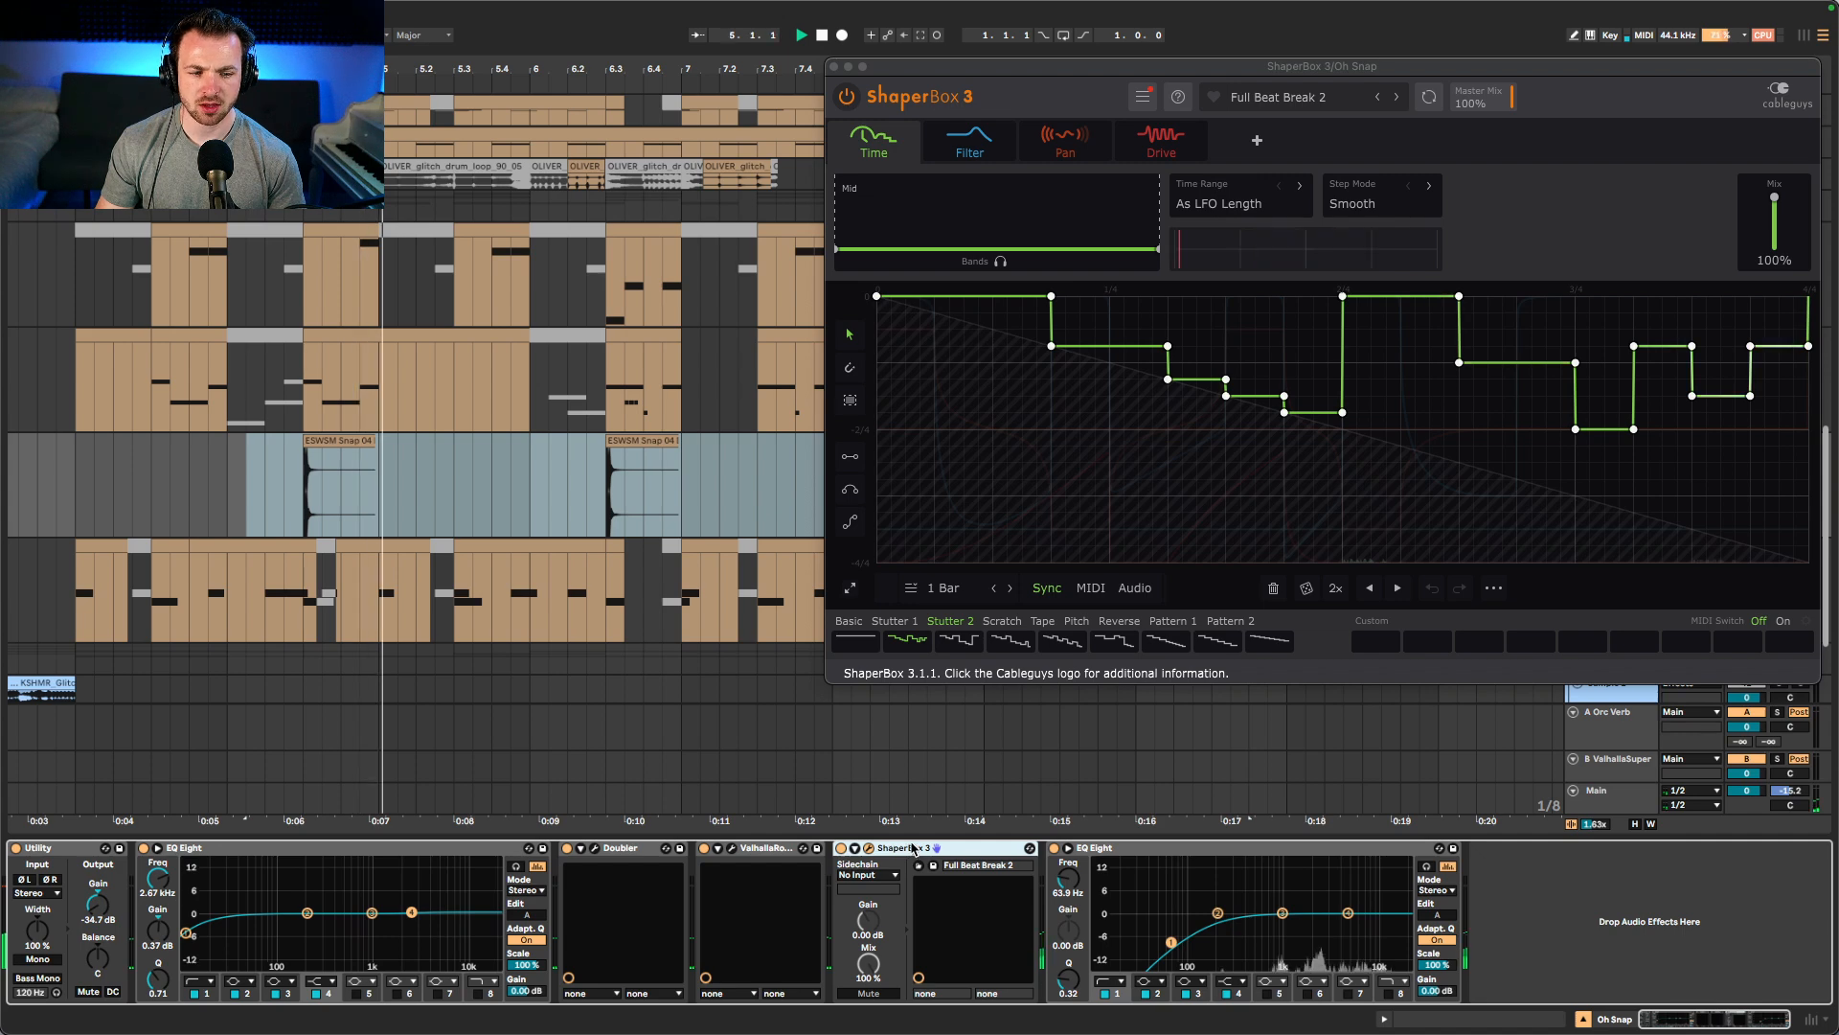
key("space")
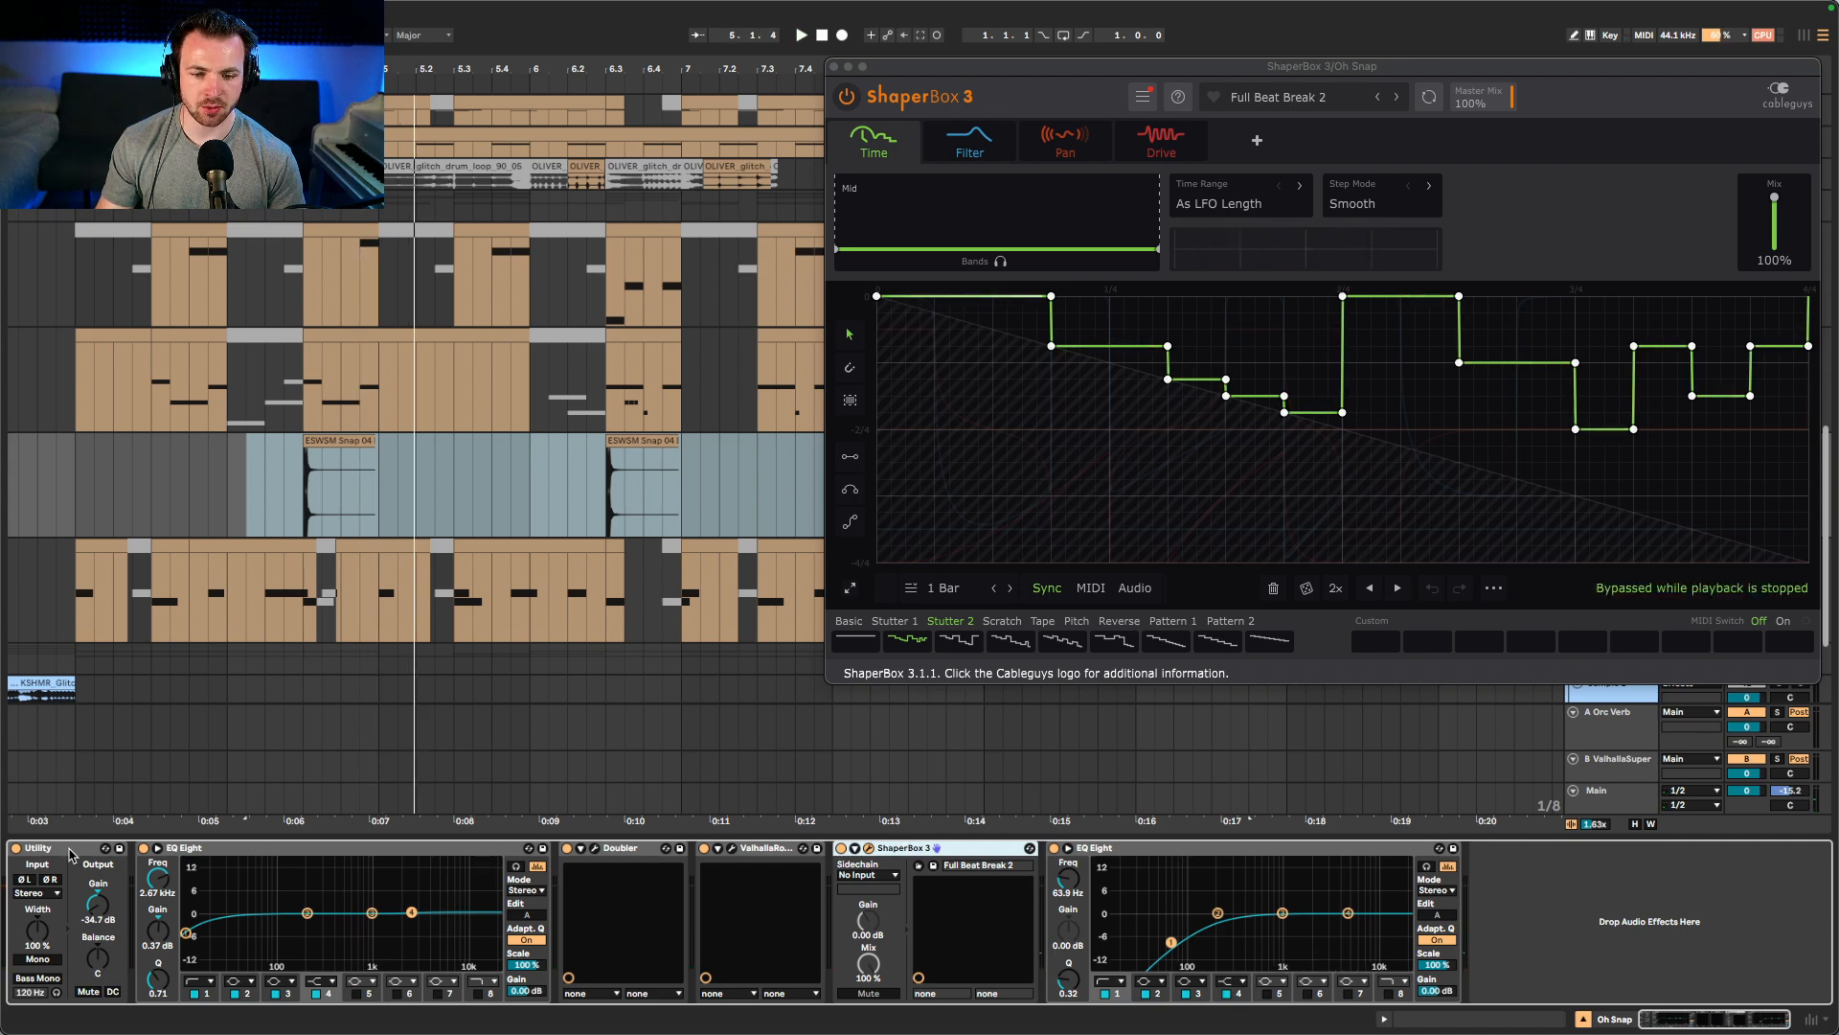
- Group the Oh Snap effects from the first EQ Eight through the last EQ Eight
left_click(229, 852)
left_click(1173, 861)
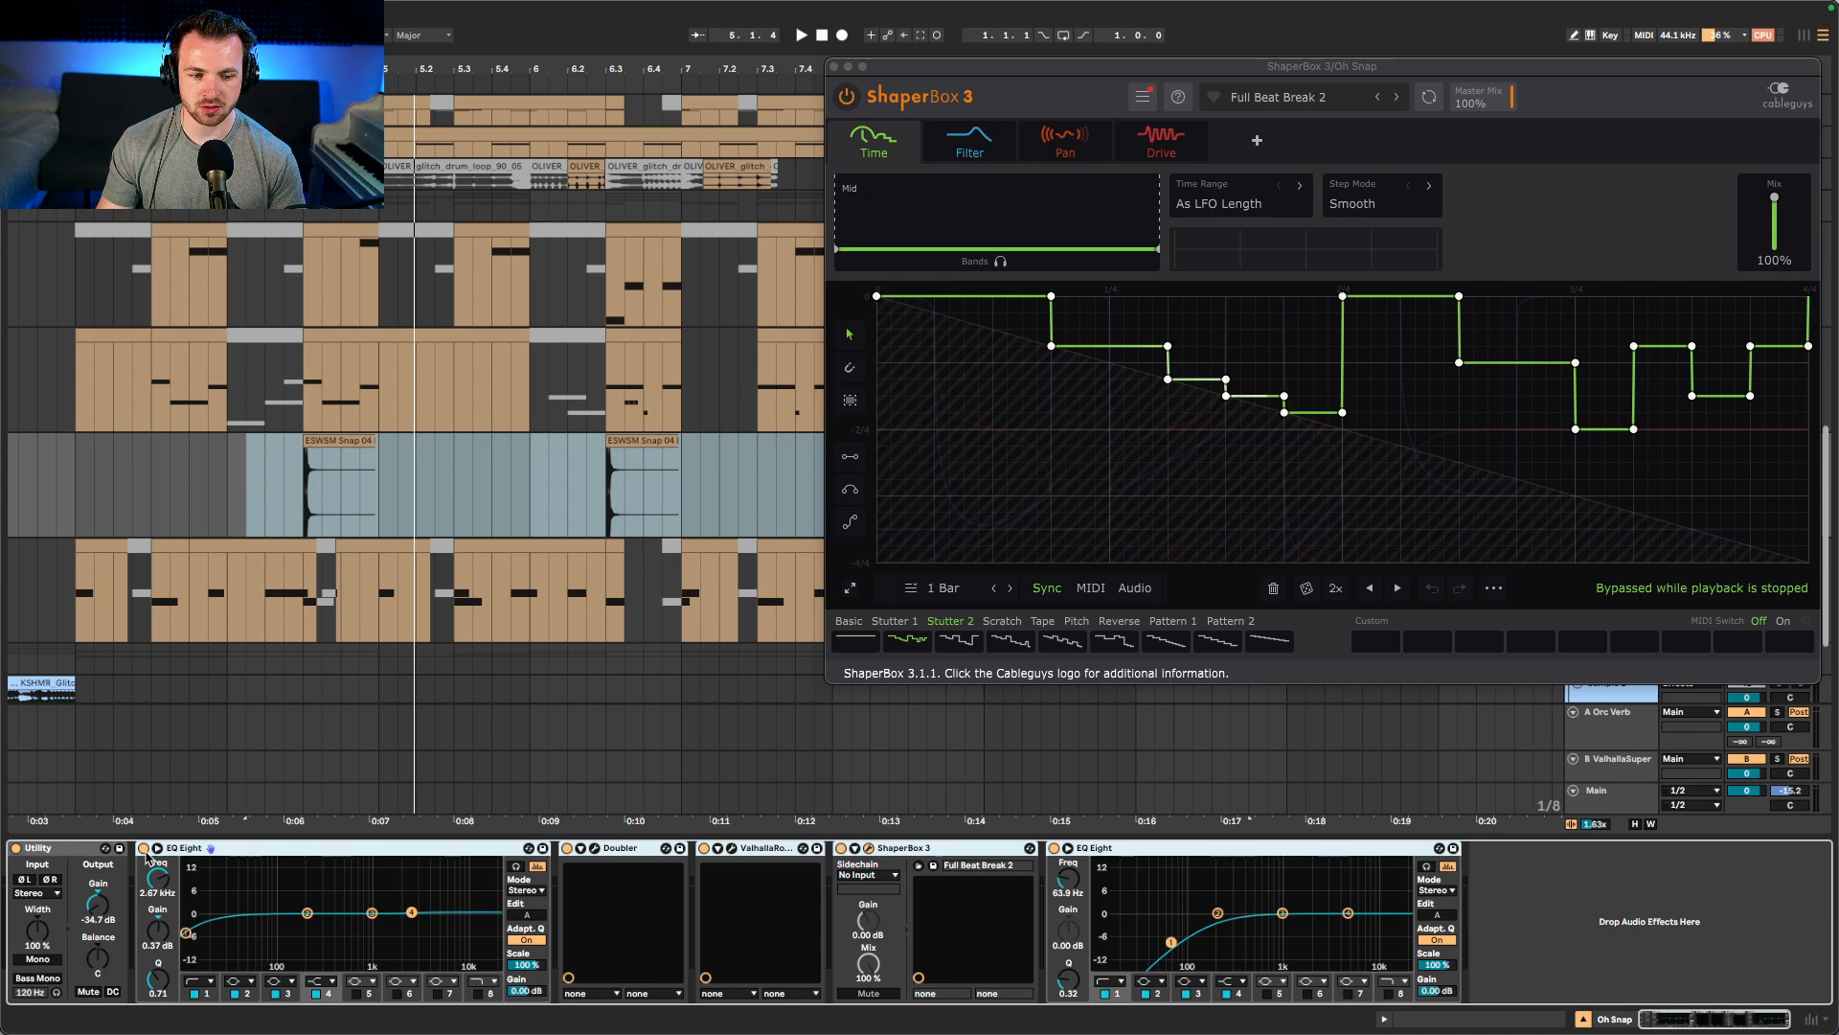
key("super+g")
- Compare the Oh Snap track in playback with its effects group bypassed and enabled, and close the ShaperBox 3 window
left_click(144, 849)
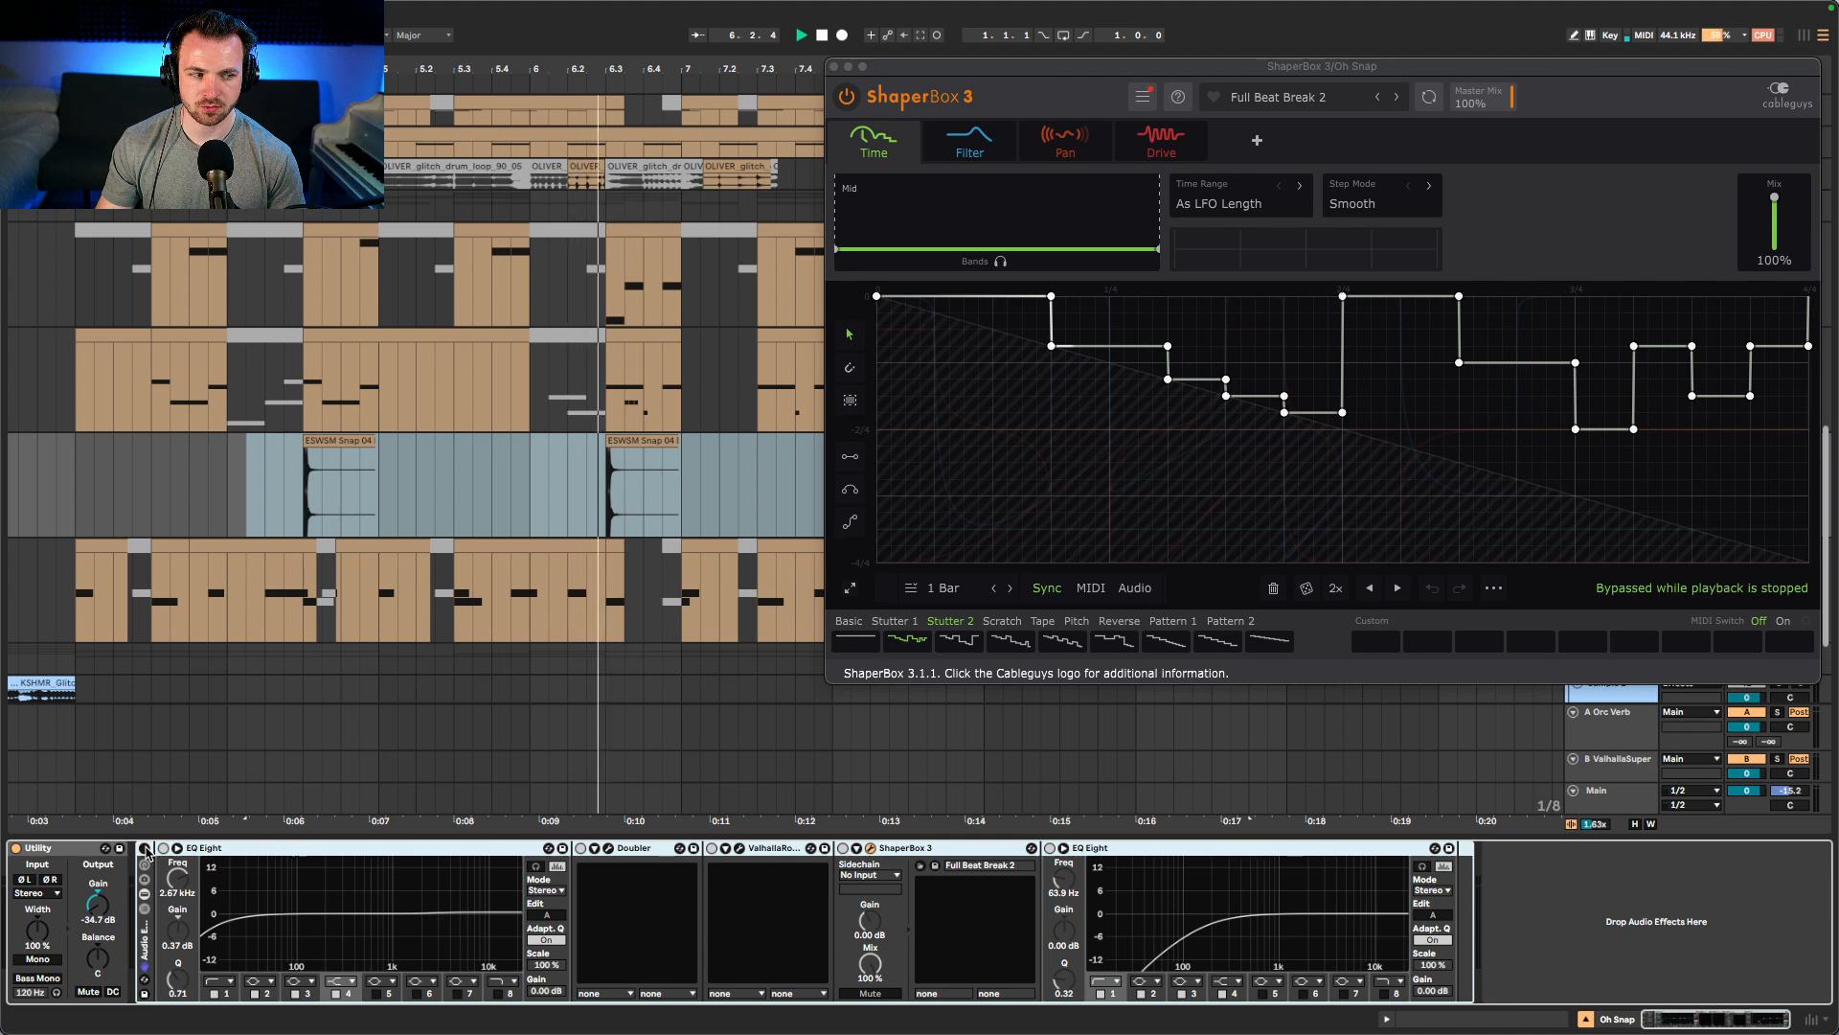
left_click(145, 849)
key("space")
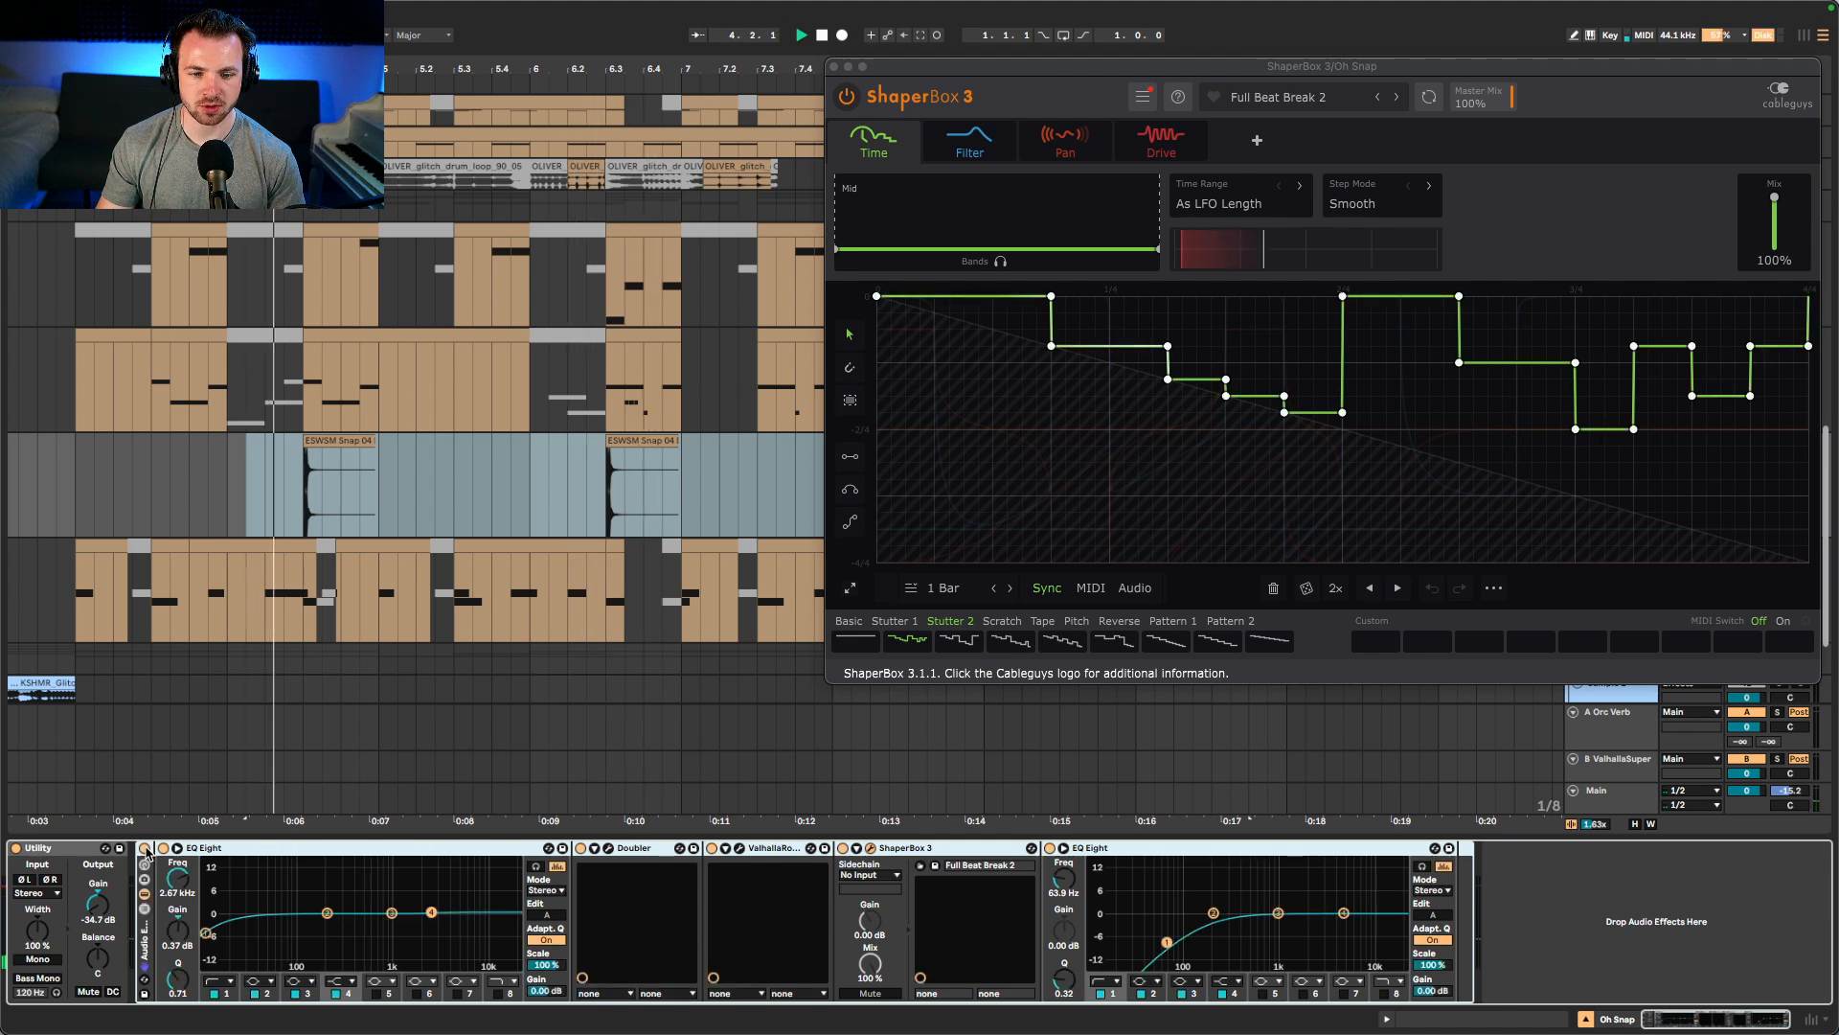
key("space")
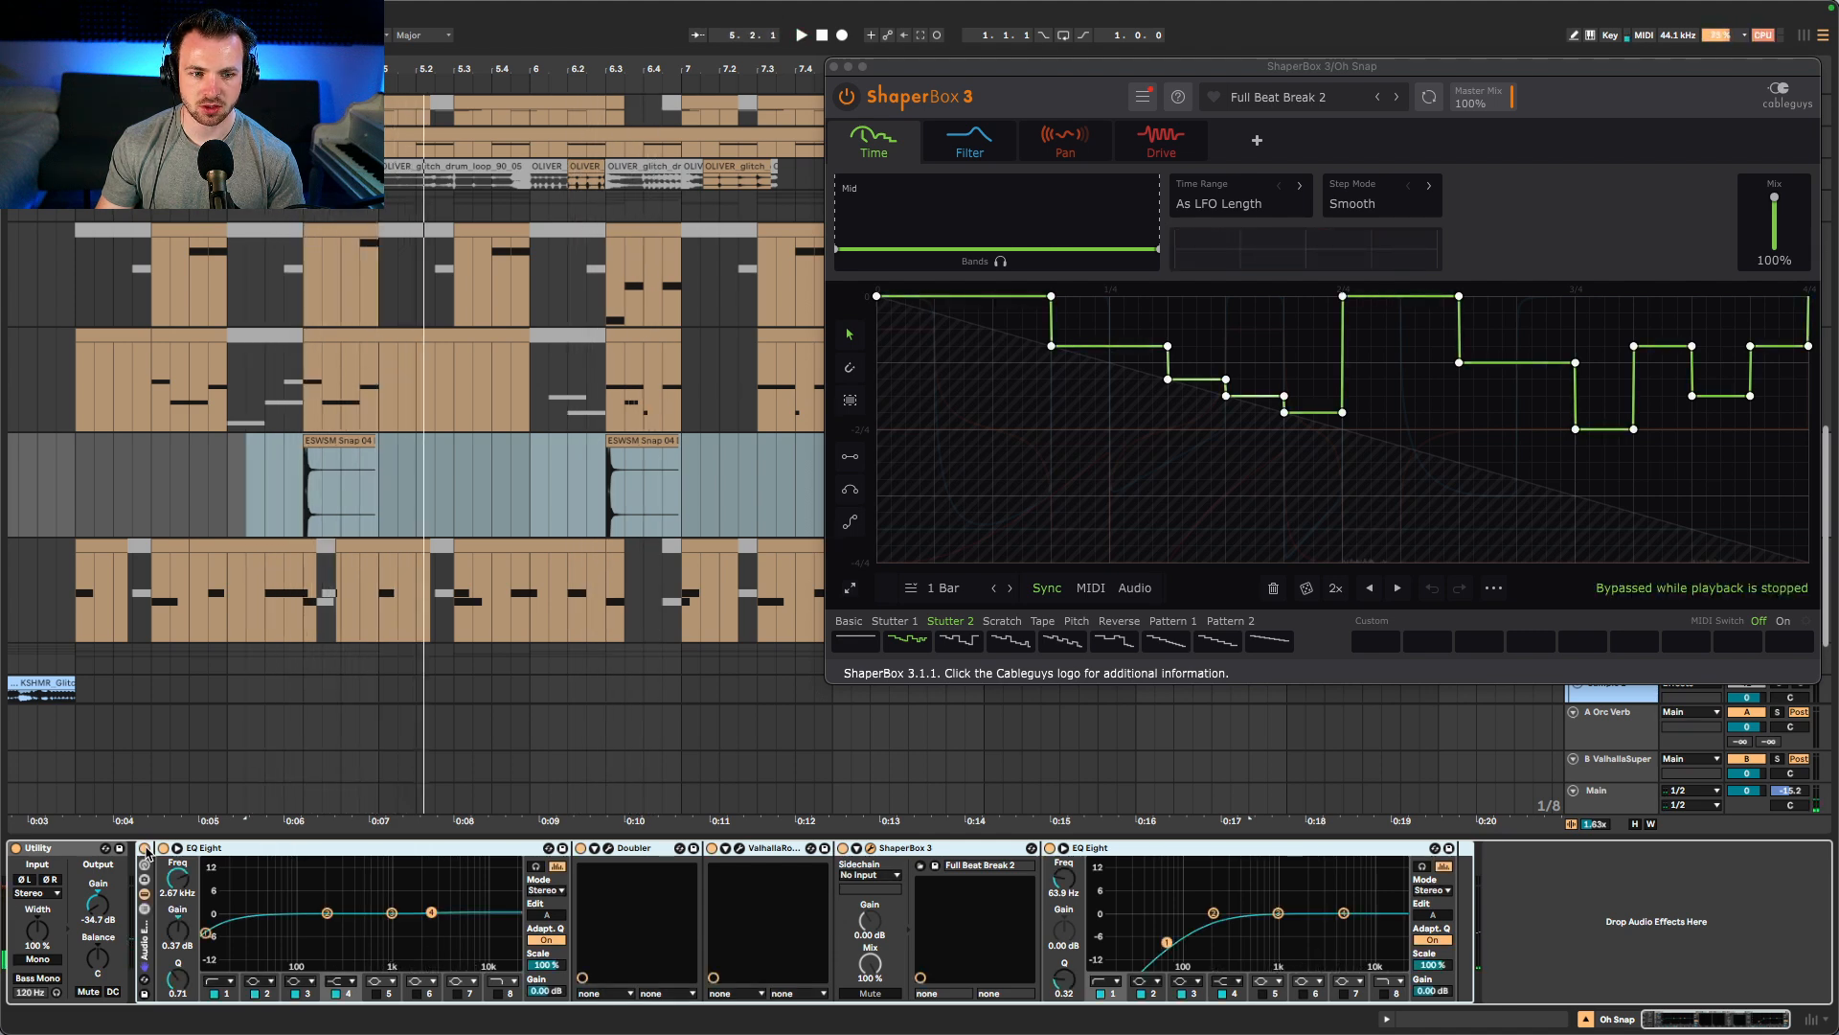
key("space")
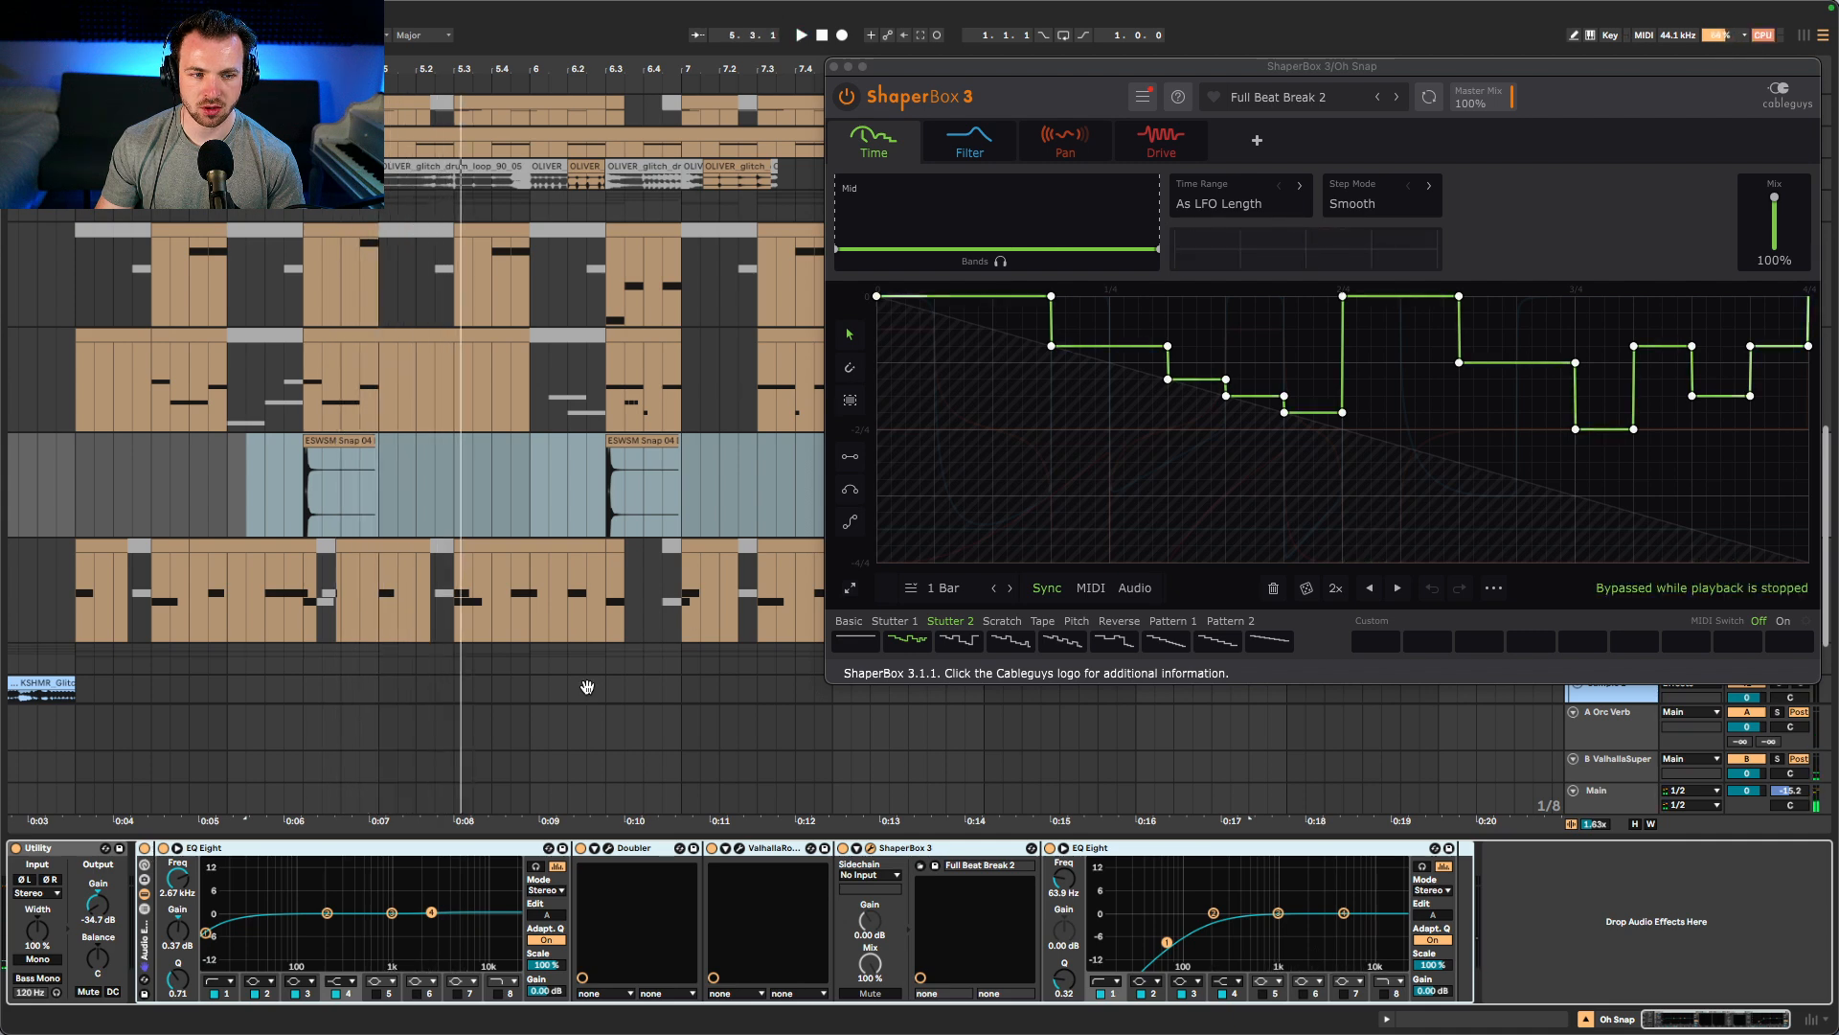
left_click(833, 66)
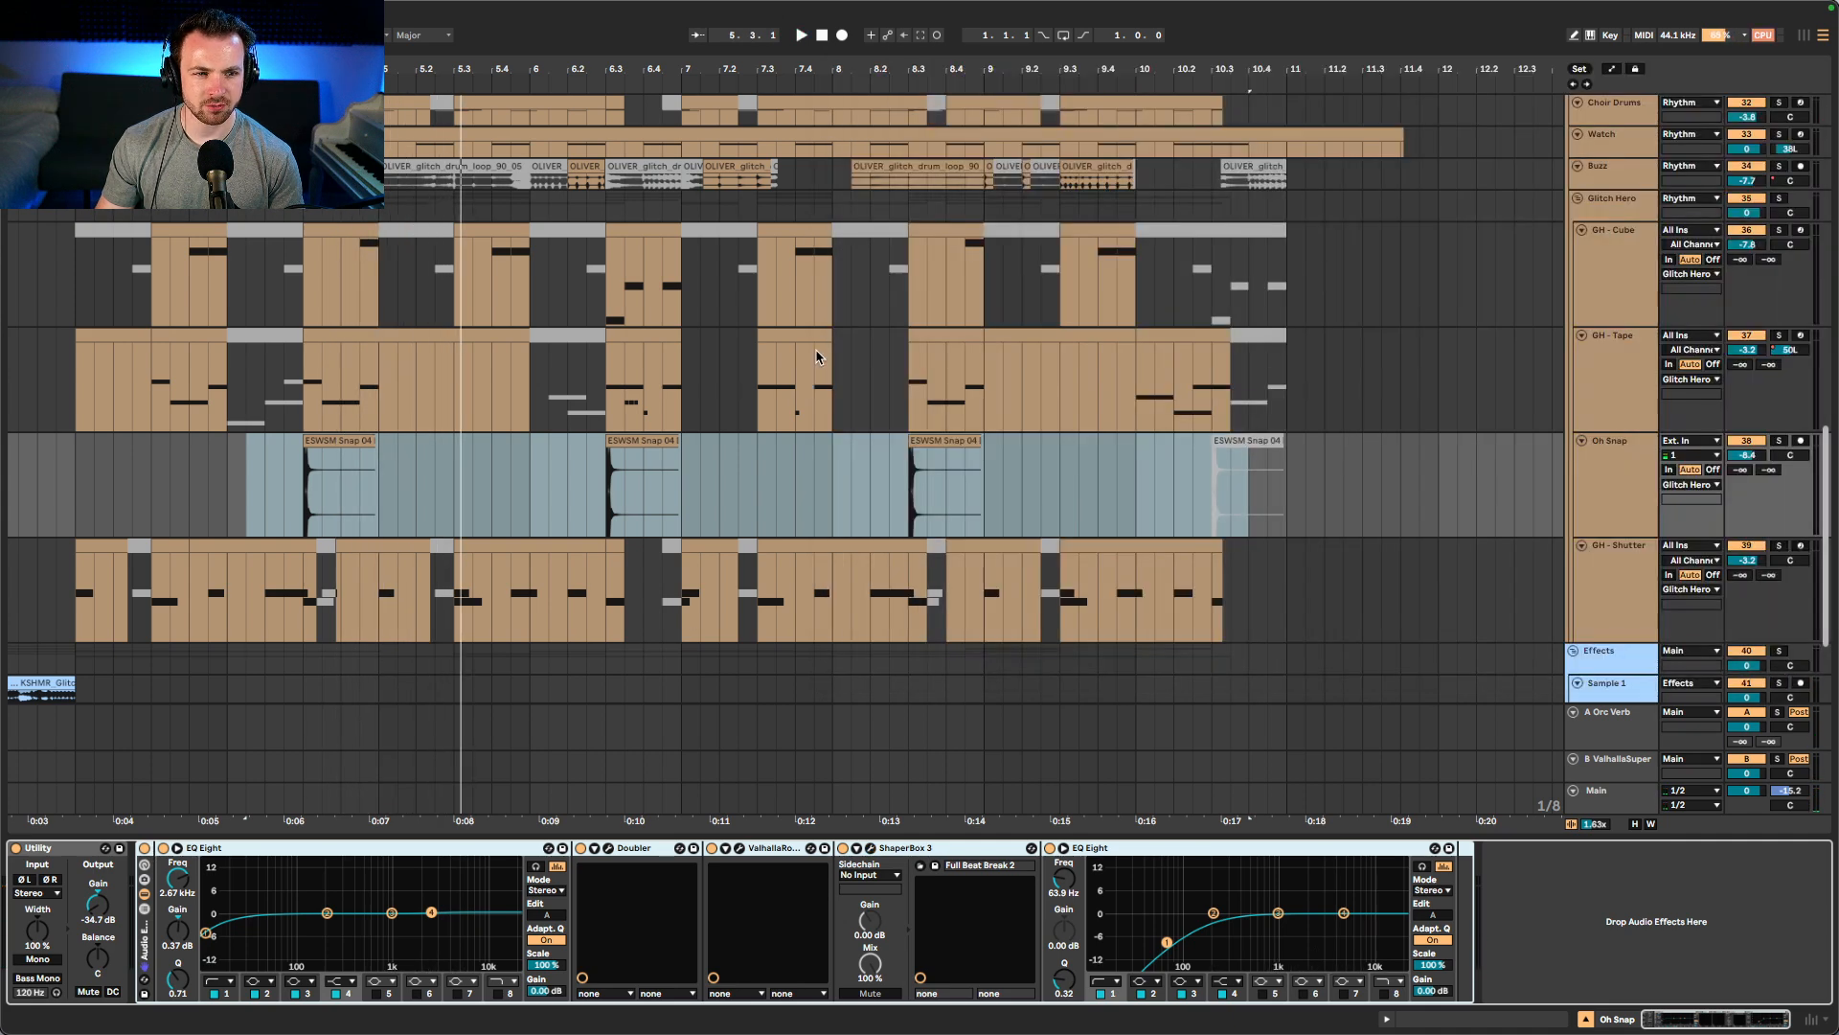
- Audition the Buzz track in solo and compare its sound with soothe2 off and on
scroll(1372, 297, "up", 2)
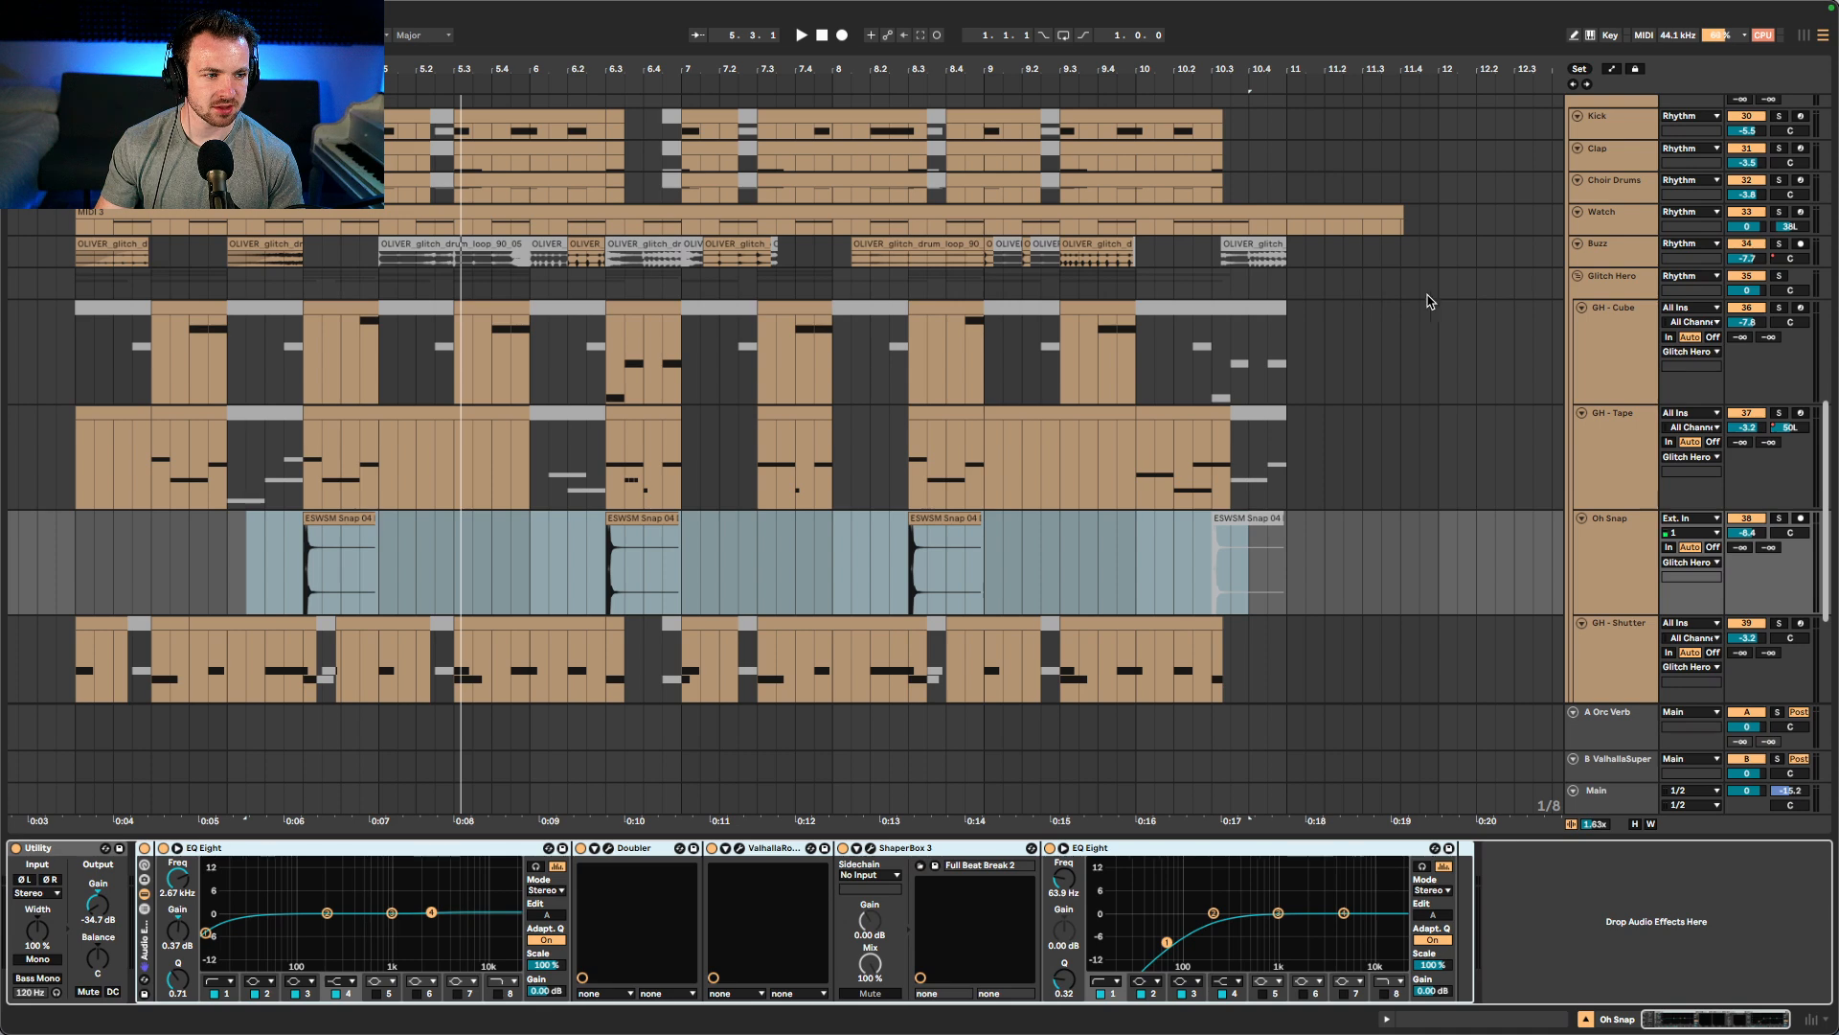
left_click(1627, 245)
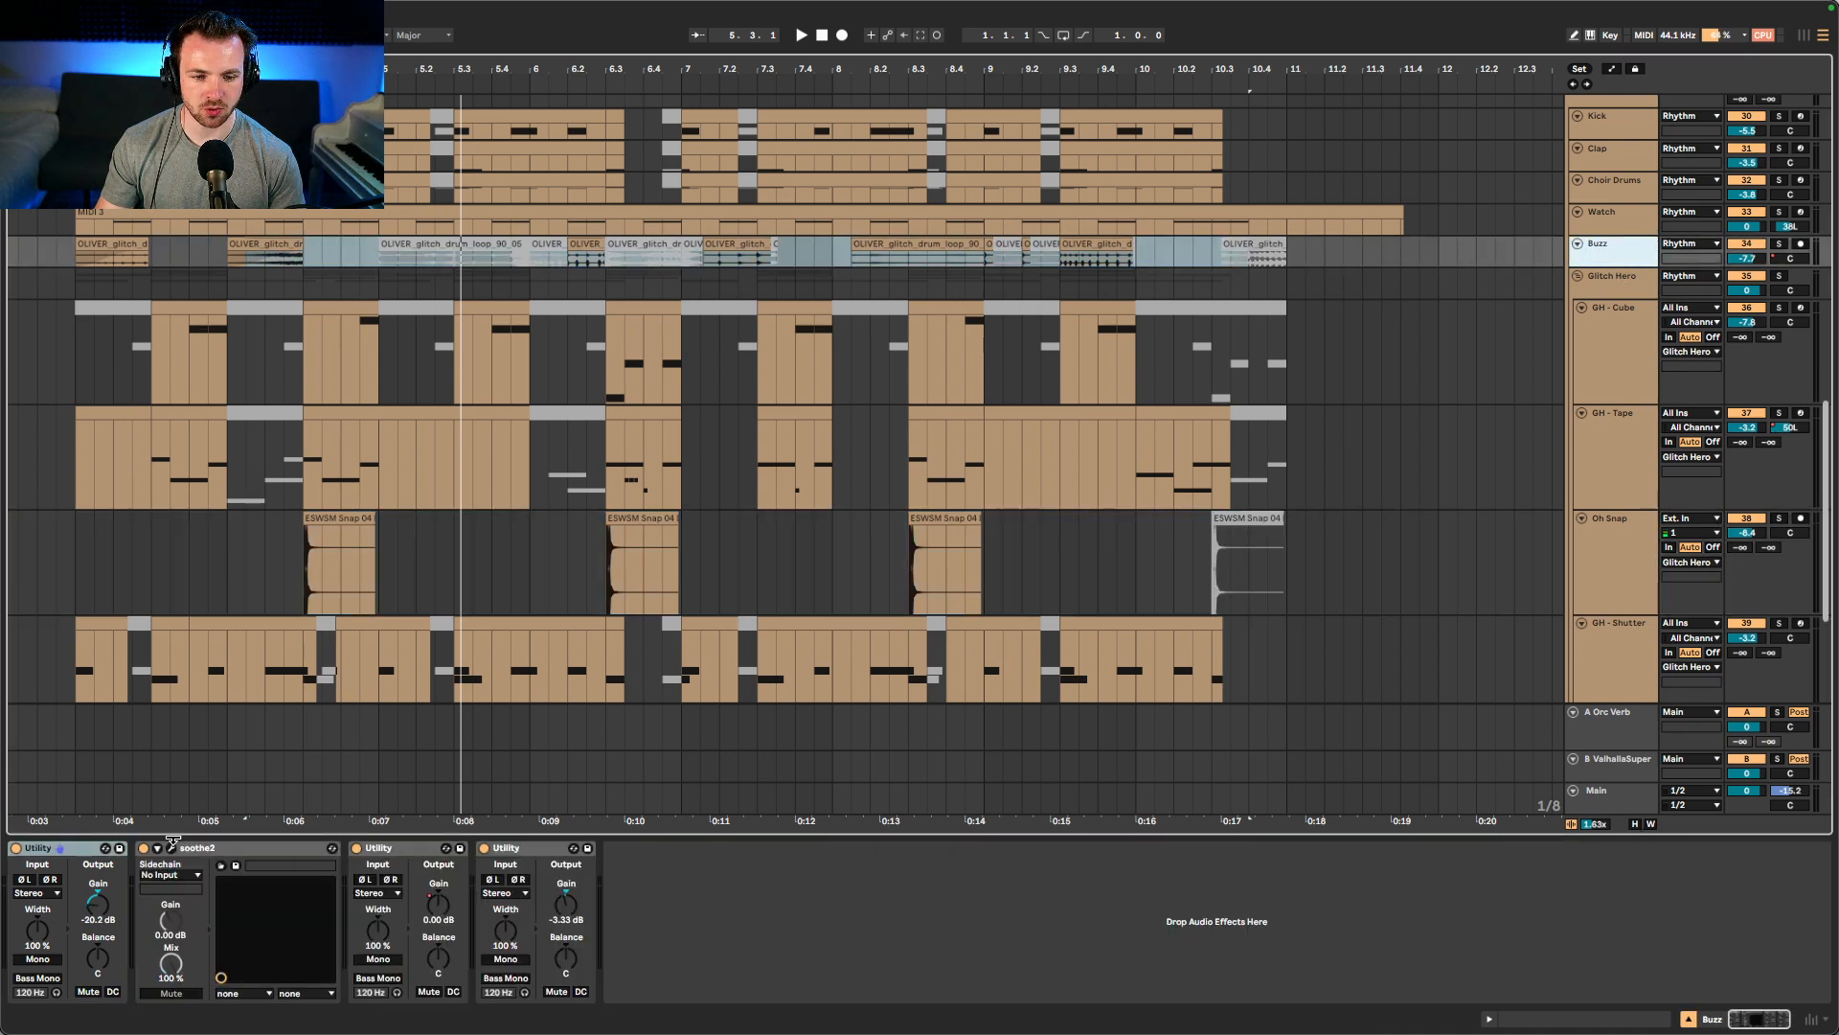
key("space")
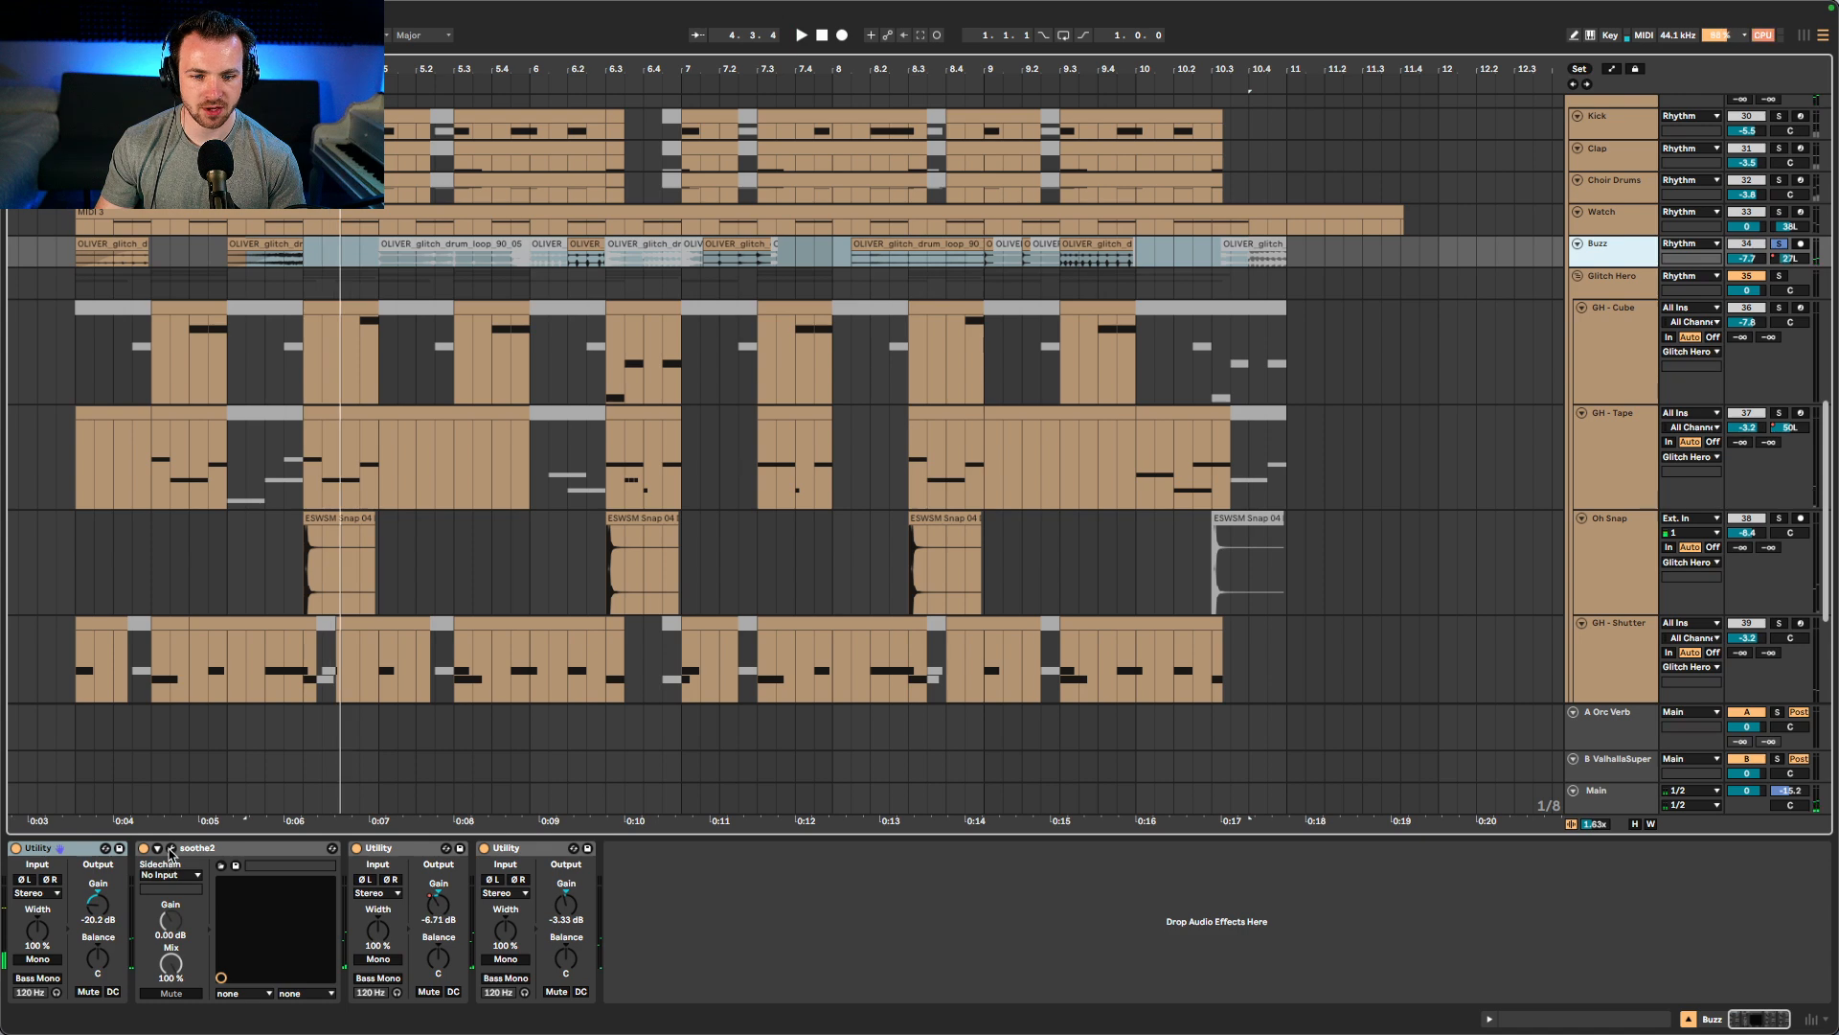
left_click(145, 849)
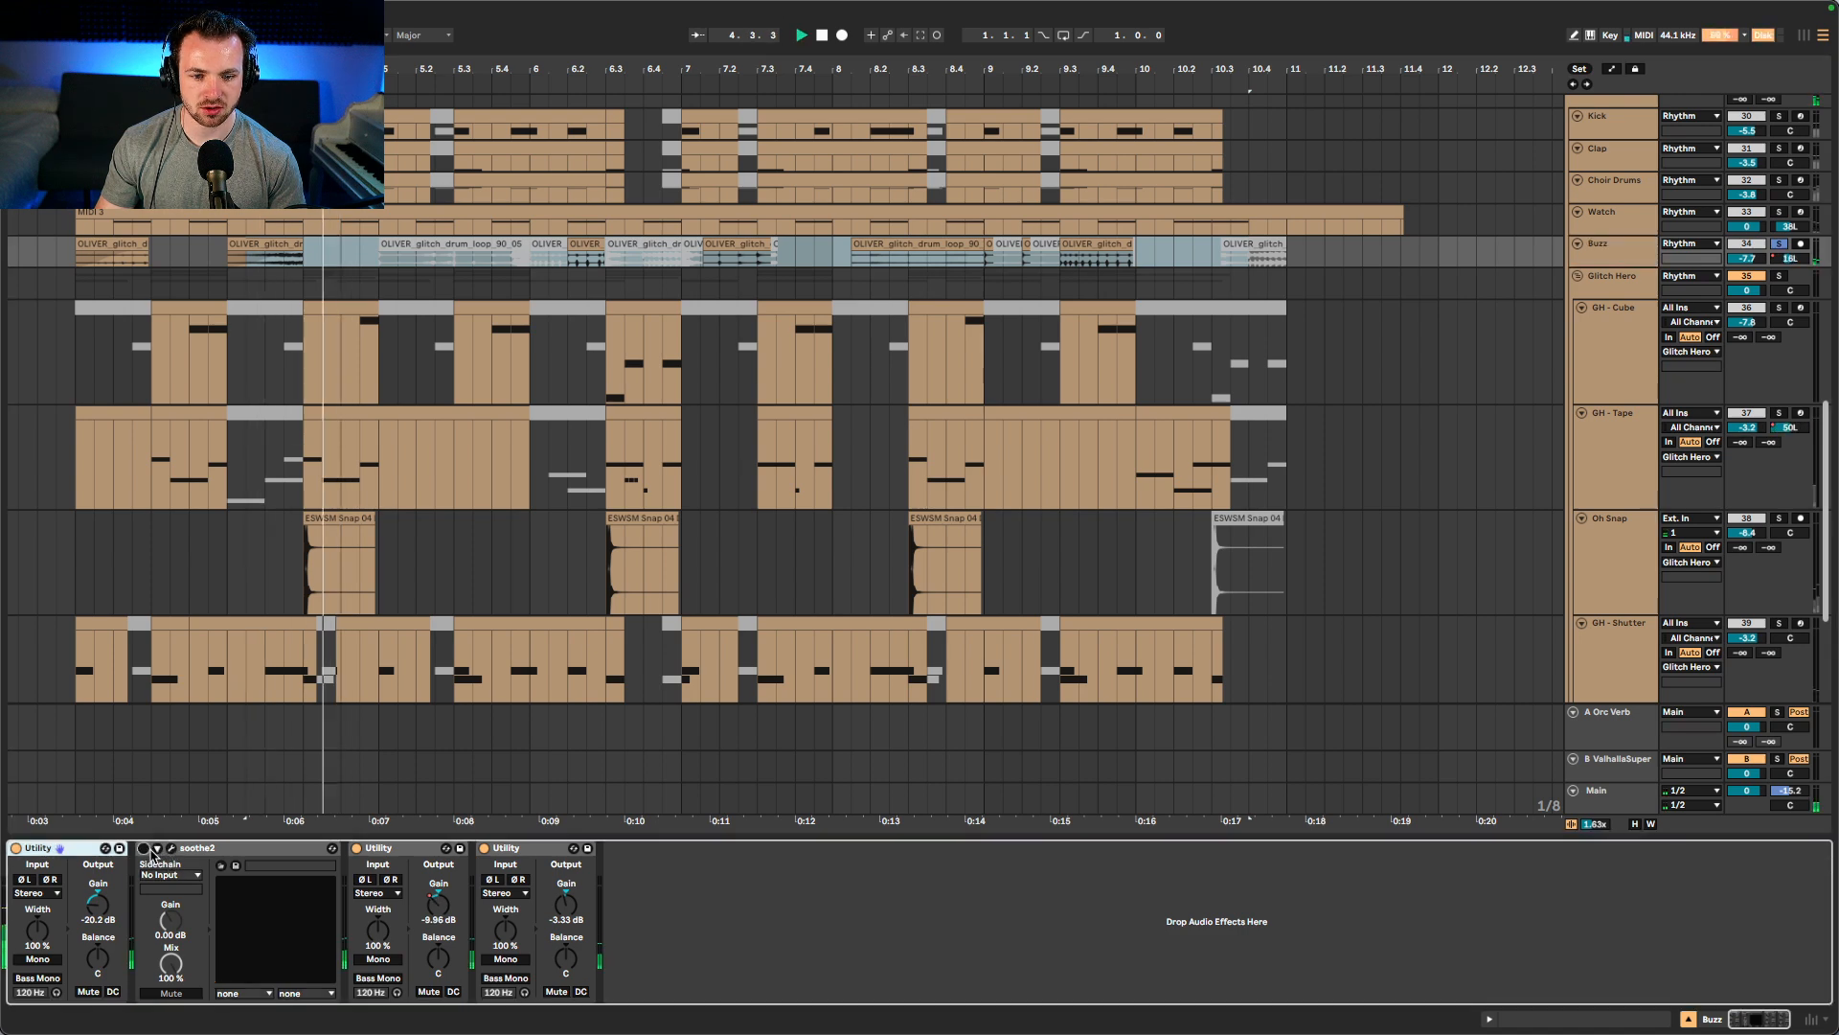
left_click(145, 849)
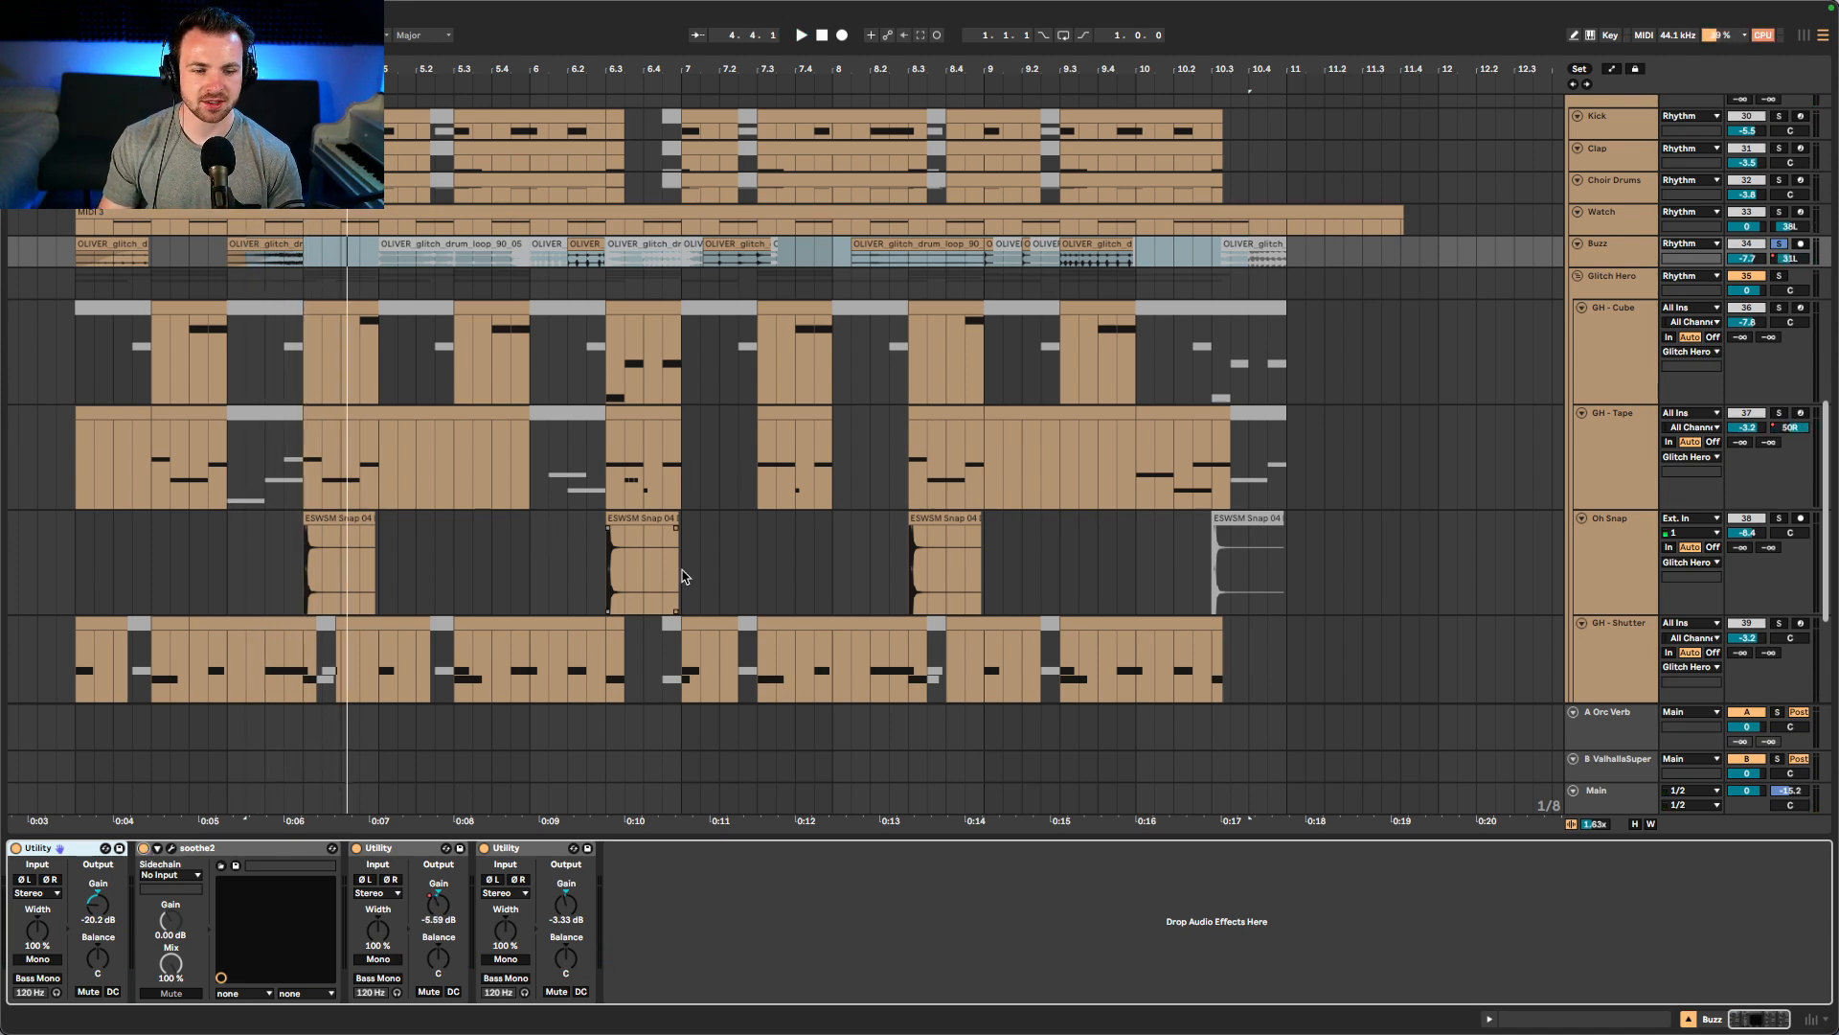
- Select the GH - Shutter track from bar 3 to 11.2, enlarge it and audition it in solo
scroll(871, 521, "down", 5)
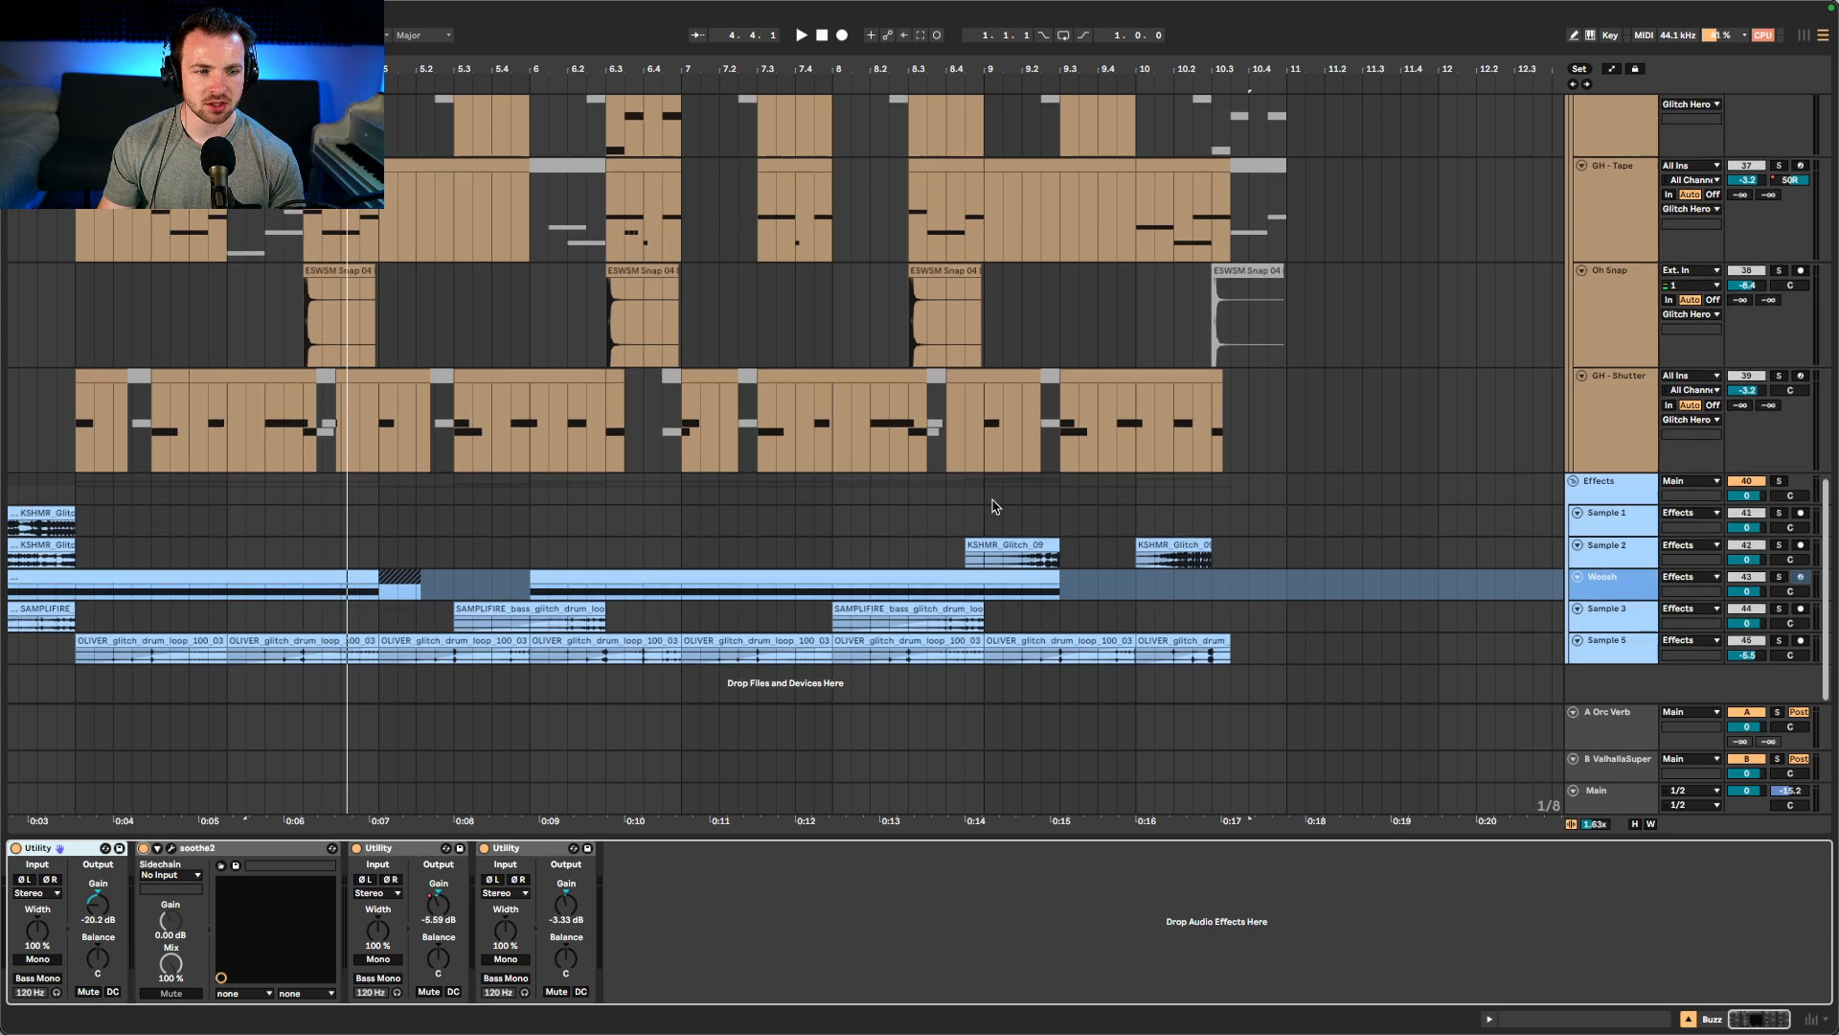
left_click(797, 366)
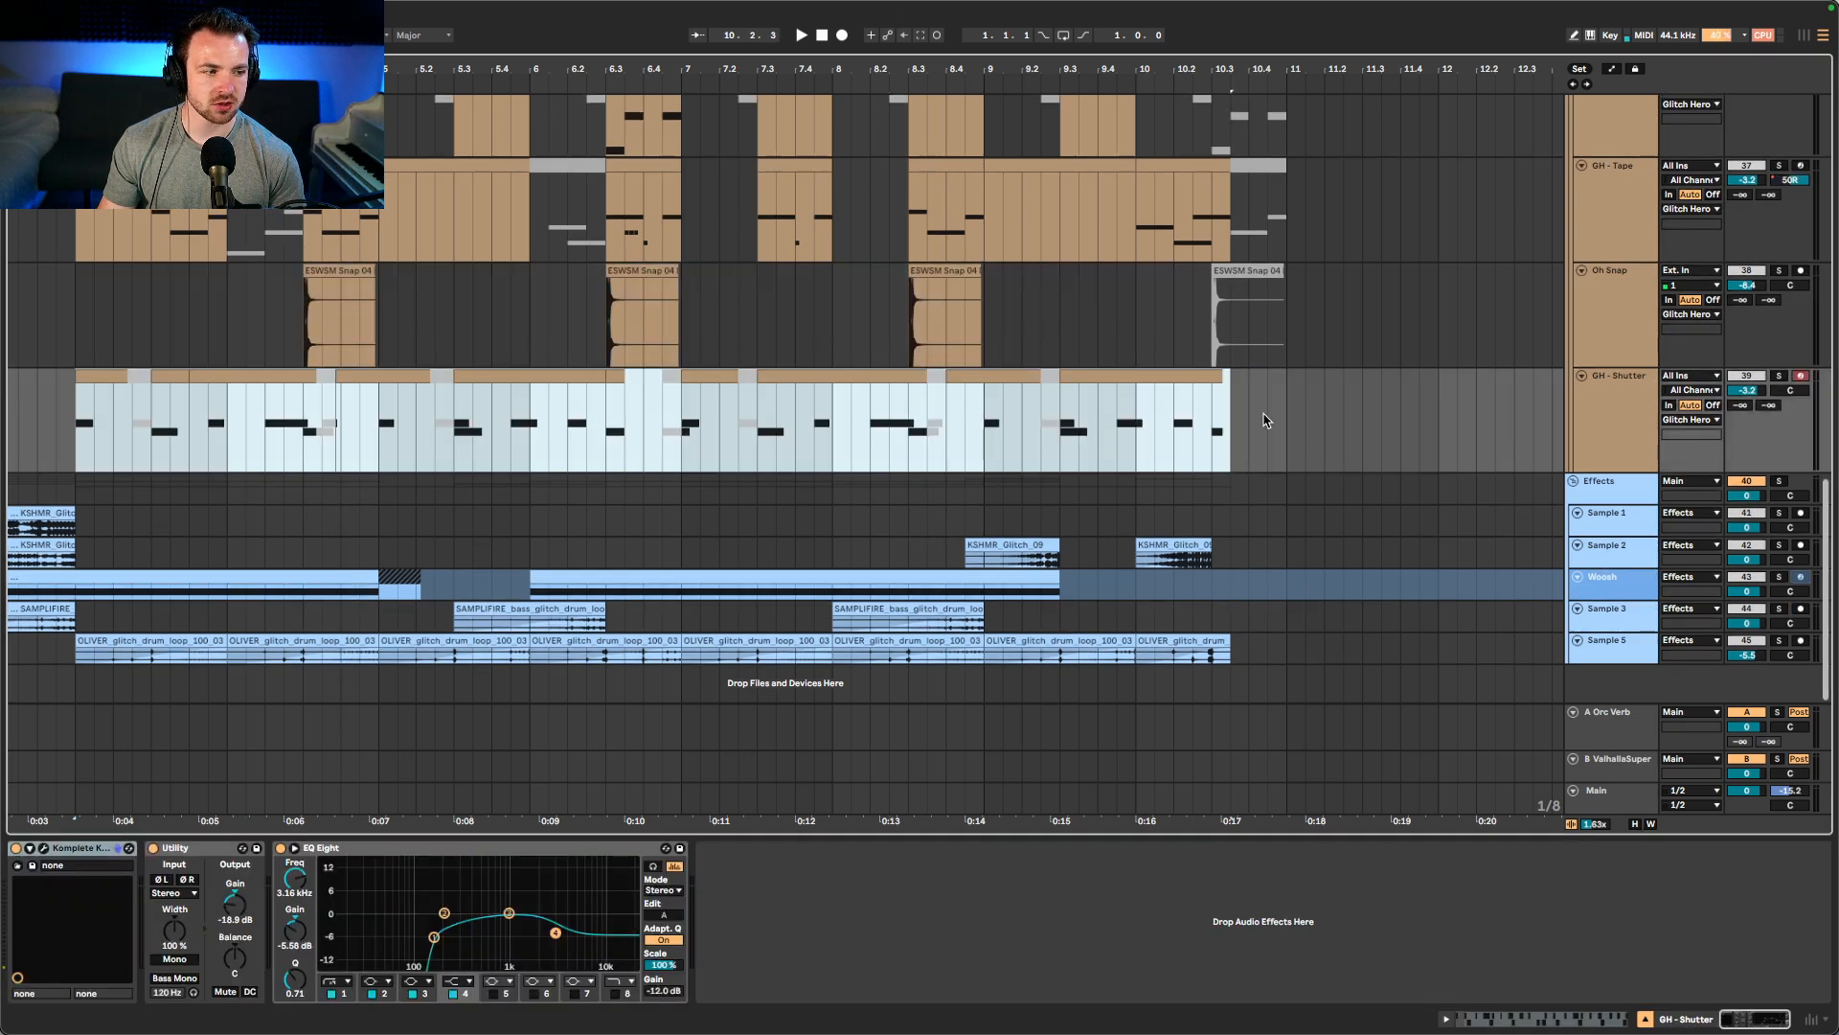
key("z")
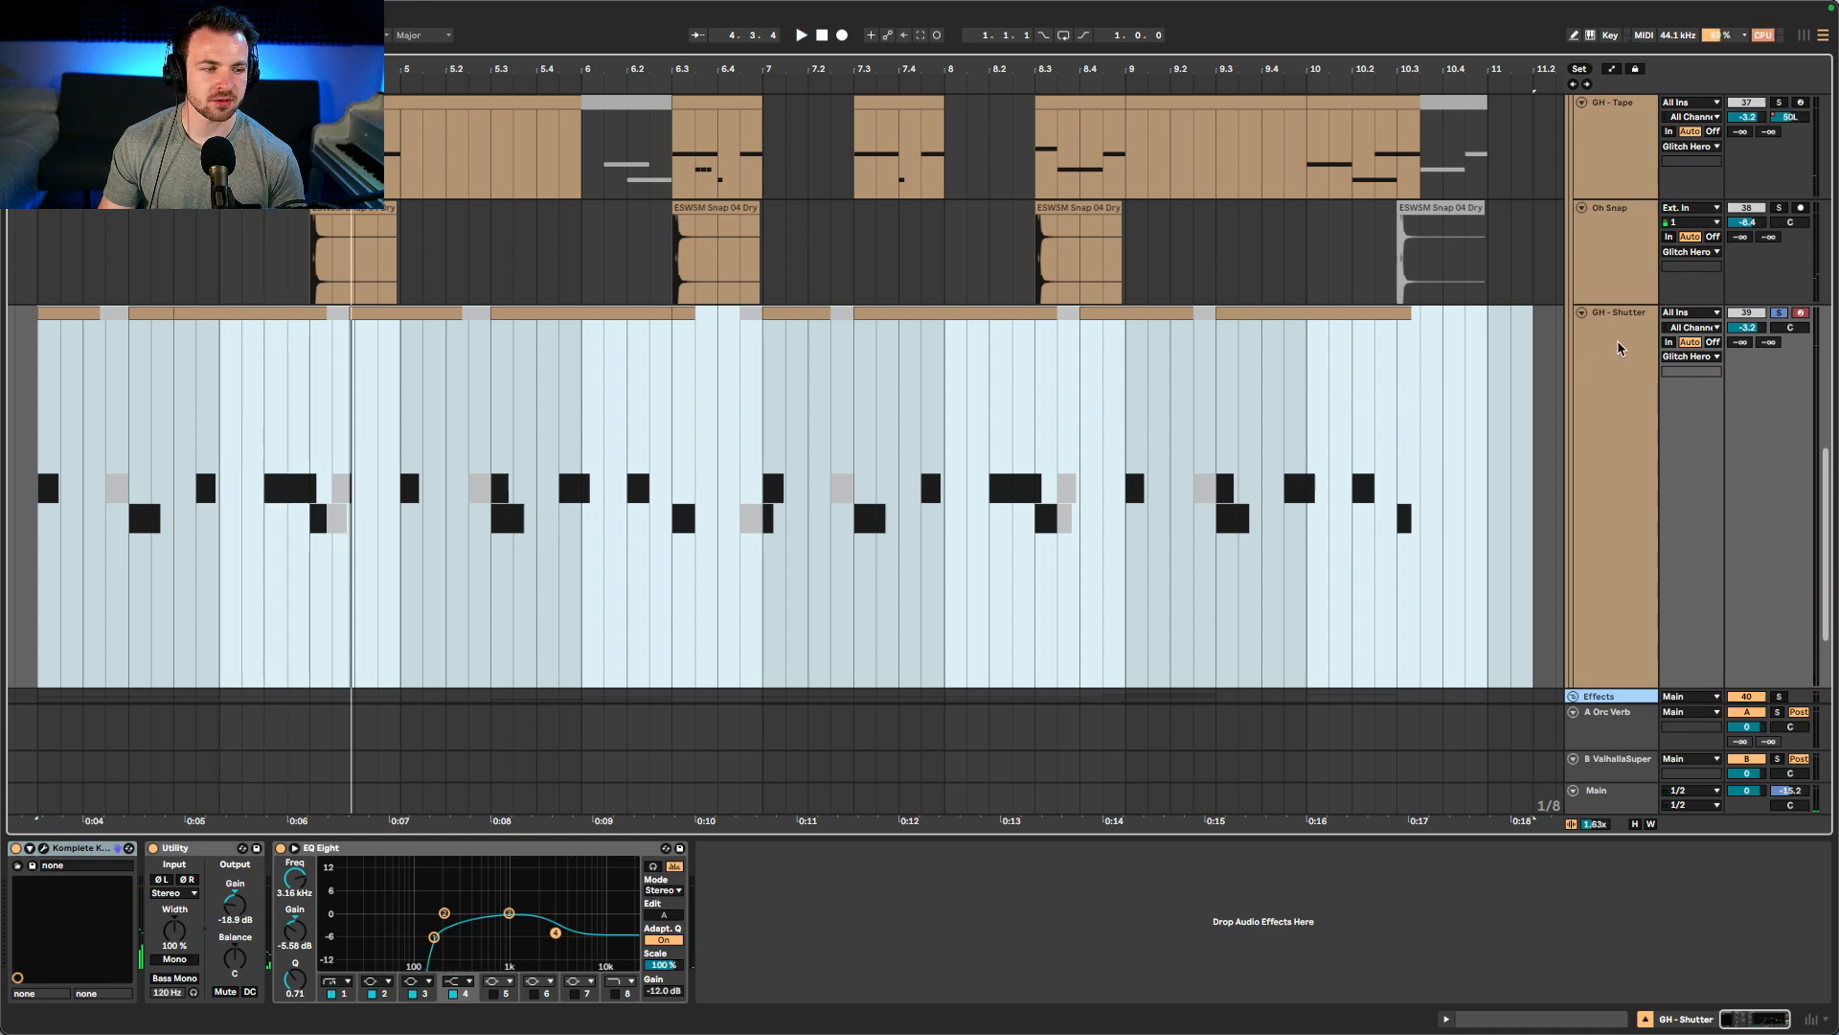
key("space")
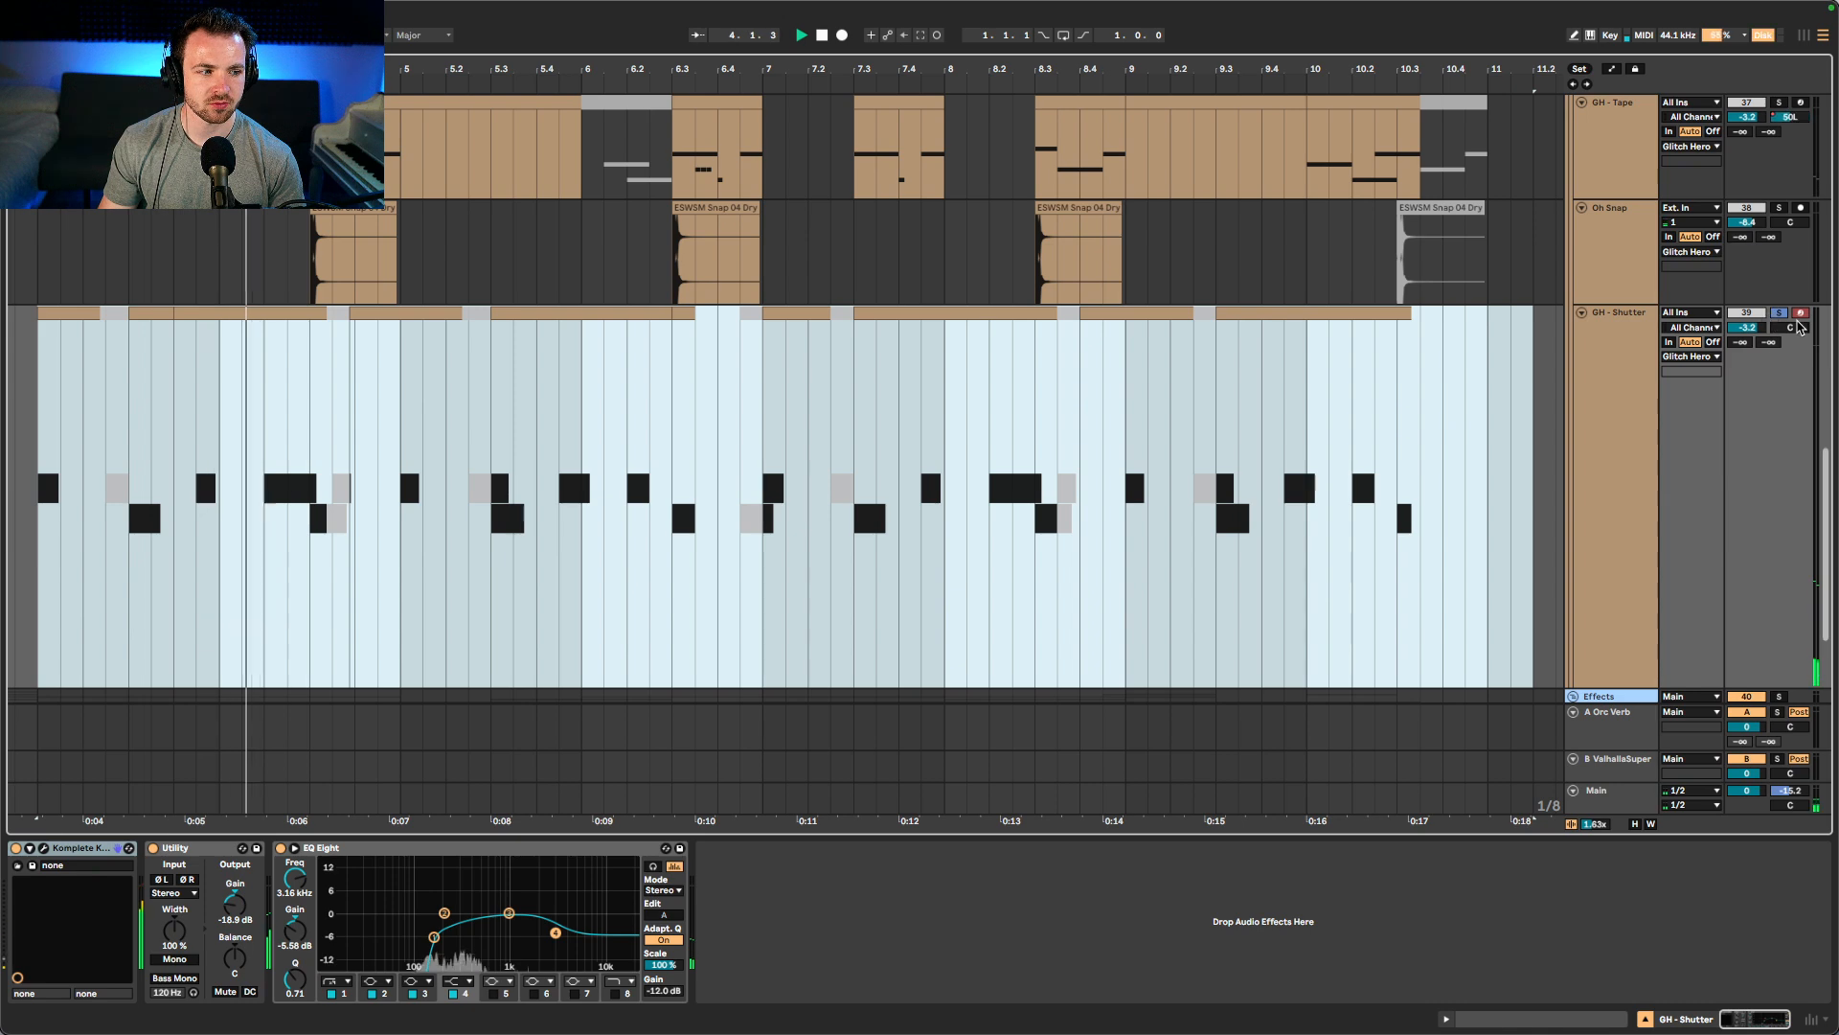
key("space")
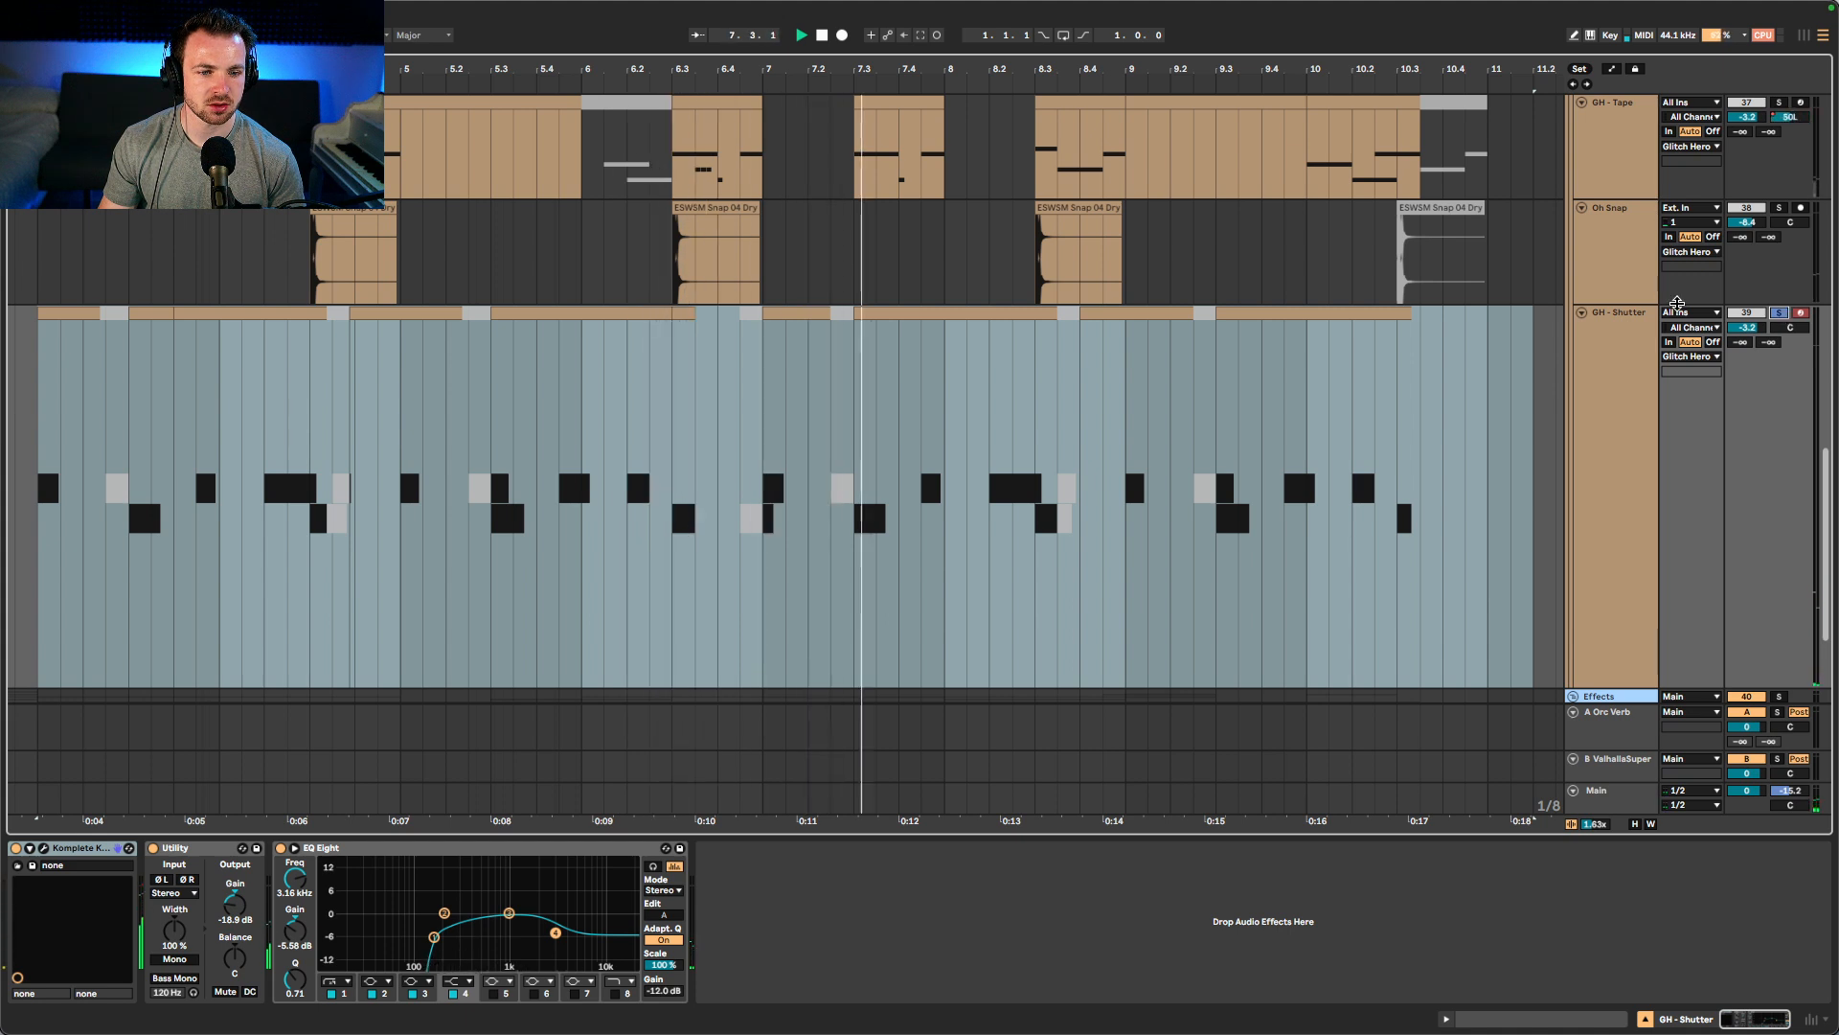
- Trim the start of the short deactivated GH - Shutter clip near 4.3.3 and play the passage leading into it
left_click(167, 453)
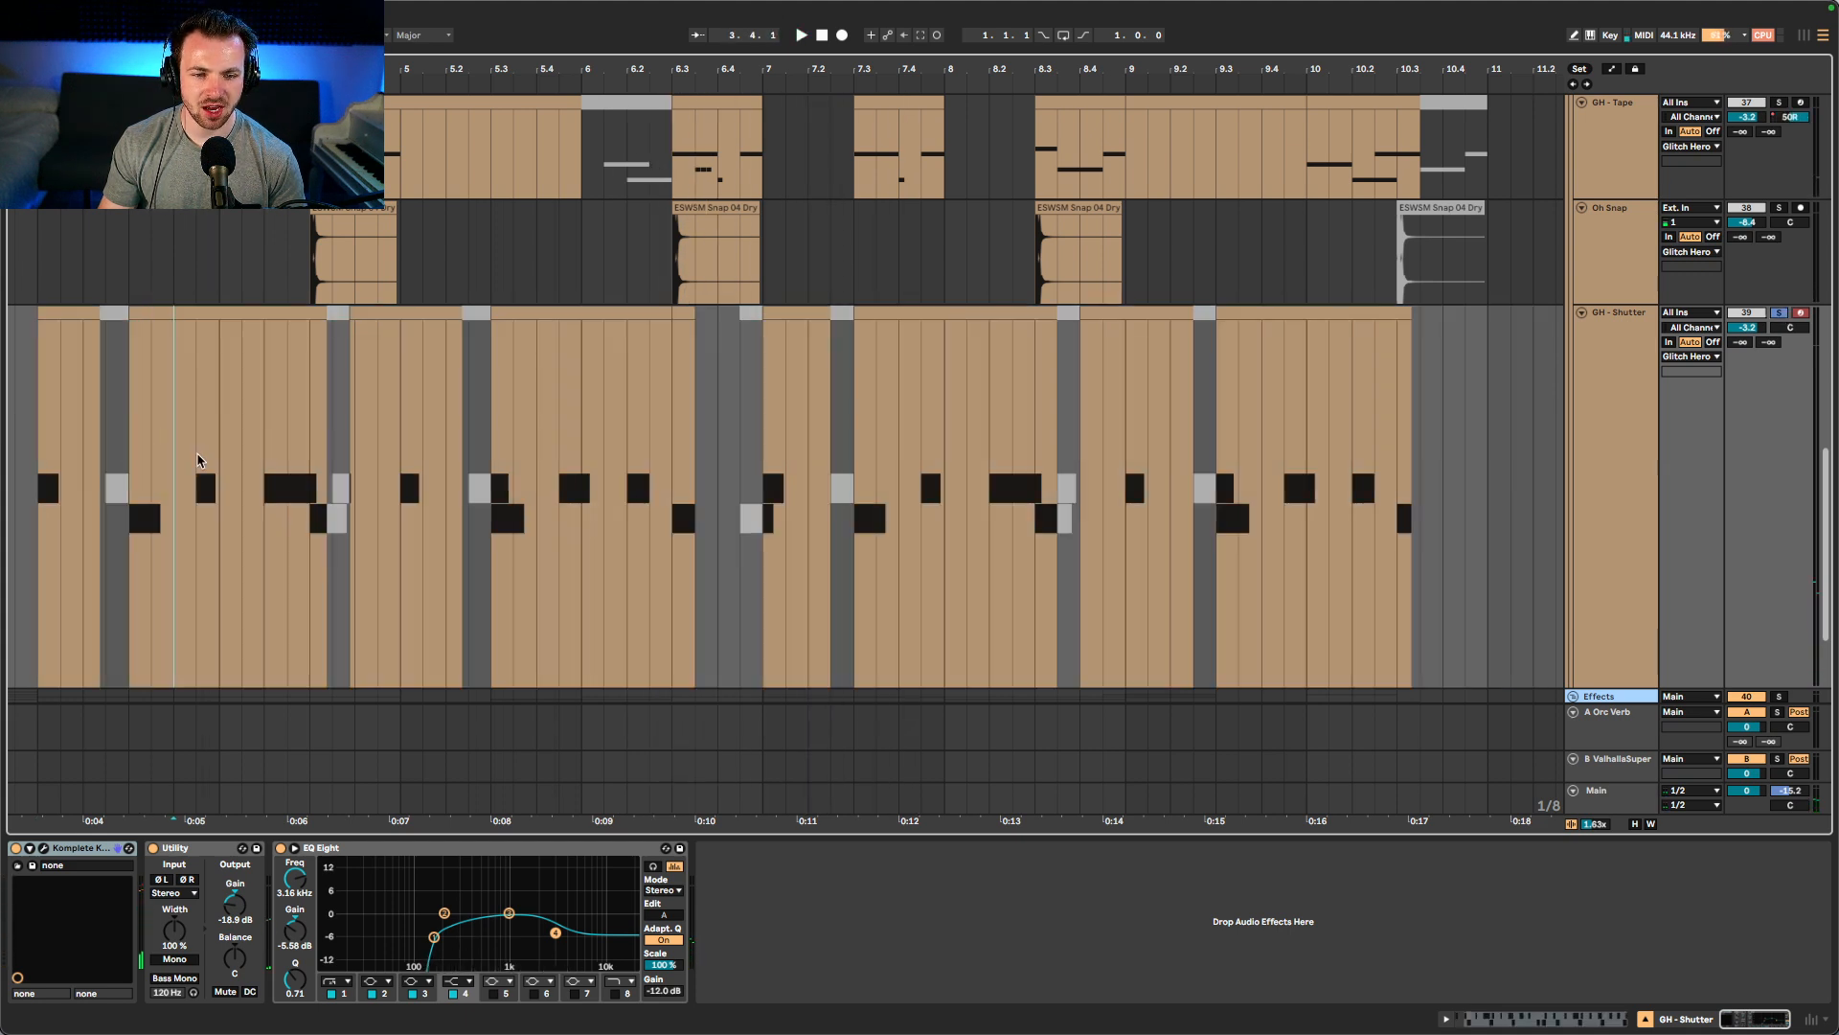
key("super+e")
left_click(337, 317)
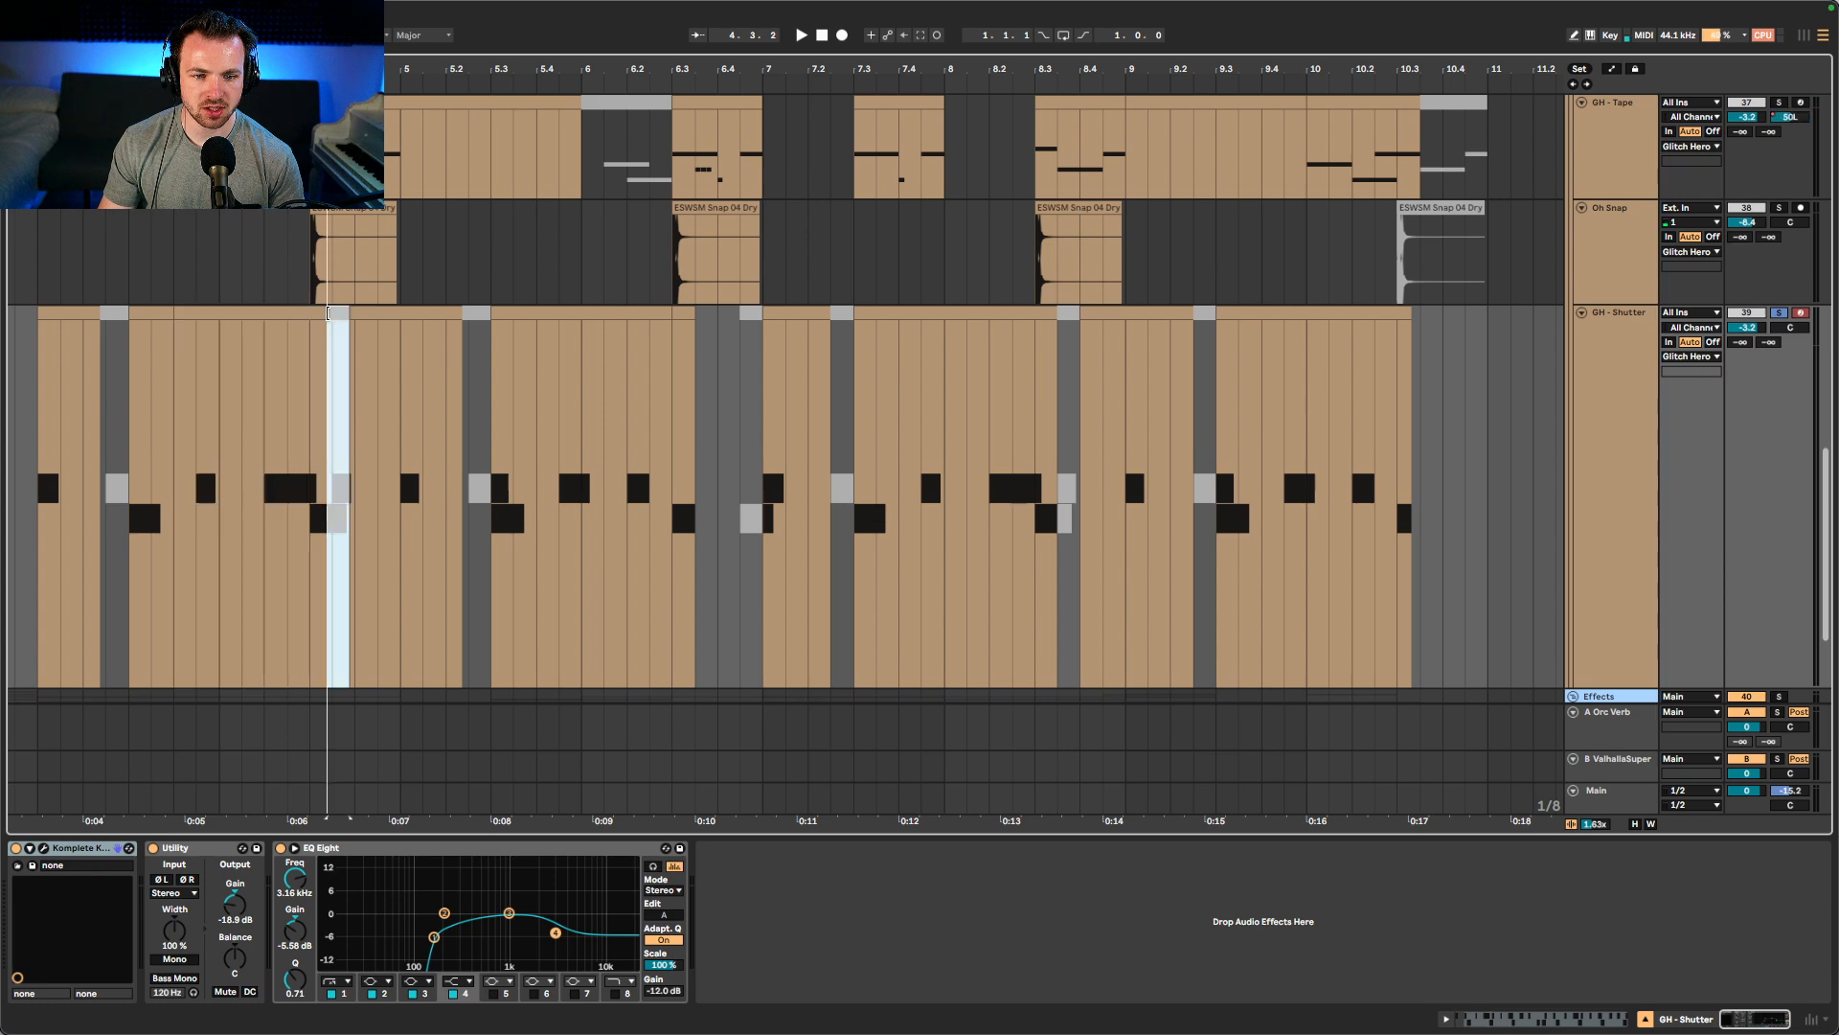
left_click(266, 489)
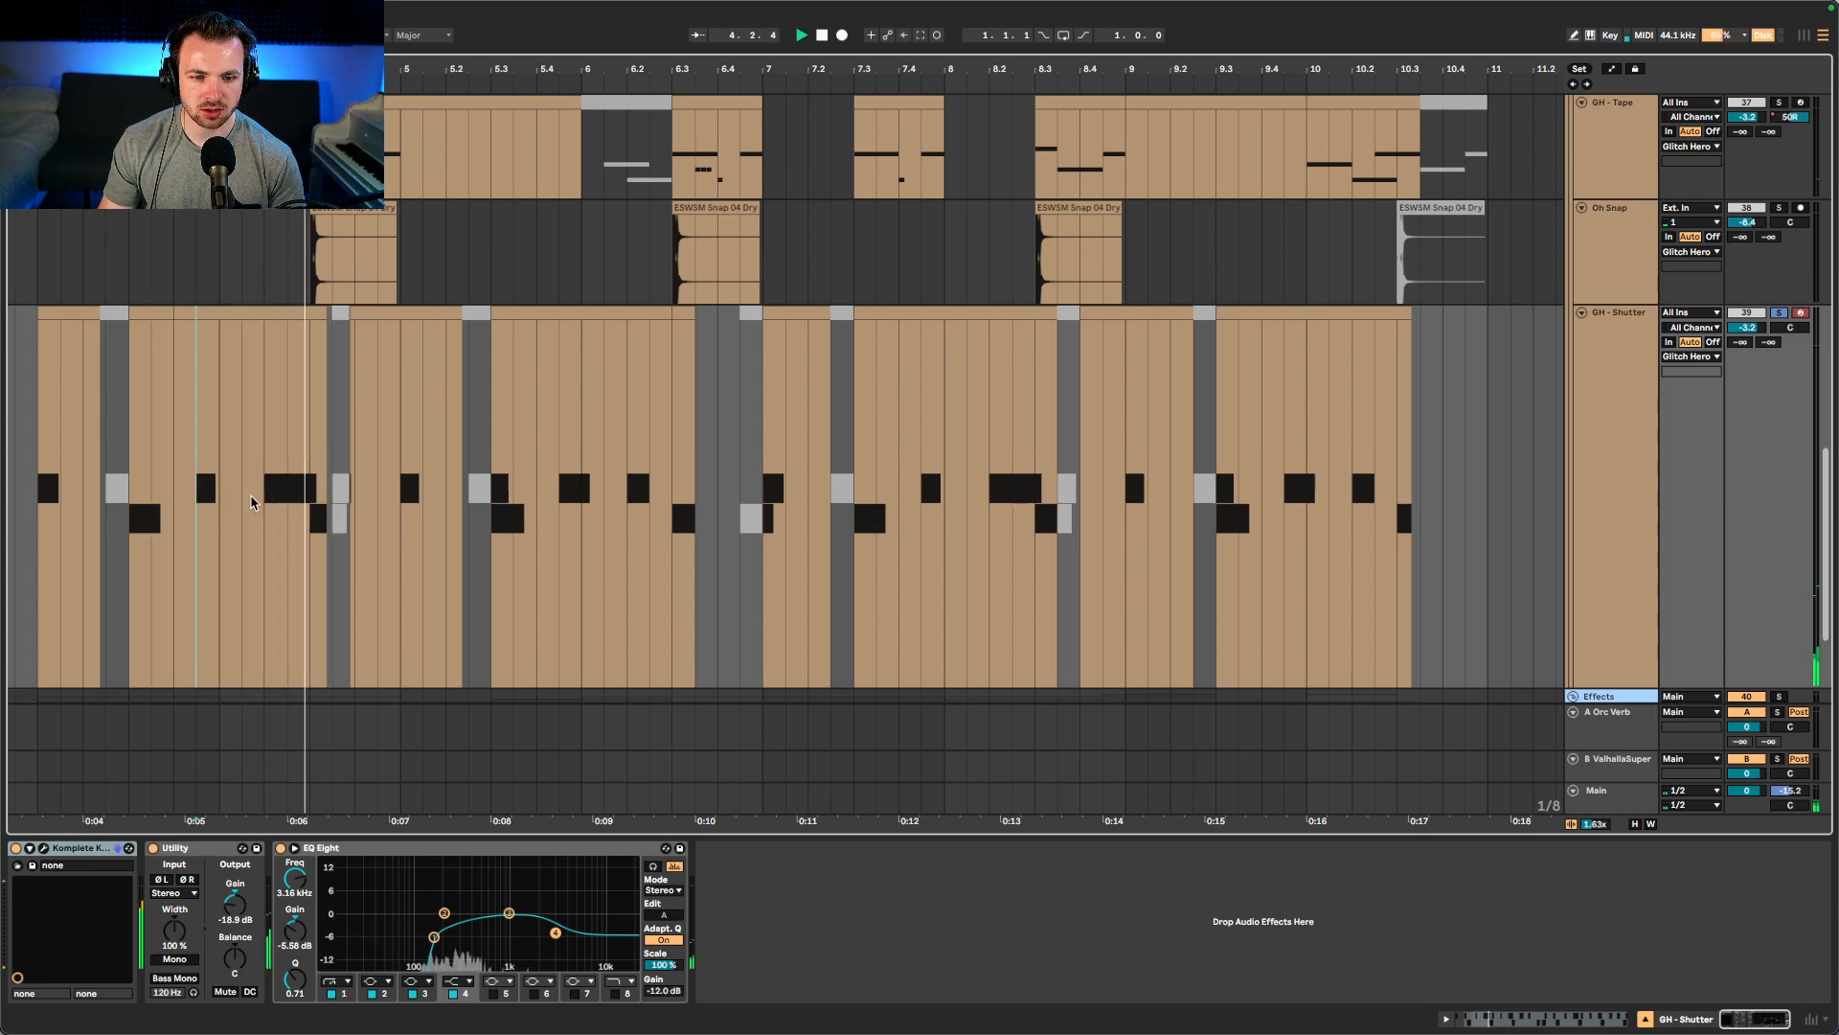
- Open the GH - Shutter clips from 4.1.3 to about 6.2.3 in the note editor and try removing the F#2 note at 4.3.3
left_click_drag(249, 472, 652, 536)
key("shift+Tab")
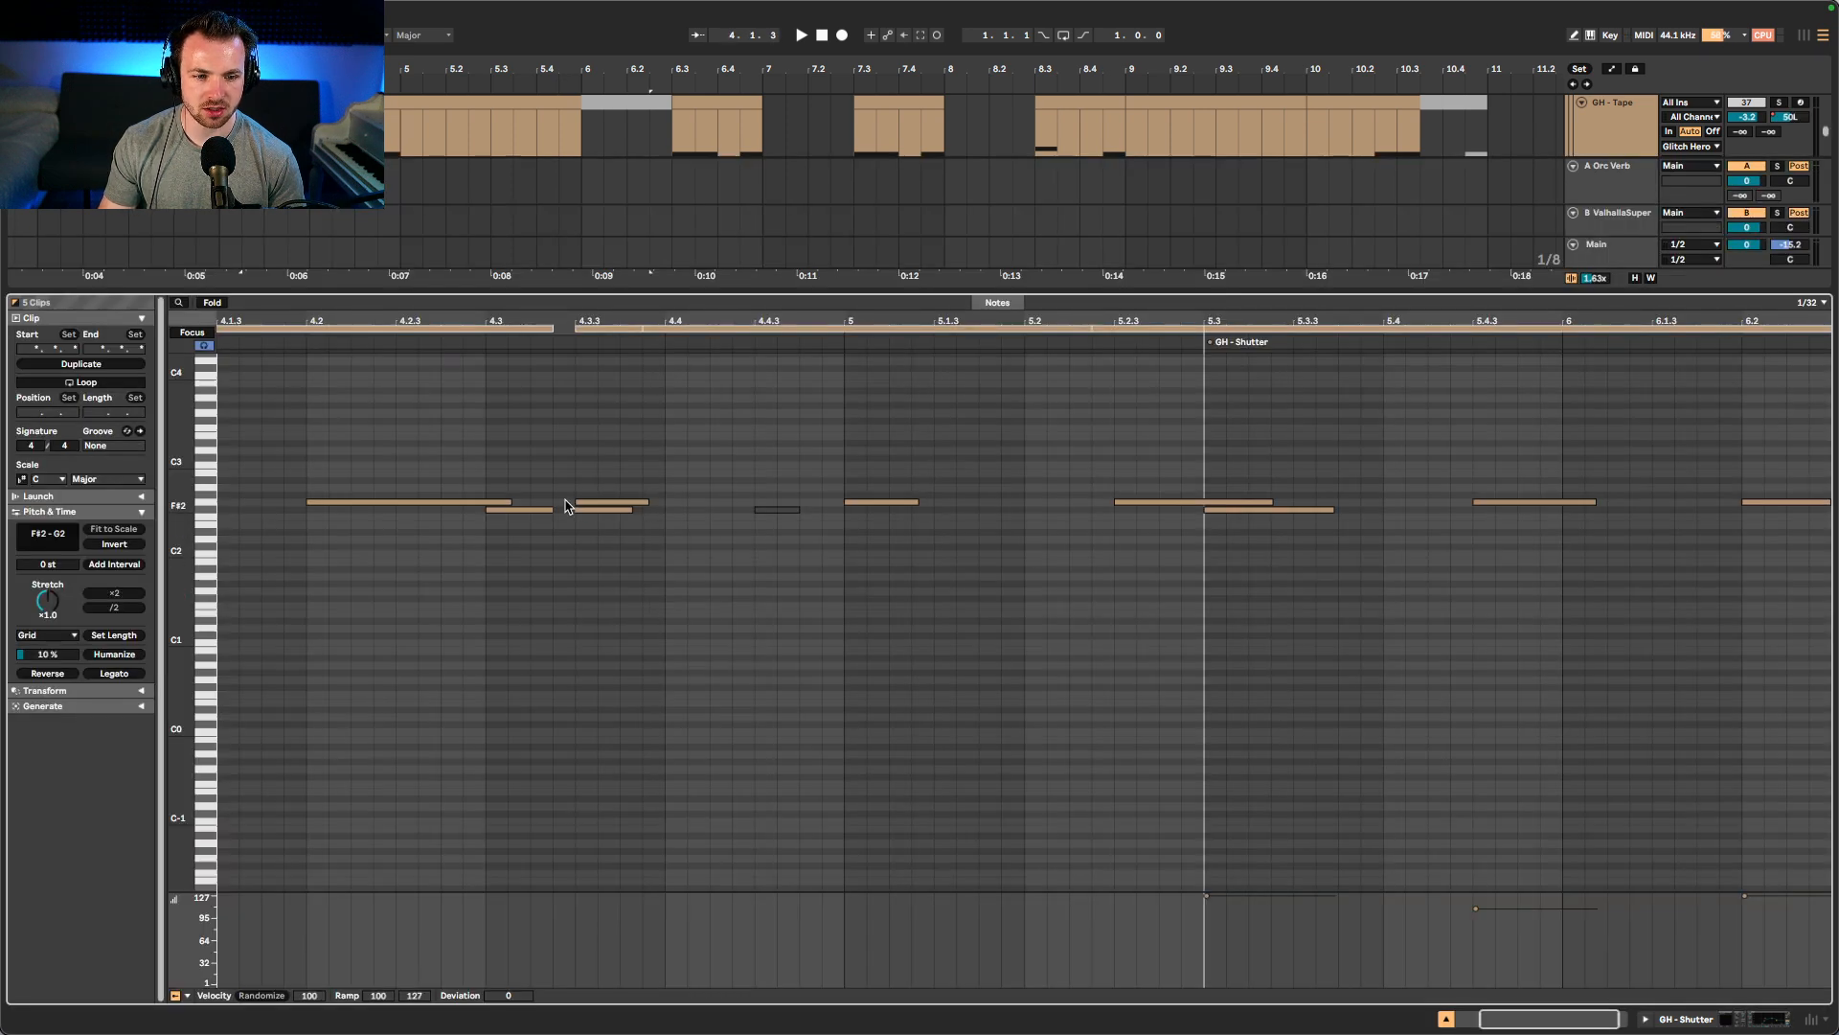
left_click_drag(426, 441, 474, 510)
scroll(397, 511, "left", 1)
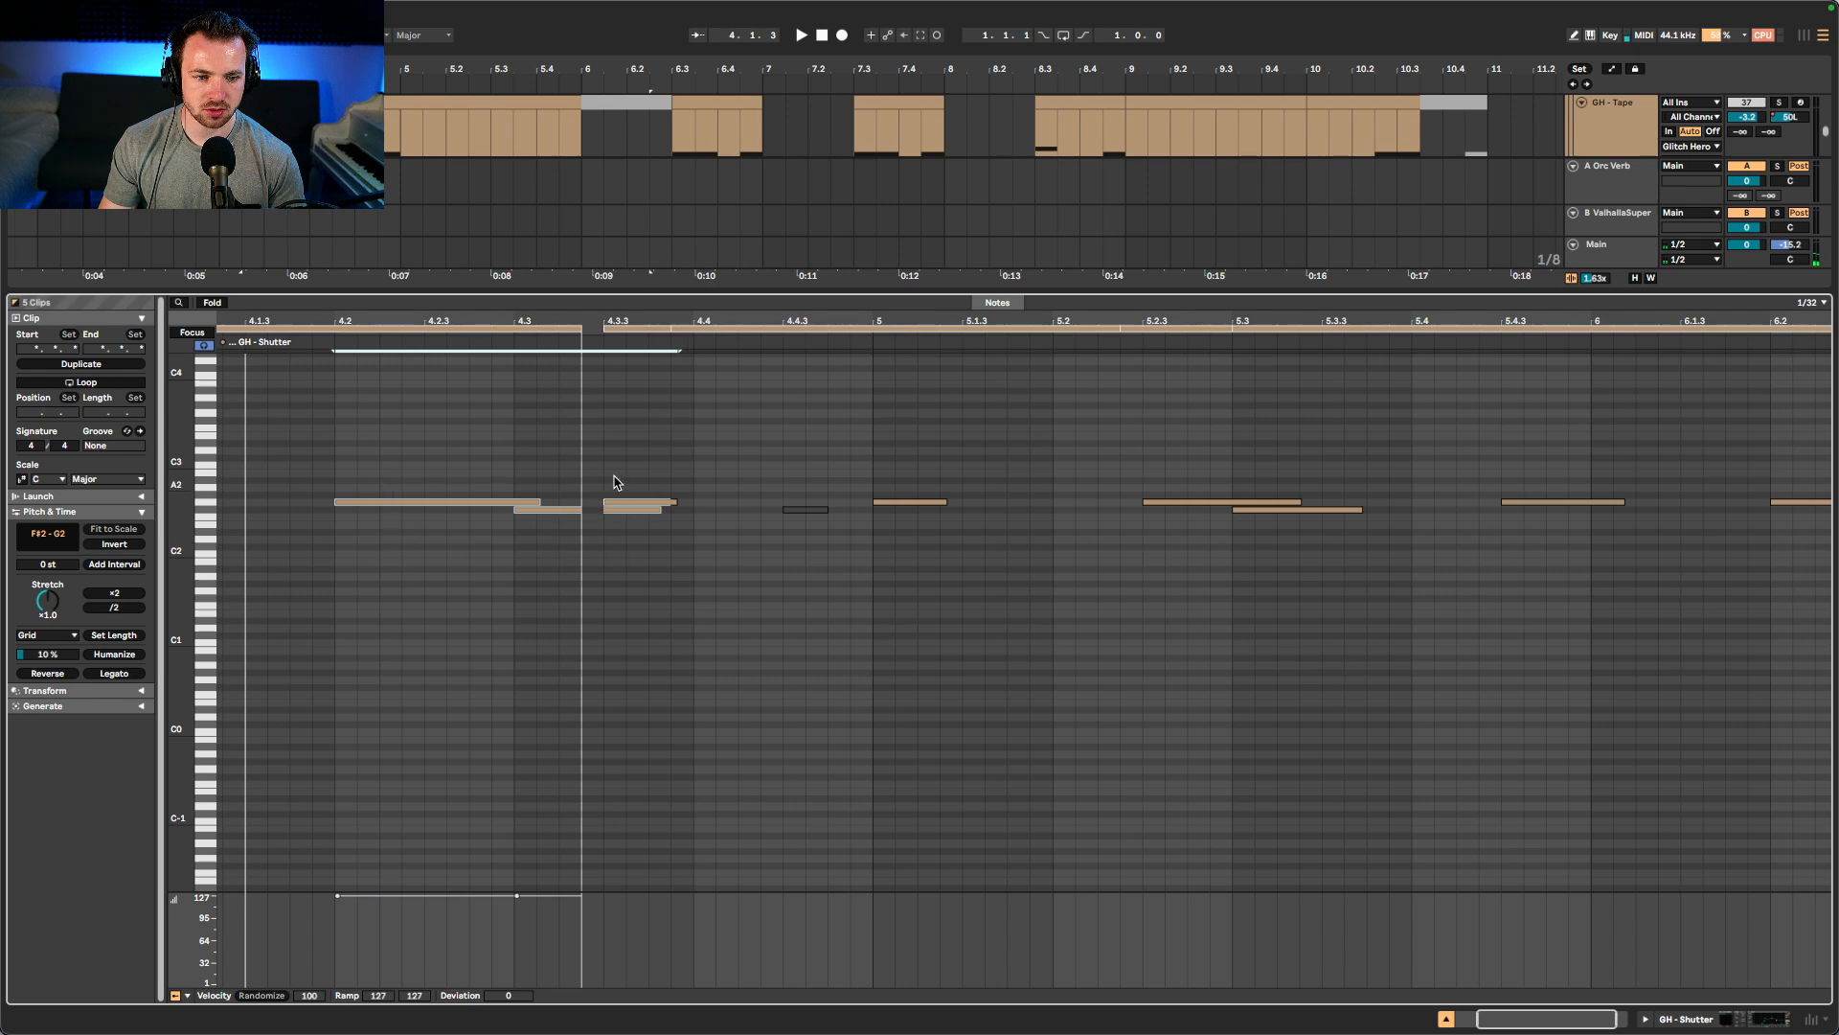
left_click_drag(615, 473, 624, 497)
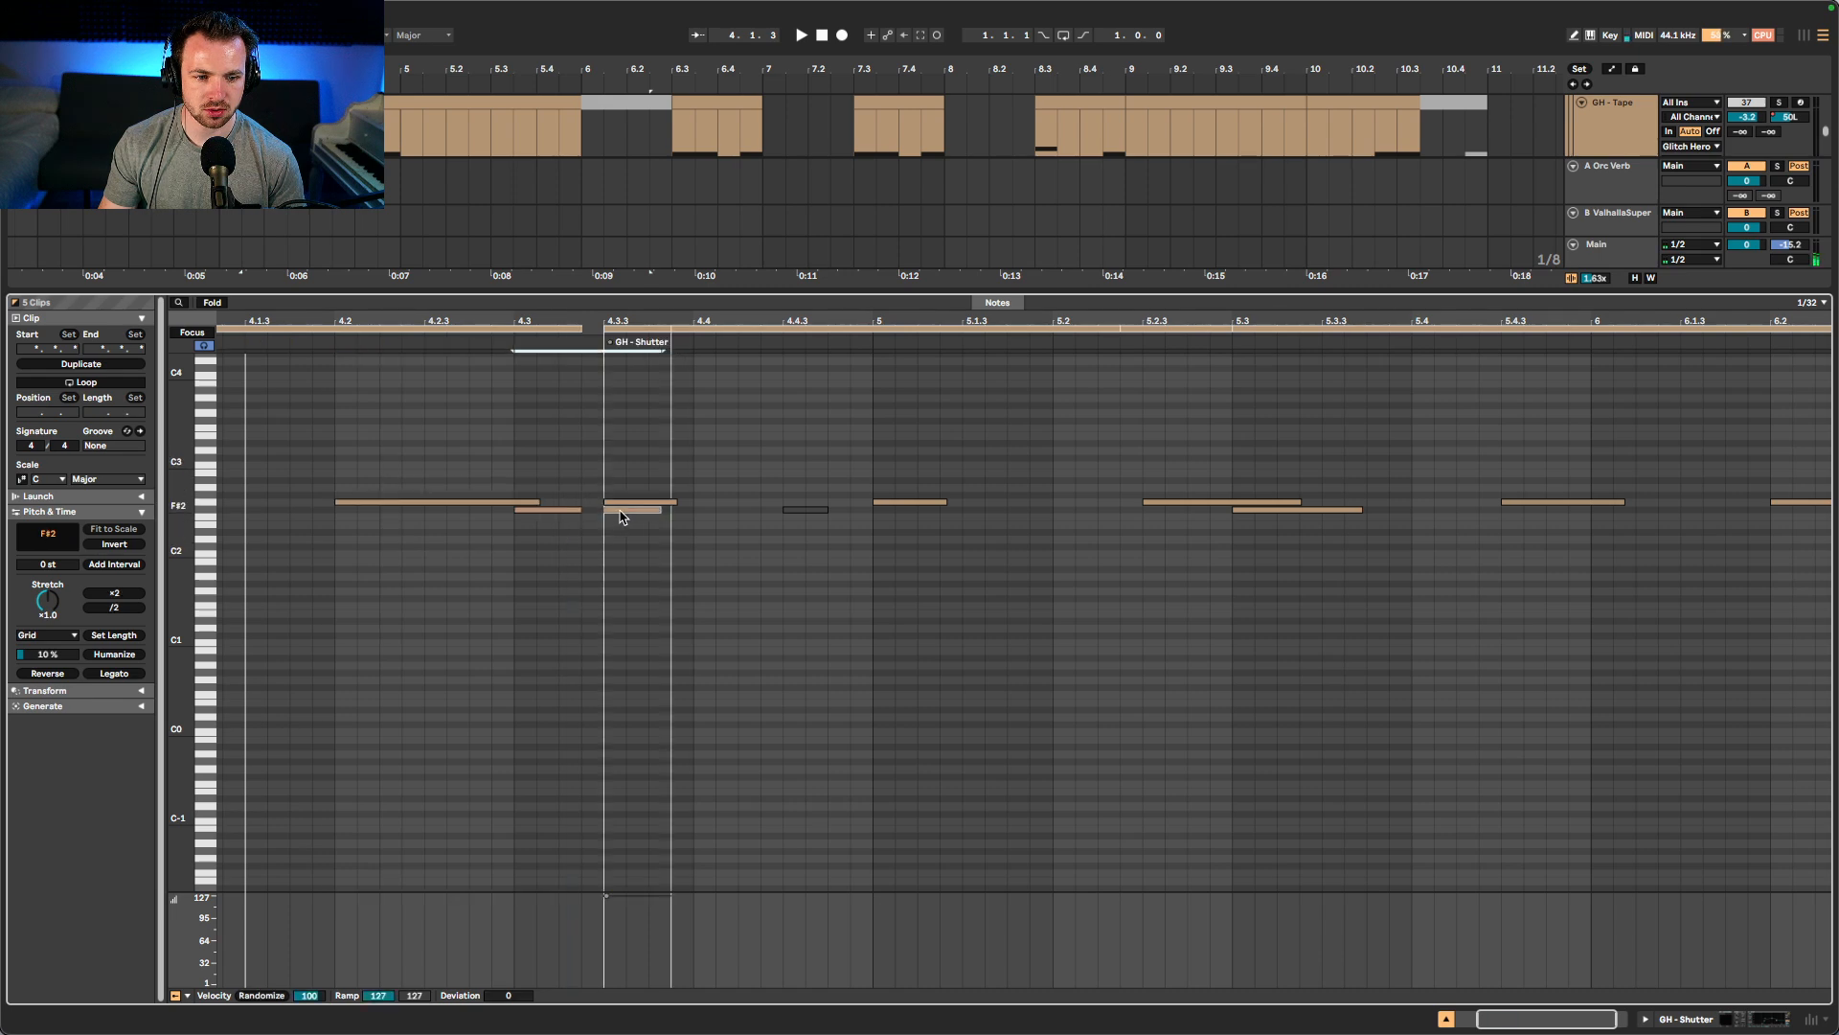
left_click_drag(636, 512, 767, 550)
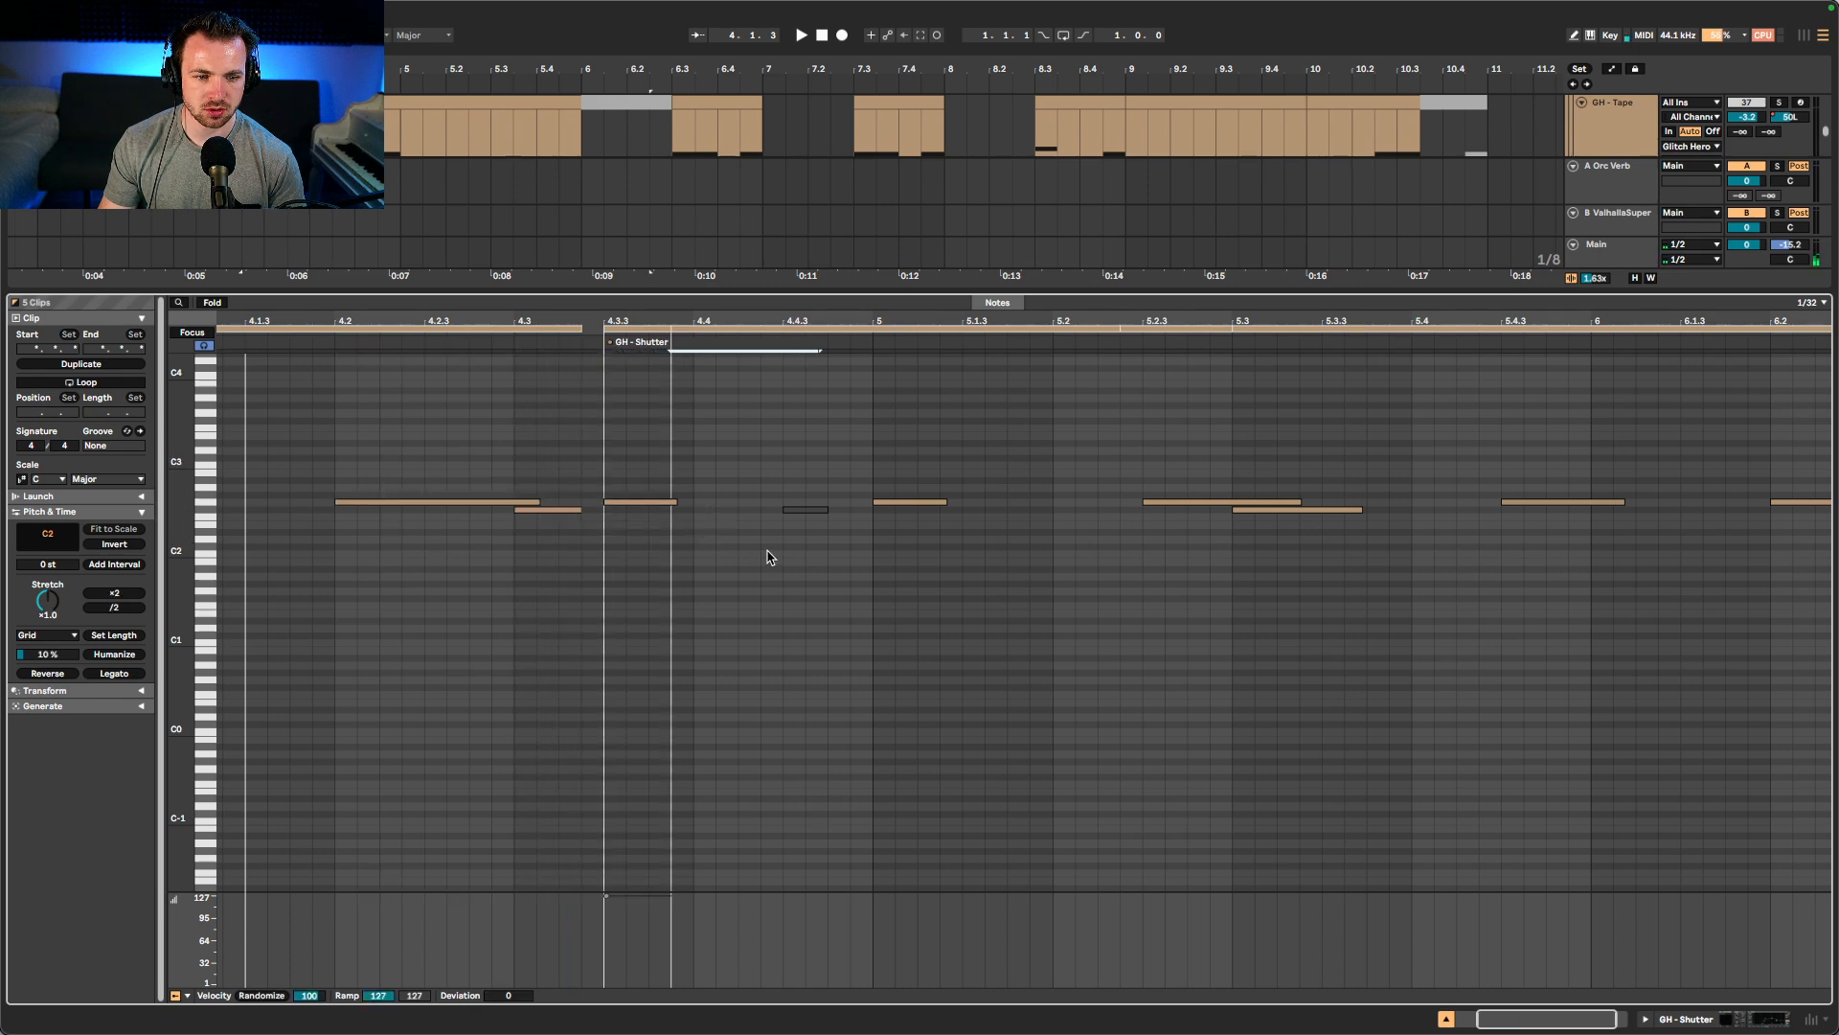
key("shift+Tab")
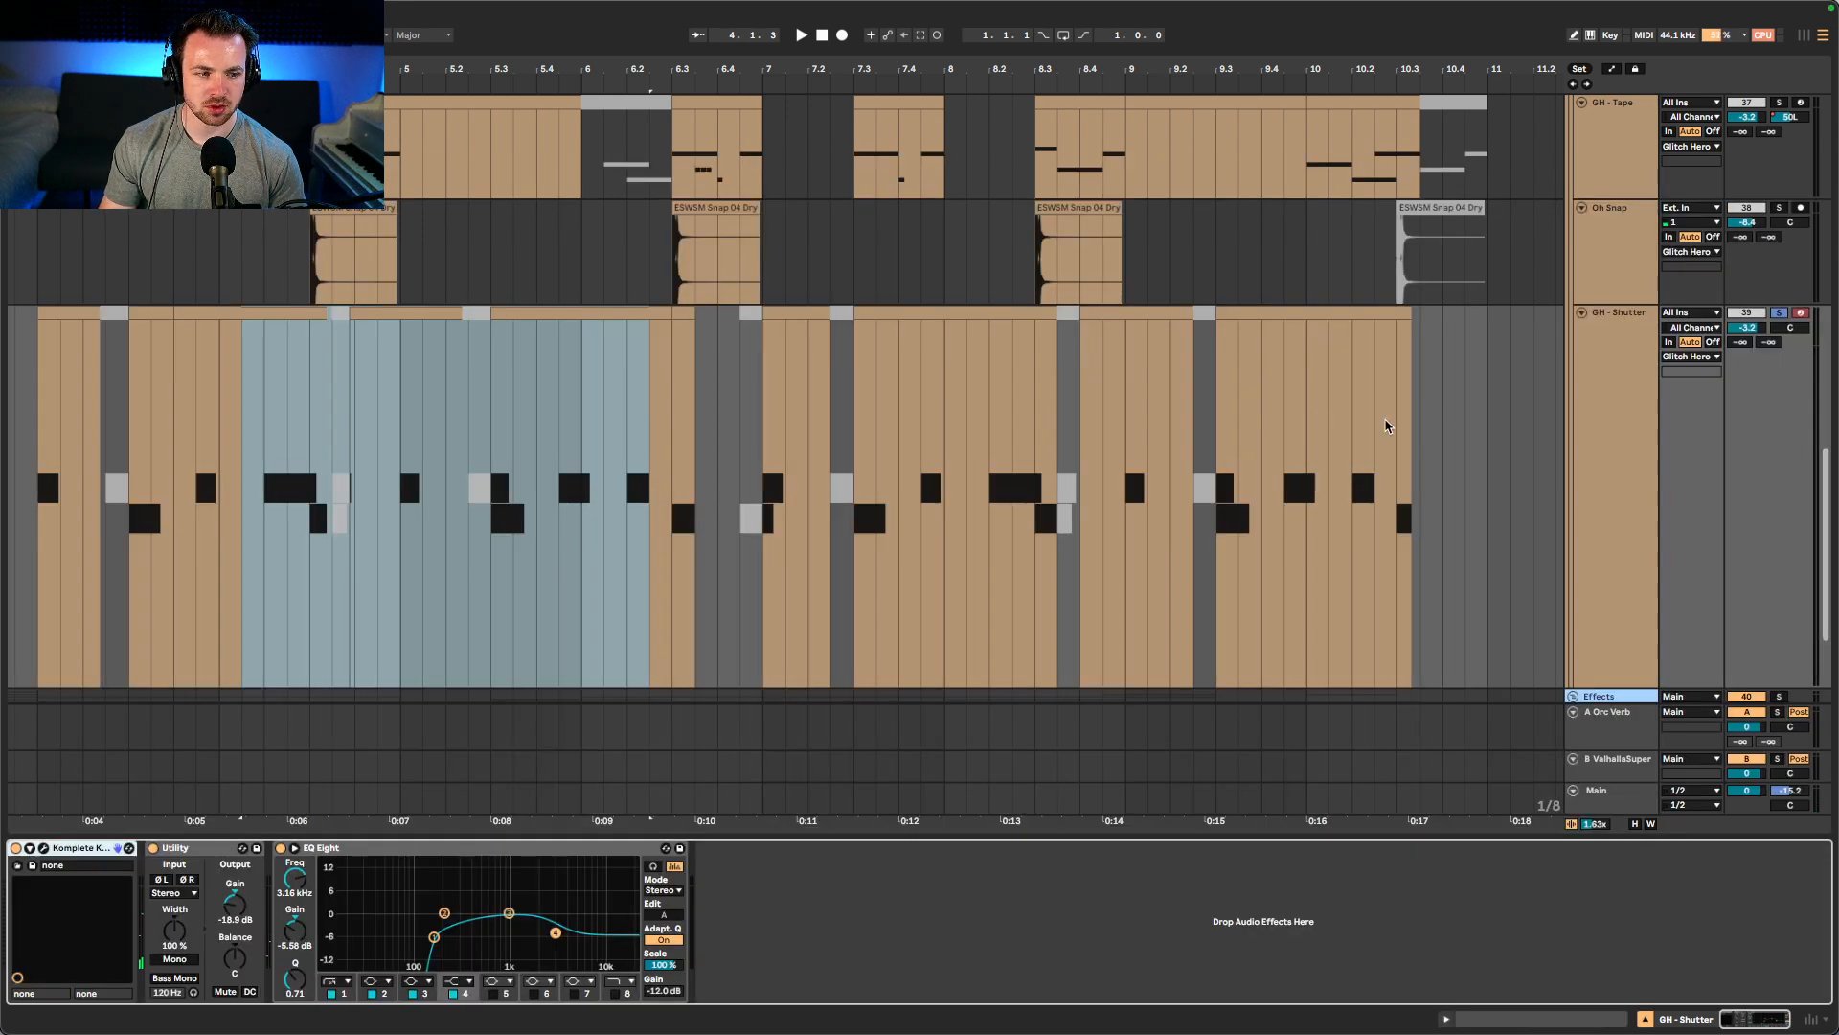
- Delete the short deactivated clip near 4.3.3 on the GH - Shutter track
left_click(330, 383)
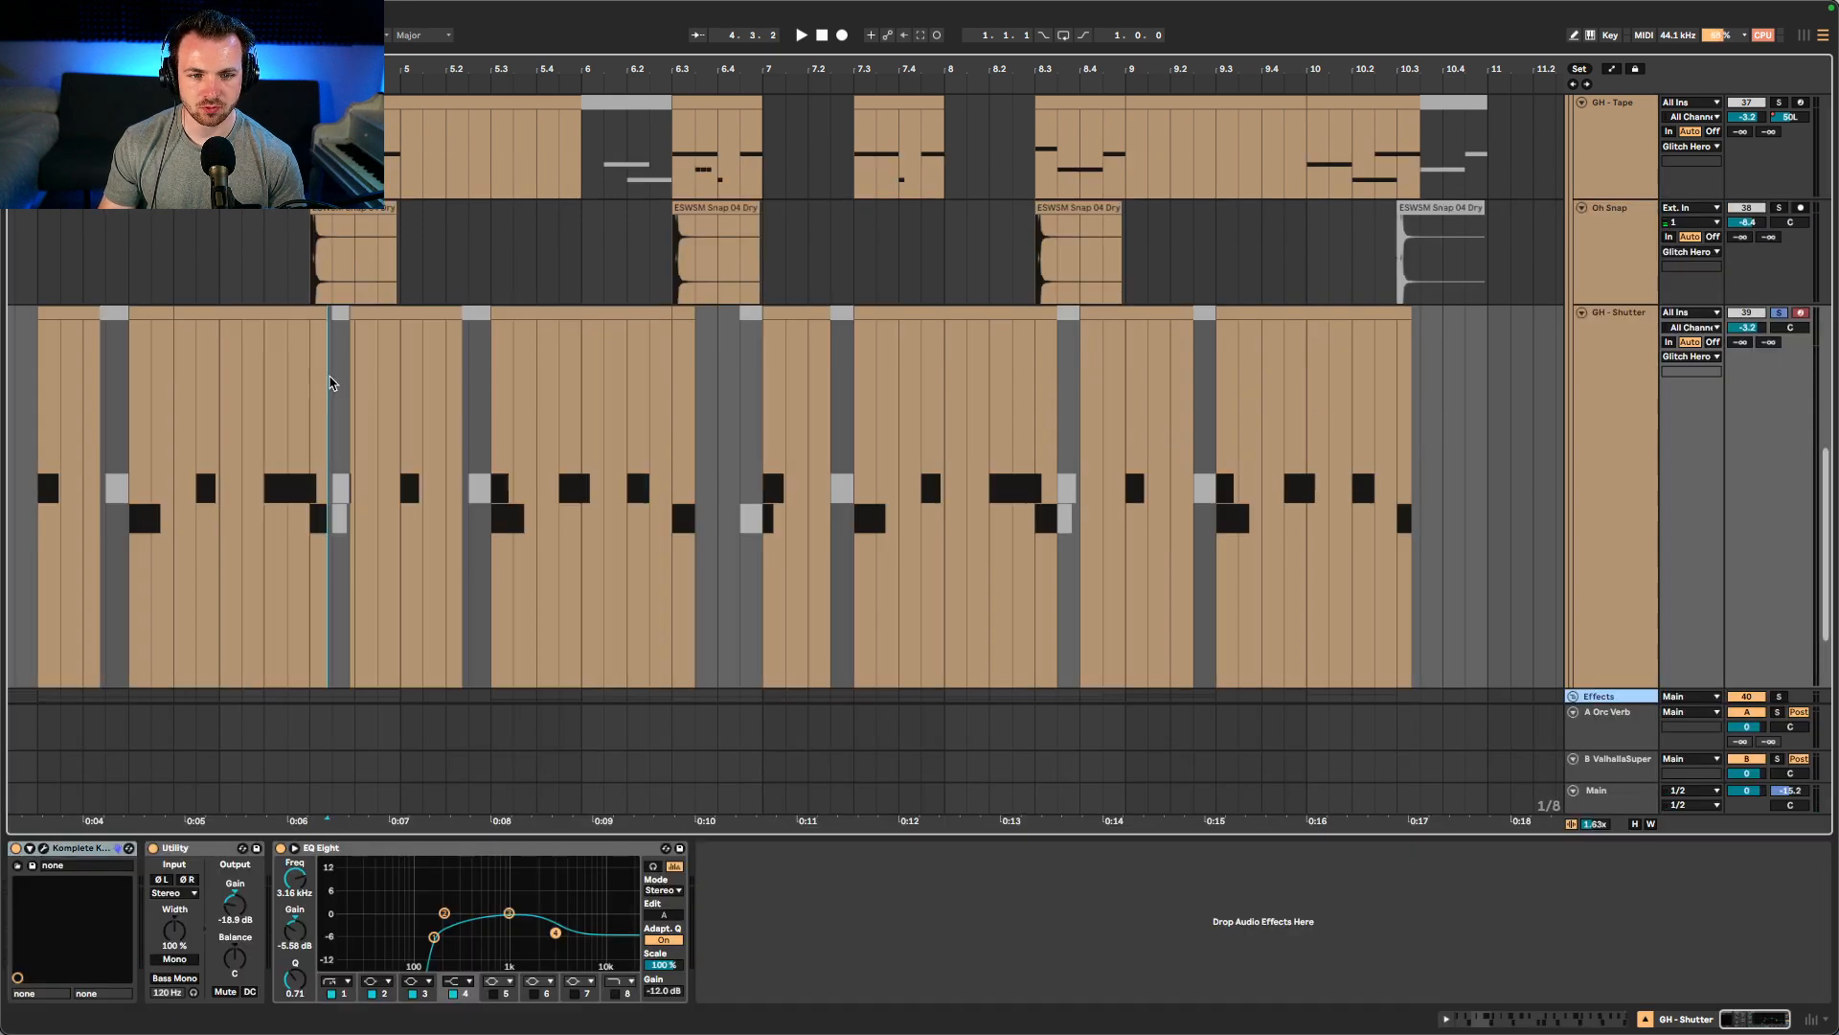
left_click(343, 312)
left_click(288, 379)
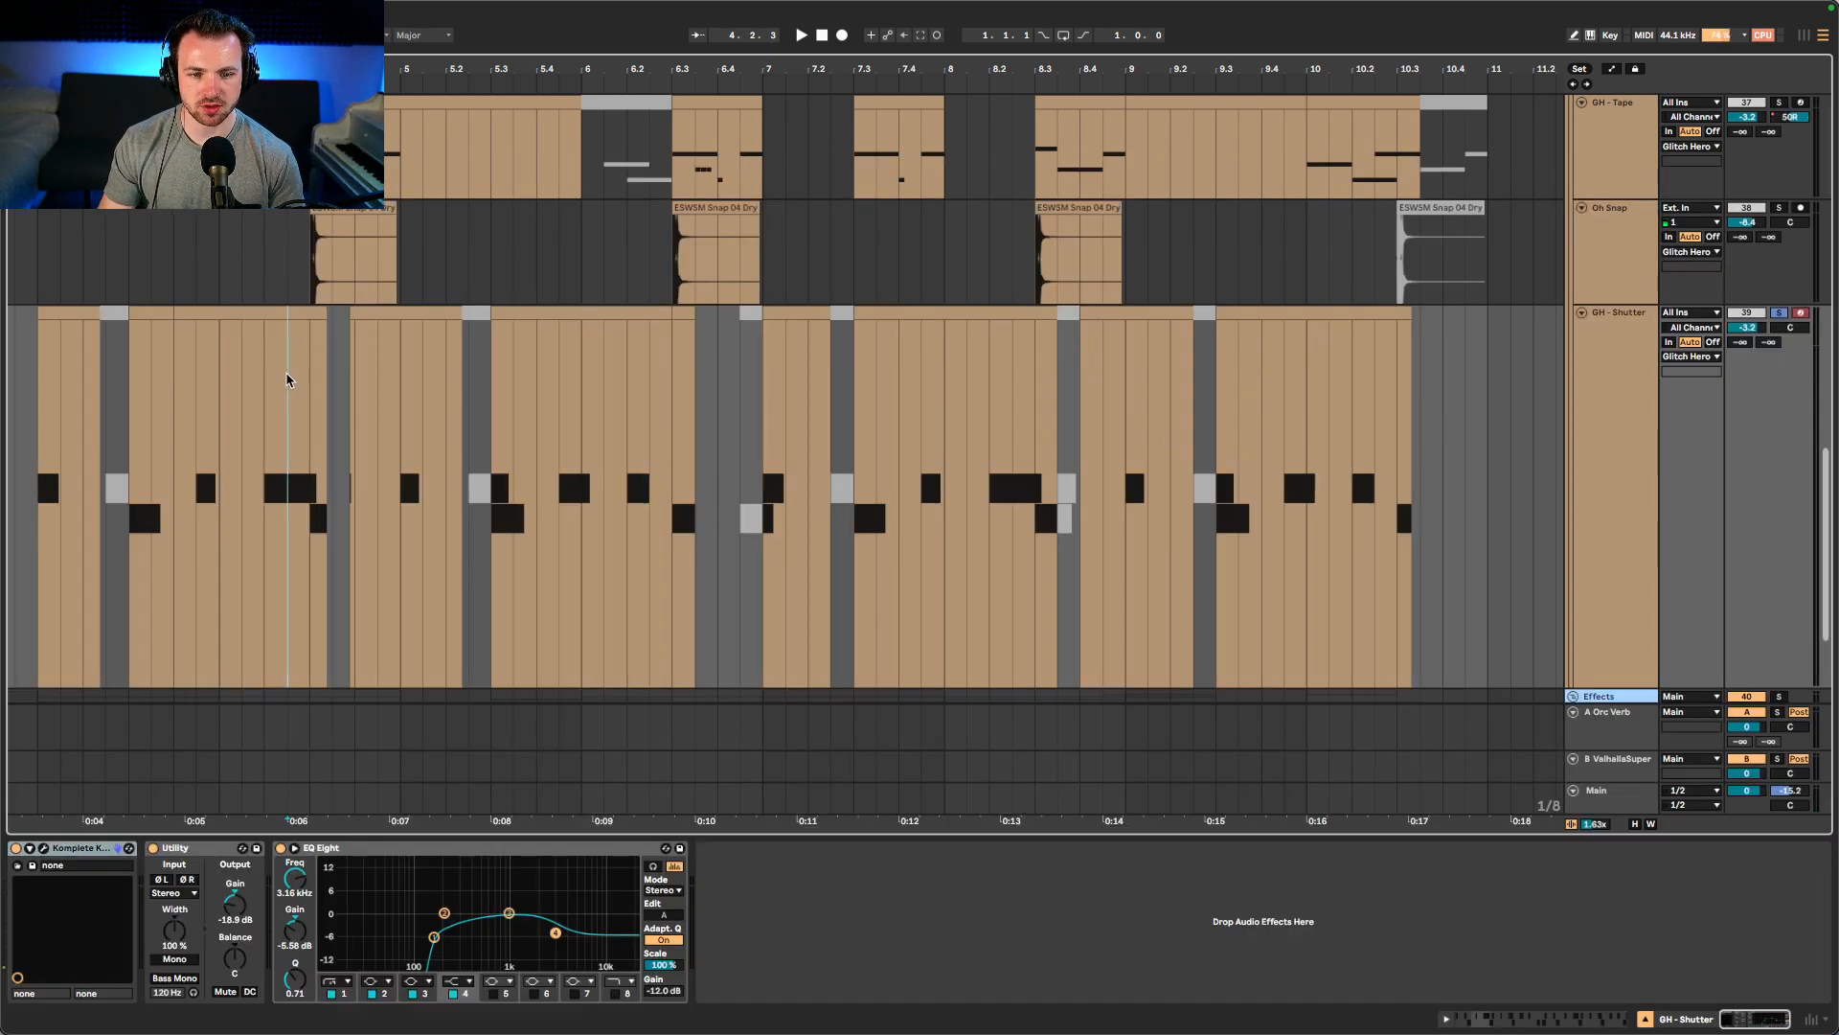
- Extend the start of the GH - Shutter clip after the gap back to 3.3.1, covering the gap and the clips before it
left_click(355, 314)
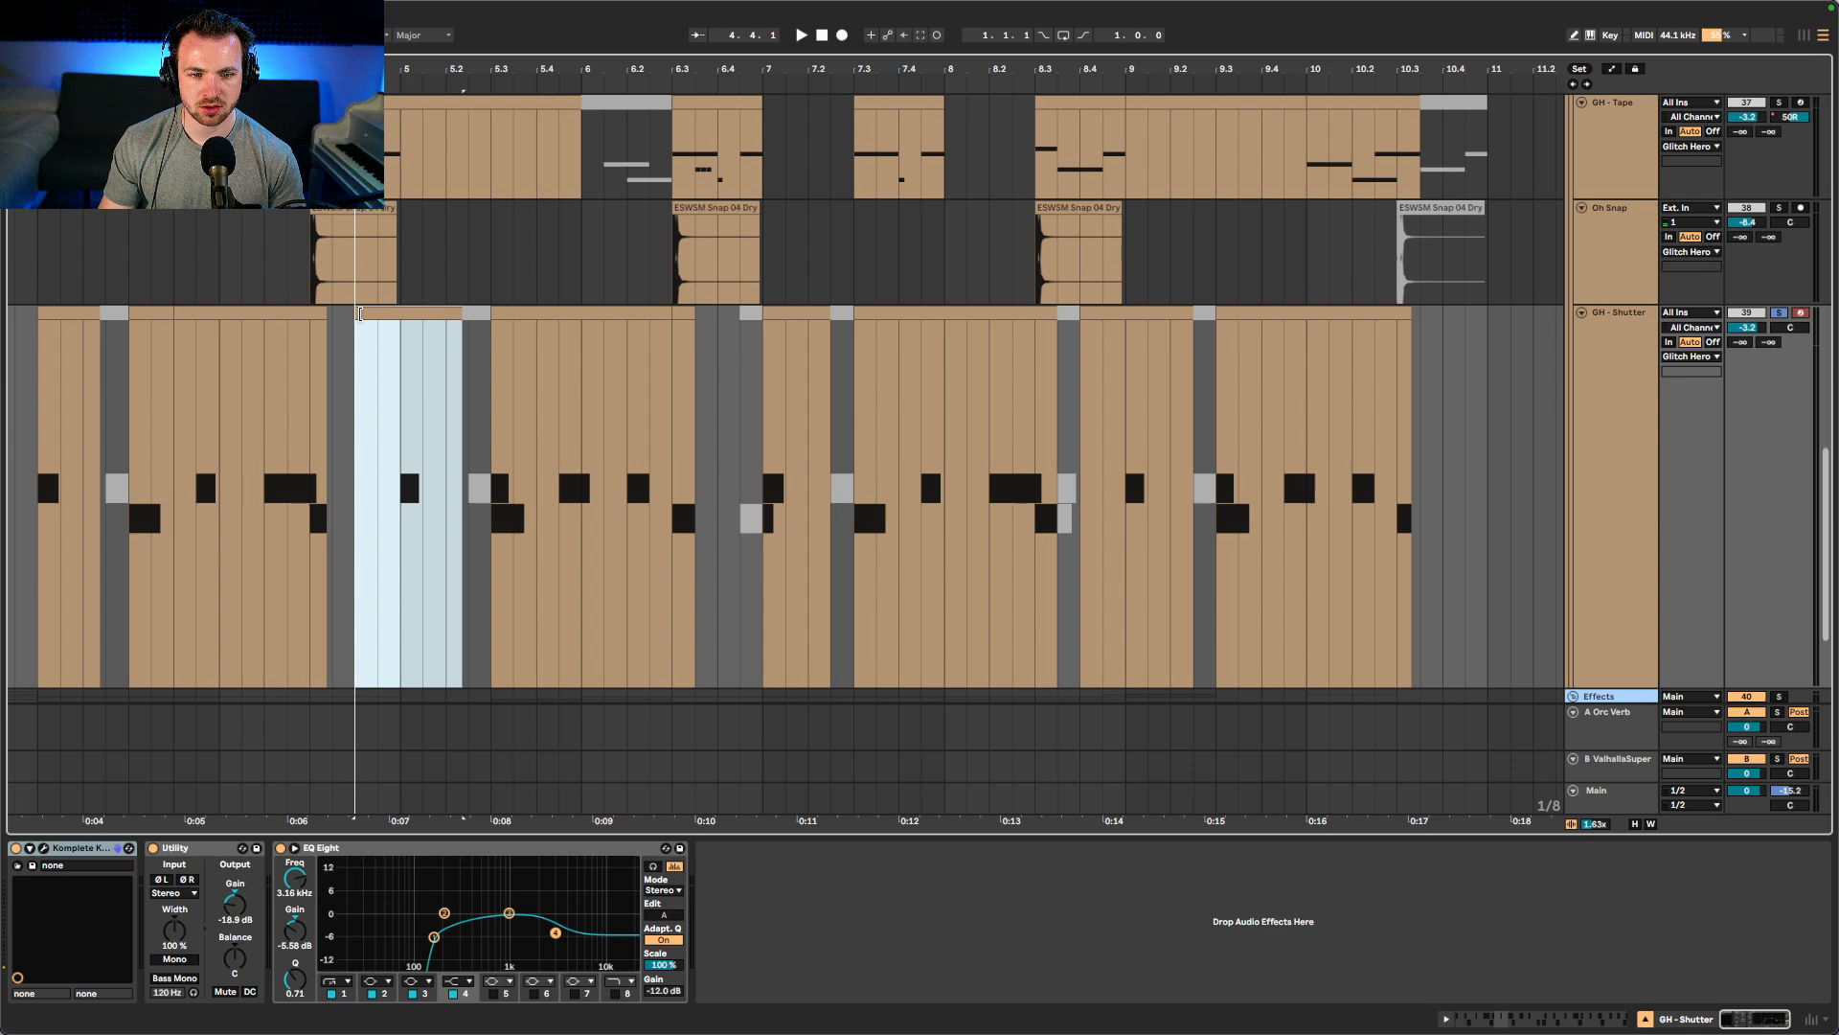
left_click(304, 326, "shift")
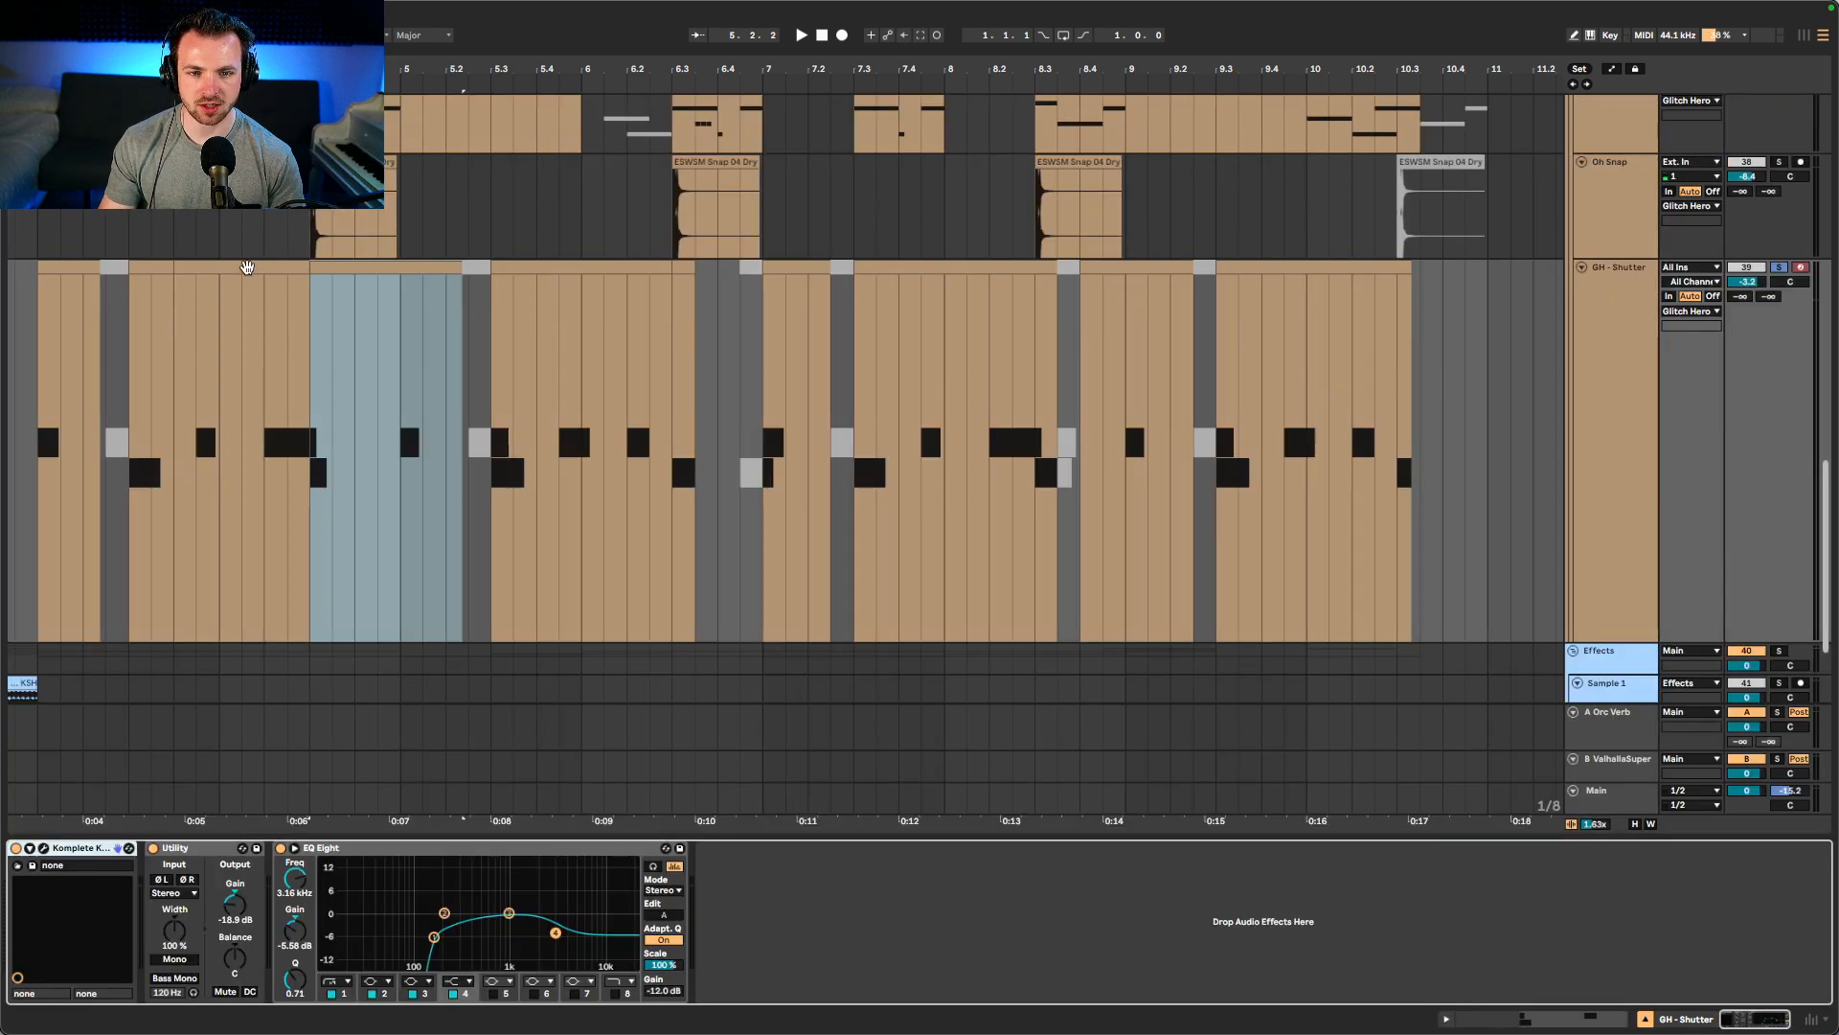
left_click(248, 268, "shift")
left_click(158, 271, "shift")
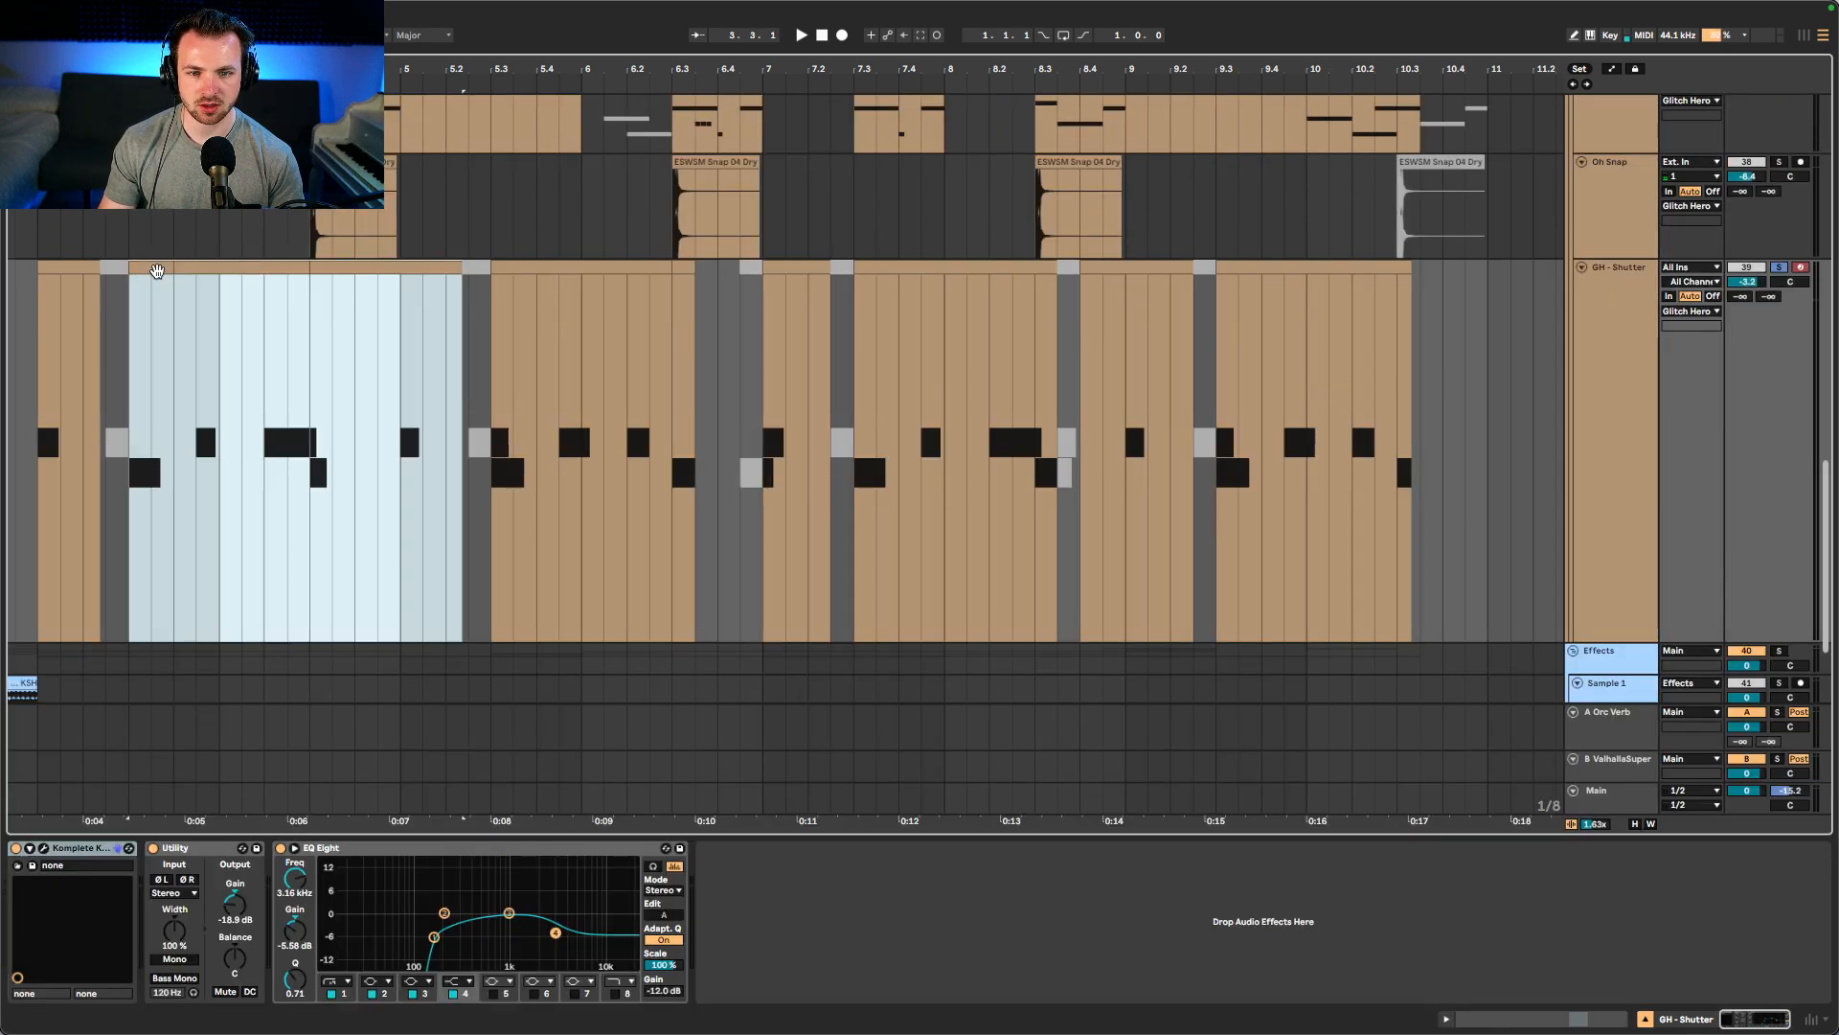
- Check the extended GH - Shutter clip's notes in the editor and play the passage in solo and with the mix
key("shift+Tab")
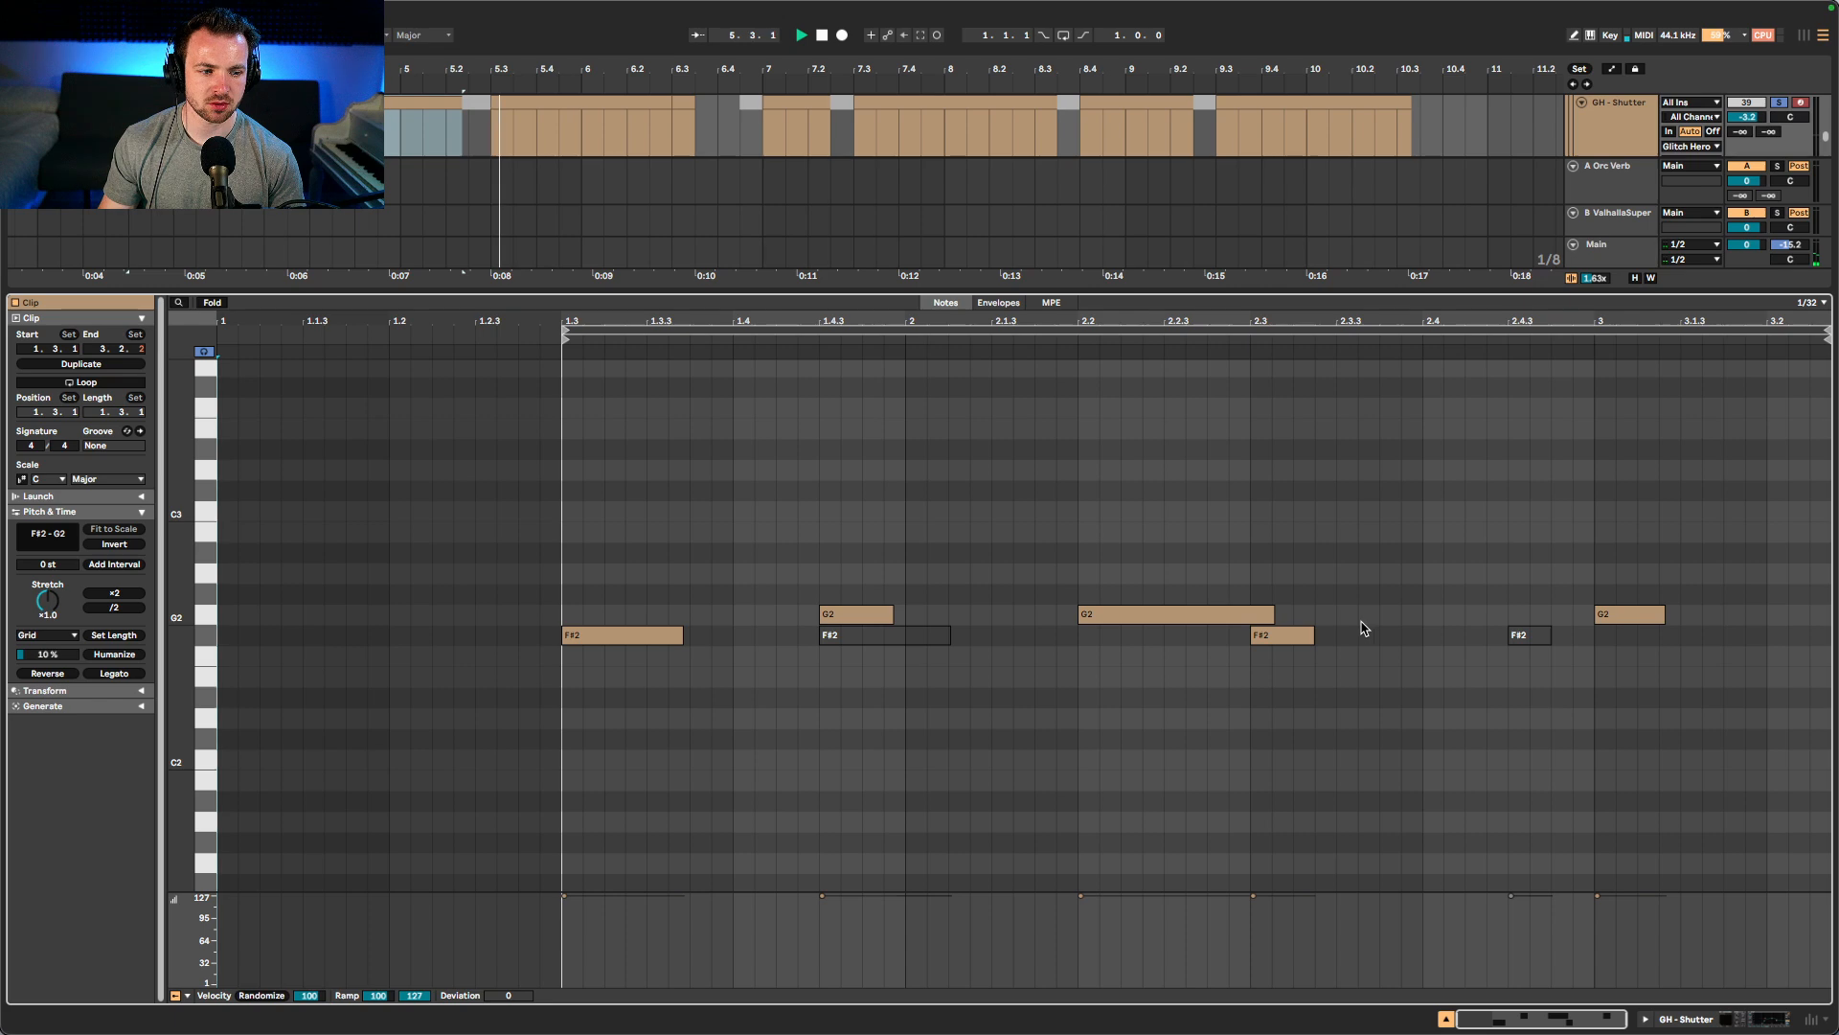
key("shift+Tab")
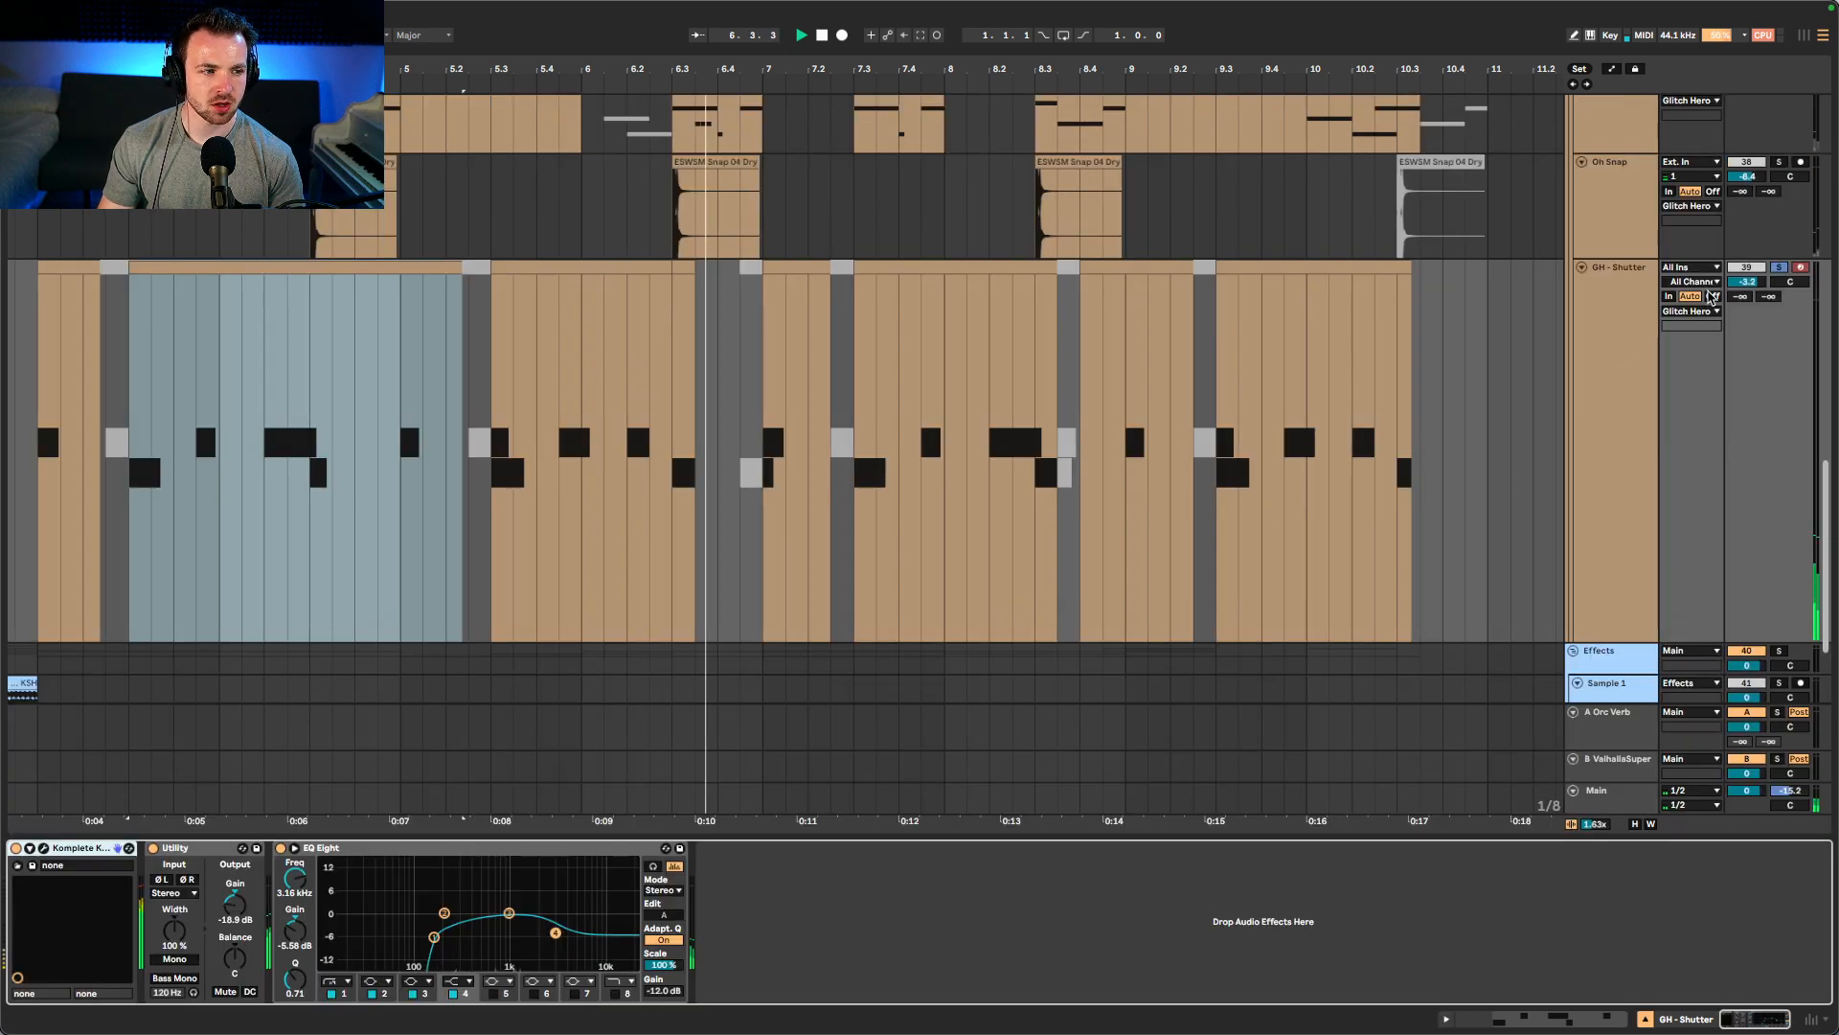
key("space")
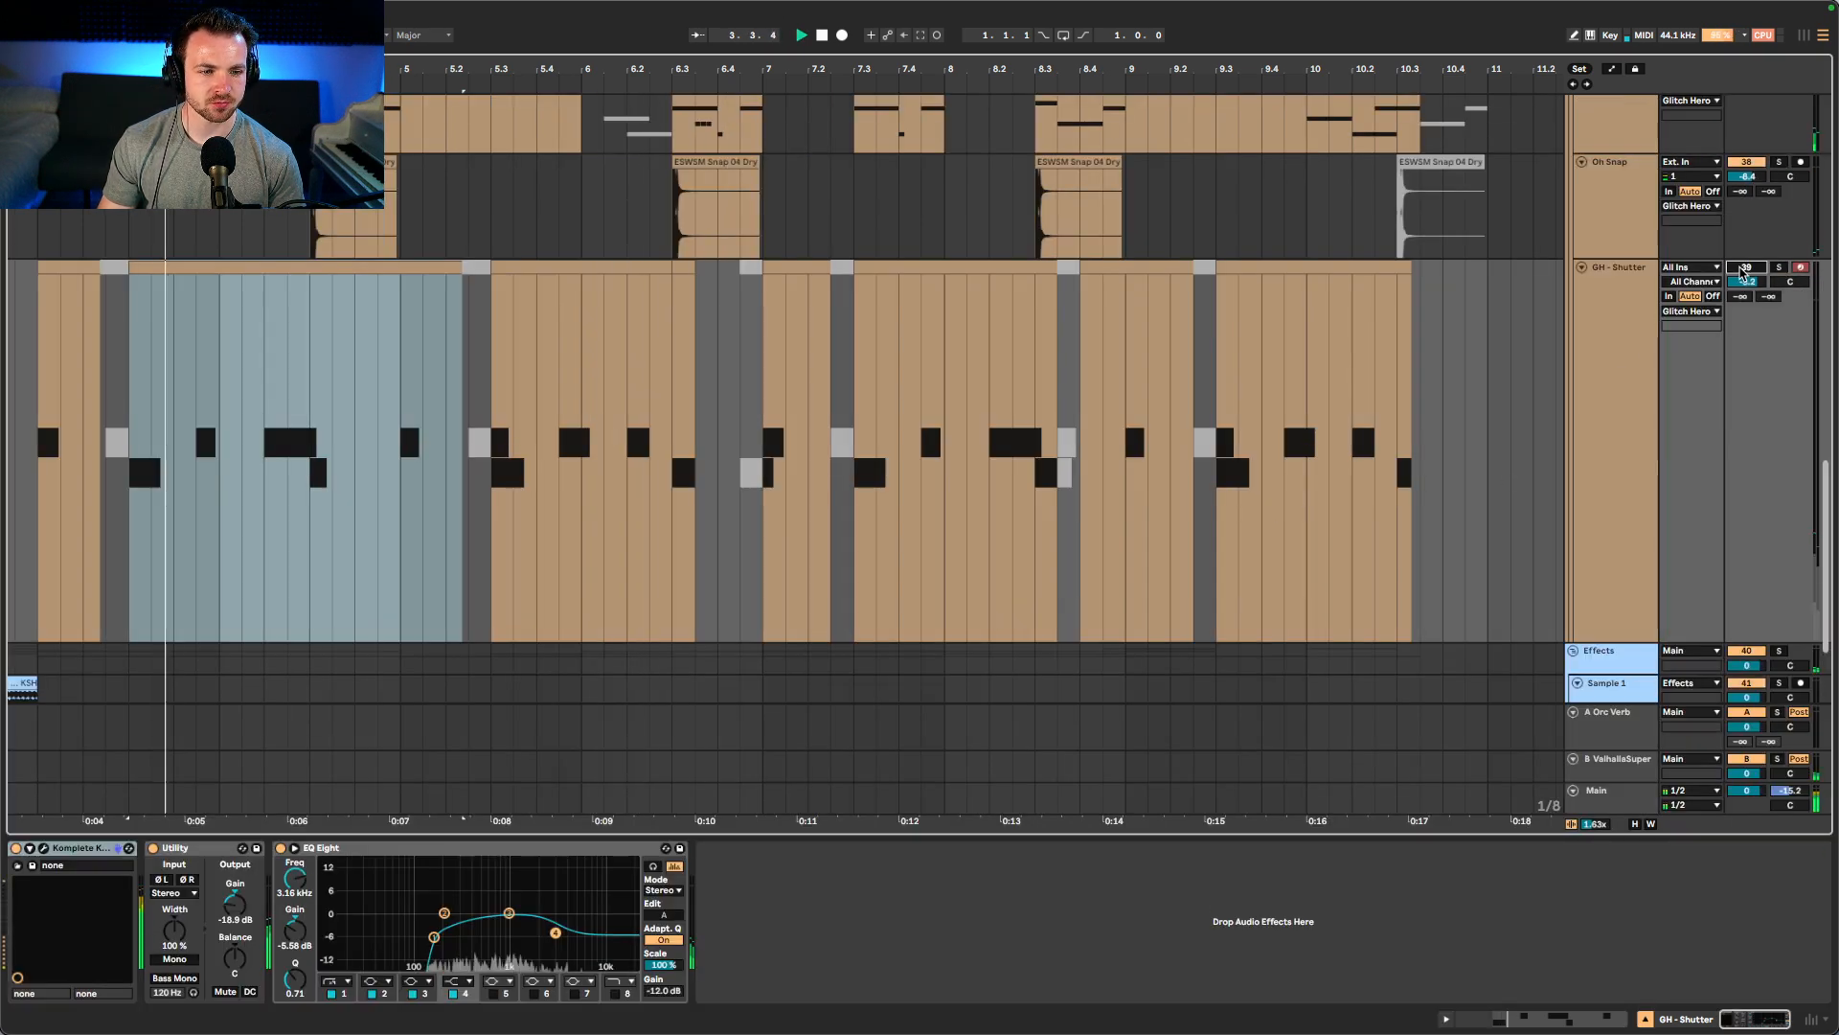
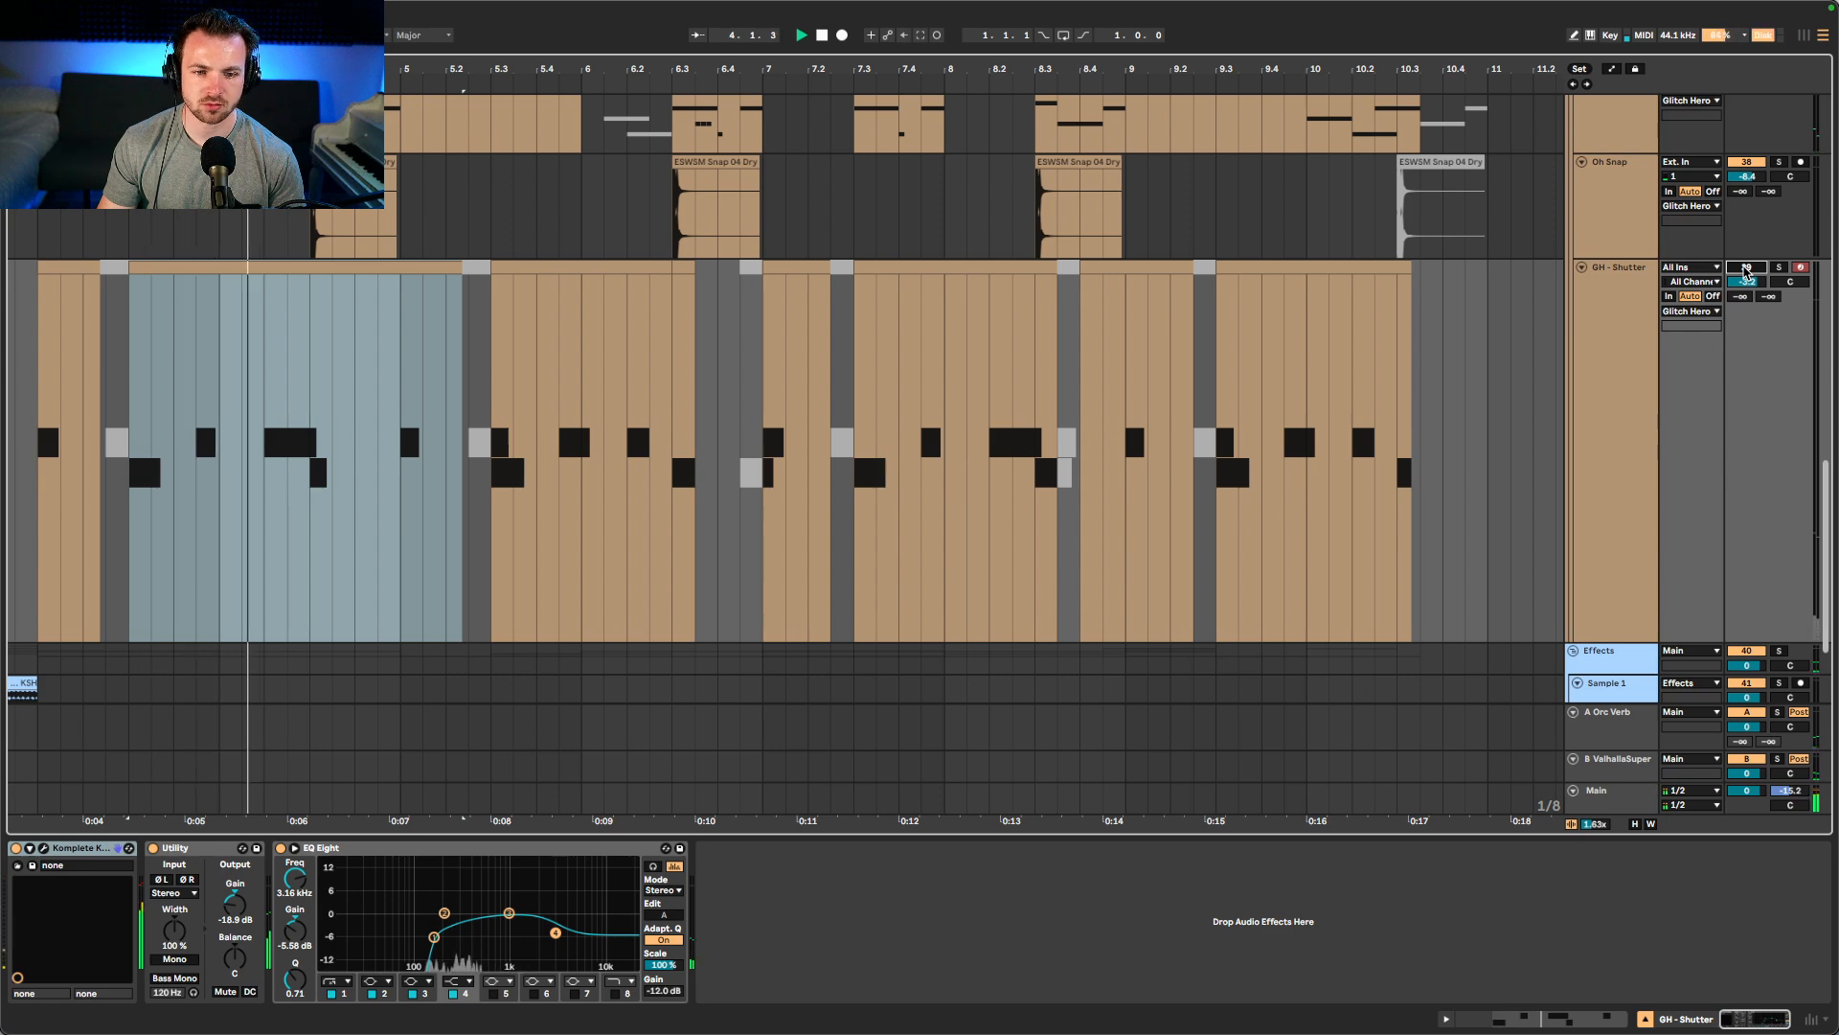
- Play the passage from just before the first GH - Shutter clip with the track muted and unmuted, and set its volume to -7.1 dB
scroll(250, 525, "left", 4)
key("space")
left_click(208, 481)
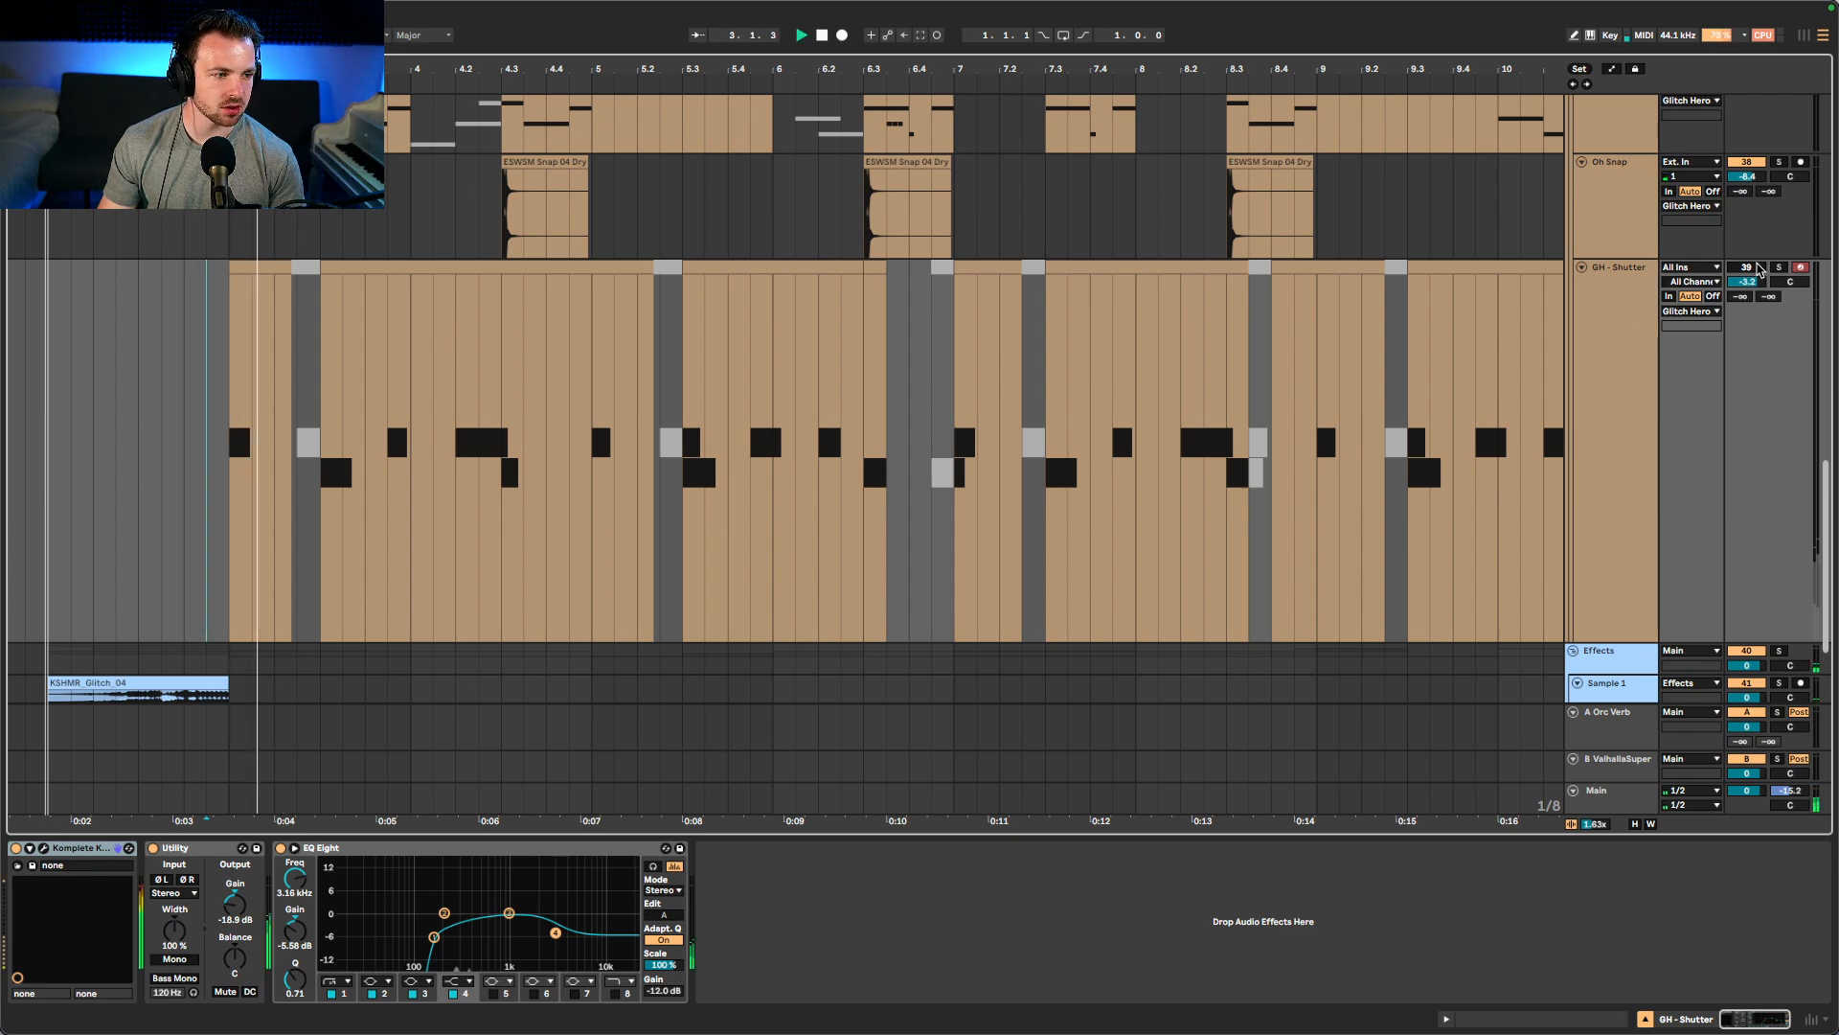
key("space")
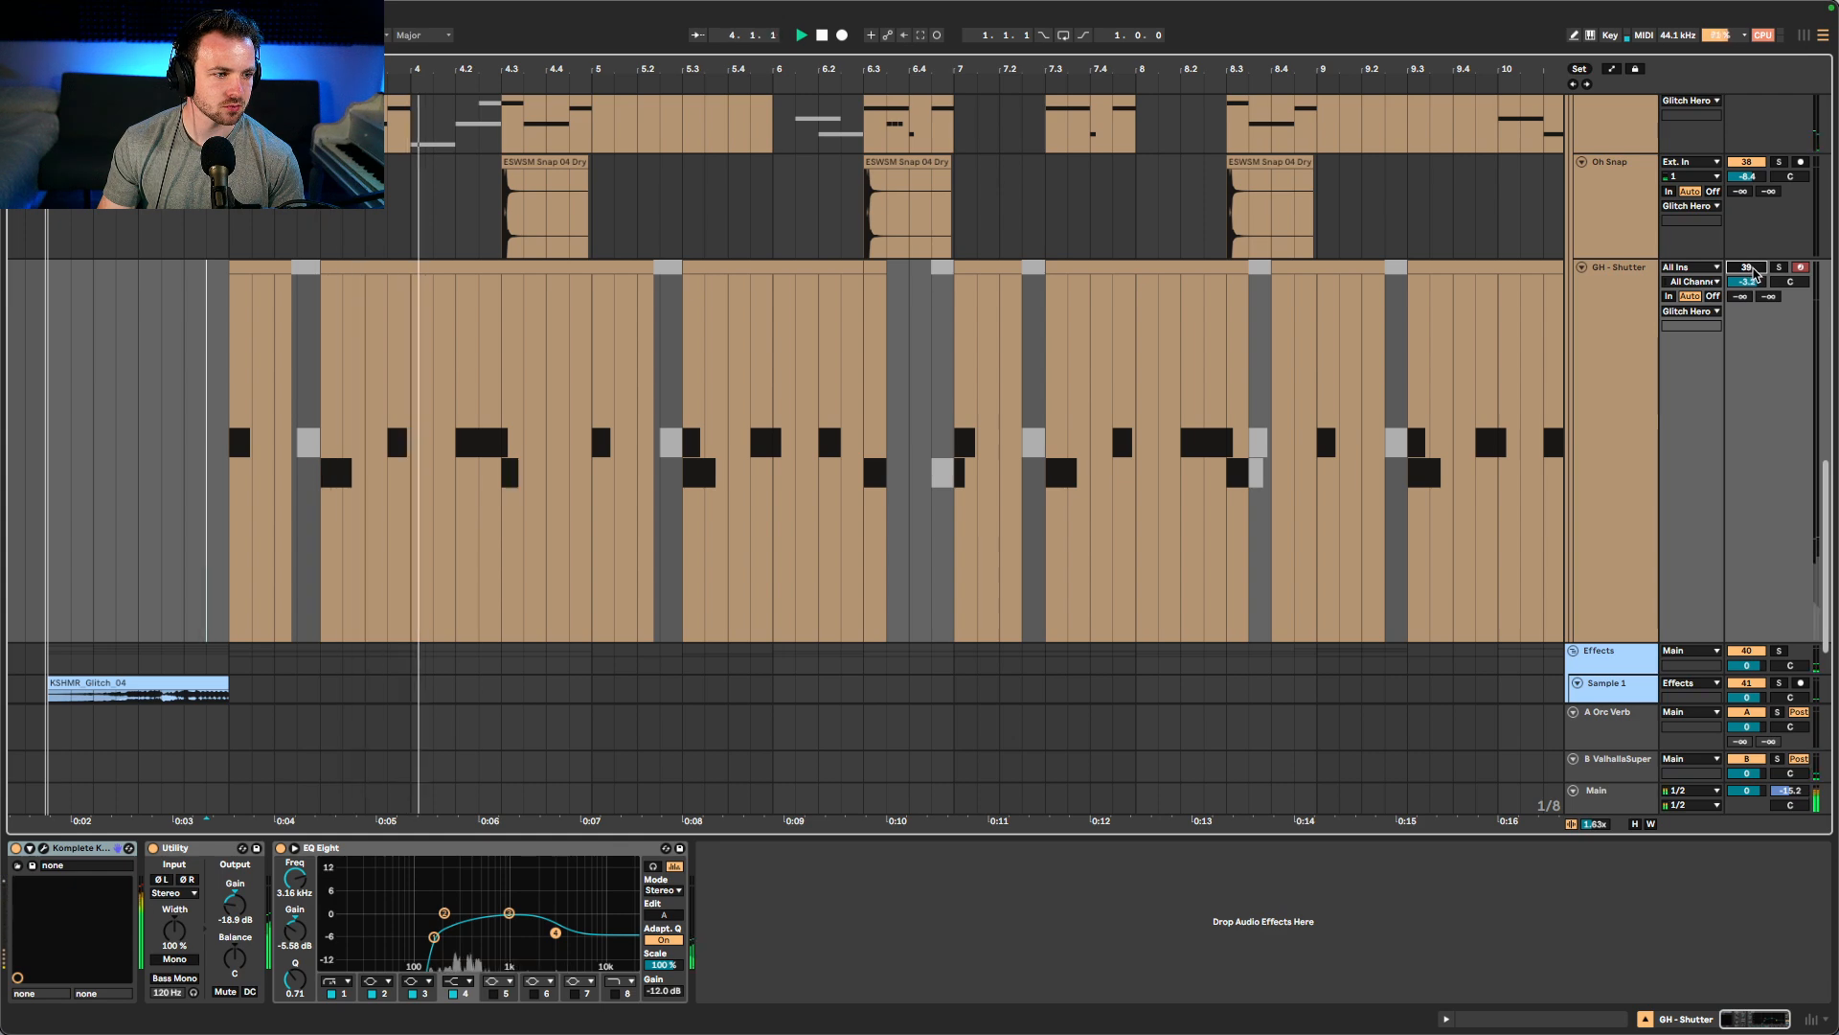
left_click(1756, 268)
key("space")
key("space")
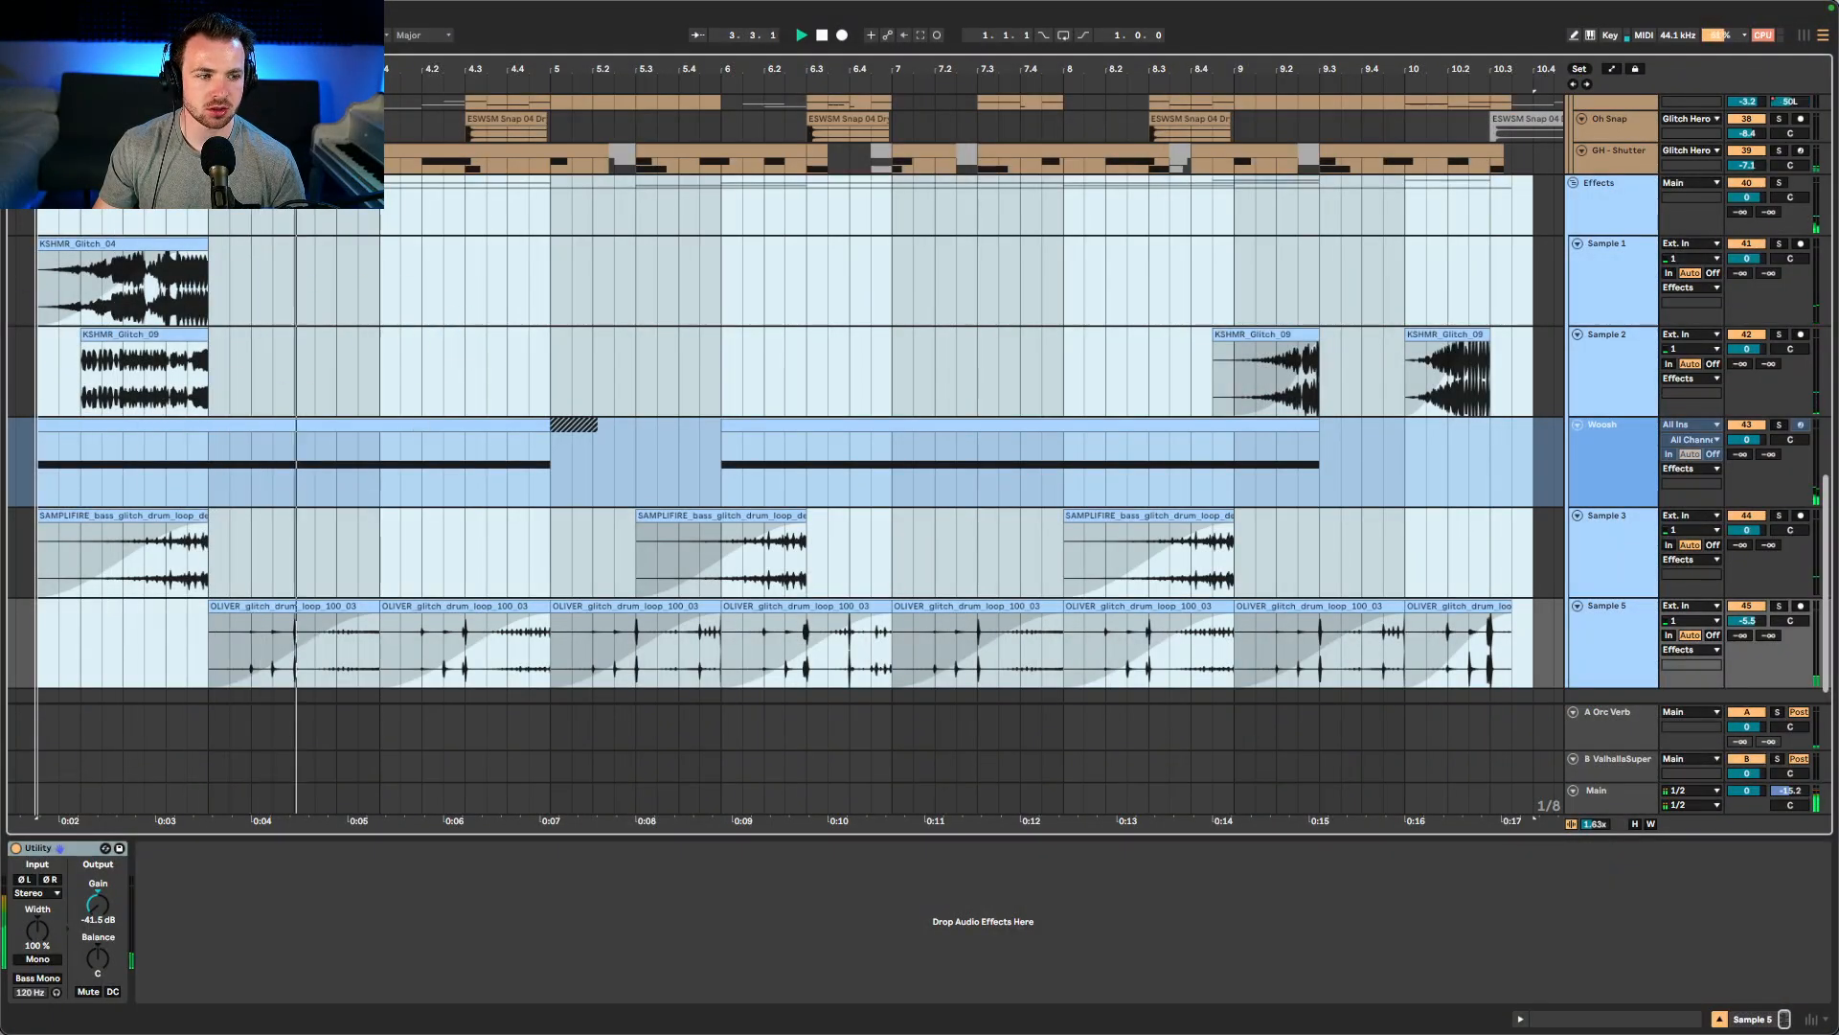
- Play the Effects group in solo and lower the Sample 5 track's volume to -6.1 dB
key("space")
left_click(1647, 217)
key("s")
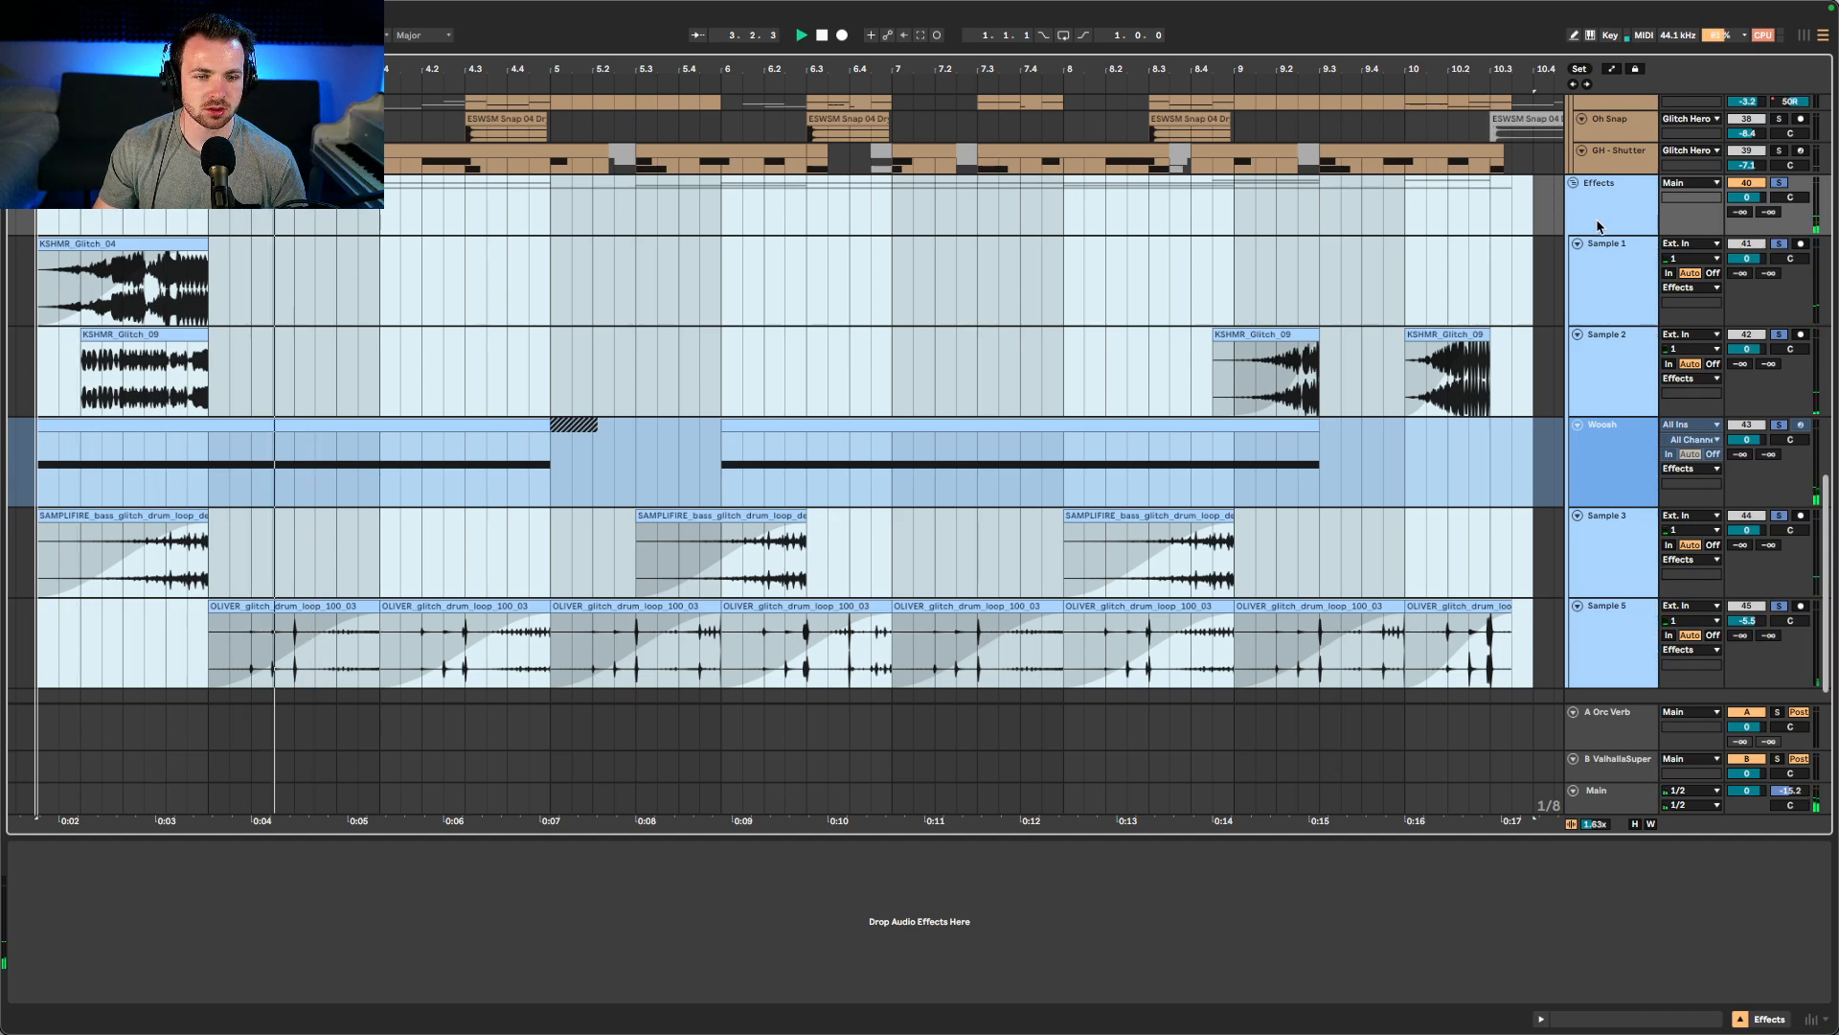
left_click(673, 406)
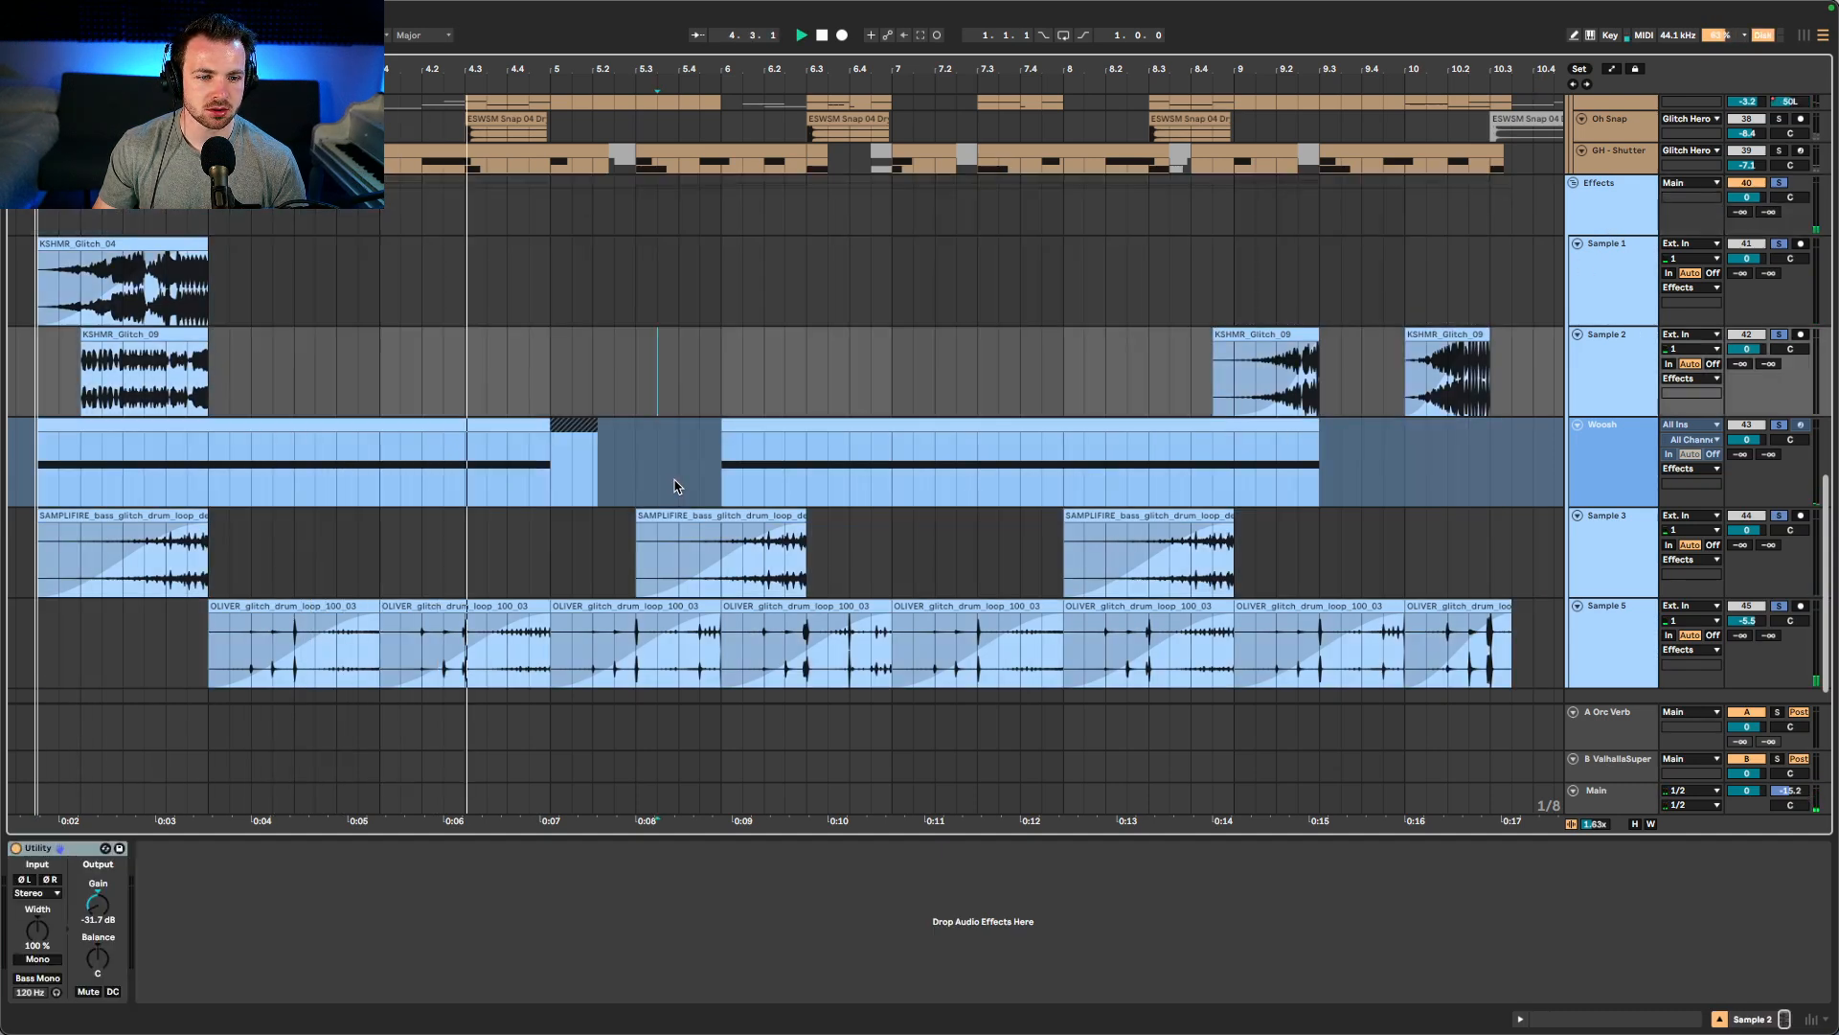
left_click(677, 485)
left_click(1739, 640)
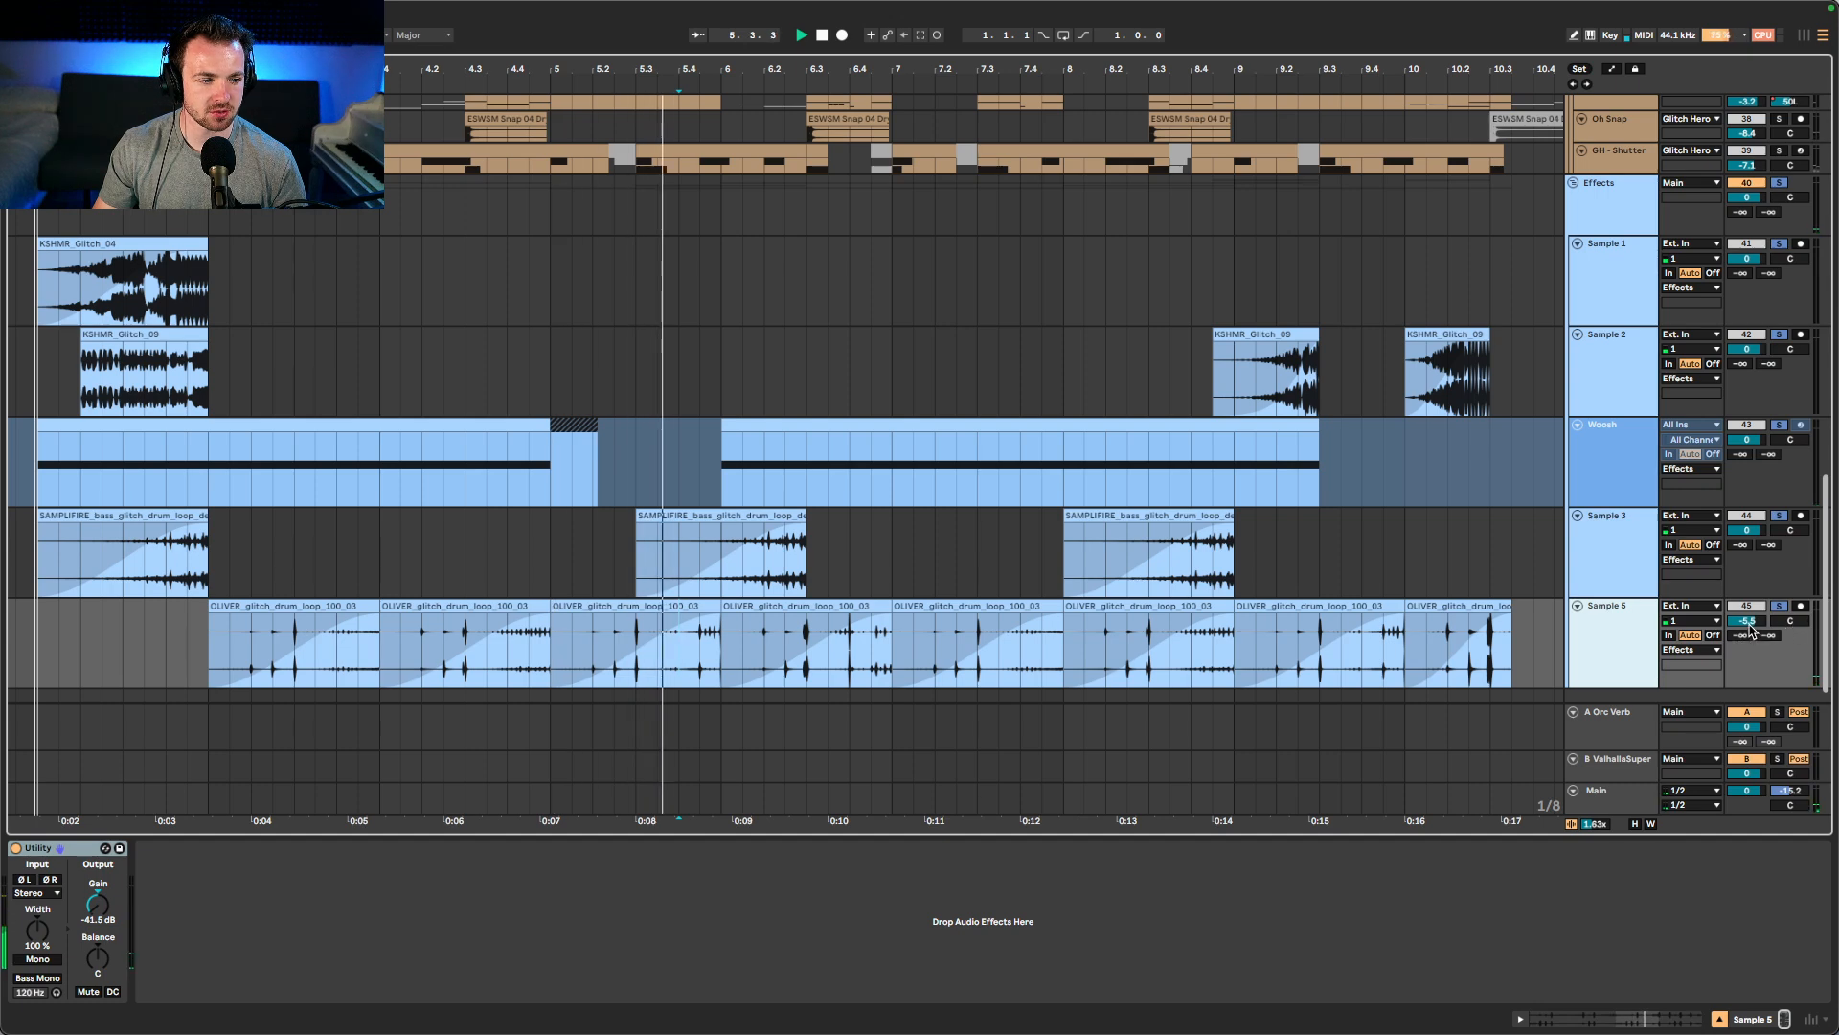
left_click_drag(1746, 621, 1746, 626)
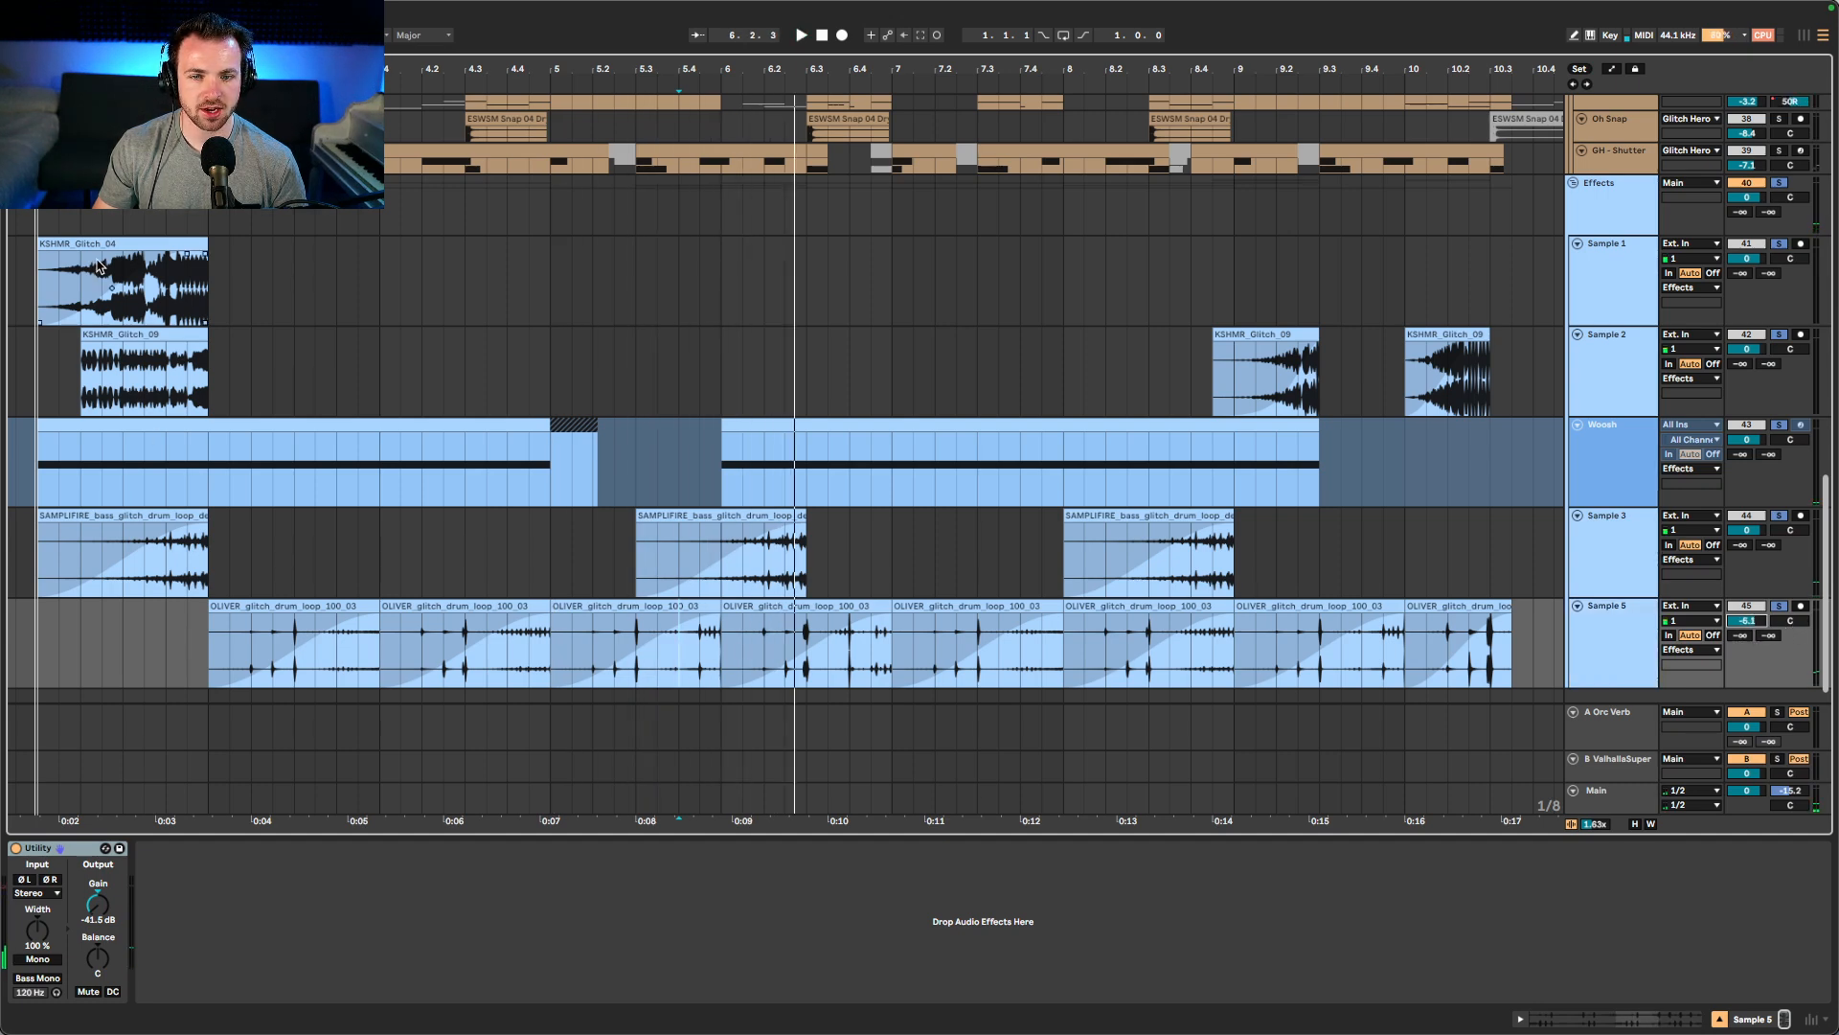
- Solo the Sample 1 track, play it and inspect the KSHMR_Glitch_04 clip's waveform in the clip editor
left_click(316, 274)
key("space")
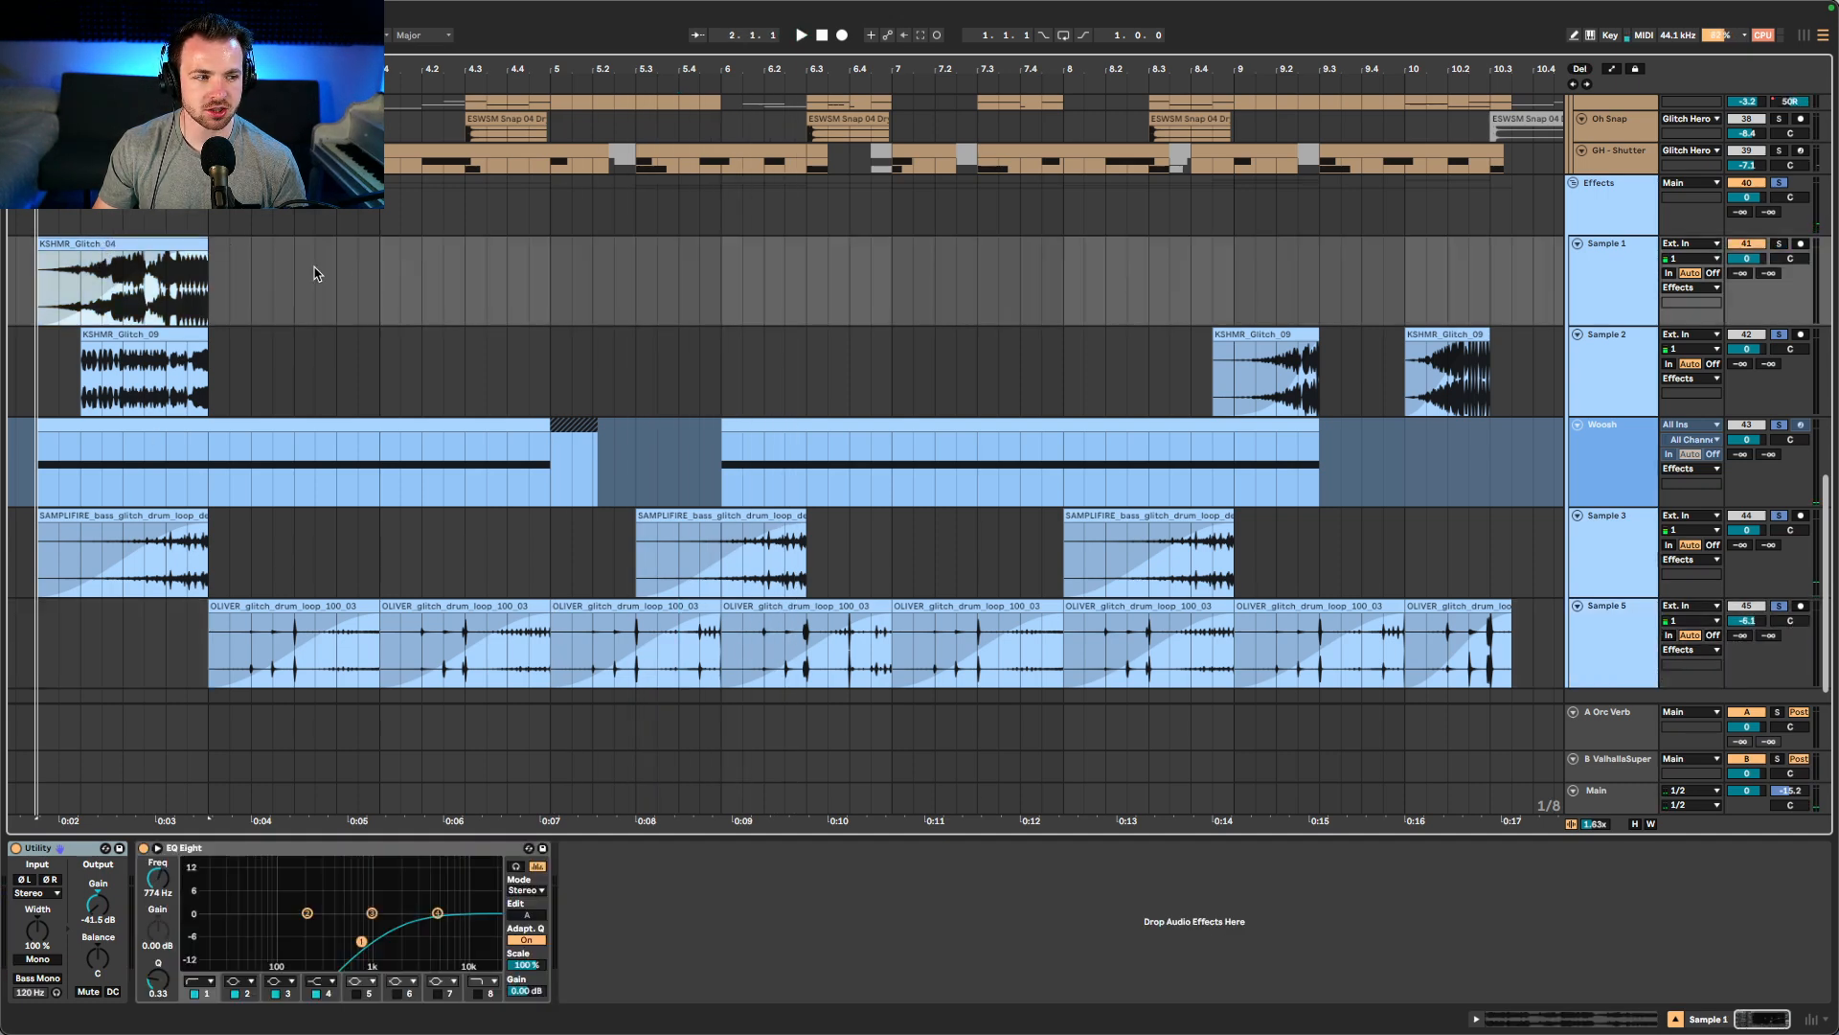
left_click(1780, 244)
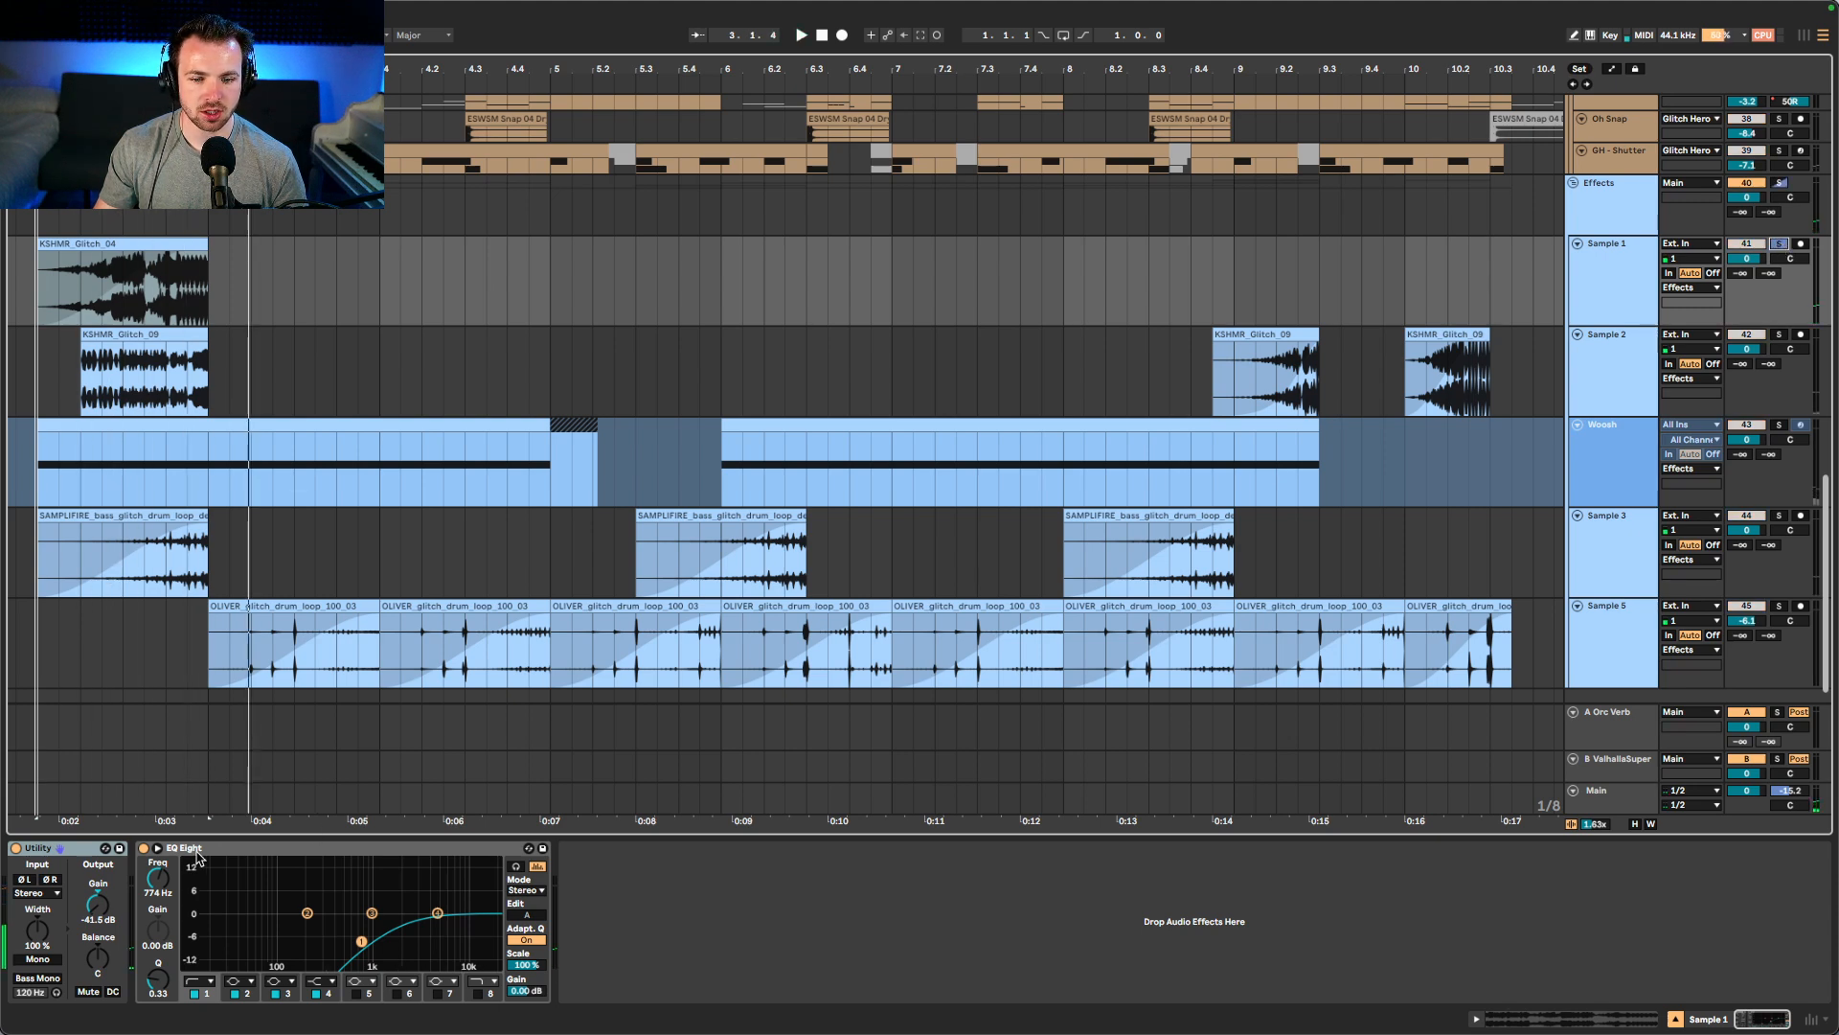
key("shift+Tab")
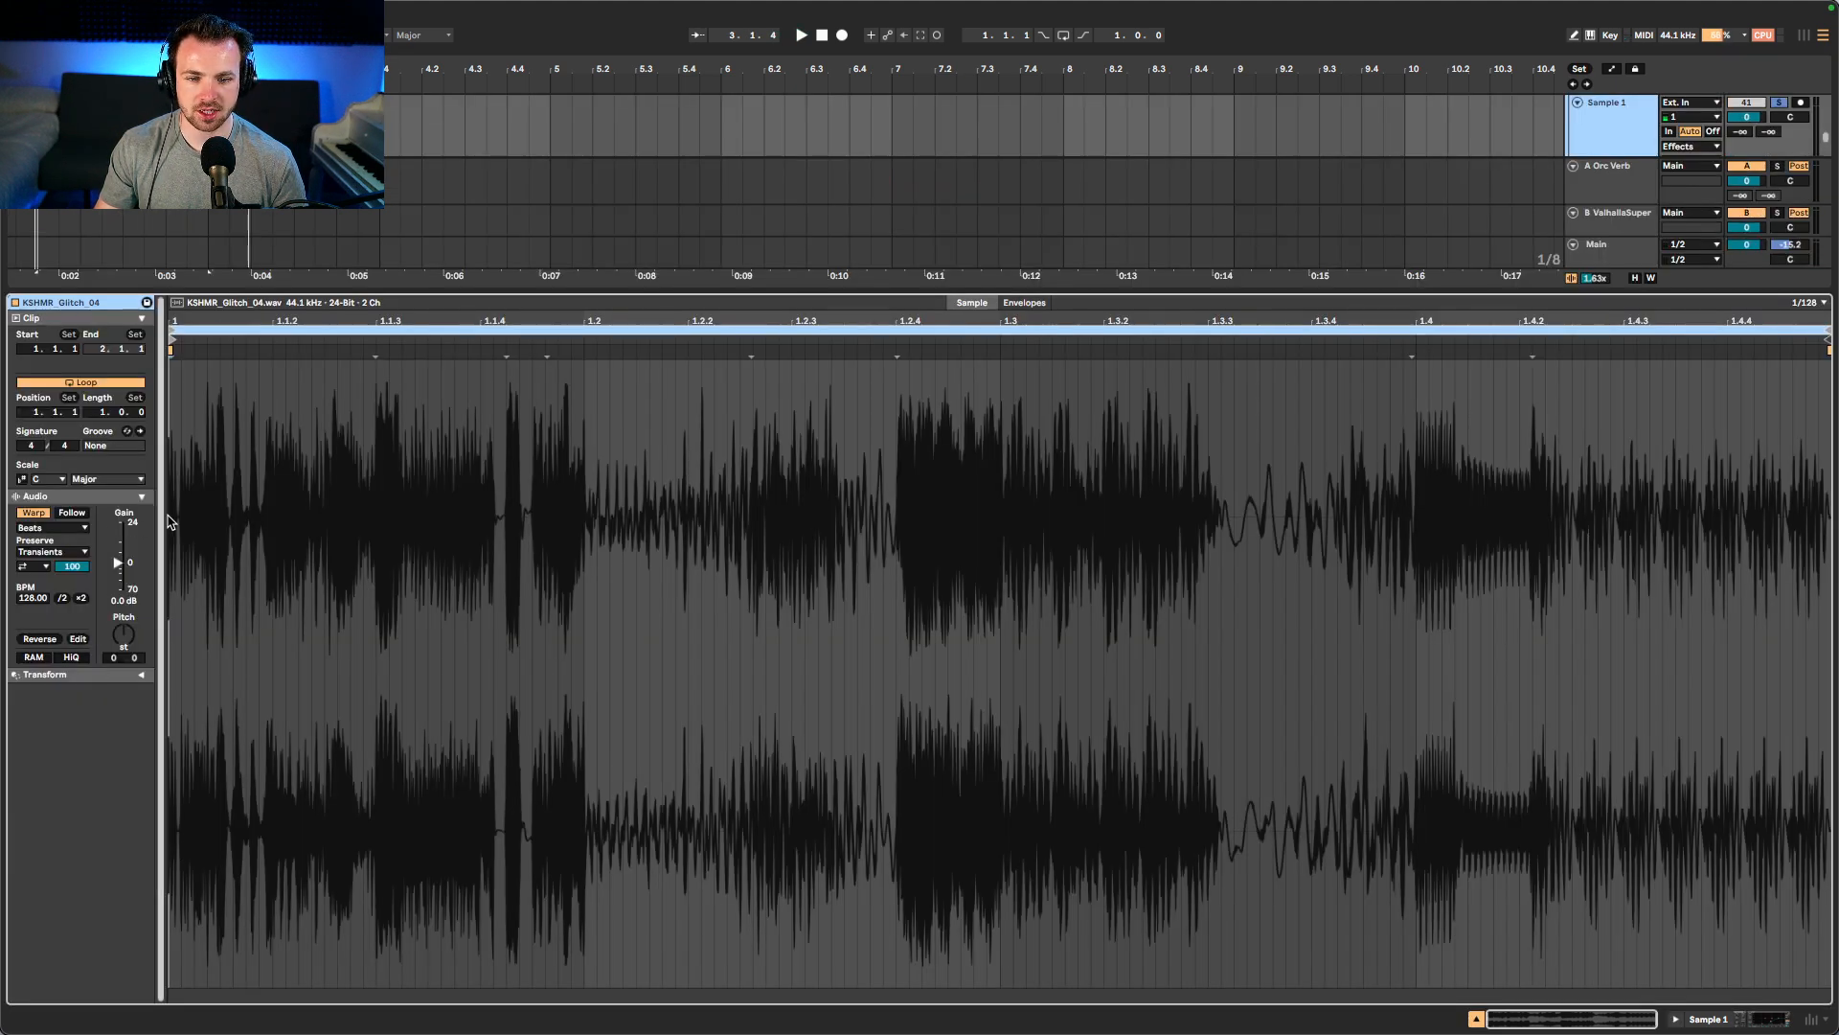
key("shift+Tab")
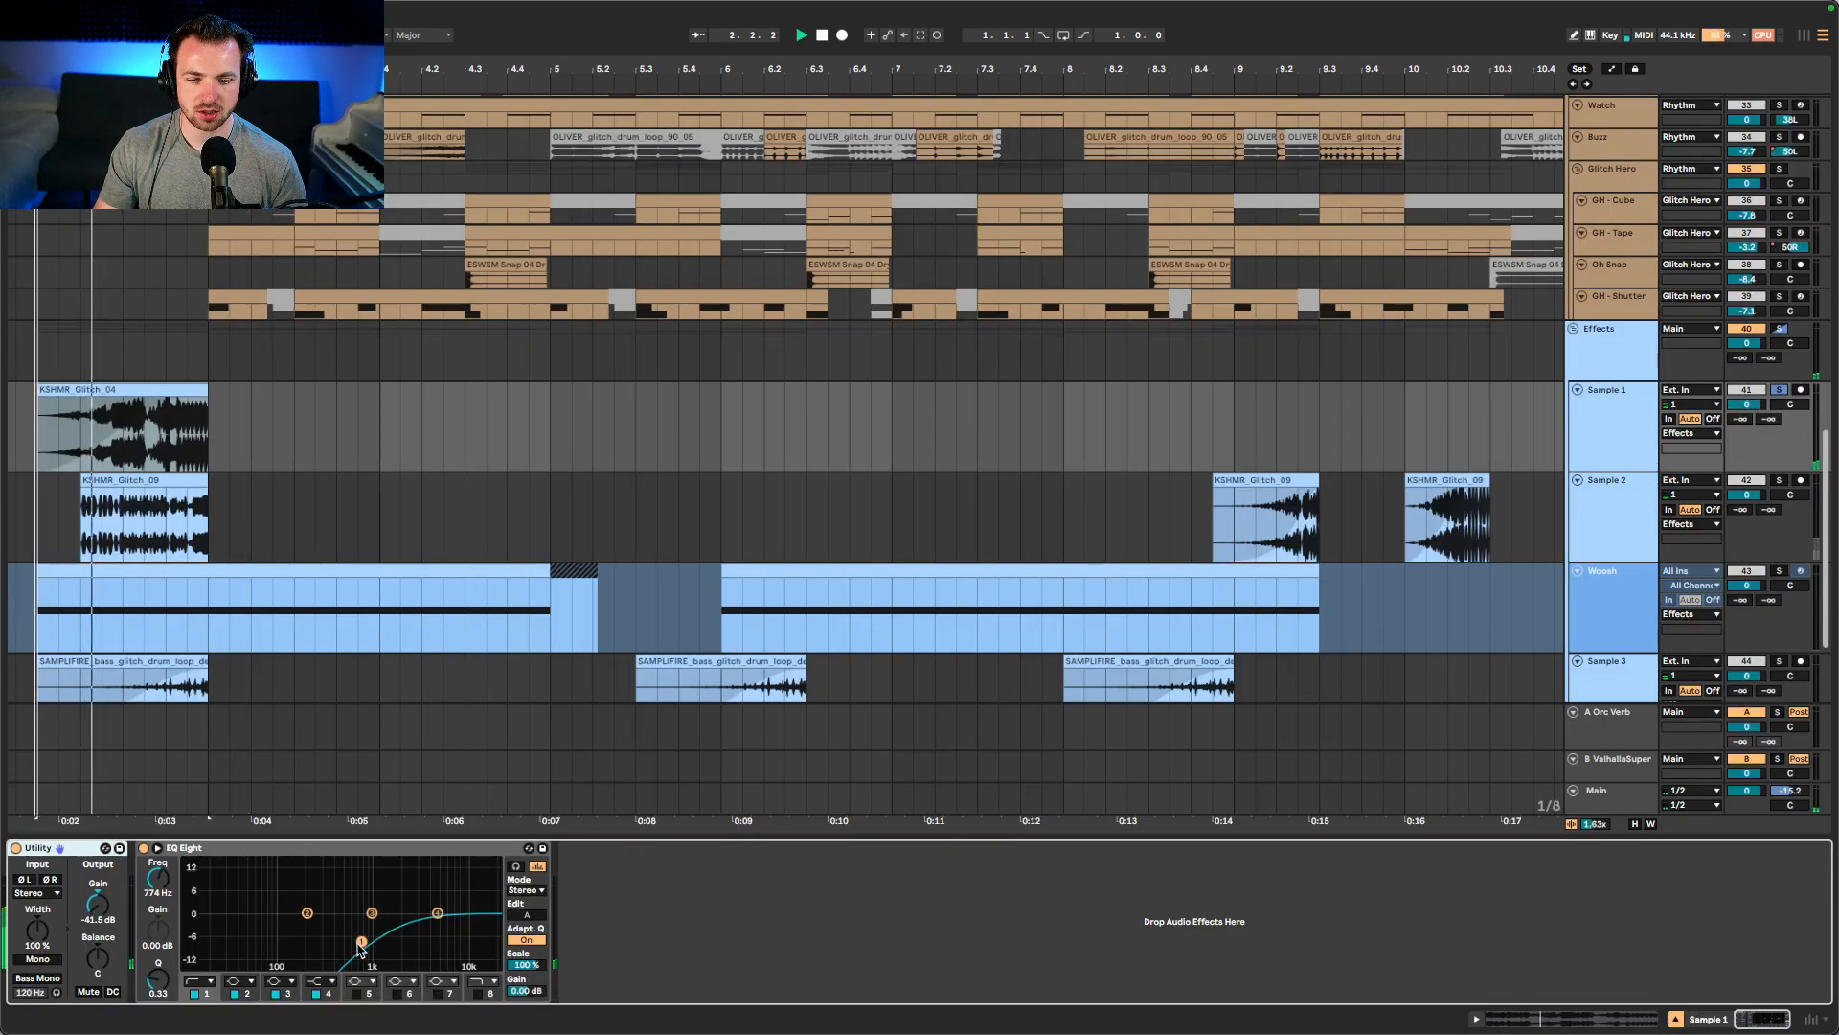
- Compare Sample 1 with and without the EQ Eight low cut, and lower the cut frequency to about 495 Hz
left_click(195, 993)
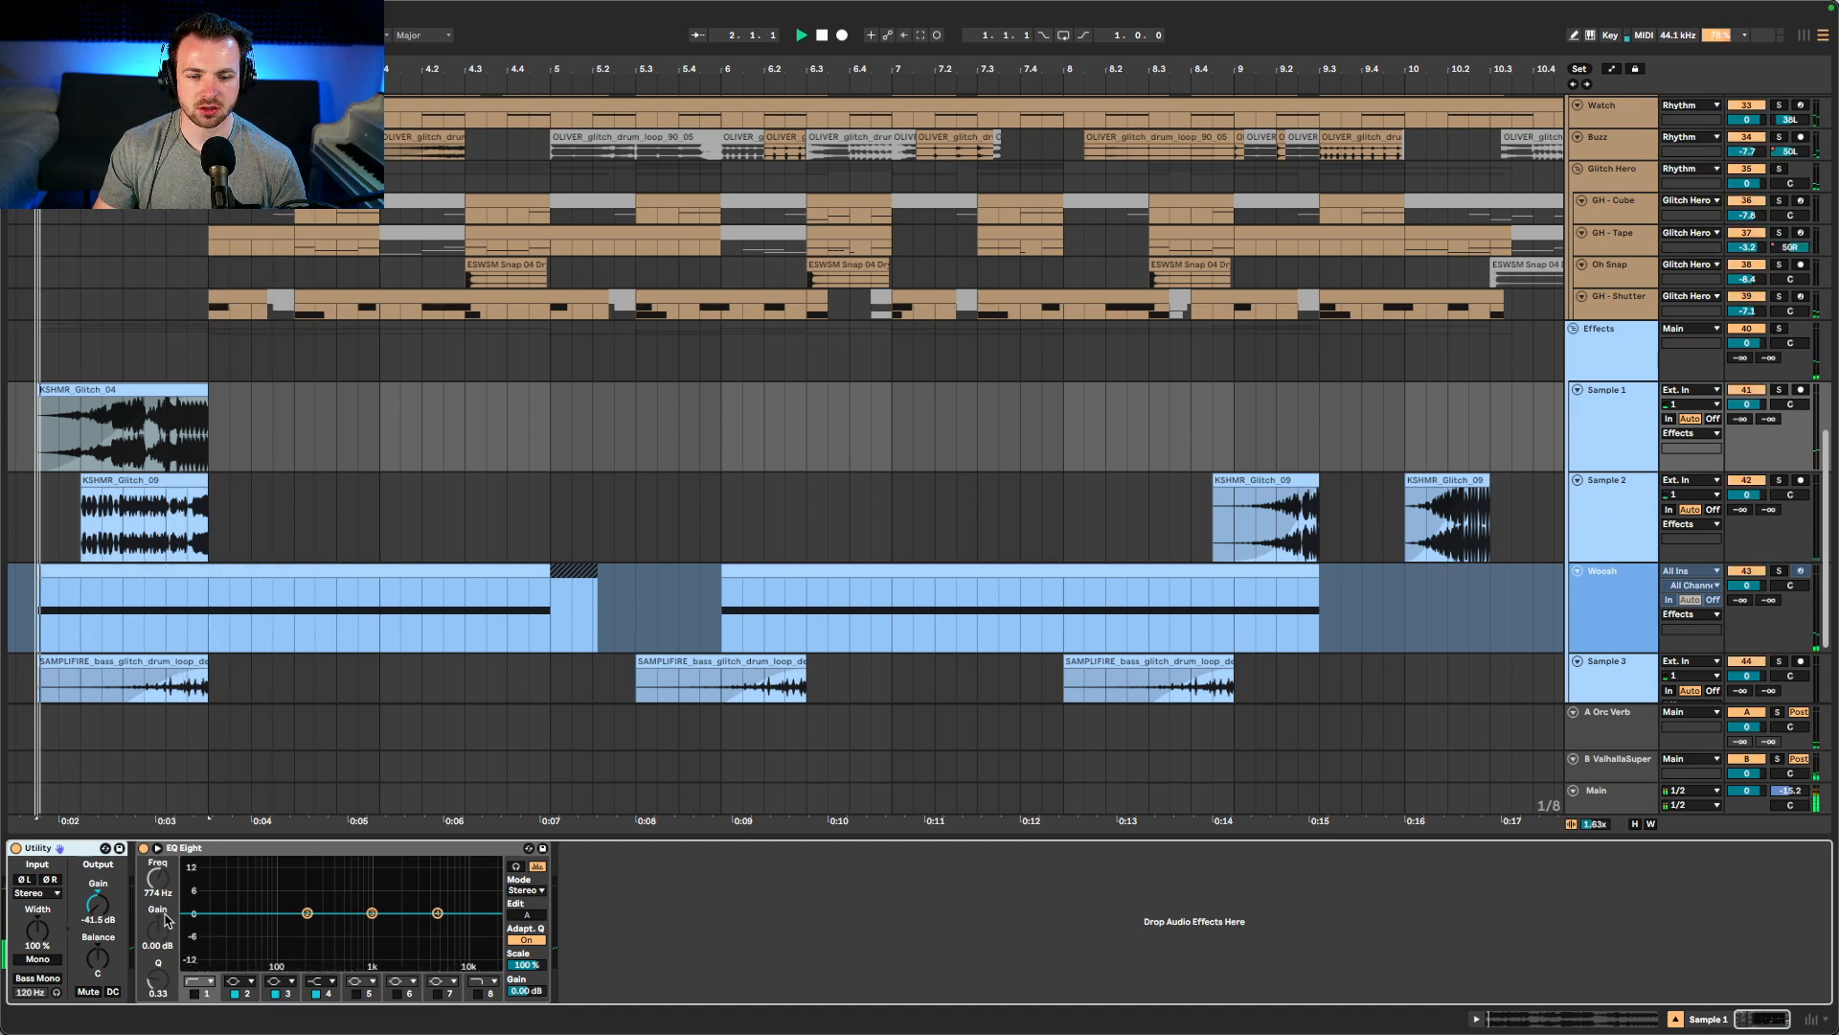
left_click(194, 993)
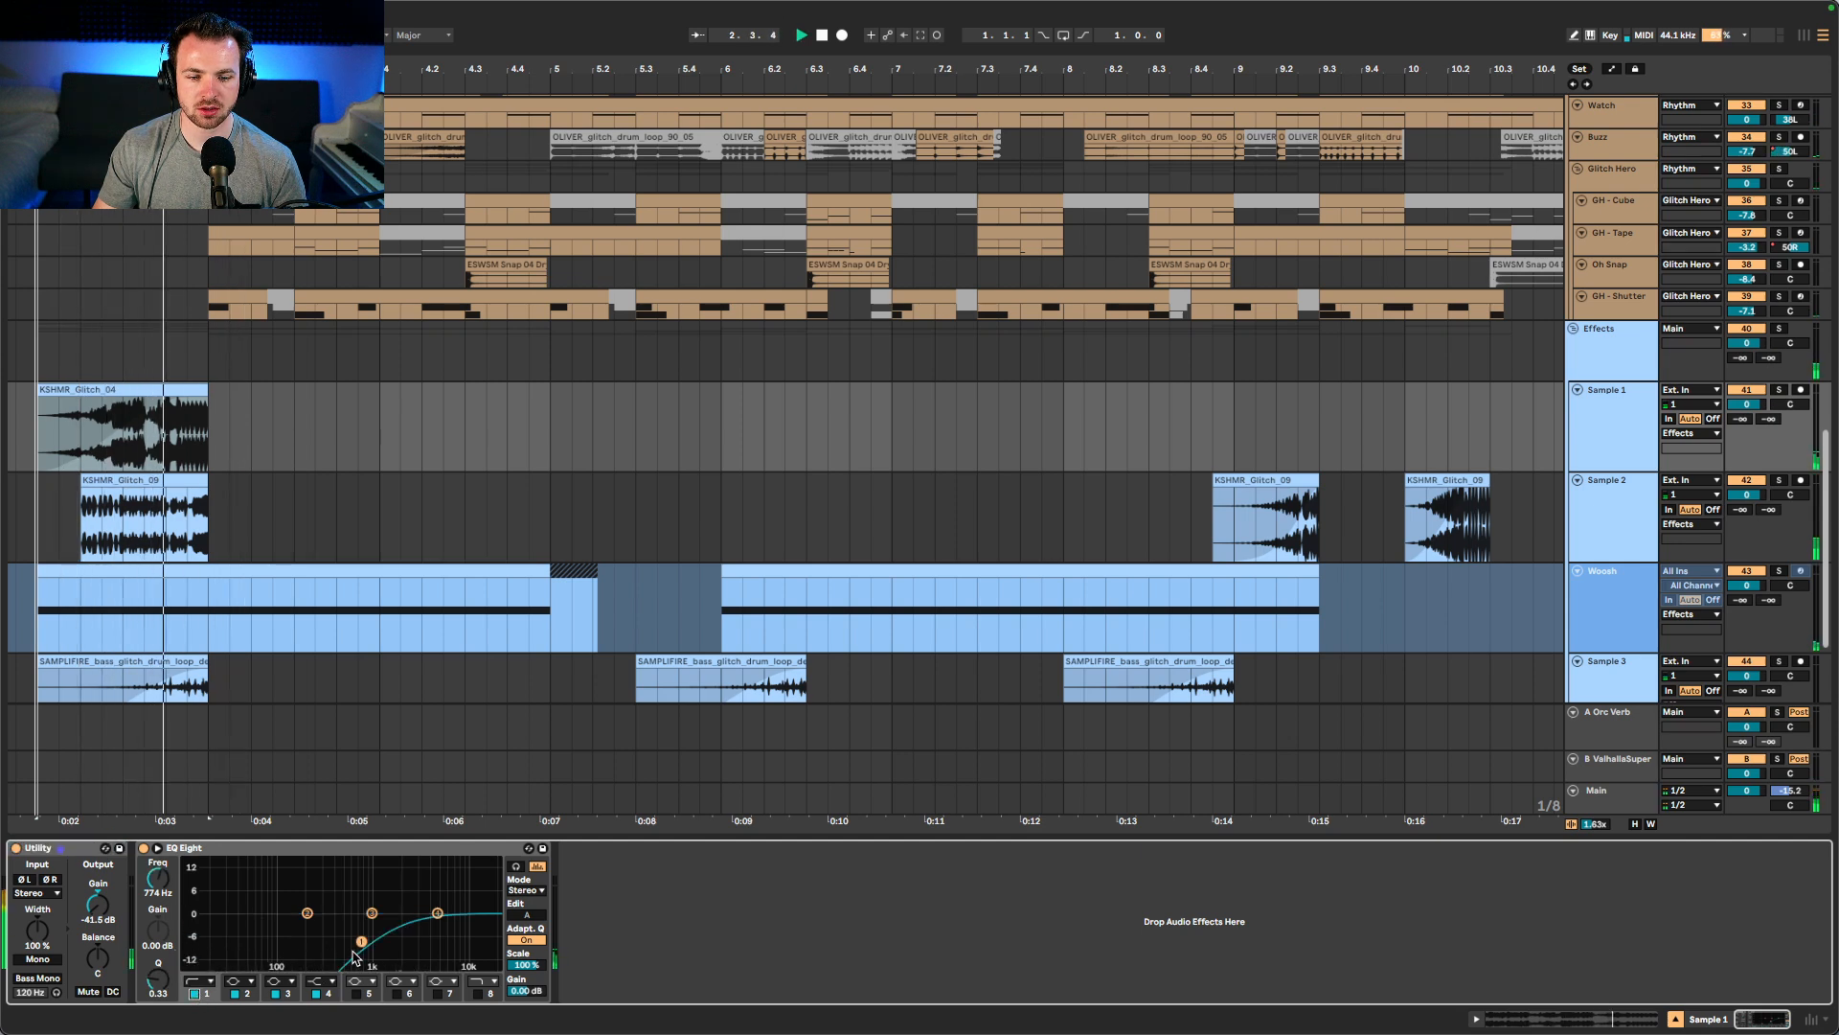
left_click_drag(352, 941, 344, 943)
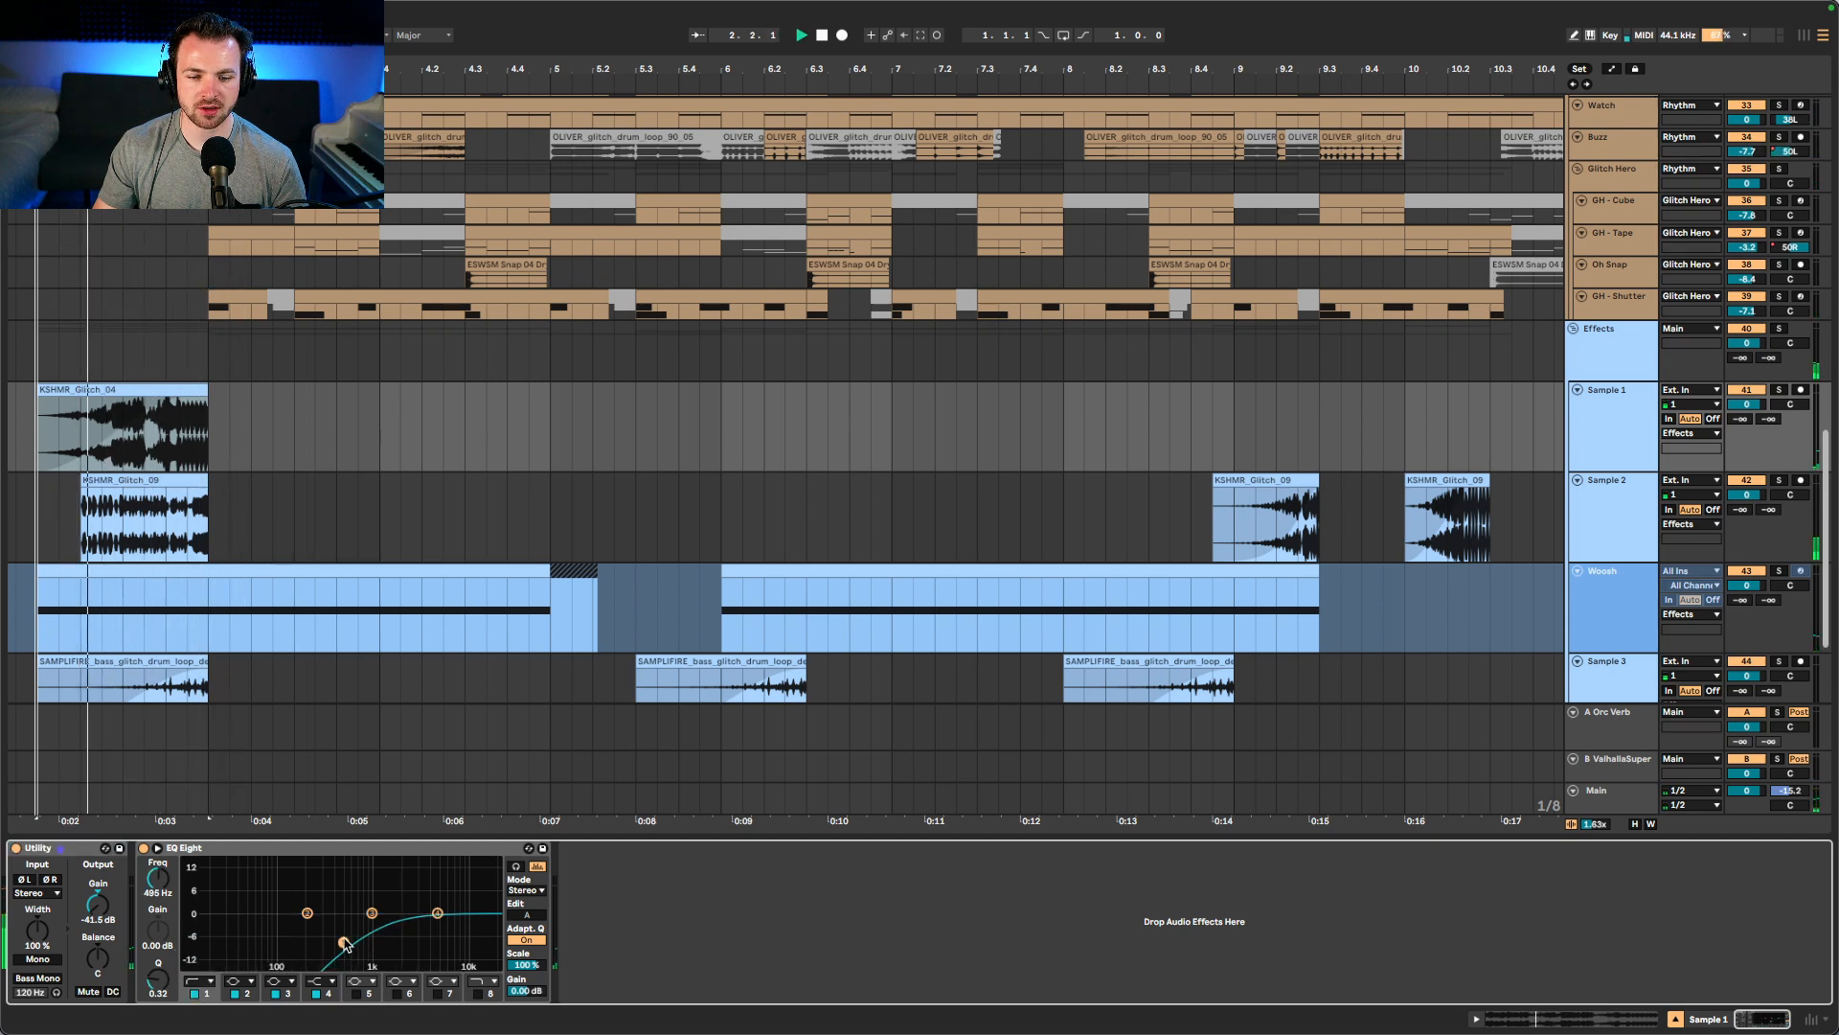
- Solo Sample 2, show the track panning automation for Sample 1 and Sample 2, and add a centred breakpoint on each just after bar 3
left_click(161, 481)
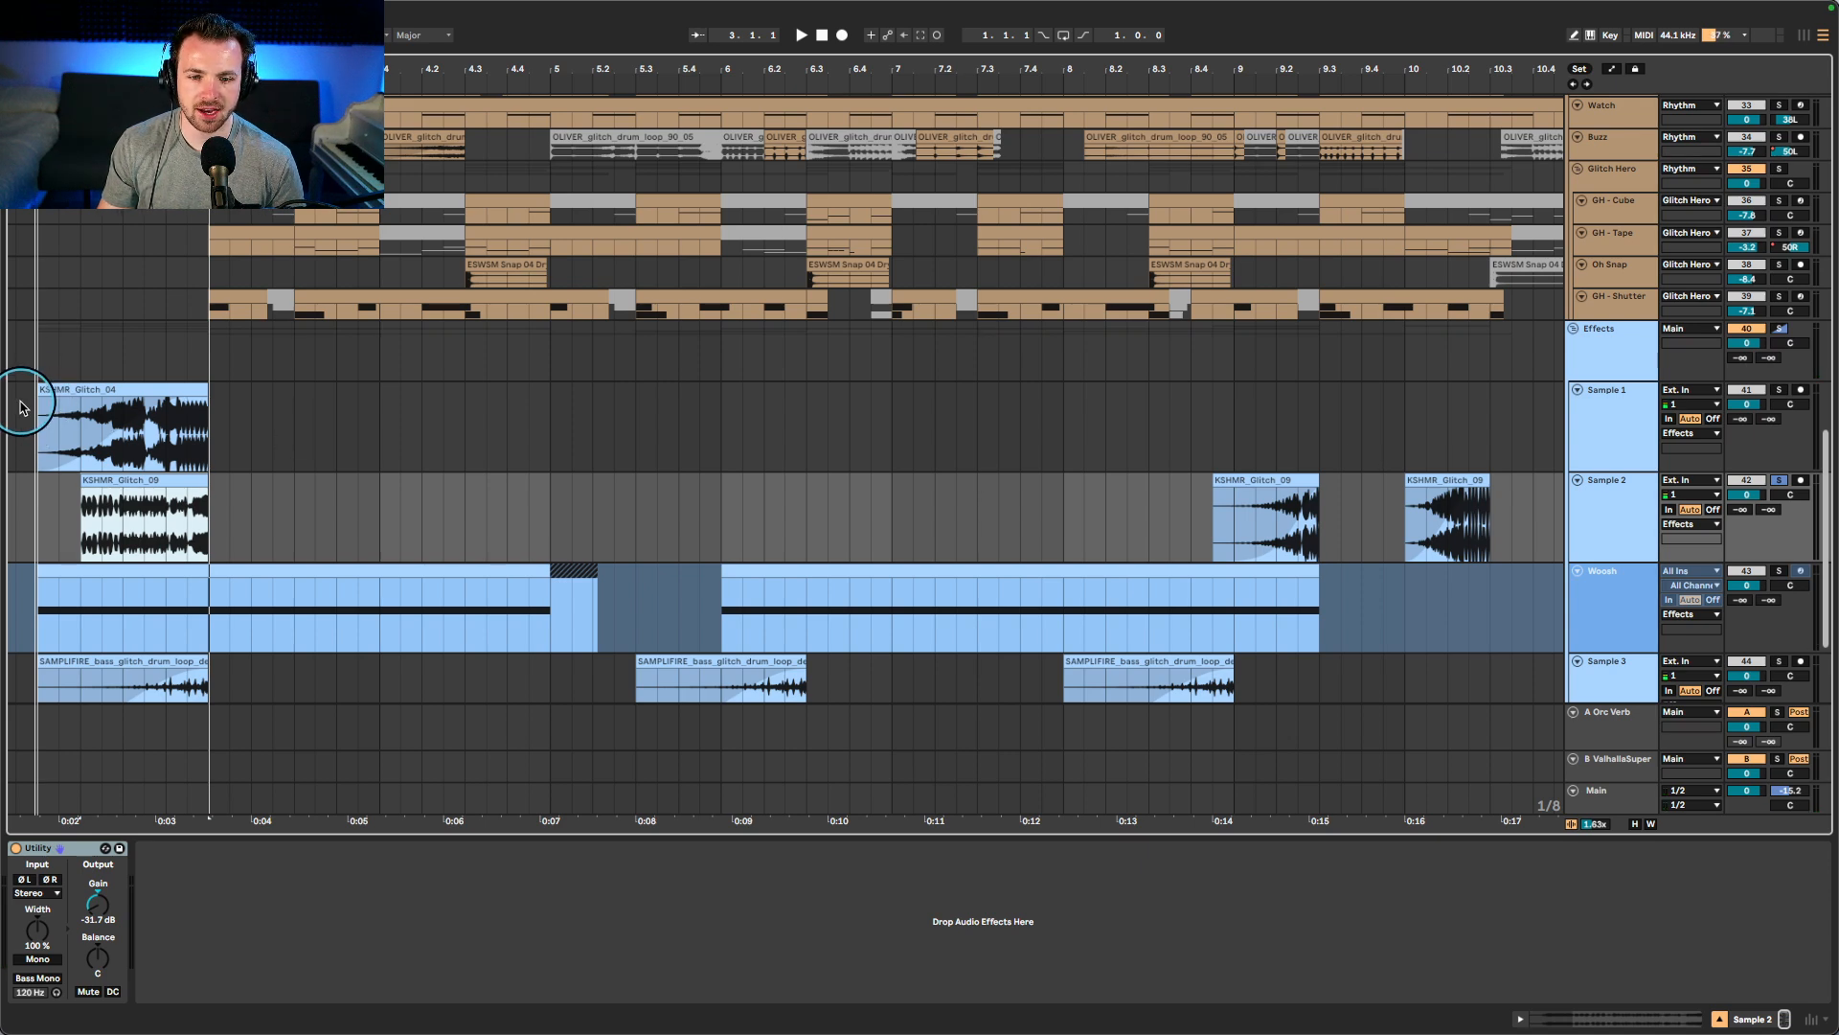
left_click_drag(25, 399, 238, 505)
key("z")
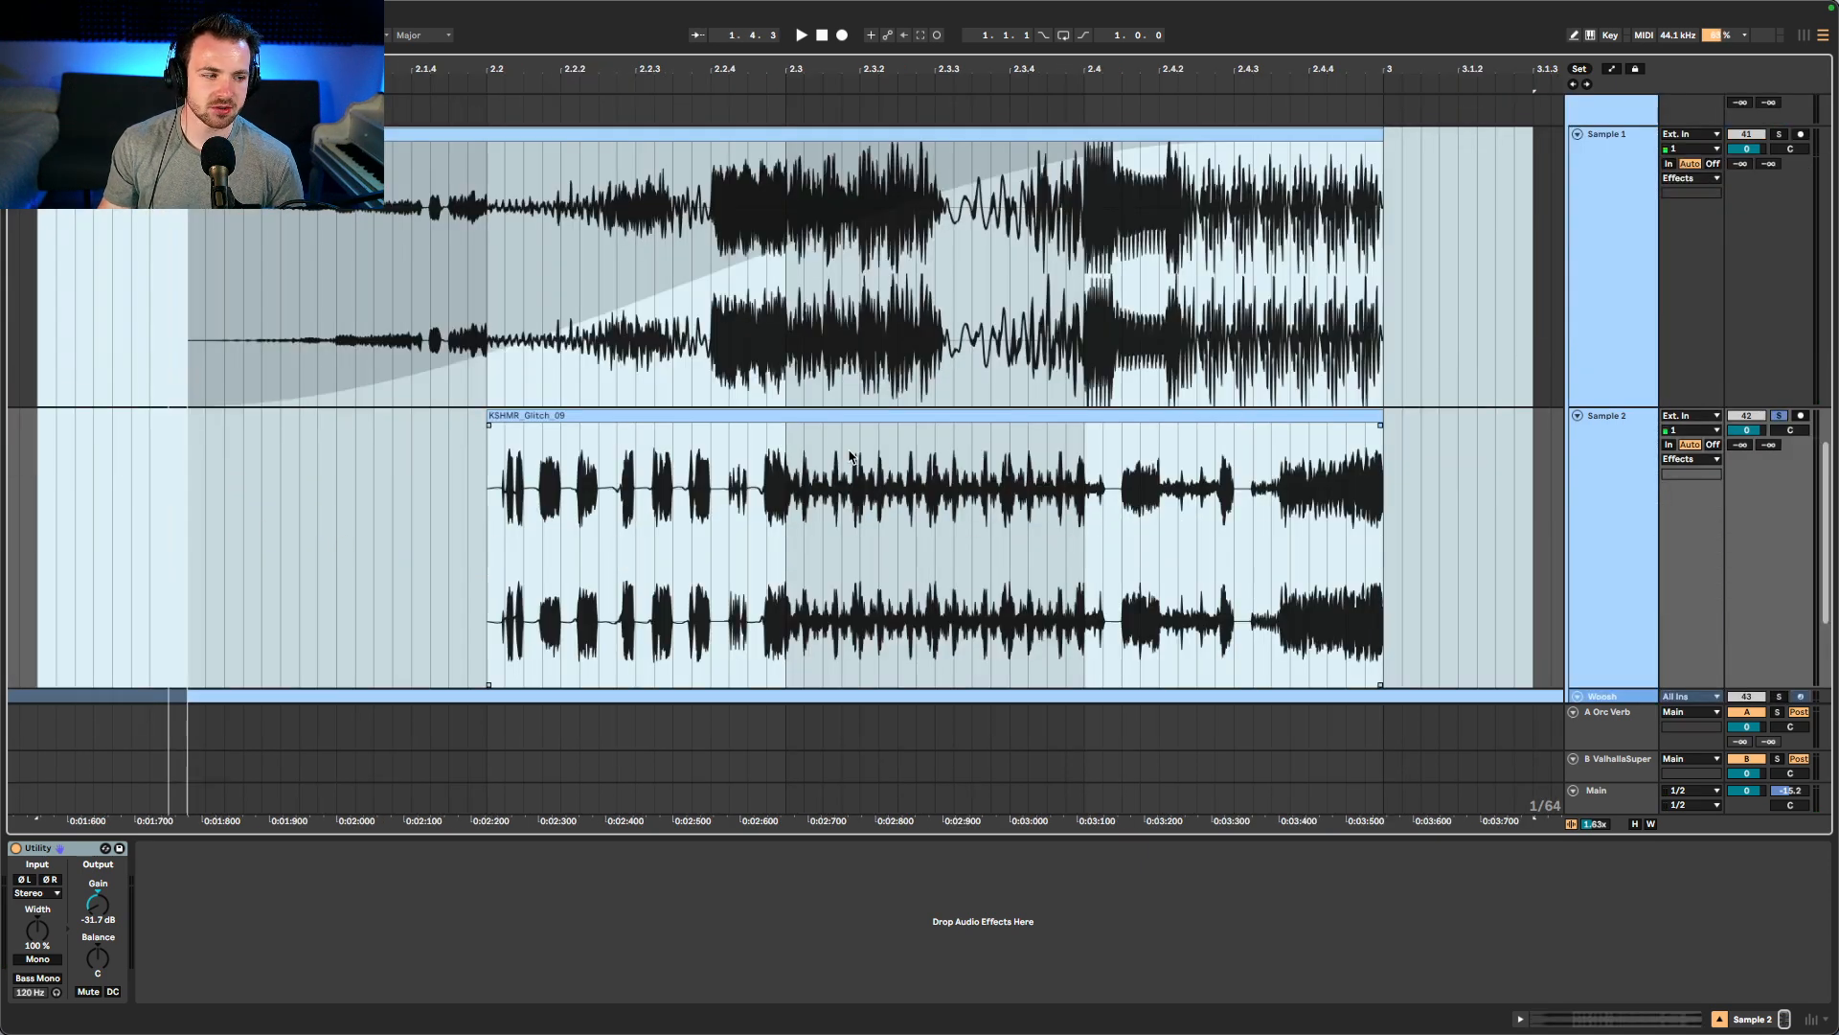
left_click(1691, 168)
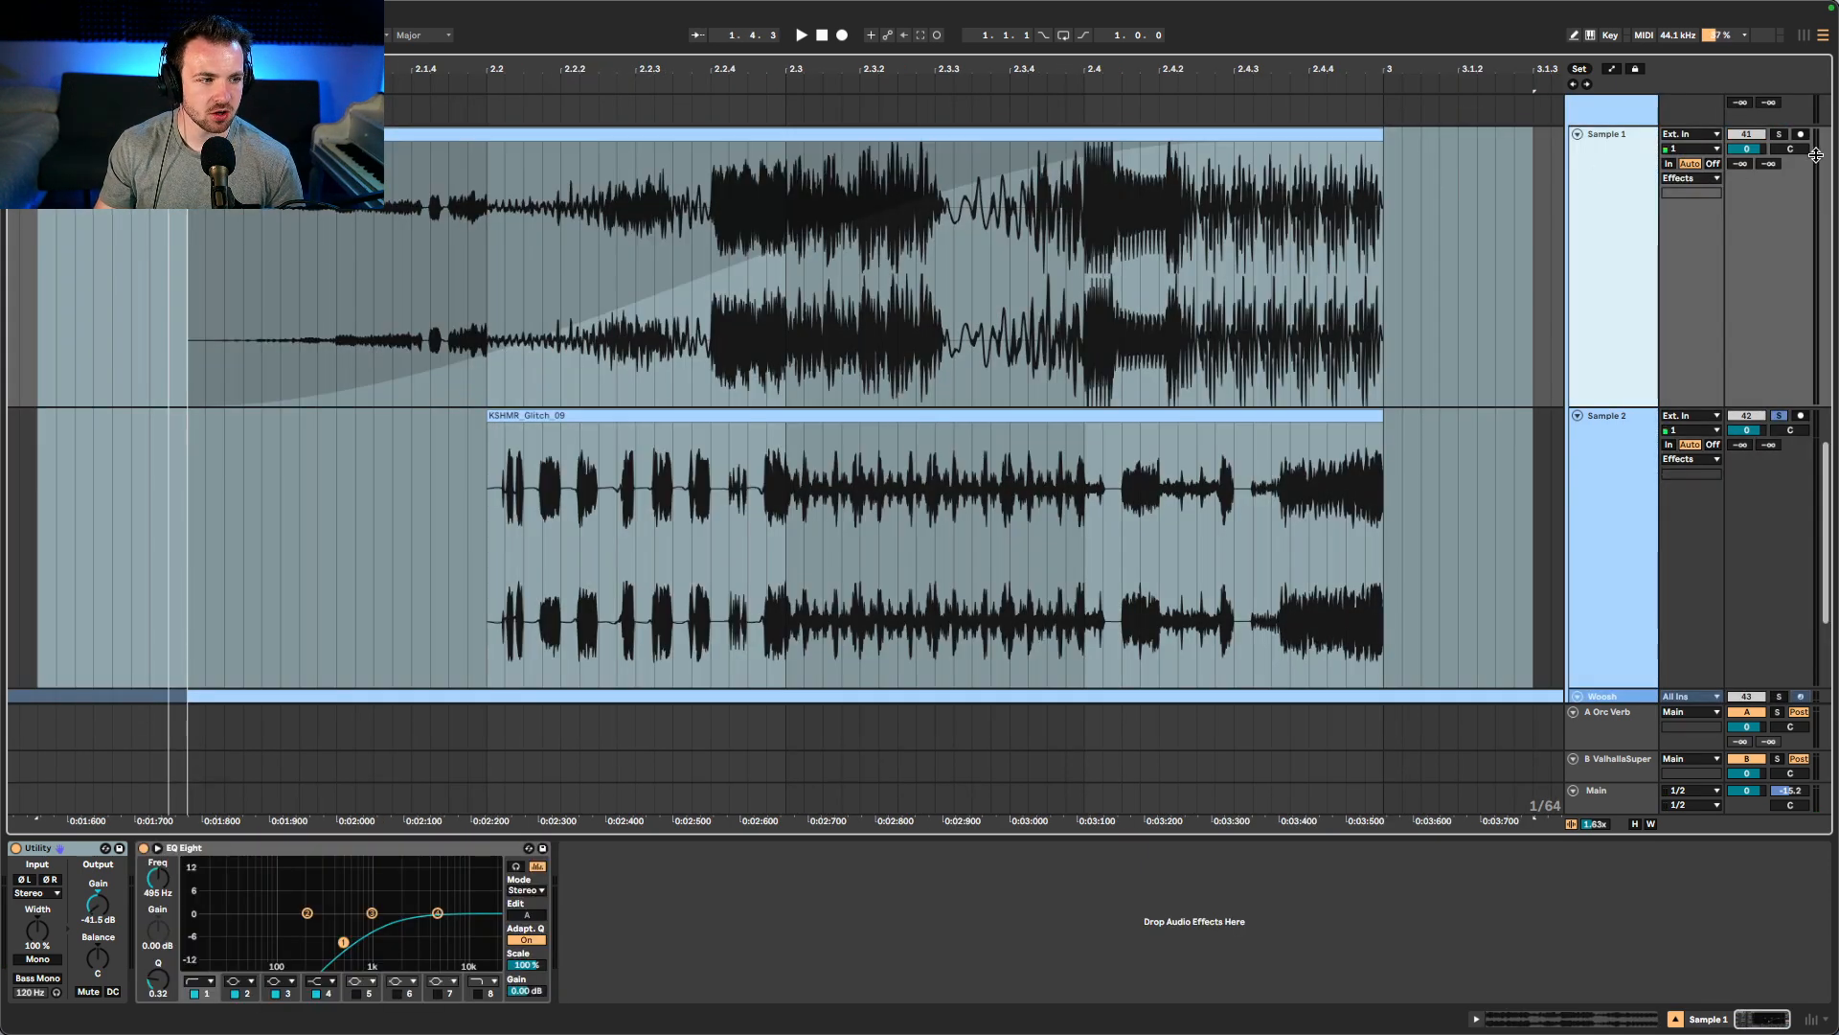
key("a")
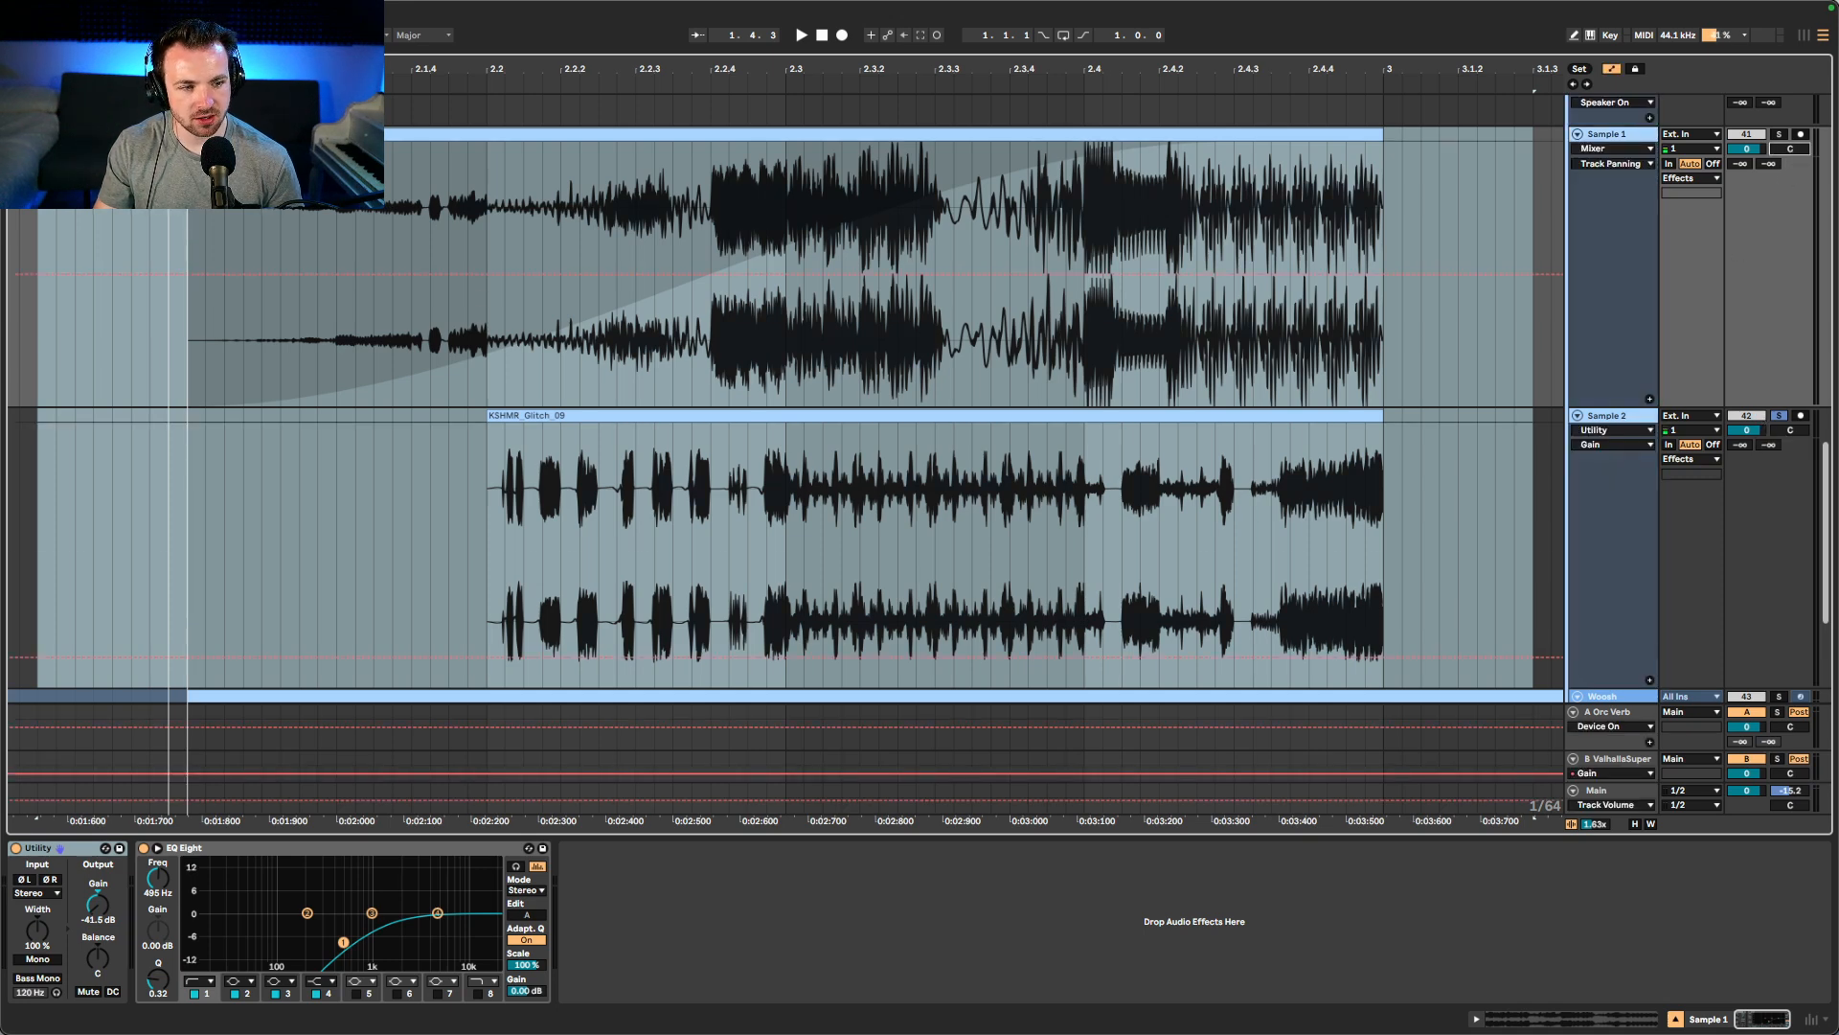
left_click(1437, 274)
left_click(1398, 561)
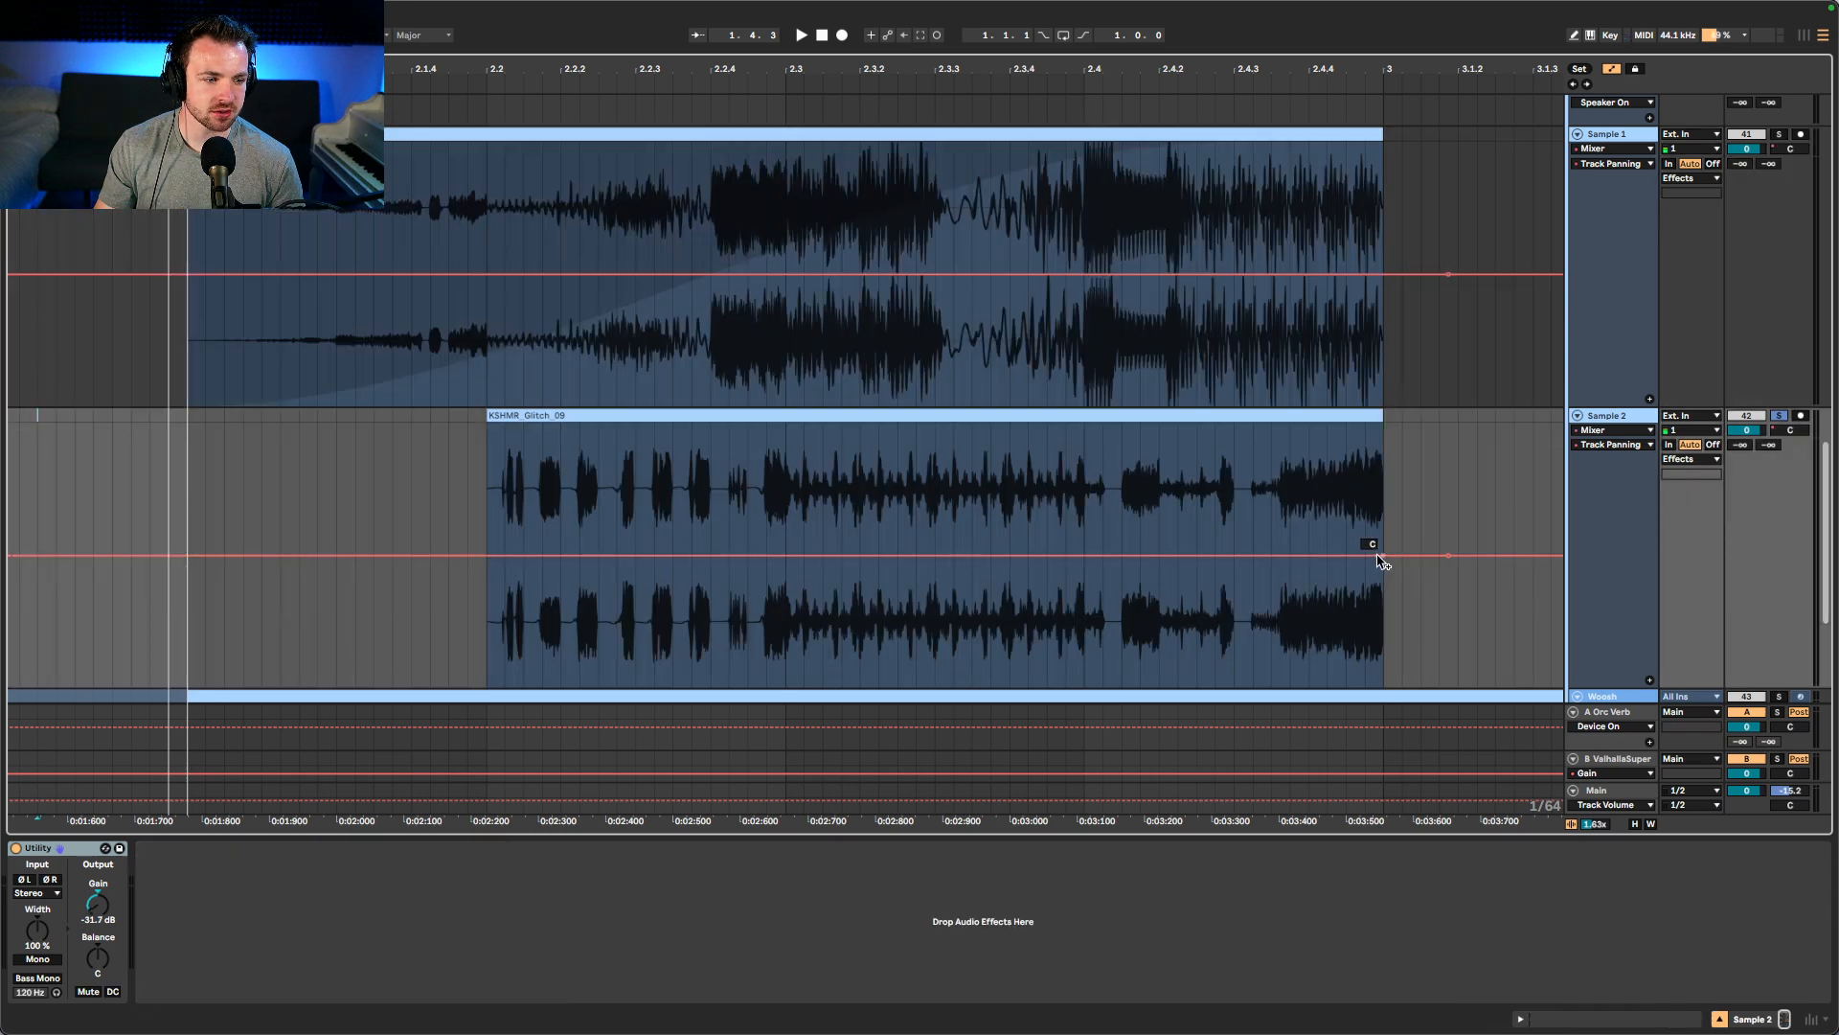
- Draw opposing pan ramps over the opening clips, Sample 1 from 50R to 50L and Sample 2 from 50L to 43R
left_click_drag(1379, 555, 1380, 442)
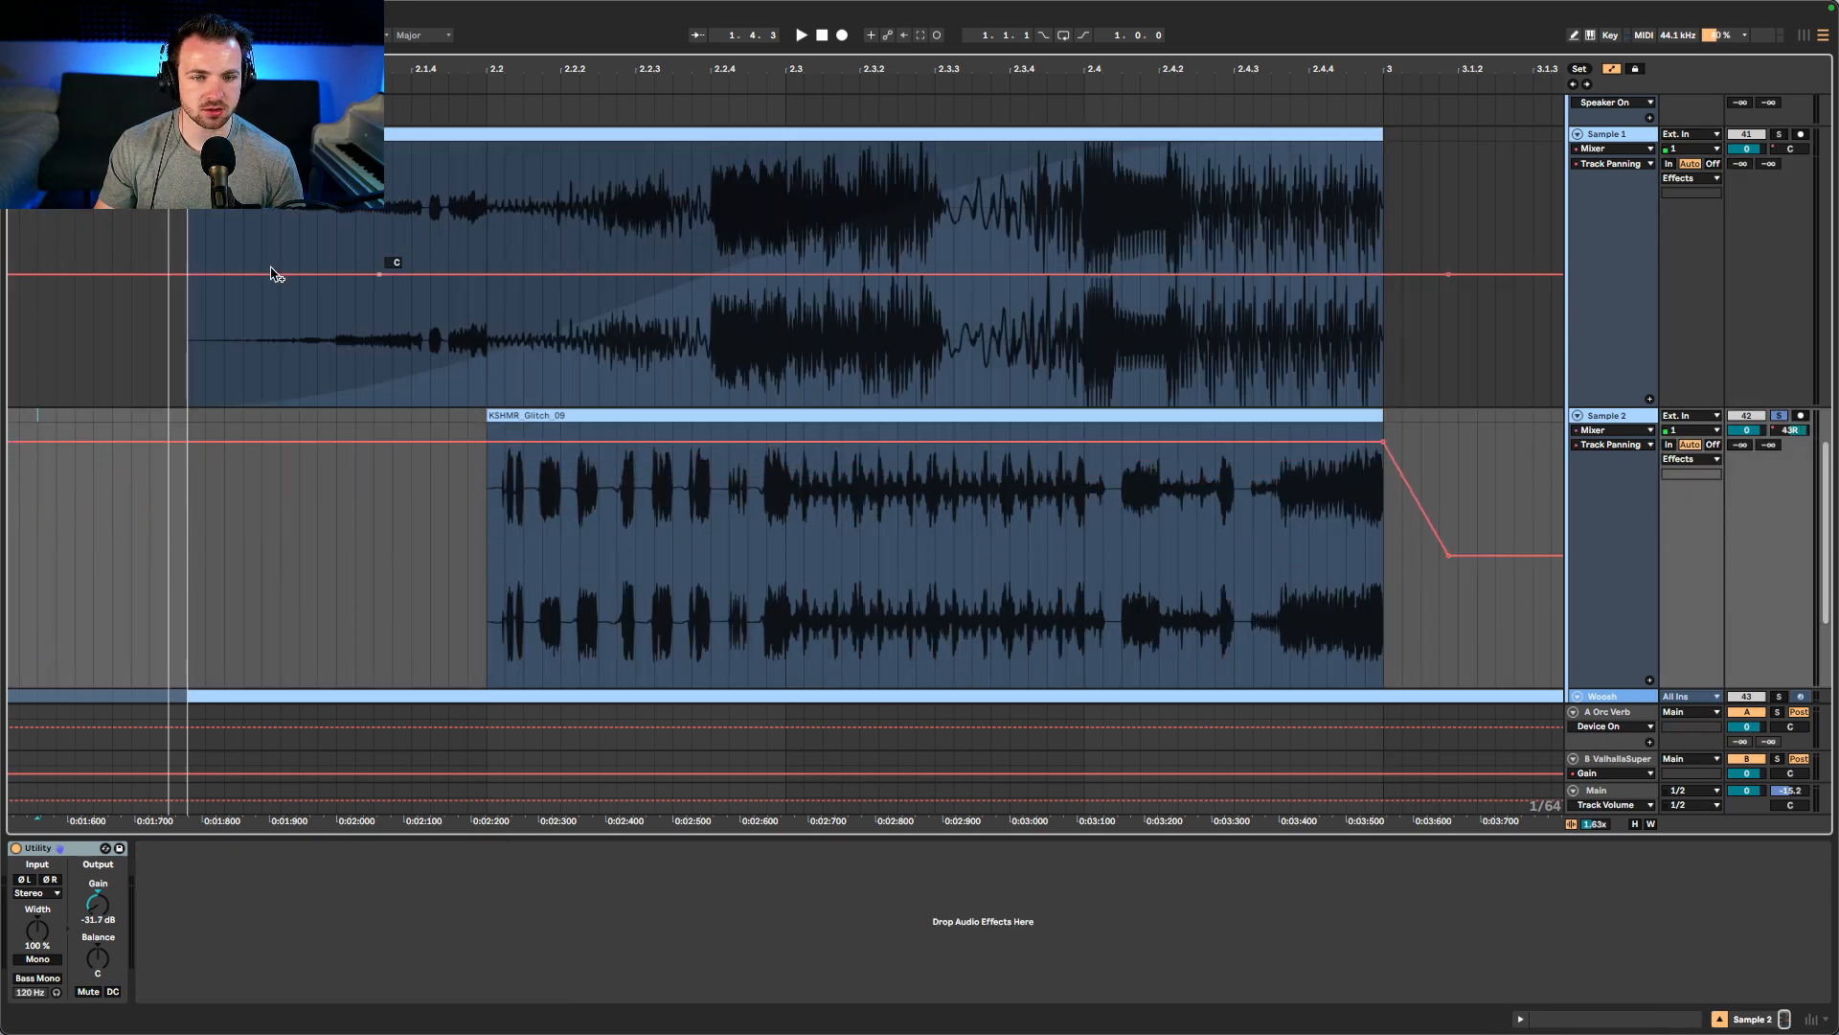
left_click_drag(194, 279, 192, 144)
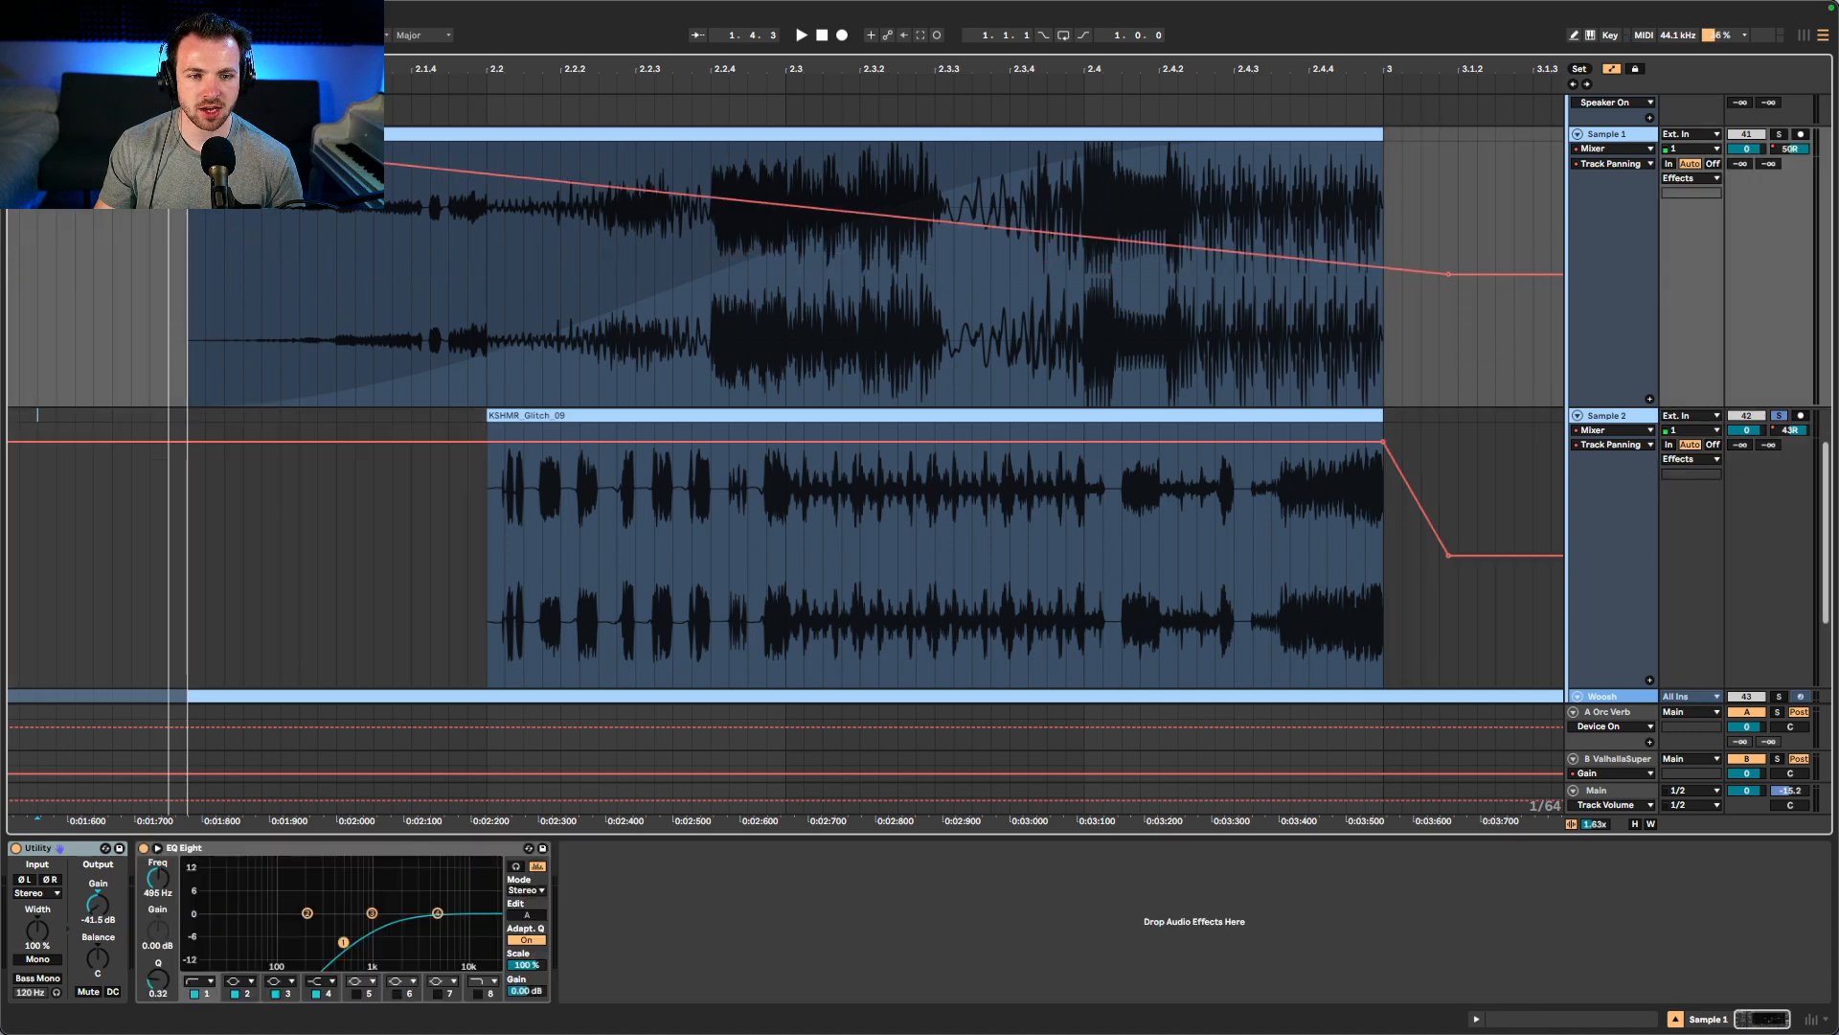
left_click_drag(1336, 260, 1385, 409)
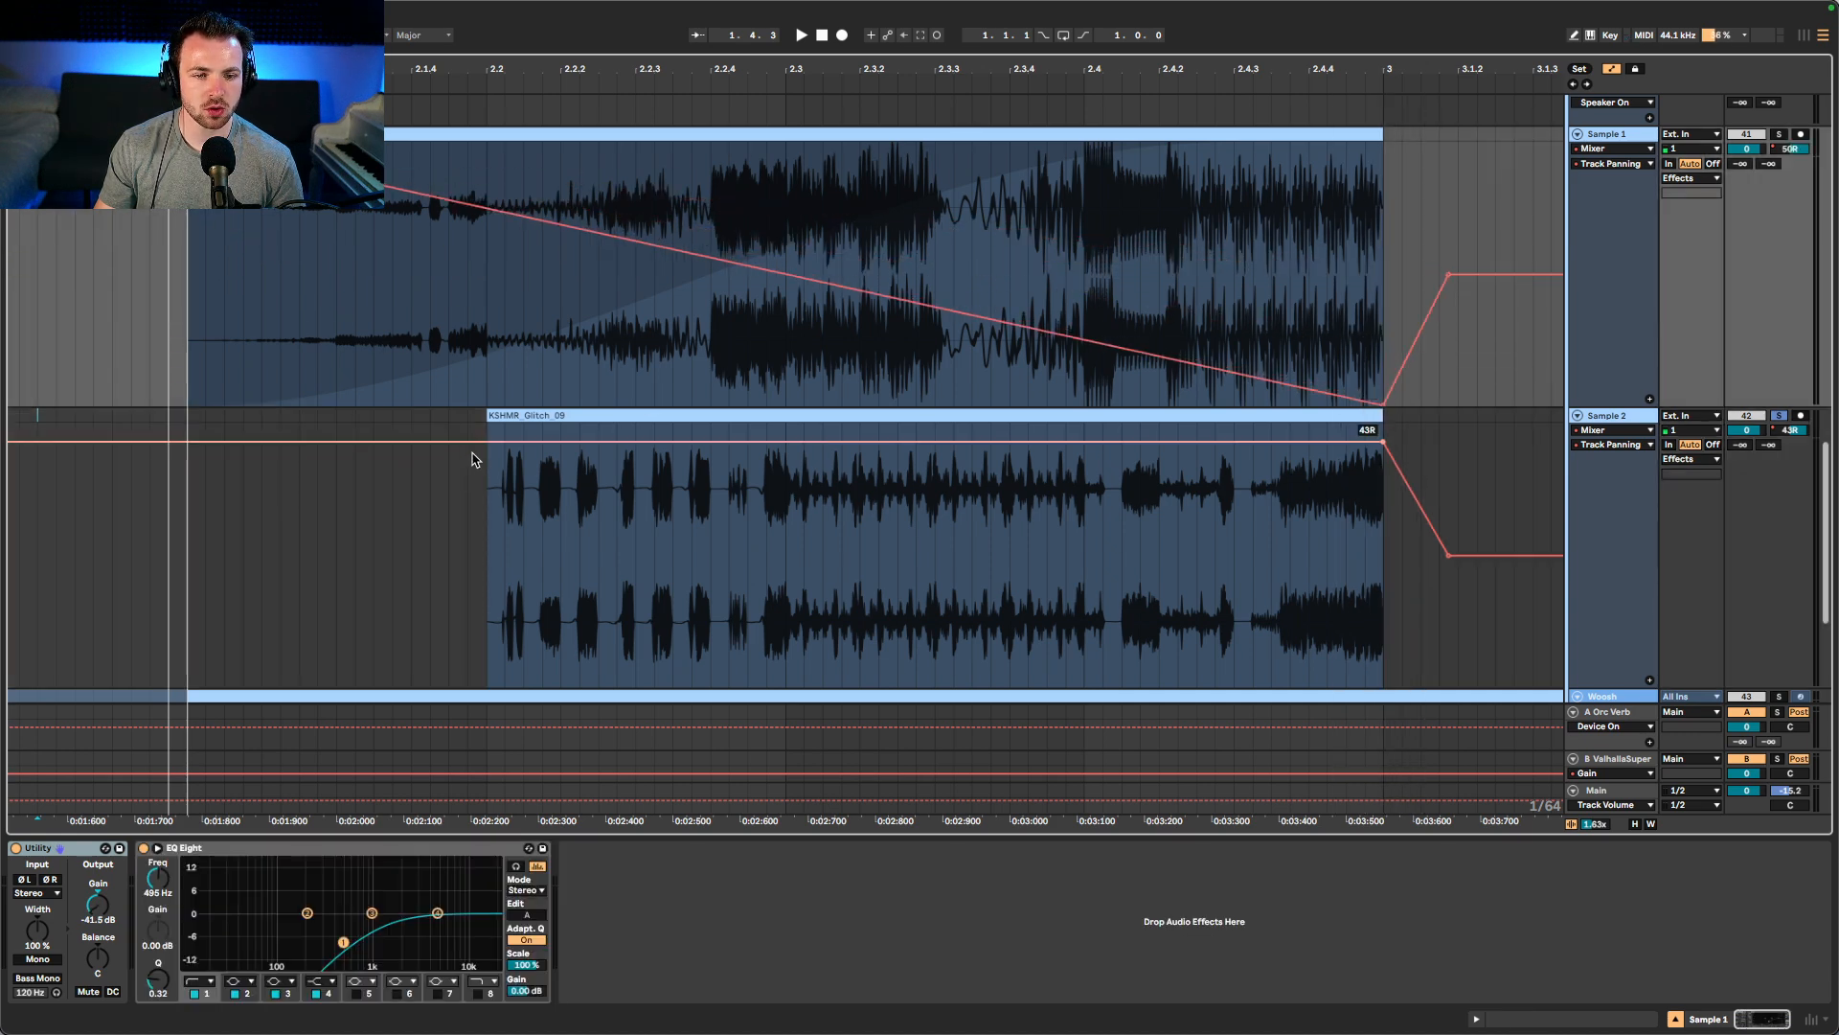
left_click_drag(487, 441, 487, 686)
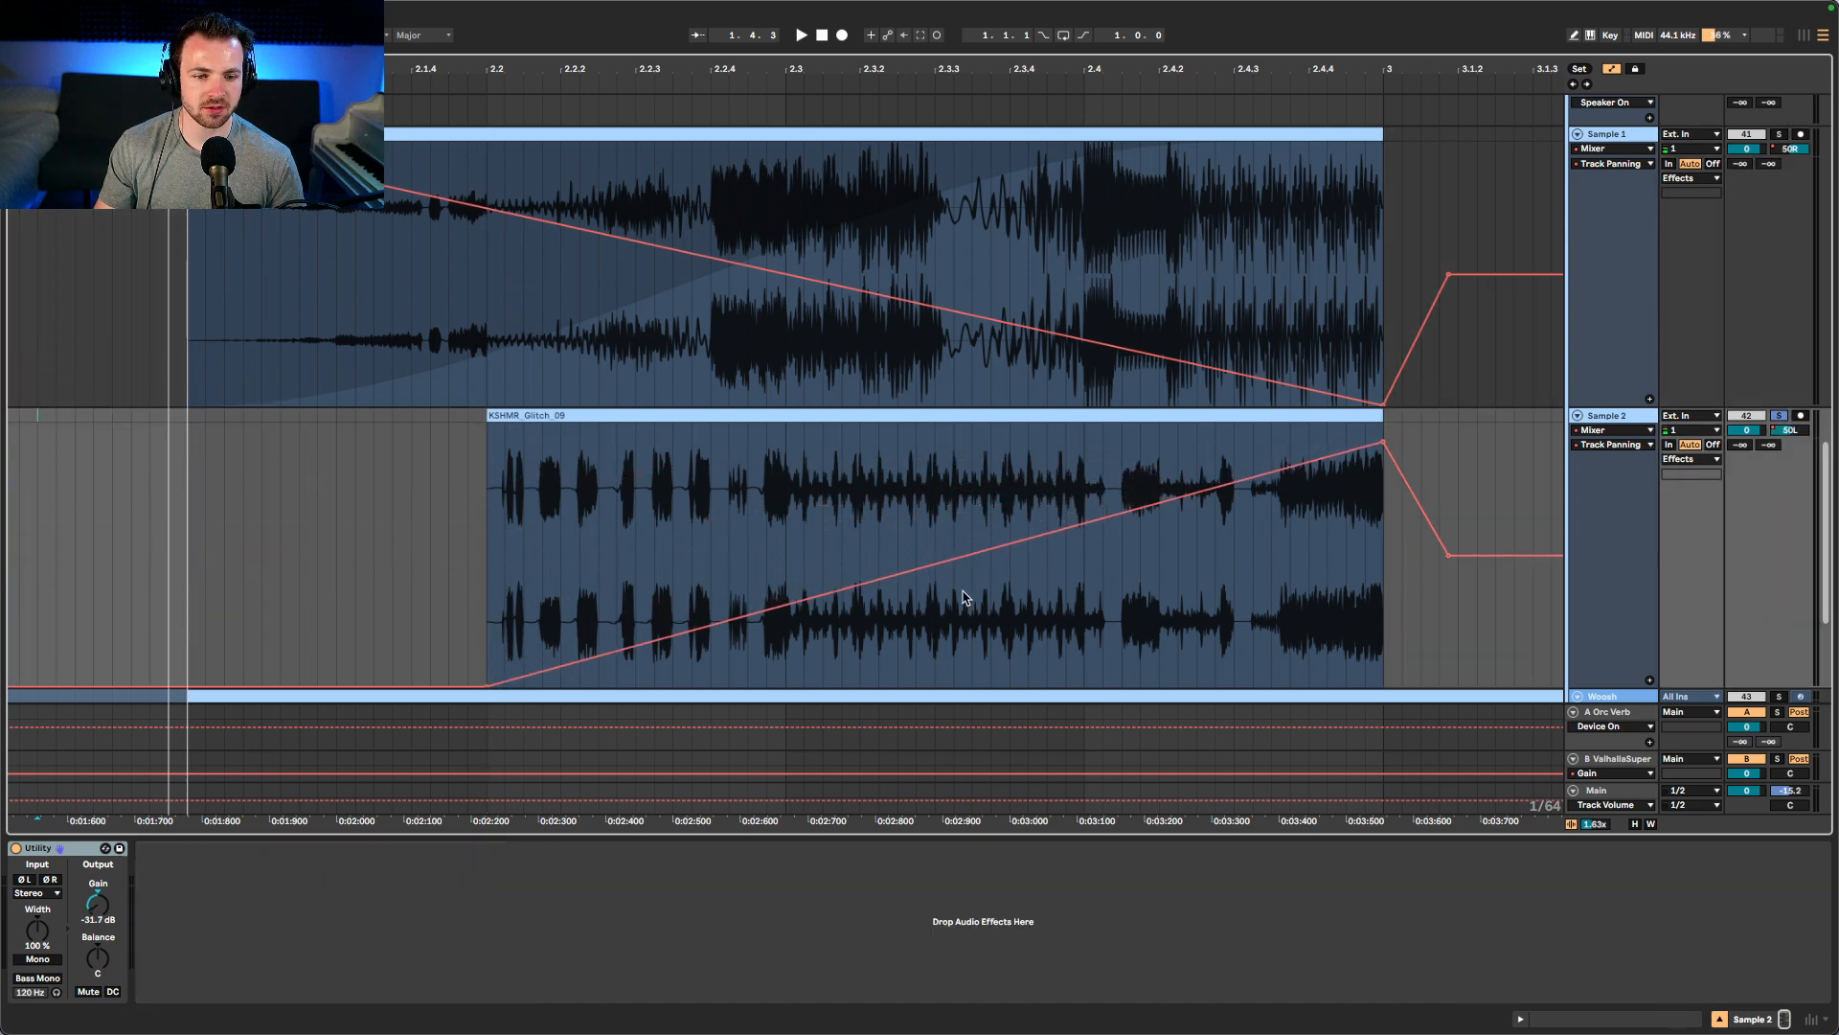
- Reverse both pan ramps so Sample 1 moves from 50L to 50R and Sample 2 from 50R to 50L, ending around bar 3
left_click_drag(188, 143, 188, 405)
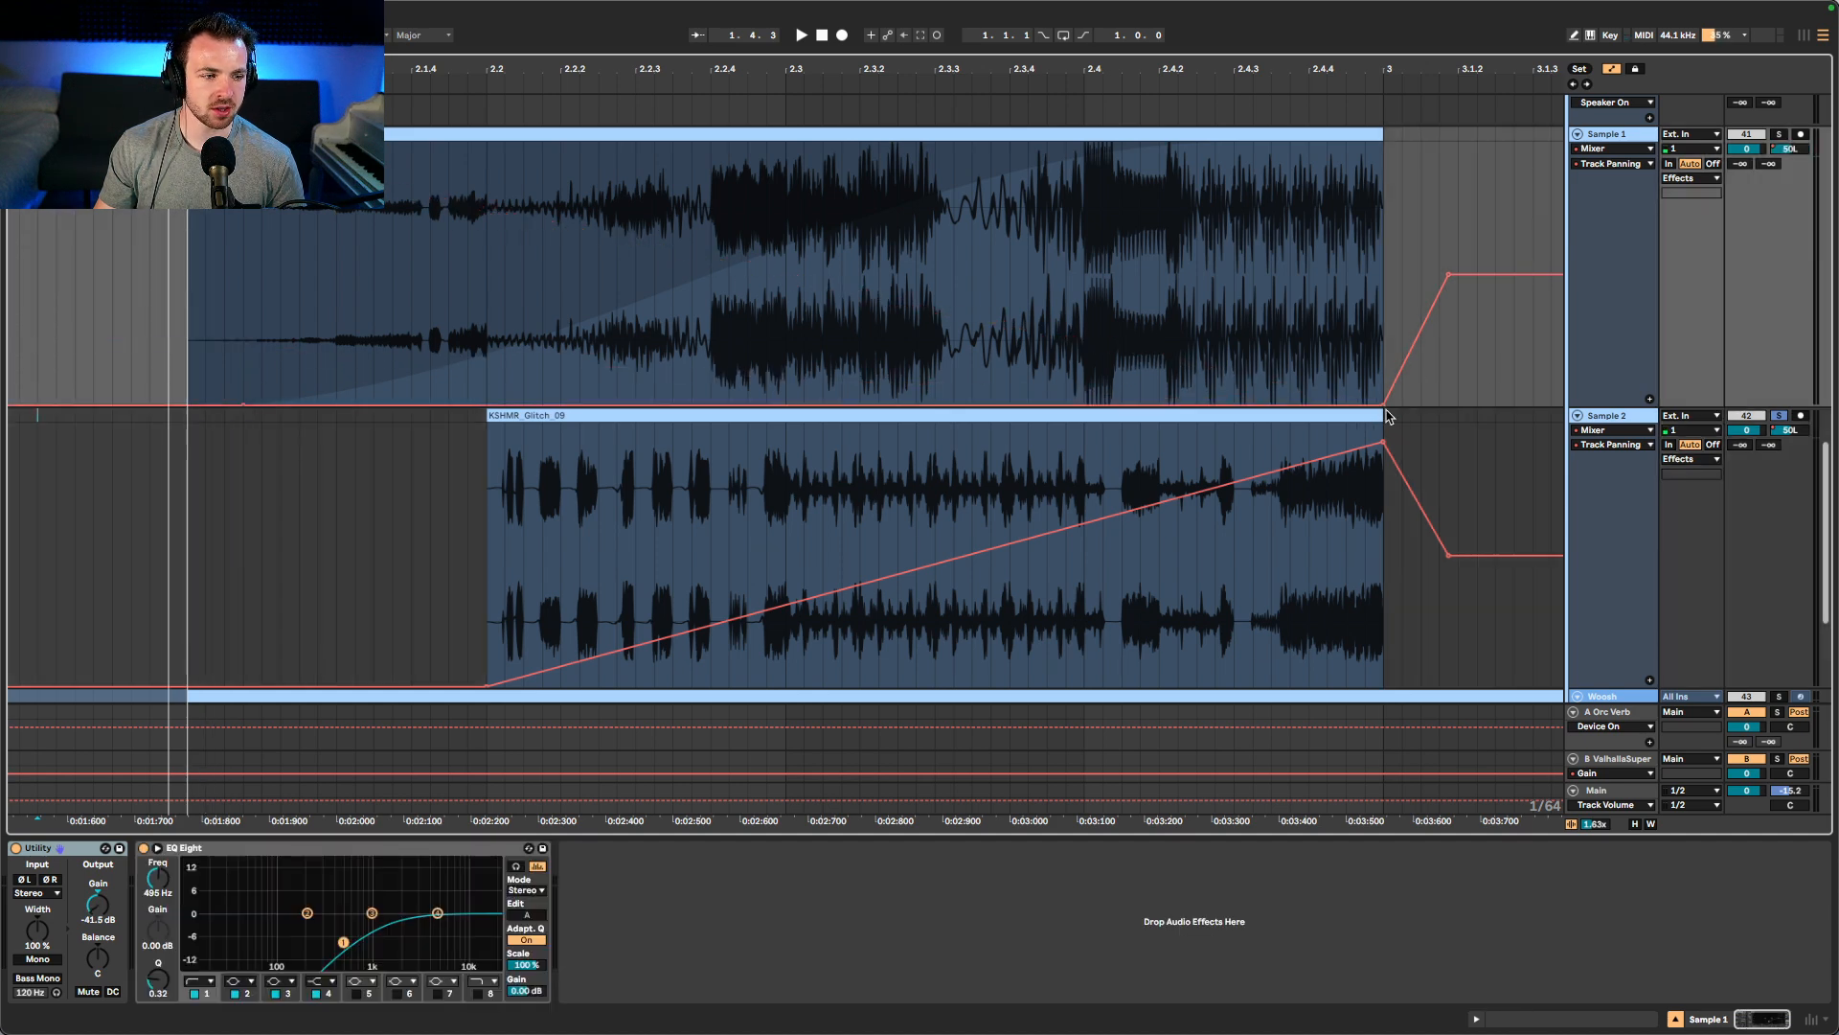
left_click_drag(1386, 414, 1345, 422)
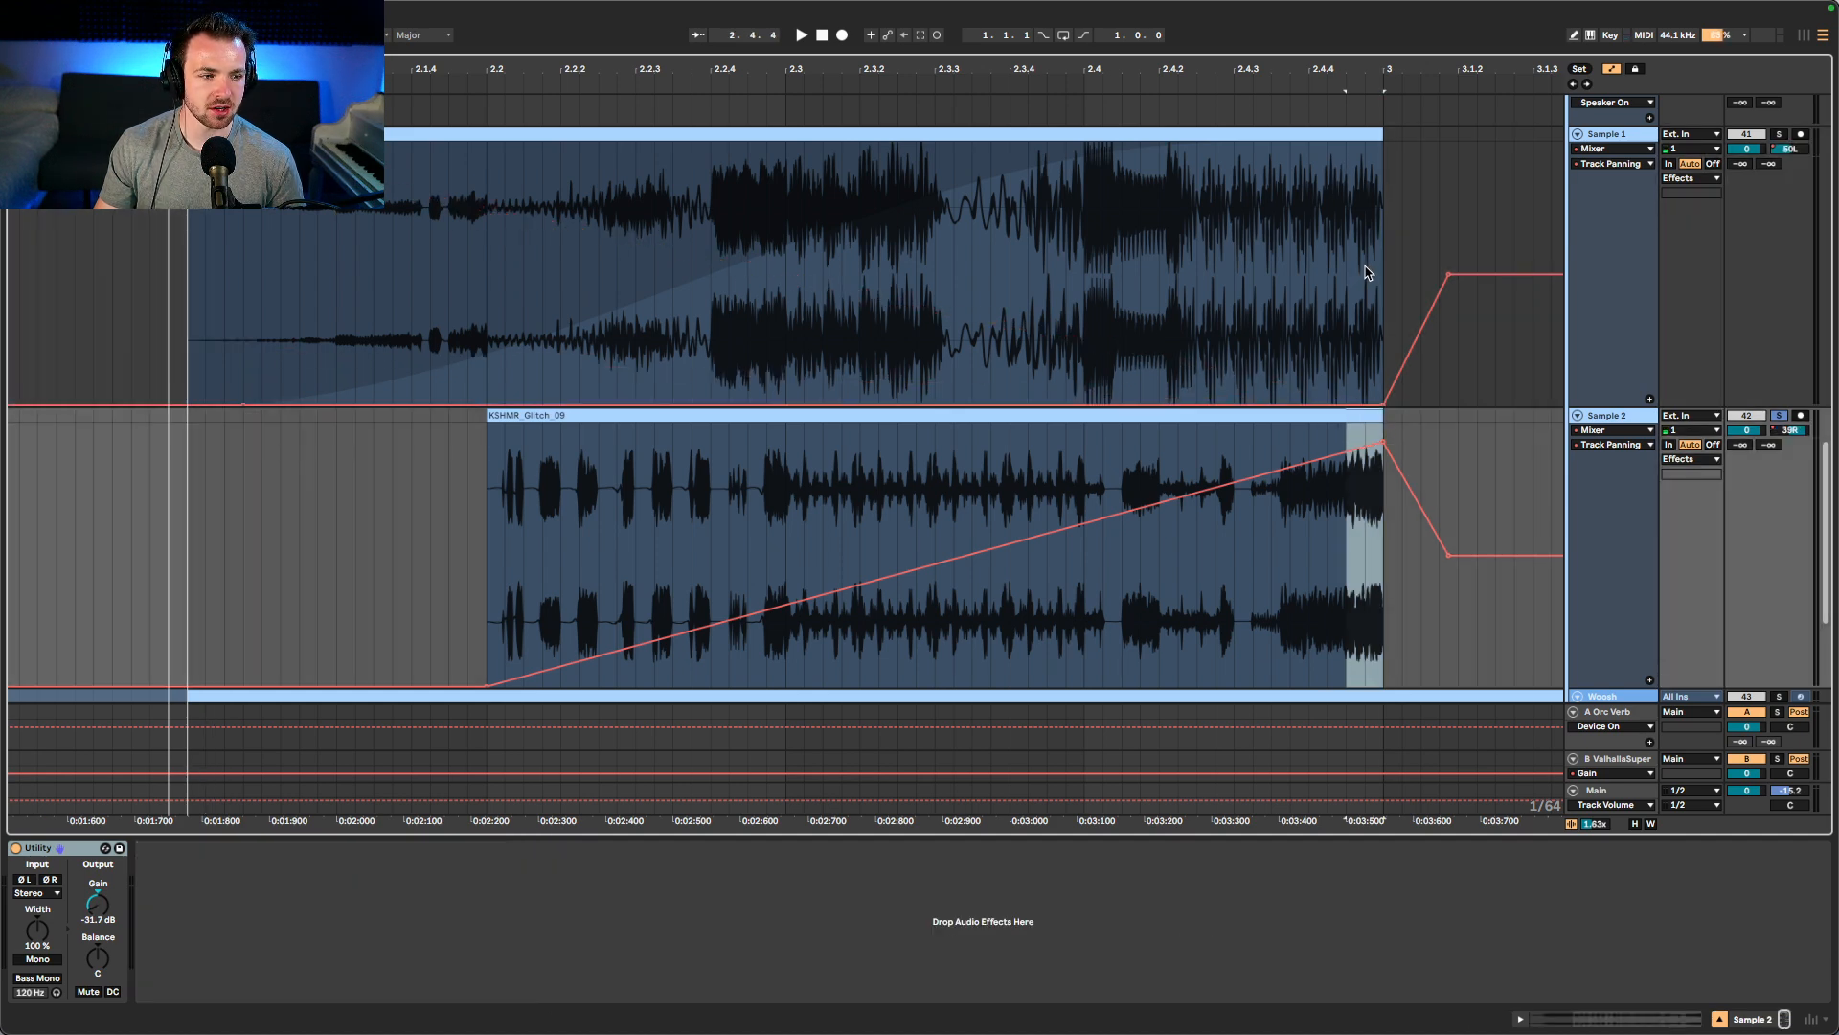
left_click(1365, 272)
left_click(1384, 412)
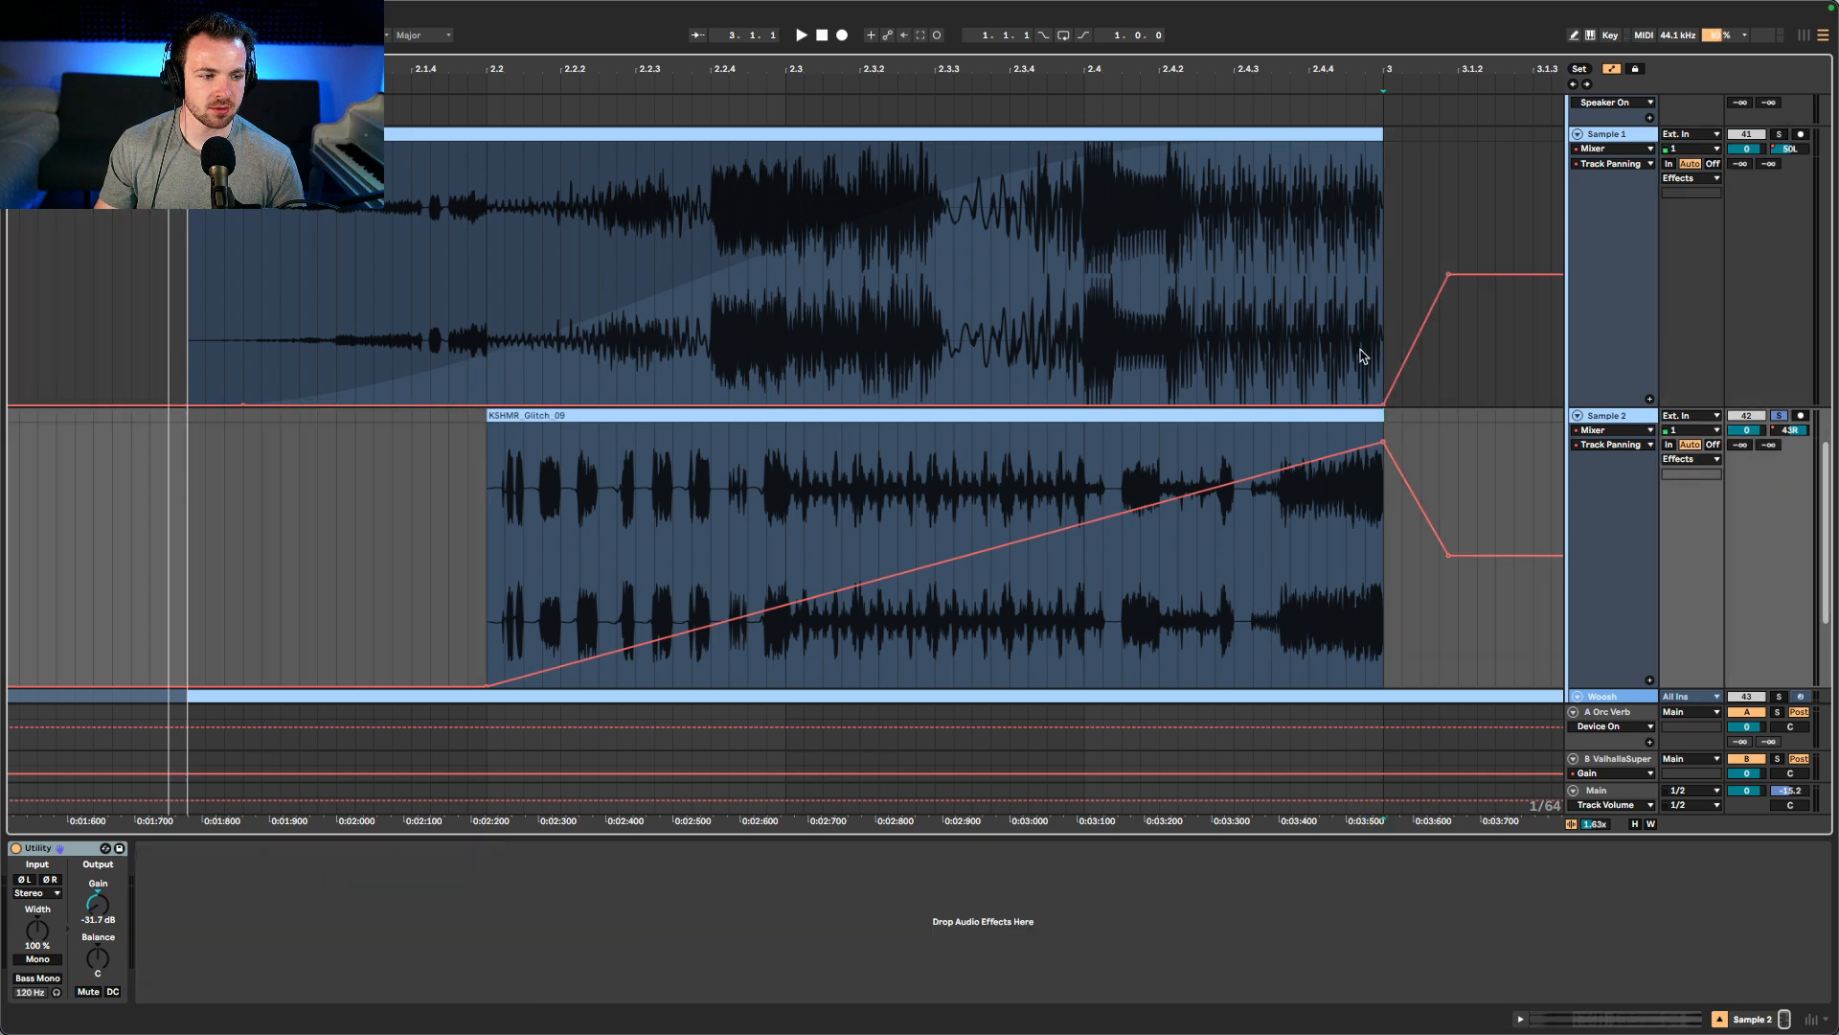
left_click(1364, 369)
left_click_drag(1386, 398, 1386, 144)
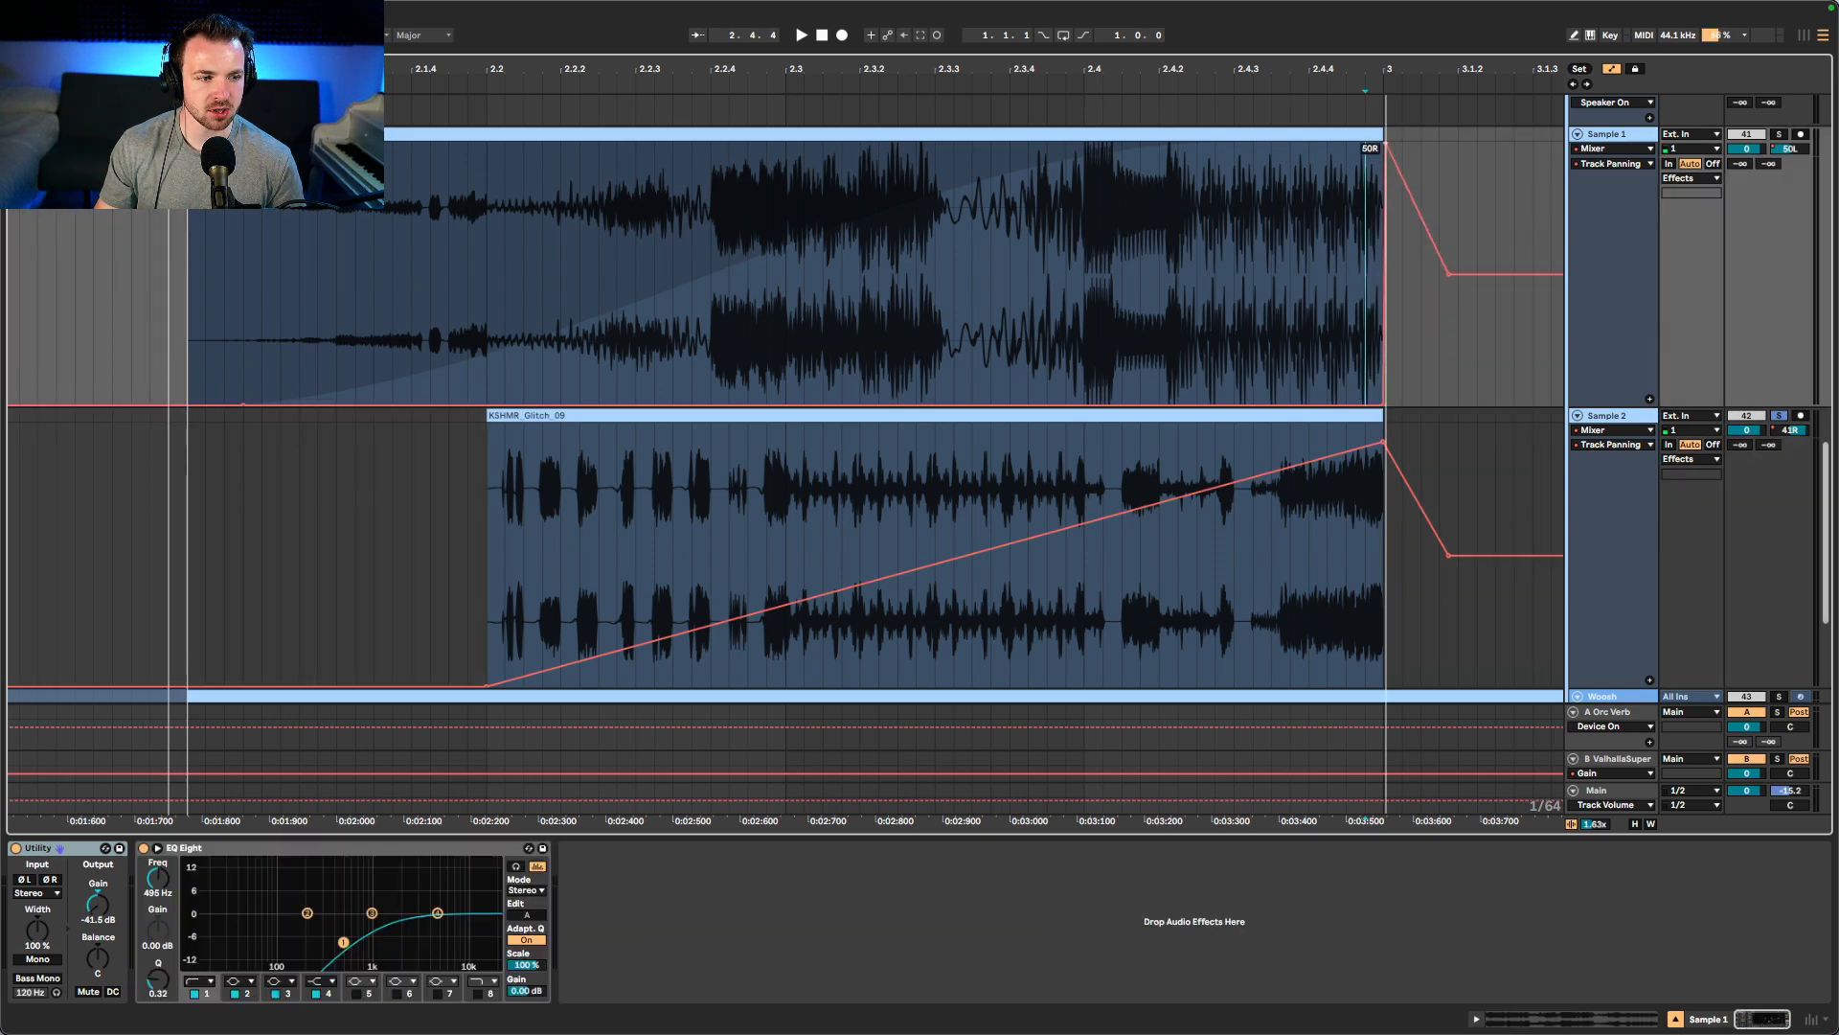
left_click(1385, 405)
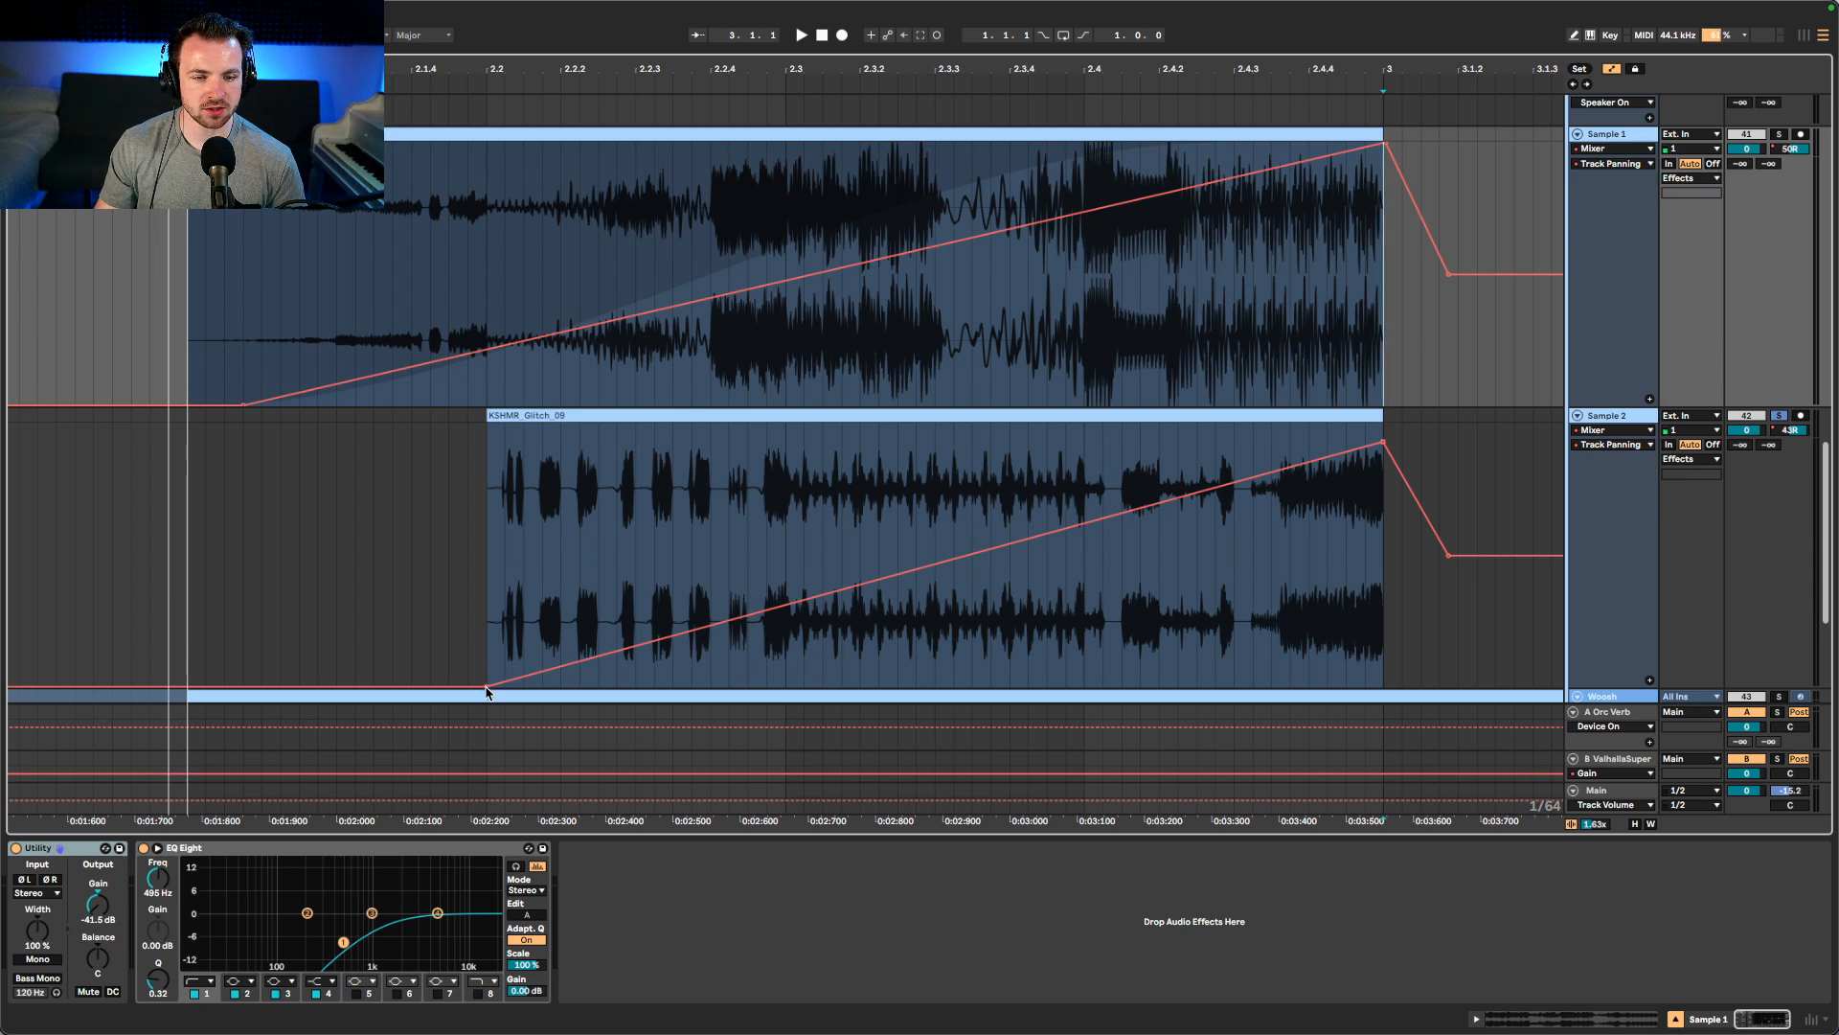
left_click_drag(487, 687, 487, 423)
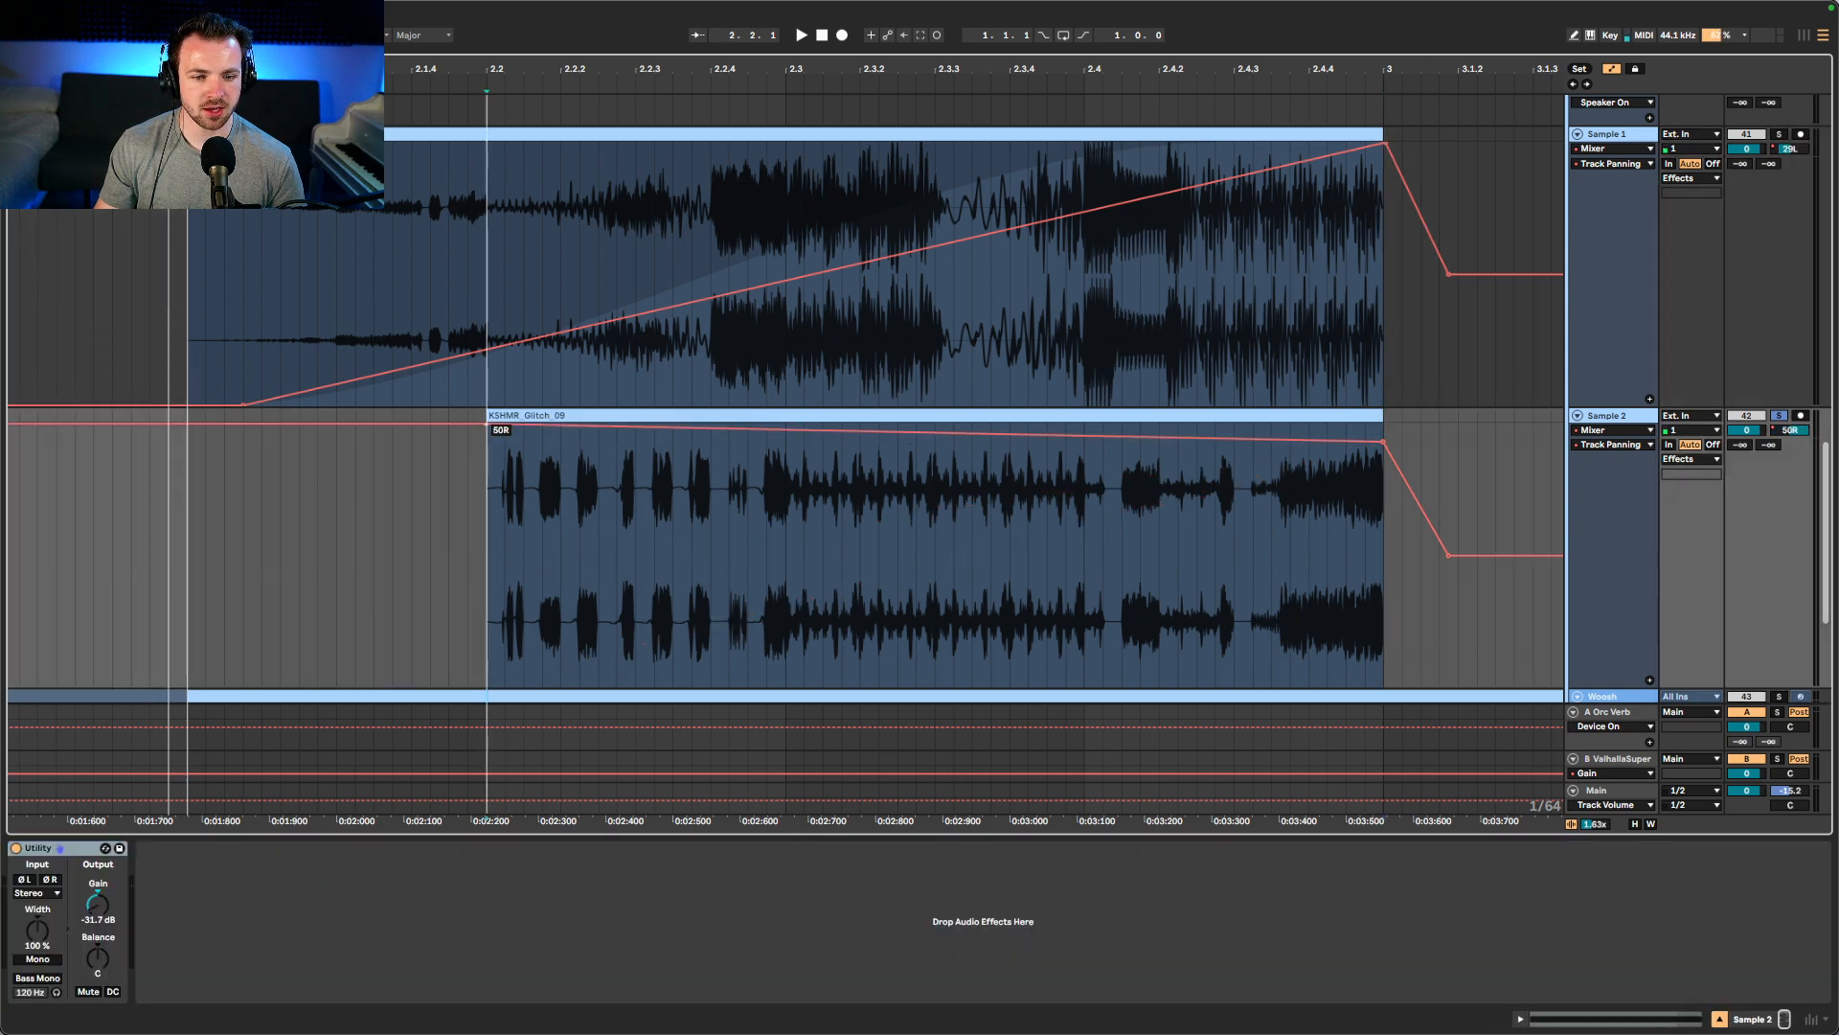
left_click_drag(1383, 446, 1402, 686)
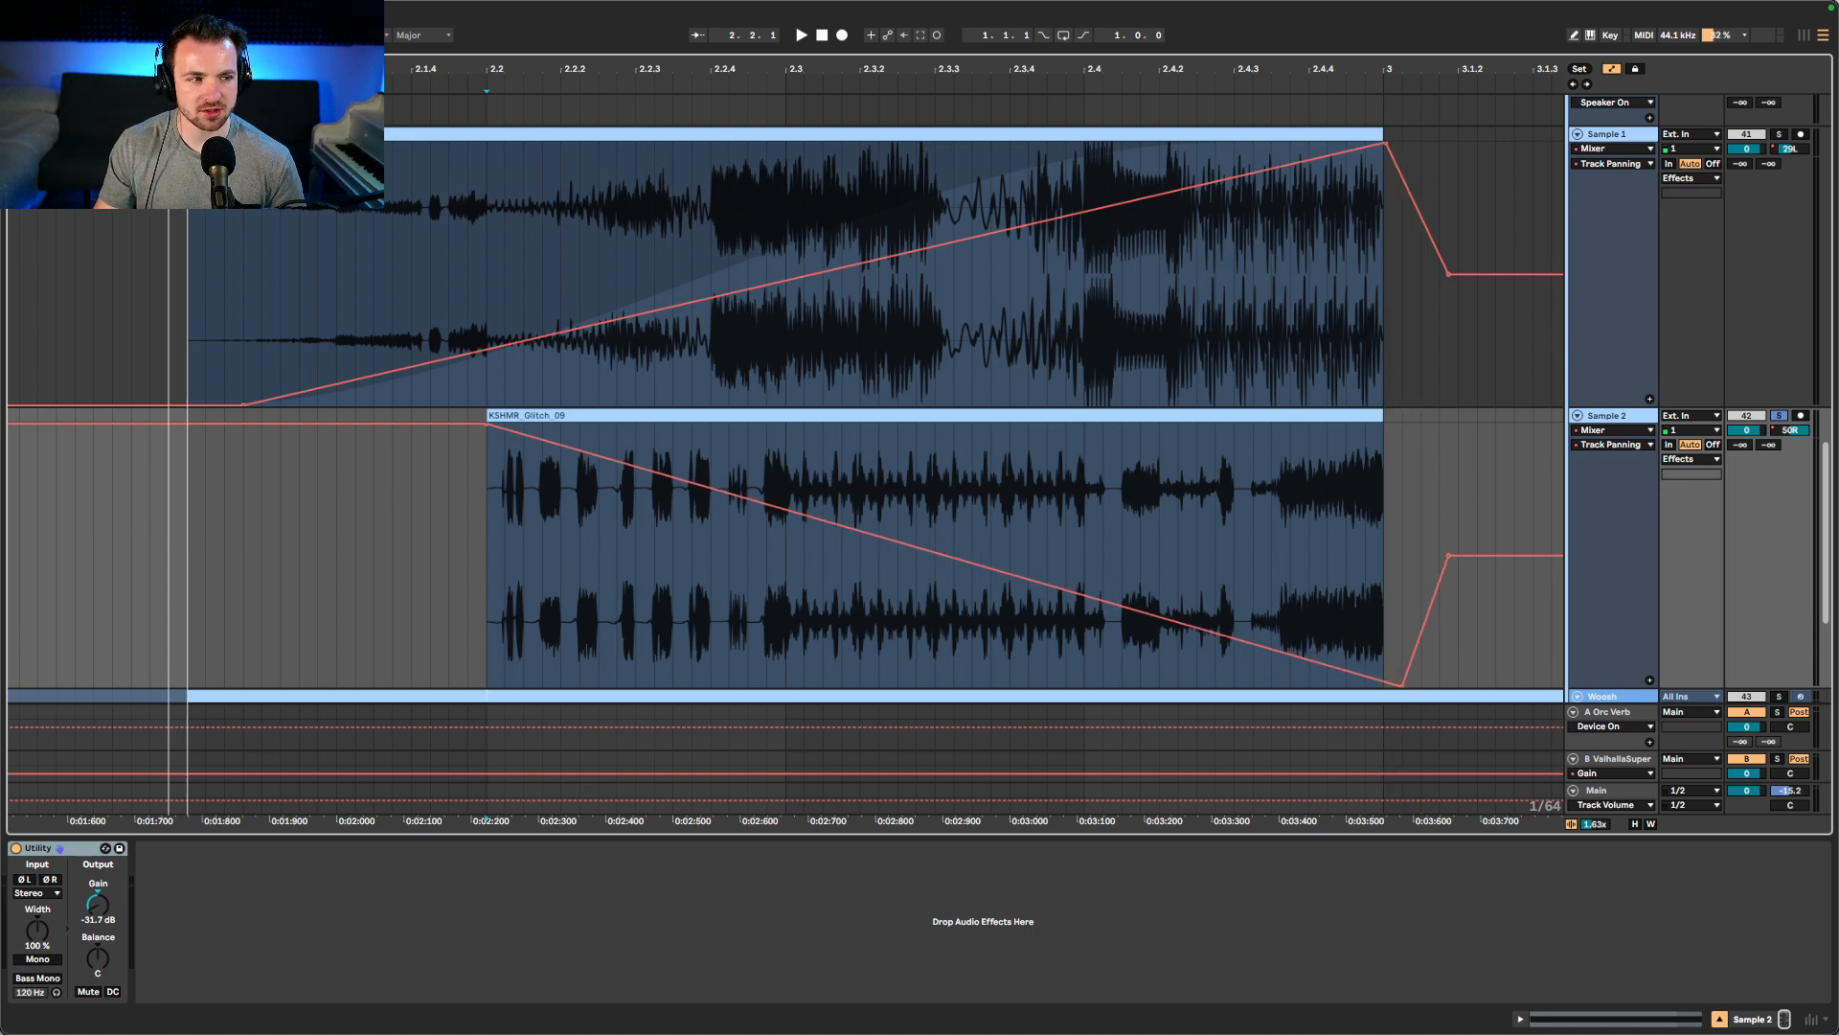
- Play Sample 1 and Sample 2 soloed together and move the 50L start of Sample 1's pan ramp to 2.2
left_click(1748, 155)
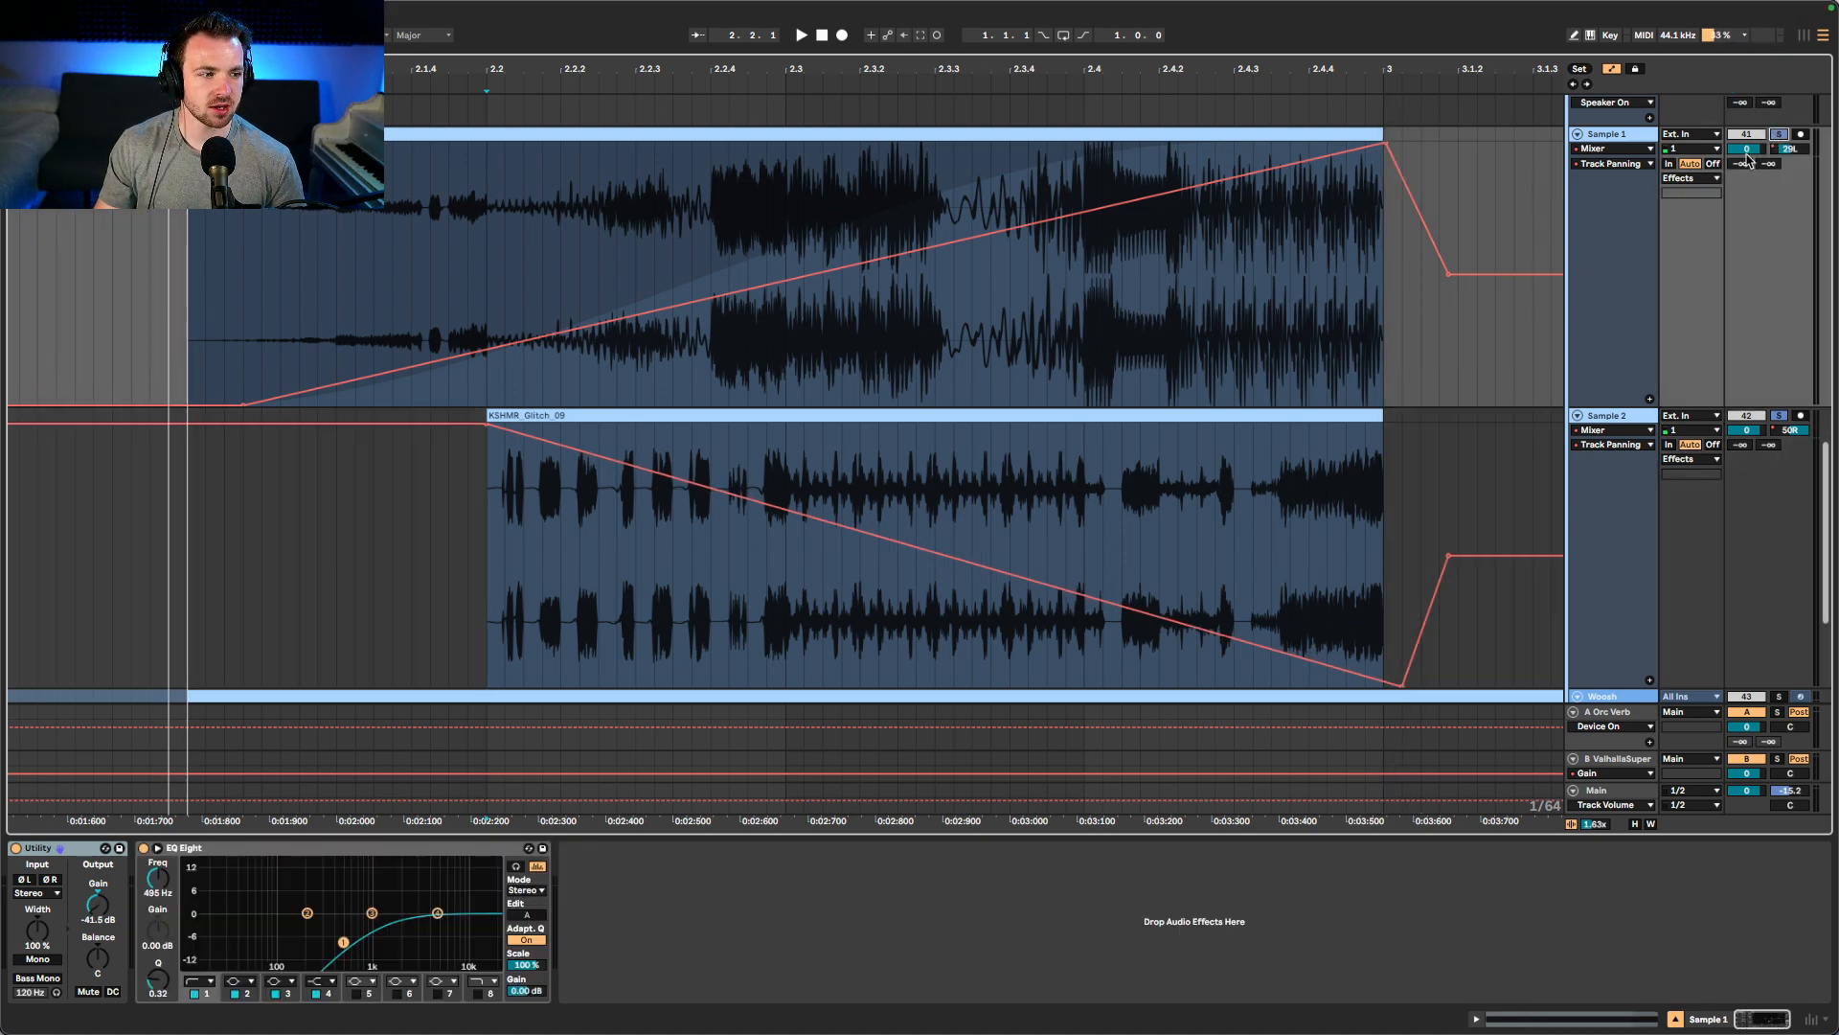
left_click(239, 300)
key("space")
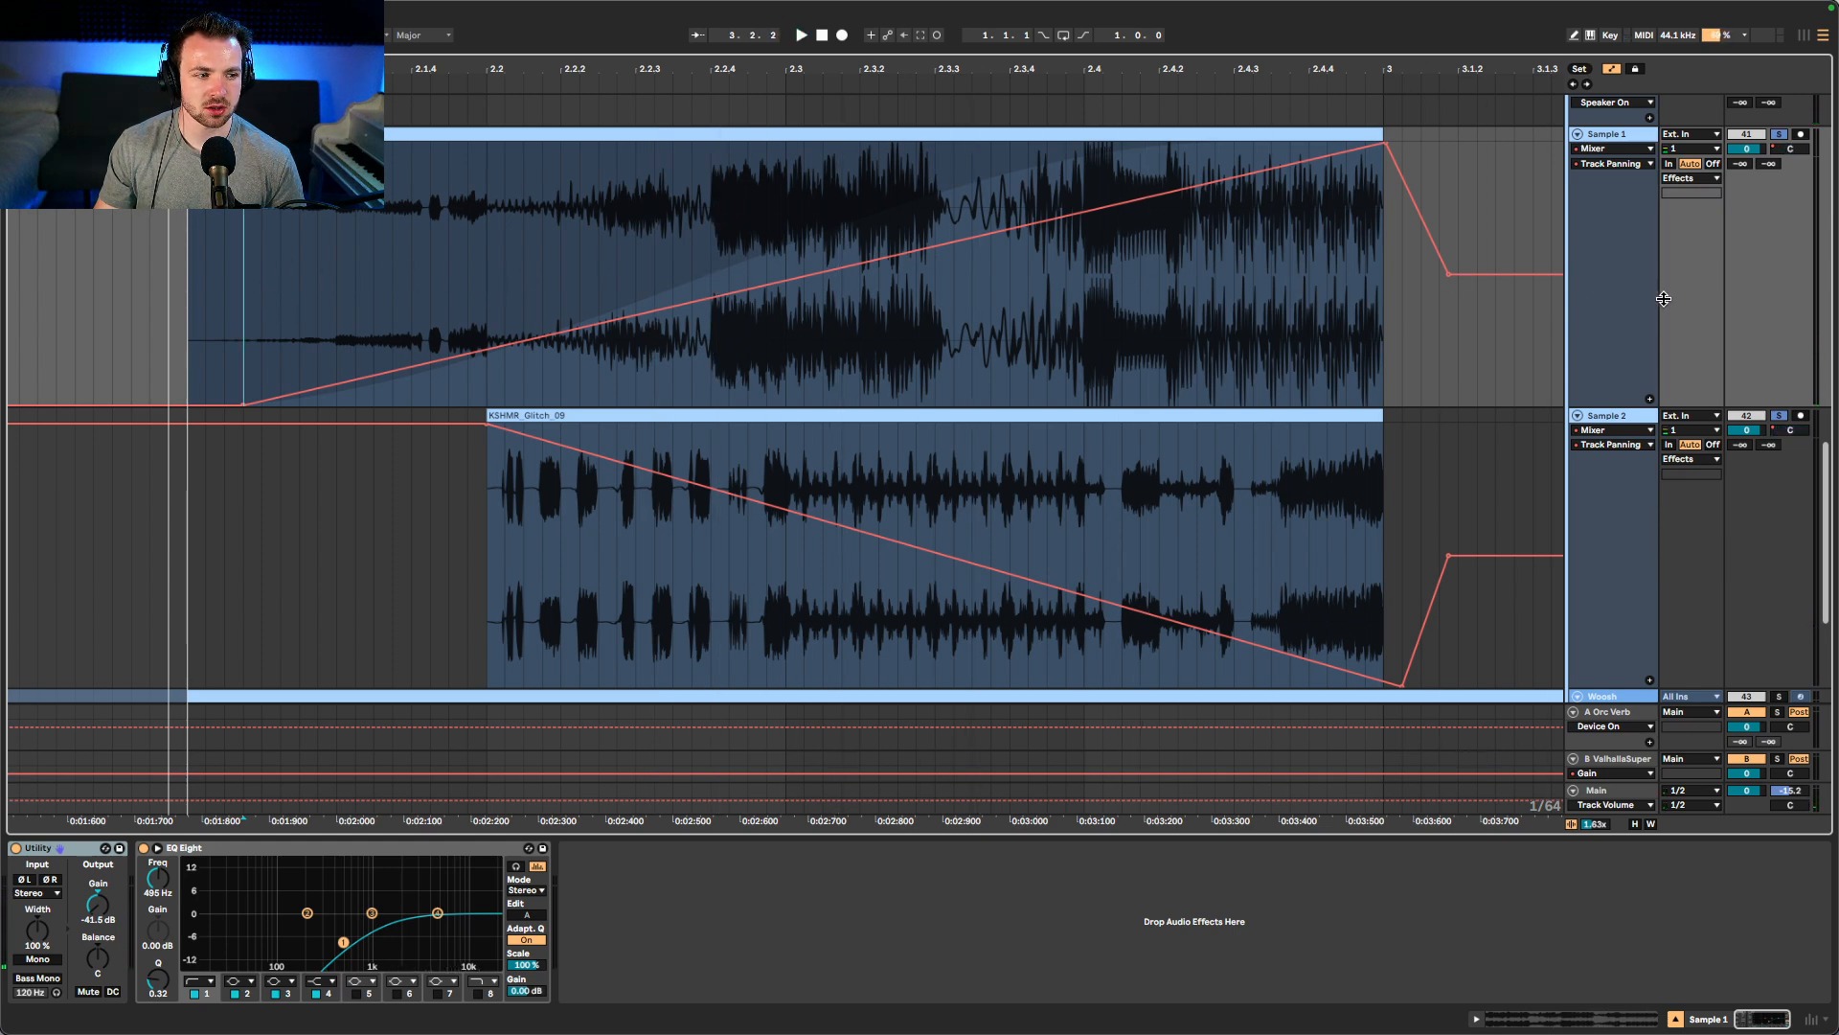
key("space")
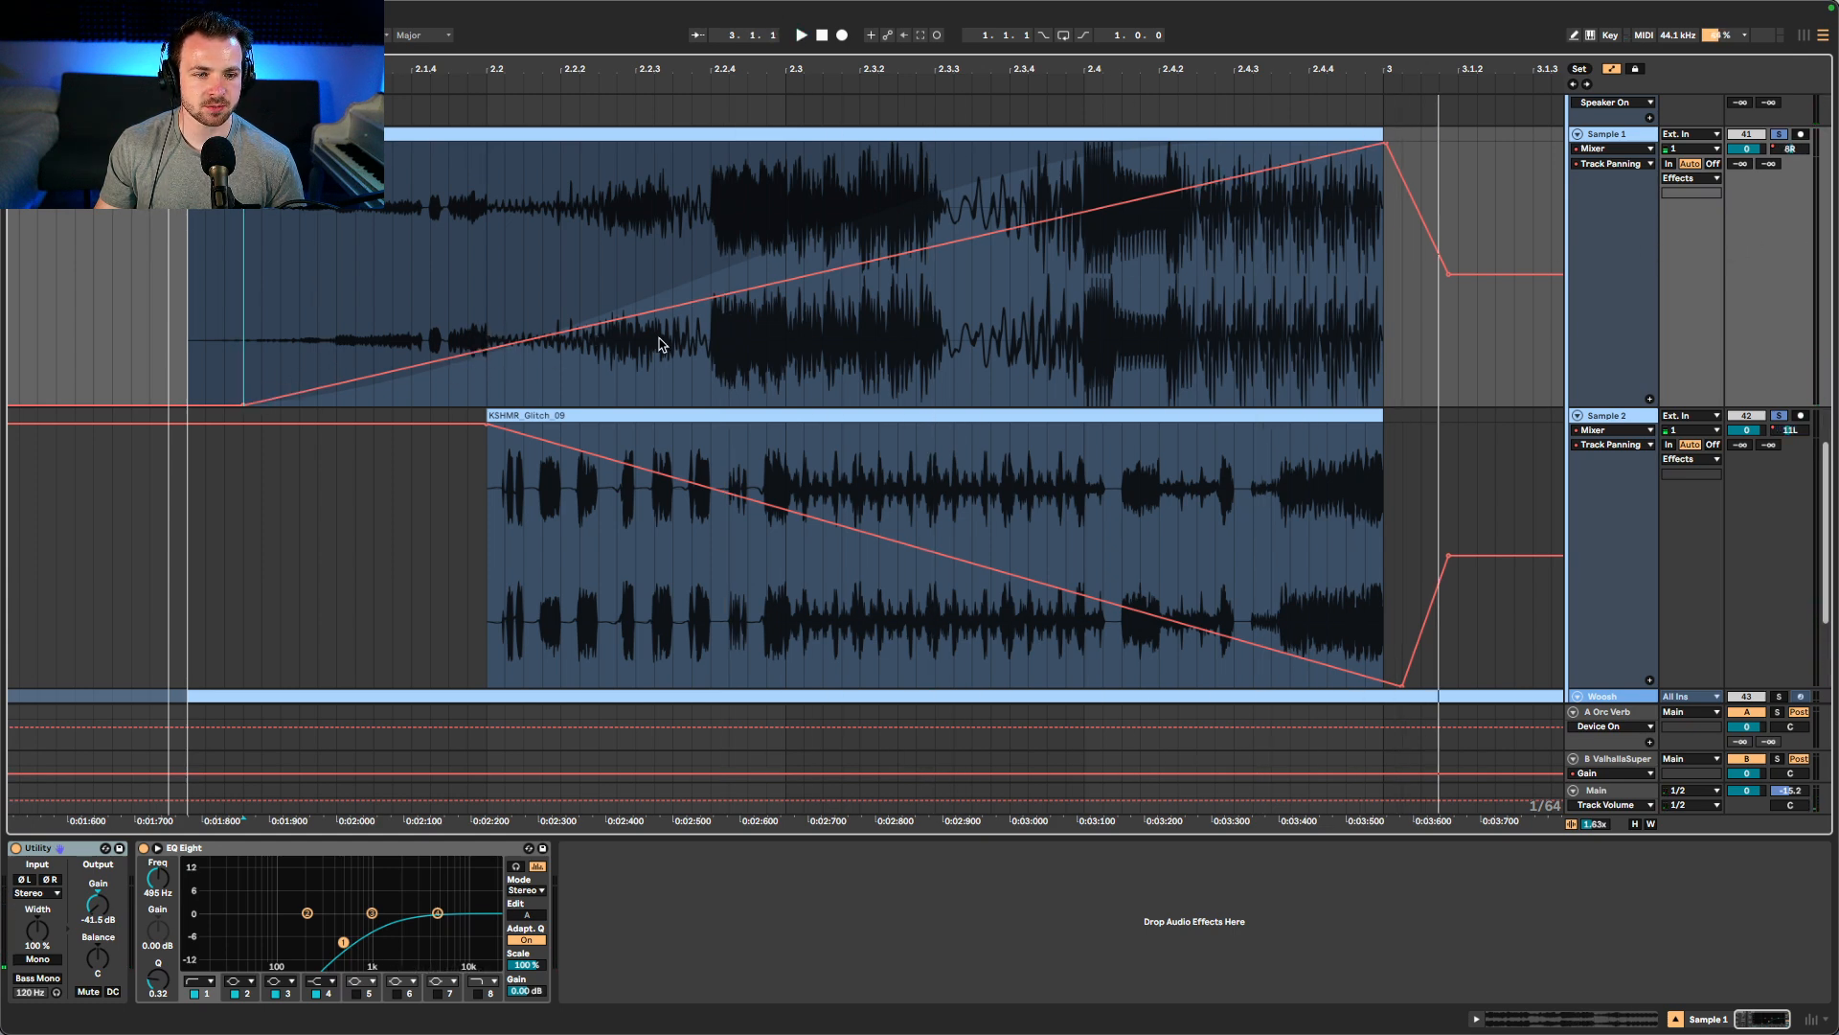
left_click_drag(610, 320, 486, 404)
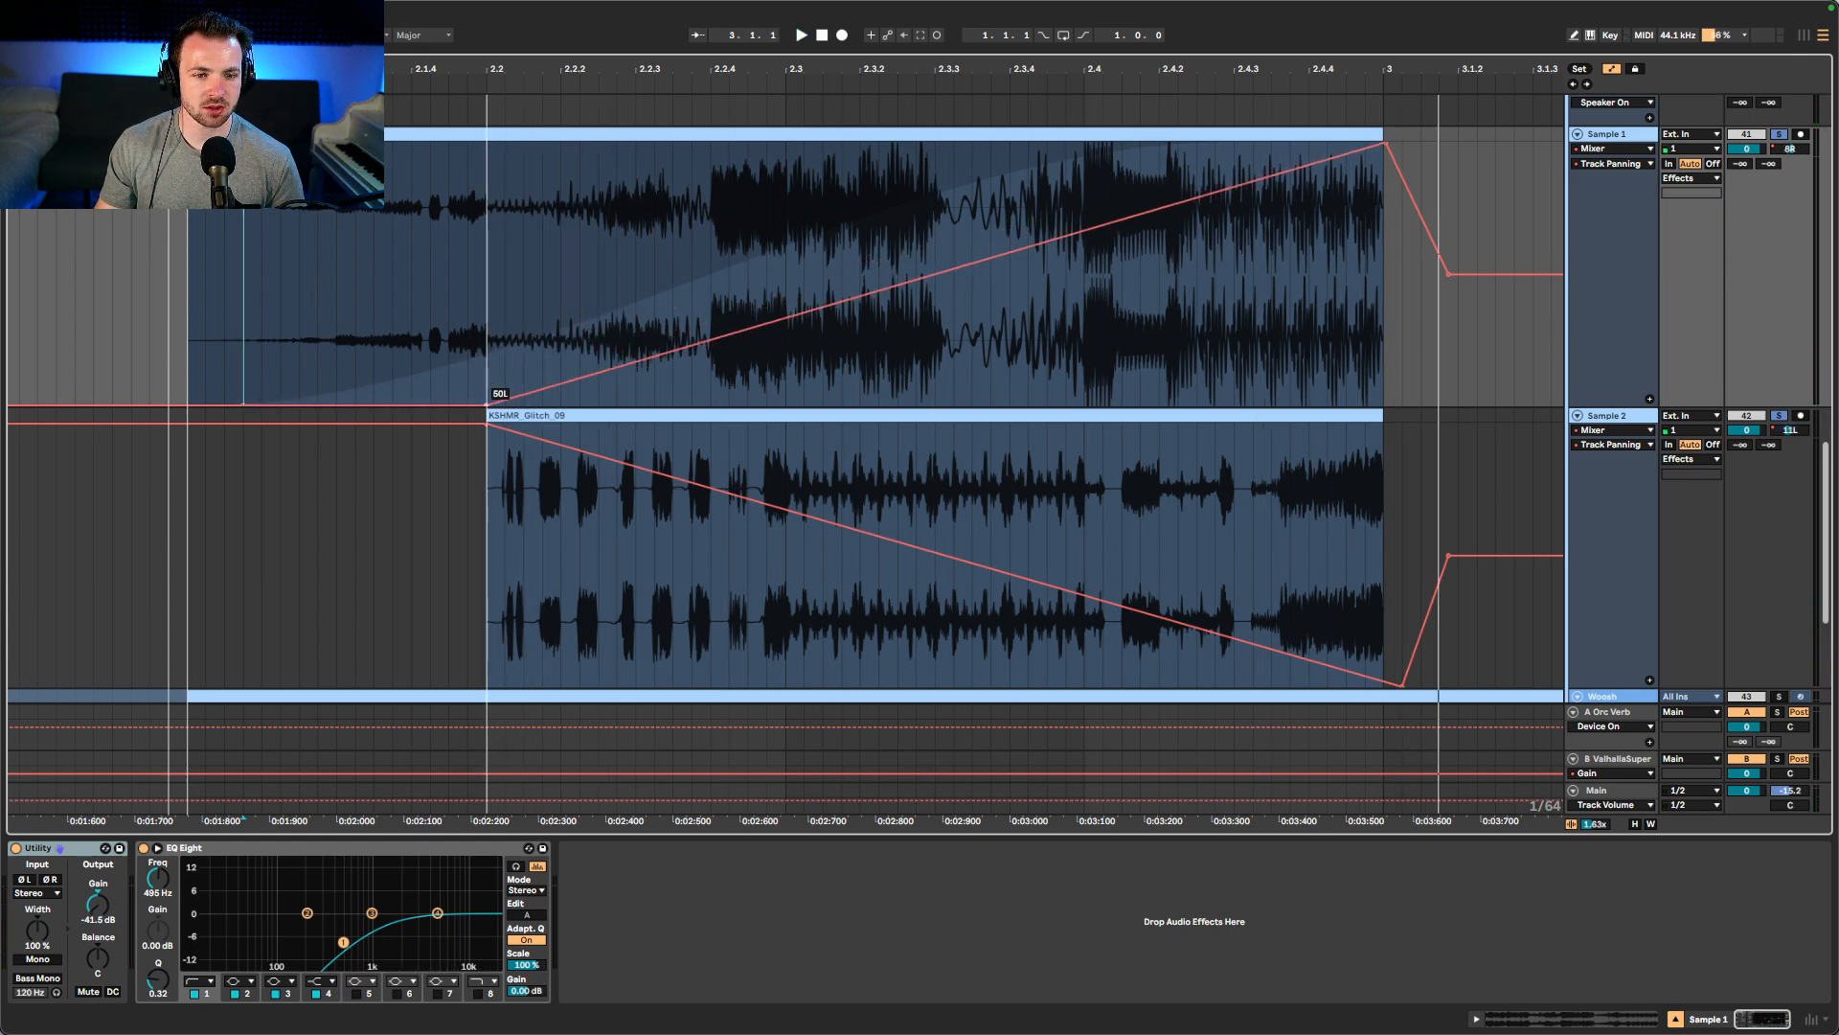
- Raise Sample 1's pan near the start of its opening clip almost hard right and play it soloed with Sample 2
left_click_drag(251, 409, 251, 153)
key("space")
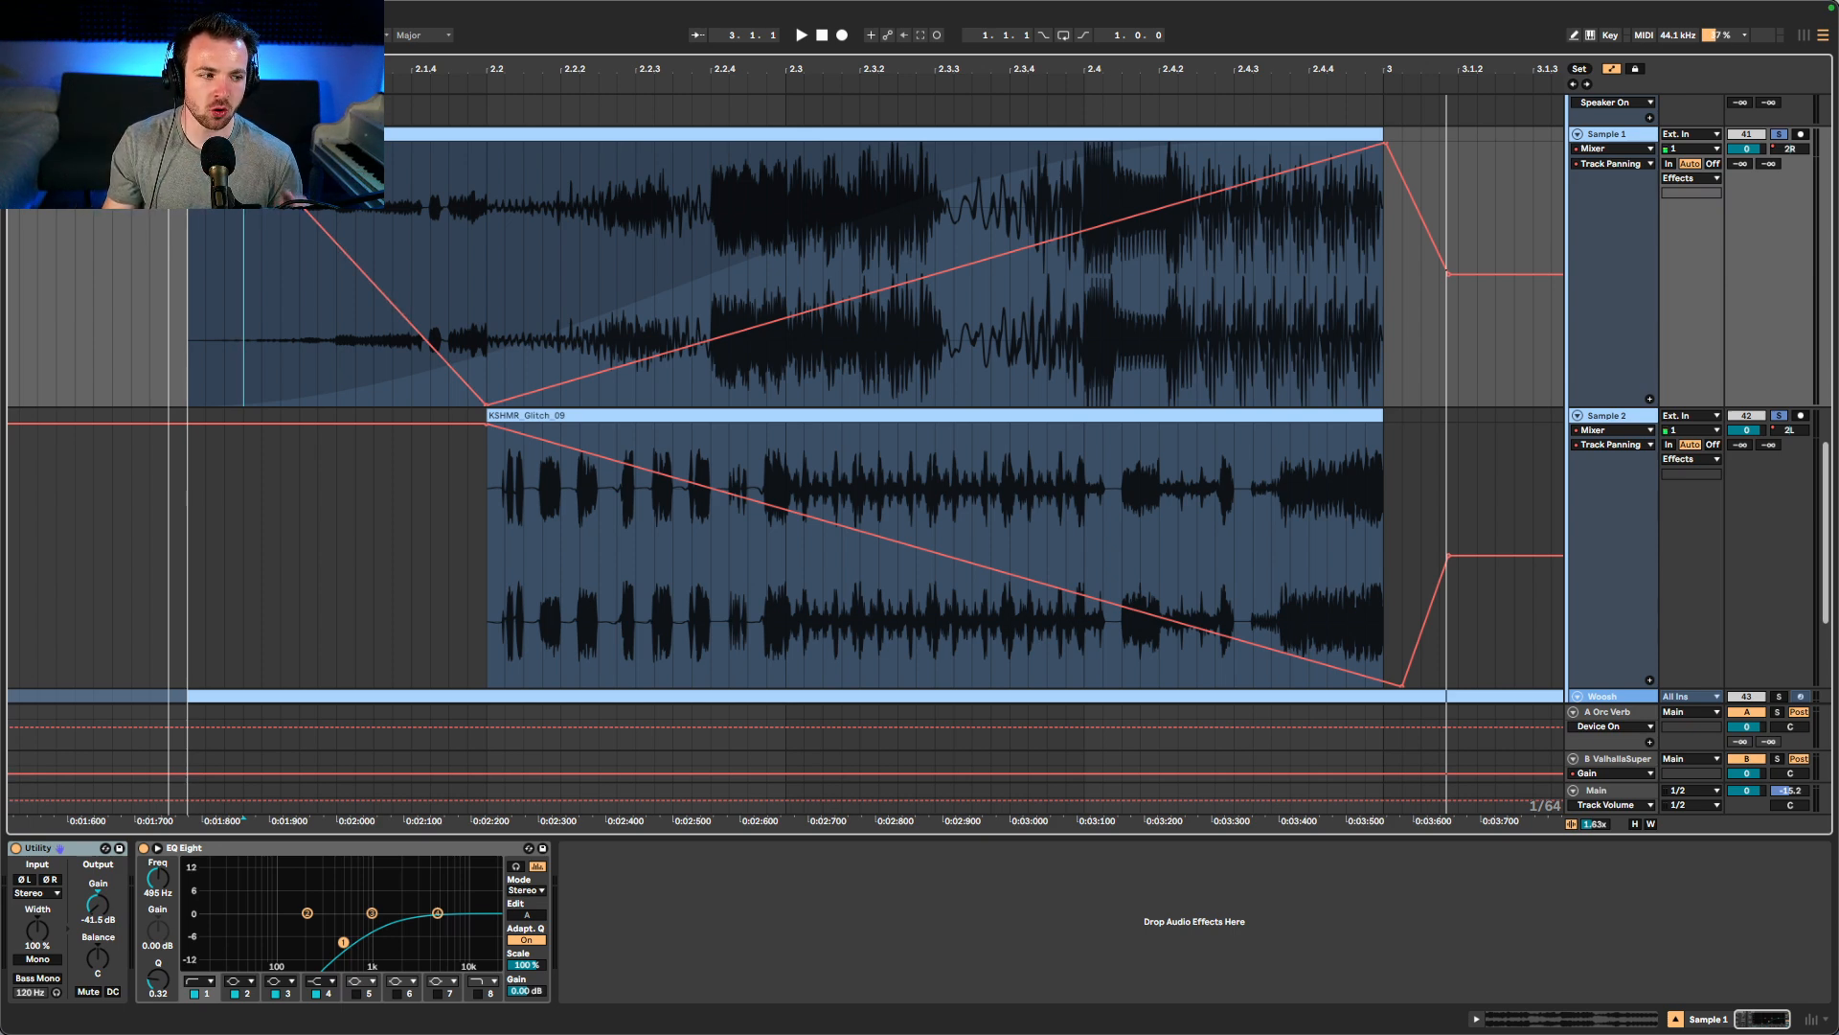
key("space")
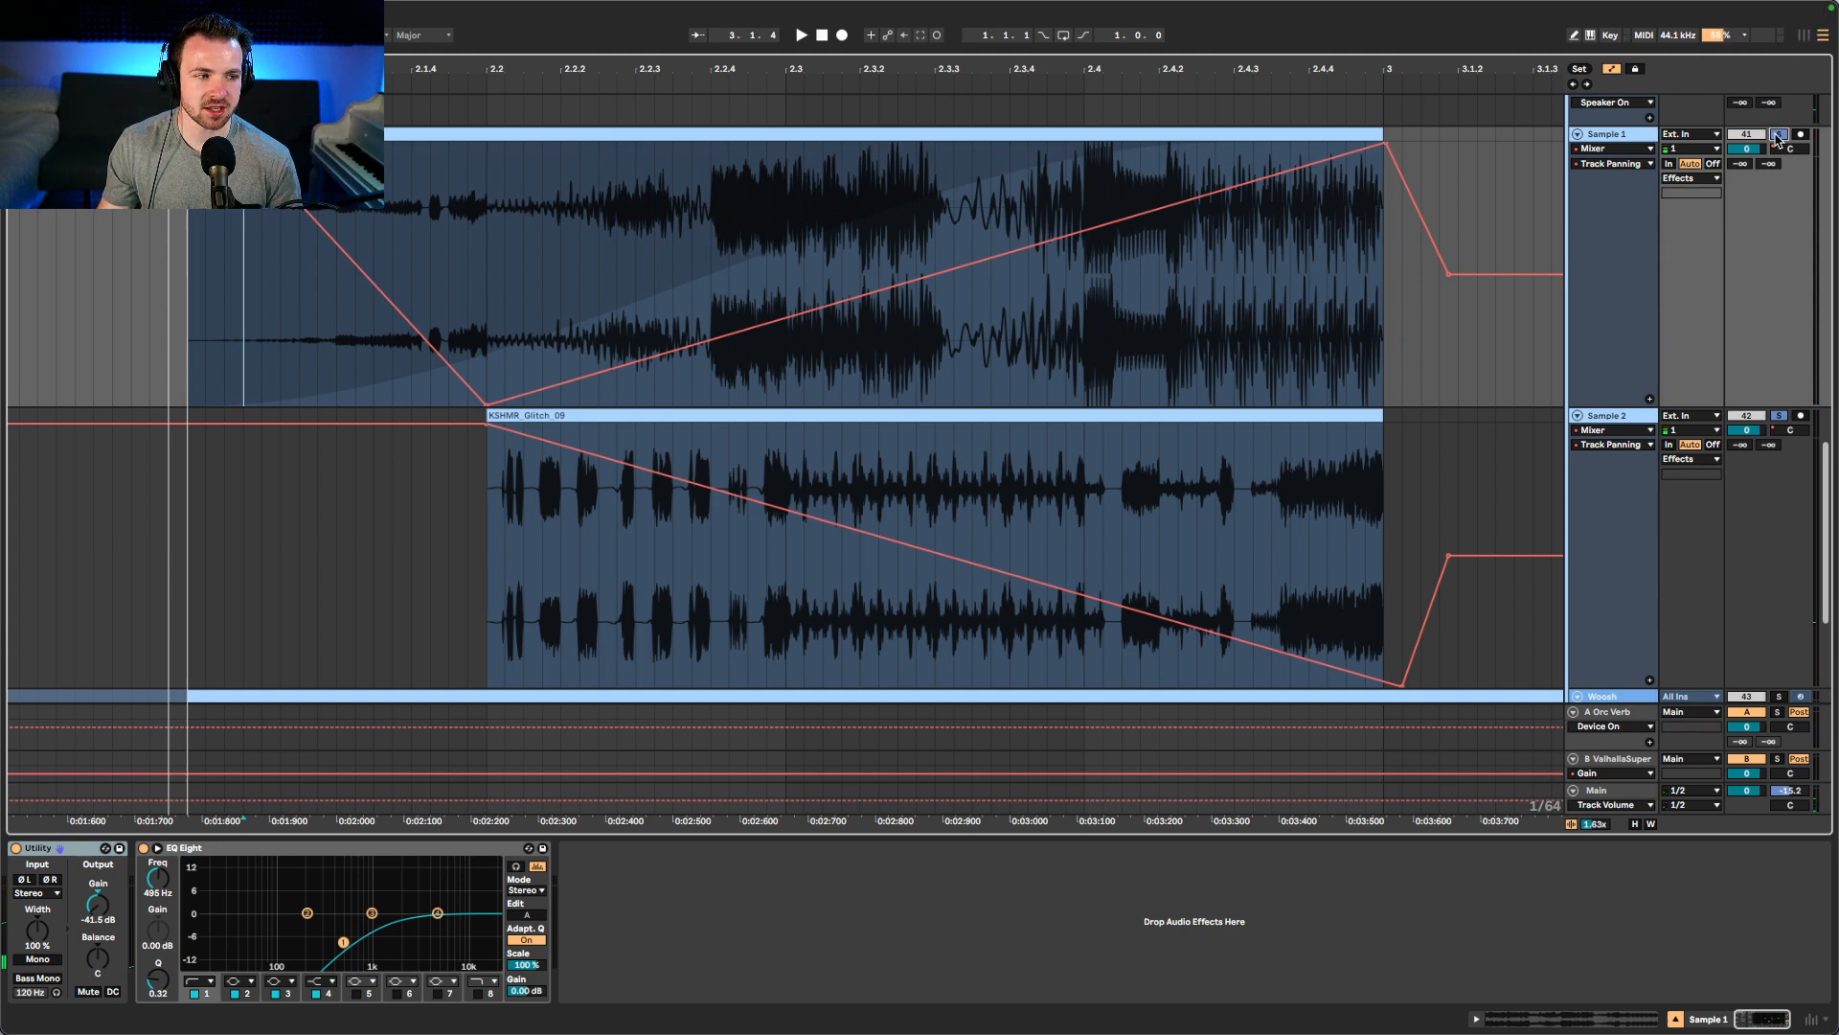
- Unsolo Sample 1 and Sample 2 and play the opening glitch clips in the full mix
left_click(1777, 135)
key("space")
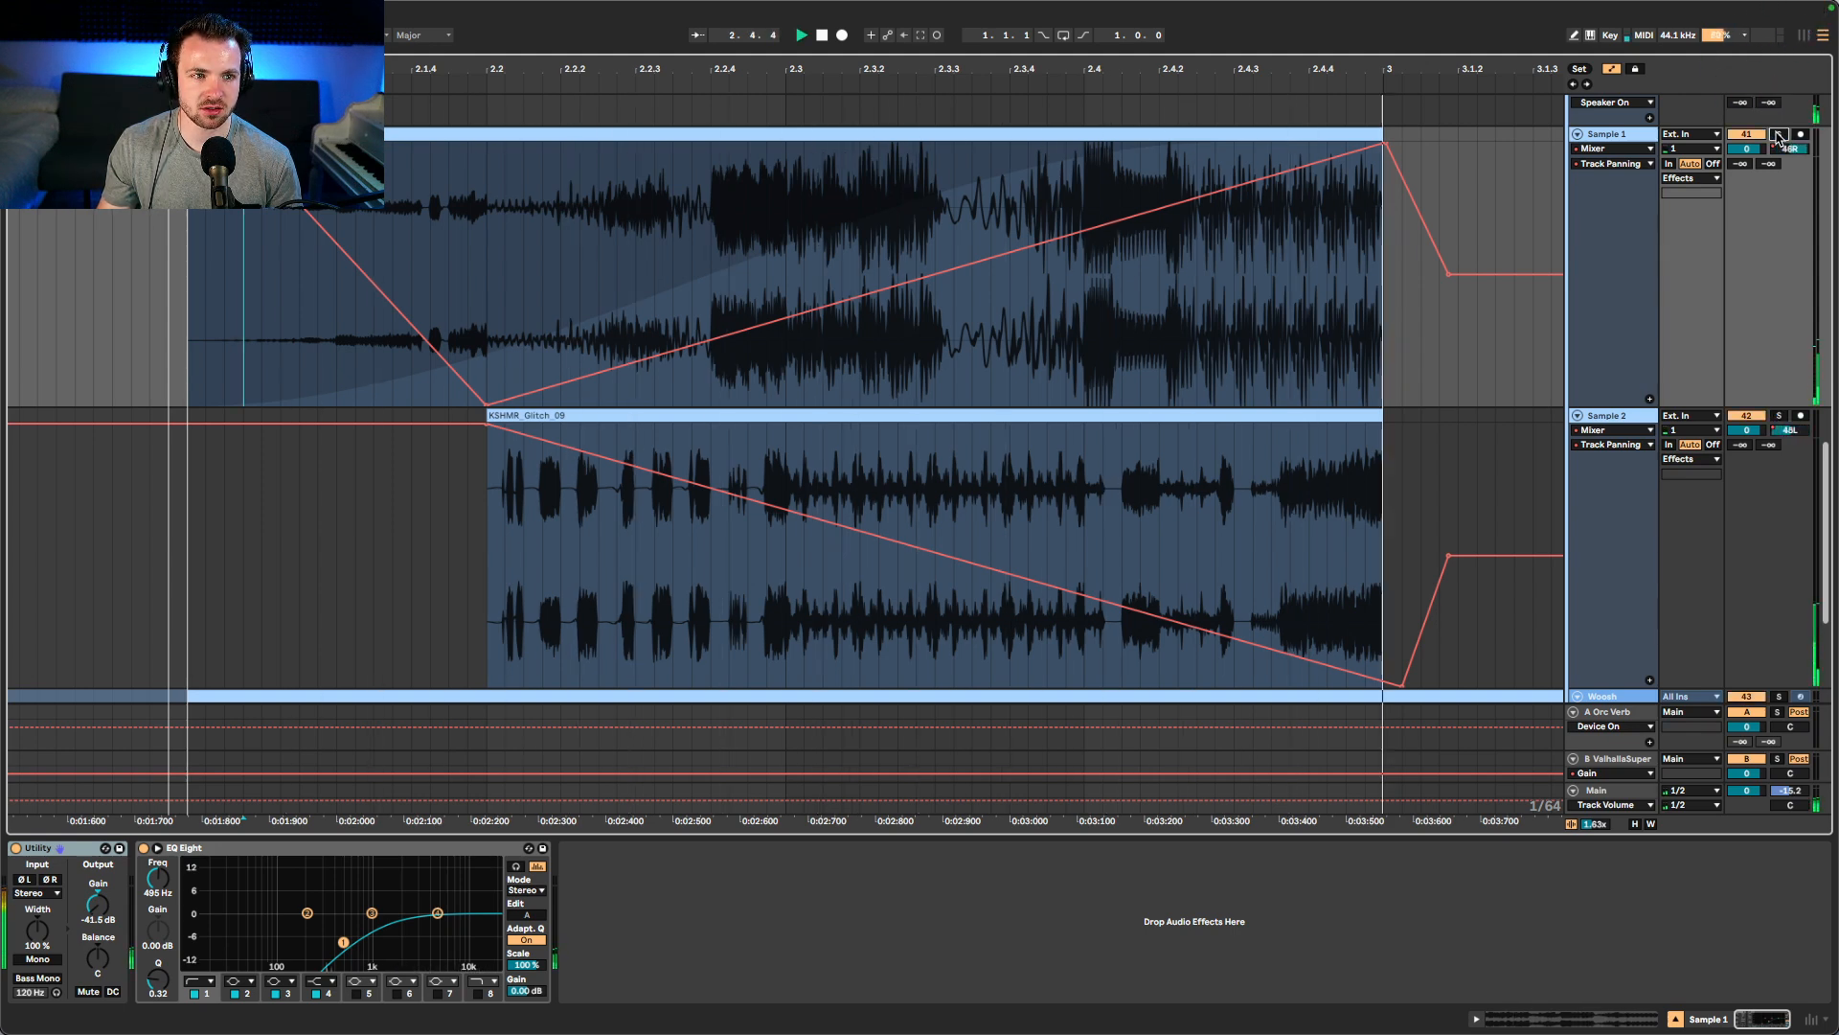
key("space")
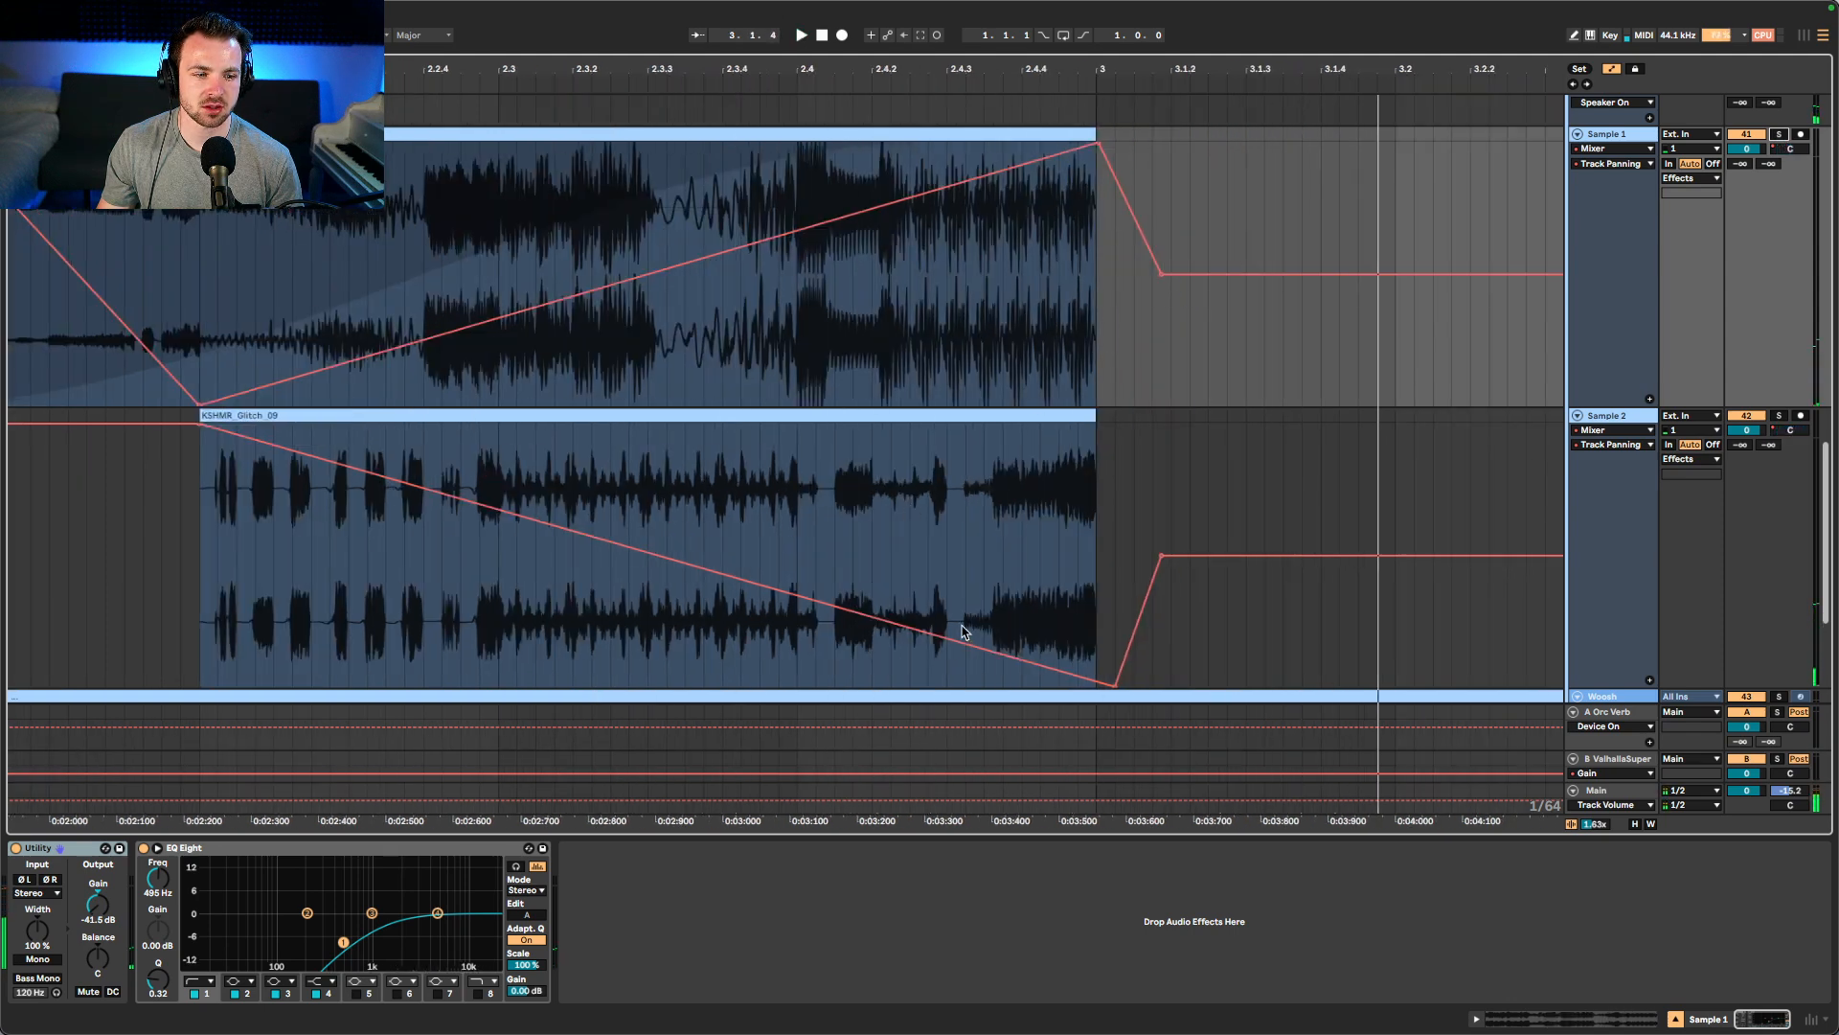
- Add pan breakpoints so Sample 2 reaches 50L at 2.4.3 and Sample 1 reaches 50R at 2.4.2
left_click(953, 646)
left_click_drag(953, 646, 948, 684)
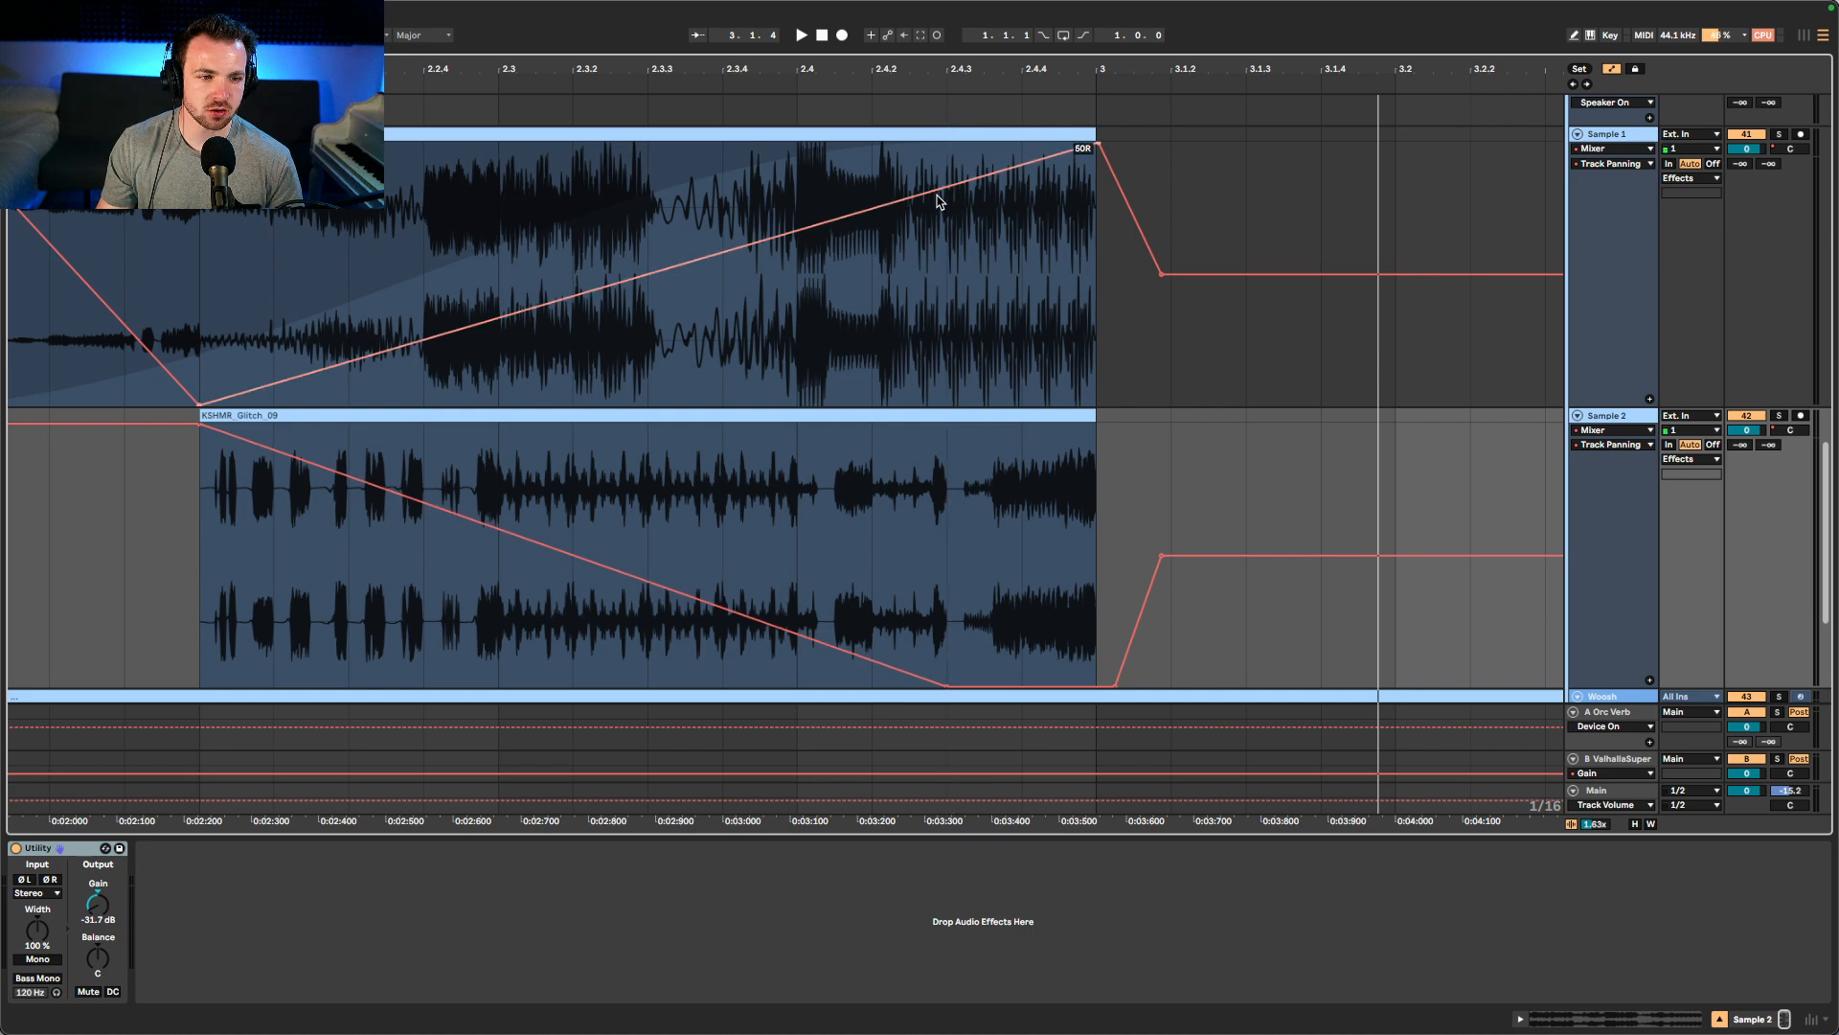
left_click_drag(883, 196, 872, 143)
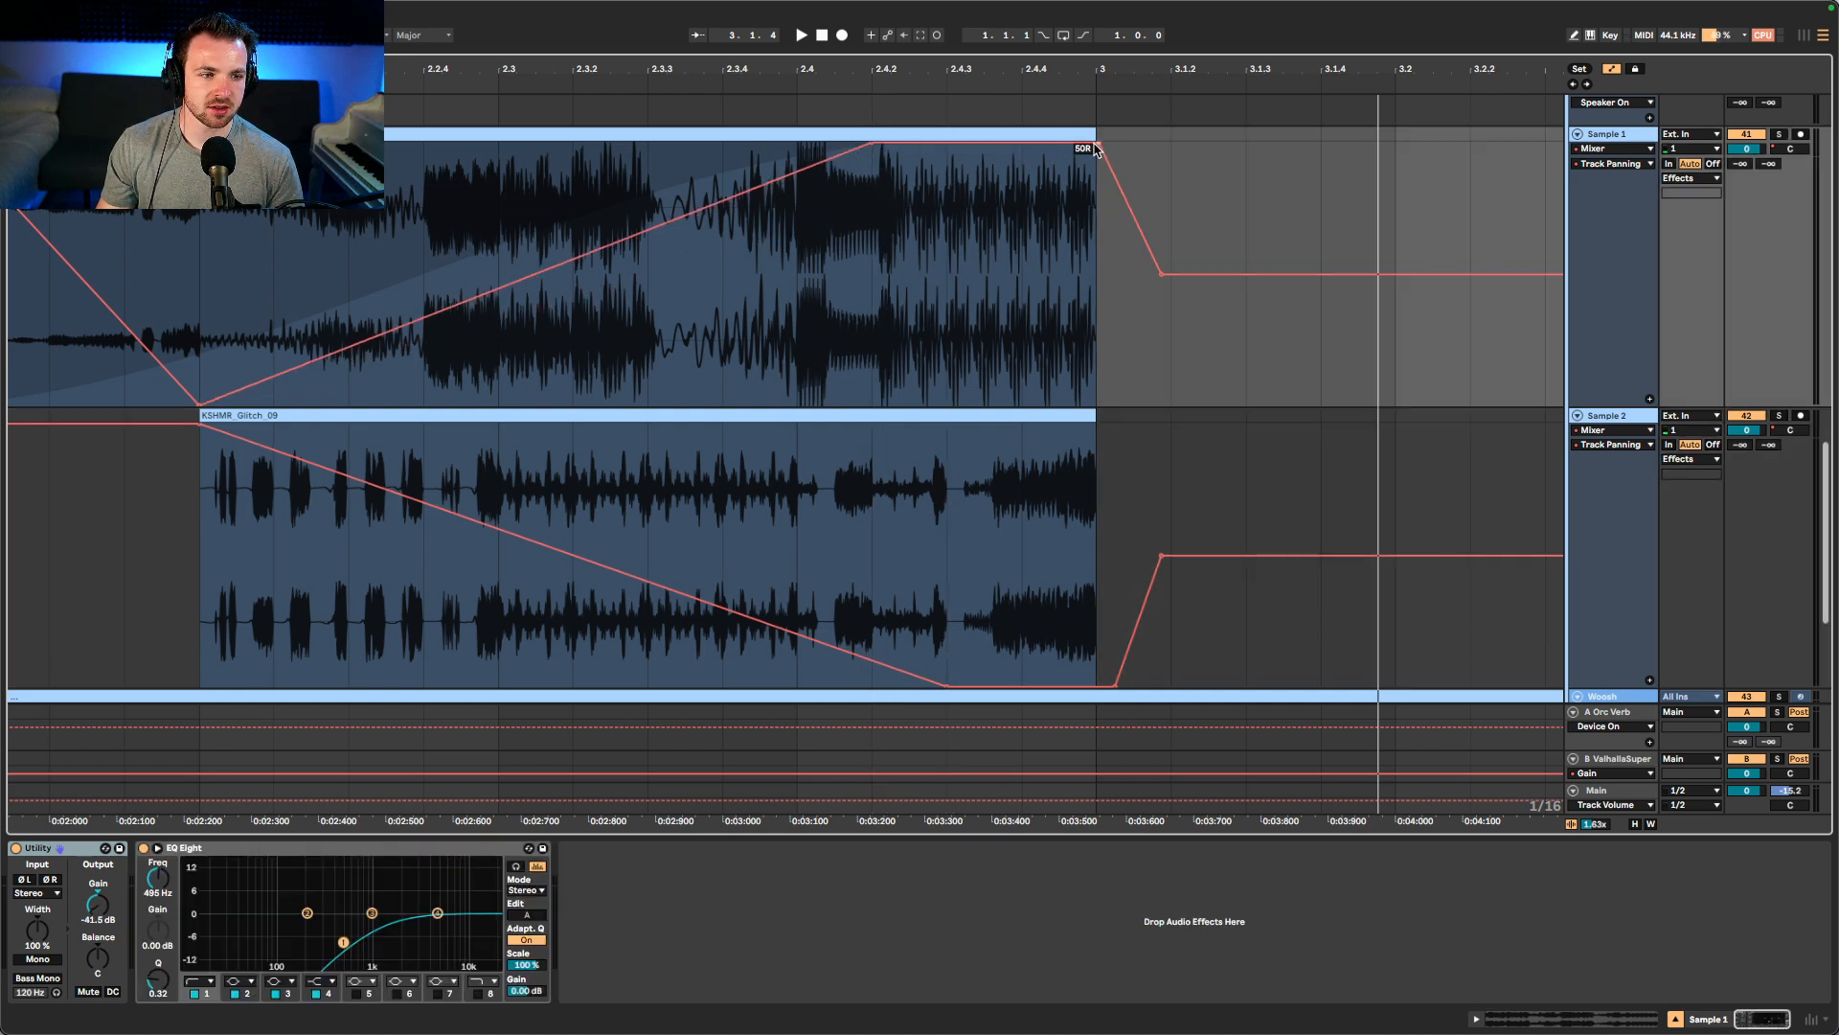
- Delete Sample 1's 50R breakpoint at bar 3, move its centred one there, and bring Sample 2's pan nearly to centre at bar 3
left_click(1096, 144)
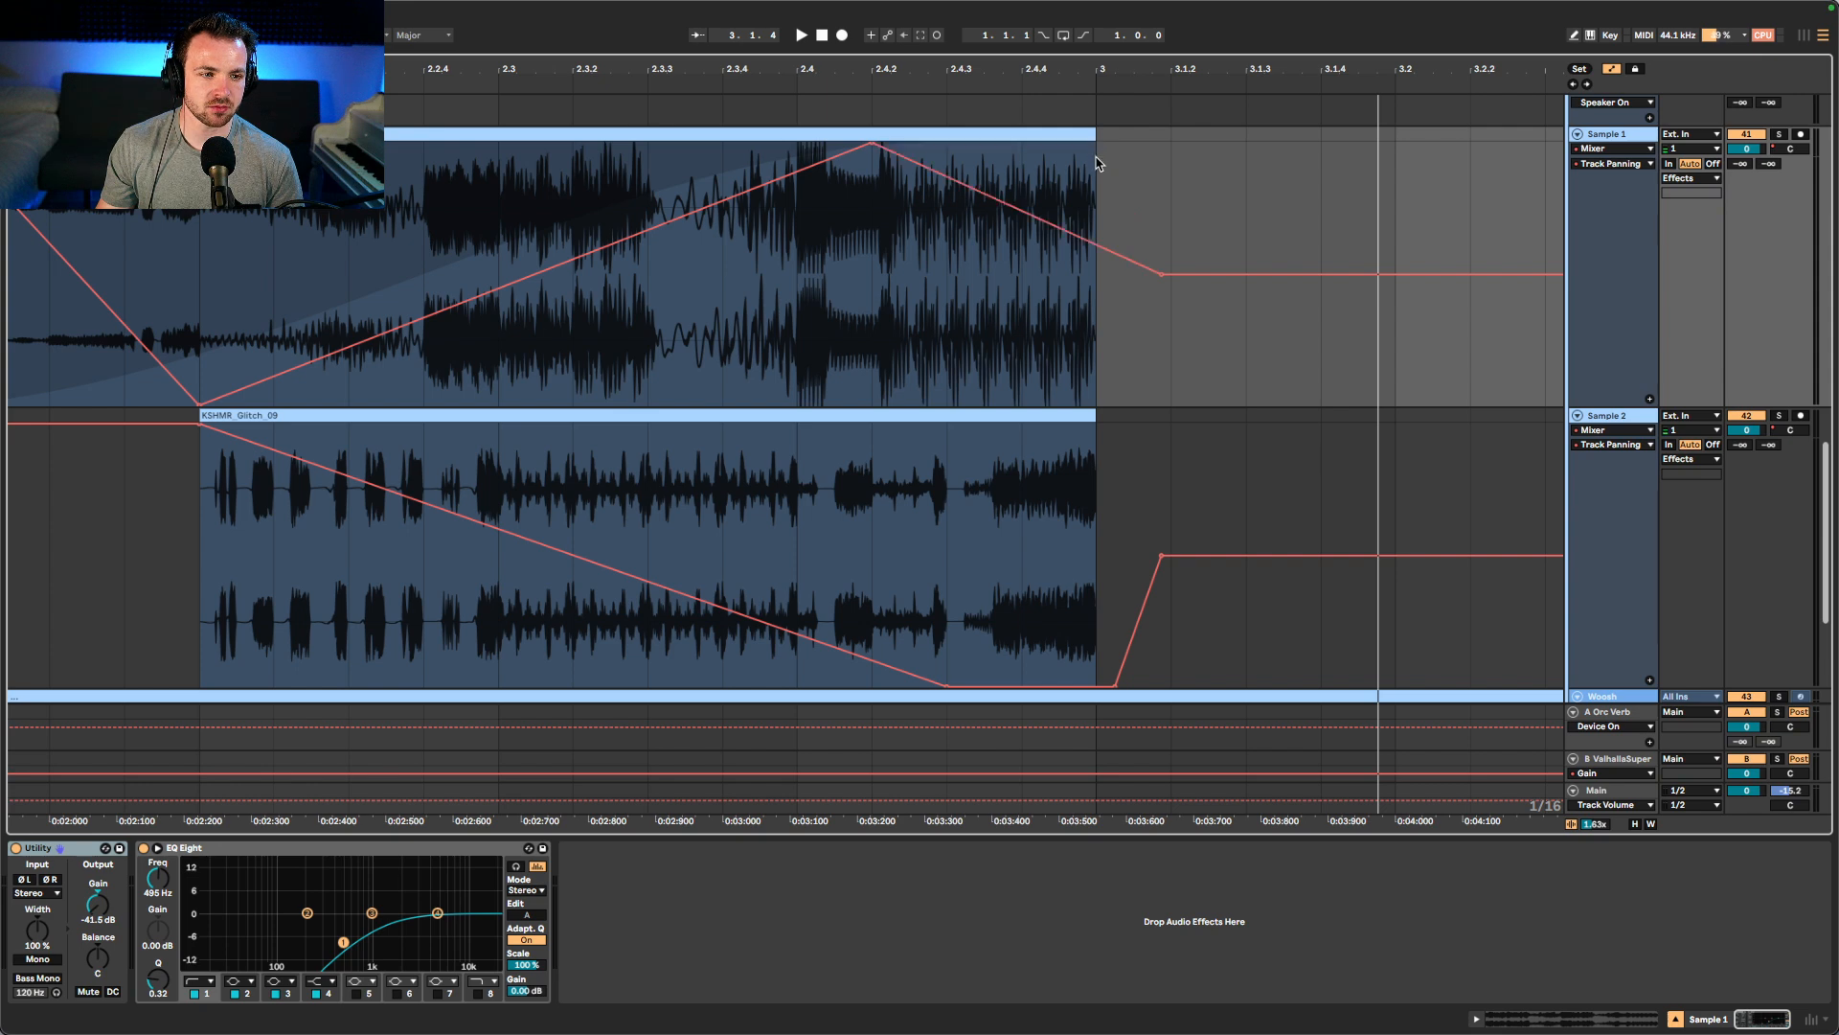
left_click_drag(1161, 275, 1096, 275)
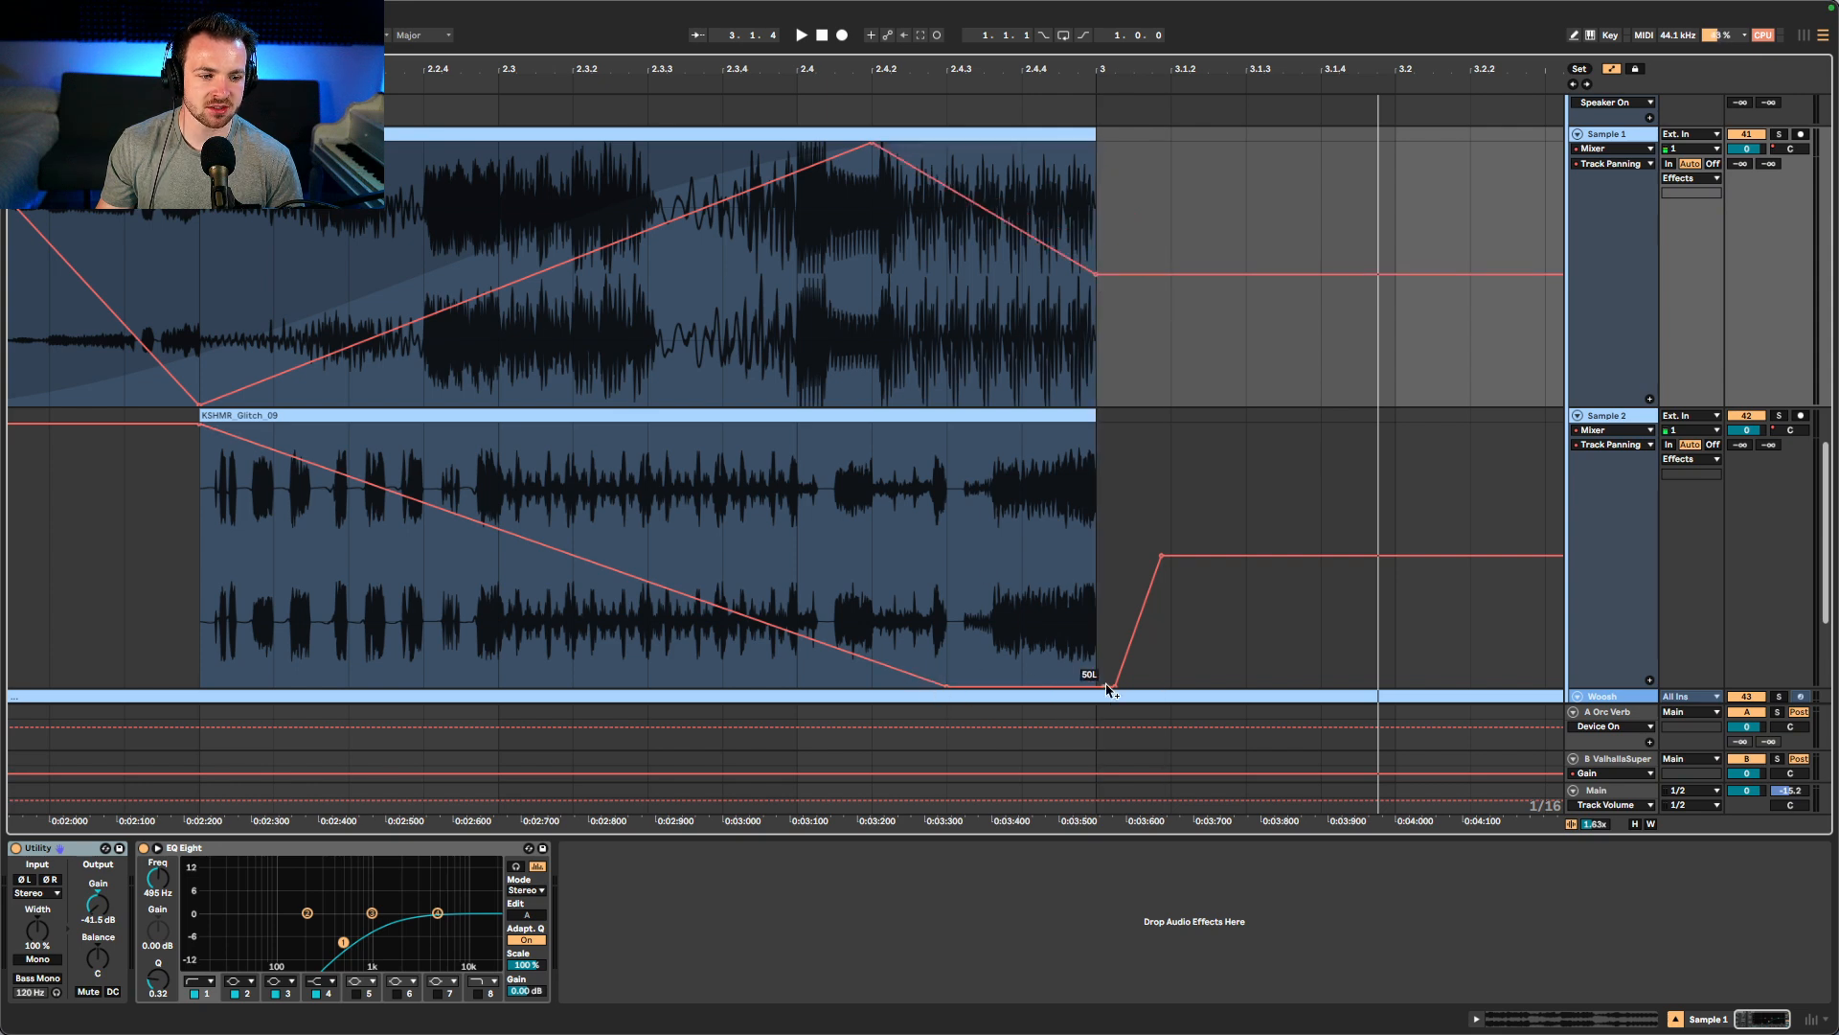
left_click_drag(1116, 687, 1099, 566)
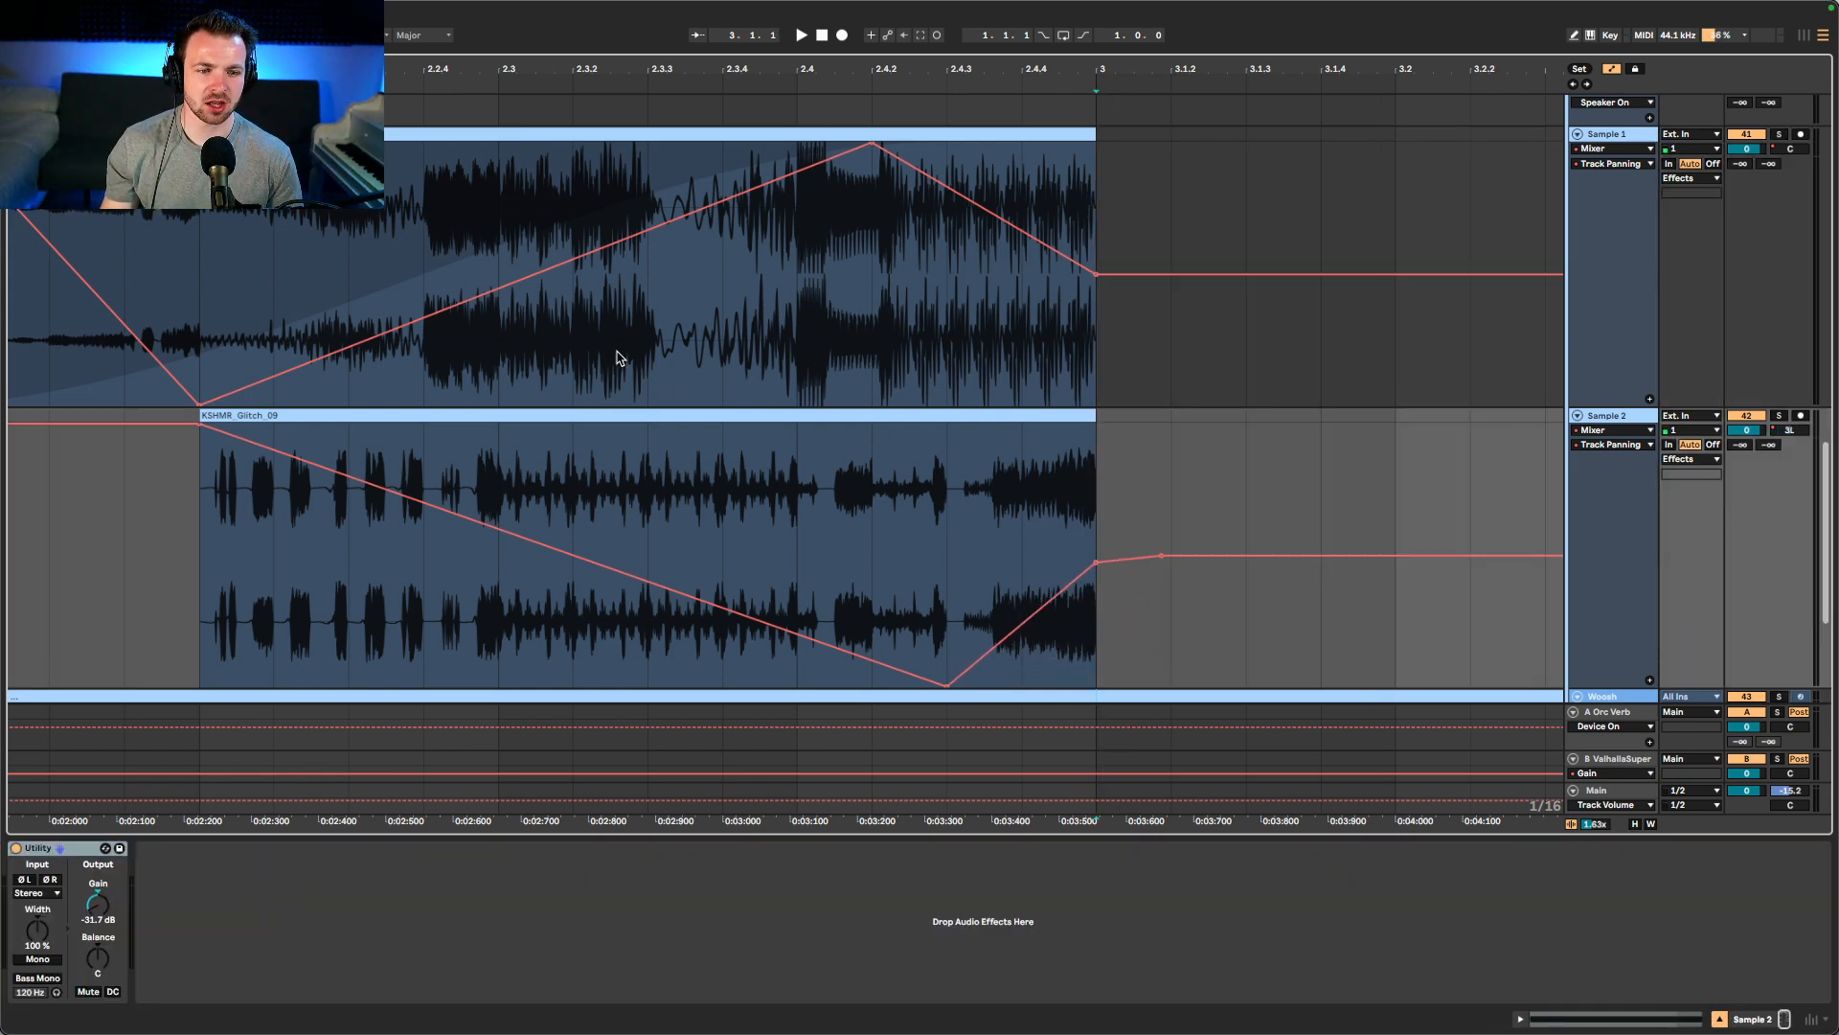
- Play the new pan curves, move Sample 1's 50R peak to 2.4.3 to line up with Sample 2's turn, and replay
left_click(425, 261)
key("space")
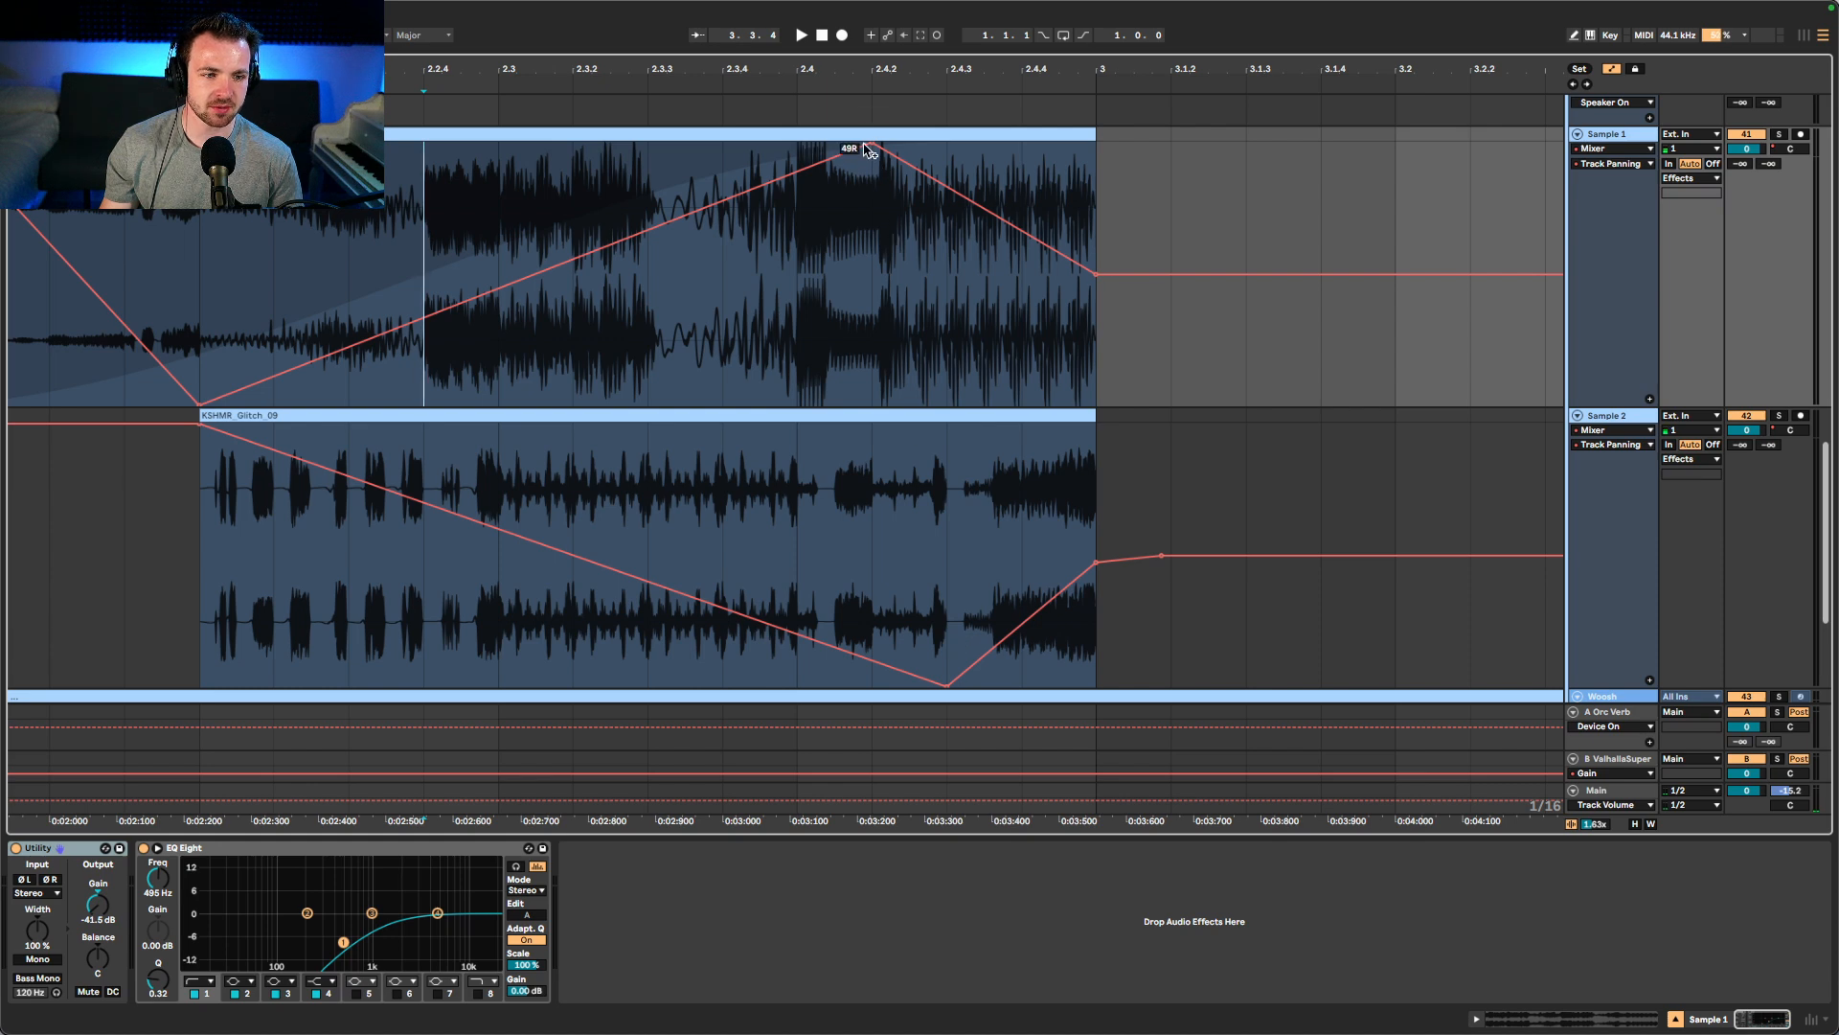
left_click_drag(871, 149, 947, 144)
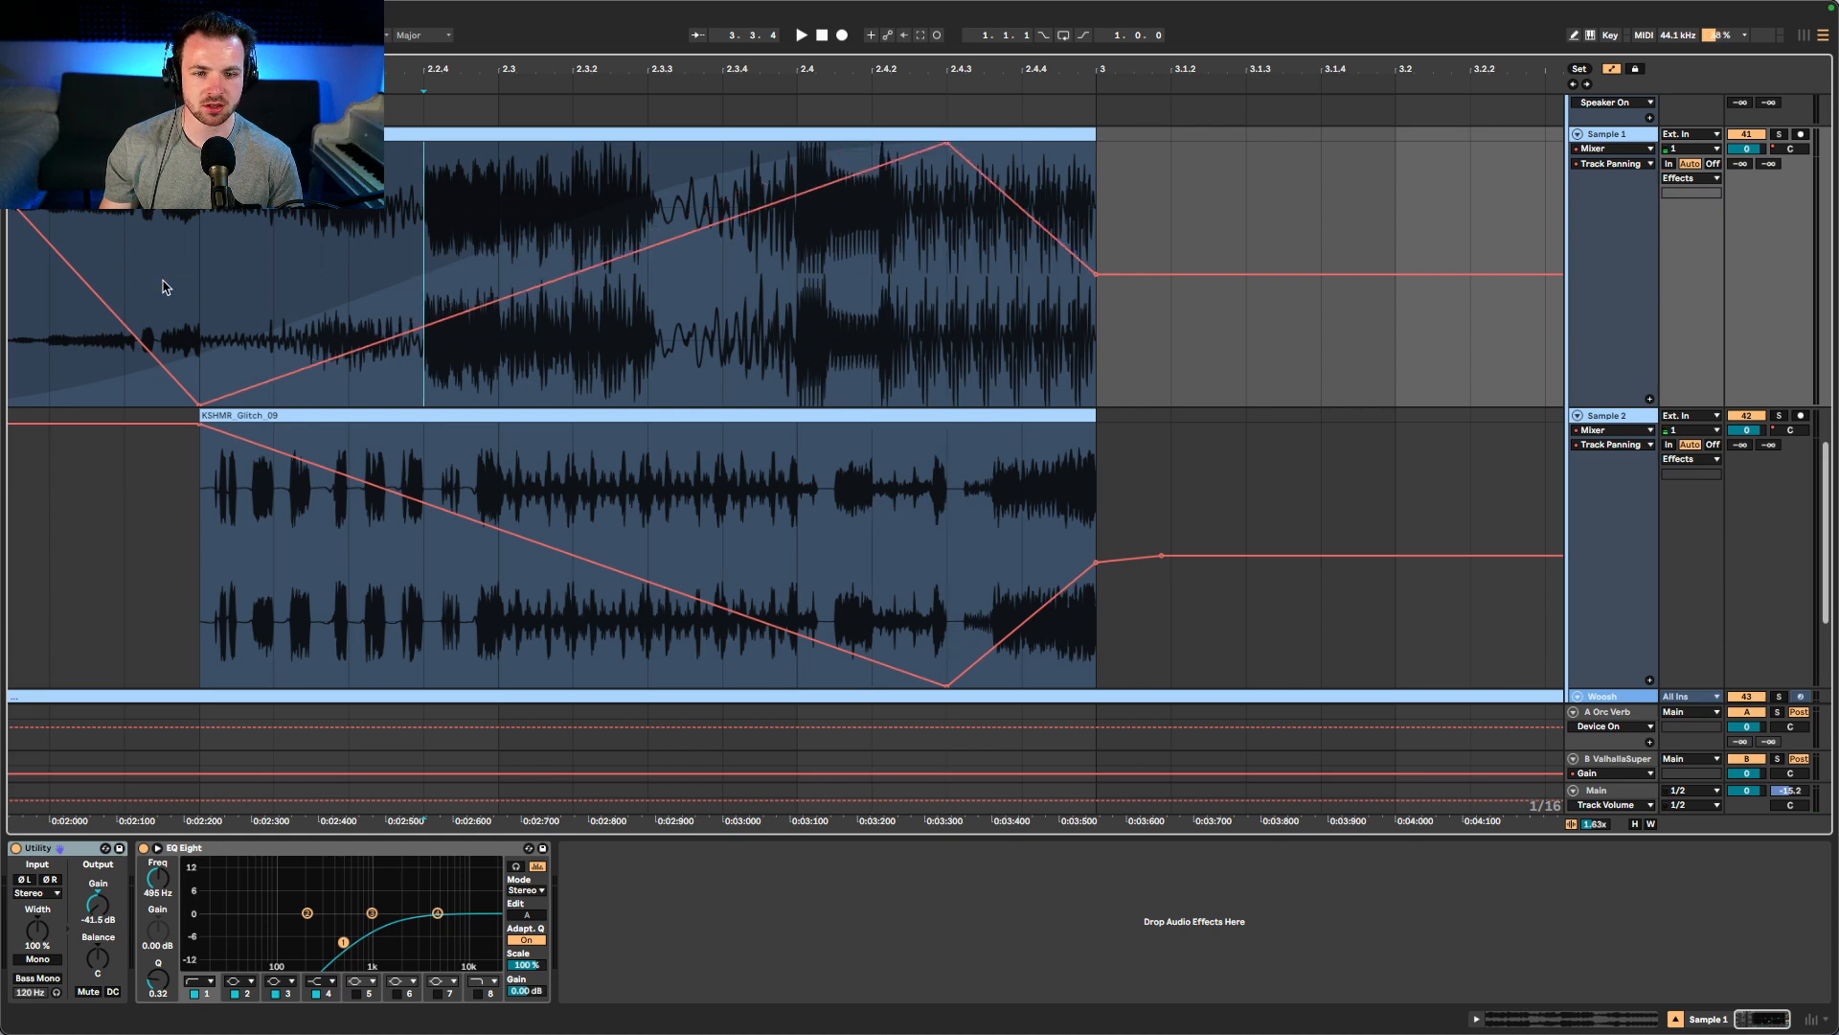
key("space")
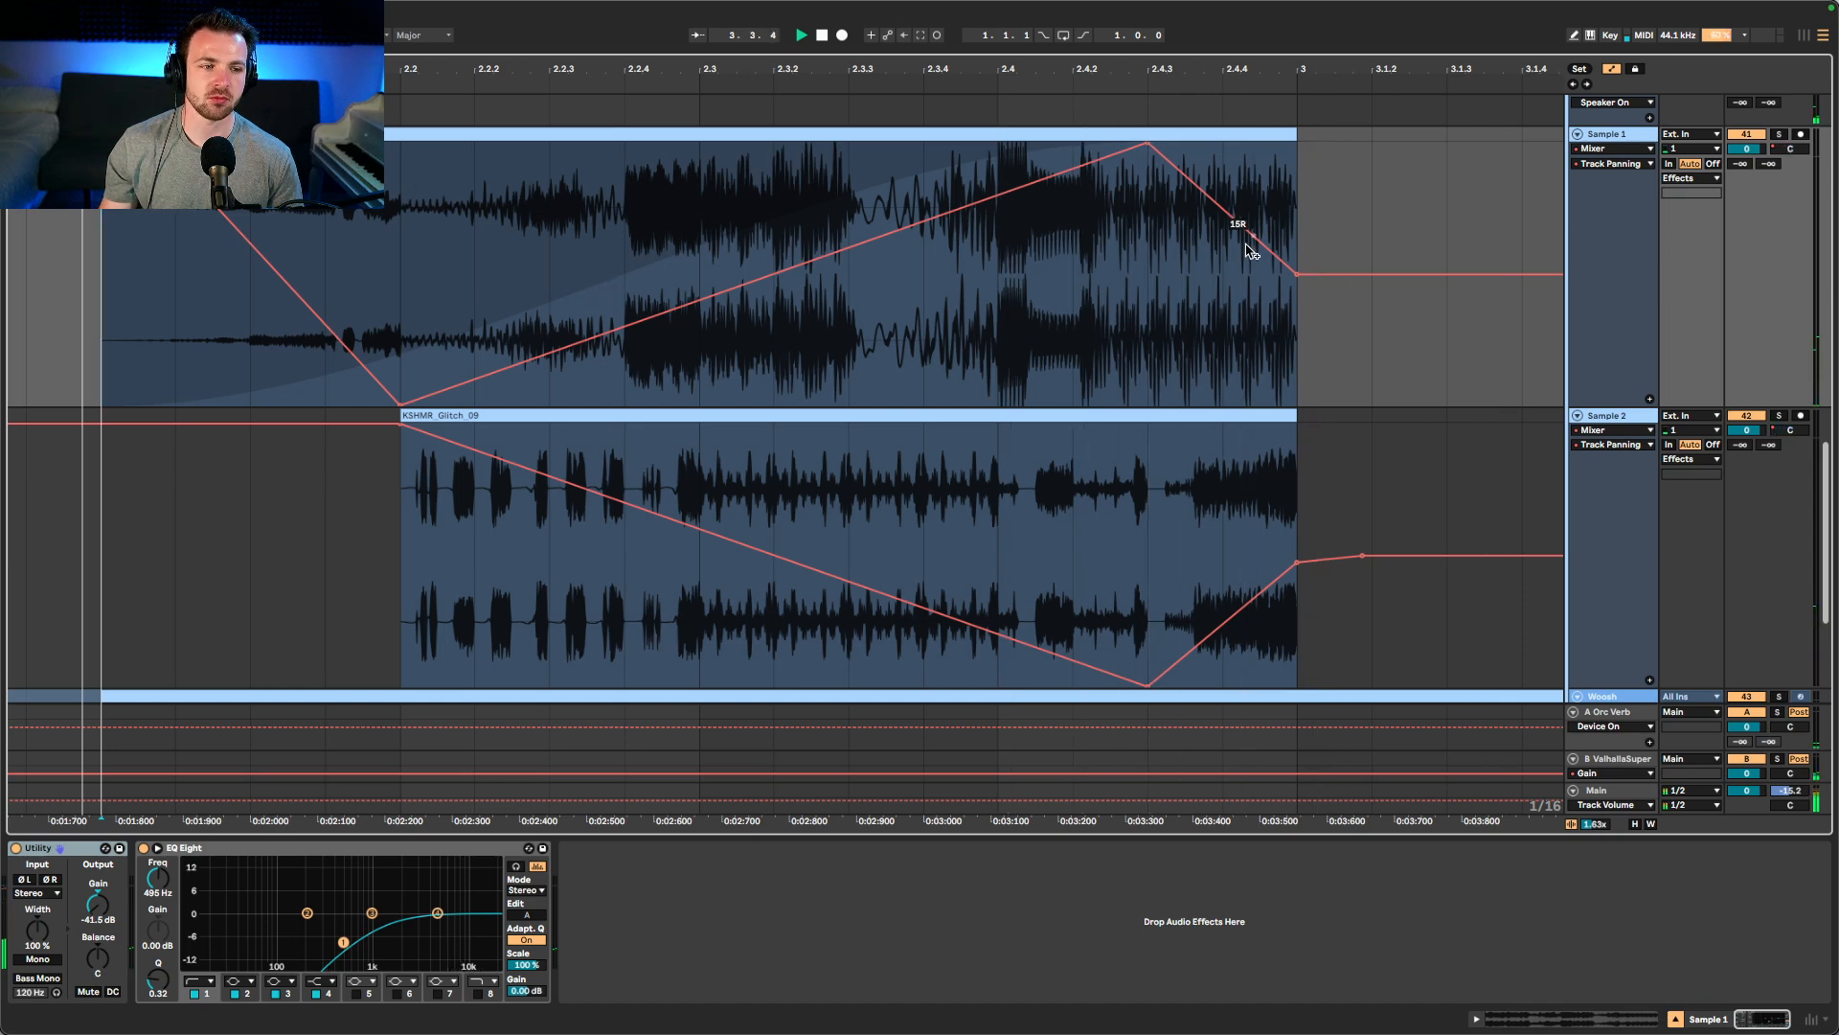
- Hide the automation lanes and fit the whole arrangement in view
scroll(1354, 395, "down", 8)
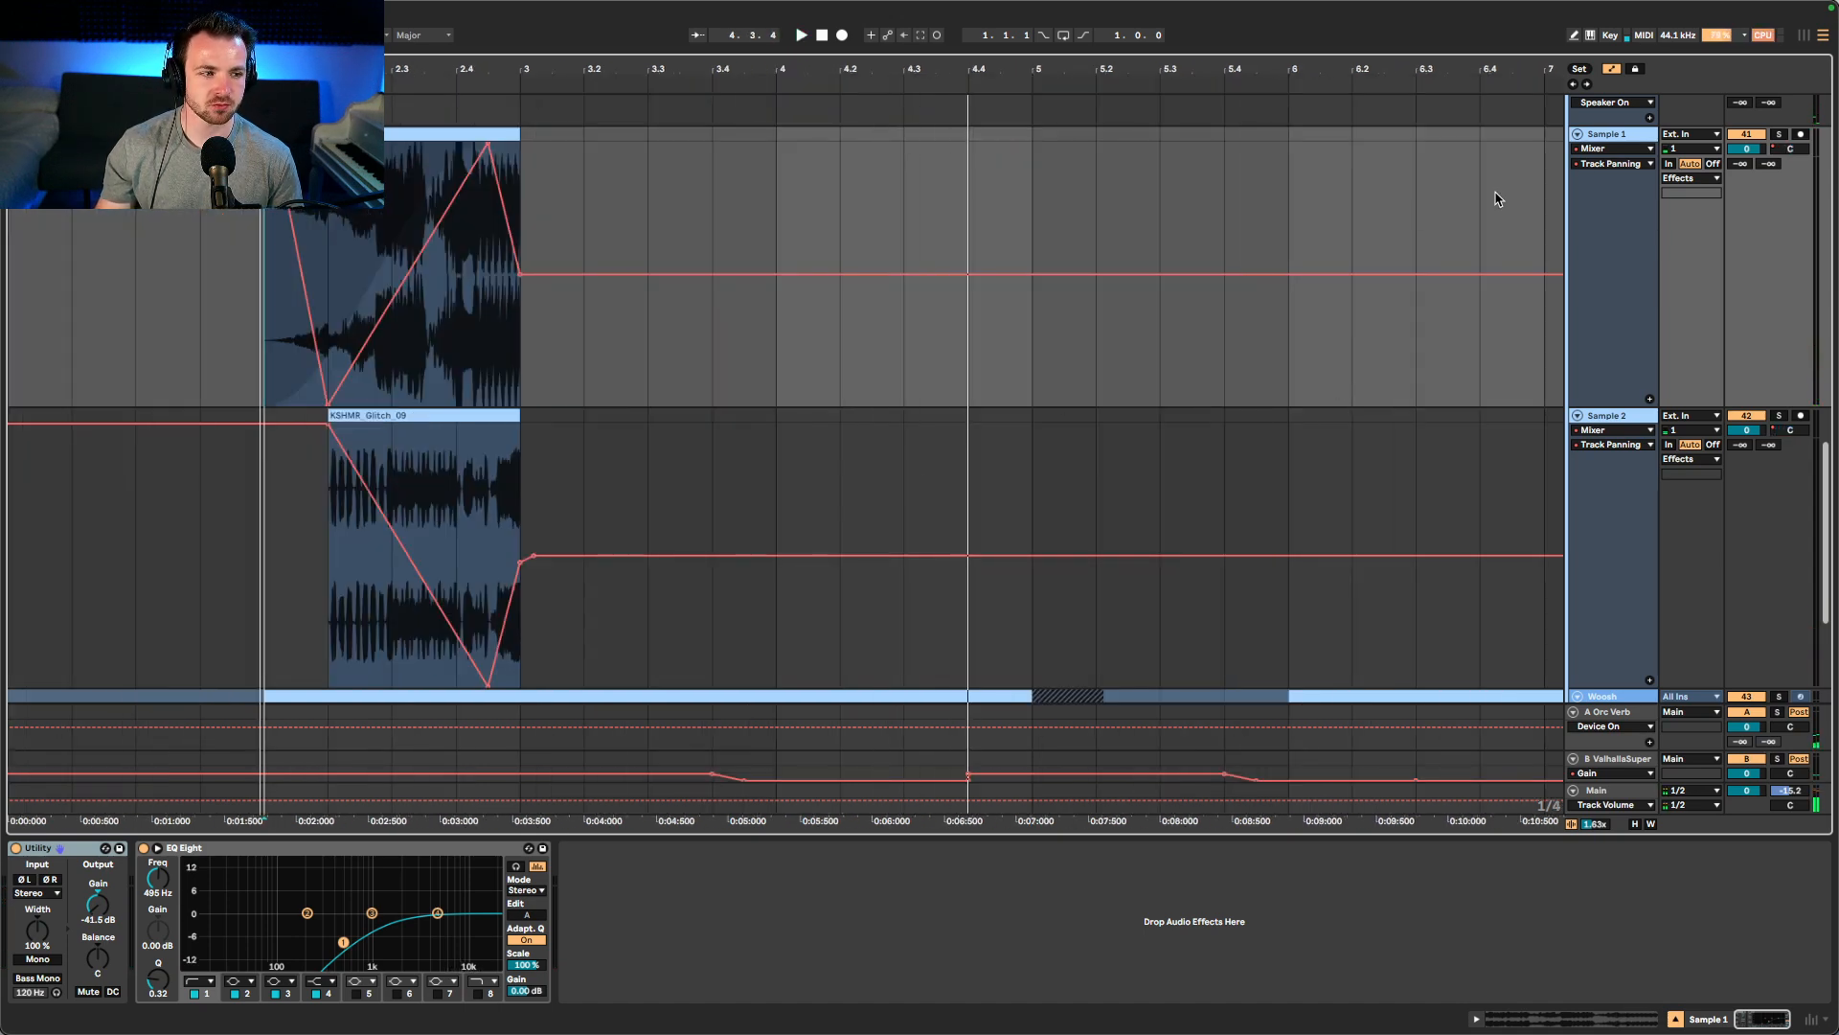
key("a")
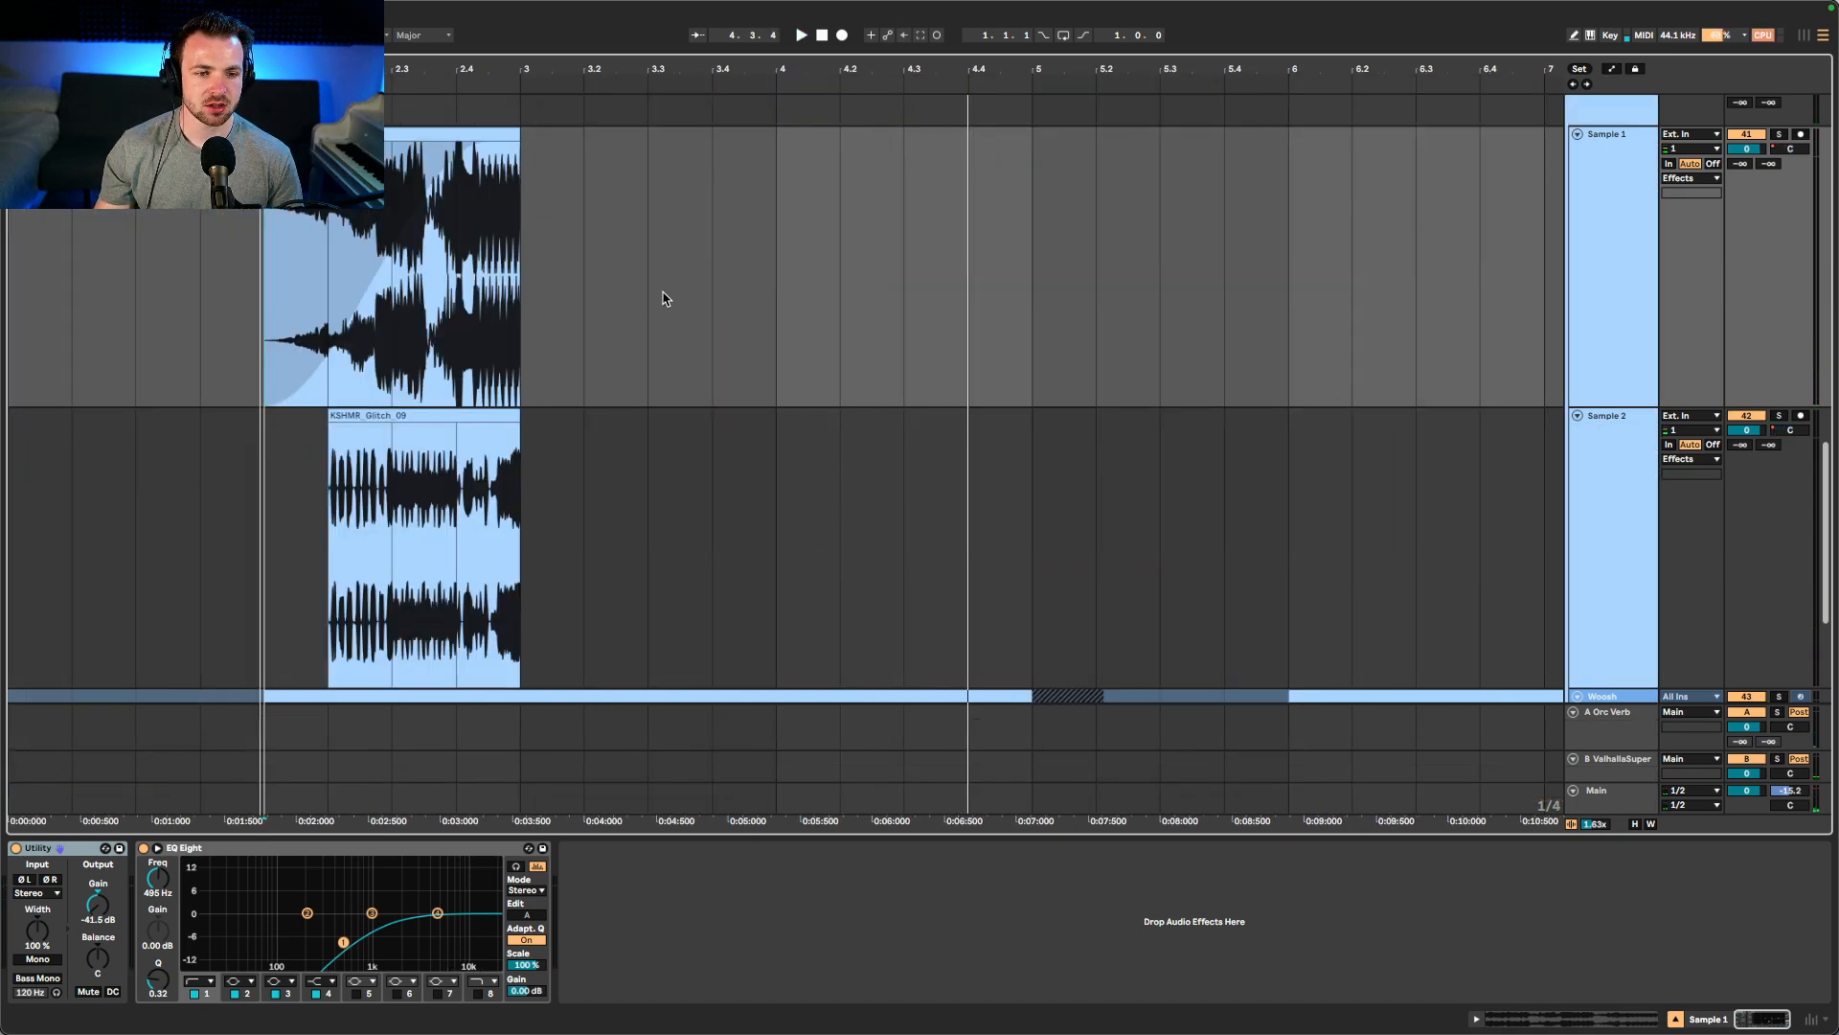
key("w")
key("h")
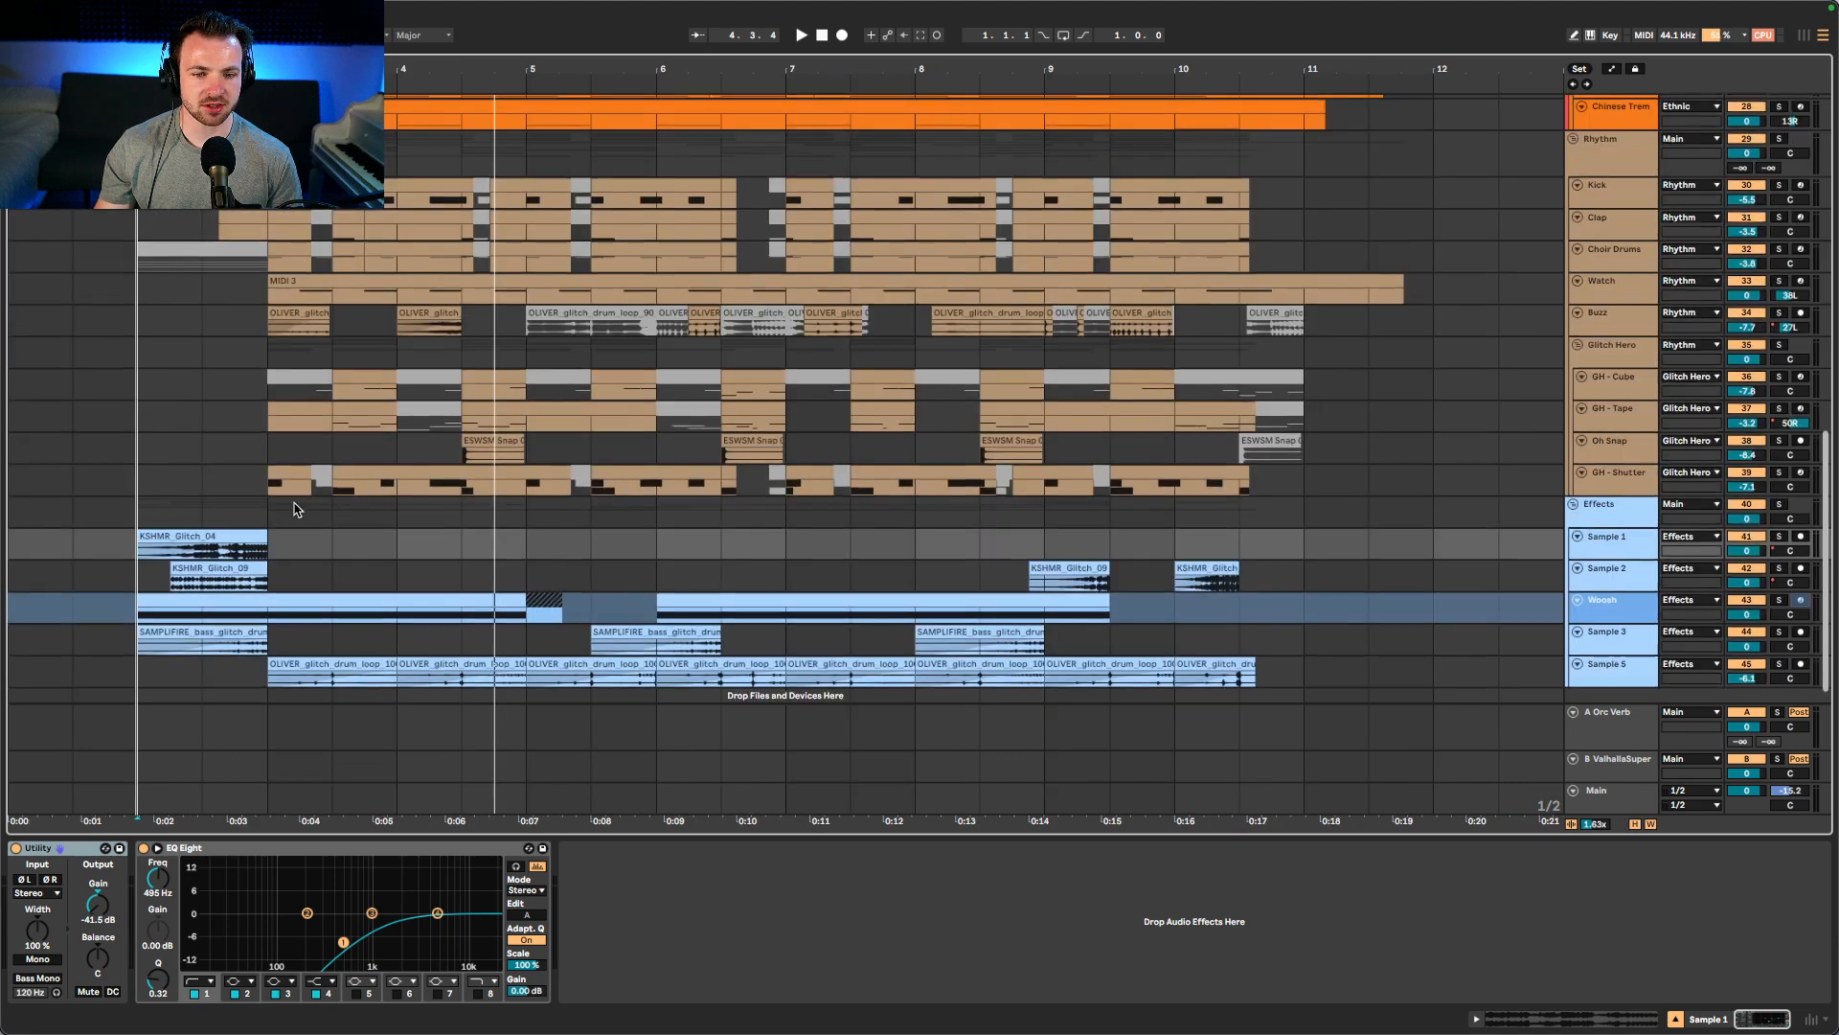
- Inspect the Woosh clips and the enlarged Sample 3 clips, and return to the overview of all tracks
left_click(135, 611)
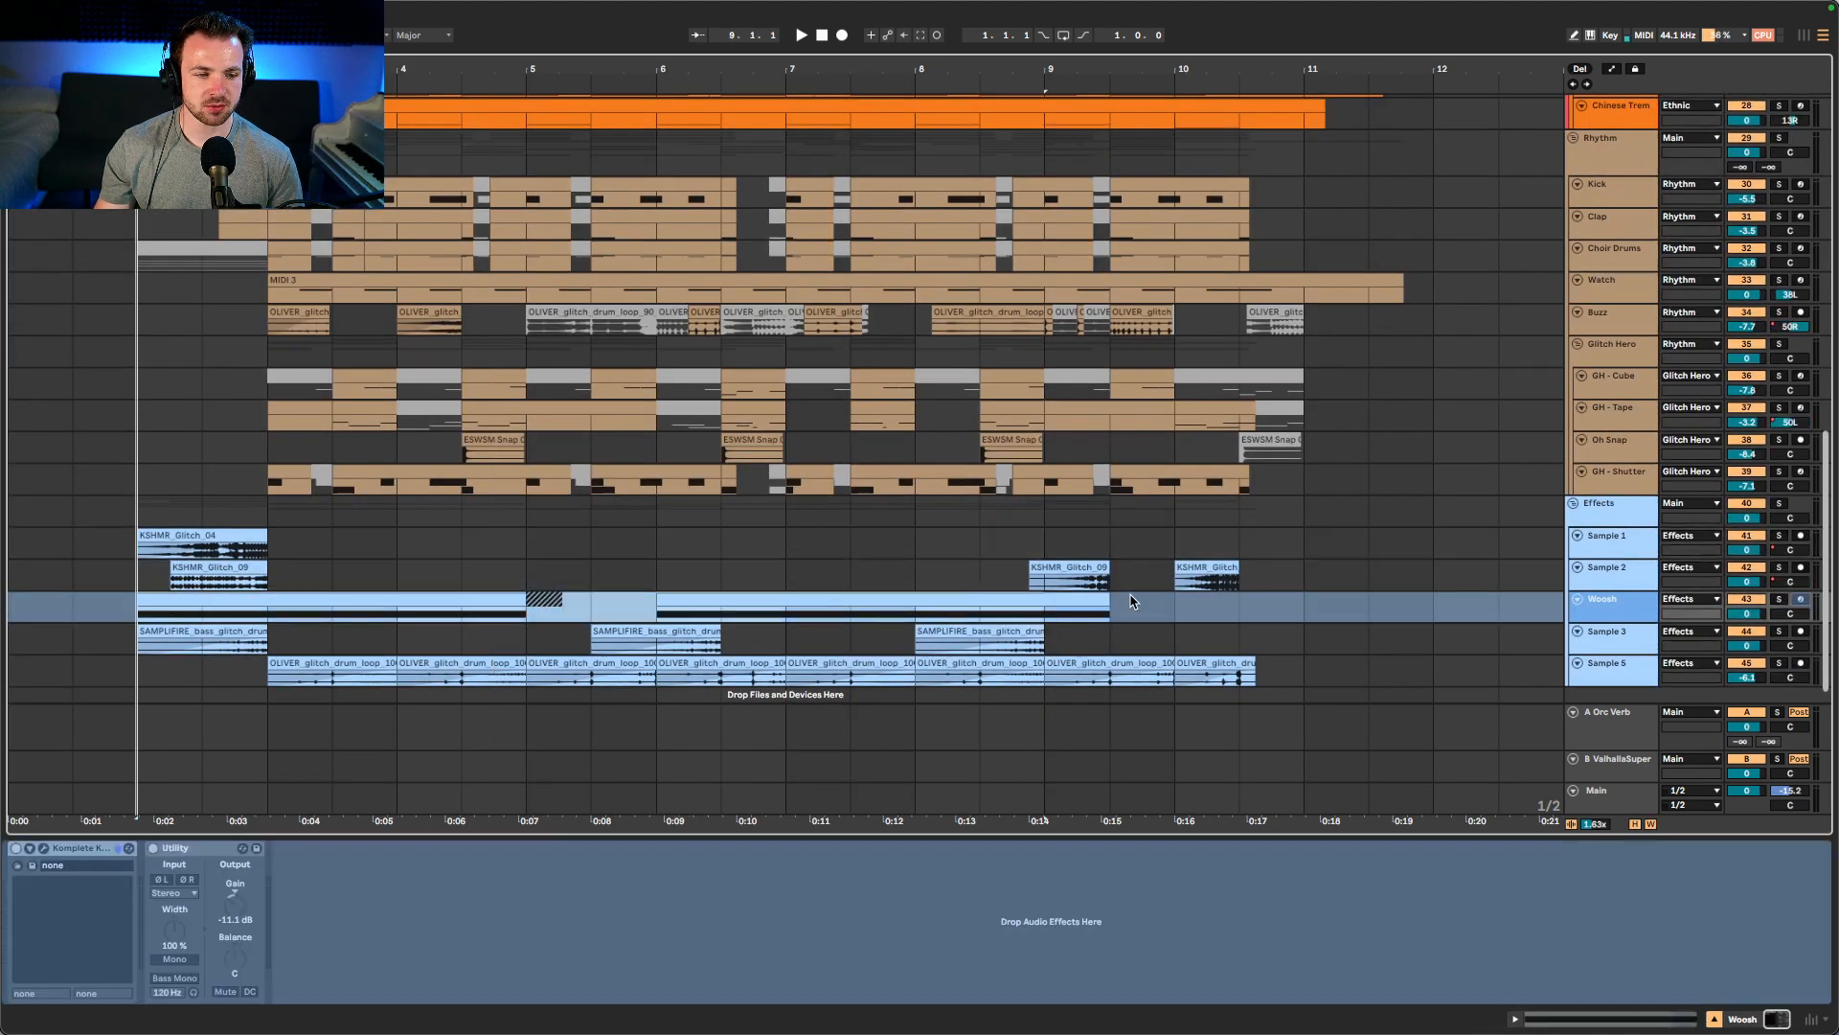
key("z")
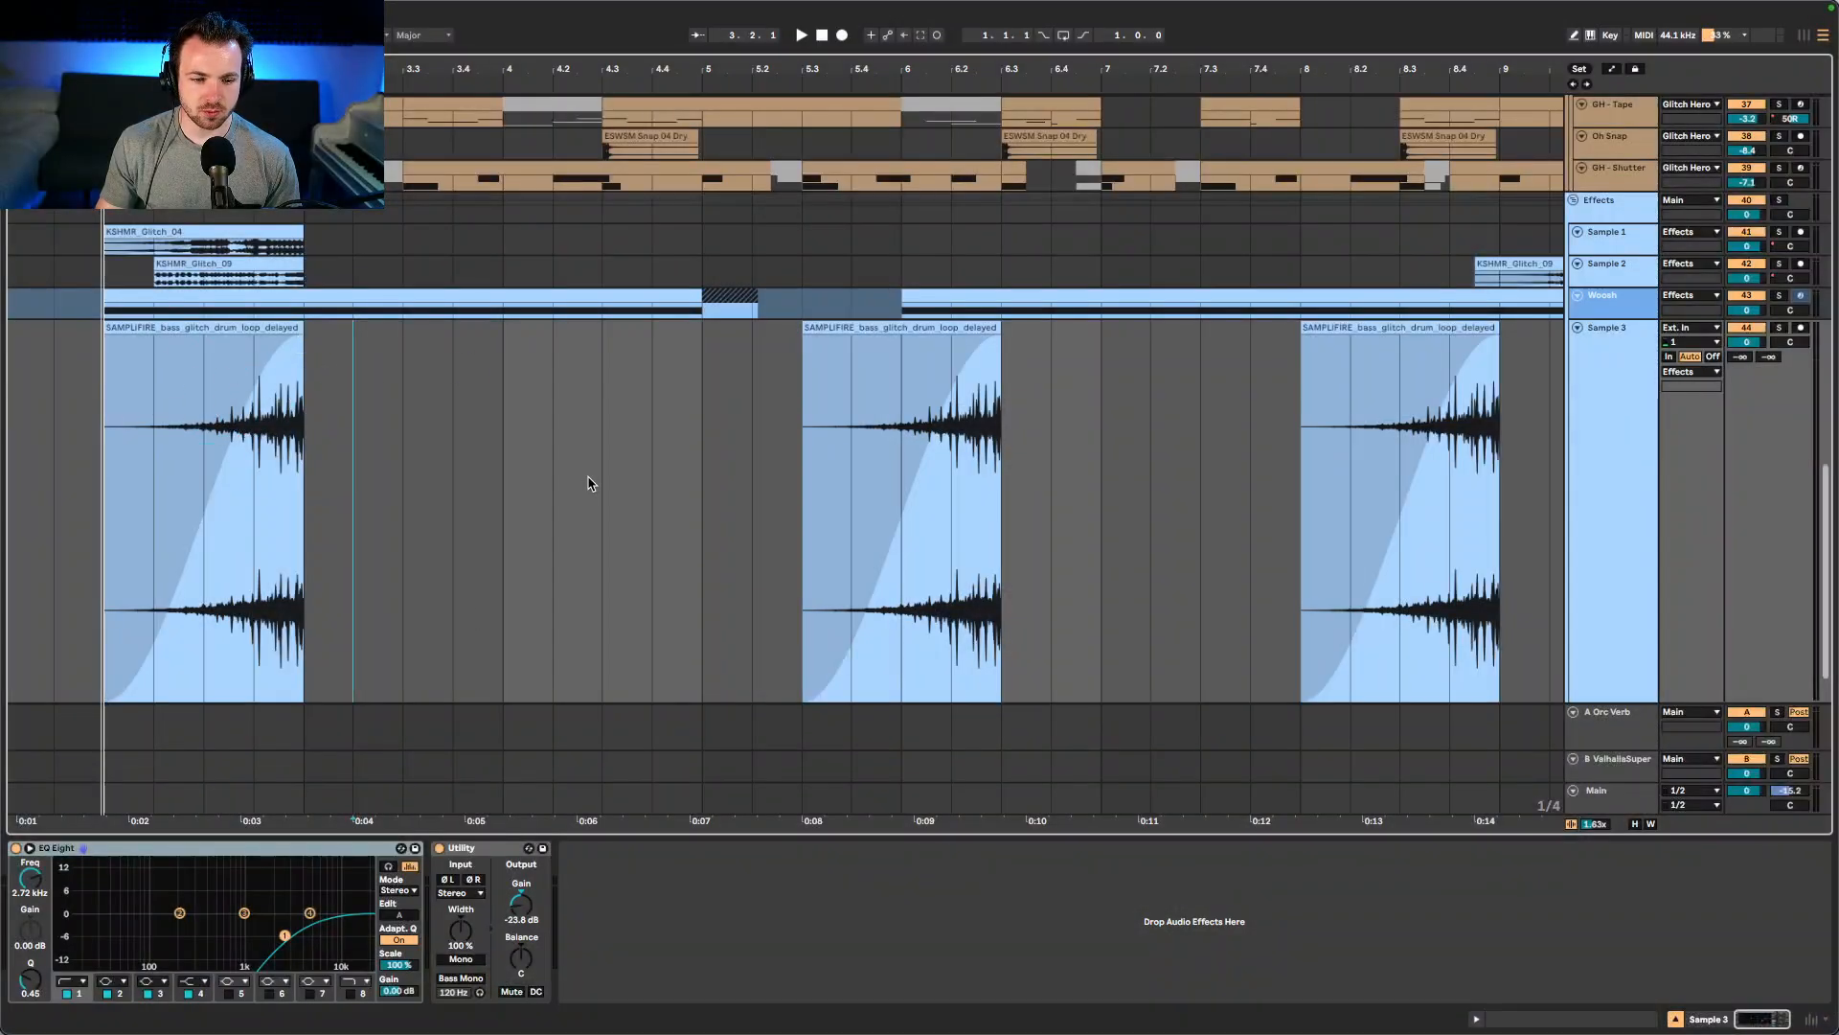
left_click(588, 477)
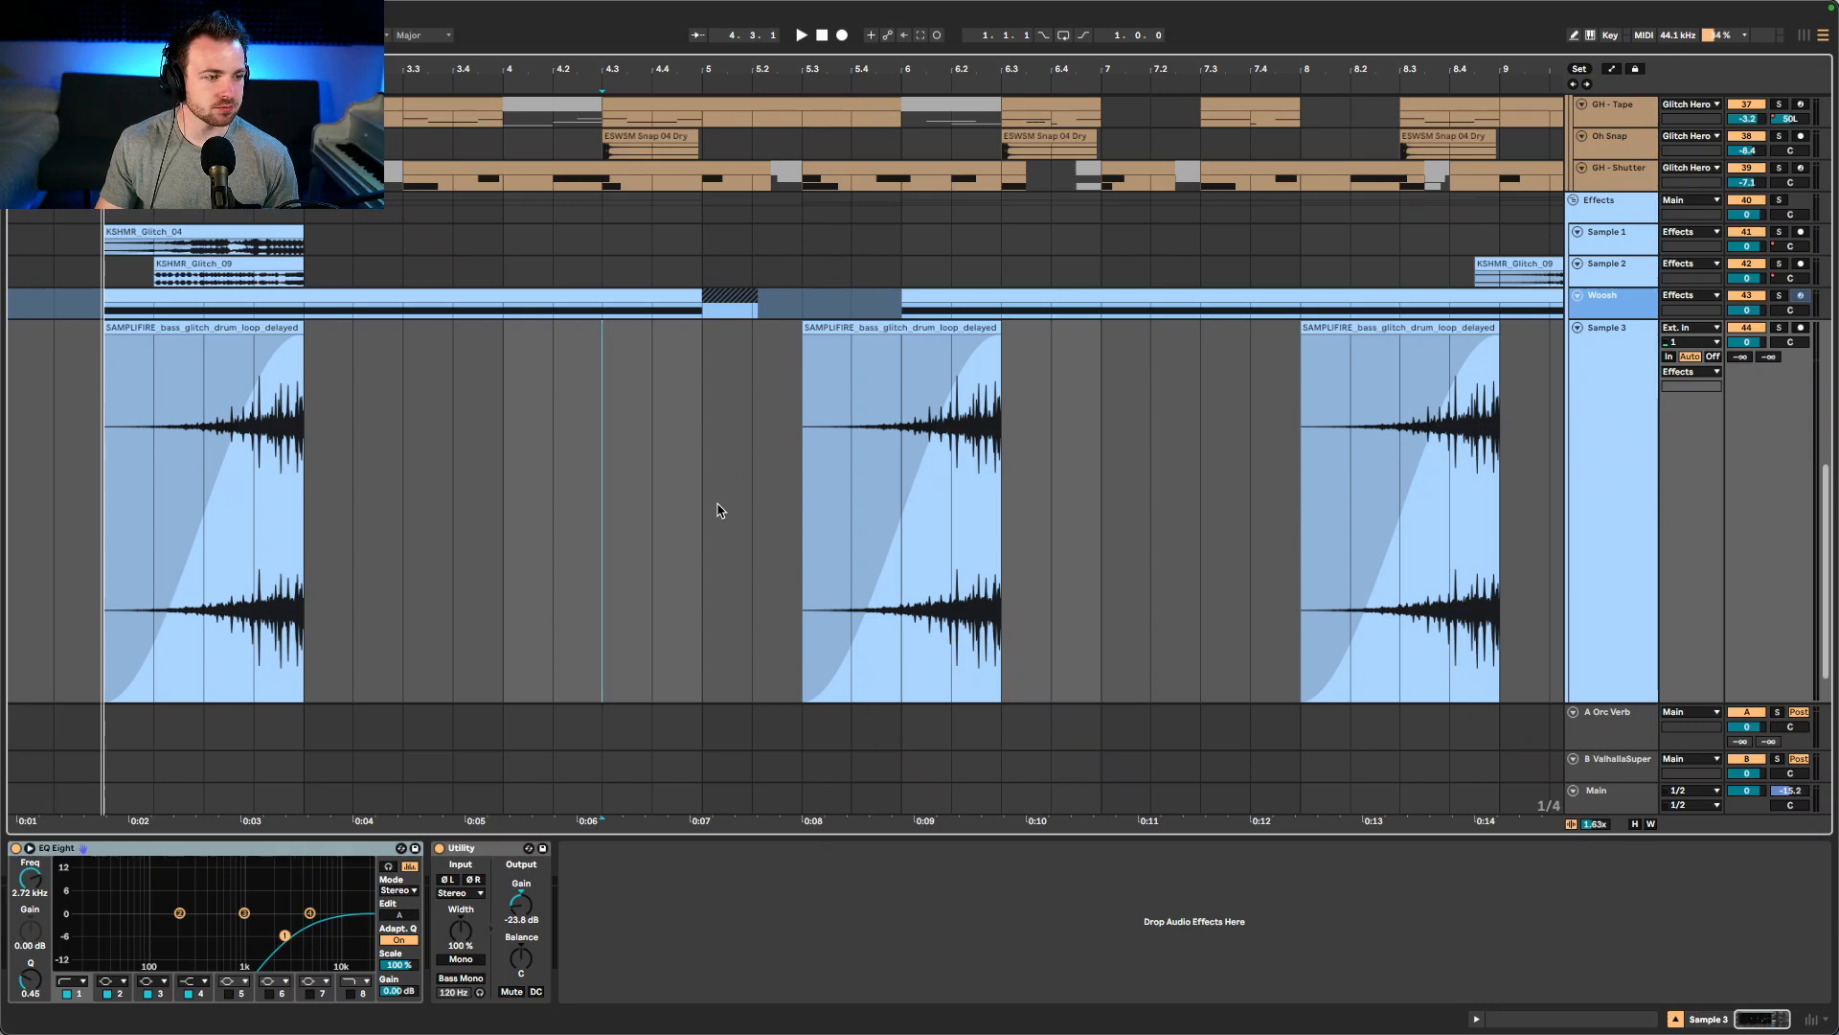
scroll(704, 512, "down", 1)
left_click(1604, 465)
key("h")
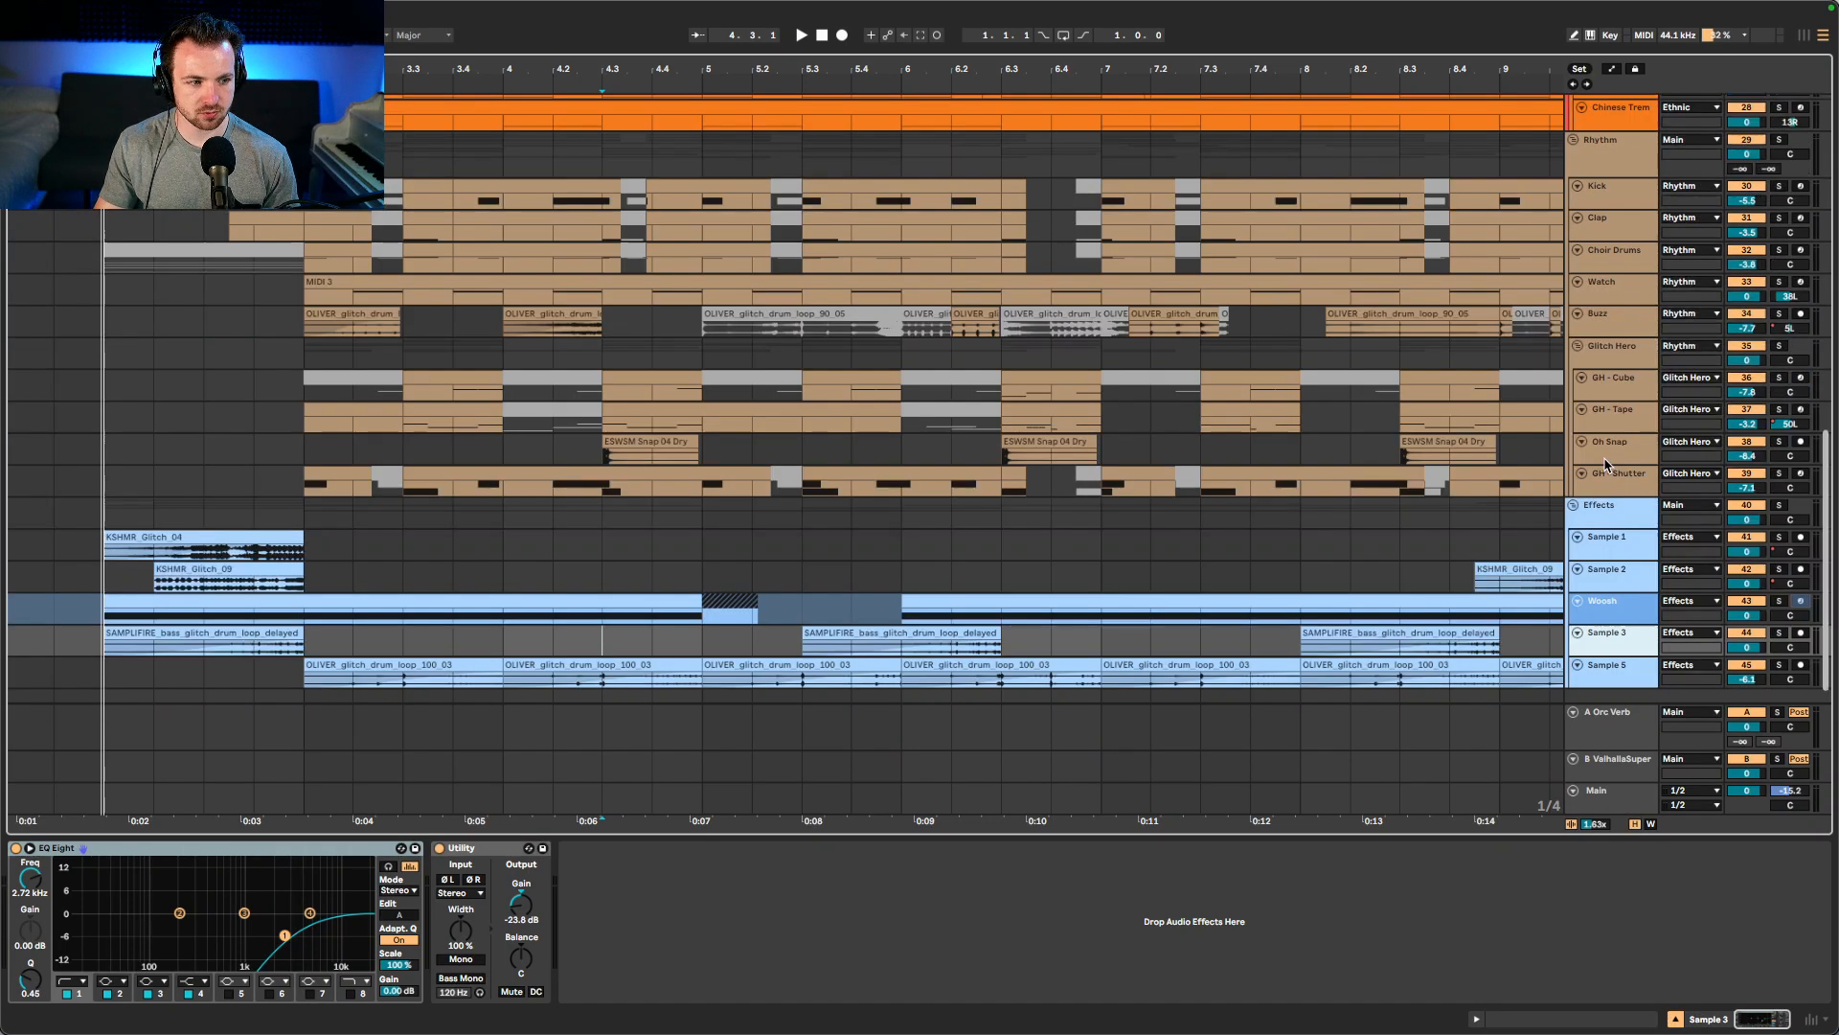
- Solo Sample 5 and play its glitch drum loops from bar 3
left_click(304, 679)
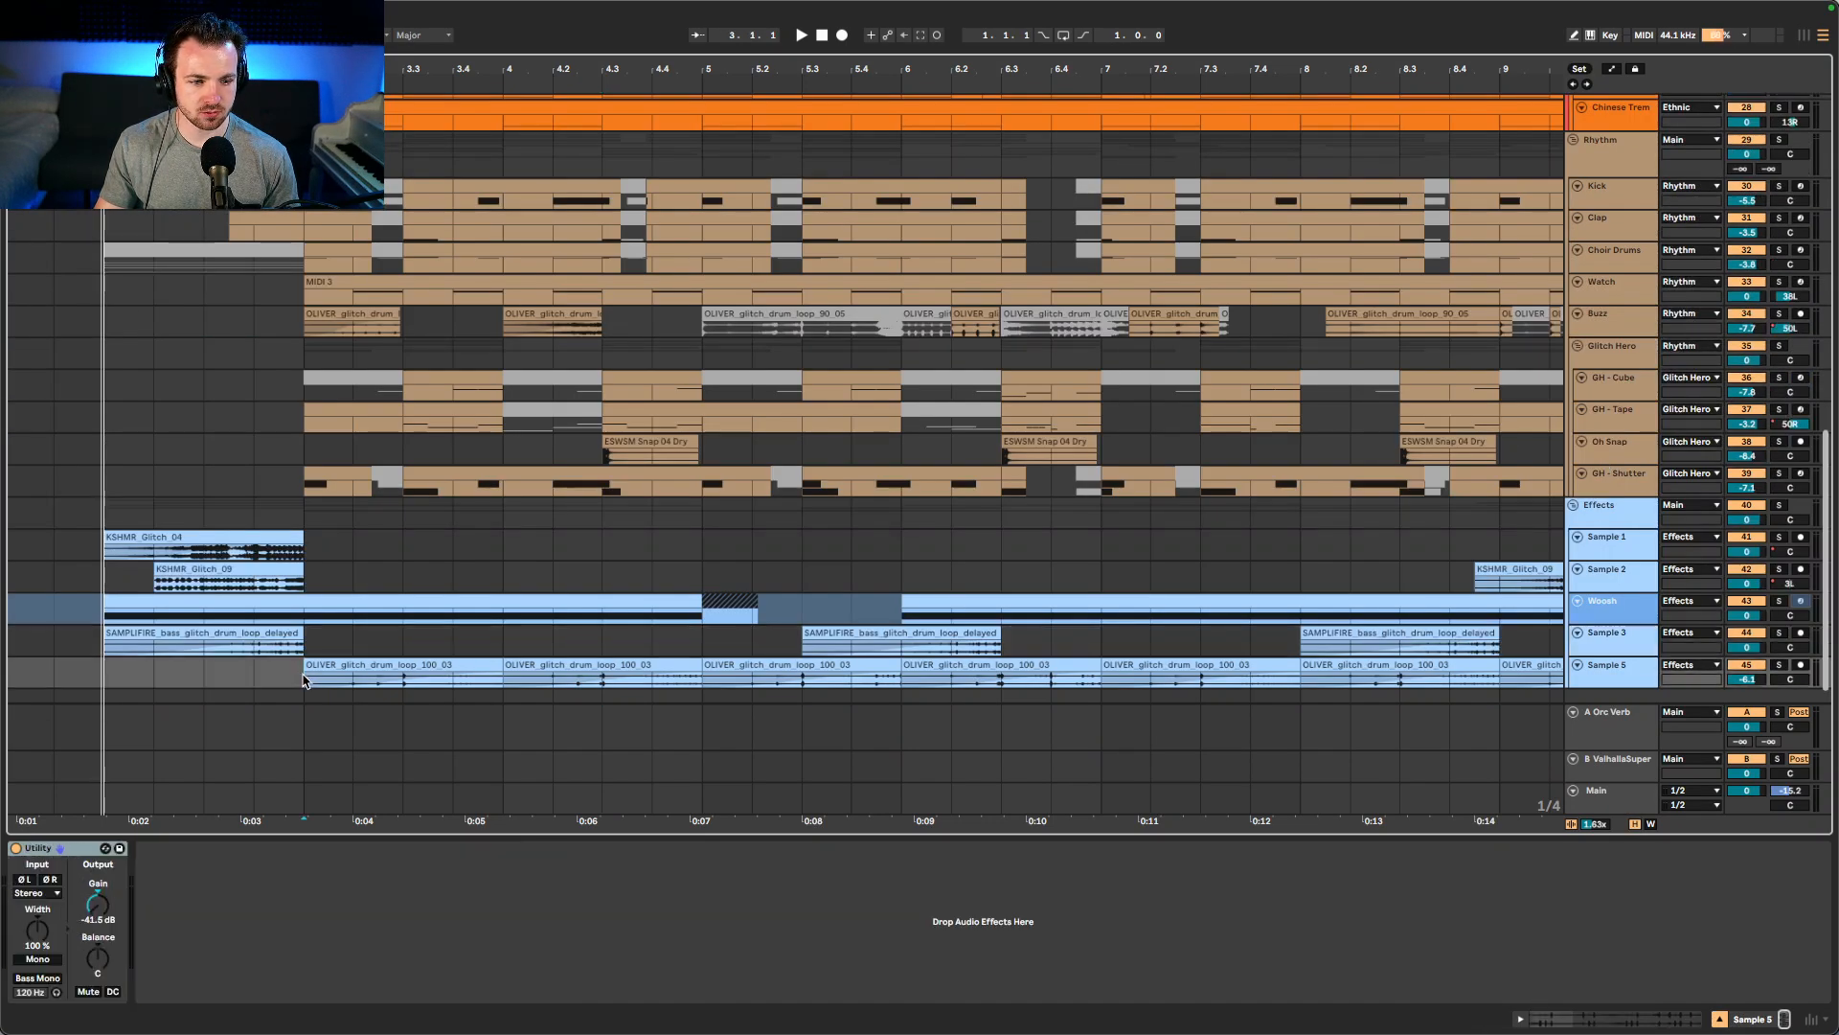
key("s")
key("space")
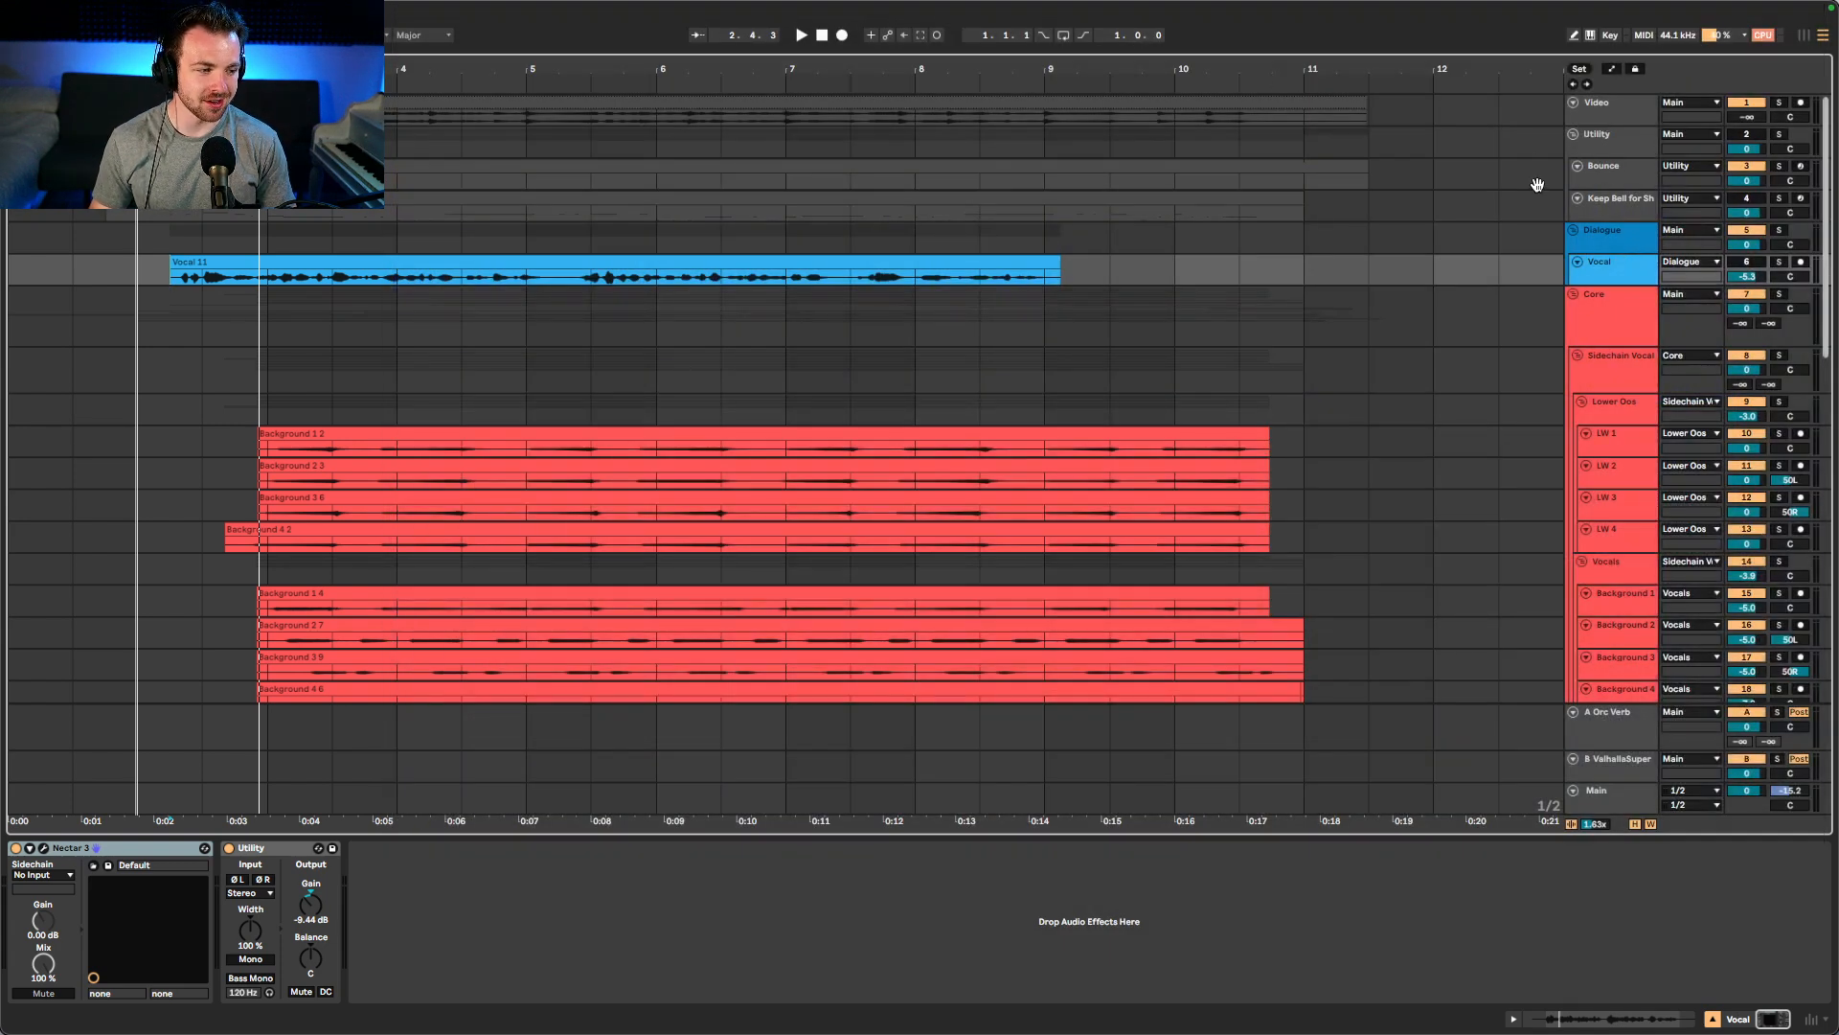
- Show the video window and play the intro from bar 2 against the picture
key("super+alt+v")
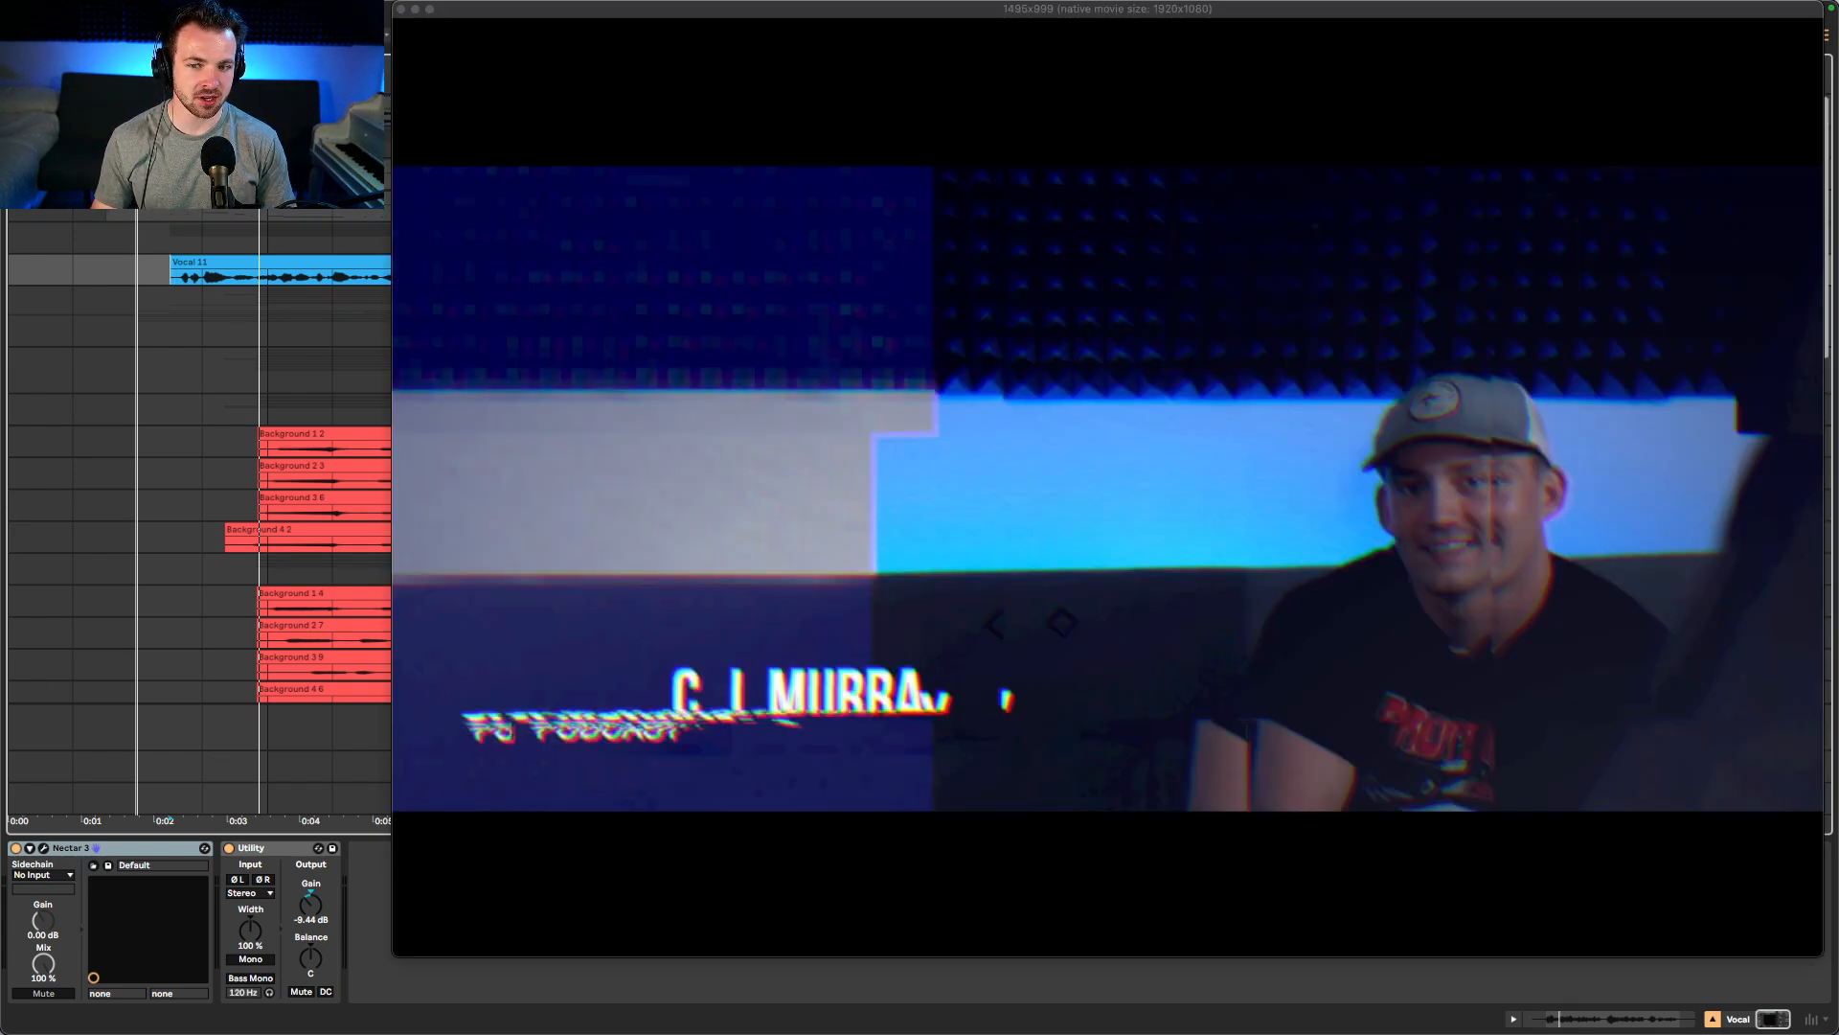
key("space")
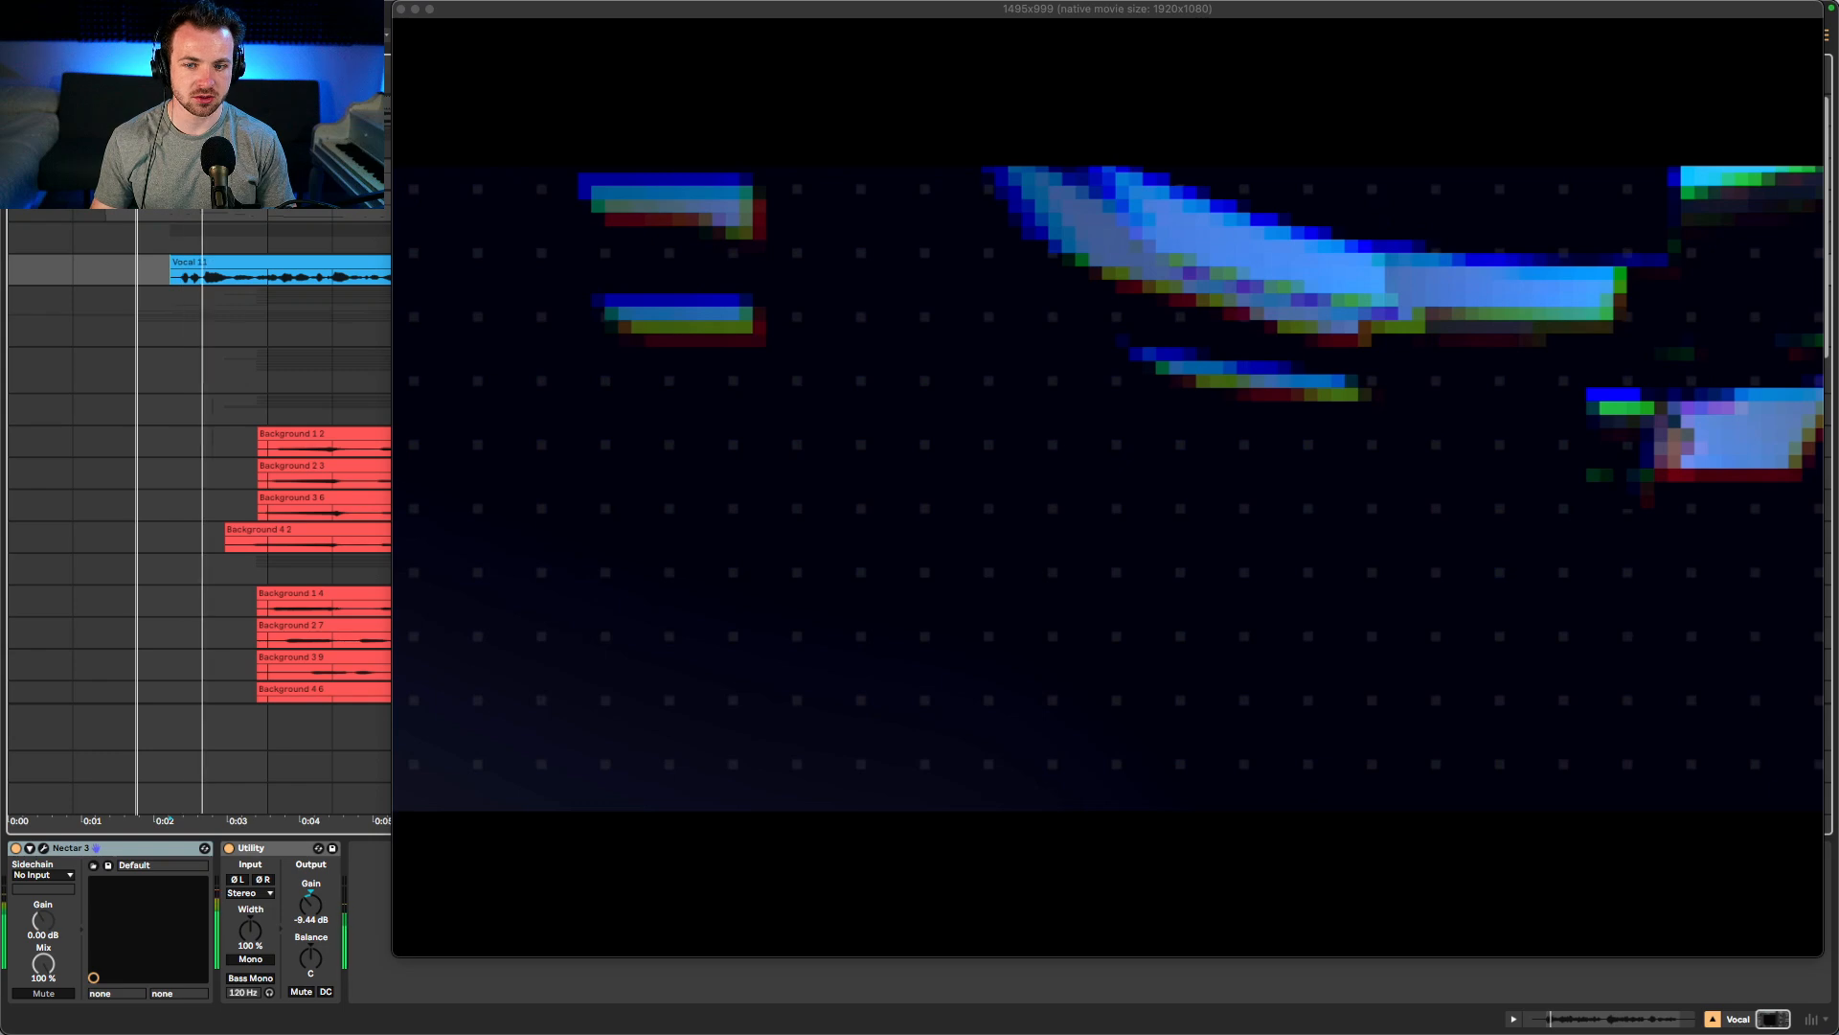
key("super+alt+v")
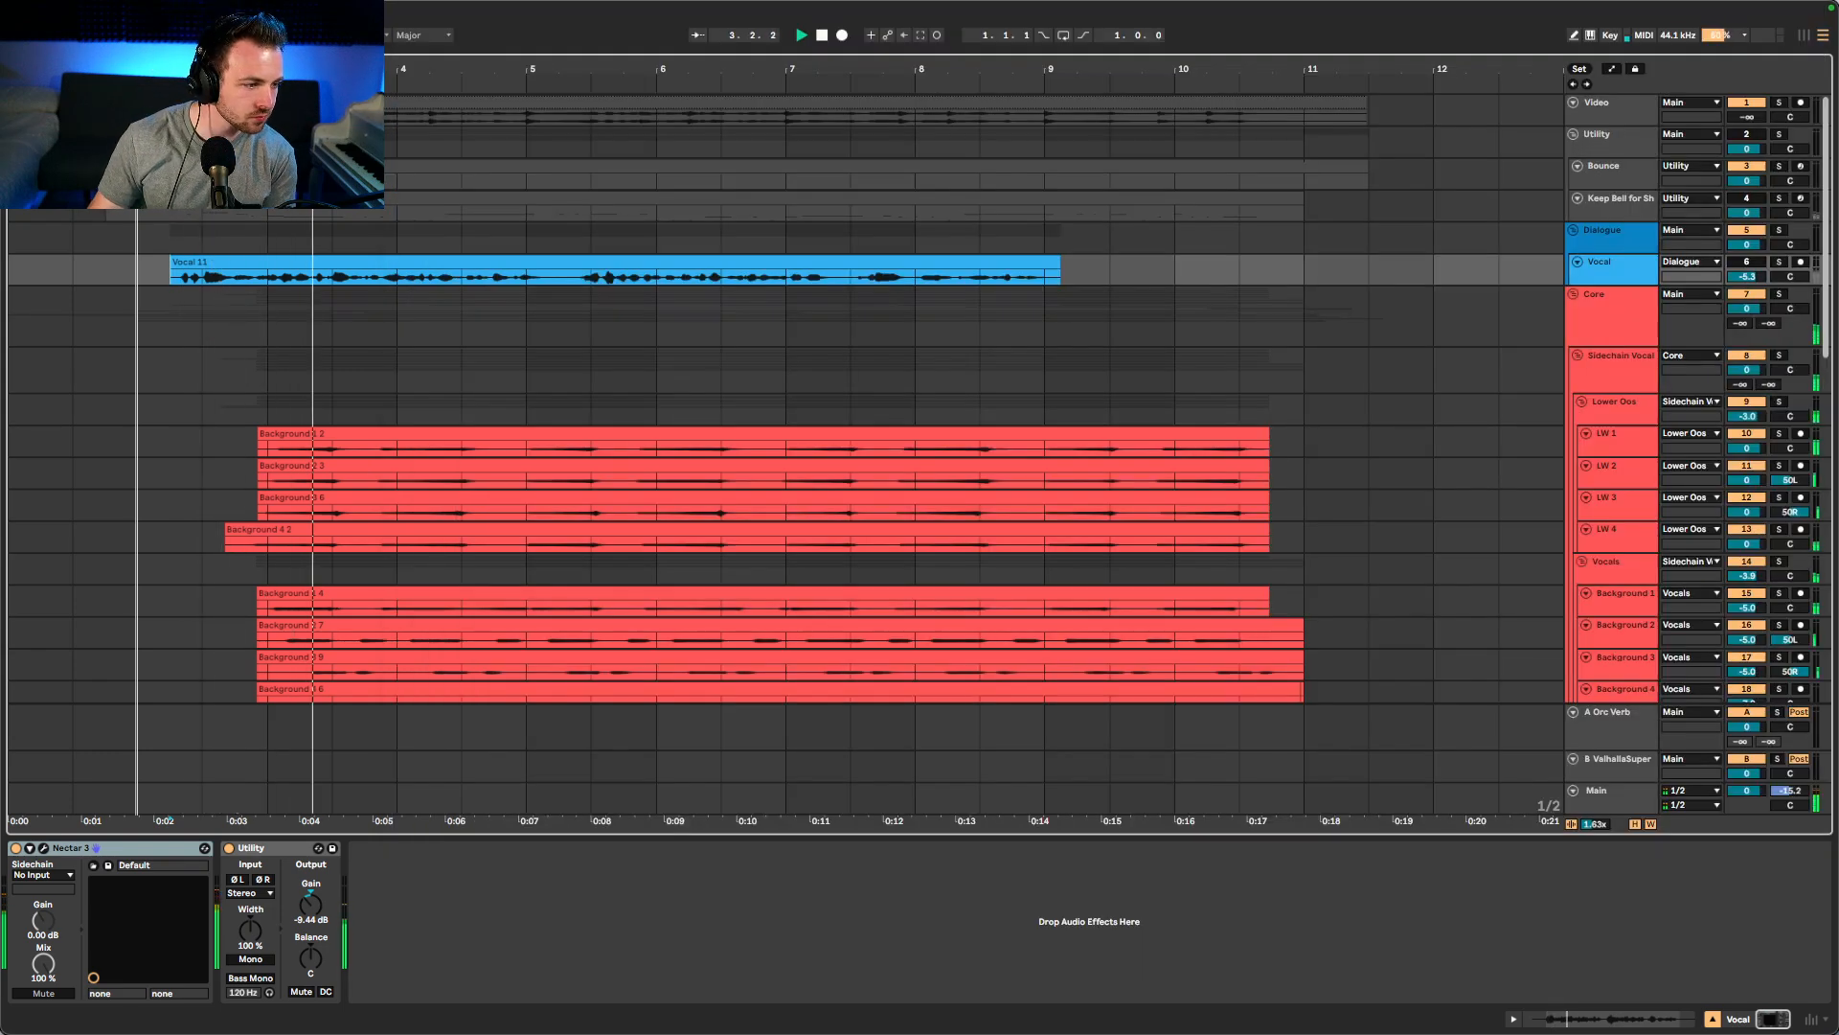
left_click(330, 522)
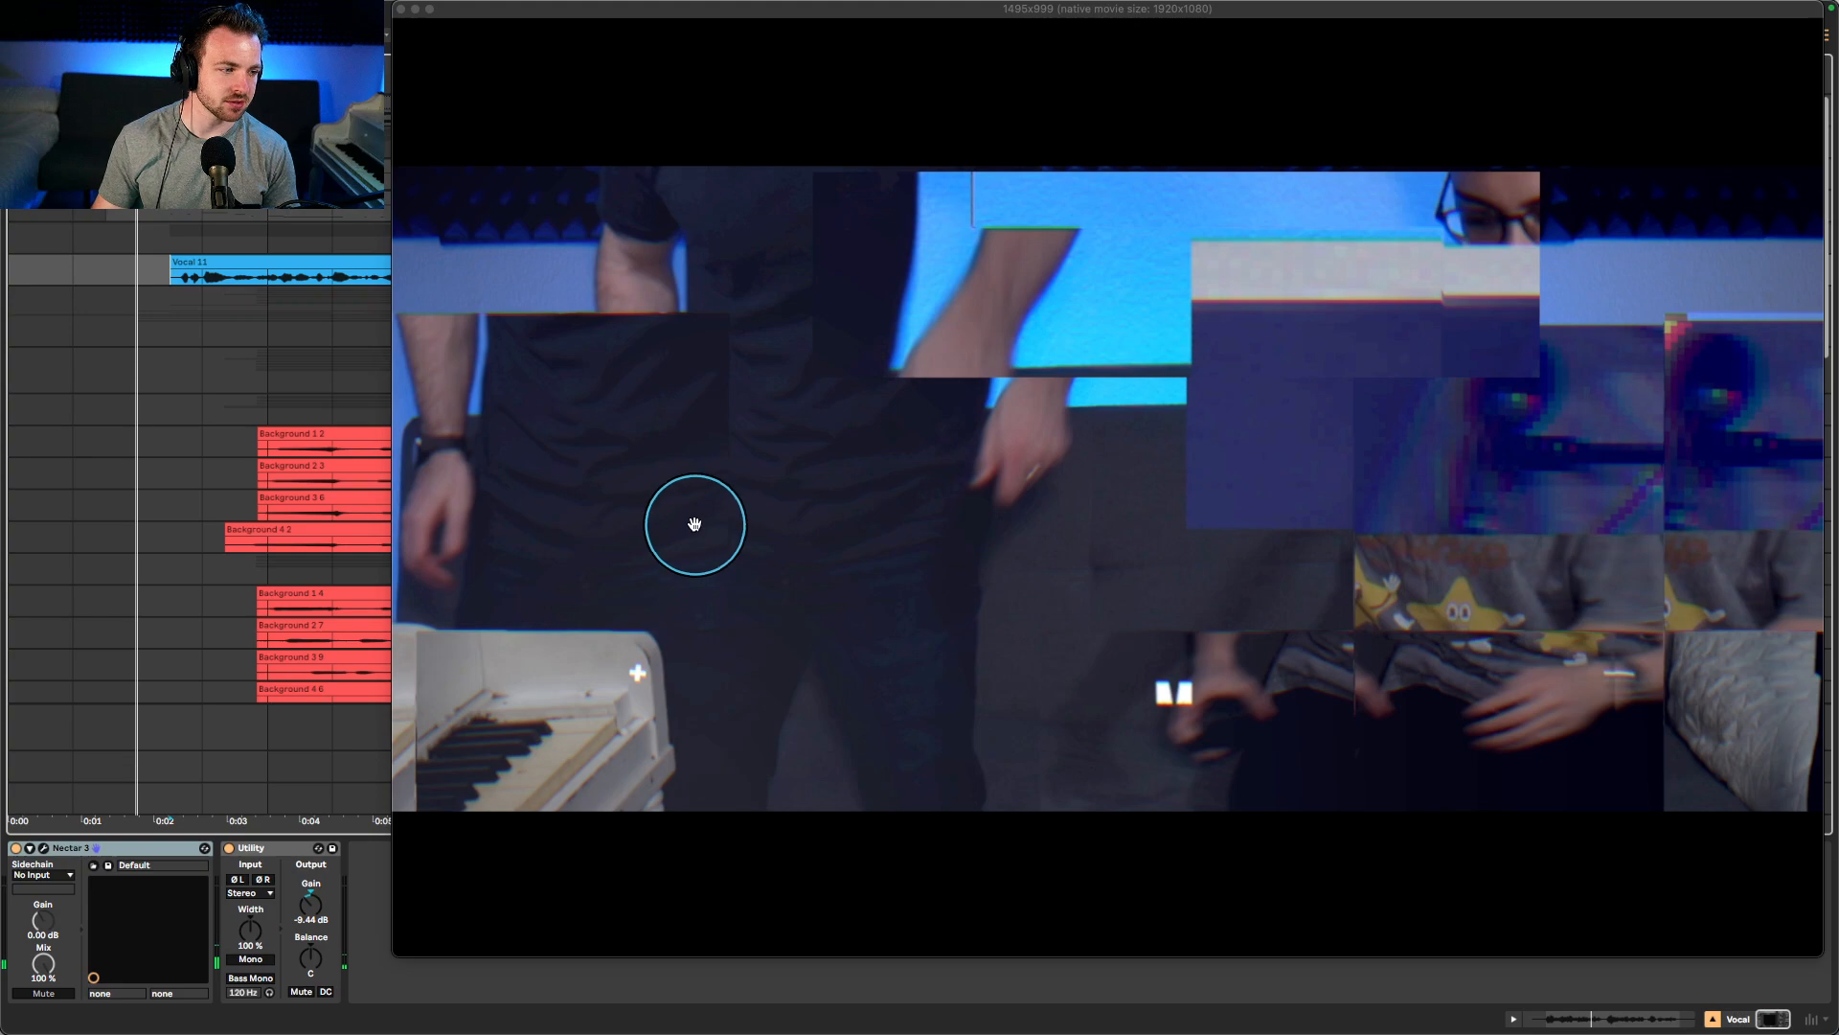
key("space")
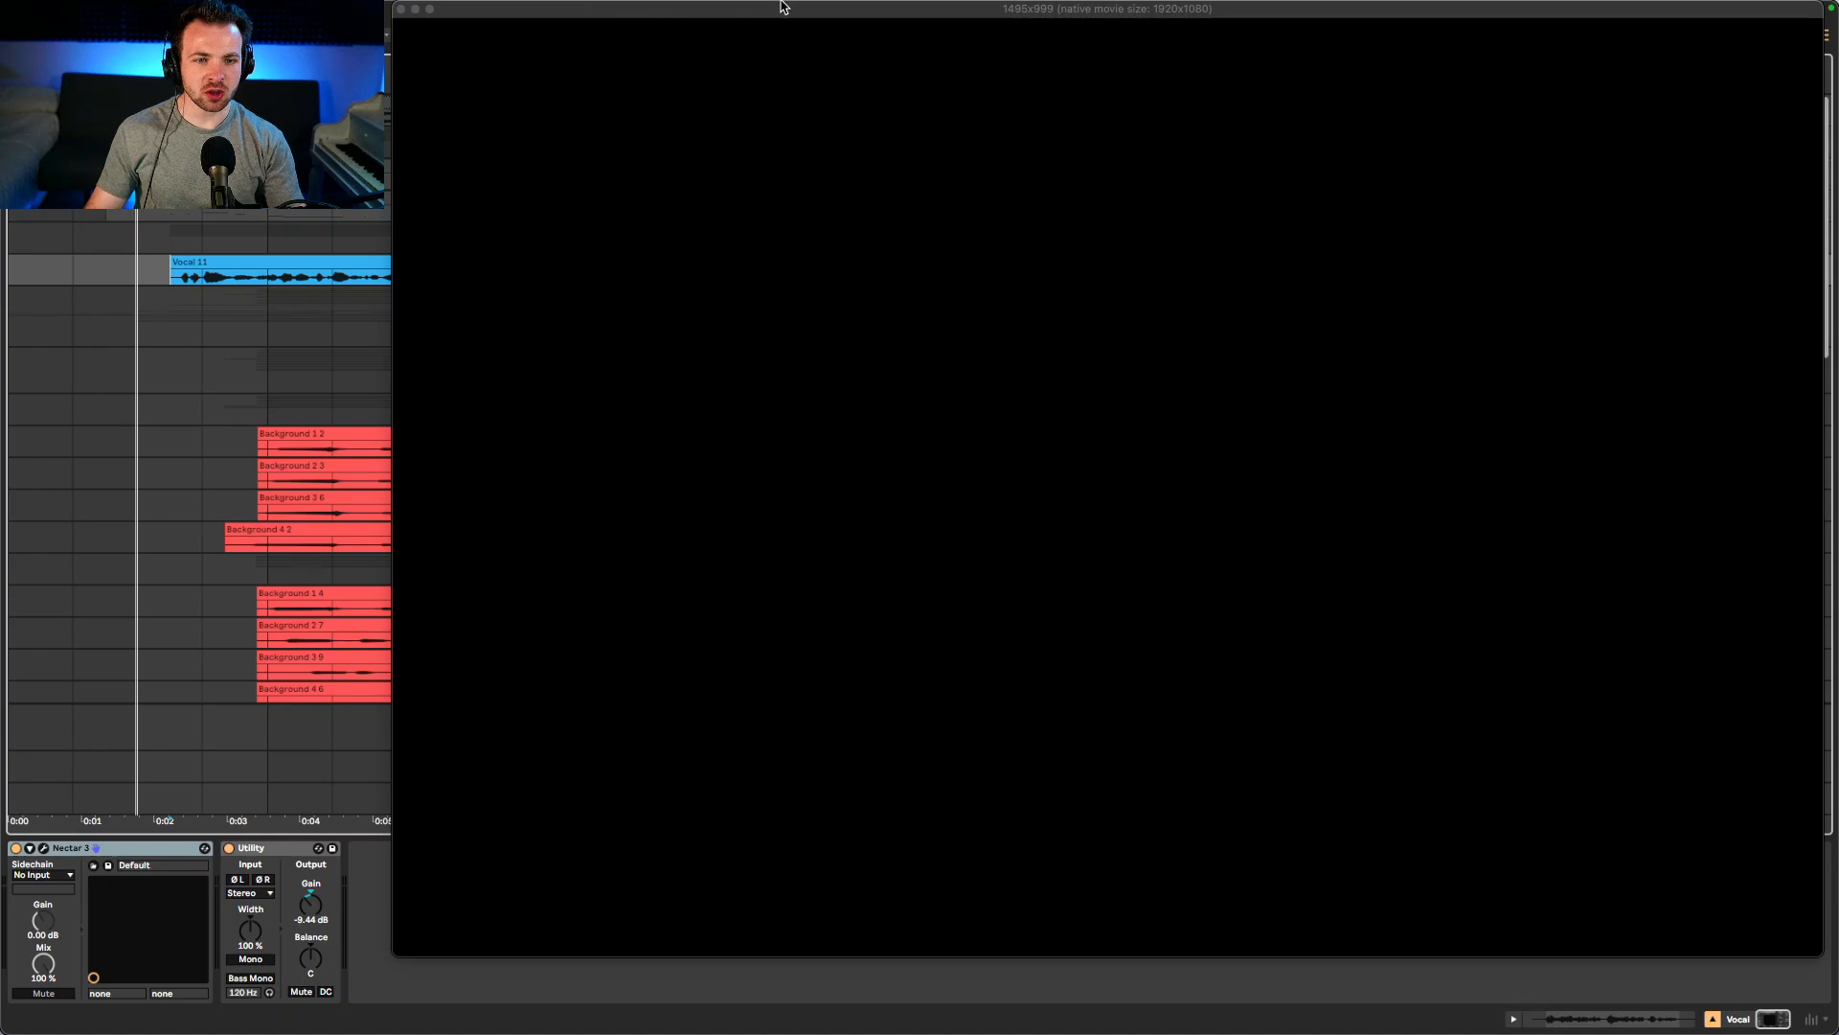
- Activate the Vocal track behind the video window, replay the intro with the picture, and hide the video
left_click_drag(772, 17, 596, 231)
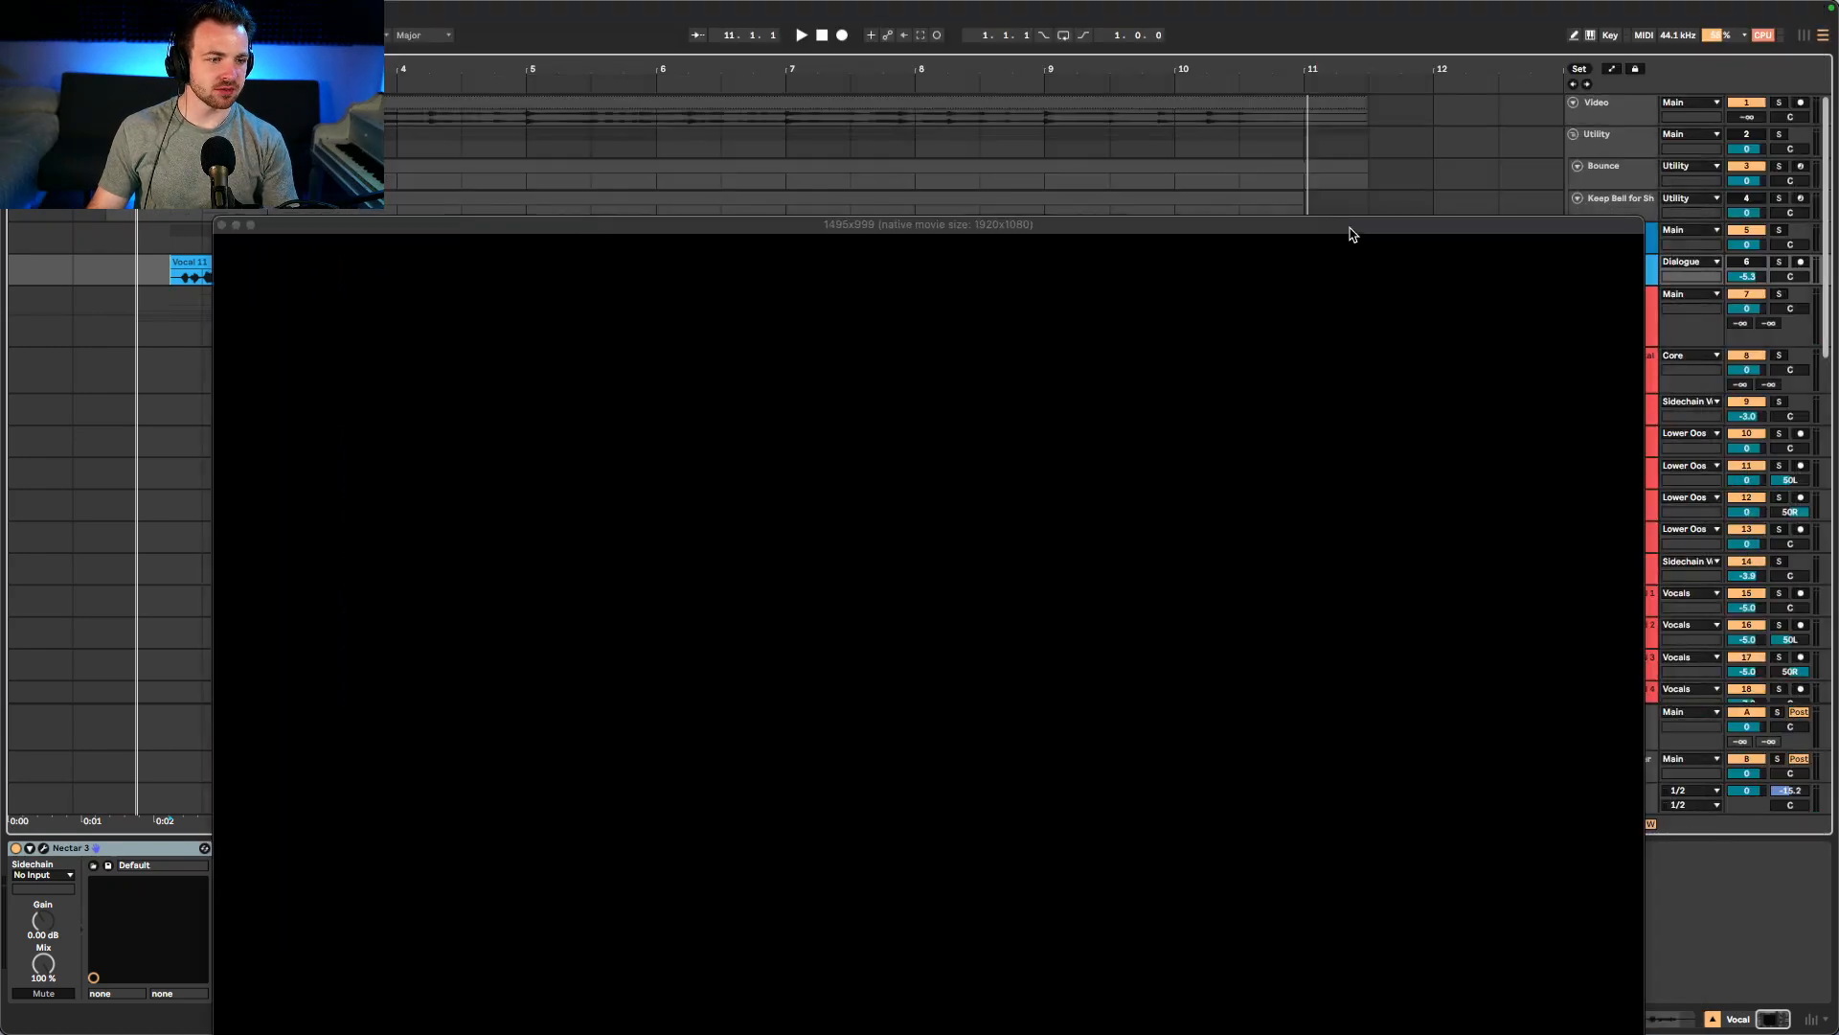
left_click_drag(1351, 233, 1606, 8)
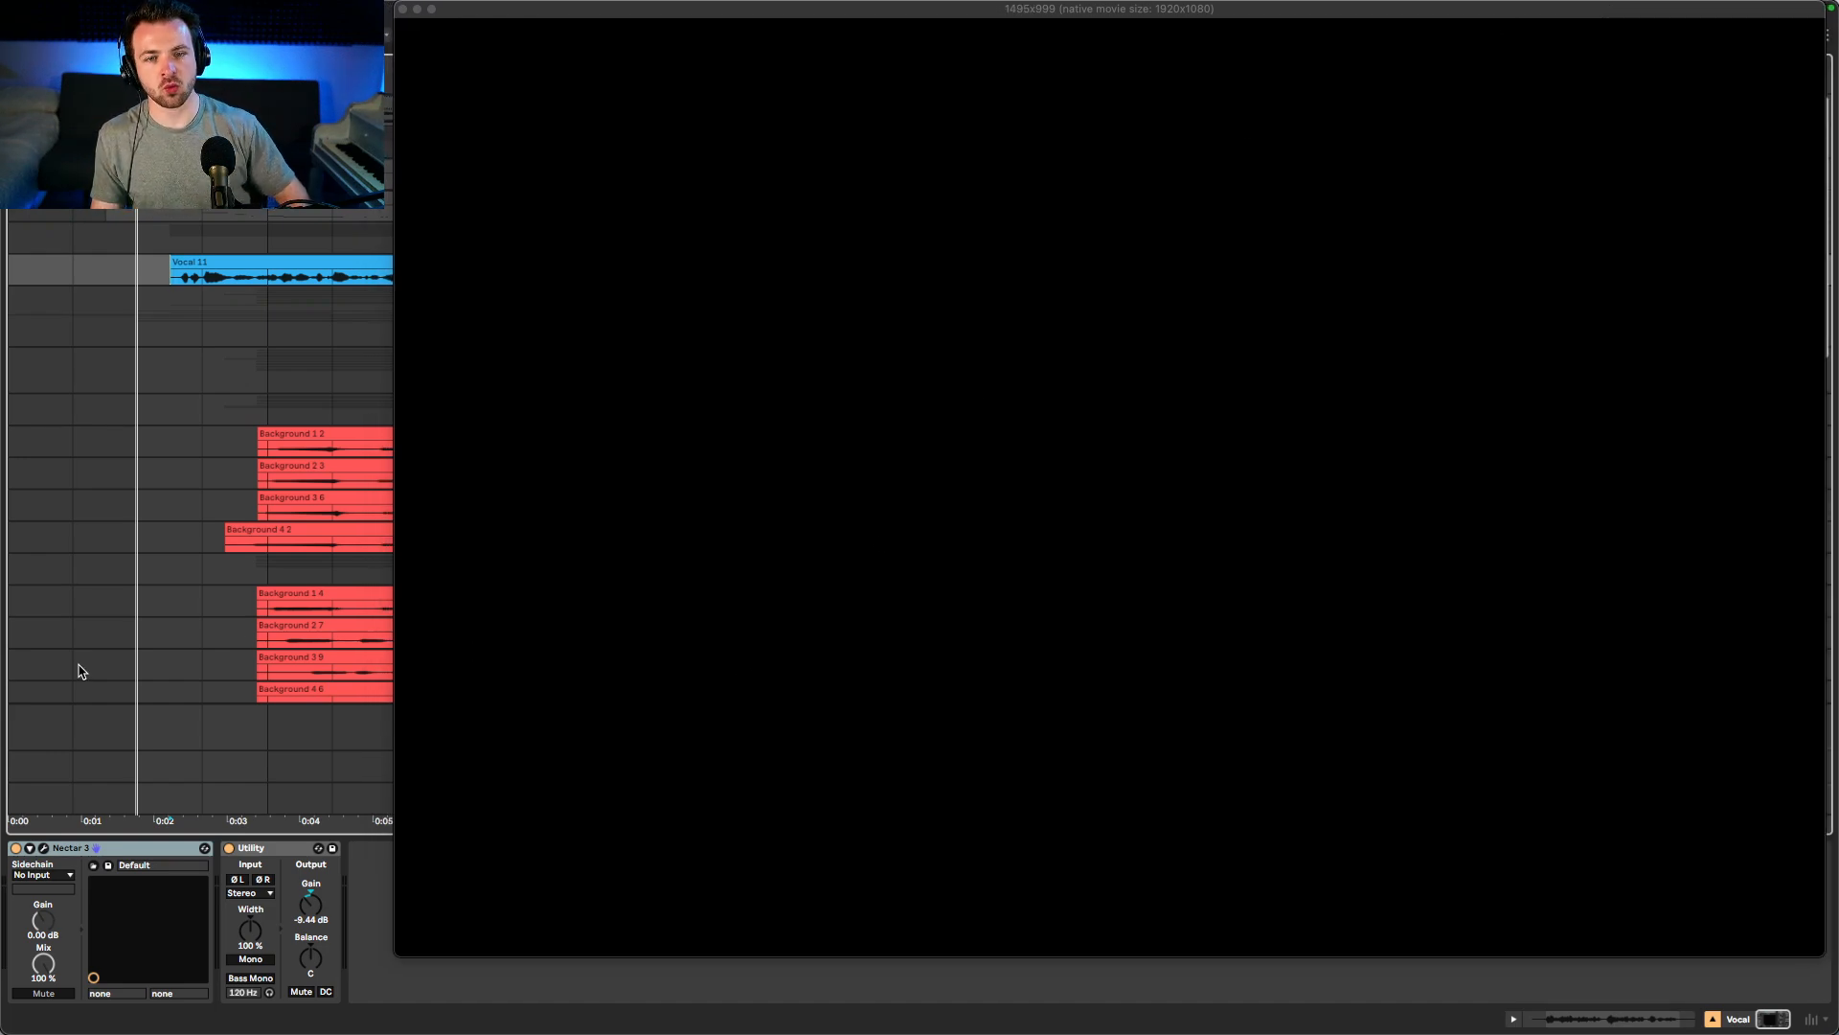
key("space")
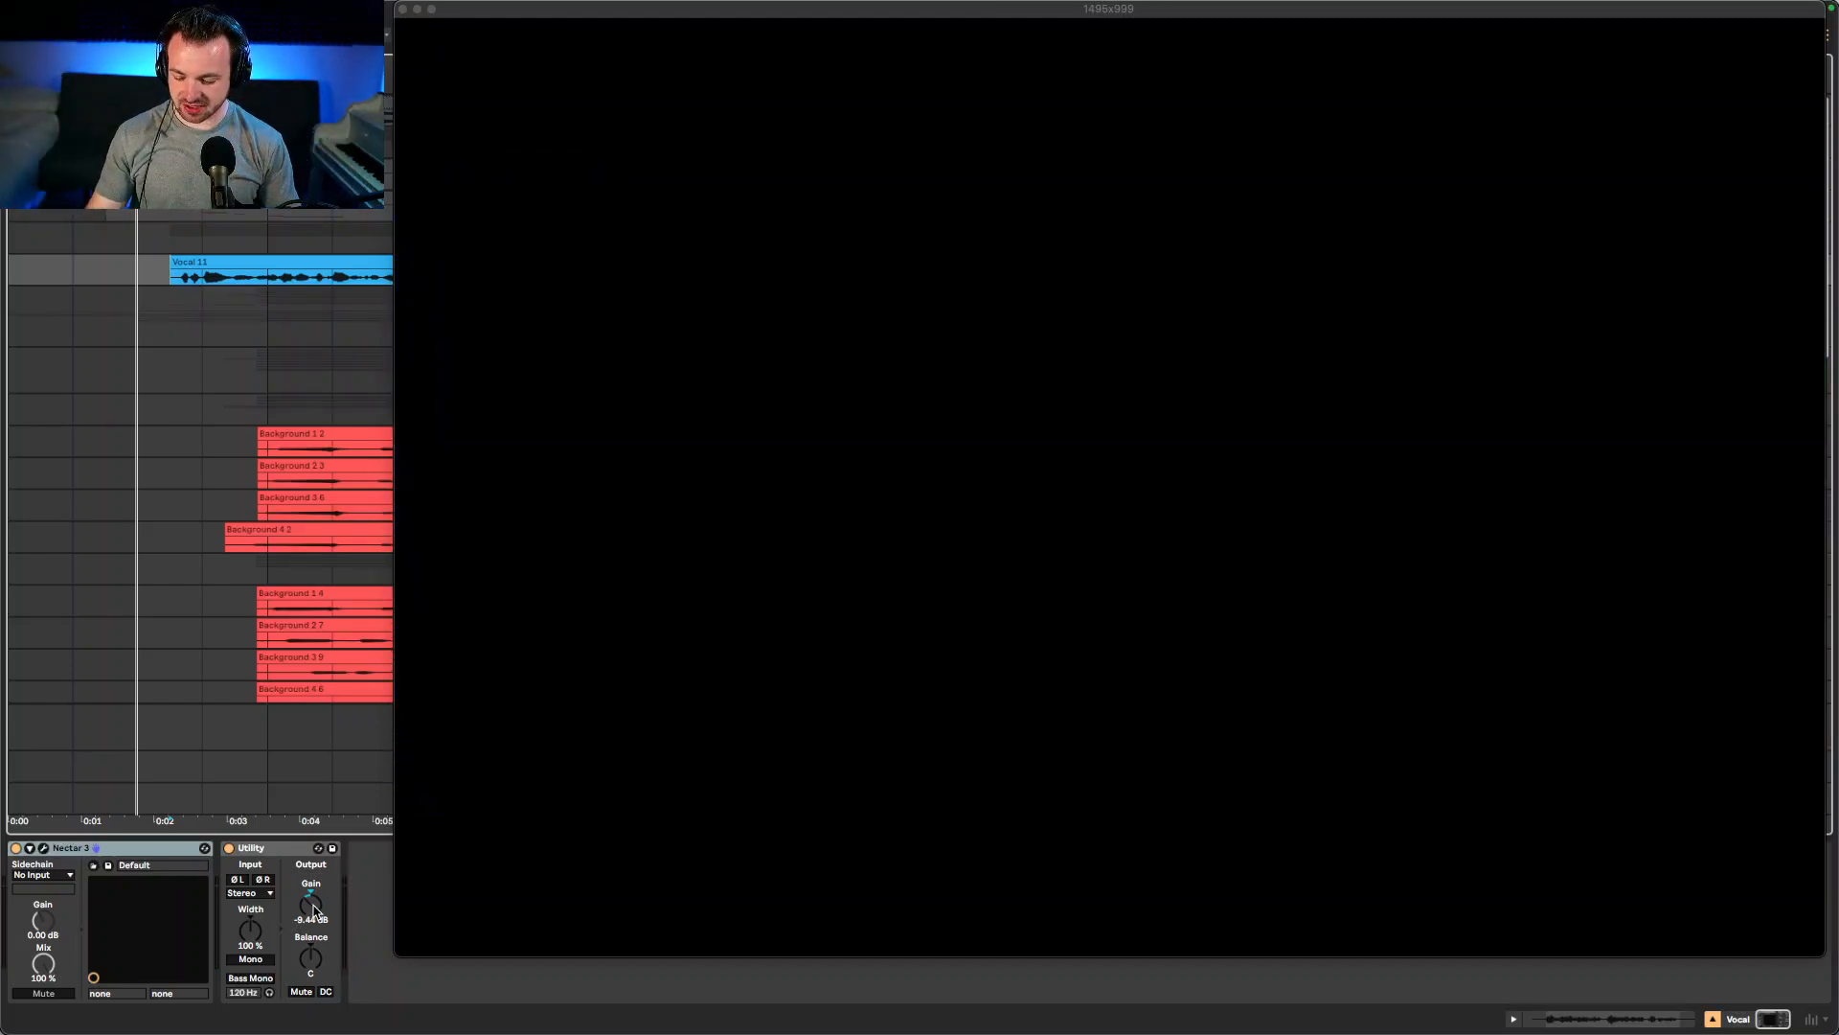
key("super+alt+v")
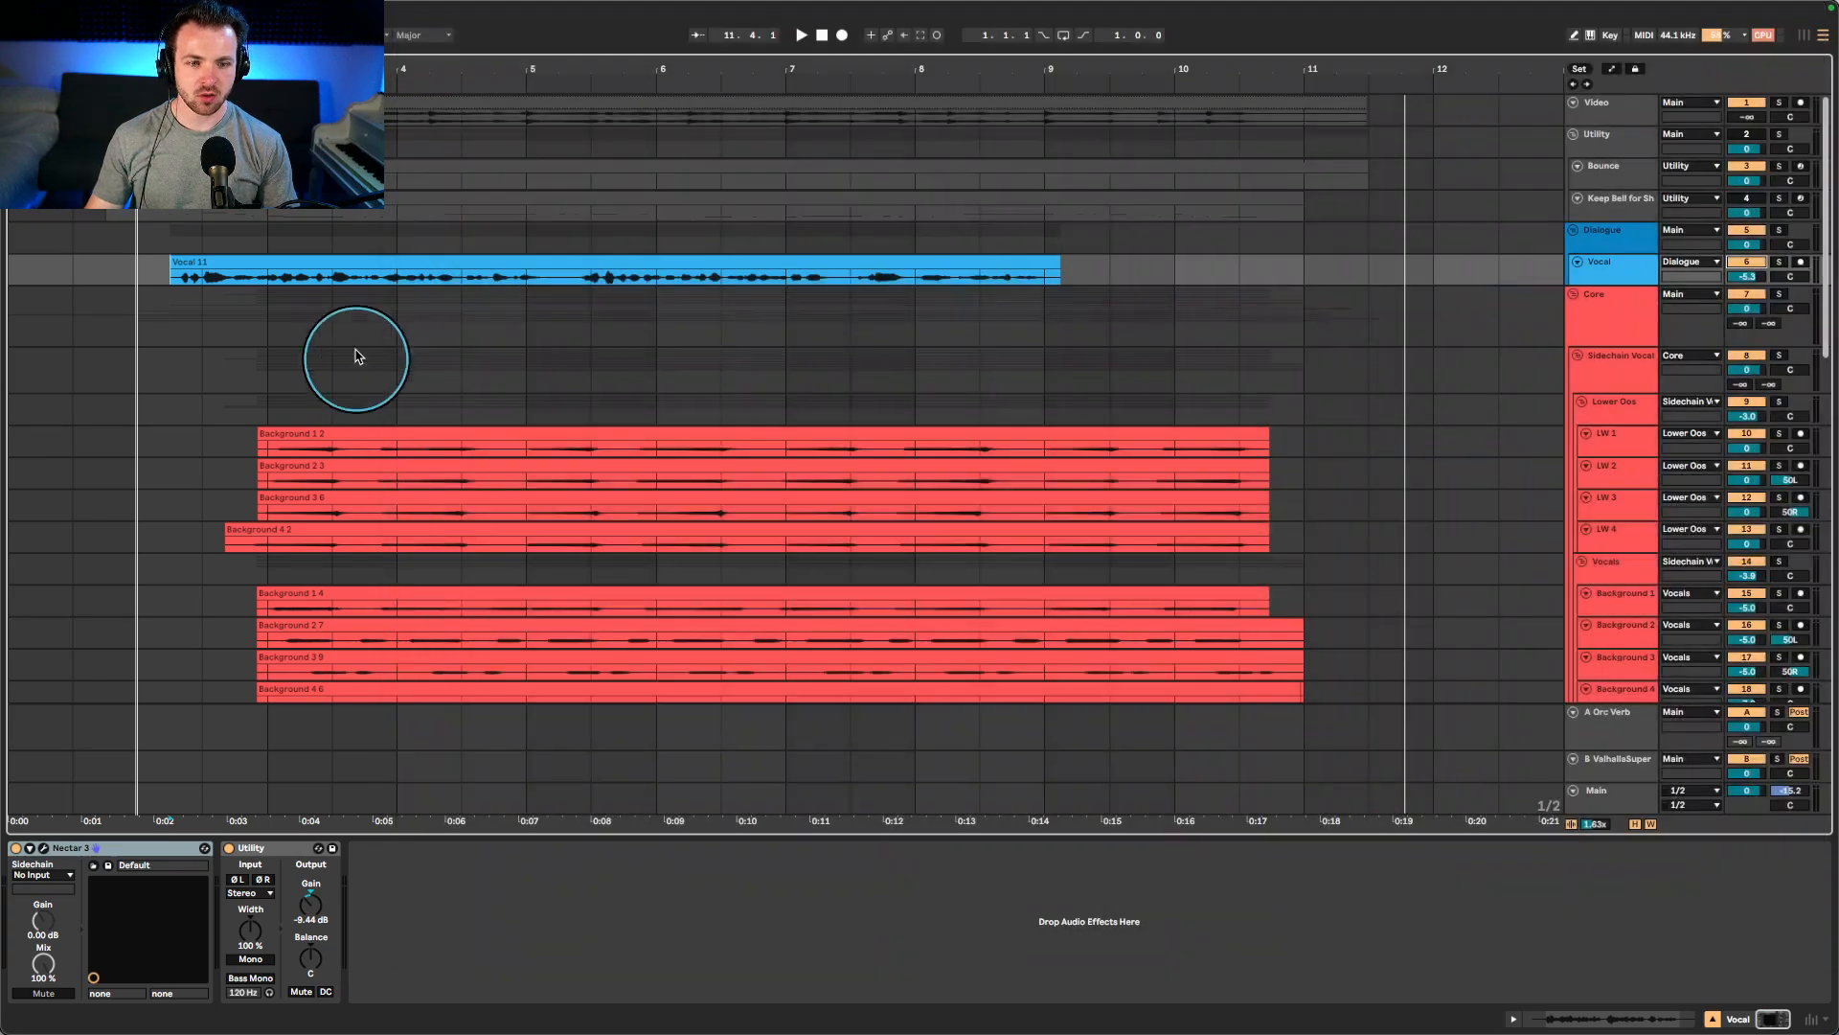